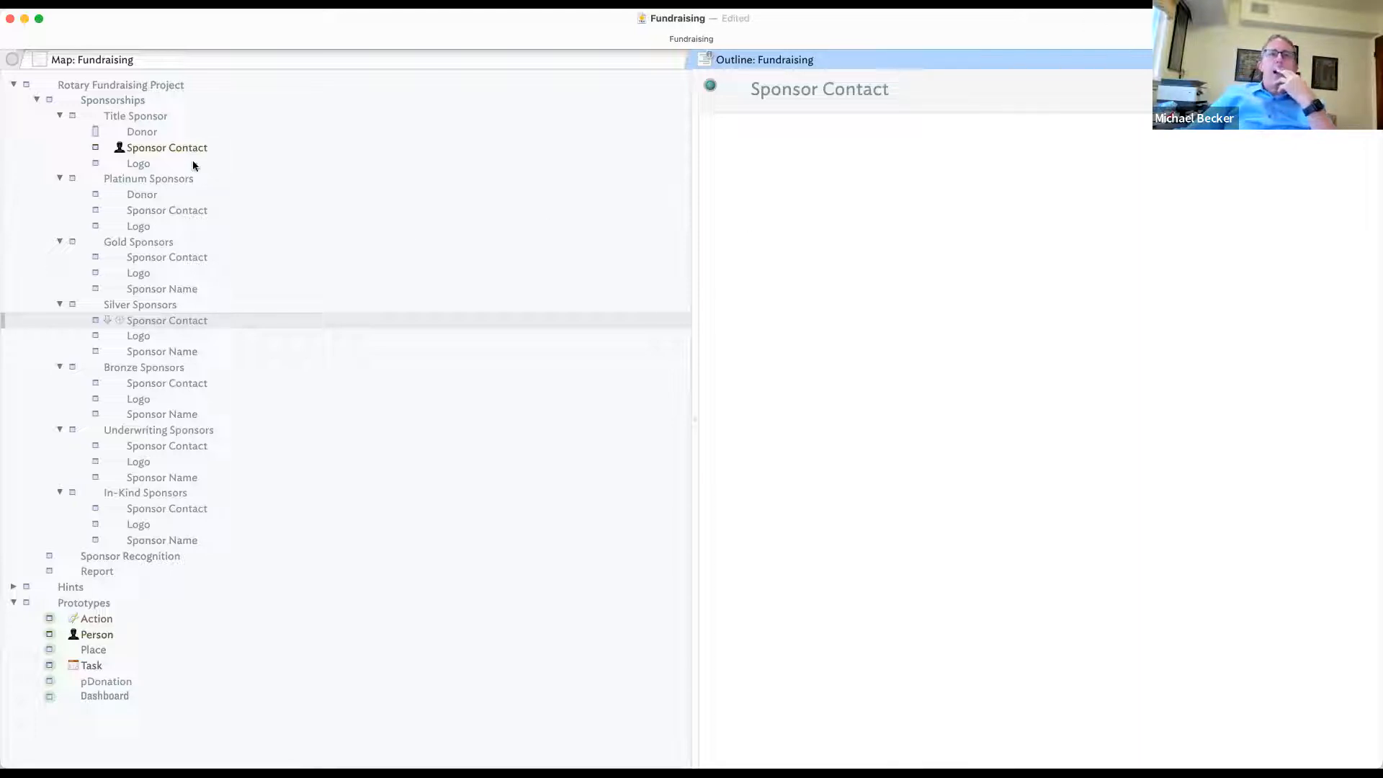
- Browse the Title Sponsor's Donor, Logo and Sponsor Contact notes, ending on Donor's attributes
{"action": "left_click", "coordinate": [150, 131]}
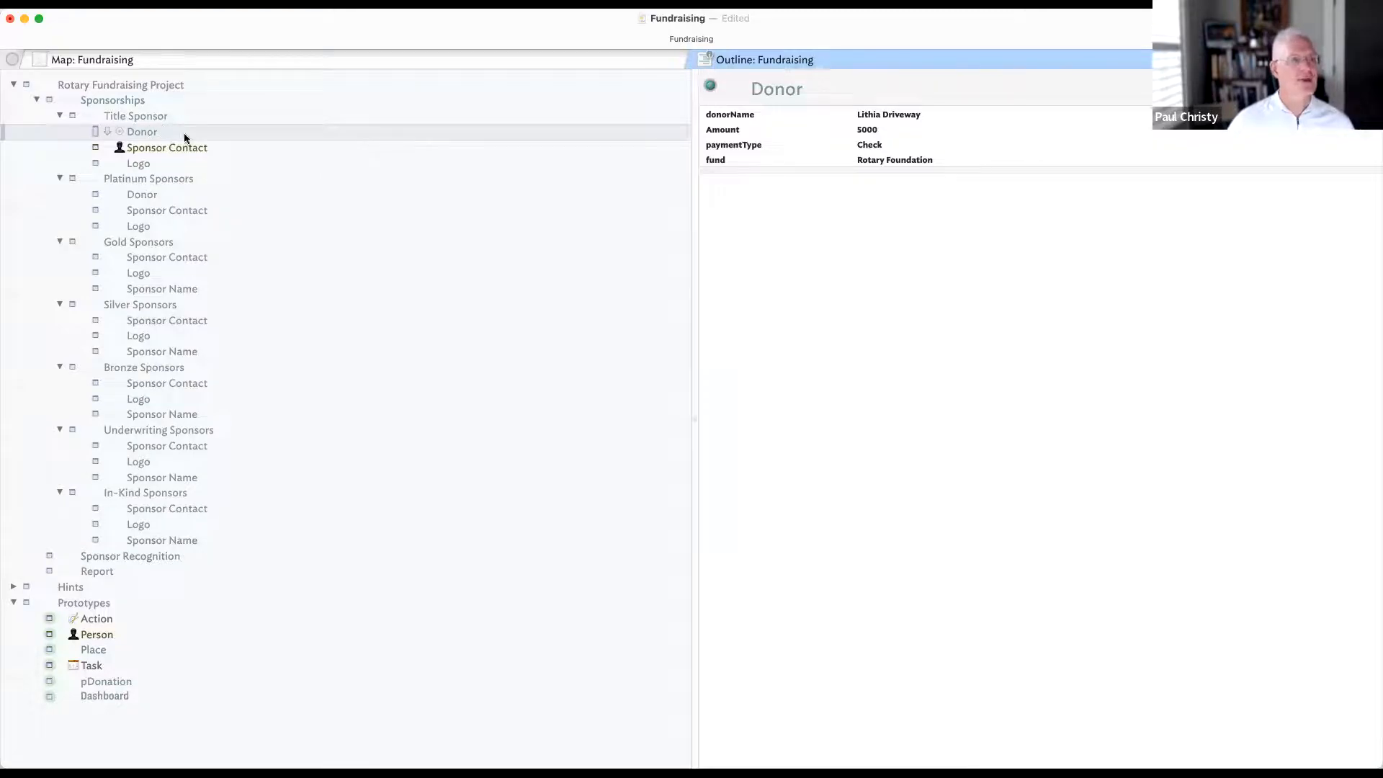
{"action": "left_click", "coordinate": [184, 133]}
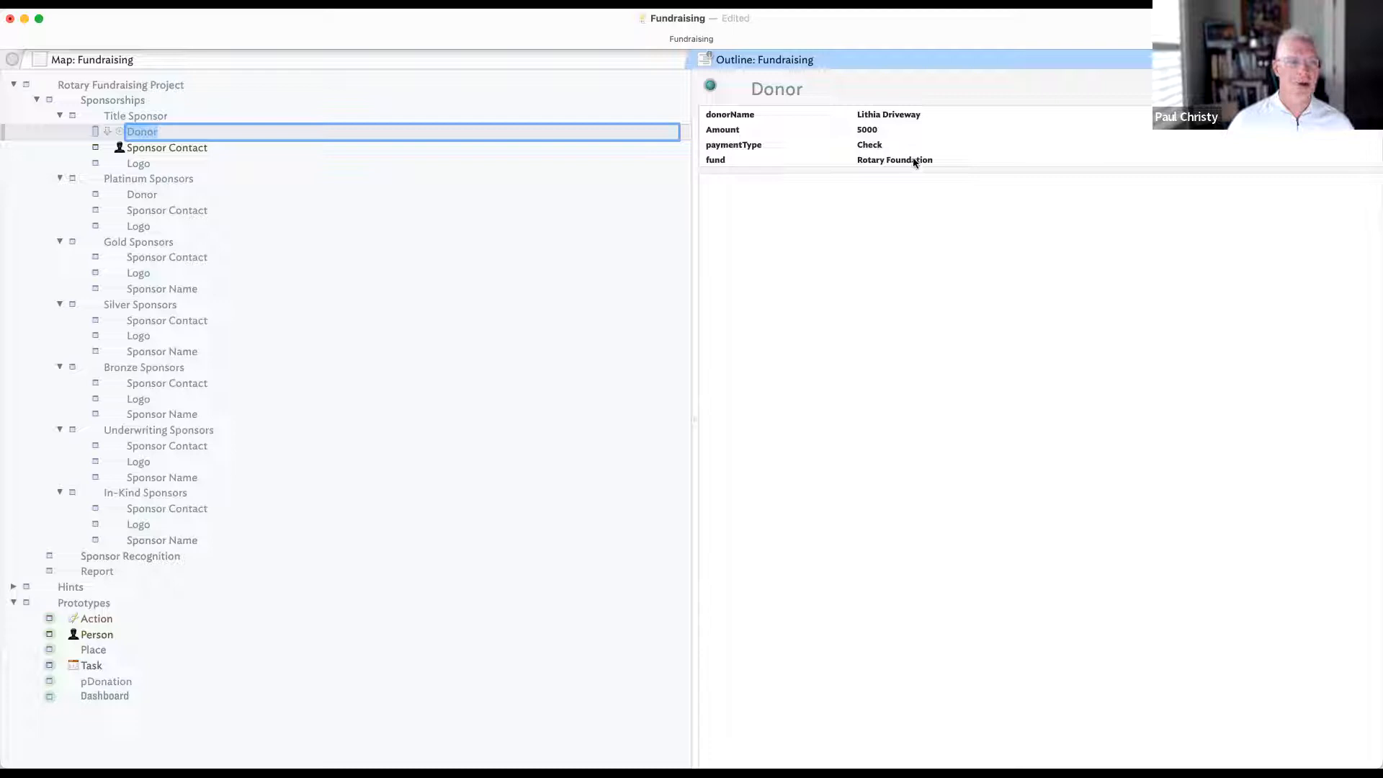
{"action": "left_click", "coordinate": [881, 129]}
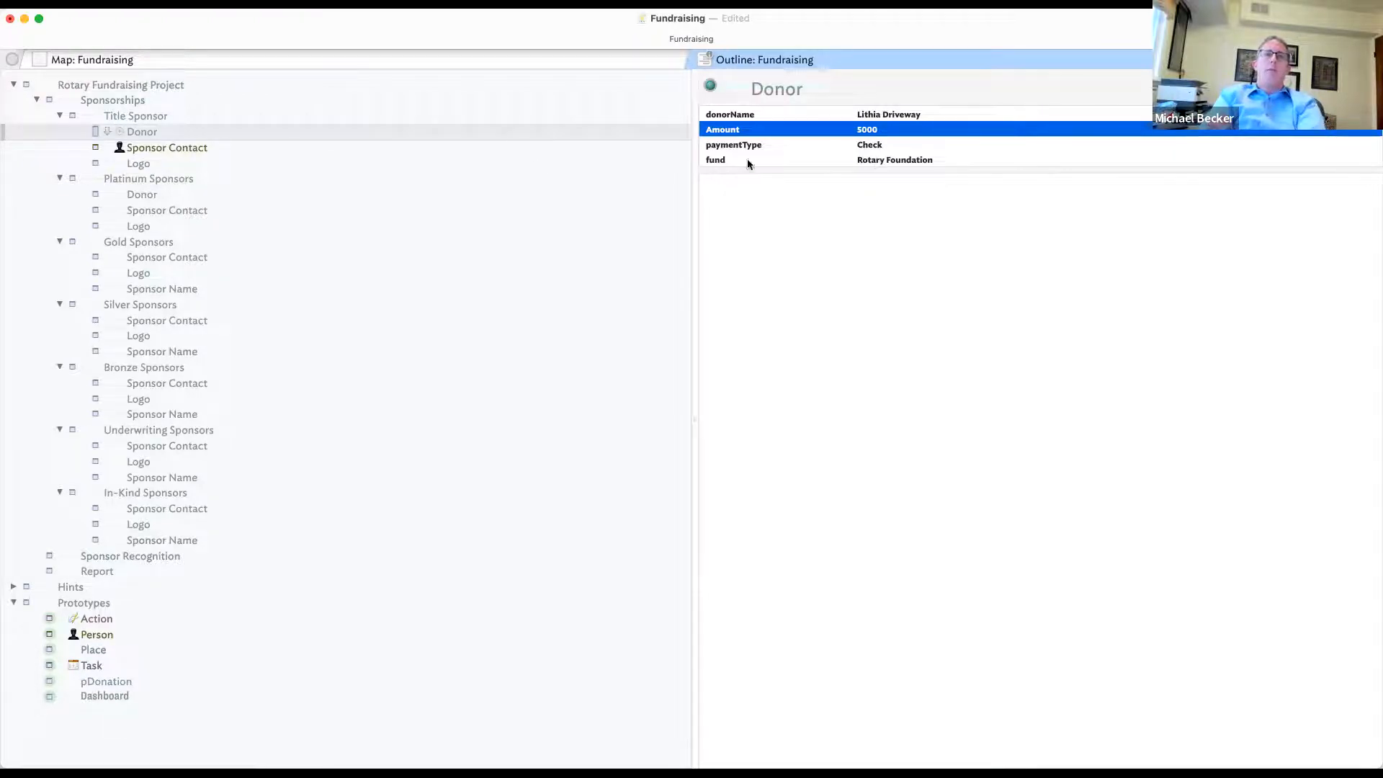
{"action": "left_click", "coordinate": [530, 162]}
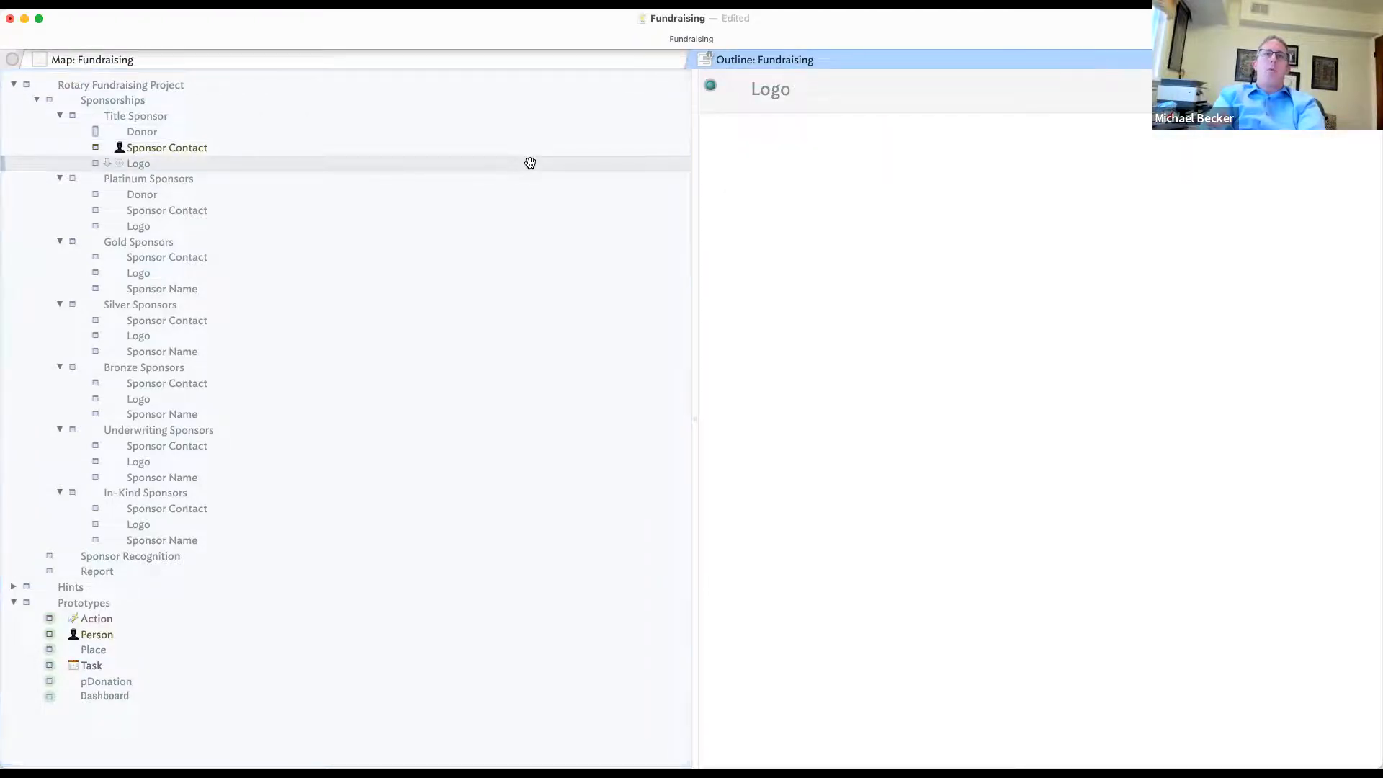
{"action": "left_click", "coordinate": [150, 151]}
{"action": "left_click", "coordinate": [219, 175]}
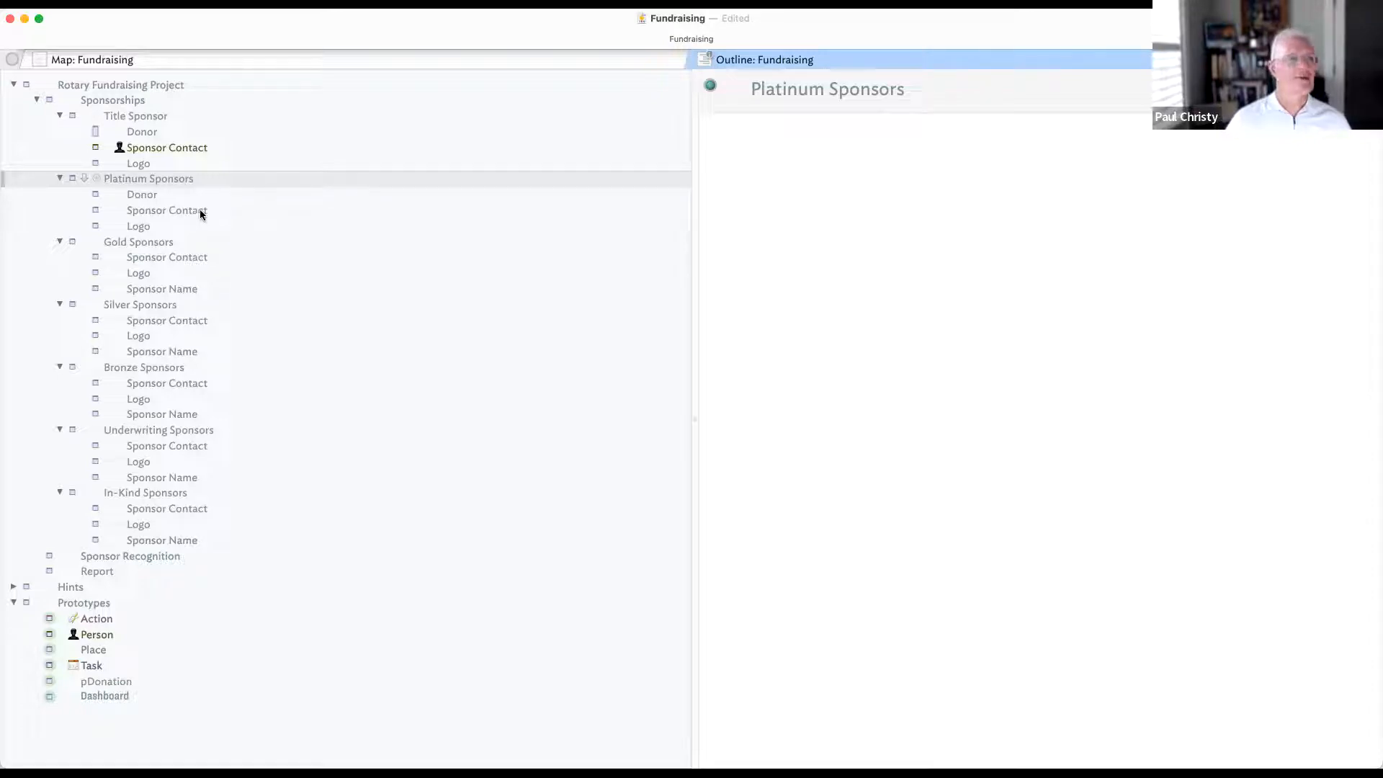
{"action": "left_click", "coordinate": [152, 134]}
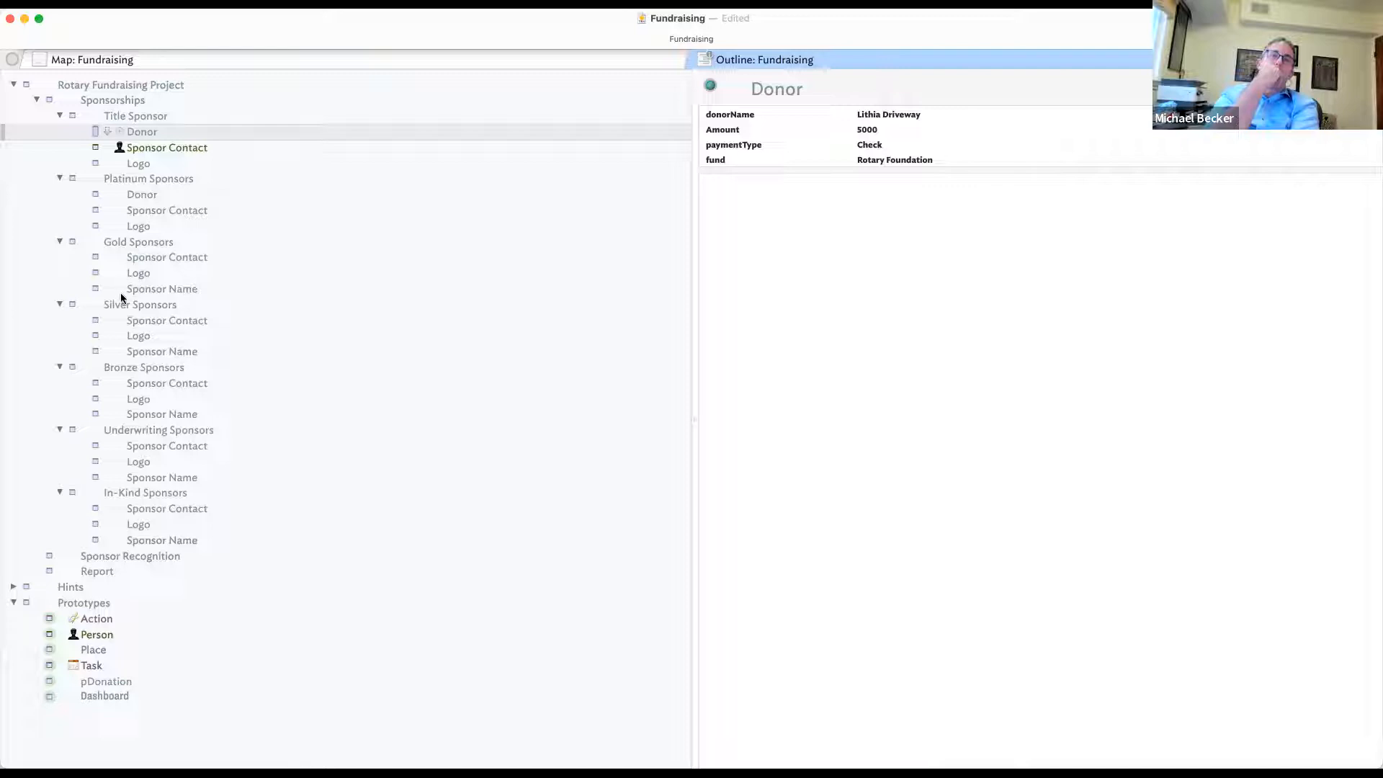
- Add a child note named Sponsor under Sponsorships and bring up its displayed-attributes list
{"action": "left_click", "coordinate": [186, 228]}
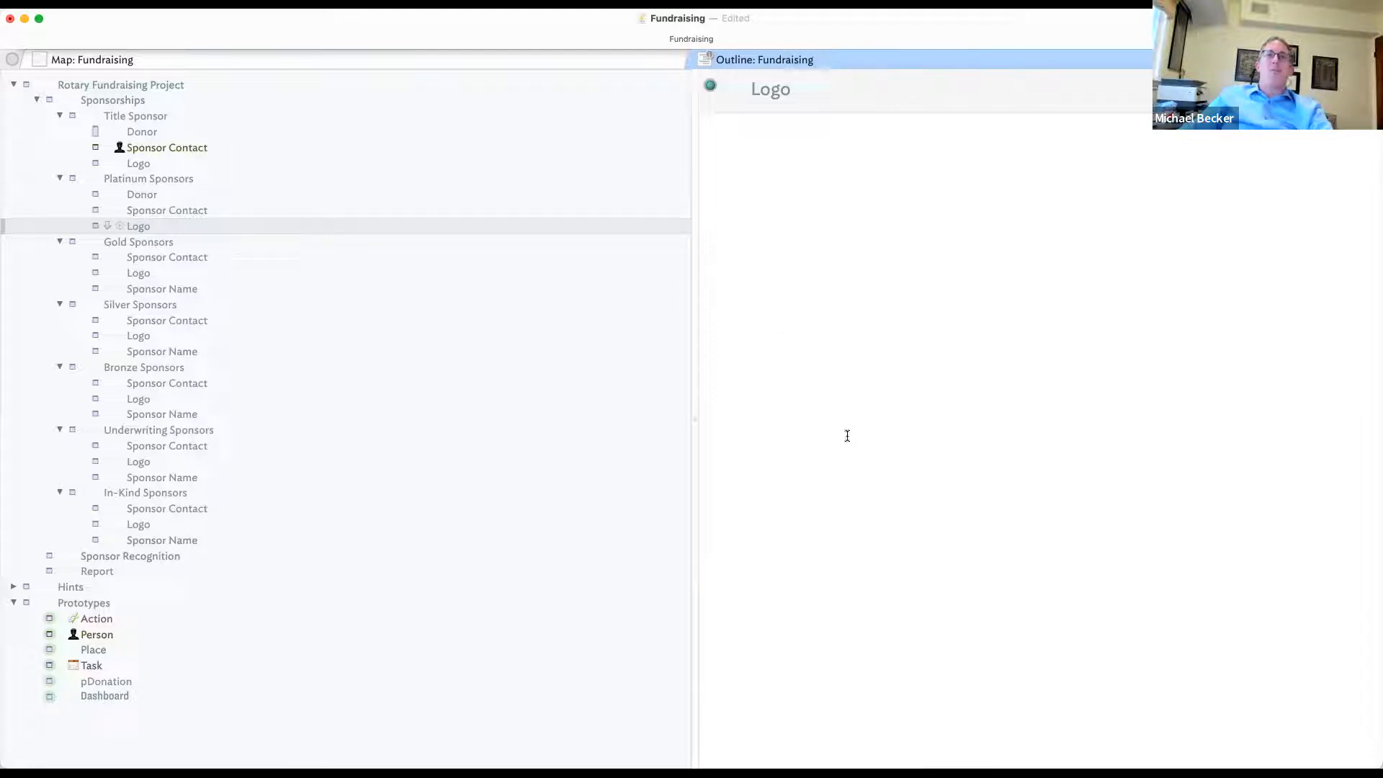
{"action": "left_click", "coordinate": [179, 115]}
{"action": "left_click", "coordinate": [173, 101]}
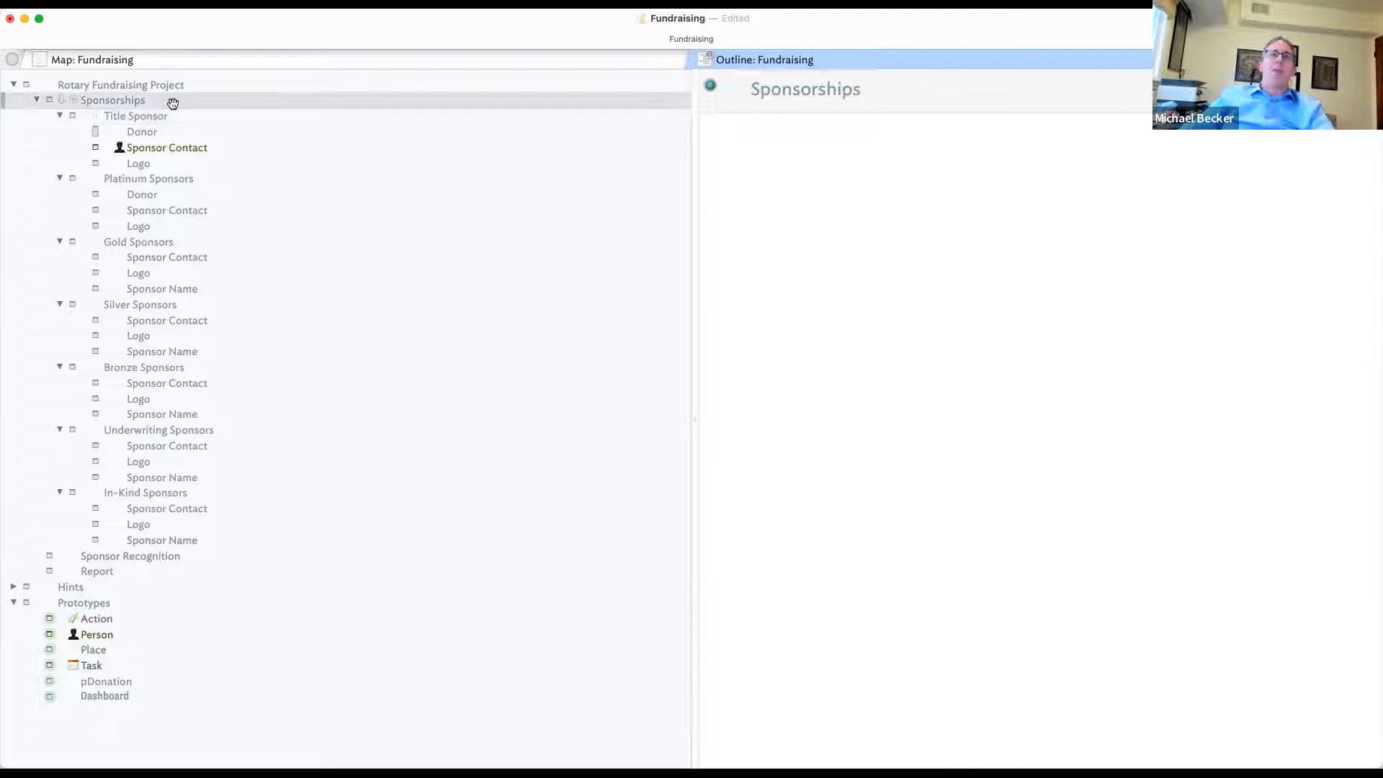
{"action": "key", "text": "Return"}
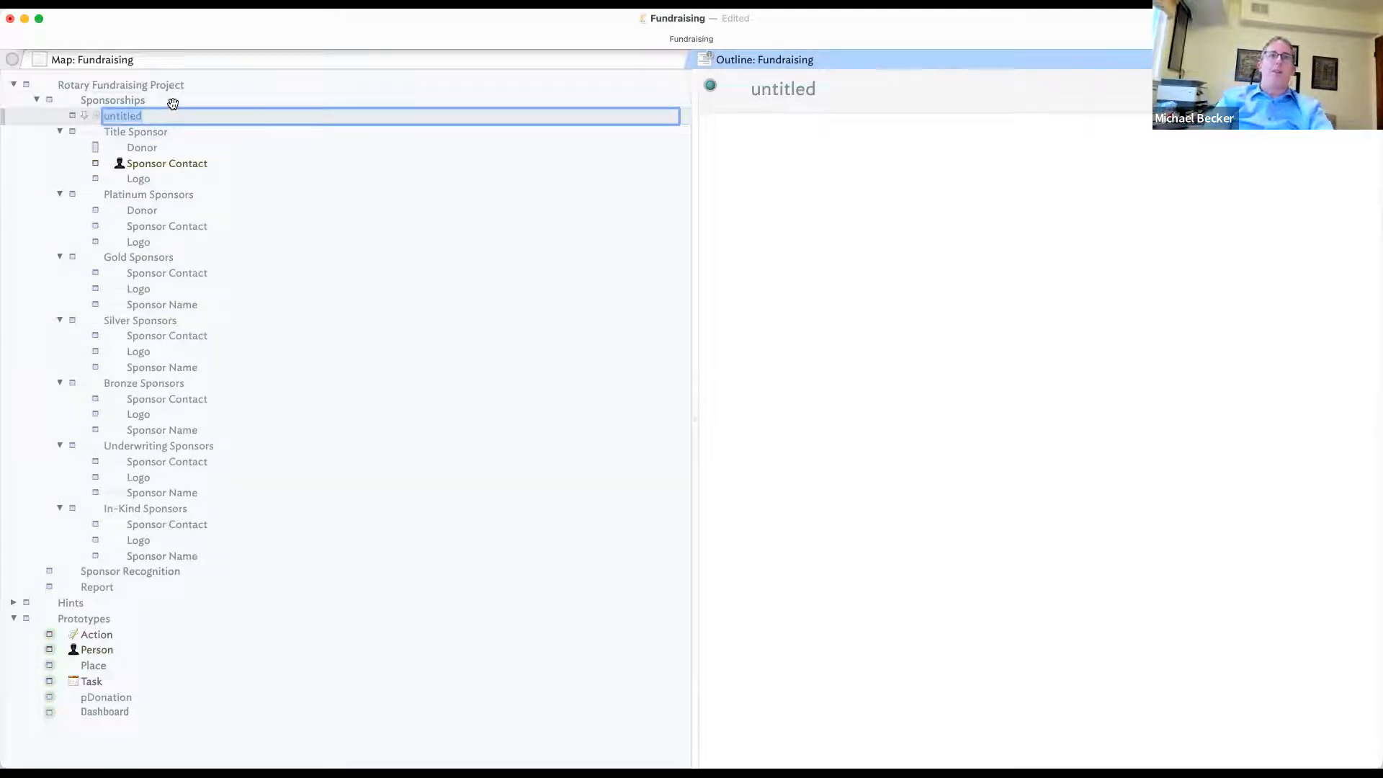
{"action": "key", "text": "BackSpace"}
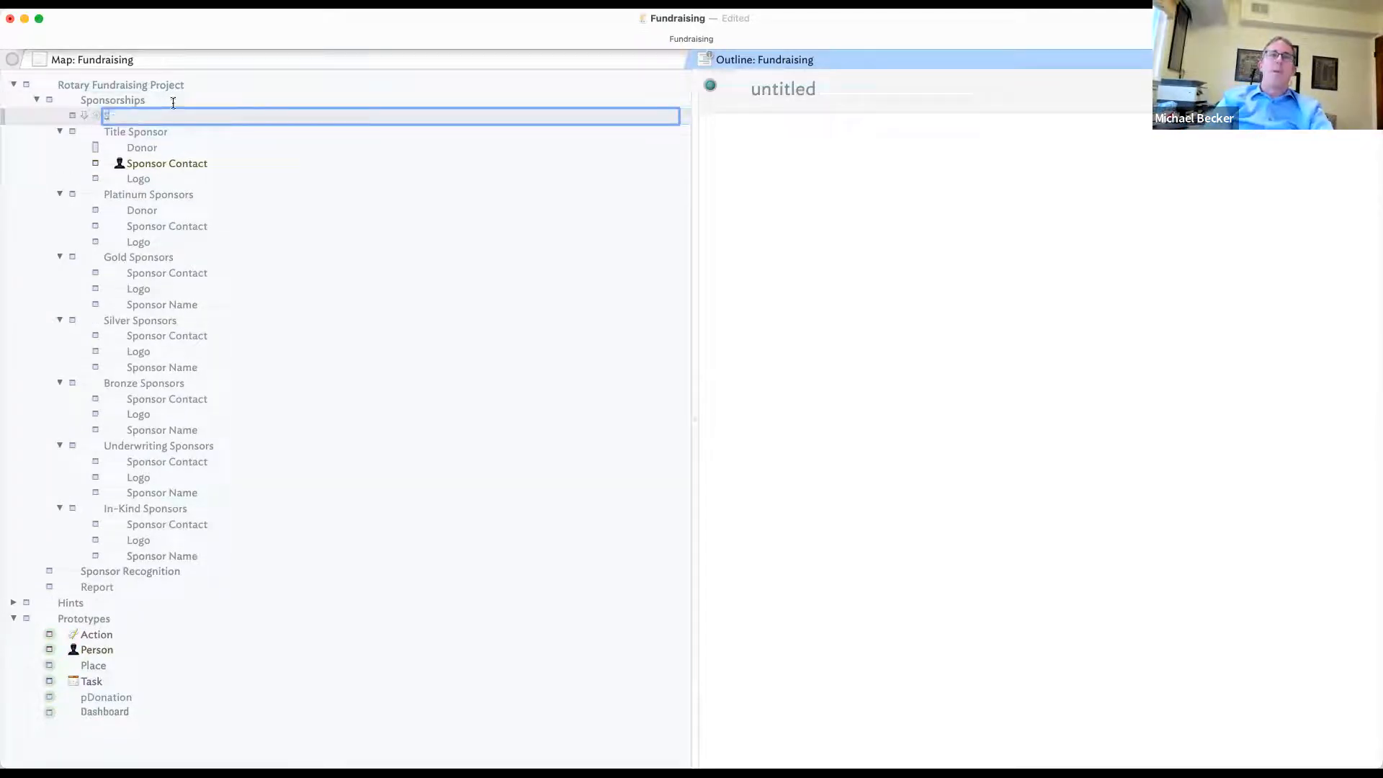
{"action": "type", "text": "Sp"}
{"action": "type", "text": "on"}
{"action": "type", "text": "so"}
{"action": "type", "text": "ons"}
{"action": "type", "text": "r"}
{"action": "key", "text": "Return"}
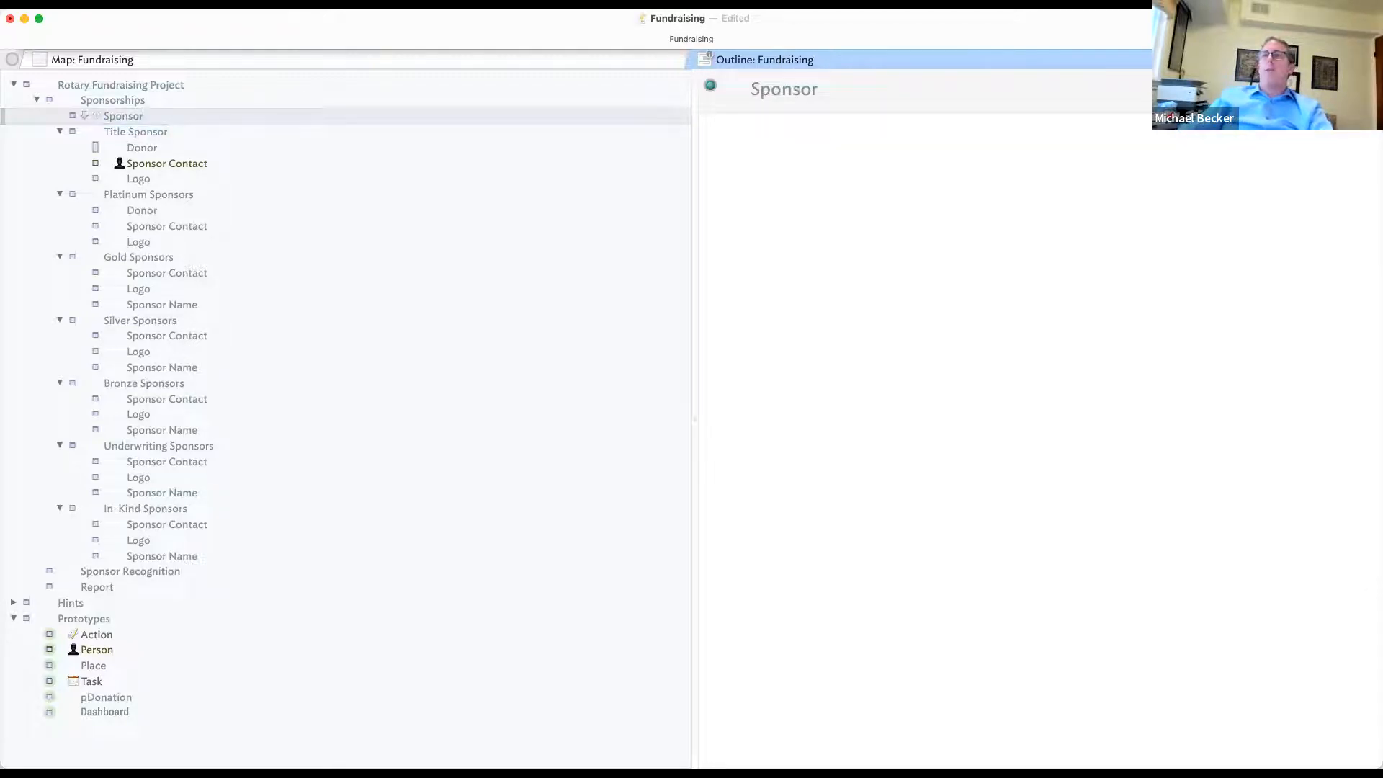
{"action": "left_click", "coordinate": [1363, 88]}
- Add Contact and Type to Sponsor's displayed attributes, creating them with a data type
{"action": "type", "text": "Contact"}
{"action": "key", "text": "Return"}
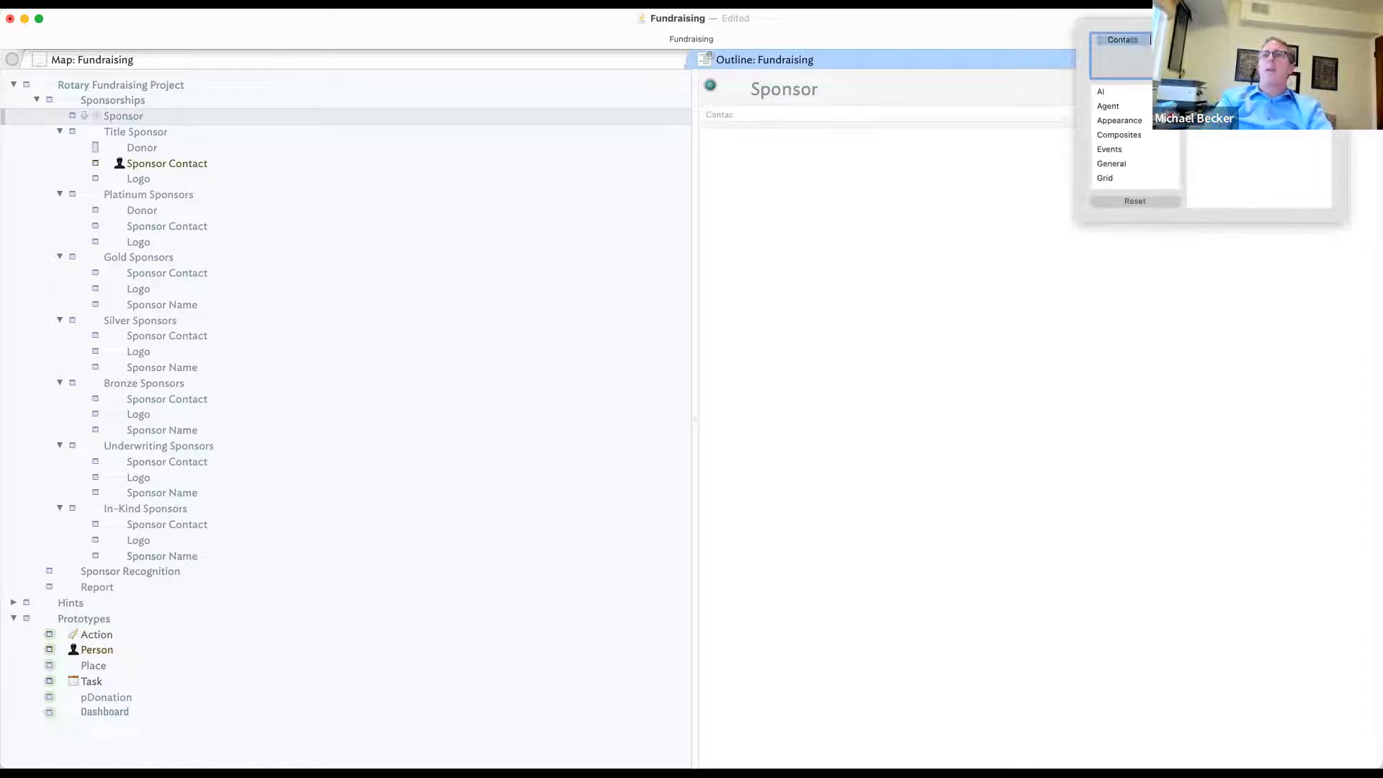
{"action": "type", "text": "Type"}
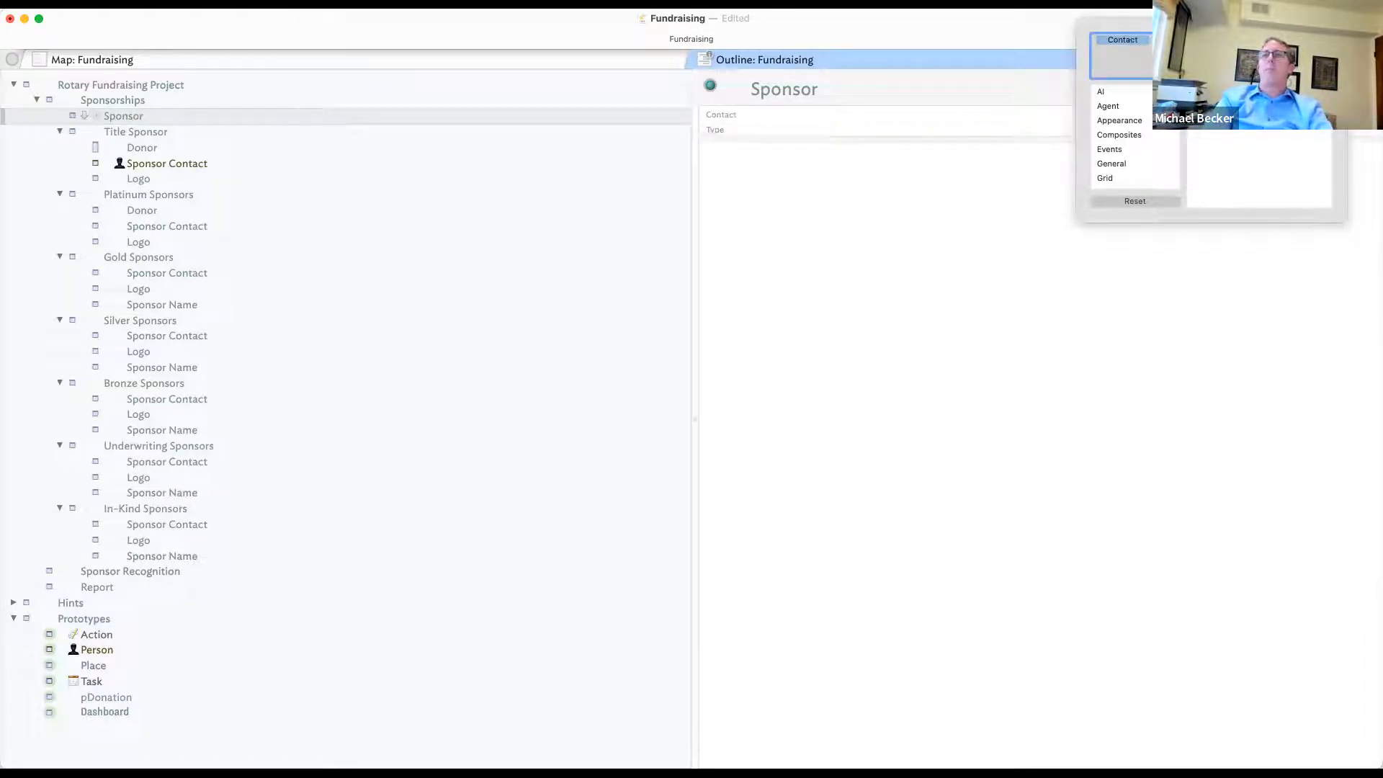
{"action": "key", "text": "Return"}
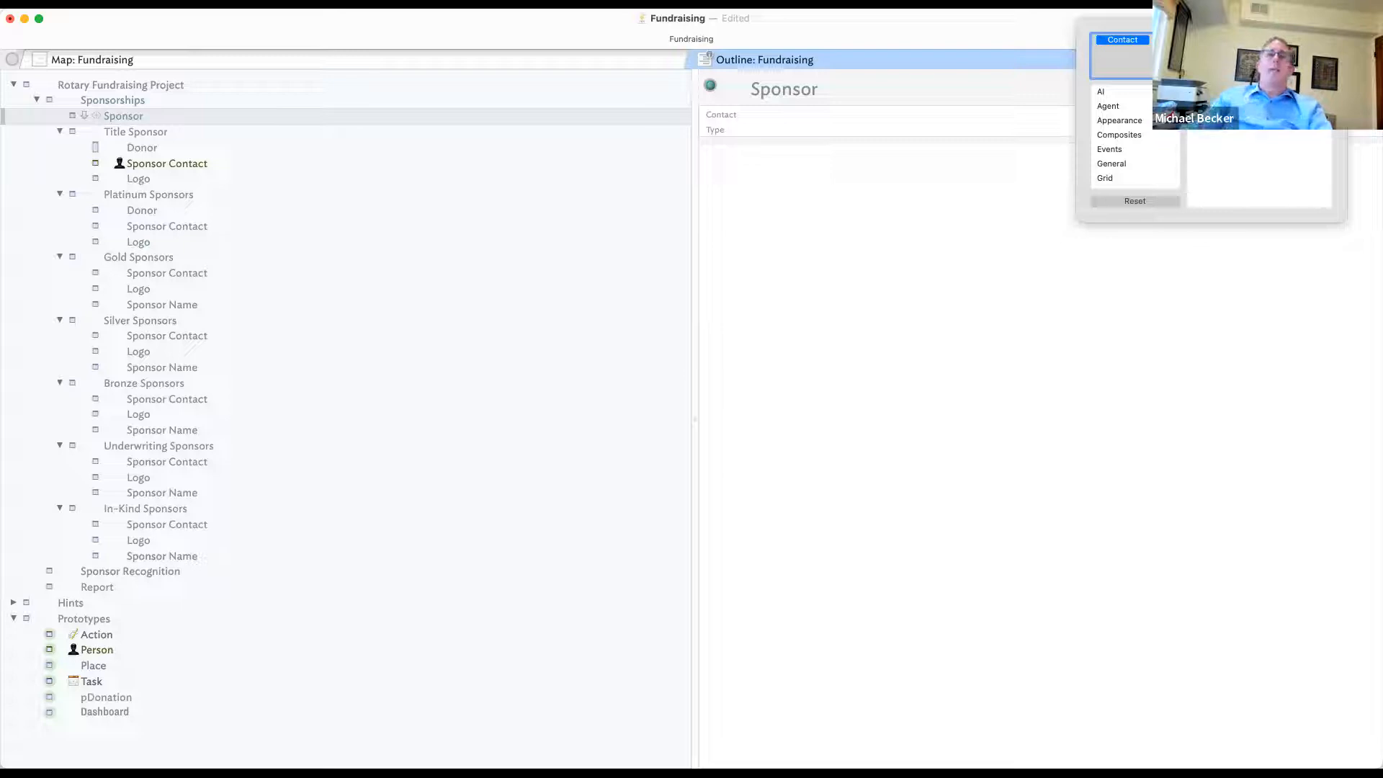
{"action": "left_click", "coordinate": [193, 145]}
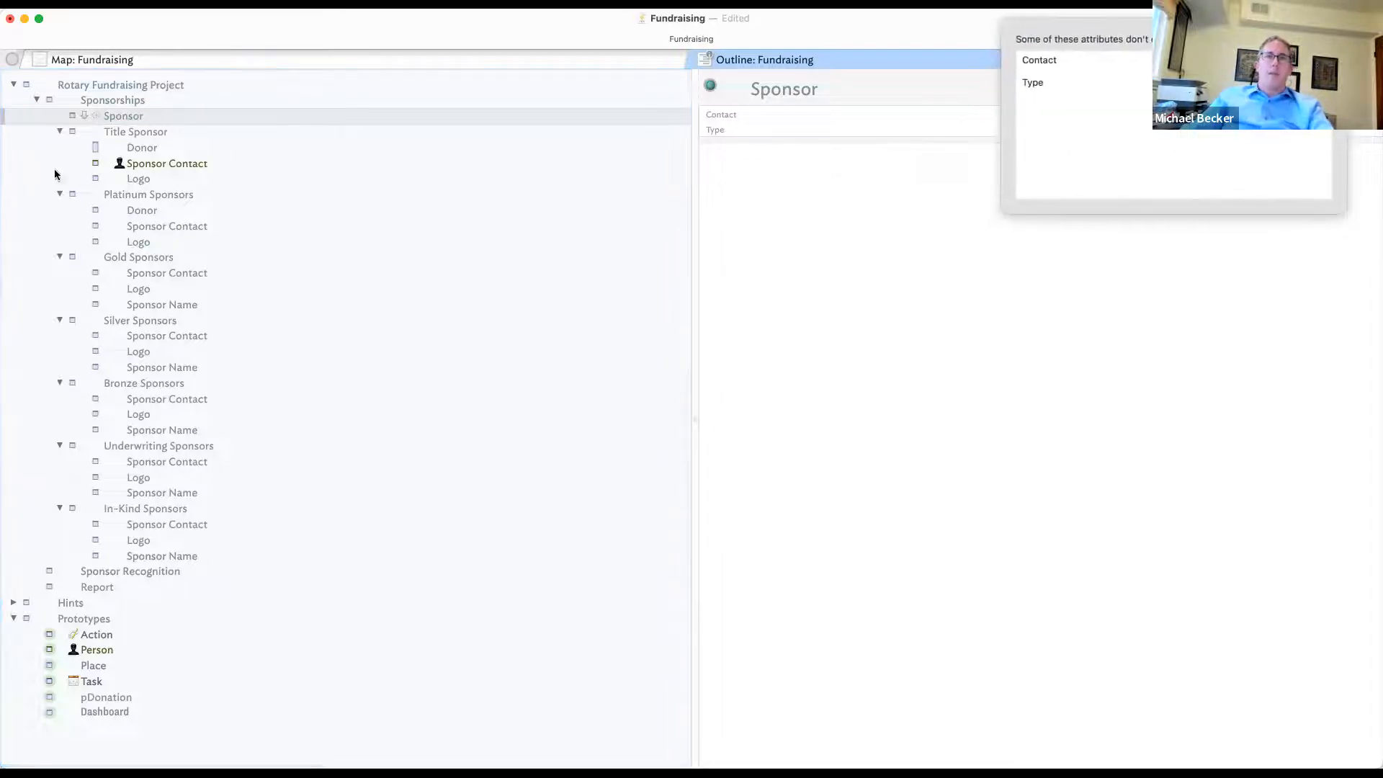
{"action": "left_click", "coordinate": [1287, 165]}
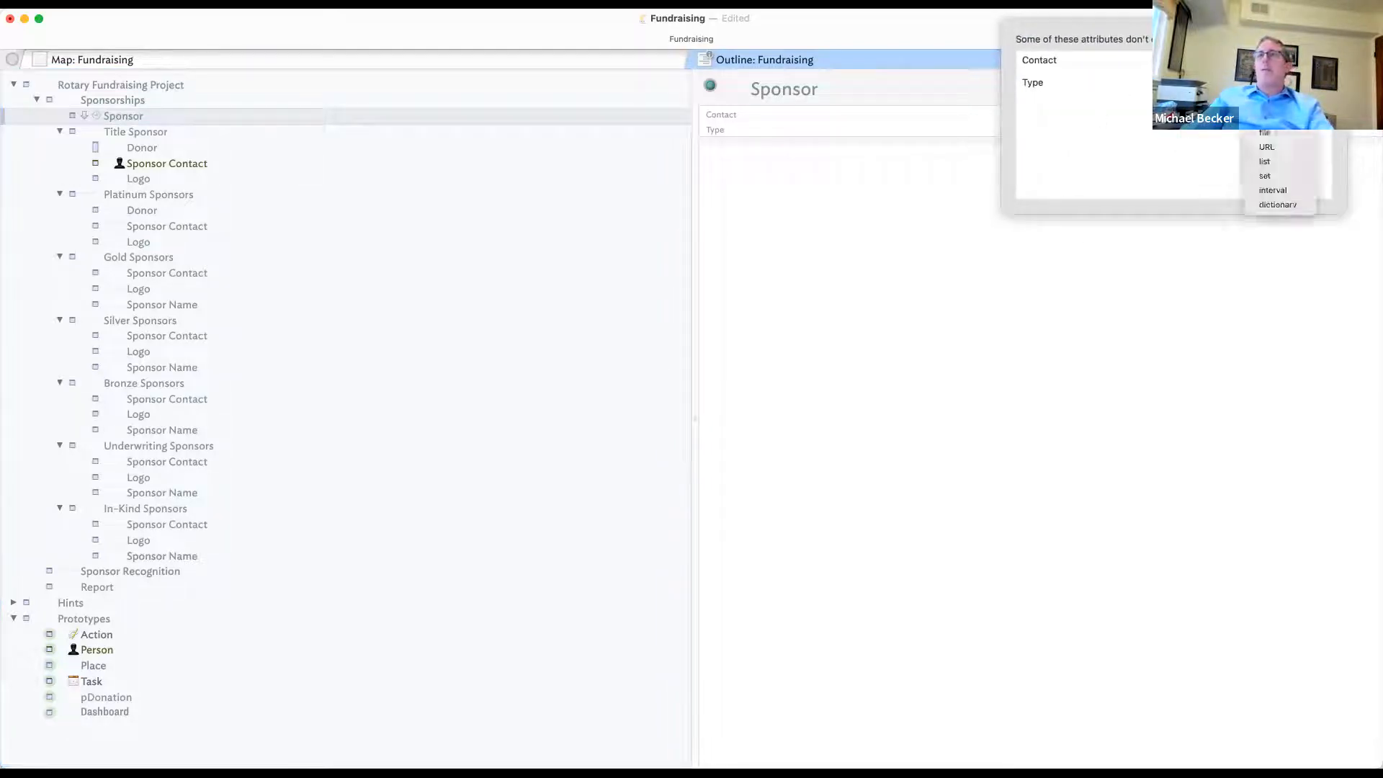
{"action": "left_click", "coordinate": [1280, 164]}
- Close the attribute setup and open the Appearance Inspector for the Title Sponsor's Donor note
{"action": "left_click", "coordinate": [1282, 83]}
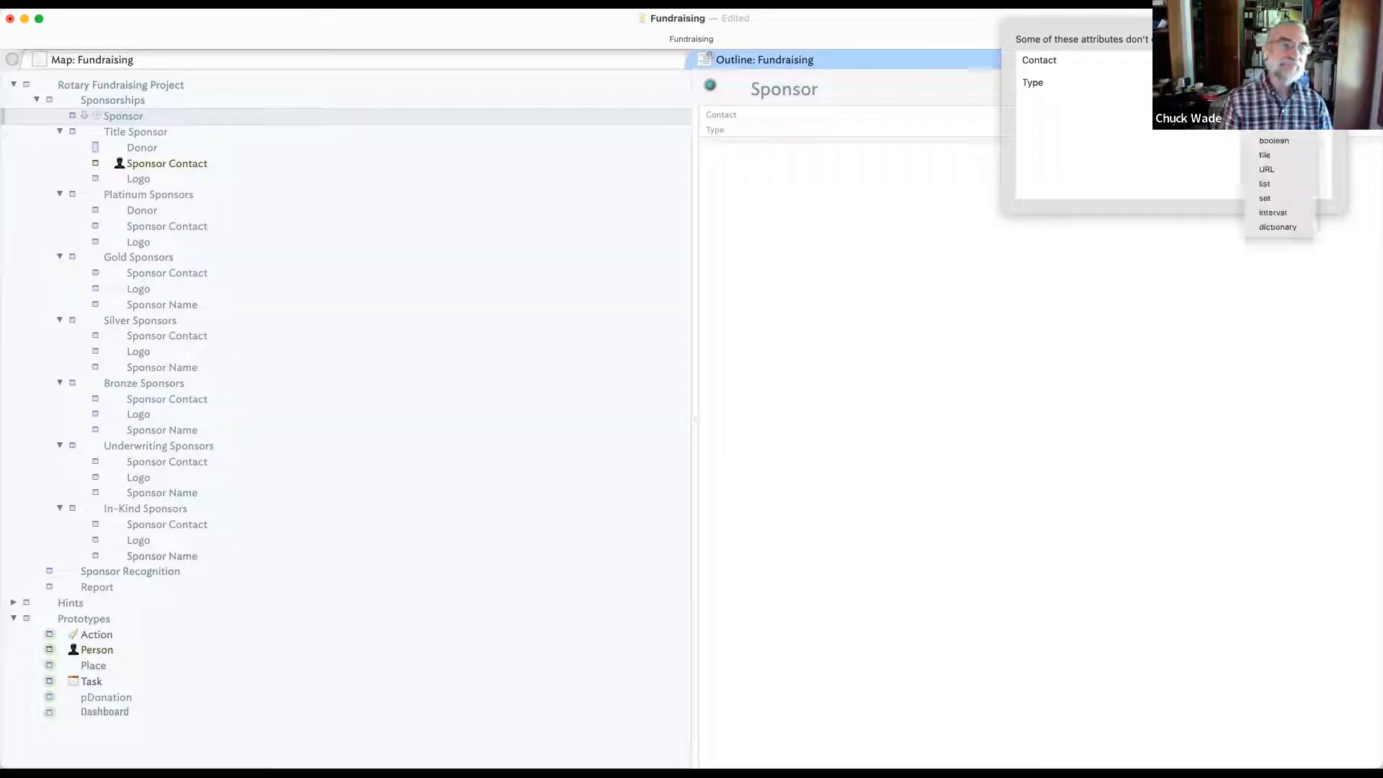
{"action": "left_click", "coordinate": [745, 261]}
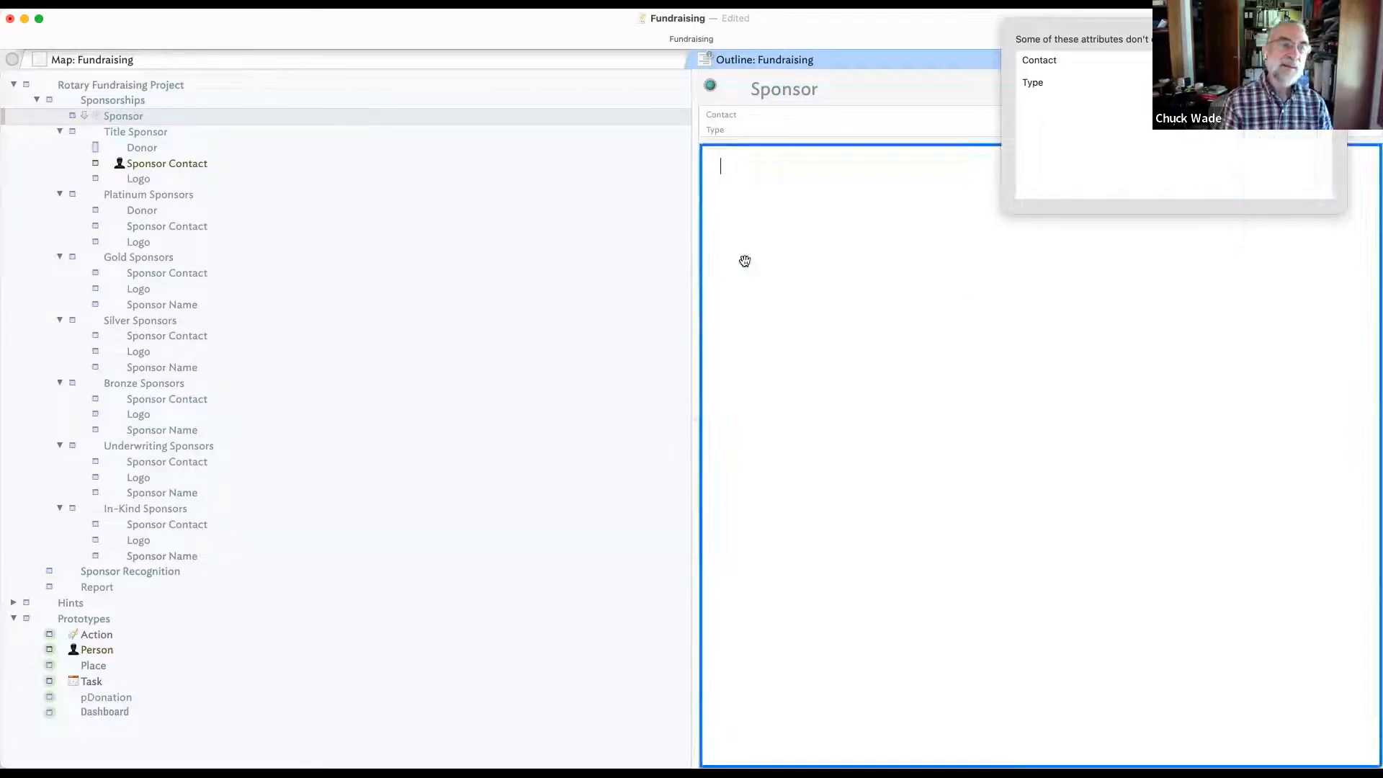
{"action": "left_click", "coordinate": [198, 115]}
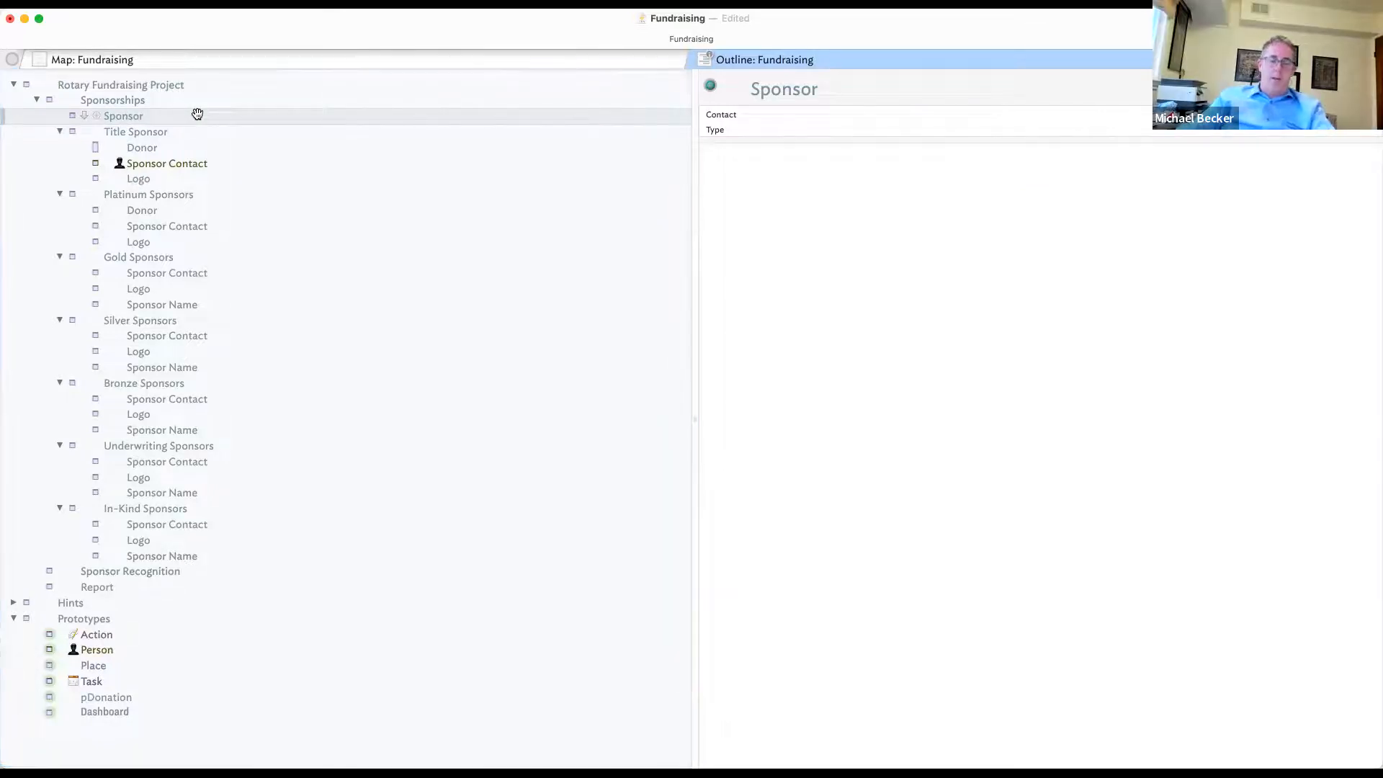
{"action": "left_click", "coordinate": [181, 148]}
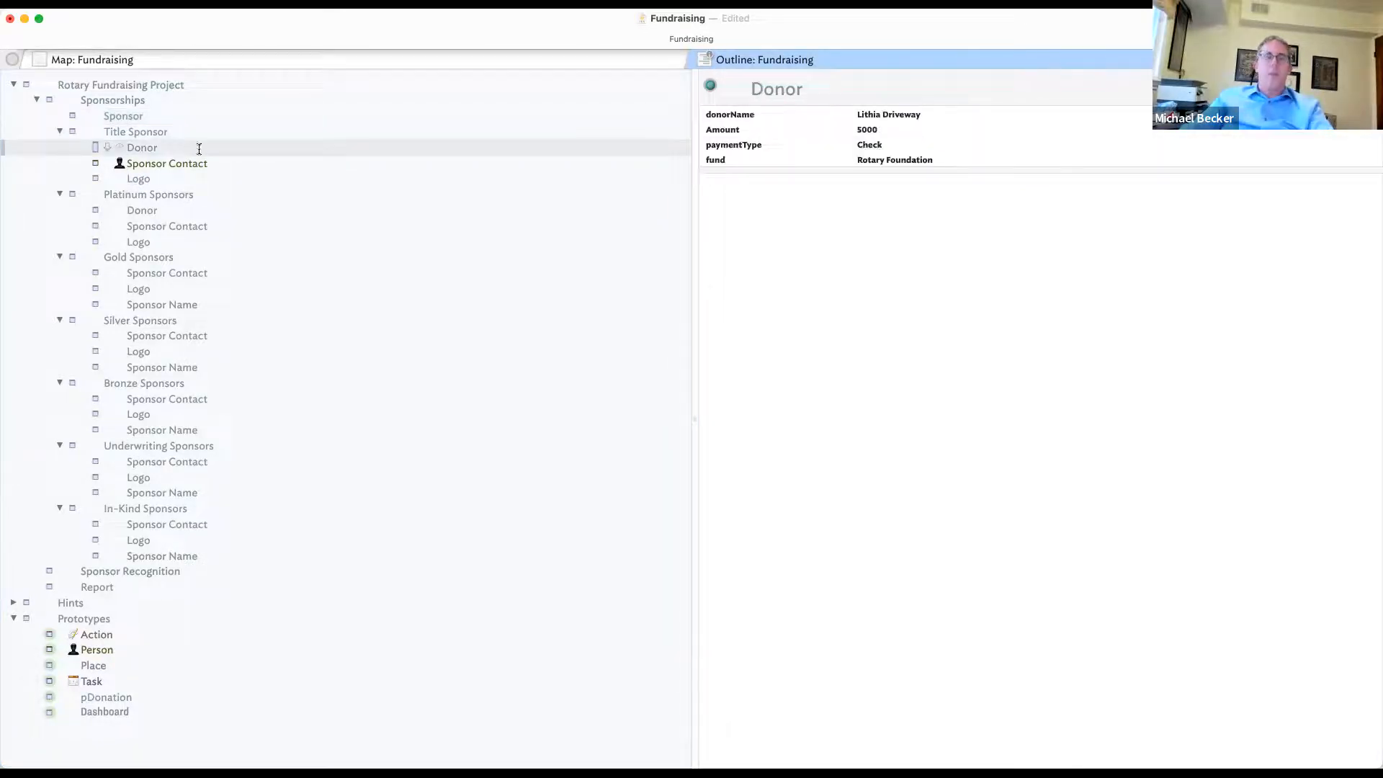
{"action": "key", "text": "super+1"}
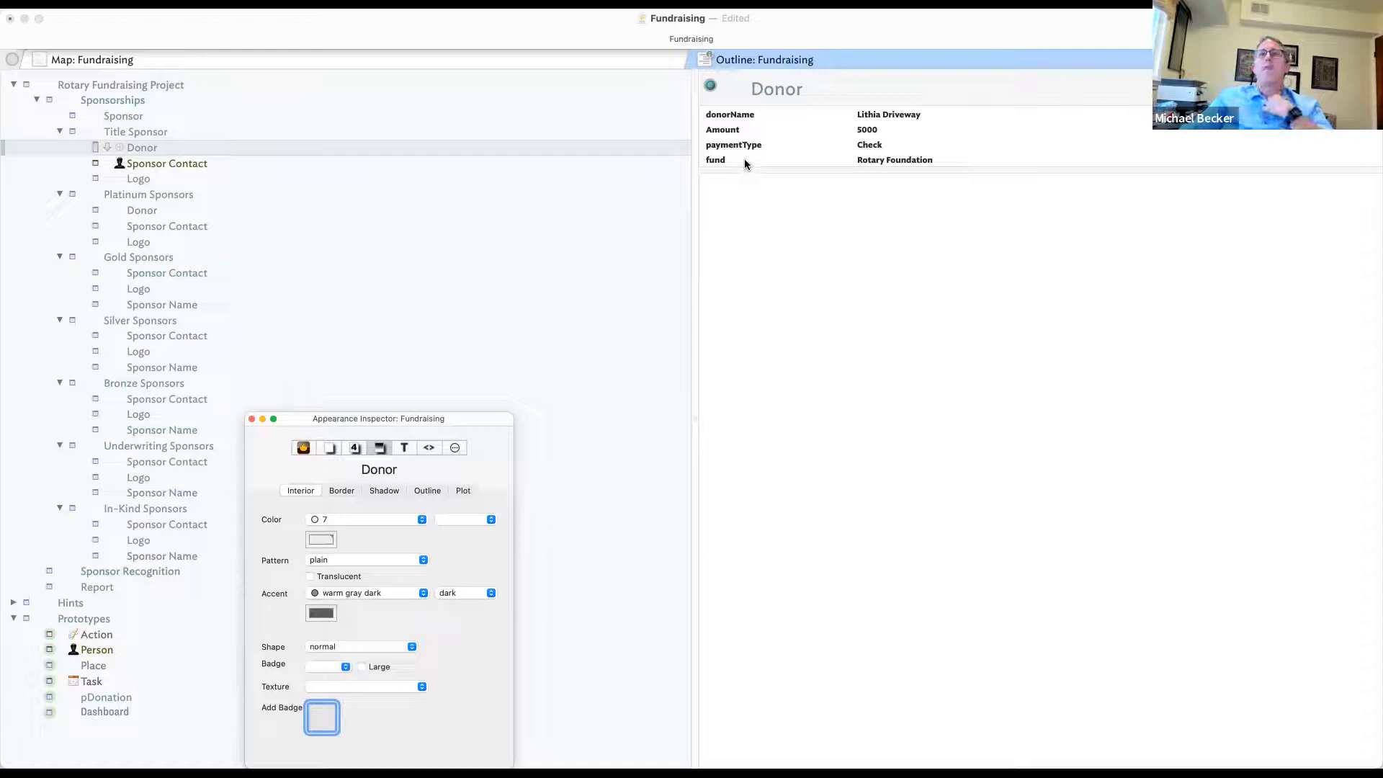
- Select the Sponsor note under Sponsorships to view its attributes
{"action": "left_click", "coordinate": [763, 208]}
{"action": "left_click", "coordinate": [232, 134]}
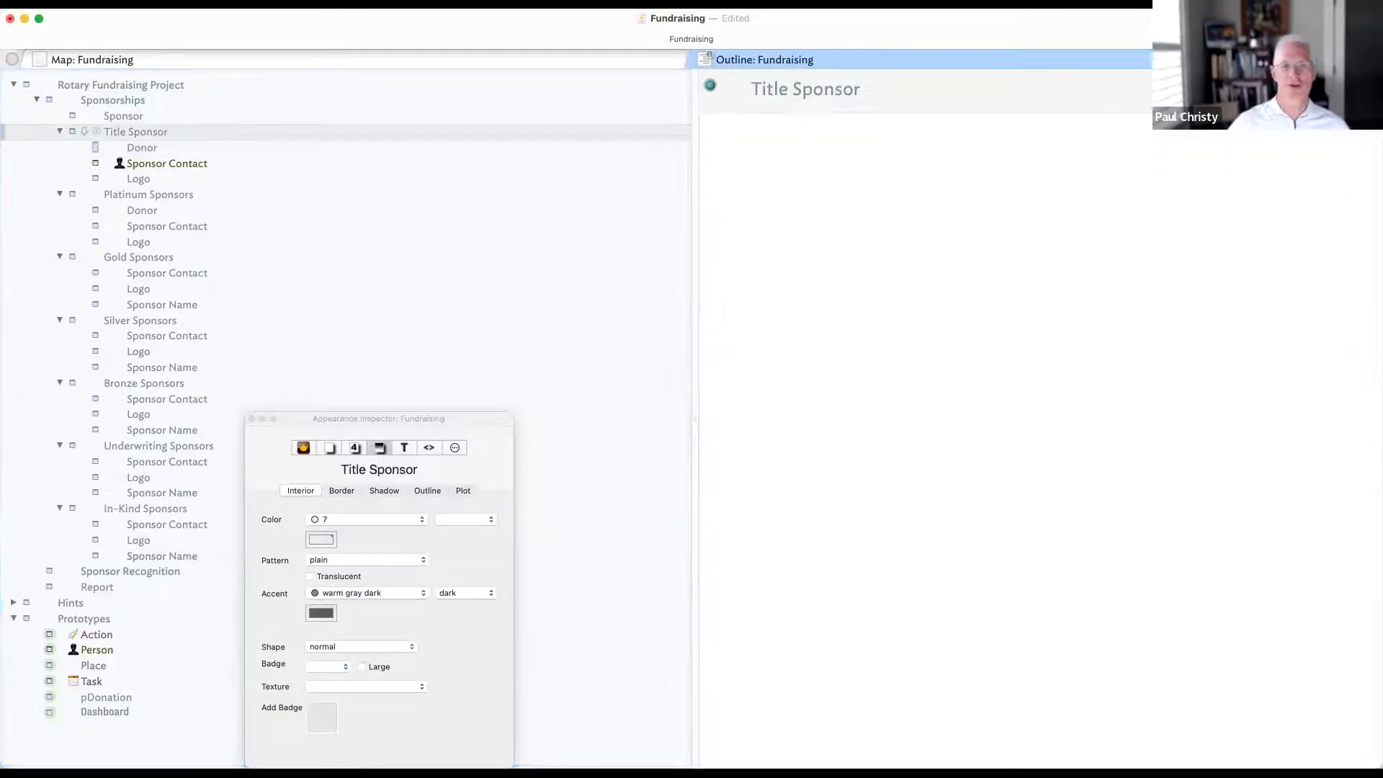
{"action": "left_click", "coordinate": [1362, 85]}
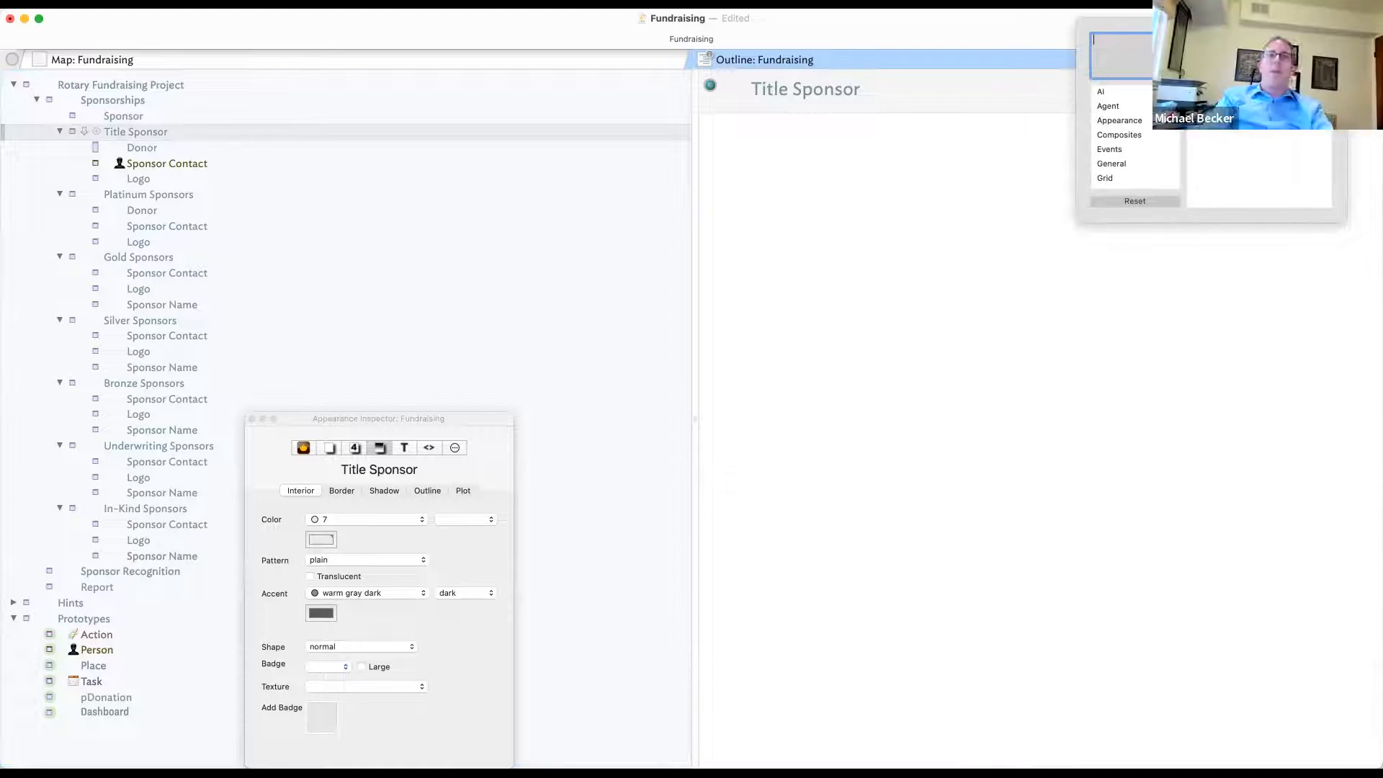
{"action": "left_click", "coordinate": [211, 129]}
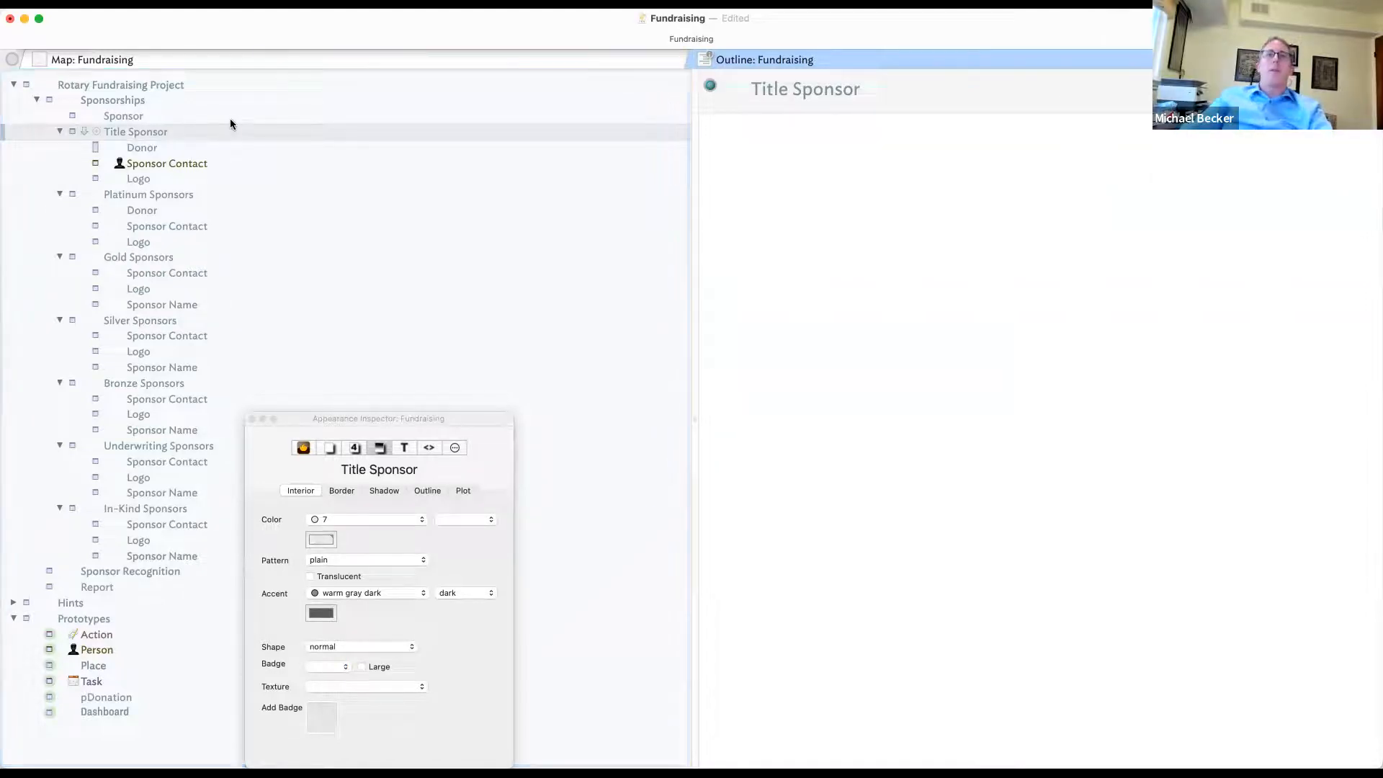
{"action": "left_click", "coordinate": [252, 118]}
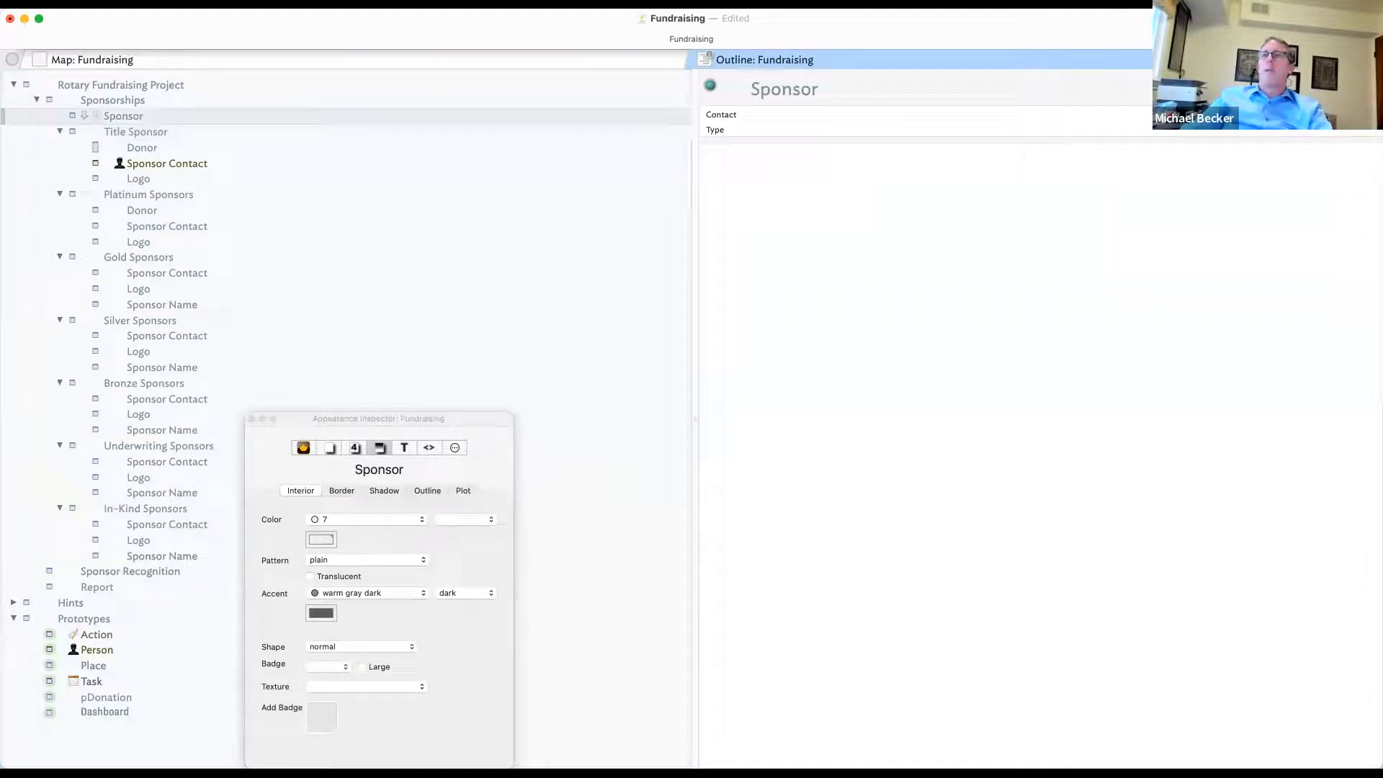
- Enter Fund and a payment-type name into Sponsor's displayed attributes list
{"action": "left_click", "coordinate": [1362, 85]}
{"action": "type", "text": "Fund"}
{"action": "key", "text": "Return"}
{"action": "type", "text": "Paymen"}
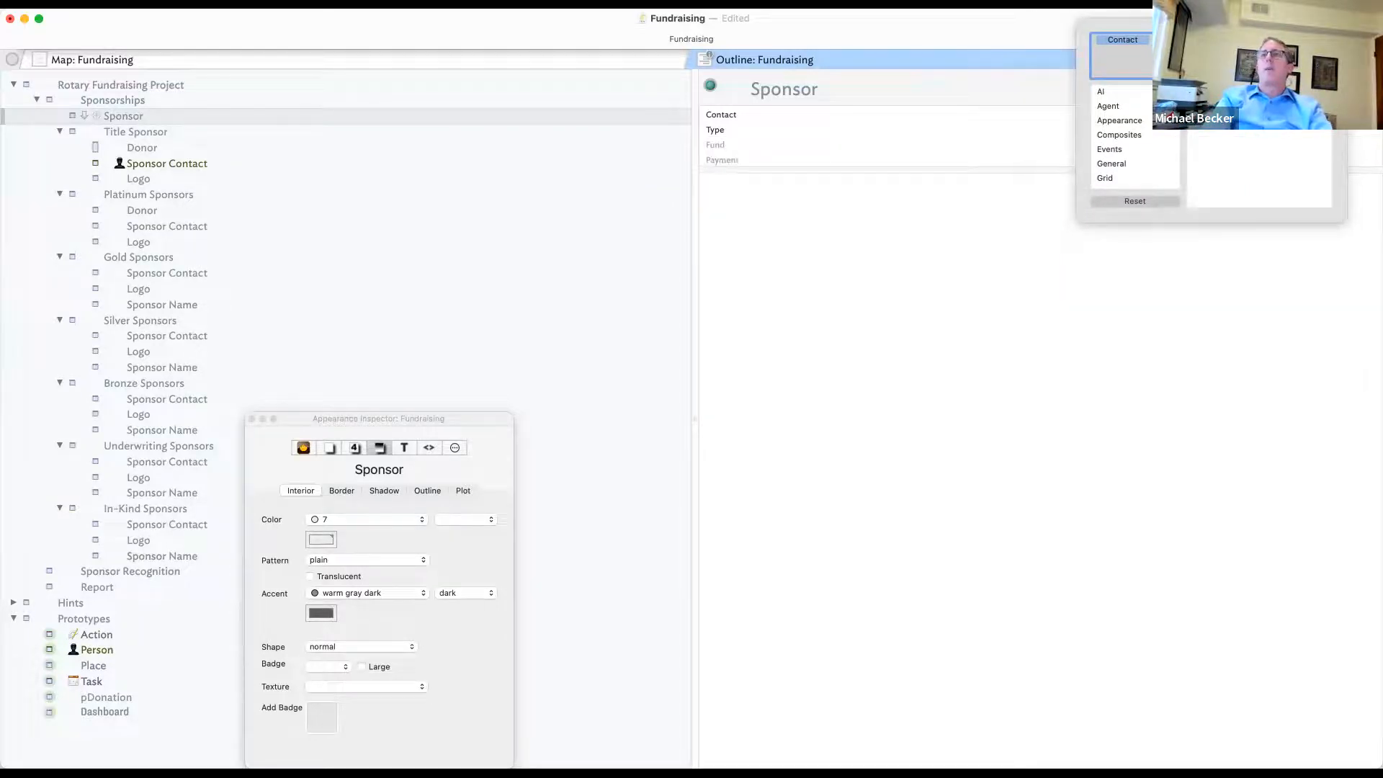
{"action": "type", "text": "tTyp"}
{"action": "type", "text": "e"}
{"action": "key", "text": "BackSpace"}
{"action": "key", "text": "BackSpace"}
{"action": "key", "text": "BackSpace"}
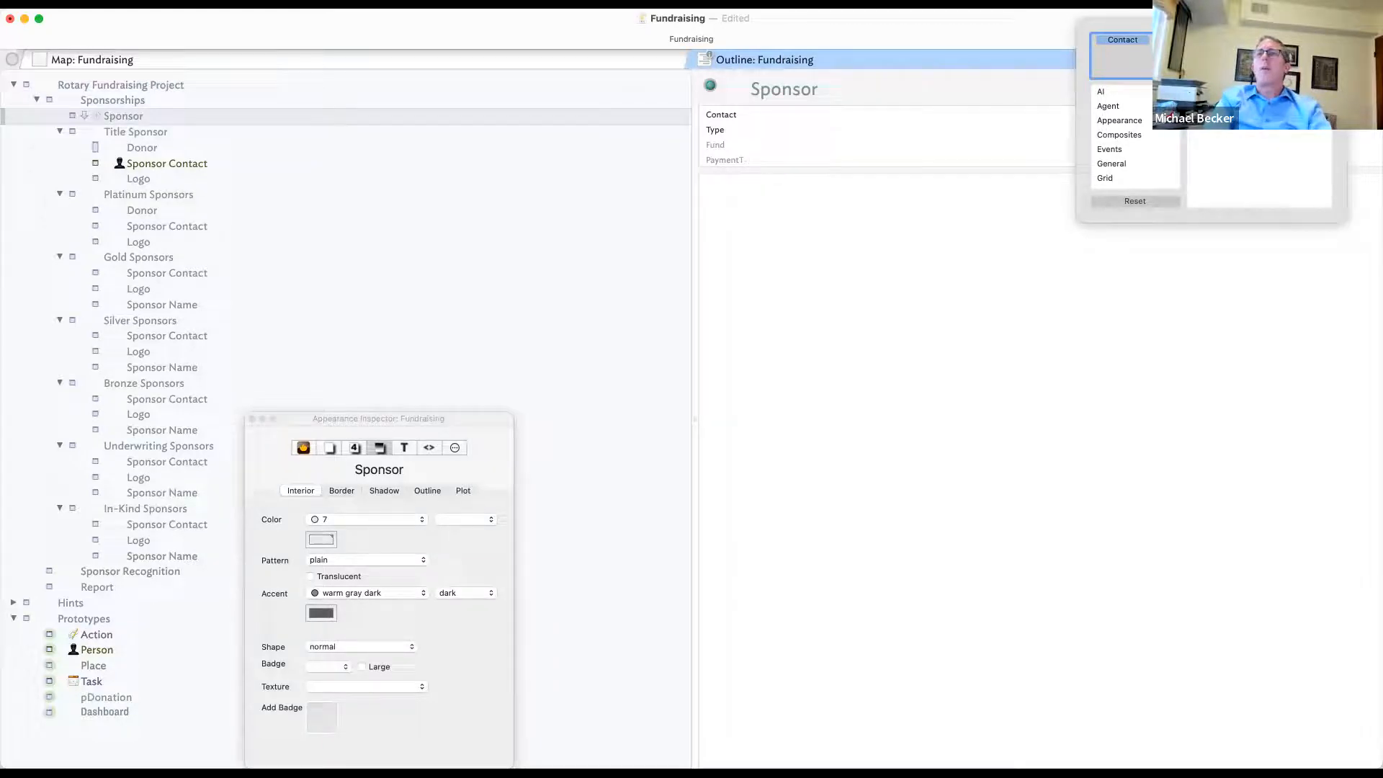
{"action": "key", "text": "BackSpace"}
{"action": "key", "text": "BackSpace"}
{"action": "key", "text": "BackSpace"}
{"action": "key", "text": "BackSpace"}
{"action": "type", "text": "p"}
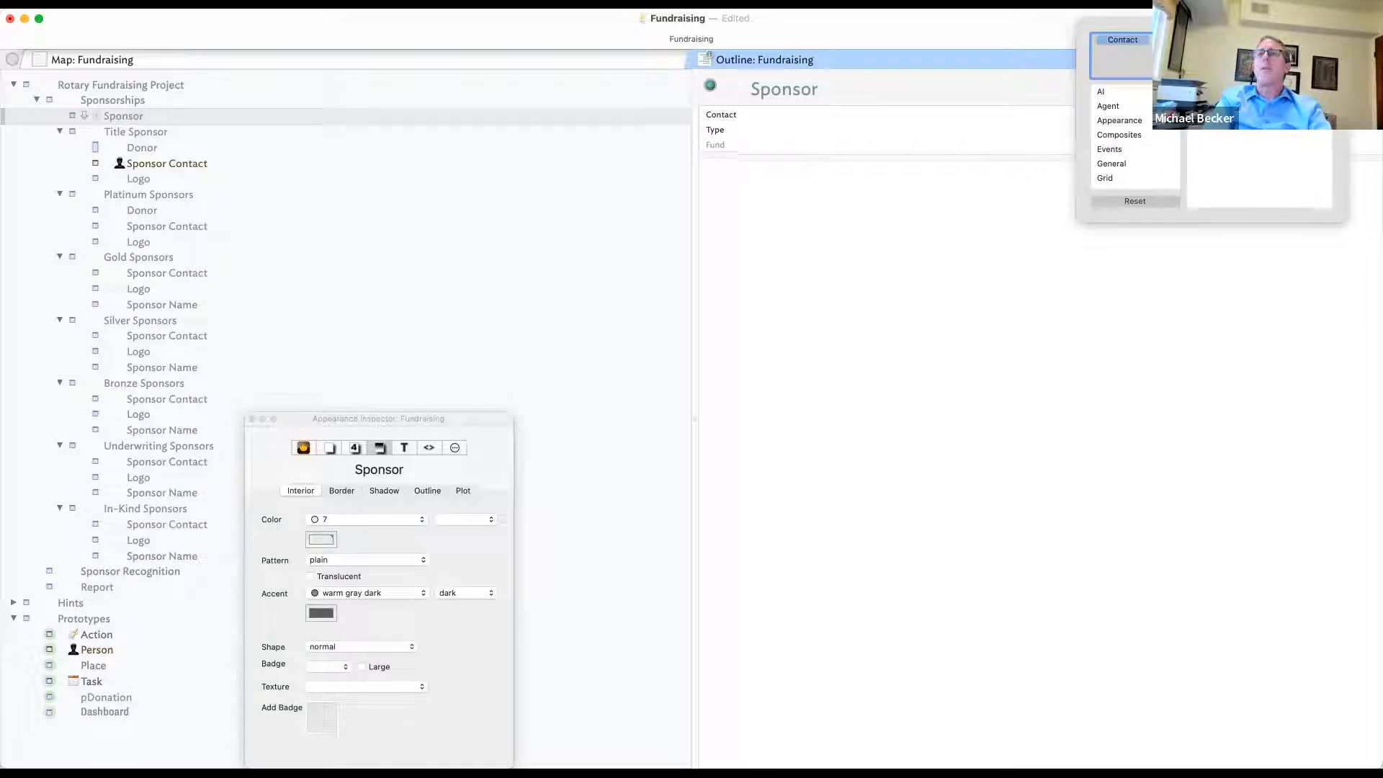
- Check donorName, fund and paymentType from User attributes, discarding the unrecognized Fund and p
{"action": "scroll", "coordinate": [1147, 156], "scroll_direction": "down", "scroll_amount": 4}
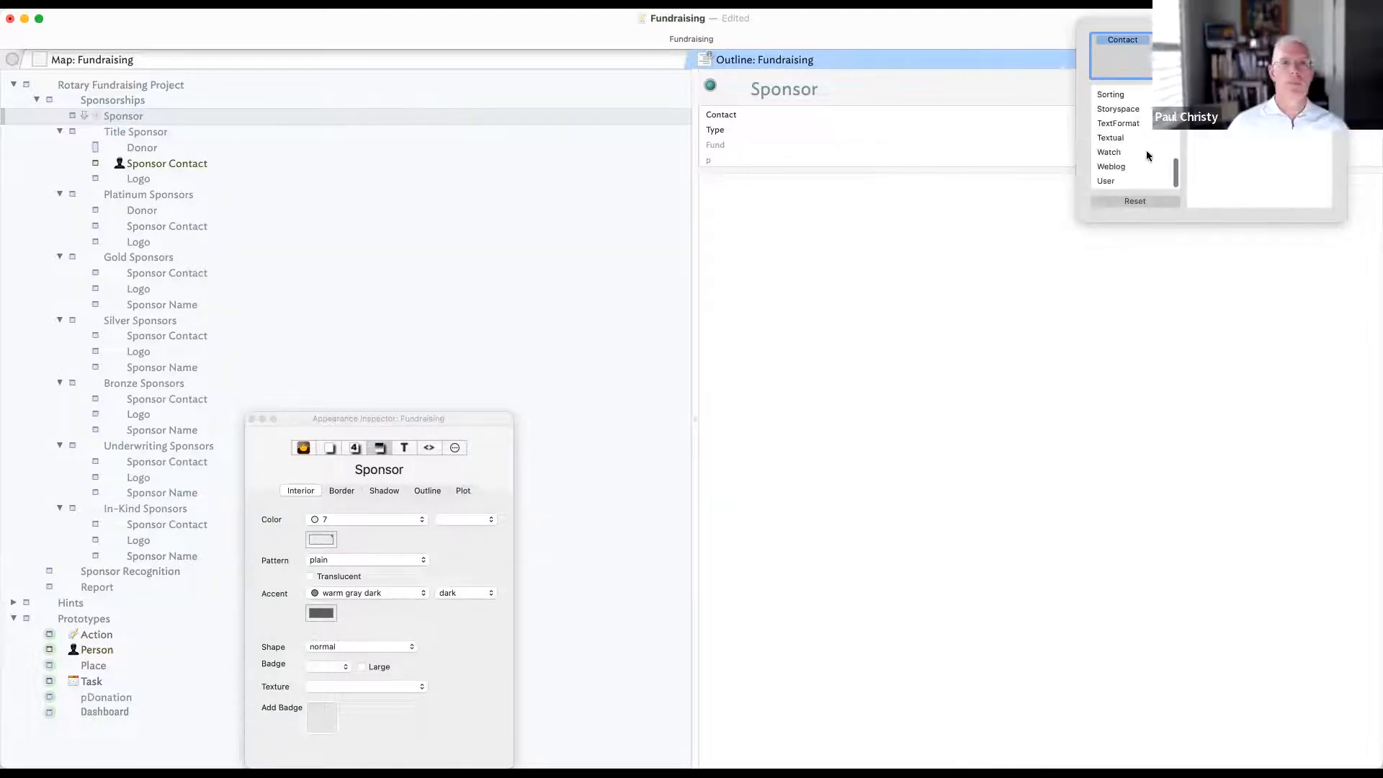
{"action": "left_click", "coordinate": [1133, 180]}
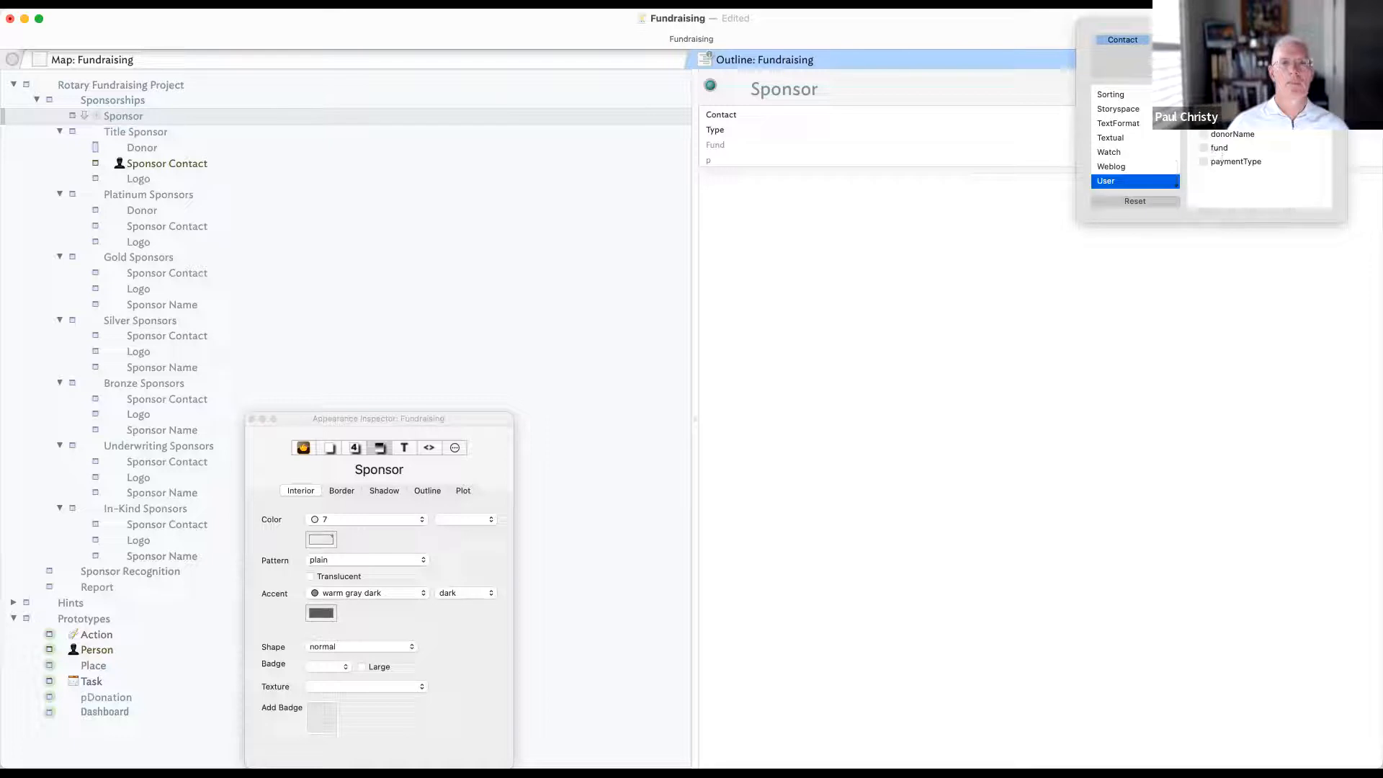
{"action": "left_click", "coordinate": [1203, 134]}
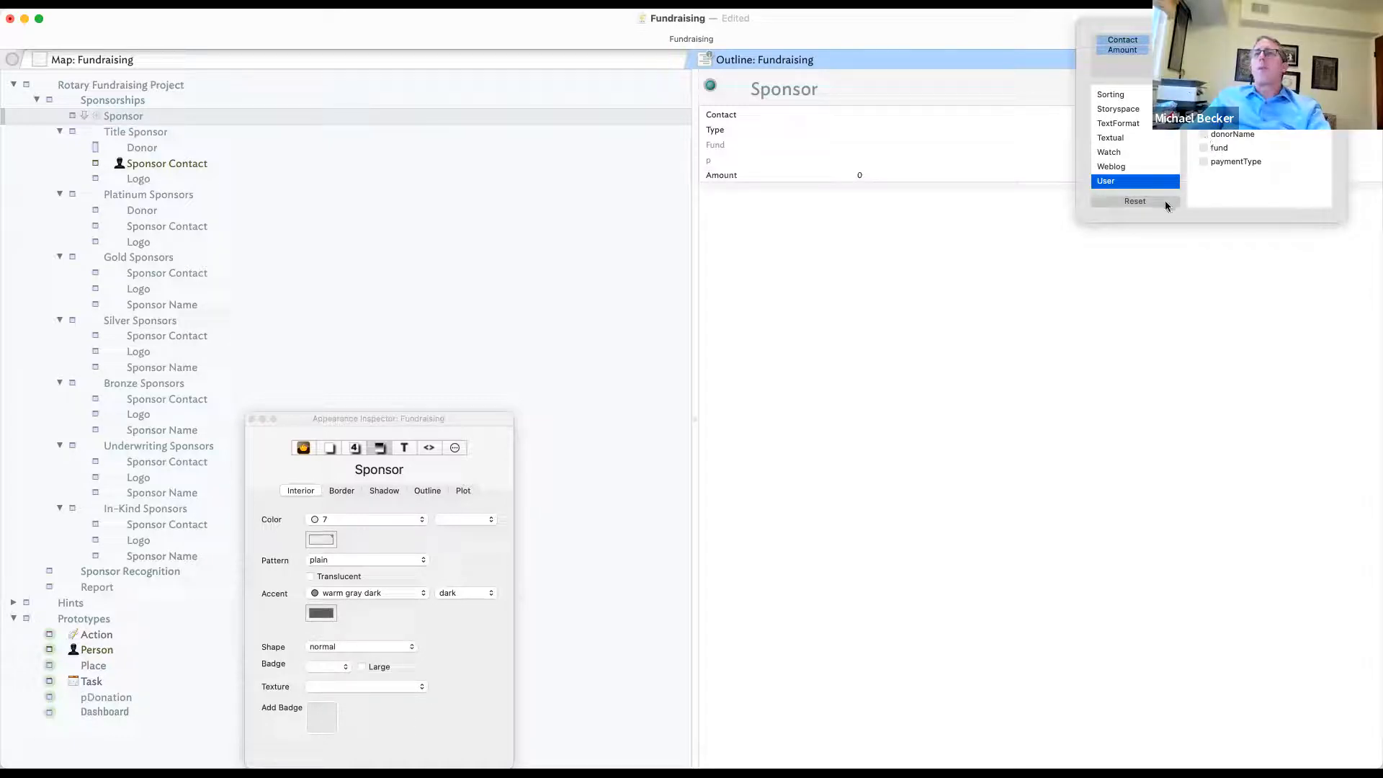
{"action": "left_click", "coordinate": [1204, 149]}
{"action": "left_click", "coordinate": [1203, 162]}
{"action": "left_click", "coordinate": [1158, 257]}
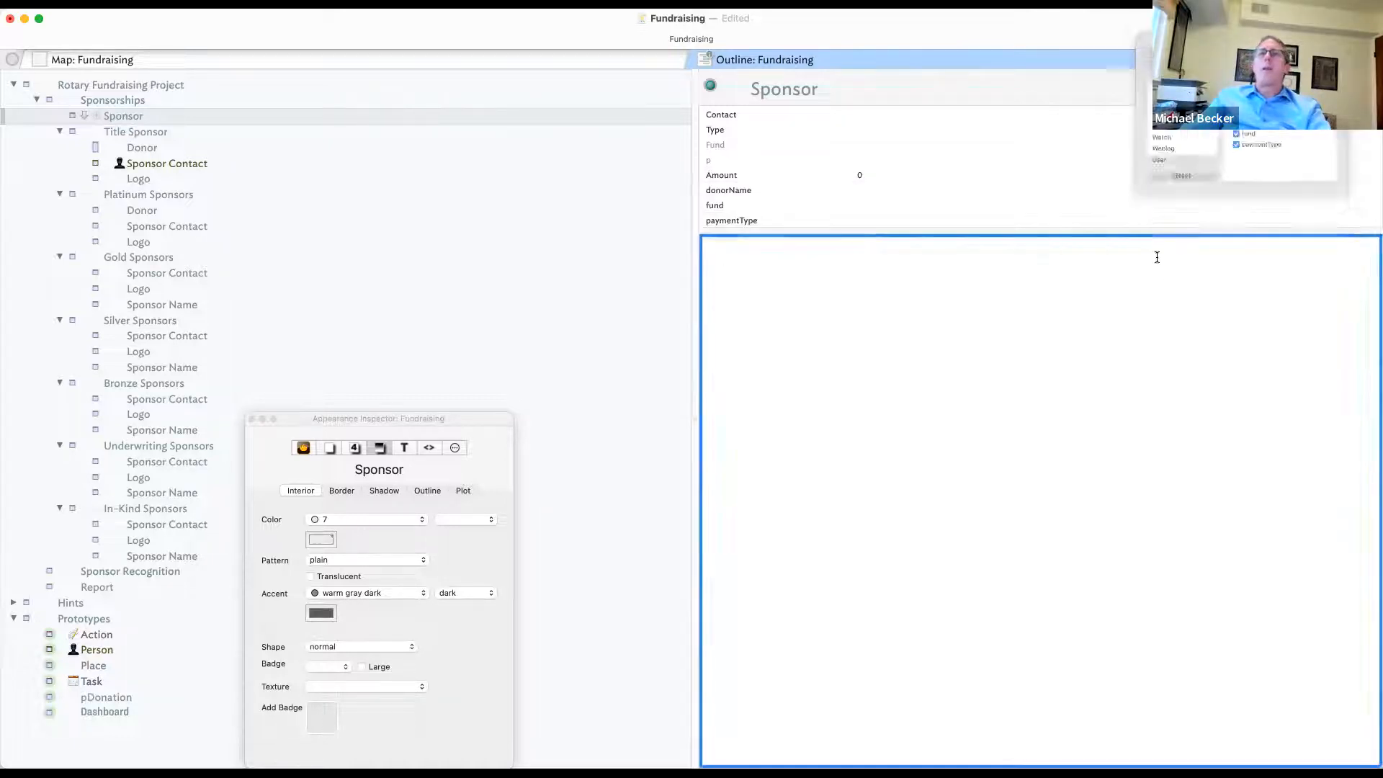
{"action": "left_click", "coordinate": [1087, 291]}
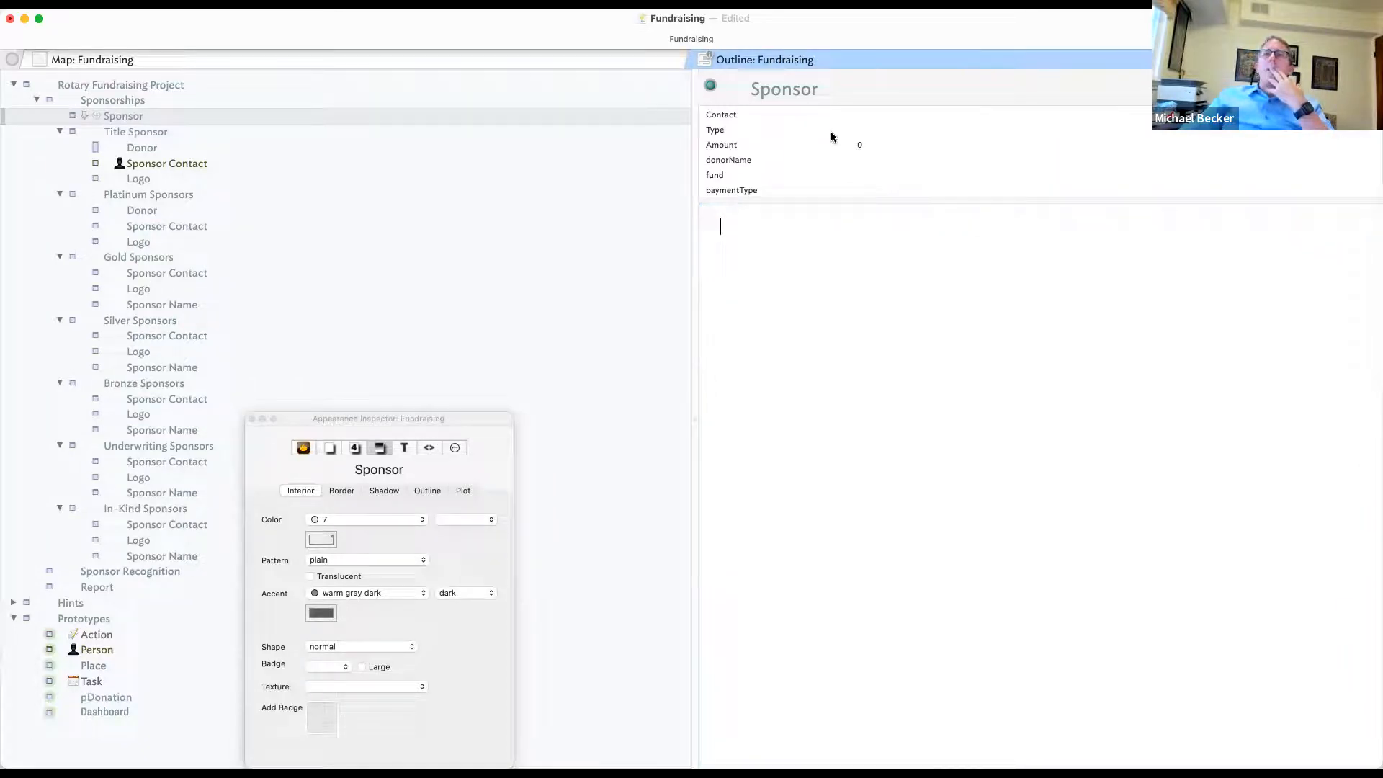
- Review the Title Sponsor and Sponsor notes, then select the Prototypes container
{"action": "left_click", "coordinate": [787, 117]}
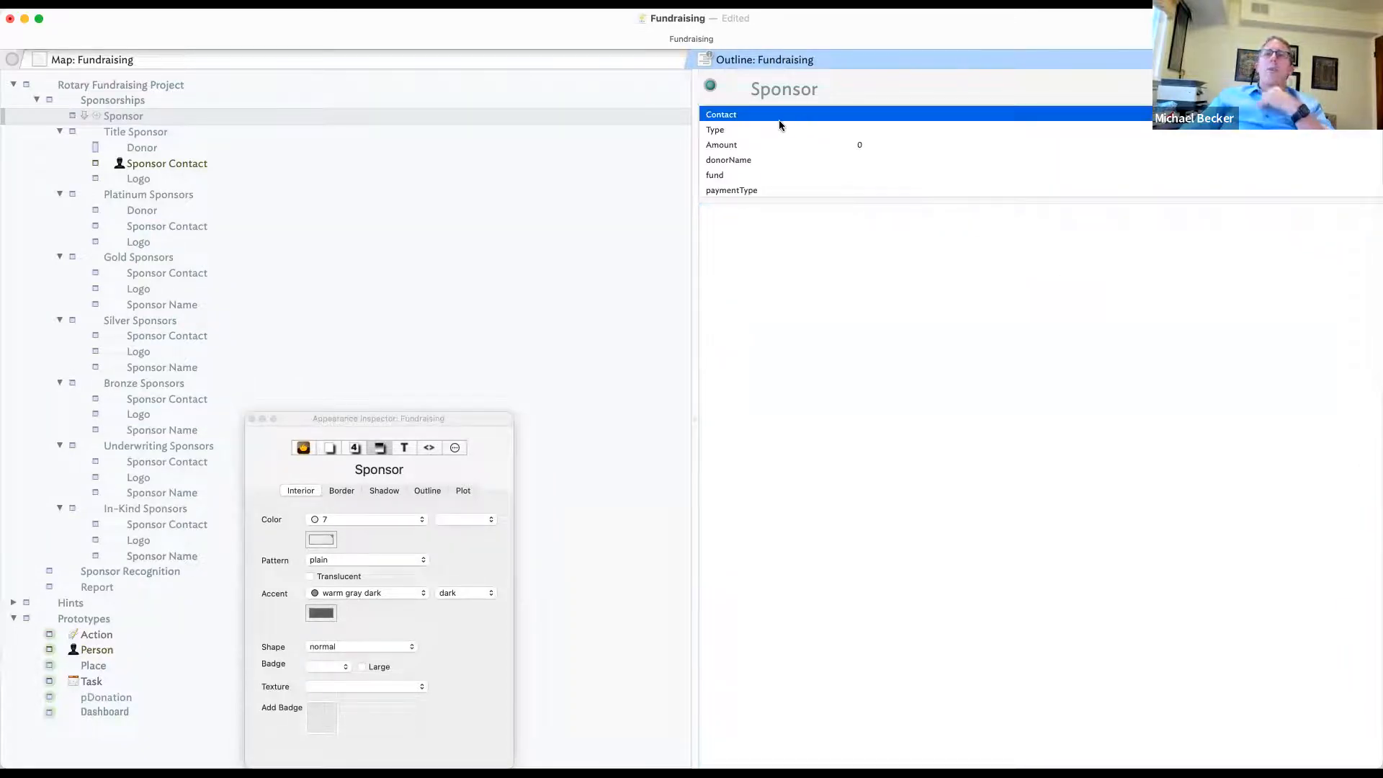
{"action": "left_click", "coordinate": [145, 128]}
{"action": "left_click", "coordinate": [150, 116]}
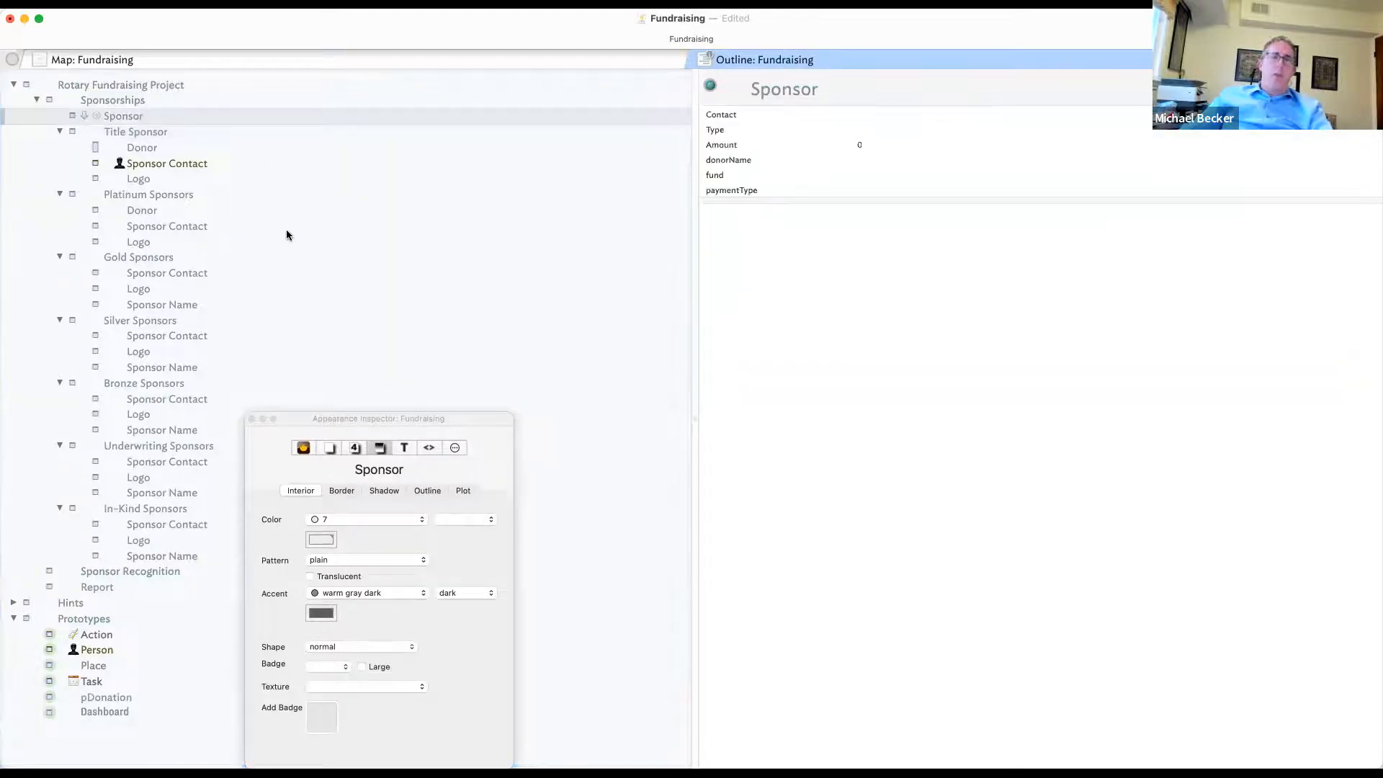
{"action": "left_click", "coordinate": [108, 623]}
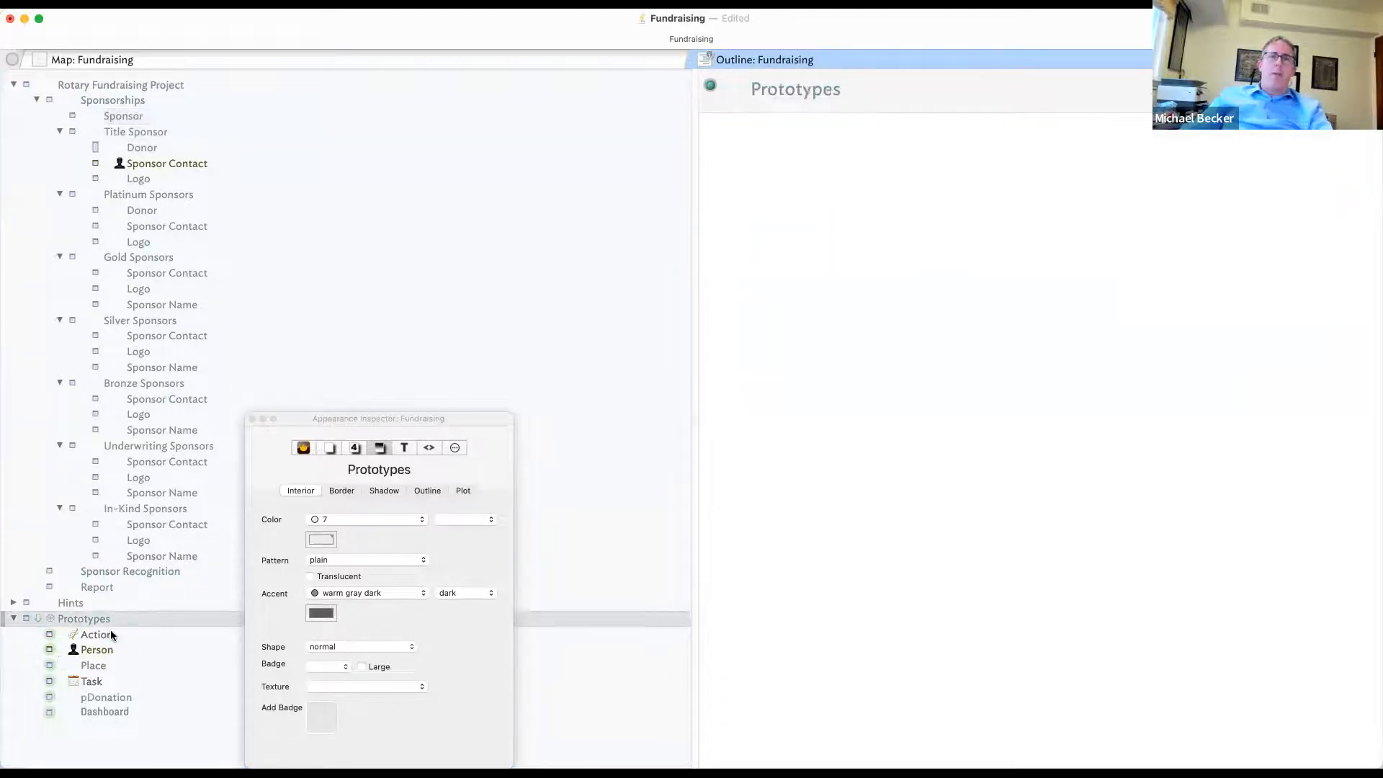
- Paste a copy of the Sponsor note into Prototypes and rename it pSponsor
{"action": "left_click", "coordinate": [110, 635]}
{"action": "key", "text": "super+v"}
{"action": "double_click", "coordinate": [92, 649]}
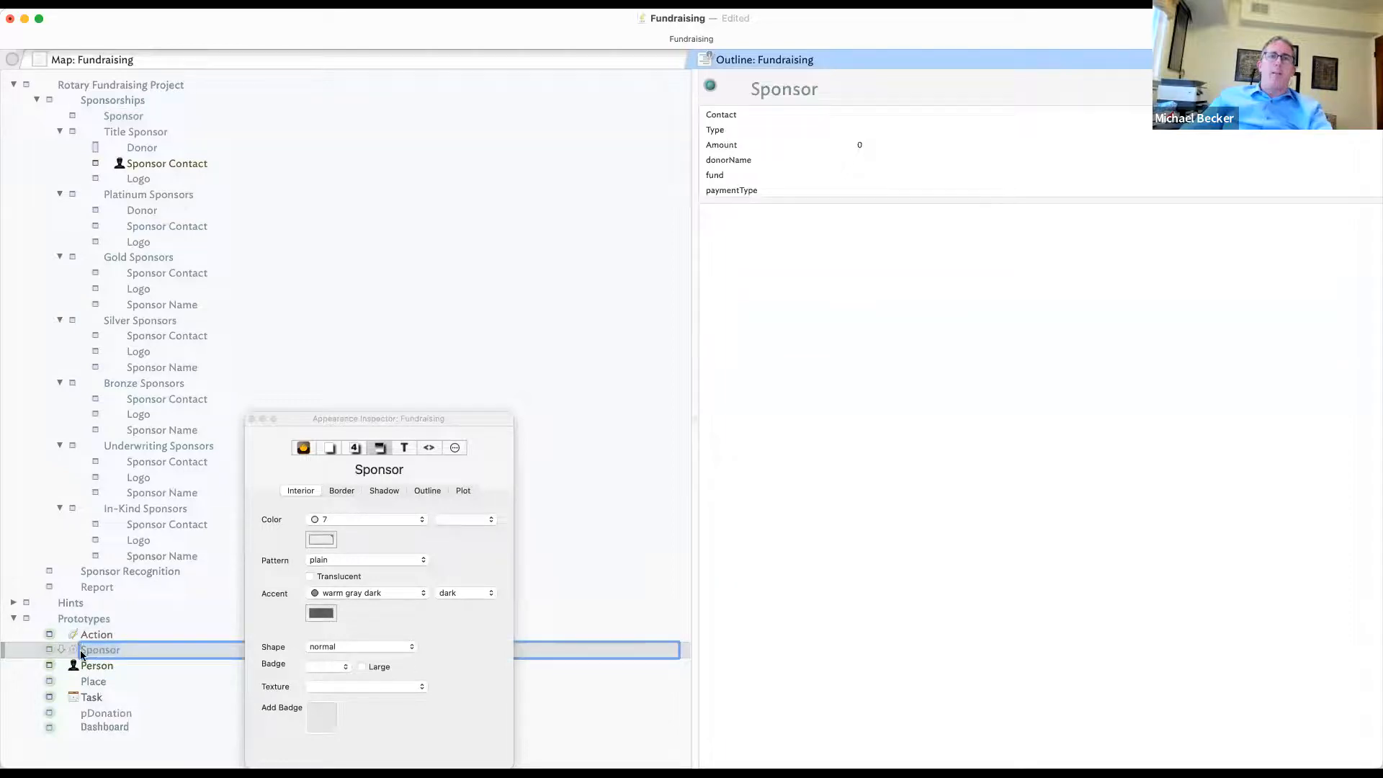
{"action": "type", "text": "p"}
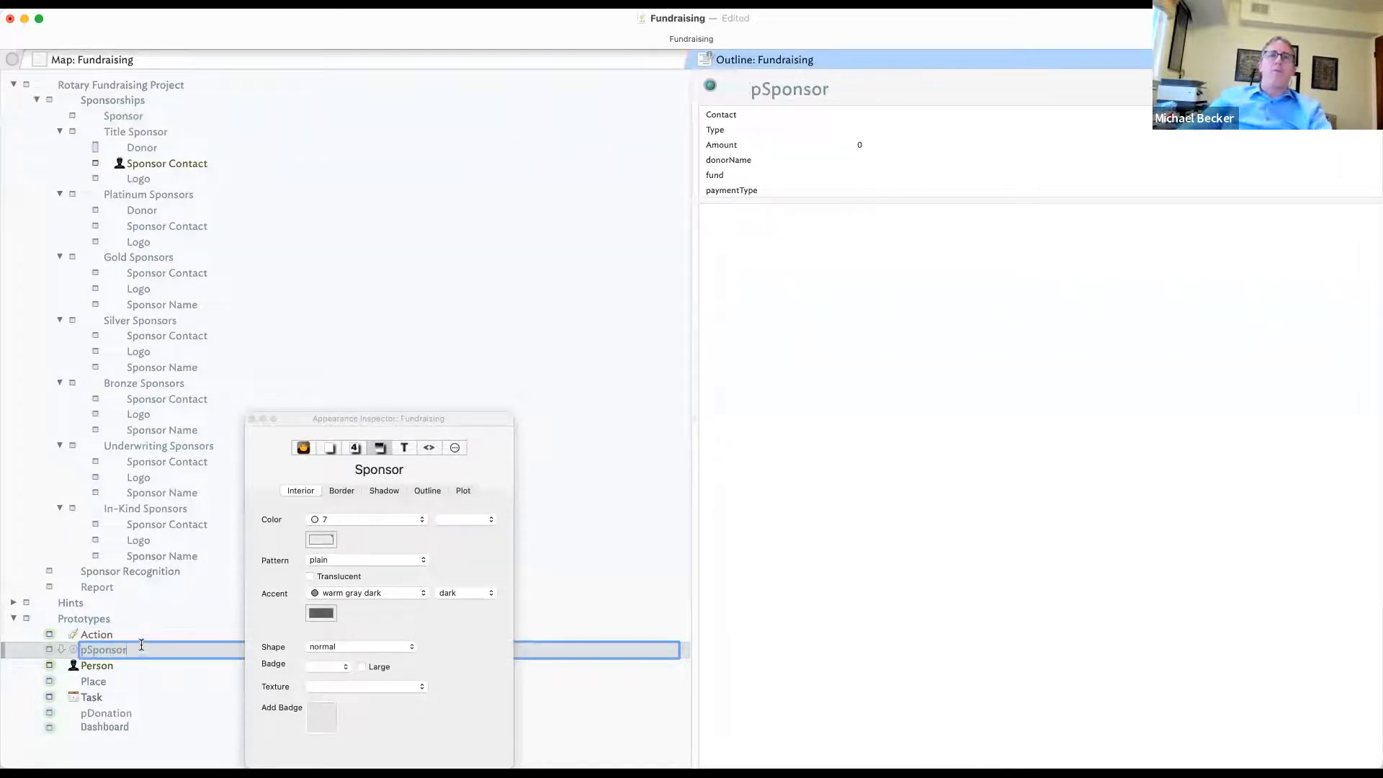
{"action": "left_click", "coordinate": [155, 116]}
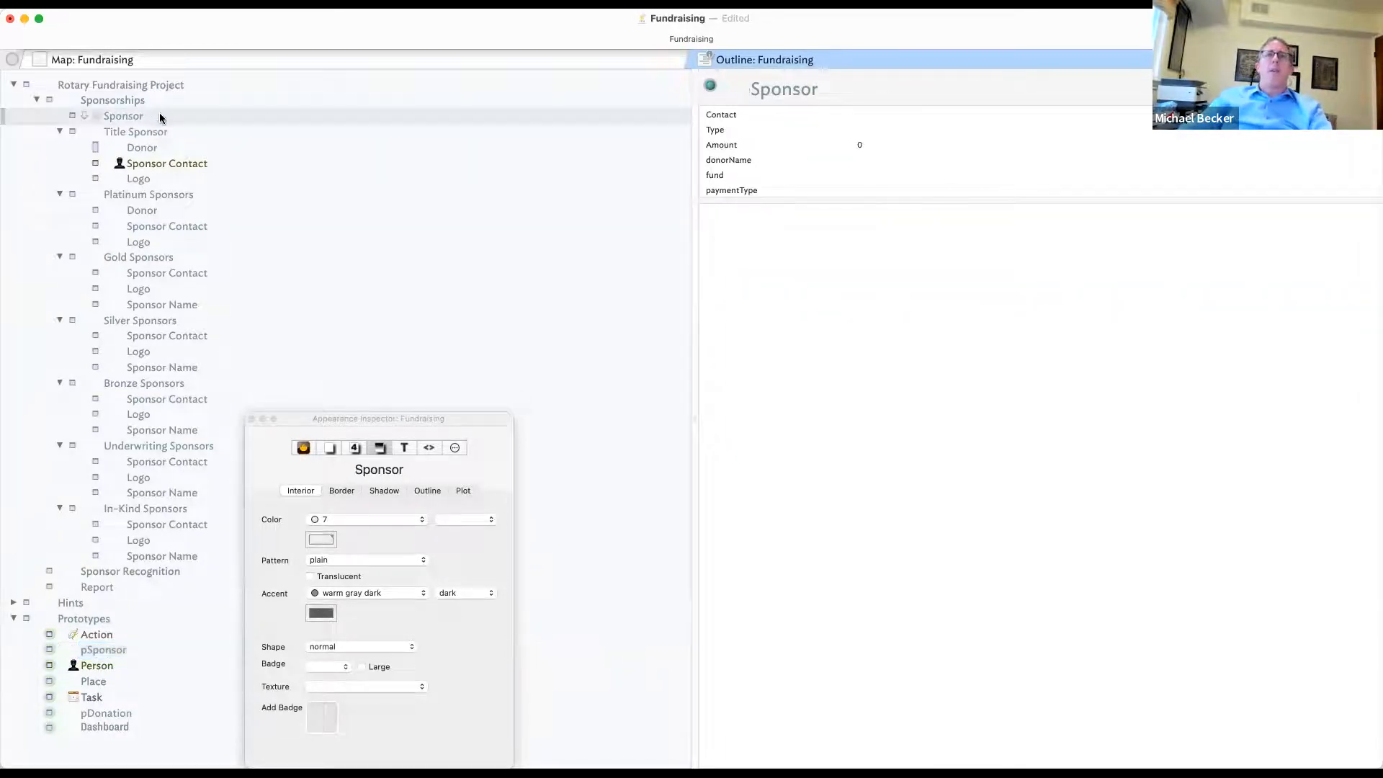
{"action": "left_click", "coordinate": [103, 650]}
- Move the Type key attribute to the top of pSponsor's key attribute list
{"action": "left_click", "coordinate": [779, 178]}
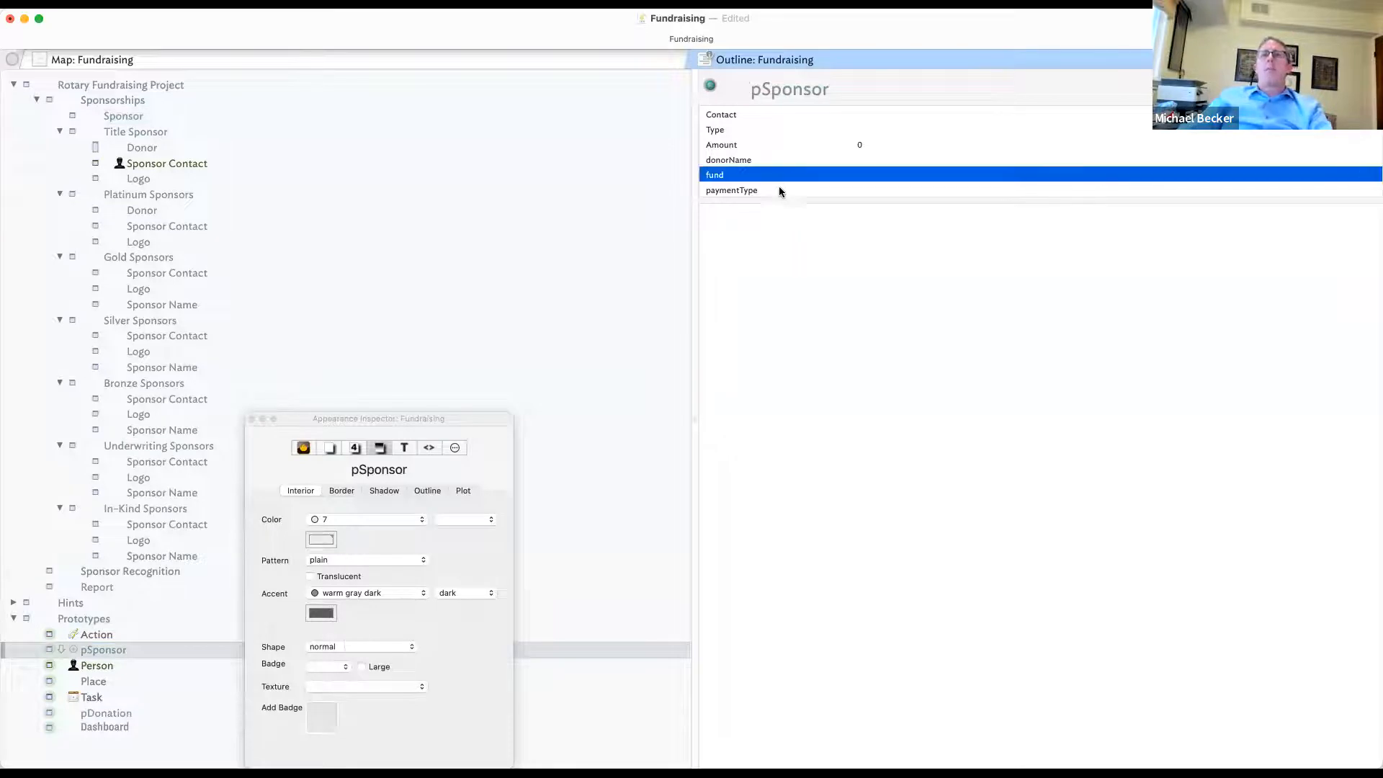
{"action": "left_click", "coordinate": [776, 132]}
{"action": "left_click_drag", "start_coordinate": [771, 146], "coordinate": [768, 123]}
{"action": "left_click", "coordinate": [766, 144]}
{"action": "left_click", "coordinate": [766, 129]}
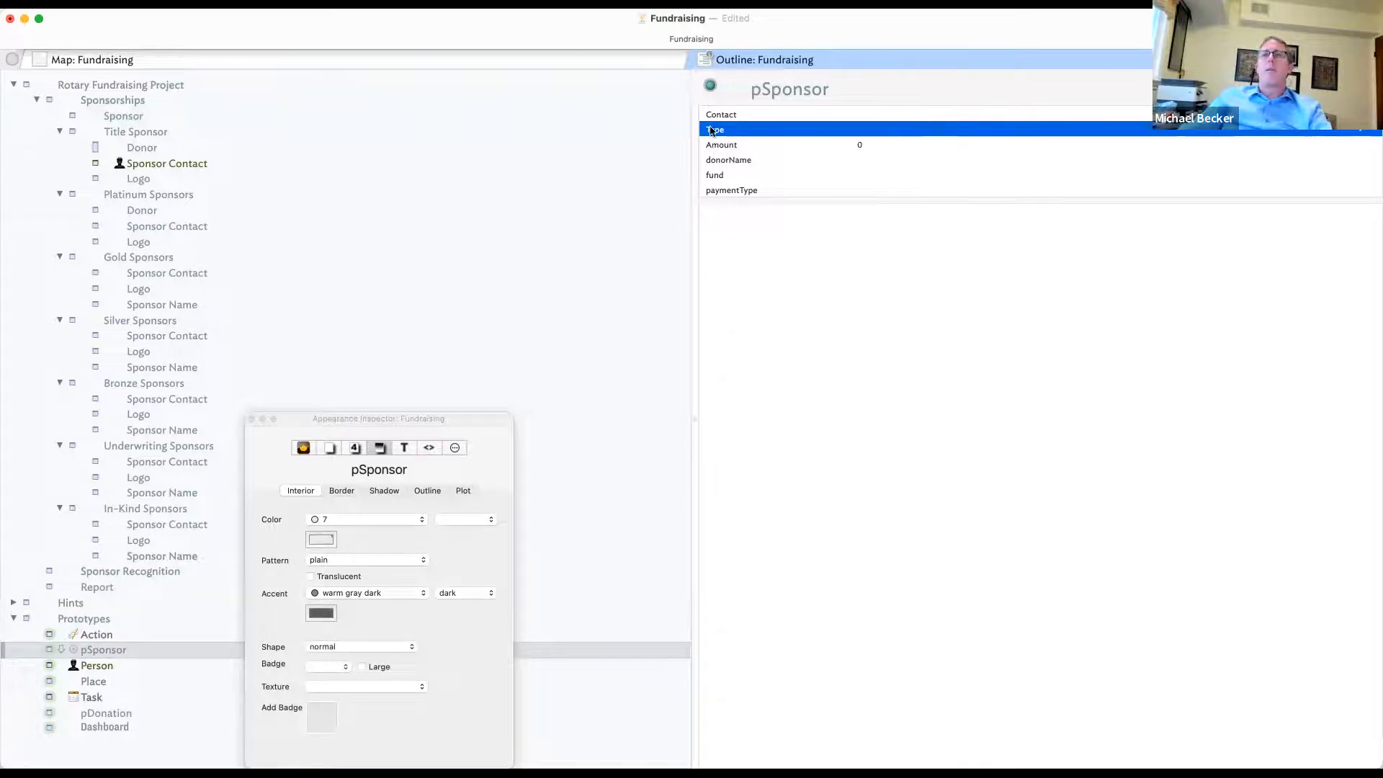
{"action": "left_click_drag", "start_coordinate": [717, 133], "coordinate": [727, 111]}
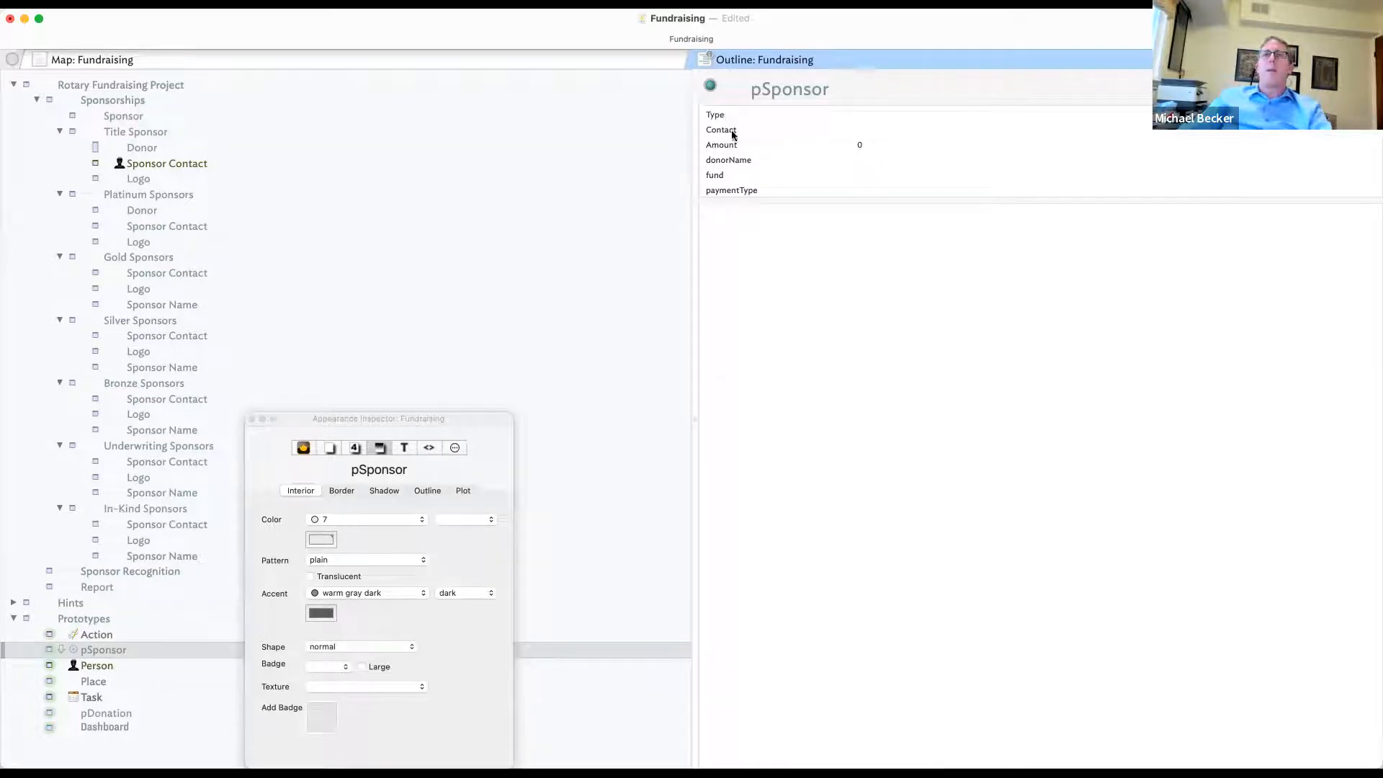
{"action": "left_click", "coordinate": [726, 116]}
{"action": "left_click", "coordinate": [735, 146]}
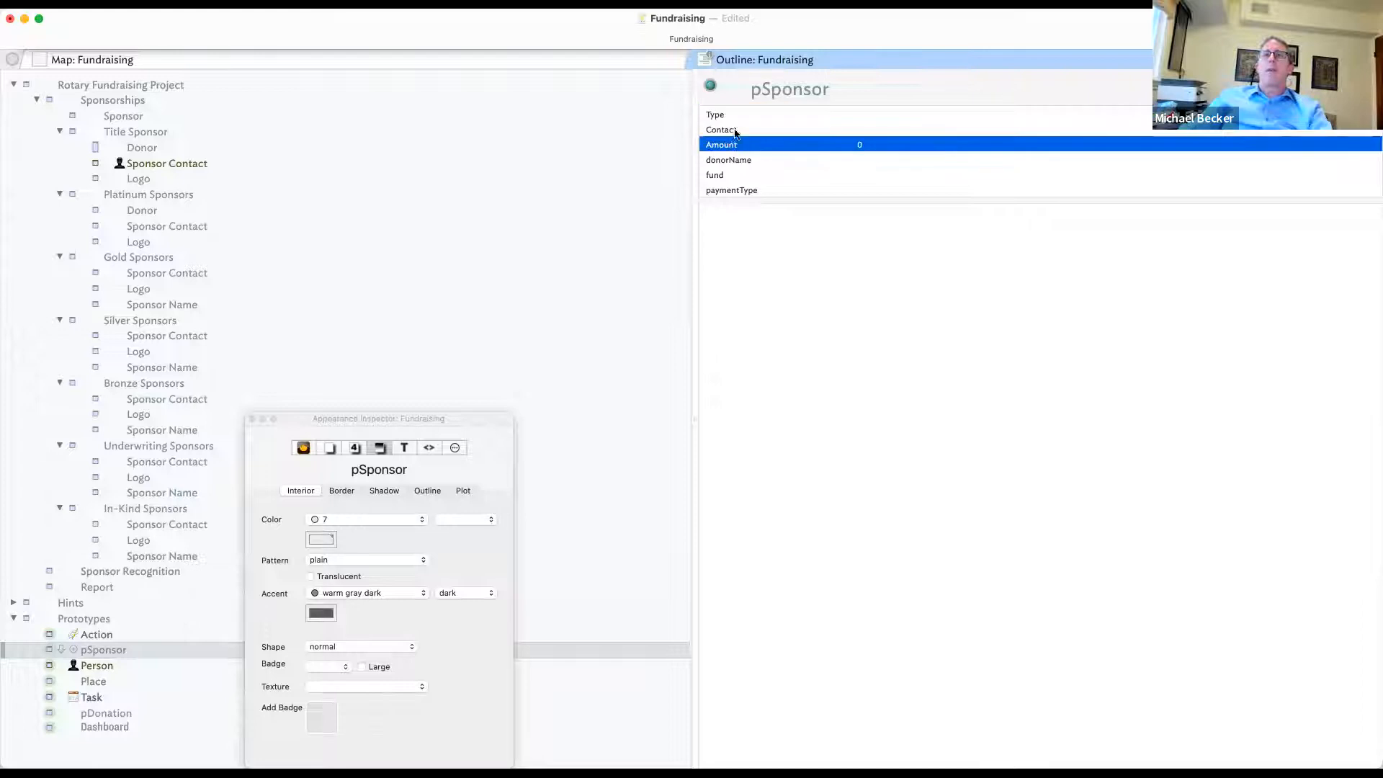
{"action": "left_click", "coordinate": [748, 162]}
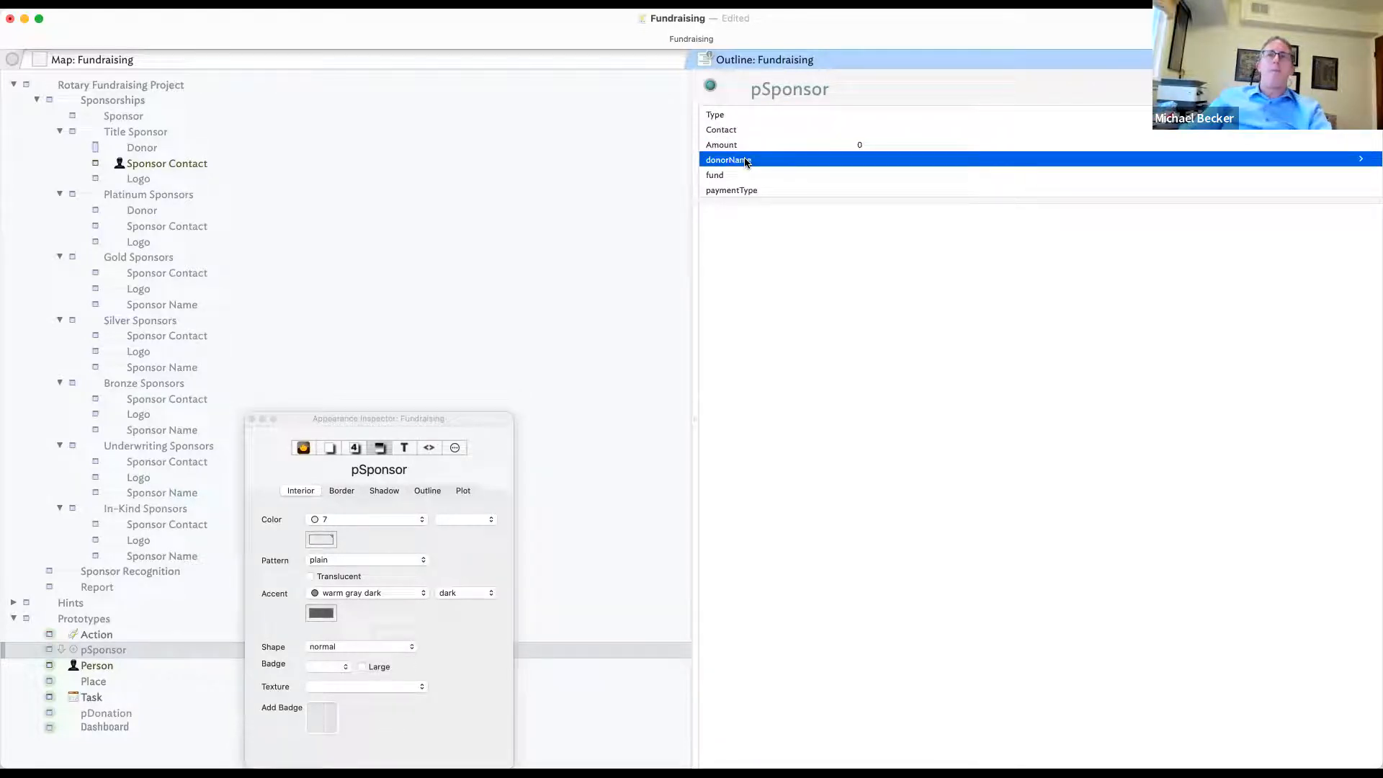
- Check the Donor note, then enter Entity as a new displayed attribute on pSponsor
{"action": "left_click", "coordinate": [155, 148]}
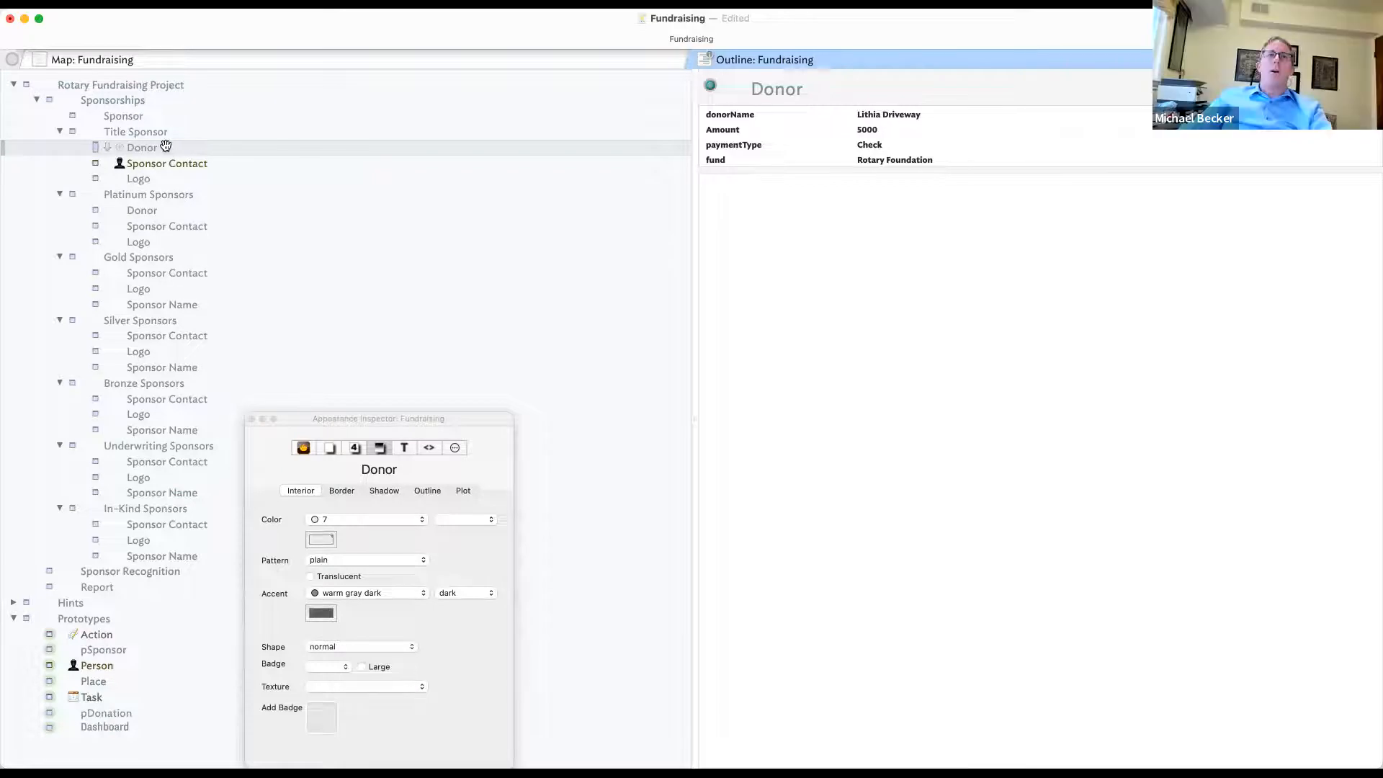
{"action": "left_click", "coordinate": [113, 651]}
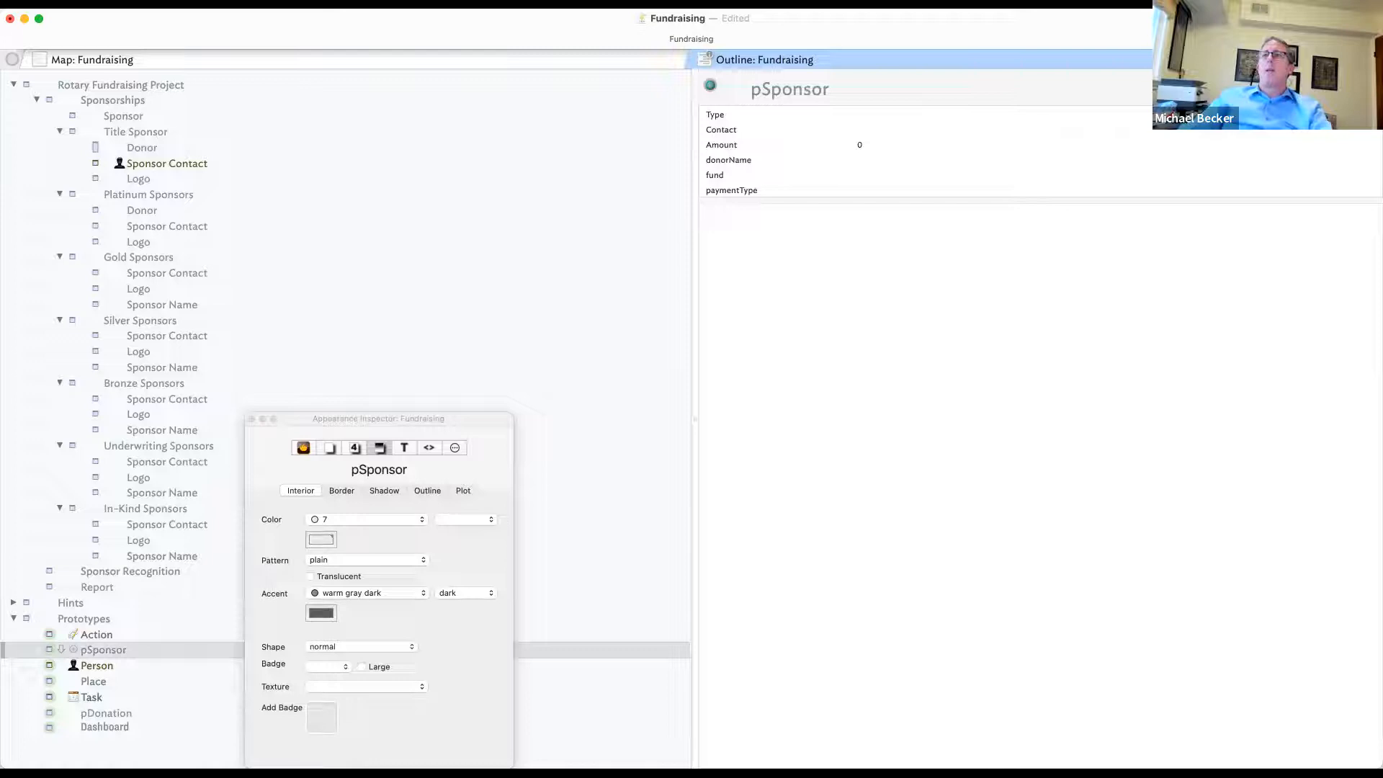
{"action": "left_click", "coordinate": [1360, 88]}
{"action": "type", "text": "Ent"}
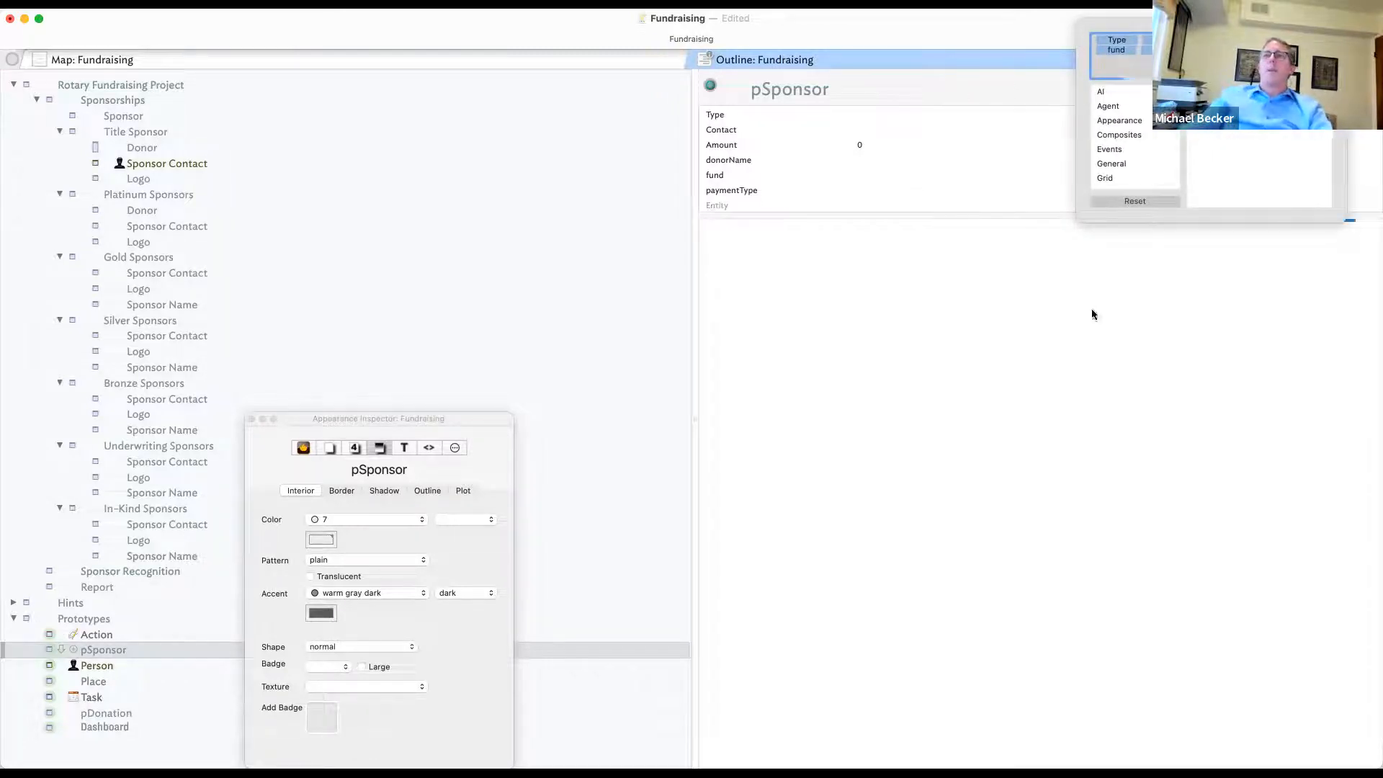
{"action": "type", "text": "ity"}
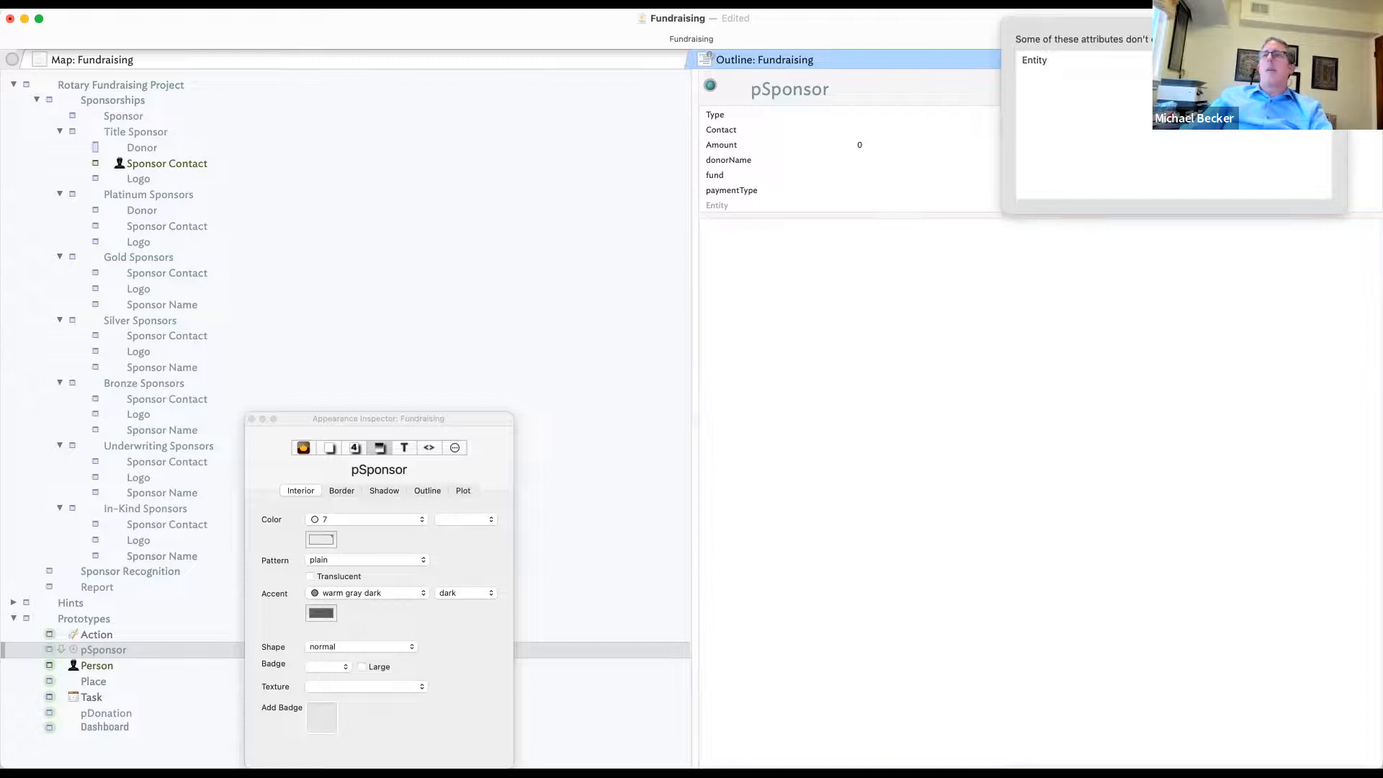
- Create Entity as a set-type key attribute placed right after Contact, and collapse Title Sponsor
{"action": "left_click", "coordinate": [1282, 60]}
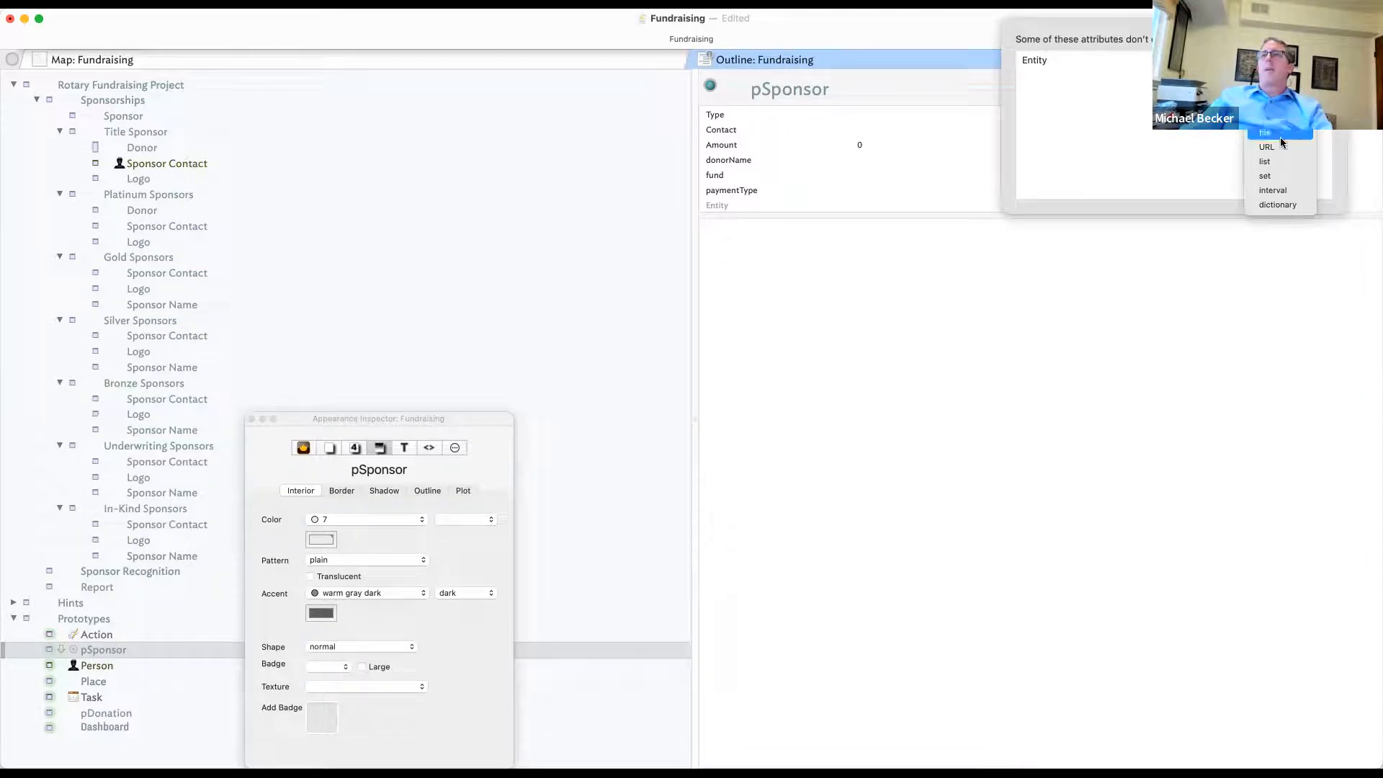
{"action": "left_click", "coordinate": [1279, 179]}
{"action": "left_click", "coordinate": [1047, 251]}
{"action": "left_click", "coordinate": [794, 205]}
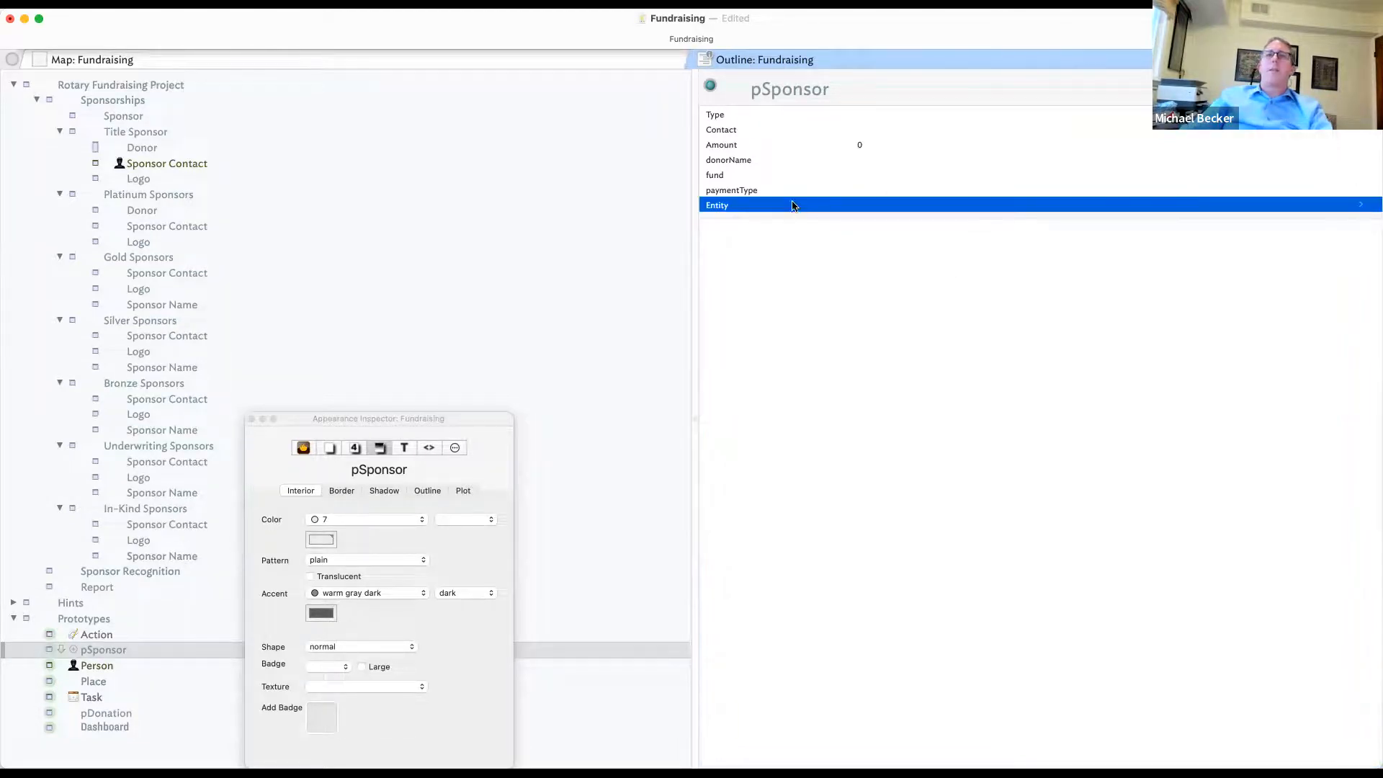
{"action": "left_click_drag", "start_coordinate": [782, 207], "coordinate": [762, 138]}
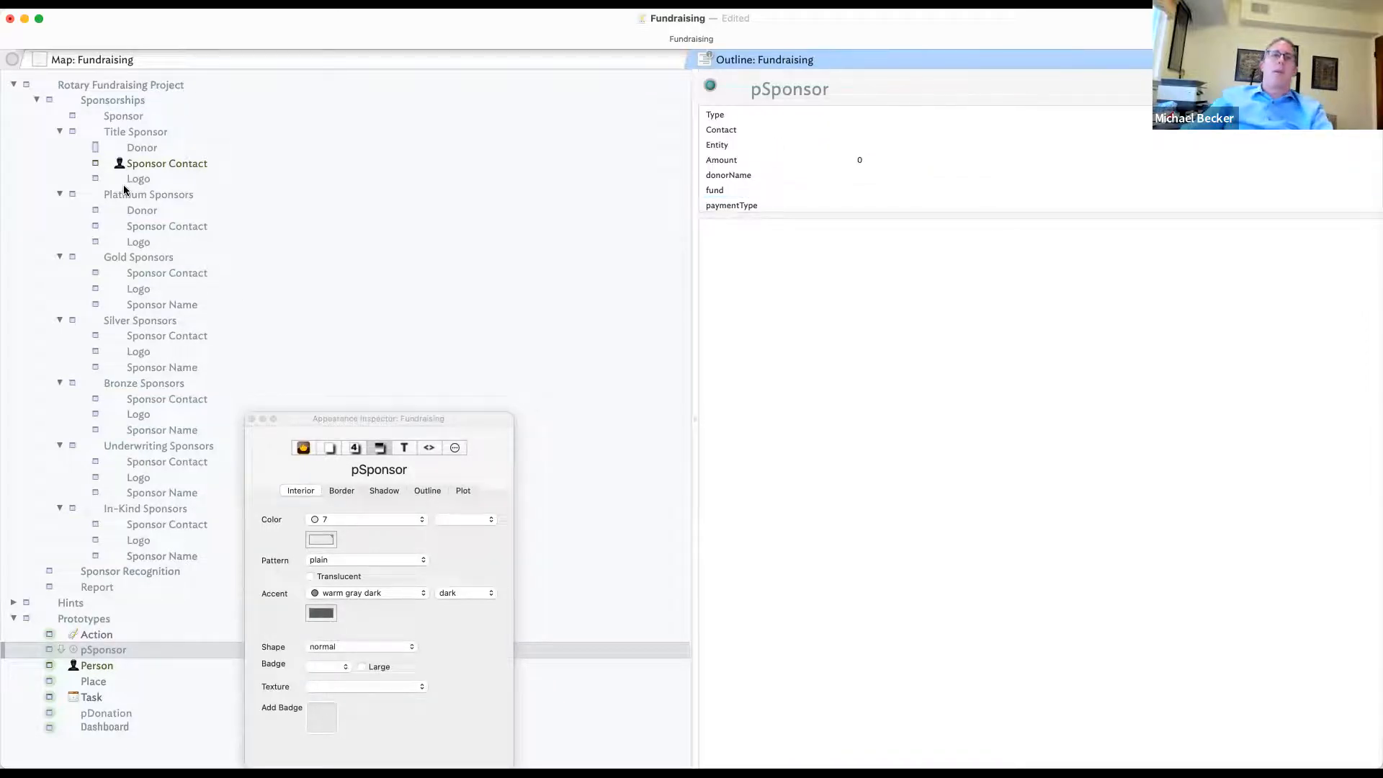
{"action": "left_click", "coordinate": [59, 132]}
- Collapse Platinum Sponsors and add Entities and People notes after Sponsorships
{"action": "left_click", "coordinate": [60, 147]}
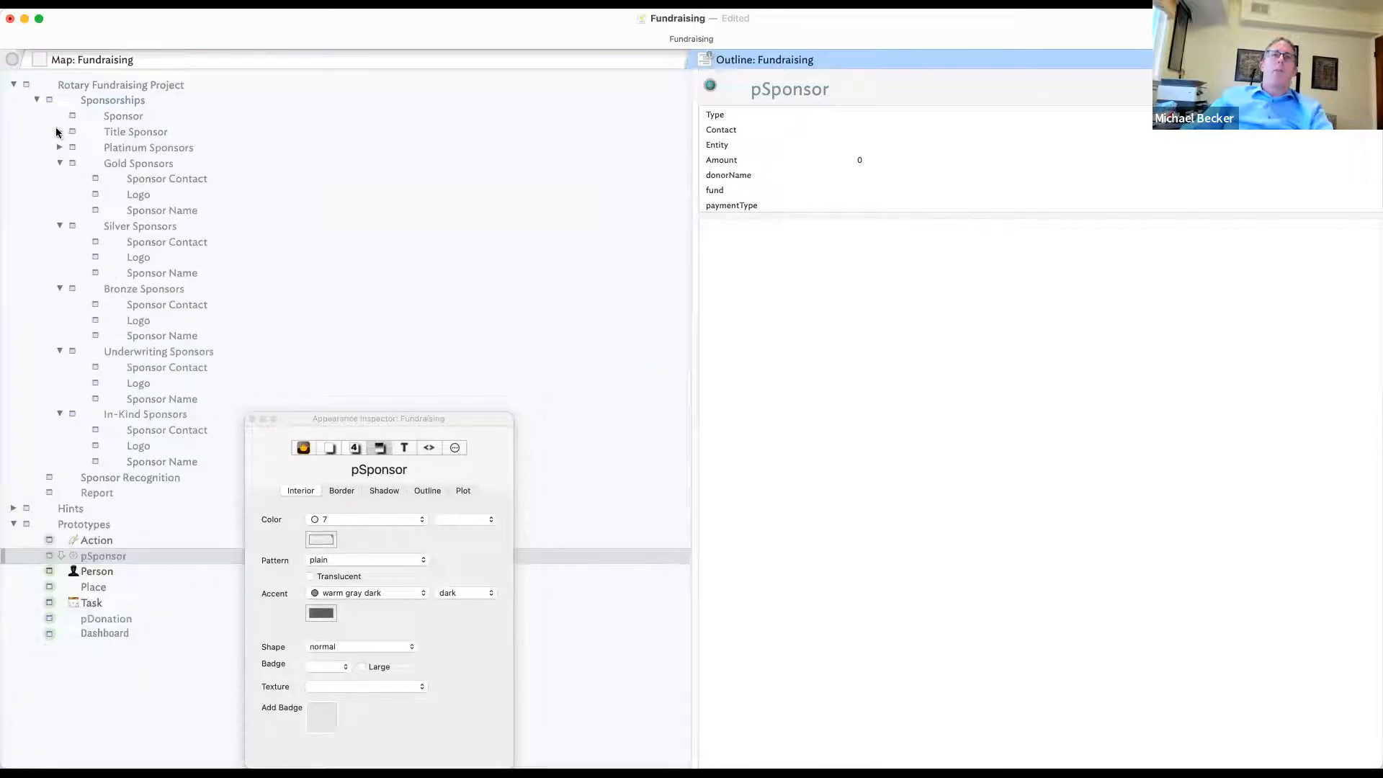
{"action": "left_click", "coordinate": [117, 92]}
{"action": "key", "text": "Return"}
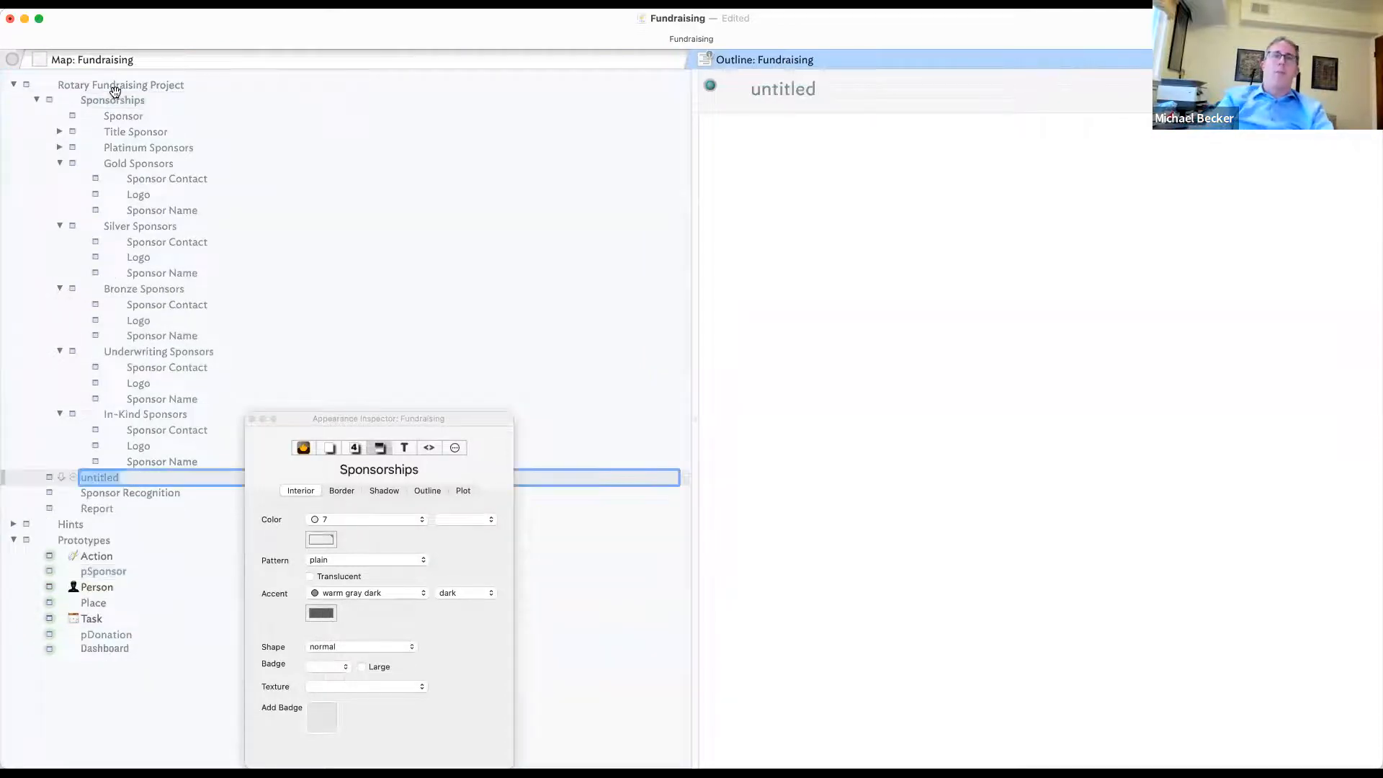
{"action": "type", "text": "Entities"}
{"action": "key", "text": "Return"}
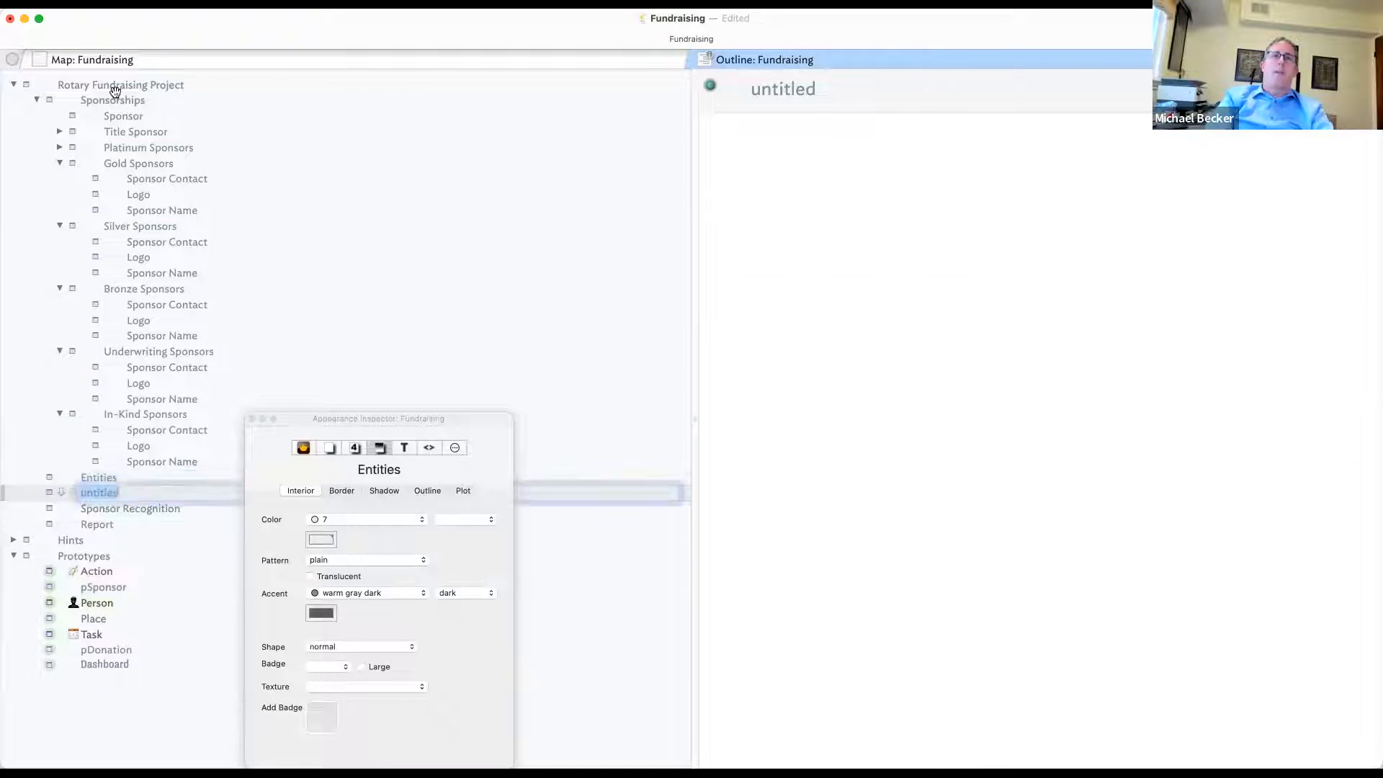
{"action": "type", "text": "Conta"}
{"action": "key", "text": "BackSpace"}
{"action": "key", "text": "BackSpace"}
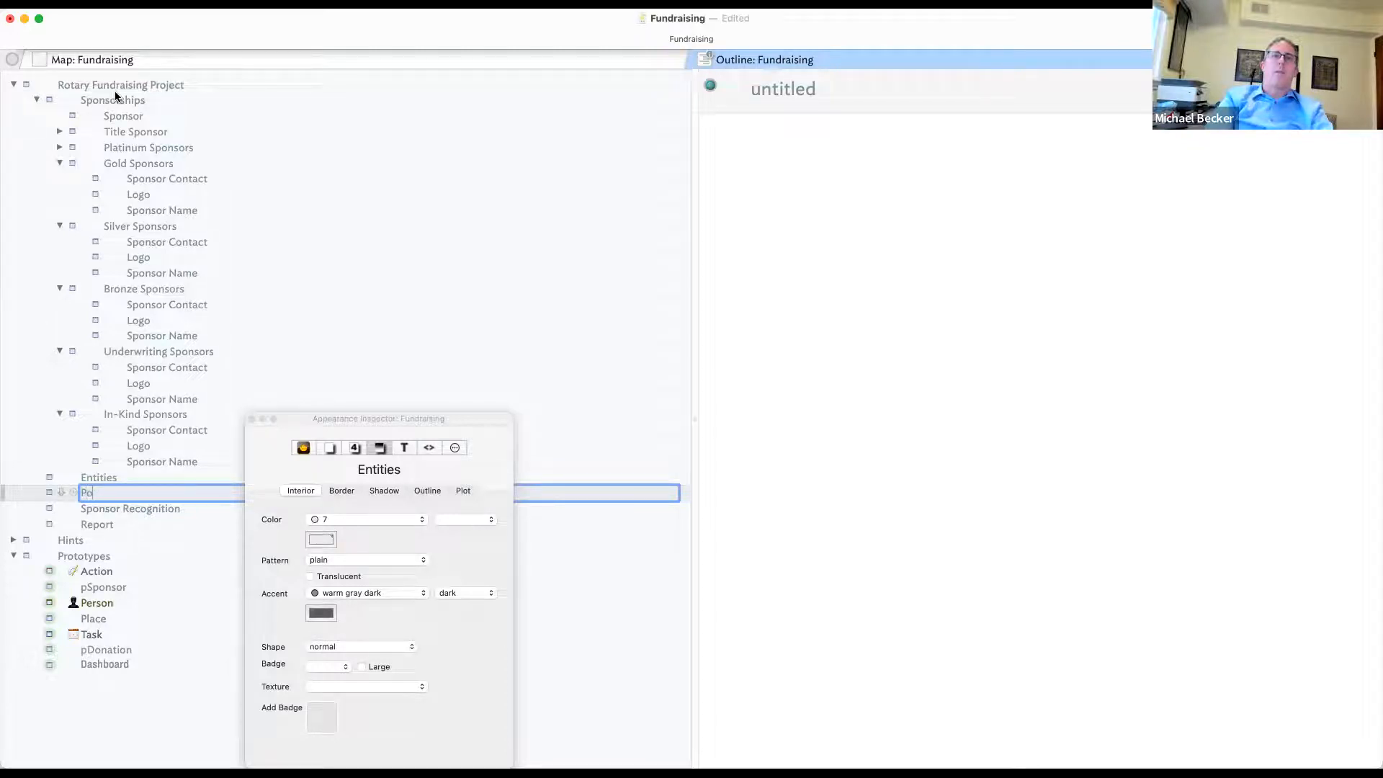
{"action": "type", "text": "People"}
{"action": "key", "text": "Return"}
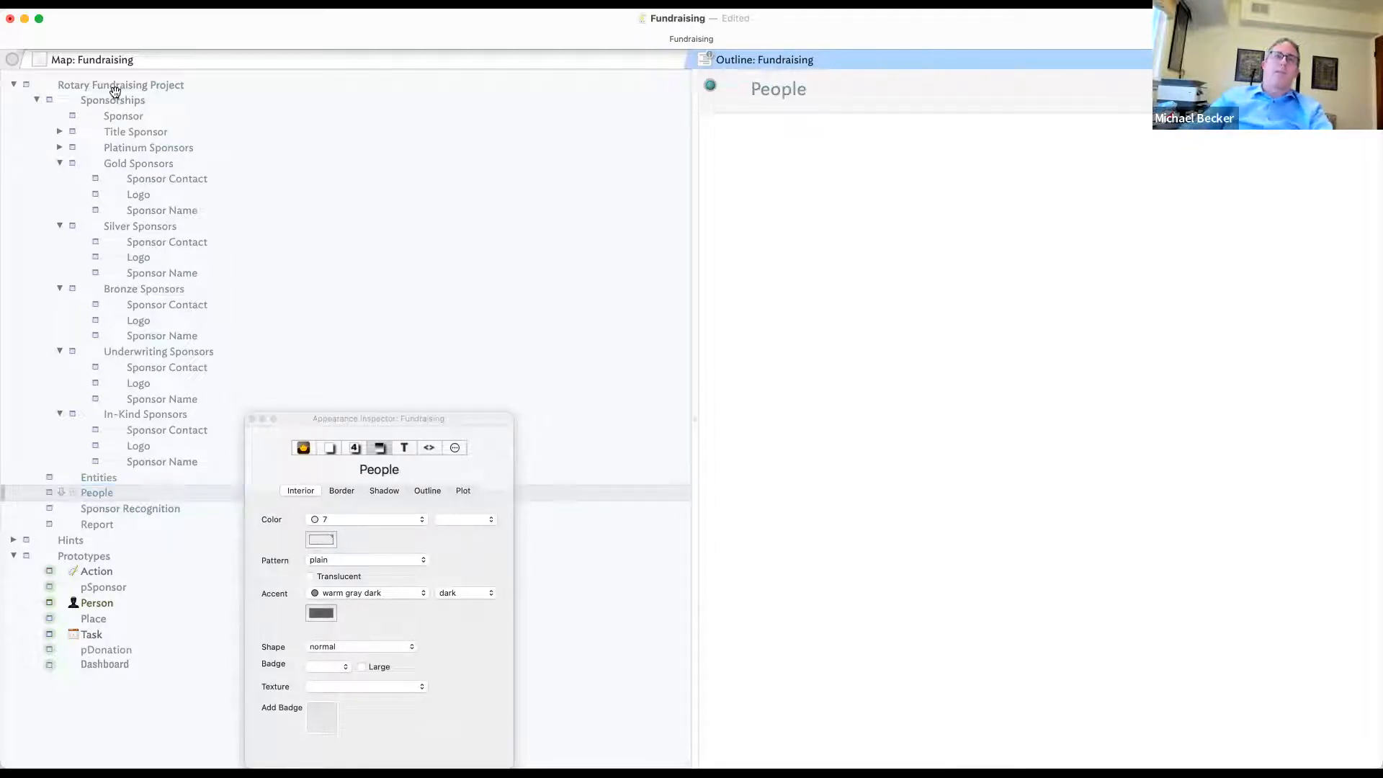
- Add an Aceme note inside Entities and begin a person note inside People
{"action": "left_click_drag", "start_coordinate": [409, 431], "coordinate": [900, 431]}
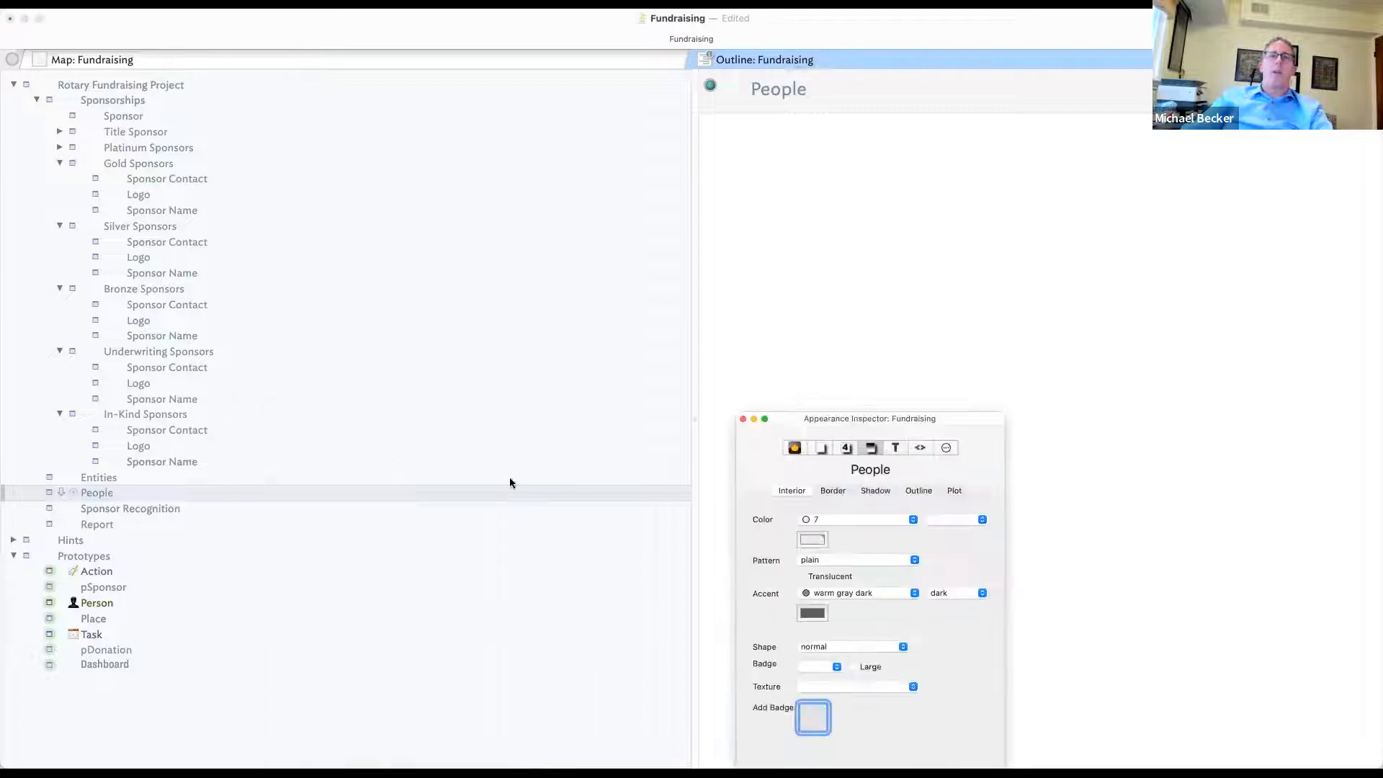
{"action": "left_click", "coordinate": [175, 477]}
{"action": "key", "text": "shift+Return"}
{"action": "type", "text": "Aceme"}
{"action": "key", "text": "Return"}
{"action": "left_click", "coordinate": [148, 509]}
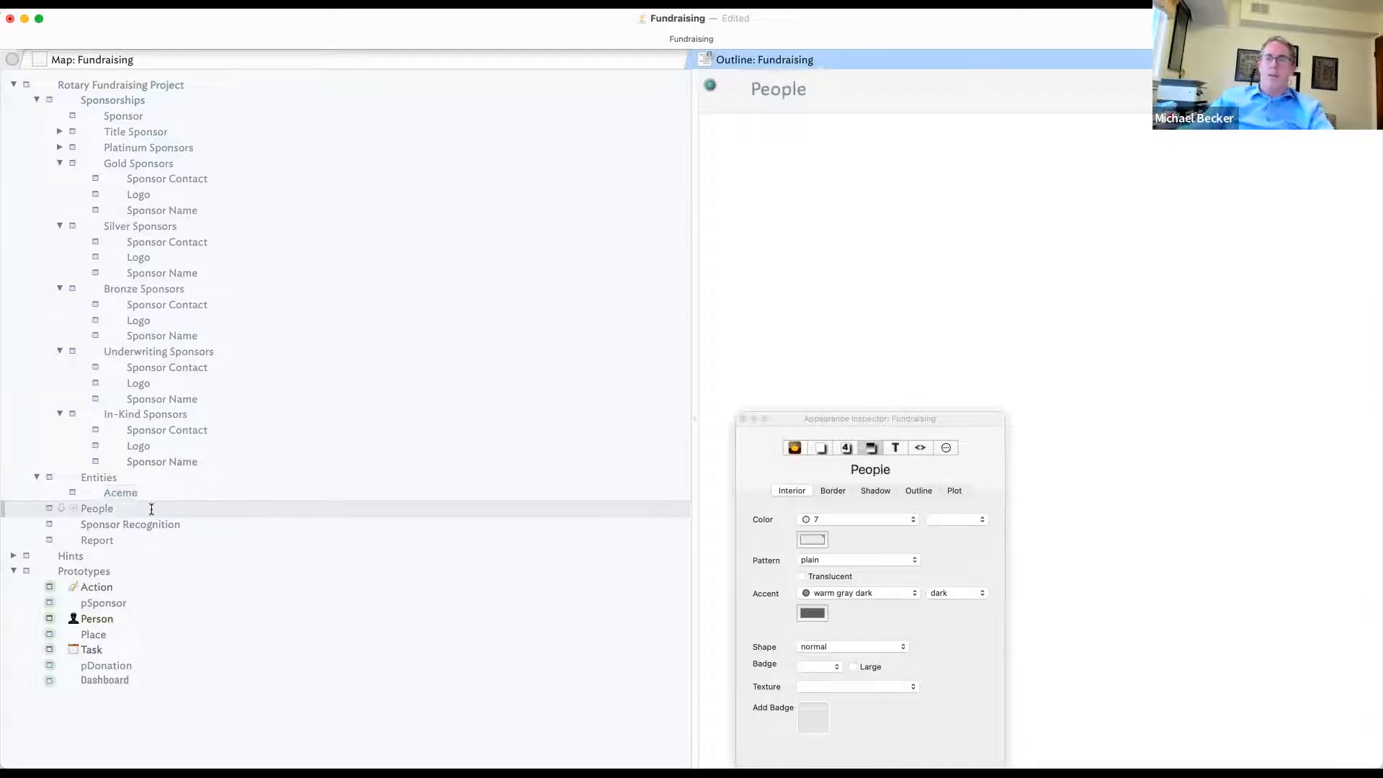
{"action": "key", "text": "shift+Return"}
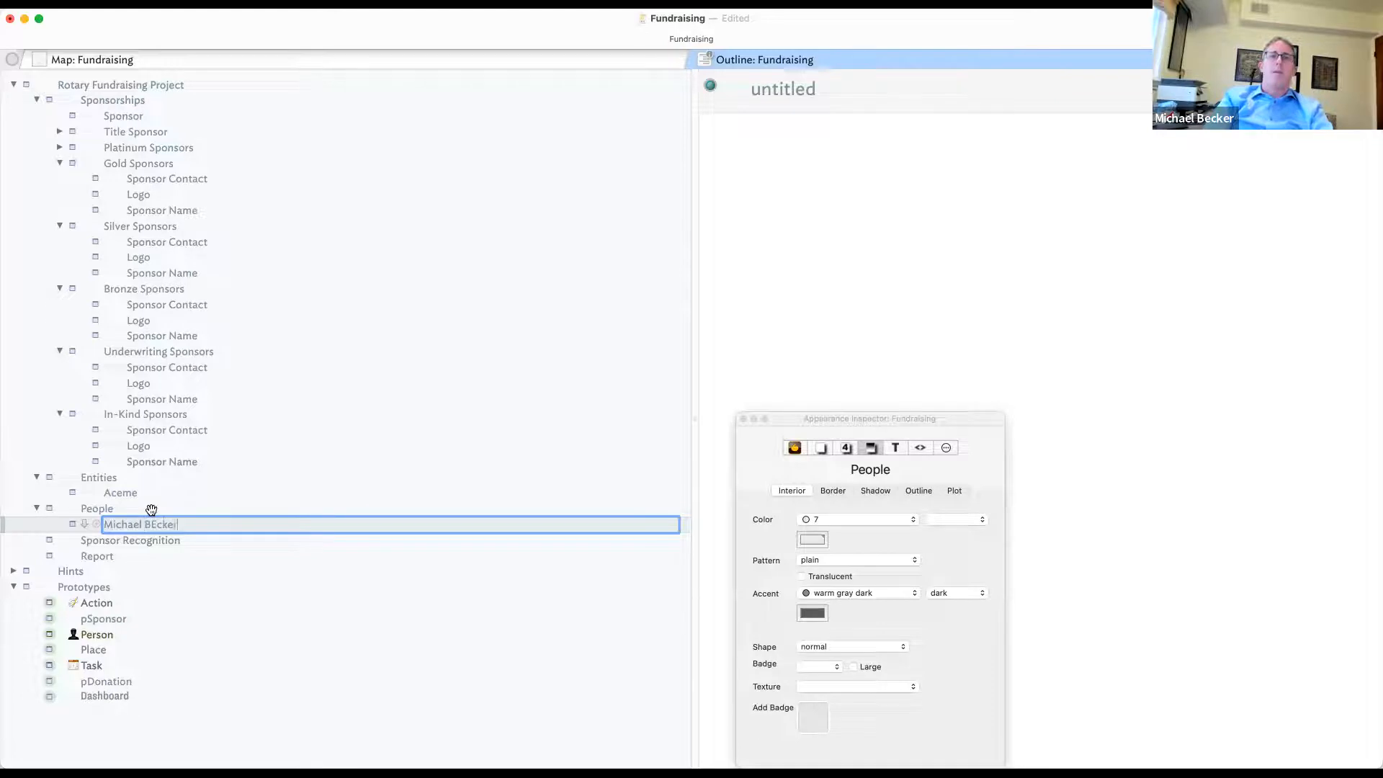
- Give the first person note its full name and add a second named person under People
{"action": "key", "text": "Return"}
{"action": "left_click", "coordinate": [170, 525]}
{"action": "key", "text": "Return"}
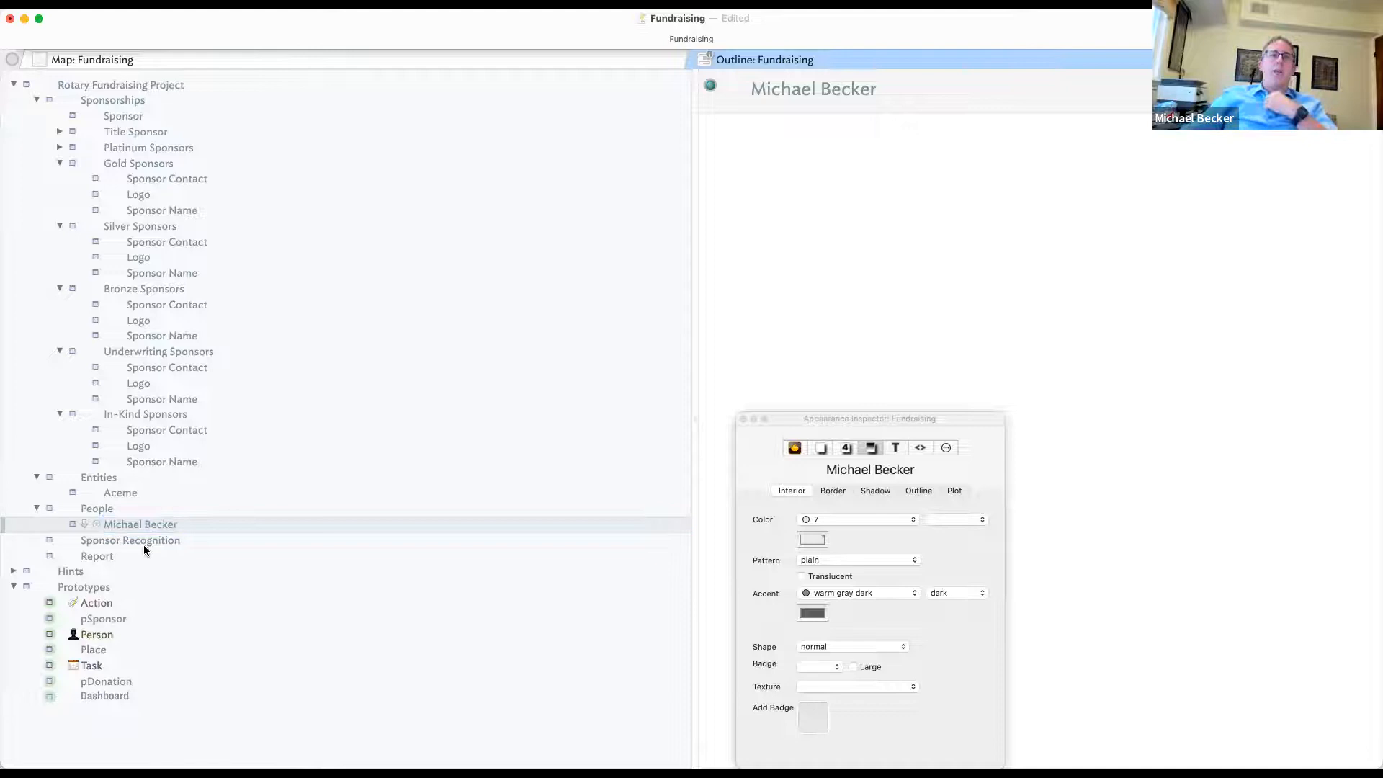
{"action": "left_click", "coordinate": [144, 545]}
{"action": "left_click", "coordinate": [111, 506]}
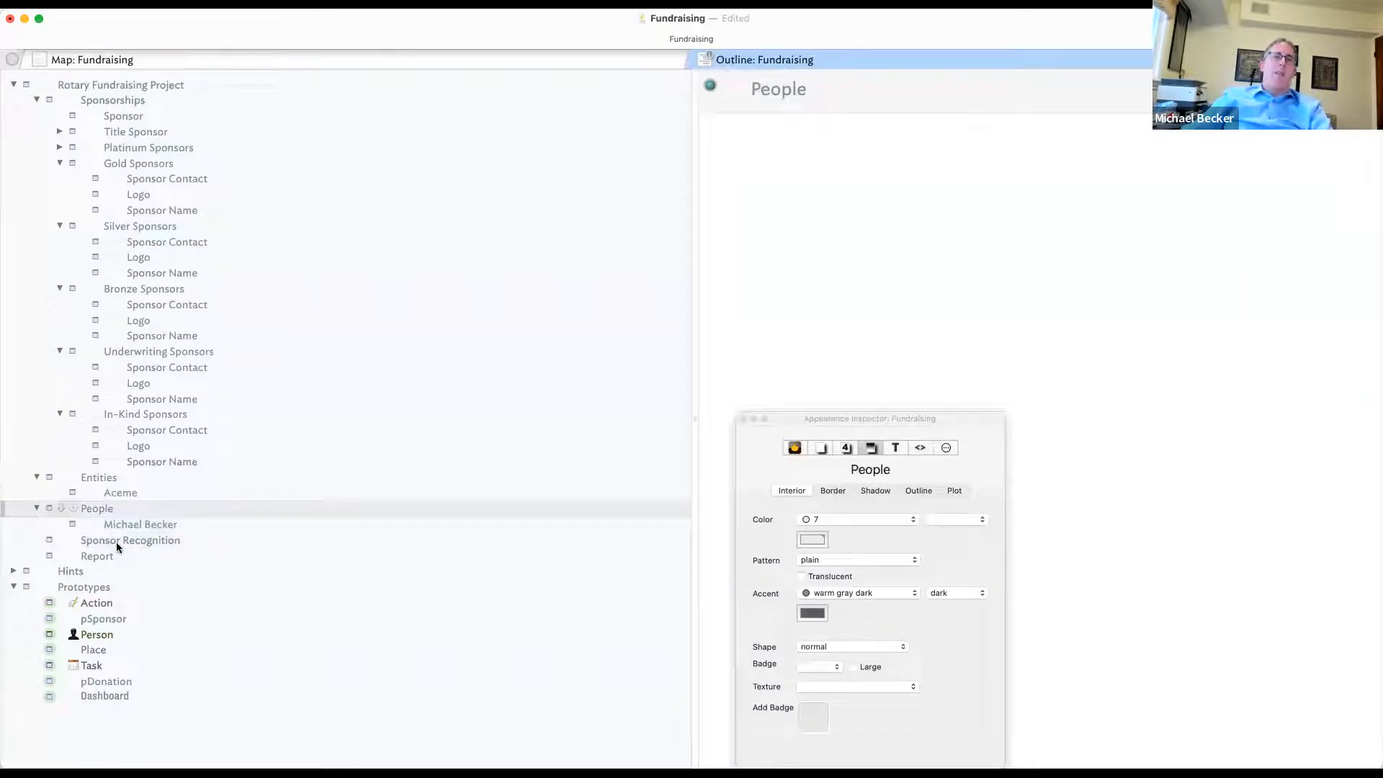
{"action": "left_click", "coordinate": [133, 492]}
{"action": "left_click", "coordinate": [162, 525]}
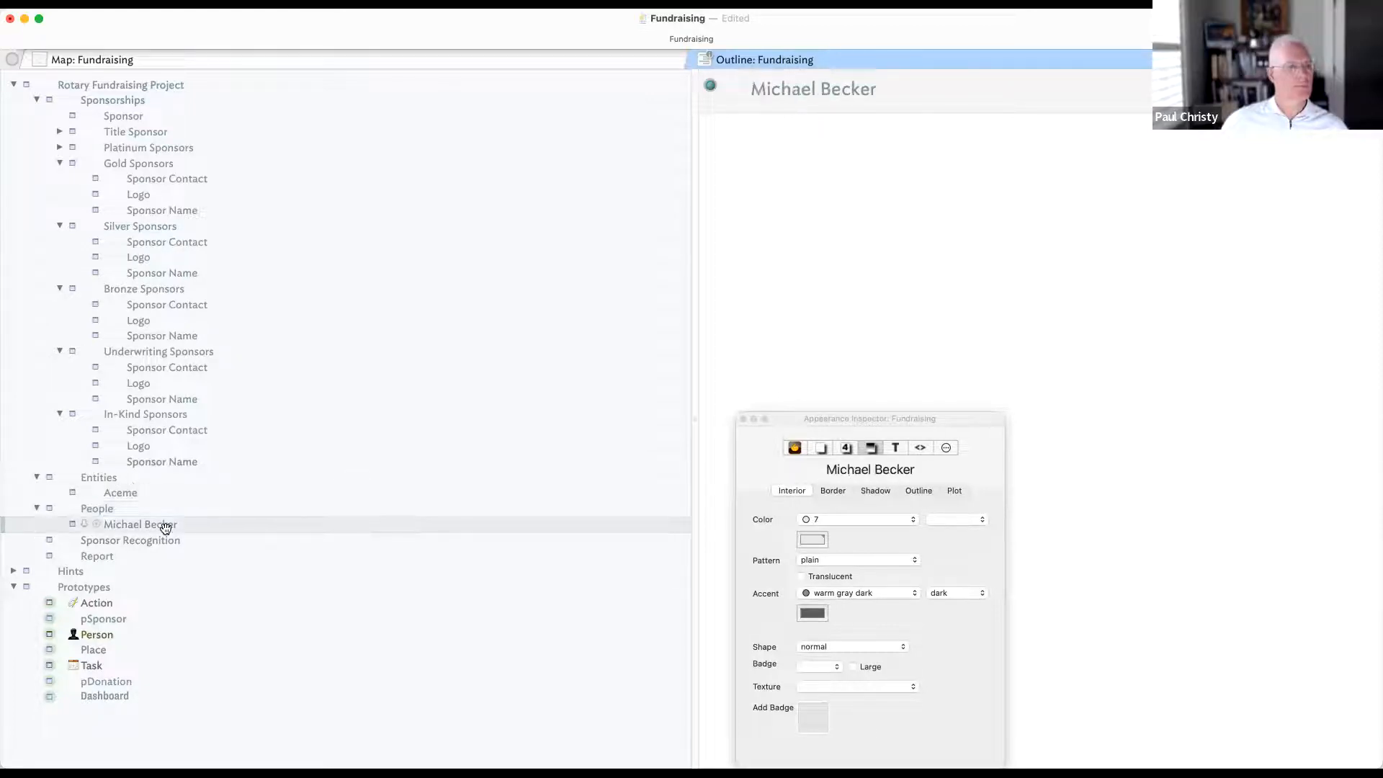
{"action": "key", "text": "Return"}
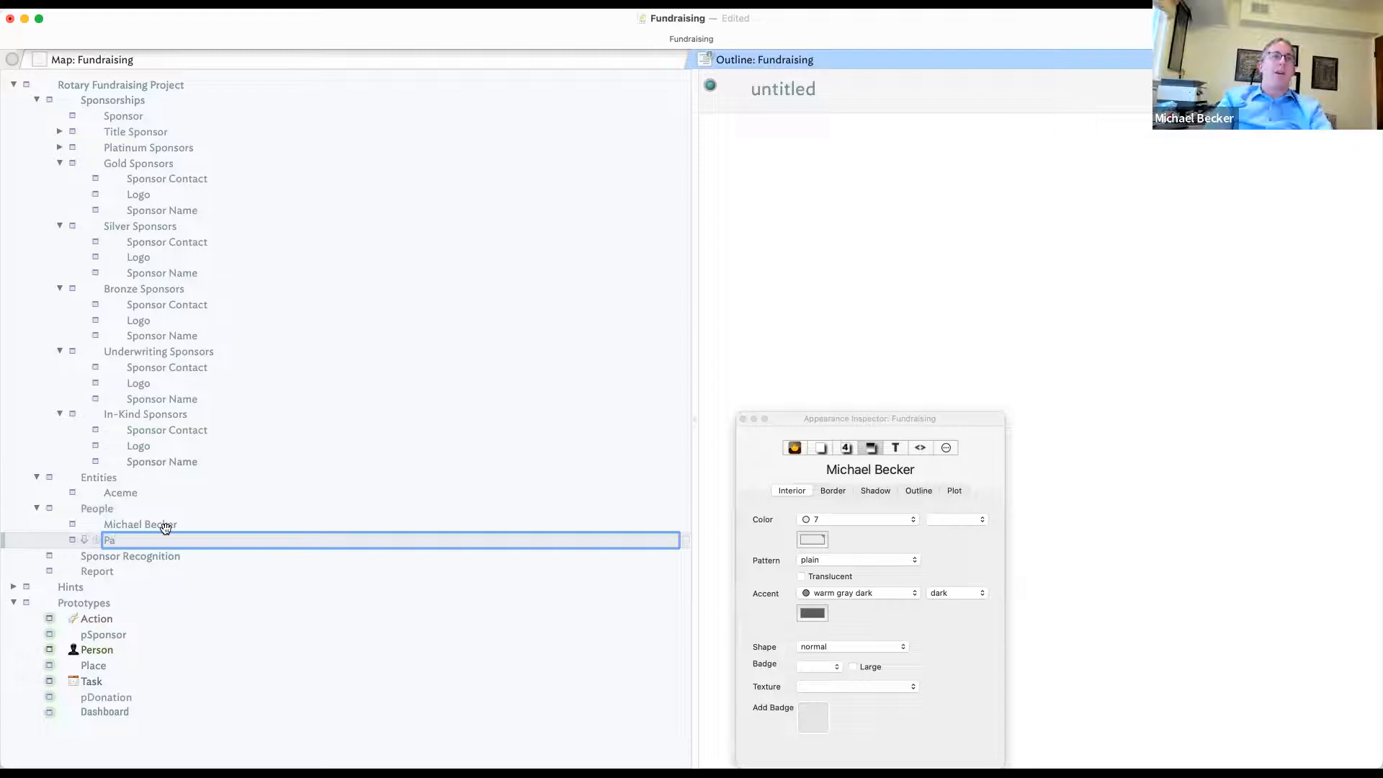
{"action": "key", "text": "Return"}
- Add a Buggy Whips note below Aceme under Entities
{"action": "left_click", "coordinate": [154, 494]}
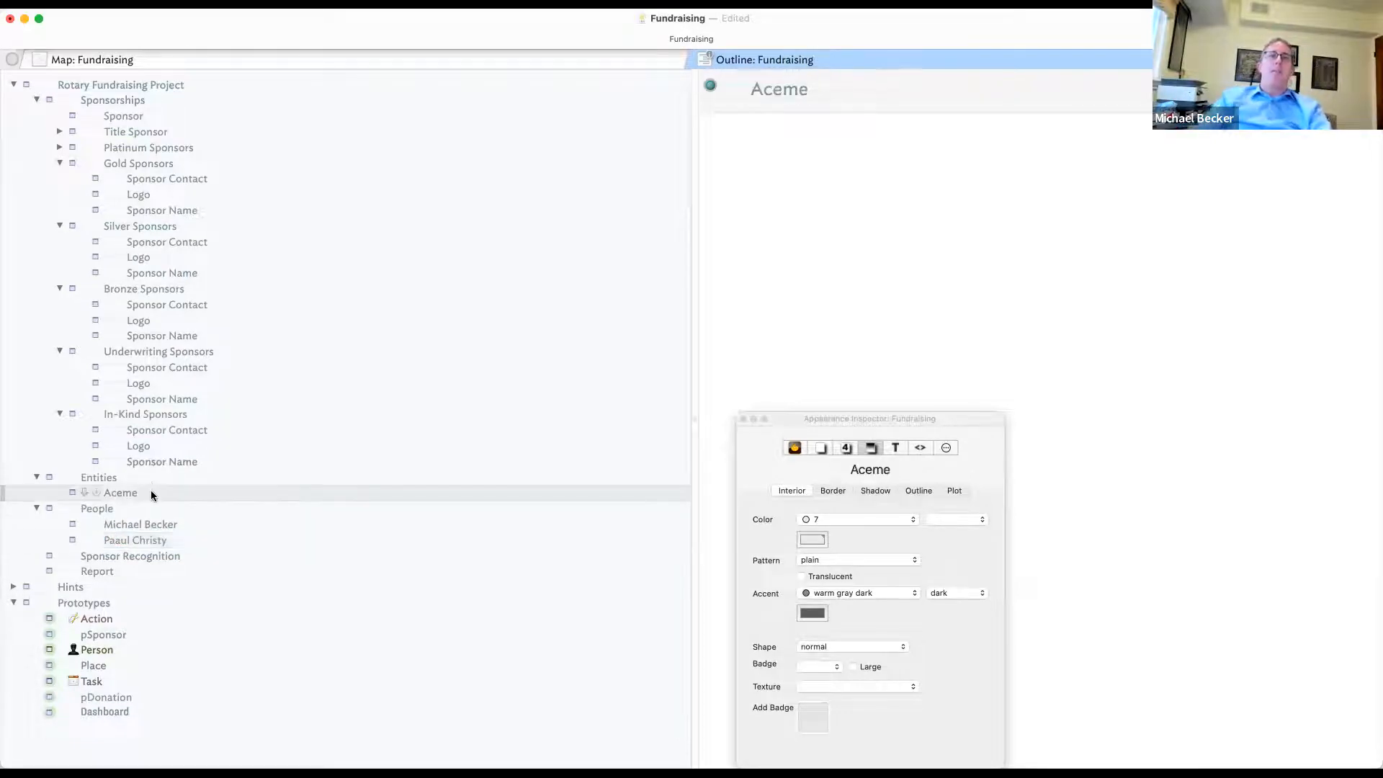
{"action": "key", "text": "Return"}
{"action": "type", "text": "Buggi"}
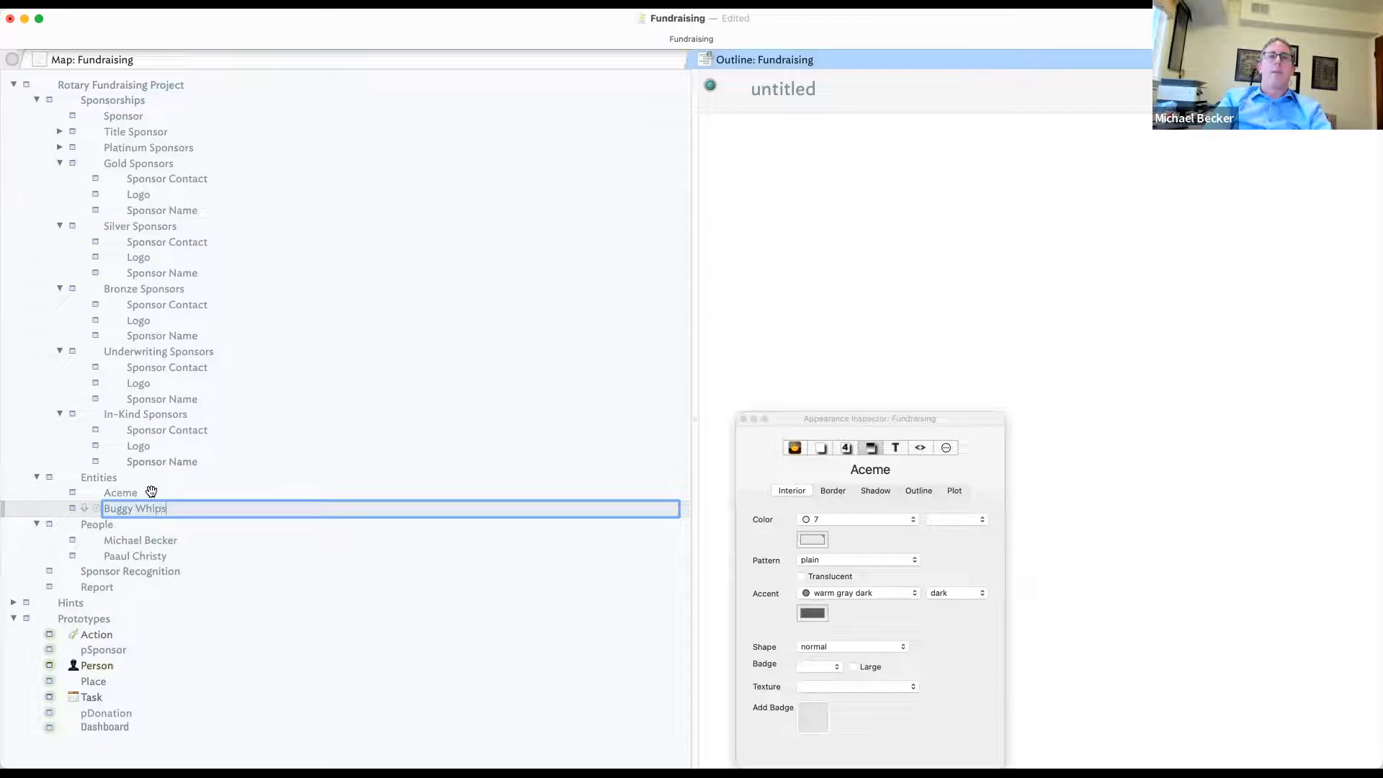
{"action": "type", "text": " Whips"}
{"action": "key", "text": "Return"}
{"action": "left_click", "coordinate": [579, 478]}
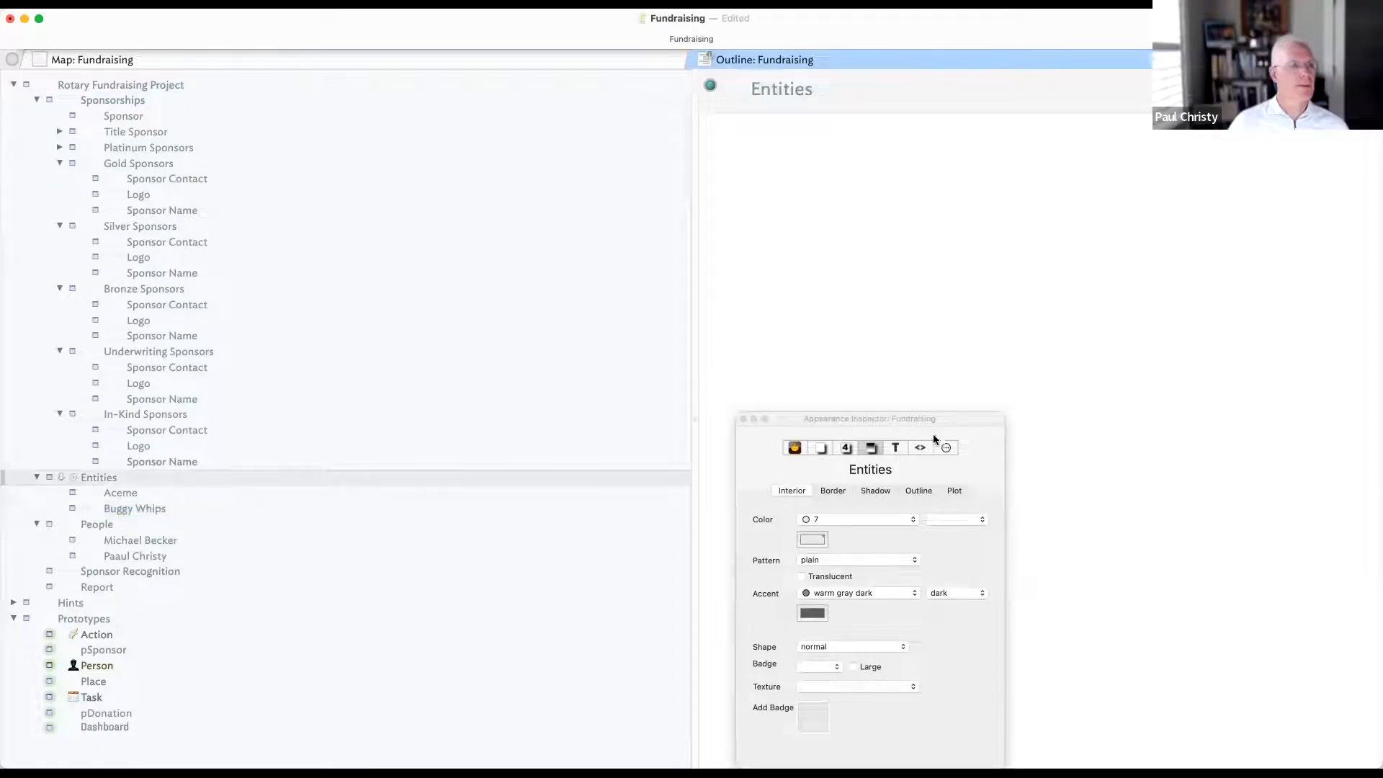
- Add a pEntity prototype below pSponsor, discarding the stray extra notes
{"action": "left_click", "coordinate": [83, 653]}
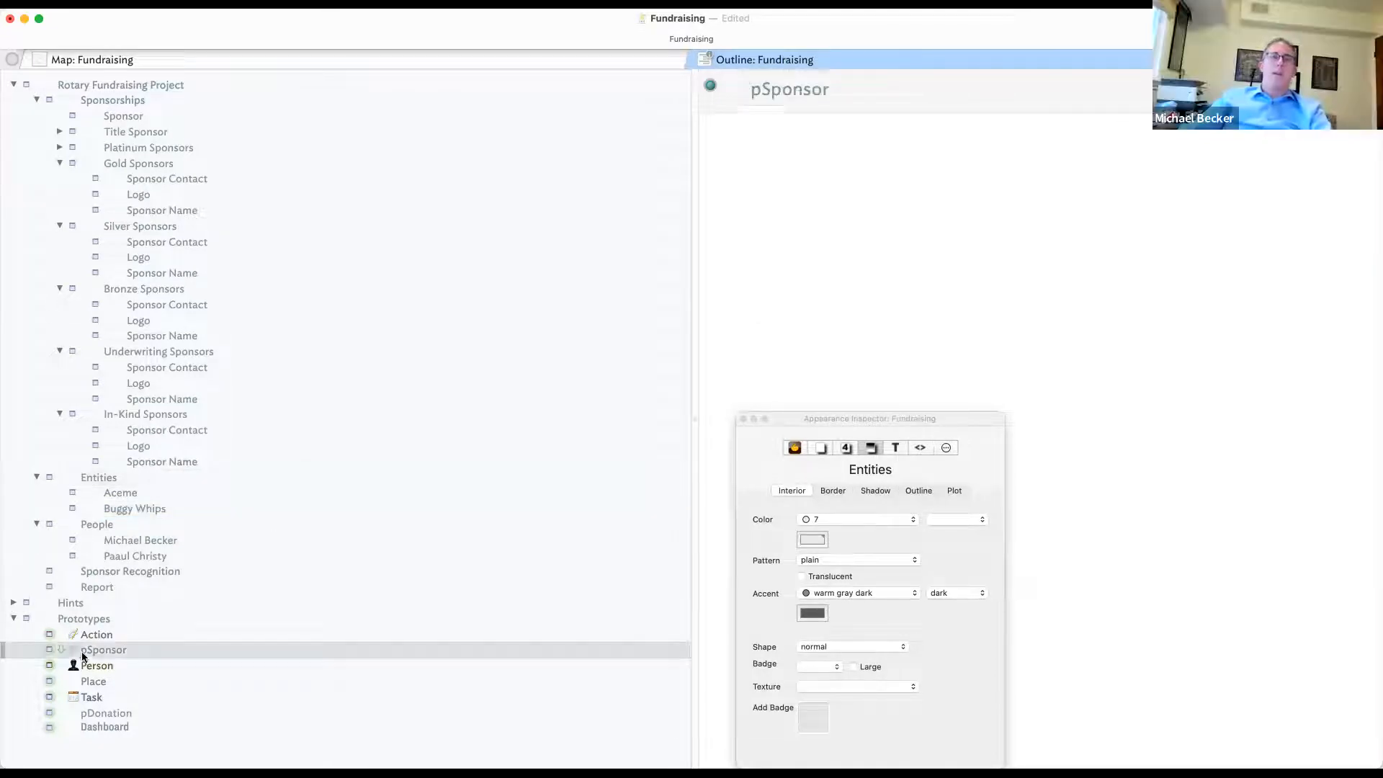
{"action": "key", "text": "shift+Return"}
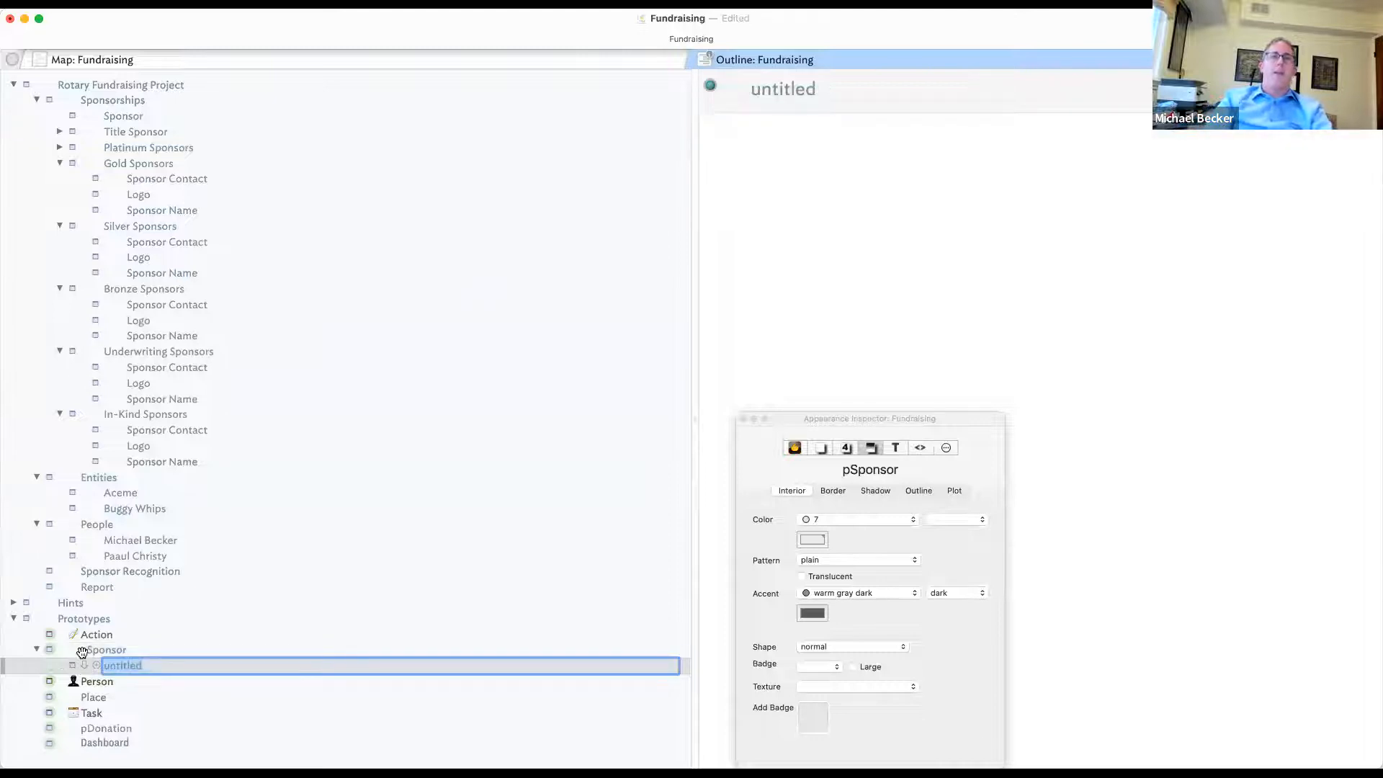
{"action": "key", "text": "Escape"}
{"action": "key", "text": "Return"}
{"action": "type", "text": "pEnt"}
{"action": "key", "text": "Return"}
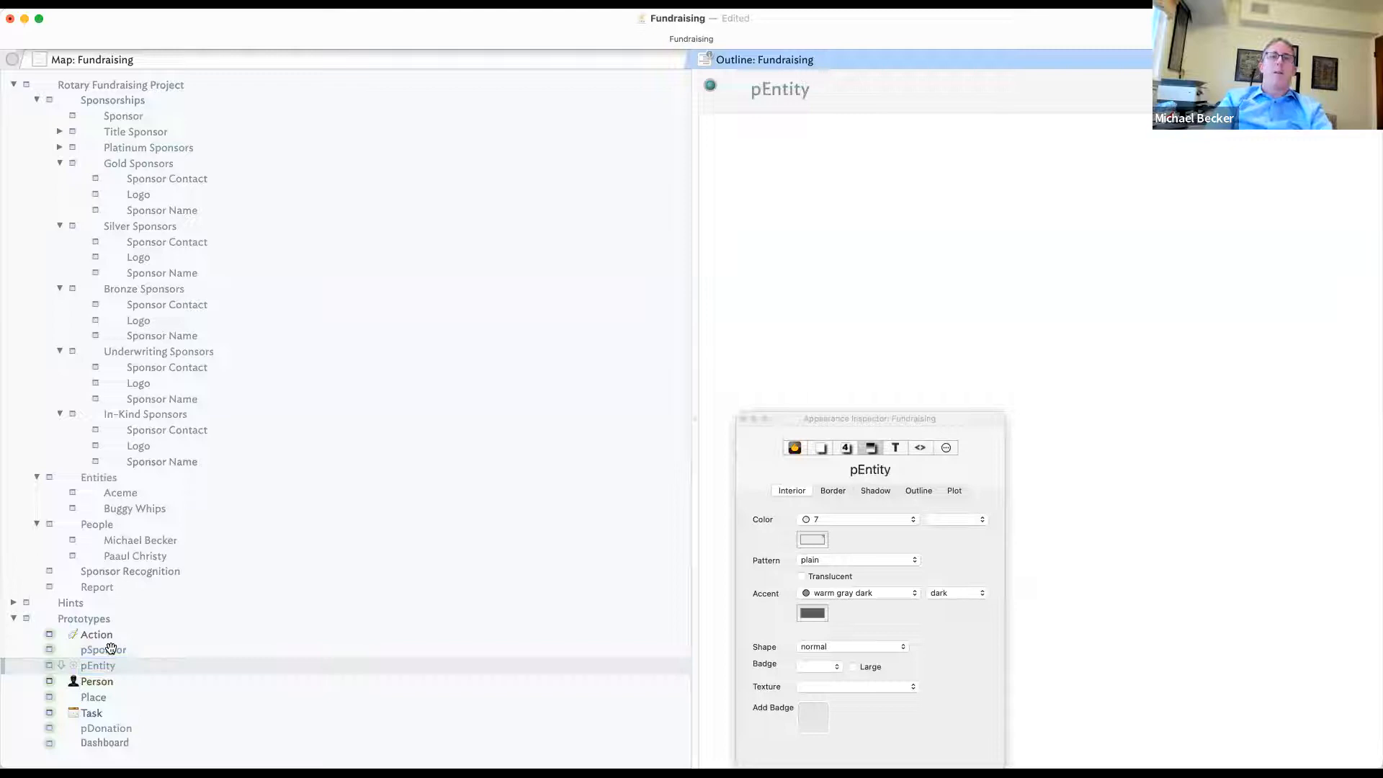
{"action": "key", "text": "Return"}
{"action": "key", "text": "Escape"}
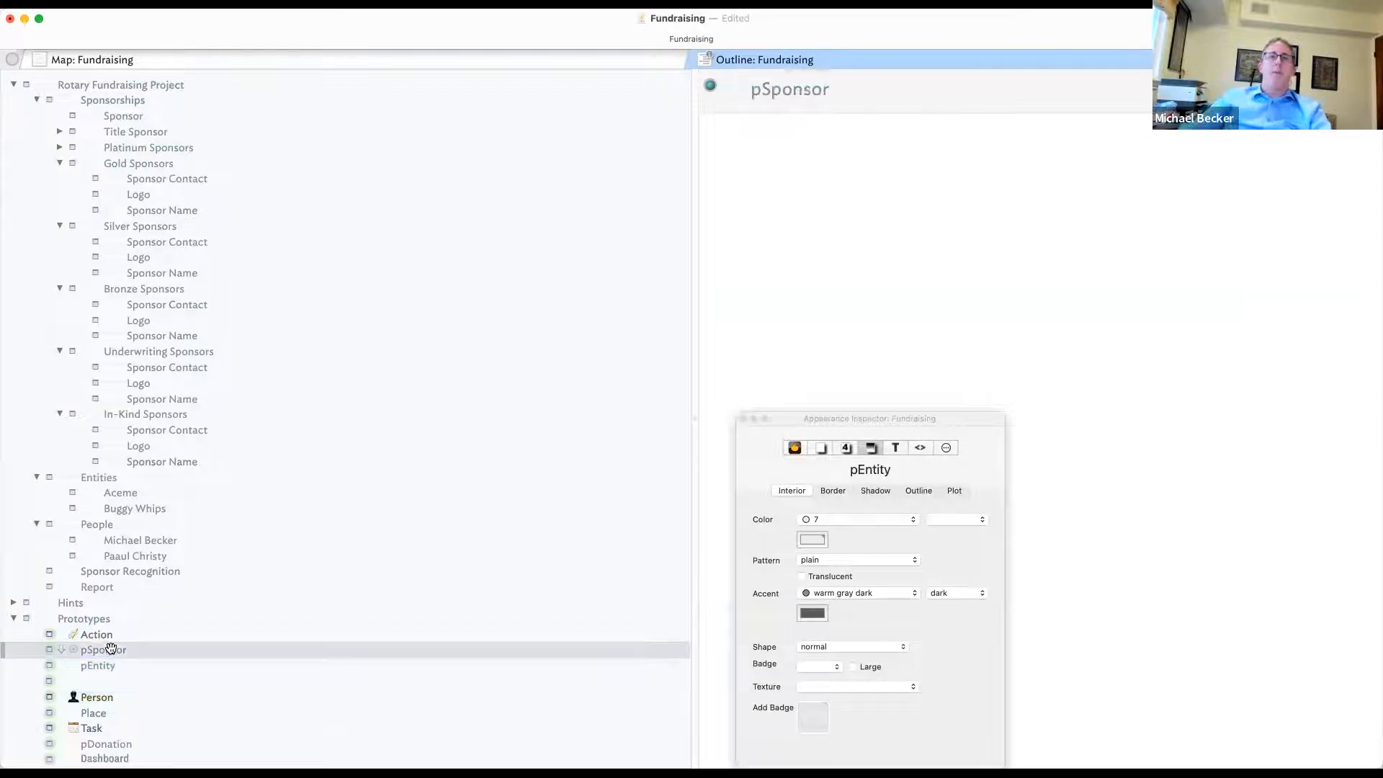
{"action": "left_click", "coordinate": [118, 662]}
- Show the Entity attribute on pEntity and add another prototype below pSponsor
{"action": "left_click", "coordinate": [1363, 86]}
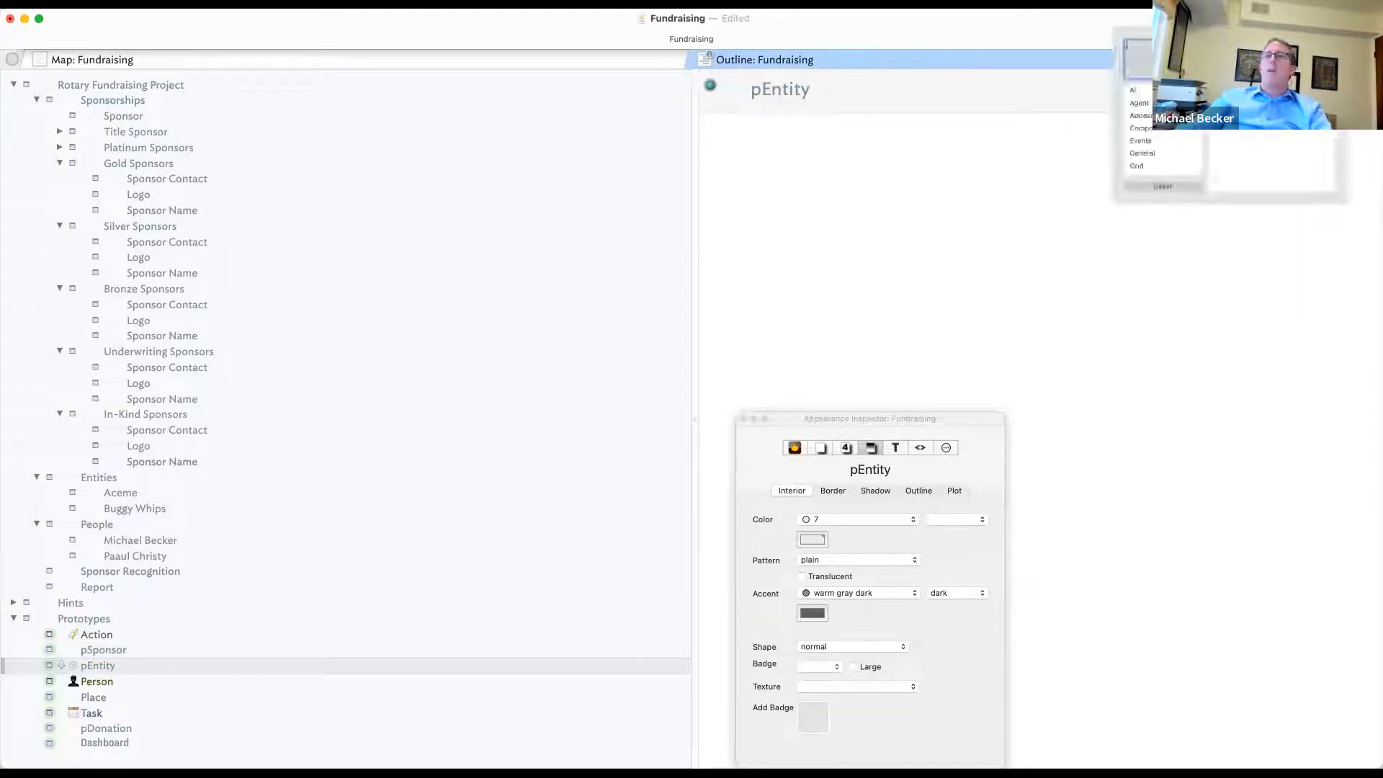
{"action": "type", "text": "Entity"}
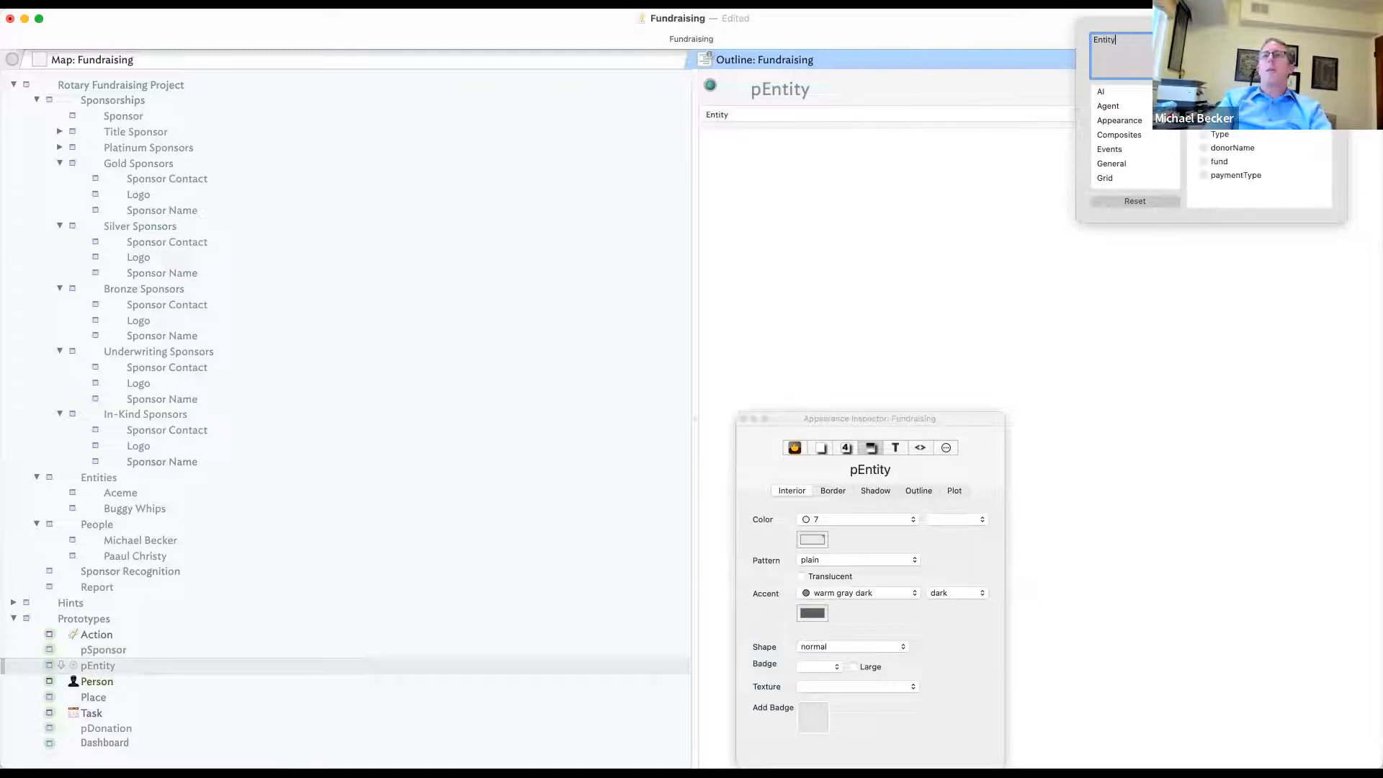
{"action": "key", "text": "Return"}
{"action": "left_click", "coordinate": [202, 573]}
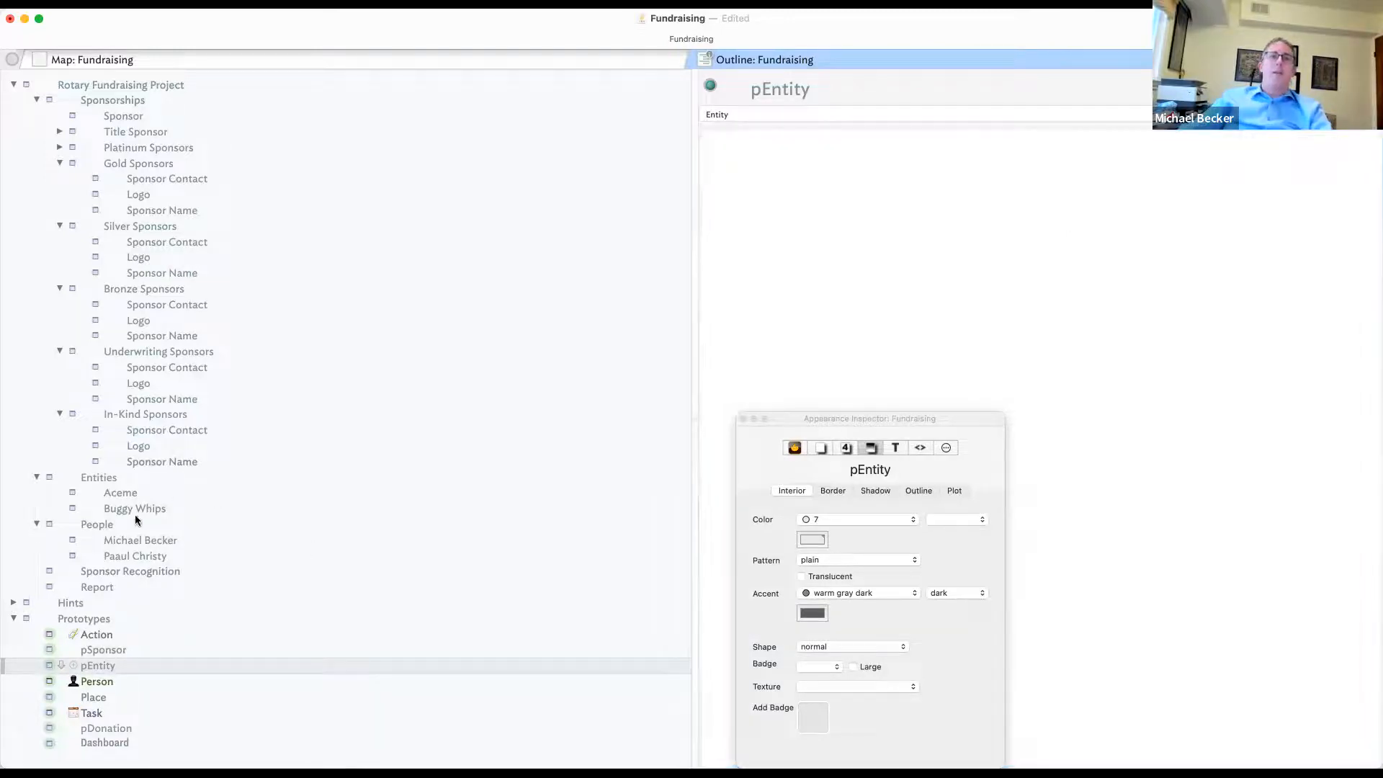
{"action": "left_click", "coordinate": [108, 648]}
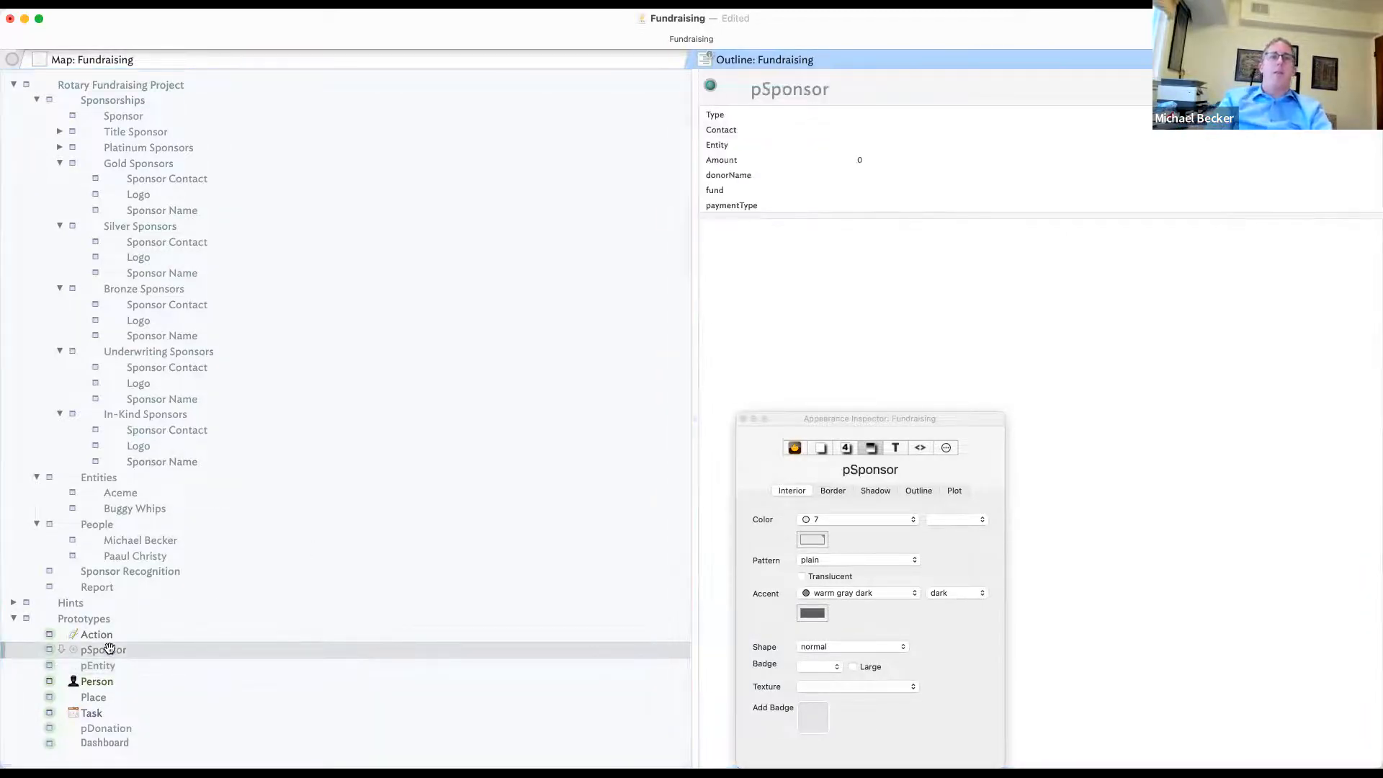
{"action": "key", "text": "Return"}
- Name the new prototype pFolder and give it the folder badge
{"action": "type", "text": "pFo"}
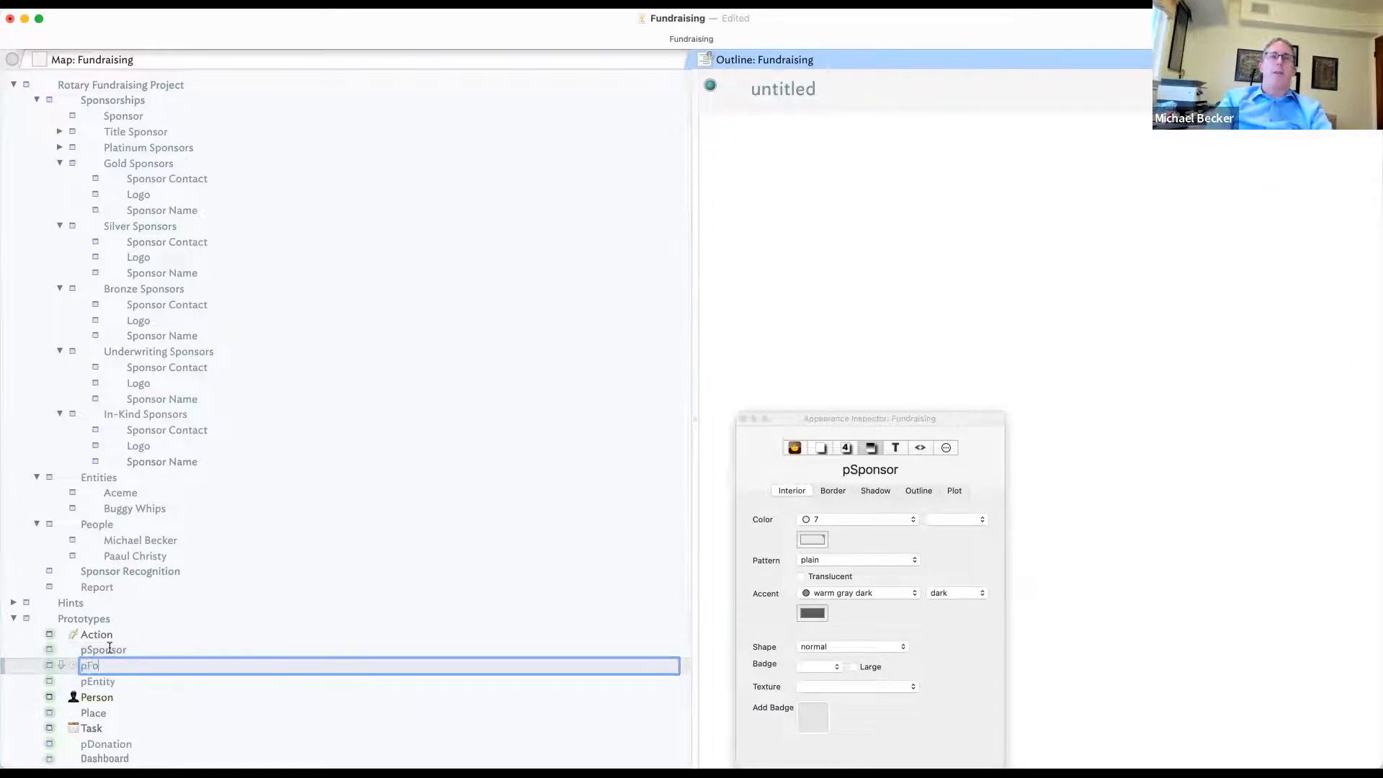
{"action": "type", "text": "lder"}
{"action": "key", "text": "Return"}
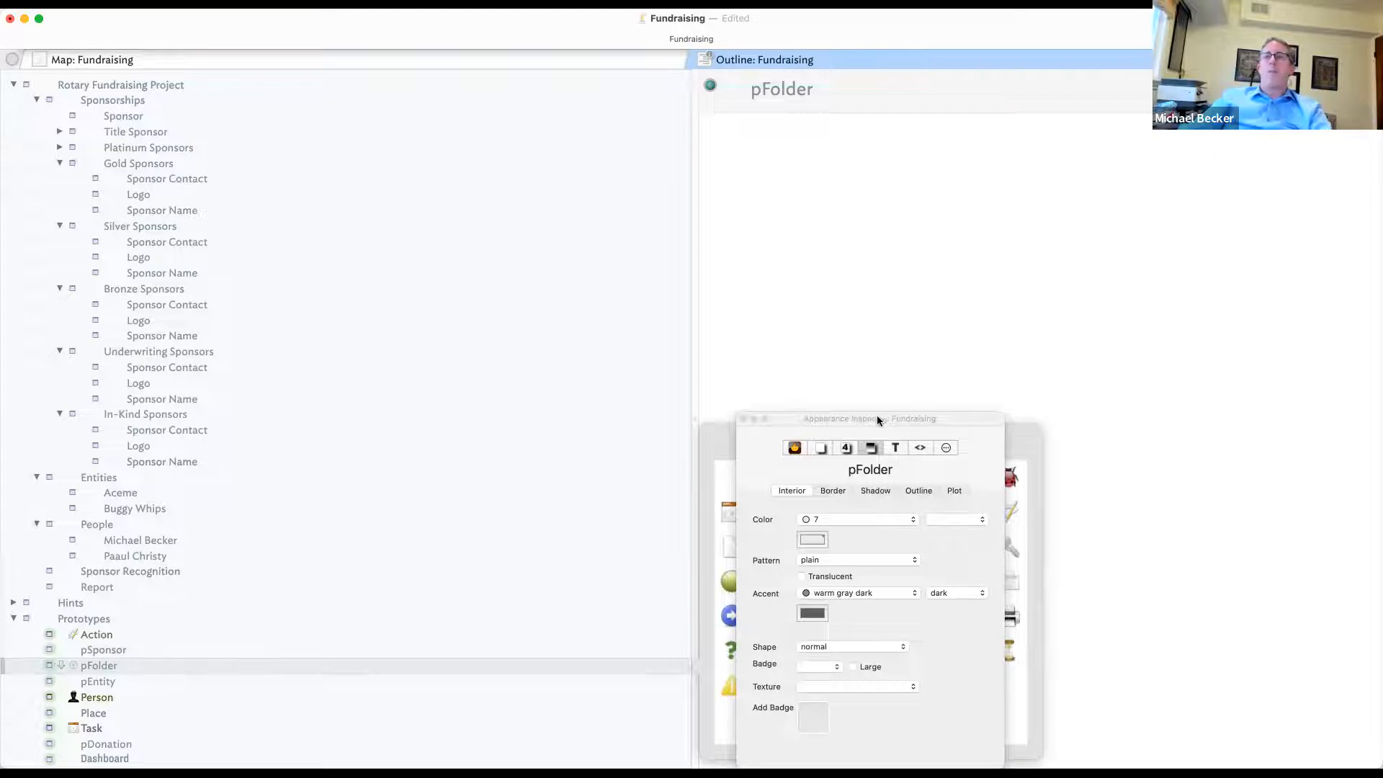
{"action": "left_click_drag", "start_coordinate": [876, 418], "coordinate": [1192, 417]}
{"action": "left_click_drag", "start_coordinate": [1096, 414], "coordinate": [564, 319]}
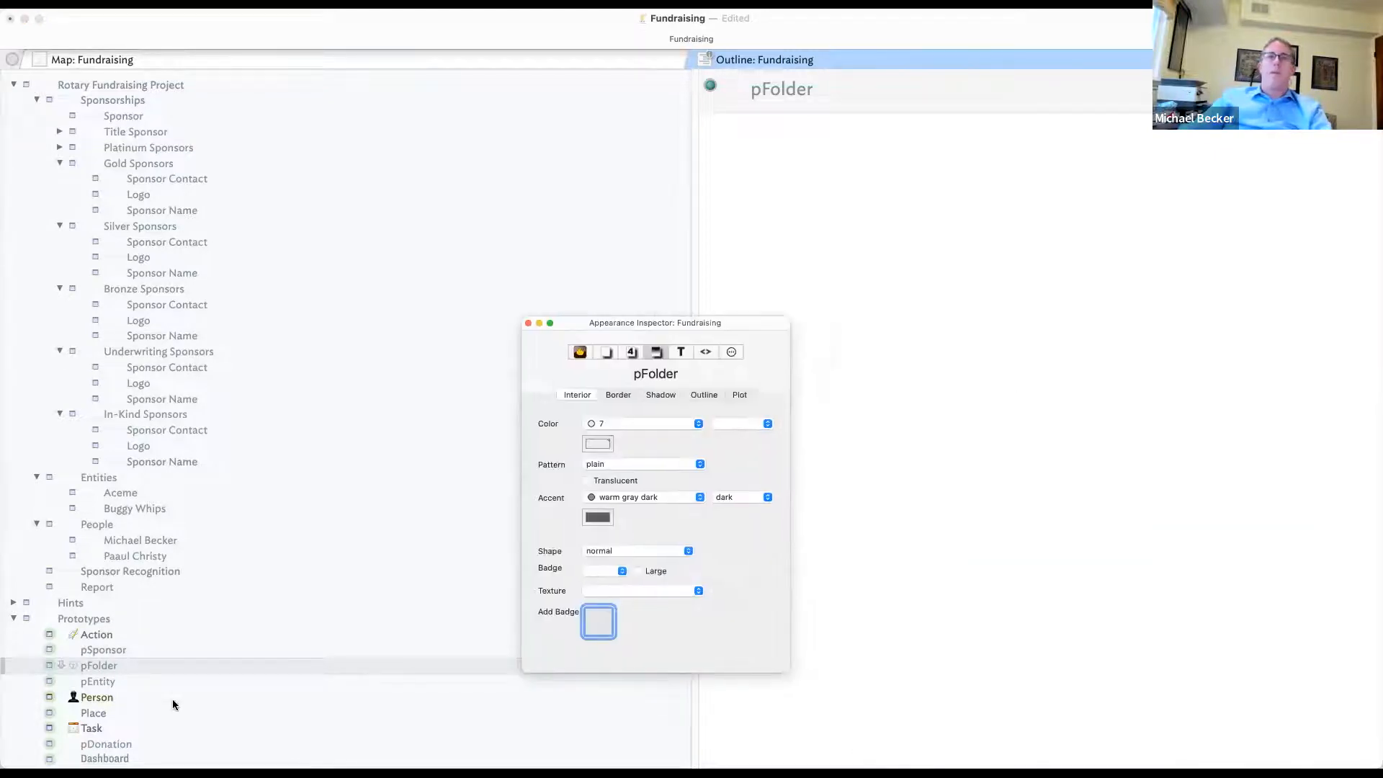
{"action": "left_click", "coordinate": [71, 667]}
{"action": "left_click", "coordinate": [838, 548]}
{"action": "left_click", "coordinate": [865, 550]}
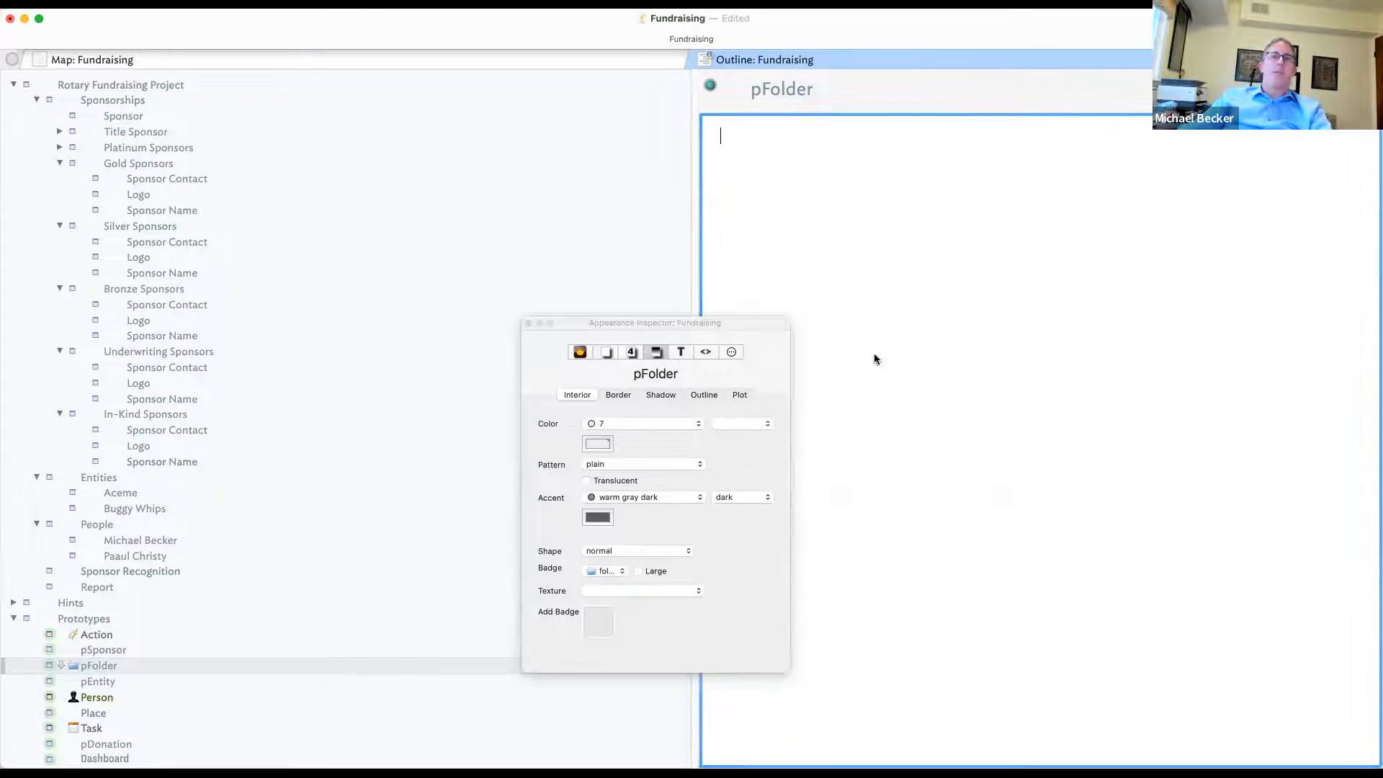
{"action": "left_click", "coordinate": [92, 479]}
- Make pFolder the prototype of both the Entities and People containers
{"action": "left_click", "coordinate": [51, 478]}
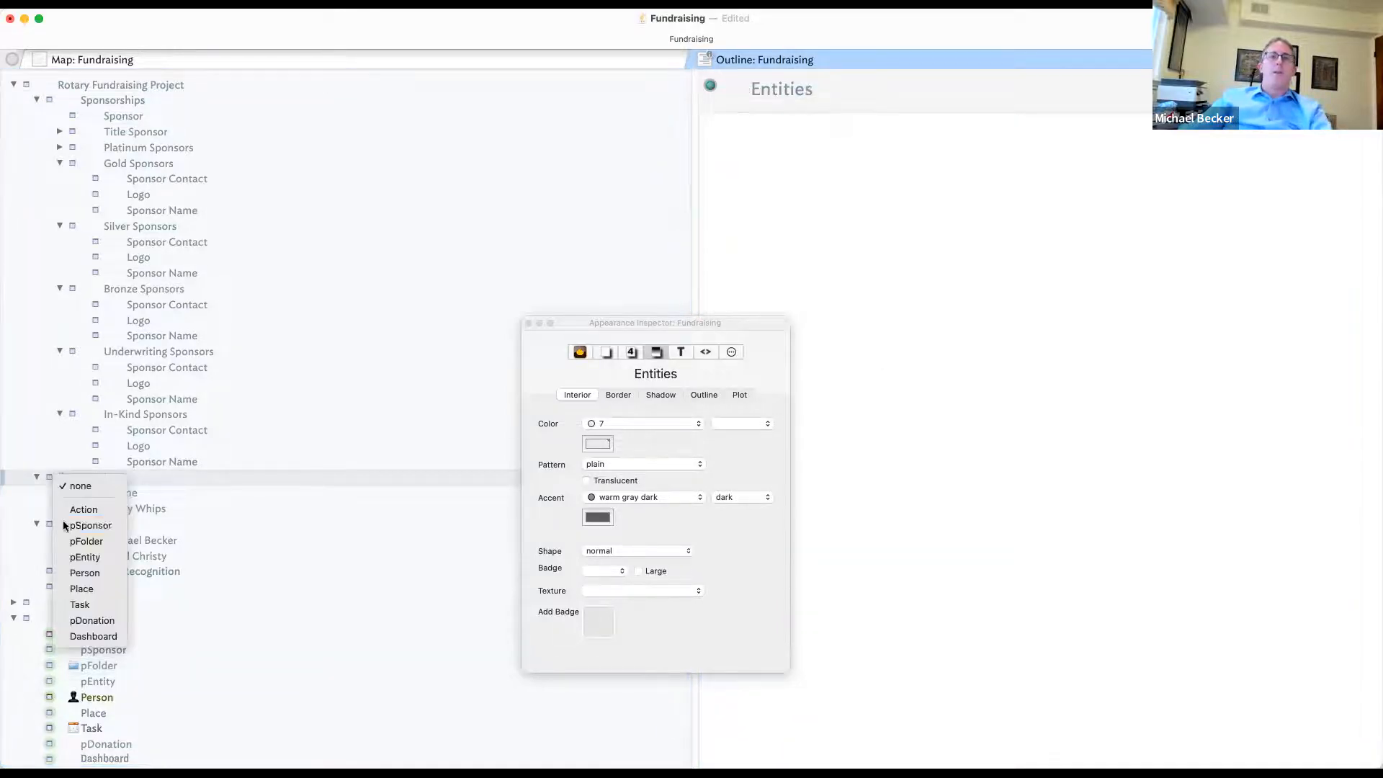
{"action": "left_click", "coordinate": [90, 541]}
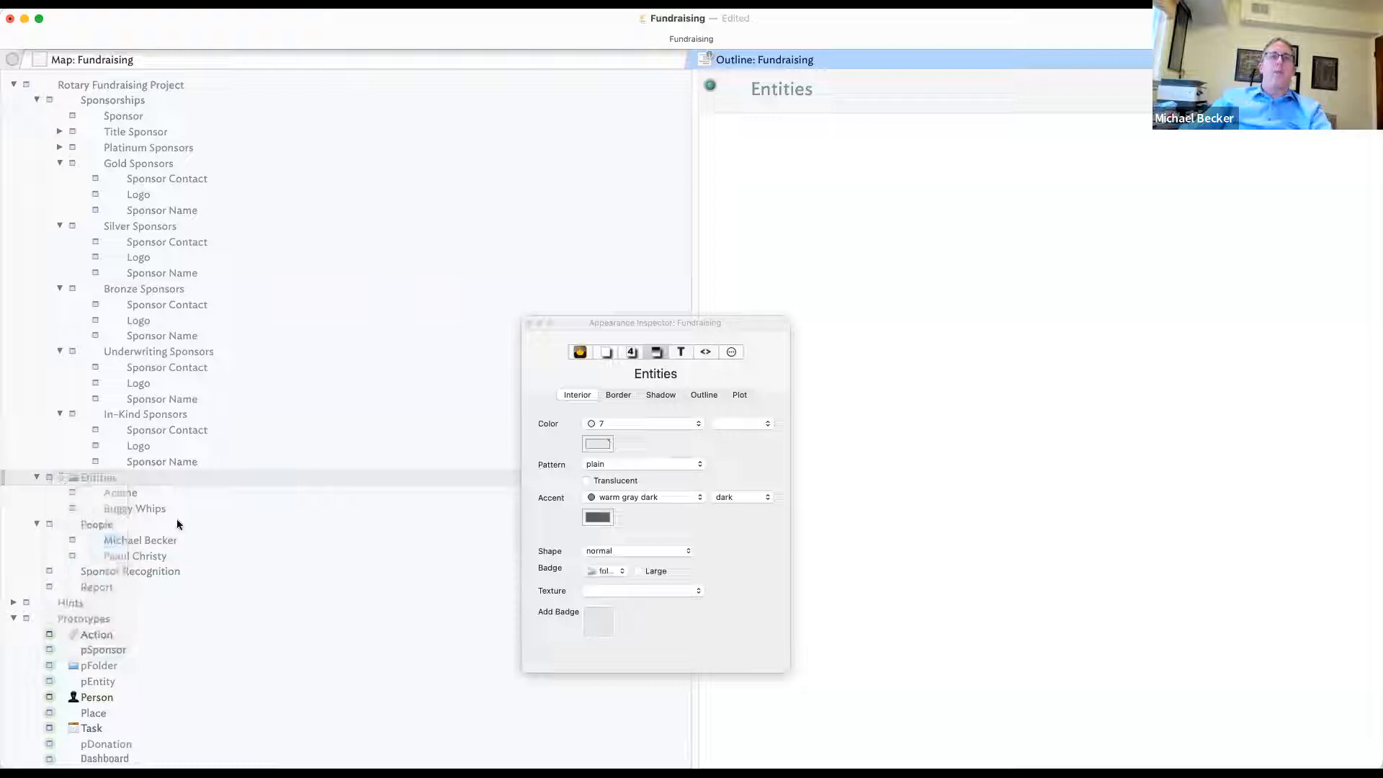
{"action": "left_click", "coordinate": [141, 509]}
{"action": "left_click", "coordinate": [102, 532]}
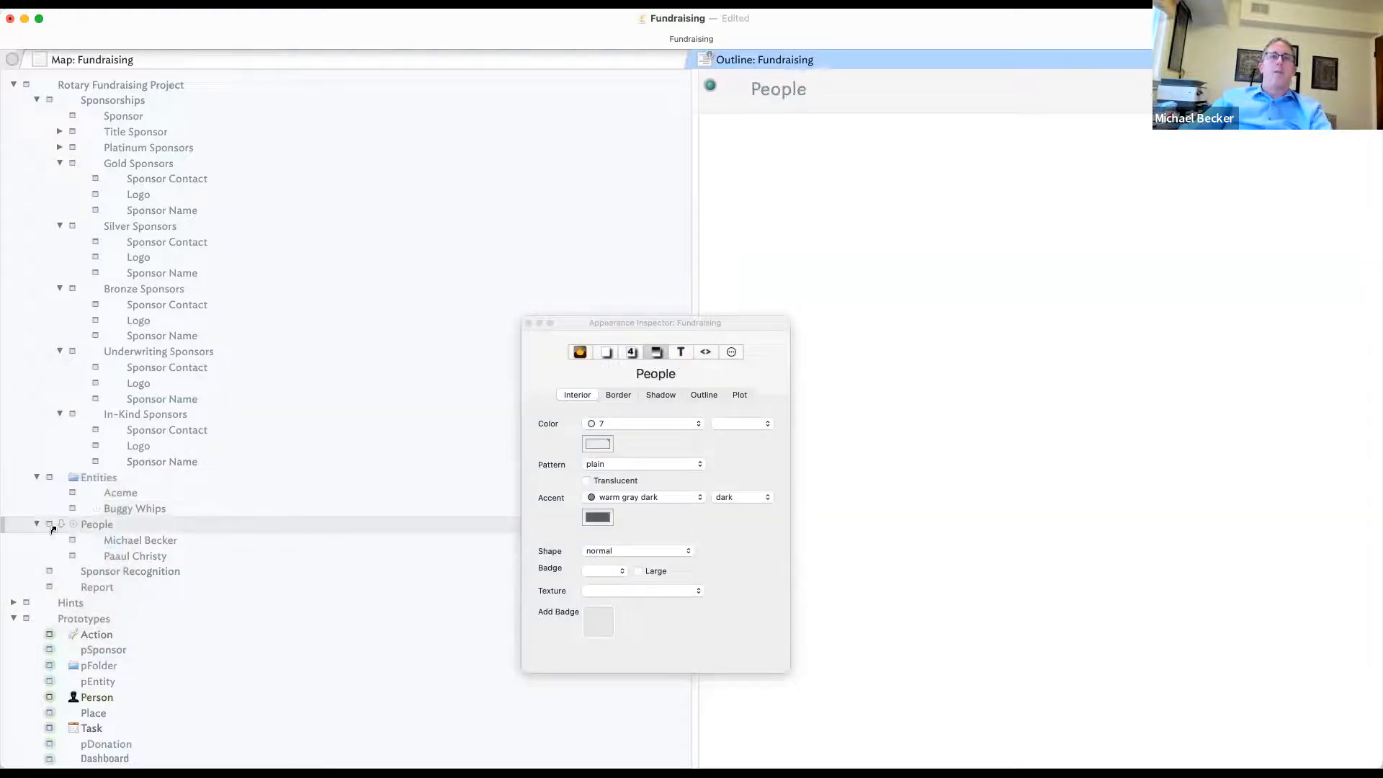
{"action": "right_click", "coordinate": [47, 531]}
{"action": "left_click", "coordinate": [223, 522]}
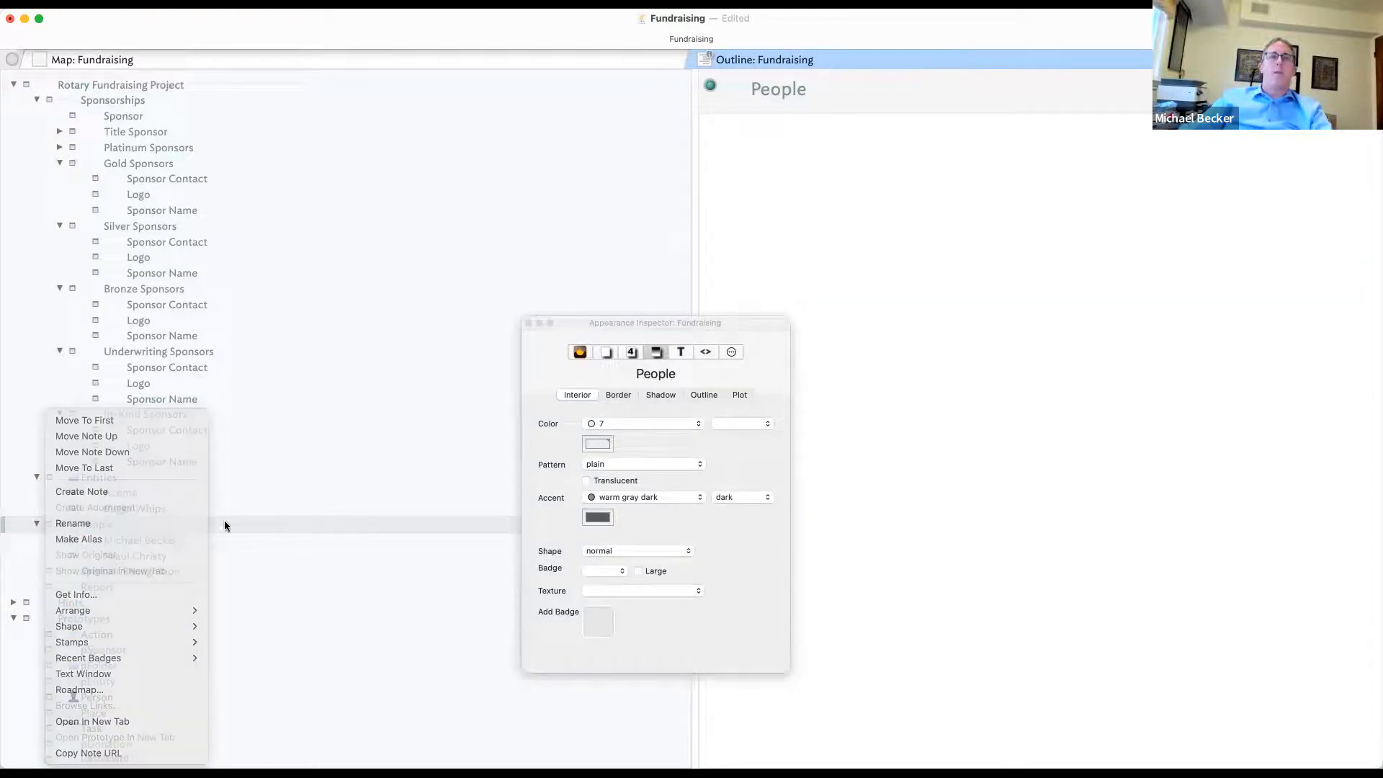
{"action": "right_click", "coordinate": [41, 525]}
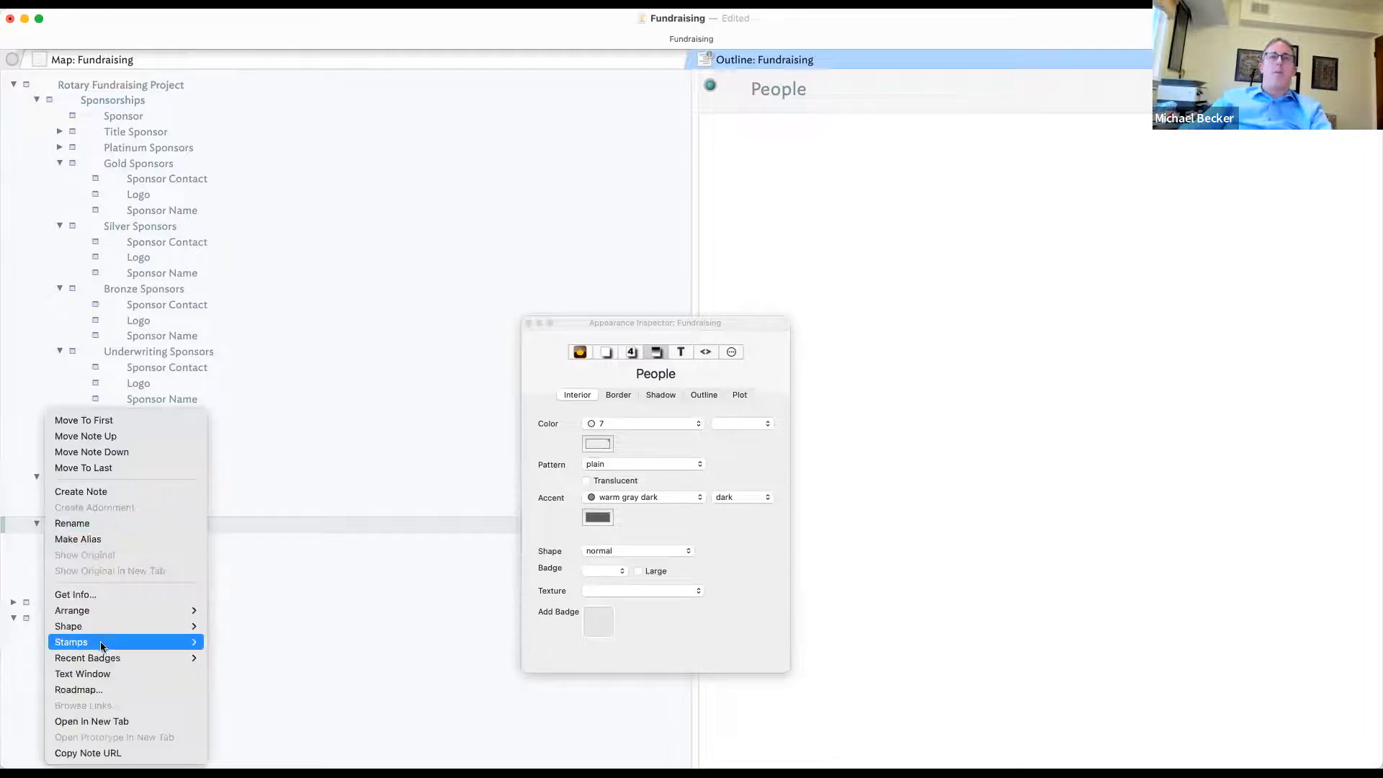
{"action": "left_click", "coordinate": [492, 513]}
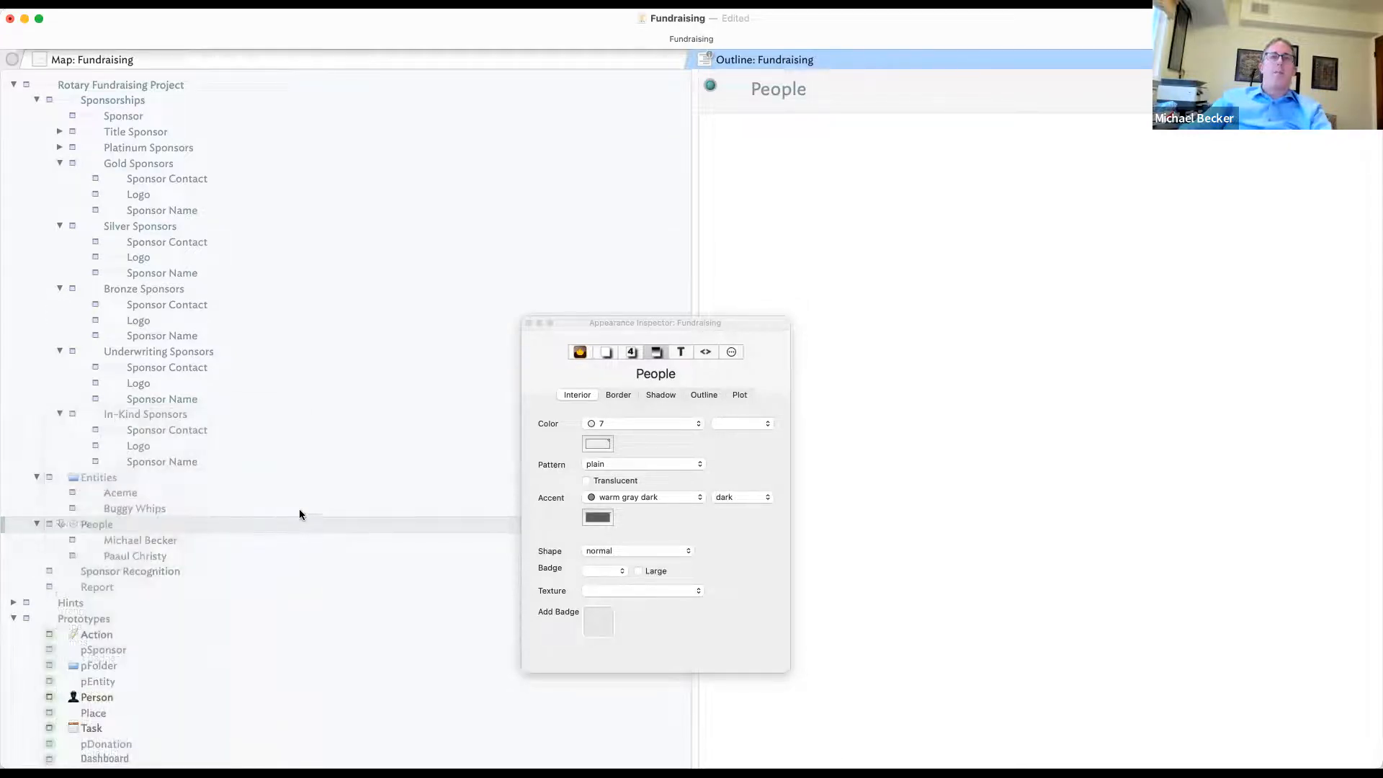
{"action": "left_click", "coordinate": [50, 525]}
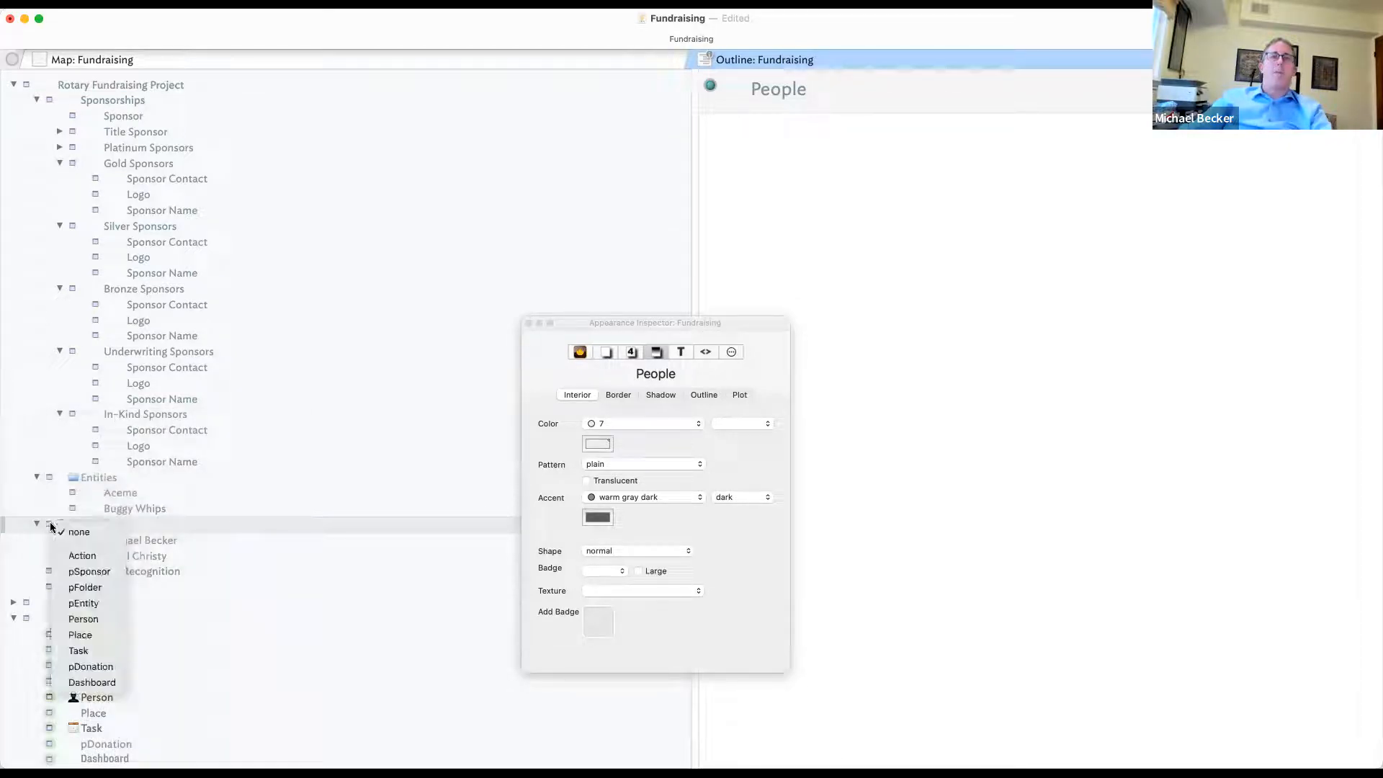
{"action": "left_click", "coordinate": [102, 590]}
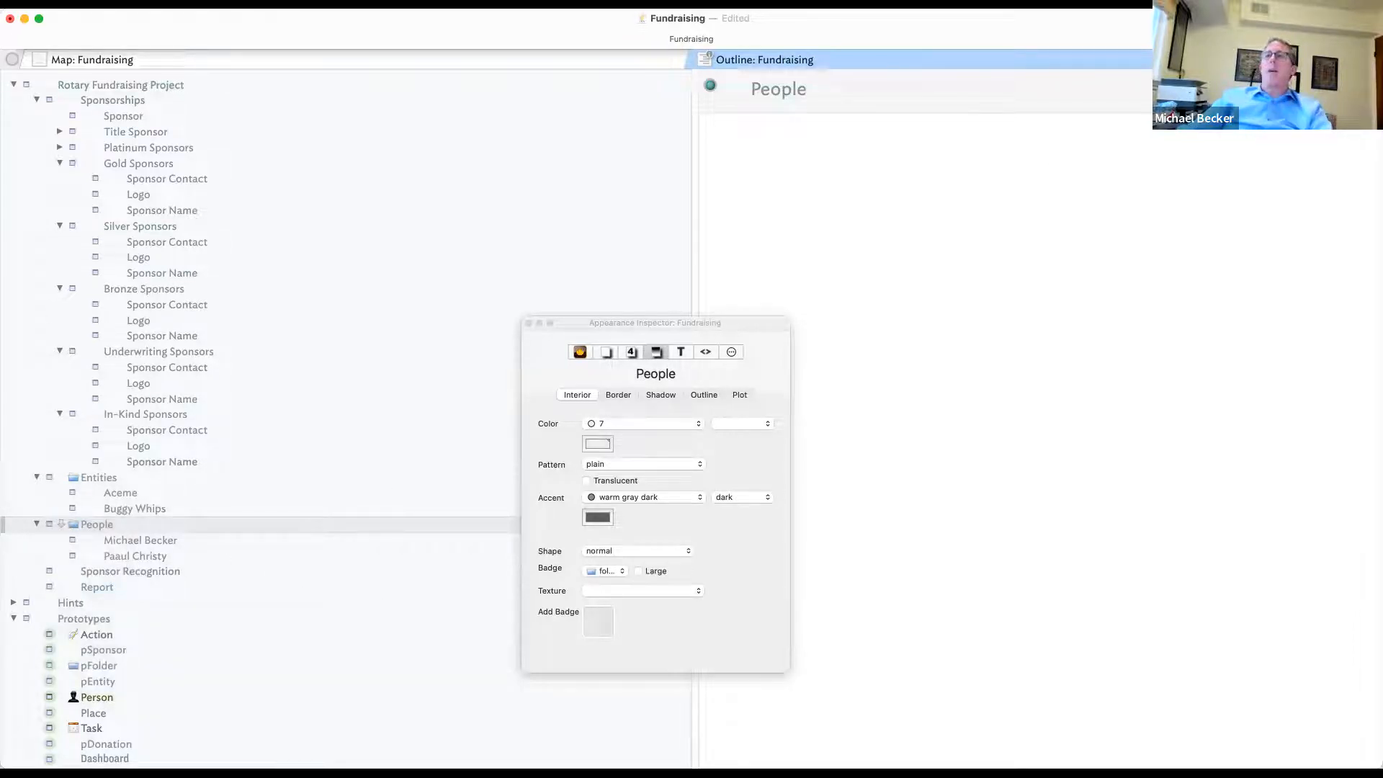
- Add Contact to People's displayed attributes and bring up its Edict editor in the Action Inspector
{"action": "left_click", "coordinate": [1363, 85]}
{"action": "type", "text": "Contact"}
{"action": "key", "text": "Return"}
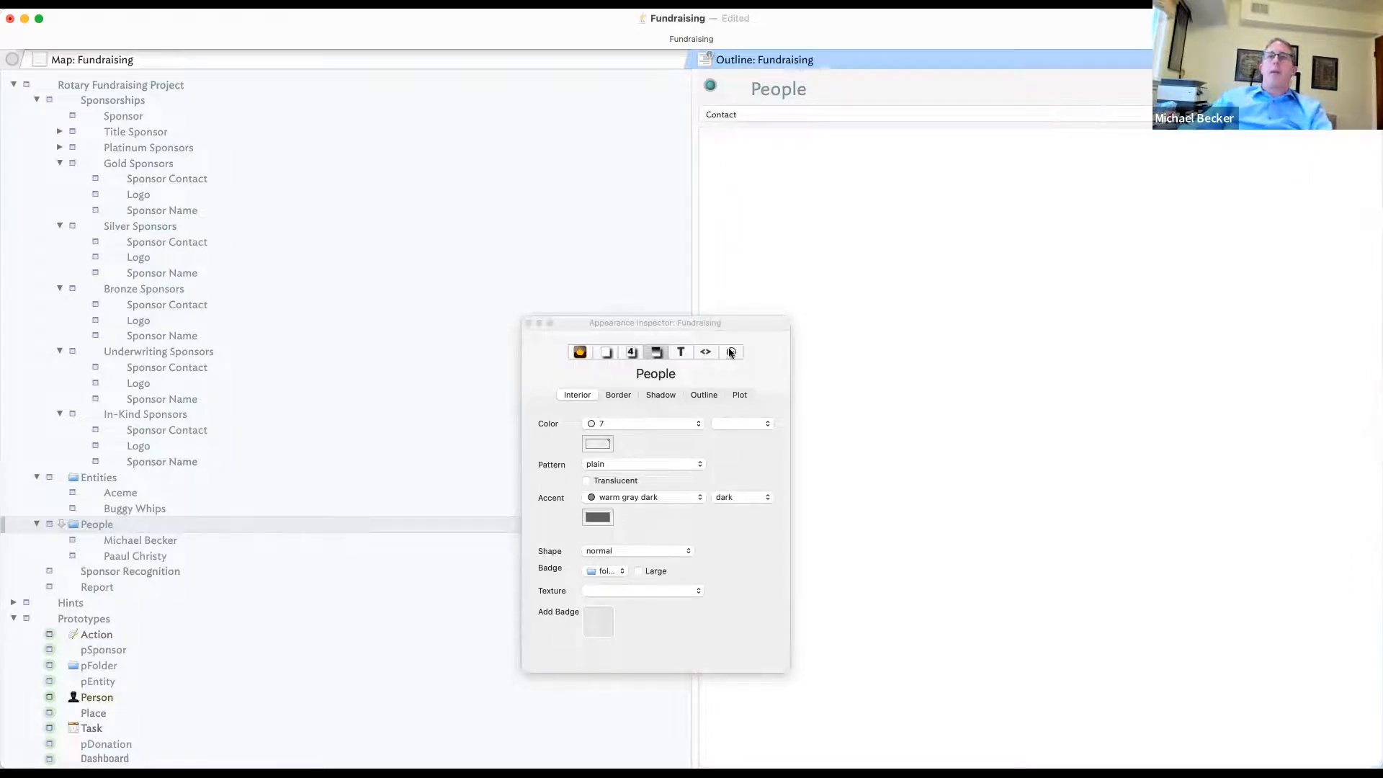
{"action": "left_click", "coordinate": [731, 352]}
{"action": "left_click", "coordinate": [714, 395]}
- Enter the People edict $Contact=collect(children,$Name); using the Contact autocomplete suggestion
{"action": "left_click", "coordinate": [623, 484]}
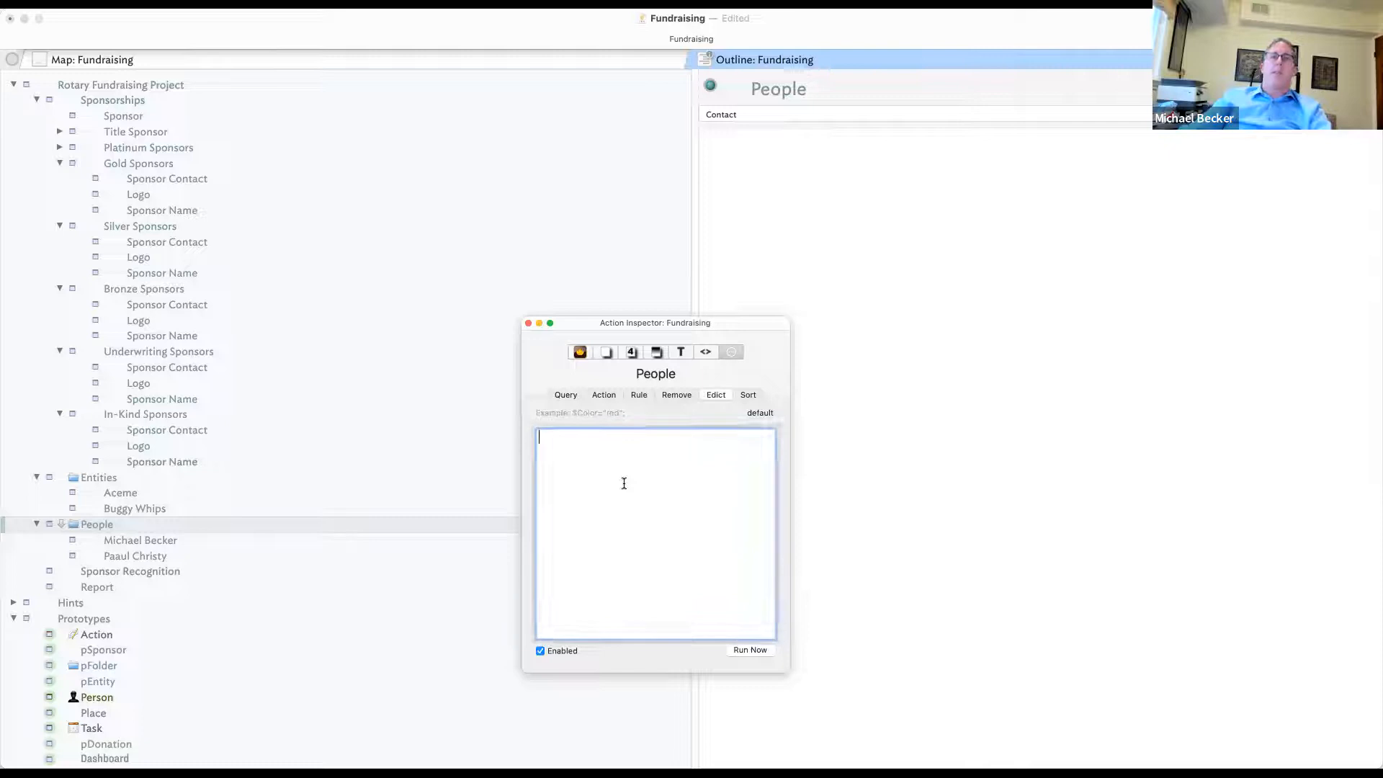
{"action": "type", "text": "$"}
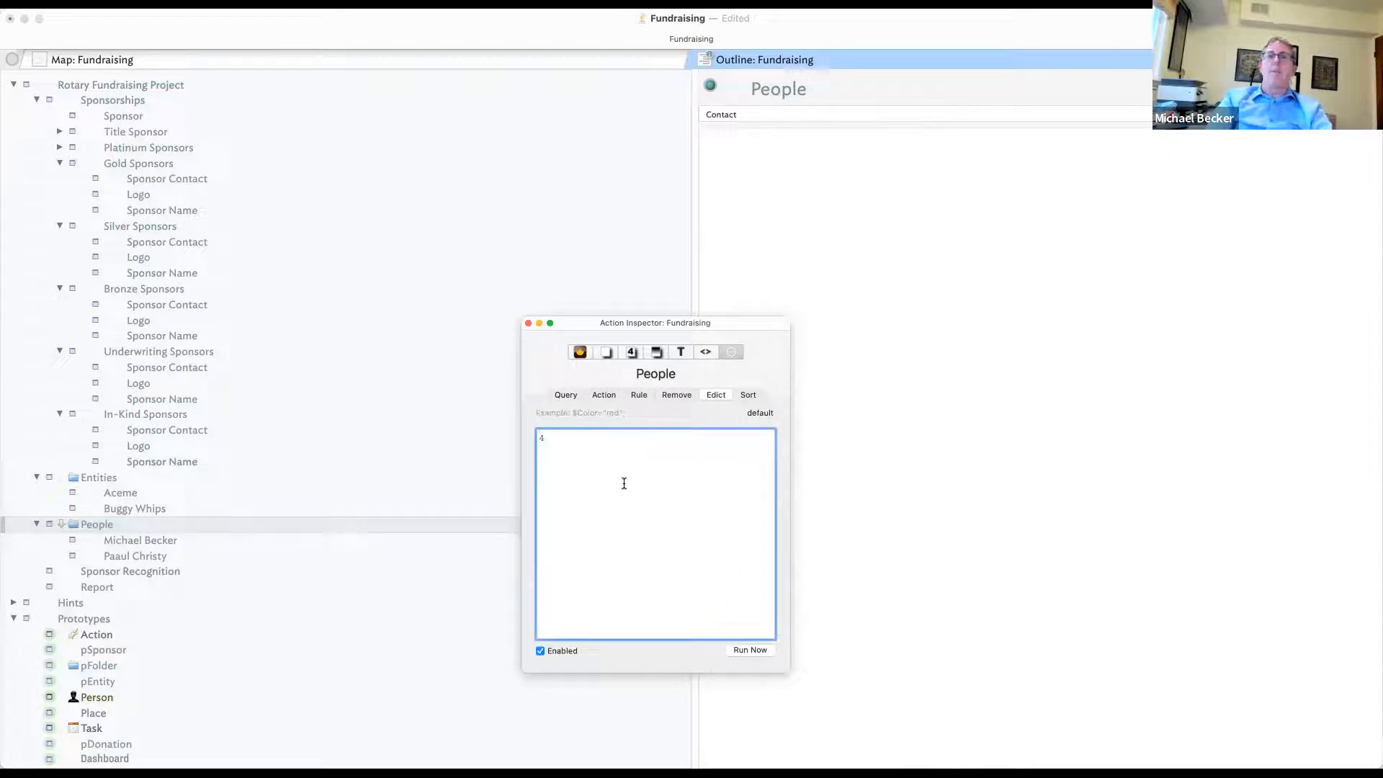
{"action": "type", "text": "$Cona"}
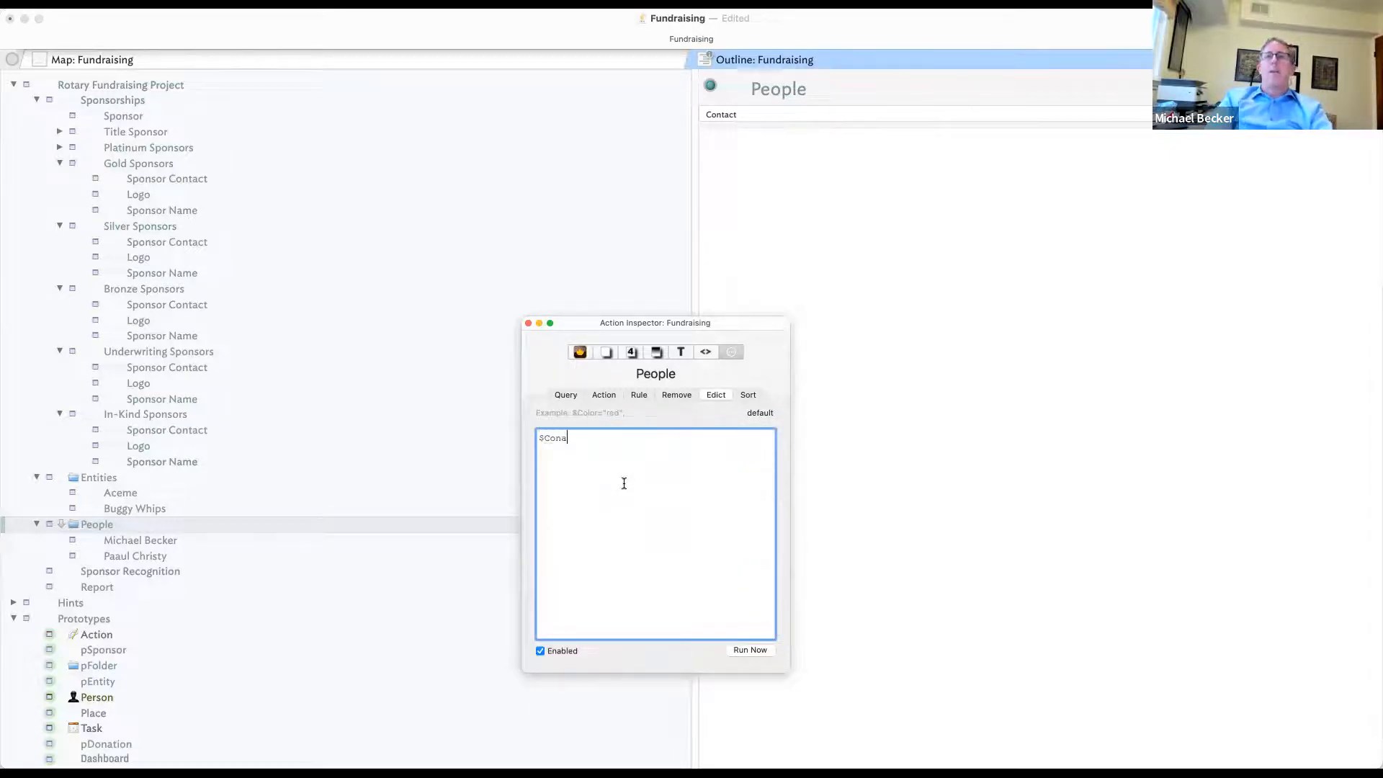
{"action": "key", "text": "BackSpace"}
{"action": "key", "text": "Down"}
{"action": "key", "text": "Down"}
{"action": "key", "text": "Return"}
{"action": "type", "text": "=$"}
{"action": "key", "text": "BackSpace"}
{"action": "type", "text": "collect(c"}
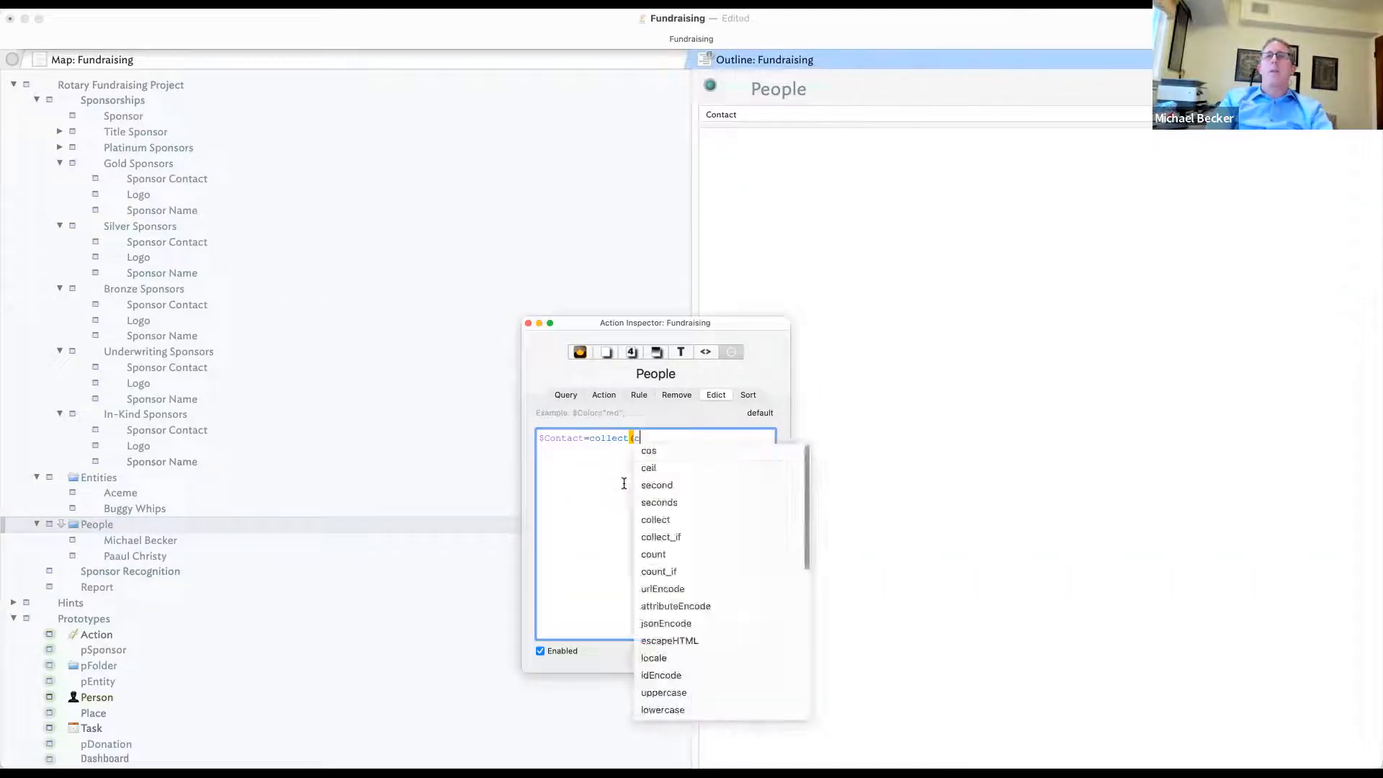
{"action": "type", "text": "hildren,$Na"}
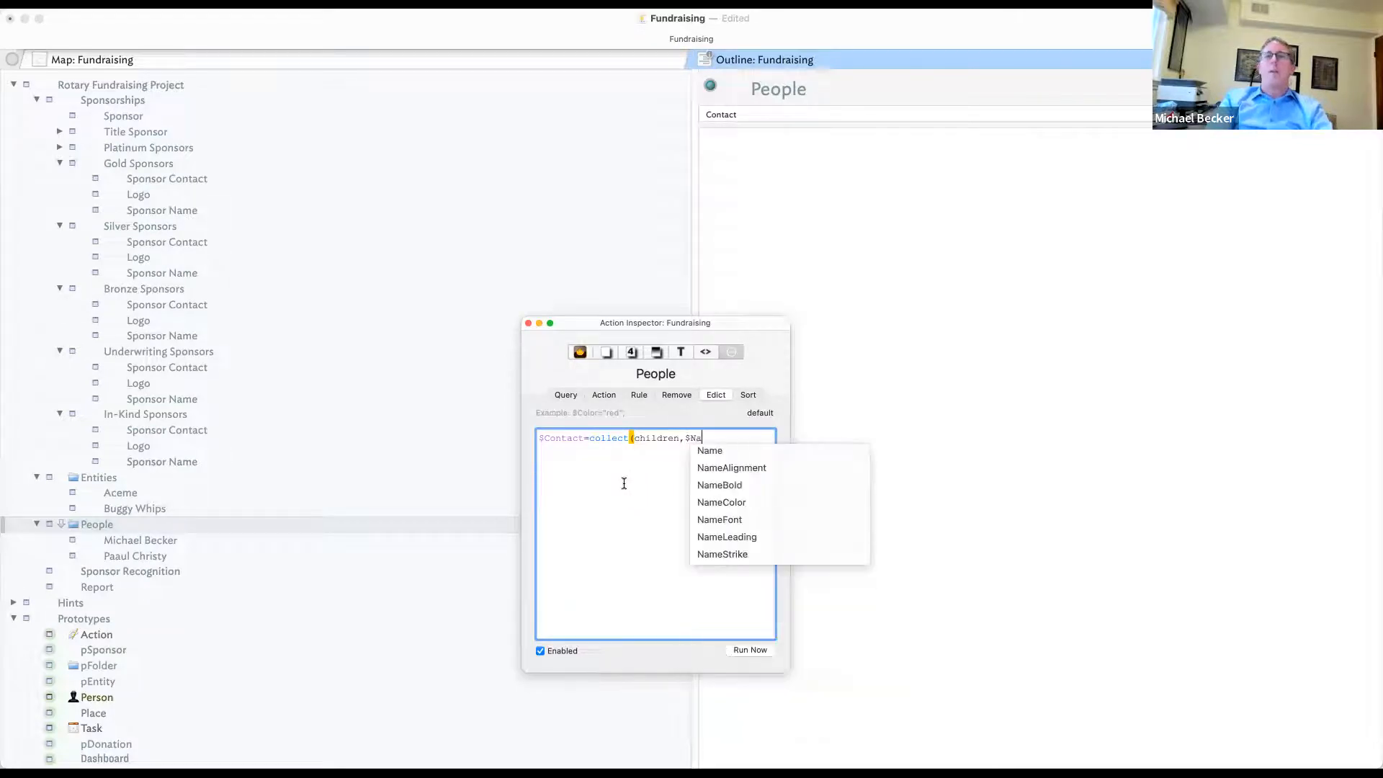
{"action": "type", "text": "me);"}
{"action": "key", "text": "Tab"}
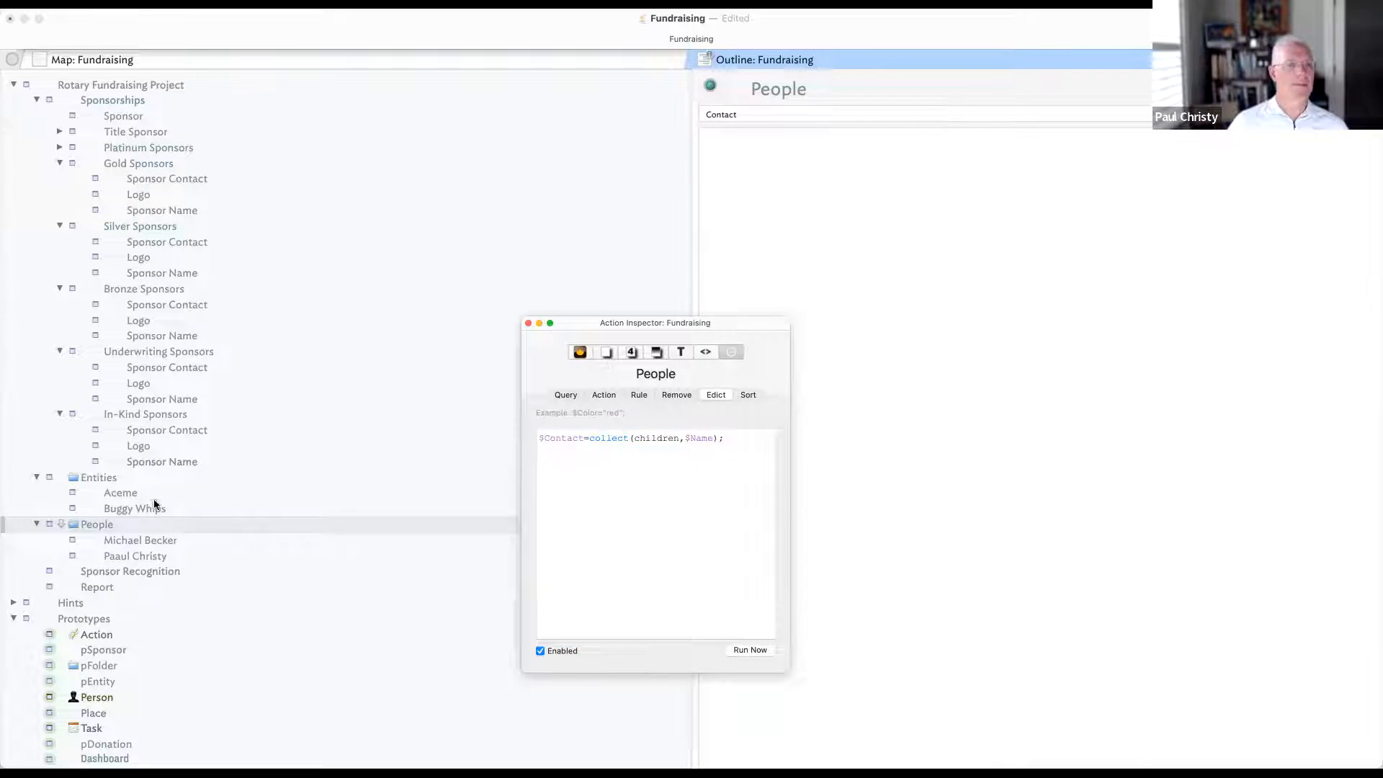
- Display Entity on Entities and give it the edict $Entity=collect(children,$Name);
{"action": "left_click", "coordinate": [134, 478]}
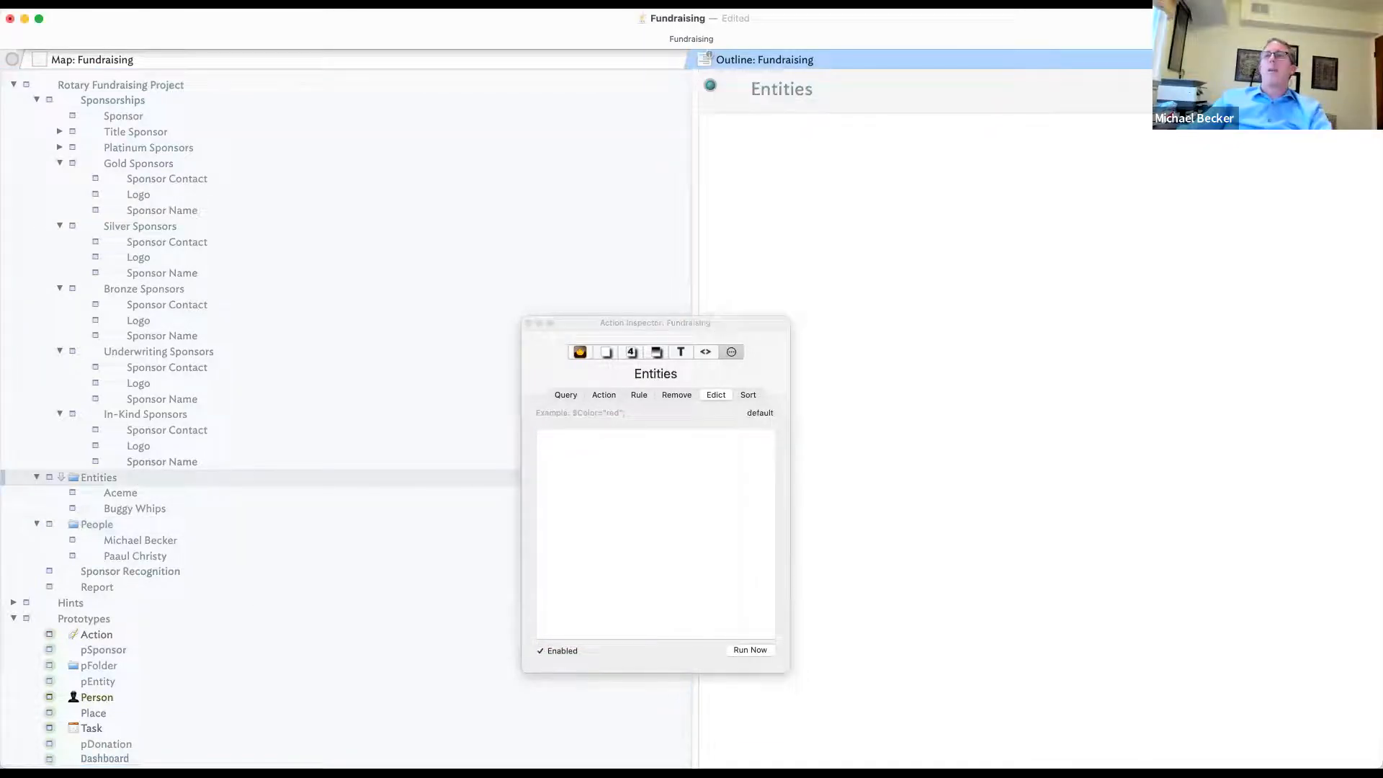
{"action": "left_click", "coordinate": [1361, 86]}
{"action": "type", "text": "Entity"}
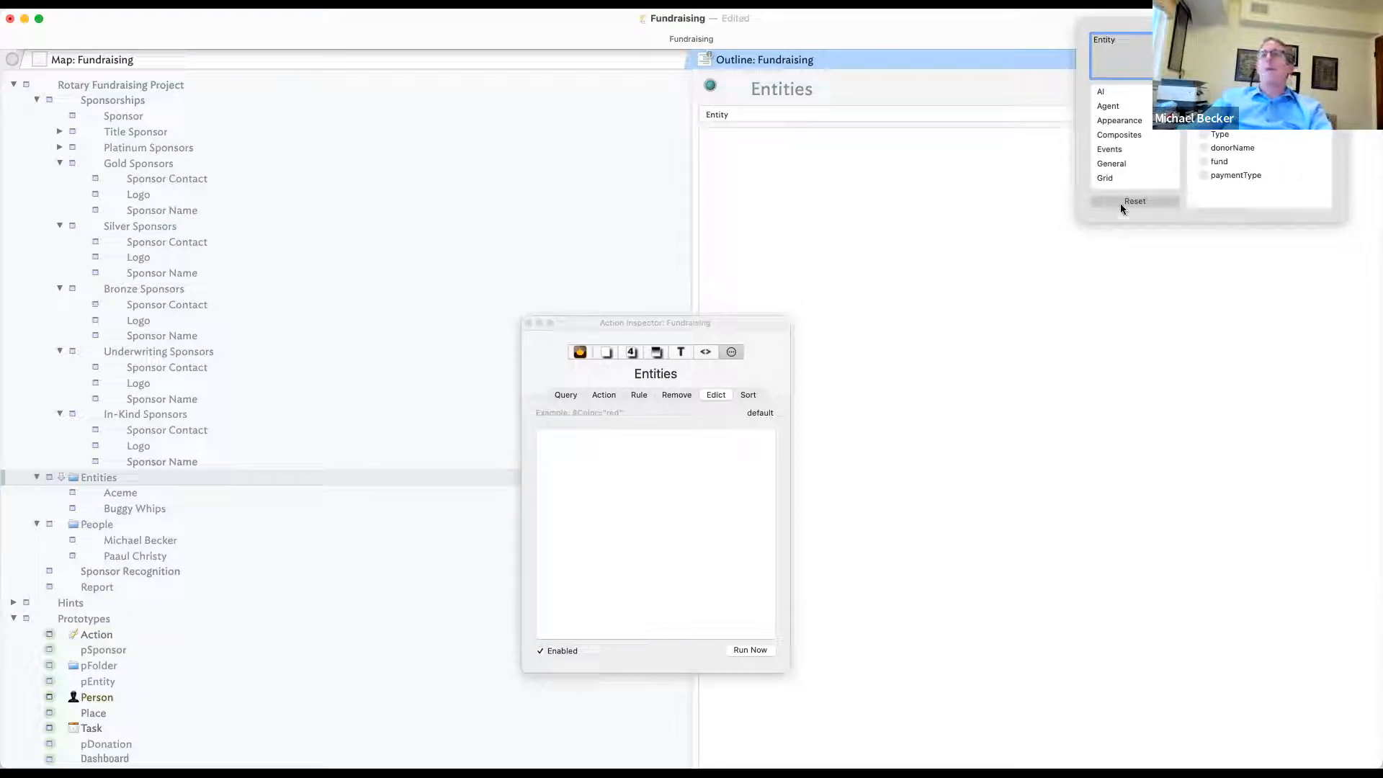
{"action": "left_click", "coordinate": [1092, 311]}
{"action": "left_click", "coordinate": [651, 452]}
{"action": "type", "text": "#Entity"}
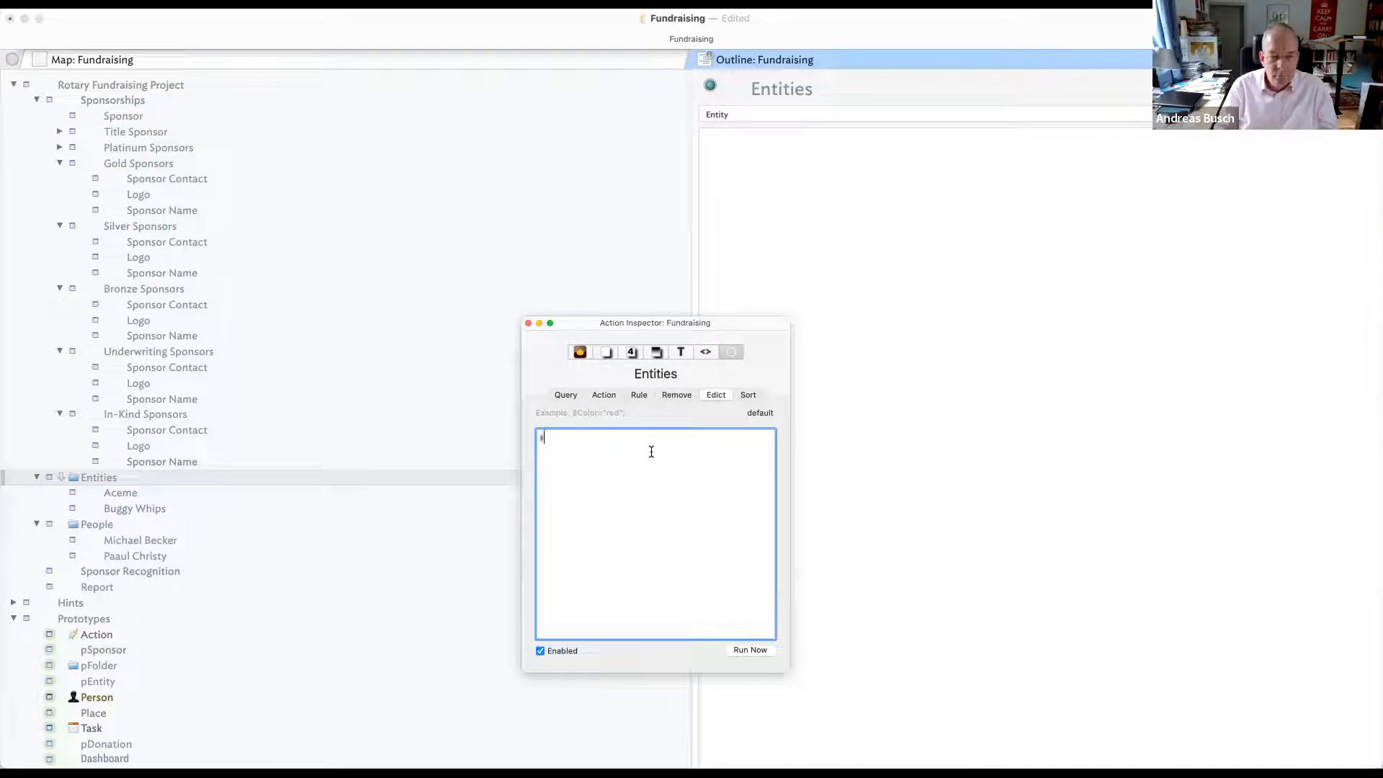
{"action": "key", "text": "BackSpace"}
{"action": "key", "text": "BackSpace"}
{"action": "key", "text": "BackSpace"}
{"action": "key", "text": "BackSpace"}
{"action": "key", "text": "BackSpace"}
{"action": "key", "text": "BackSpace"}
{"action": "key", "text": "BackSpace"}
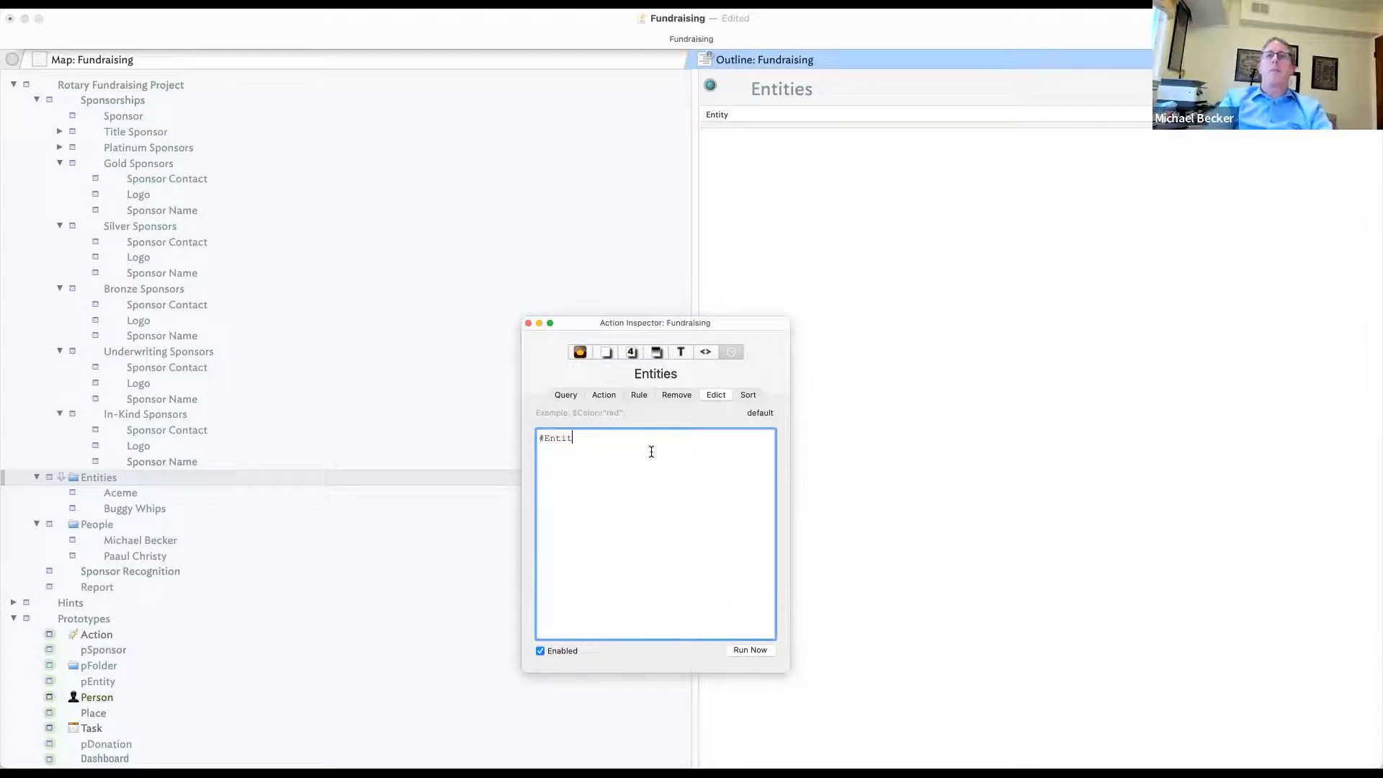
{"action": "type", "text": "$Entity=collect(ch"}
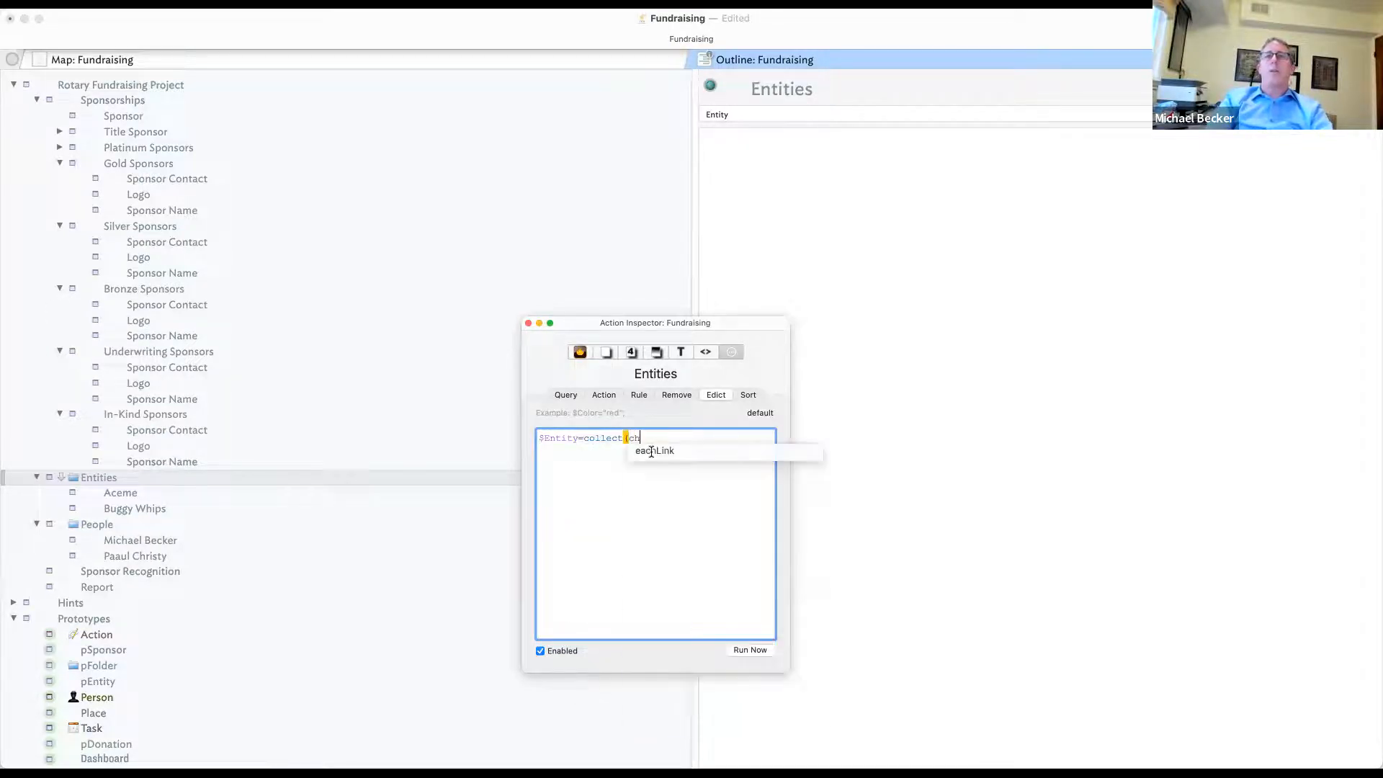
{"action": "type", "text": "ildren,$Name);"}
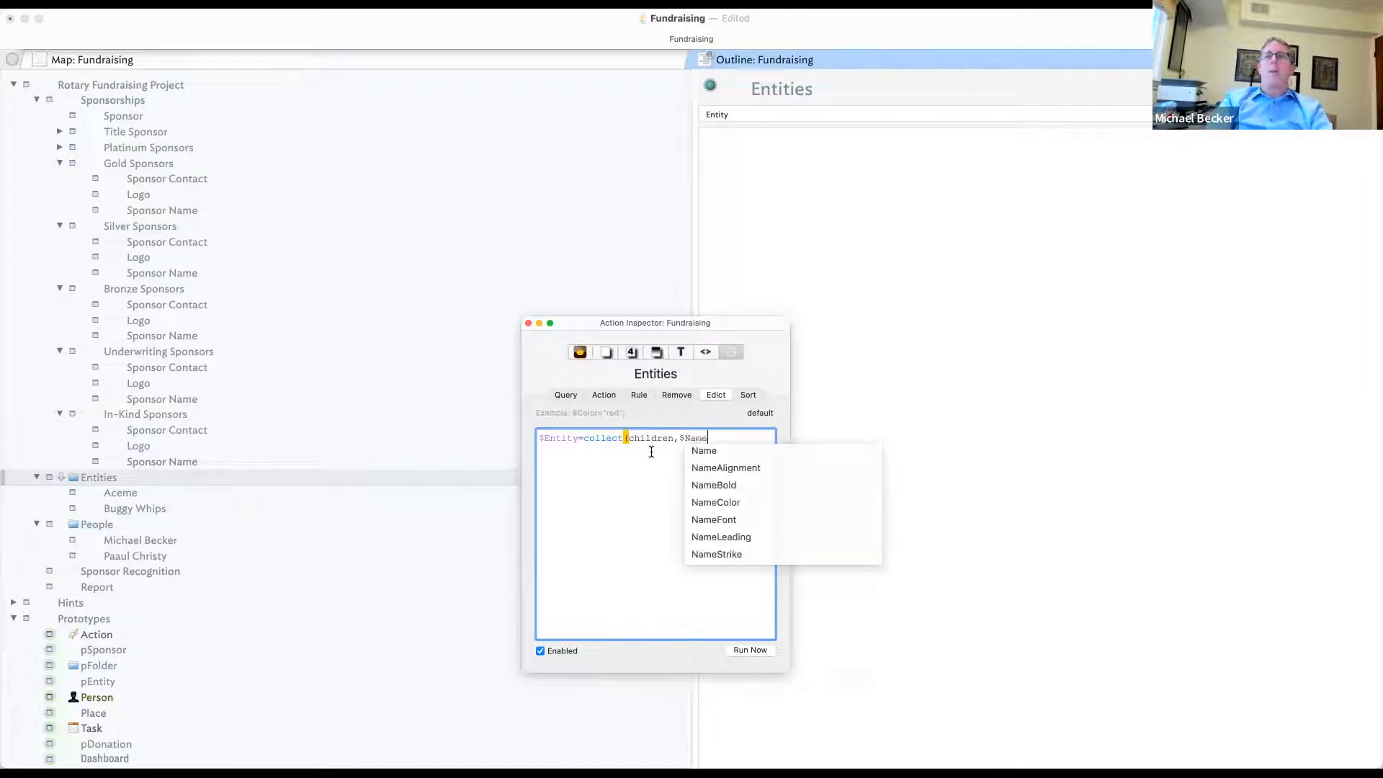
{"action": "key", "text": "Tab"}
{"action": "left_click", "coordinate": [756, 649]}
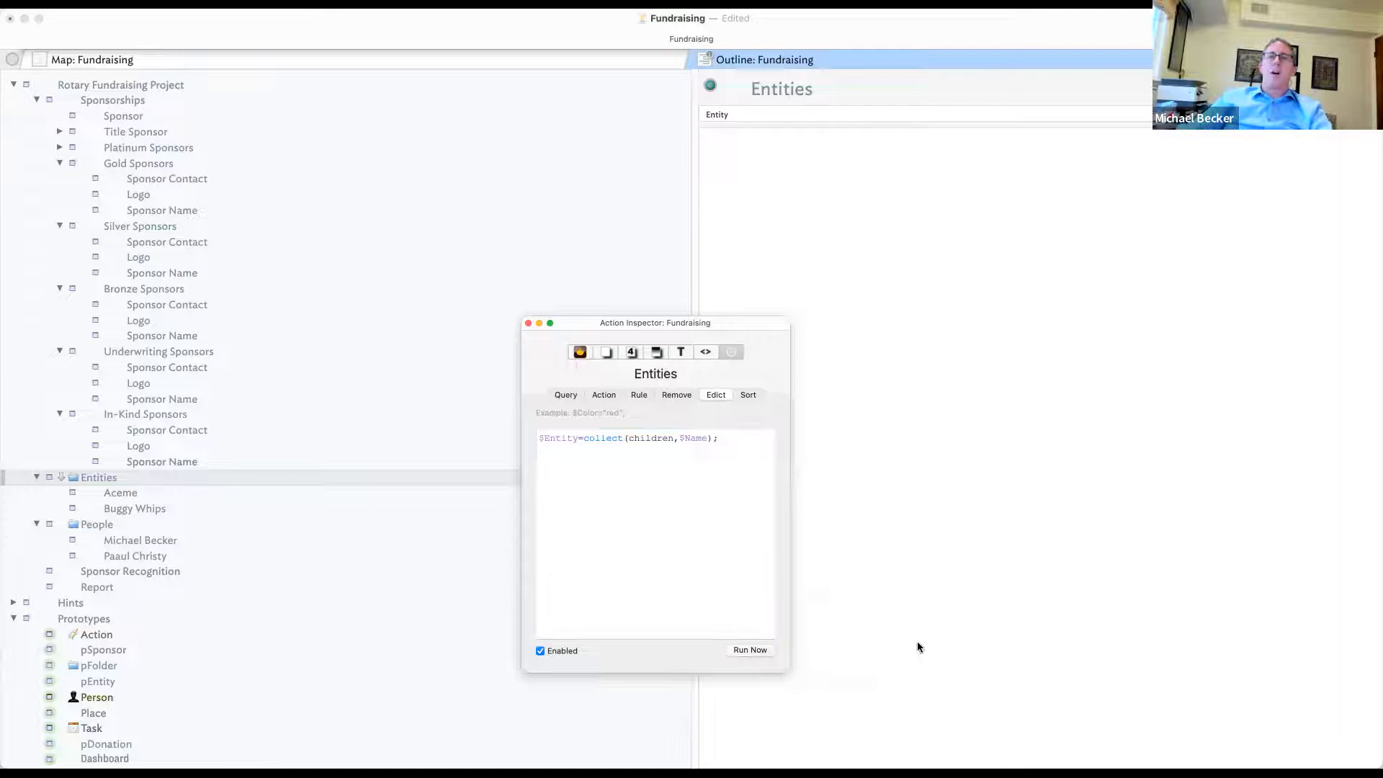
{"action": "left_click", "coordinate": [956, 604]}
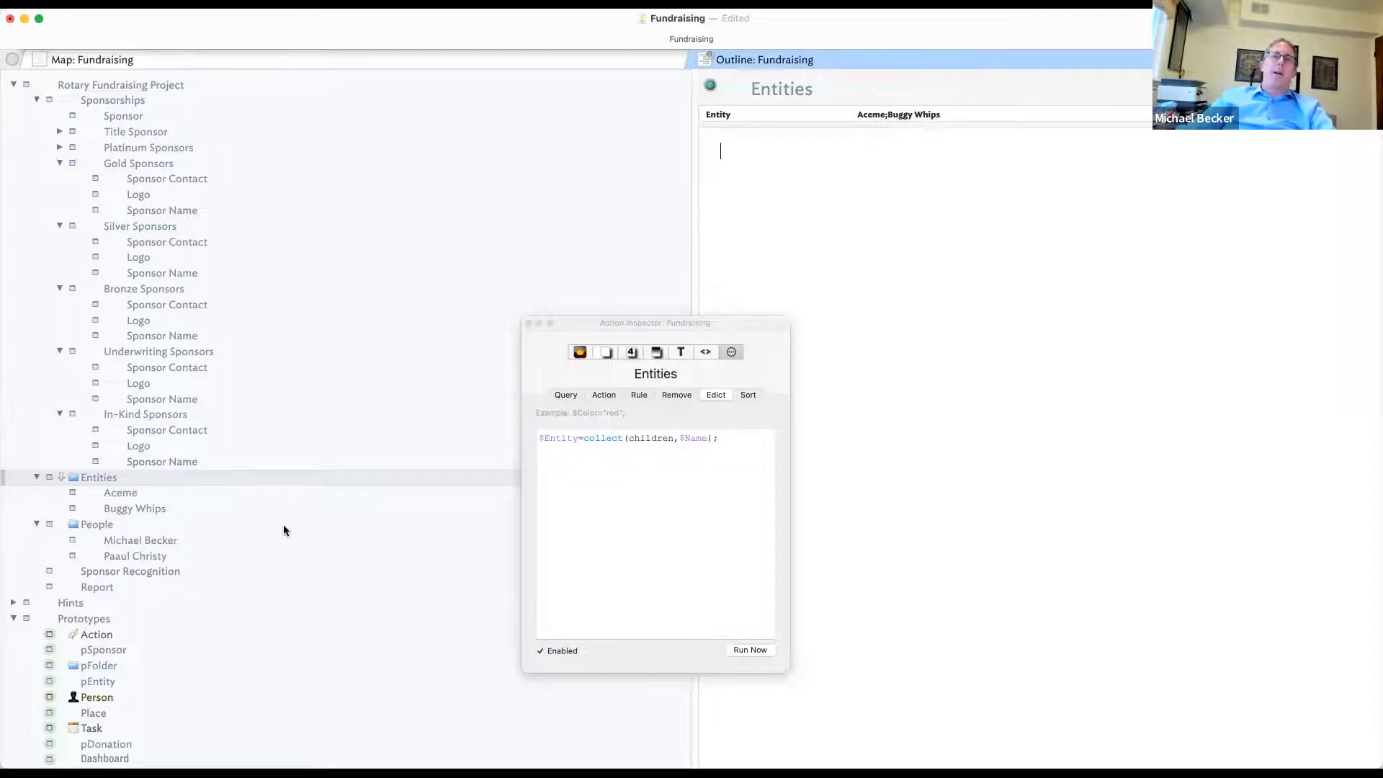
- Check People's collected Contact names, then reset the Sponsor note's displayed attribute list
{"action": "left_click", "coordinate": [205, 524]}
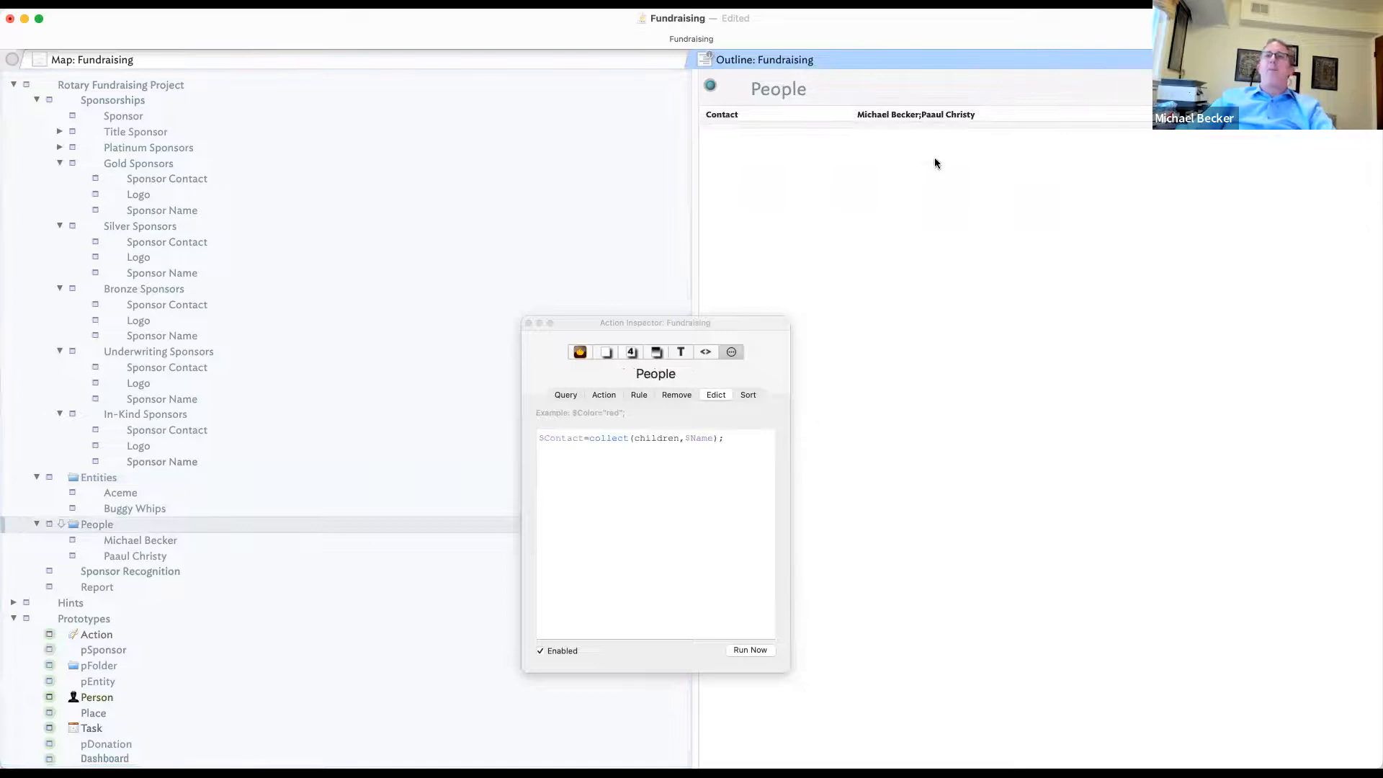
{"action": "left_click", "coordinate": [153, 115]}
{"action": "left_click", "coordinate": [1293, 133]}
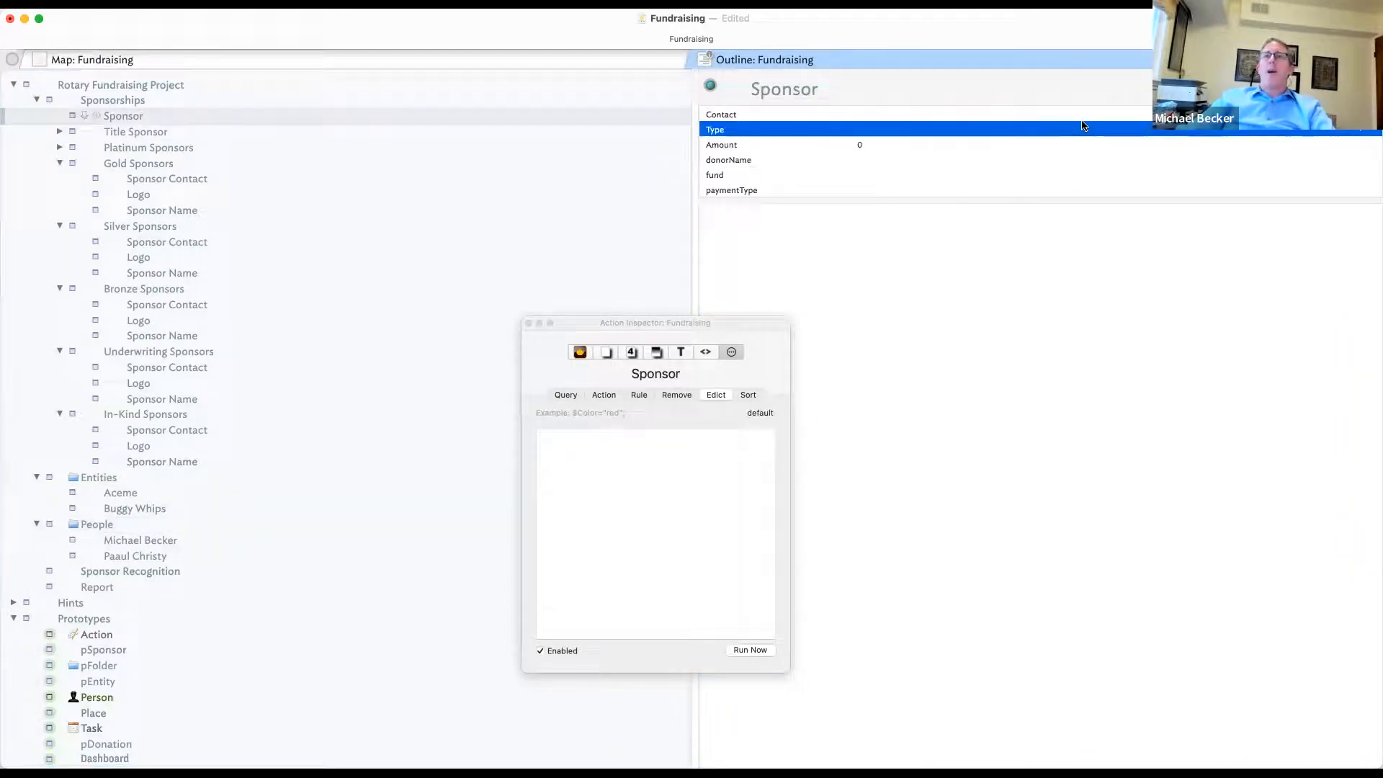
{"action": "left_click", "coordinate": [1361, 86]}
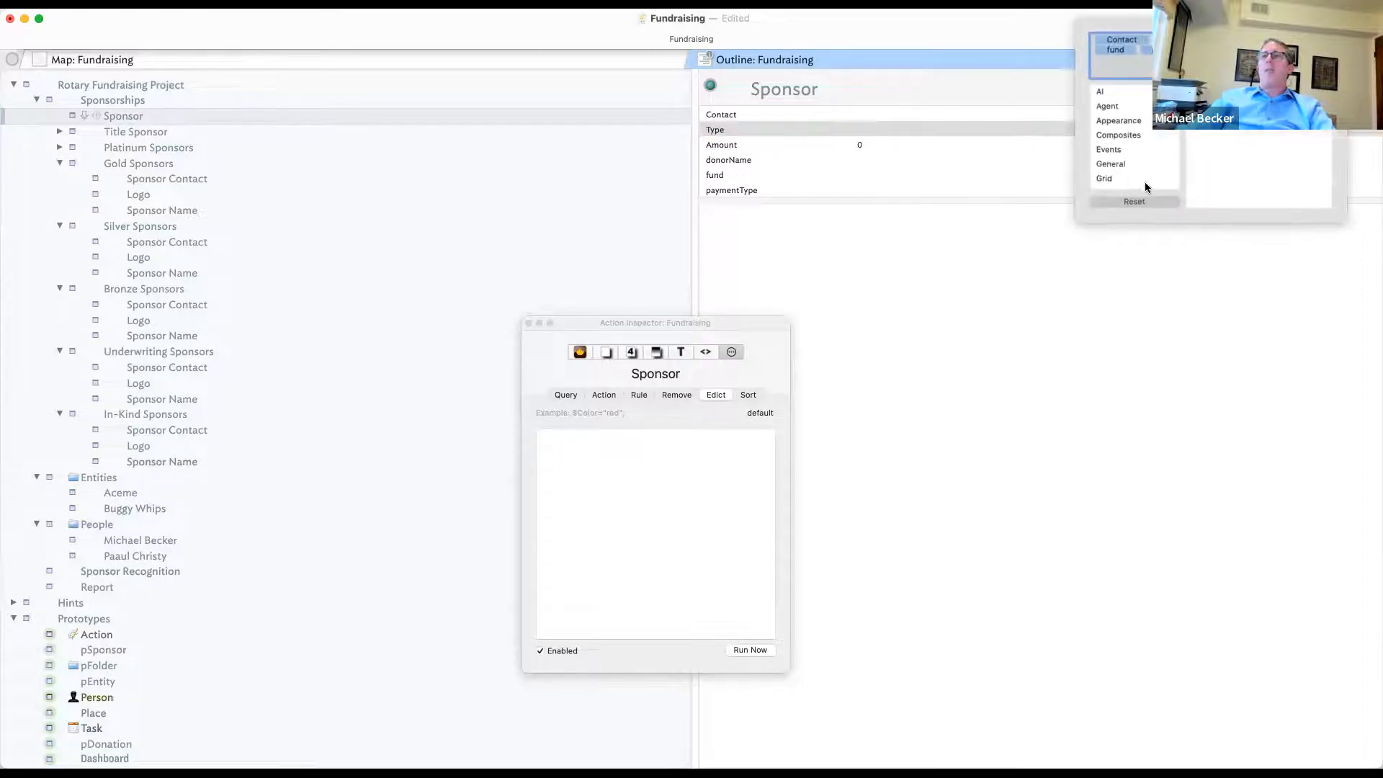
{"action": "left_click", "coordinate": [1136, 204]}
{"action": "left_click", "coordinate": [986, 270]}
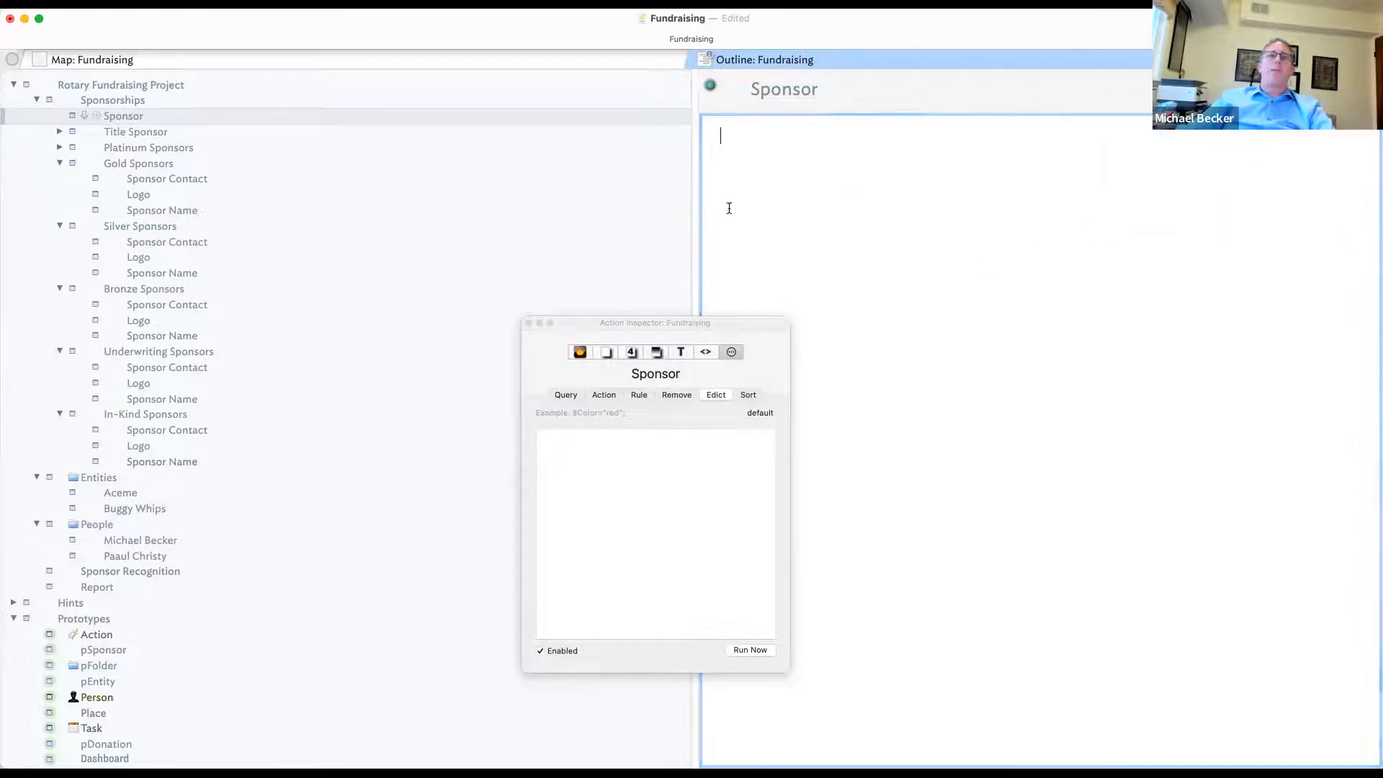
{"action": "left_click", "coordinate": [72, 117]}
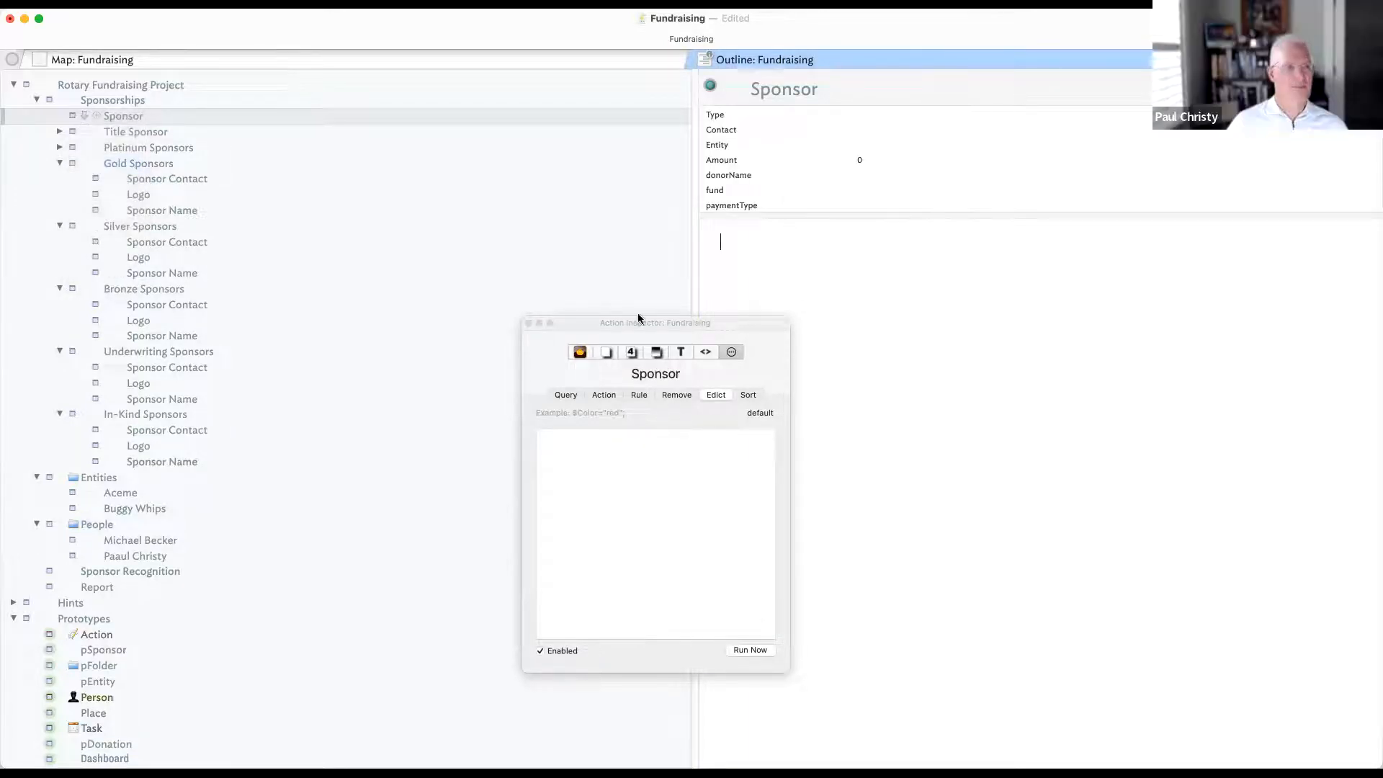
- Add a note named 'Sponsorship Tiers' after Entities and give it the pFolder prototype
{"action": "left_click", "coordinate": [162, 478]}
{"action": "key", "text": "Return"}
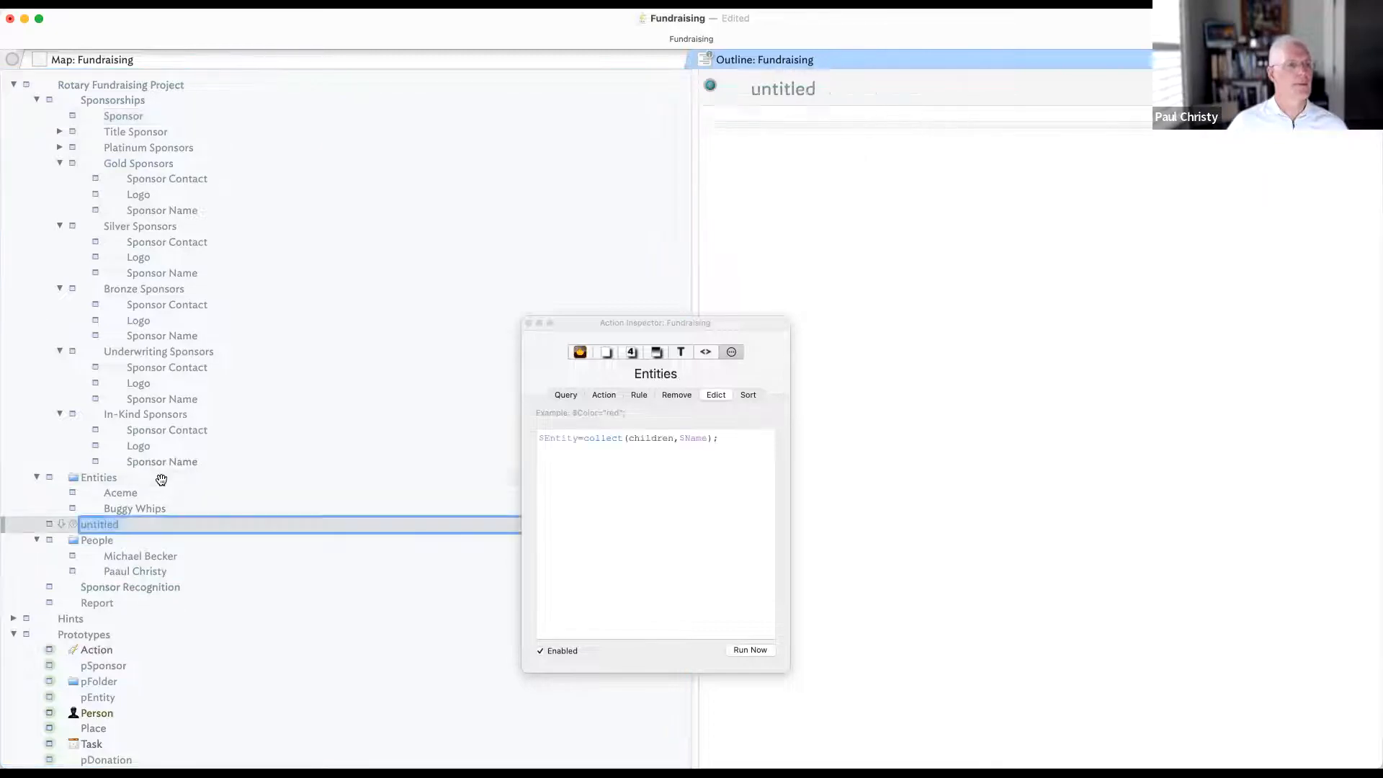
{"action": "type", "text": "Sponsor"}
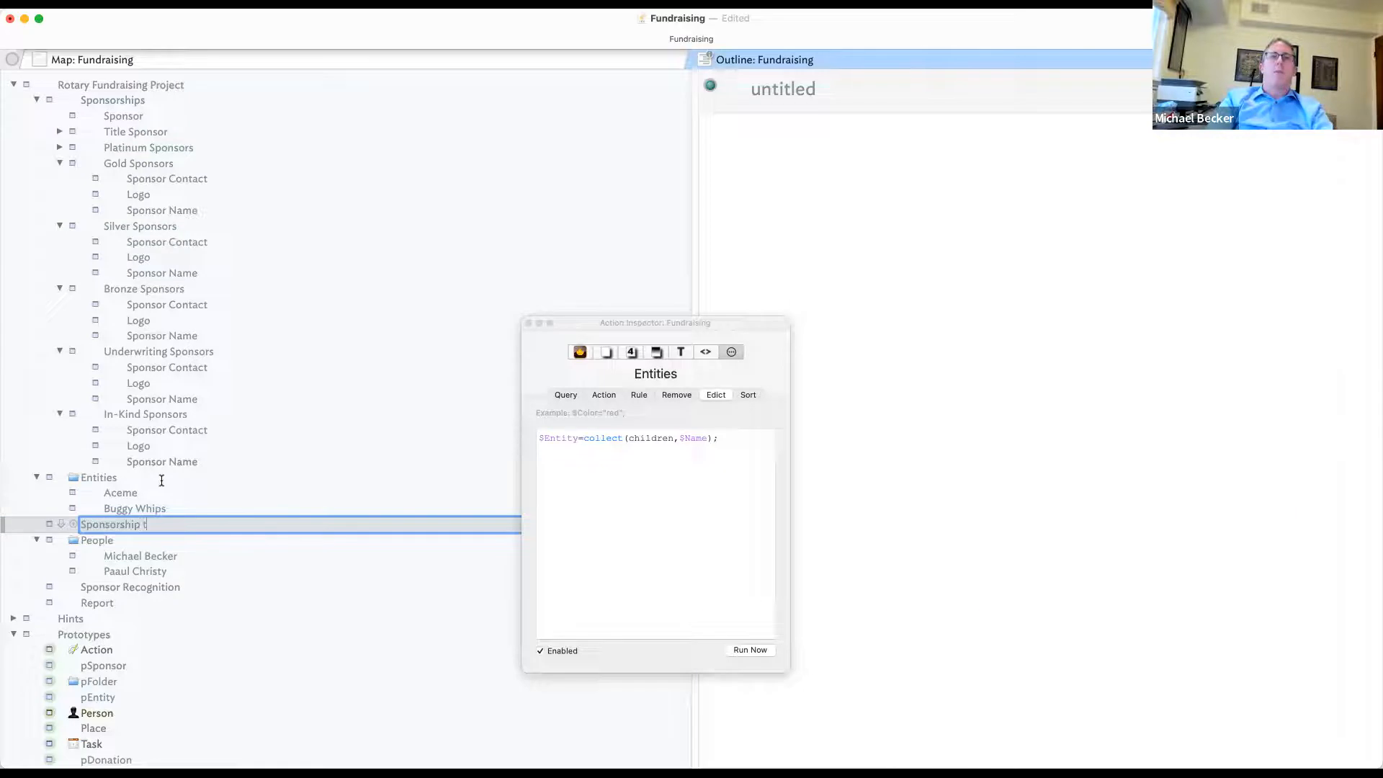
{"action": "type", "text": "ship Tiers"}
{"action": "key", "text": "Return"}
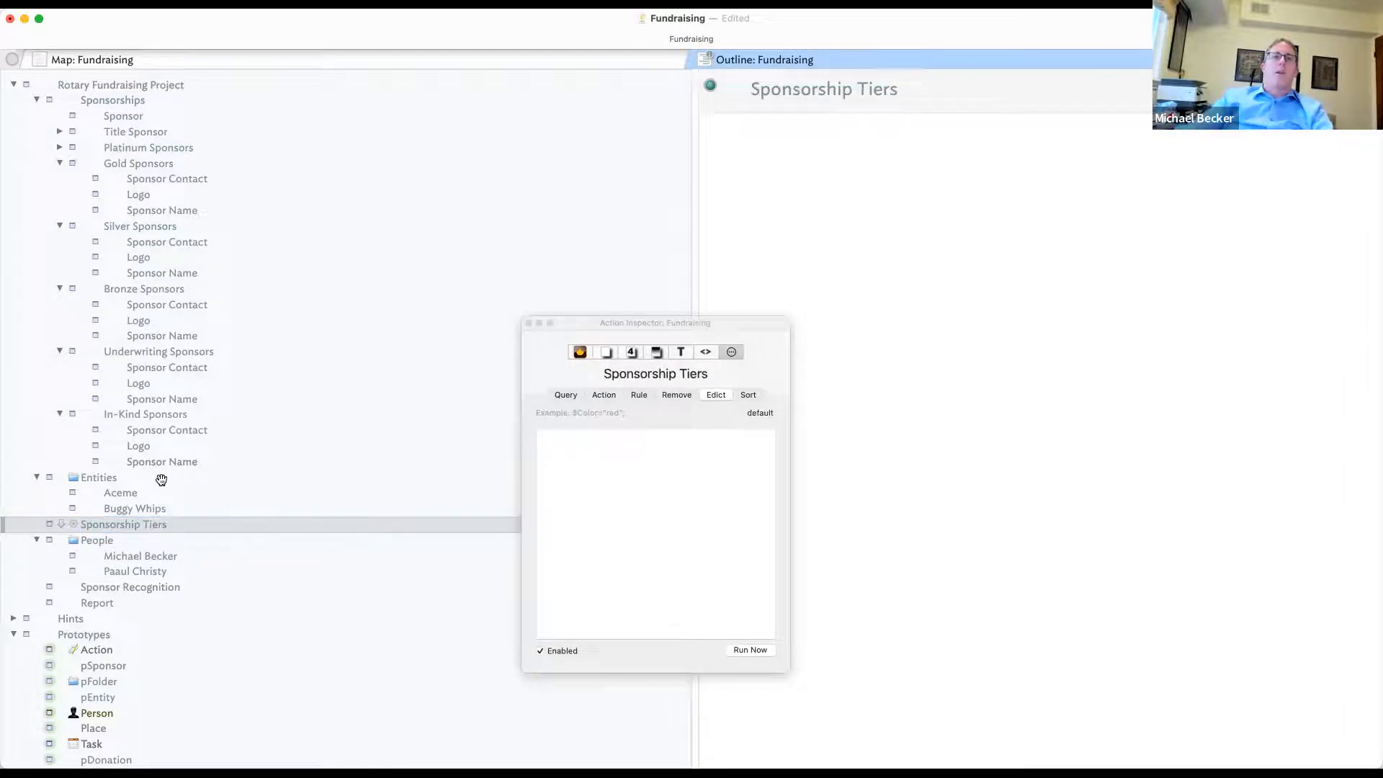
{"action": "left_click", "coordinate": [52, 525]}
{"action": "left_click", "coordinate": [129, 576]}
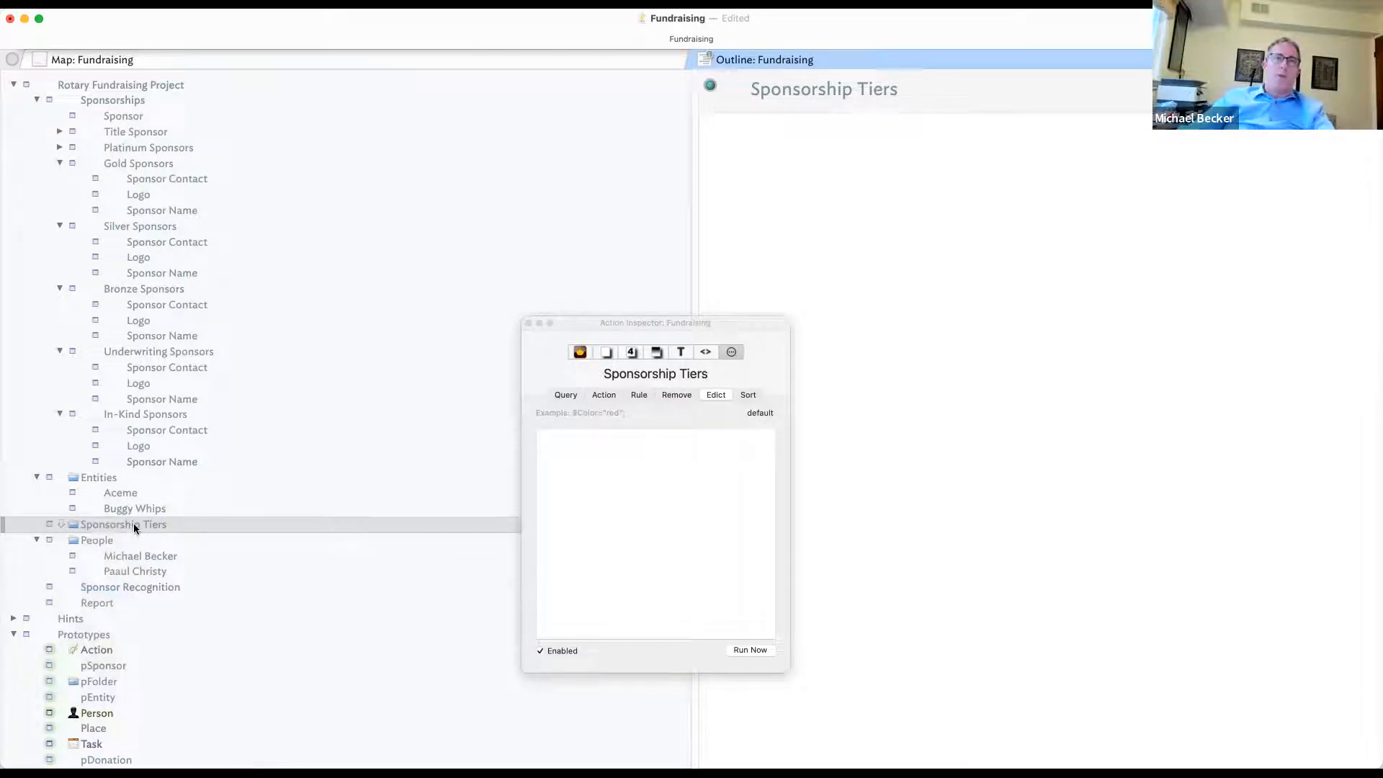
- Rename the new container to 'Sponsorhsip Inventory'
{"action": "key", "text": "Return"}
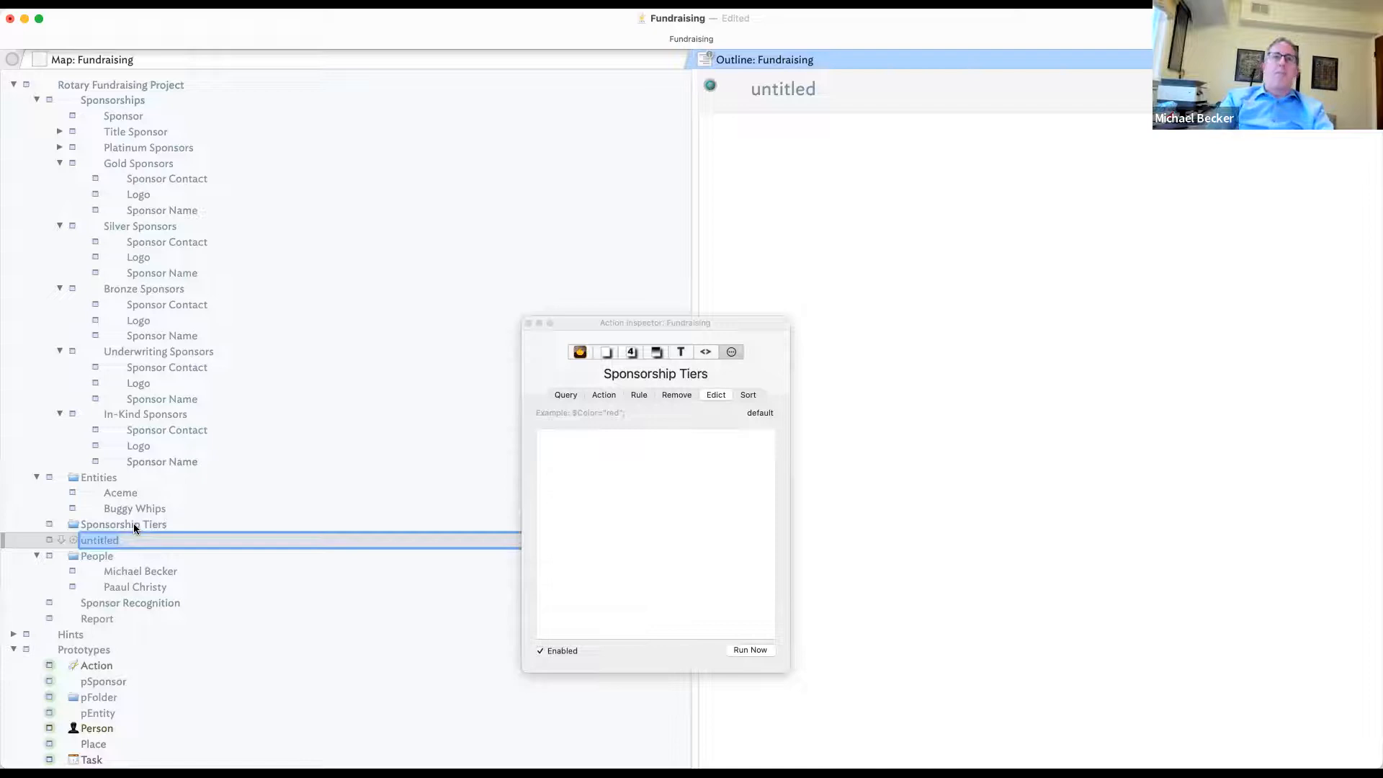
{"action": "key", "text": "Escape"}
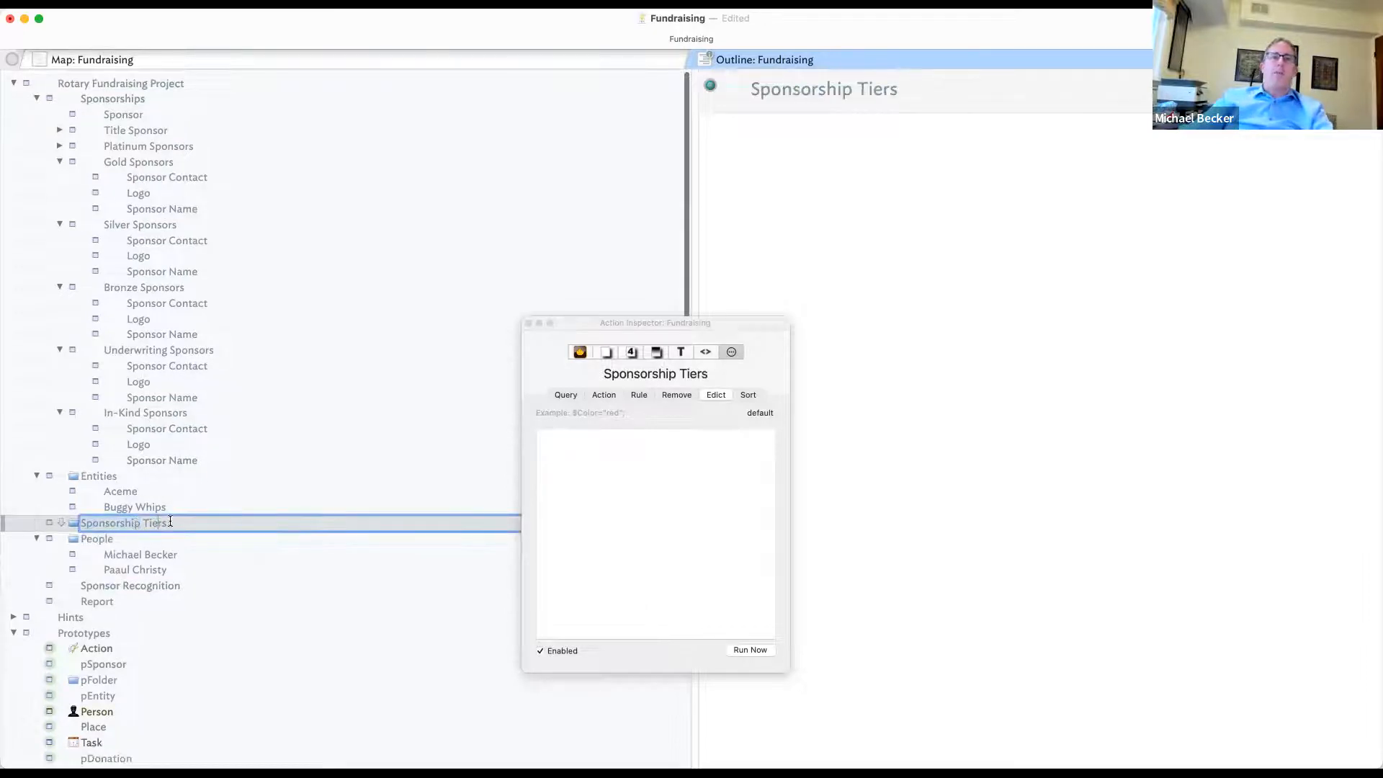
{"action": "key", "text": "BackSpace"}
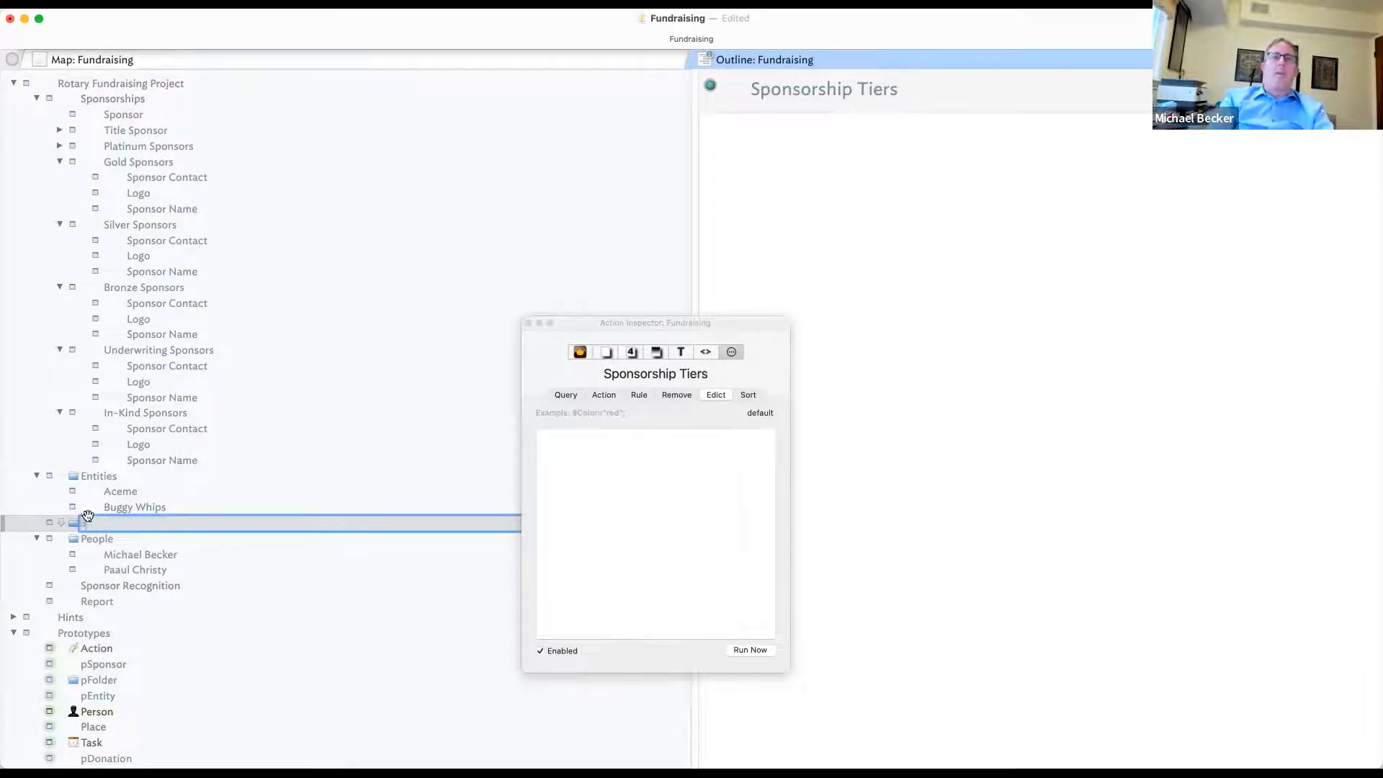
{"action": "type", "text": "Sponsorhsip Invenst"}
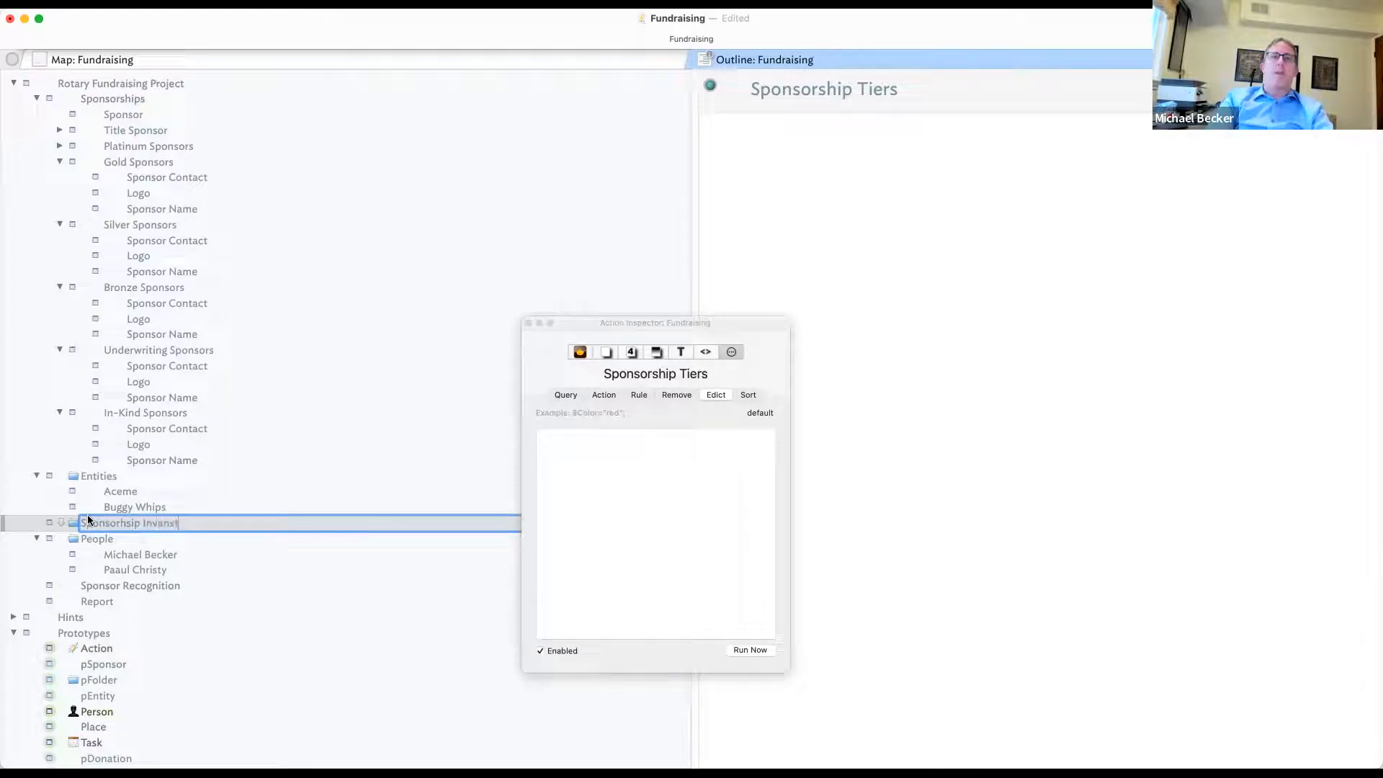
{"action": "key", "text": "BackSpace"}
{"action": "key", "text": "BackSpace"}
{"action": "key", "text": "BackSpace"}
{"action": "type", "text": "Inventory"}
{"action": "key", "text": "Return"}
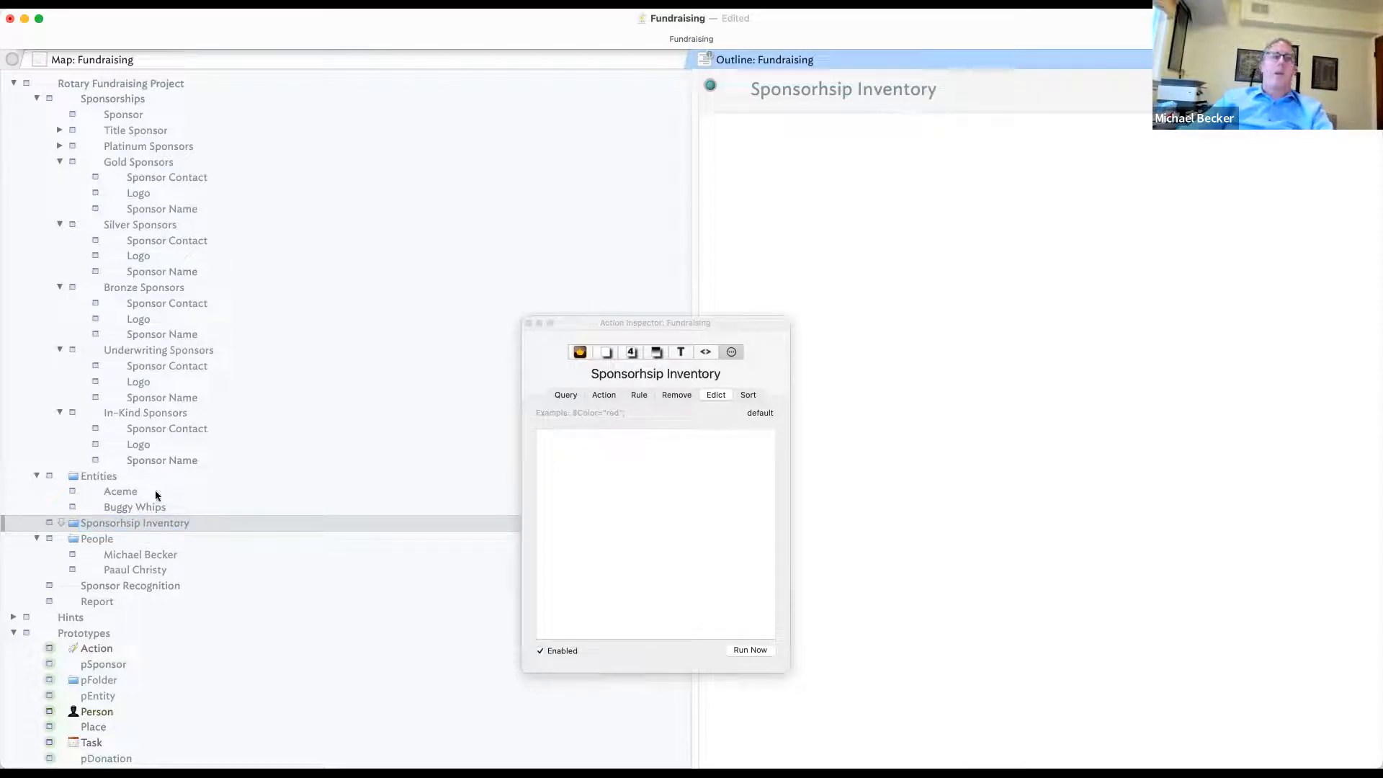
- Create a new list-type attribute named Inventory
{"action": "left_click", "coordinate": [1361, 86]}
{"action": "type", "text": "Inven"}
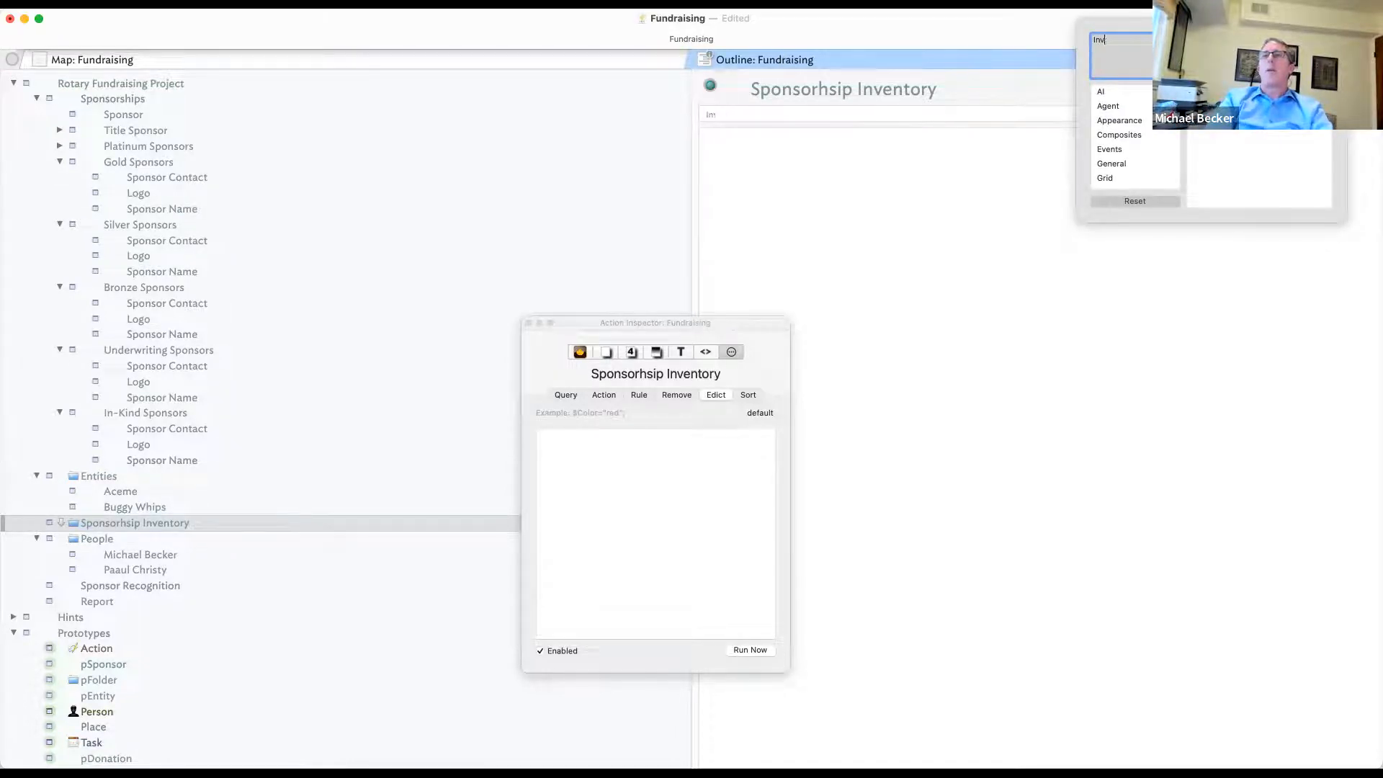
{"action": "key", "text": "BackSpace"}
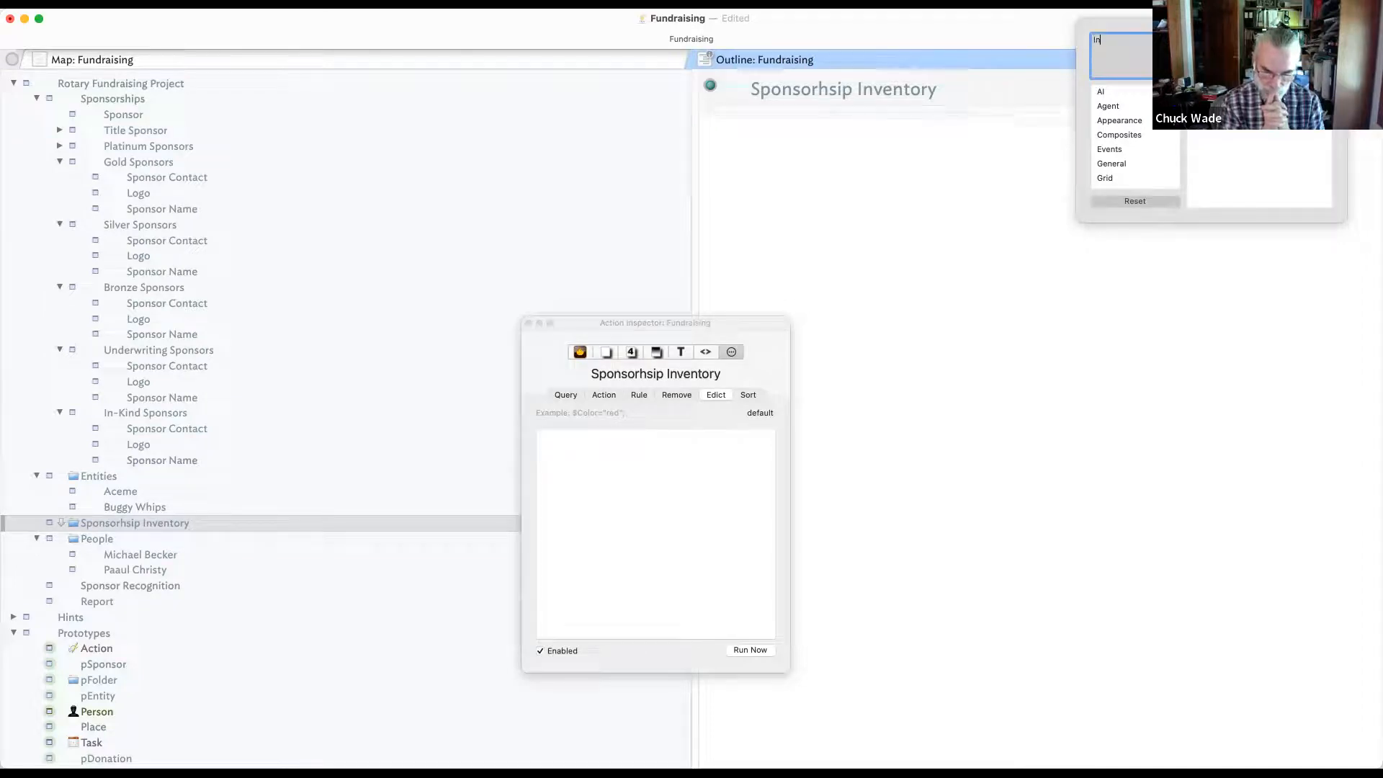
{"action": "type", "text": "ventory"}
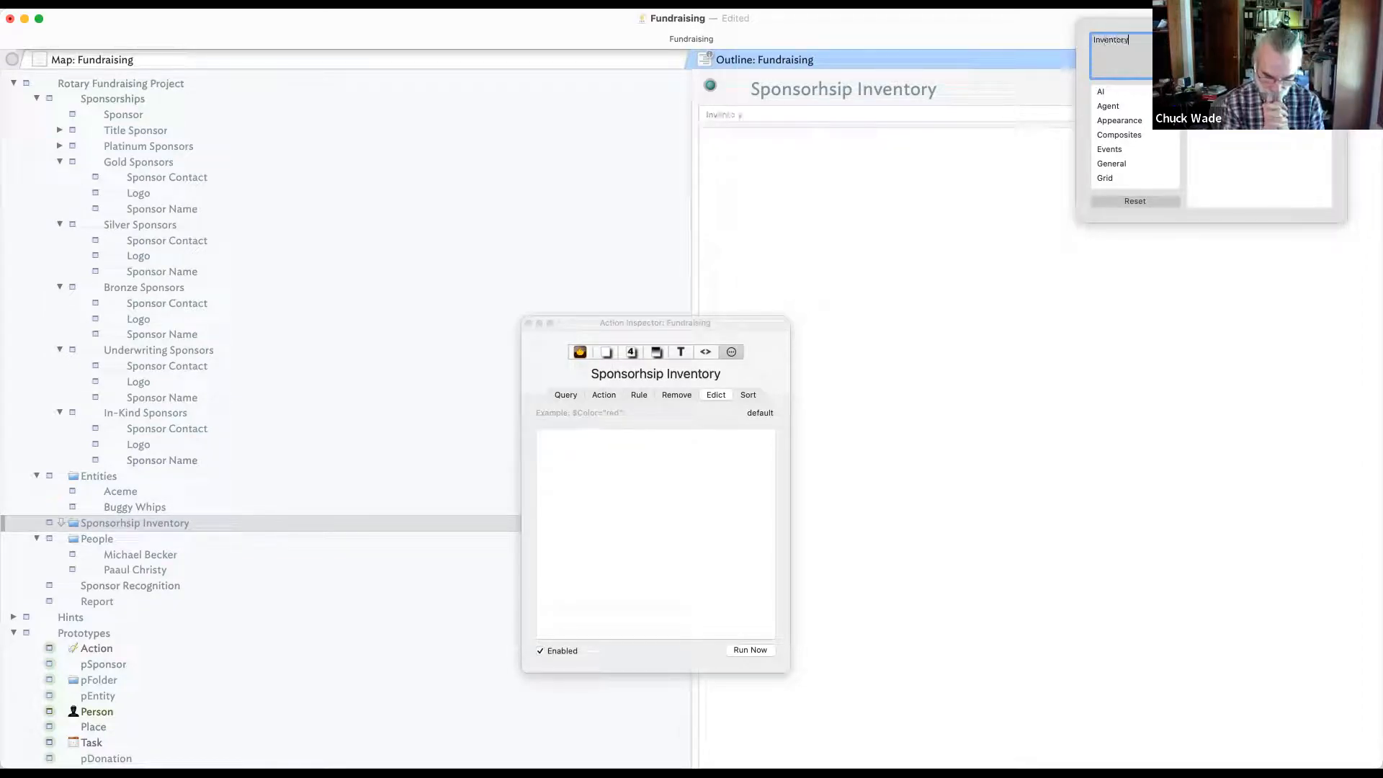
{"action": "left_click", "coordinate": [956, 315]}
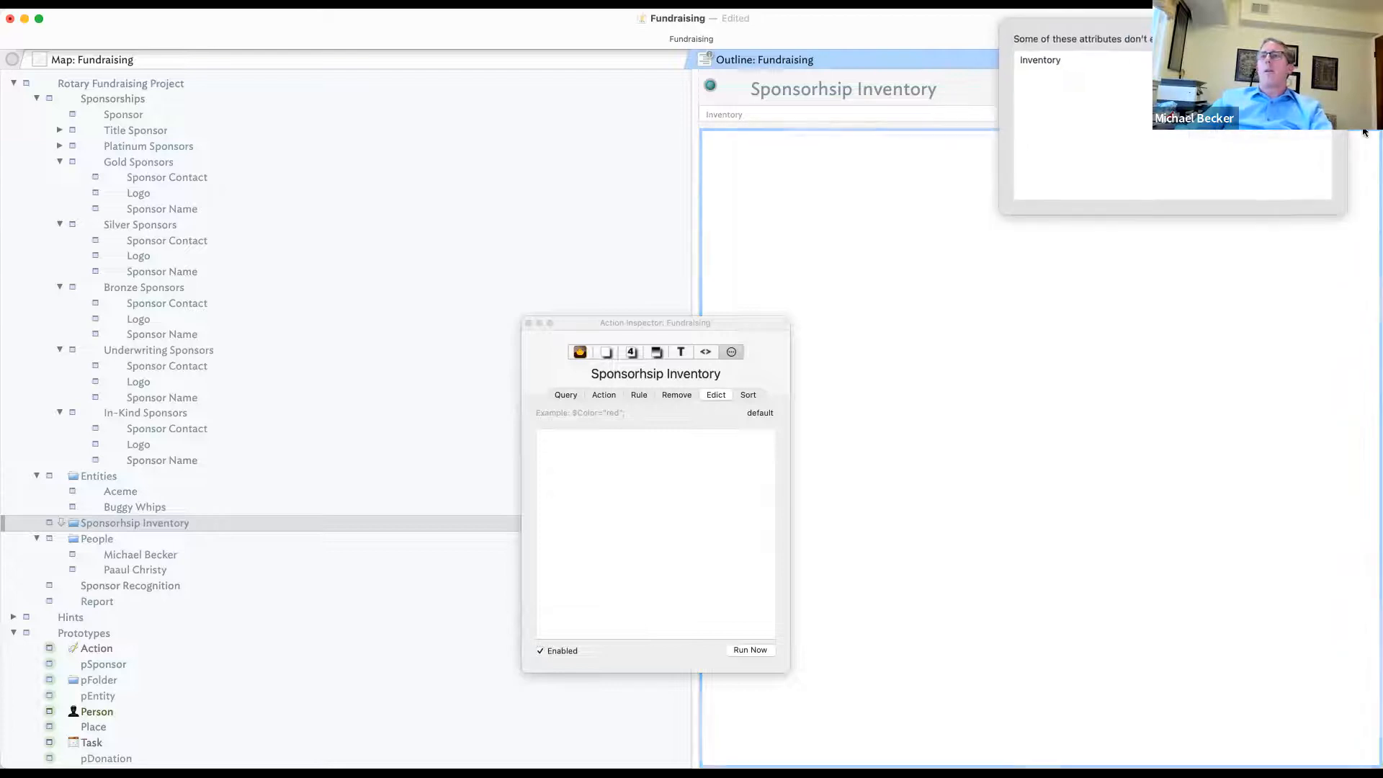
{"action": "left_click", "coordinate": [1281, 60]}
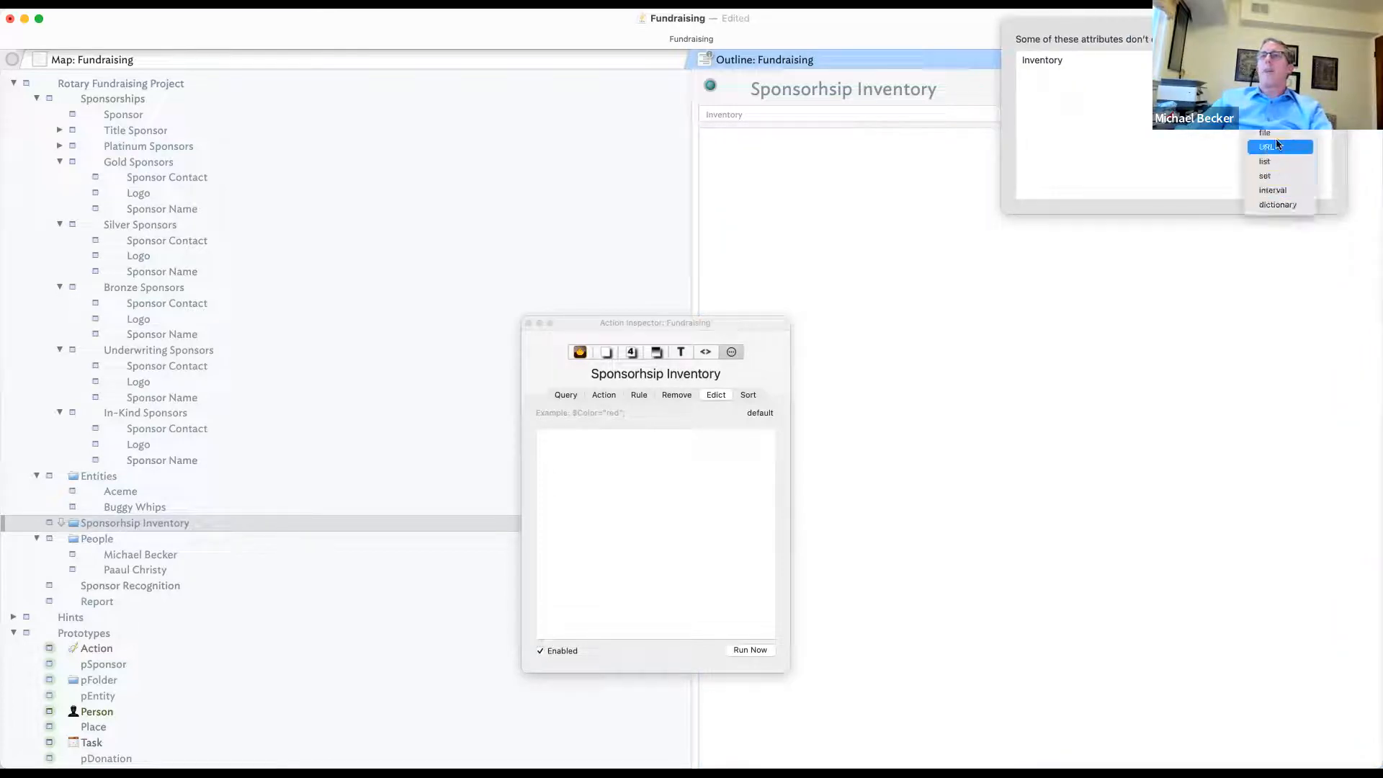
{"action": "left_click", "coordinate": [1284, 171]}
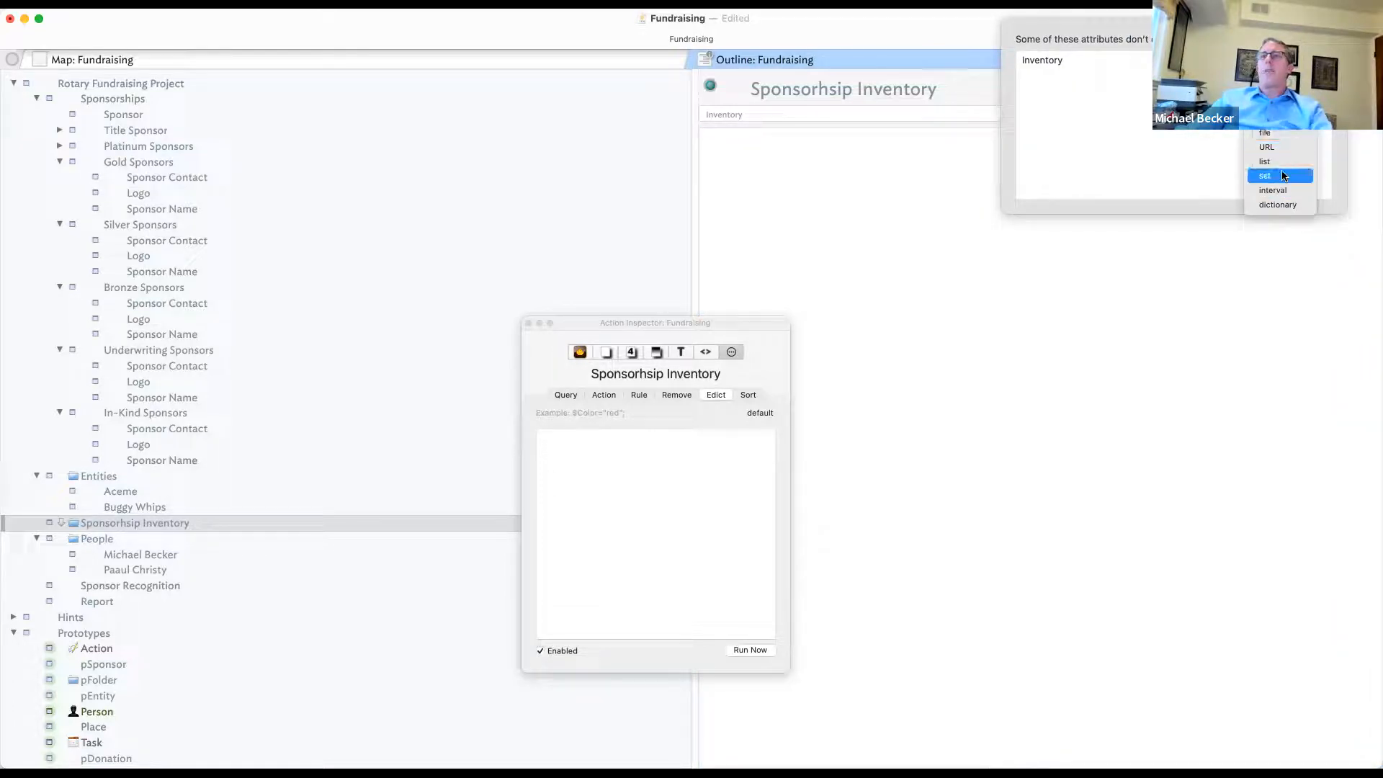
{"action": "left_click", "coordinate": [1129, 280]}
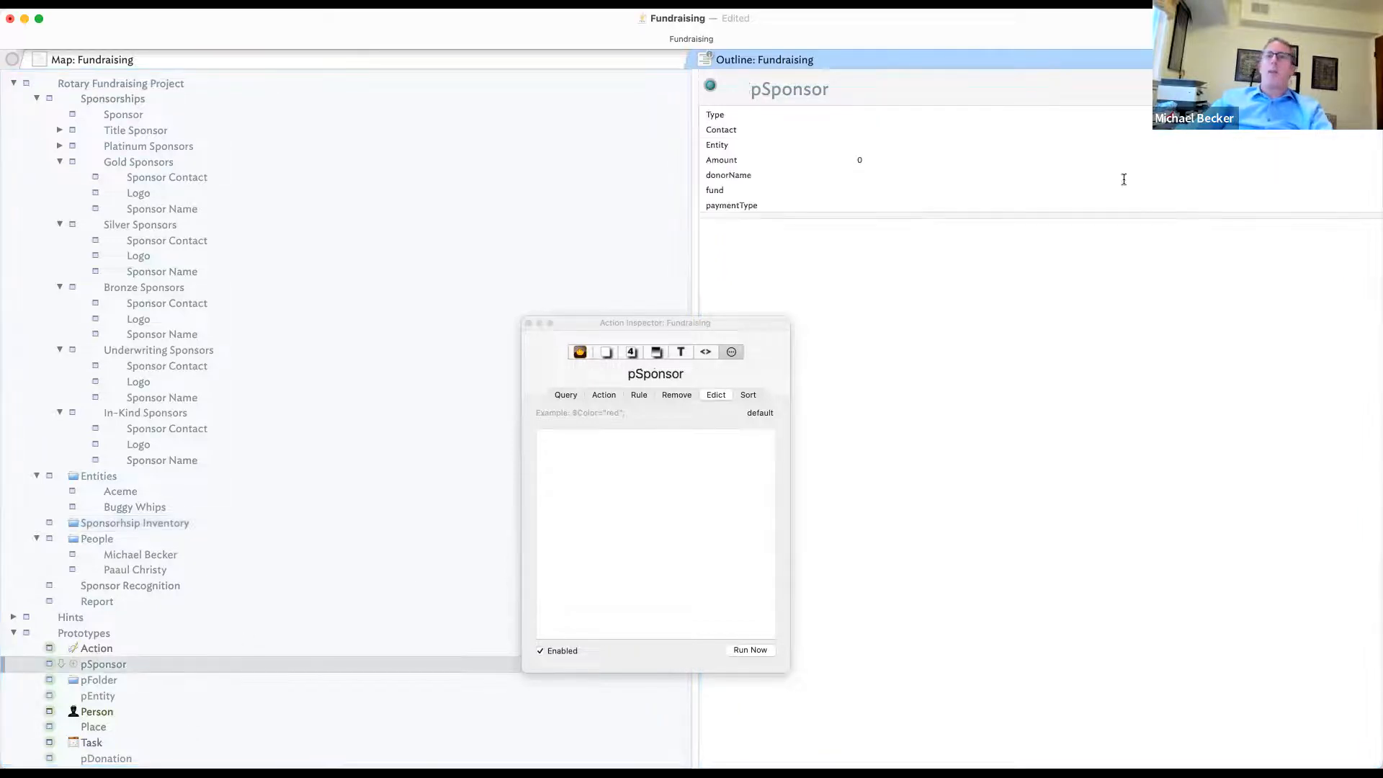
- Add Inventory to pSponsor's key attributes, move it to the top, and remove Type
{"action": "left_click", "coordinate": [1363, 89]}
{"action": "type", "text": "In"}
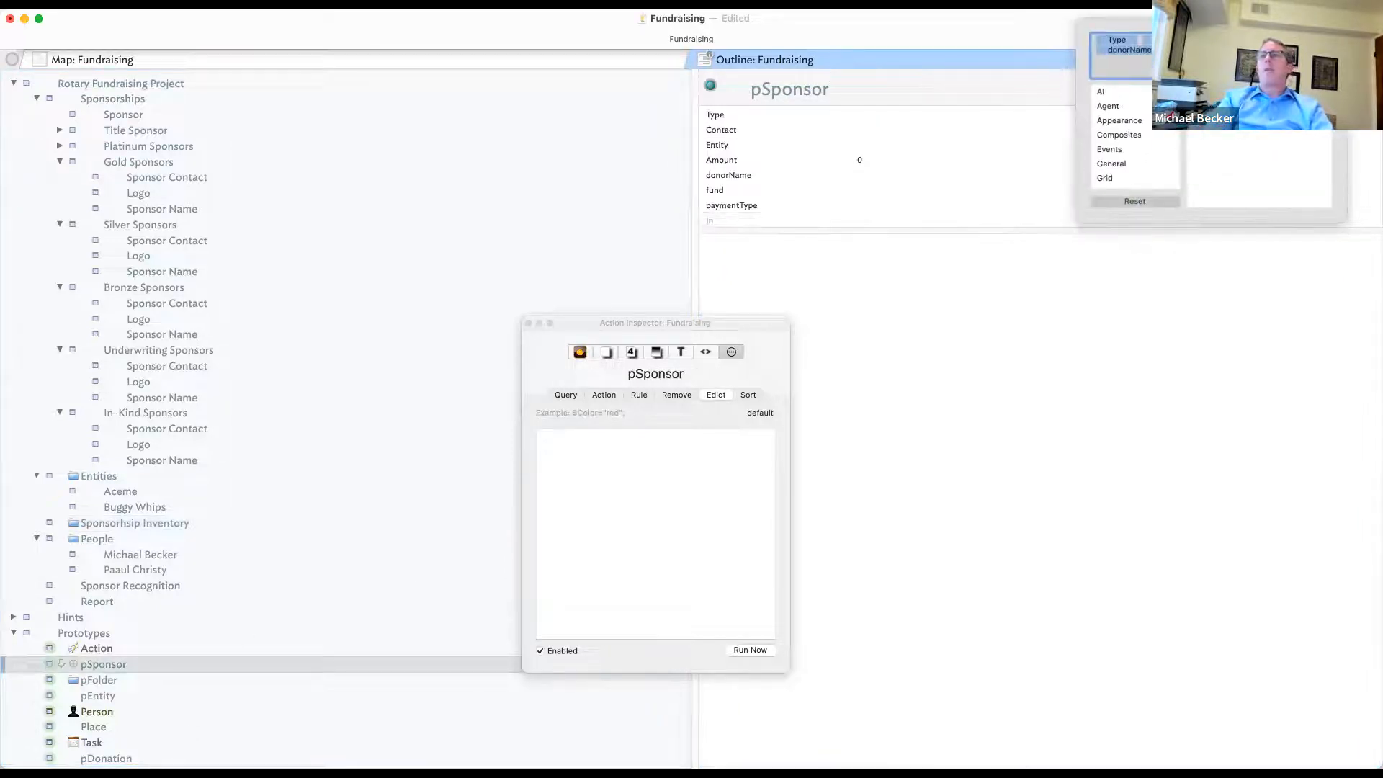
{"action": "type", "text": "ventory"}
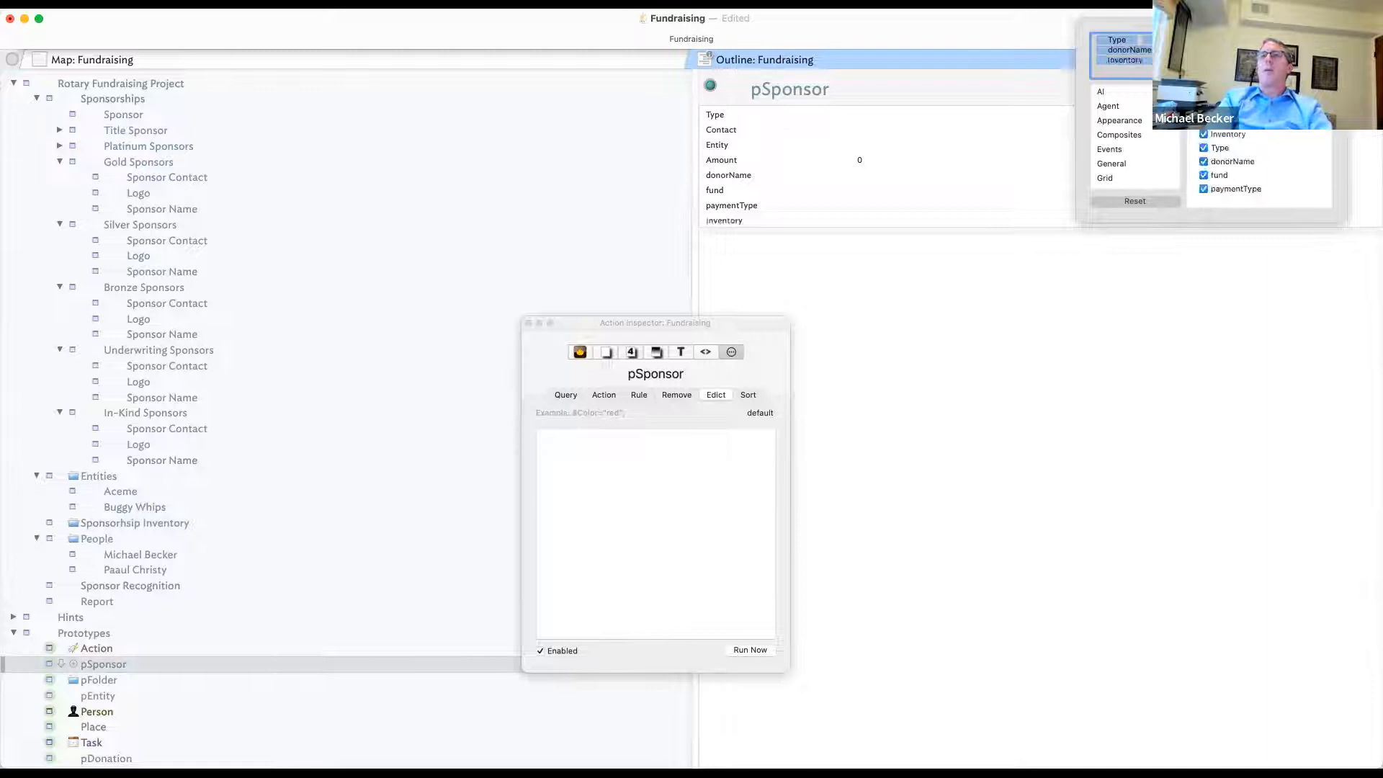
{"action": "left_click", "coordinate": [925, 350]}
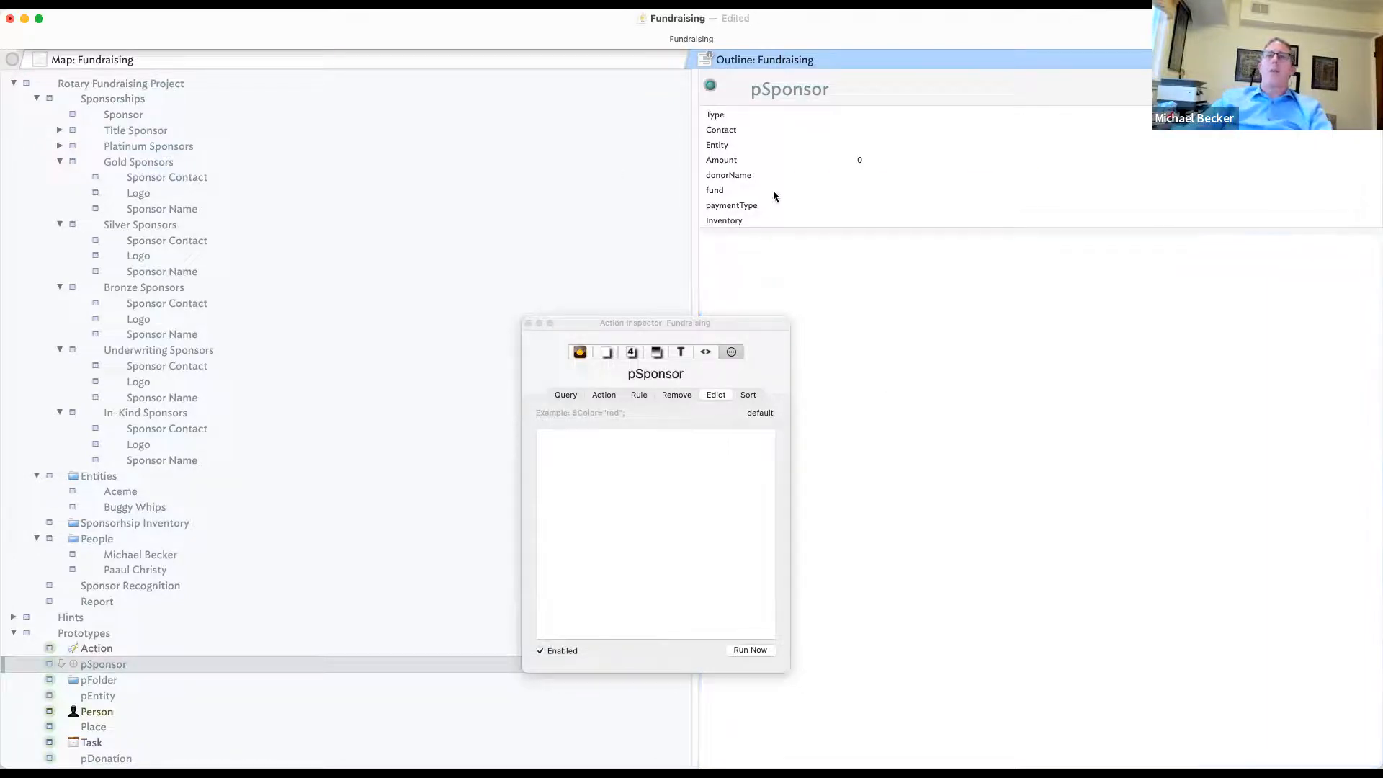
{"action": "left_click", "coordinate": [772, 191]}
{"action": "left_click", "coordinate": [769, 206]}
{"action": "left_click", "coordinate": [771, 217]}
{"action": "left_click_drag", "start_coordinate": [784, 221], "coordinate": [777, 121]}
{"action": "left_click", "coordinate": [755, 129]}
{"action": "key", "text": "Delete"}
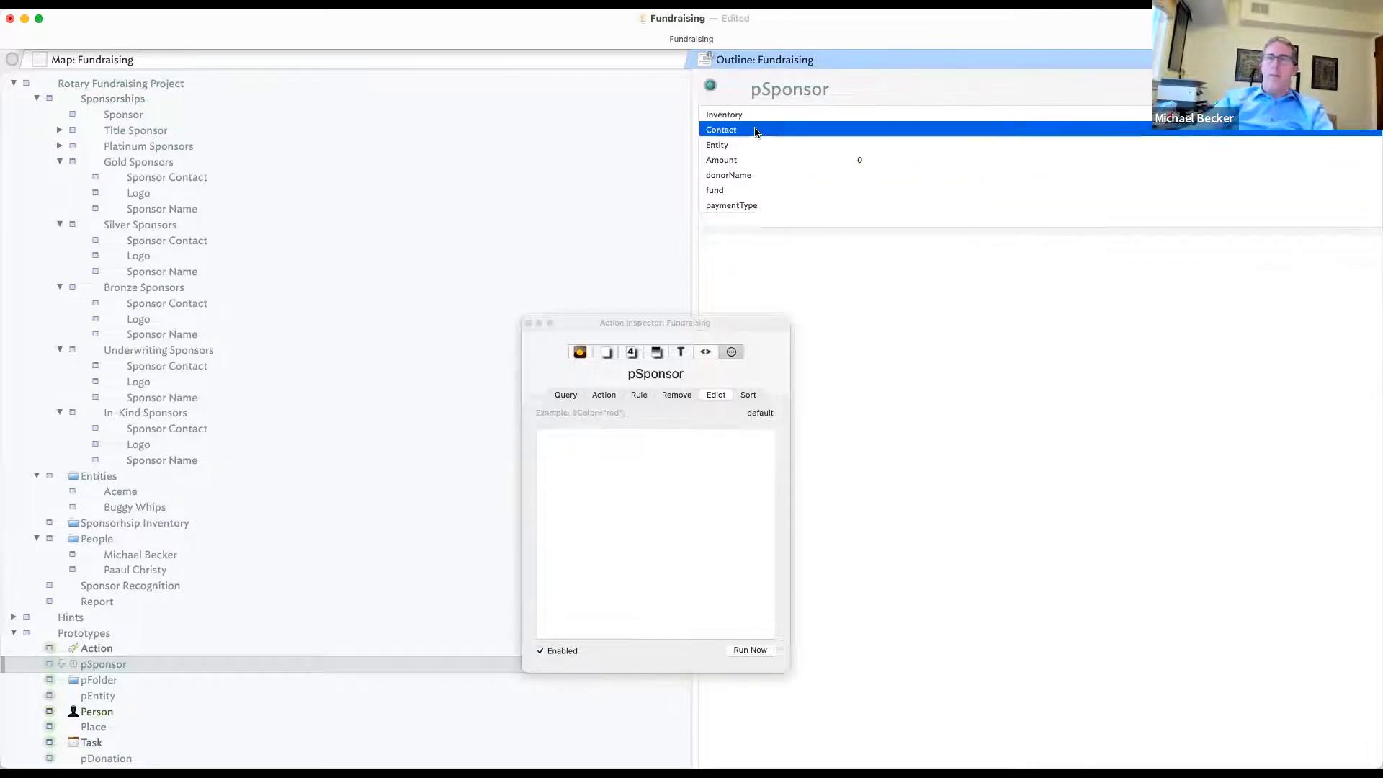
- Add a child note inside Sponsorhsip Inventory and name it 'Siliver Sponsor 1'
{"action": "left_click", "coordinate": [885, 299]}
{"action": "scroll", "coordinate": [141, 534], "scroll_direction": "down", "scroll_amount": 1}
{"action": "left_click", "coordinate": [186, 507]}
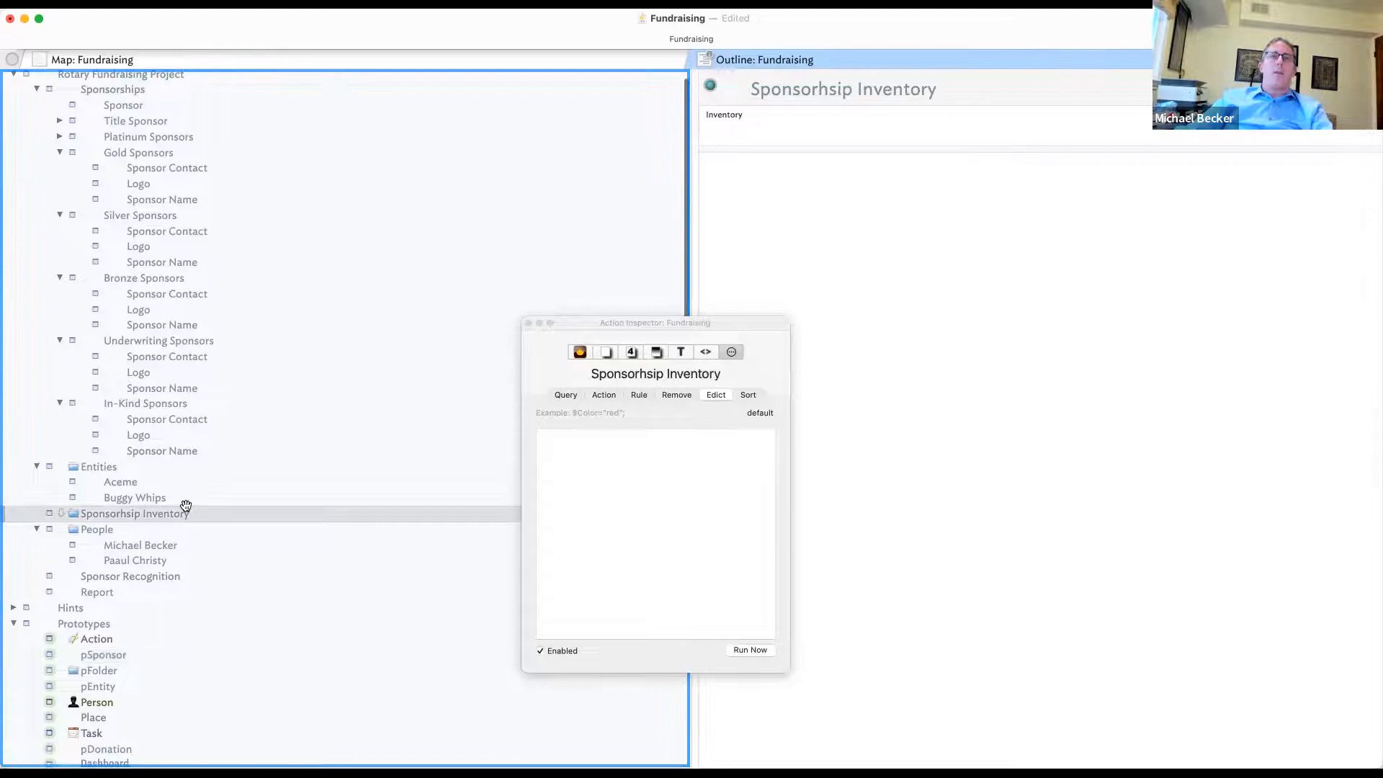
{"action": "key", "text": "alt+Return"}
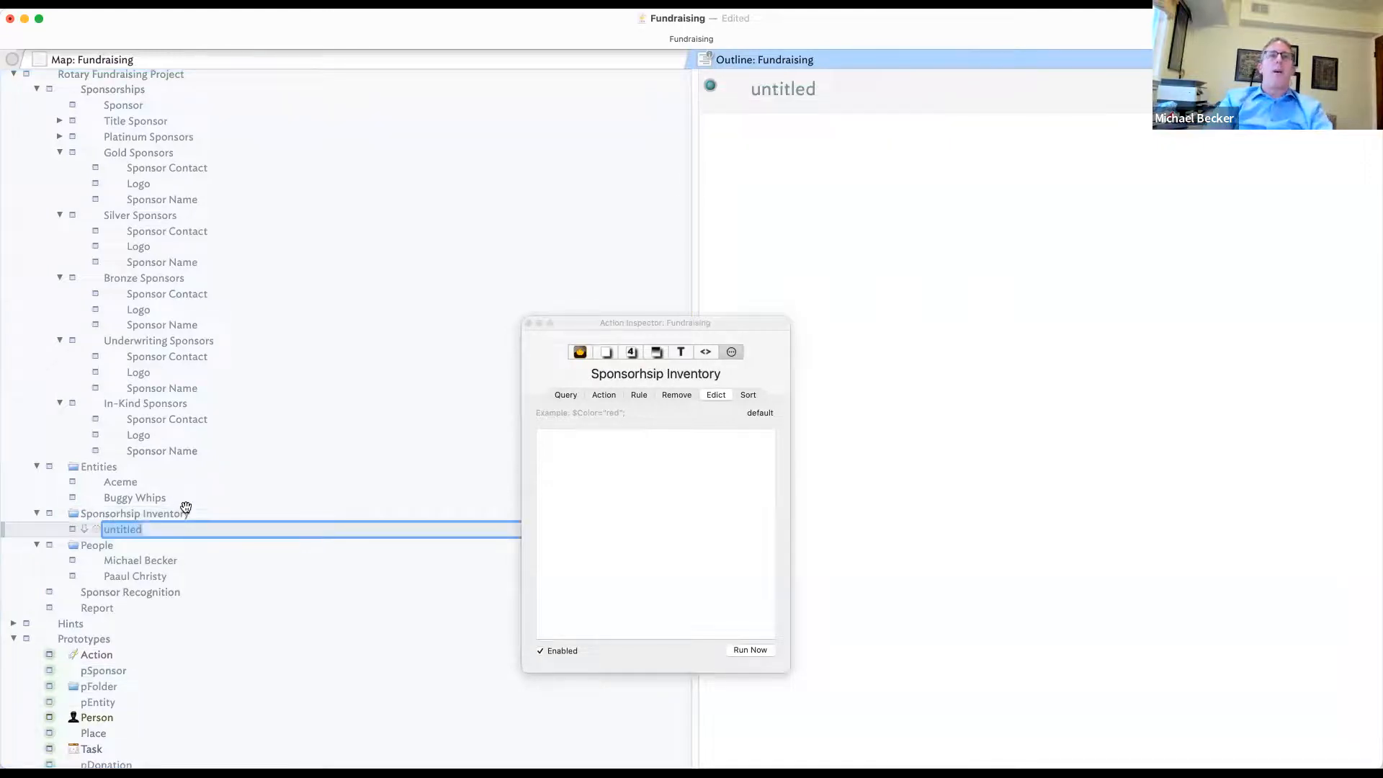
{"action": "type", "text": "Silvier Sponsor1"}
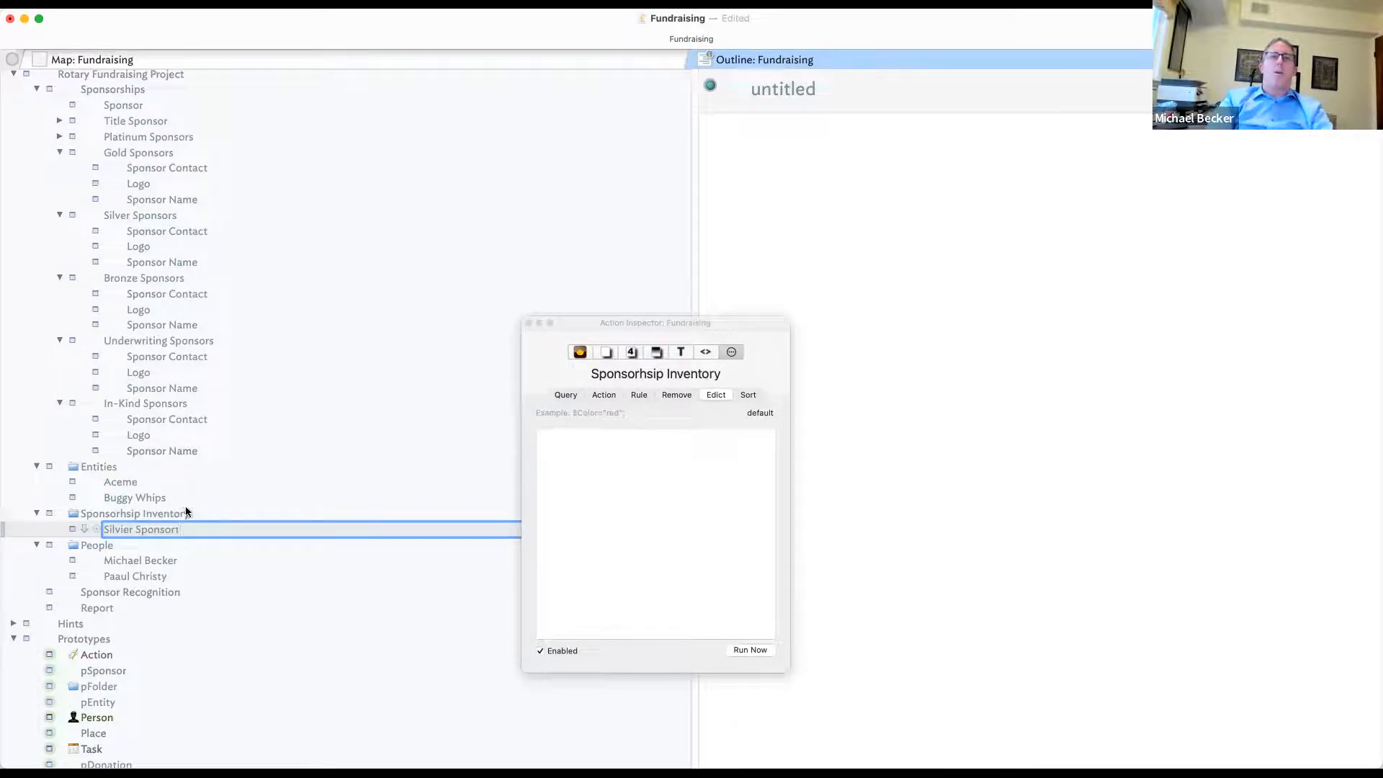
{"action": "key", "text": "Return"}
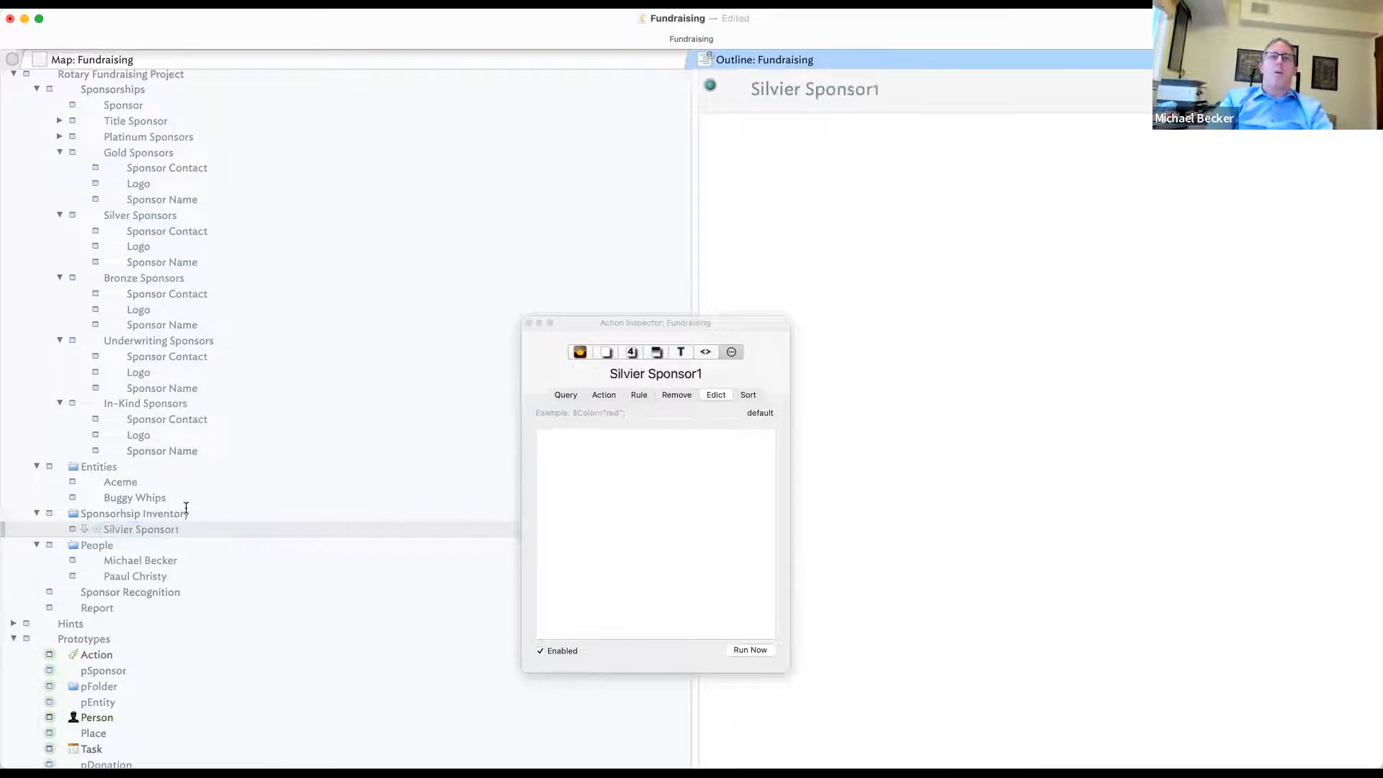
{"action": "double_click", "coordinate": [126, 529]}
{"action": "type", "text": "S"}
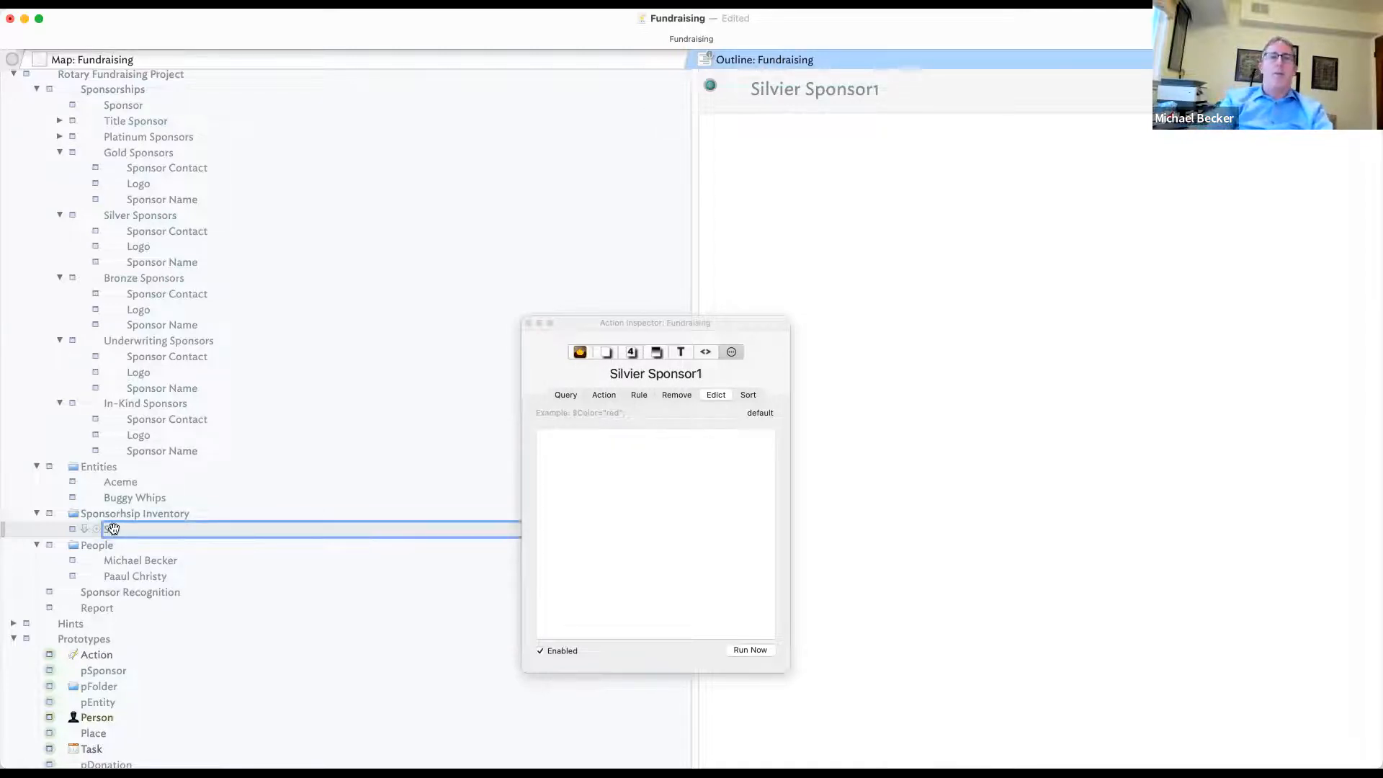
{"action": "type", "text": "ilver"}
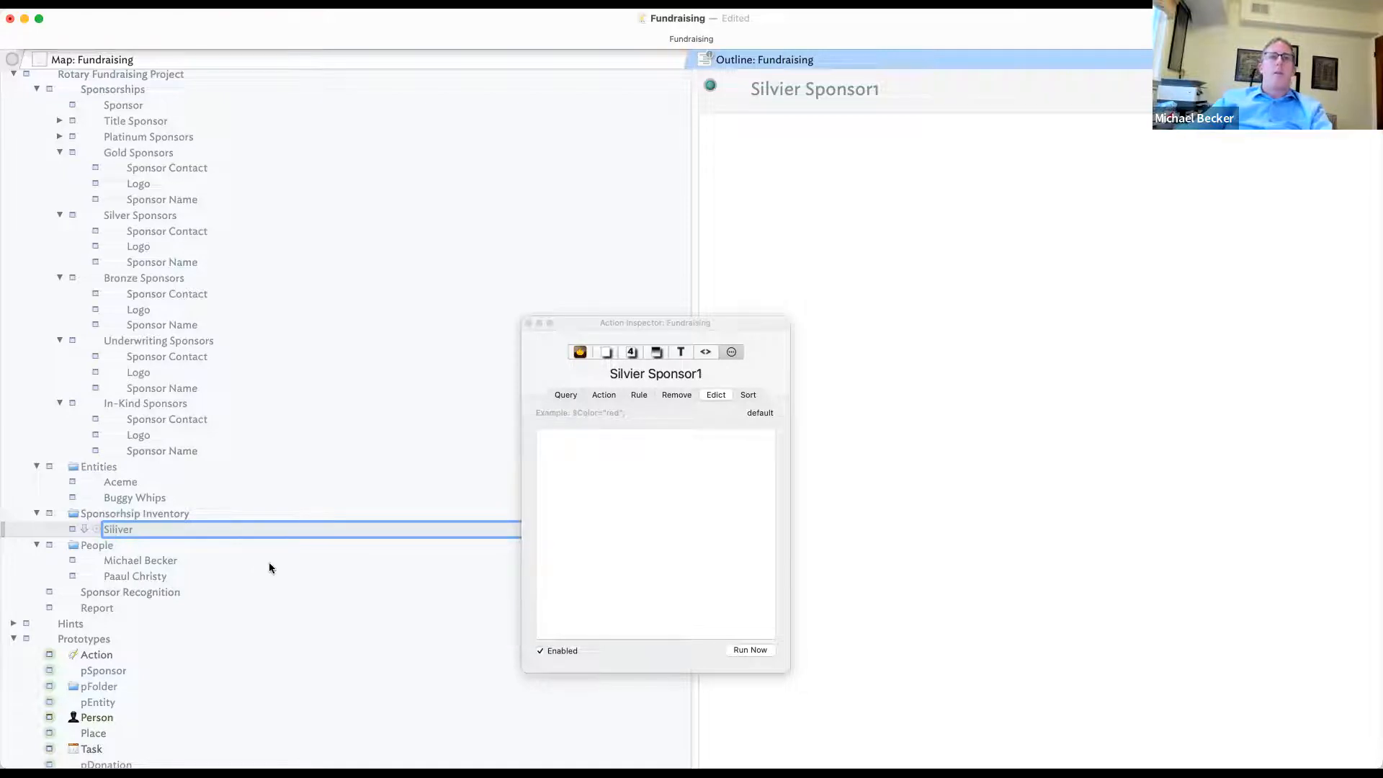
{"action": "type", "text": " Sponsor"}
{"action": "key", "text": "BackSpace"}
{"action": "key", "text": "BackSpace"}
{"action": "key", "text": "BackSpace"}
{"action": "key", "text": "BackSpace"}
{"action": "key", "text": "BackSpace"}
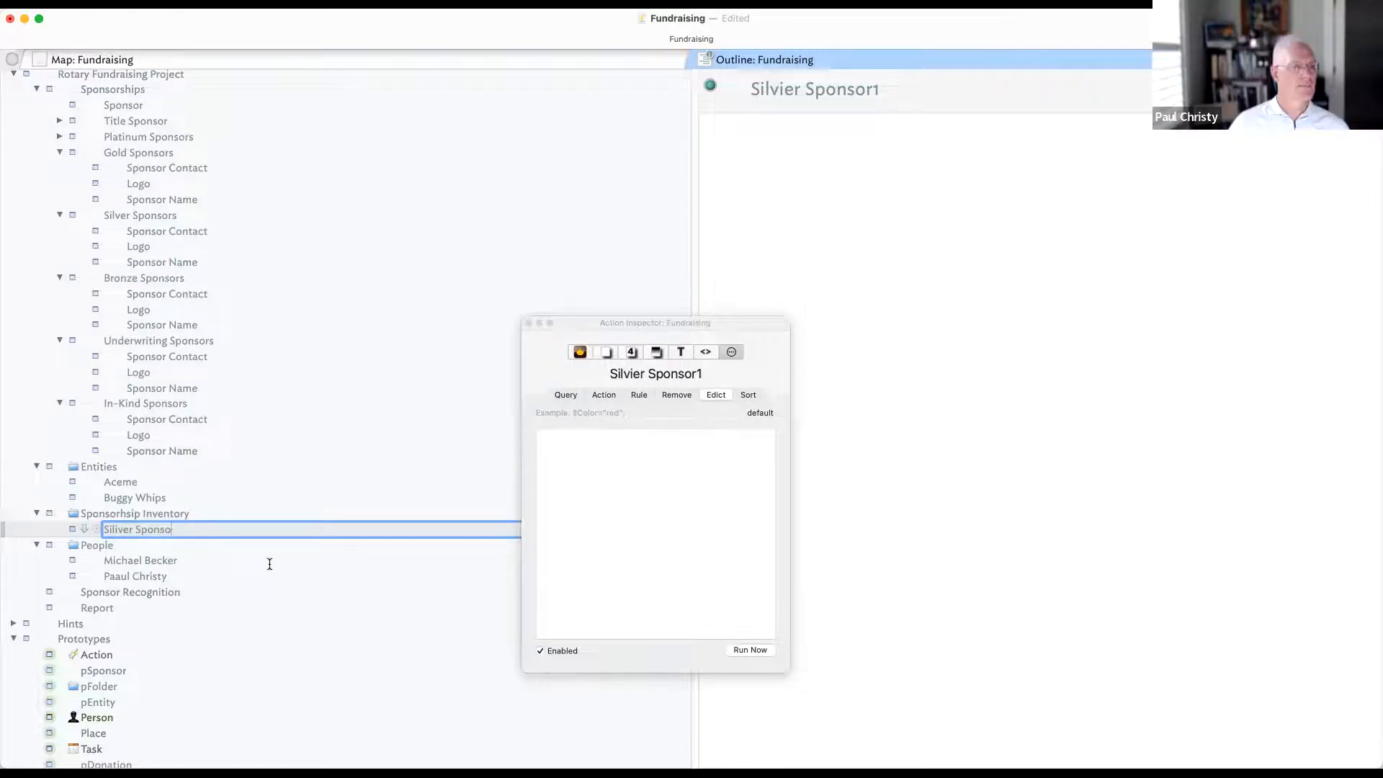
{"action": "type", "text": "onsor"}
{"action": "key", "text": "Return"}
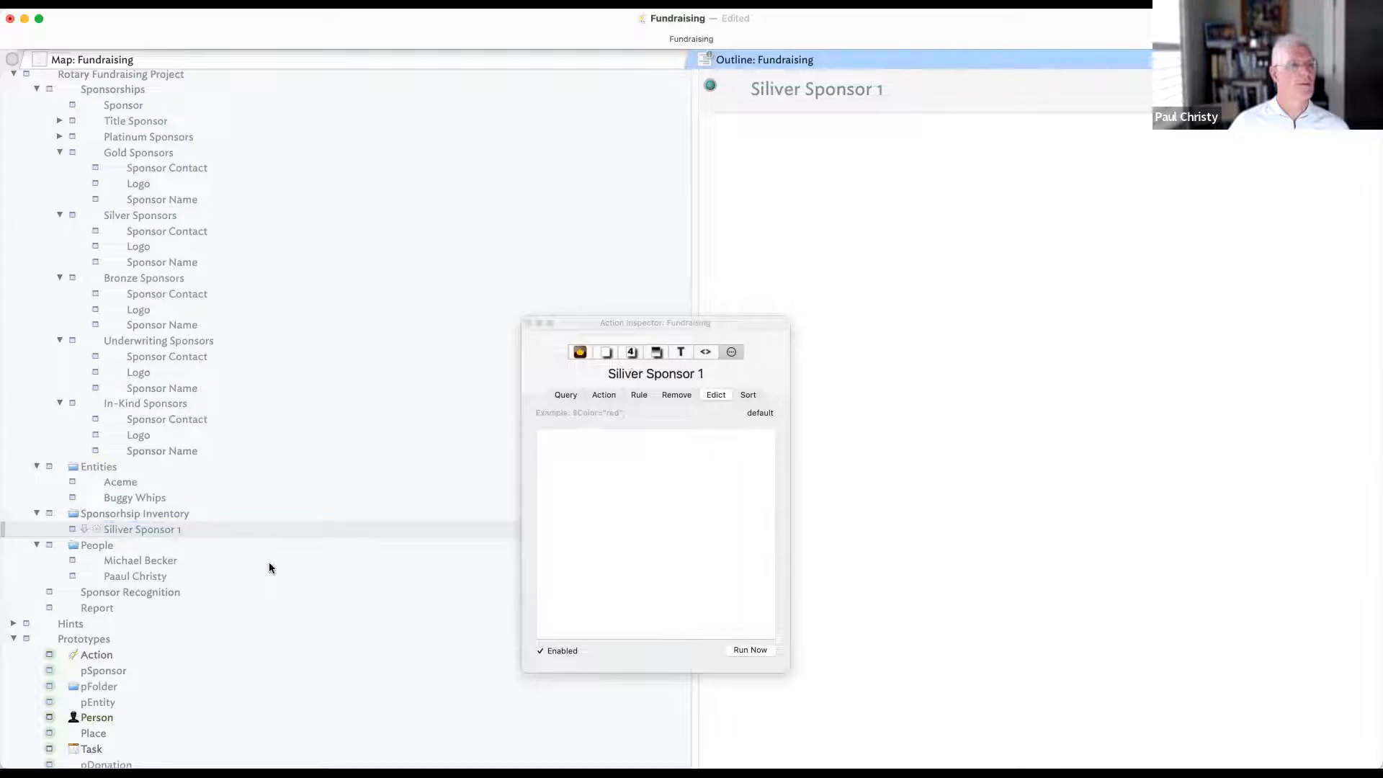
- Add a second note named 'Silver Sponsor 2' below it
{"action": "key", "text": "Return"}
{"action": "type", "text": "Silver S"}
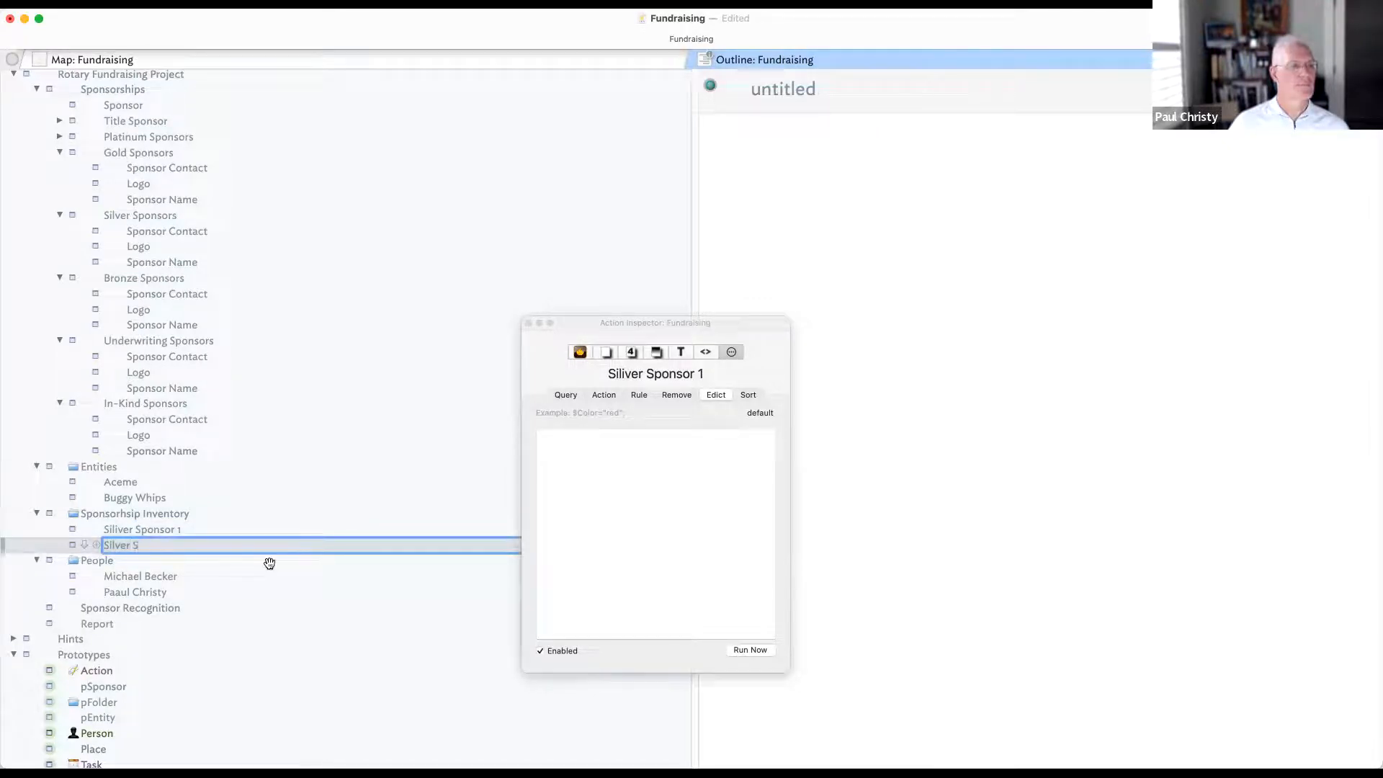
{"action": "type", "text": "ponsor 2"}
{"action": "key", "text": "Return"}
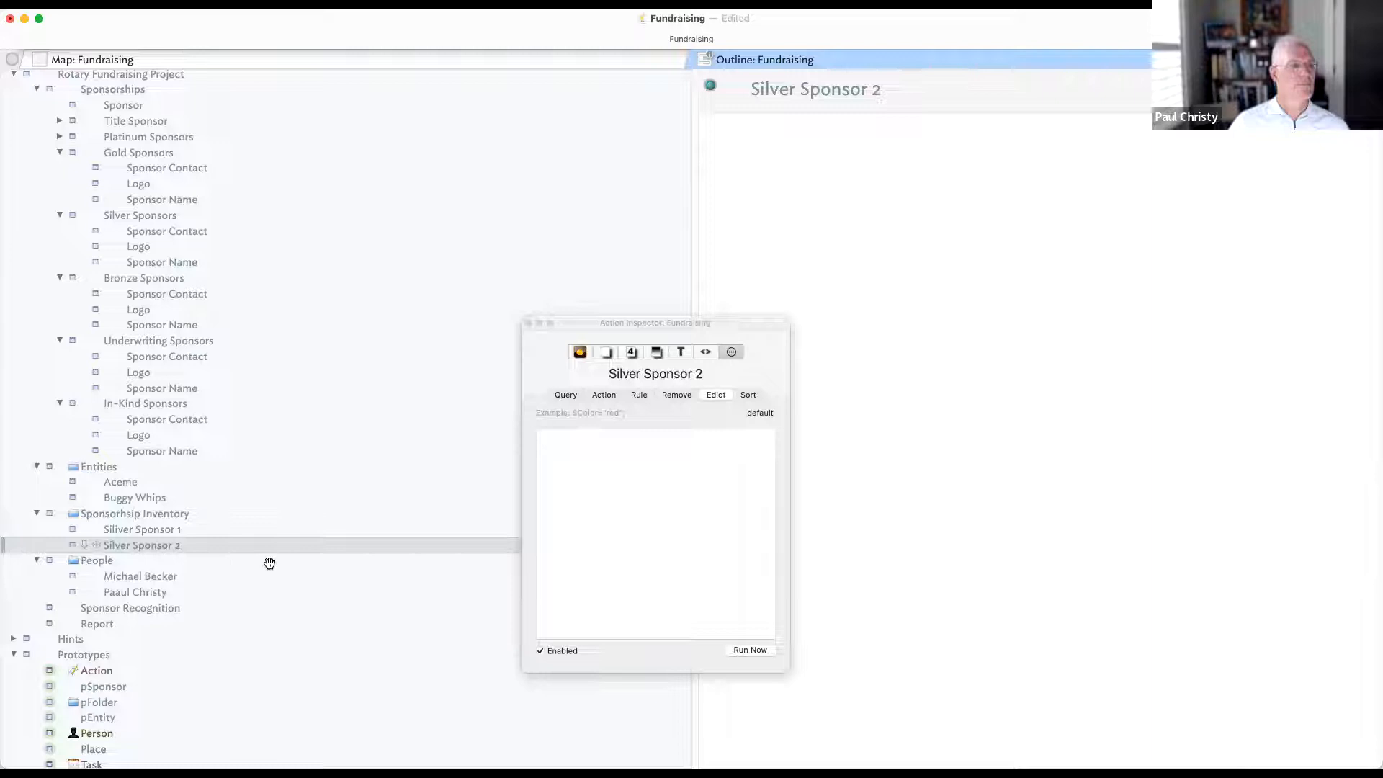
{"action": "left_click", "coordinate": [148, 530]}
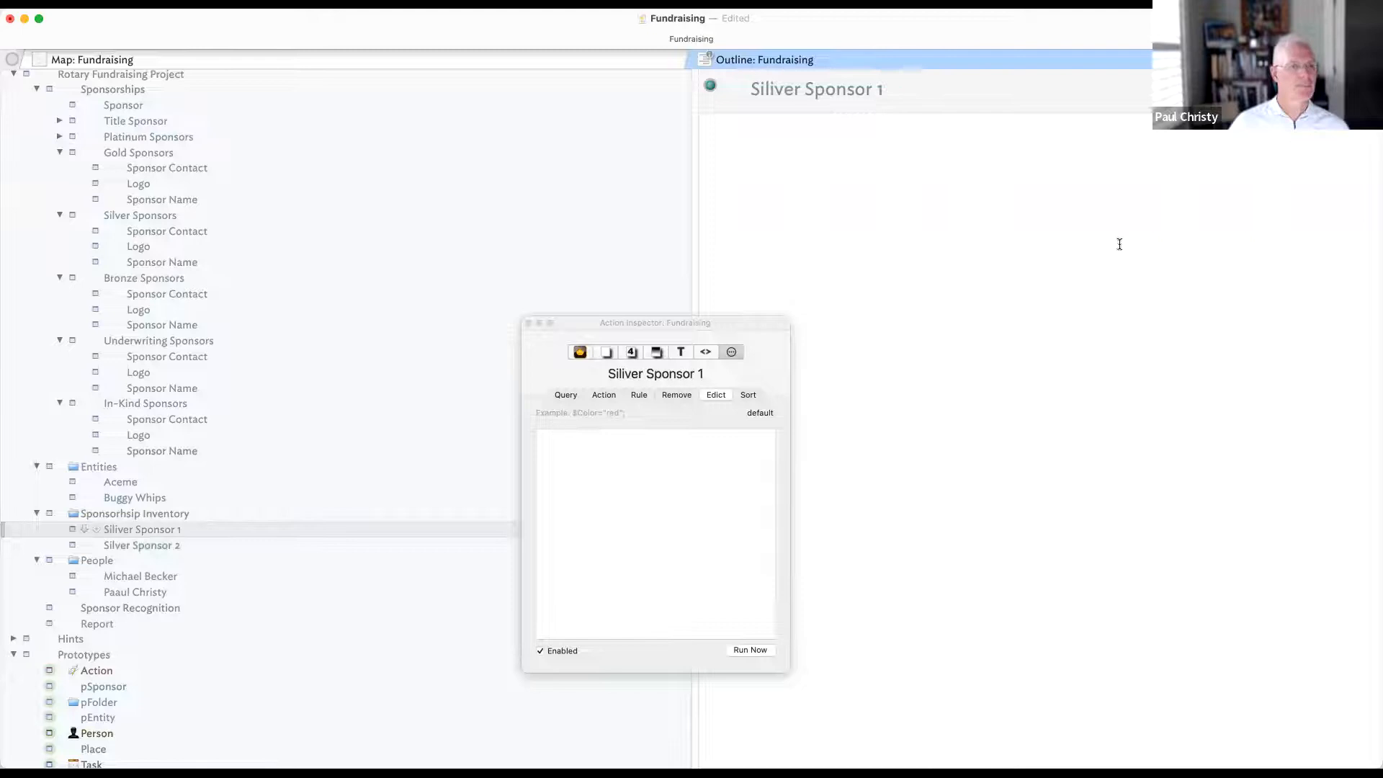
- Create a pInventory prototype after pFolder and add IsSold to its displayed attributes
{"action": "left_click", "coordinate": [101, 701]}
{"action": "key", "text": "Return"}
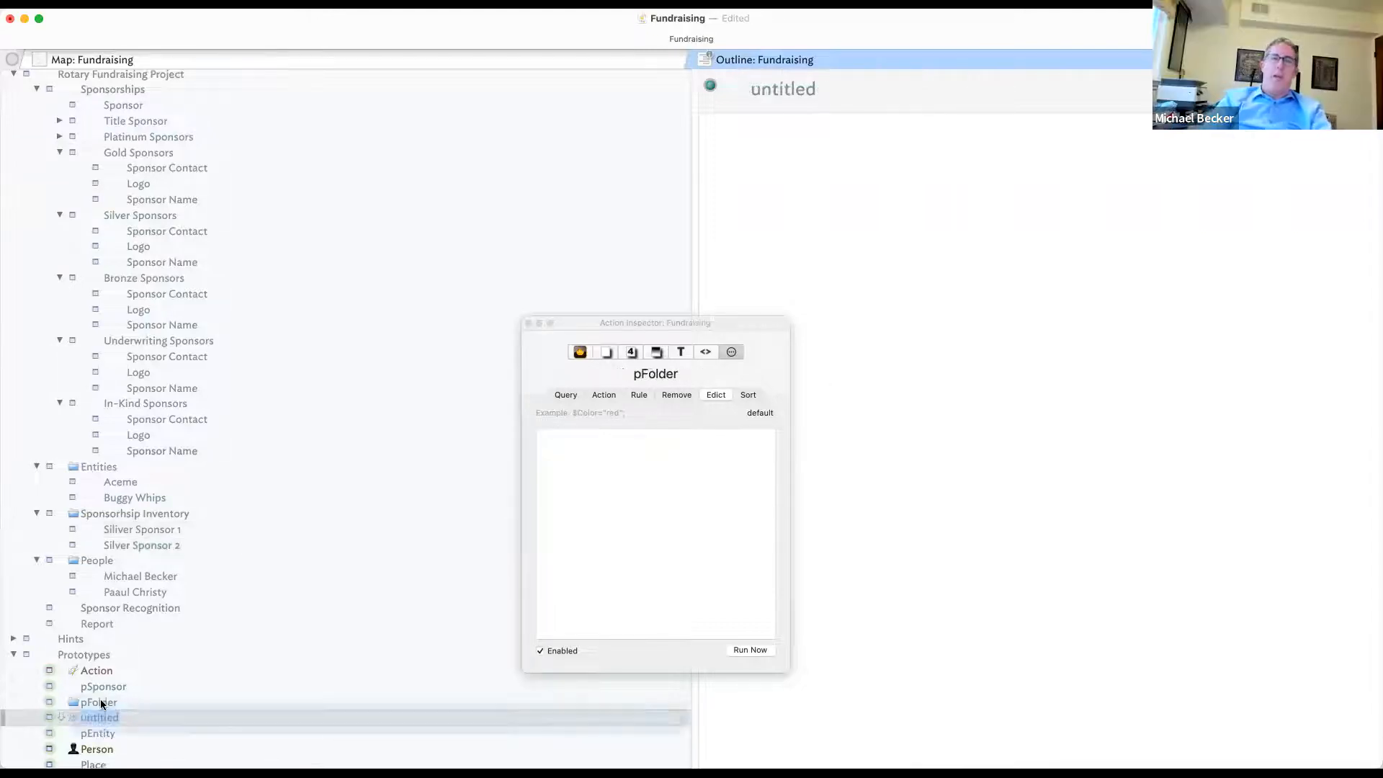
{"action": "type", "text": "Pl"}
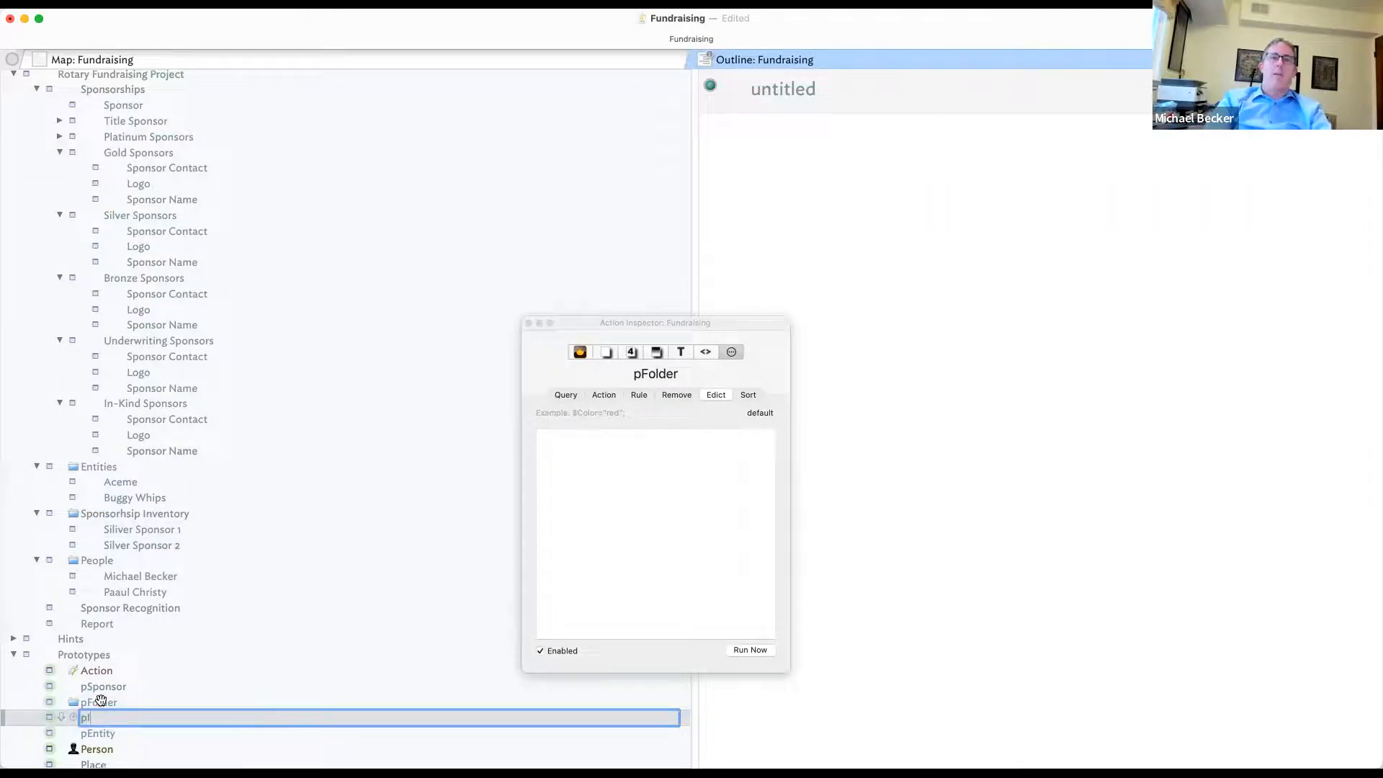
{"action": "type", "text": "nventory"}
{"action": "key", "text": "Return"}
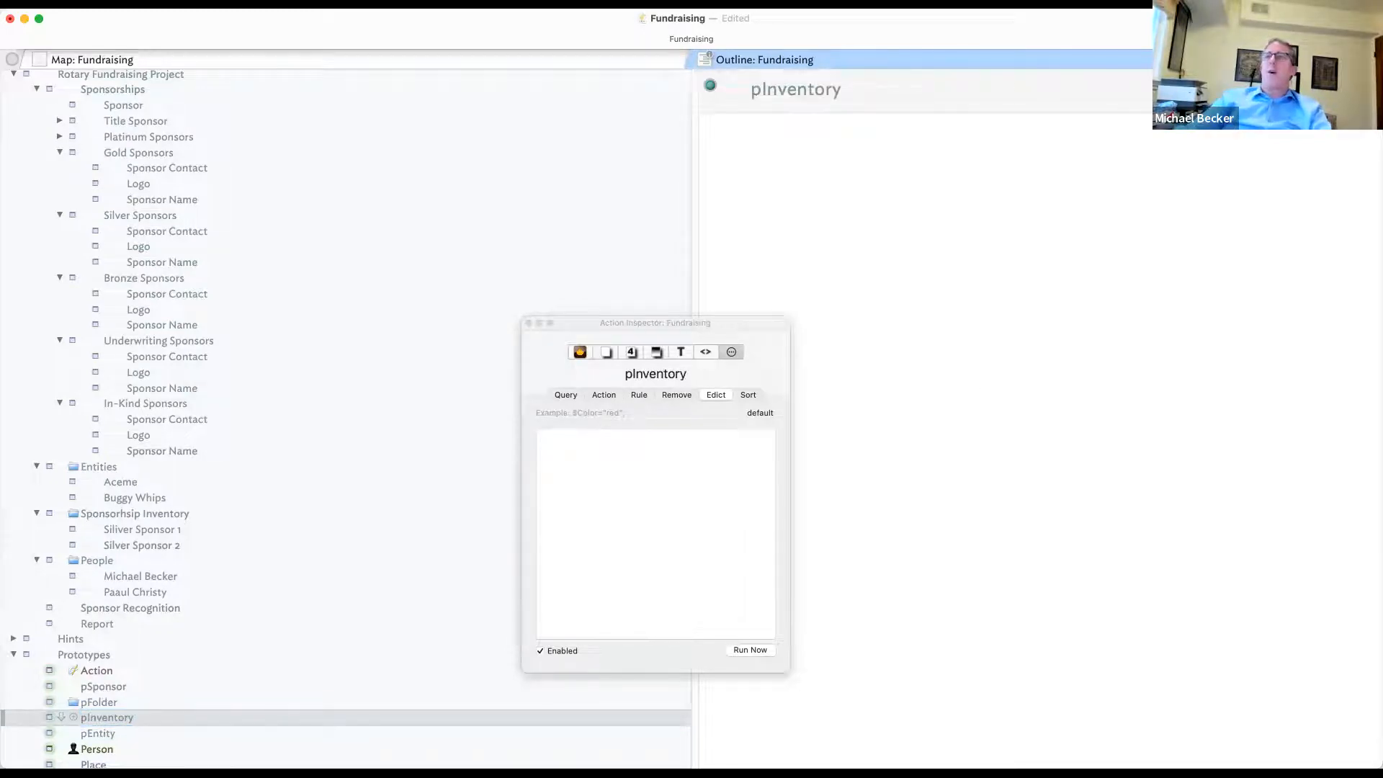
{"action": "left_click", "coordinate": [1363, 86]}
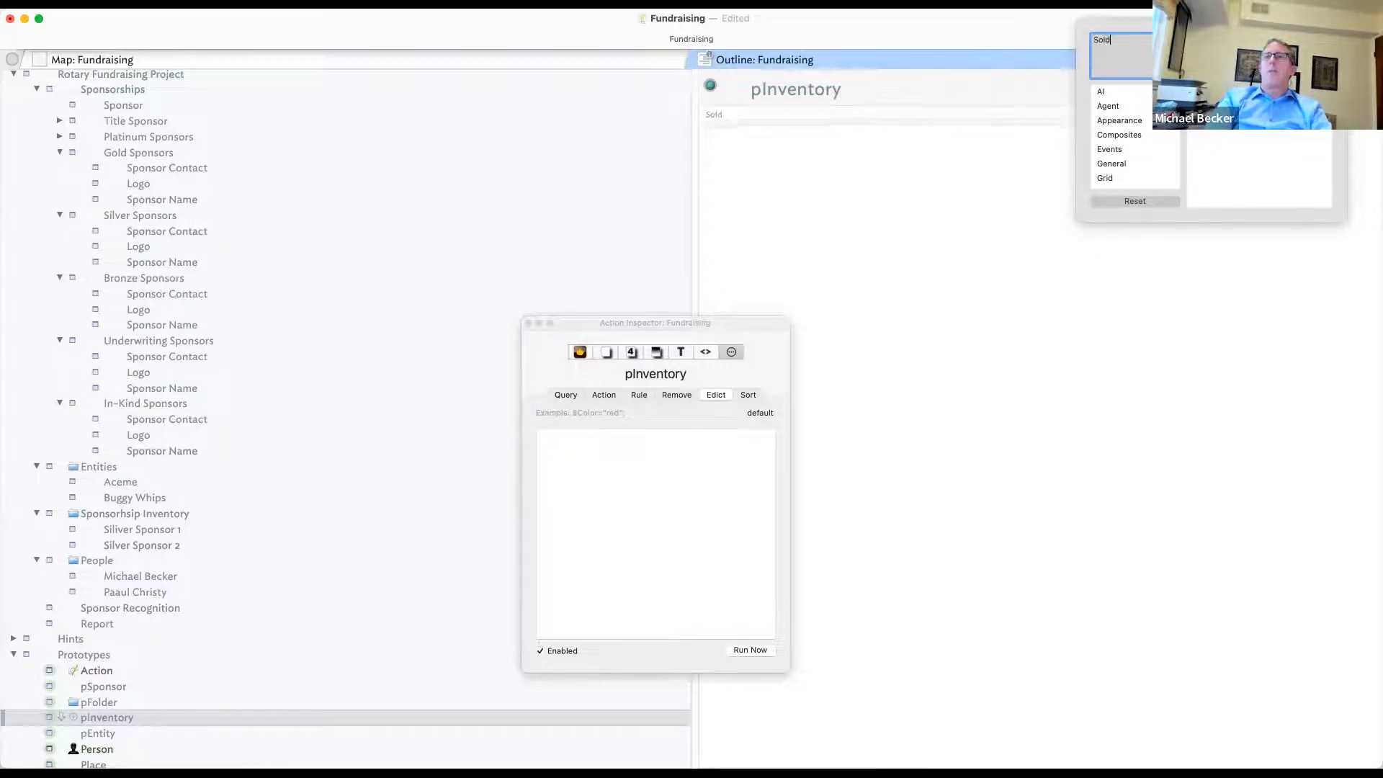
{"action": "type", "text": "Is"}
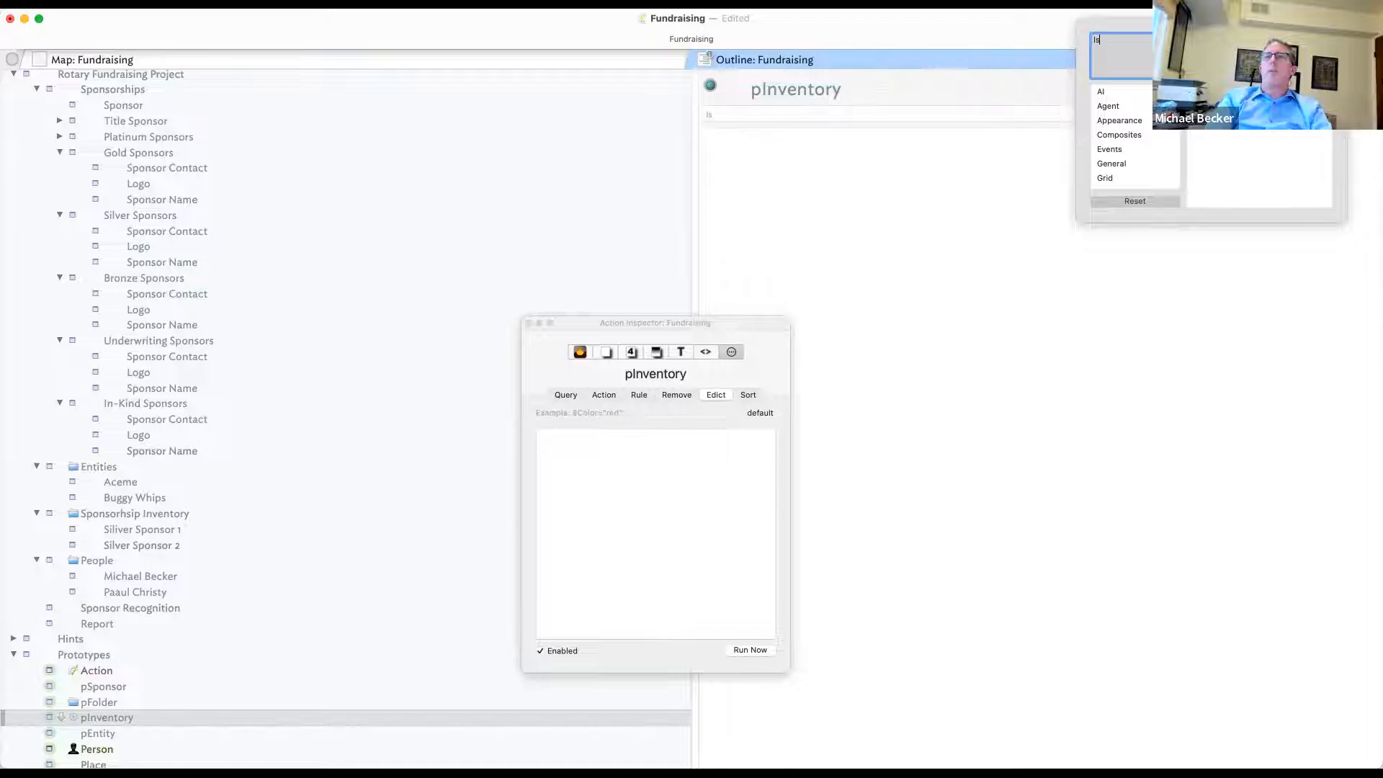
{"action": "type", "text": "Sold"}
{"action": "key", "text": "Return"}
{"action": "left_click", "coordinate": [1088, 354]}
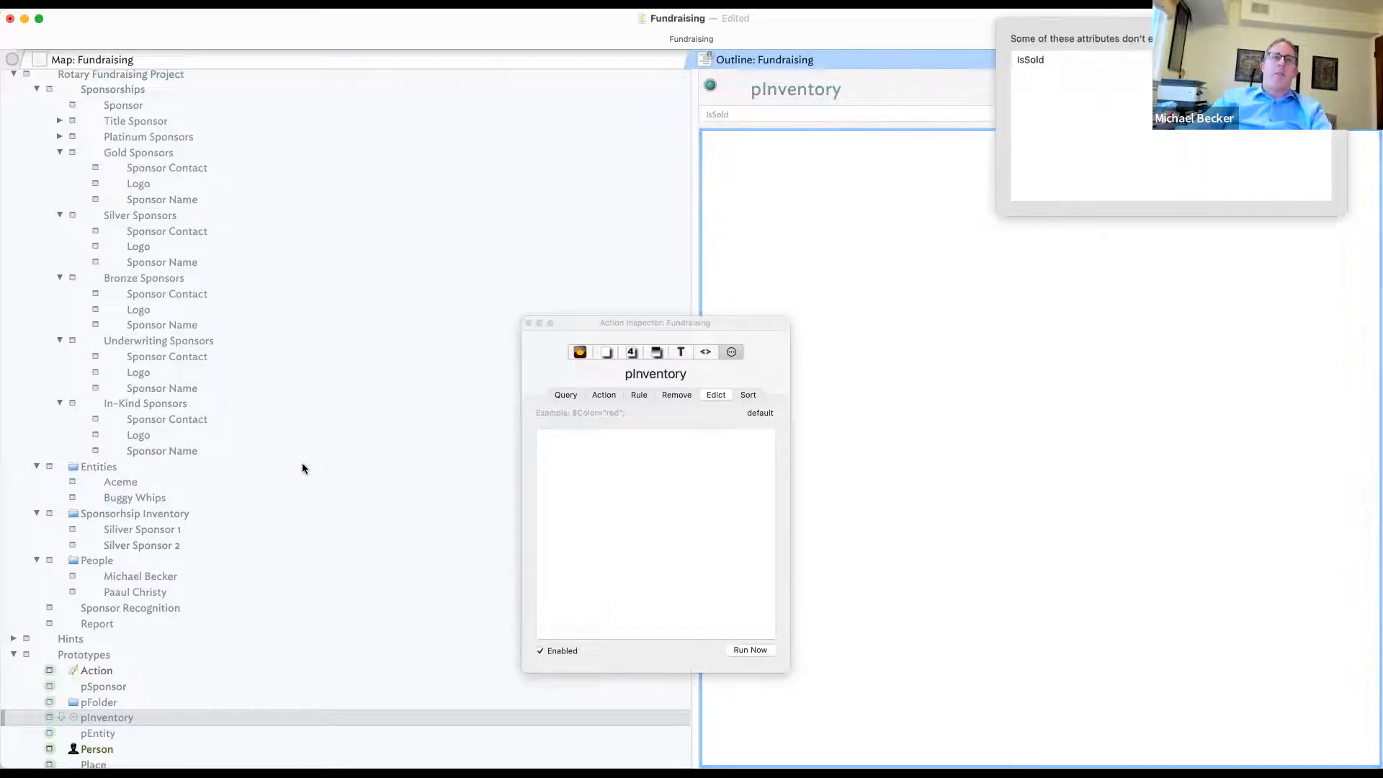
{"action": "left_click", "coordinate": [181, 532]}
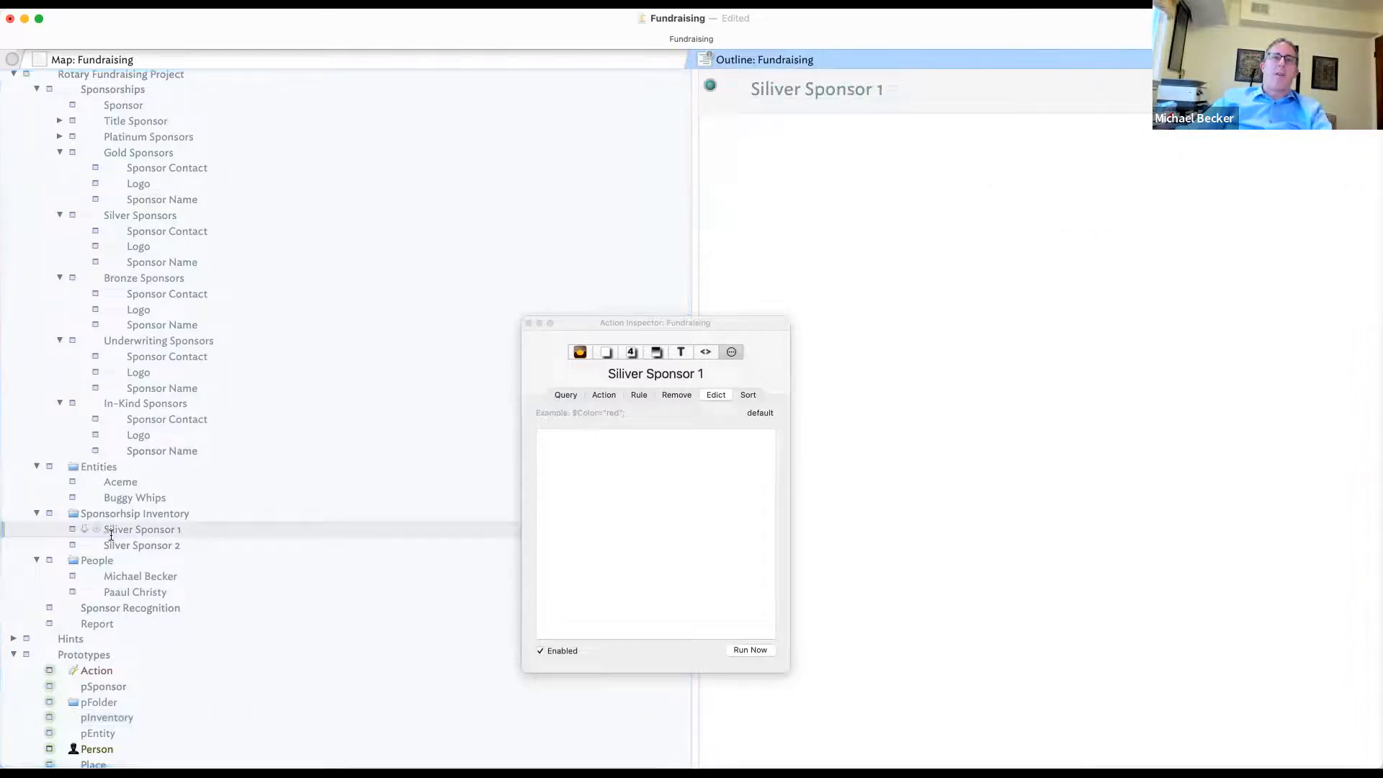
- Assign the pInventory prototype to both Sponsorhsip Inventory notes
{"action": "left_click", "coordinate": [83, 545], "text": "shift"}
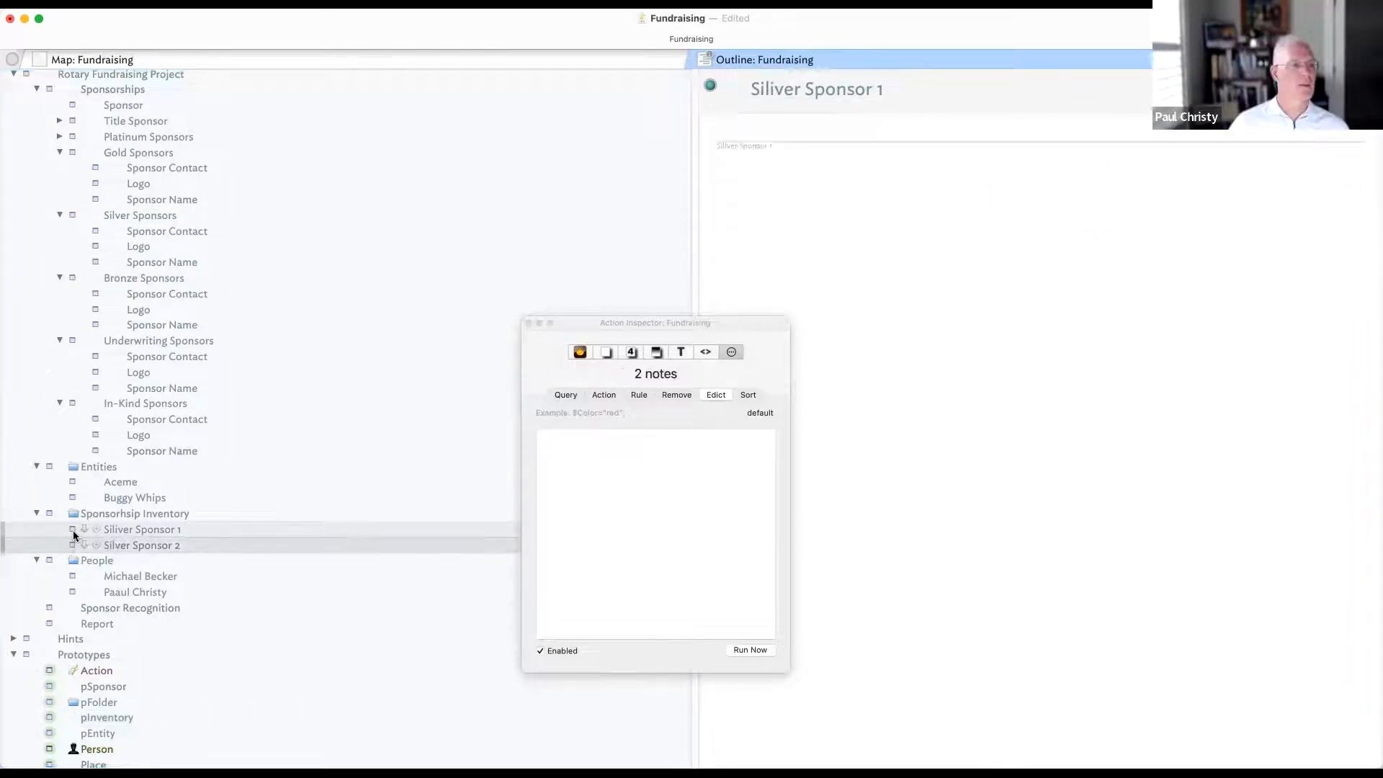
{"action": "left_click", "coordinate": [74, 532]}
{"action": "left_click", "coordinate": [119, 611]}
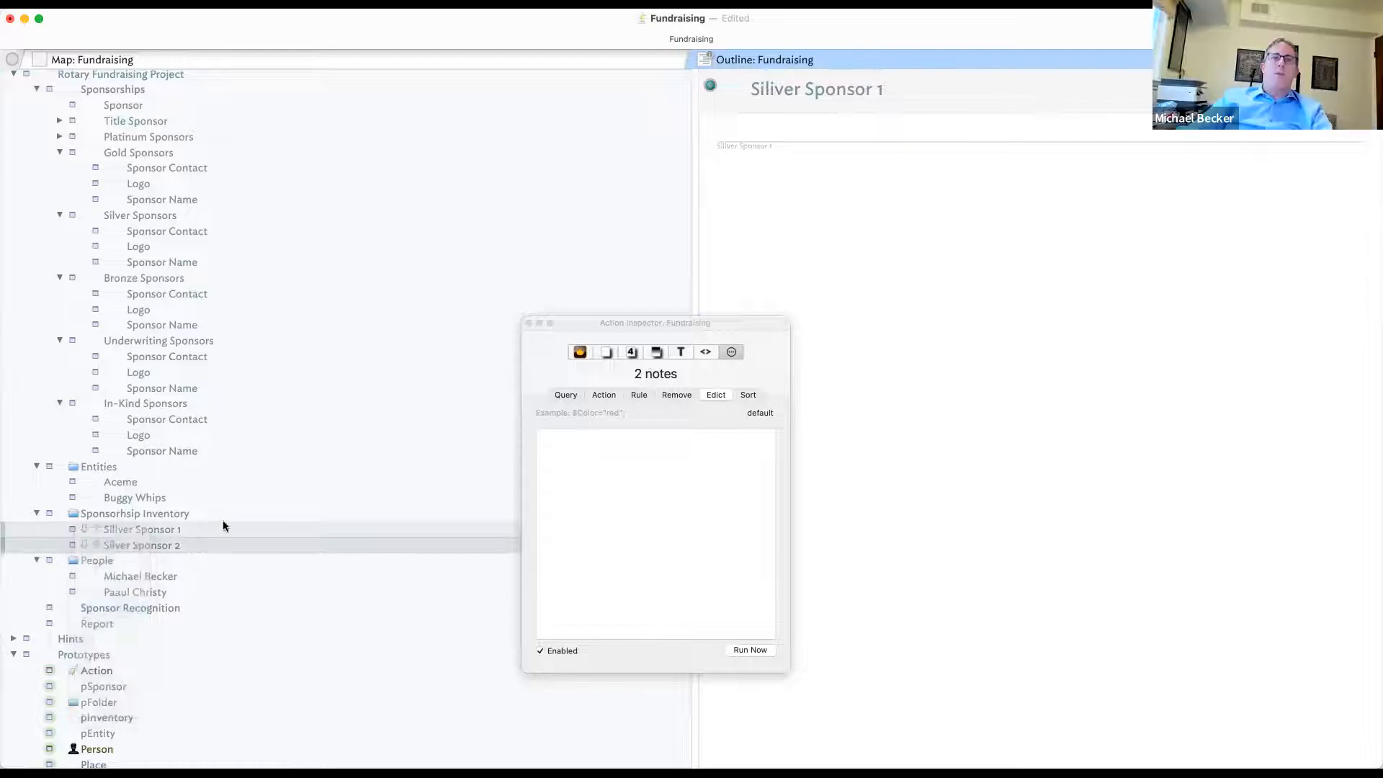
{"action": "left_click", "coordinate": [196, 516]}
{"action": "left_click", "coordinate": [179, 532]}
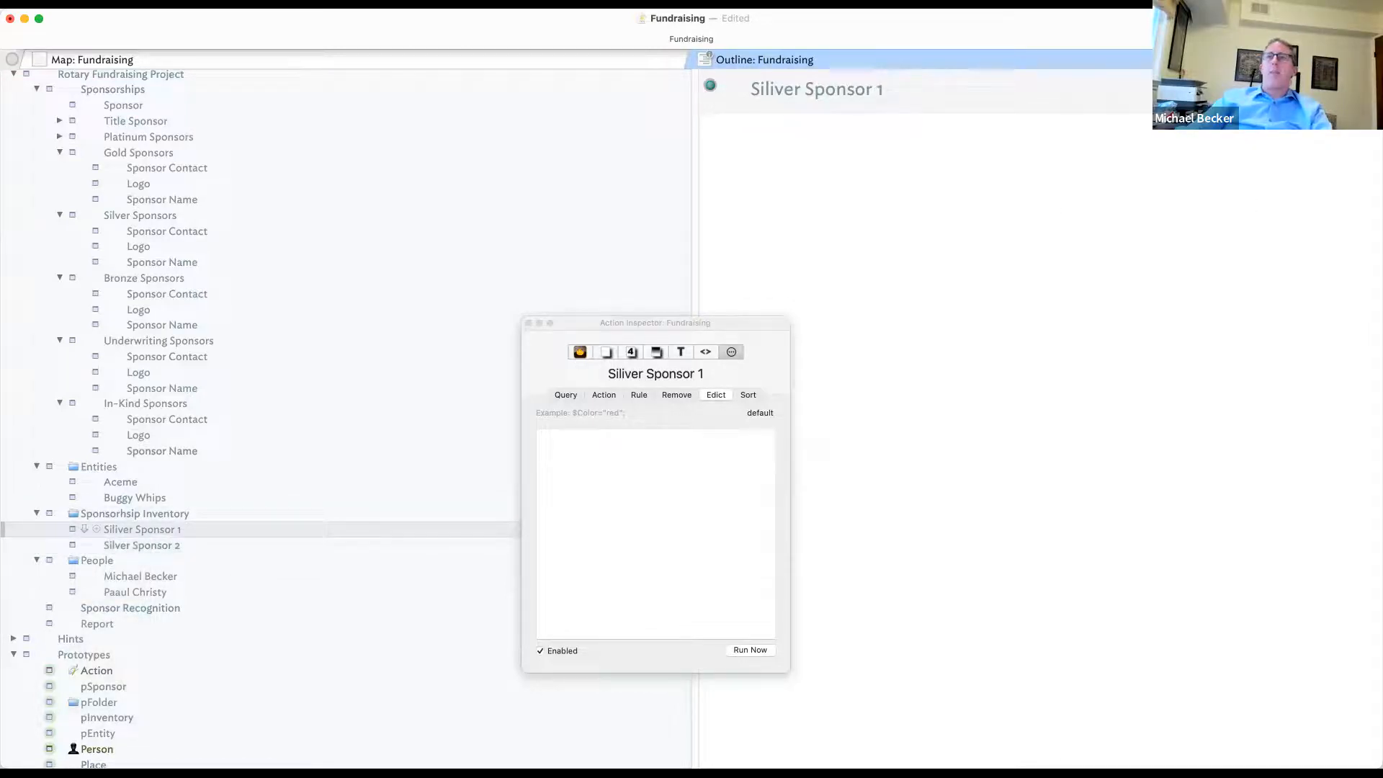
{"action": "left_click", "coordinate": [72, 533]}
{"action": "left_click", "coordinate": [227, 557]}
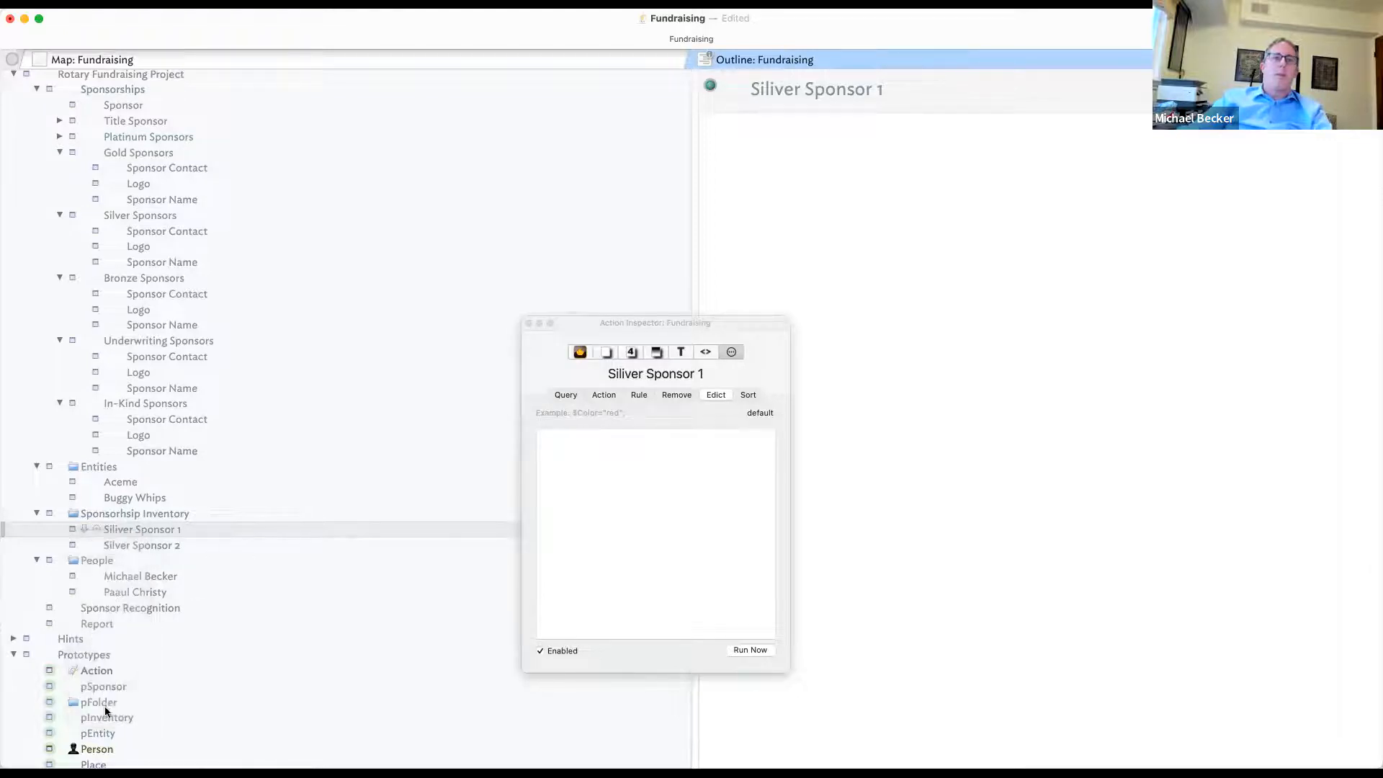
- Make IsSold a key attribute of pInventory and tick it true on Siliver Sponsor 1
{"action": "left_click", "coordinate": [110, 713]}
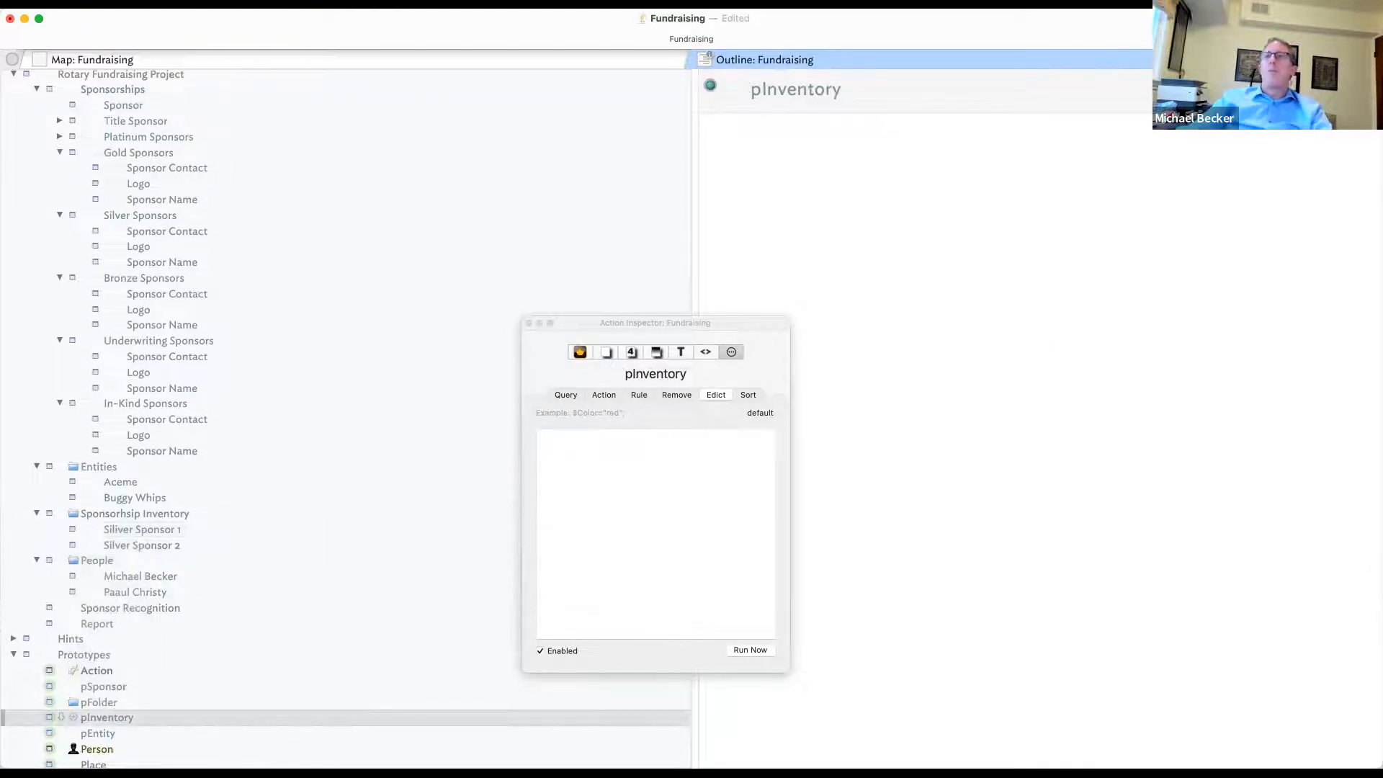
{"action": "left_click", "coordinate": [1365, 87]}
{"action": "type", "text": "Is"}
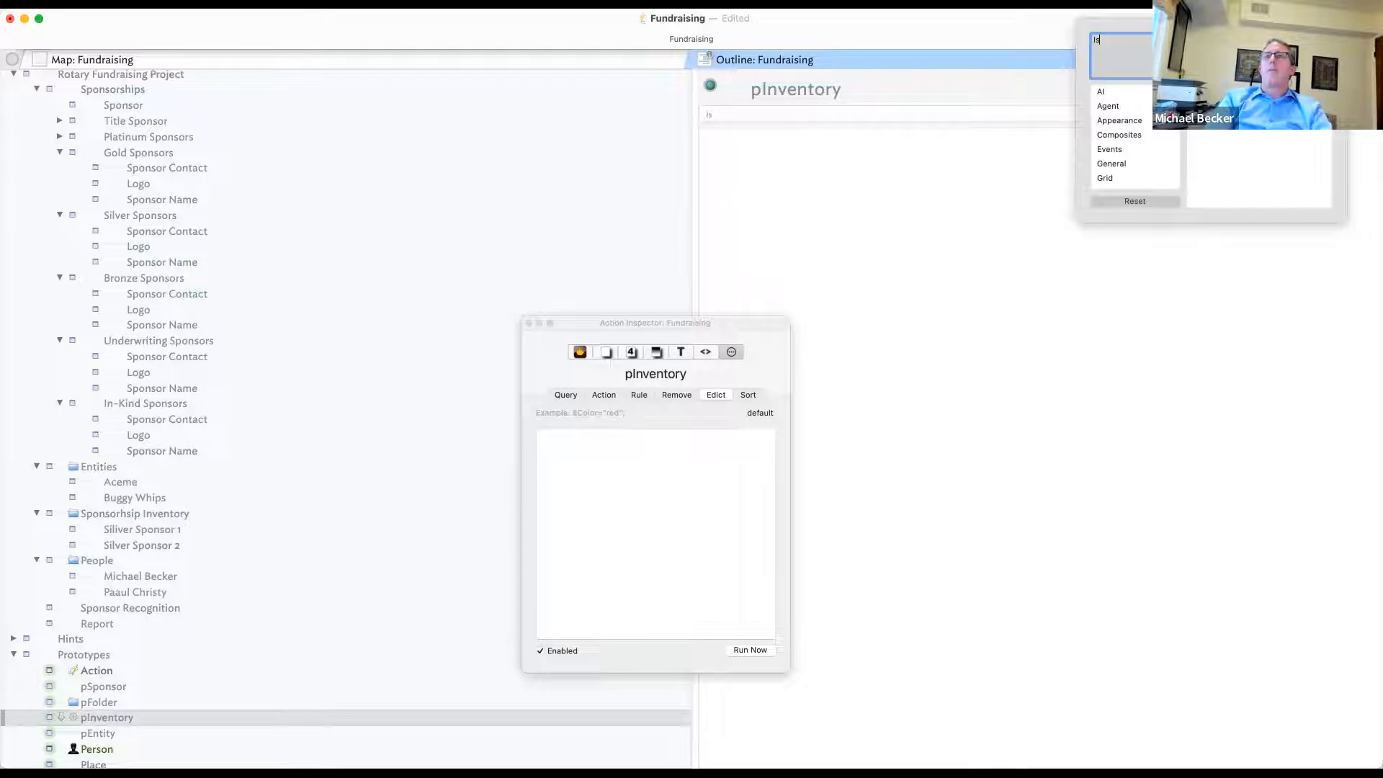
{"action": "type", "text": "Sold"}
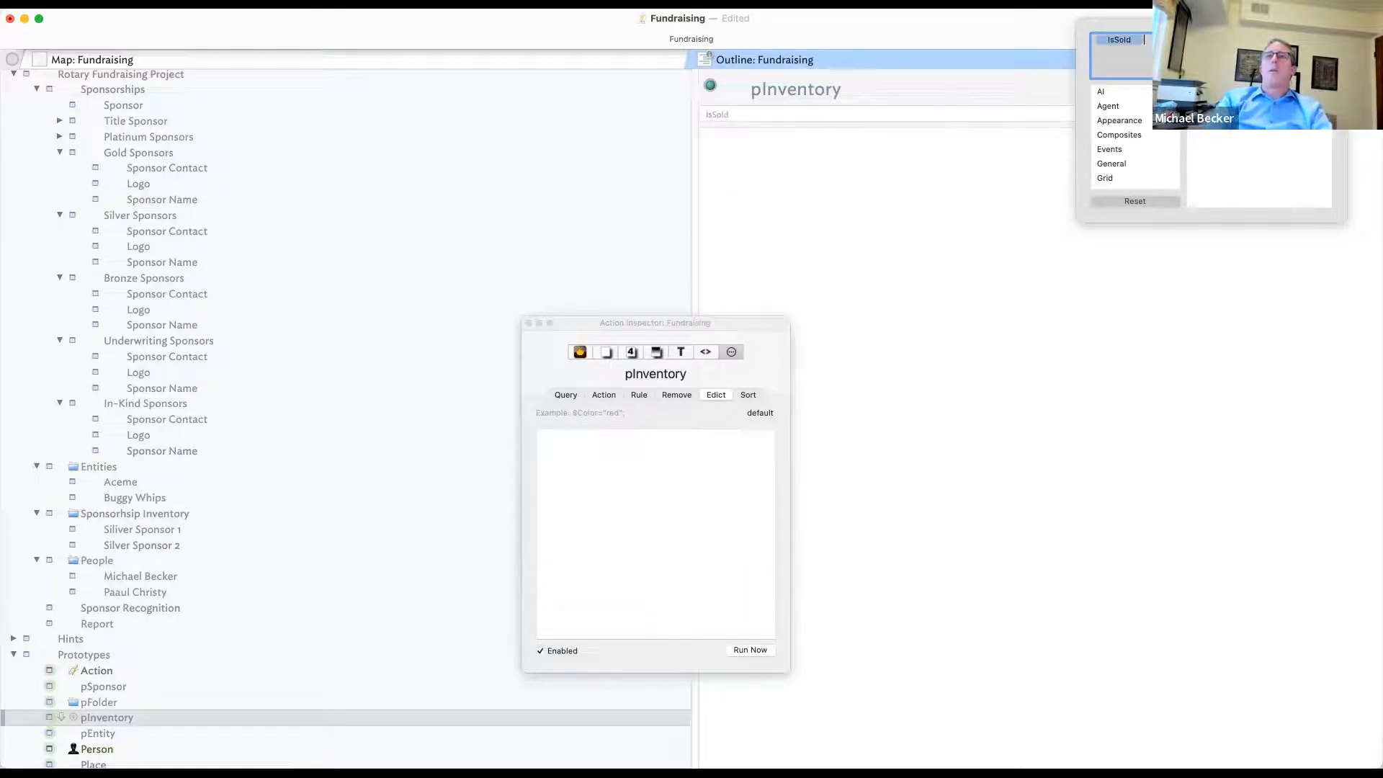
{"action": "left_click", "coordinate": [1132, 335]}
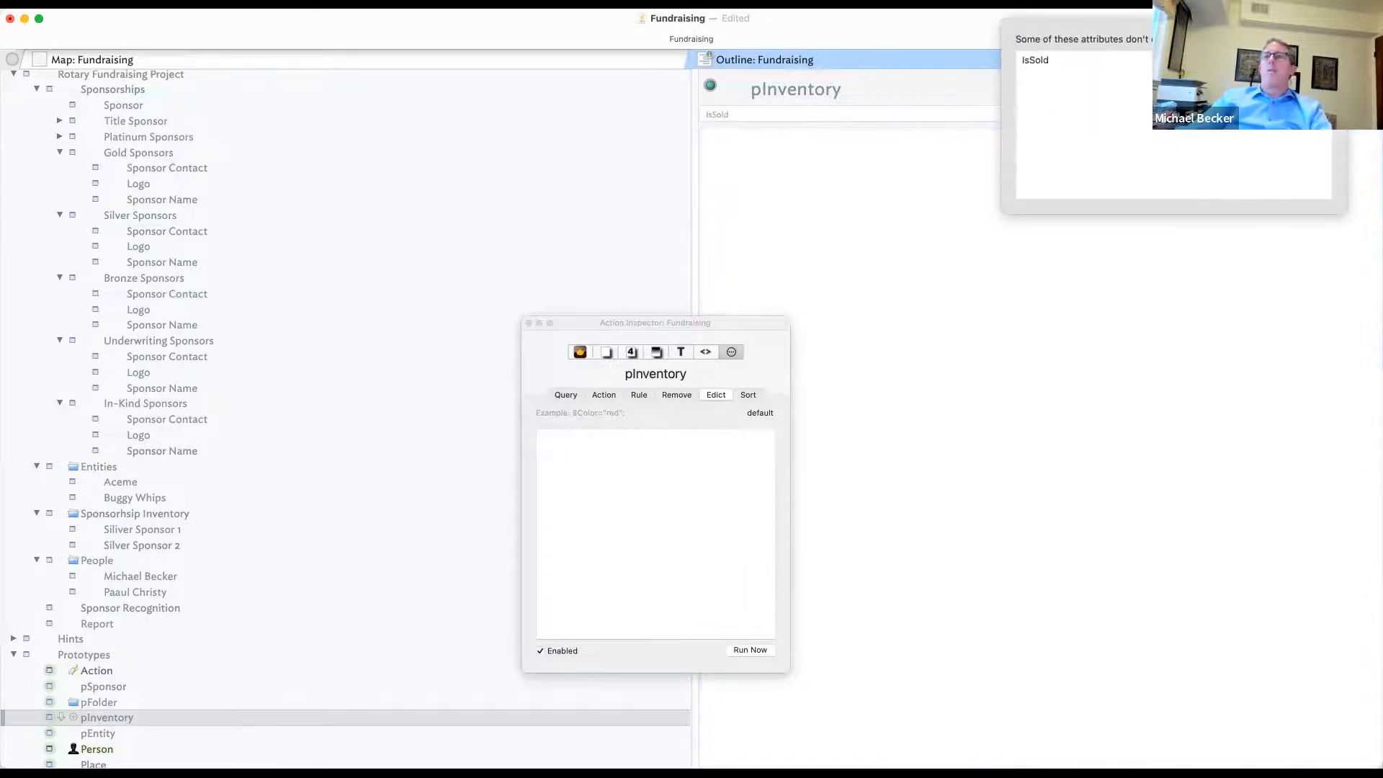
{"action": "left_click", "coordinate": [1282, 61]}
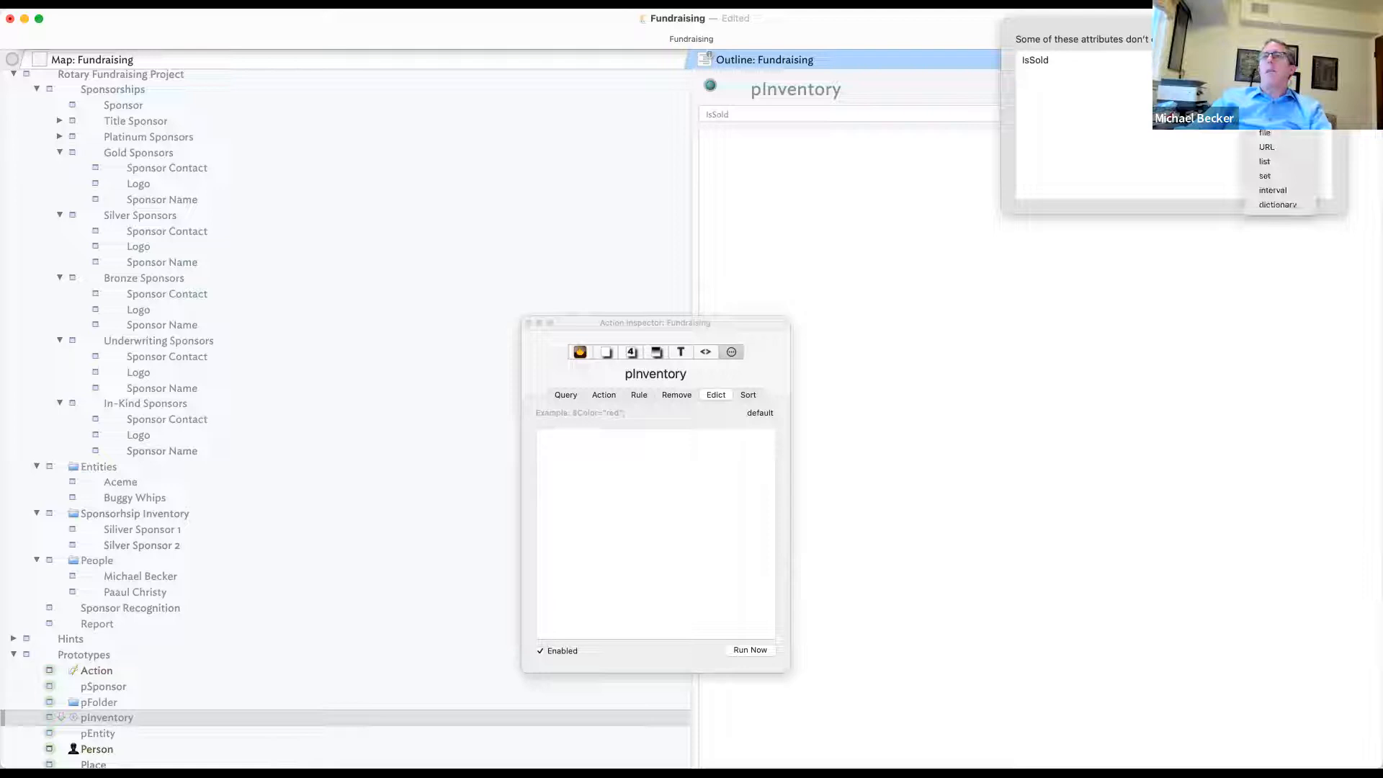
{"action": "left_click", "coordinate": [967, 278]}
{"action": "left_click", "coordinate": [142, 529]}
{"action": "left_click", "coordinate": [822, 130]}
{"action": "left_click", "coordinate": [837, 115]}
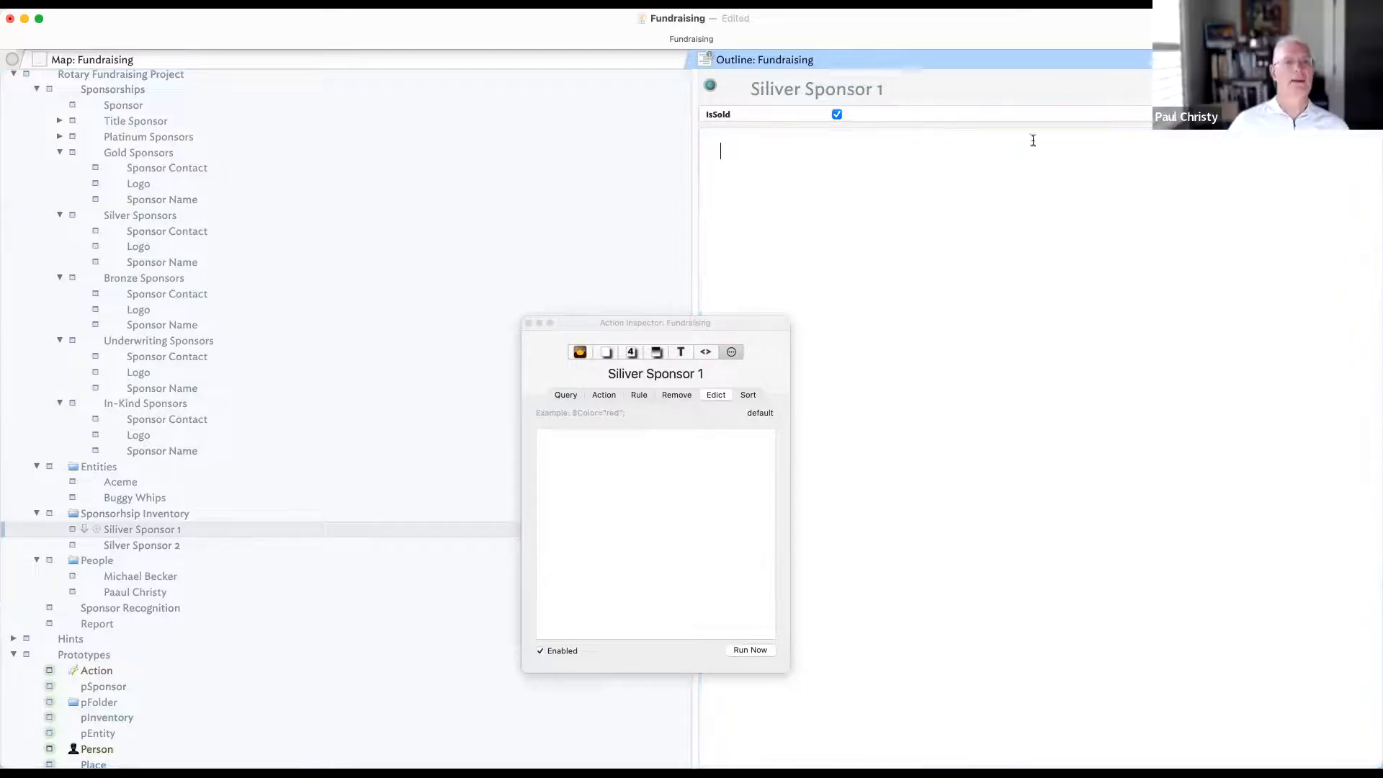
- Add Price as a number-type key attribute of Siliver Sponsor 1
{"action": "left_click", "coordinate": [1361, 87]}
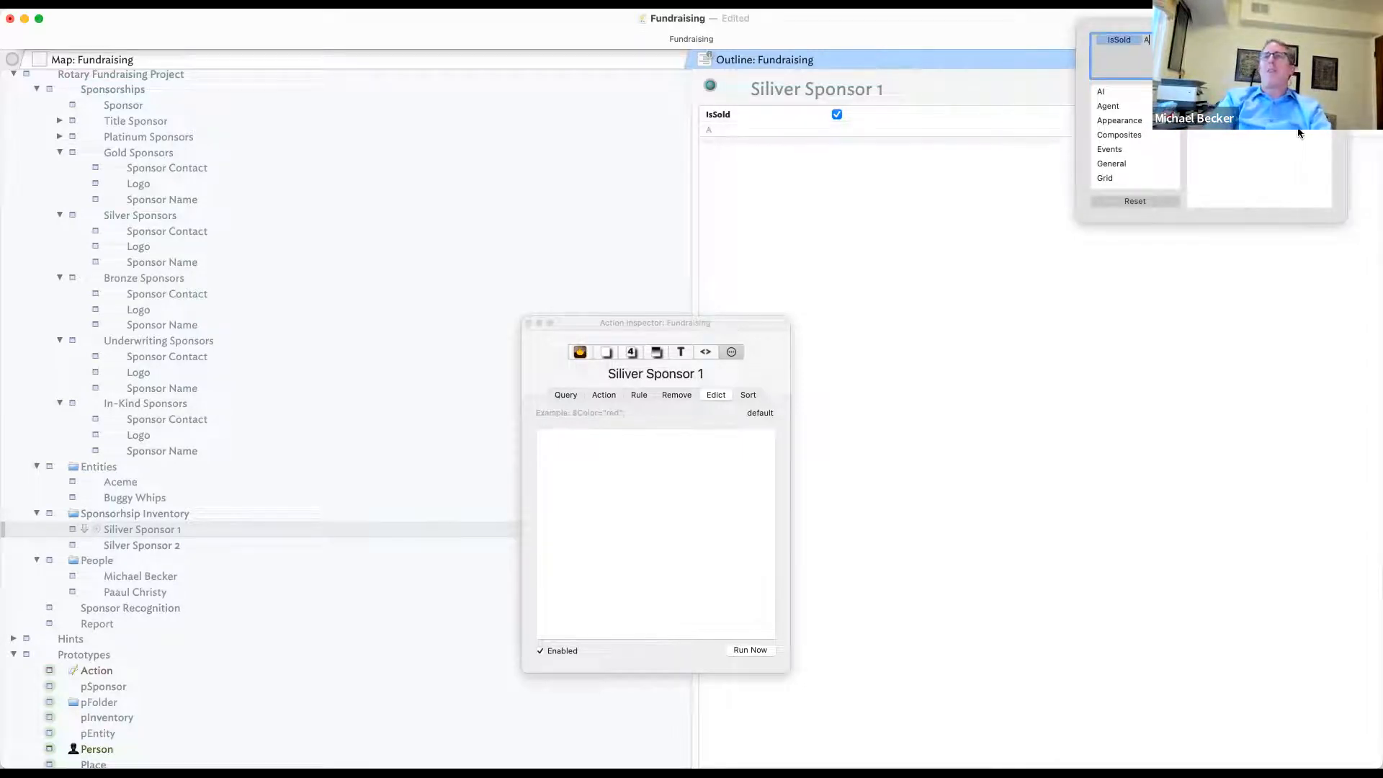
{"action": "type", "text": "Price"}
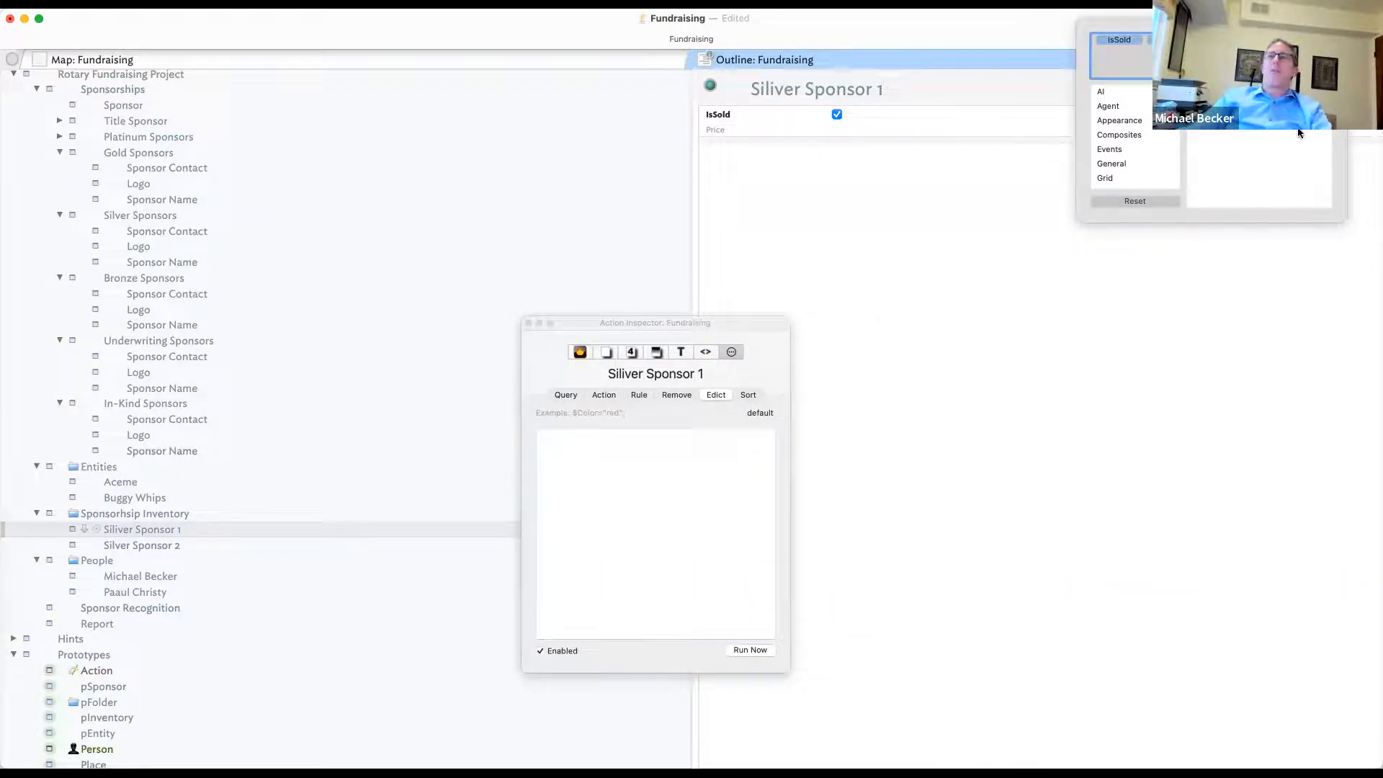
{"action": "left_click", "coordinate": [674, 46]}
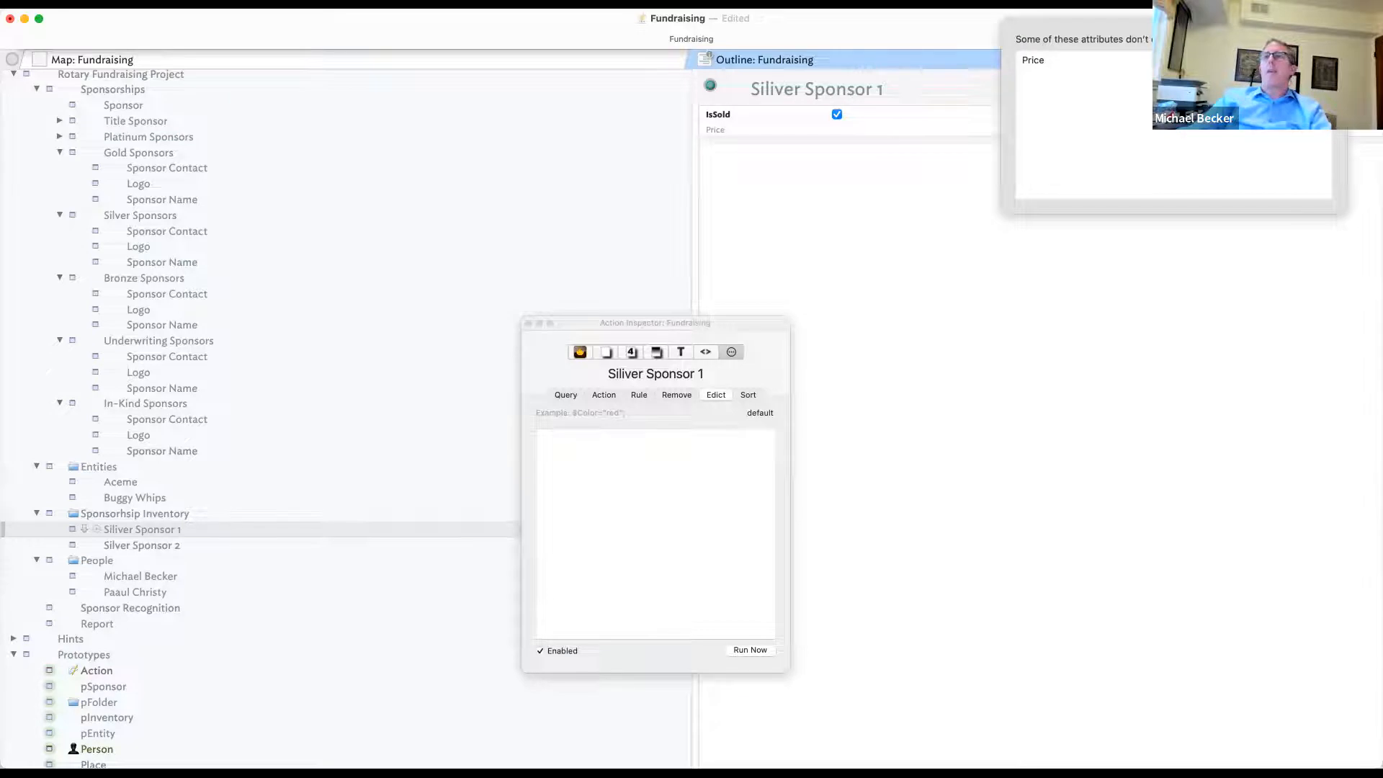
{"action": "left_click", "coordinate": [1280, 61]}
{"action": "left_click", "coordinate": [1281, 75]}
{"action": "left_click", "coordinate": [874, 122]}
- Enter 5000 as Siliver Sponsor 1's Price
{"action": "left_click", "coordinate": [883, 132]}
{"action": "left_click", "coordinate": [882, 132]}
{"action": "type", "text": "50000"}
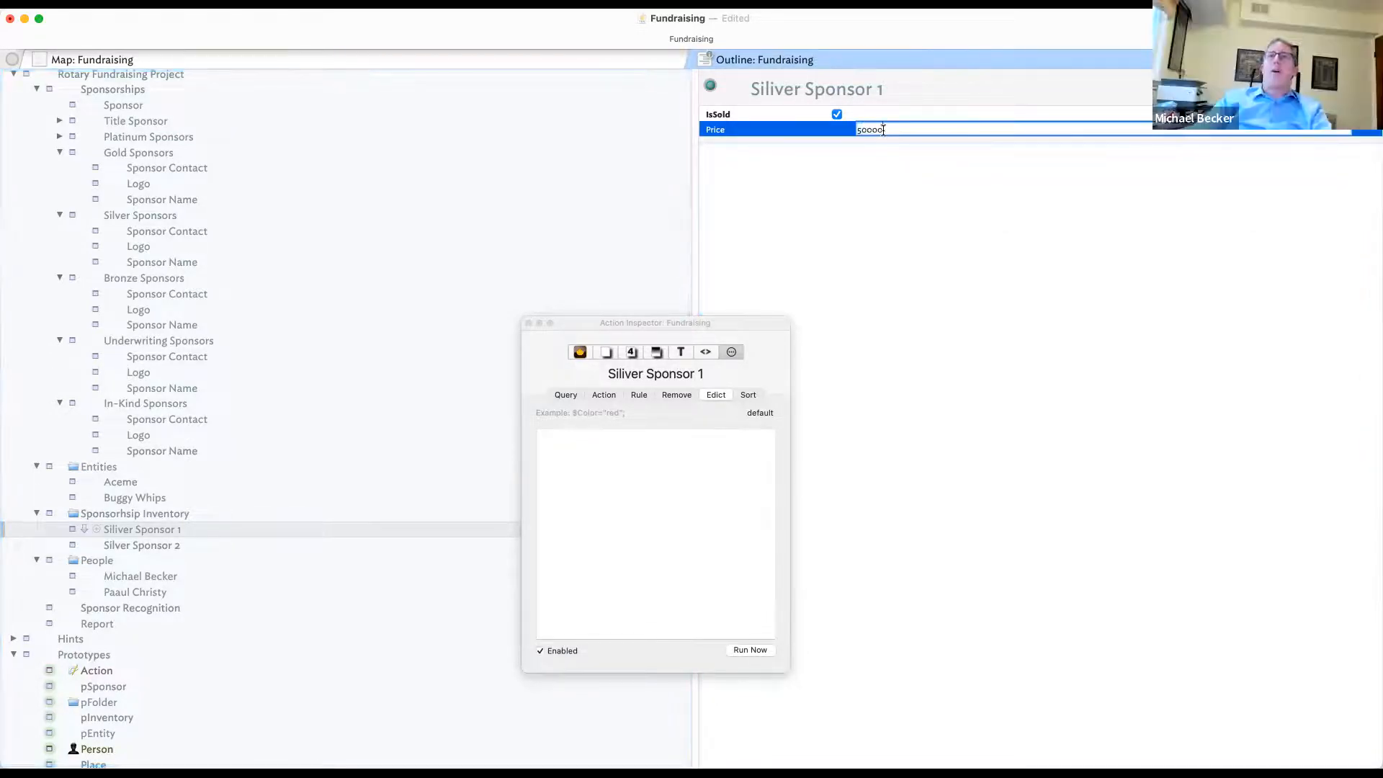
{"action": "key", "text": "BackSpace"}
{"action": "key", "text": "Return"}
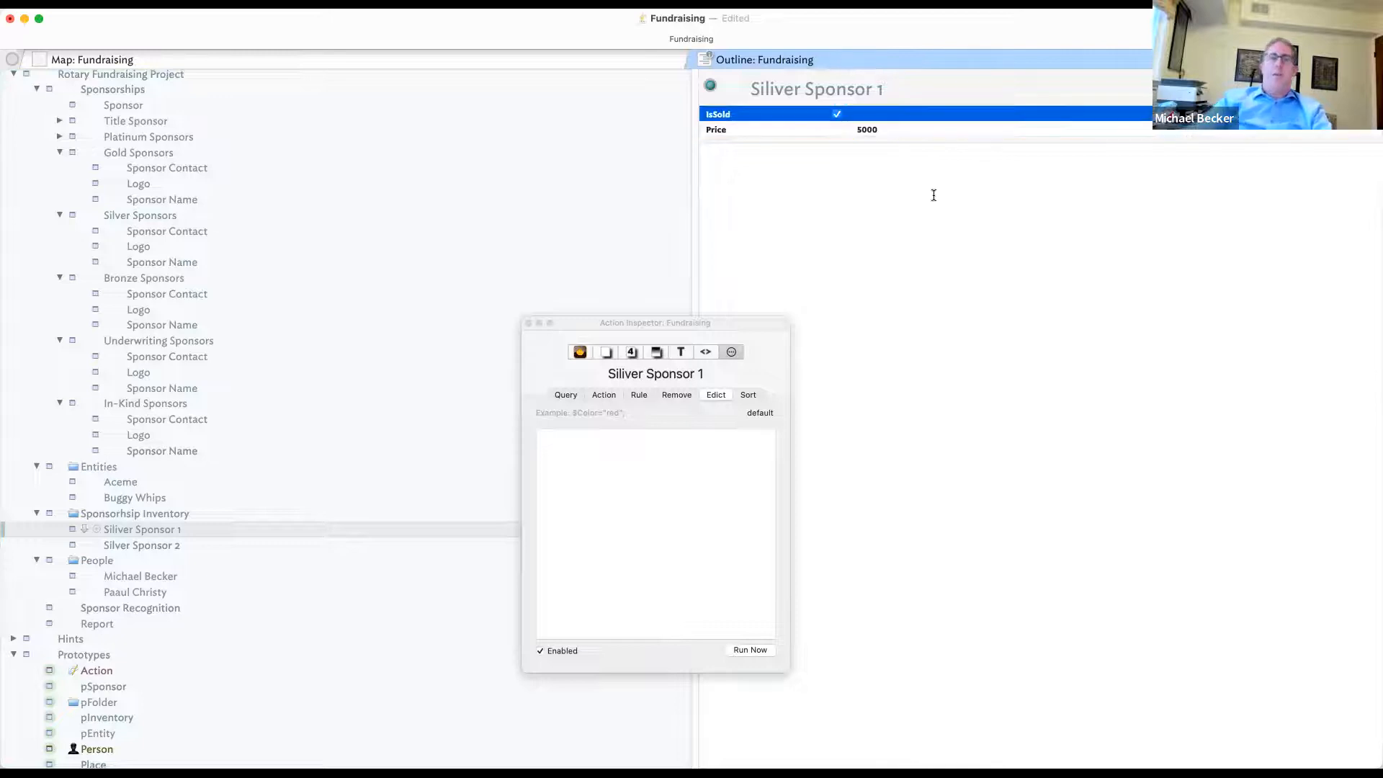
{"action": "left_click", "coordinate": [841, 361]}
{"action": "left_click", "coordinate": [184, 108]}
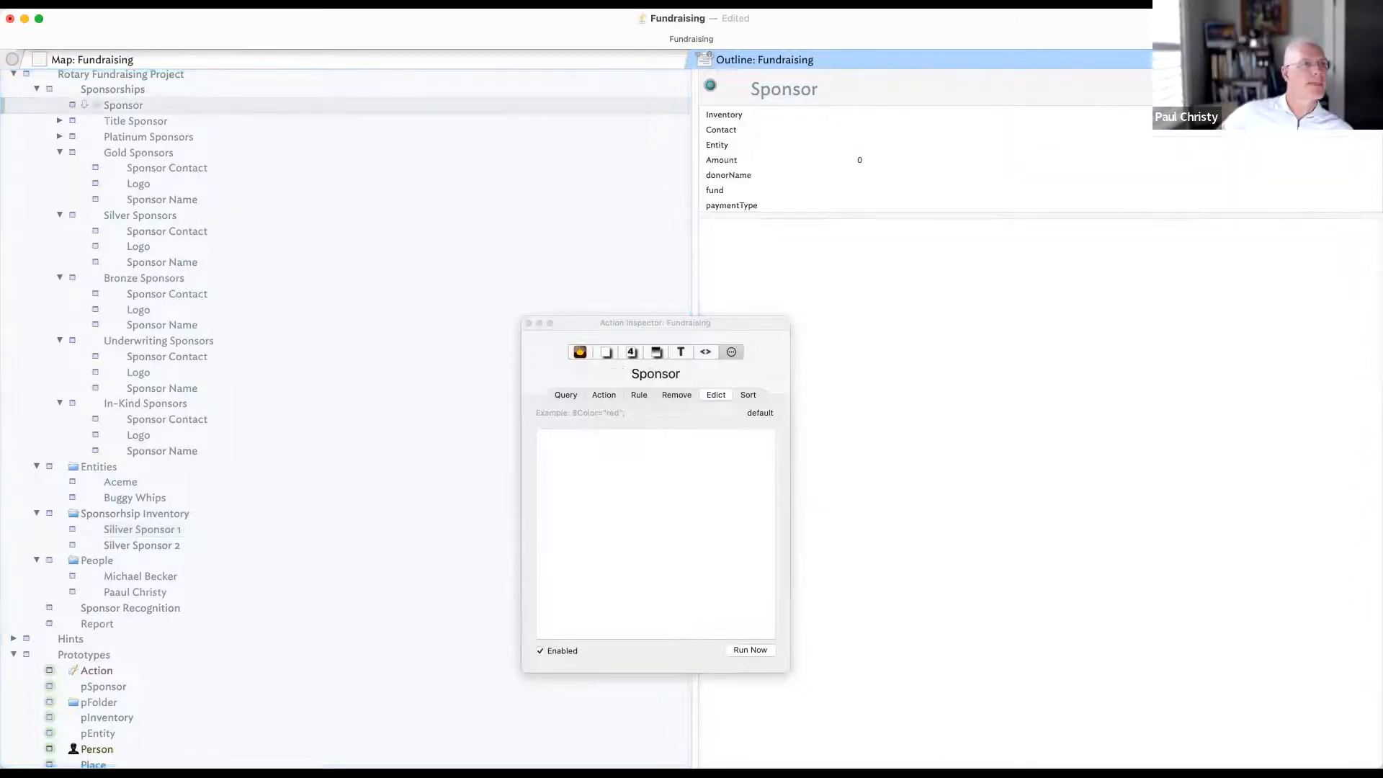
- Add Price to the Sponsor note's key attributes and move it above Amount
{"action": "left_click", "coordinate": [1367, 88]}
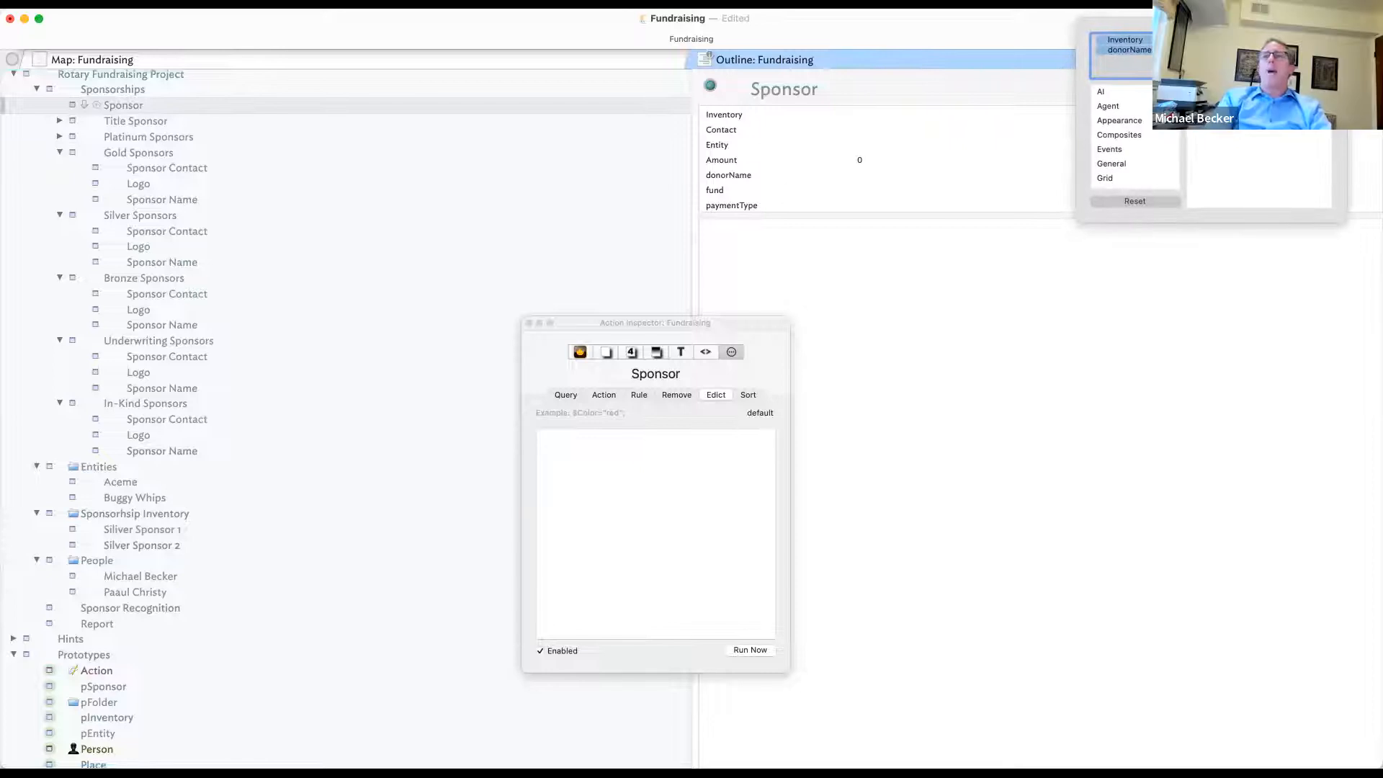
{"action": "left_click", "coordinate": [1204, 161]}
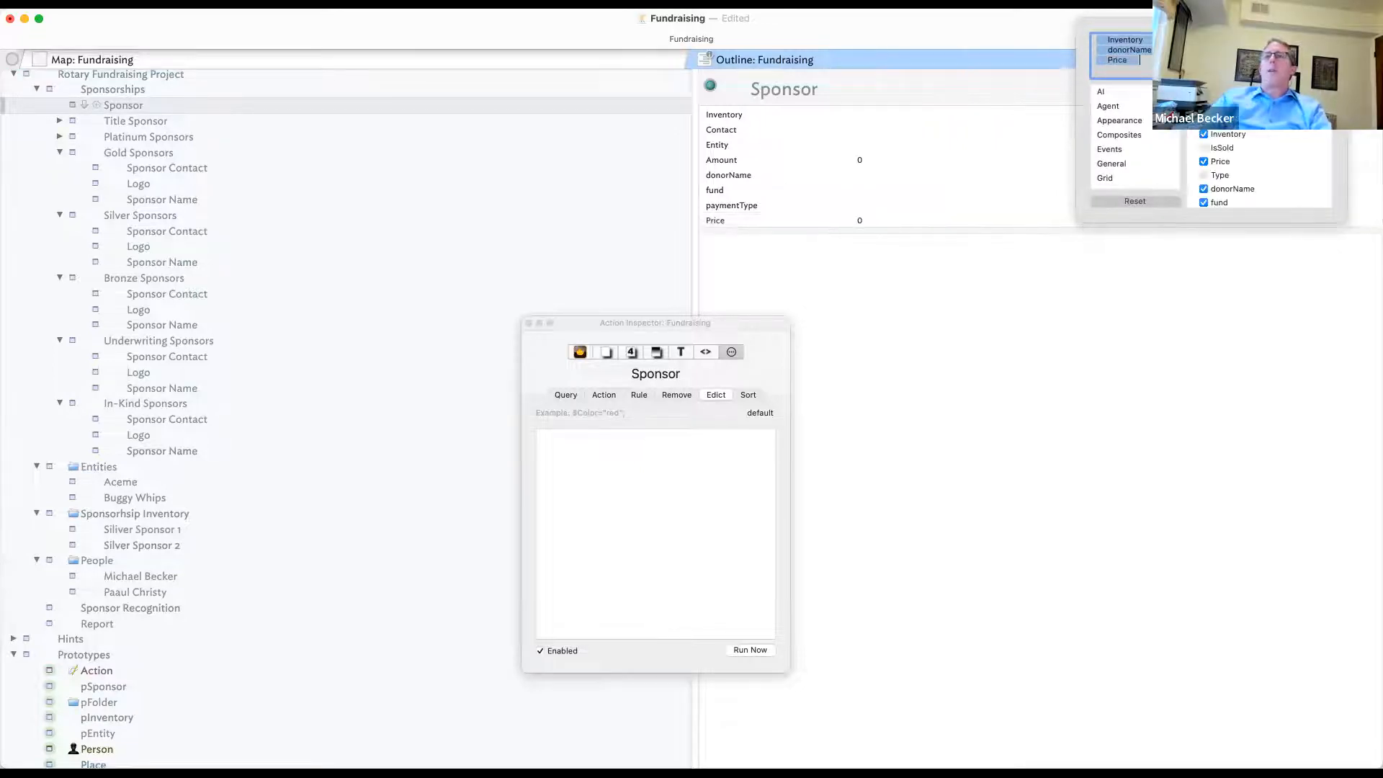
{"action": "left_click", "coordinate": [879, 295]}
{"action": "left_click_drag", "start_coordinate": [758, 223], "coordinate": [758, 157]}
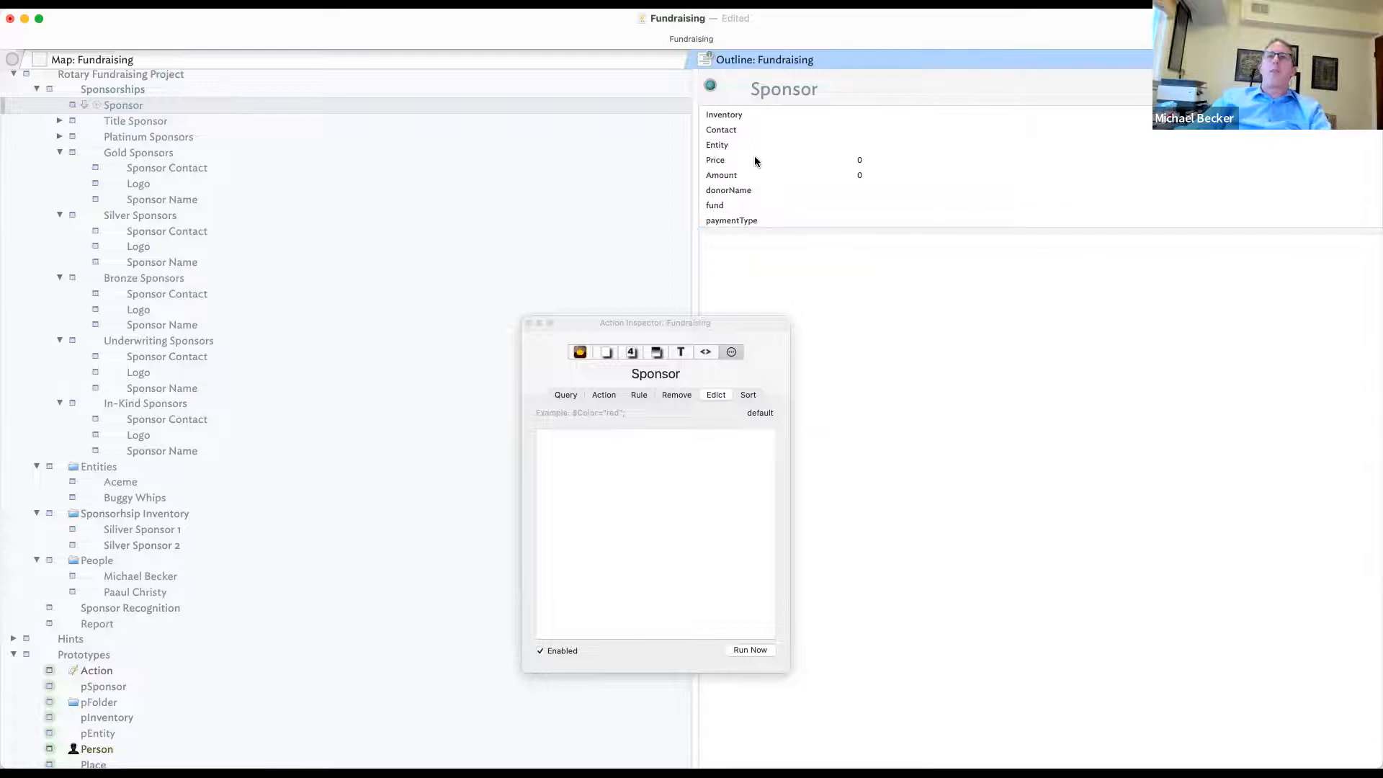
- Enter Price 5000 and Amount 4000 for the Sponsor note
{"action": "left_click", "coordinate": [904, 162]}
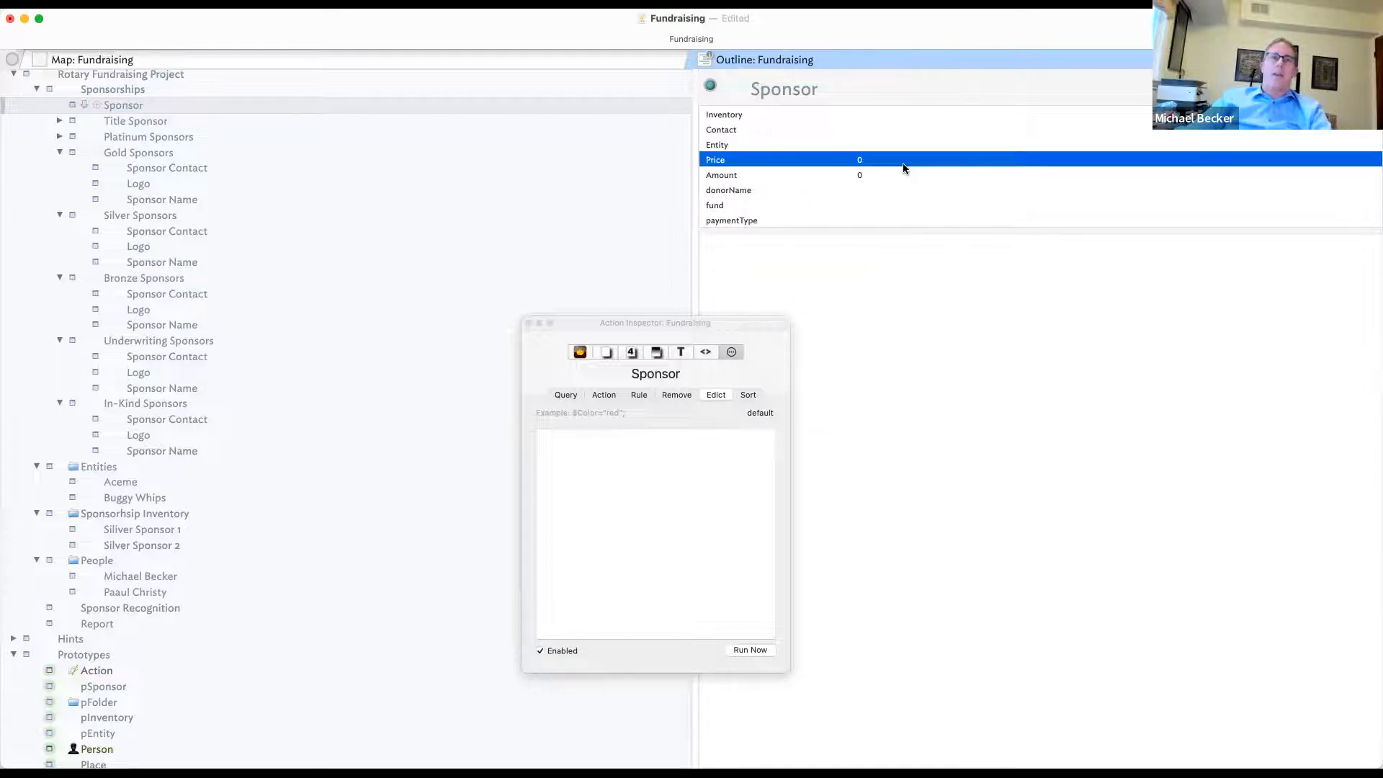
{"action": "left_click", "coordinate": [903, 159]}
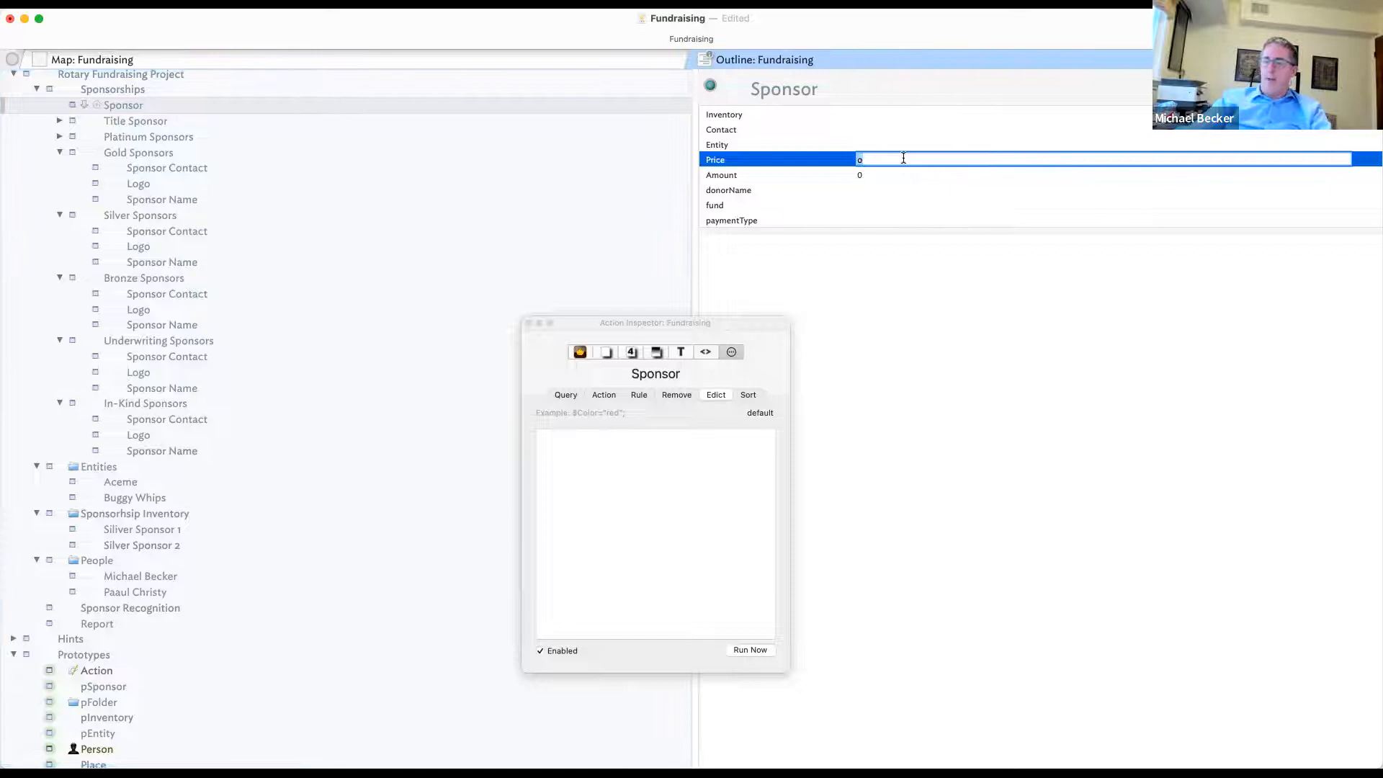
{"action": "type", "text": "5000"}
{"action": "key", "text": "Return"}
{"action": "left_click", "coordinate": [874, 176]}
{"action": "left_click", "coordinate": [873, 175]}
{"action": "type", "text": "40000"}
{"action": "key", "text": "BackSpace"}
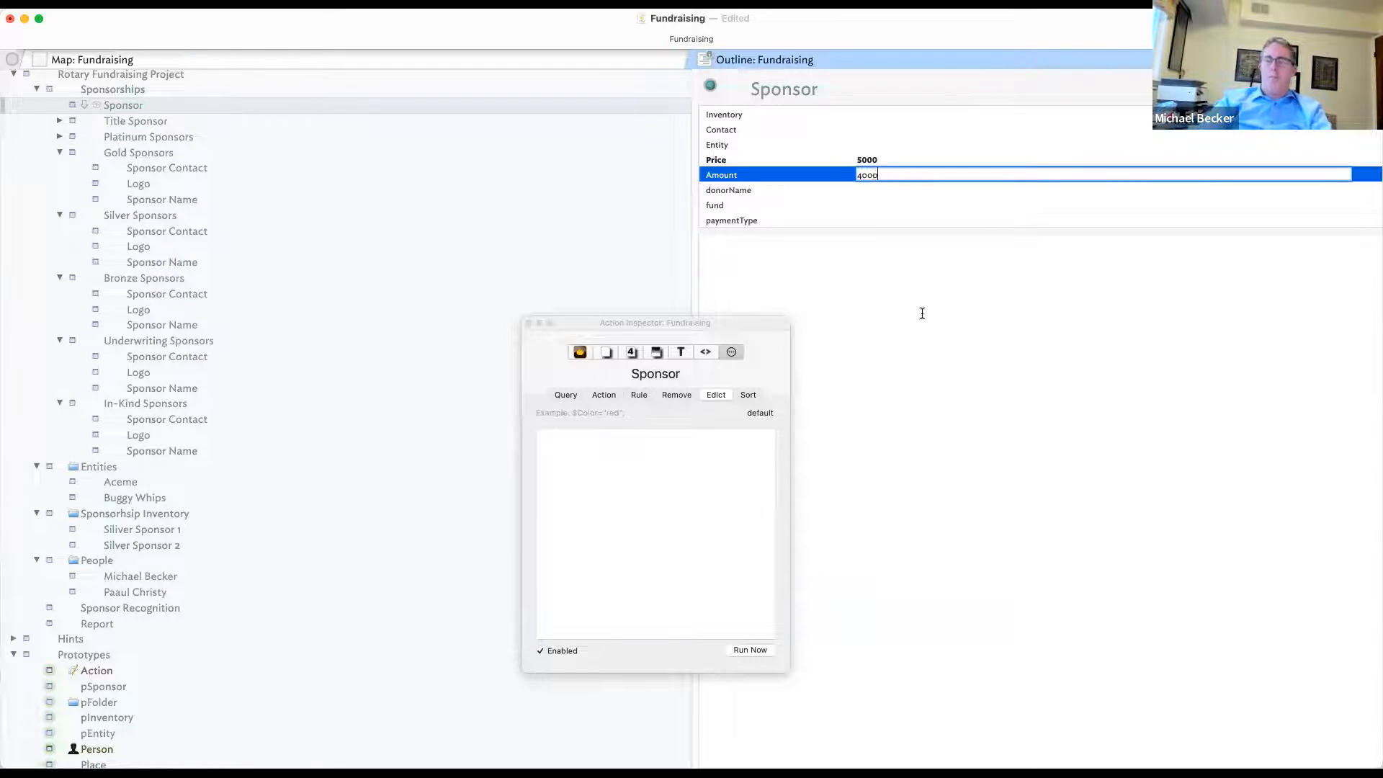
{"action": "key", "text": "Return"}
- Look at the Inventory key attribute, then select the Sponsorhsip Inventory container
{"action": "left_click", "coordinate": [874, 454]}
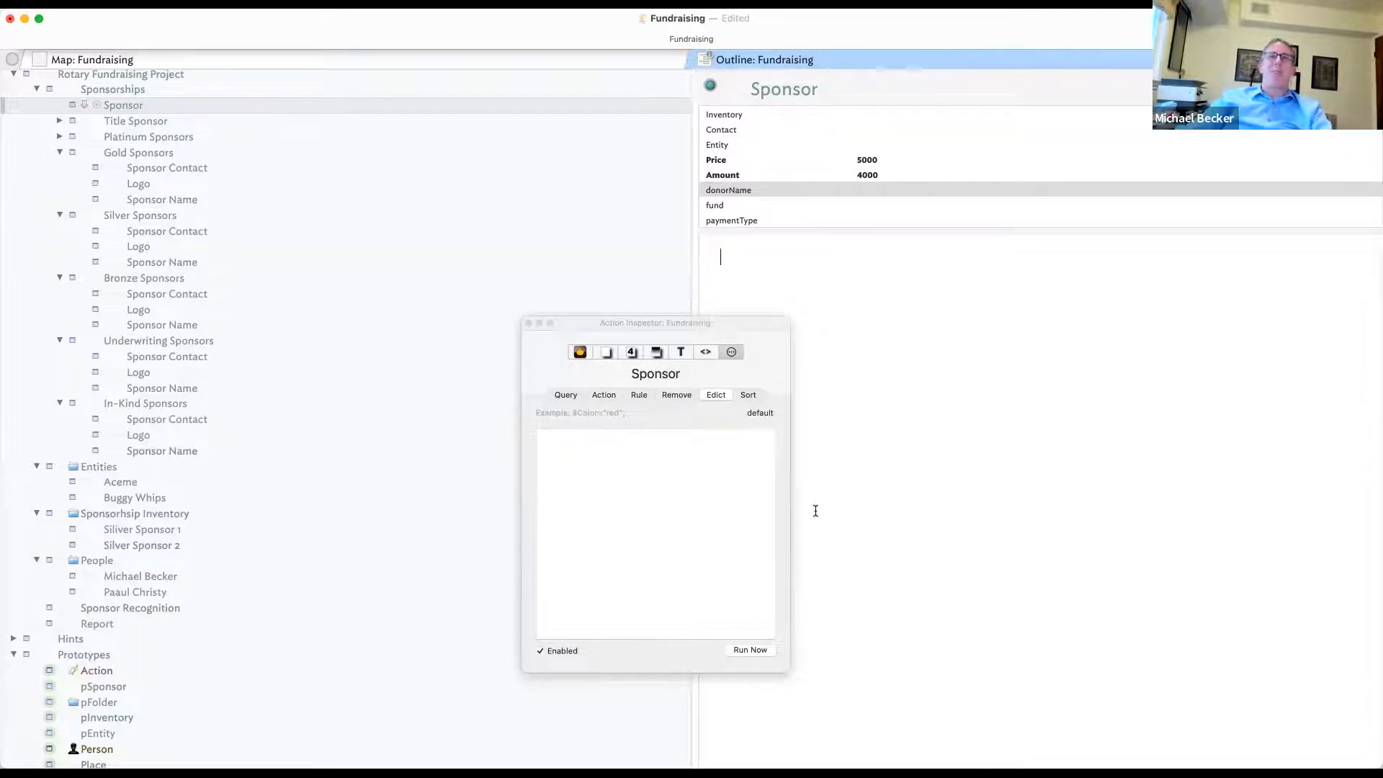
{"action": "left_click", "coordinate": [925, 114]}
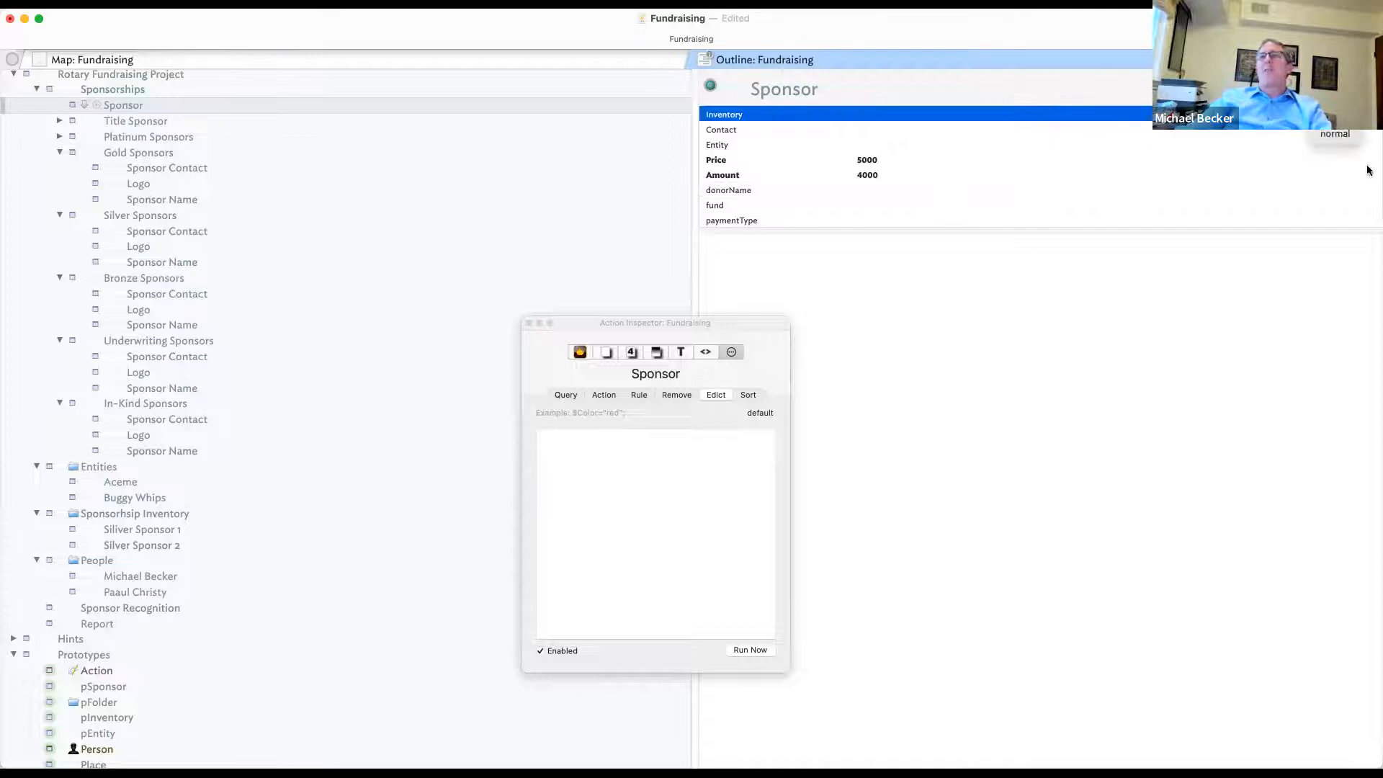
{"action": "left_click", "coordinate": [167, 513]}
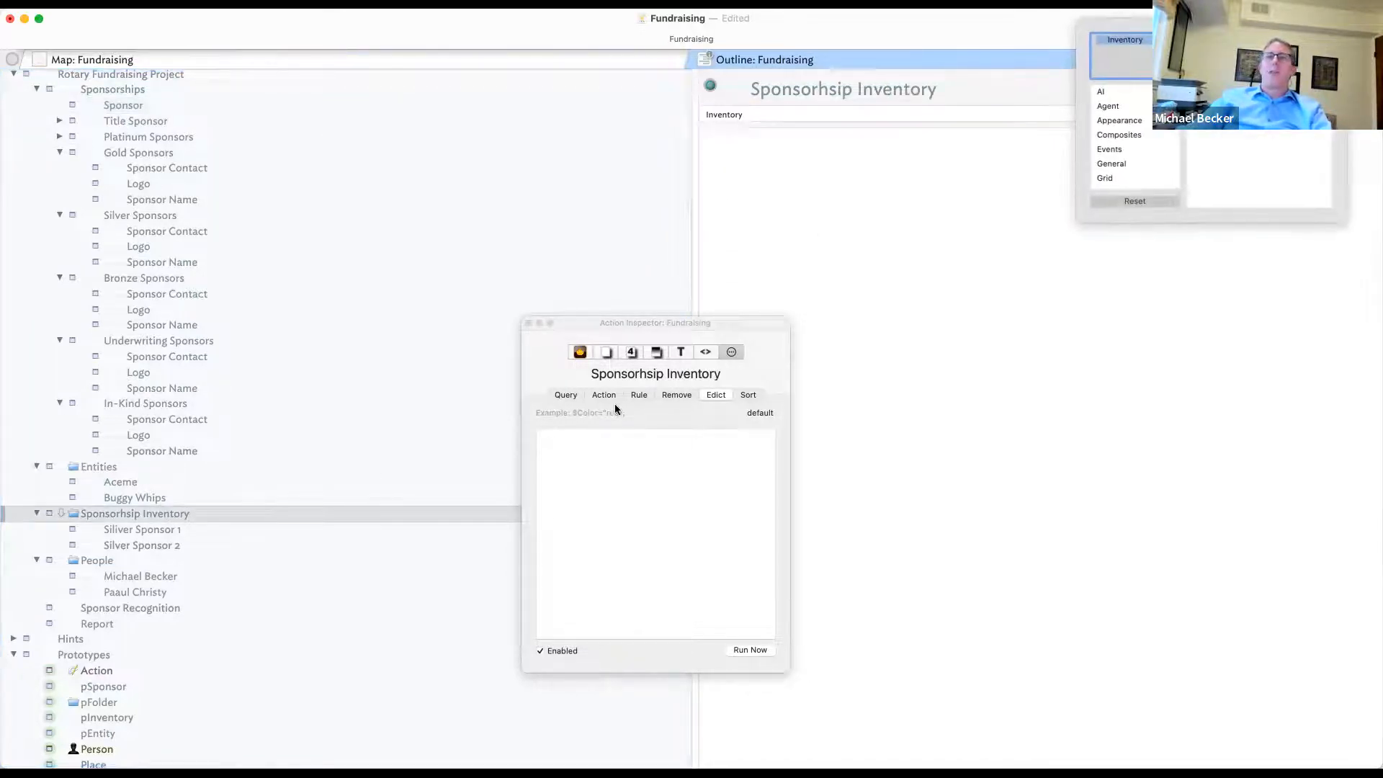
- Give Sponsorhsip Inventory the edict $Inventory=collect(children,$Name) and run it
{"action": "left_click", "coordinate": [731, 349]}
{"action": "left_click", "coordinate": [612, 467]}
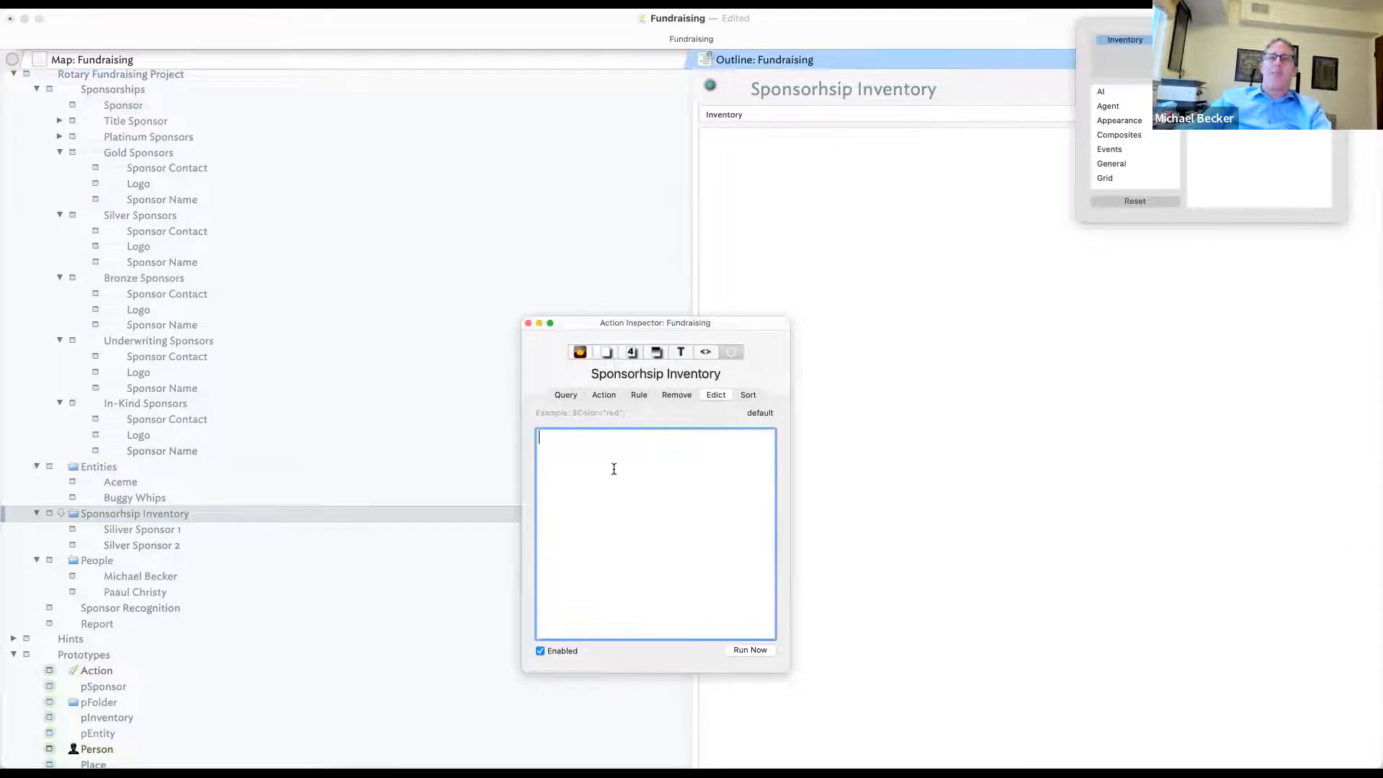
{"action": "type", "text": "$"}
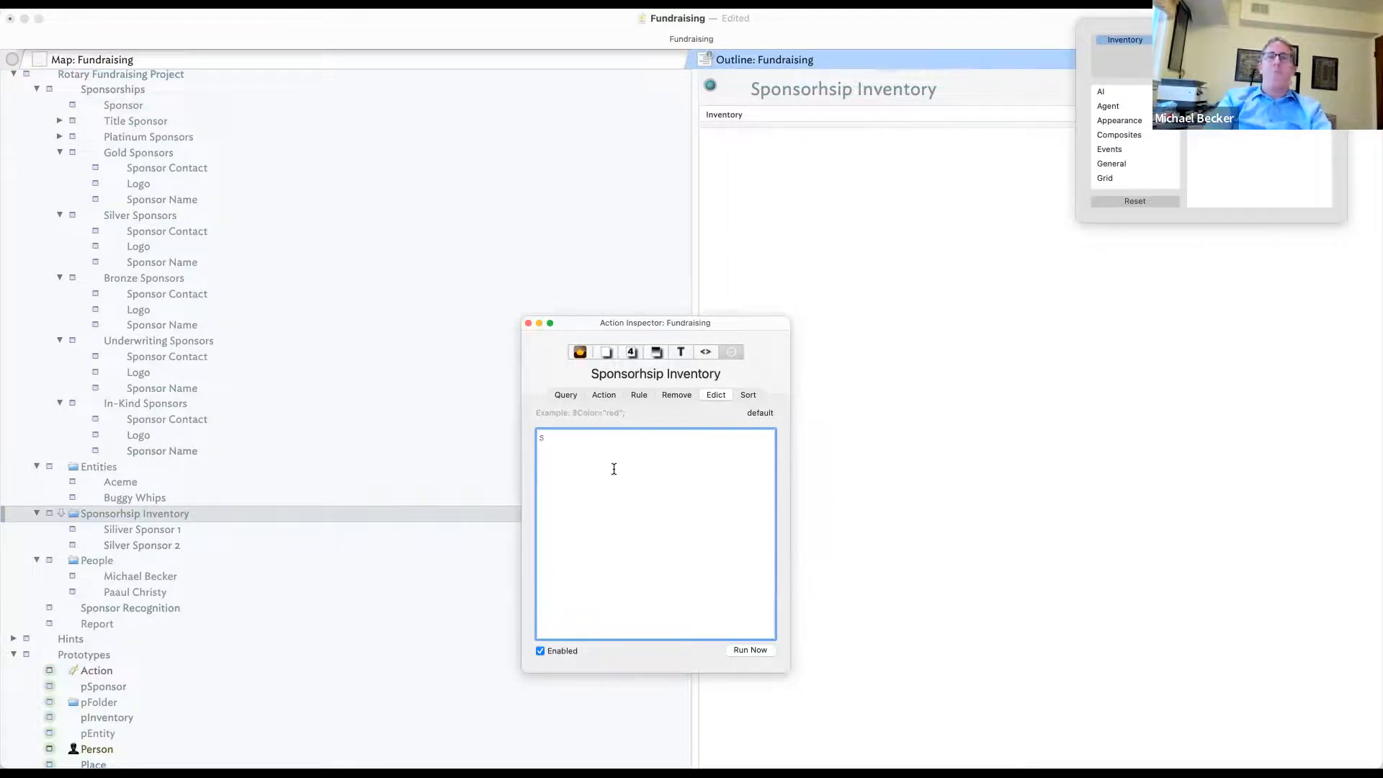
{"action": "type", "text": "In"}
{"action": "key", "text": "Down"}
{"action": "key", "text": "Down"}
{"action": "key", "text": "Return"}
{"action": "type", "text": "="}
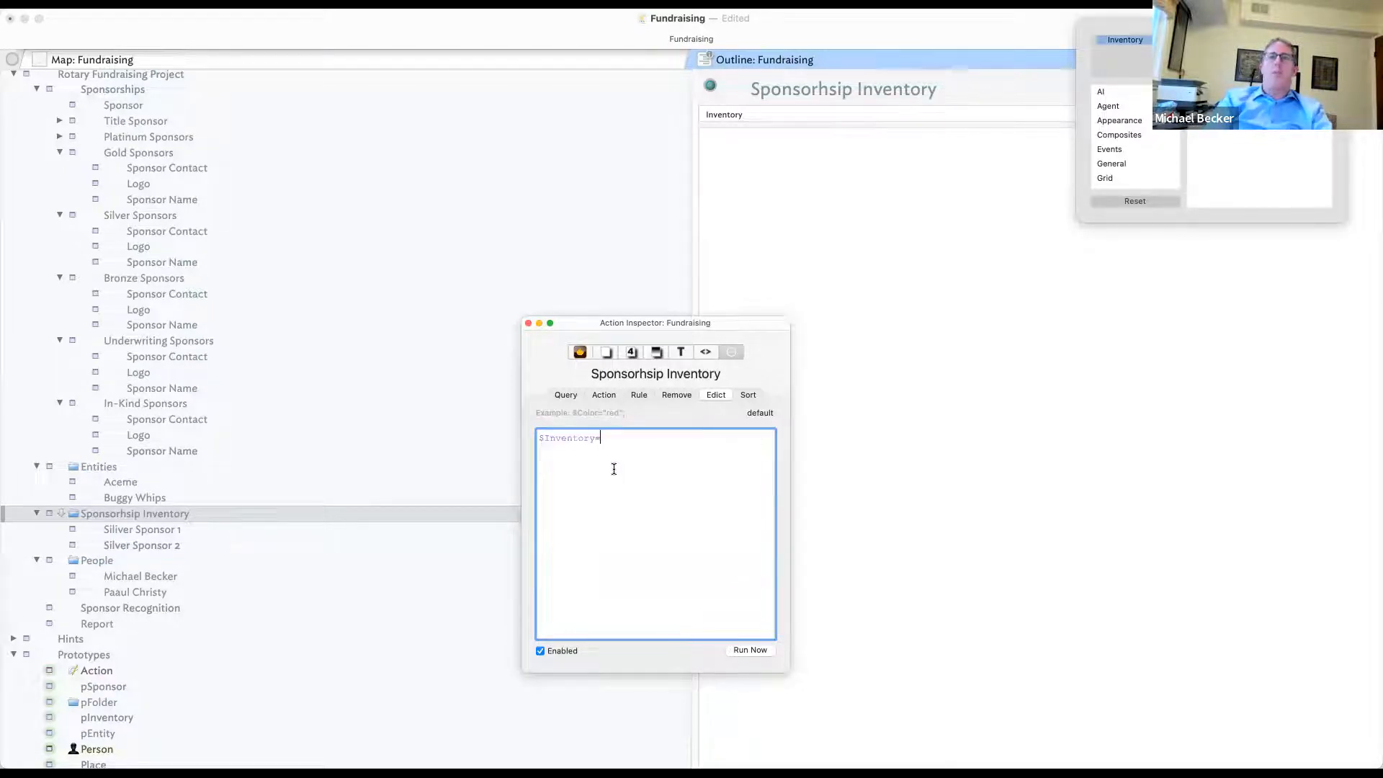
{"action": "type", "text": "collect("}
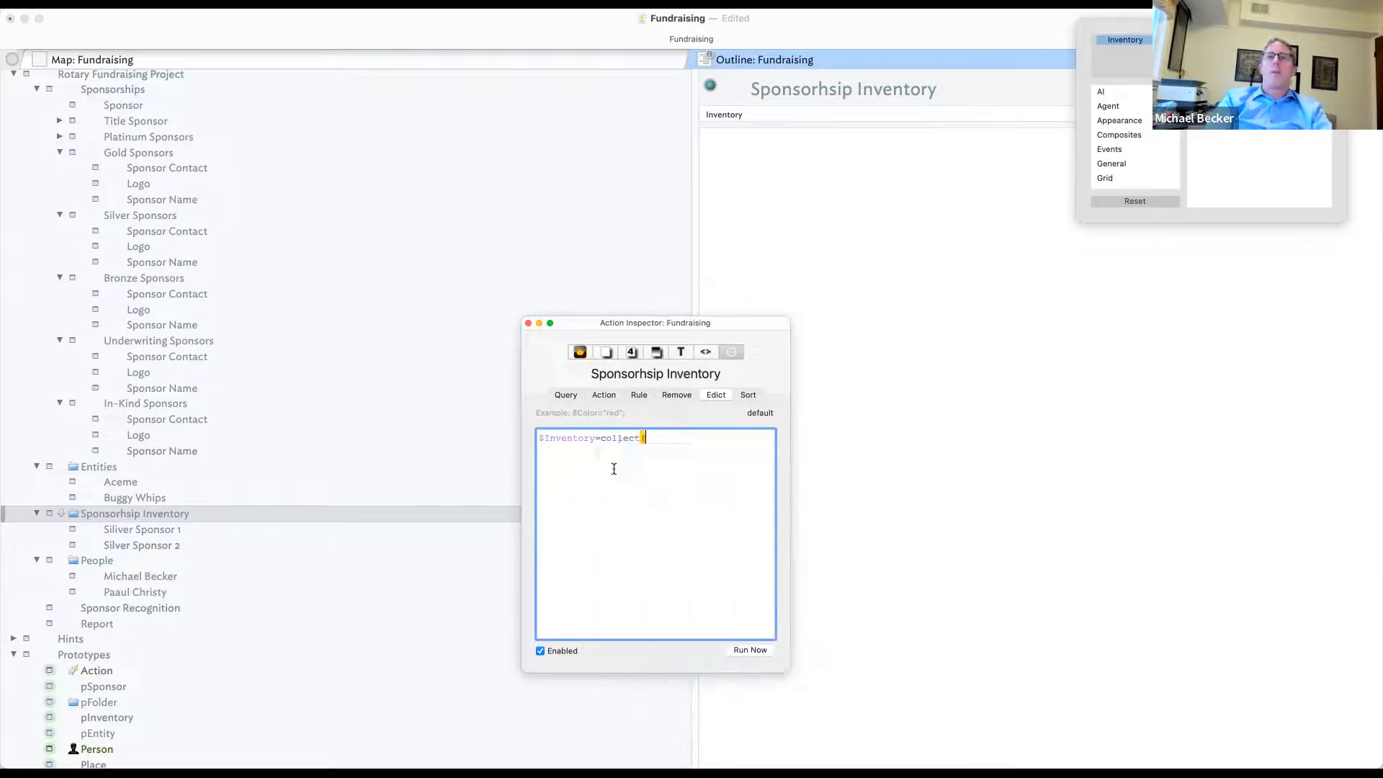
{"action": "type", "text": "children,$Name)"}
{"action": "key", "text": "Tab"}
{"action": "left_click", "coordinate": [761, 650]}
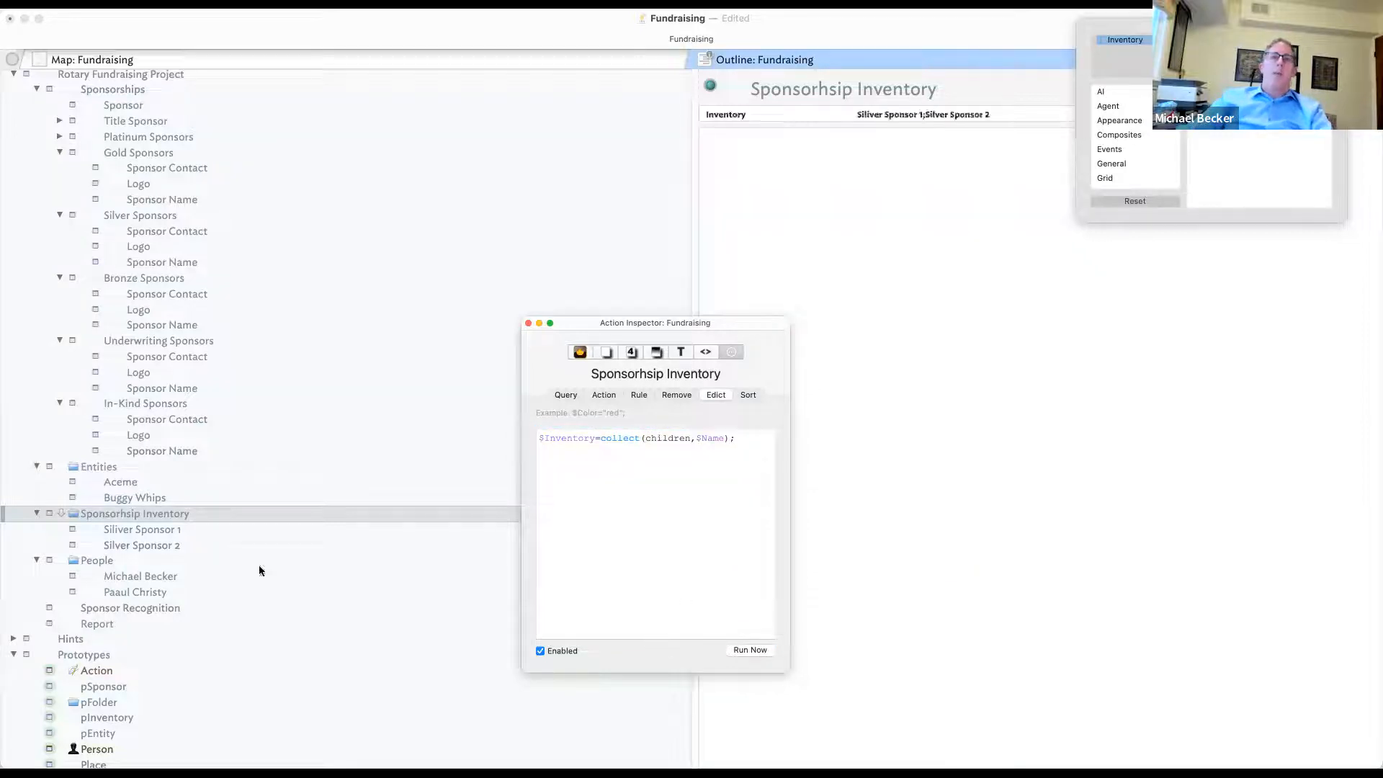
- Collapse the Entities, Sponsorhsip Inventory, People and In-Kind Sponsors branches
{"action": "left_click", "coordinate": [38, 465]}
{"action": "left_click", "coordinate": [38, 465]}
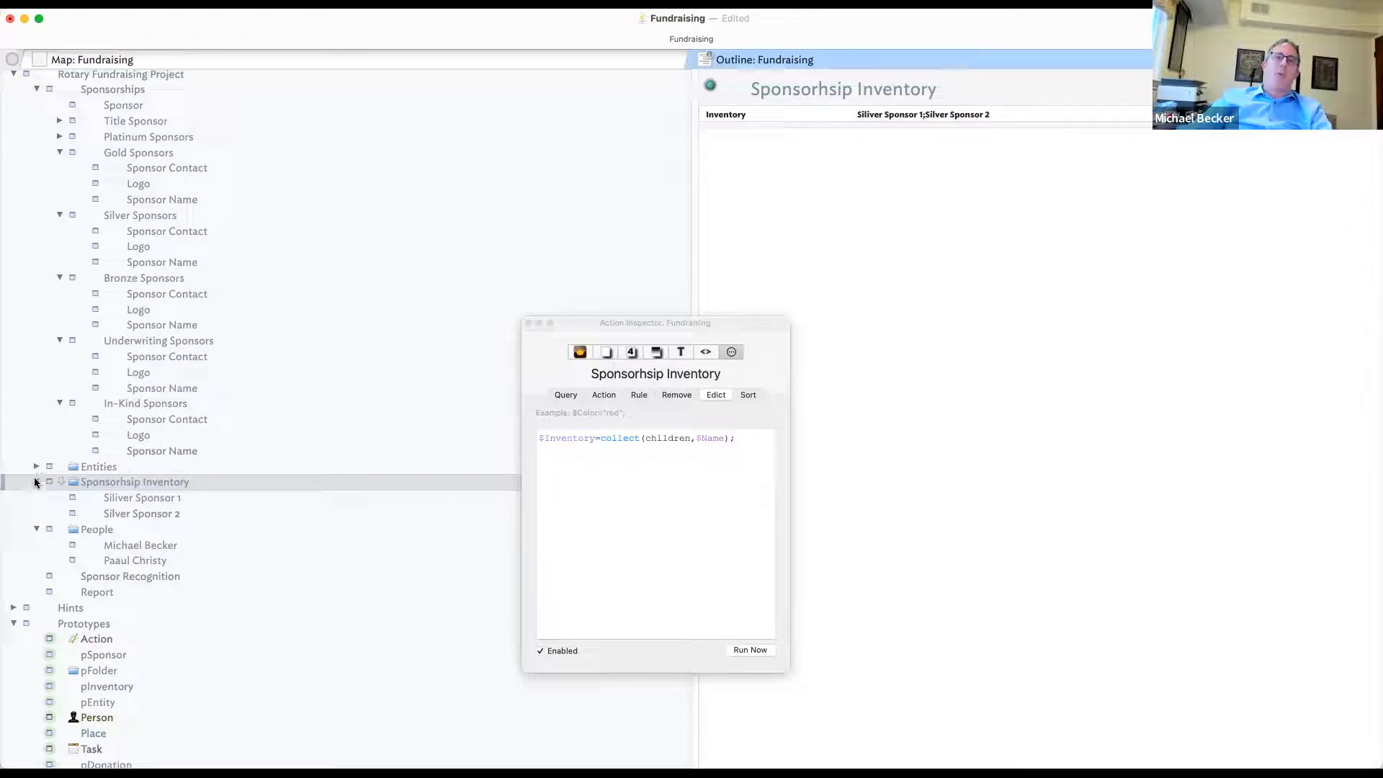
{"action": "left_click", "coordinate": [37, 481]}
{"action": "left_click", "coordinate": [36, 507]}
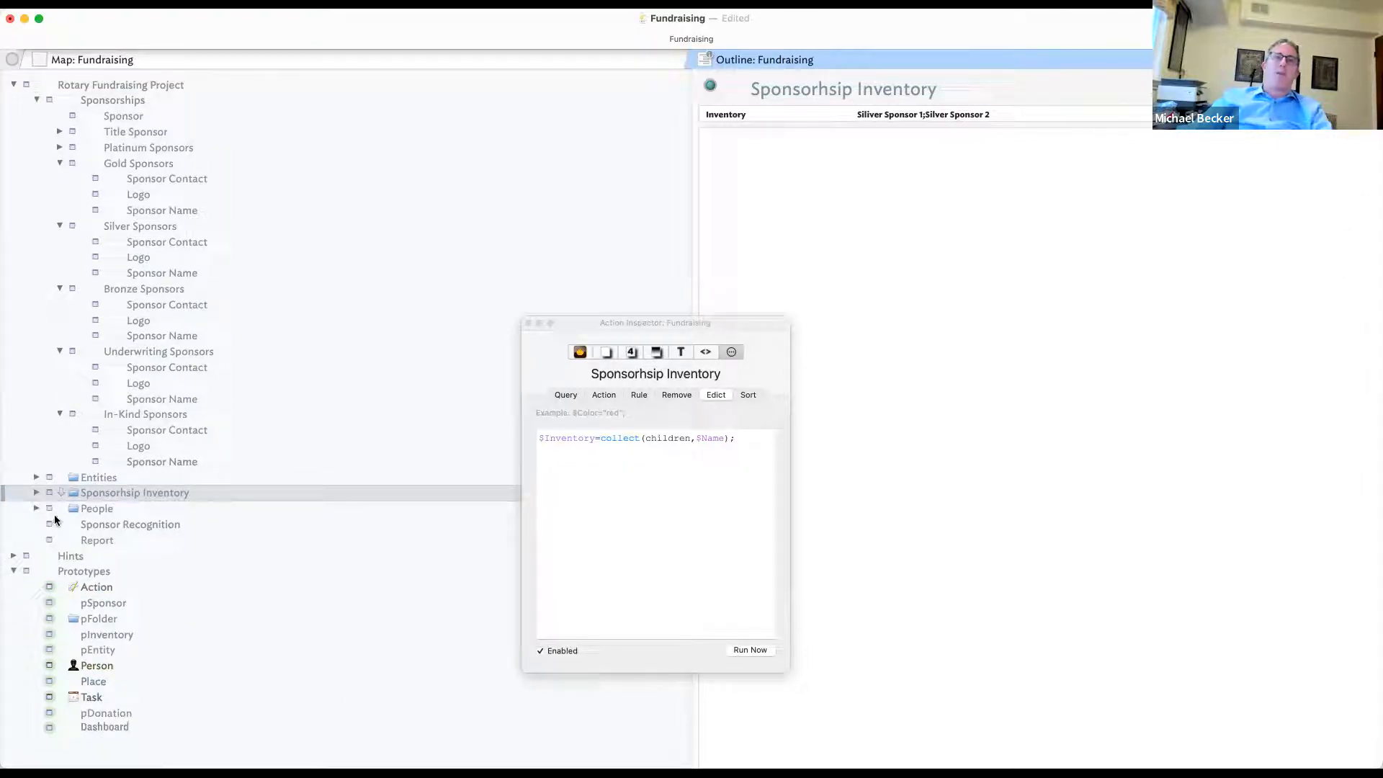
{"action": "left_click", "coordinate": [60, 414]}
- Add a new note named Resources below Entities
{"action": "left_click", "coordinate": [70, 433]}
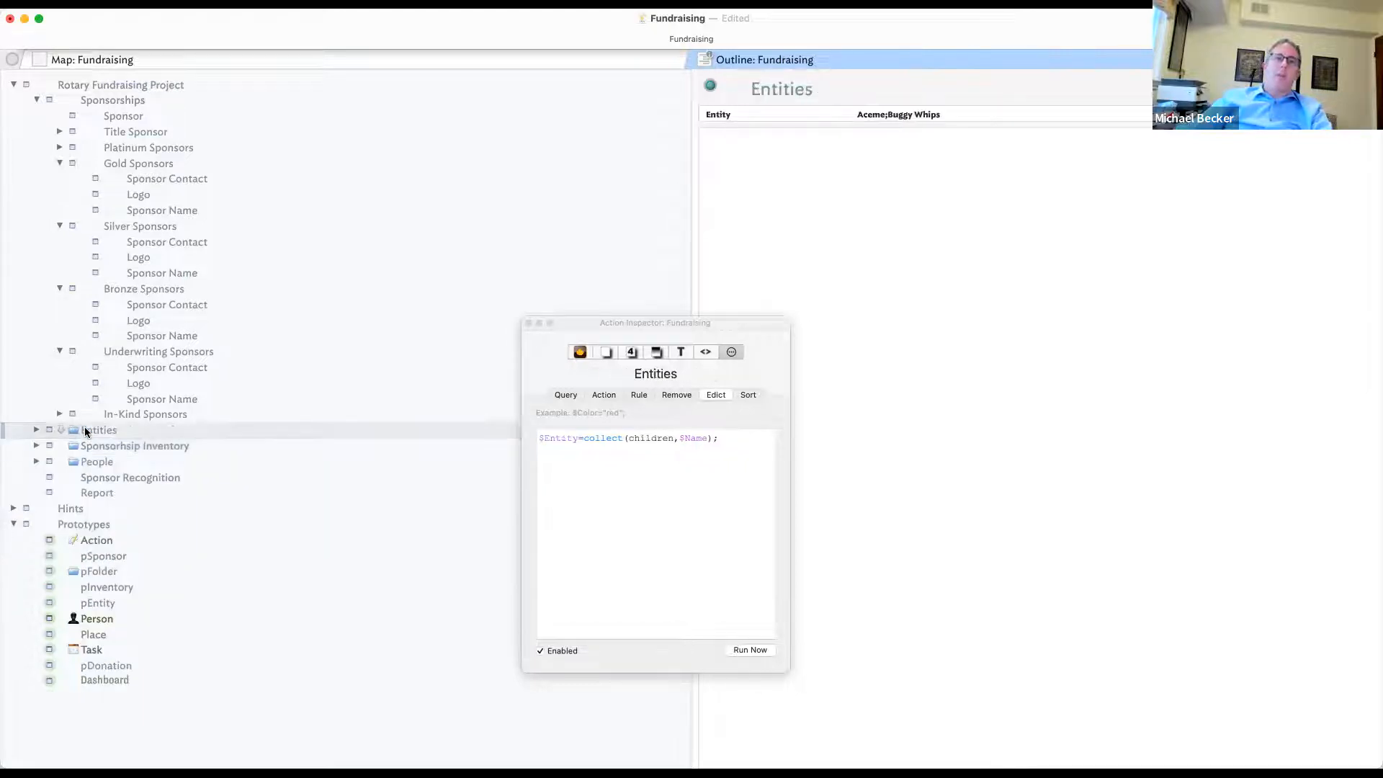
{"action": "key", "text": "Return"}
{"action": "type", "text": "Re"}
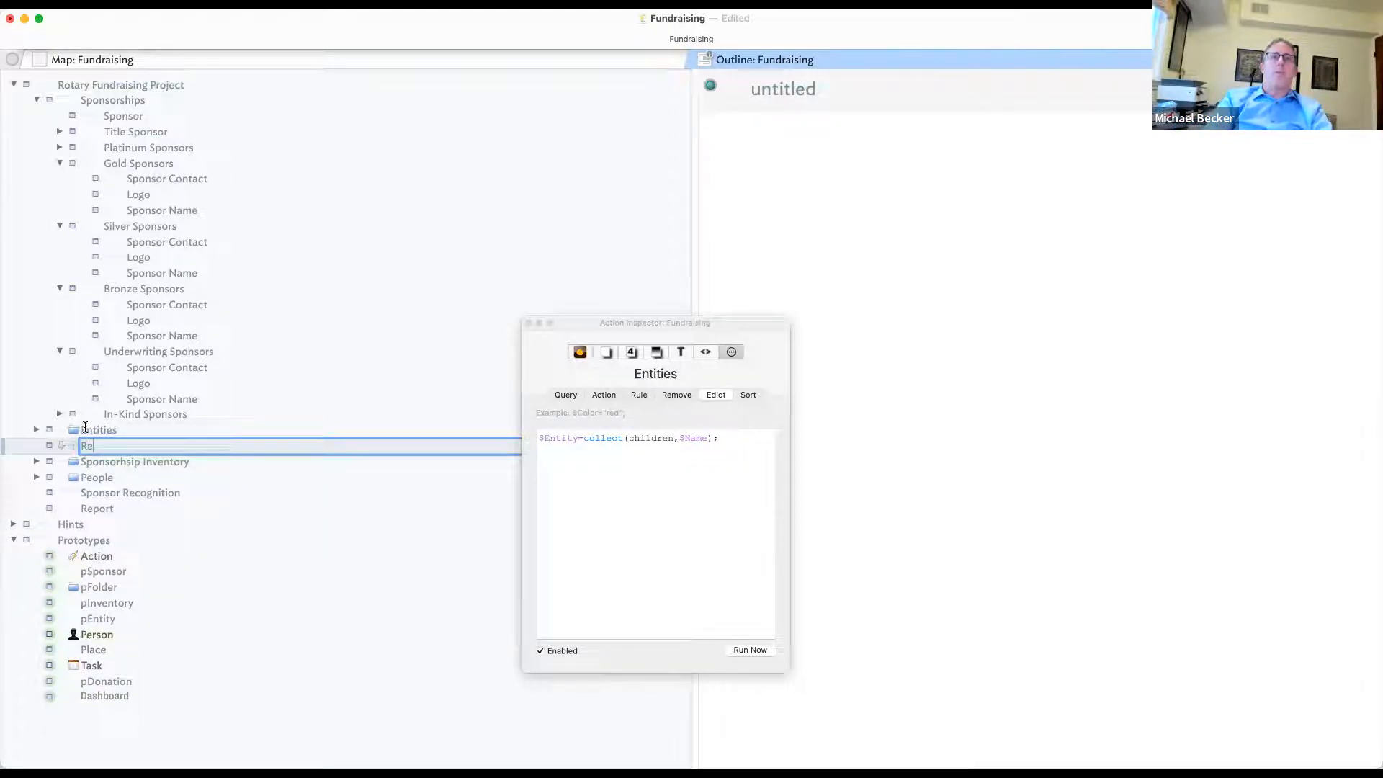
{"action": "key", "text": "Return"}
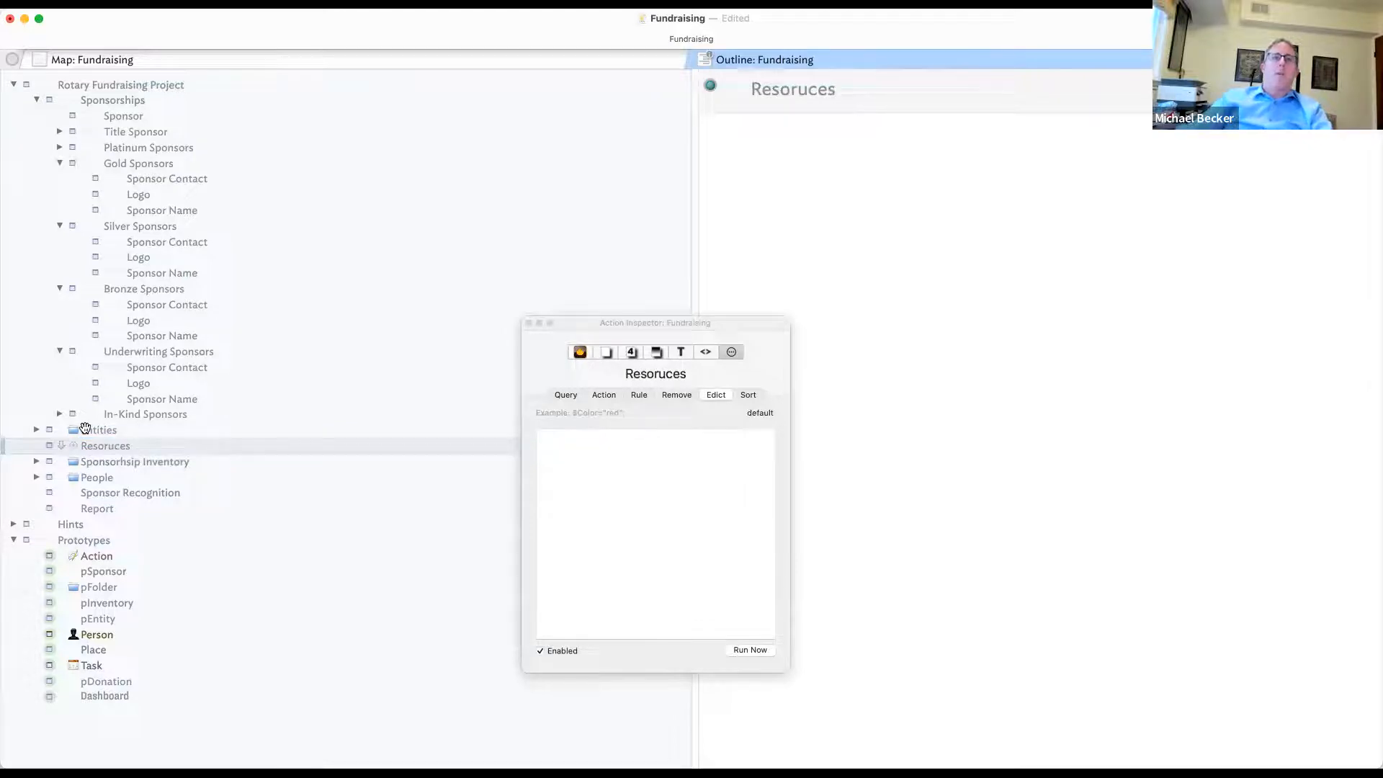
- Nest Entities, Sponsorhsip Inventory and People under Resources, and give Resources the pFolder prototype
{"action": "left_click", "coordinate": [144, 430]}
{"action": "left_click_drag", "start_coordinate": [151, 430], "coordinate": [165, 448]}
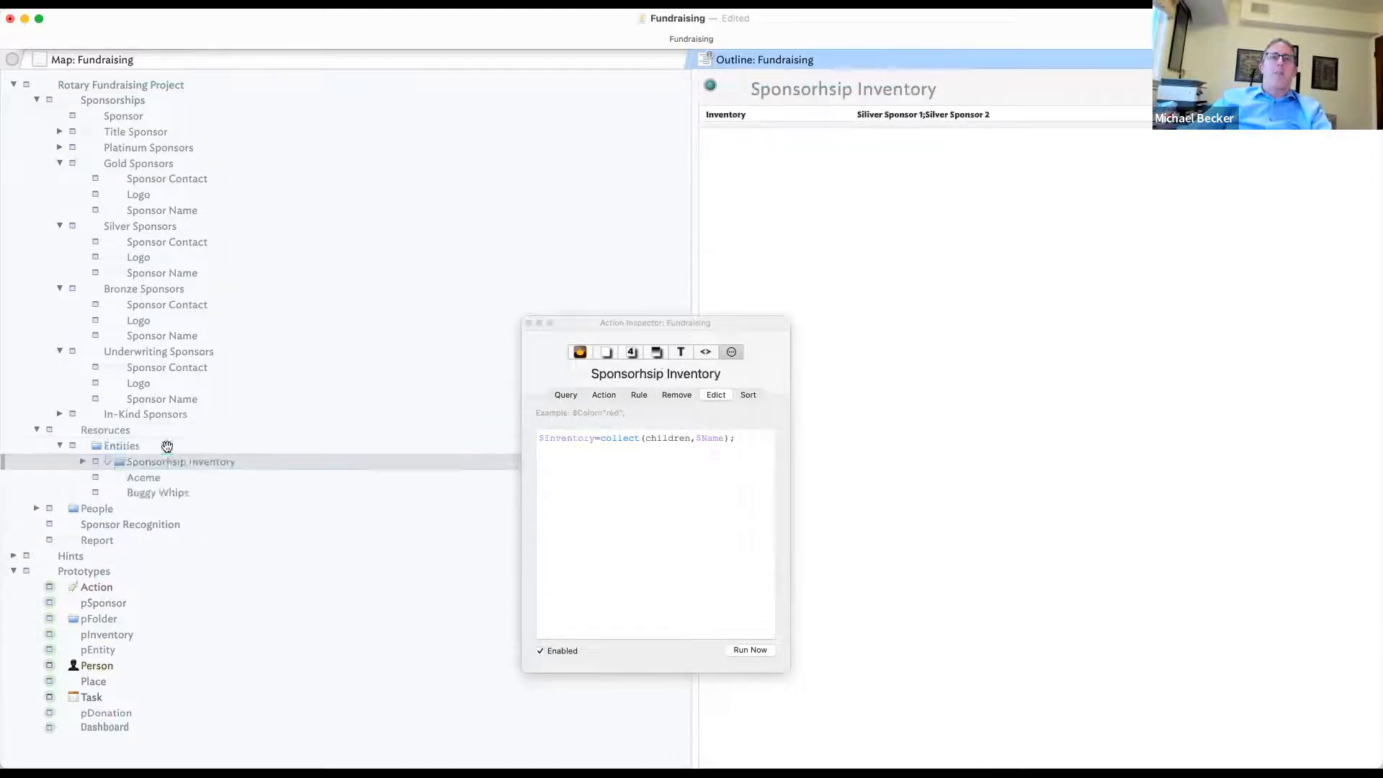
{"action": "left_click", "coordinate": [126, 504]}
{"action": "left_click_drag", "start_coordinate": [125, 504], "coordinate": [154, 468]}
{"action": "left_click", "coordinate": [161, 466]}
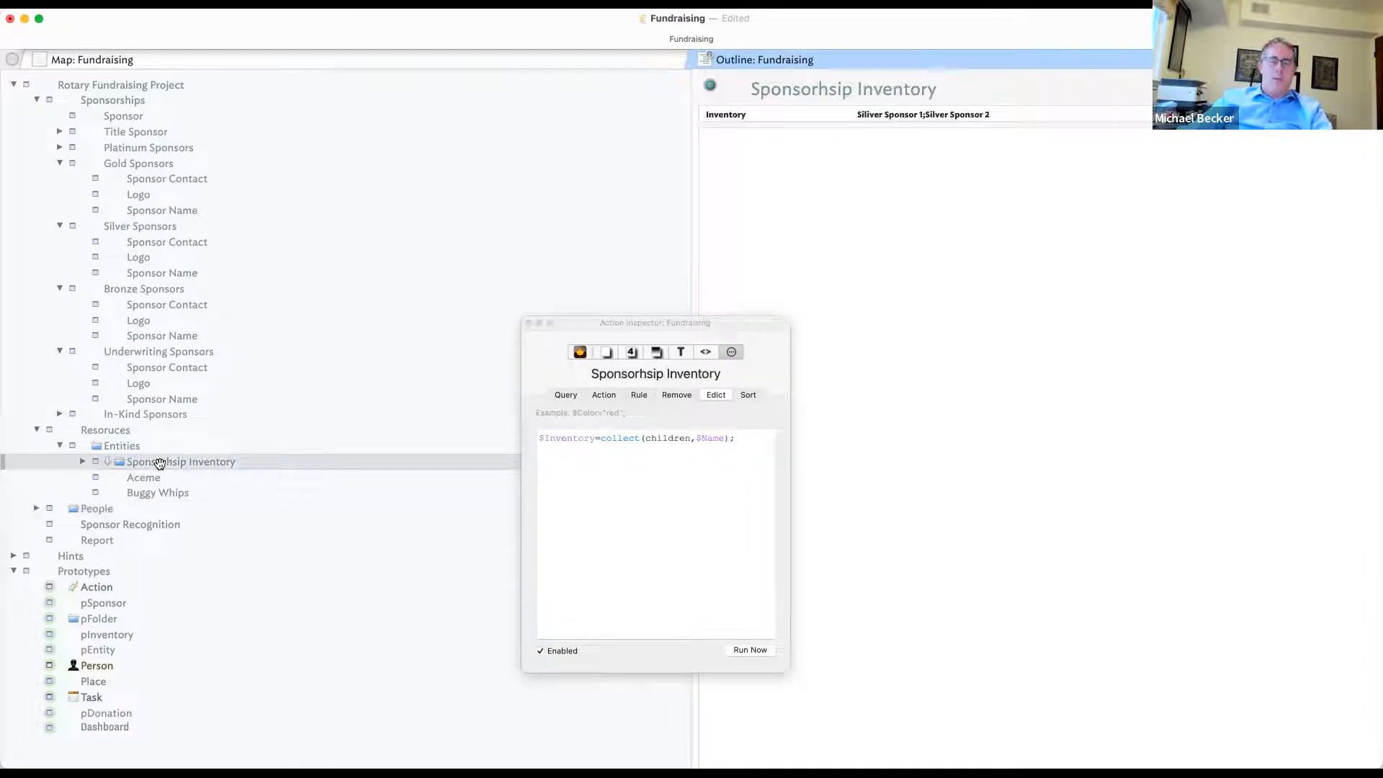
{"action": "key", "text": "shift+Tab"}
{"action": "left_click", "coordinate": [124, 509]}
{"action": "key", "text": "Tab"}
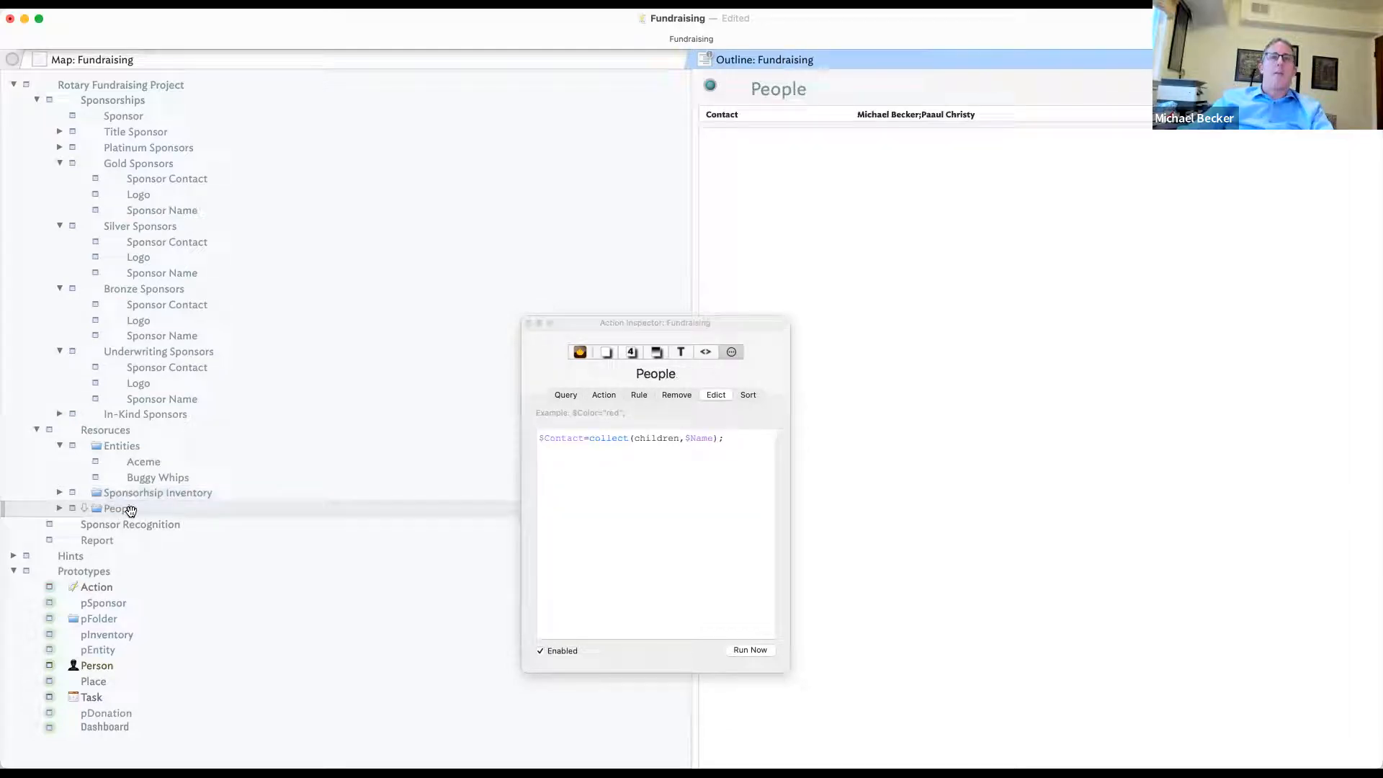
{"action": "left_click", "coordinate": [53, 433]}
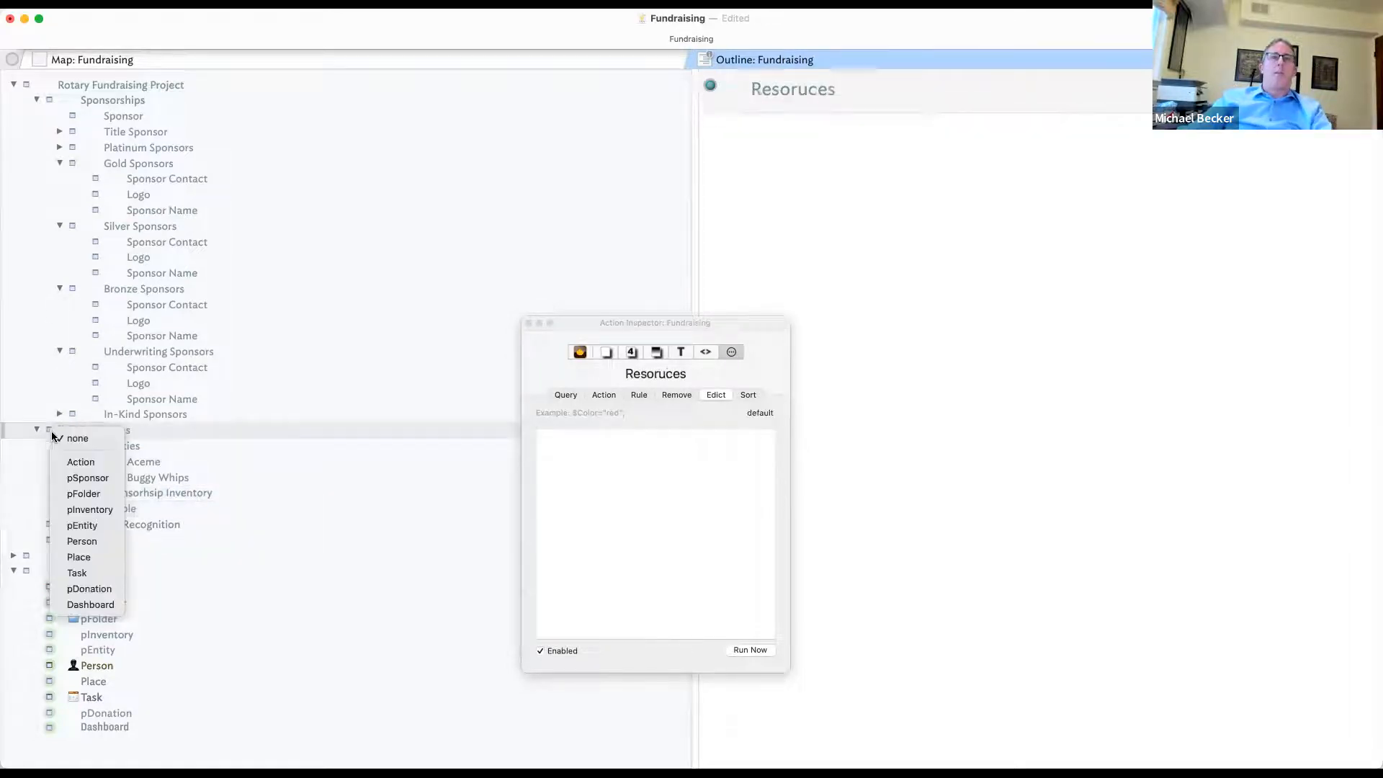
{"action": "left_click", "coordinate": [102, 494]}
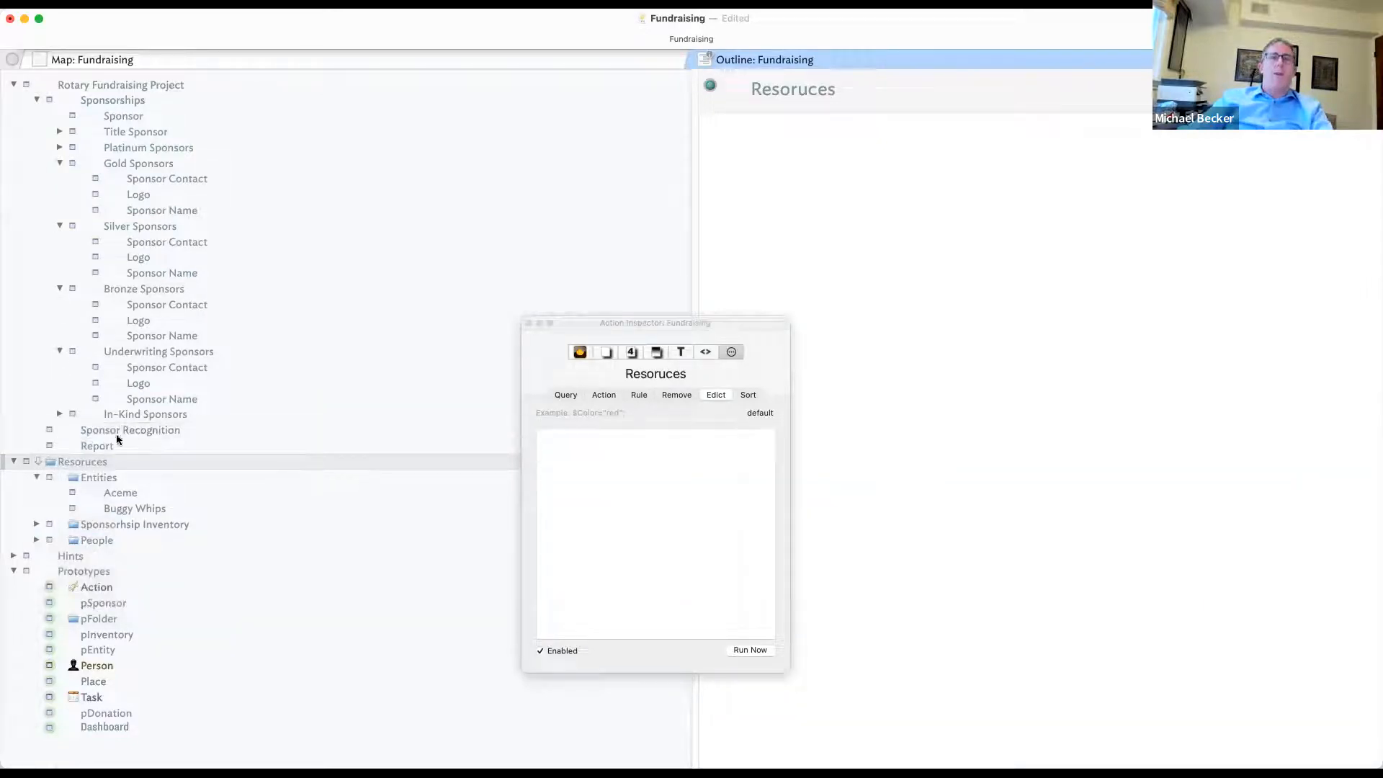
- Rename the Aceme entity to ACME
{"action": "left_click_drag", "start_coordinate": [99, 492], "coordinate": [151, 492]}
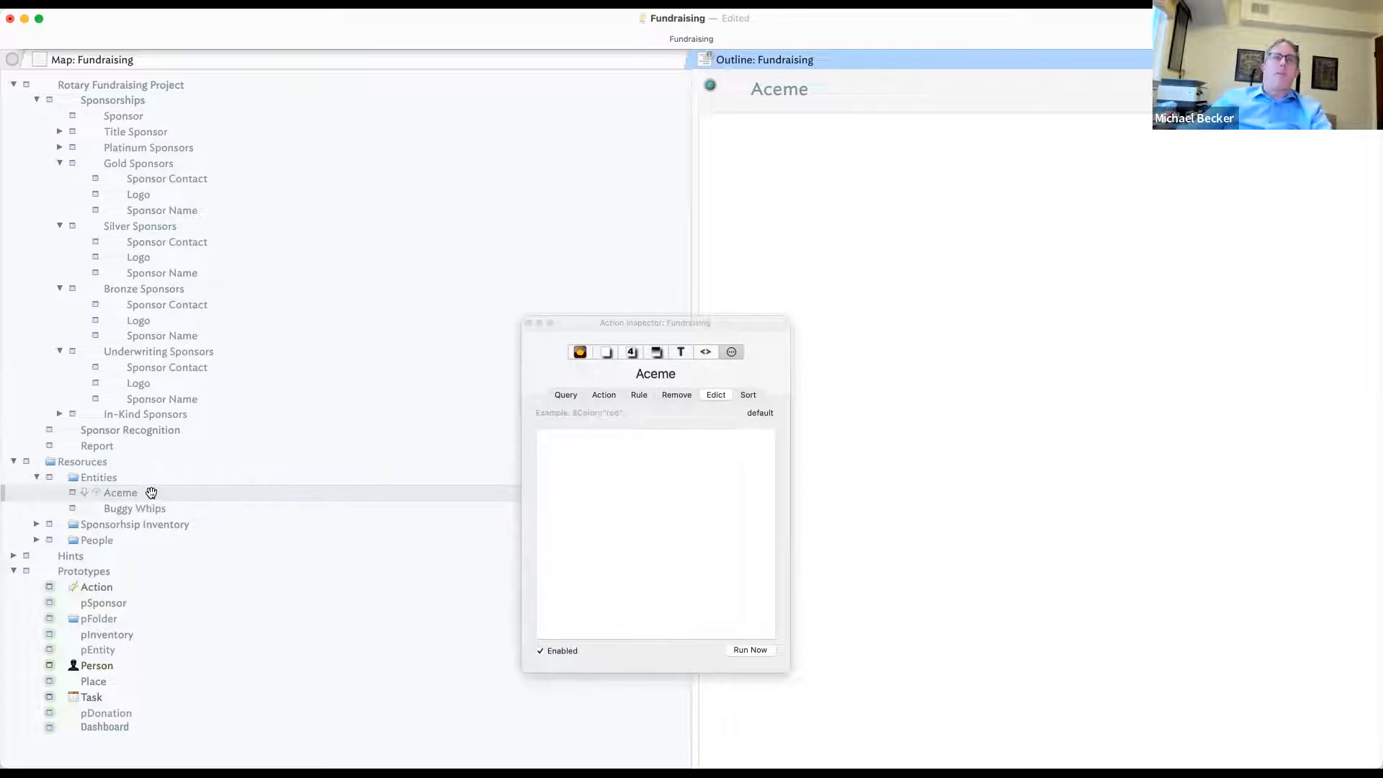
{"action": "left_click", "coordinate": [133, 490]}
{"action": "type", "text": "AC"}
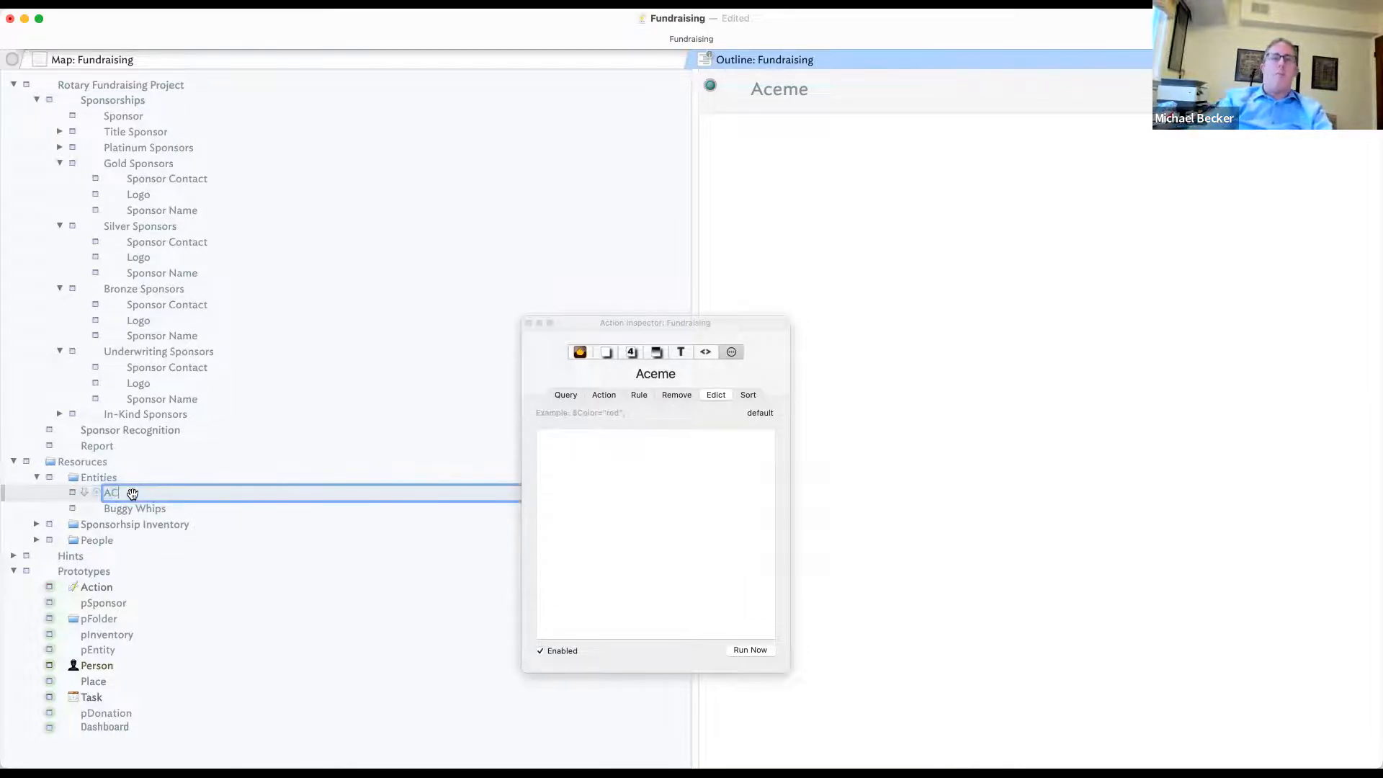
{"action": "type", "text": "ME"}
{"action": "key", "text": "Return"}
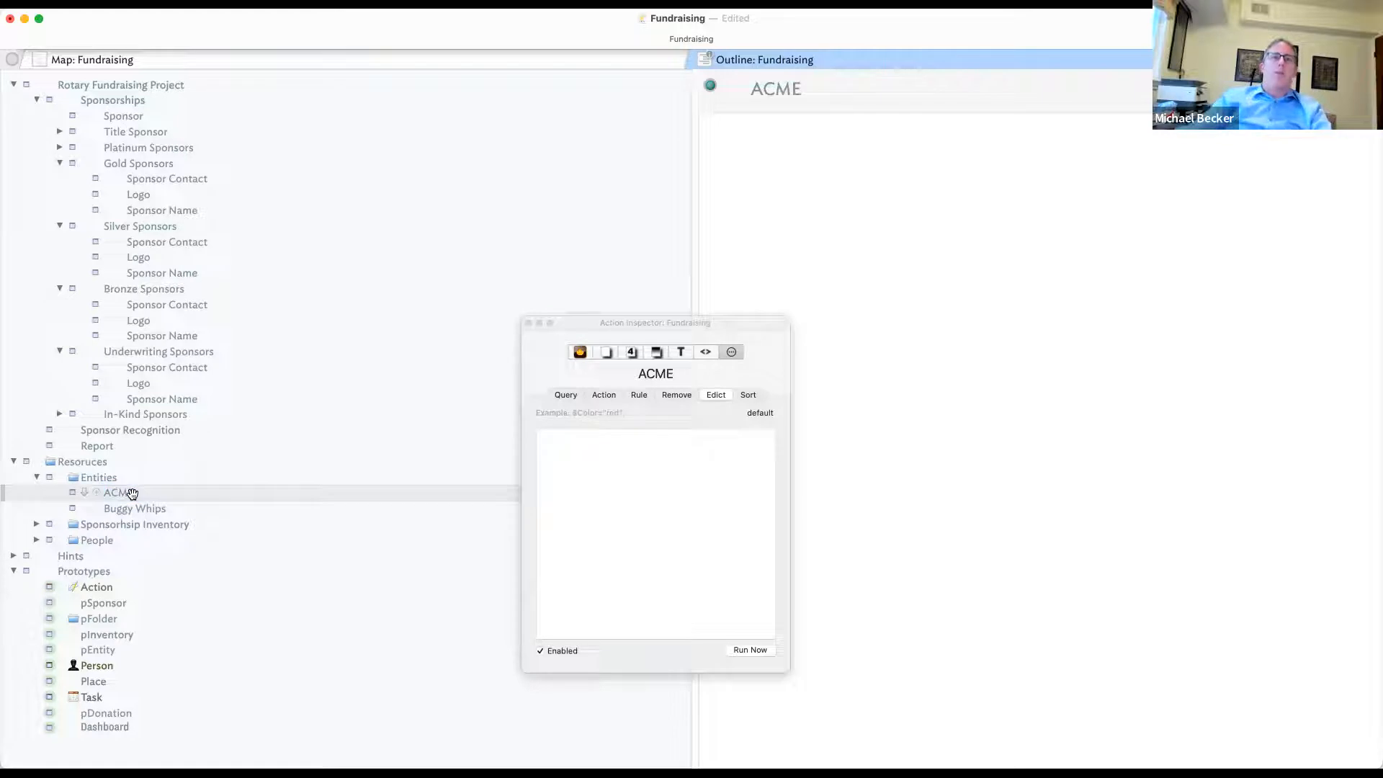
{"action": "left_click", "coordinate": [38, 477]}
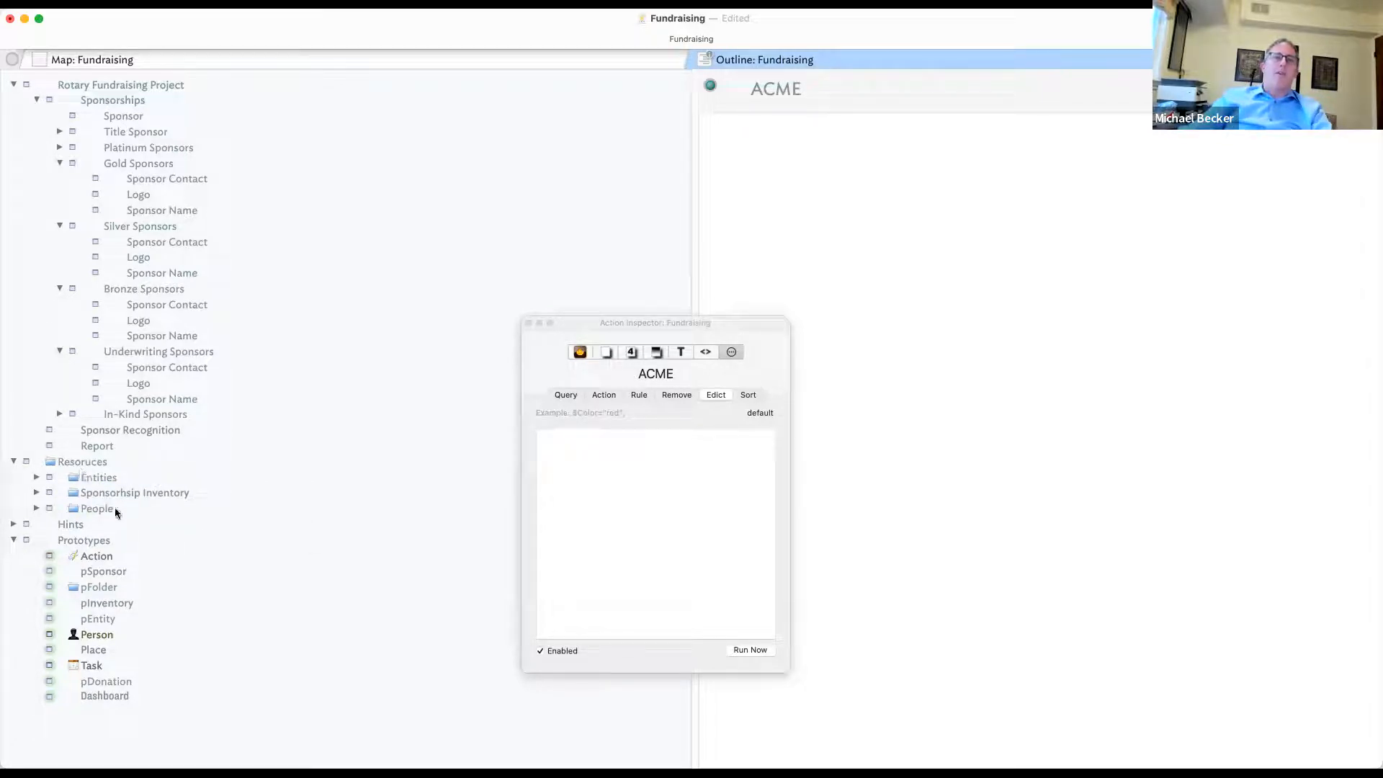
{"action": "left_click", "coordinate": [36, 508]}
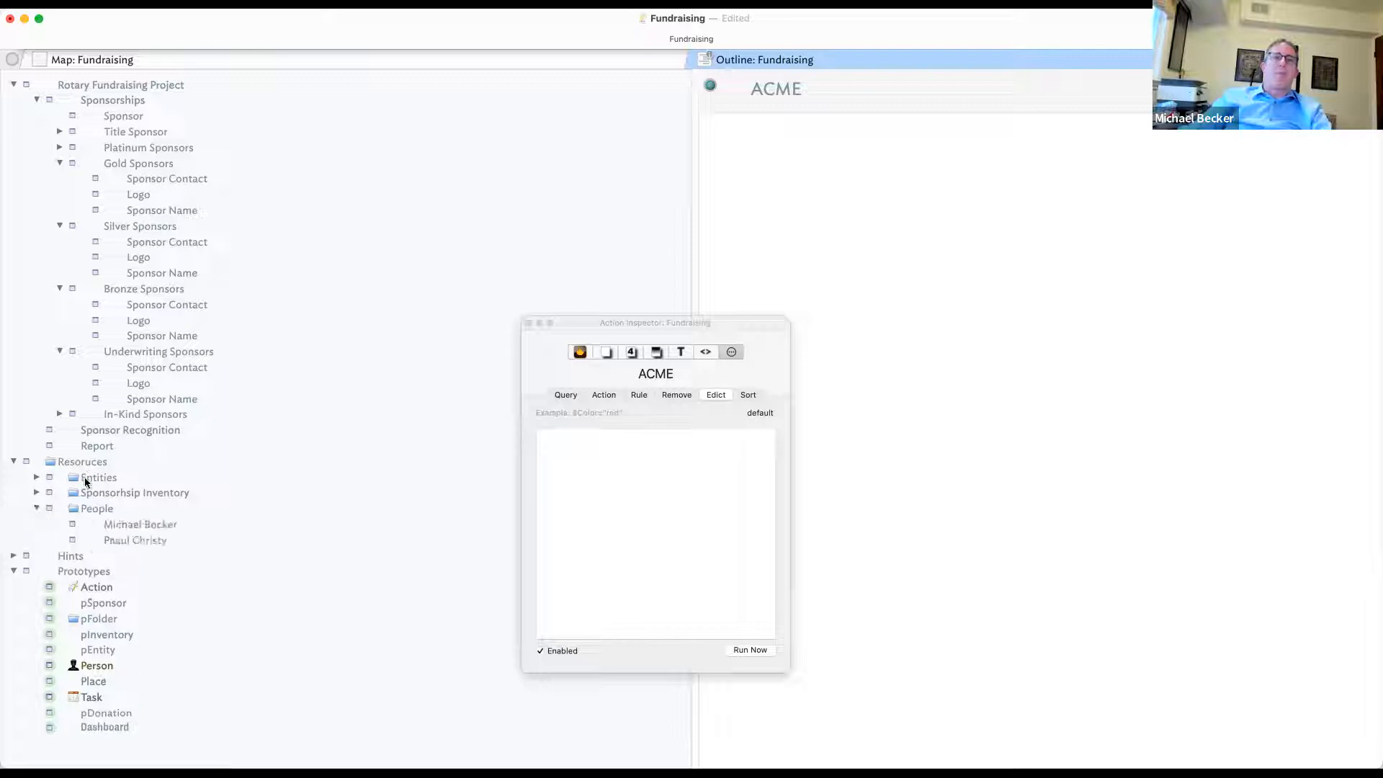
- Set the Sponsor's Inventory to Siliver Sponsor 1 and its Contact to the first listed person
{"action": "left_click", "coordinate": [158, 115]}
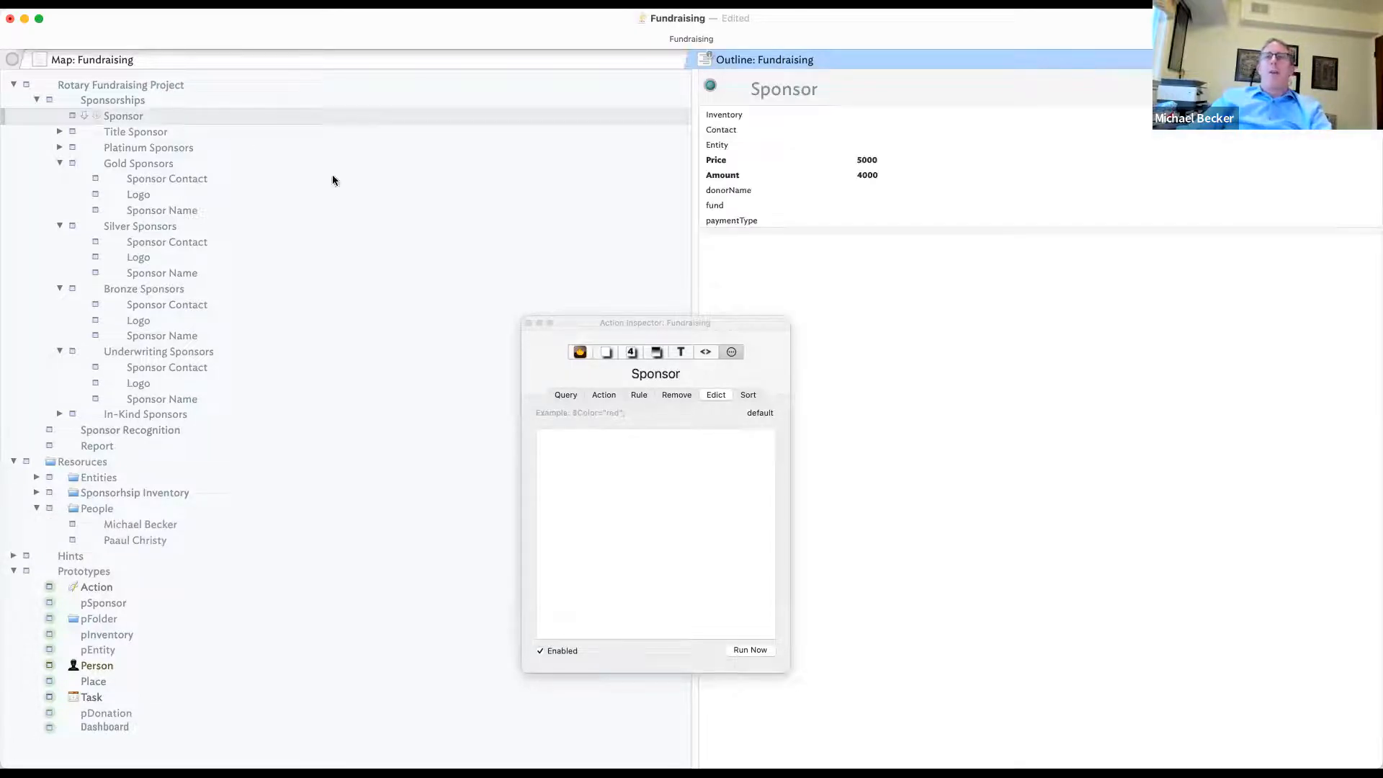
{"action": "left_click", "coordinate": [800, 128]}
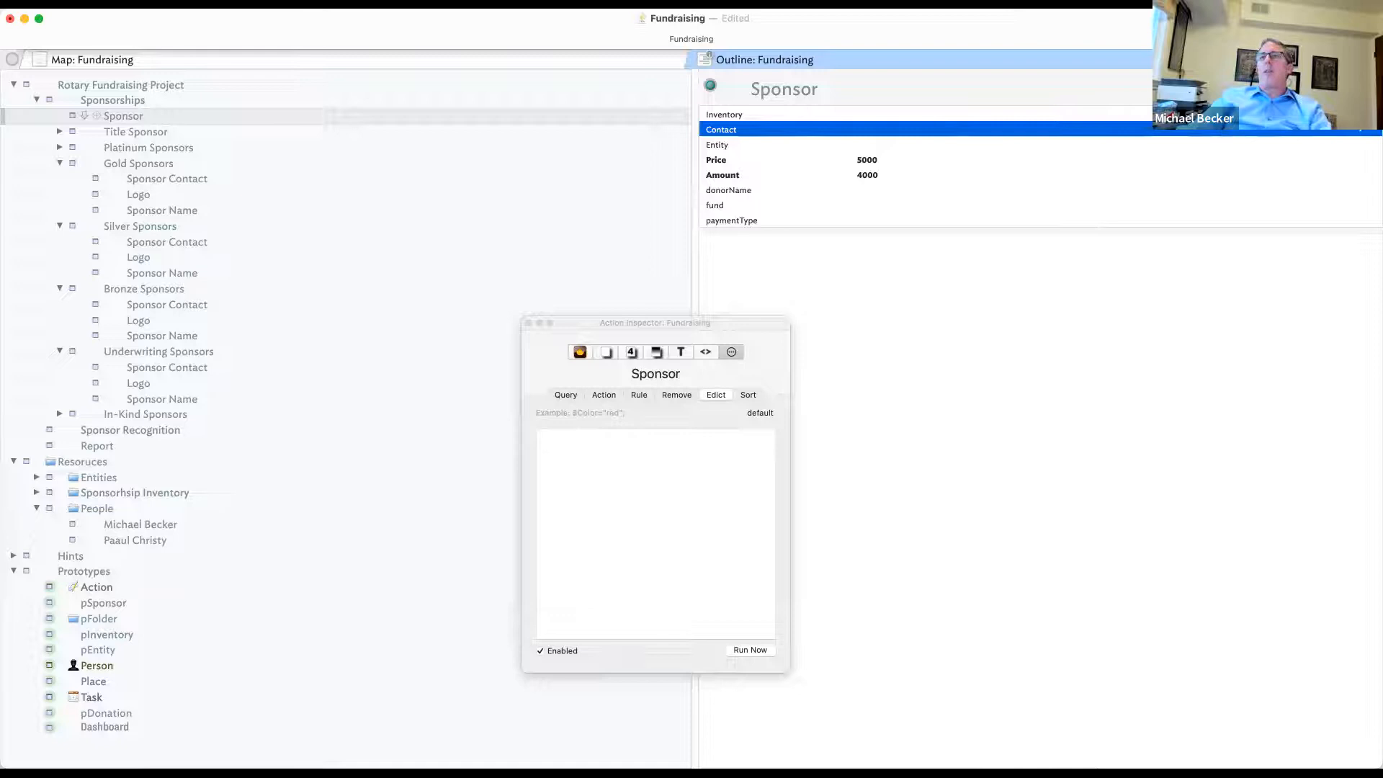
{"action": "left_click", "coordinate": [801, 115]}
{"action": "left_click", "coordinate": [1366, 115]}
{"action": "left_click", "coordinate": [1331, 161]}
{"action": "left_click", "coordinate": [900, 130]}
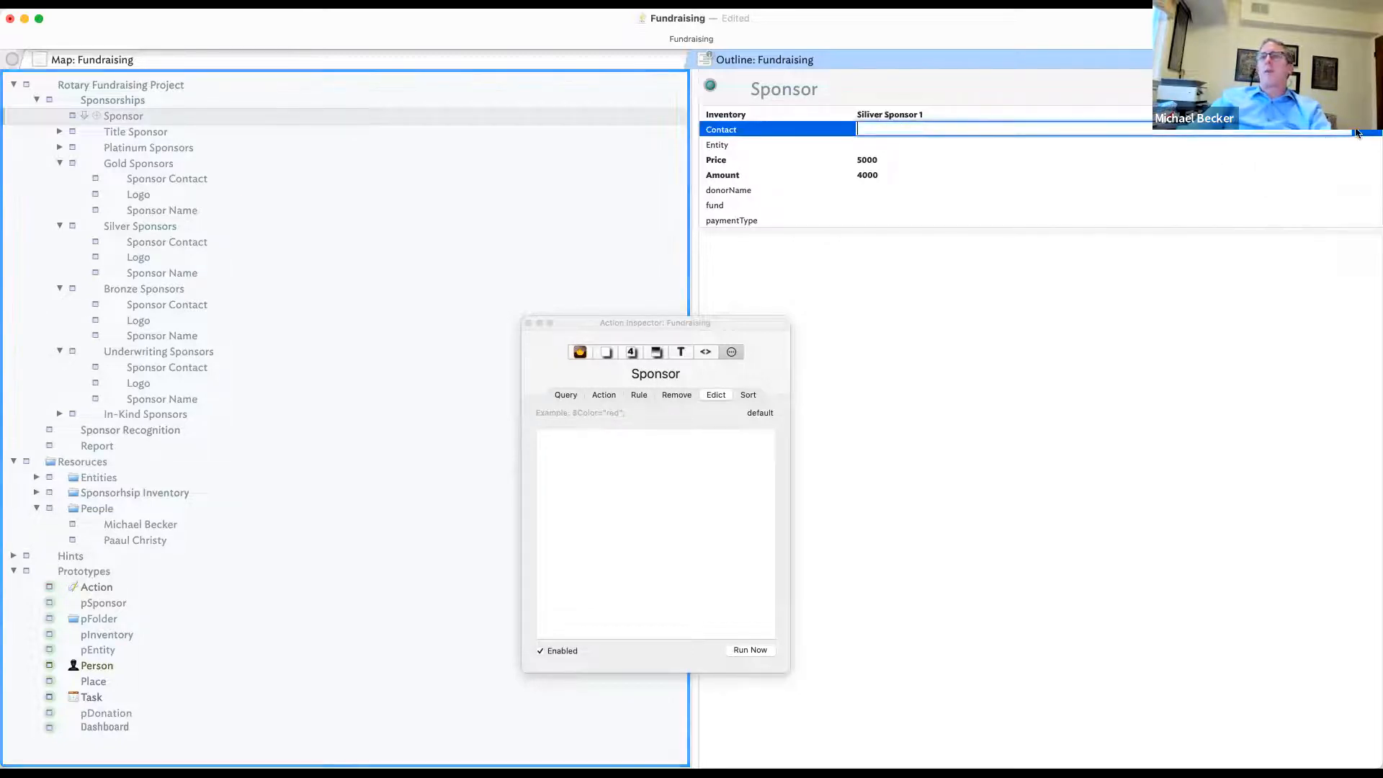
{"action": "left_click", "coordinate": [1367, 130]}
{"action": "left_click", "coordinate": [1312, 176]}
- Set the Sponsor's Entity to Aceme and its fund to Rotary Foundation
{"action": "left_click", "coordinate": [893, 147]}
{"action": "left_click", "coordinate": [1362, 146]}
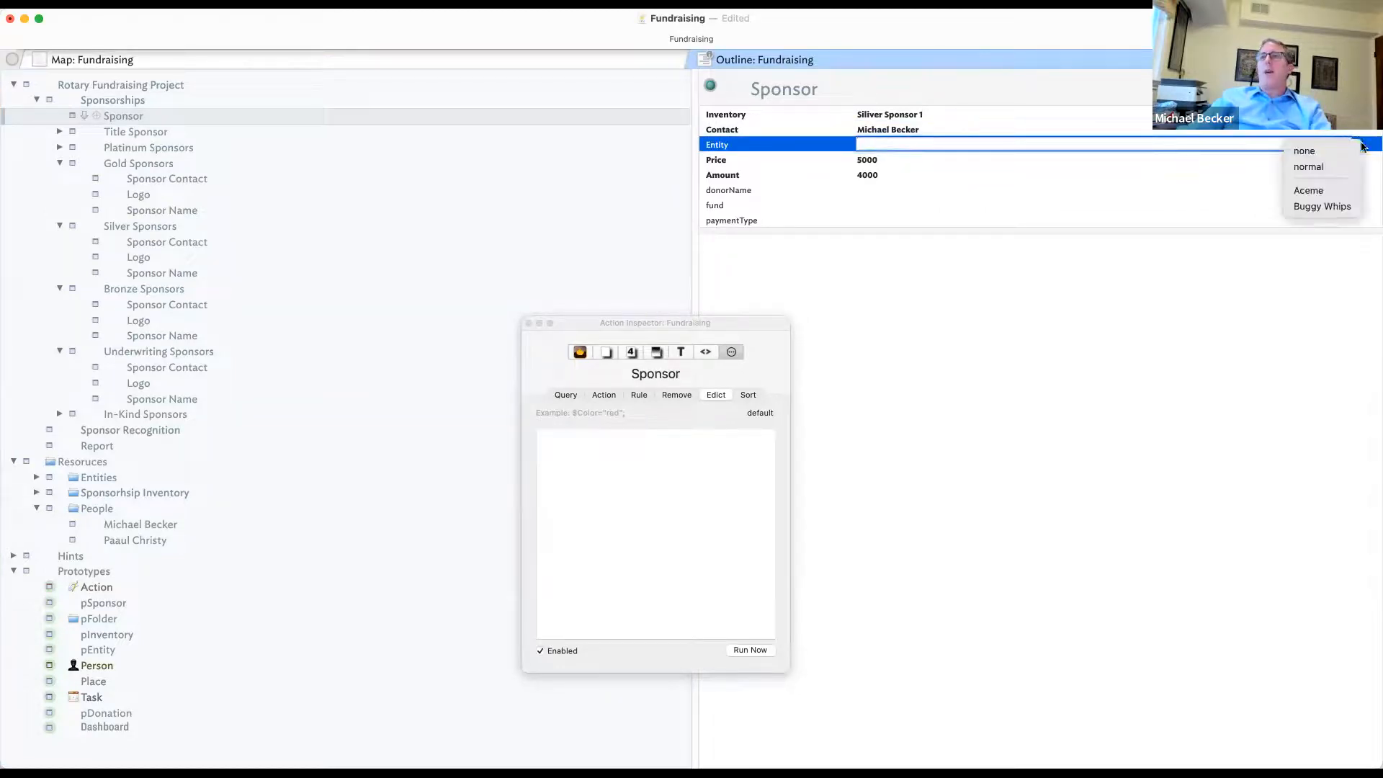
{"action": "left_click", "coordinate": [1308, 190]}
{"action": "left_click", "coordinate": [1080, 207]}
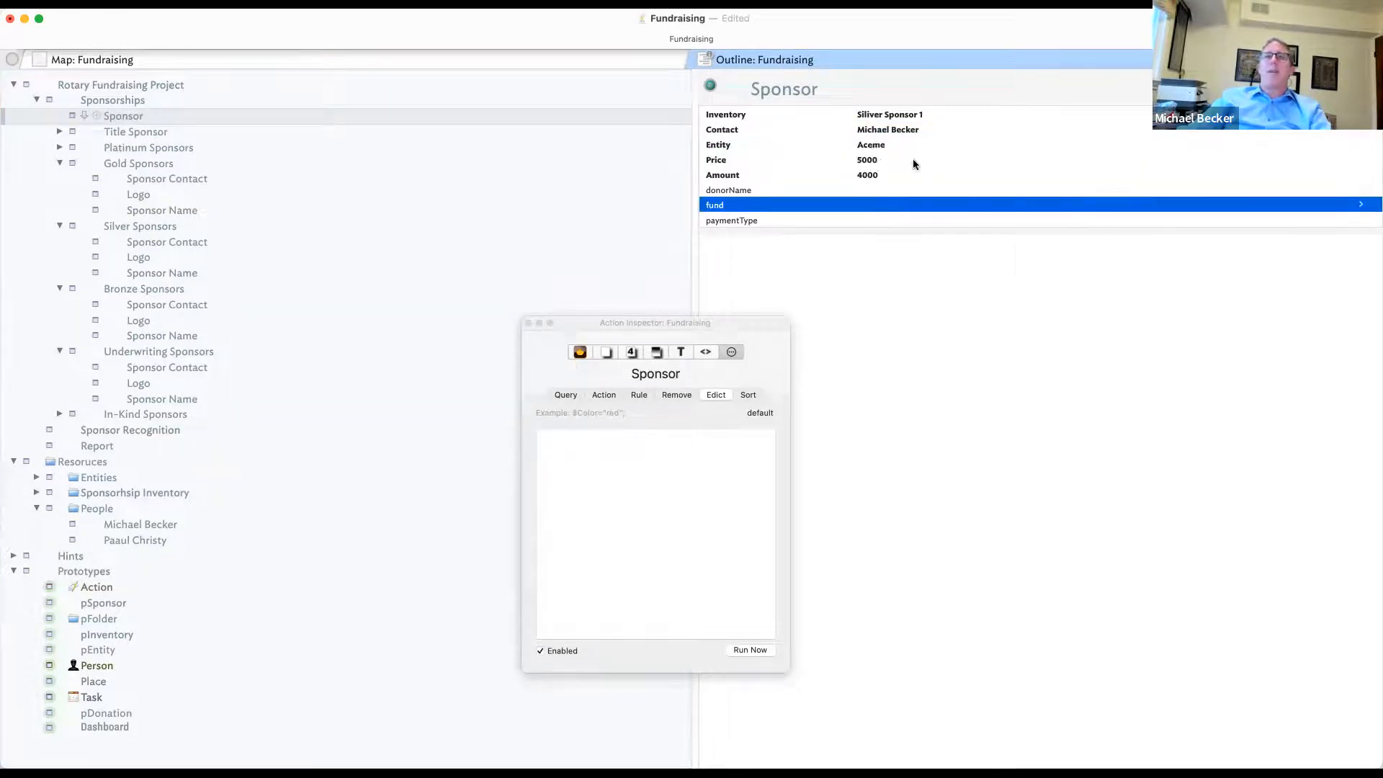
{"action": "left_click", "coordinate": [879, 161]}
{"action": "left_click", "coordinate": [993, 176]}
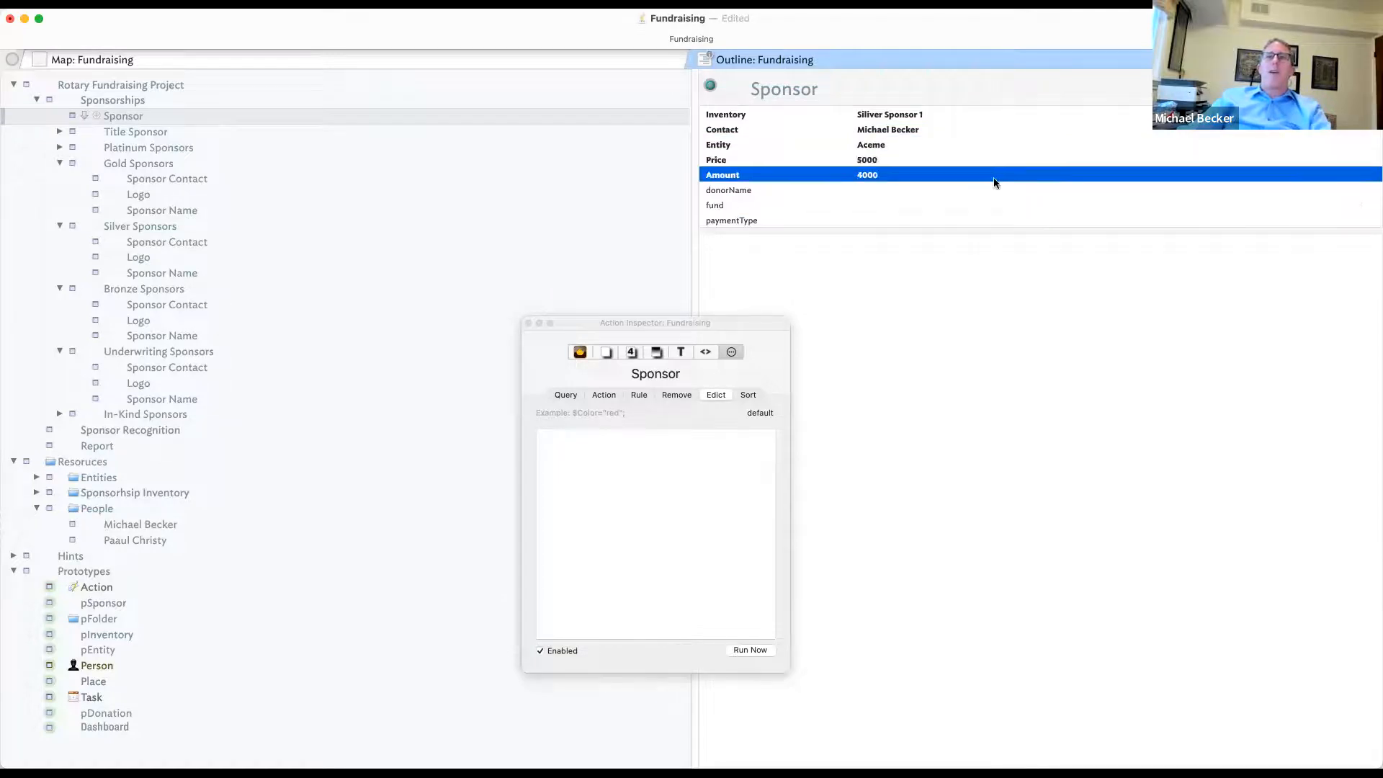
{"action": "left_click", "coordinate": [919, 191]}
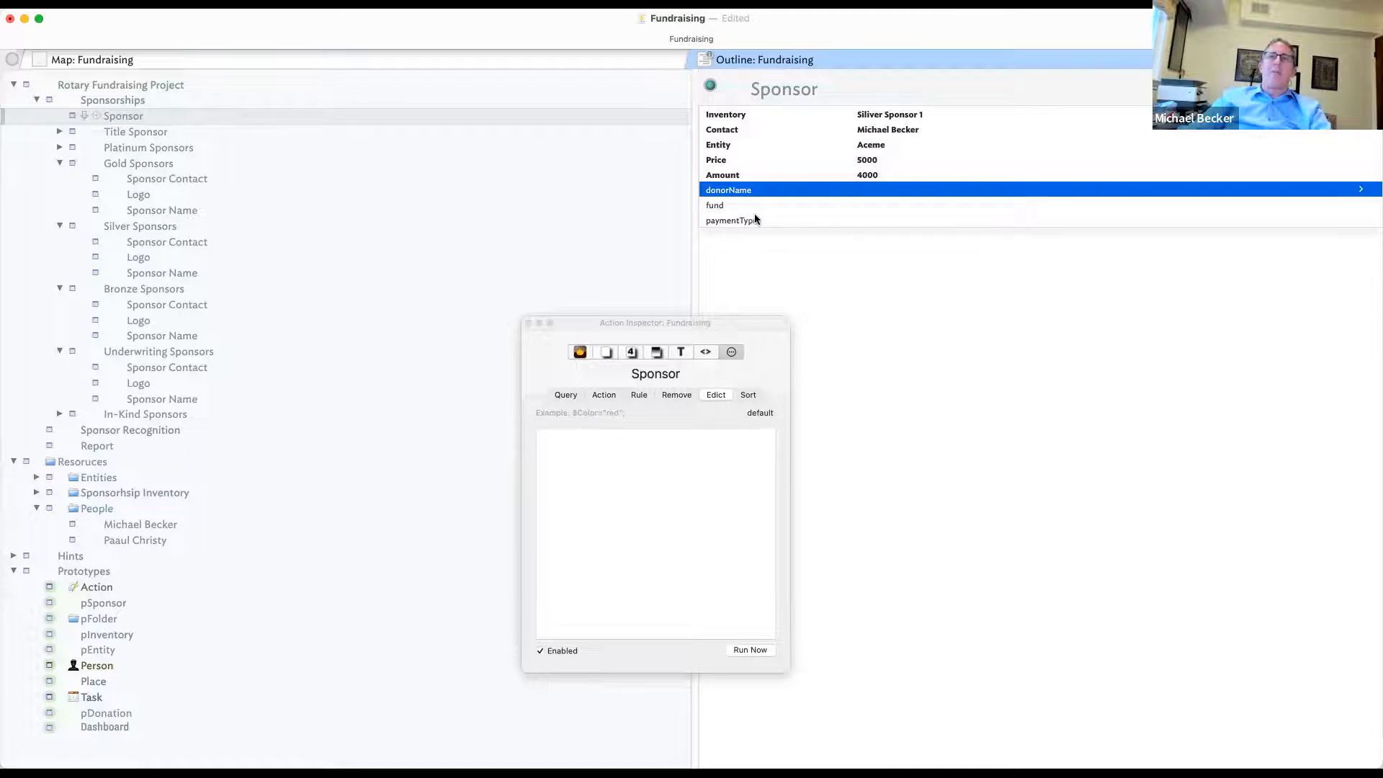
{"action": "left_click", "coordinate": [840, 205]}
{"action": "left_click", "coordinate": [1363, 205]}
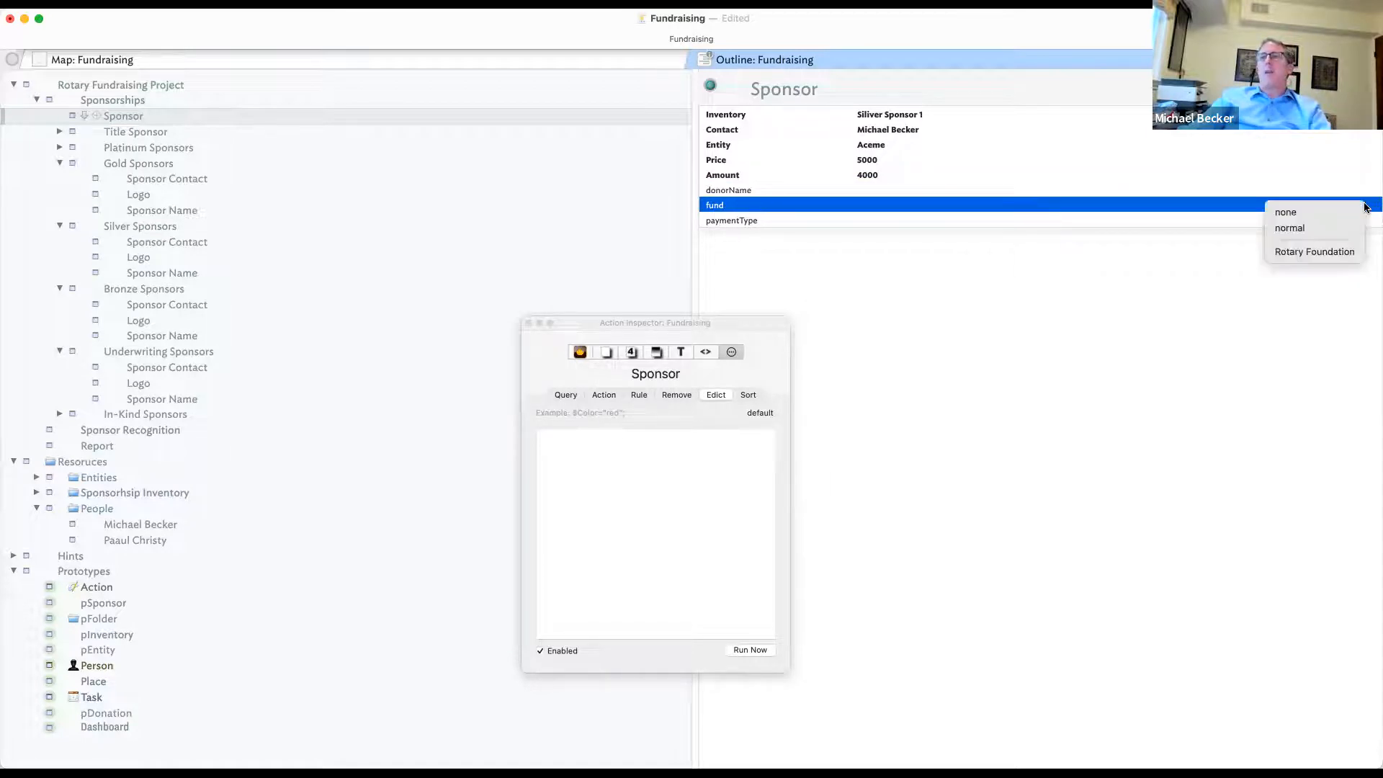
{"action": "left_click", "coordinate": [1318, 251]}
- Enter Check as the Sponsor's paymentType
{"action": "left_click", "coordinate": [840, 218]}
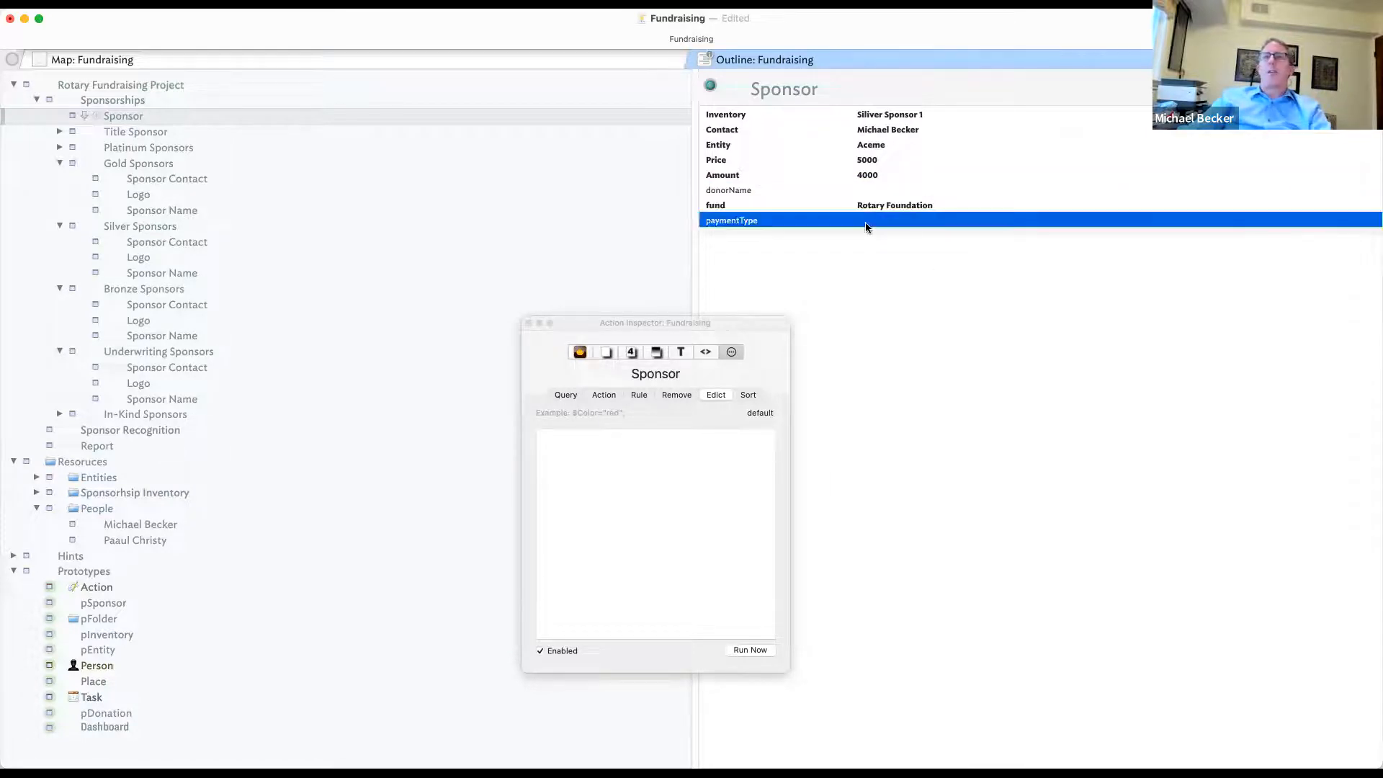
{"action": "left_click", "coordinate": [1281, 221]}
{"action": "type", "text": "C"}
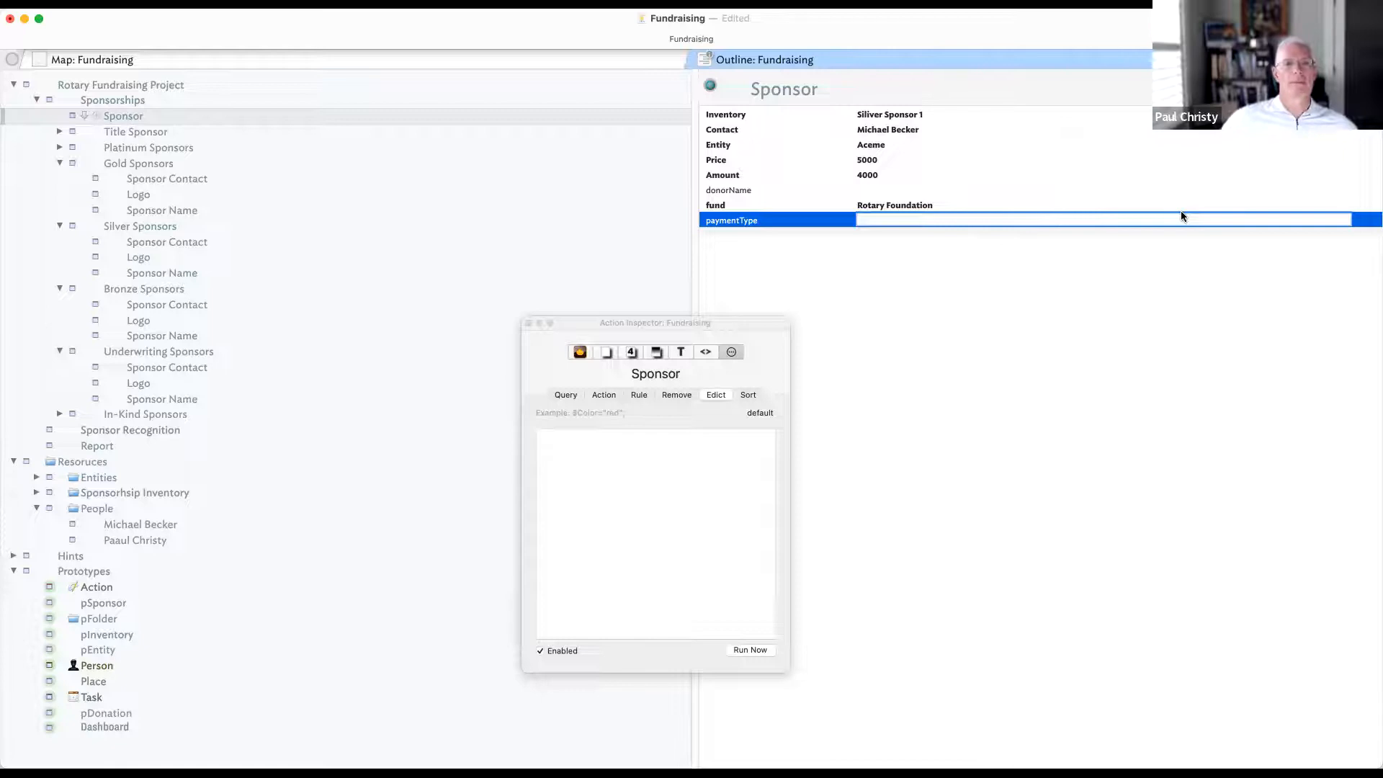
{"action": "type", "text": "Ch"}
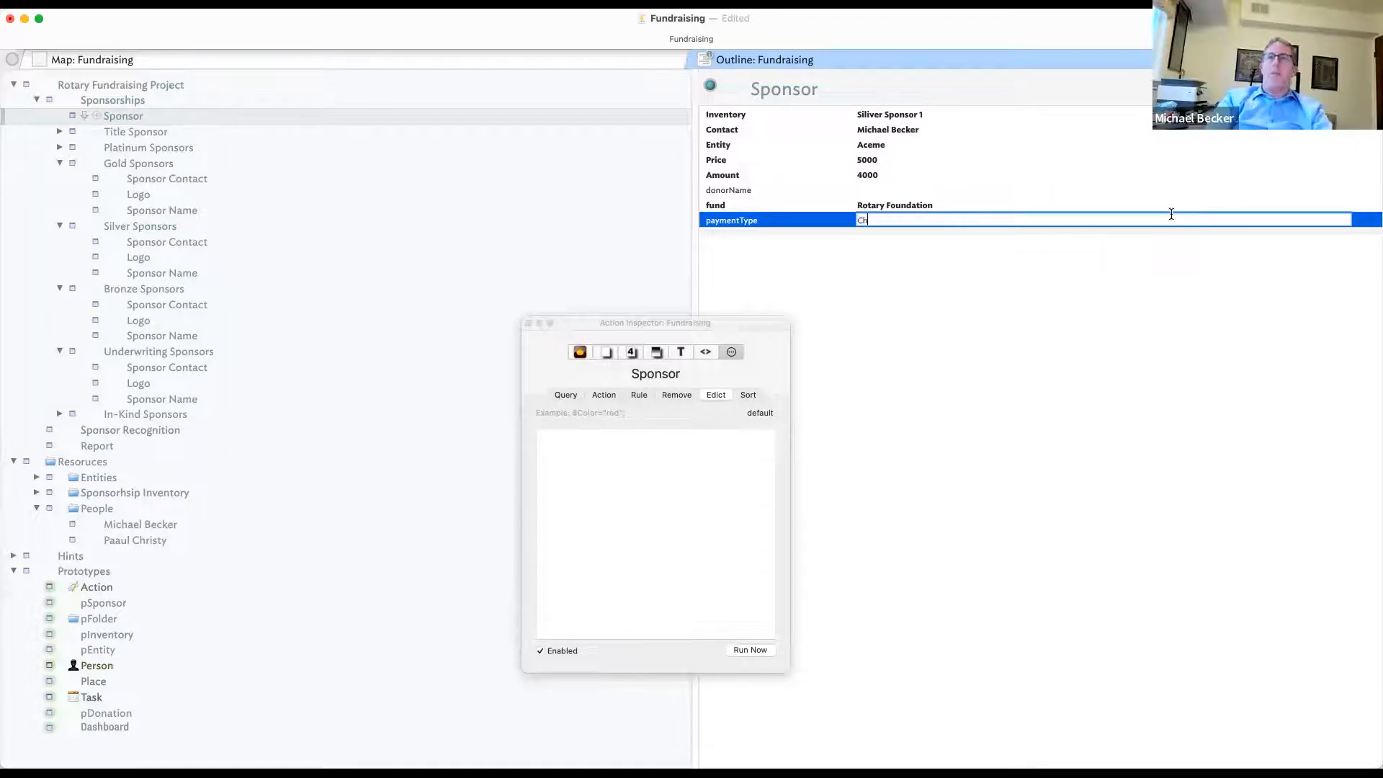
{"action": "type", "text": "eck"}
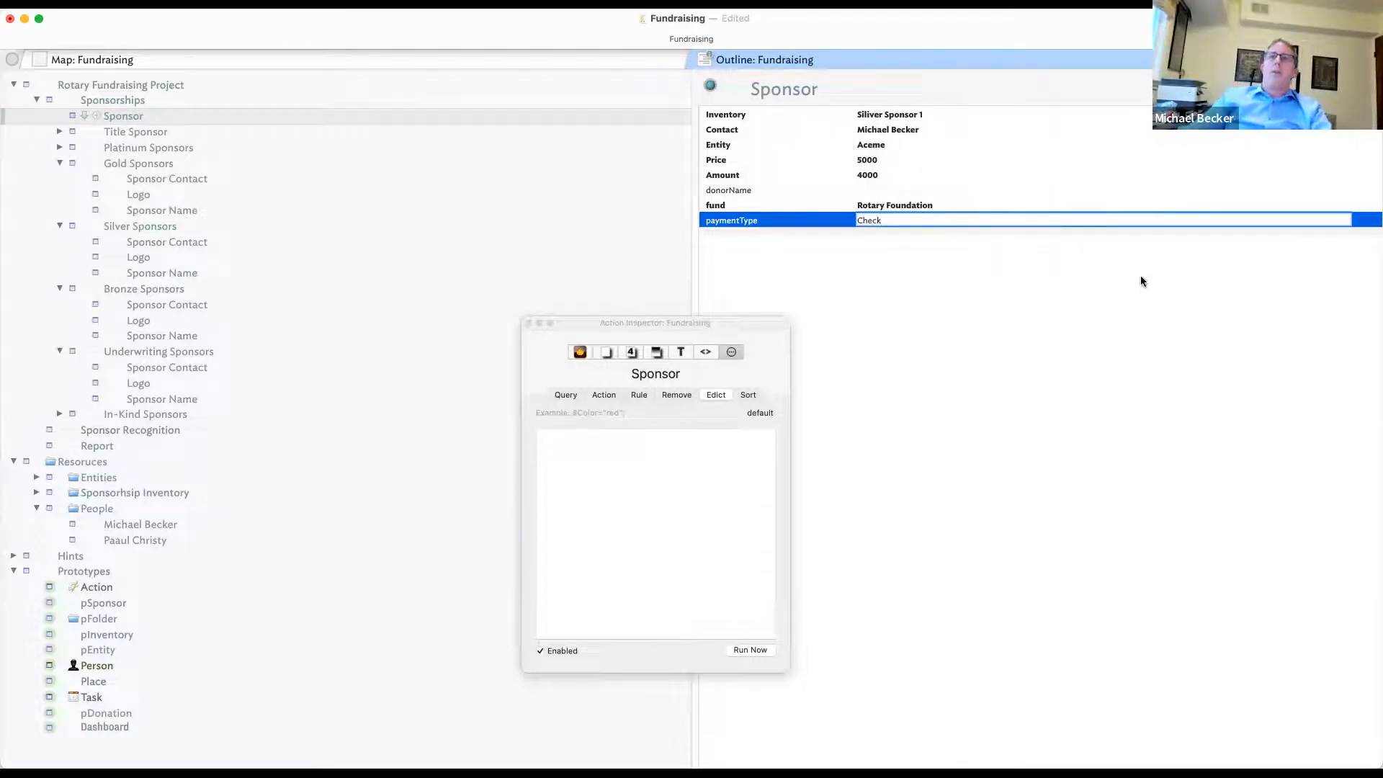
{"action": "left_click", "coordinate": [93, 507]}
- Add a new note named Paymet Types after People
{"action": "key", "text": "Return"}
{"action": "type", "text": "Paymet Types"}
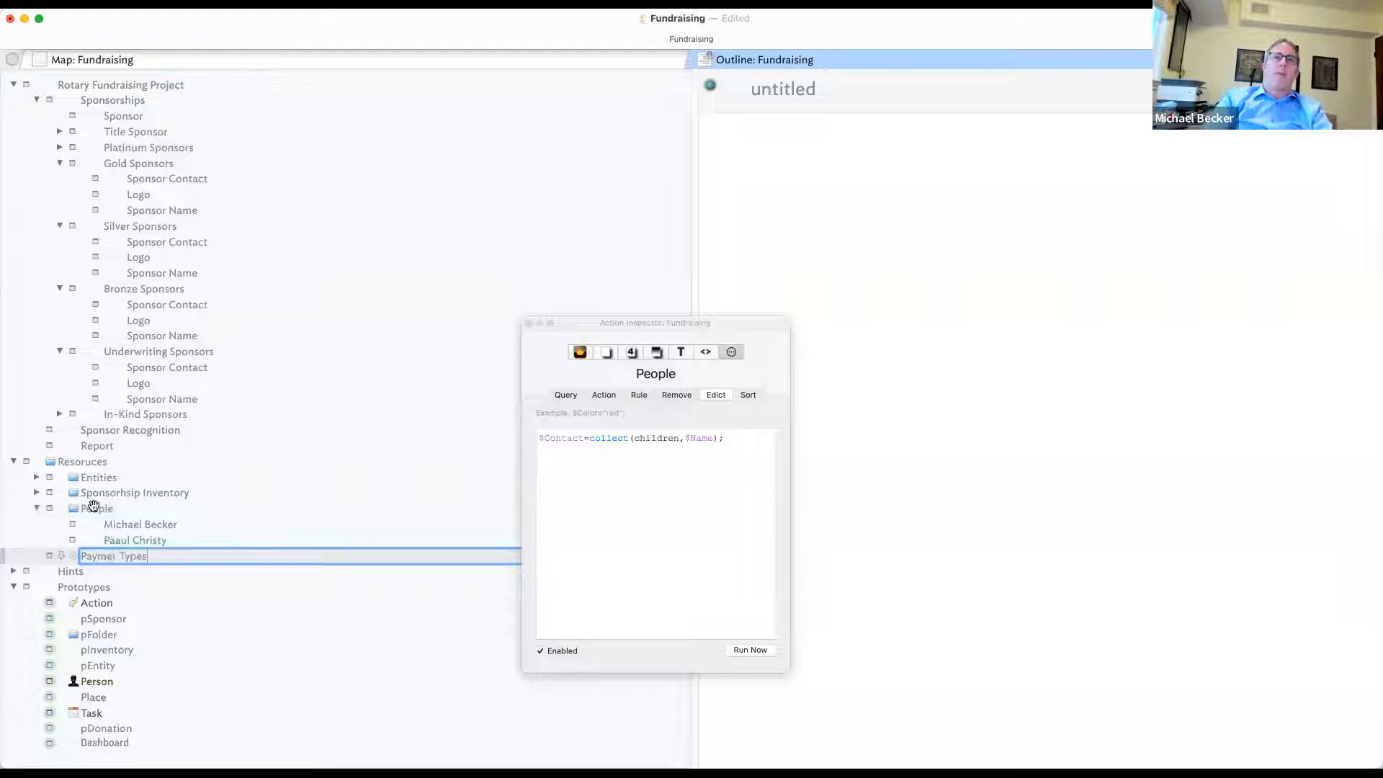
{"action": "left_click", "coordinate": [170, 581]}
{"action": "left_click", "coordinate": [170, 540]}
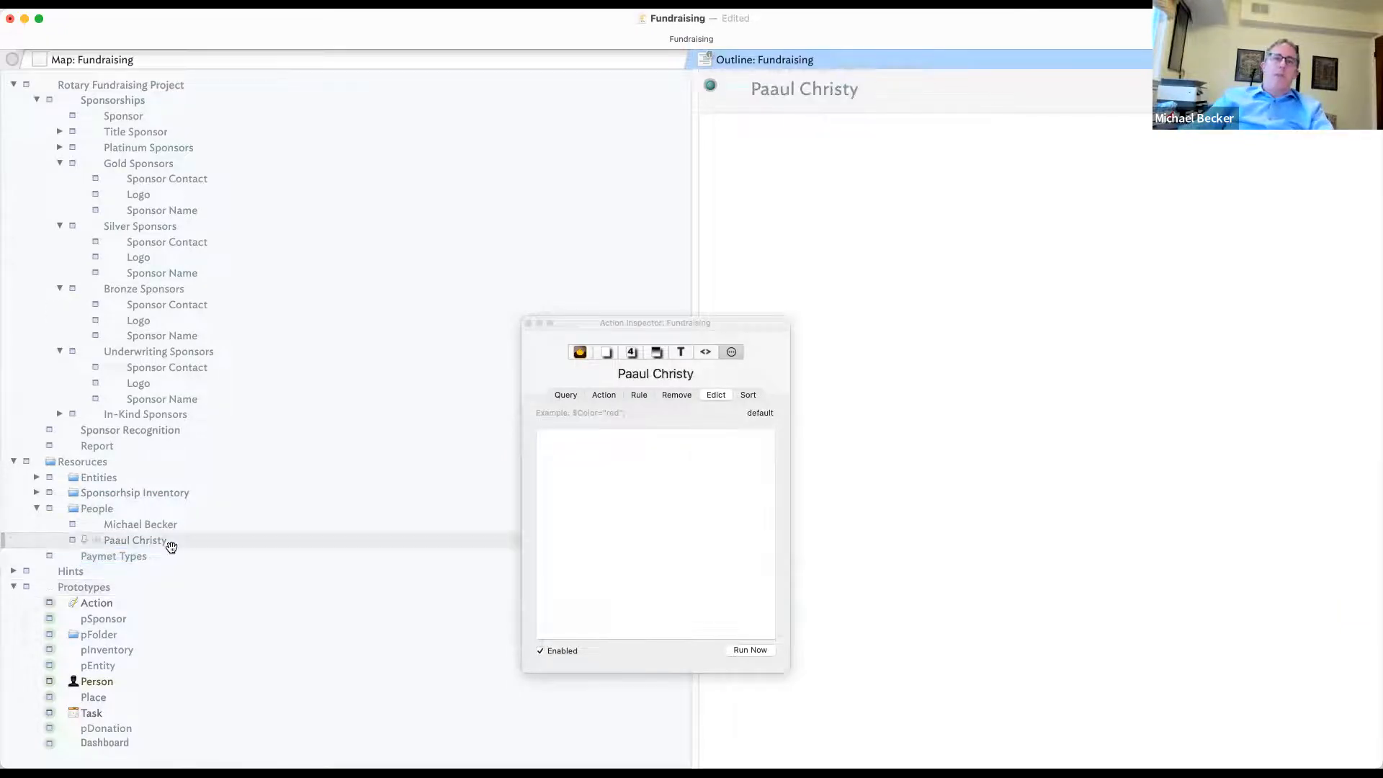
- Create a child note named Check inside Paymet Types
{"action": "left_click", "coordinate": [152, 557]}
{"action": "key", "text": "Return"}
{"action": "key", "text": "Tab"}
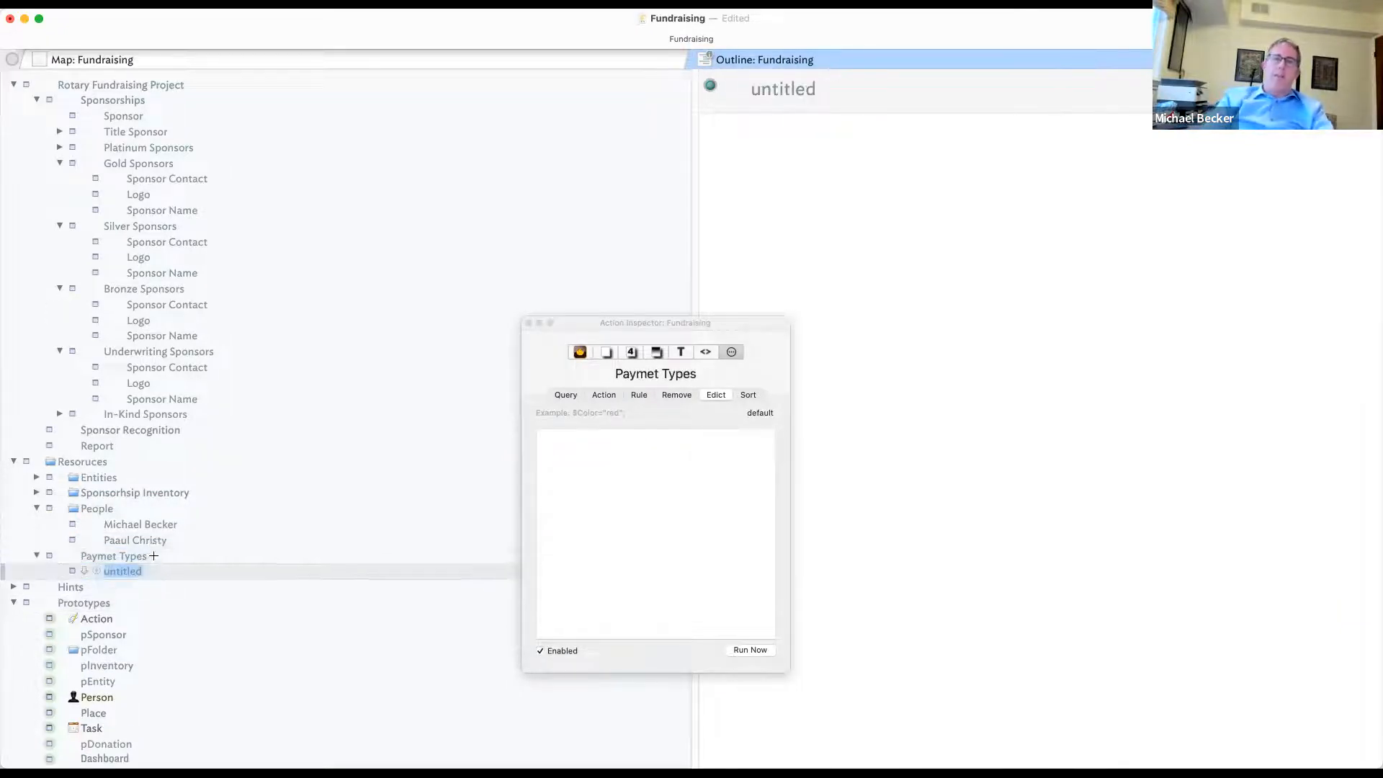
{"action": "type", "text": "Check"}
{"action": "key", "text": "Return"}
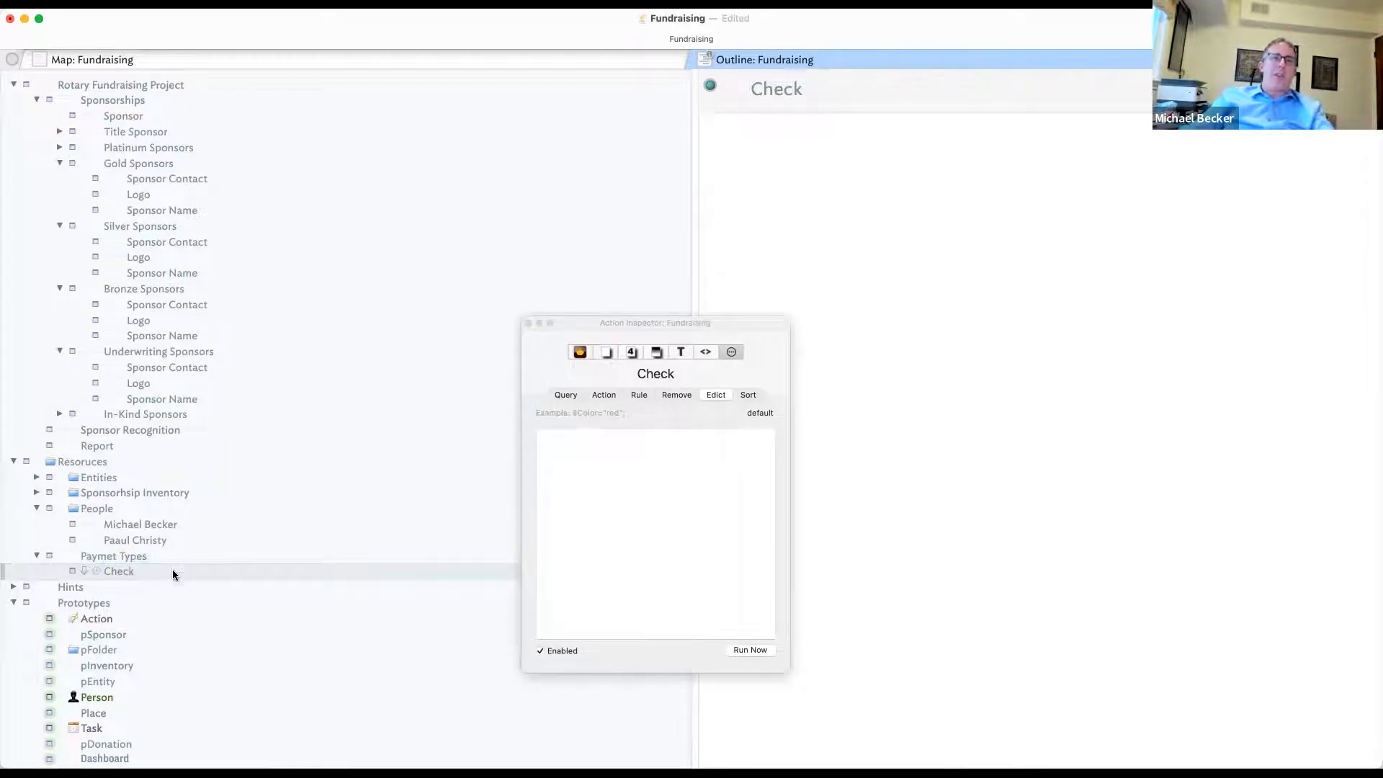
- Type some filler text into the Check note's text
{"action": "left_click", "coordinate": [115, 556]}
{"action": "left_click", "coordinate": [117, 571]}
{"action": "left_click", "coordinate": [919, 212]}
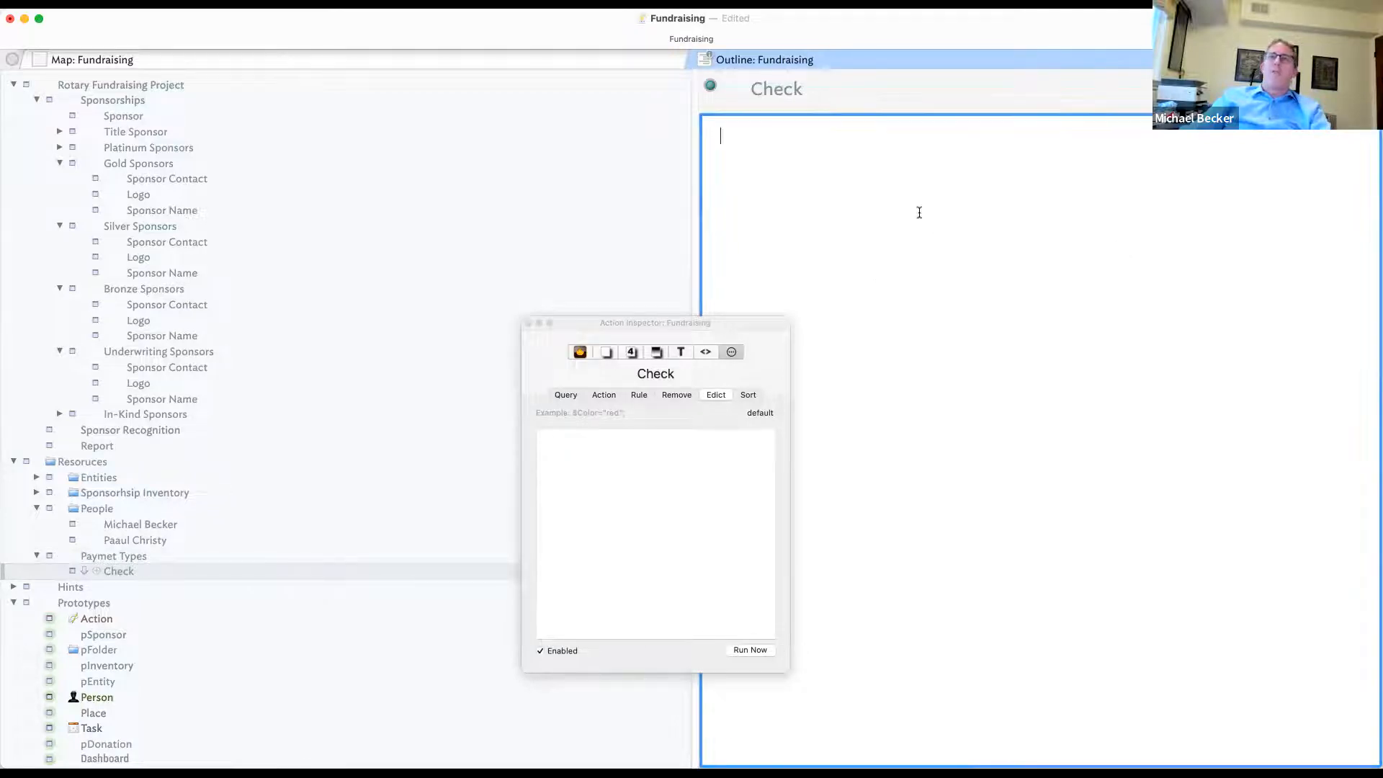
{"action": "type", "text": "Asfdafdljasdf;ljasdf;lkjasdfl;j"}
{"action": "key", "text": "Return"}
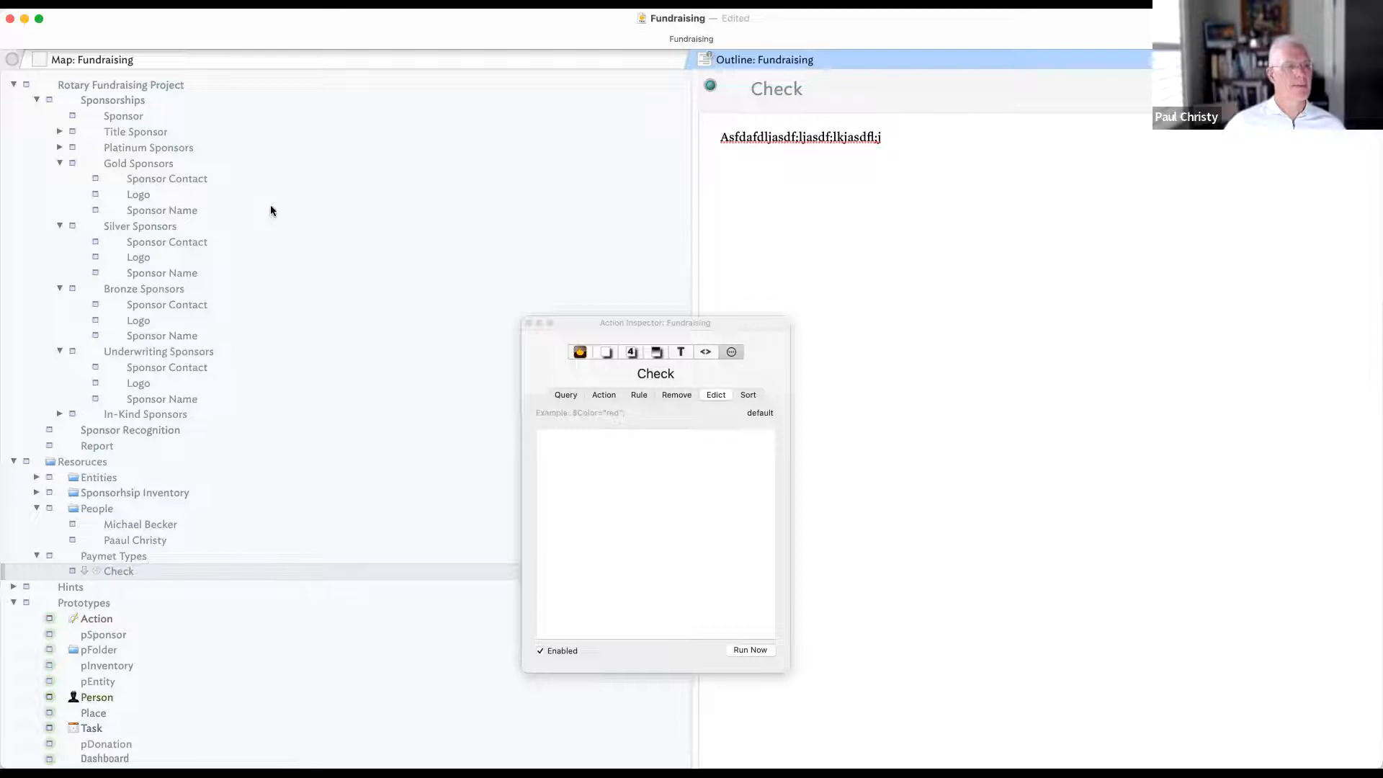
{"action": "left_click", "coordinate": [153, 115]}
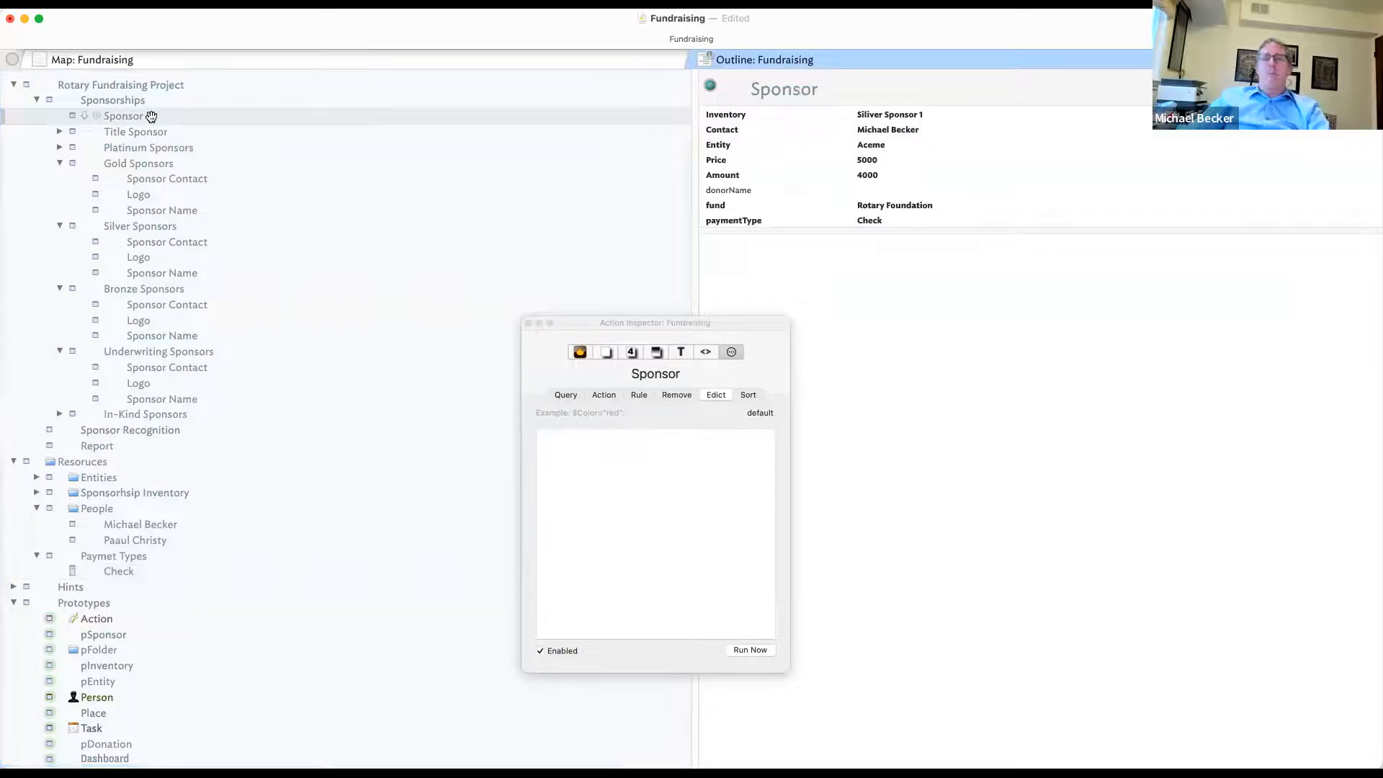
- Duplicate the Sponsor note with Cmd-D and select the copy
{"action": "key", "text": "super+d"}
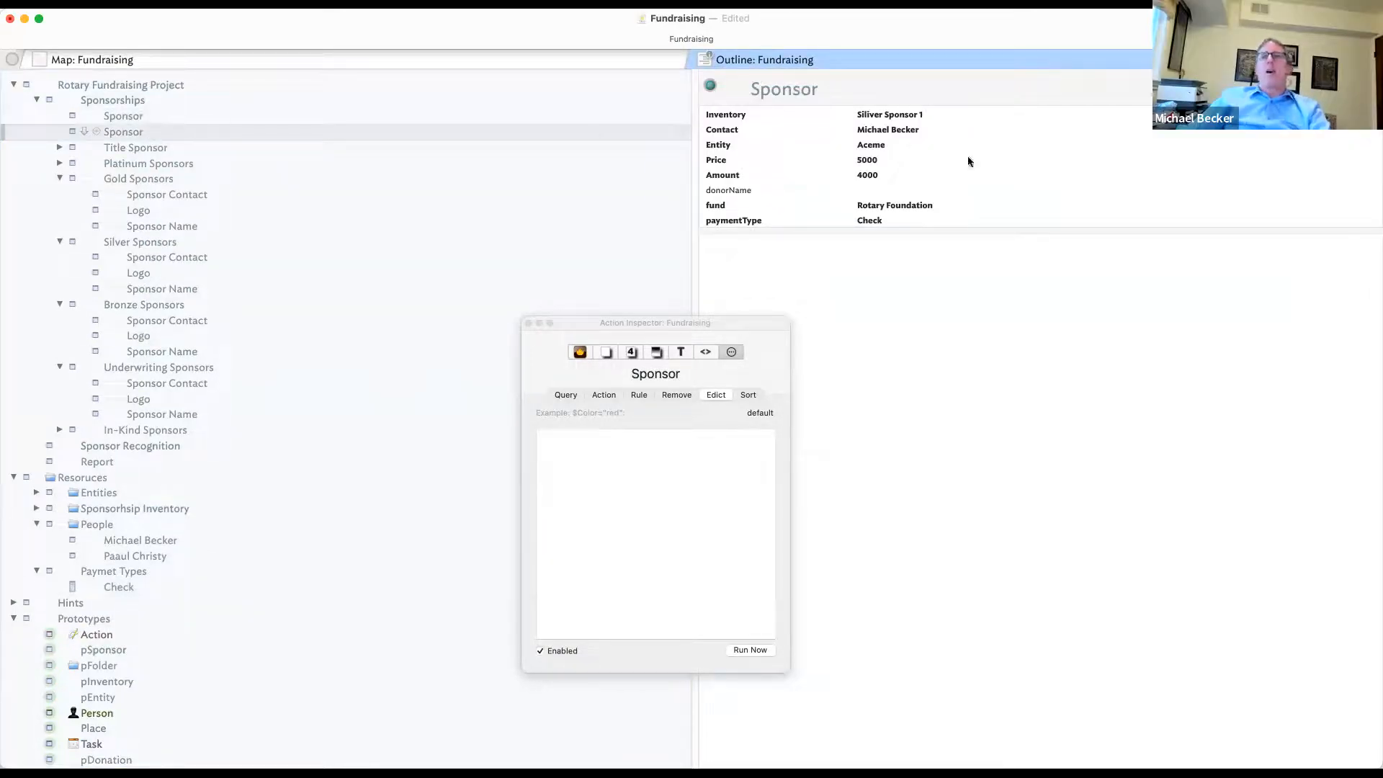
{"action": "left_click", "coordinate": [72, 116]}
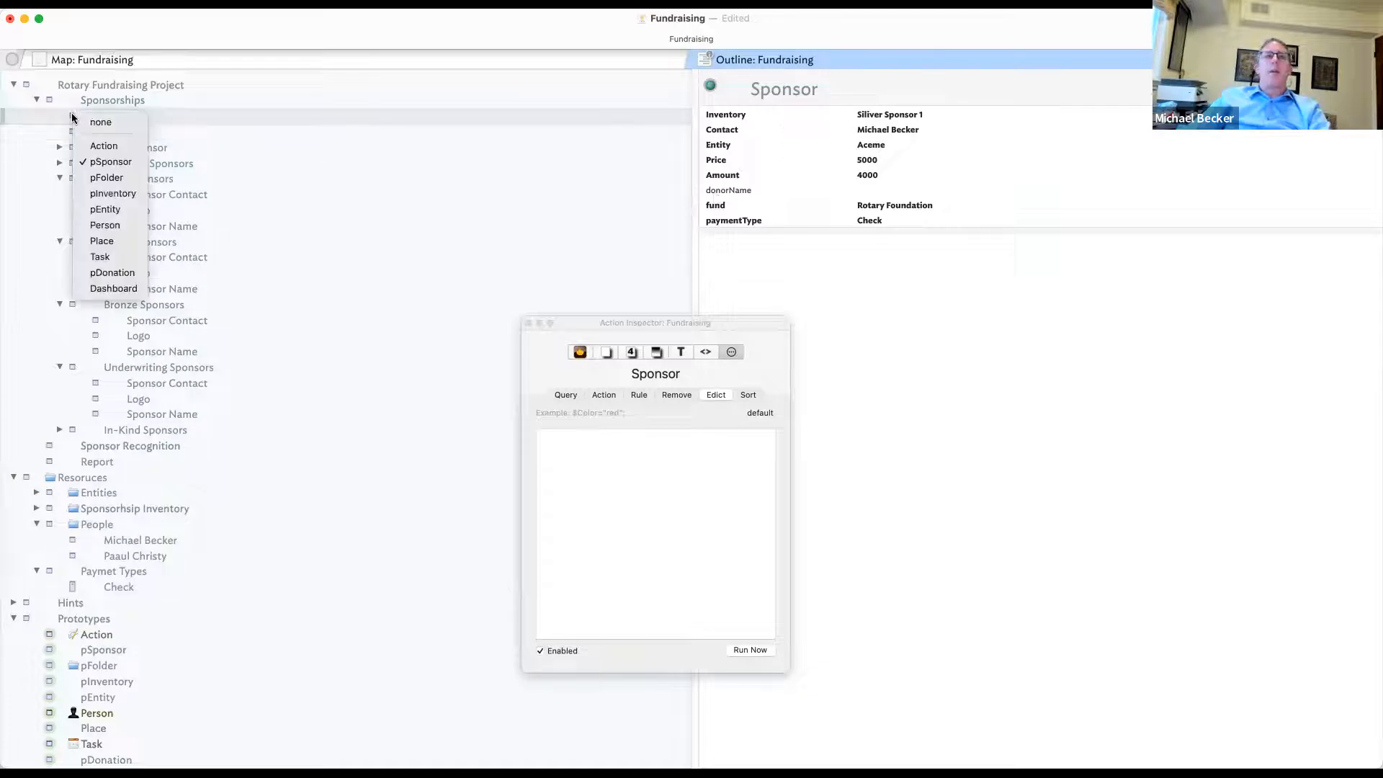
{"action": "left_click", "coordinate": [301, 130]}
{"action": "left_click", "coordinate": [301, 133]}
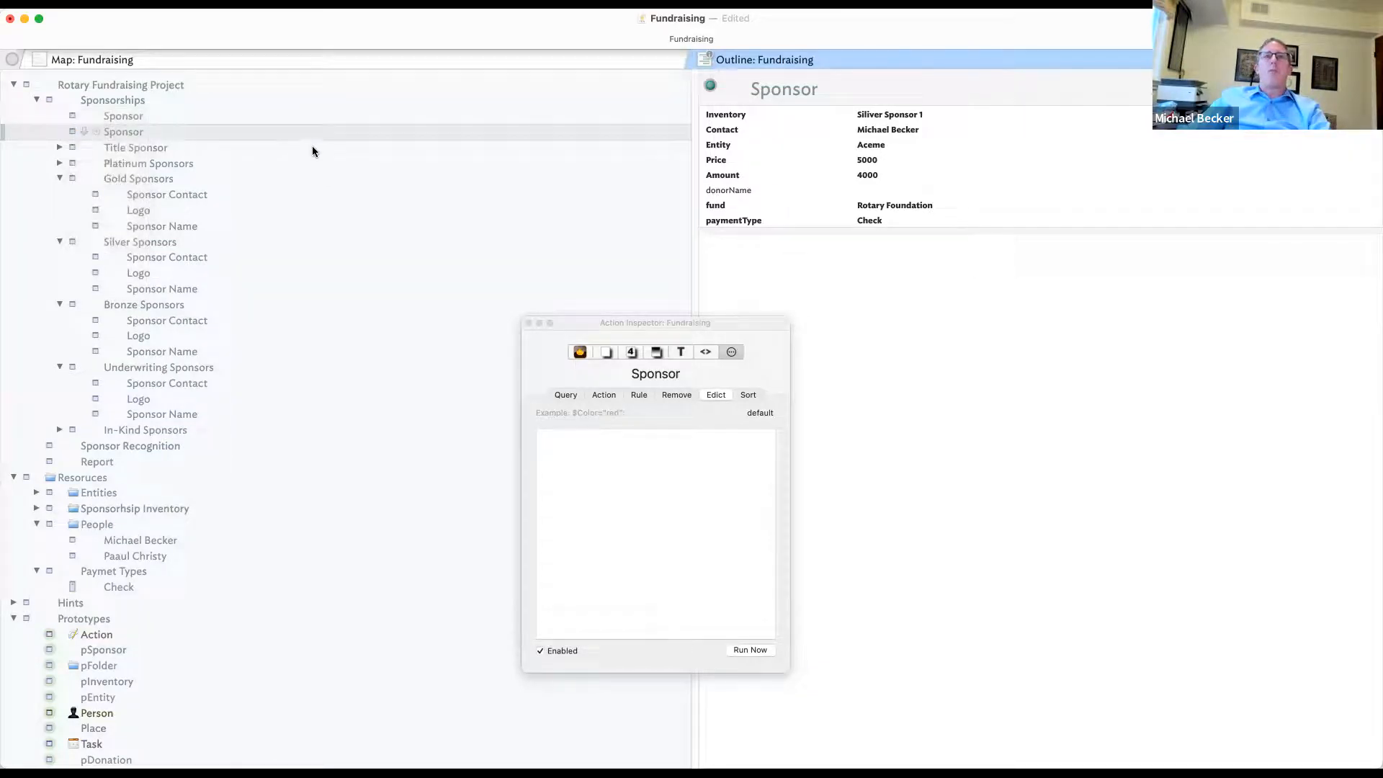
- Change the copy's Inventory from Siliver Sponsor 1 to Silver Sponsor 2
{"action": "left_click", "coordinate": [1021, 119]}
{"action": "left_click", "coordinate": [1369, 115]}
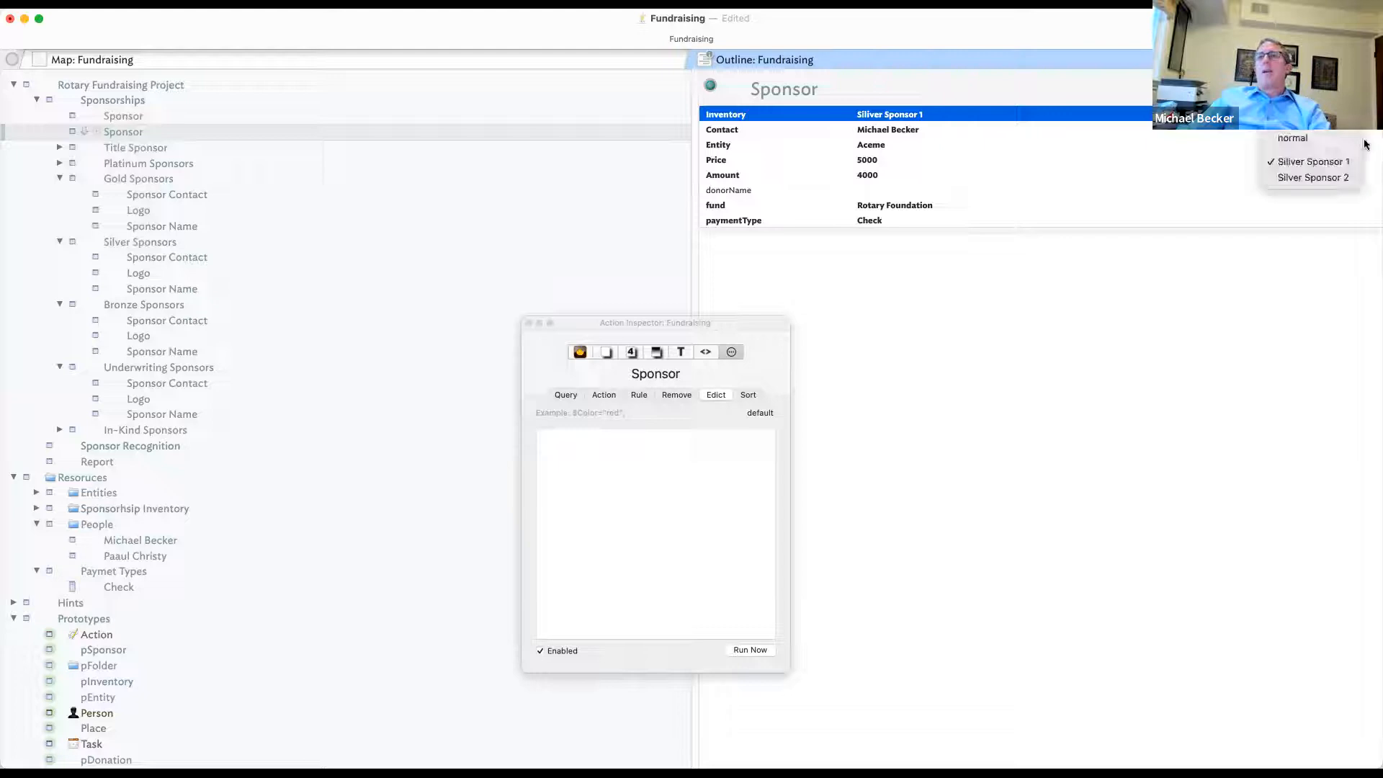
{"action": "left_click", "coordinate": [1329, 179]}
{"action": "left_click", "coordinate": [960, 129]}
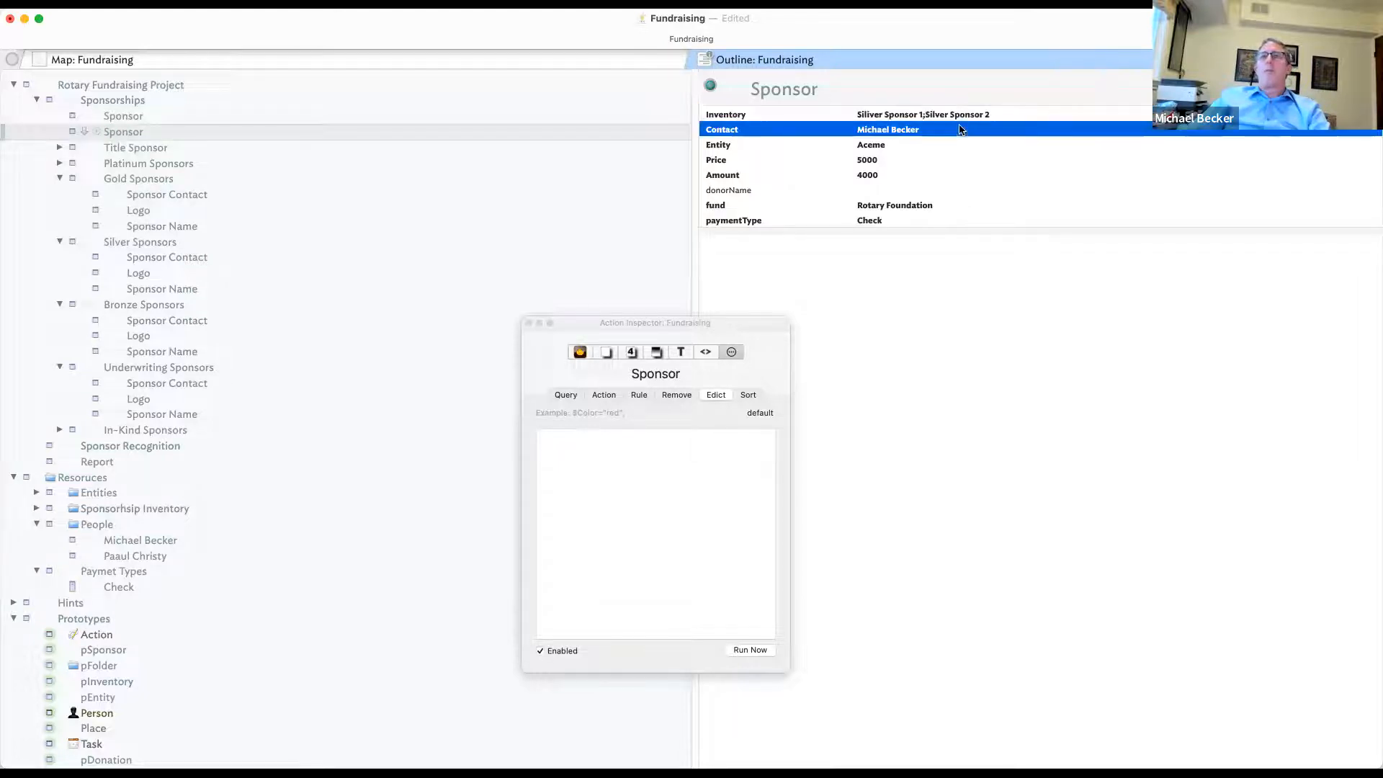
{"action": "left_click", "coordinate": [1083, 114]}
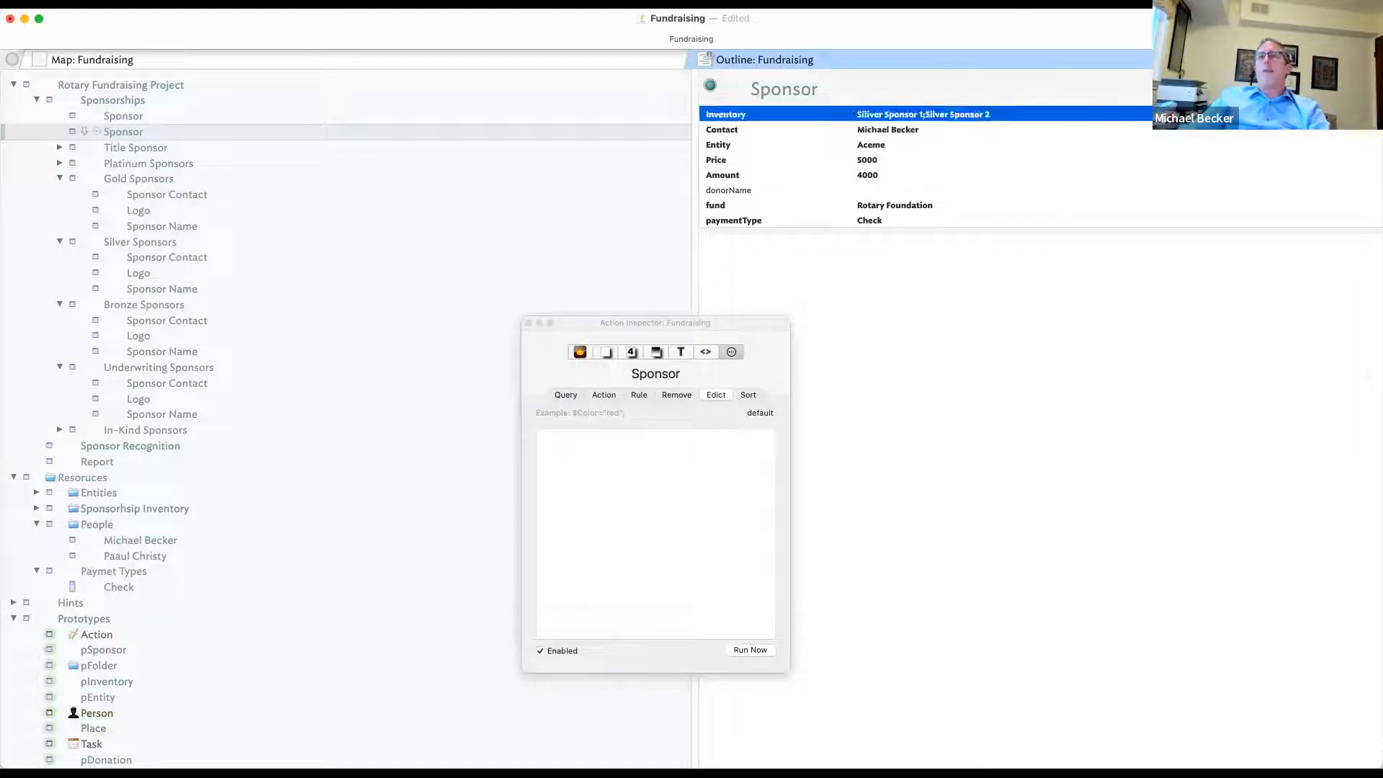
{"action": "left_click", "coordinate": [1354, 115]}
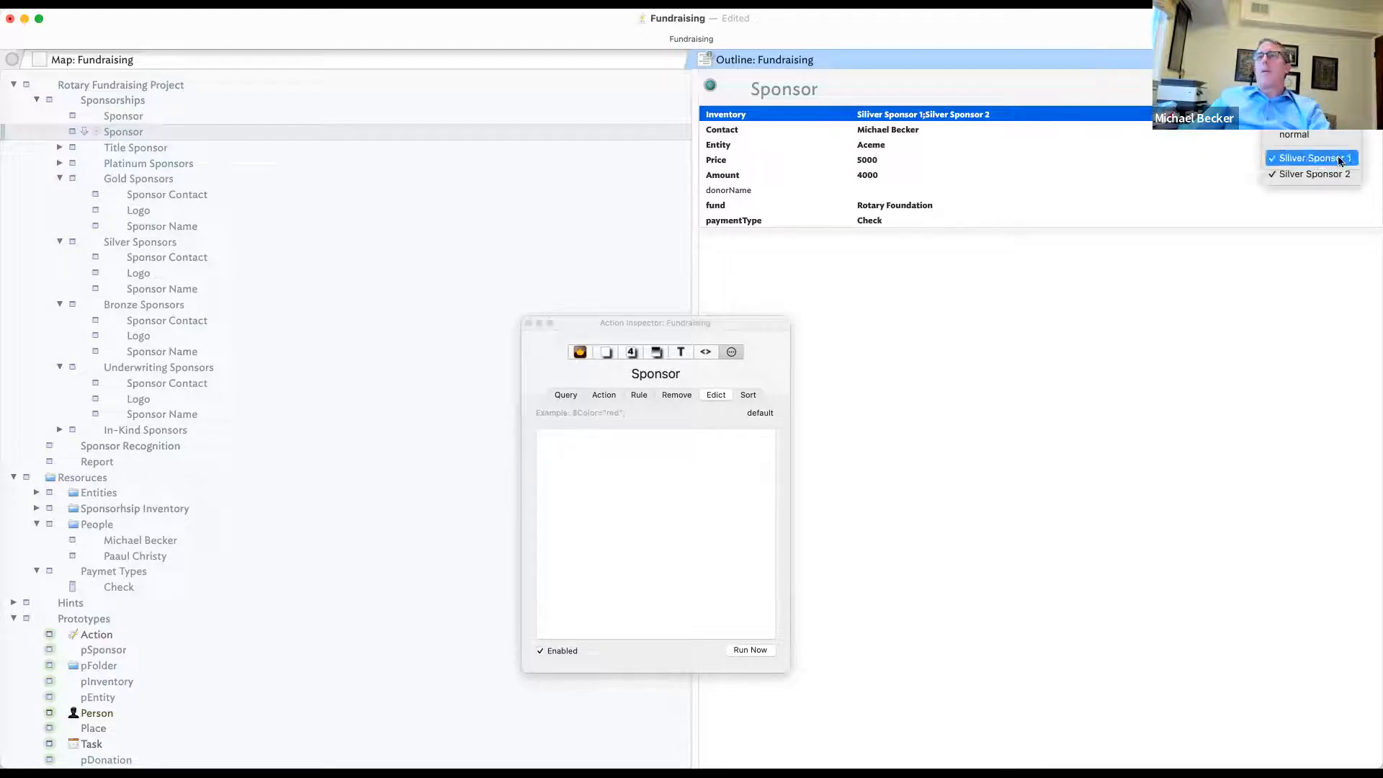
{"action": "left_click", "coordinate": [1311, 158]}
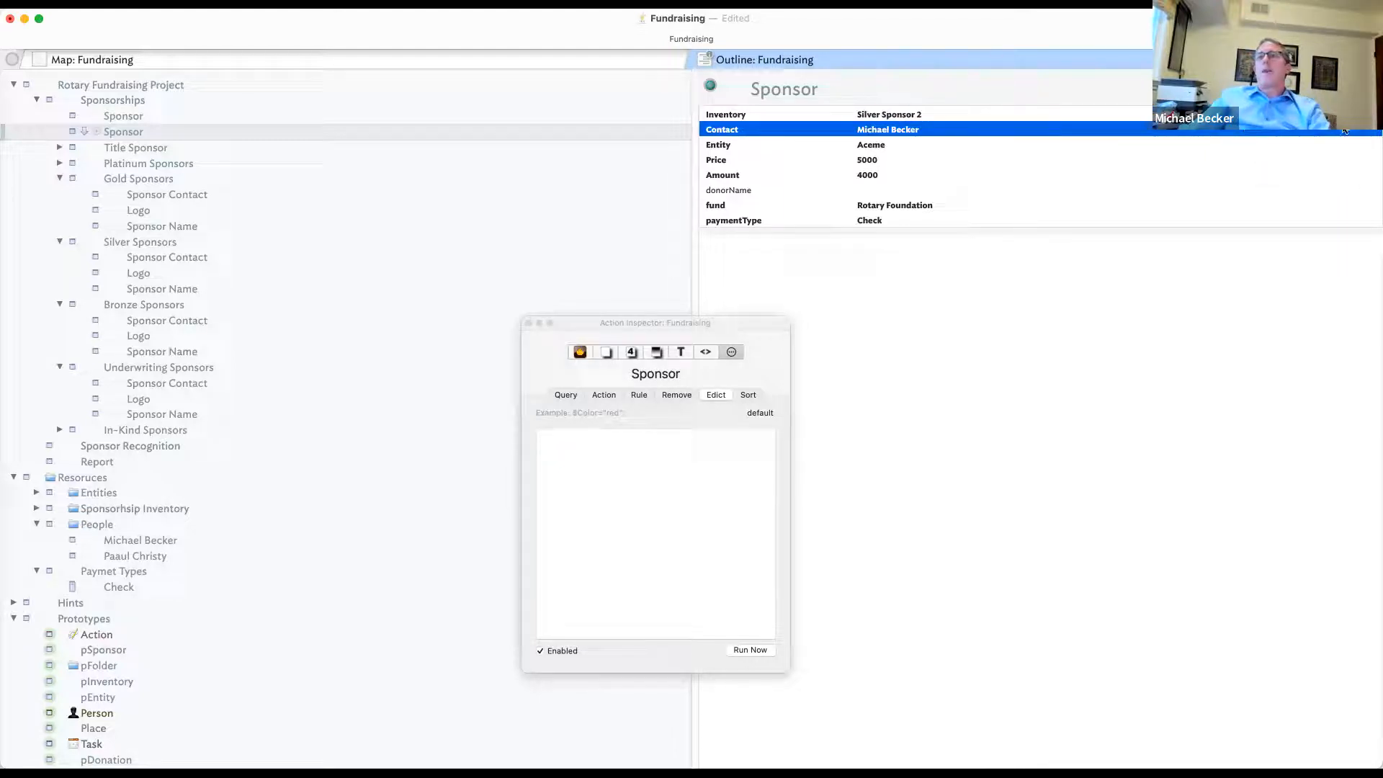
- Set the copy's Contact to the other person and add Buggy Whips to its Entity
{"action": "left_click", "coordinate": [1367, 132]}
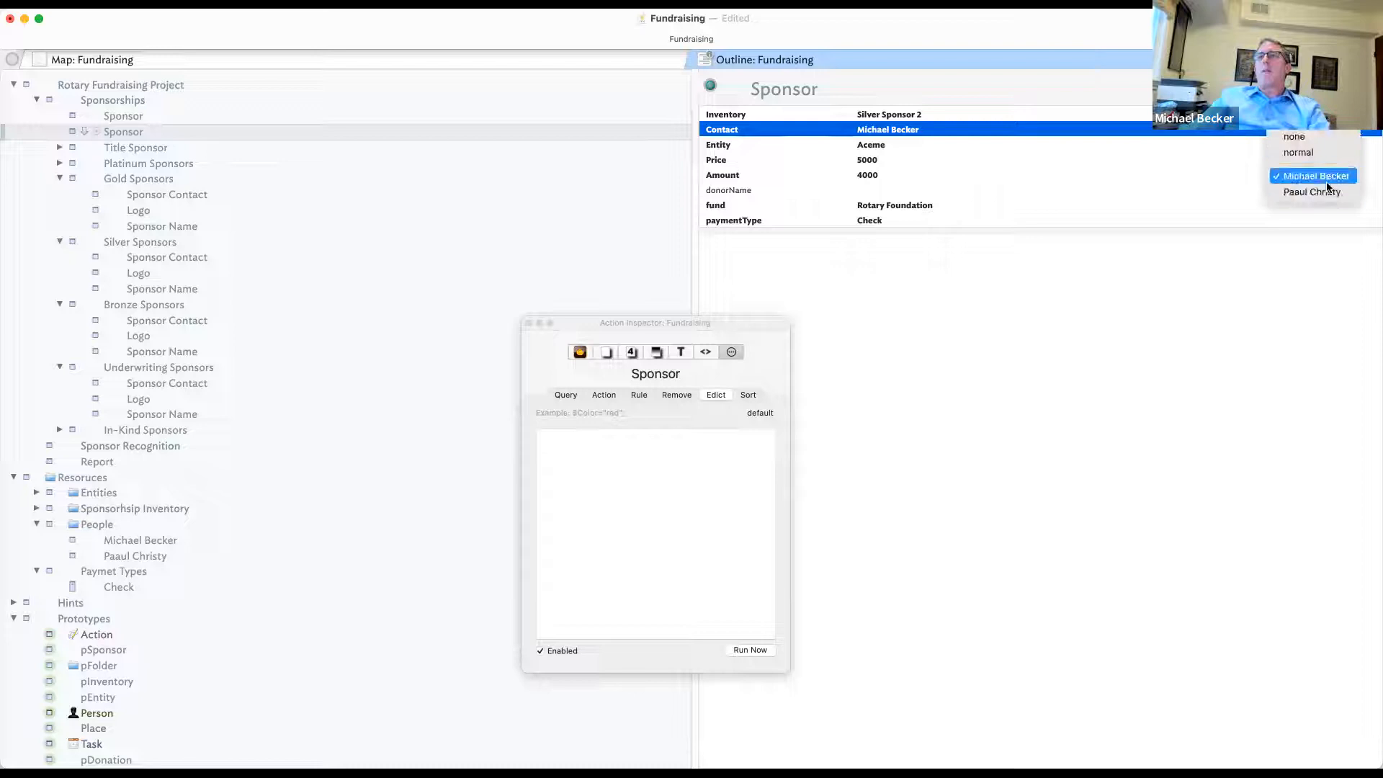
{"action": "left_click", "coordinate": [1349, 149]}
{"action": "left_click", "coordinate": [1365, 134]}
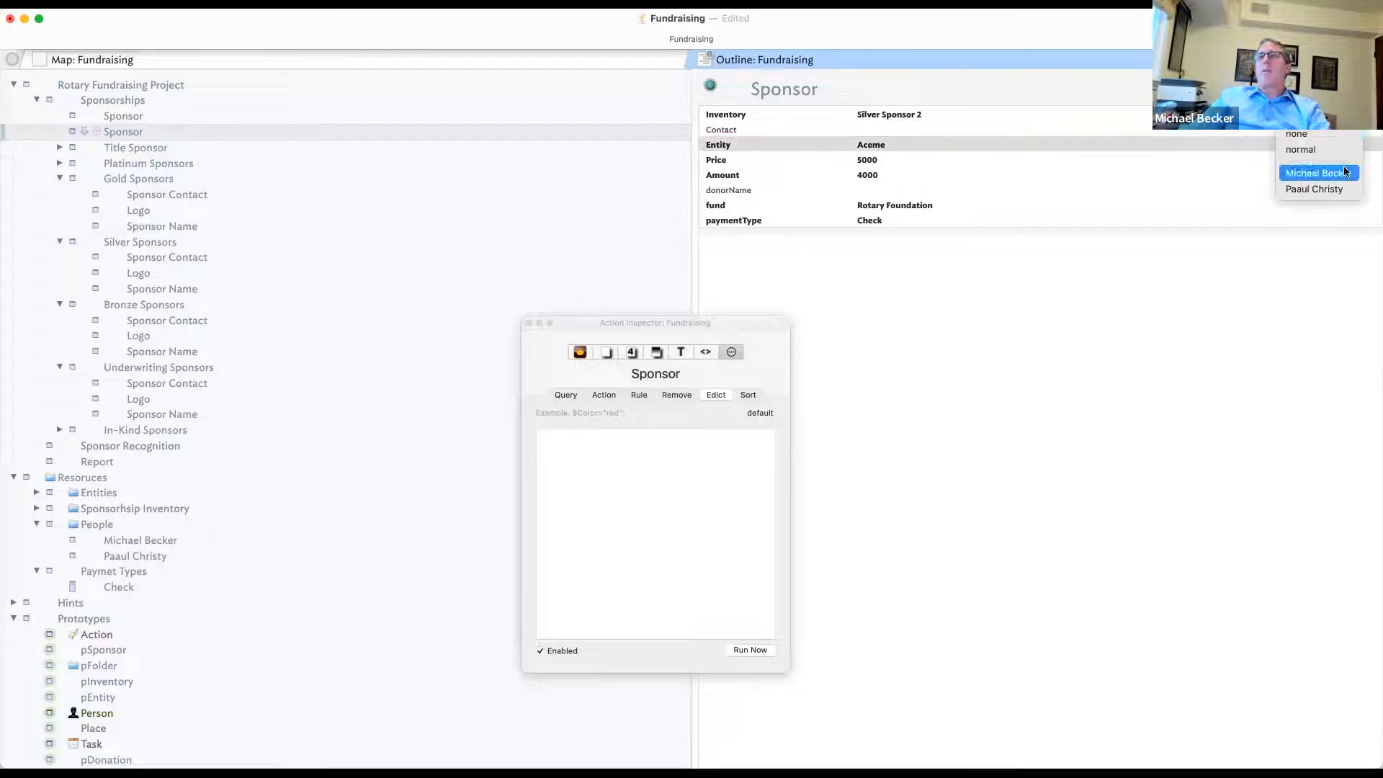
{"action": "left_click", "coordinate": [1326, 189]}
{"action": "left_click", "coordinate": [998, 163]}
{"action": "left_click", "coordinate": [977, 143]}
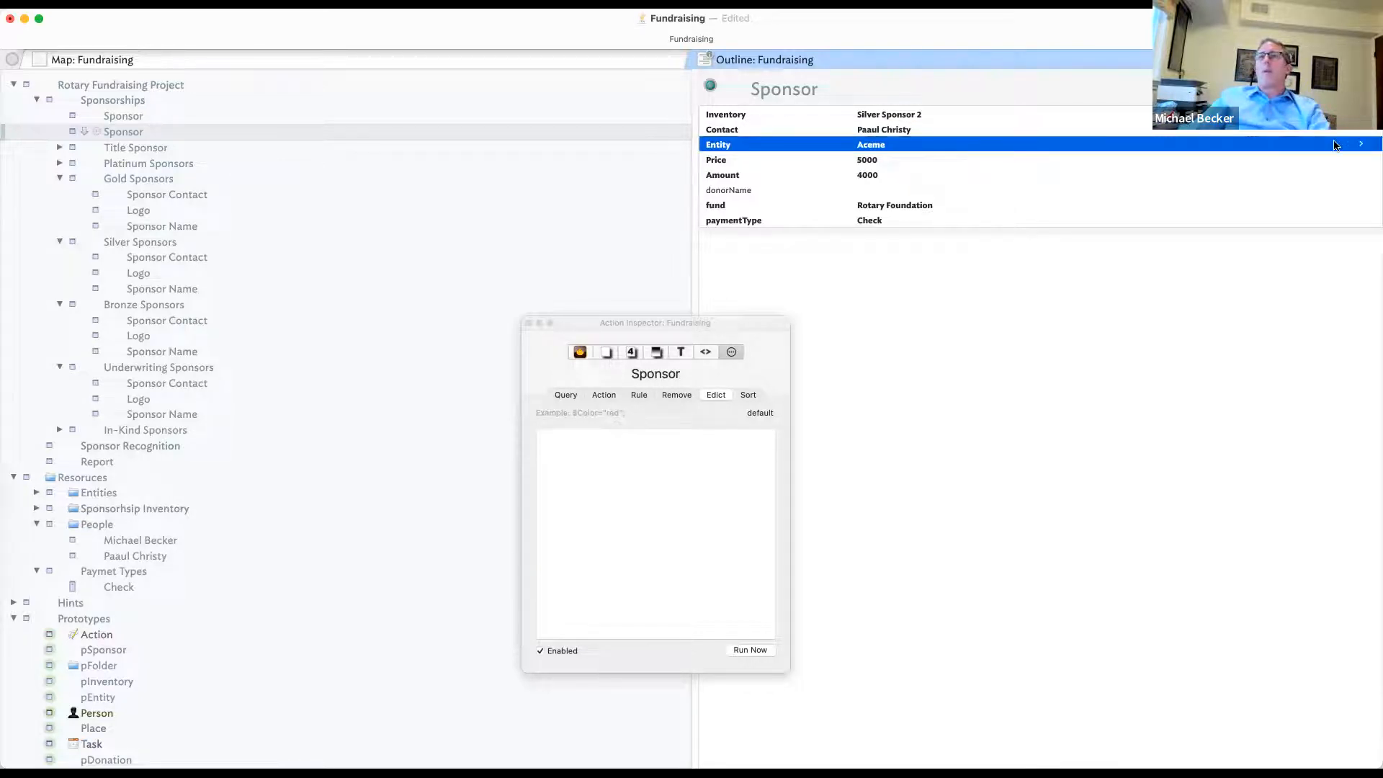
{"action": "left_click", "coordinate": [1358, 145]}
{"action": "left_click", "coordinate": [1324, 202]}
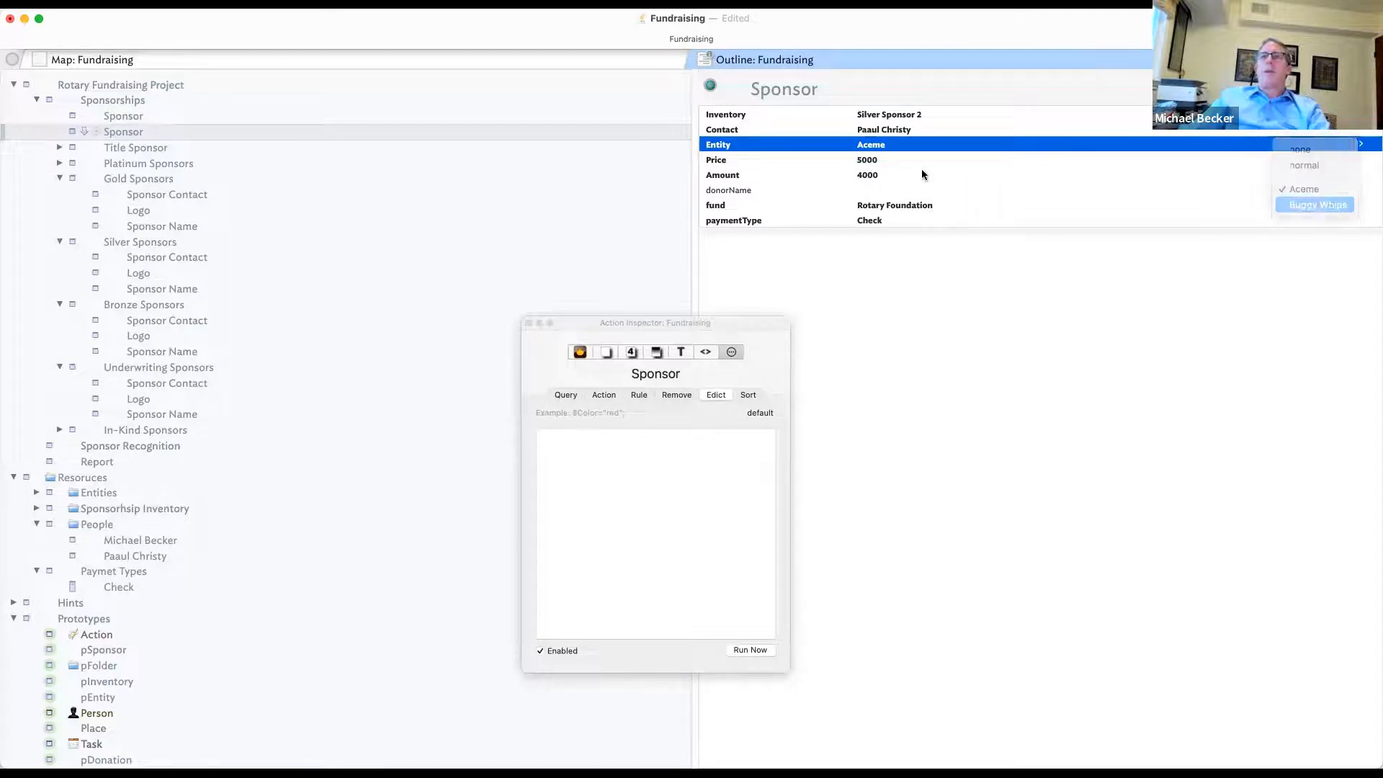
{"action": "left_click", "coordinate": [893, 162]}
- Enter Price 20000 and Amount 25000 for the copy
{"action": "left_click", "coordinate": [893, 163]}
{"action": "type", "text": "2"}
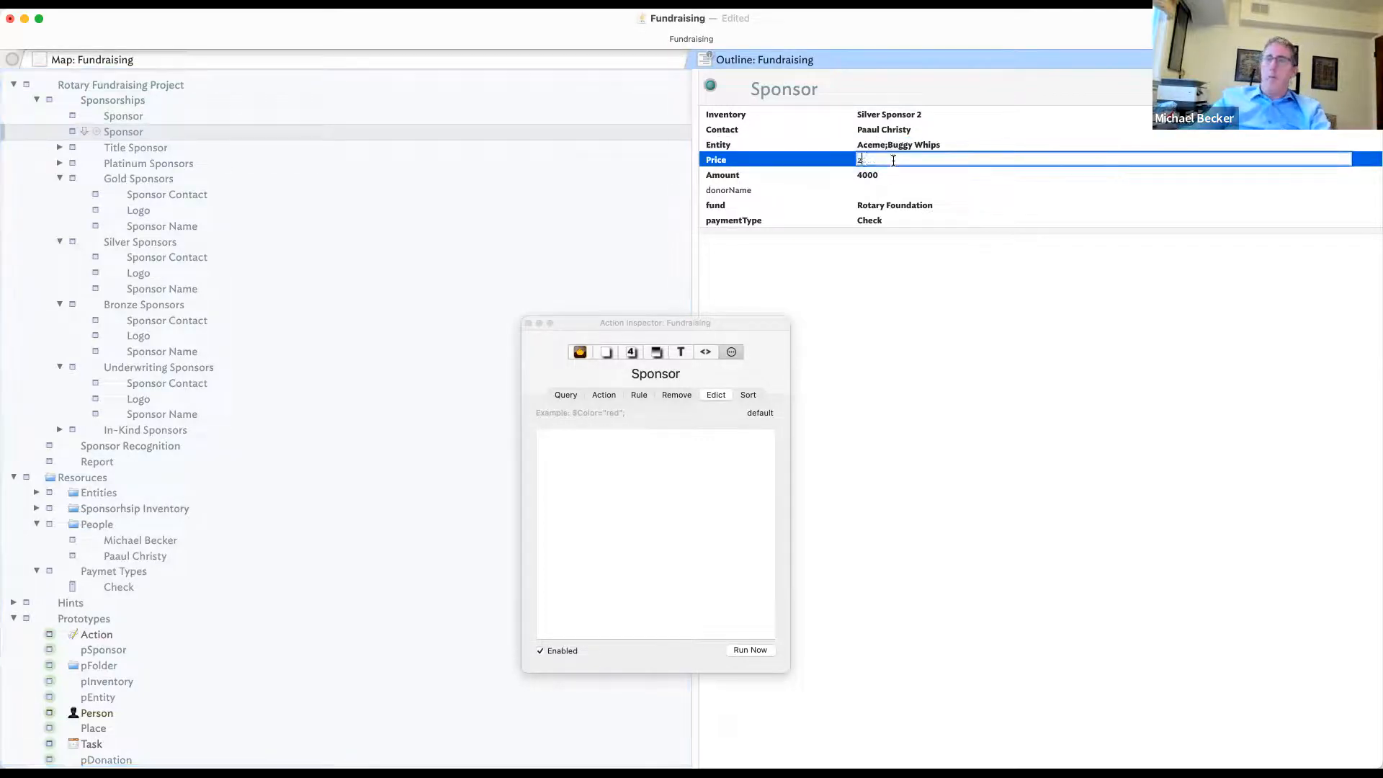
{"action": "type", "text": "0000"}
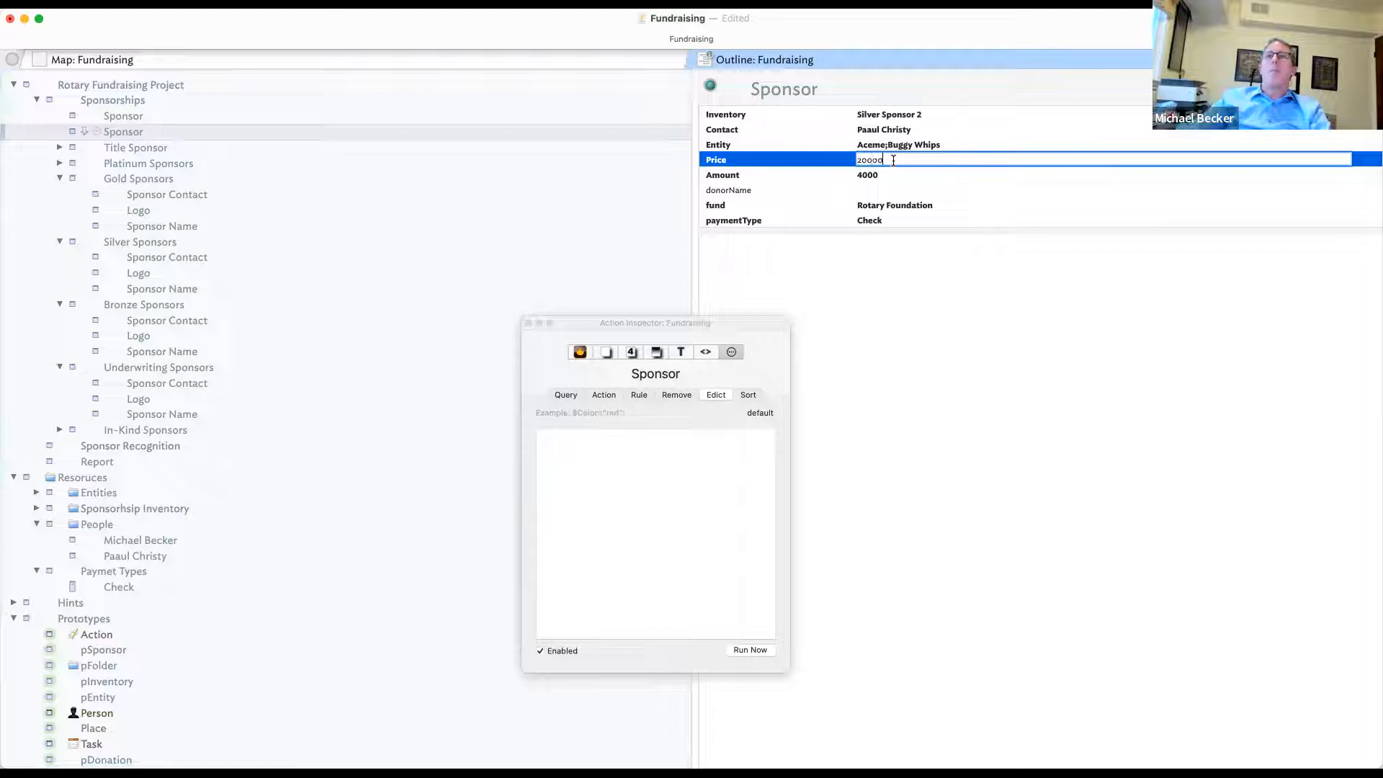
{"action": "left_click", "coordinate": [883, 183]}
{"action": "left_click", "coordinate": [881, 177]}
{"action": "type", "text": "25"}
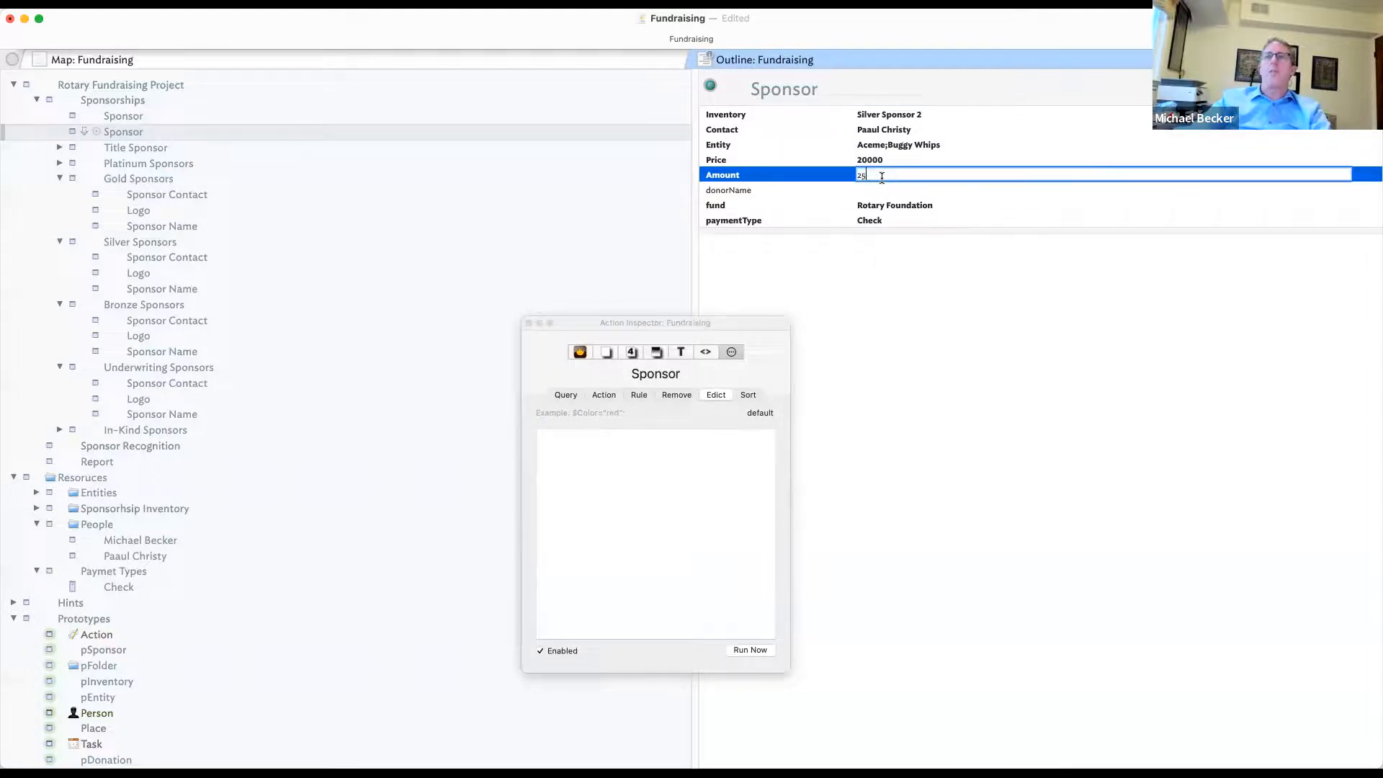
{"action": "type", "text": "000"}
{"action": "key", "text": "Return"}
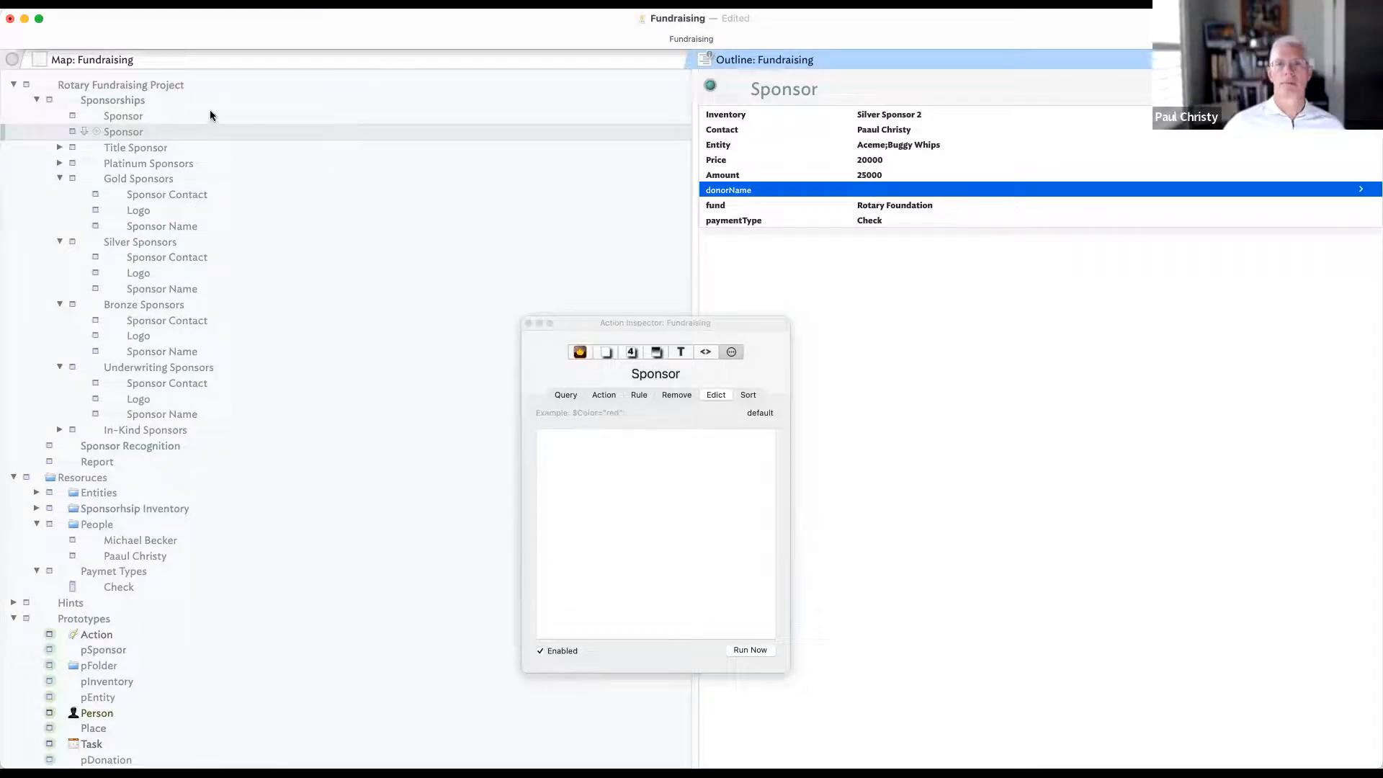
- Show the Amount attribute for the Sponsorships container
{"action": "left_click", "coordinate": [137, 100]}
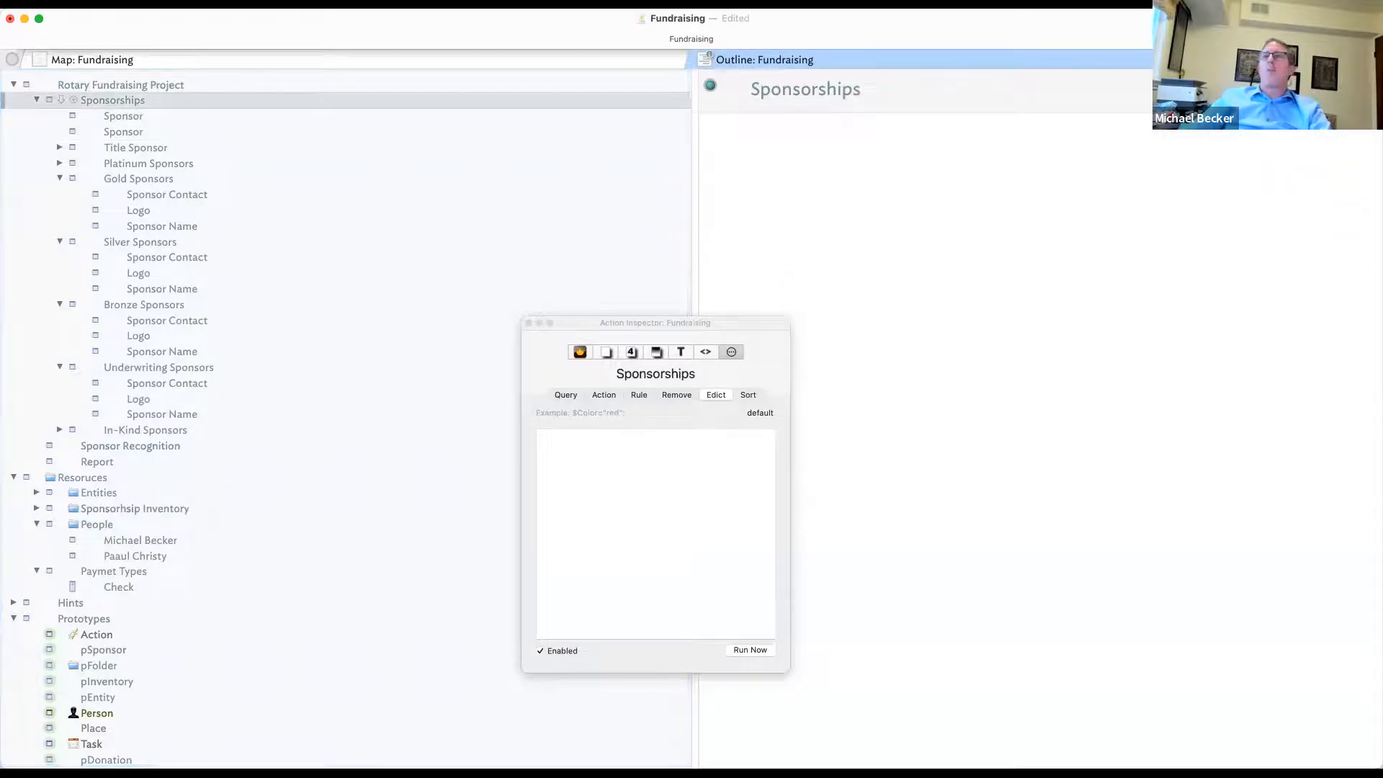
{"action": "left_click", "coordinate": [1363, 85]}
{"action": "type", "text": "Amount"}
{"action": "key", "text": "Return"}
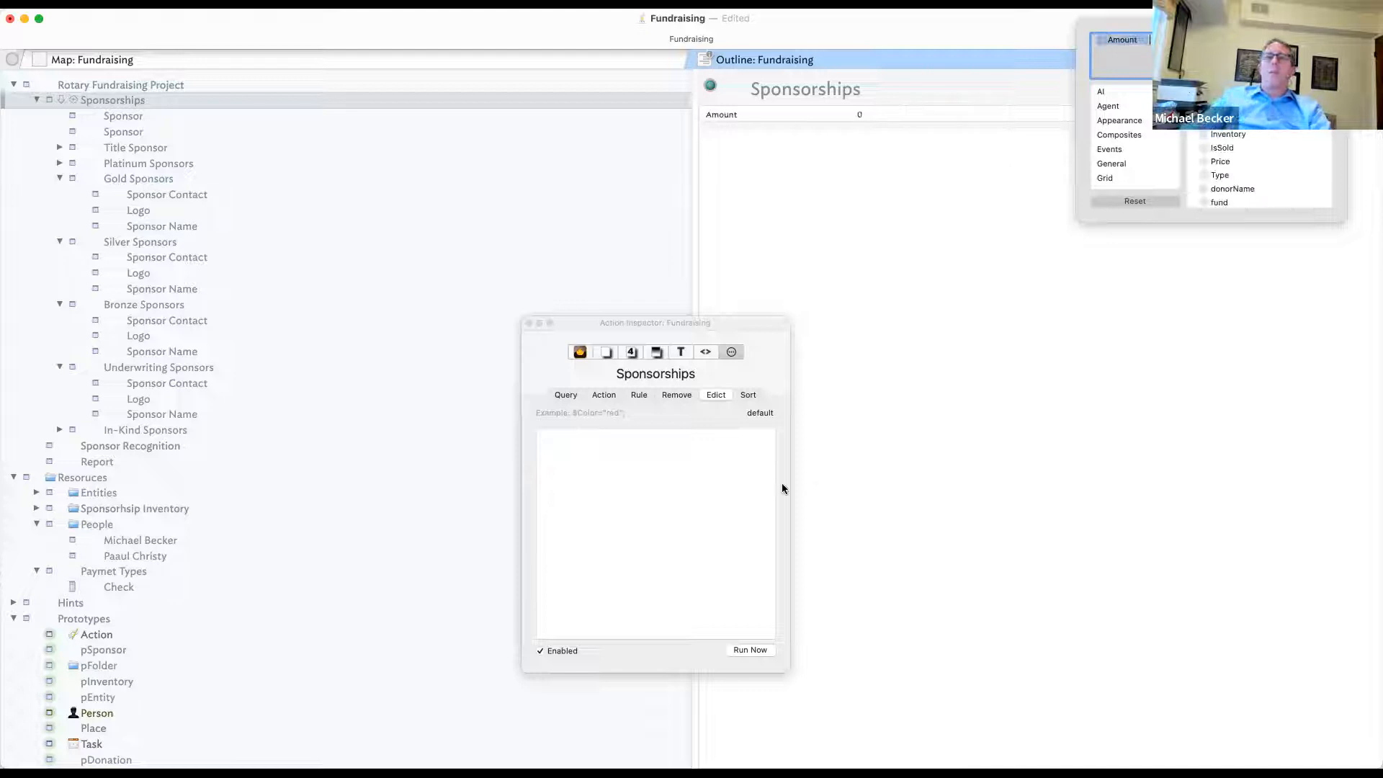
- Give Sponsorships the rule $Amount=sum(children,$Amount);
{"action": "left_click", "coordinate": [750, 395]}
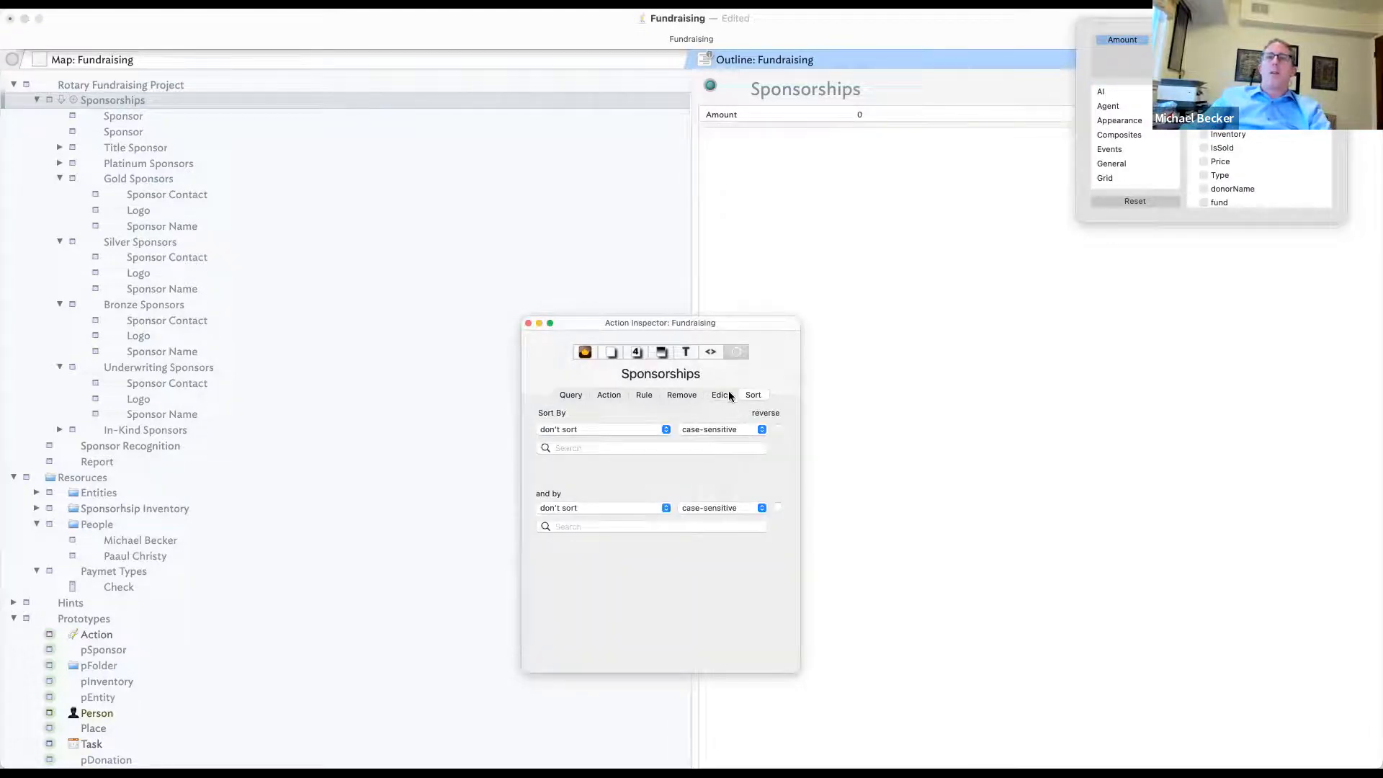
{"action": "left_click", "coordinate": [642, 396]}
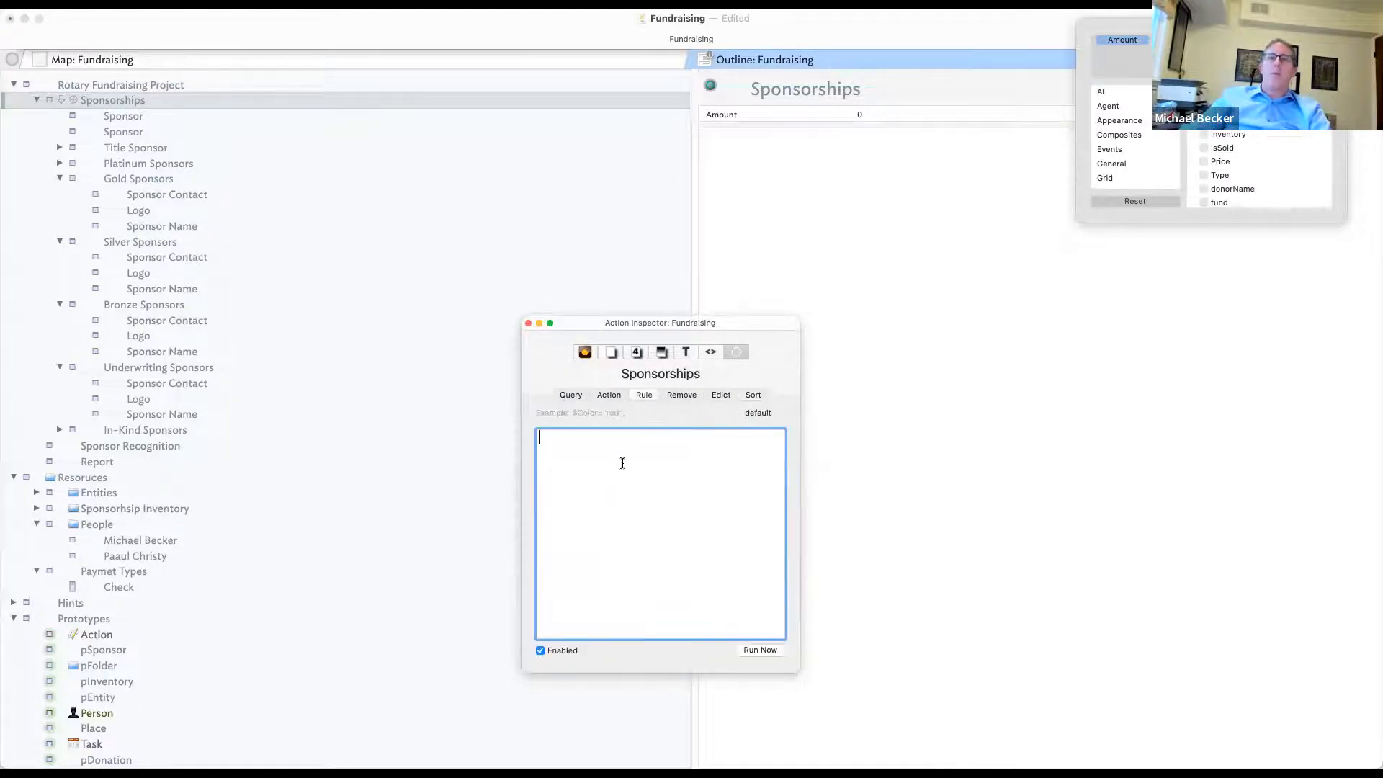
{"action": "type", "text": "$Amou"}
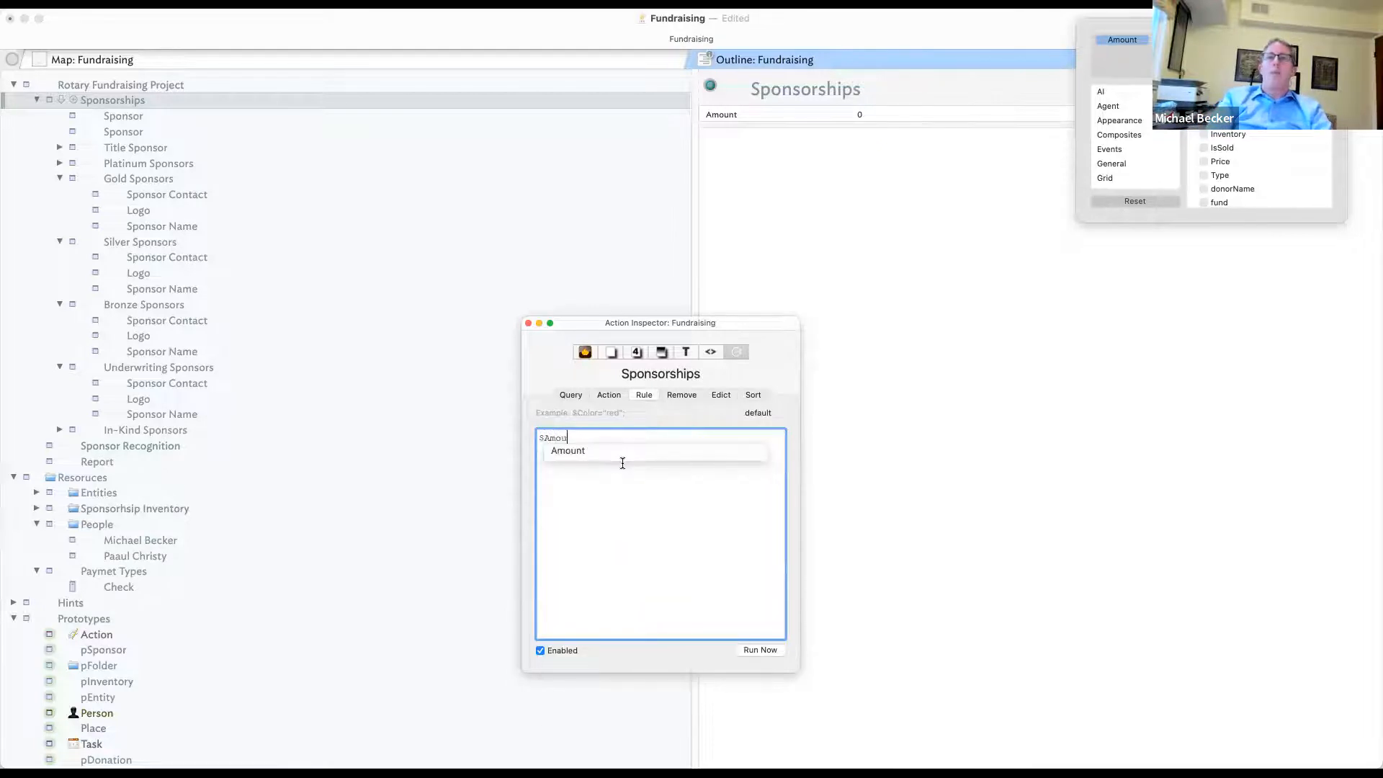
{"action": "type", "text": "nt=sum("}
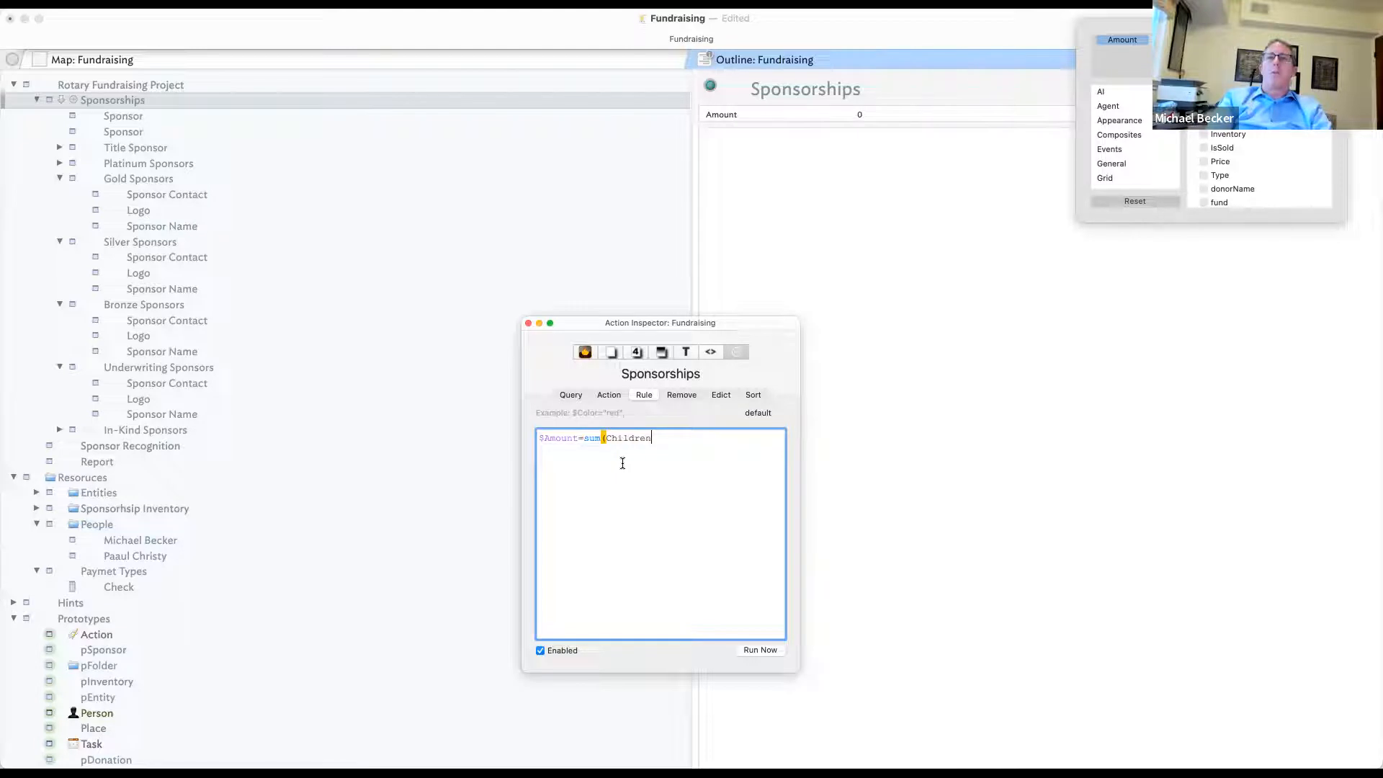
{"action": "type", "text": "c"}
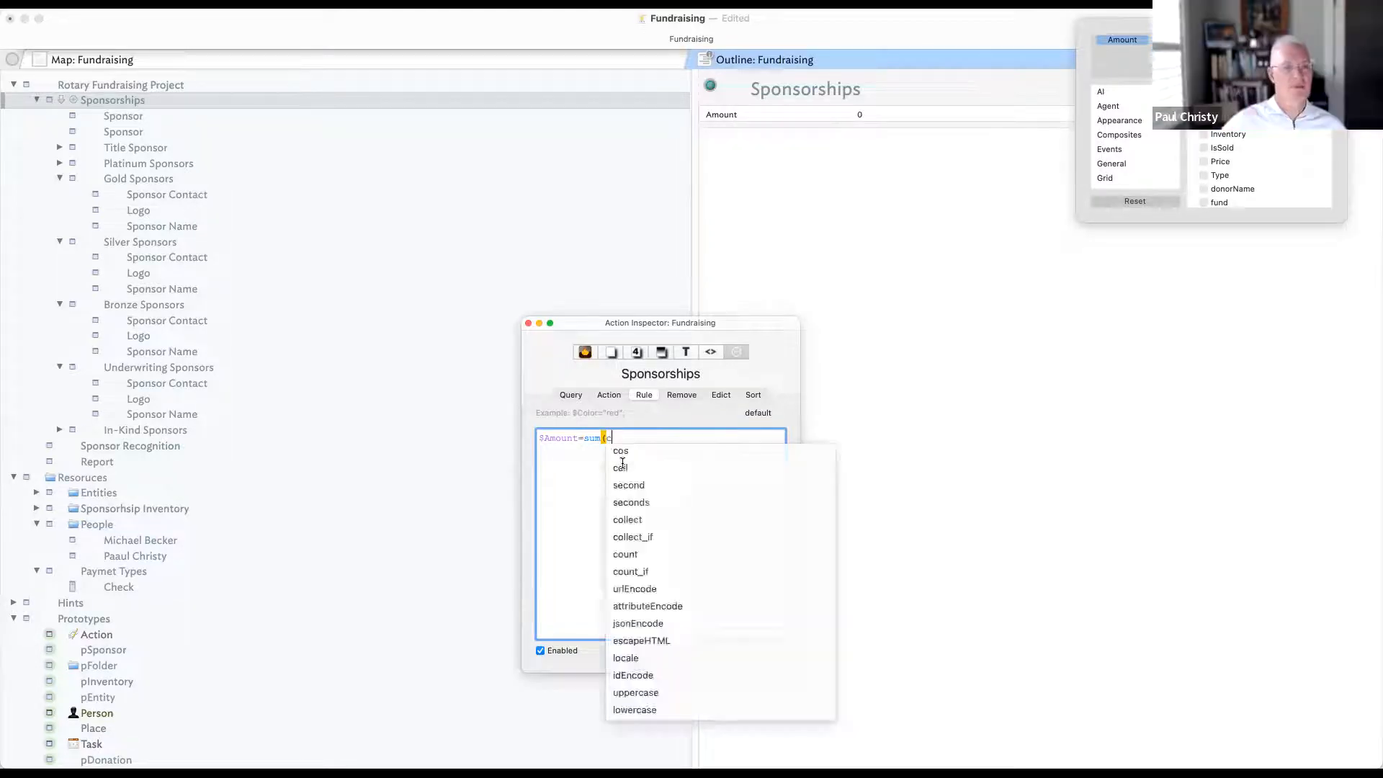
{"action": "type", "text": "hildren,$AMount"}
{"action": "key", "text": "BackSpace"}
{"action": "key", "text": "BackSpace"}
{"action": "type", "text": "mount()"}
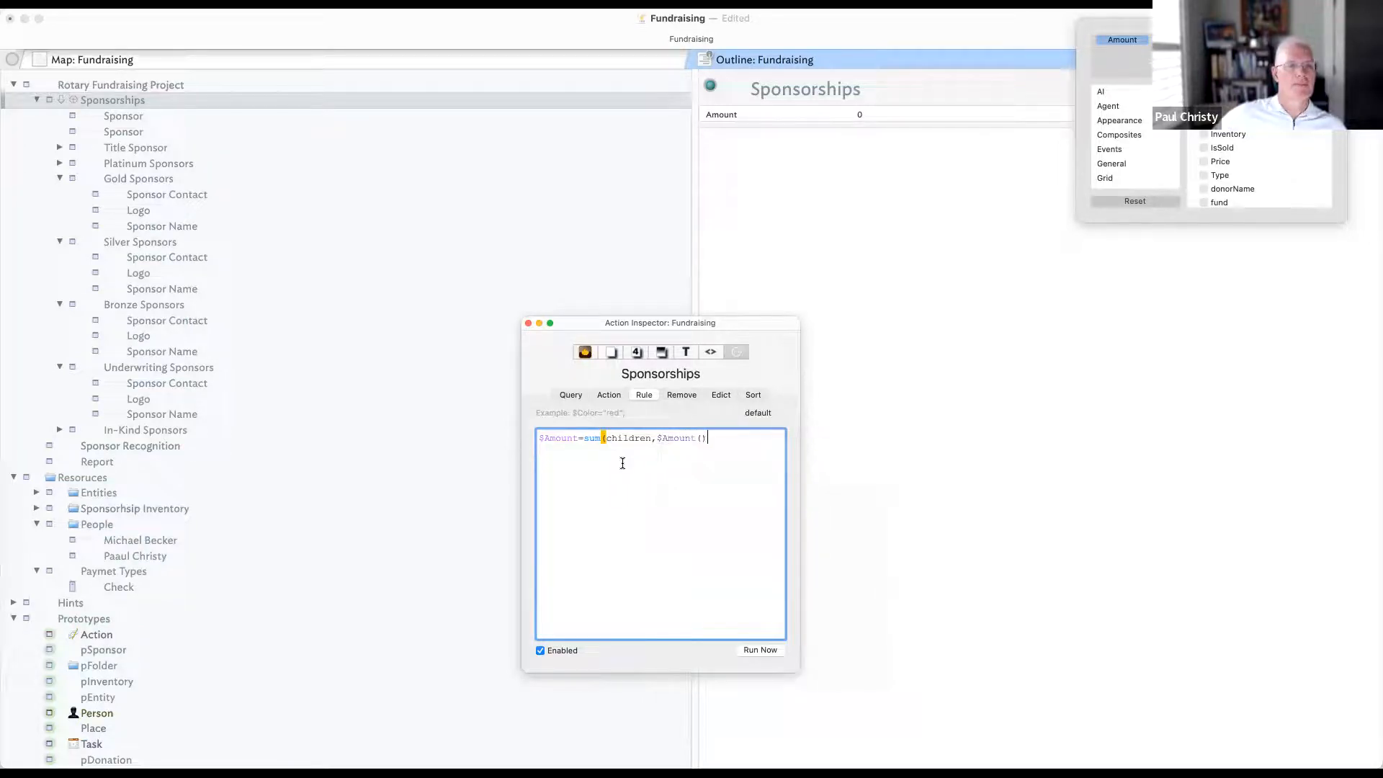
{"action": "key", "text": "BackSpace"}
{"action": "key", "text": "BackSpace"}
{"action": "type", "text": ");"}
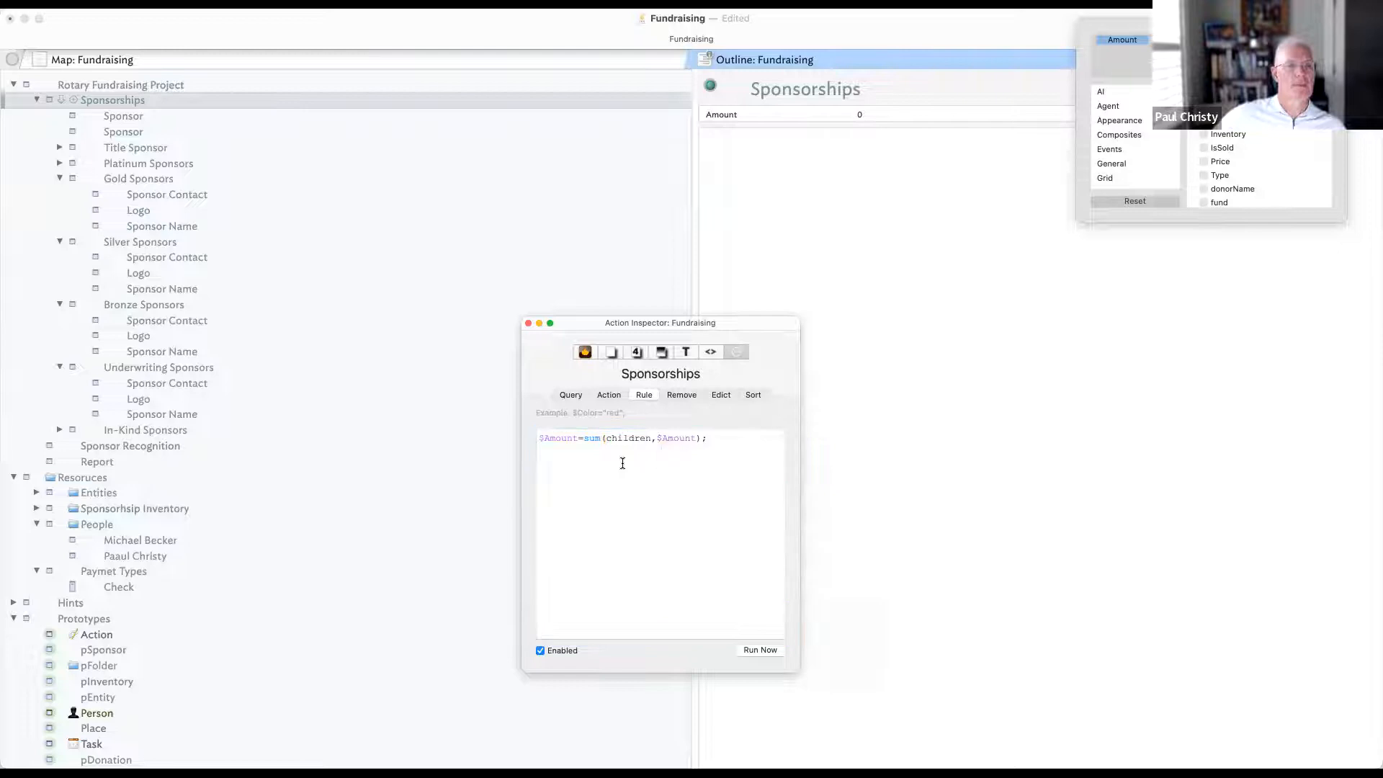
{"action": "left_click", "coordinate": [767, 652]}
- Check that the Sponsorships Amount now totals 29000
{"action": "left_click", "coordinate": [916, 552]}
{"action": "left_click", "coordinate": [173, 96]}
{"action": "left_click", "coordinate": [851, 118]}
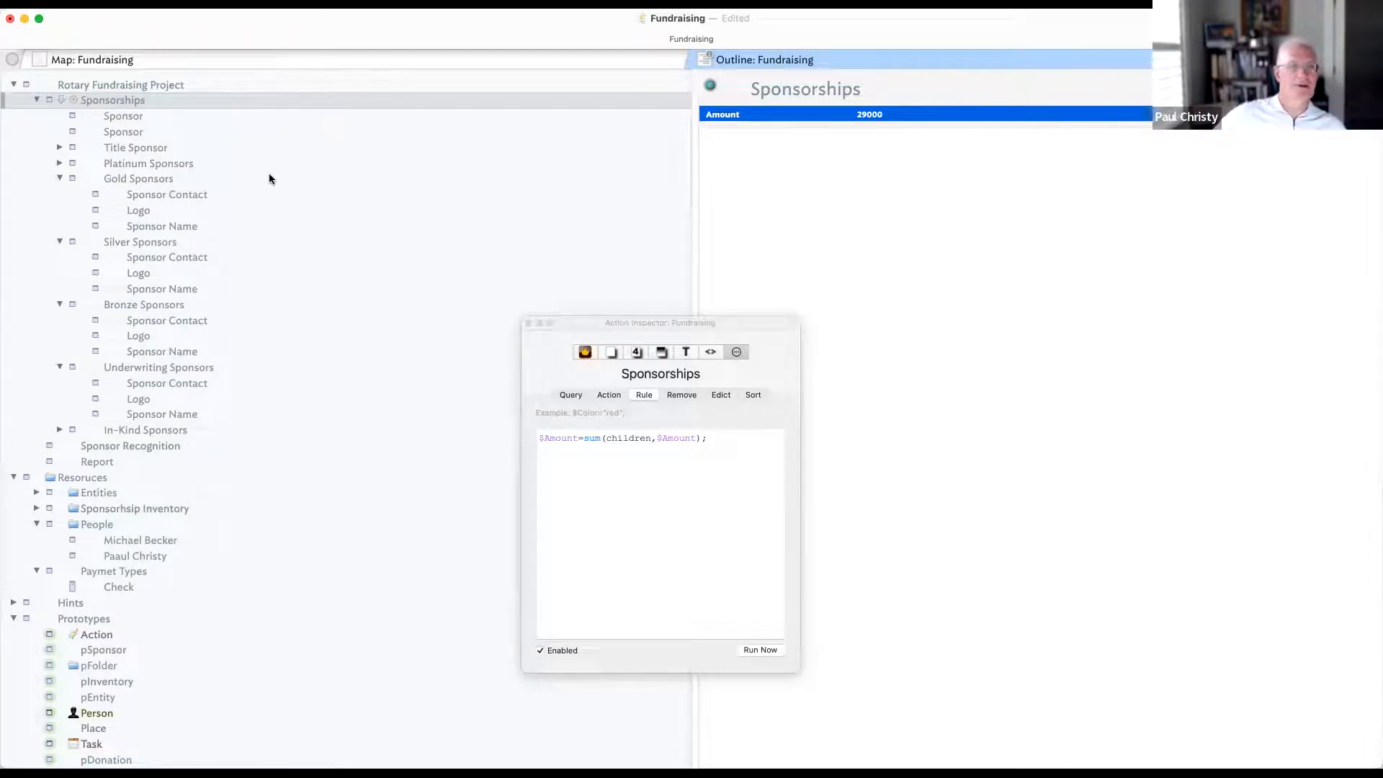
- Collapse the Gold Sponsors group, undoing an accidental deletion of the Sponsorships note
{"action": "scroll", "coordinate": [72, 170], "scroll_direction": "down", "scroll_amount": 1}
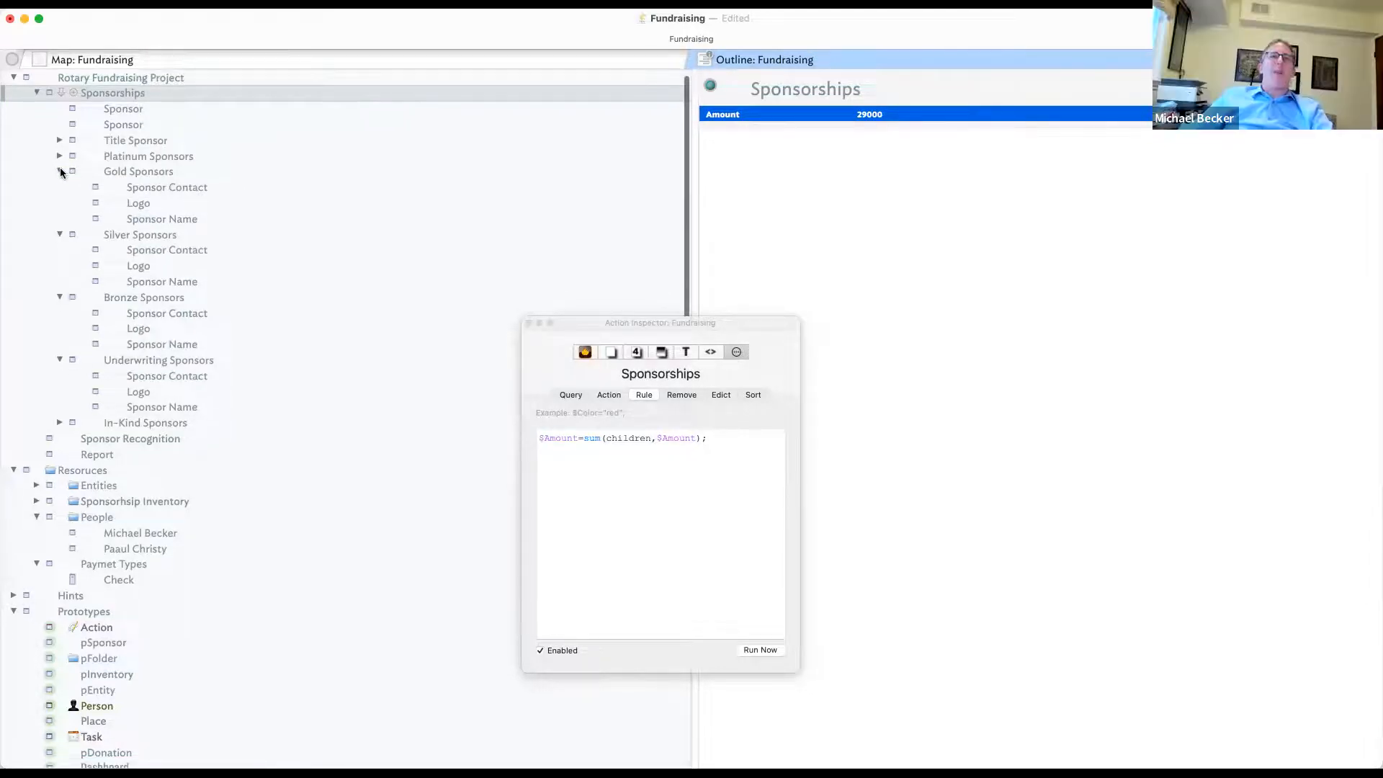
{"action": "left_click", "coordinate": [60, 171]}
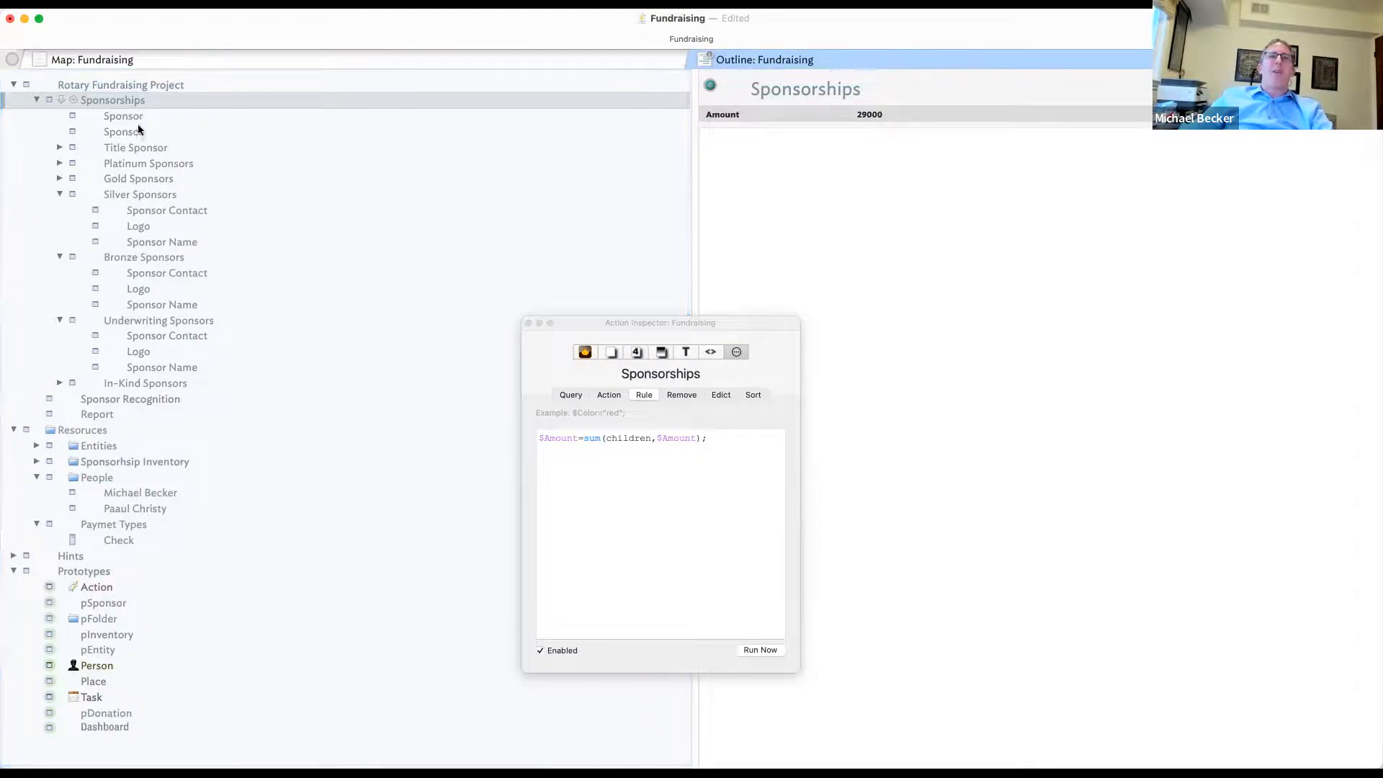
{"action": "key", "text": "Delete"}
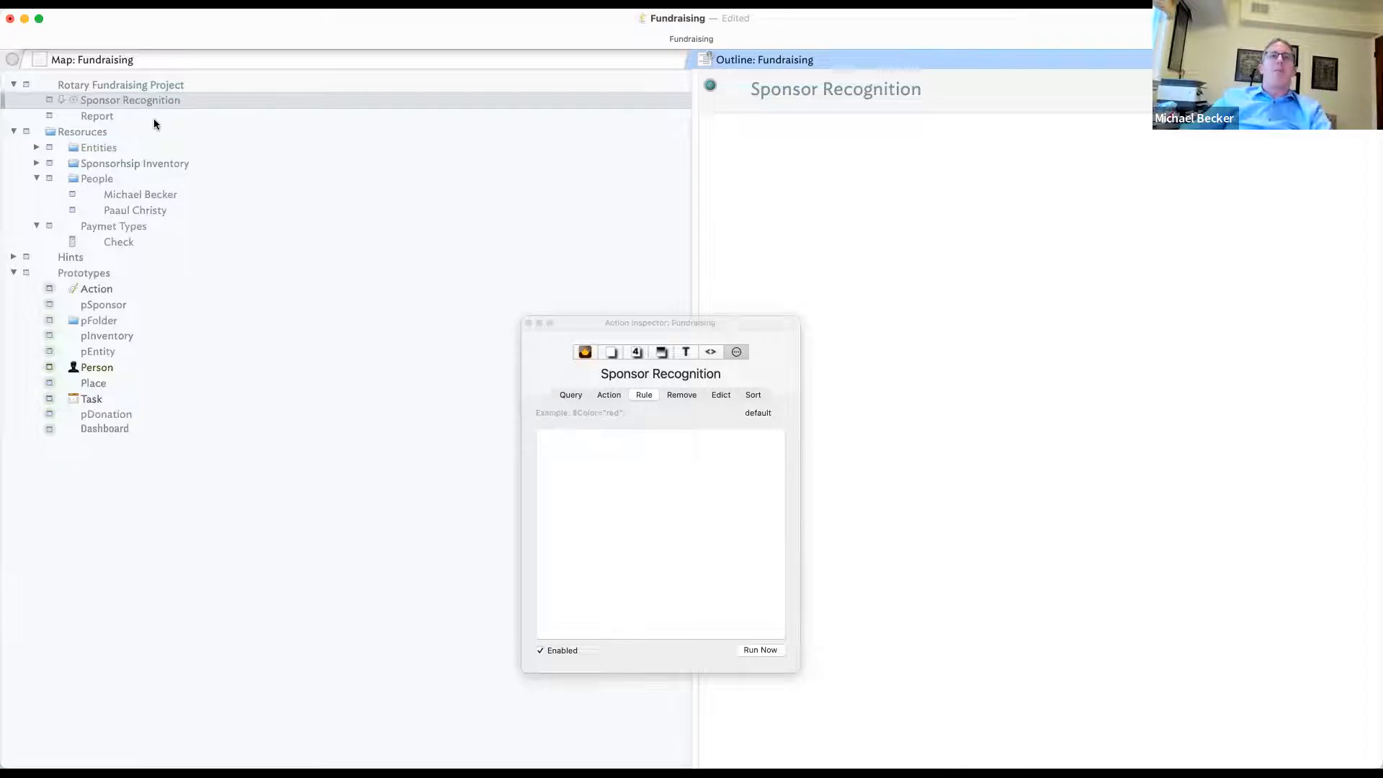
{"action": "key", "text": "super+z"}
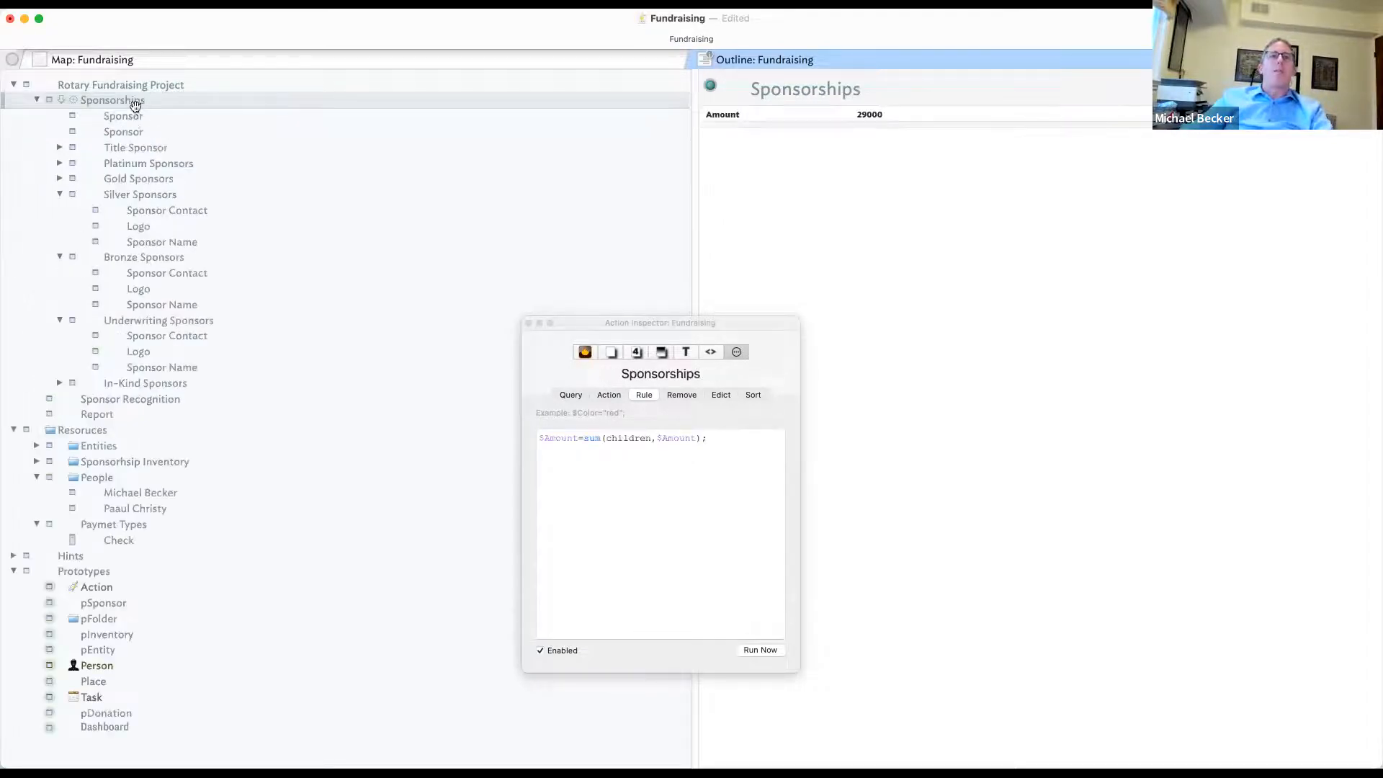
- Create a note named Old Suff and move the sponsor groups, Title through In-Kind Sponsors, into it
{"action": "key", "text": "Return"}
{"action": "type", "text": "Old Suff"}
{"action": "left_click", "coordinate": [141, 146]}
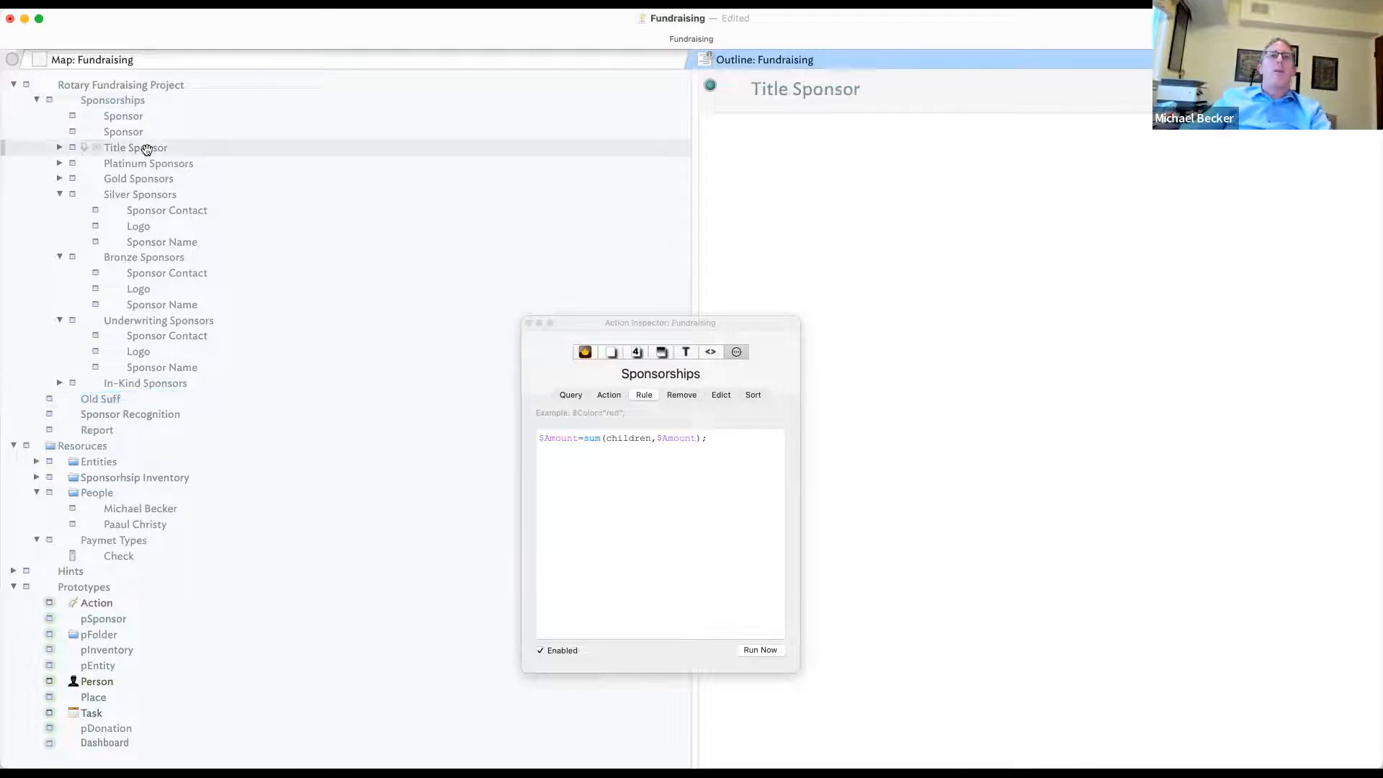
{"action": "left_click", "coordinate": [162, 383], "text": "shift"}
{"action": "left_click_drag", "start_coordinate": [164, 386], "coordinate": [108, 402]}
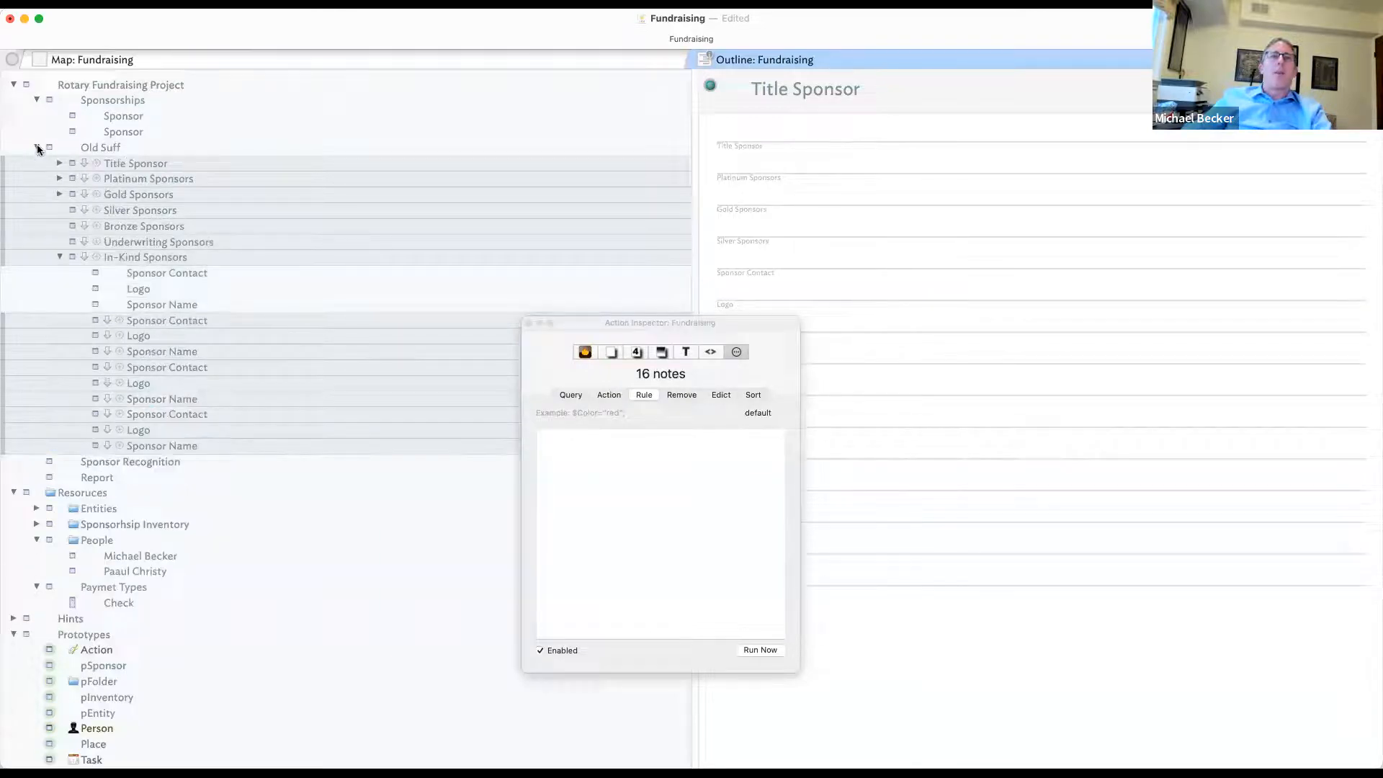
- Move Old Suff to the top level and tuck Sponsor Recognition and Report inside it
{"action": "left_click", "coordinate": [38, 147]}
{"action": "left_click", "coordinate": [139, 149]}
{"action": "left_click_drag", "start_coordinate": [140, 149], "coordinate": [137, 181]}
{"action": "left_click", "coordinate": [142, 149]}
{"action": "left_click", "coordinate": [133, 163], "text": "shift"}
{"action": "key", "text": "Tab"}
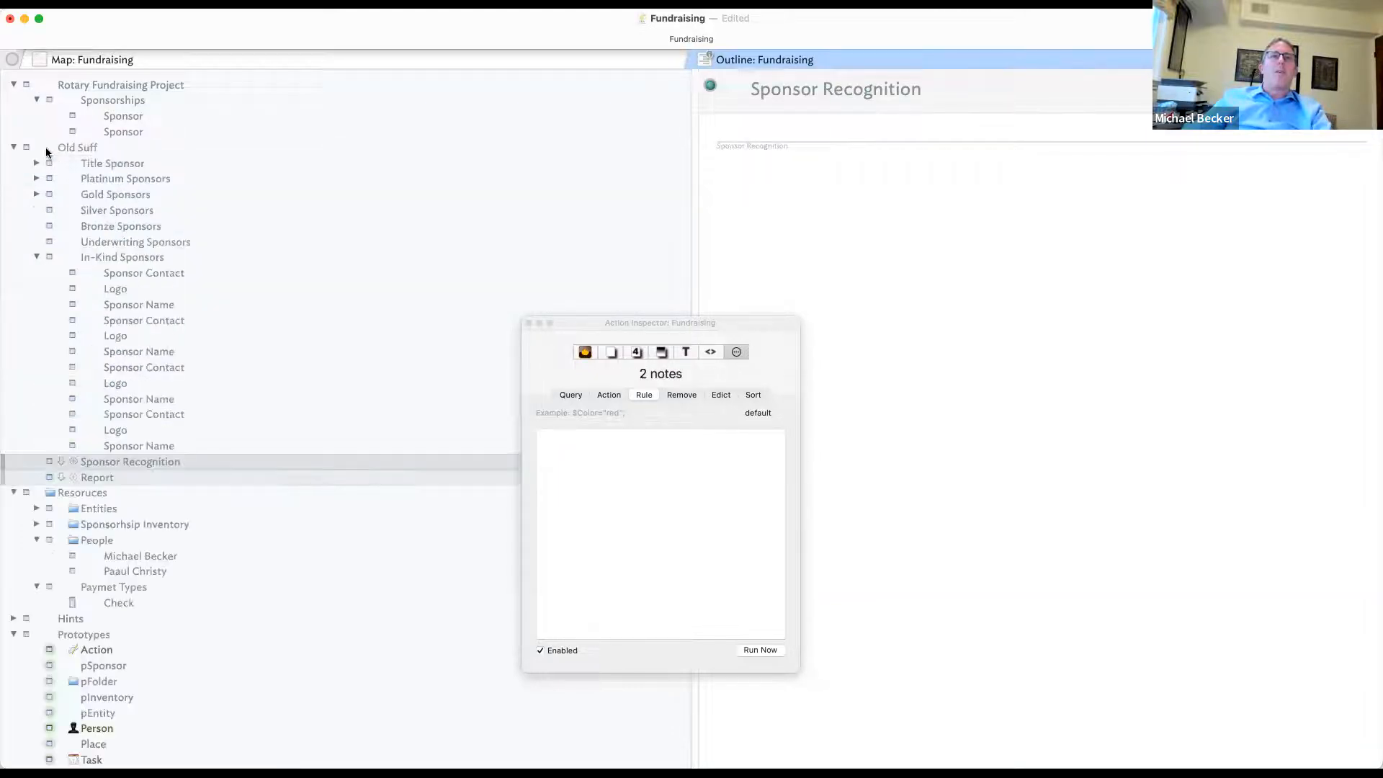
- Set Old Suff's prototype to pFolder and collapse it
{"action": "left_click", "coordinate": [31, 149]}
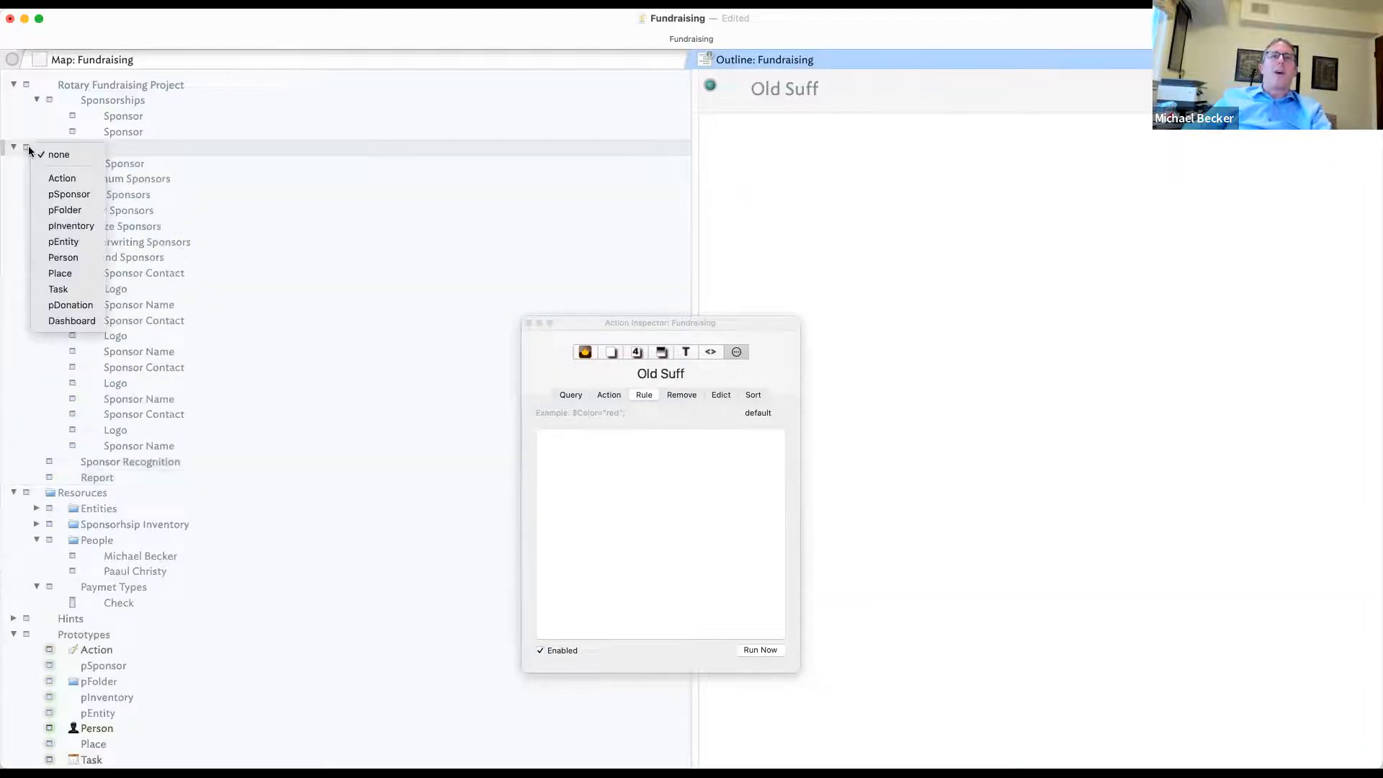
{"action": "left_click", "coordinate": [84, 209]}
{"action": "key", "text": "Left"}
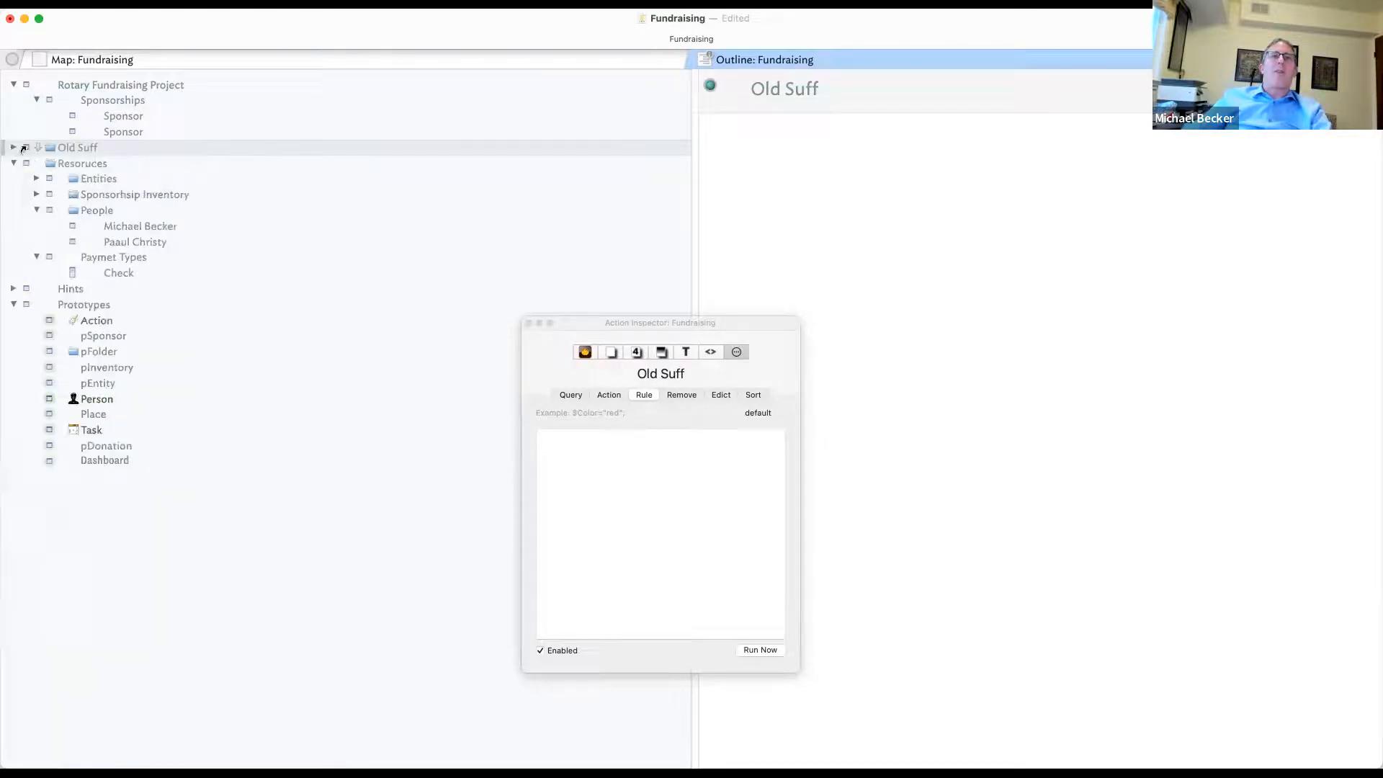
- Rename the second Sponsor note under Sponsorships to Sponsor1
{"action": "left_click", "coordinate": [120, 101]}
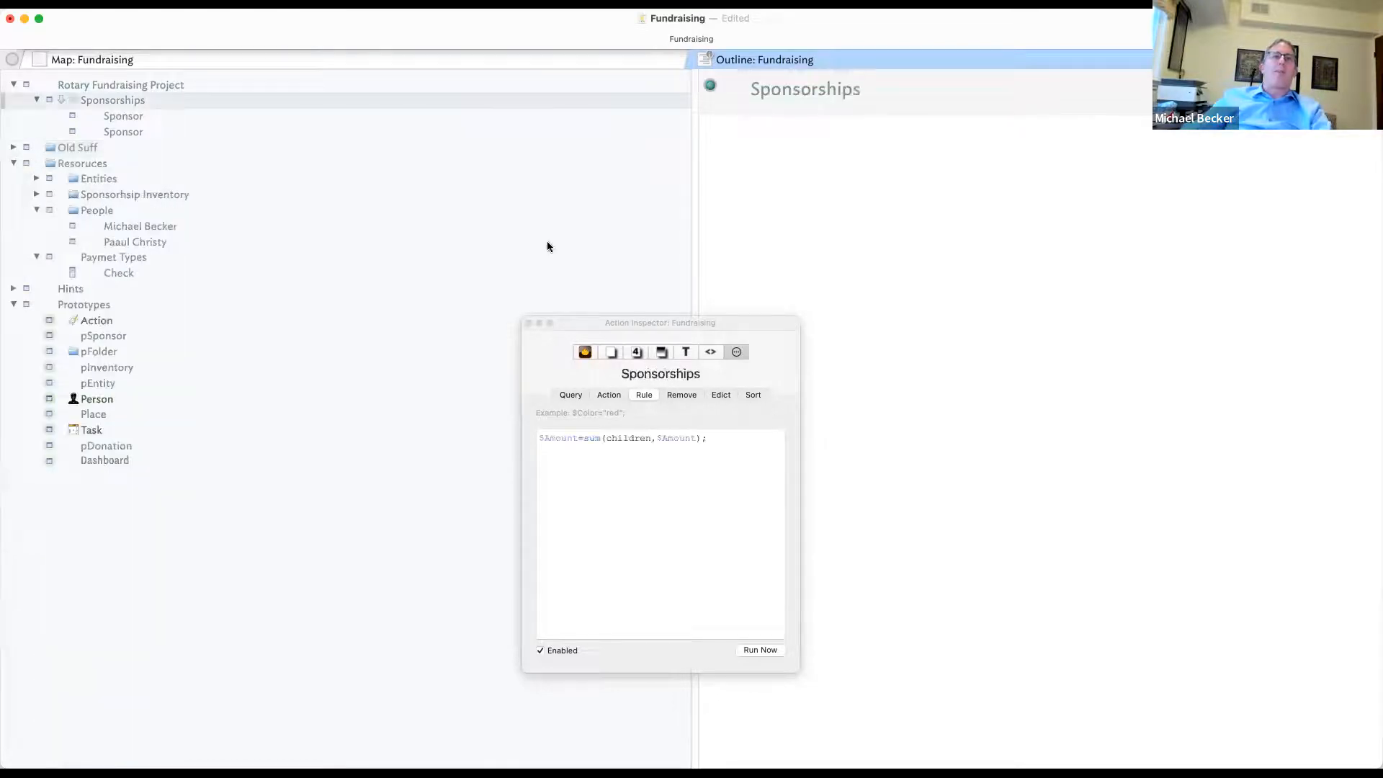
{"action": "left_click", "coordinate": [183, 116]}
{"action": "left_click", "coordinate": [177, 129]}
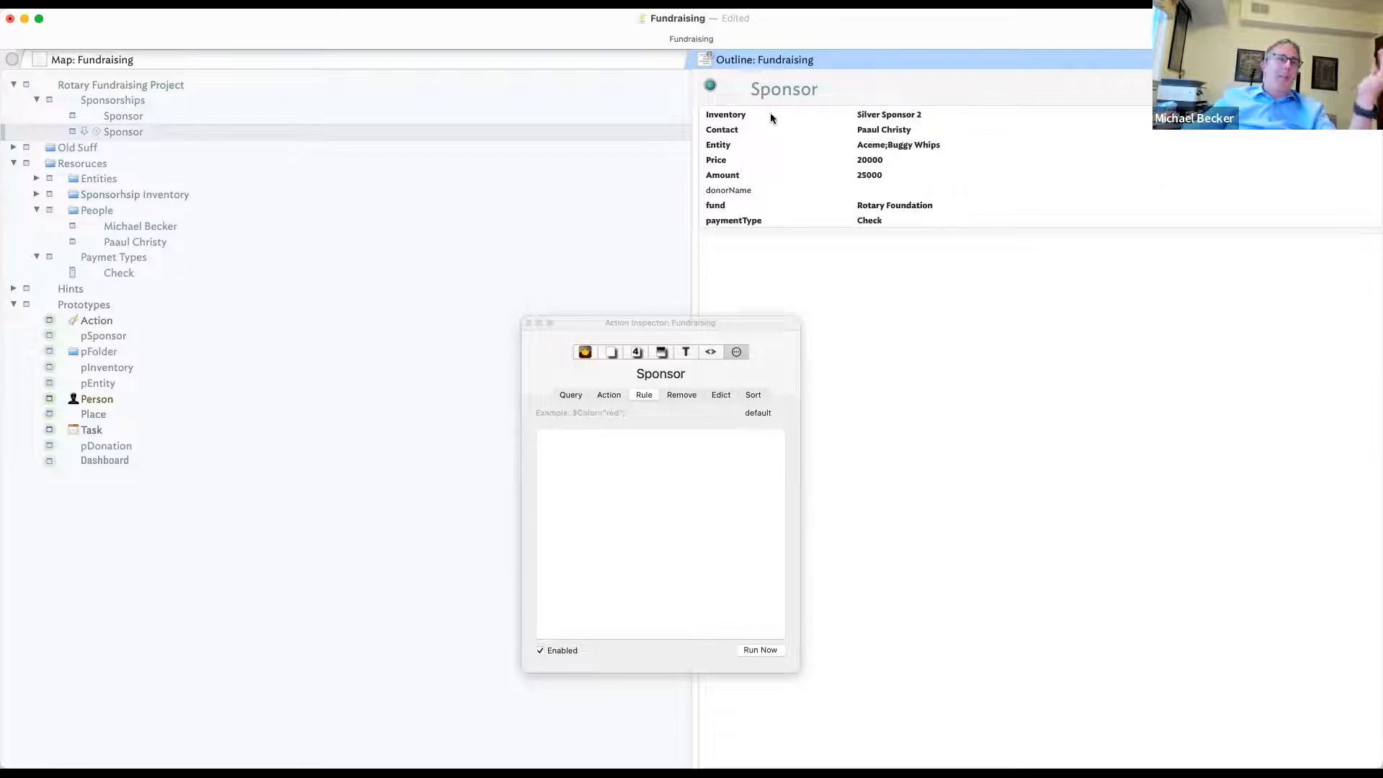
{"action": "left_click", "coordinate": [881, 84]}
{"action": "type", "text": "1"}
{"action": "left_click", "coordinate": [238, 138]}
- Rename the first Sponsor note to Sponsor2
{"action": "left_click", "coordinate": [476, 105]}
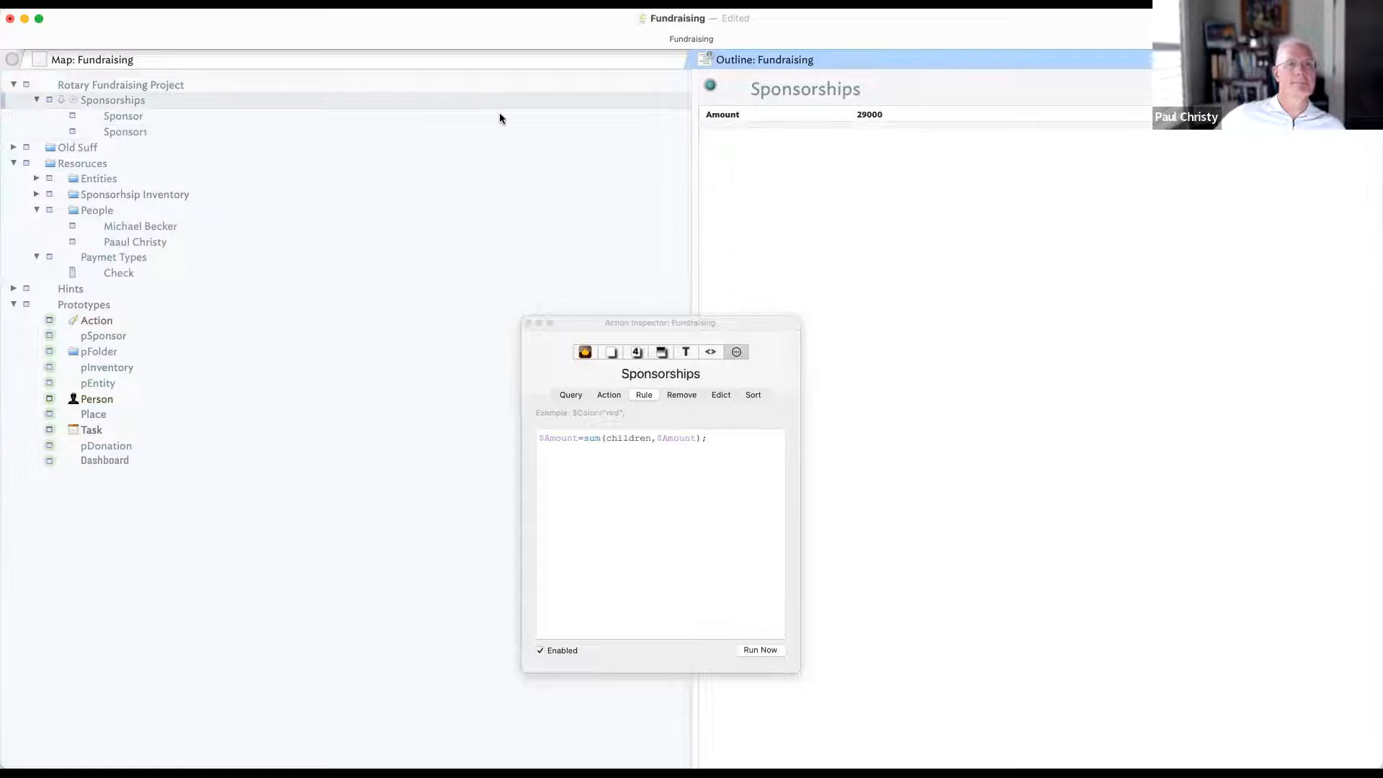
{"action": "left_click", "coordinate": [488, 119]}
{"action": "left_click", "coordinate": [825, 94]}
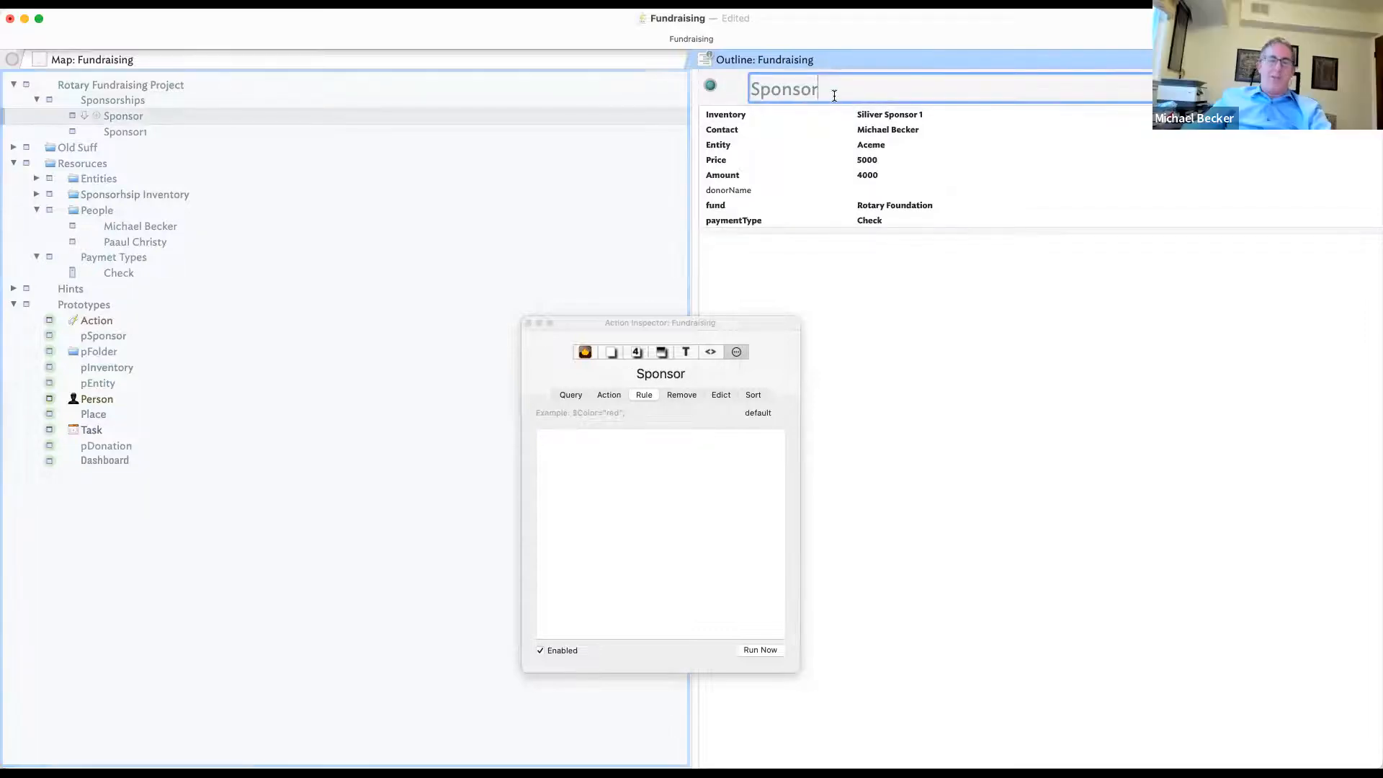
{"action": "type", "text": "2"}
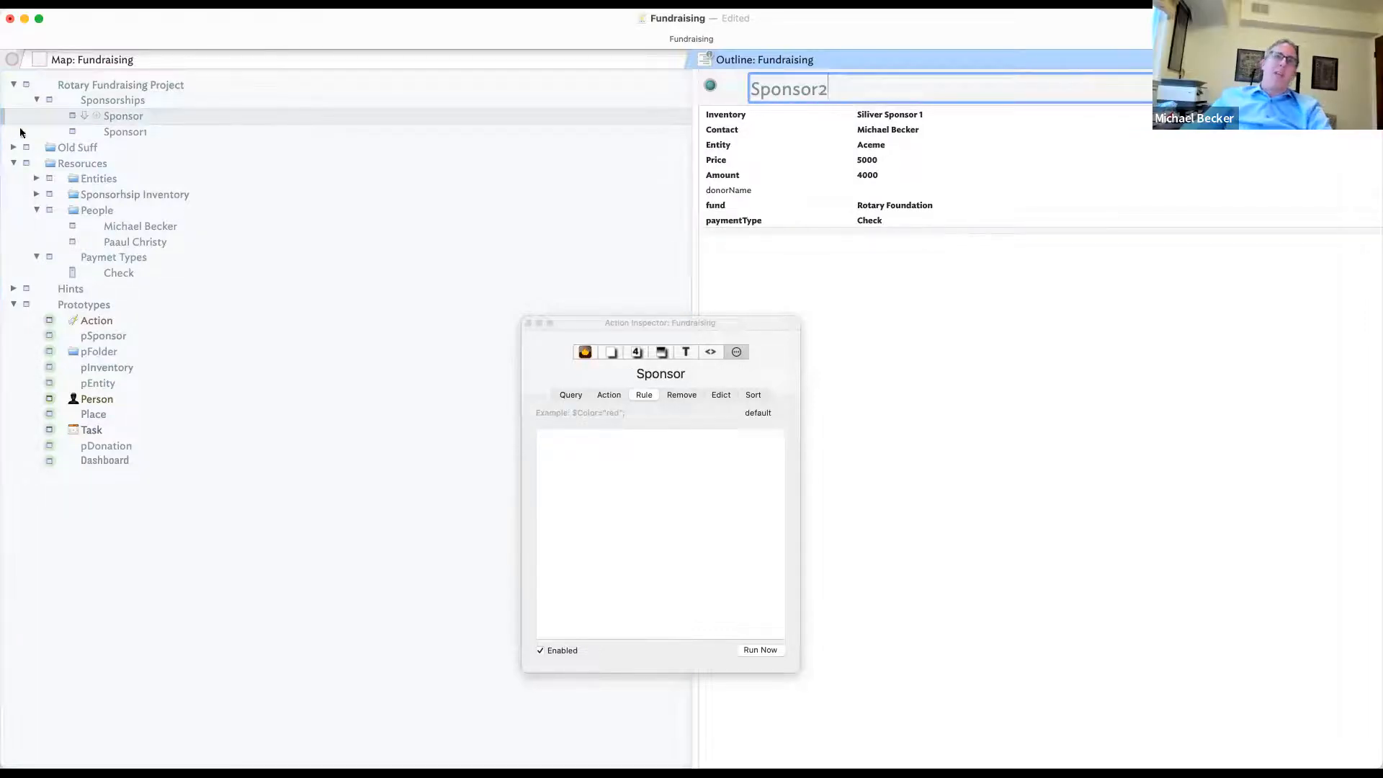
{"action": "left_click", "coordinate": [203, 136]}
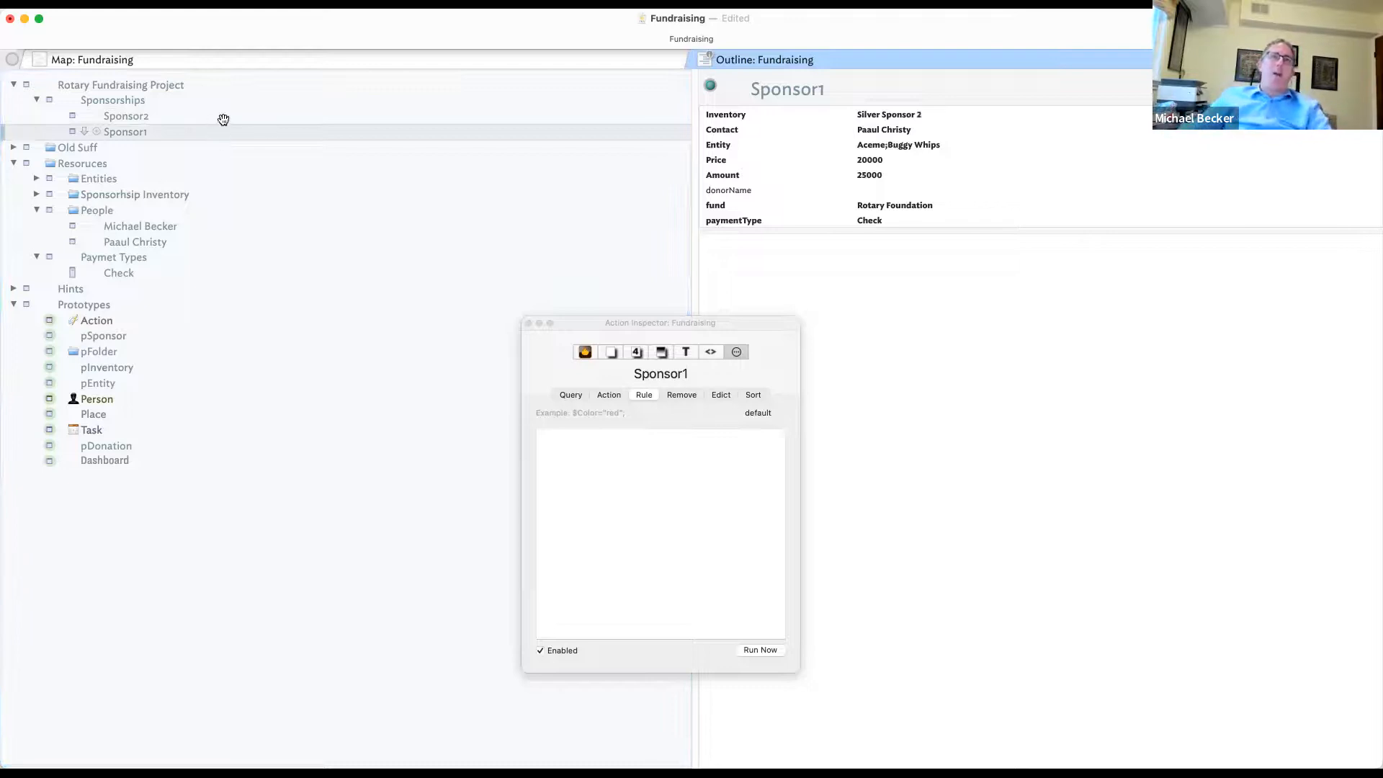
- Briefly show then hide Sponsor2's File key attribute, then select the pSponsor prototype
{"action": "left_click", "coordinate": [222, 118]}
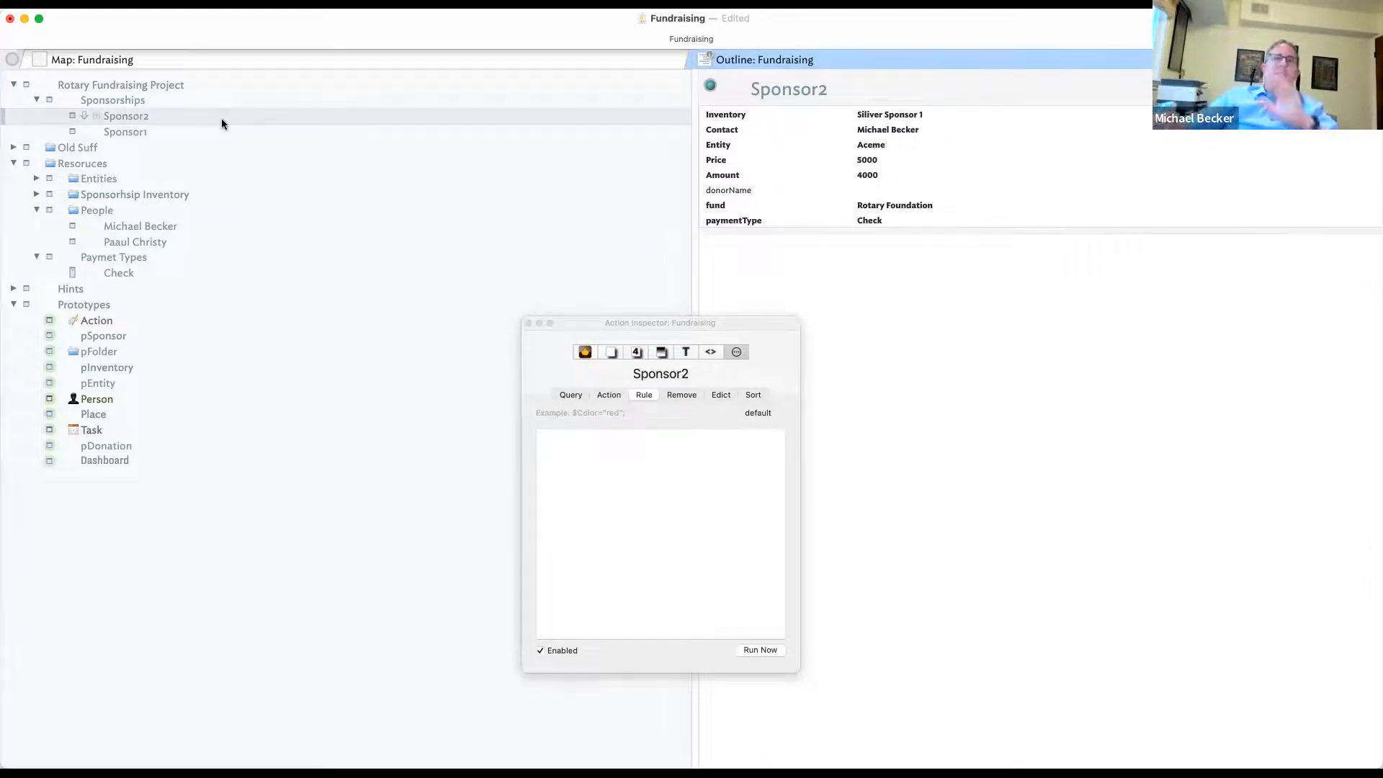
{"action": "left_click", "coordinate": [1367, 85]}
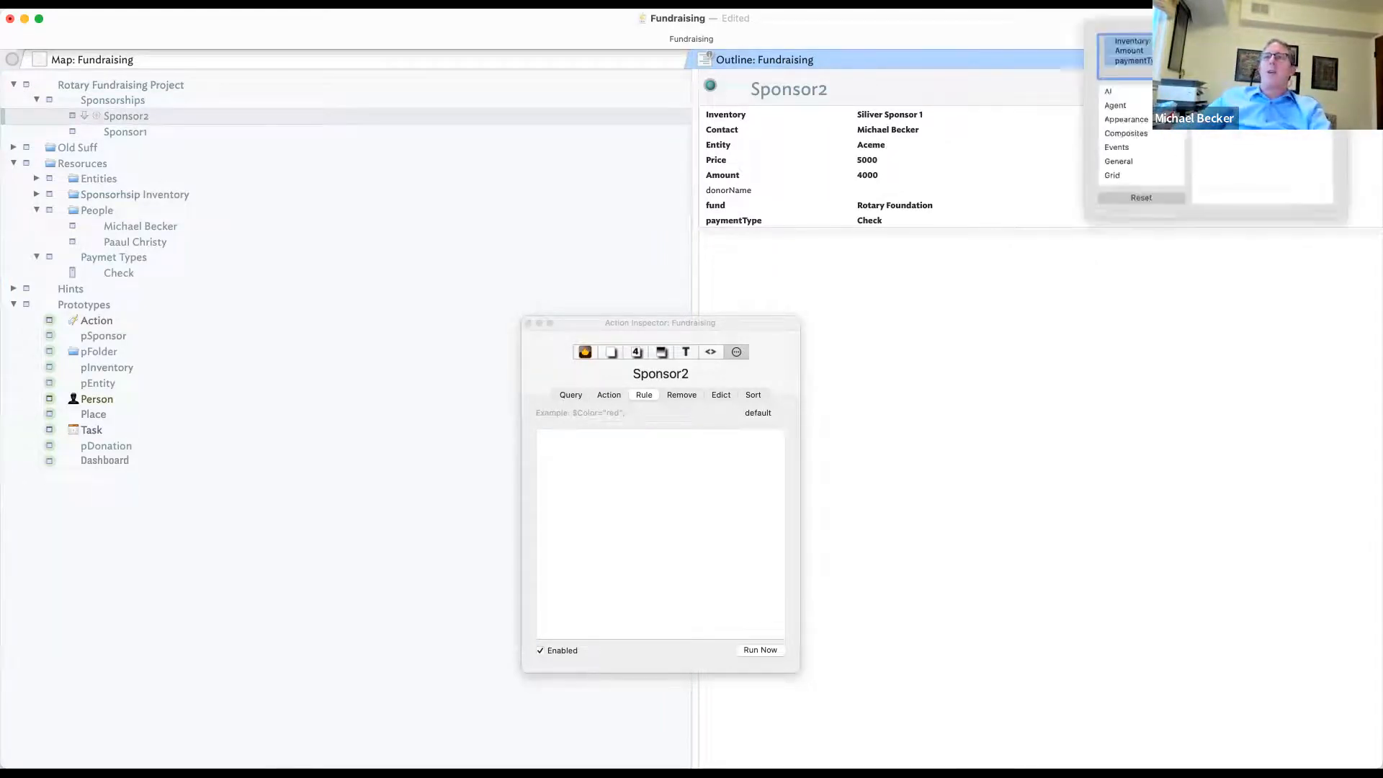
{"action": "left_click", "coordinate": [1111, 163]}
{"action": "left_click", "coordinate": [1204, 202]}
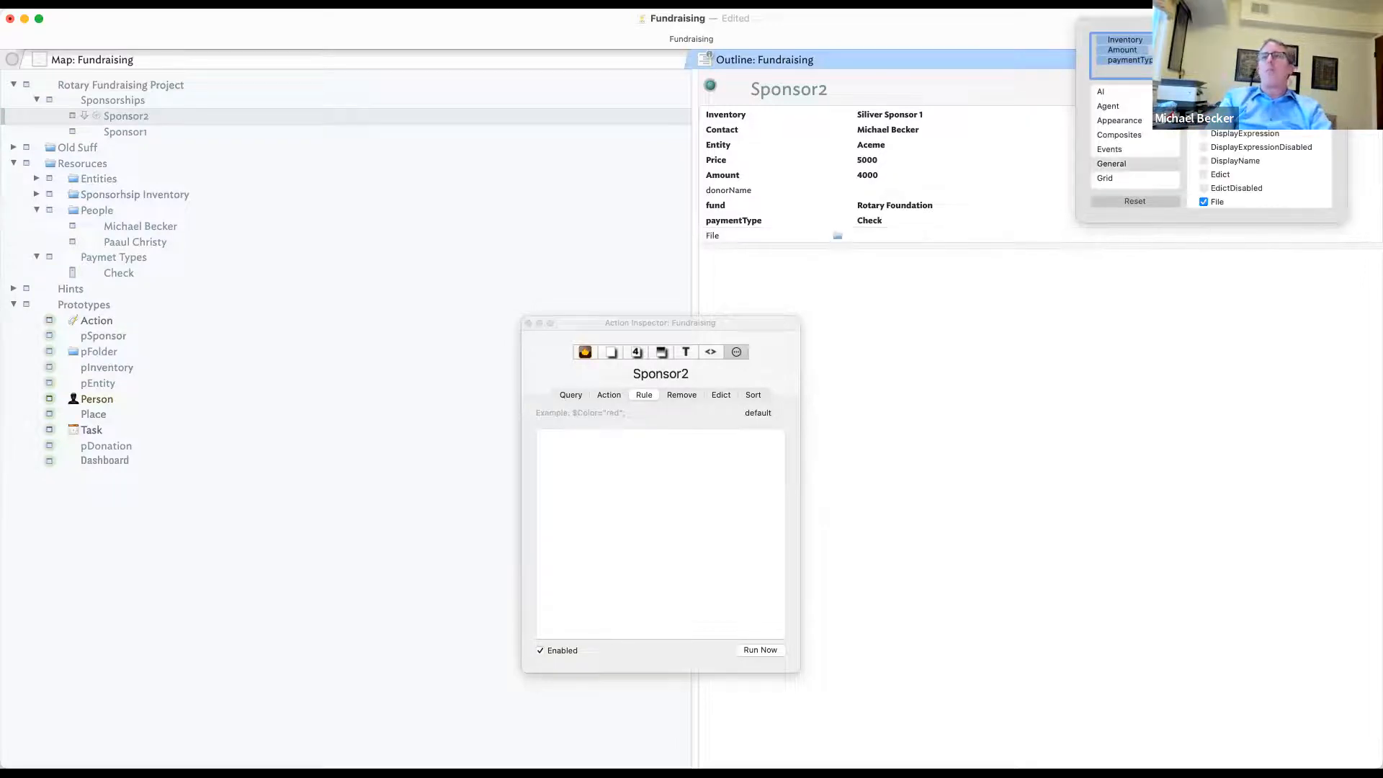
{"action": "left_click", "coordinate": [1203, 202]}
{"action": "left_click", "coordinate": [1022, 284]}
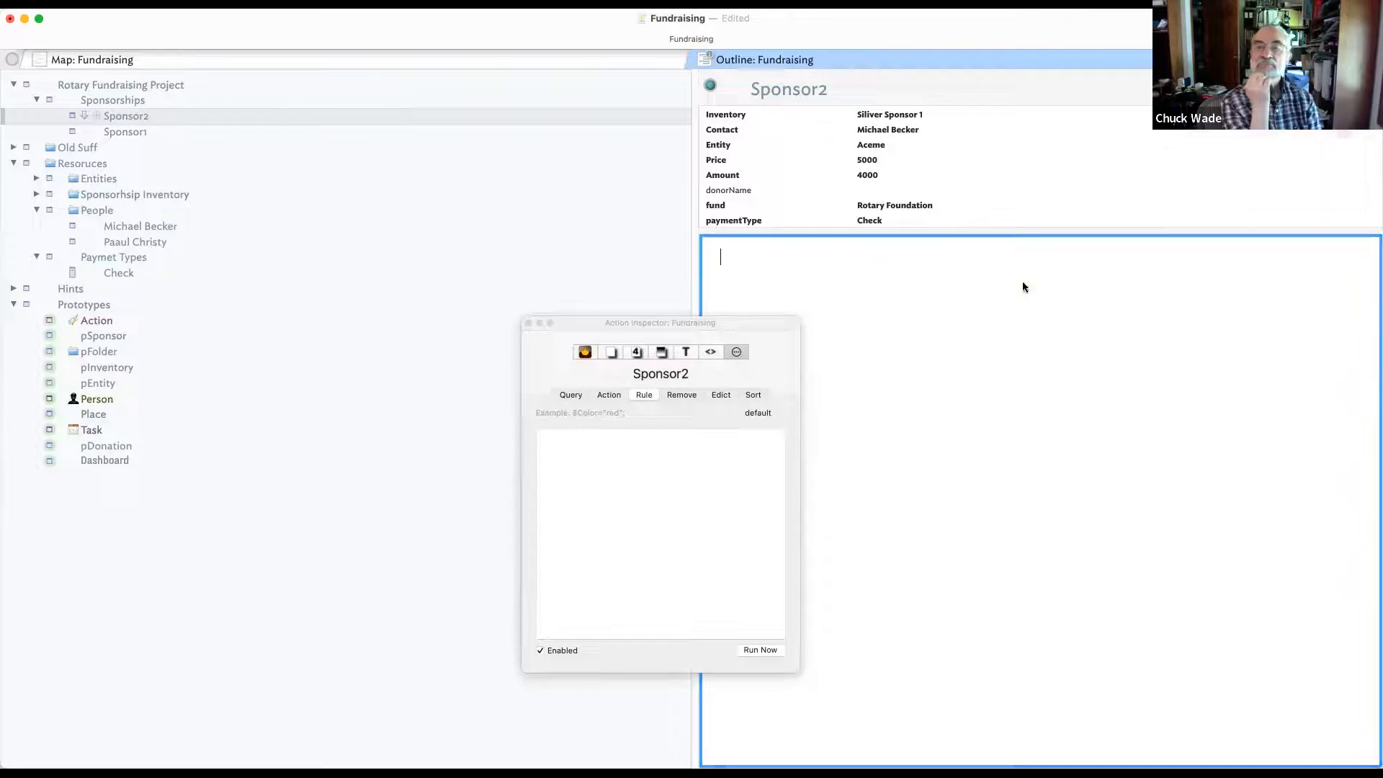
{"action": "left_click", "coordinate": [121, 337]}
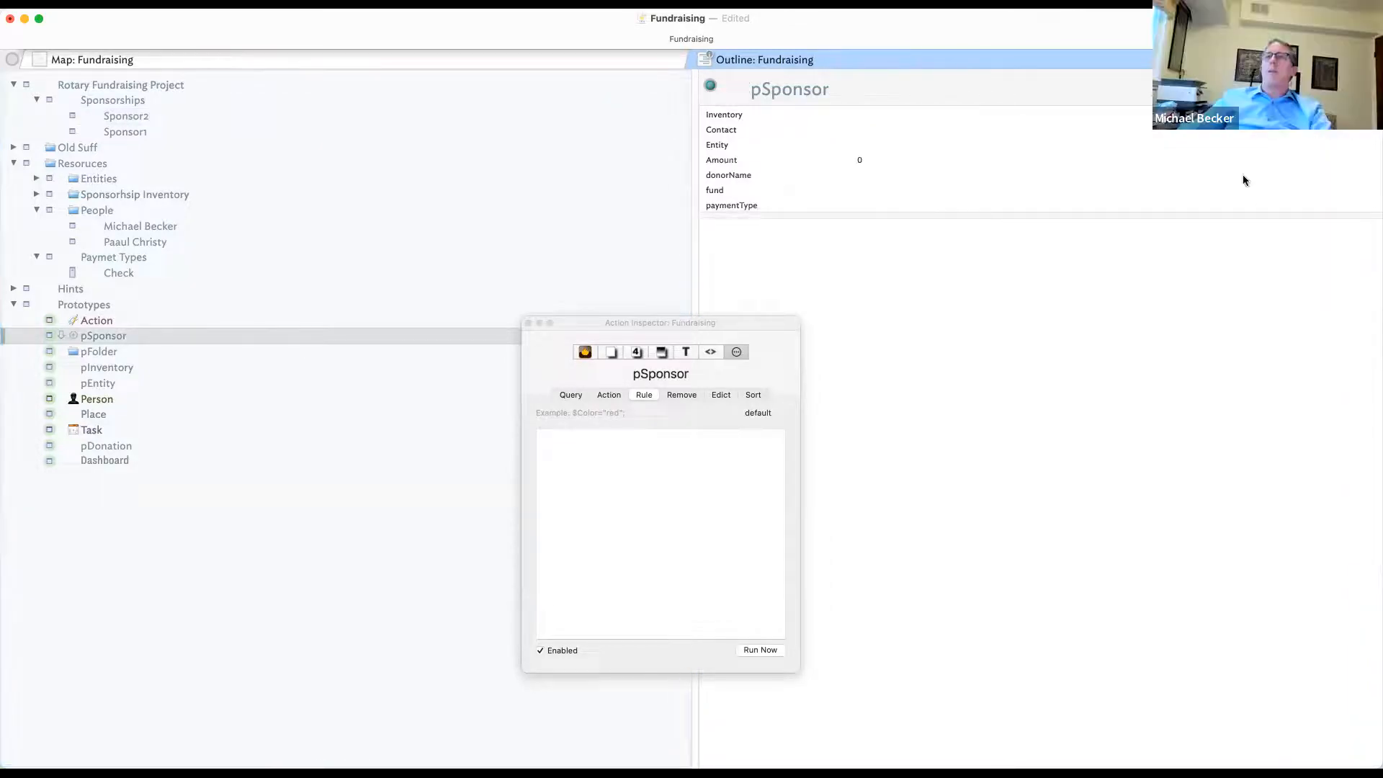
- Add MediaFileName to pSponsor's key attributes
{"action": "left_click", "coordinate": [1360, 88]}
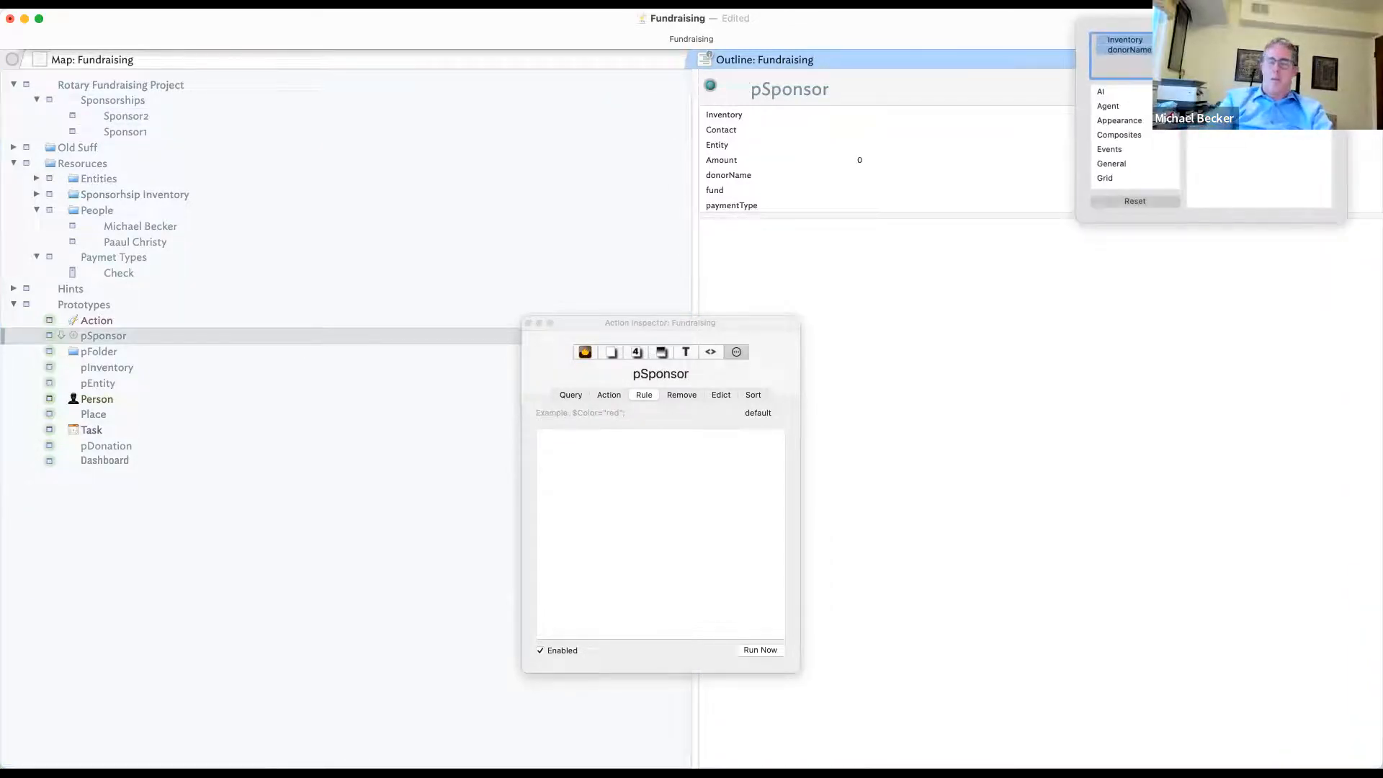
{"action": "type", "text": "ame"}
{"action": "key", "text": "Return"}
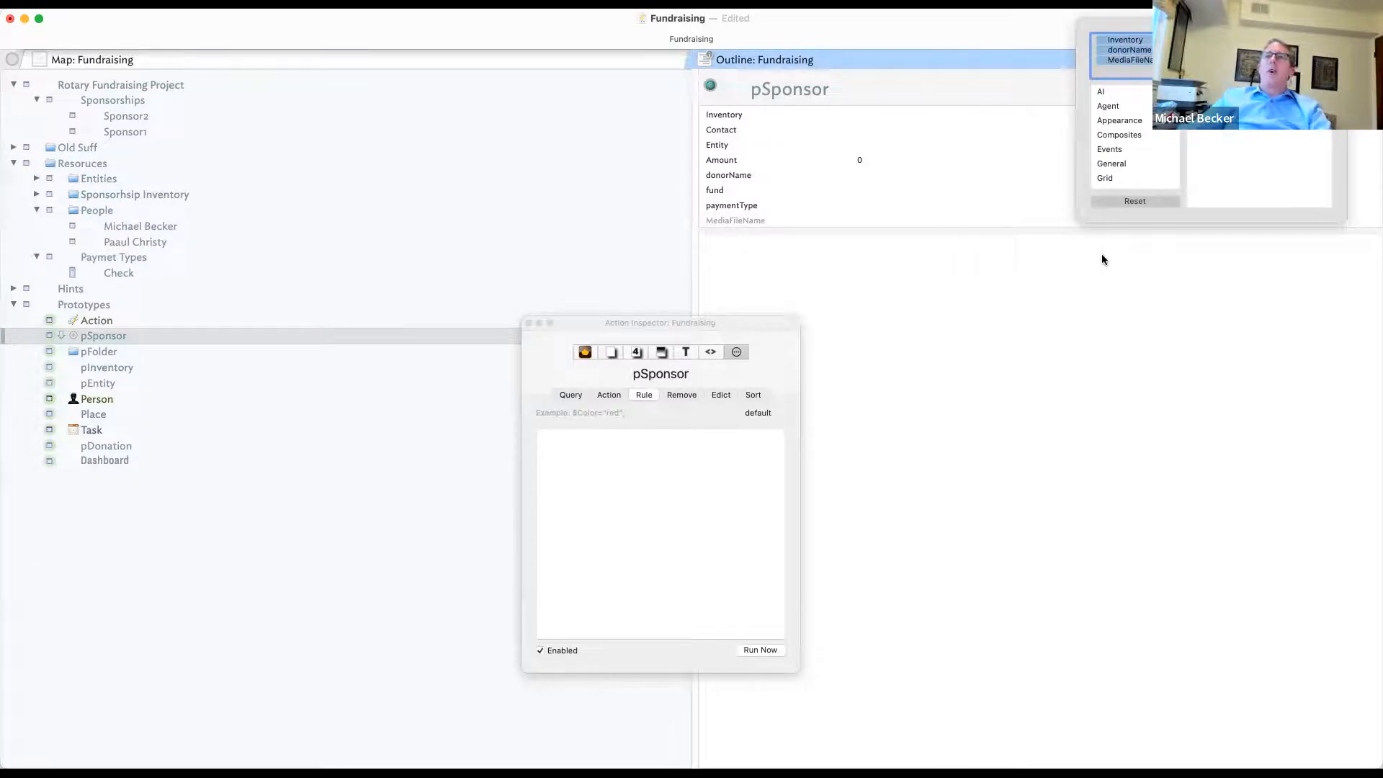
{"action": "left_click", "coordinate": [940, 281]}
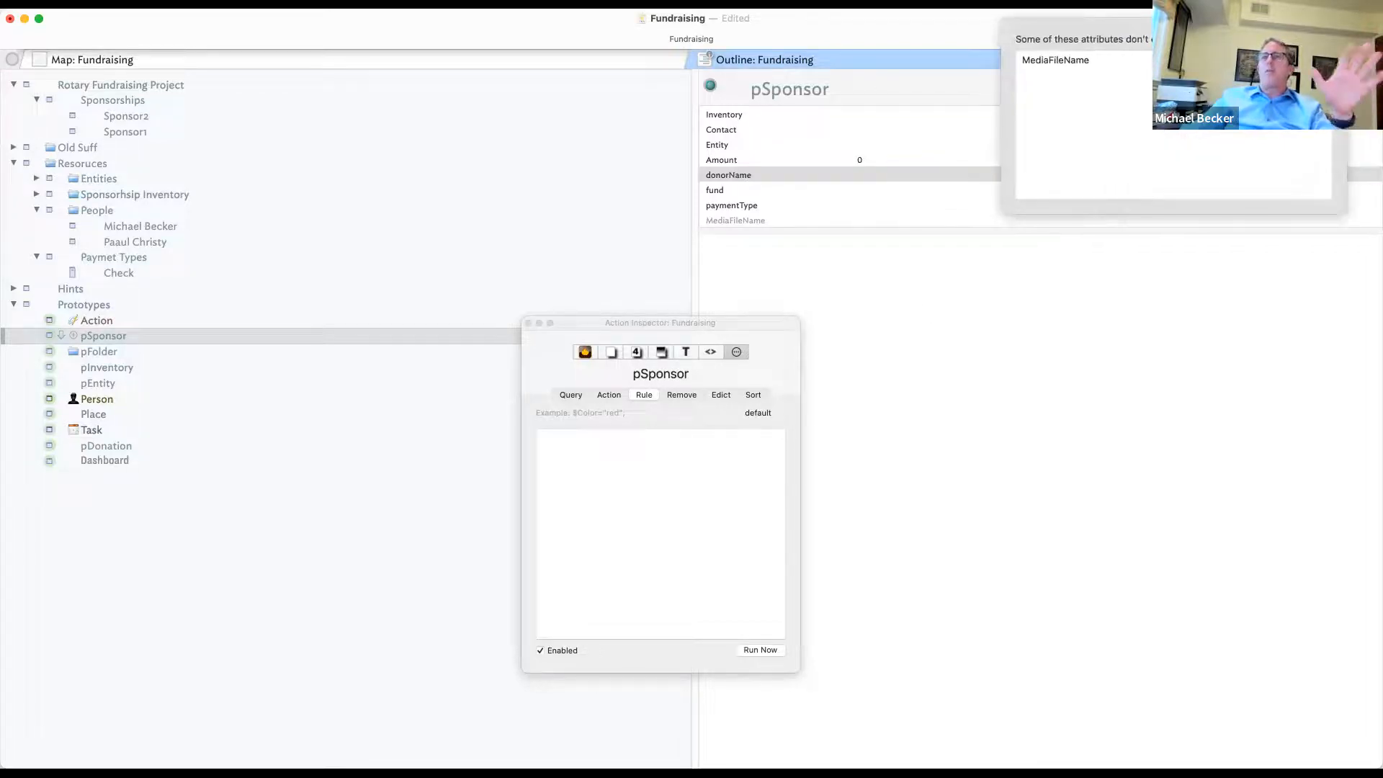
- Set the MediaFileName value to logo.png
{"action": "left_click", "coordinate": [894, 220]}
{"action": "left_click", "coordinate": [898, 220]}
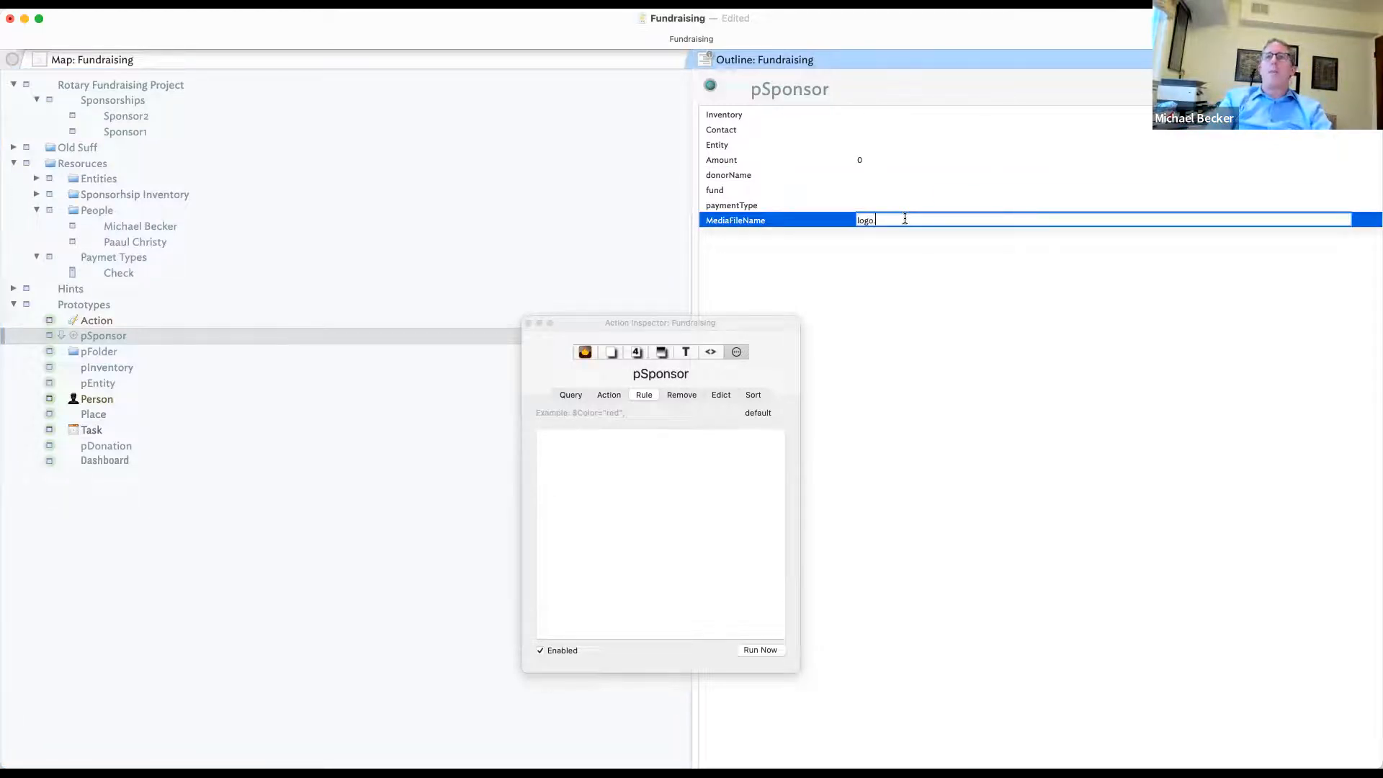
{"action": "type", "text": "logo.png"}
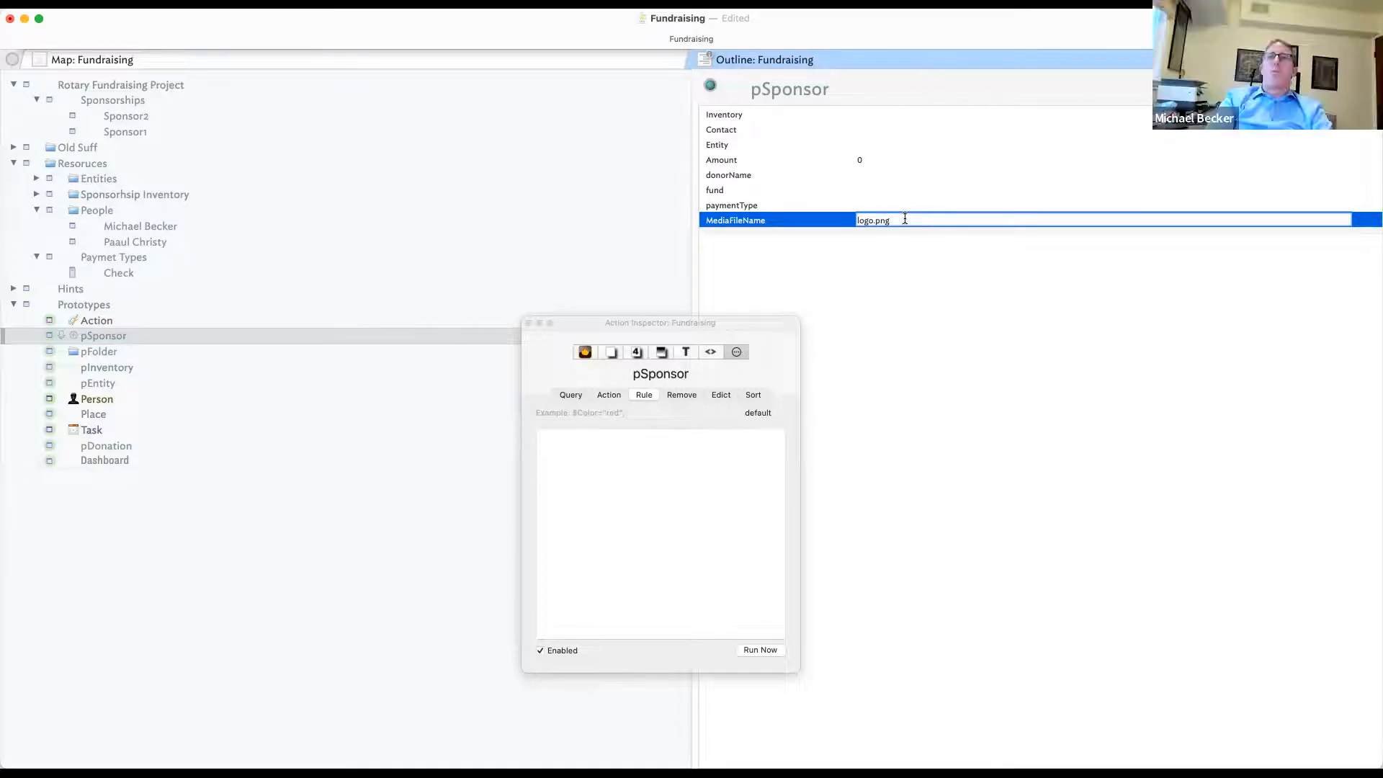
{"action": "key", "text": "Return"}
{"action": "left_click", "coordinate": [875, 218]}
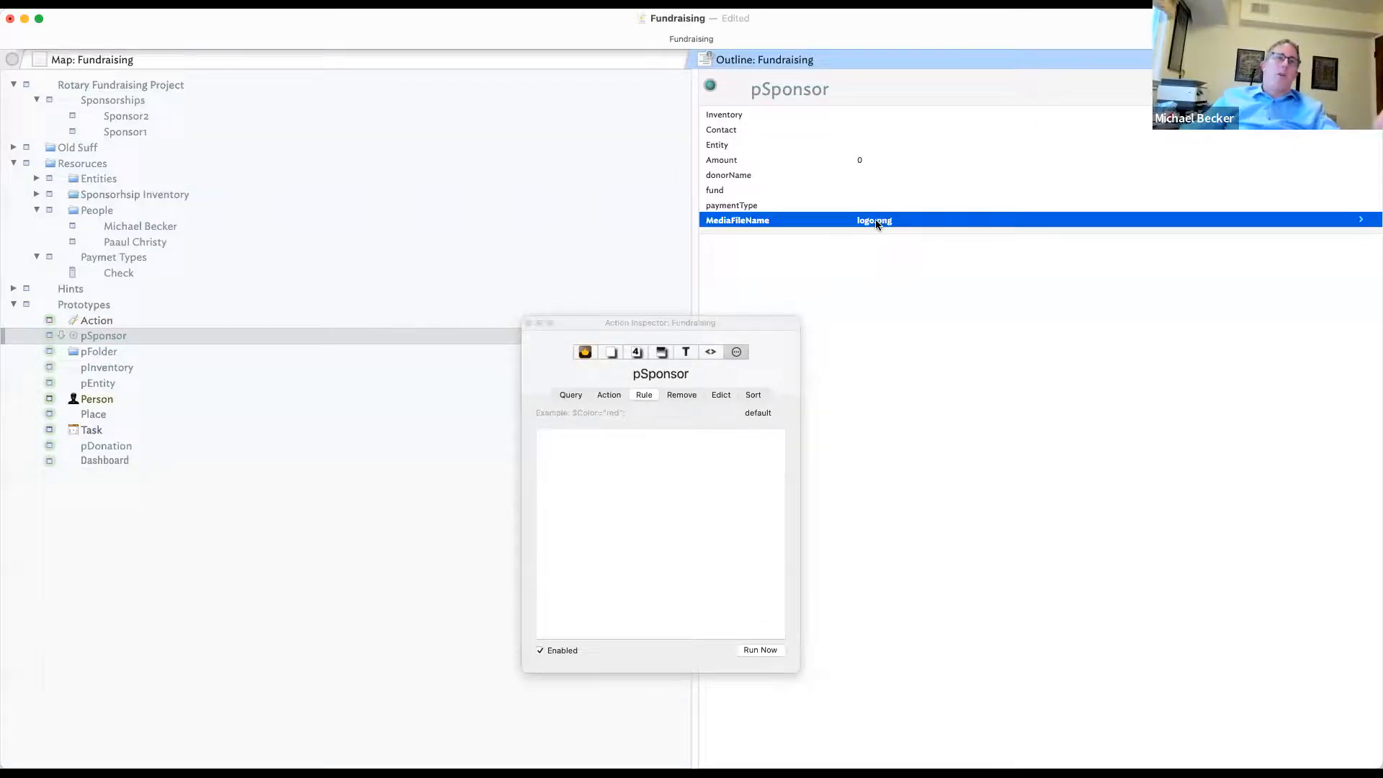
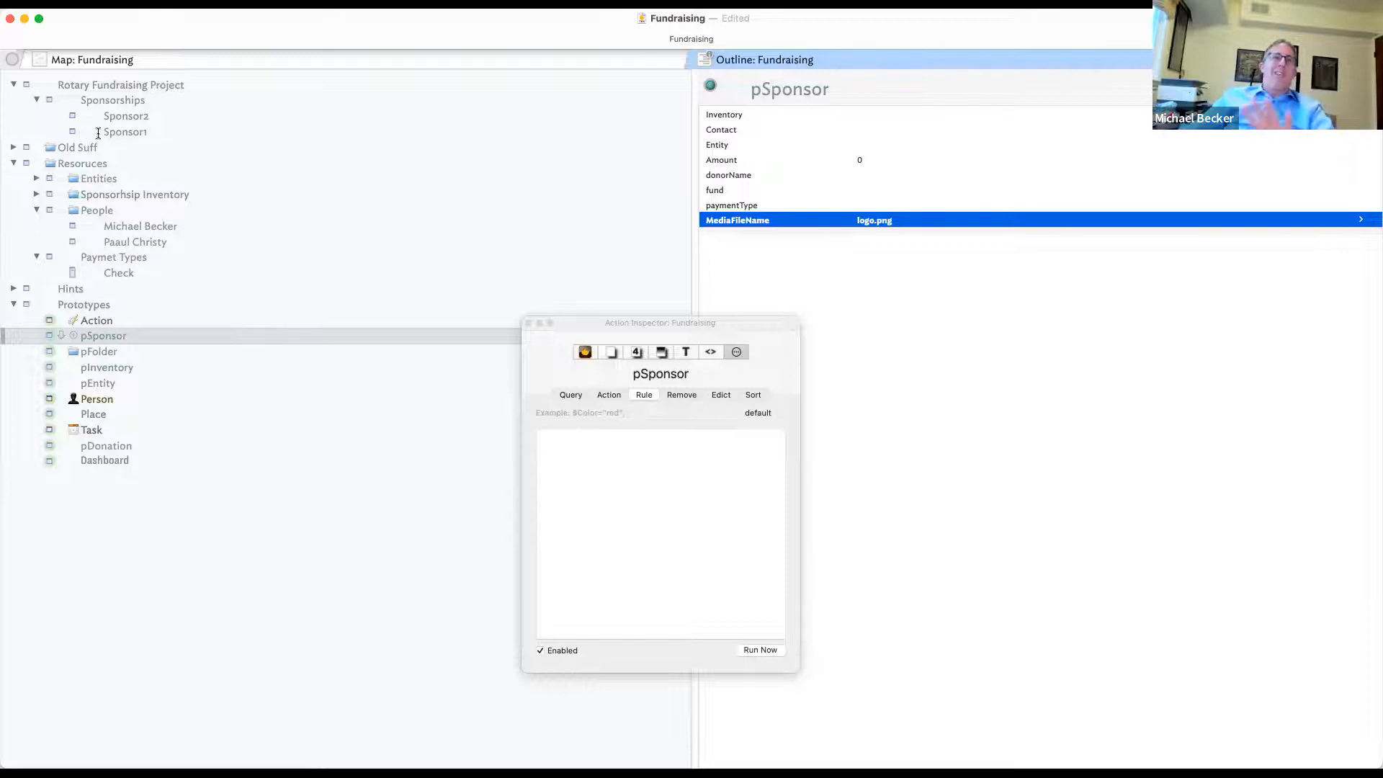
- Give Sponsorships the pFolder prototype and outdent it to the top outline level
{"action": "left_click", "coordinate": [126, 103]}
{"action": "left_click", "coordinate": [48, 102]}
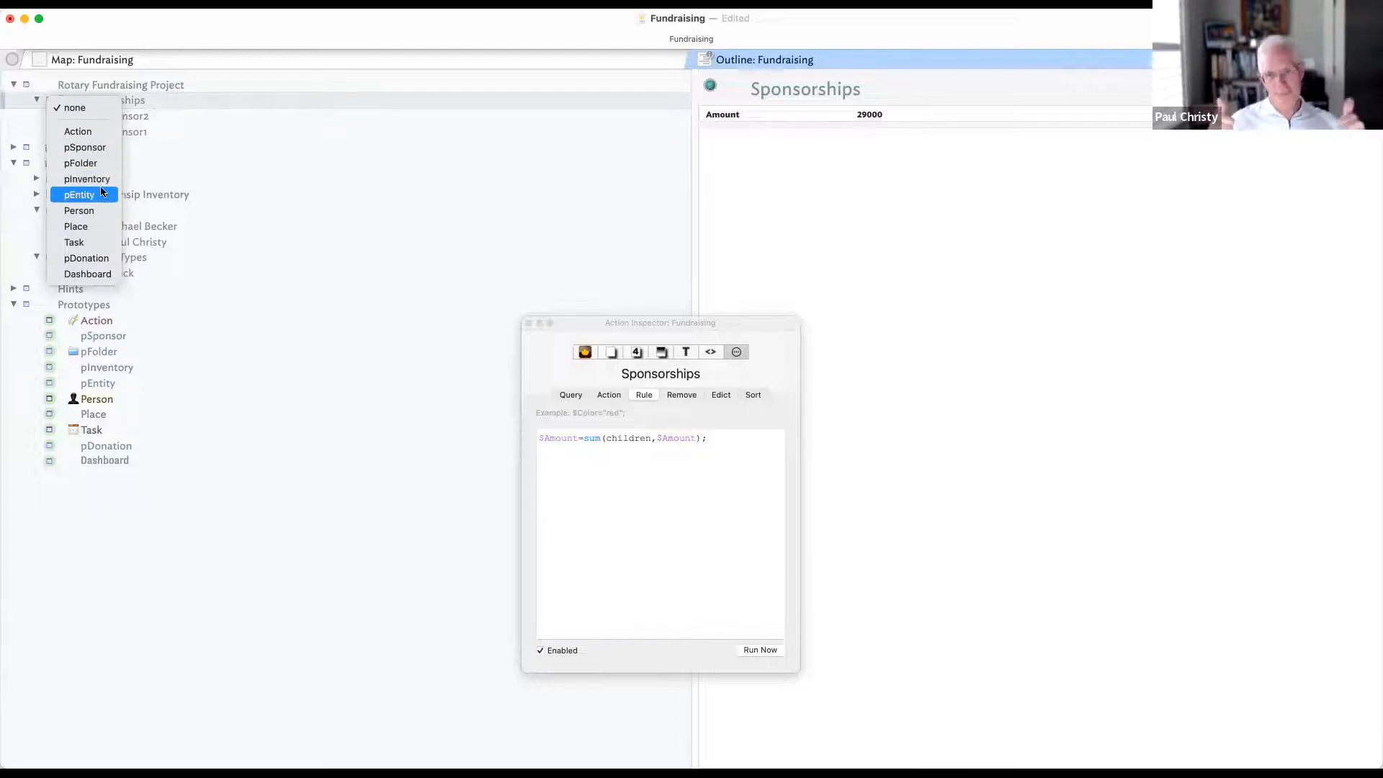
{"action": "left_click", "coordinate": [94, 163]}
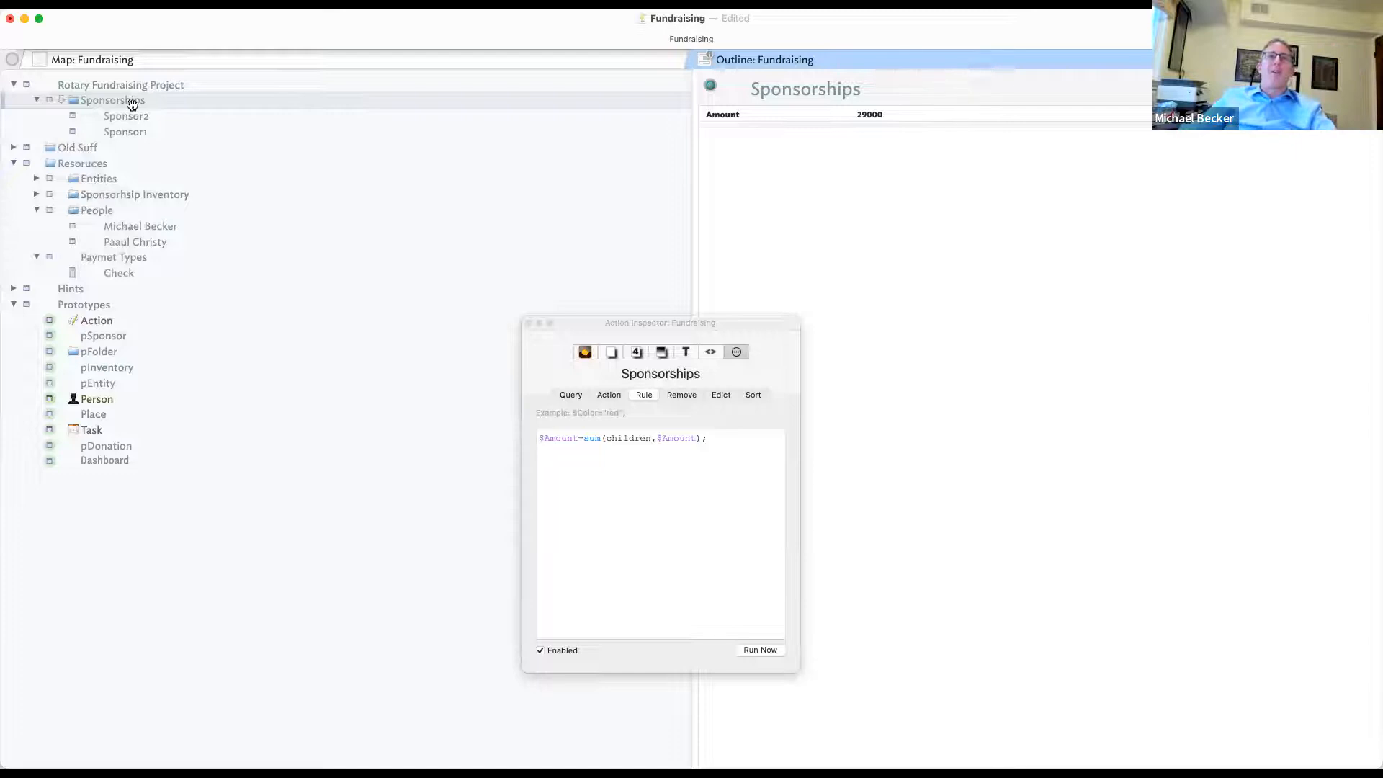
{"action": "key", "text": "shift+Tab"}
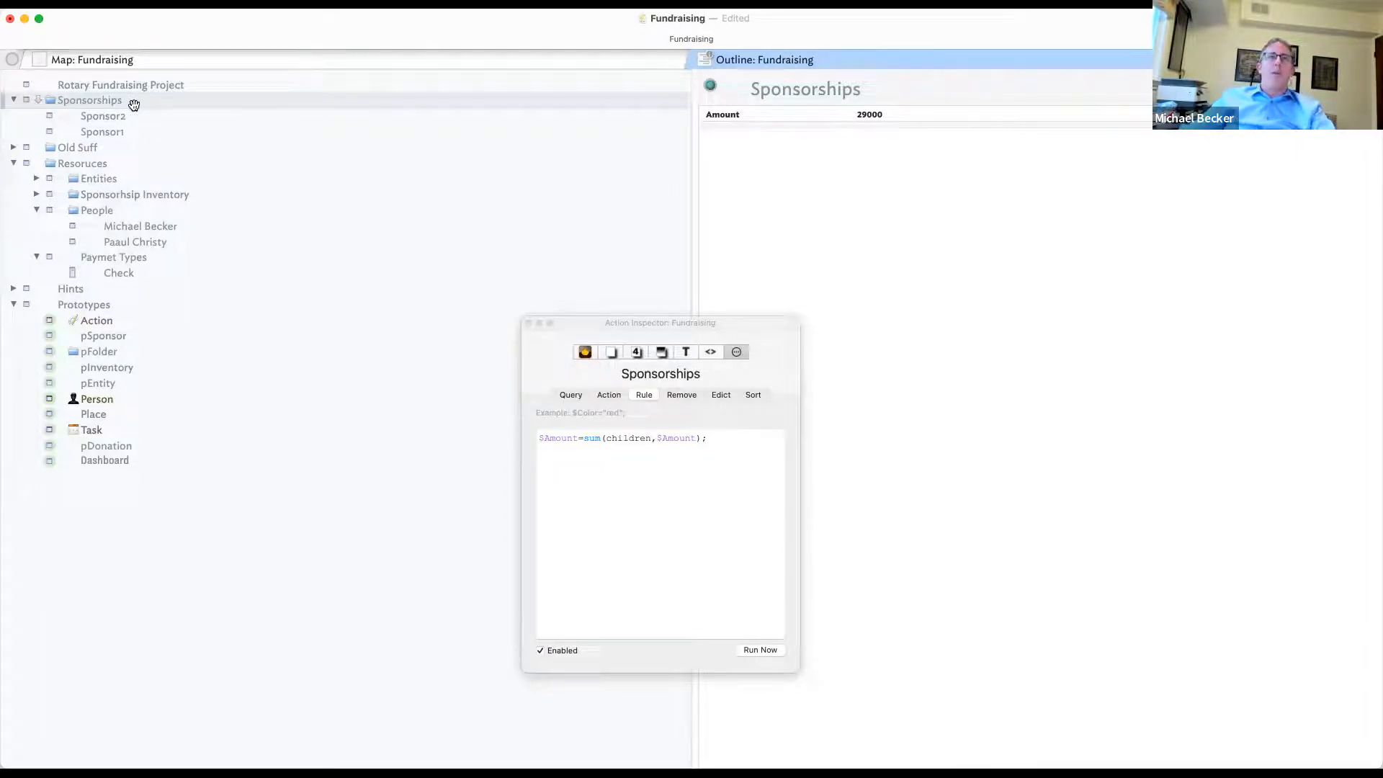
{"action": "left_click", "coordinate": [477, 64]}
{"action": "left_click", "coordinate": [477, 64]}
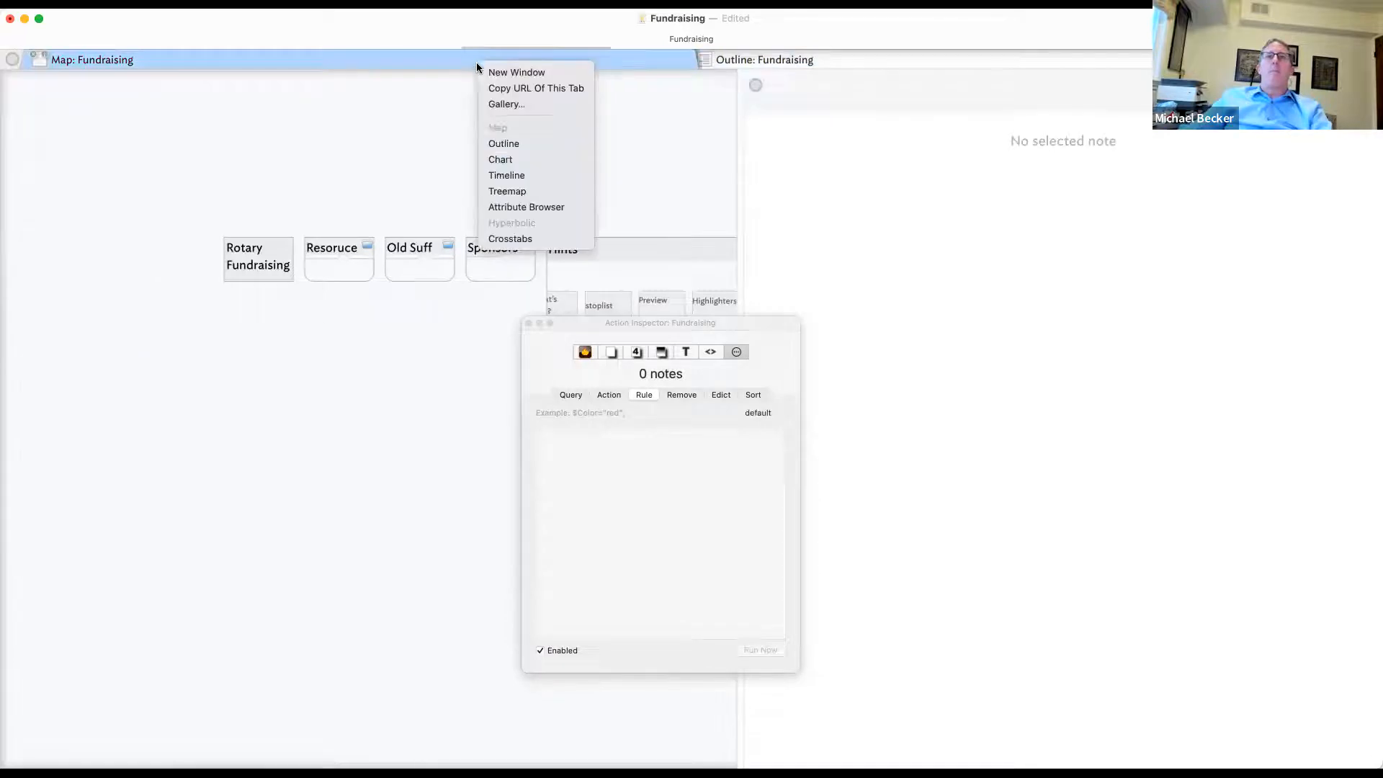
- Switch the left view to an Attribute Browser, keeping the General group, with summary and query options shown
{"action": "left_click", "coordinate": [518, 206]}
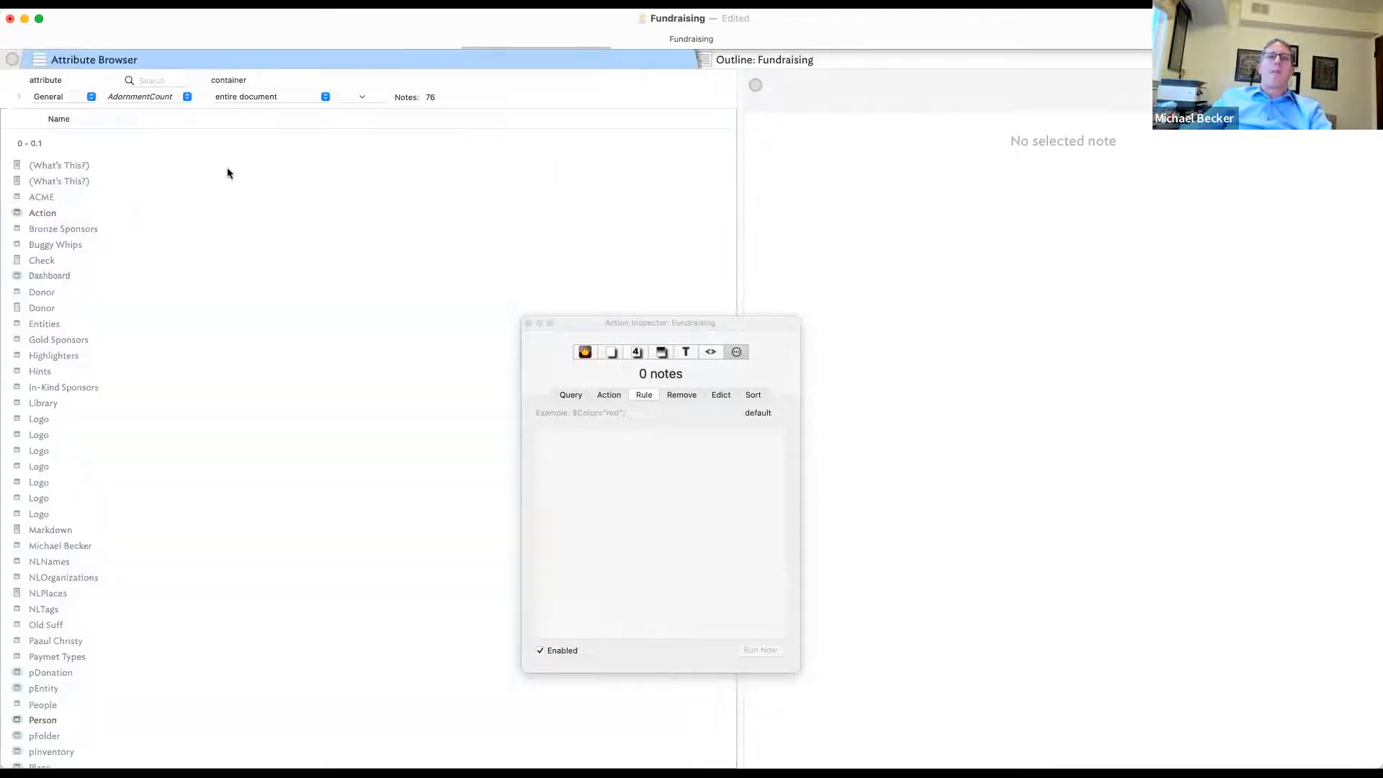
{"action": "left_click", "coordinate": [73, 99]}
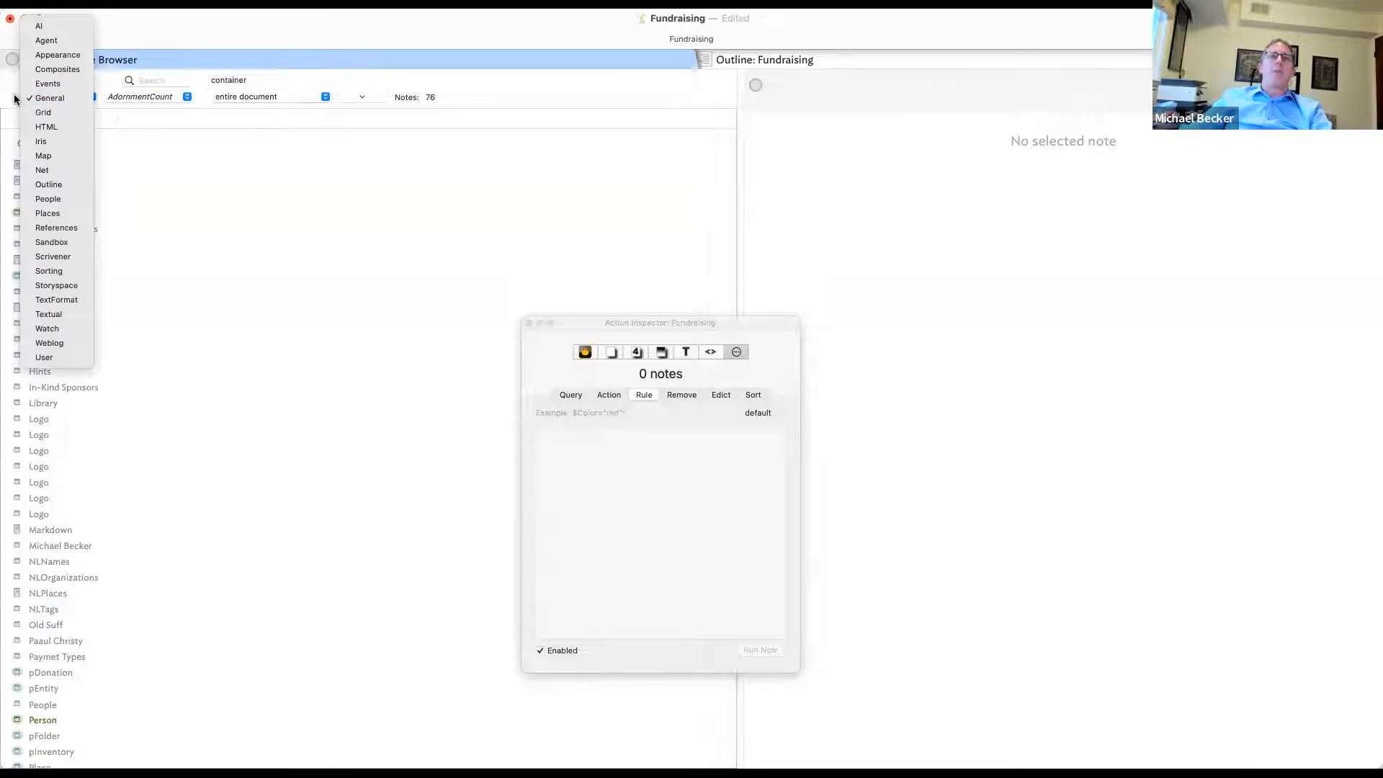
{"action": "left_click", "coordinate": [14, 97]}
{"action": "left_click", "coordinate": [15, 96]}
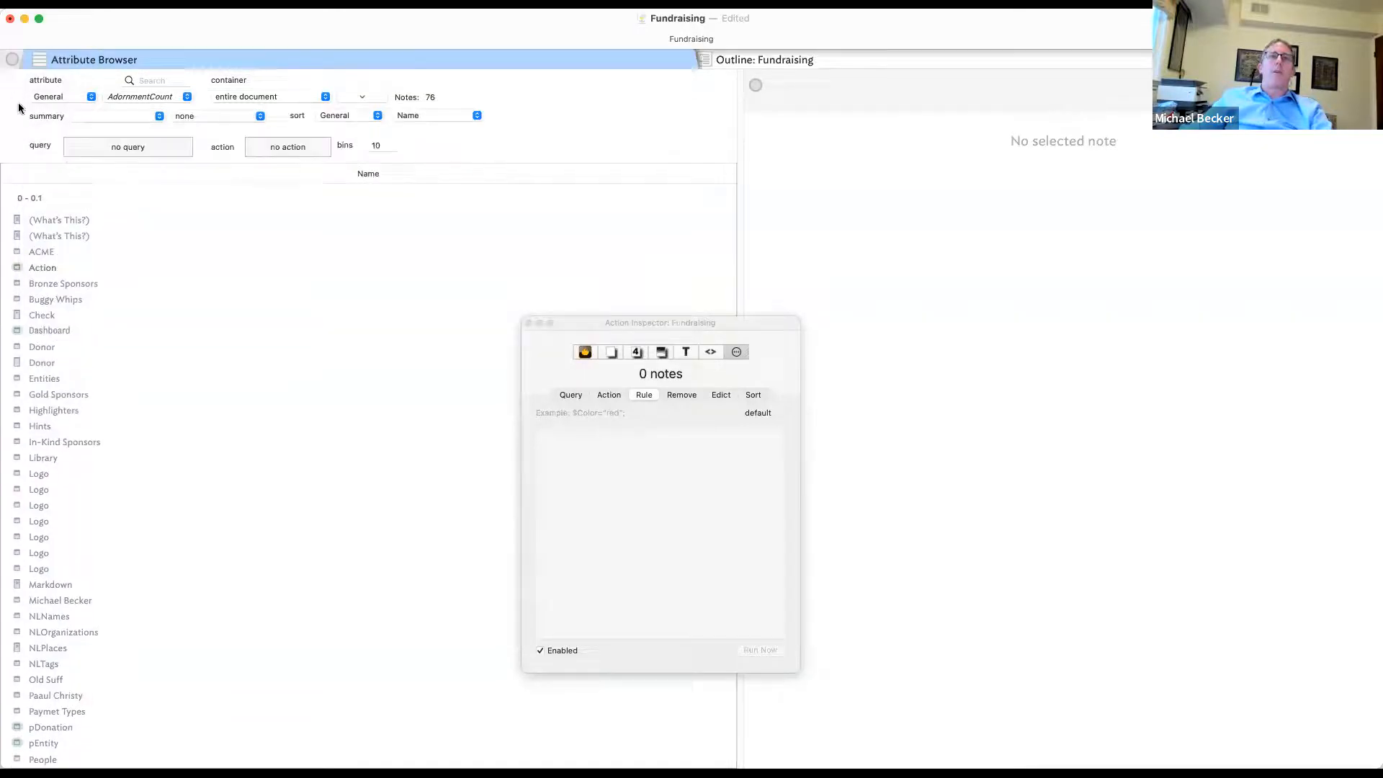
- Set the browser query to inside("Sponsorship"), then check the Sponsorships title in the outline
{"action": "left_click", "coordinate": [76, 144]}
{"action": "left_click", "coordinate": [139, 233]}
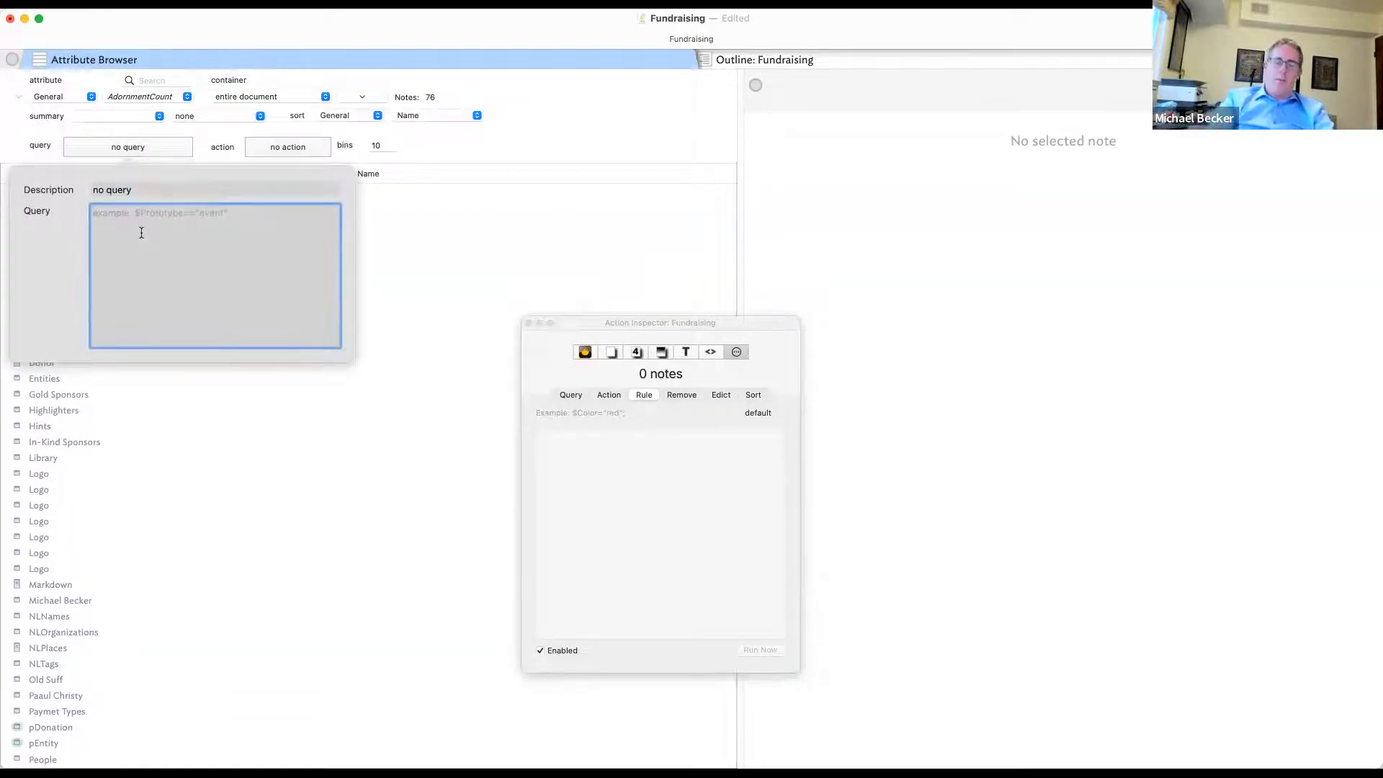
{"action": "type", "text": "insid"}
{"action": "key", "text": "BackSpace"}
{"action": "key", "text": "BackSpace"}
{"action": "key", "text": "BackSpace"}
{"action": "key", "text": "BackSpace"}
{"action": "key", "text": "BackSpace"}
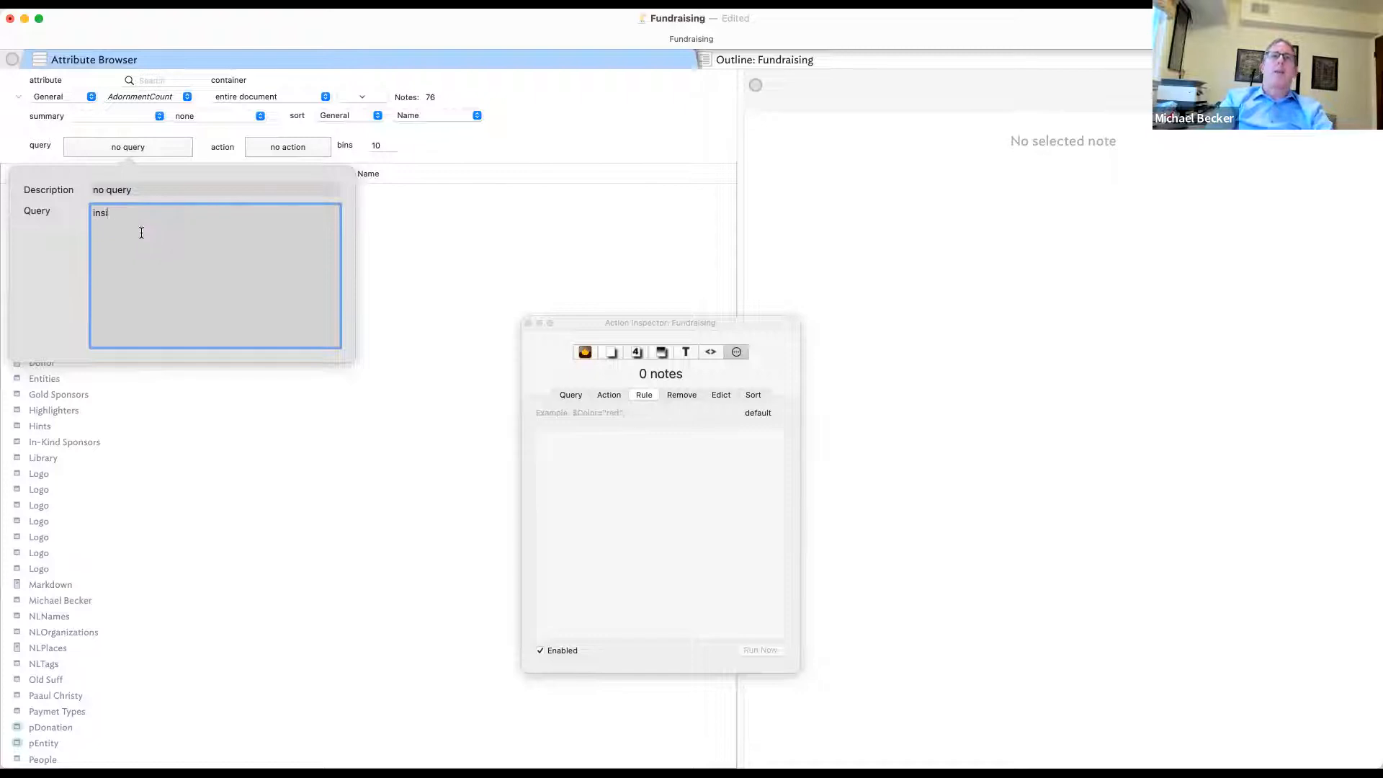
{"action": "type", "text": "inside("}
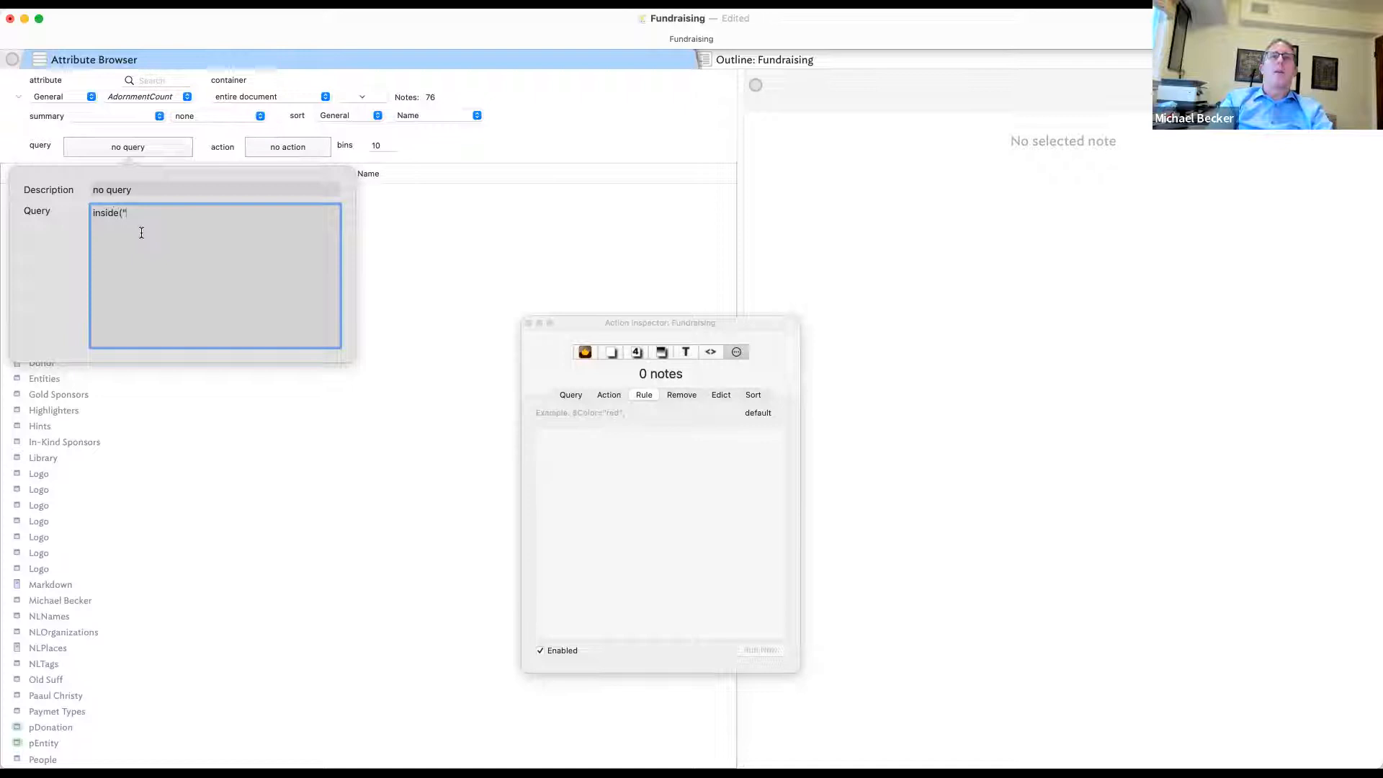
{"action": "type", "text": "\"Sponsorship\")"}
{"action": "key", "text": "Return"}
{"action": "left_click", "coordinate": [854, 208]}
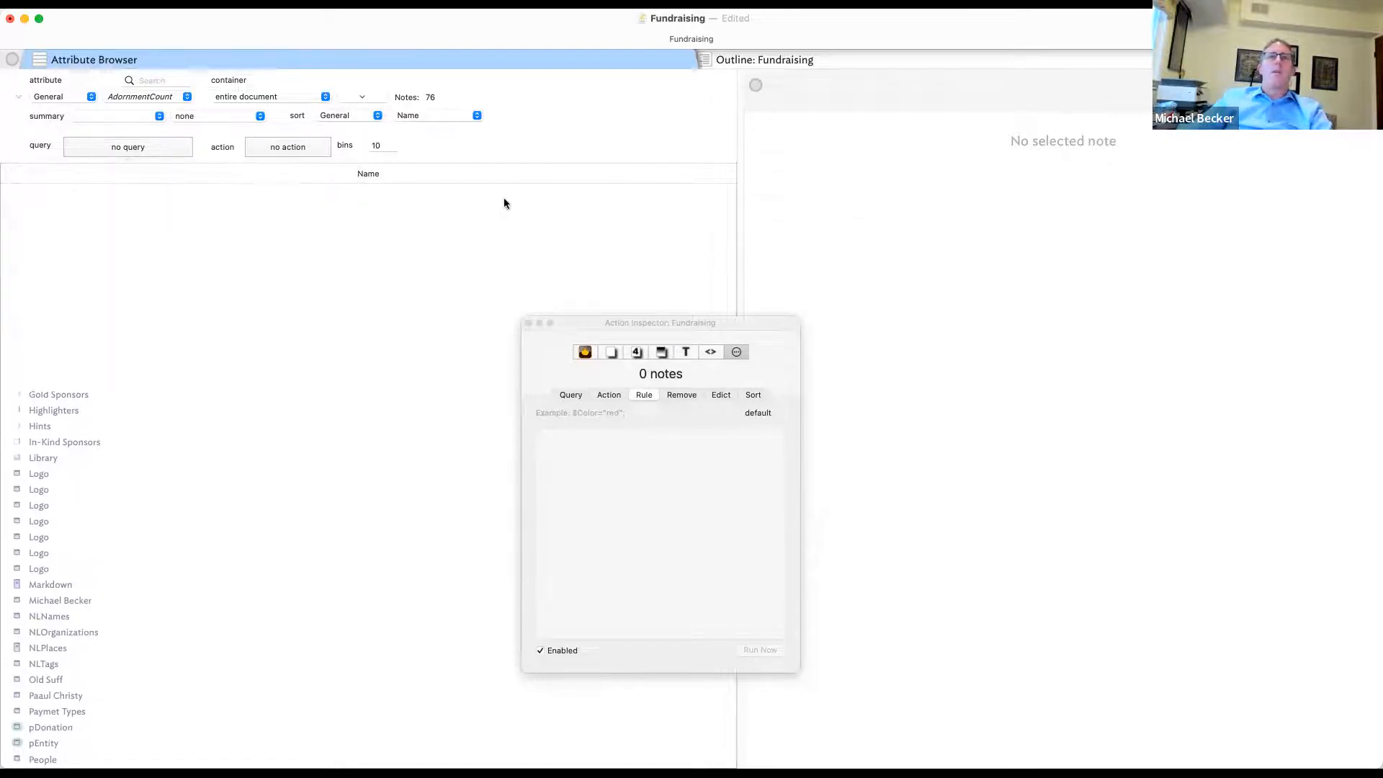
{"action": "left_click", "coordinate": [794, 58]}
{"action": "left_click", "coordinate": [119, 102]}
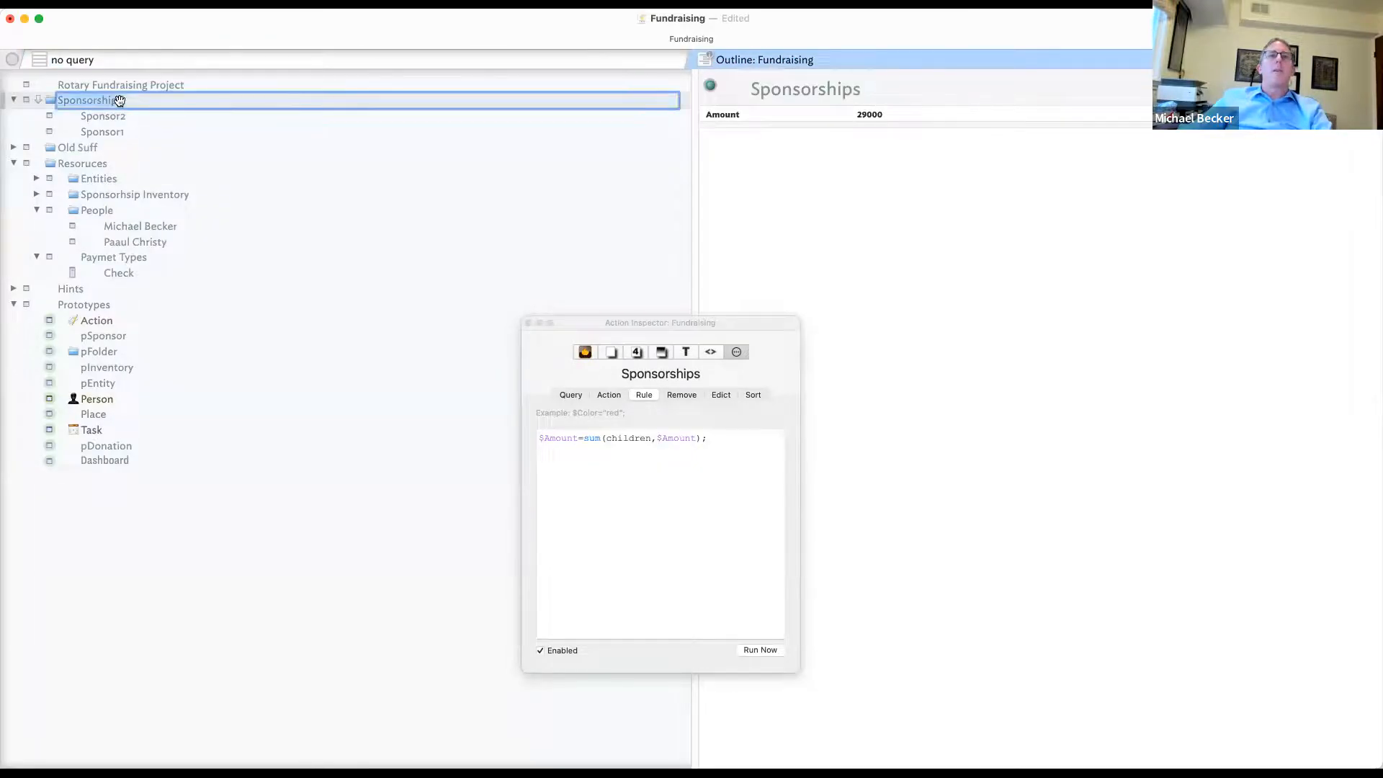
- Fix the query to inside("Sponsorships") and compare the listing against the outline's 29000 total
{"action": "left_click", "coordinate": [539, 63]}
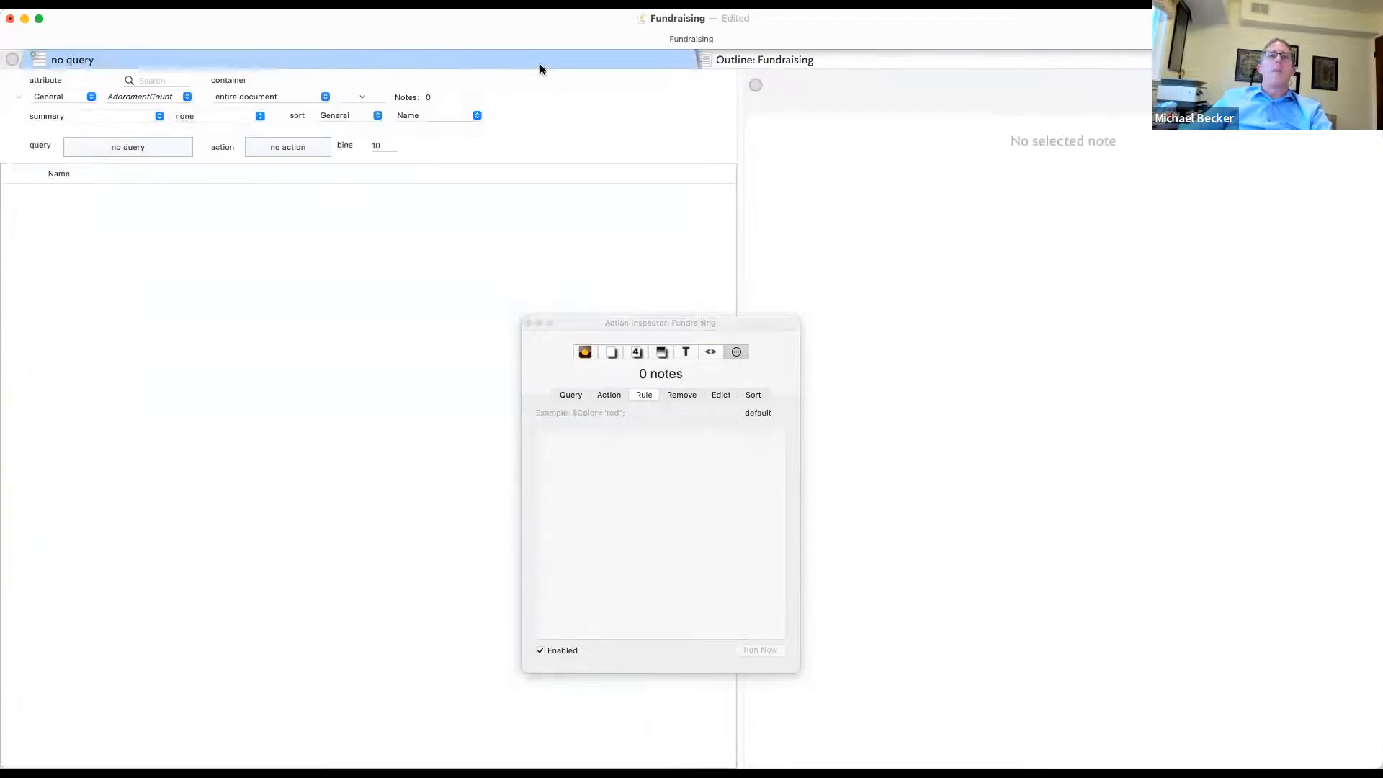
{"action": "left_click", "coordinate": [171, 150]}
{"action": "double_click", "coordinate": [155, 214]}
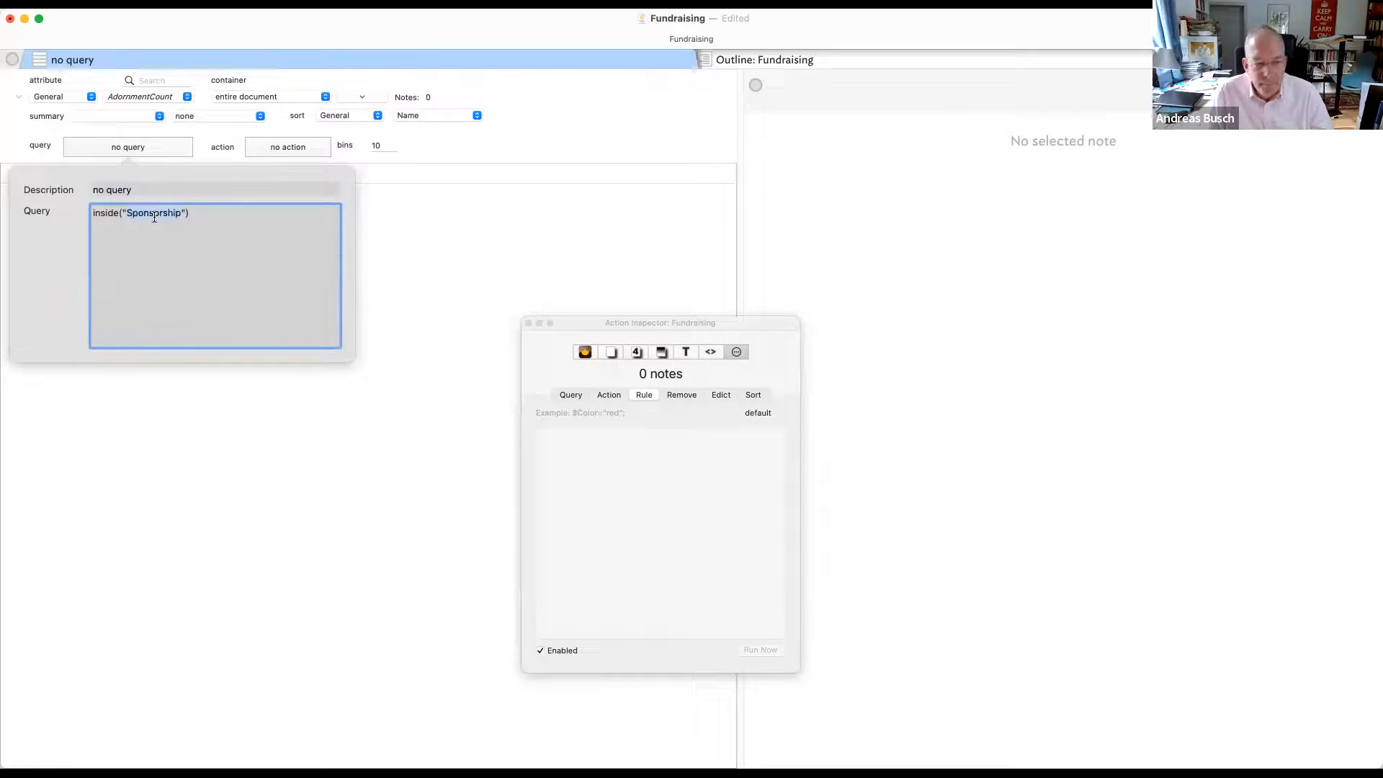
{"action": "key", "text": "Right"}
{"action": "type", "text": "s"}
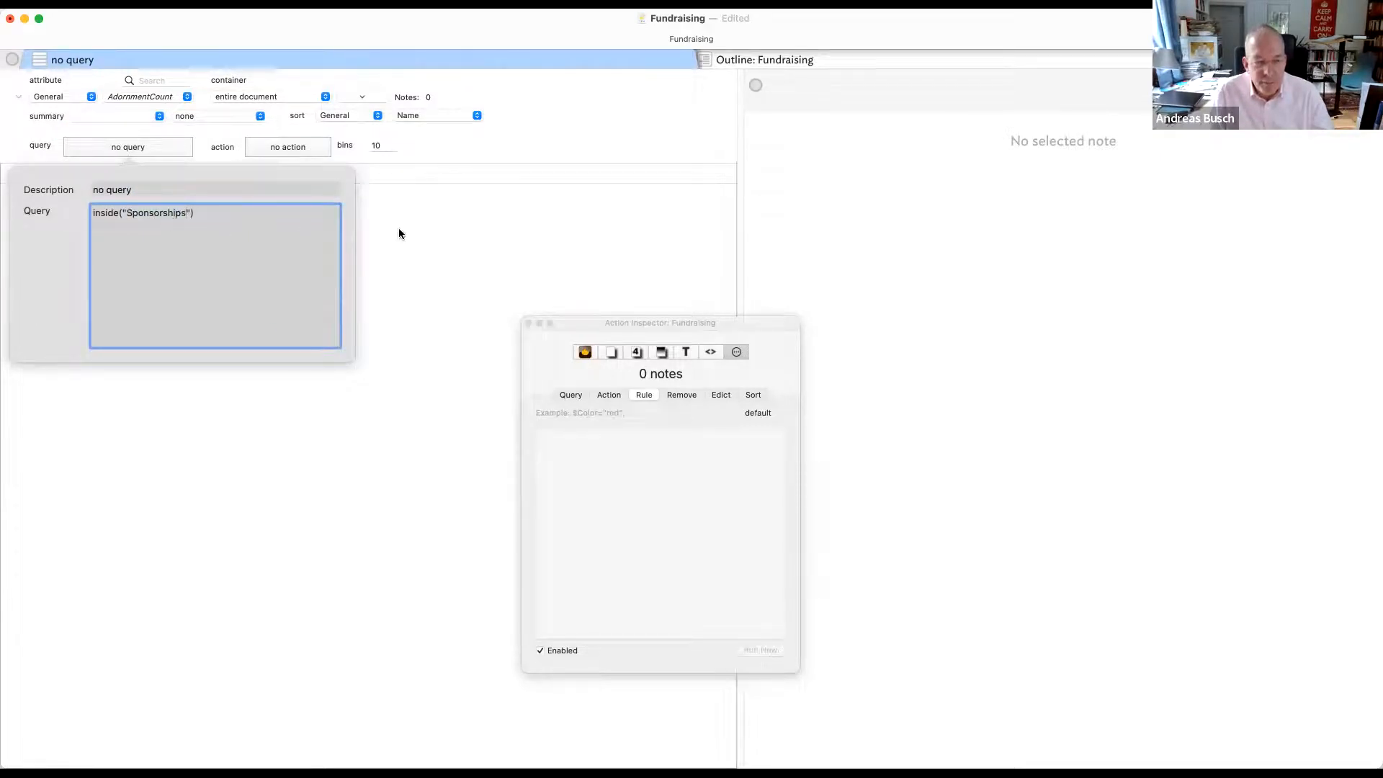
{"action": "left_click", "coordinate": [821, 203]}
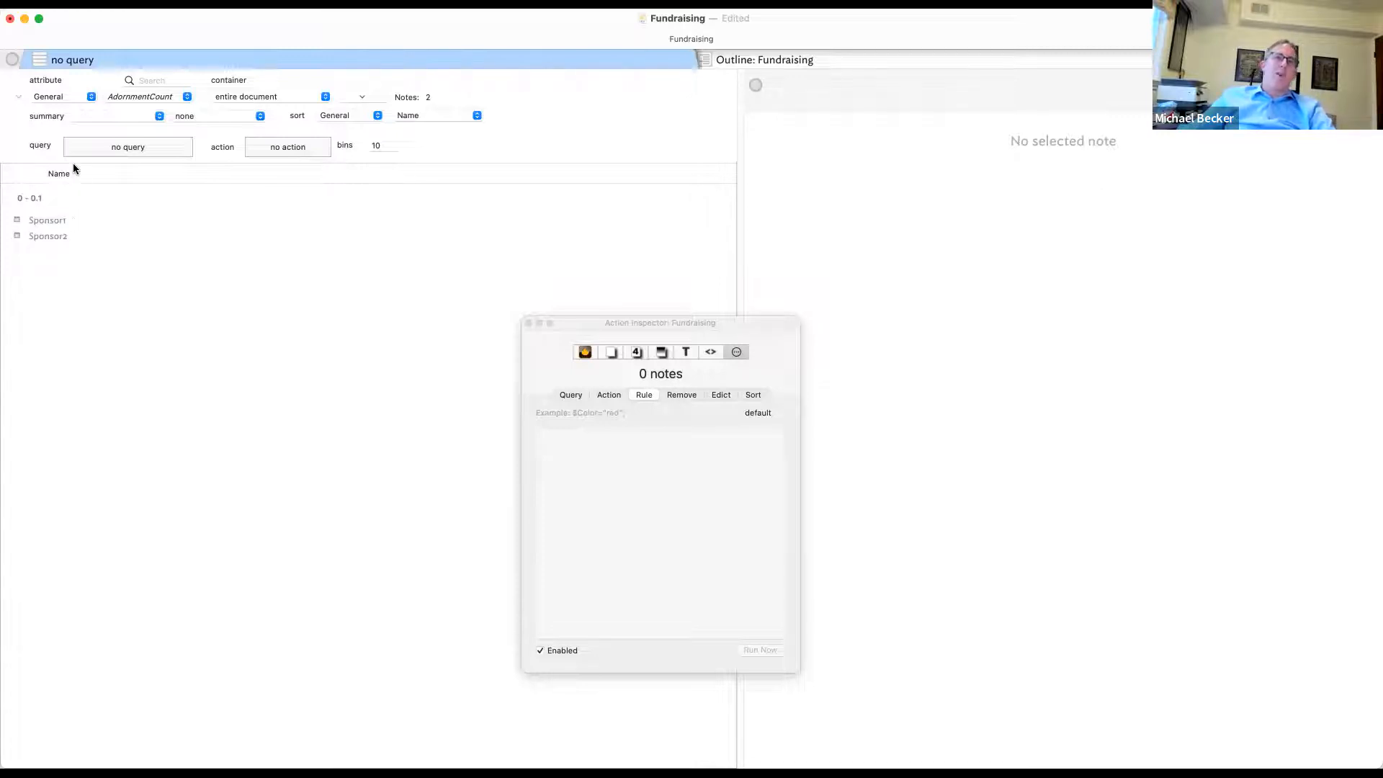
{"action": "left_click", "coordinate": [804, 62]}
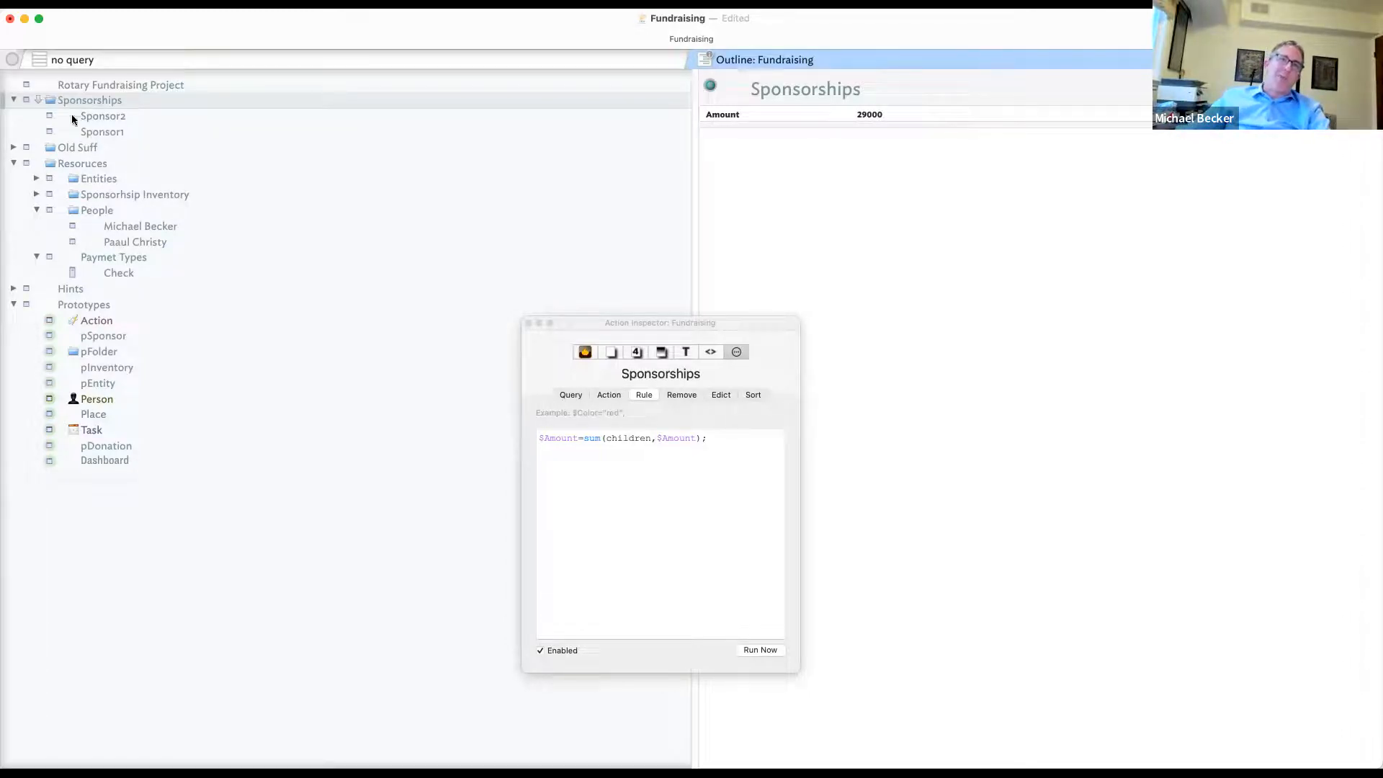
{"action": "left_click", "coordinate": [568, 60]}
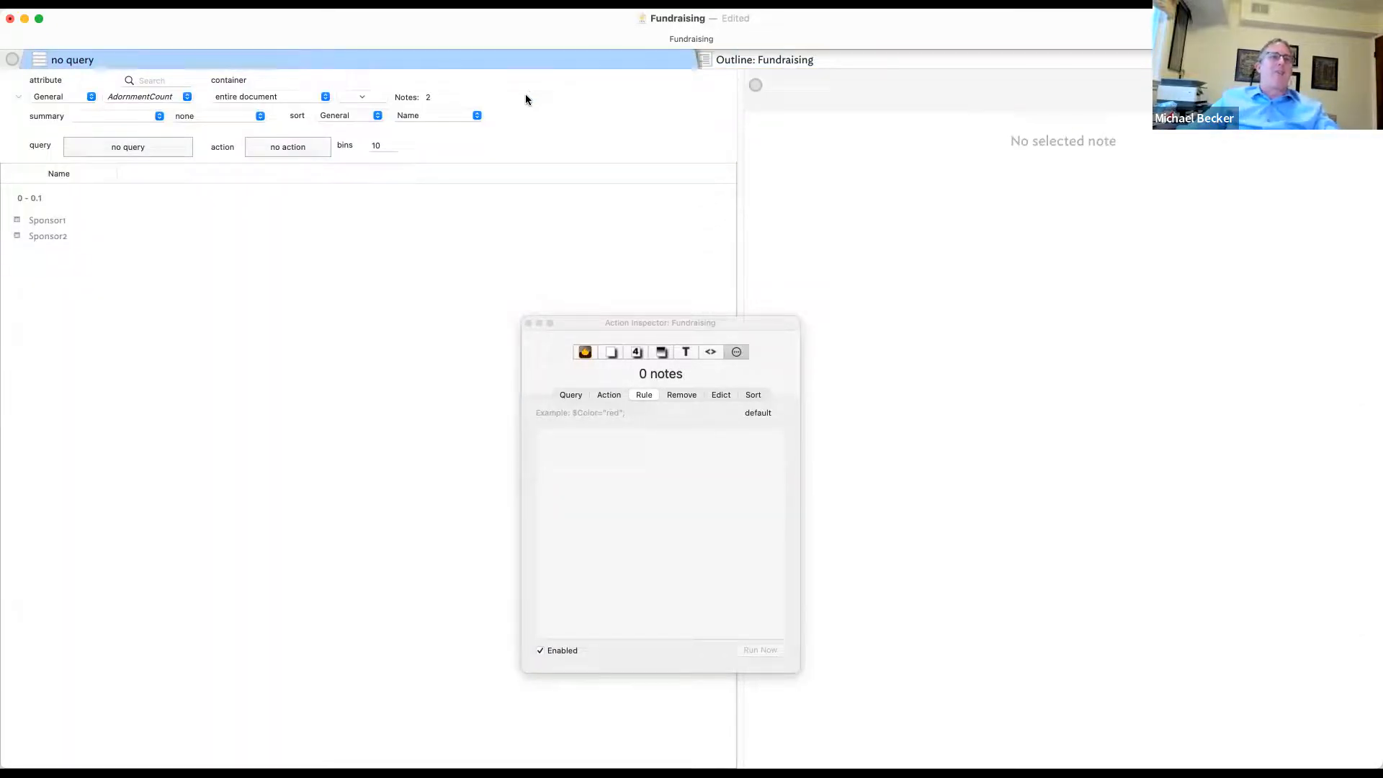
- Add Amount, Contact, Entity and Inventory columns from the User attribute category
{"action": "left_click", "coordinate": [352, 175]}
{"action": "left_click", "coordinate": [366, 224]}
{"action": "scroll", "coordinate": [287, 357], "scroll_direction": "down", "scroll_amount": 10}
{"action": "left_click", "coordinate": [266, 359]}
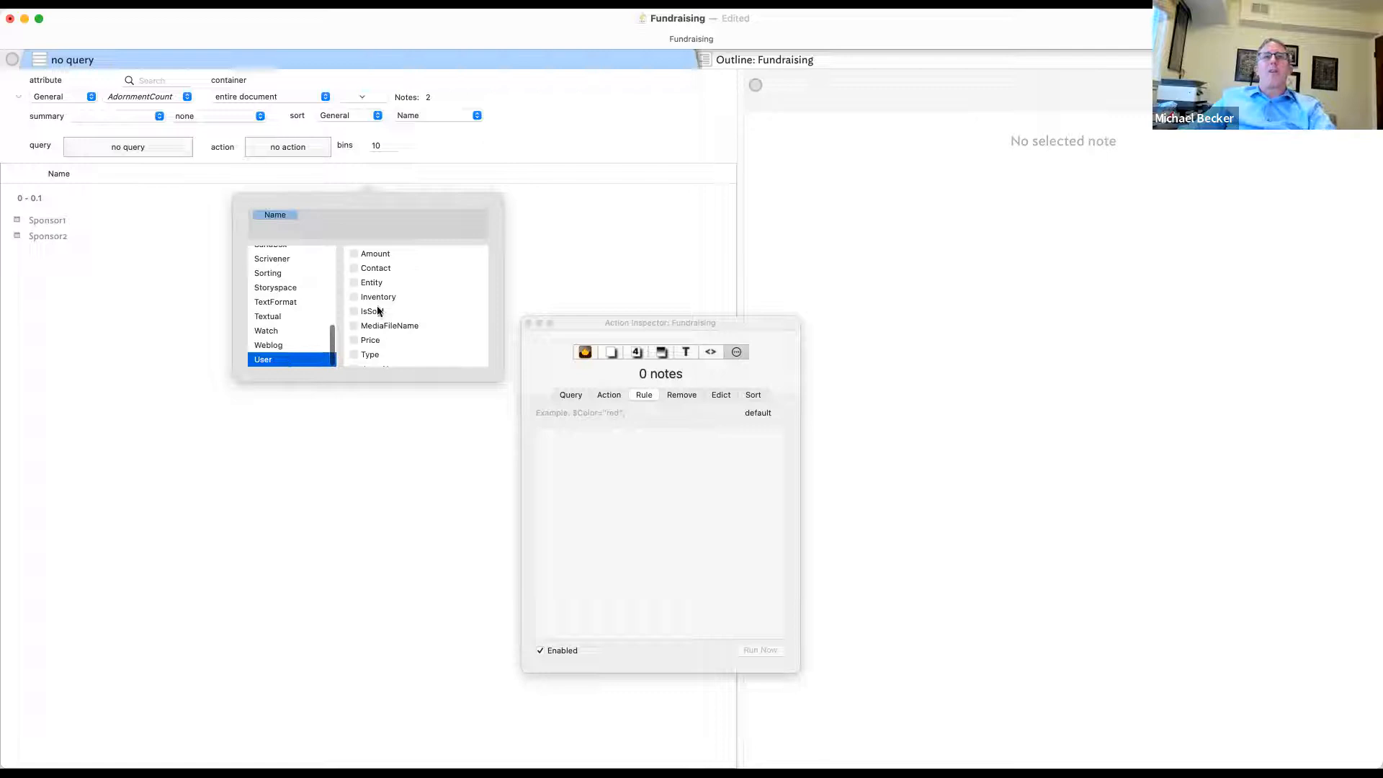
{"action": "left_click", "coordinate": [353, 253]}
{"action": "left_click", "coordinate": [354, 268]}
{"action": "left_click", "coordinate": [353, 282]}
{"action": "left_click", "coordinate": [354, 296]}
- Add IsSold, MediaFileName and Price columns and move the inspector away from the table
{"action": "left_click", "coordinate": [354, 311]}
{"action": "left_click", "coordinate": [356, 325]}
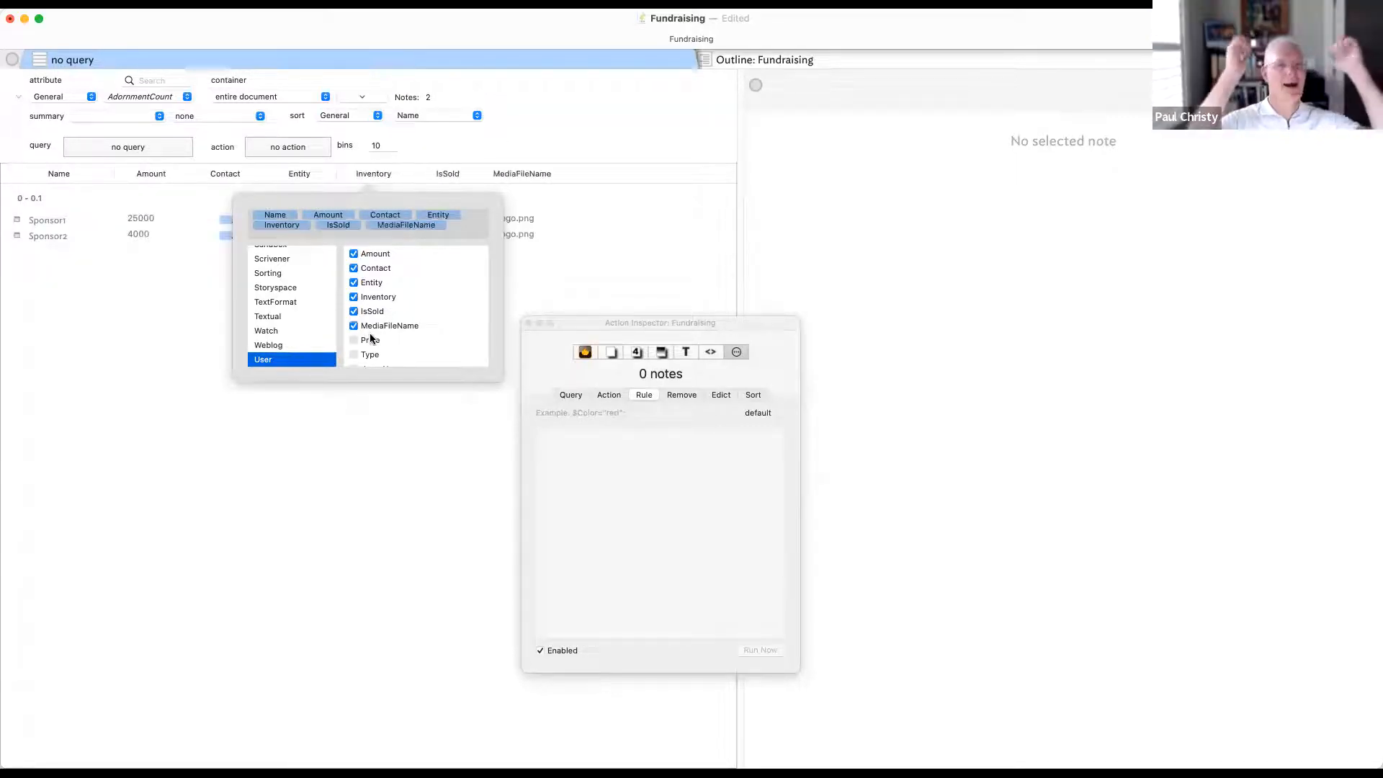
{"action": "left_click", "coordinate": [355, 340]}
{"action": "scroll", "coordinate": [363, 349], "scroll_direction": "down", "scroll_amount": 1}
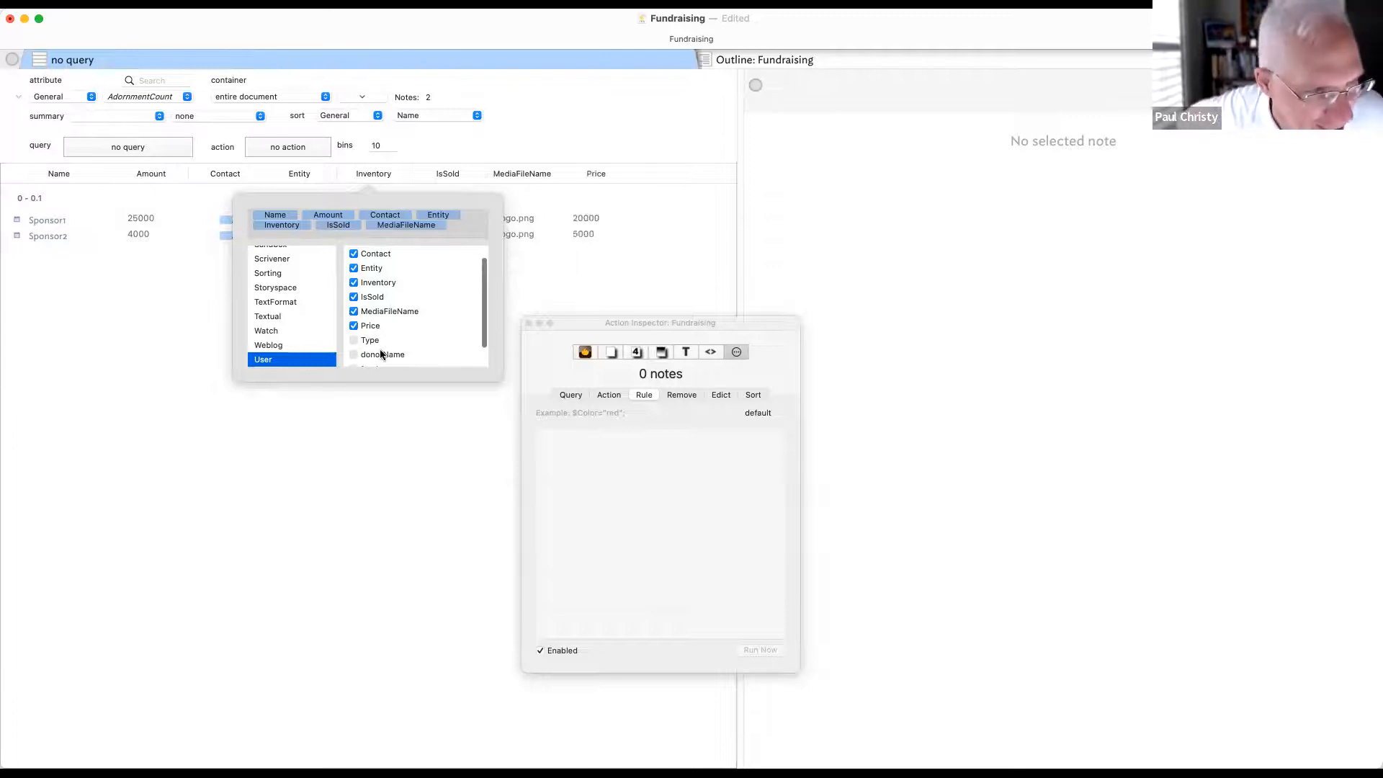
{"action": "scroll", "coordinate": [379, 349], "scroll_direction": "down", "scroll_amount": 2}
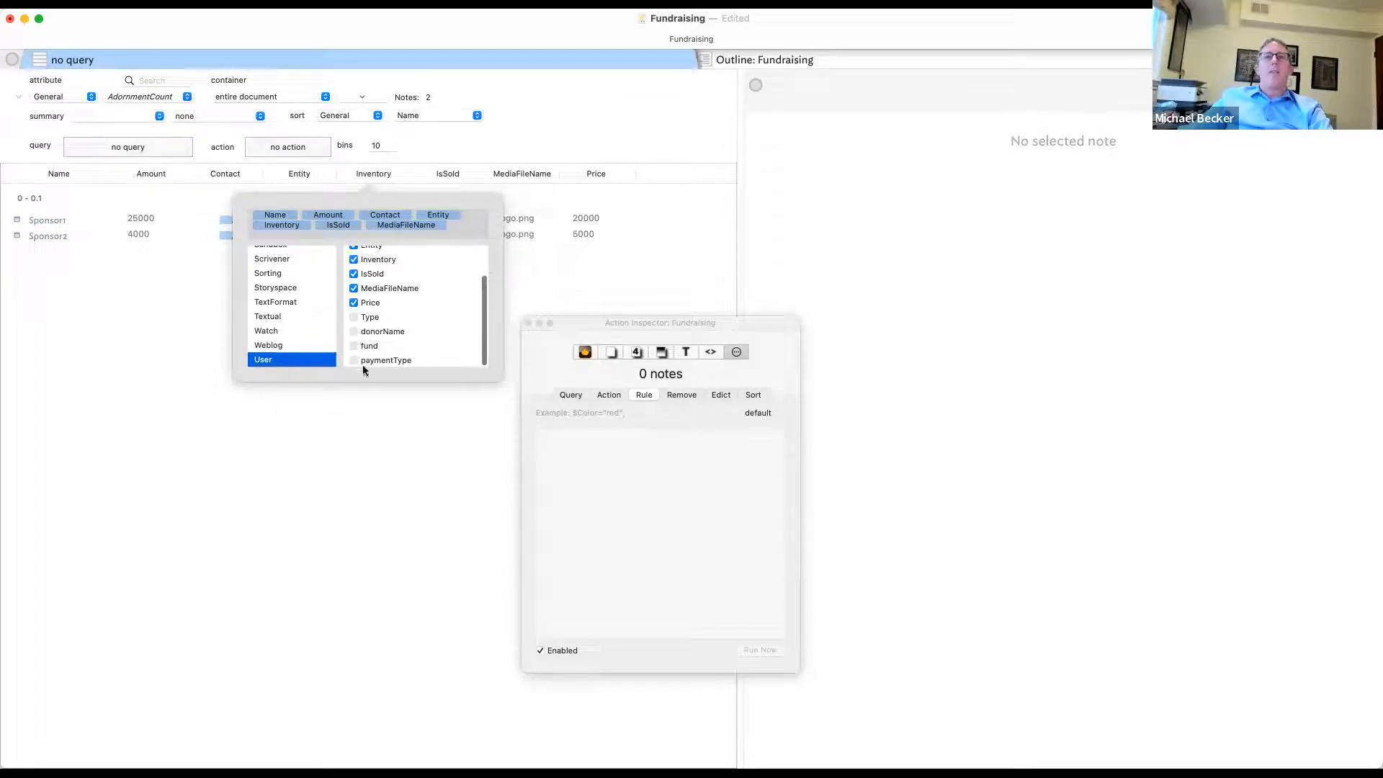
{"action": "left_click", "coordinate": [334, 446]}
{"action": "left_click_drag", "start_coordinate": [761, 337], "coordinate": [1346, 361]}
- Widen the Inventory, Entity and Contact columns and the browser table, selecting Sponsor2
{"action": "left_click", "coordinate": [408, 173]}
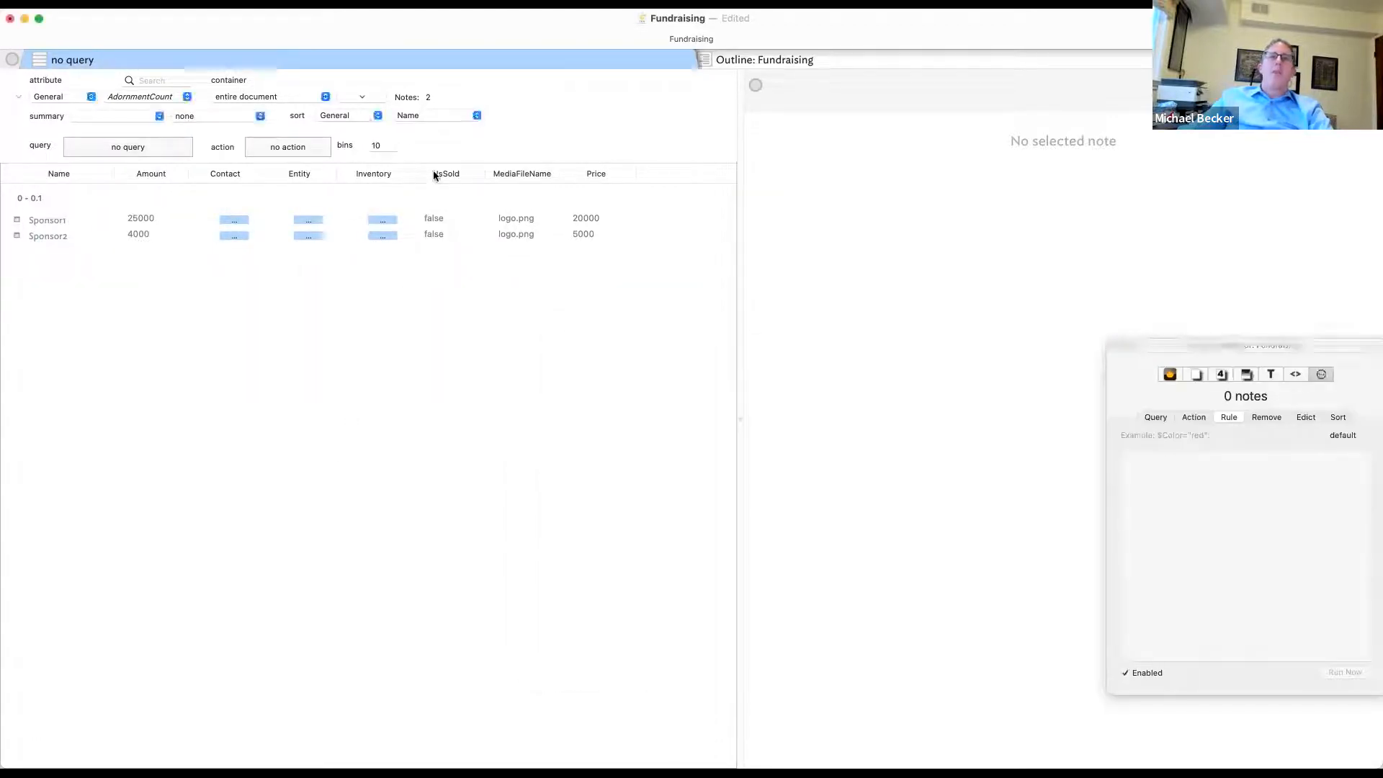
{"action": "left_click_drag", "start_coordinate": [413, 175], "coordinate": [430, 174]}
{"action": "left_click_drag", "start_coordinate": [333, 168], "coordinate": [371, 173]}
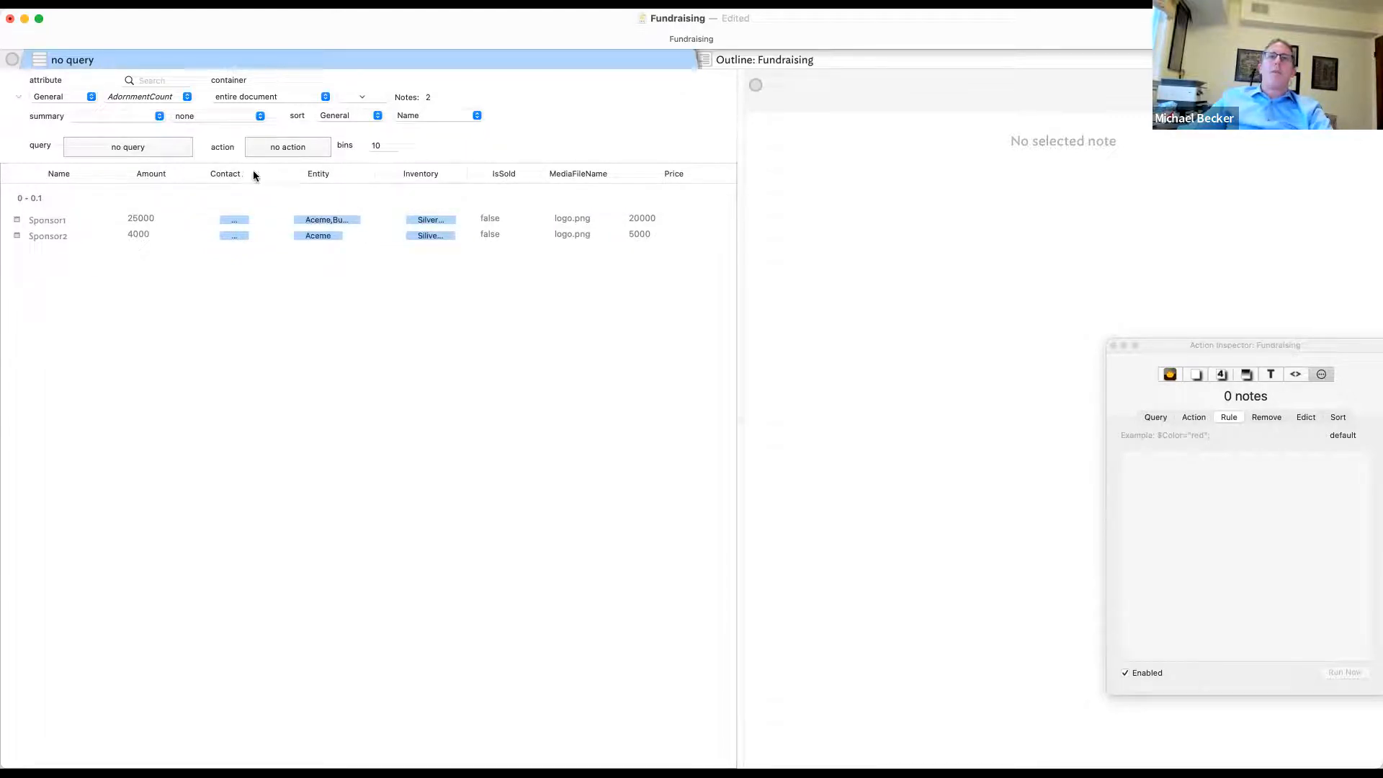
{"action": "left_click_drag", "start_coordinate": [257, 172], "coordinate": [324, 183]}
{"action": "left_click", "coordinate": [375, 236]}
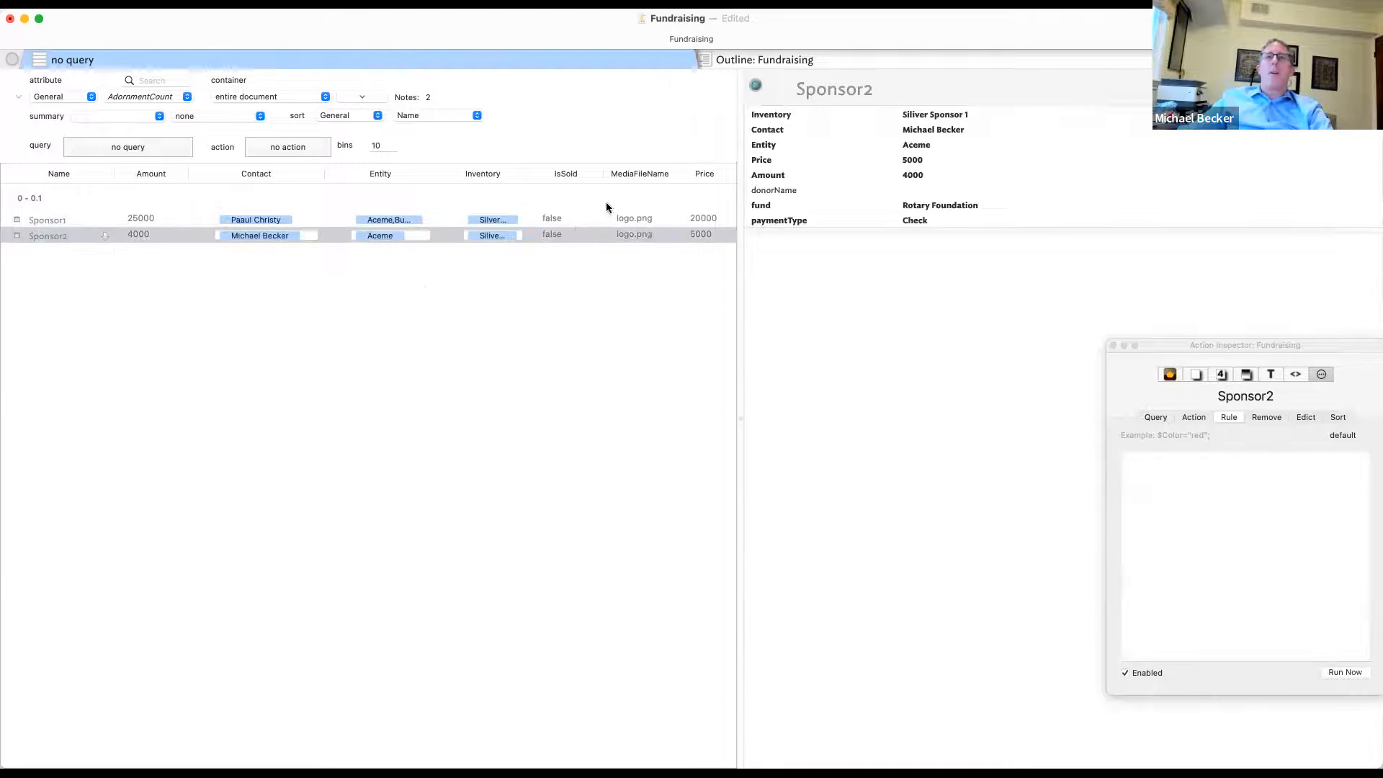
{"action": "left_click_drag", "start_coordinate": [740, 254], "coordinate": [835, 258]}
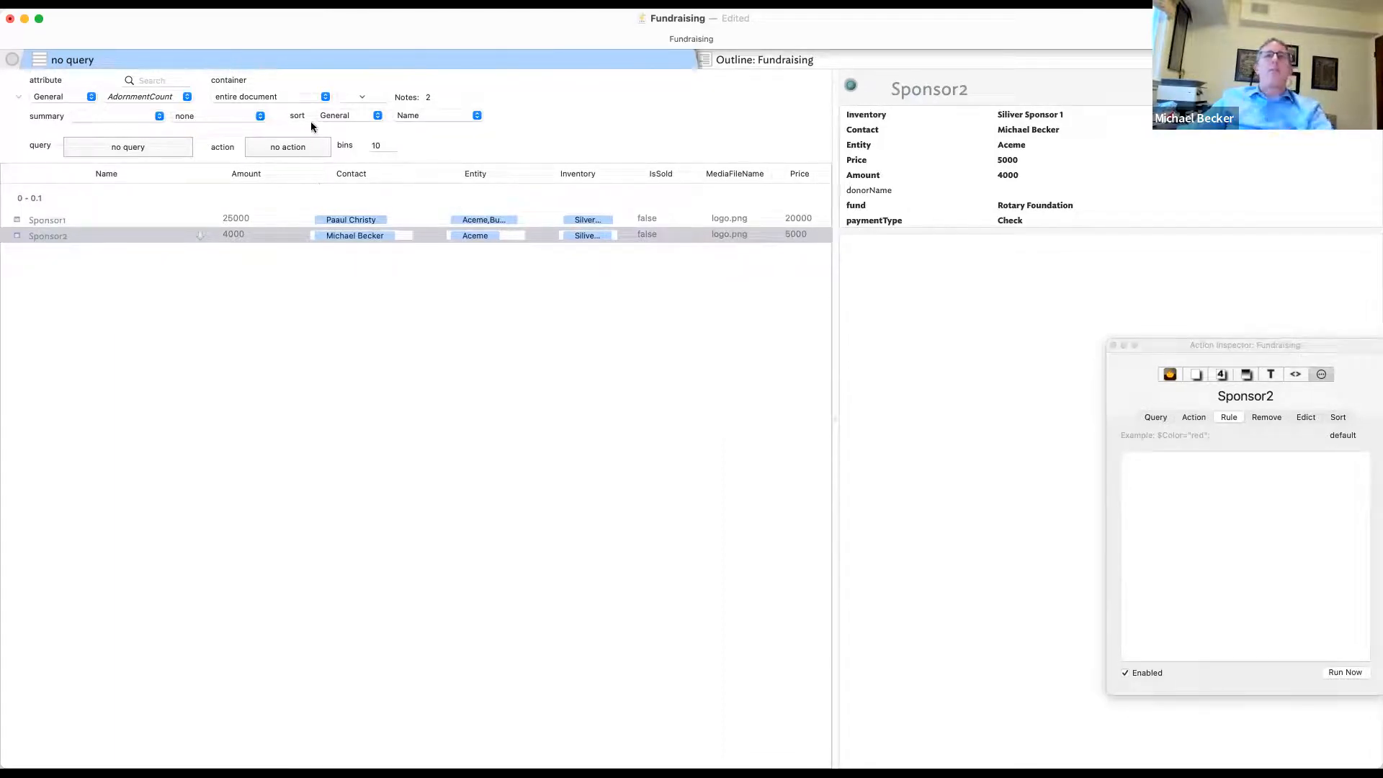
- Set the summary to Total of Amount, showing 29000.00
{"action": "left_click", "coordinate": [115, 117]}
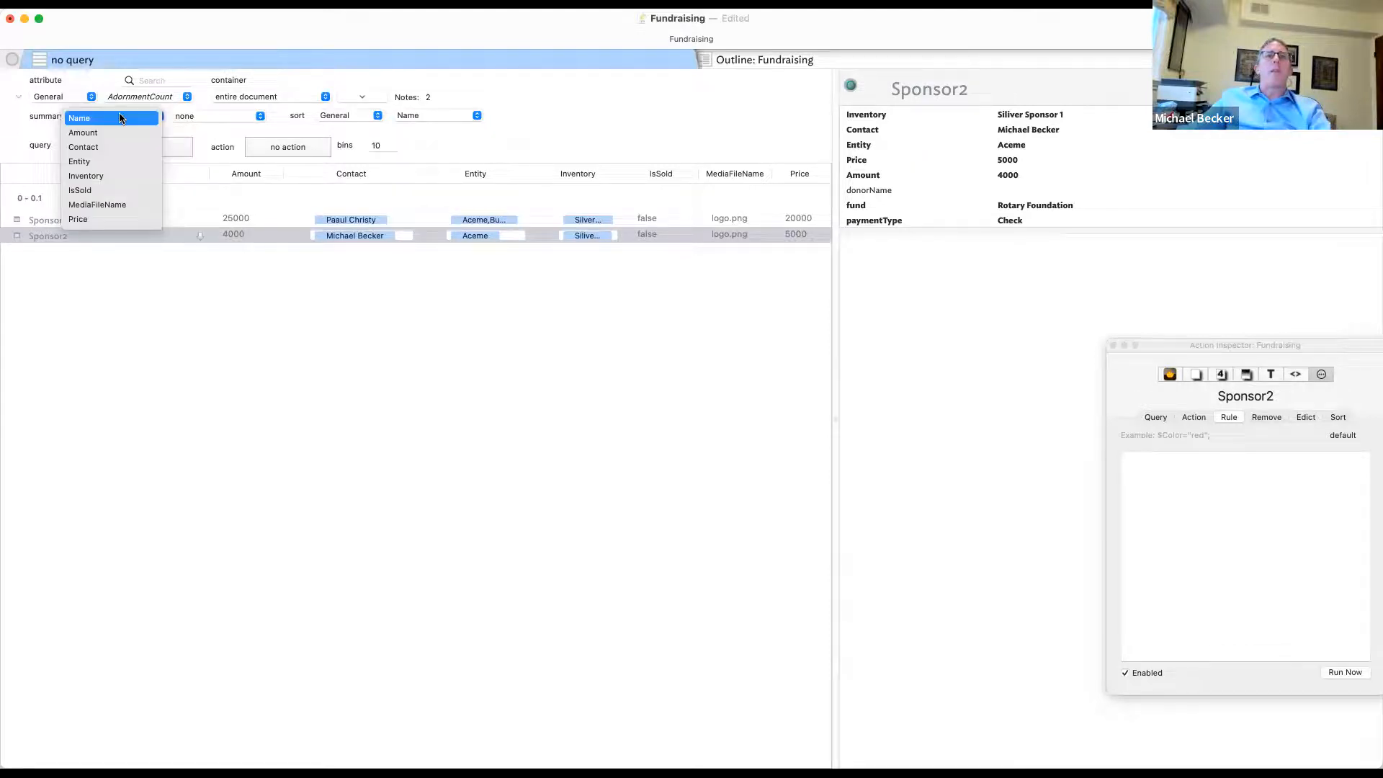
{"action": "left_click", "coordinate": [117, 133]}
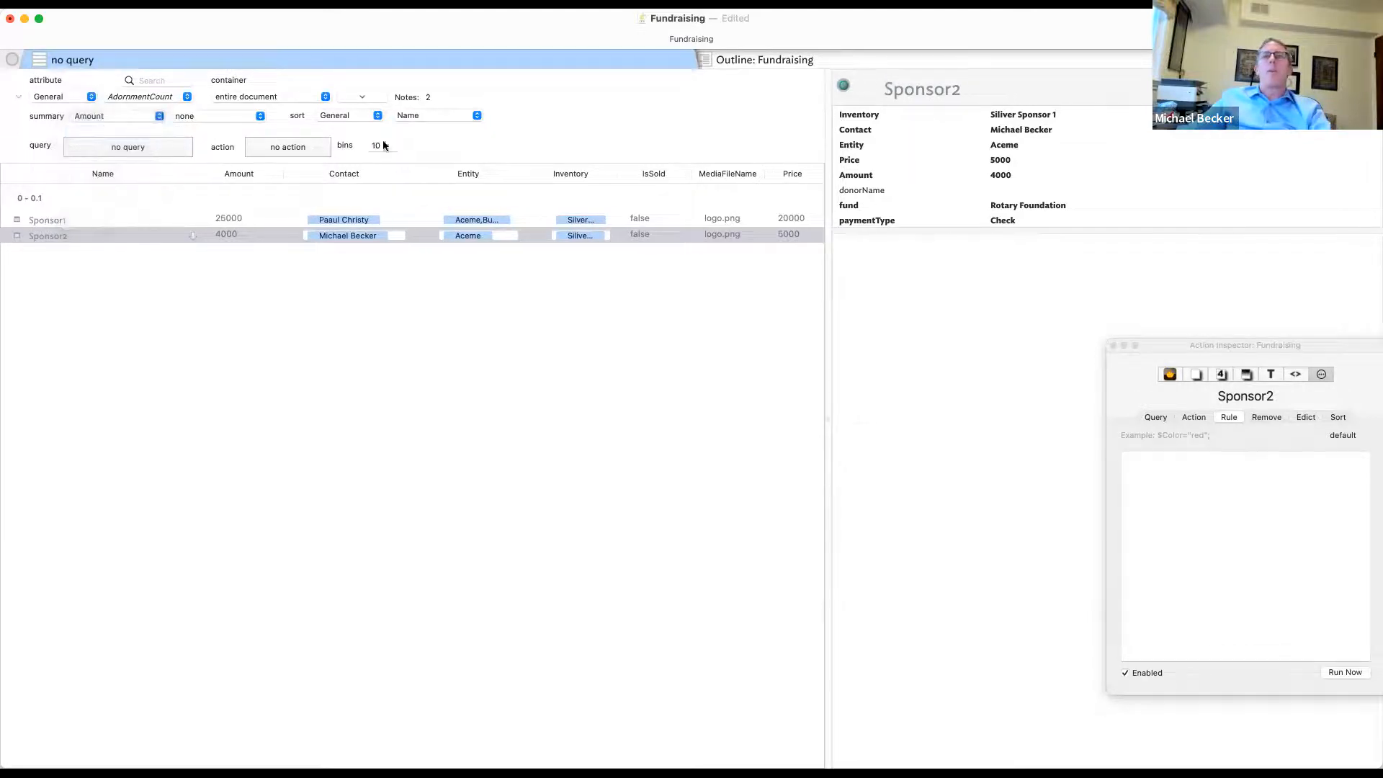
{"action": "left_click", "coordinate": [244, 118]}
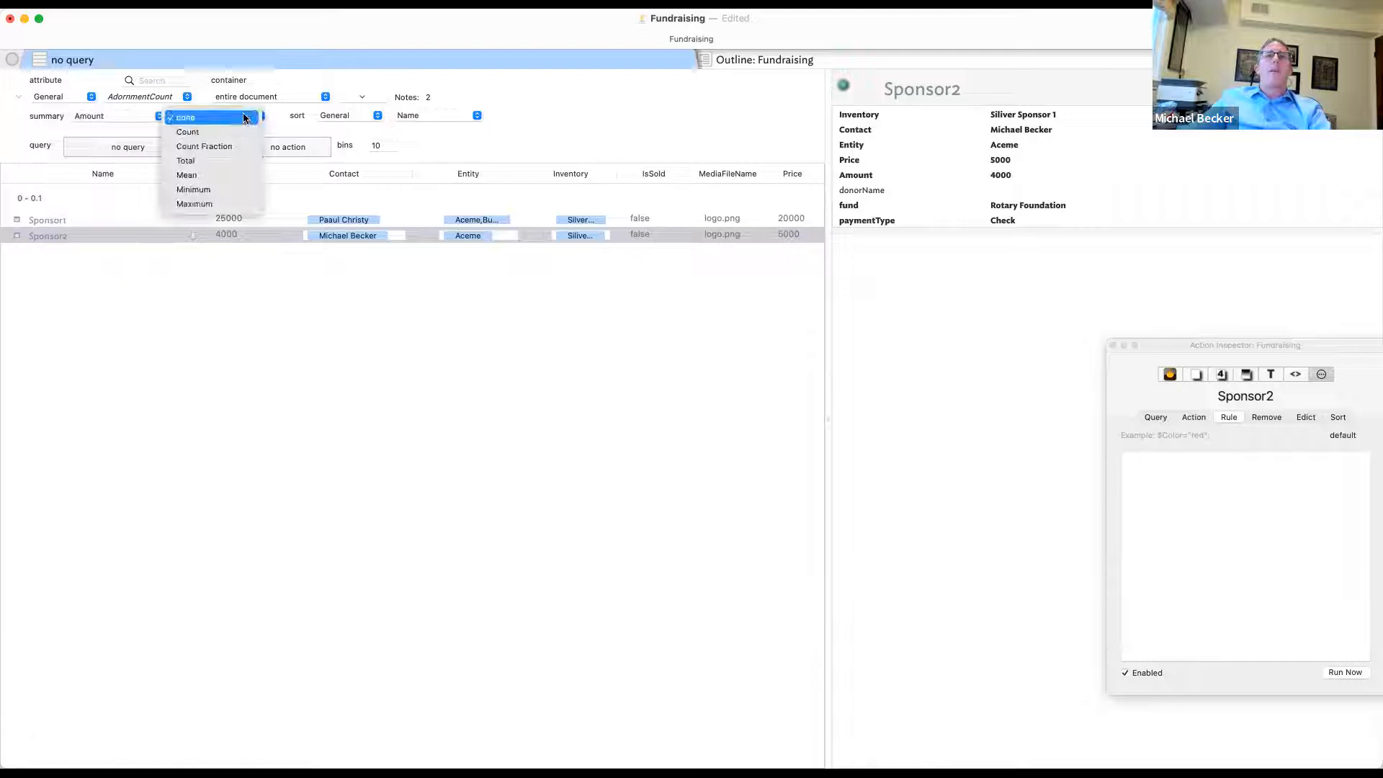
{"action": "left_click", "coordinate": [246, 167]}
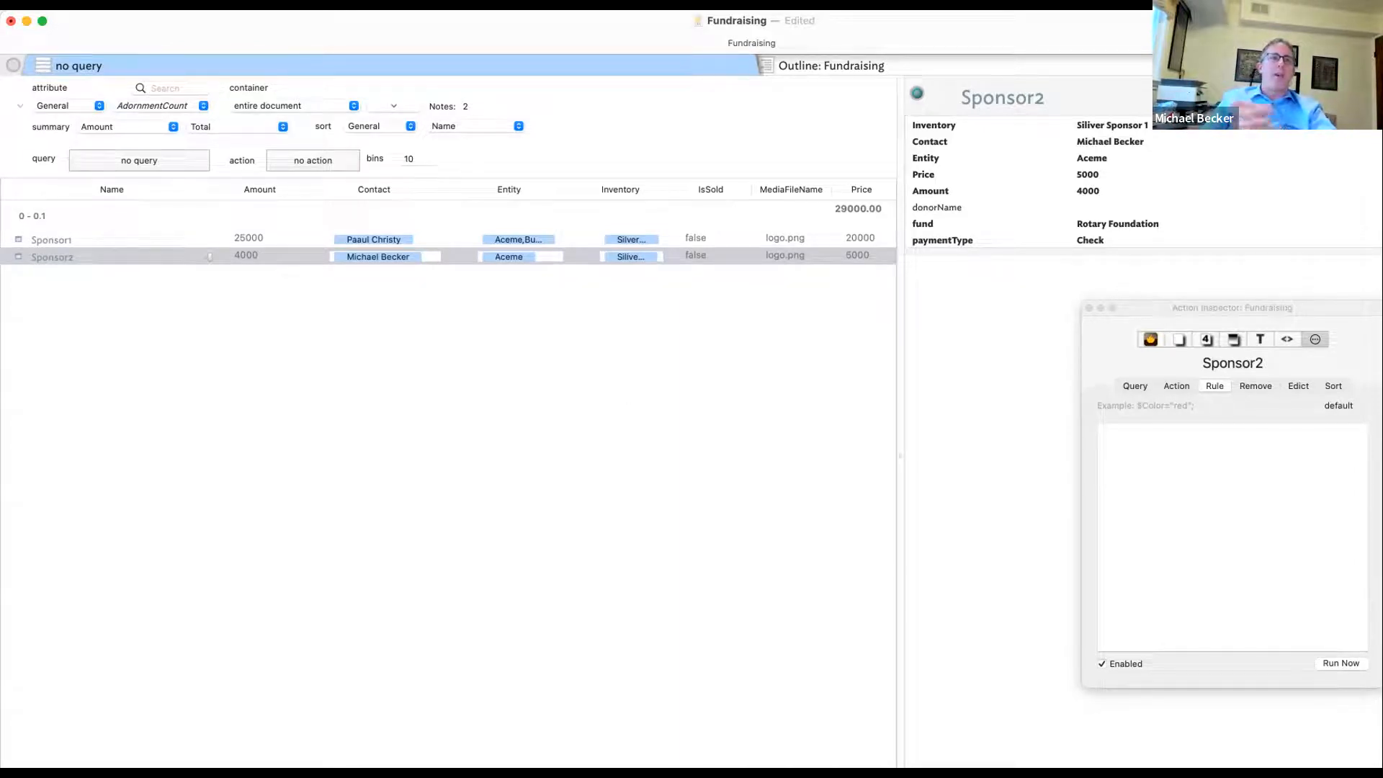
{"action": "left_click", "coordinate": [807, 729]}
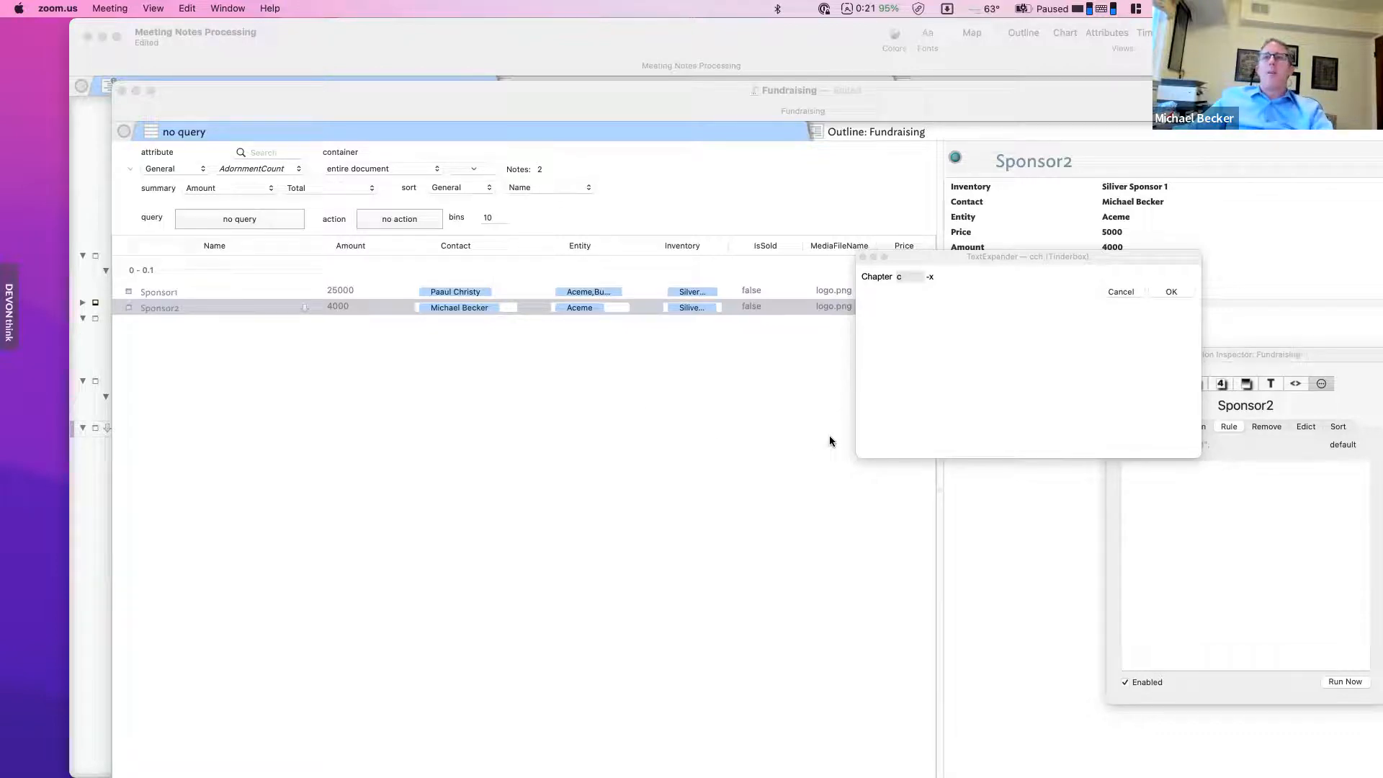
- Dismiss the TextExpander dialog and export the Attribute Browser as data.rtf to Downloads
{"action": "left_click", "coordinate": [623, 569]}
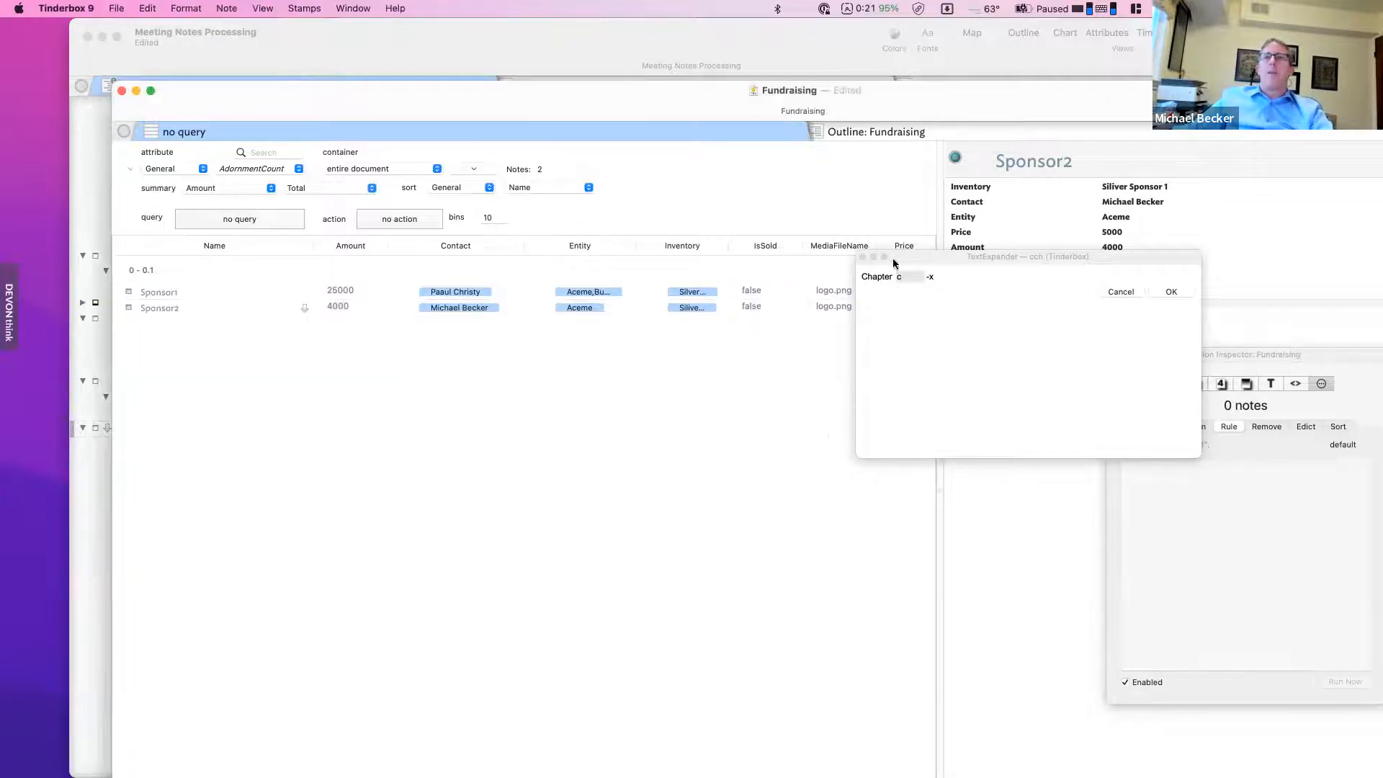
{"action": "left_click", "coordinate": [863, 257]}
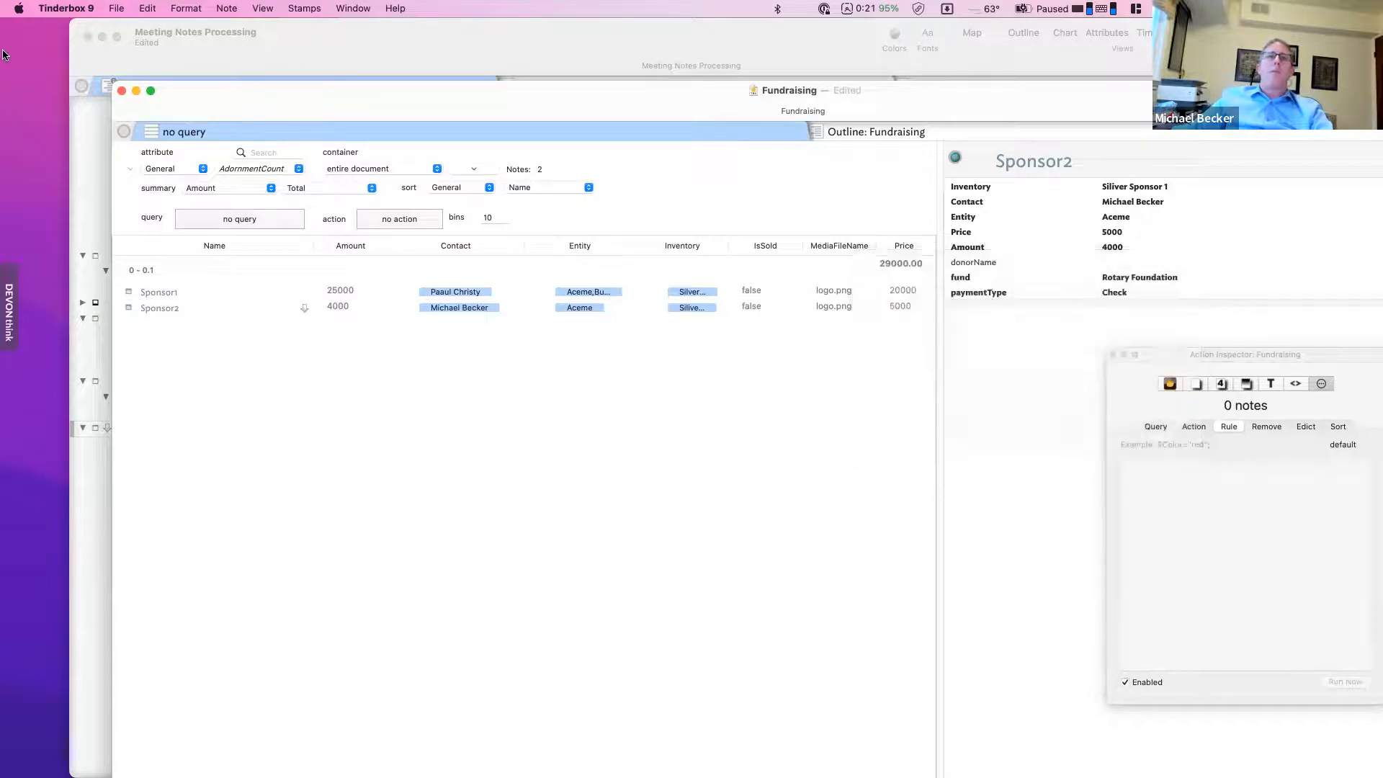
{"action": "left_click", "coordinate": [116, 8]}
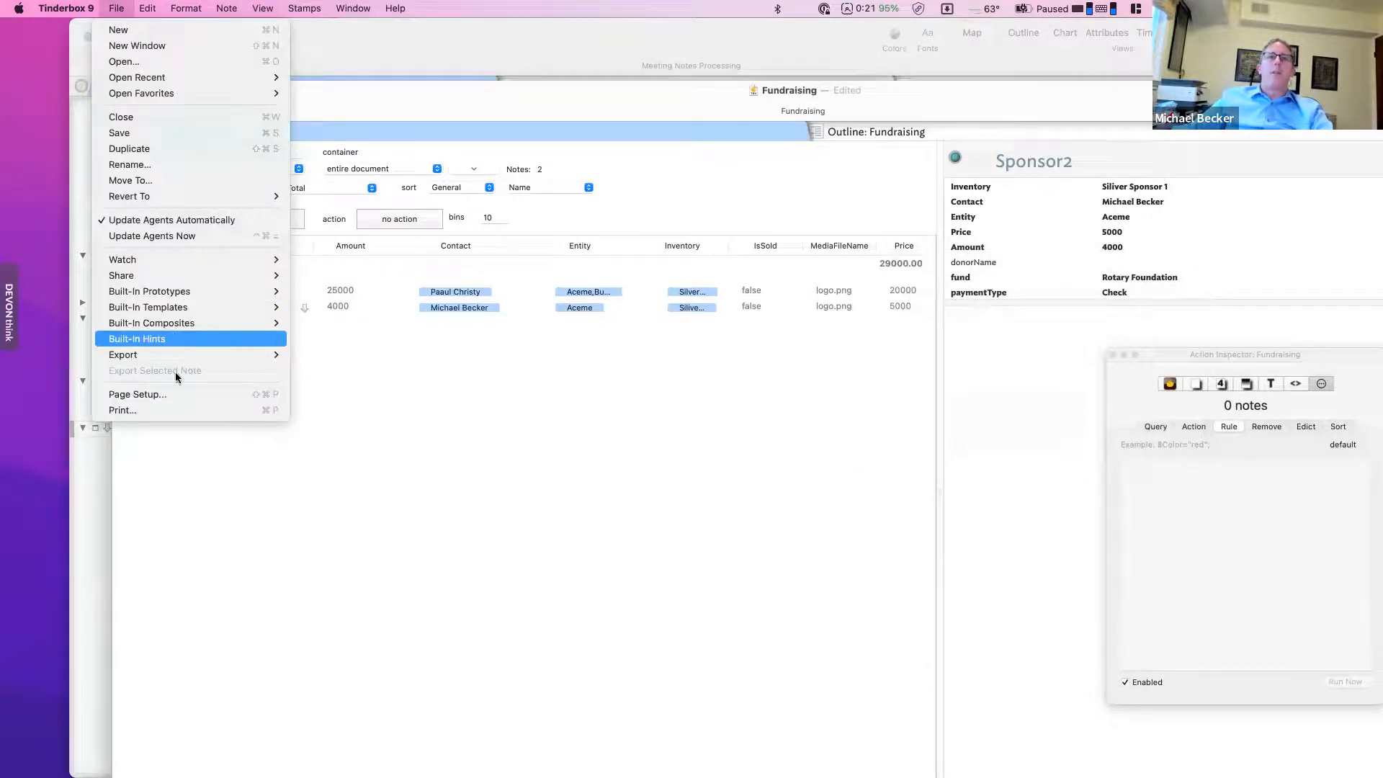
{"action": "mouse_move", "coordinate": [189, 356]}
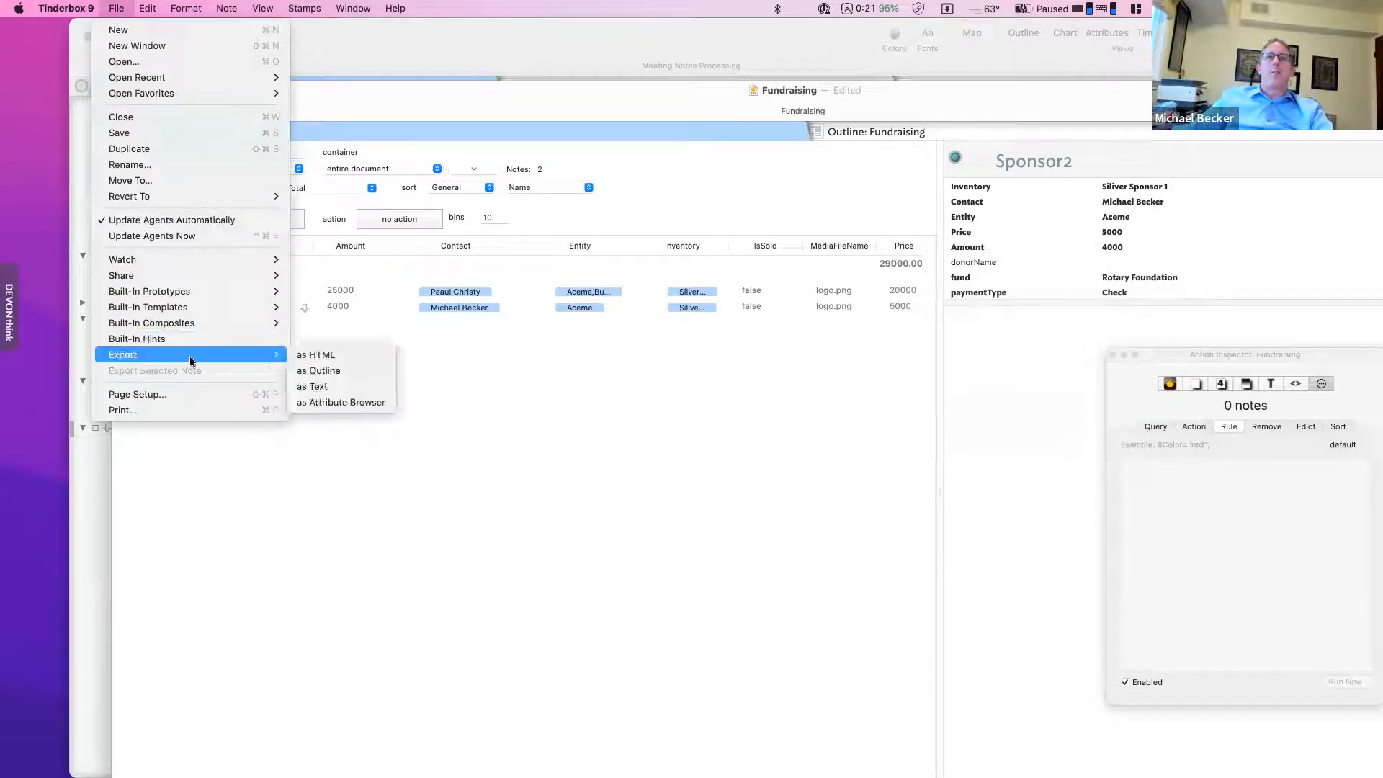
{"action": "left_click", "coordinate": [302, 411]}
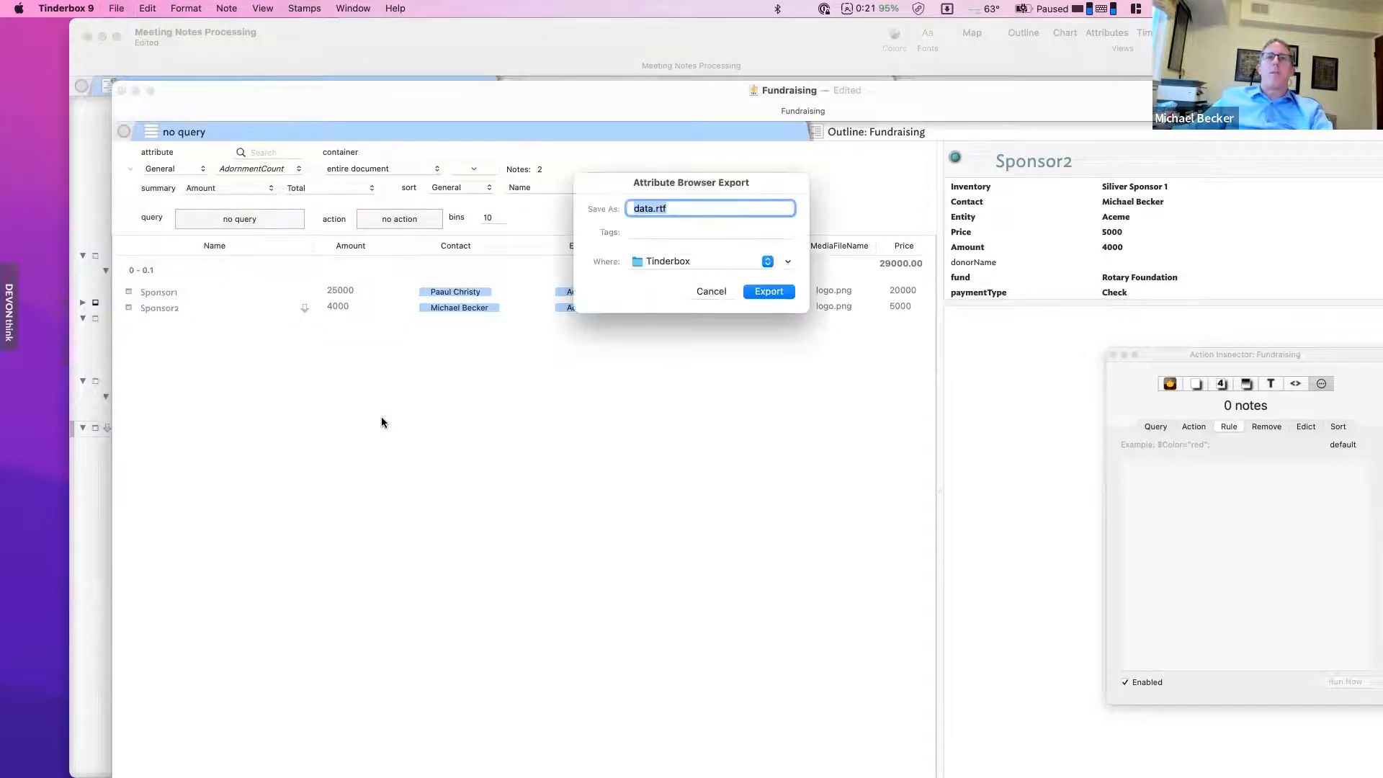
{"action": "left_click", "coordinate": [740, 266]}
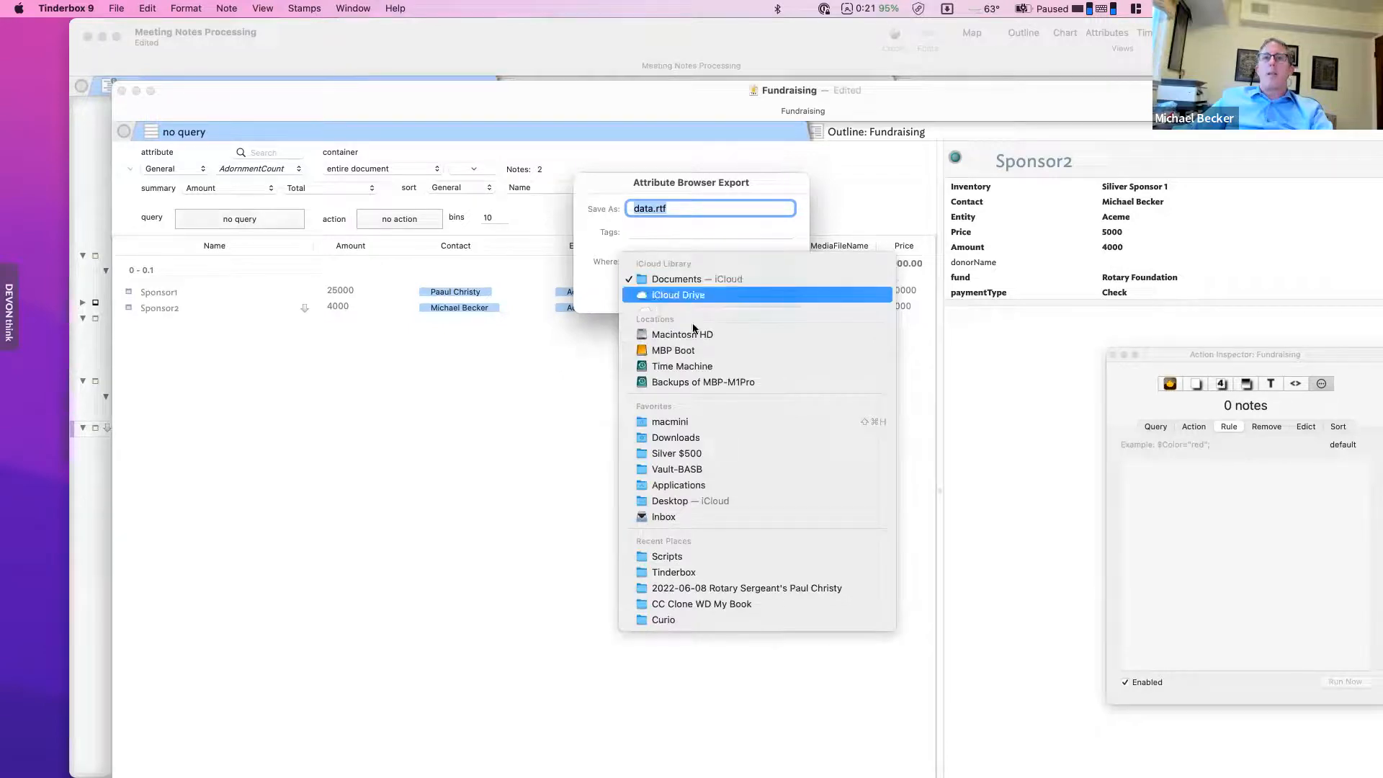
{"action": "left_click", "coordinate": [689, 438]}
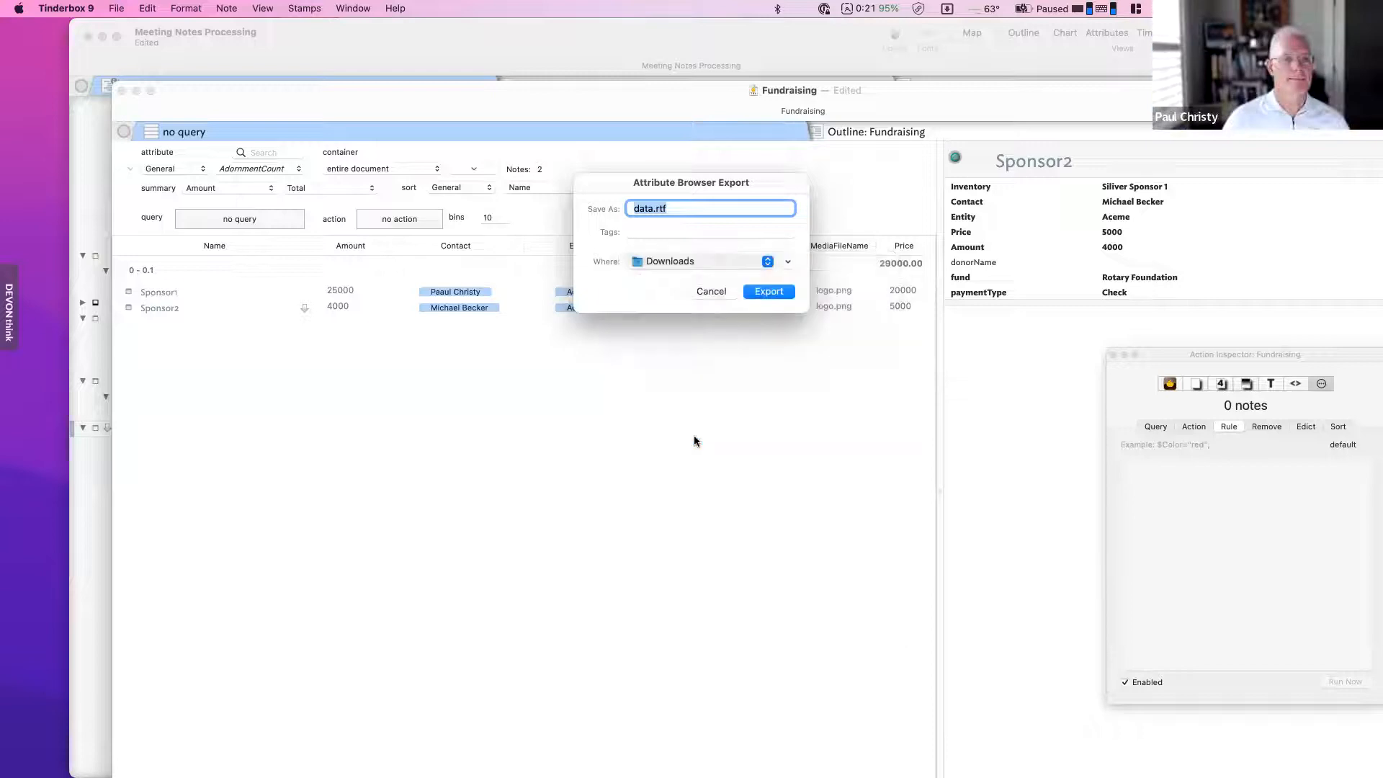
{"action": "left_click", "coordinate": [772, 295]}
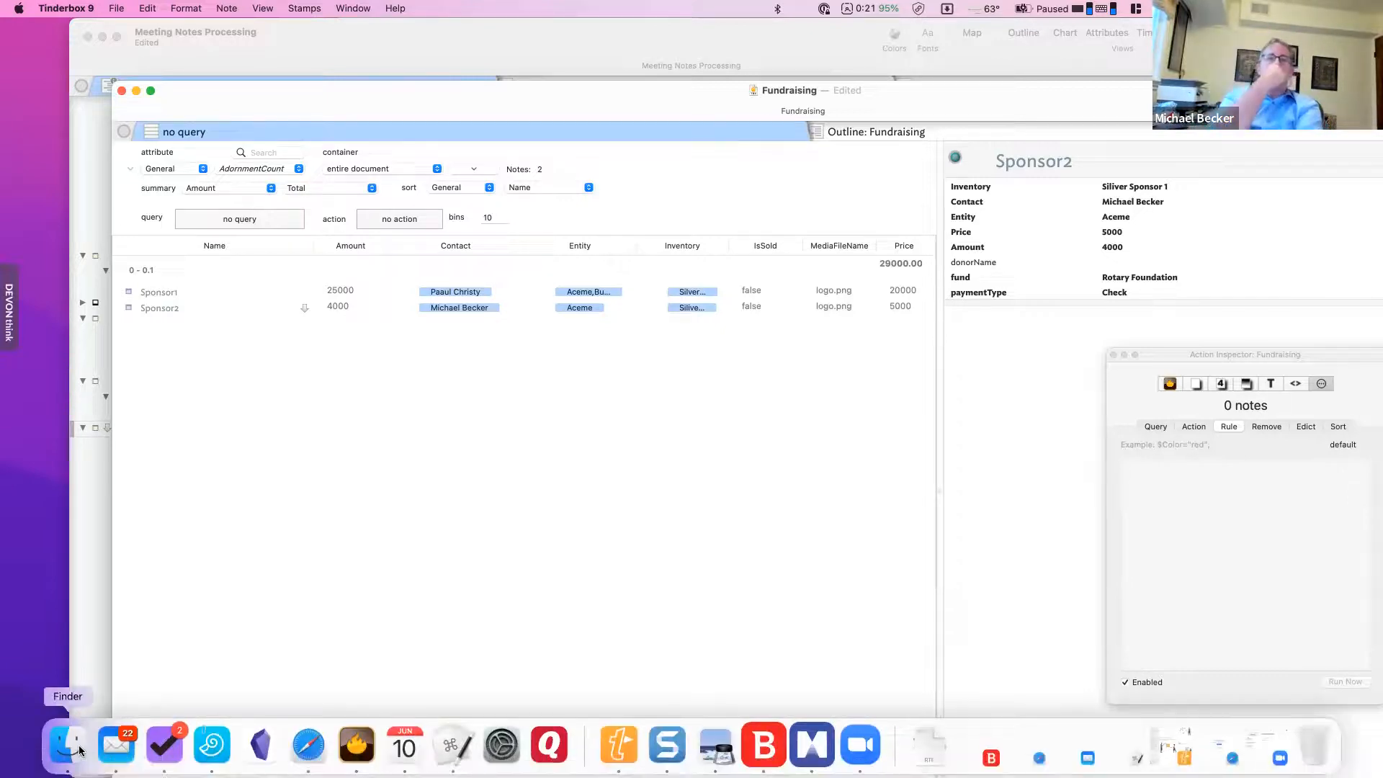
- Open the exported data.rtf from the Downloads folder in Finder
{"action": "left_click", "coordinate": [68, 749]}
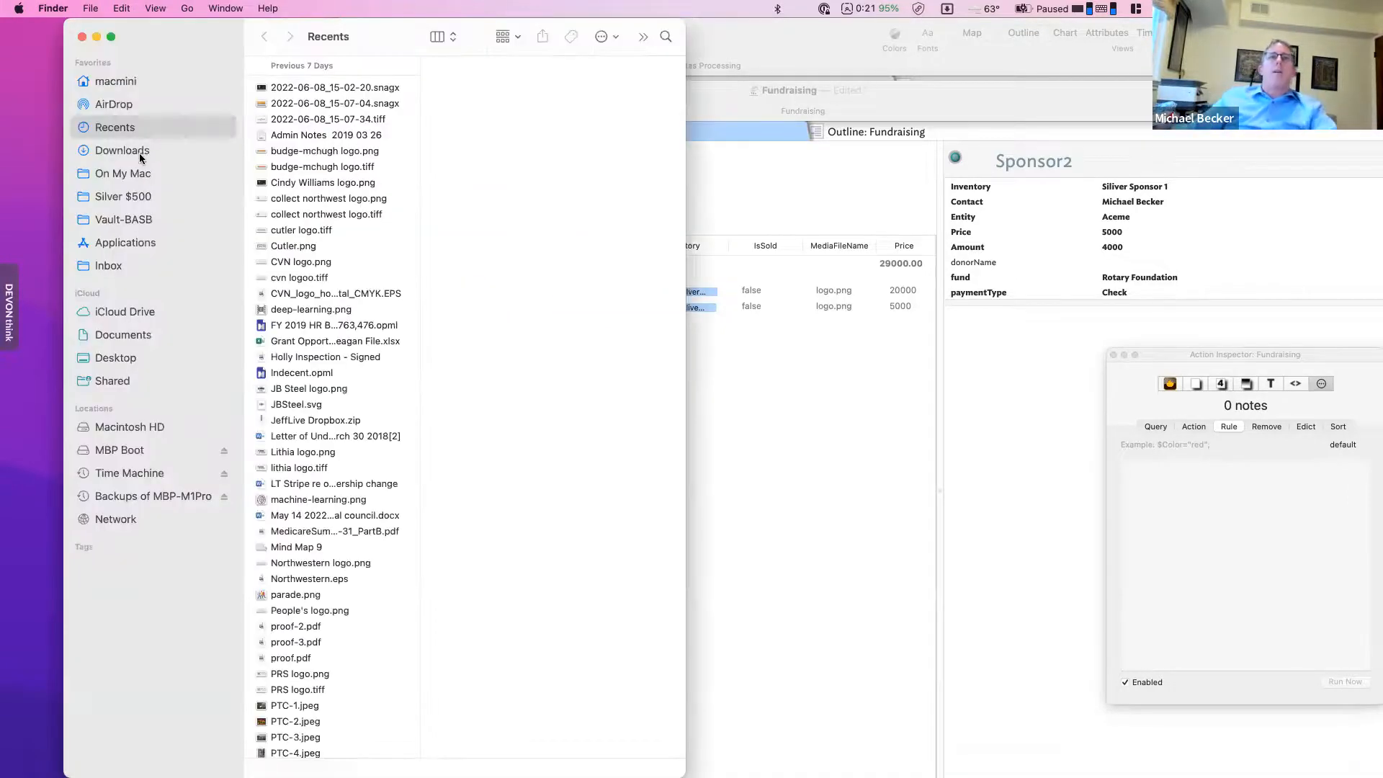
{"action": "left_click", "coordinate": [140, 150]}
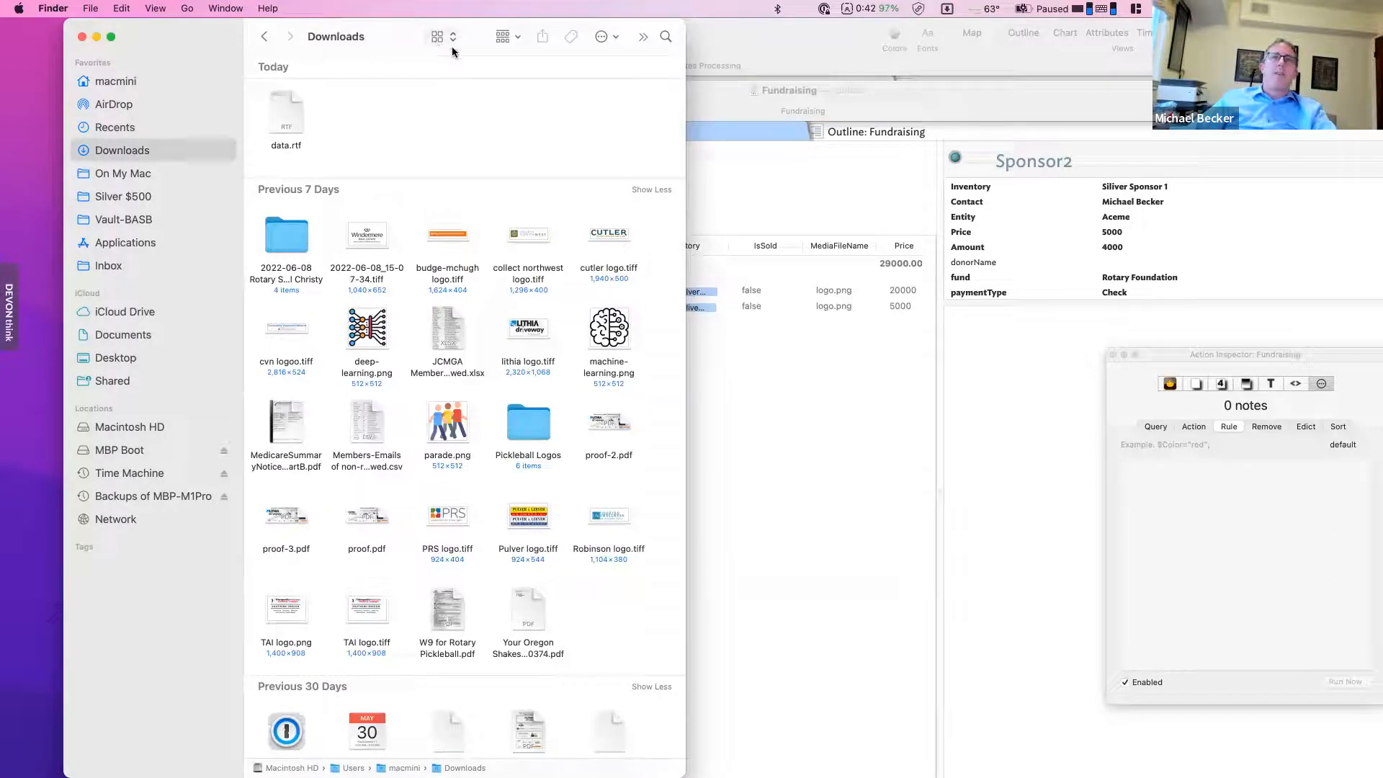
{"action": "double_click", "coordinate": [288, 118]}
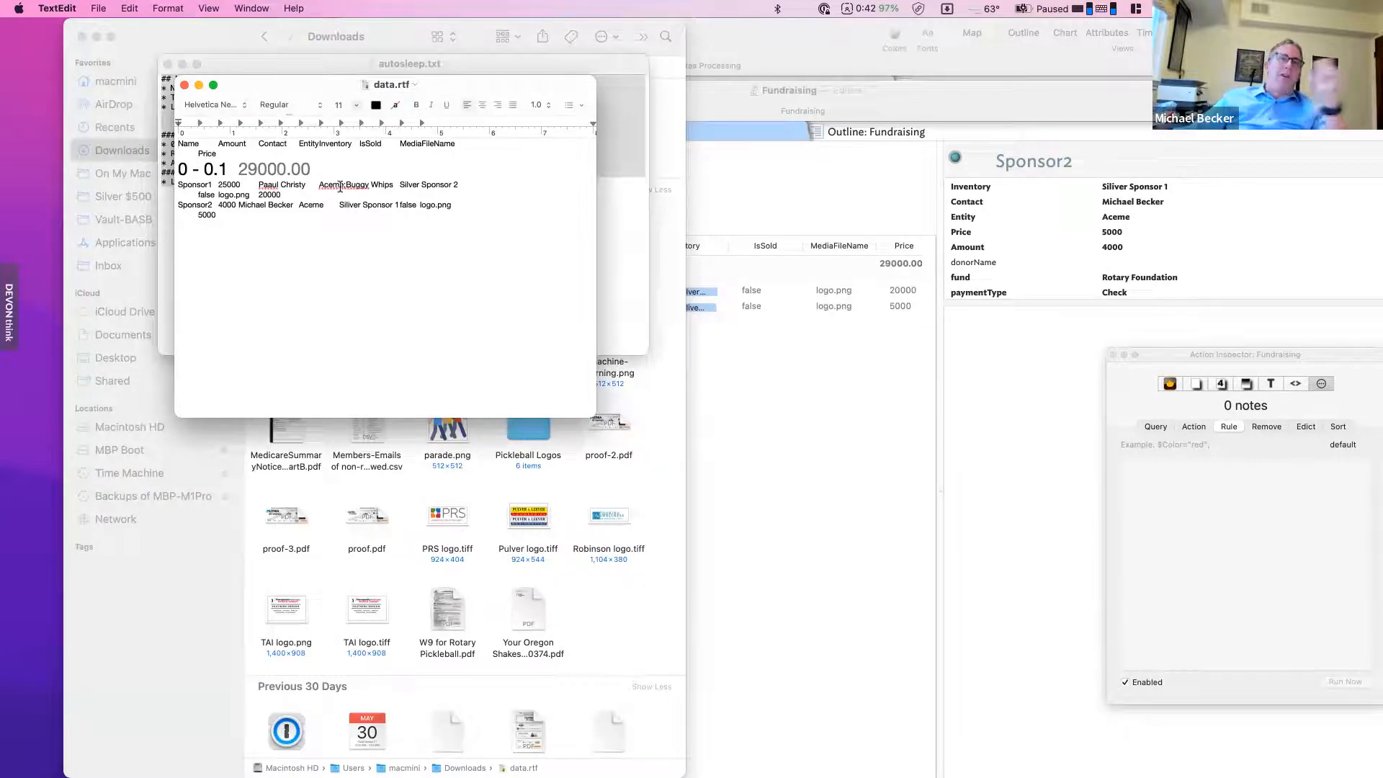
- Convert data.rtf to plain text data.txt and close the autosleep.txt window
{"action": "left_click", "coordinate": [167, 9]}
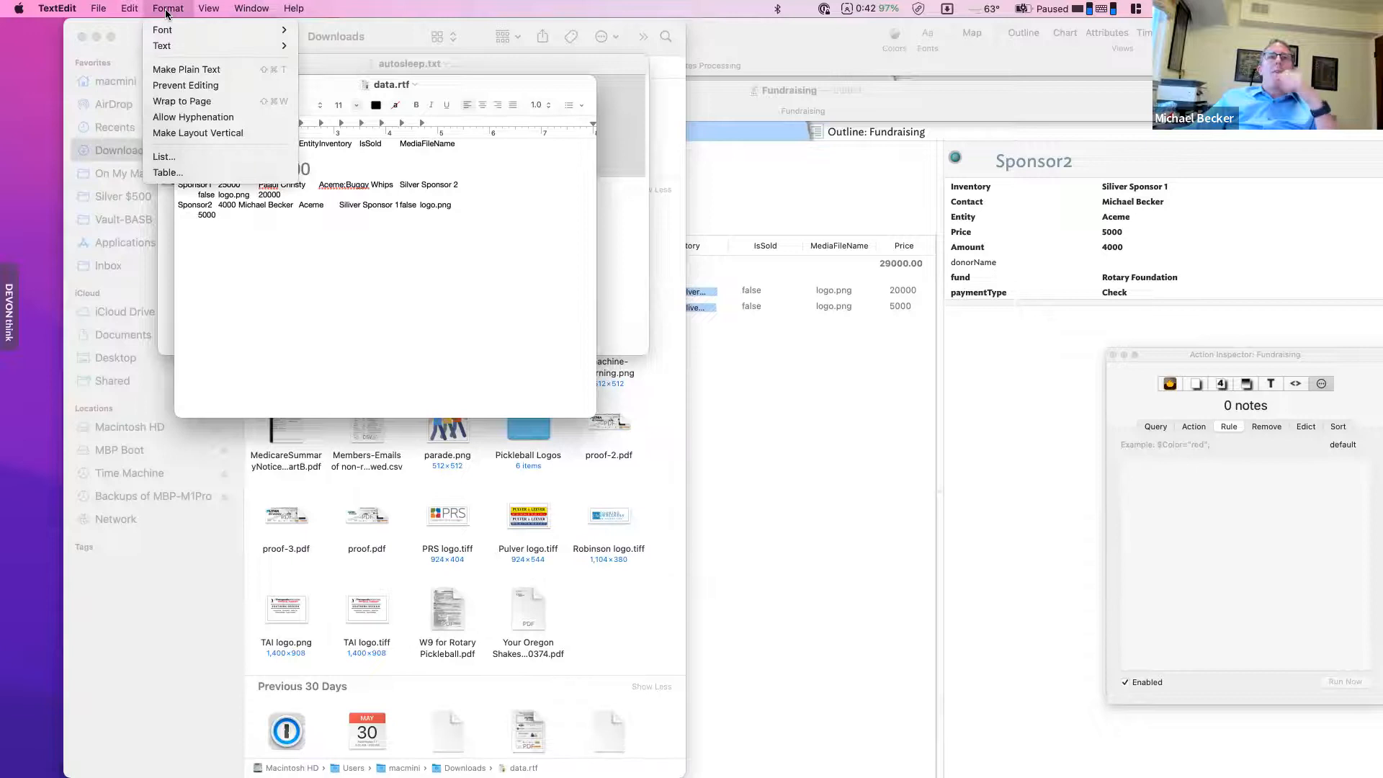
{"action": "left_click", "coordinate": [202, 70]}
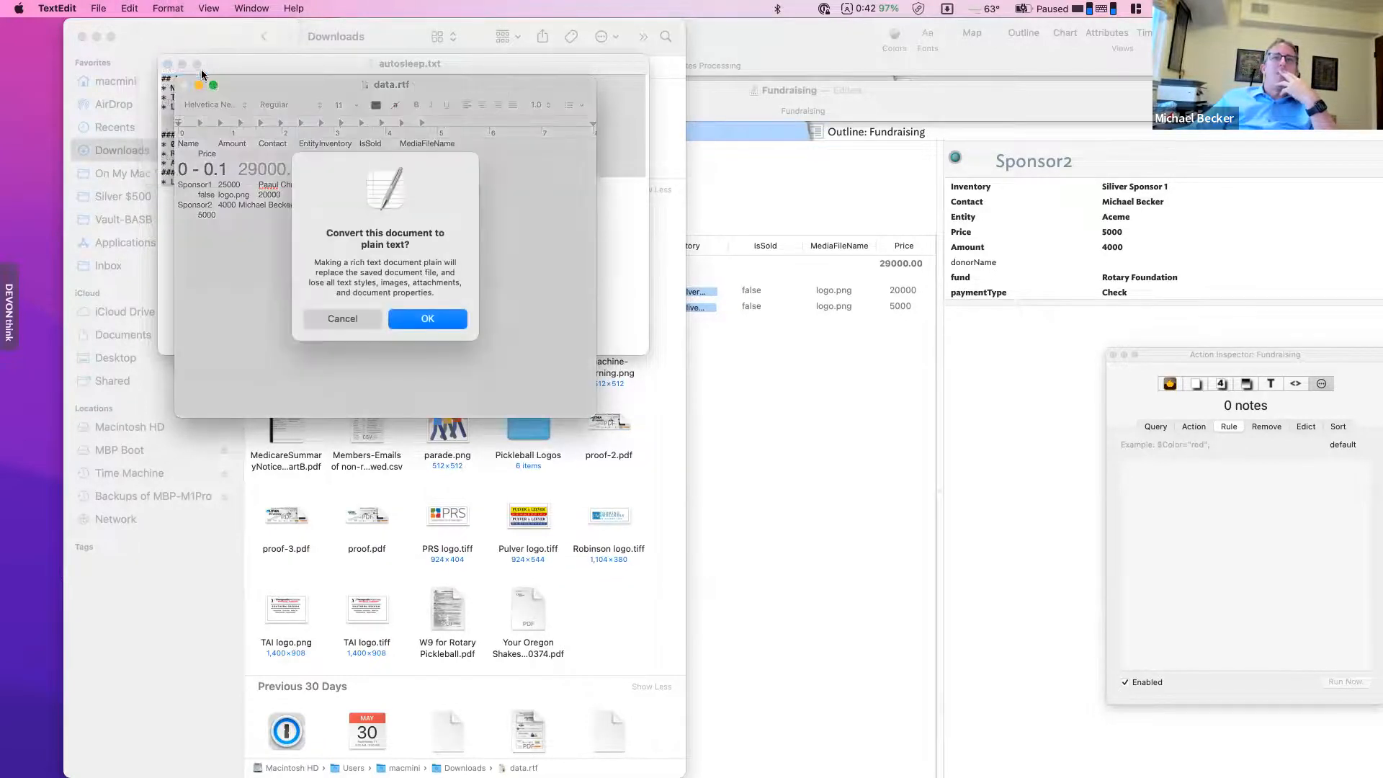
{"action": "left_click", "coordinate": [424, 318]}
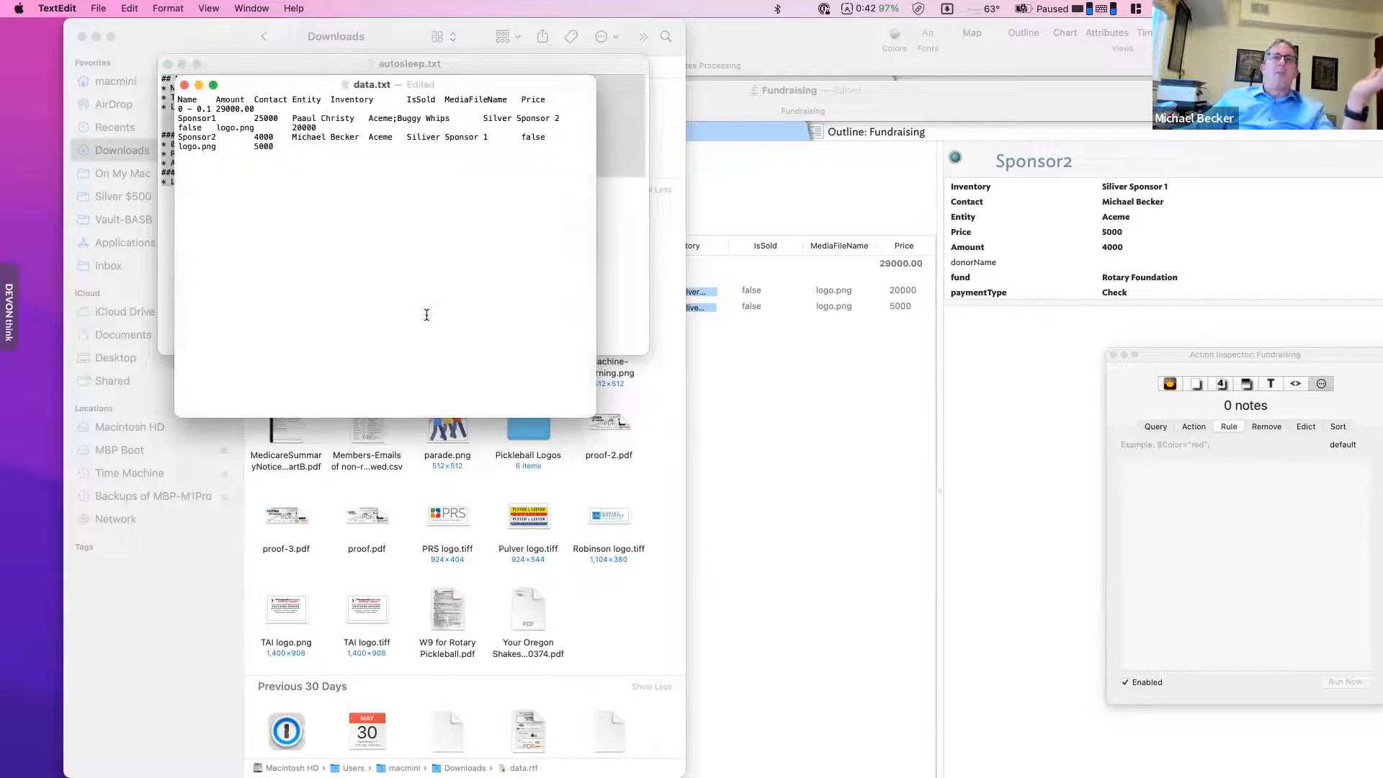
{"action": "left_click_drag", "start_coordinate": [235, 83], "coordinate": [550, 157]}
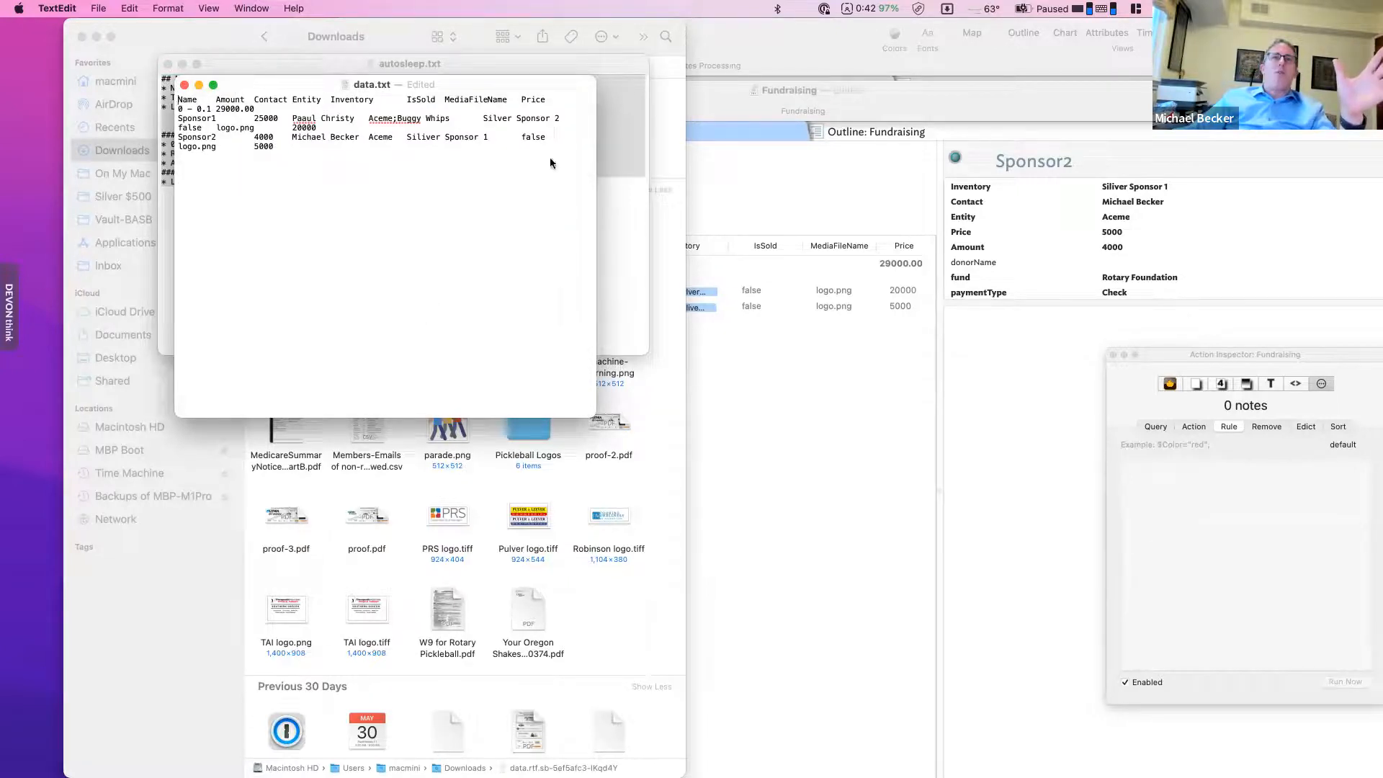
{"action": "left_click", "coordinate": [304, 59]}
{"action": "left_click", "coordinate": [168, 64]}
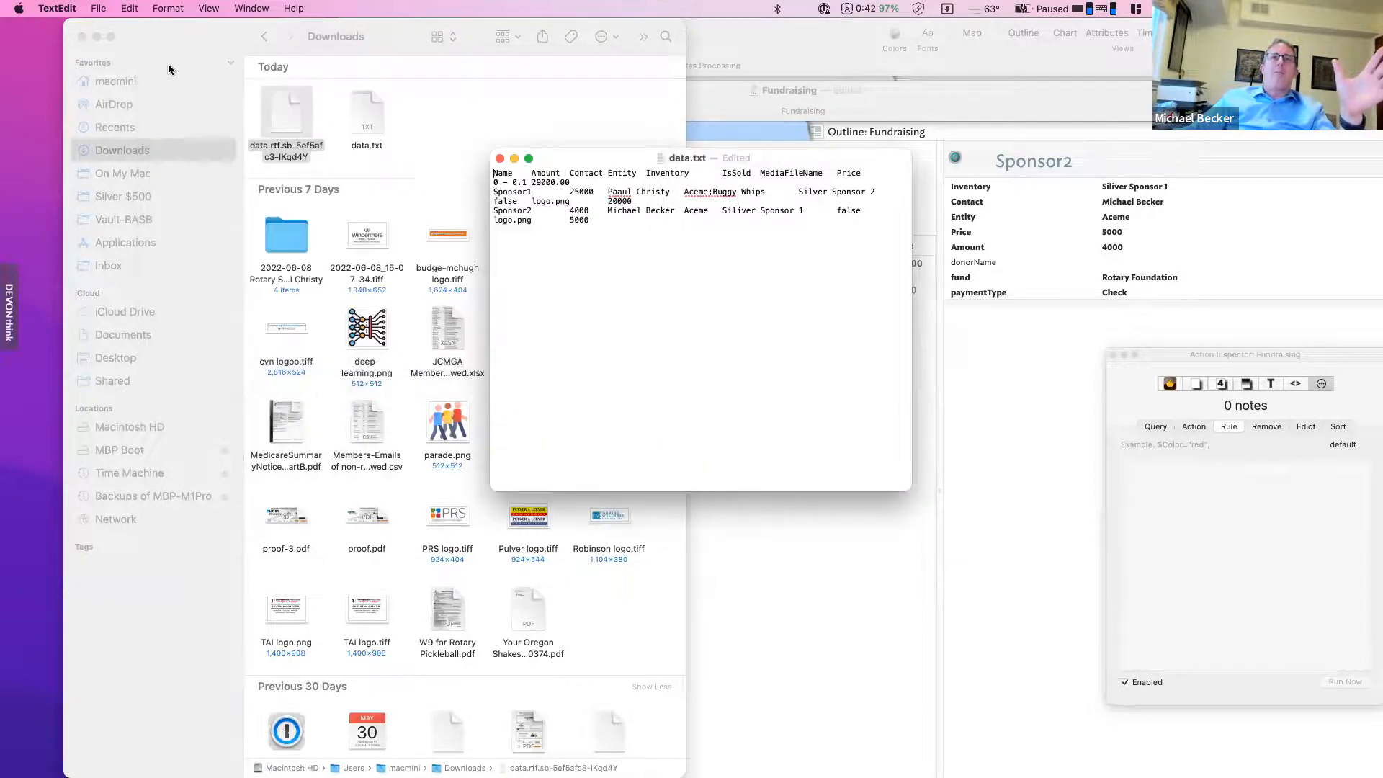
- Open data.txt from Downloads in Microsoft Excel using Open With
{"action": "left_click", "coordinate": [362, 119]}
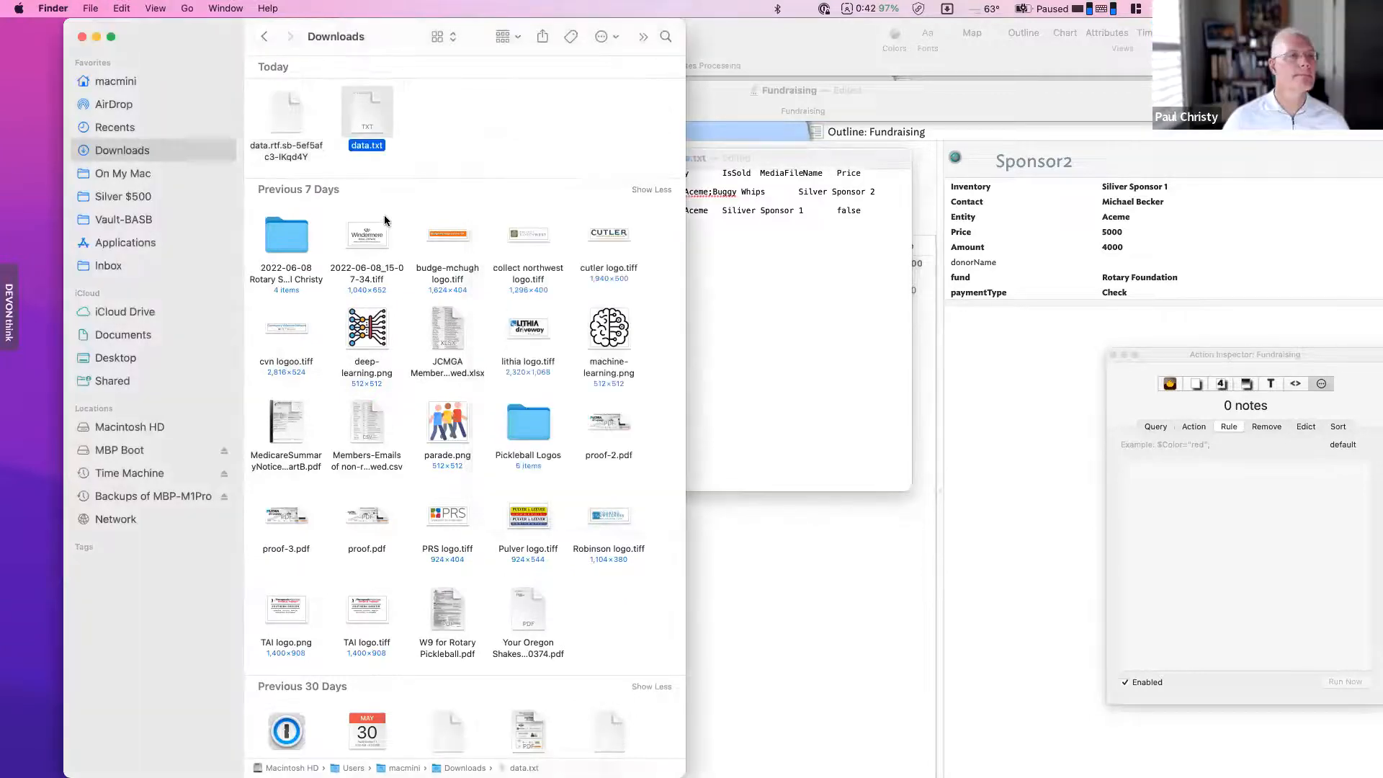
{"action": "right_click", "coordinate": [383, 127]}
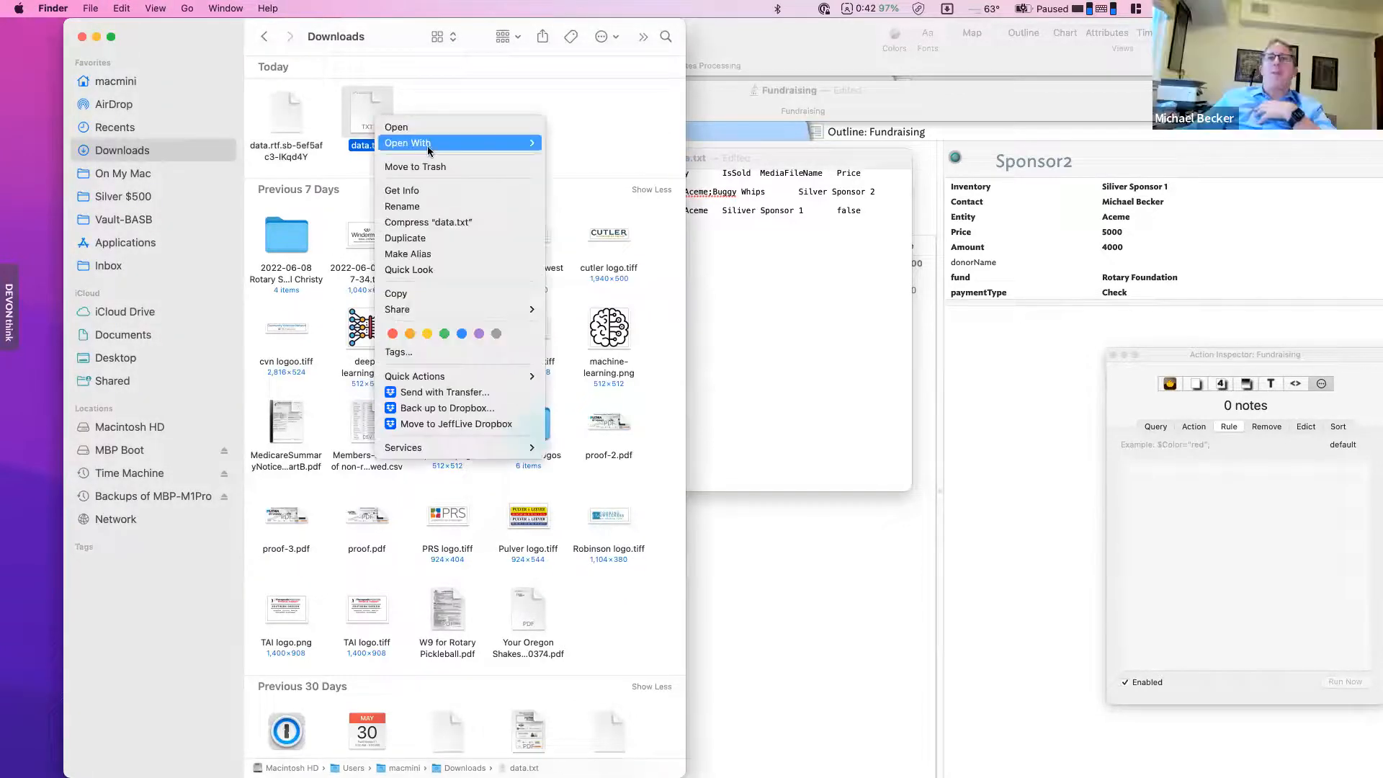
{"action": "mouse_move", "coordinate": [441, 146]}
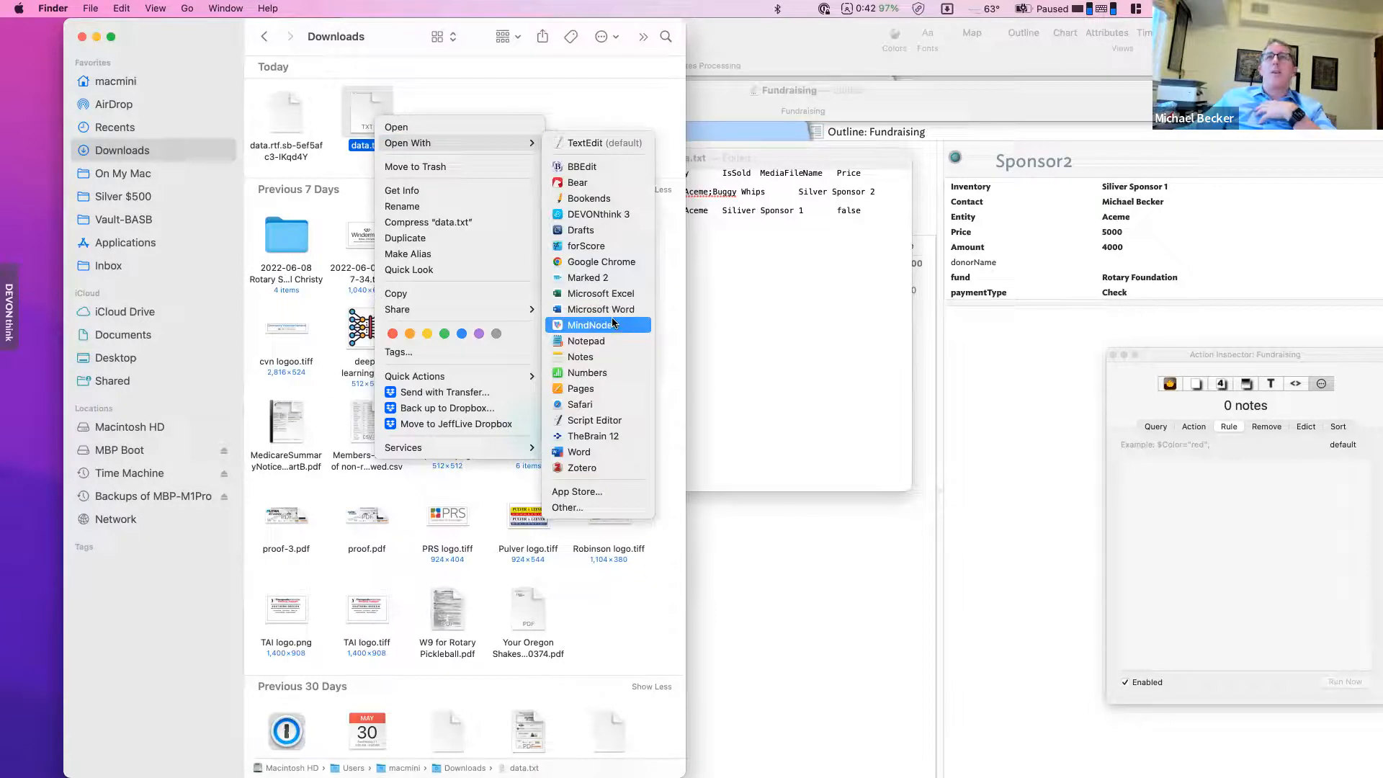
{"action": "left_click", "coordinate": [620, 295]}
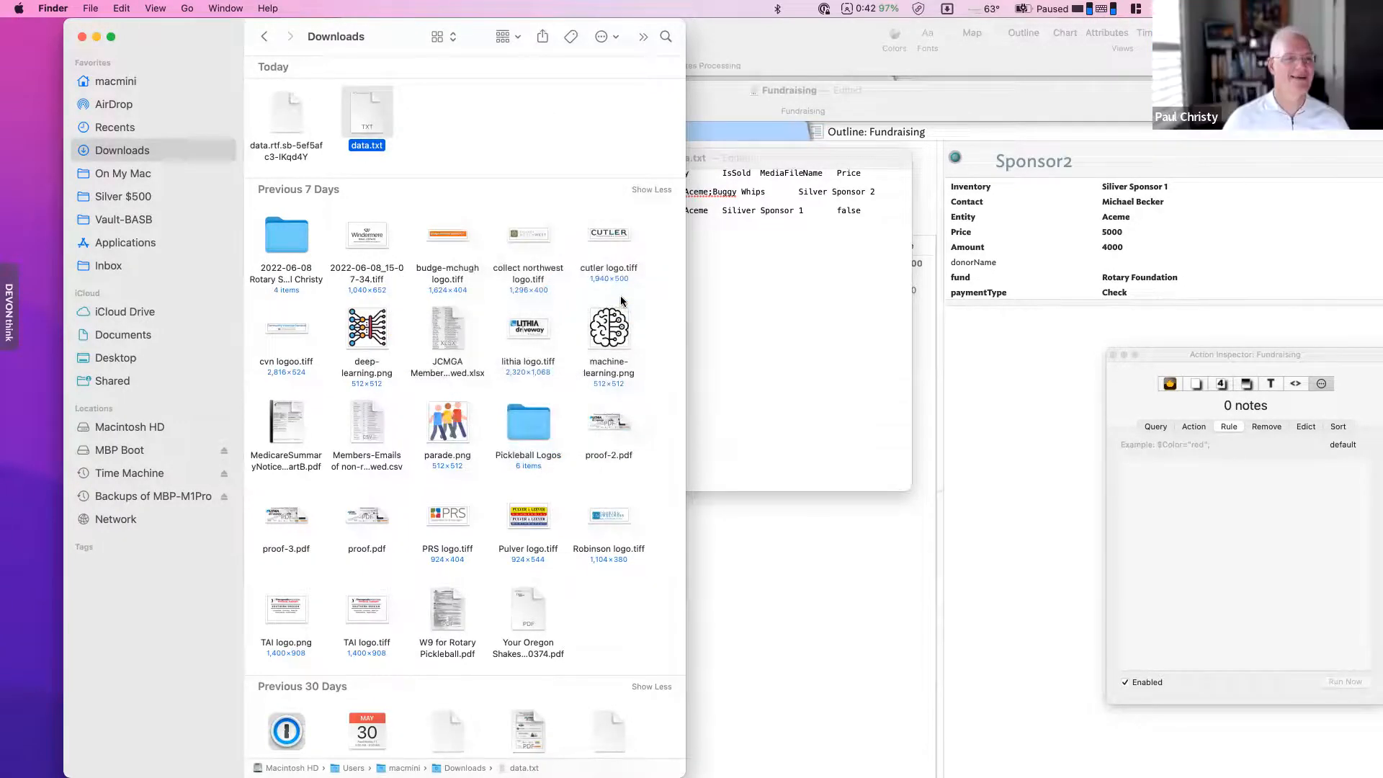
{"action": "right_click", "coordinate": [371, 132]}
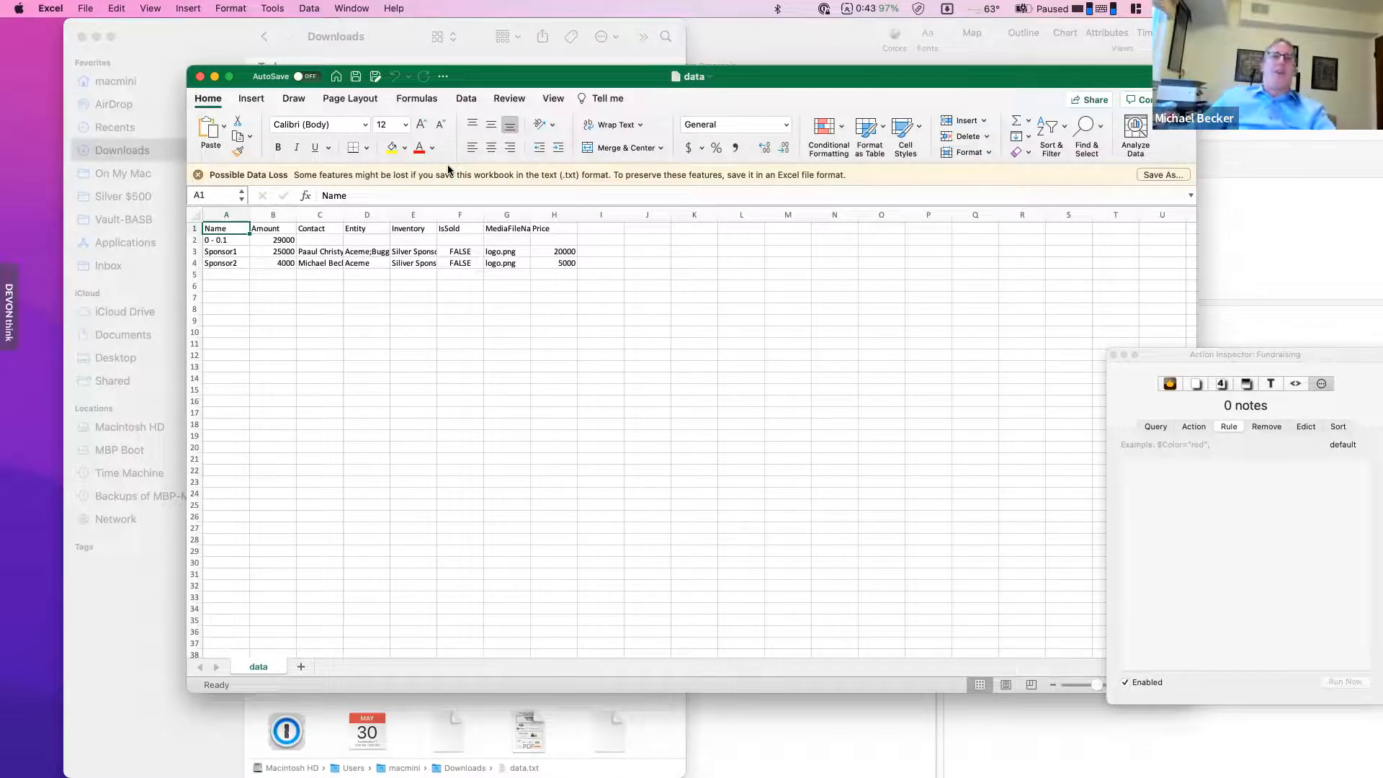
- Leave Excel and return to Tinderbox's Meeting Notes Processing document via the Downloads window
{"action": "left_click", "coordinate": [226, 53]}
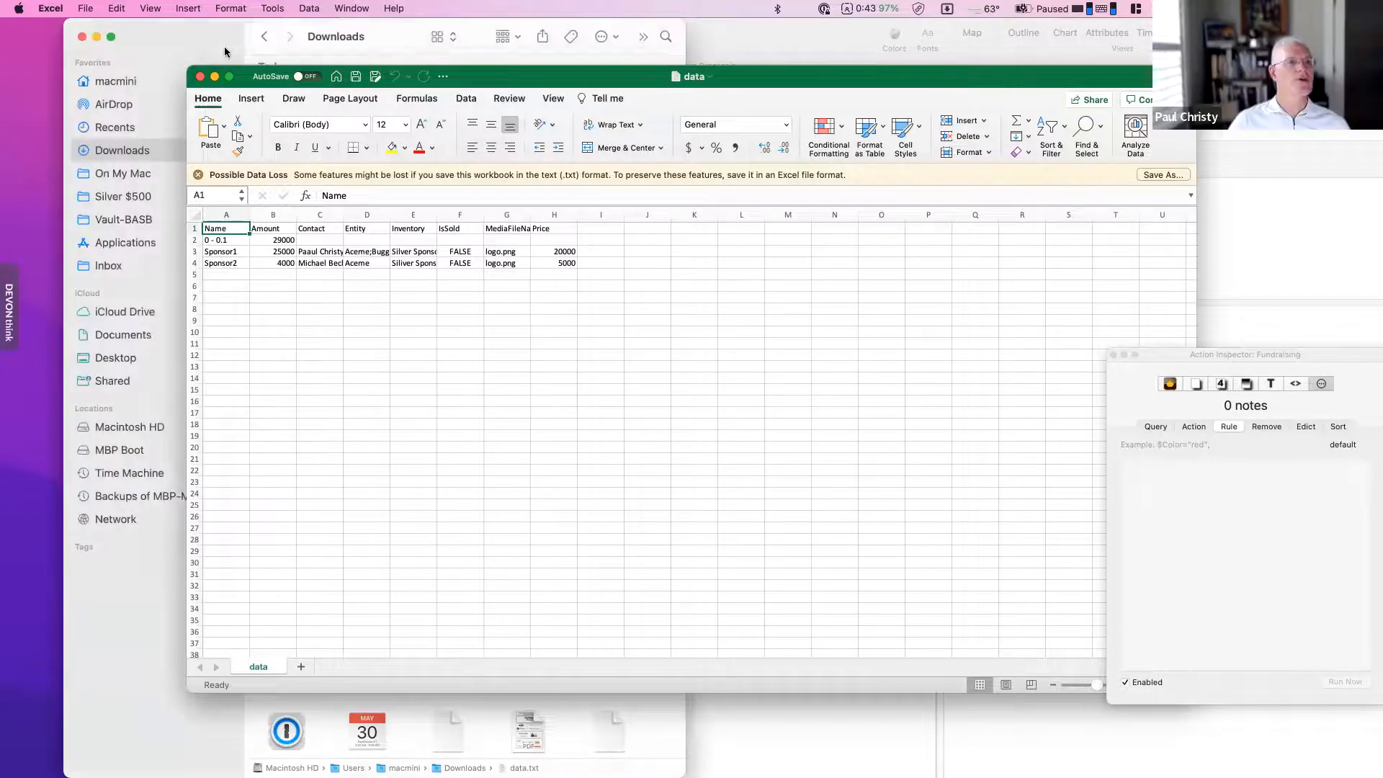
{"action": "left_click", "coordinate": [826, 45]}
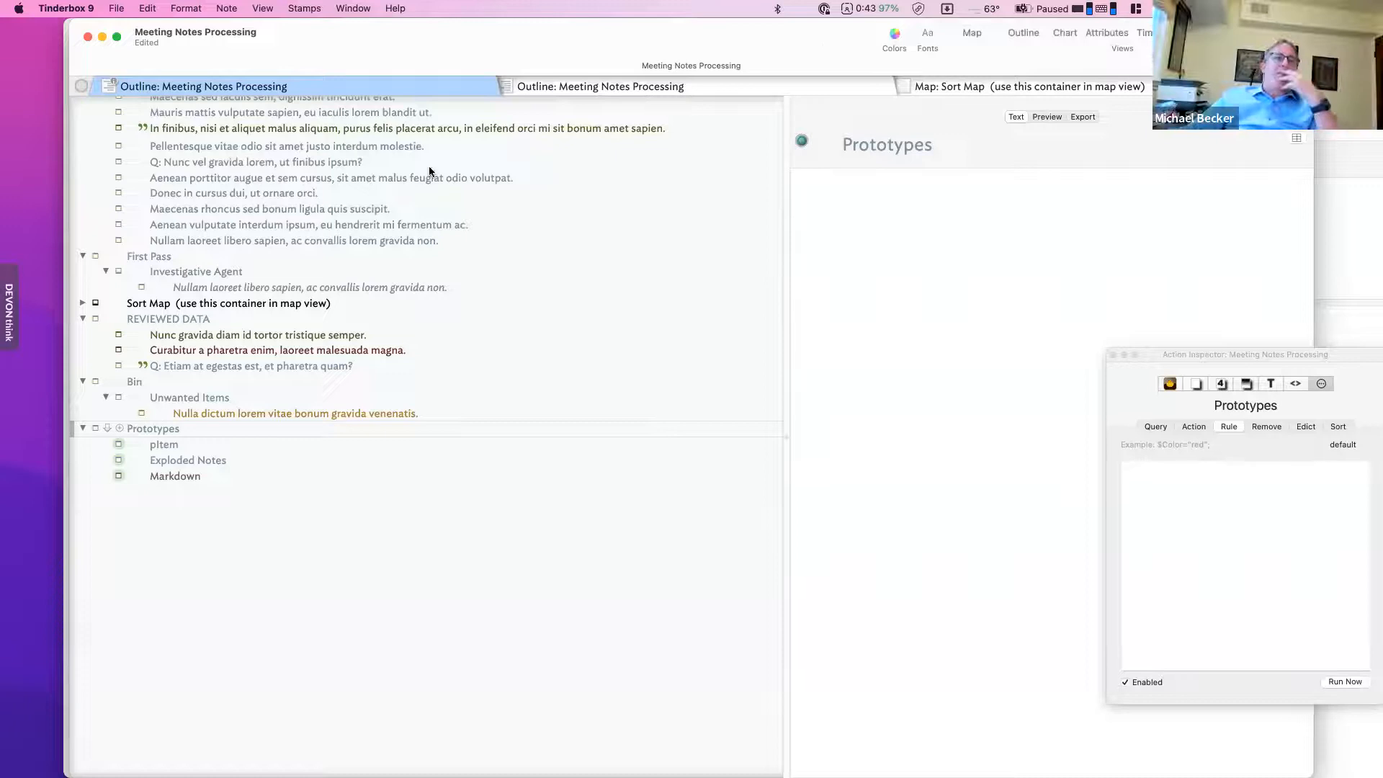
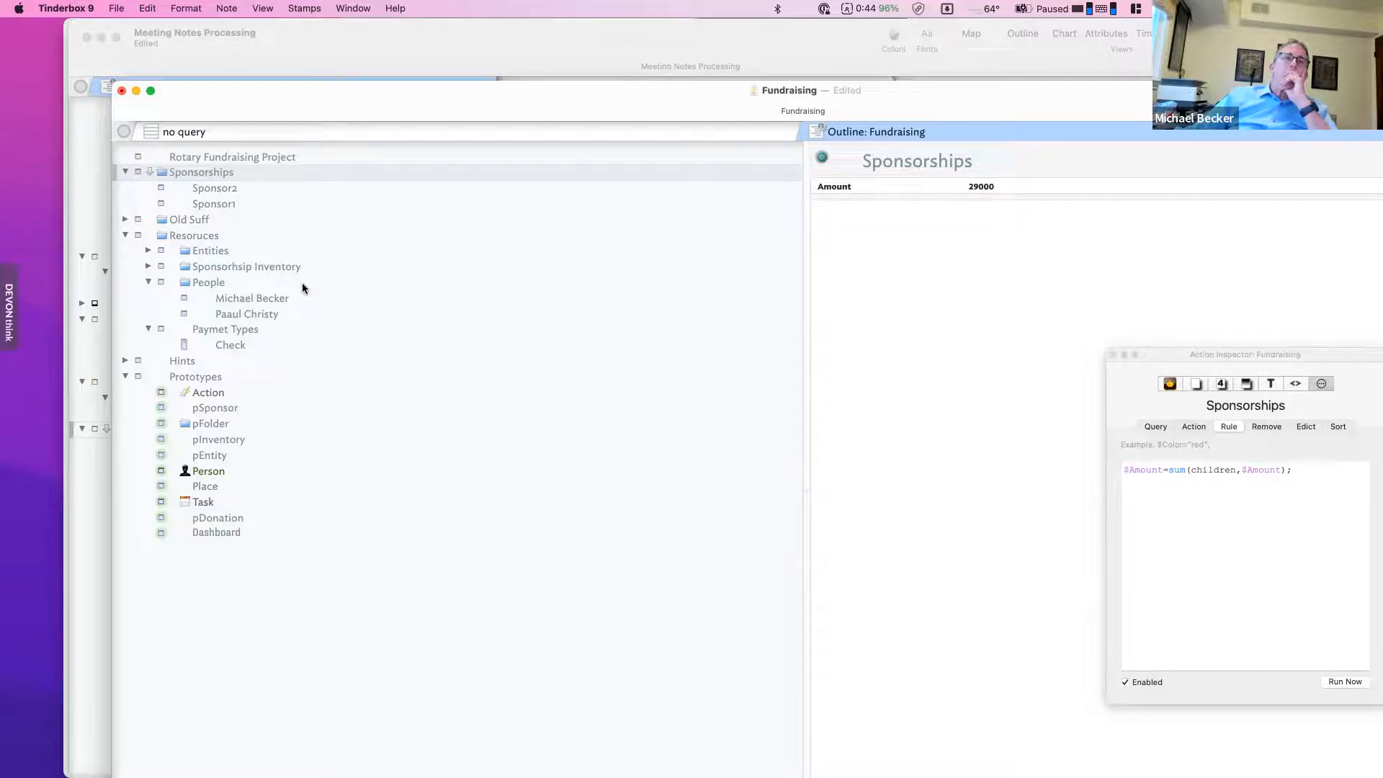
- Expand the Sponsorhsip Inventory and Entities folders and select the pFolder prototype
{"action": "left_click", "coordinate": [148, 267]}
{"action": "left_click", "coordinate": [148, 251]}
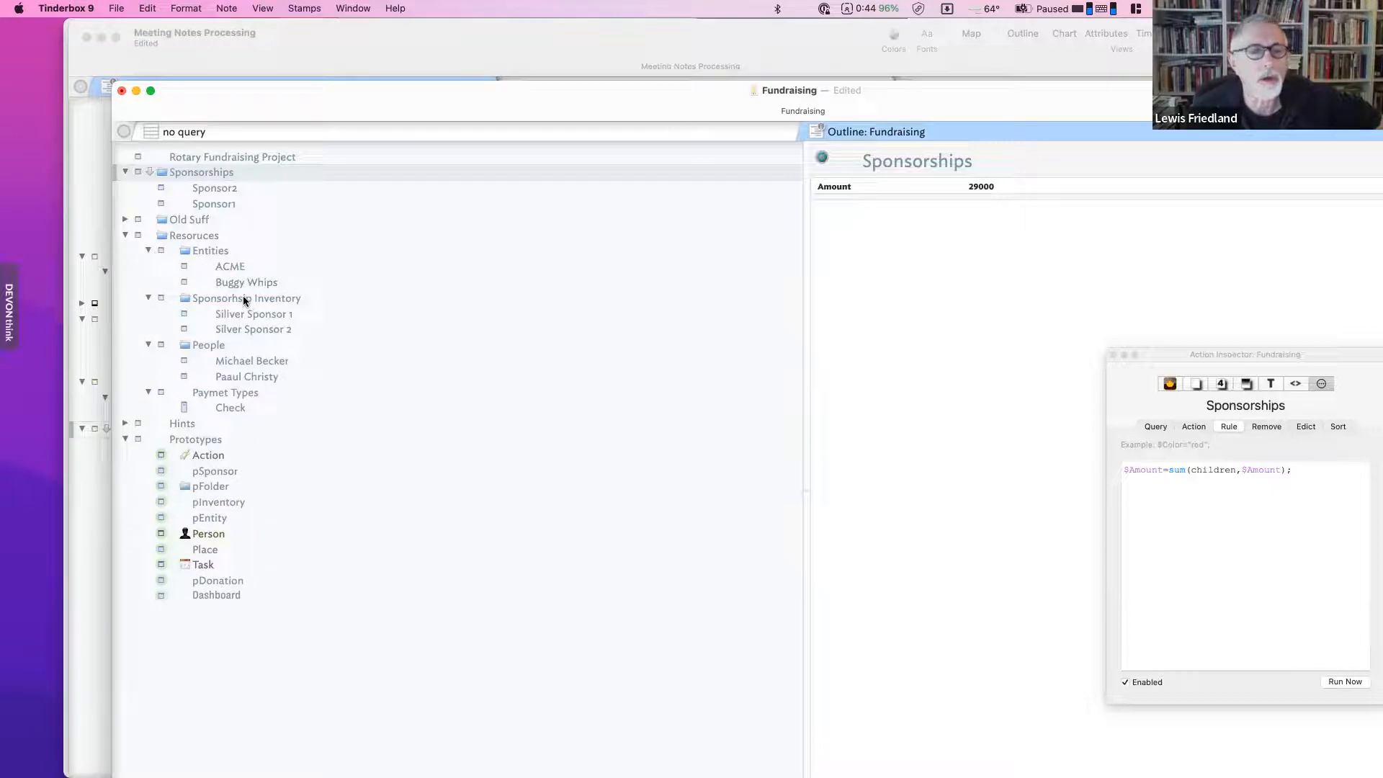
{"action": "left_click", "coordinate": [213, 343]}
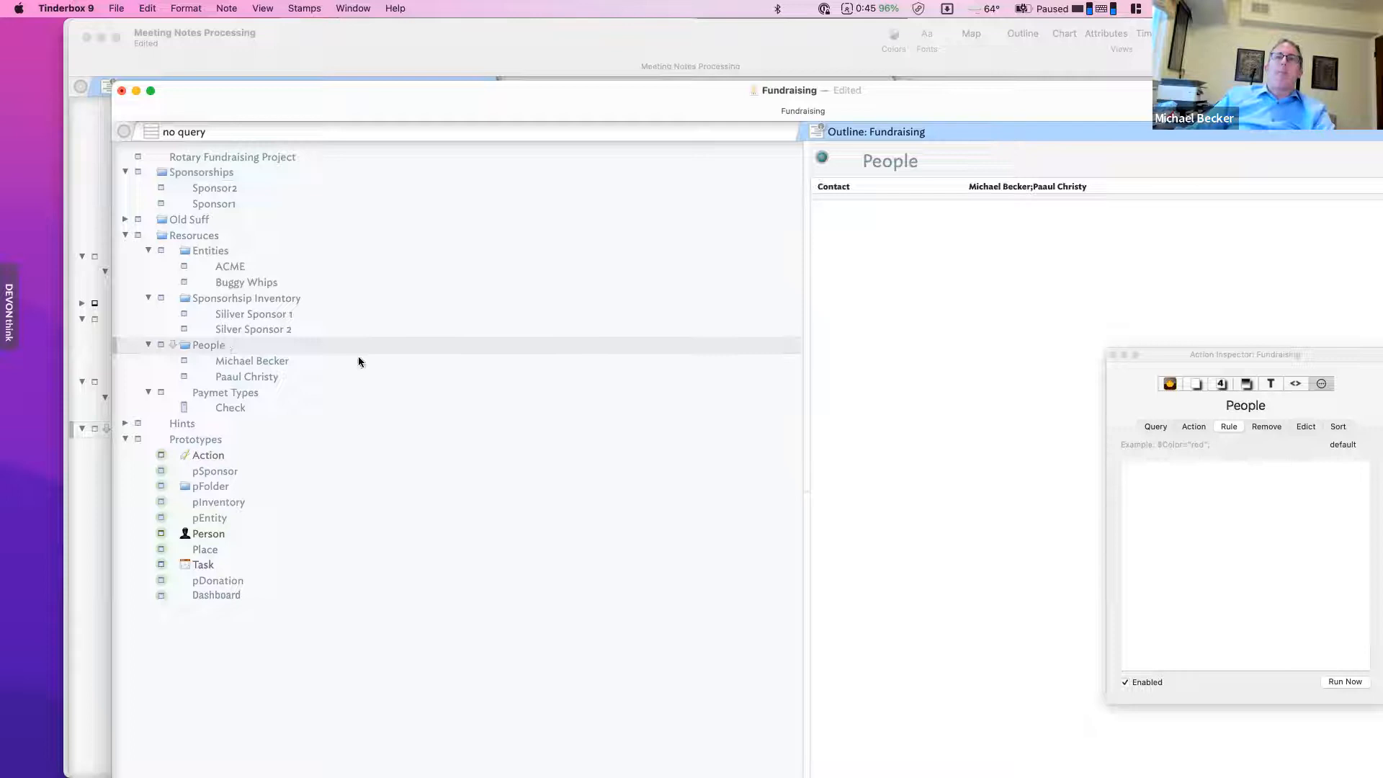
{"action": "left_click", "coordinate": [227, 488]}
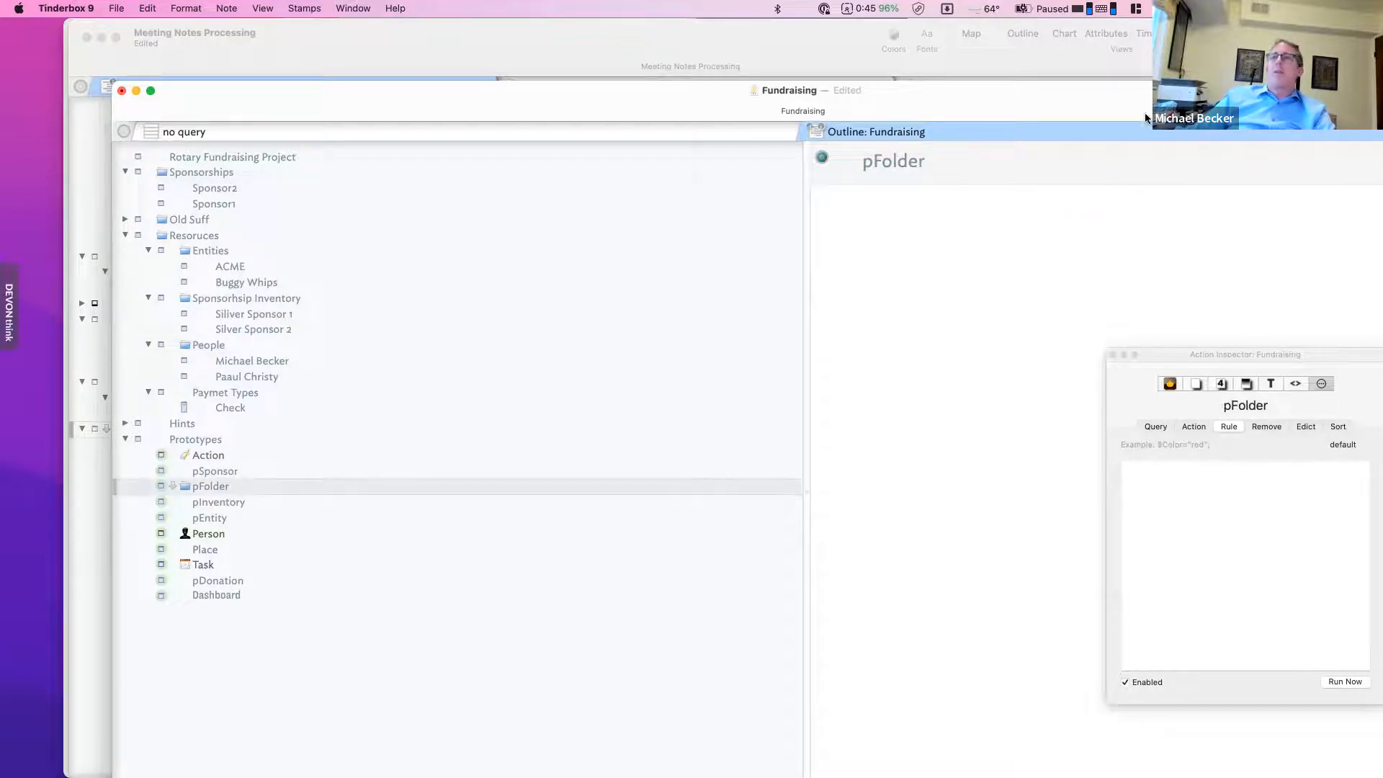
- Add OnAdd to the pFolder prototype's displayed key attributes
{"action": "left_click_drag", "start_coordinate": [1103, 90], "coordinate": [913, 74]}
{"action": "left_click", "coordinate": [1273, 133]}
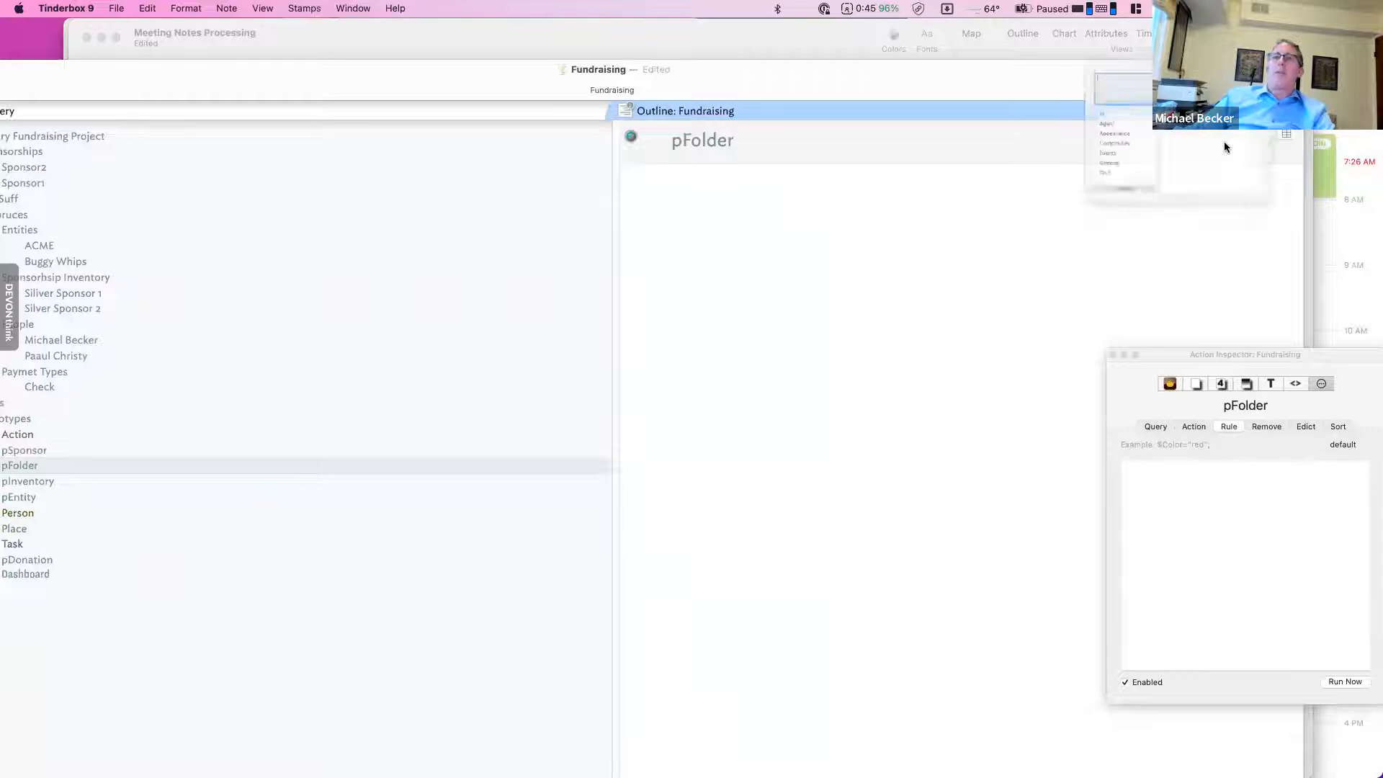
{"action": "type", "text": "OnAdd"}
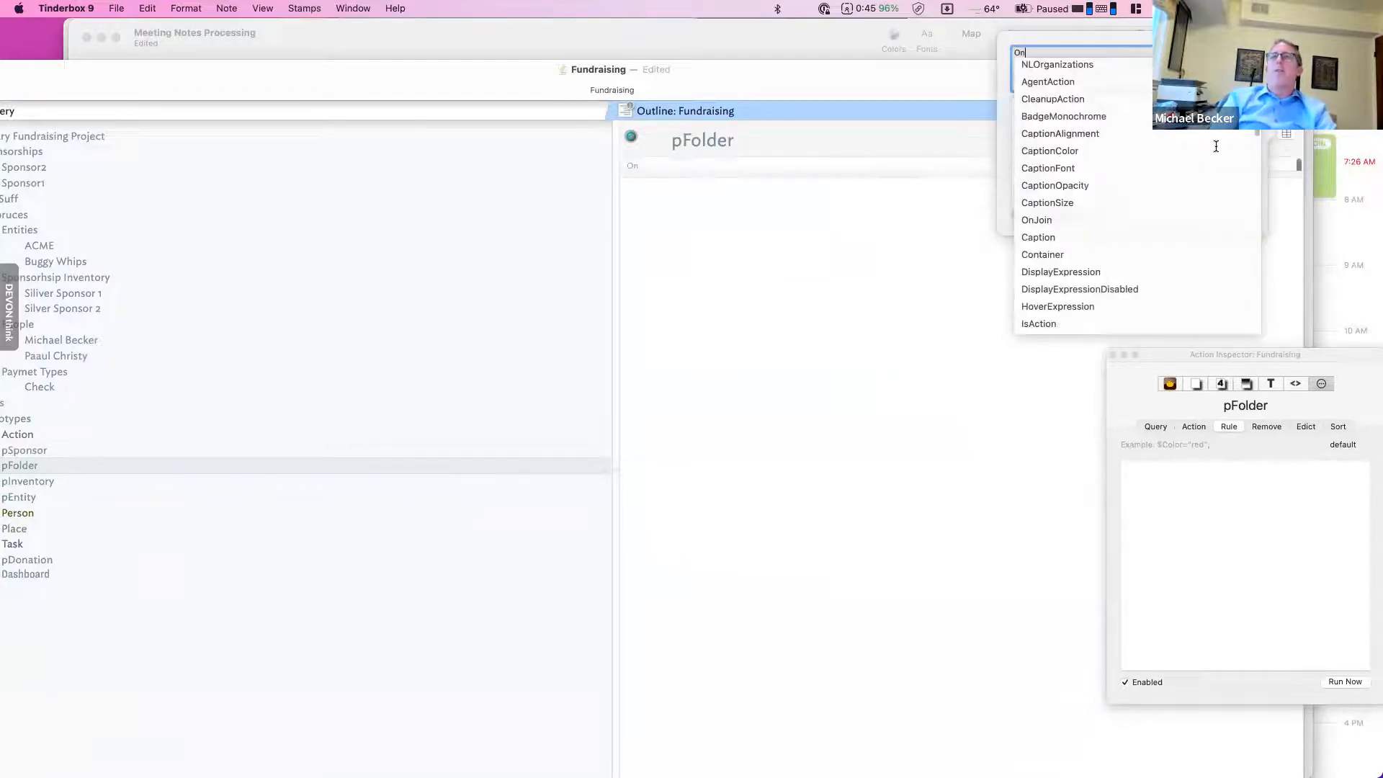
{"action": "key", "text": "Return"}
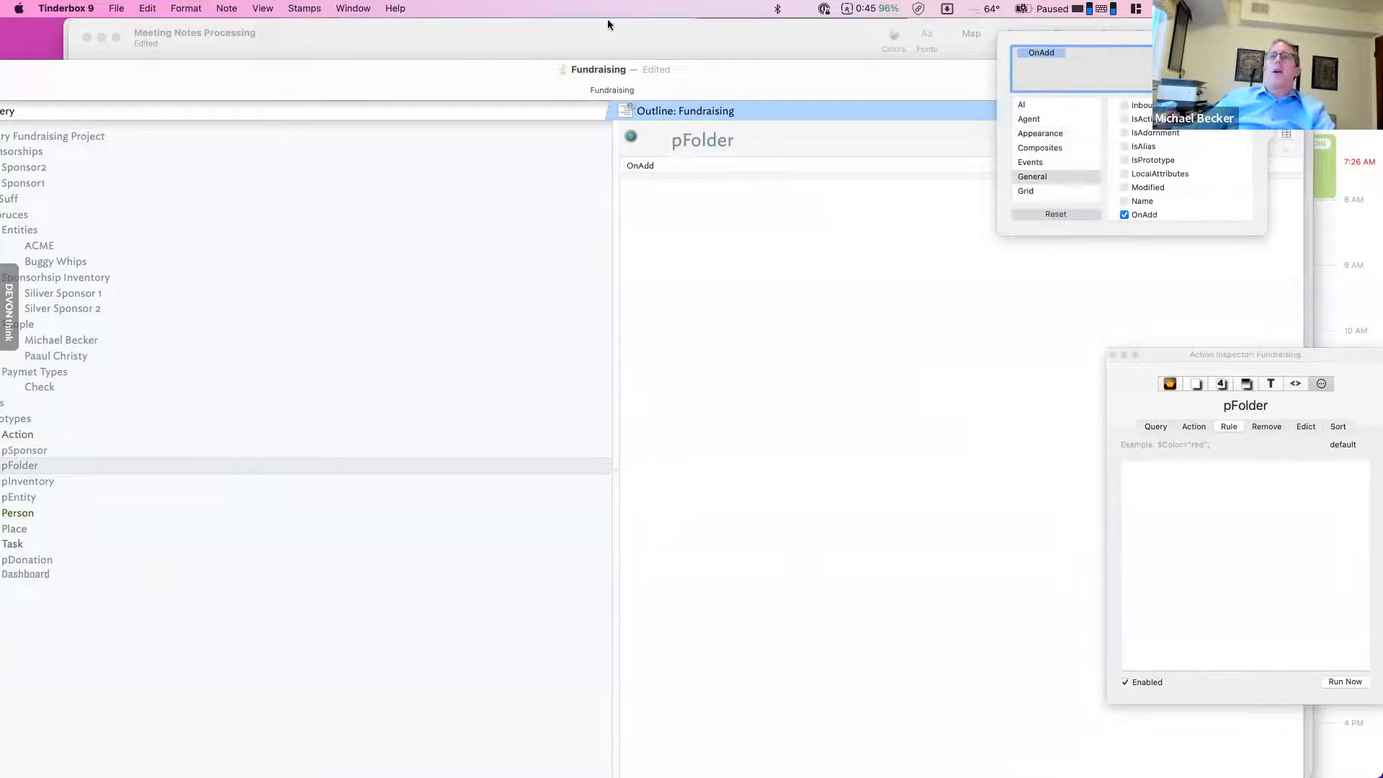
- Dismiss the attribute list, reposition the Fundraising window and show the People container's details
{"action": "left_click", "coordinate": [453, 39]}
{"action": "left_click", "coordinate": [45, 75]}
{"action": "left_click_drag", "start_coordinate": [45, 74], "coordinate": [173, 73]}
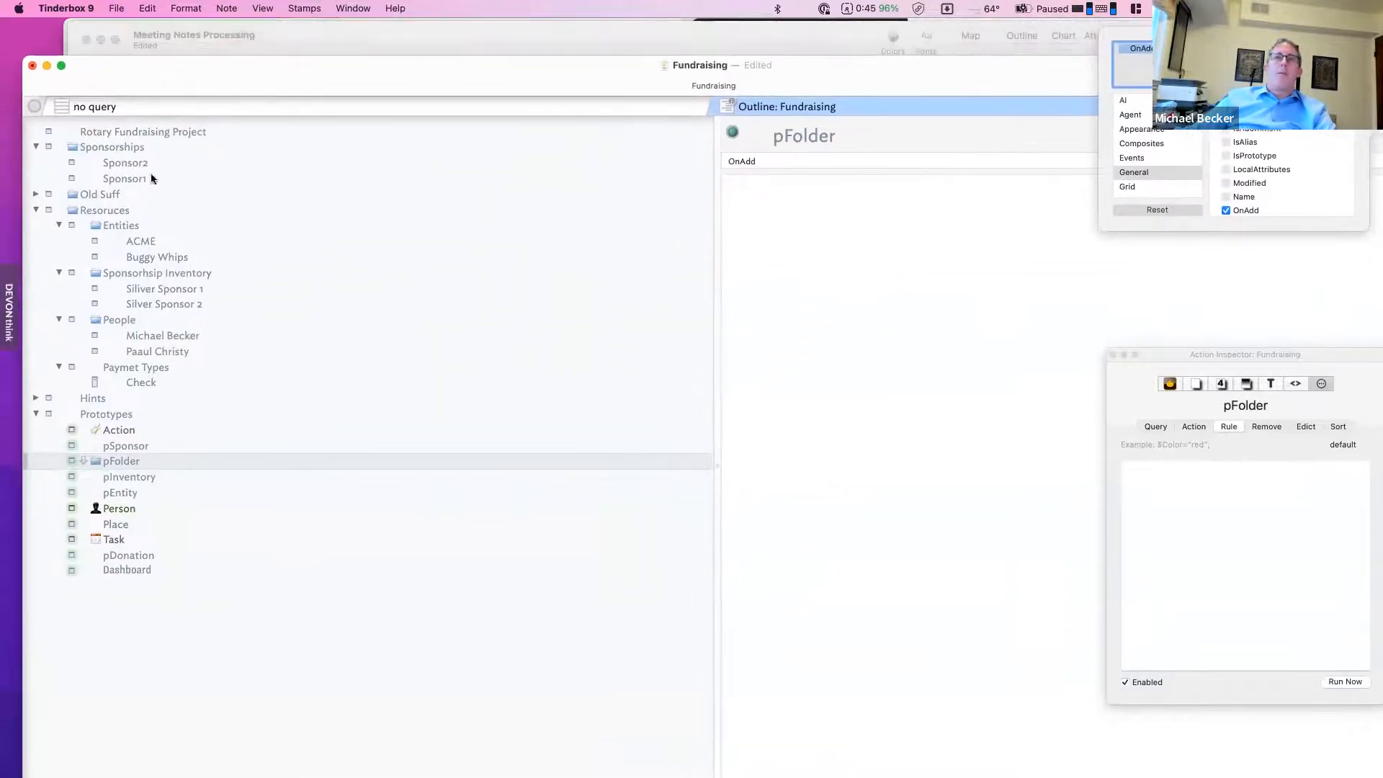
{"action": "left_click", "coordinate": [945, 253]}
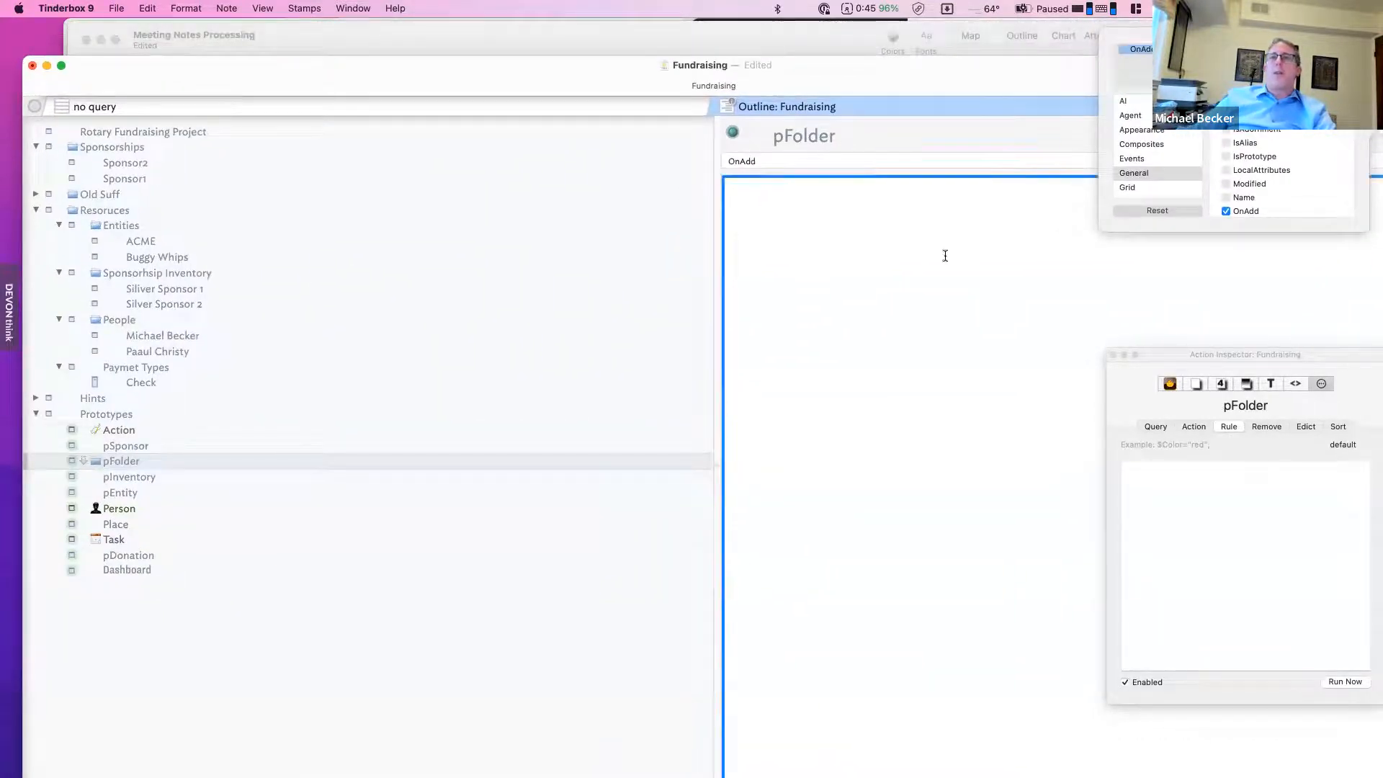
{"action": "left_click", "coordinate": [162, 317]}
{"action": "left_click", "coordinate": [1087, 179]}
{"action": "left_click", "coordinate": [1076, 167]}
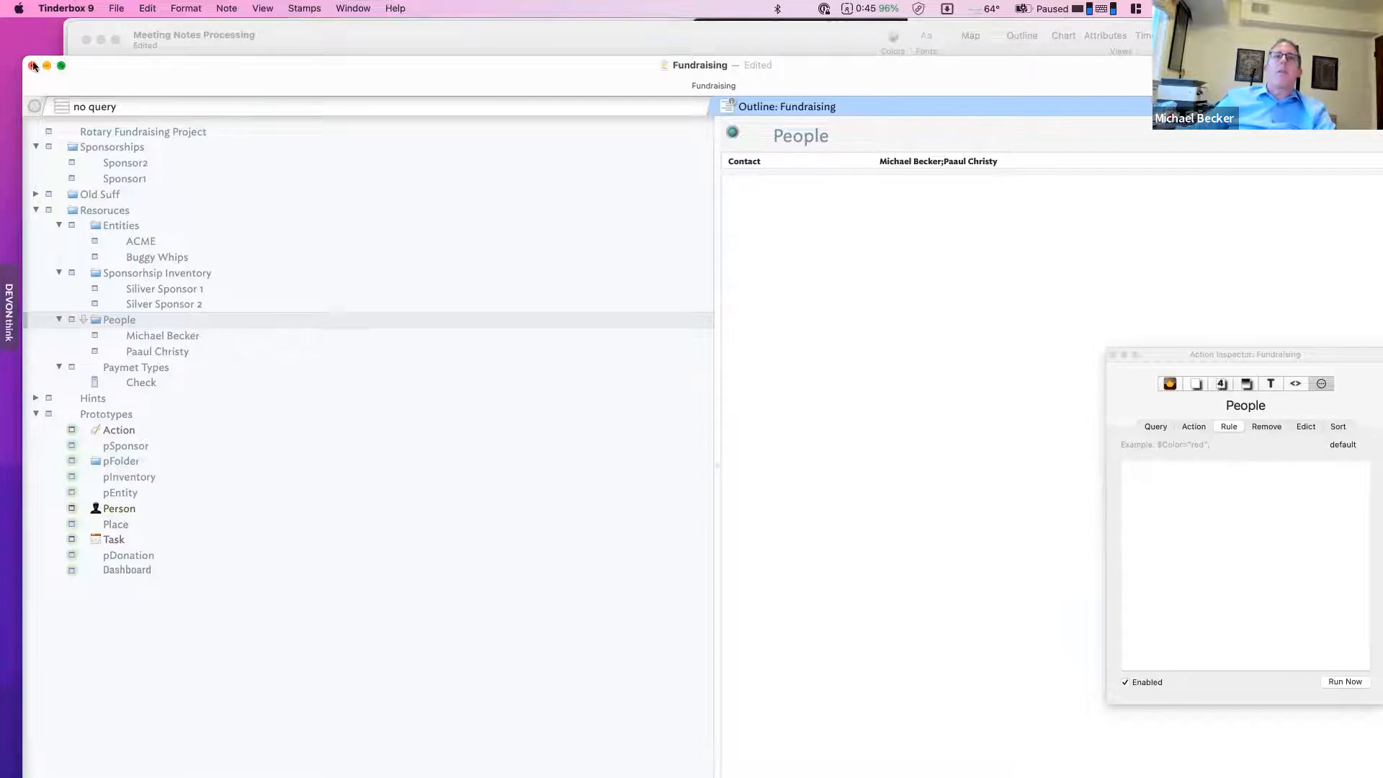
- Shrink the Fundraising window and rearrange the quoted and question notes in Meeting Notes Processing
{"action": "left_click_drag", "start_coordinate": [21, 58], "coordinate": [209, 154]}
{"action": "left_click", "coordinate": [305, 101]}
{"action": "left_click_drag", "start_coordinate": [305, 102], "coordinate": [299, 144]}
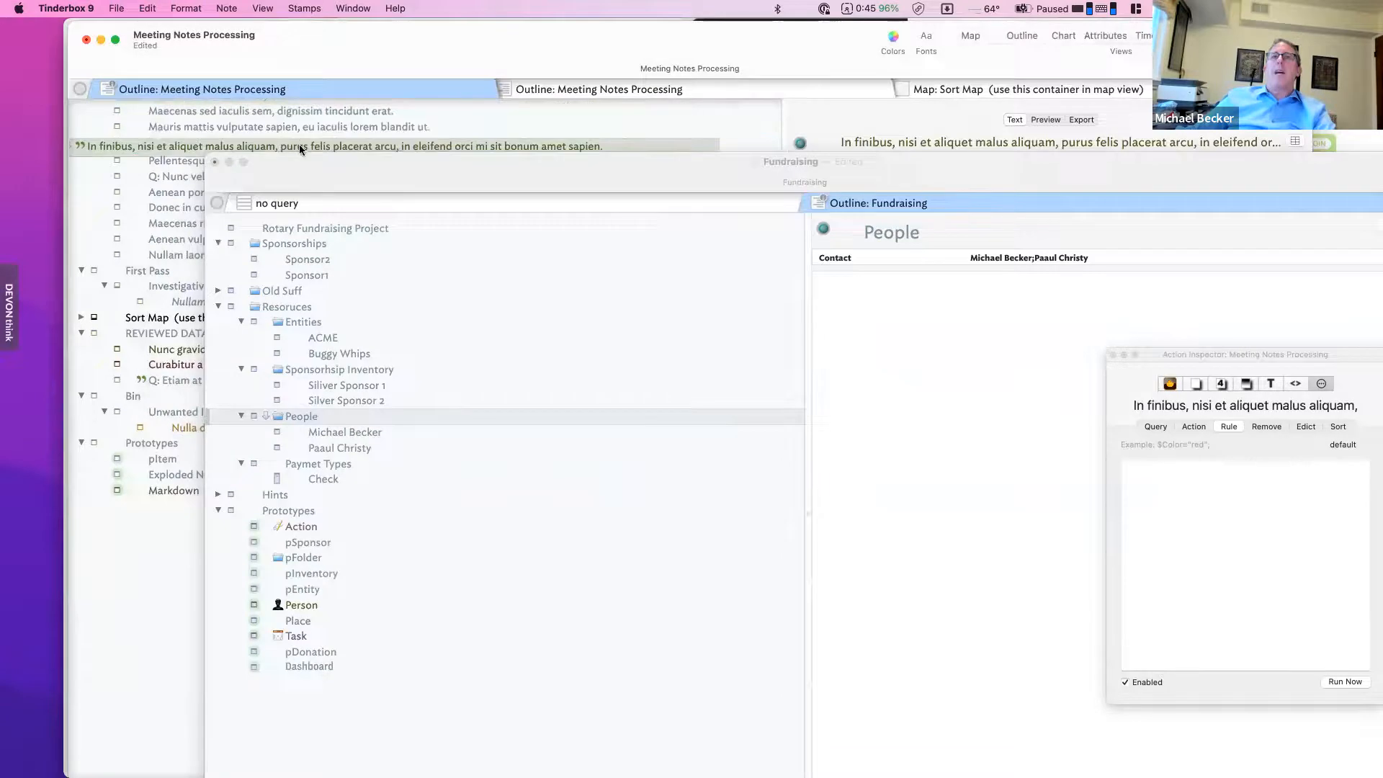
{"action": "left_click", "coordinate": [450, 175]}
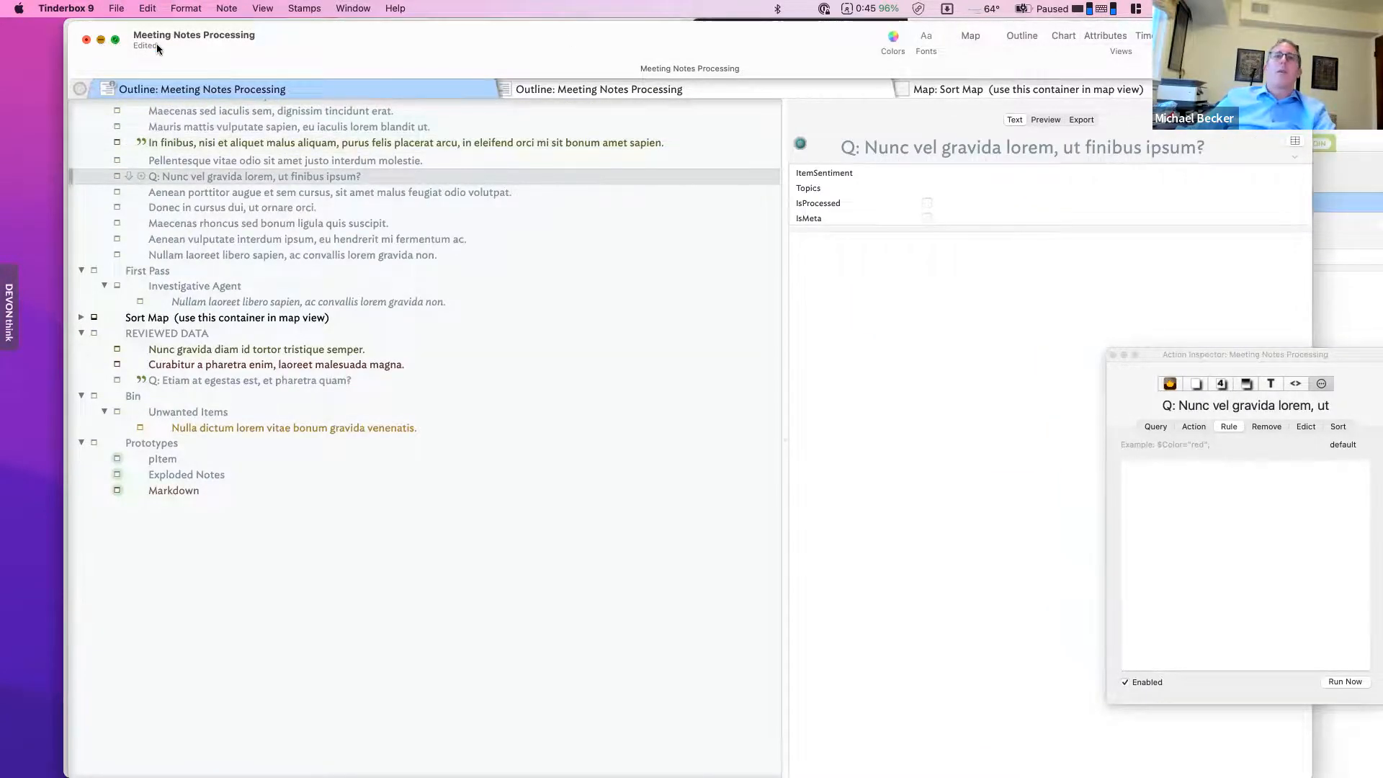
{"action": "left_click_drag", "start_coordinate": [425, 169], "coordinate": [345, 89]}
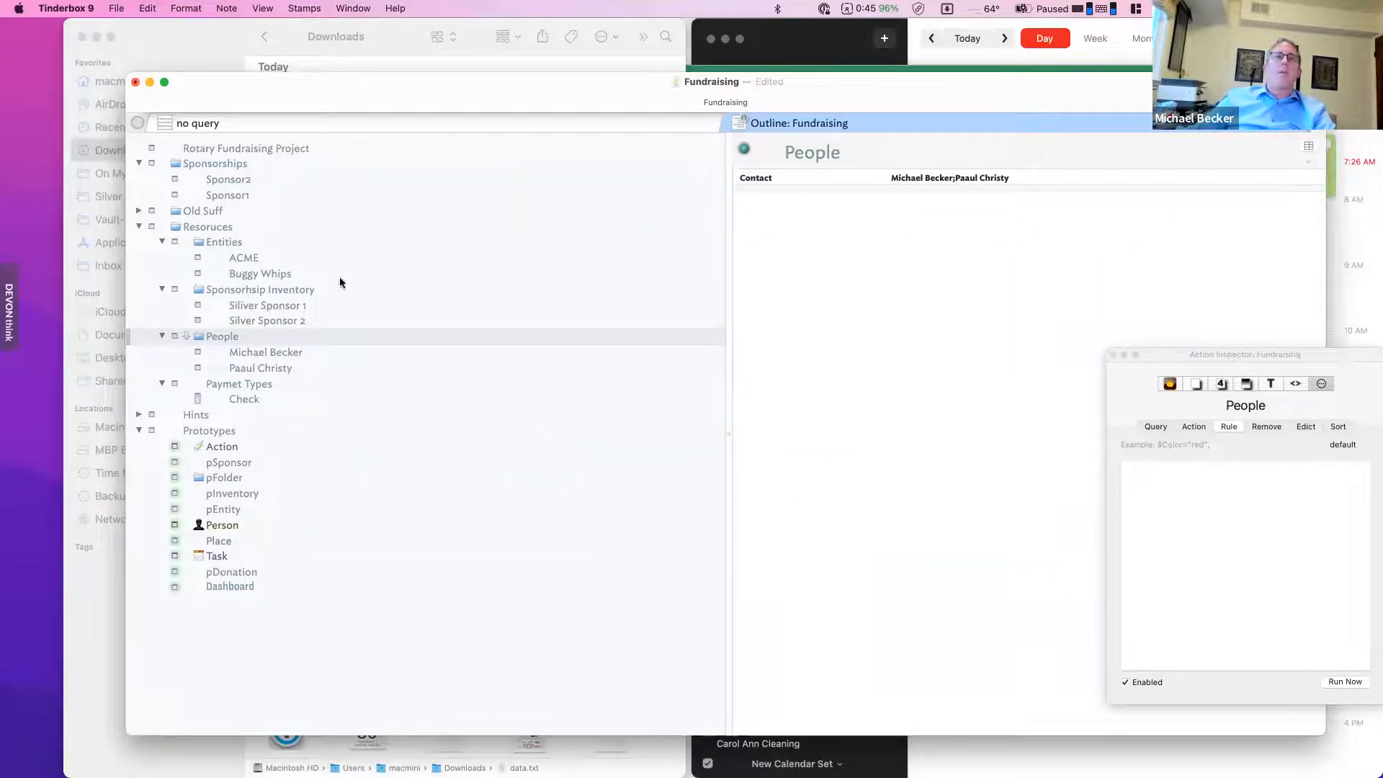
- Make OnAdd People's only key attribute and set it to $Prototype|="Person";
{"action": "left_click", "coordinate": [1309, 145]}
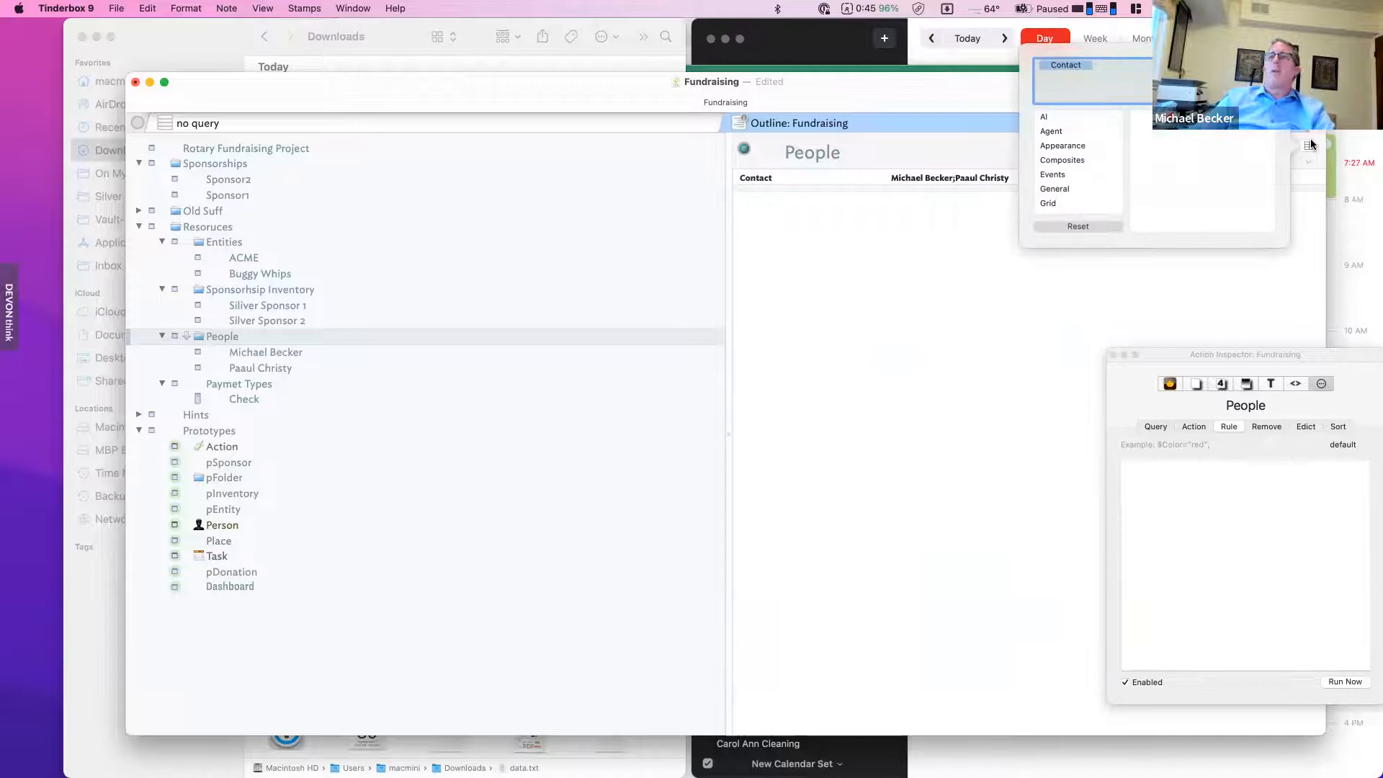
{"action": "left_click", "coordinate": [1073, 226]}
{"action": "left_click", "coordinate": [935, 174]}
{"action": "left_click", "coordinate": [934, 176]}
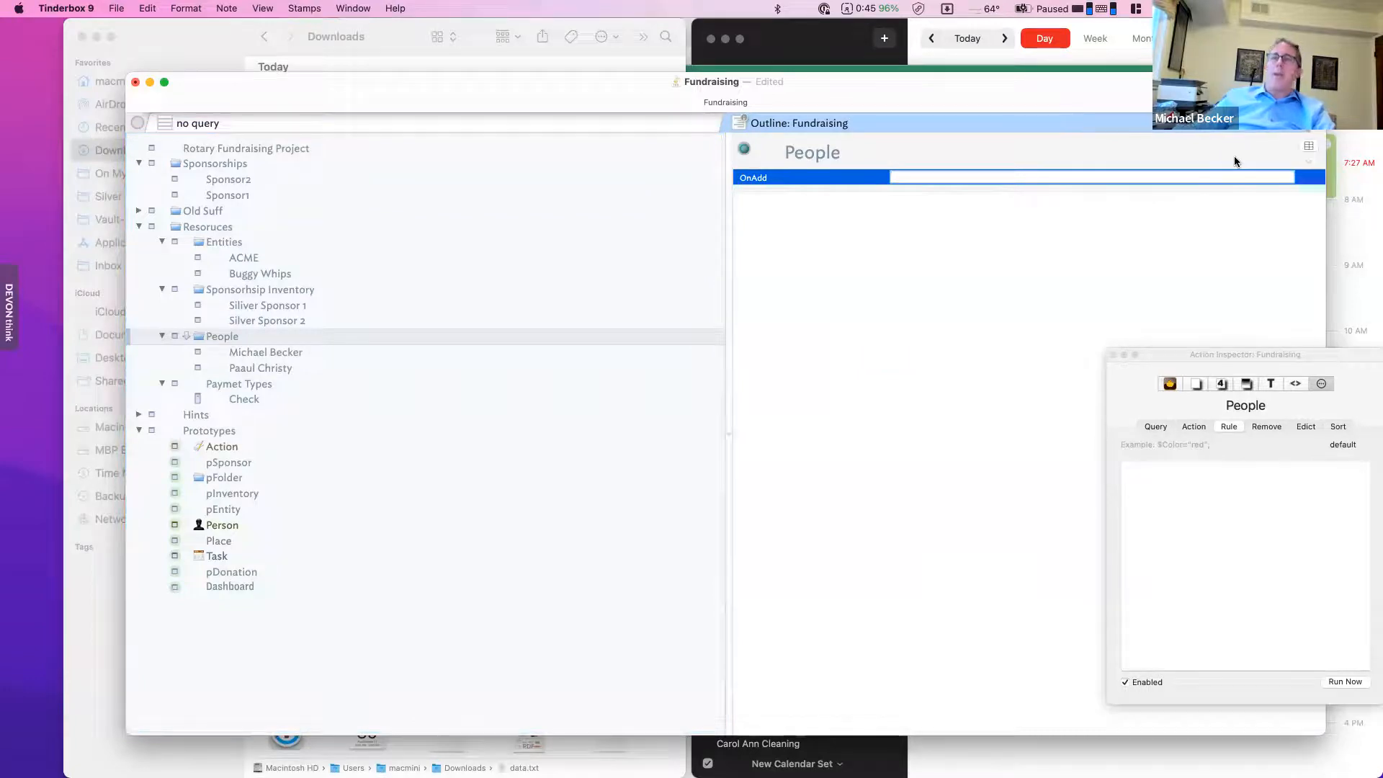
{"action": "type", "text": "$P"}
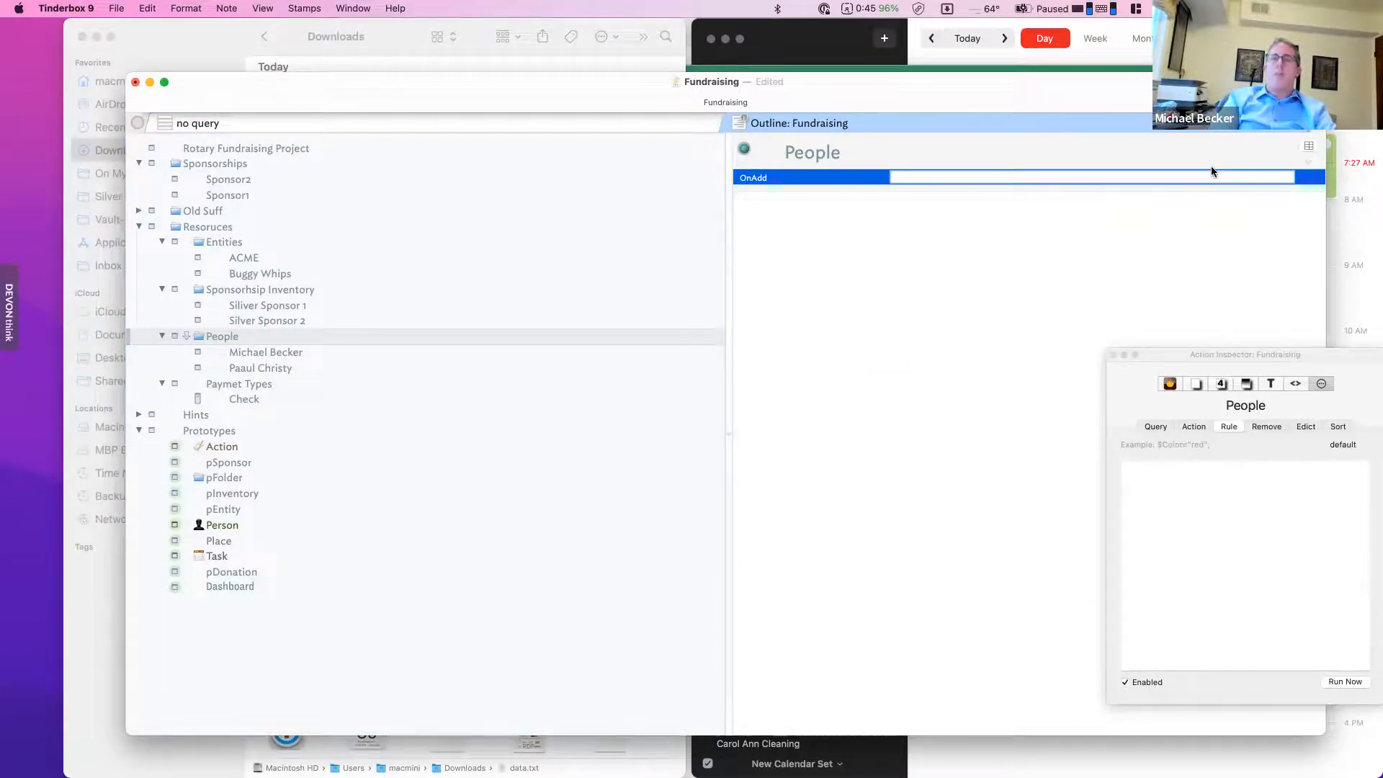
{"action": "type", "text": "r"}
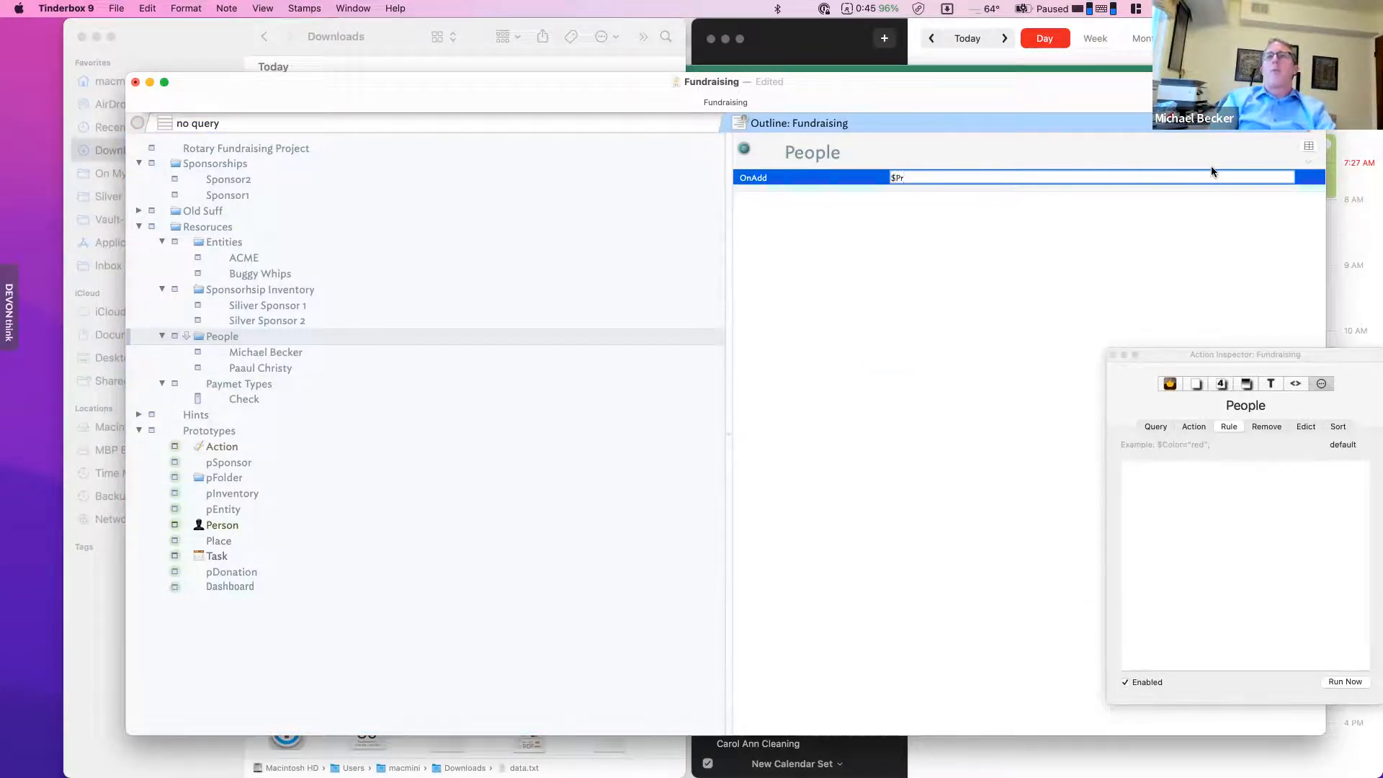
{"action": "type", "text": "ototype"}
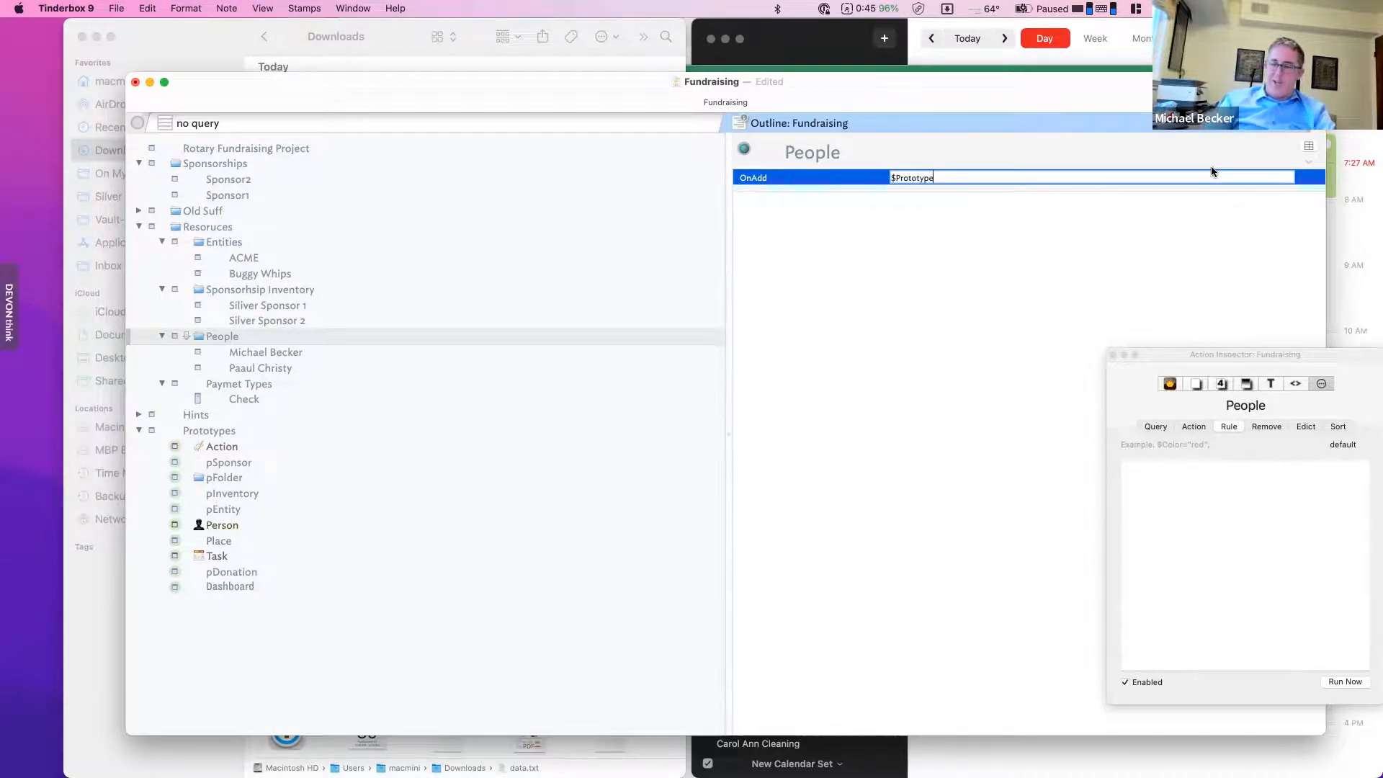
{"action": "type", "text": "|="}
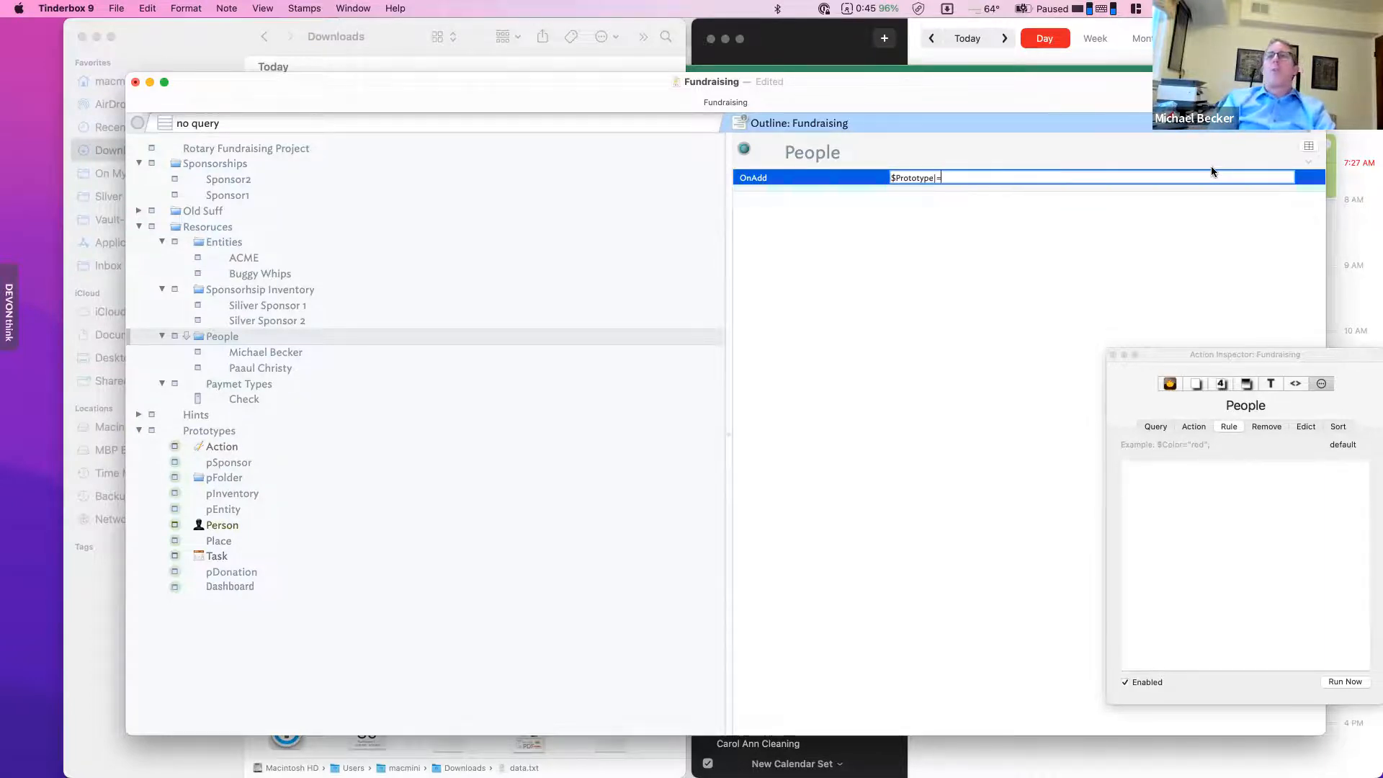
{"action": "type", "text": "\"Person"}
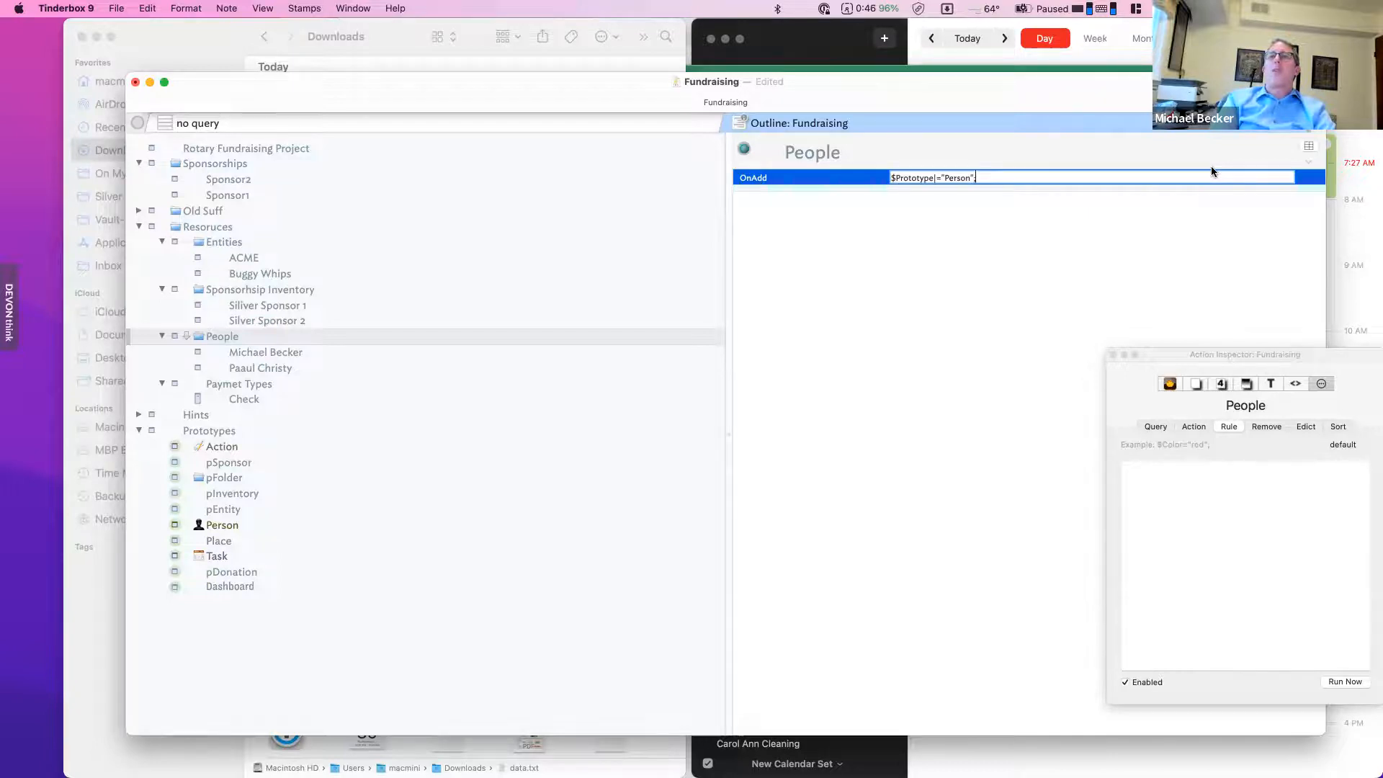
{"action": "key", "text": "Return"}
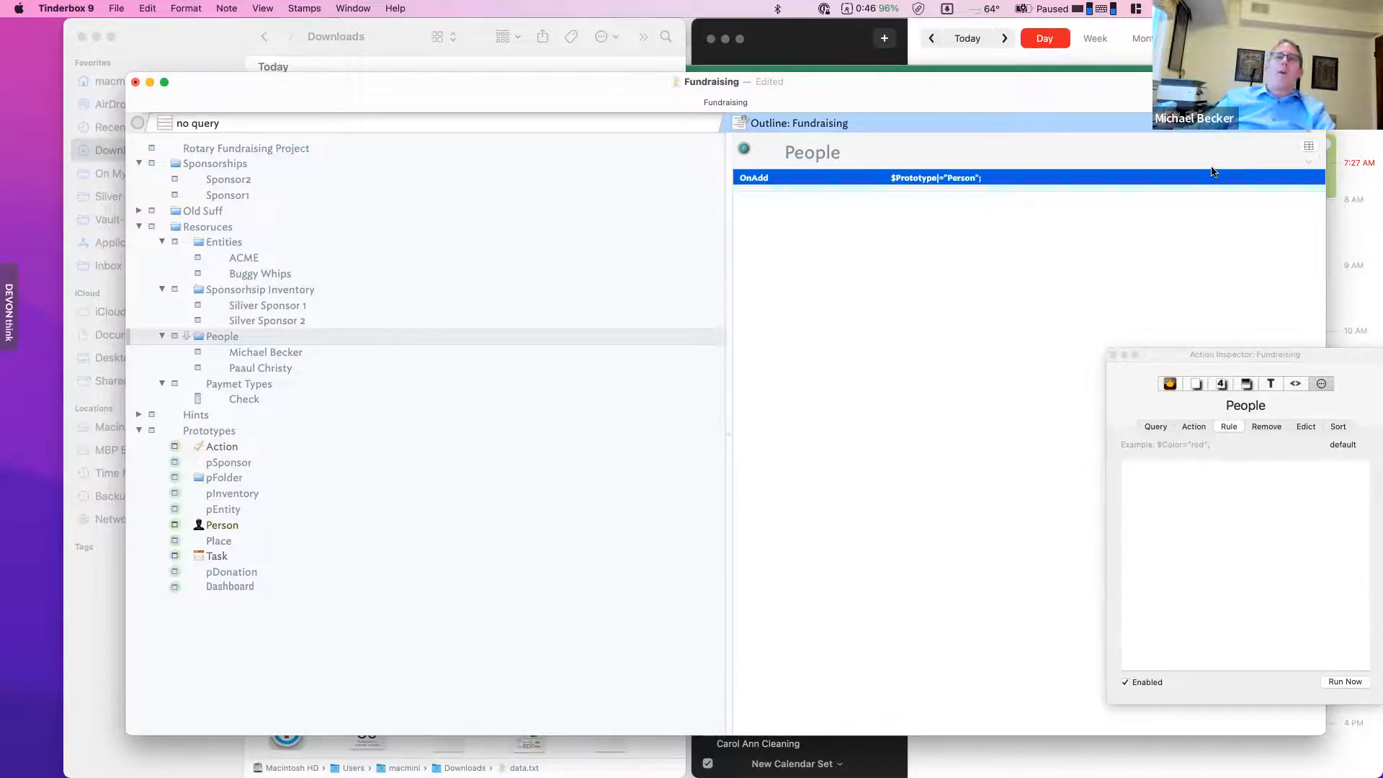
- Add a new note named asdf under People
{"action": "left_click", "coordinate": [308, 365]}
{"action": "key", "text": "Return"}
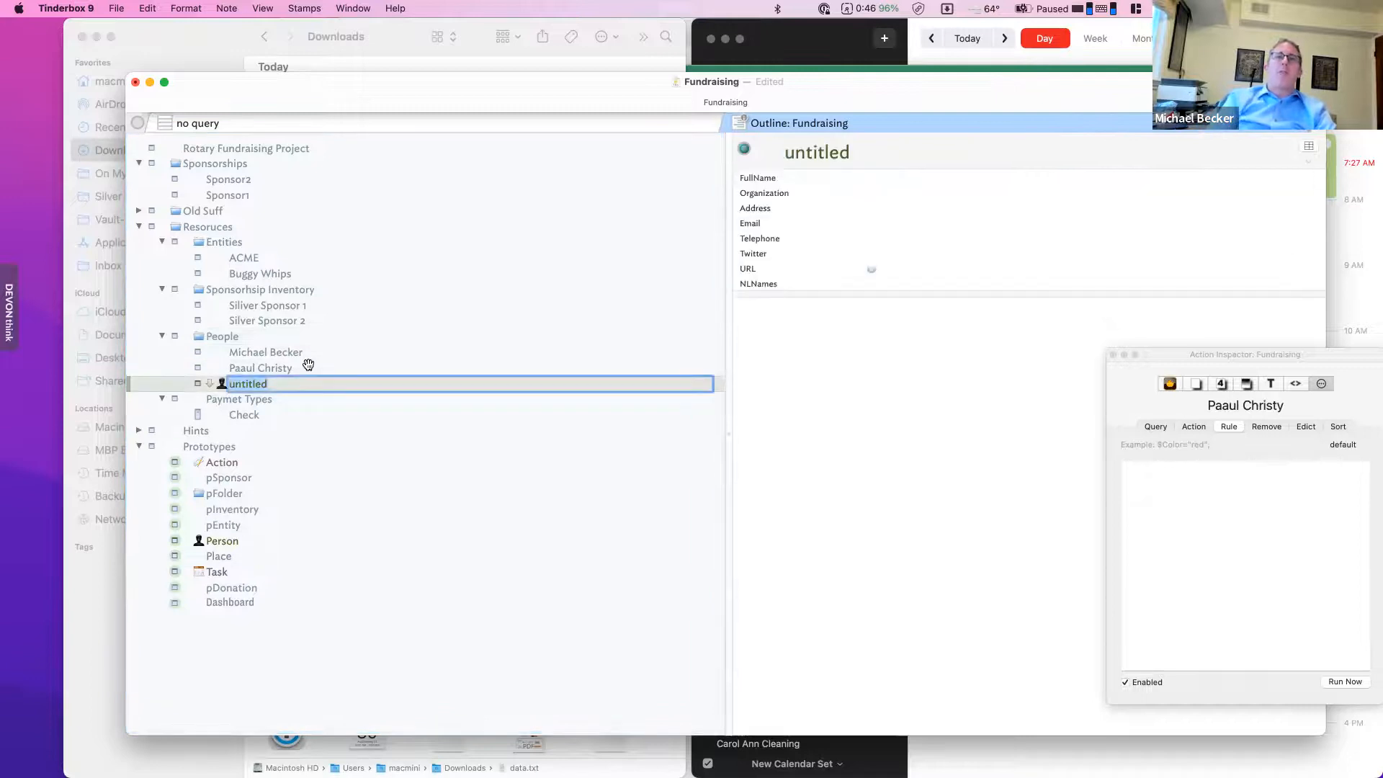
{"action": "type", "text": "asdf"}
{"action": "left_click", "coordinate": [257, 368]}
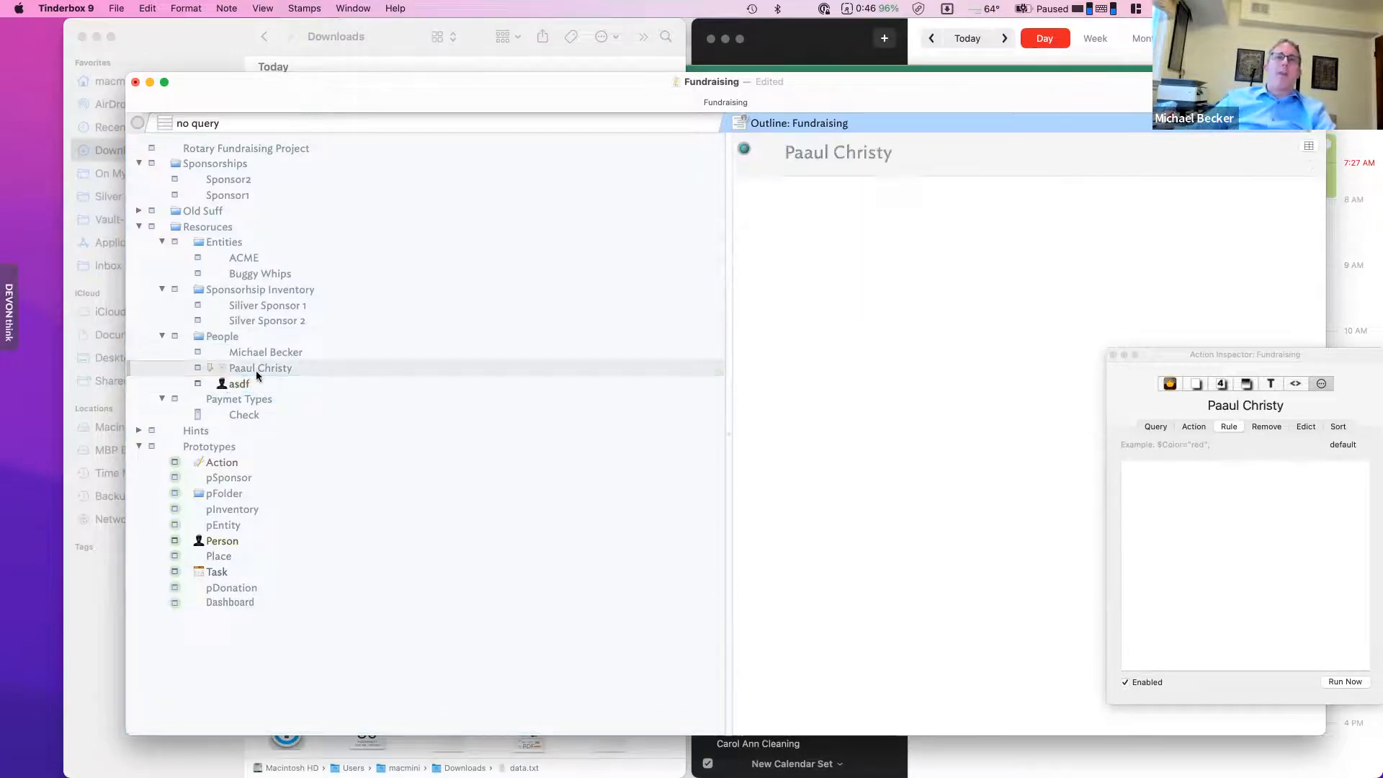
{"action": "left_click", "coordinate": [243, 308]}
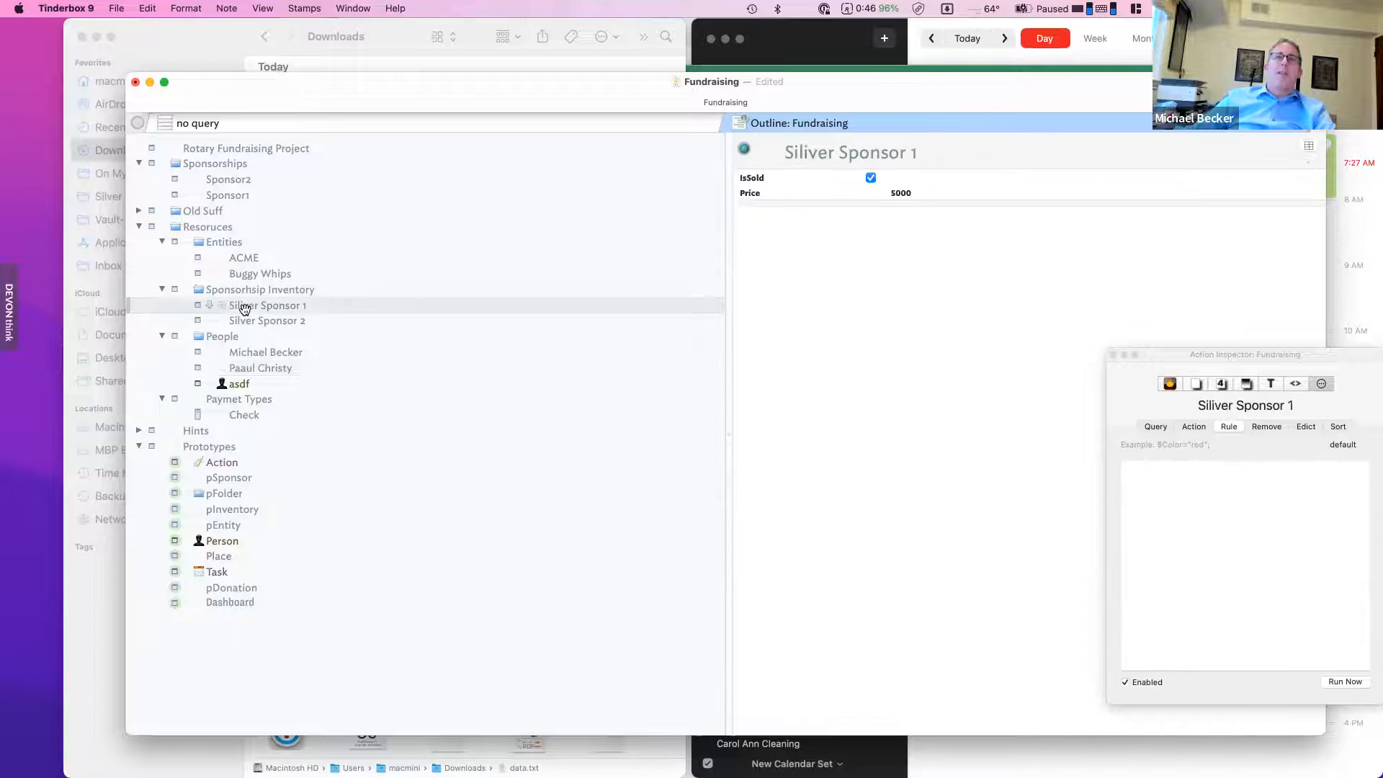
- Assign Siliver Sponsor 1 the pEntity prototype and give pEntity a table-grid symbol icon
{"action": "left_click", "coordinate": [197, 310]}
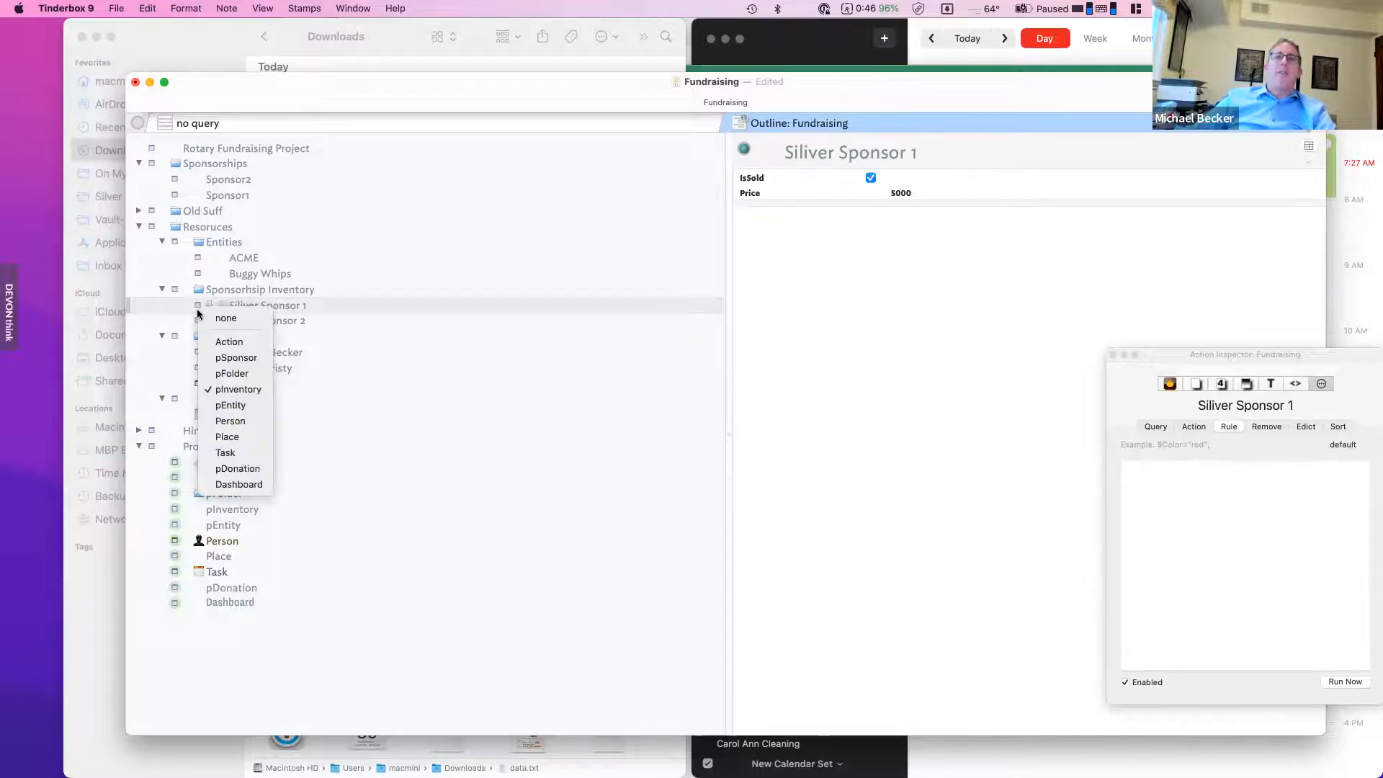
{"action": "left_click", "coordinate": [240, 405]}
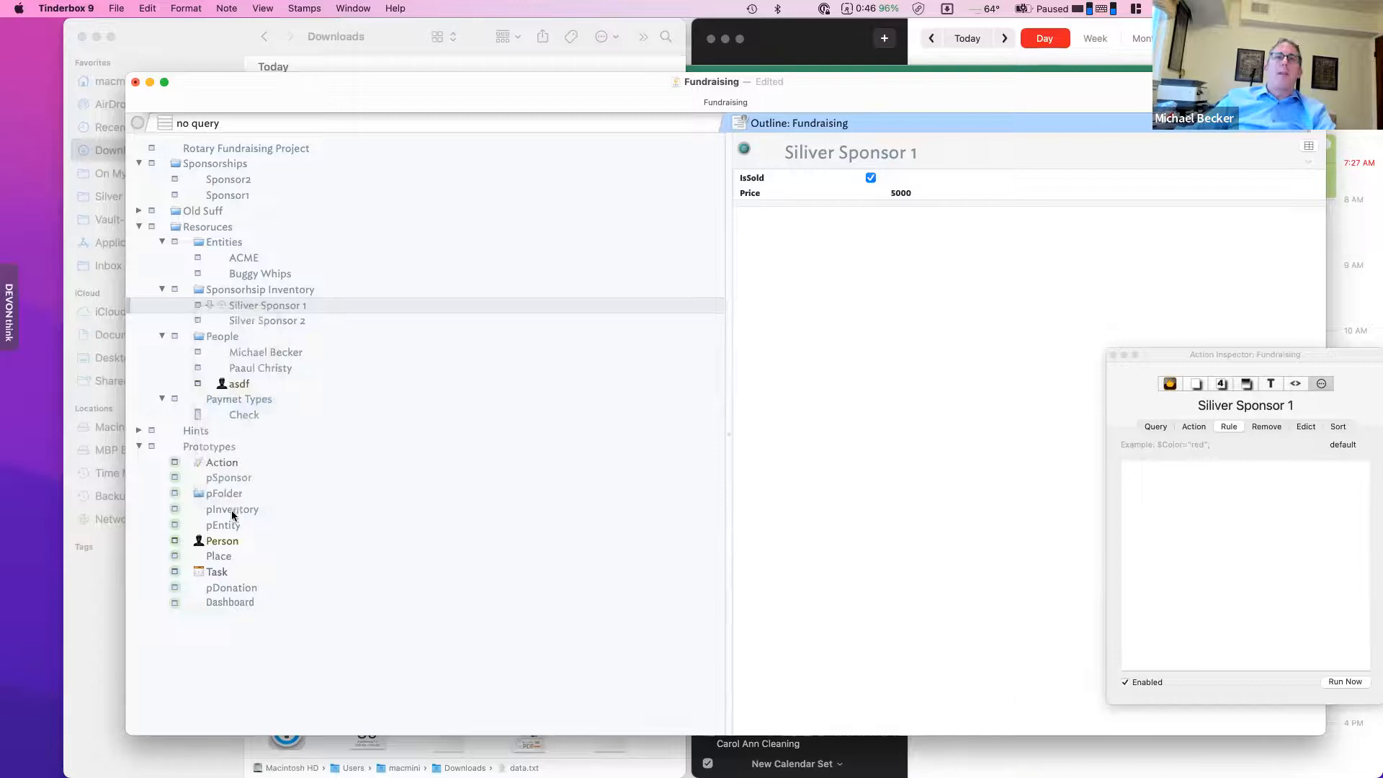
{"action": "left_click", "coordinate": [200, 523]}
{"action": "left_click", "coordinate": [199, 526]}
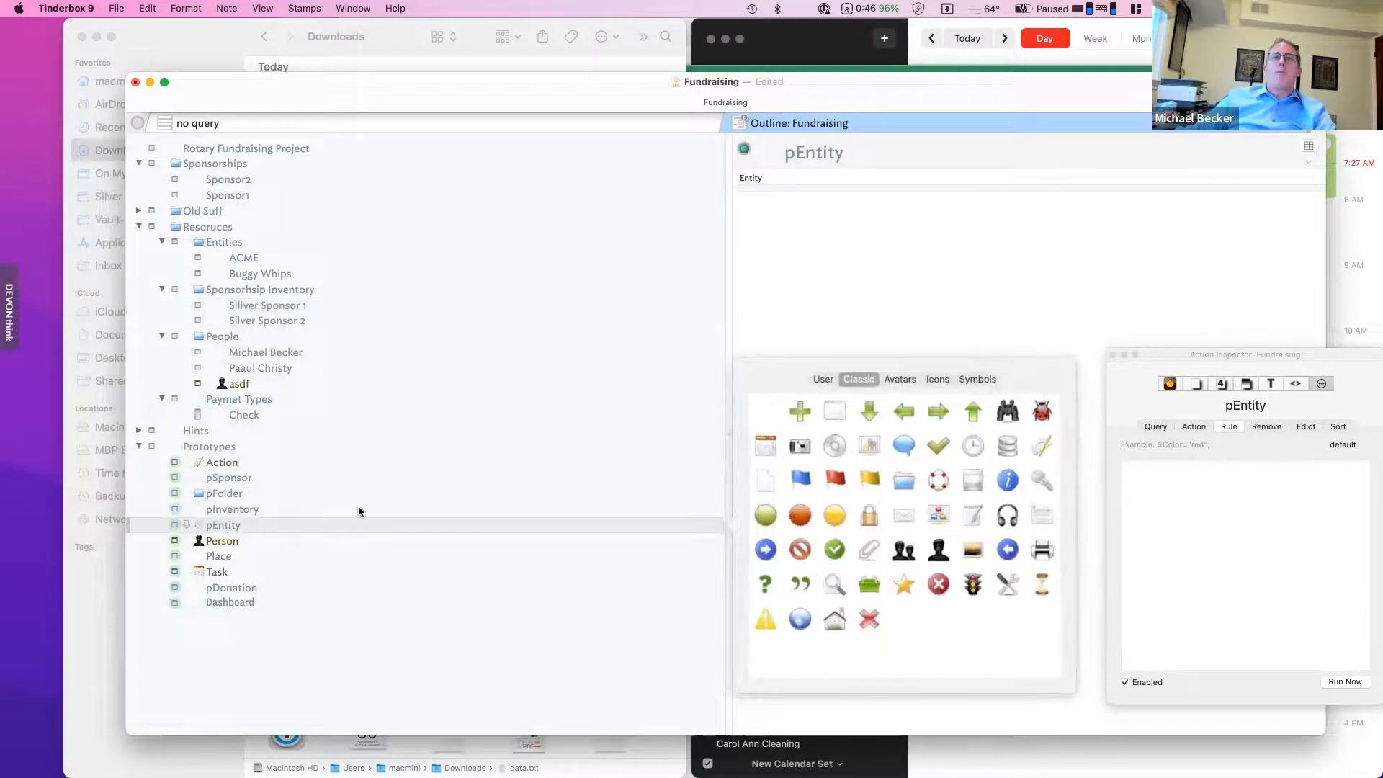
{"action": "left_click", "coordinate": [983, 382]}
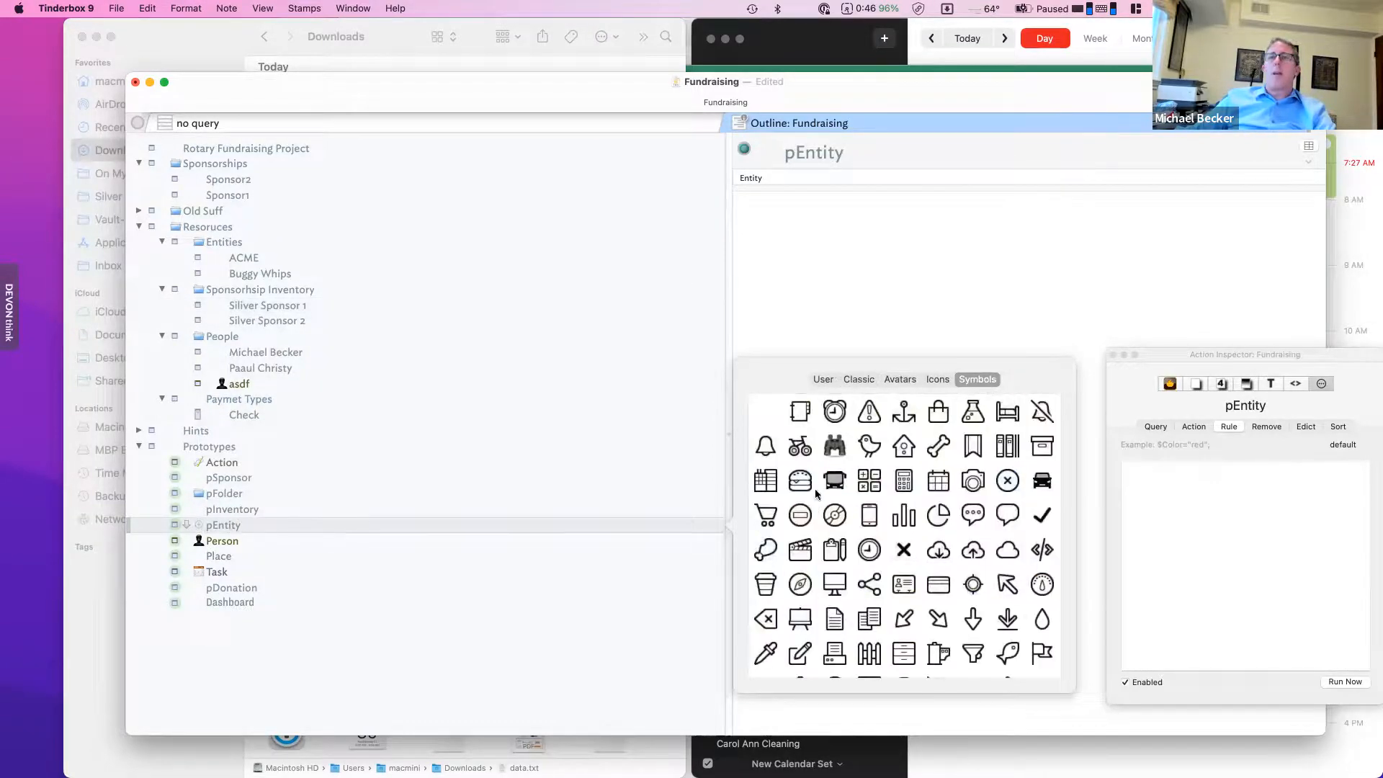
{"action": "left_click", "coordinate": [773, 486]}
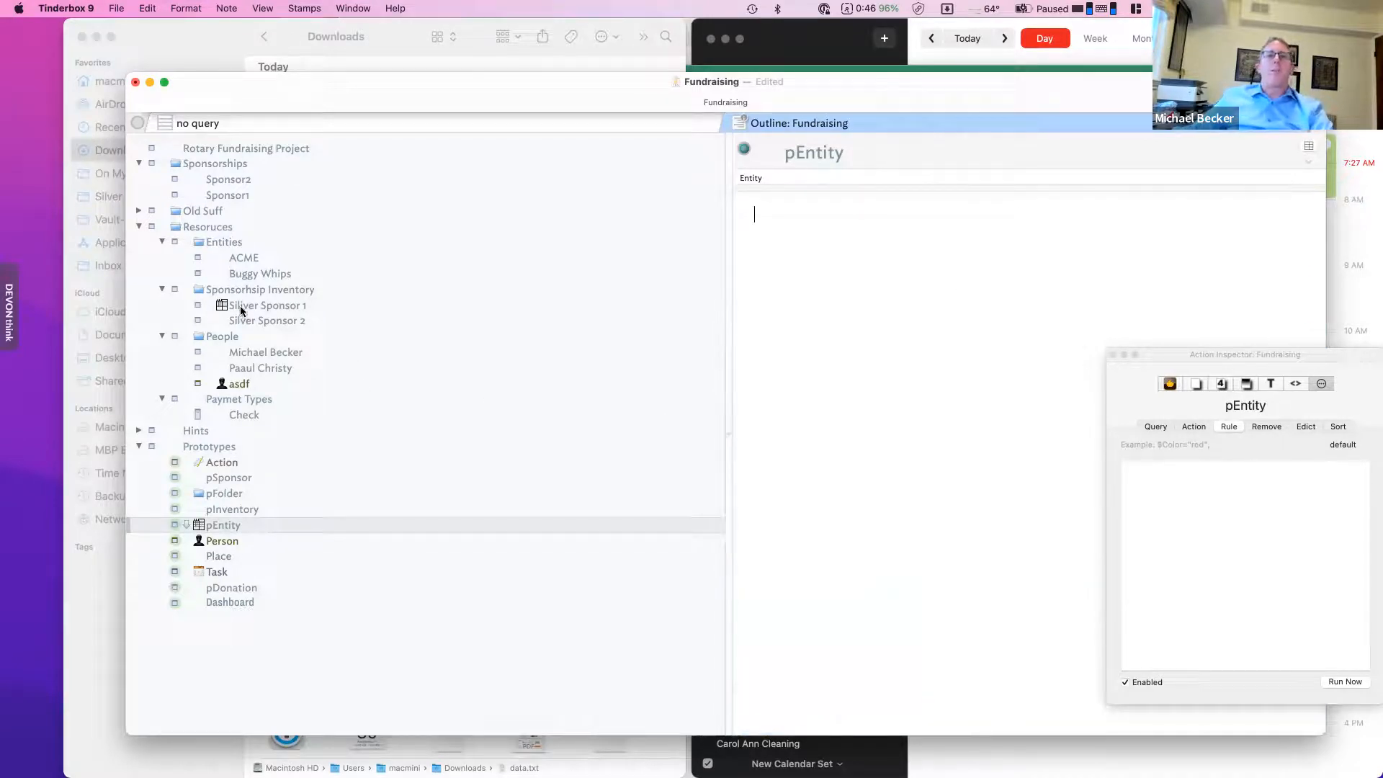
{"action": "left_click", "coordinate": [240, 307]}
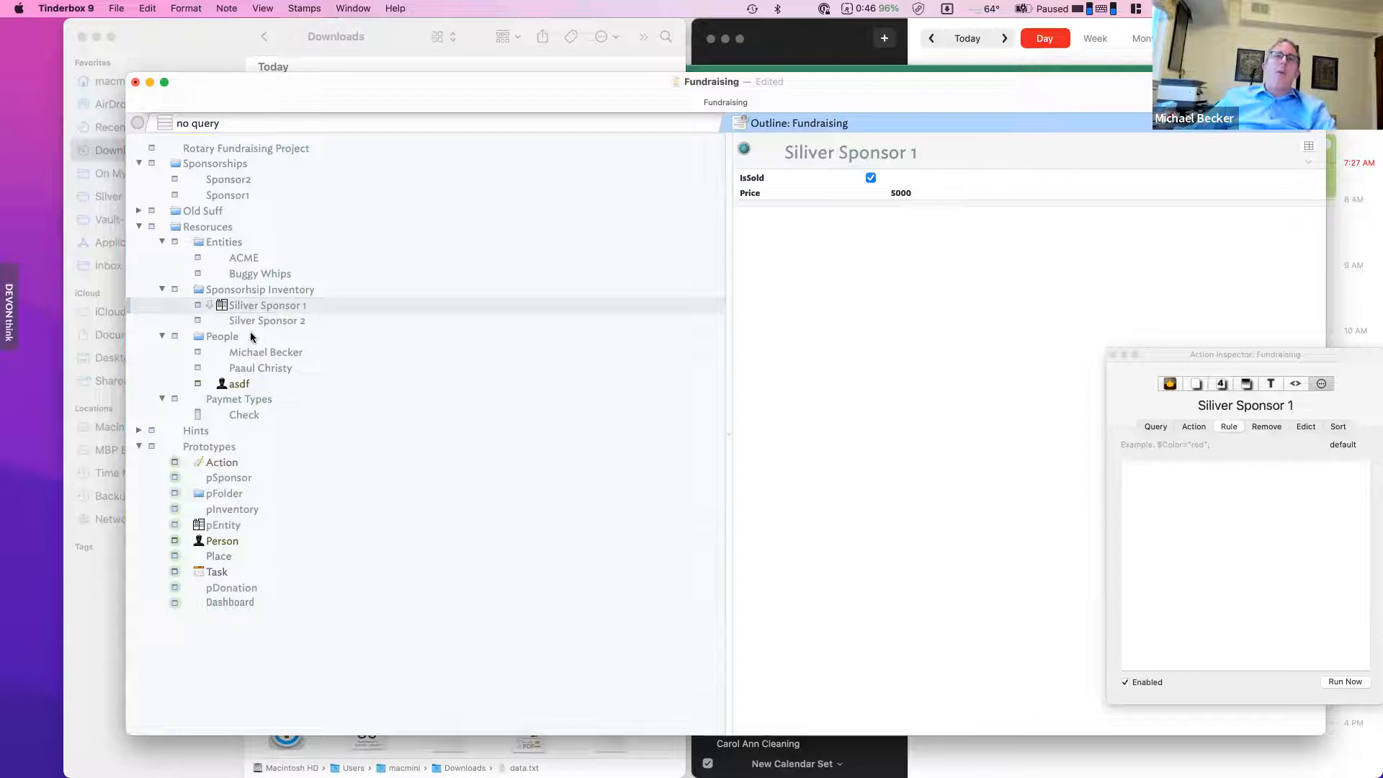
{"action": "left_click", "coordinate": [251, 295]}
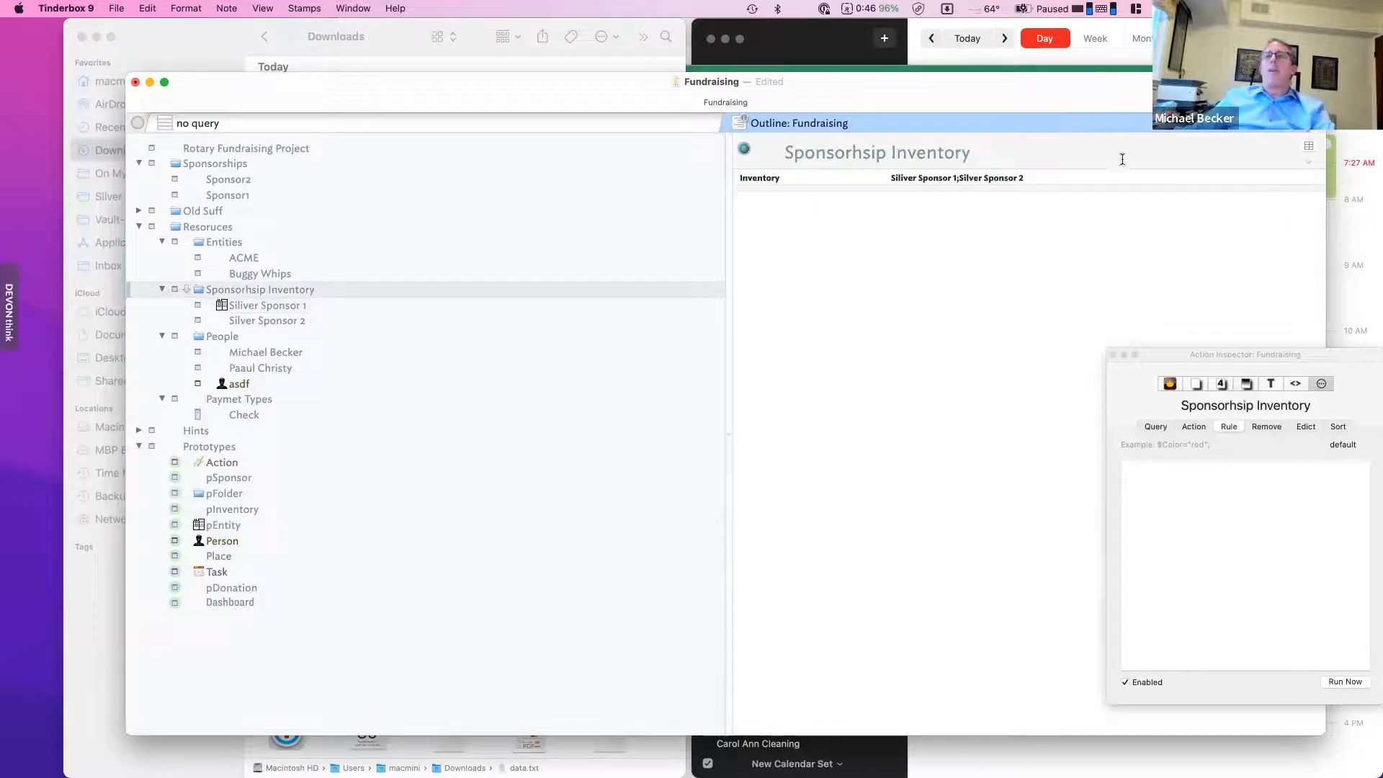
- Reset Sponsorhsip Inventory's key attributes and set its OnAdd to $Prototype="pEntity";
{"action": "left_click", "coordinate": [1309, 146]}
{"action": "left_click", "coordinate": [1039, 226]}
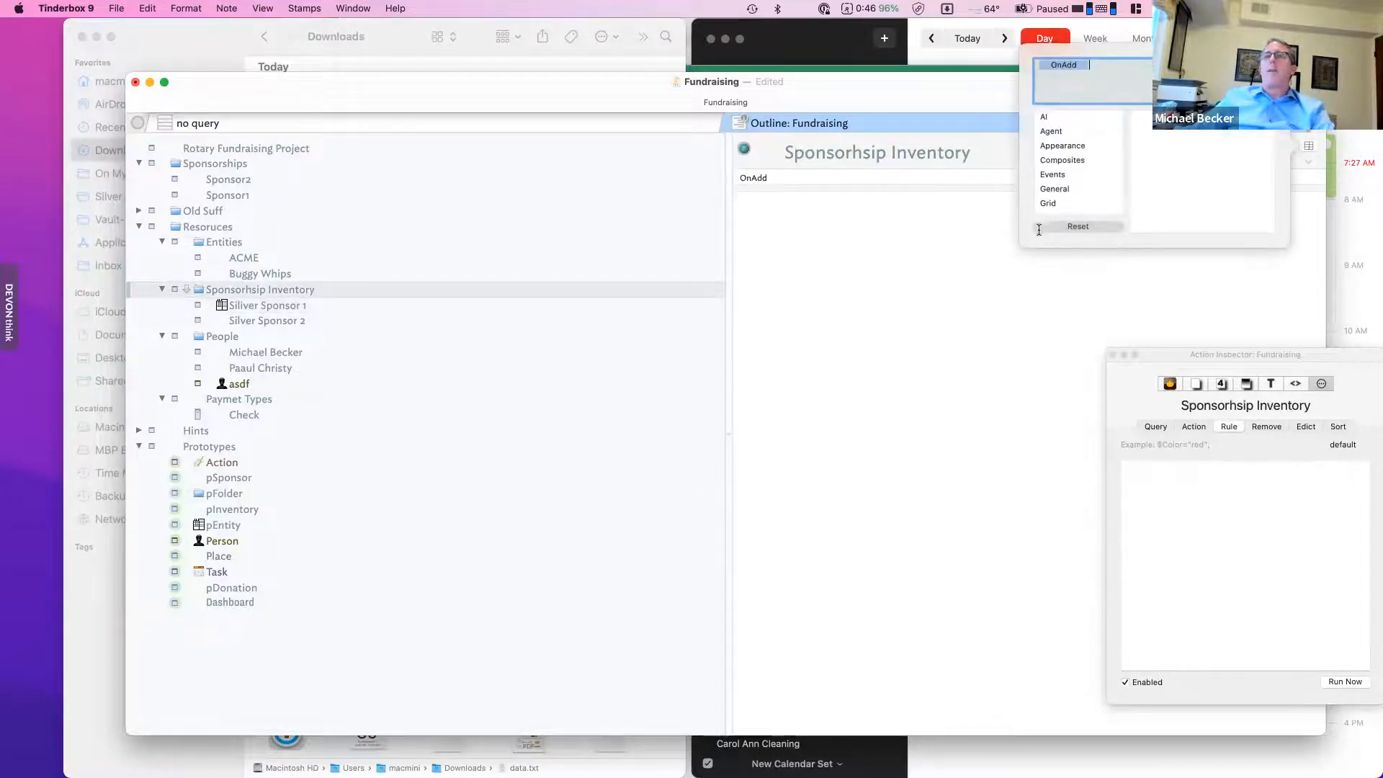
{"action": "left_click", "coordinate": [892, 176]}
{"action": "left_click", "coordinate": [906, 174]}
{"action": "type", "text": "$"}
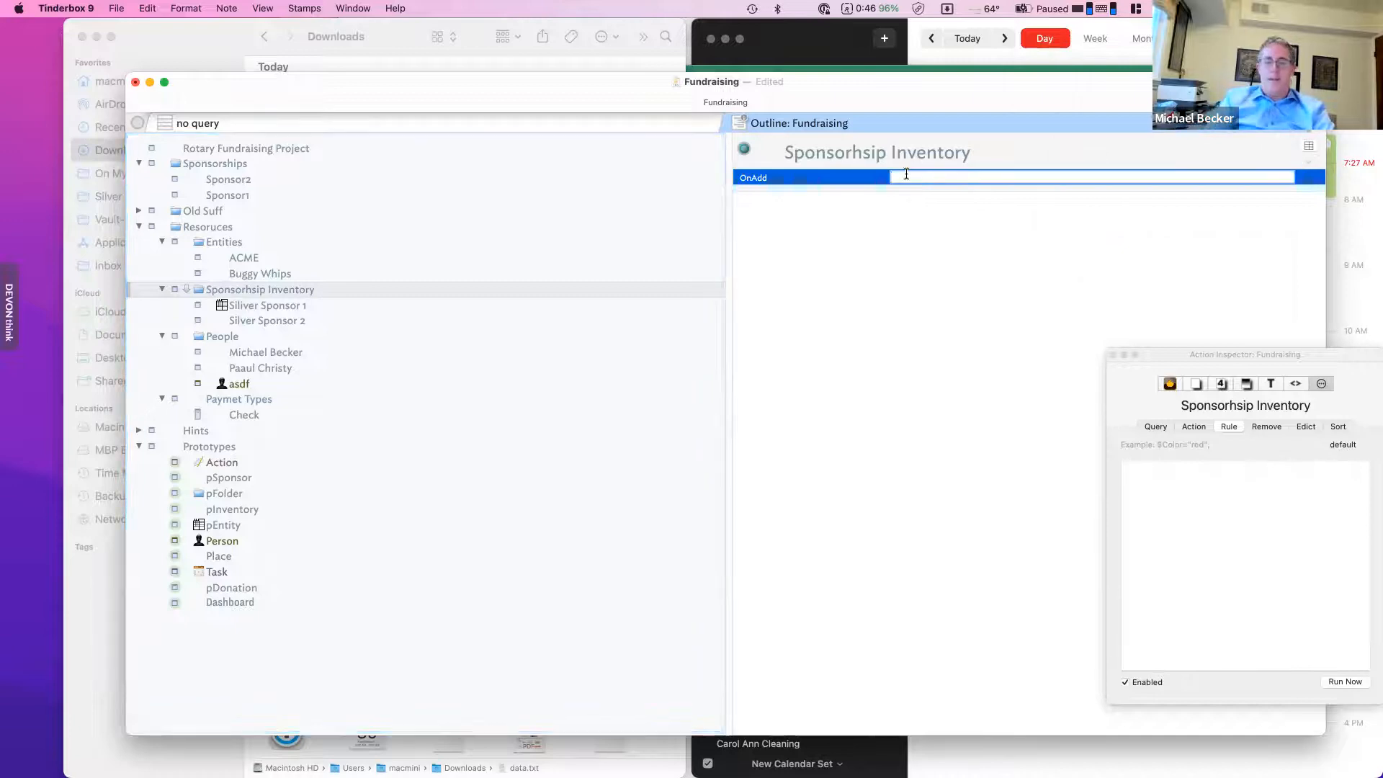
{"action": "type", "text": "Pr"}
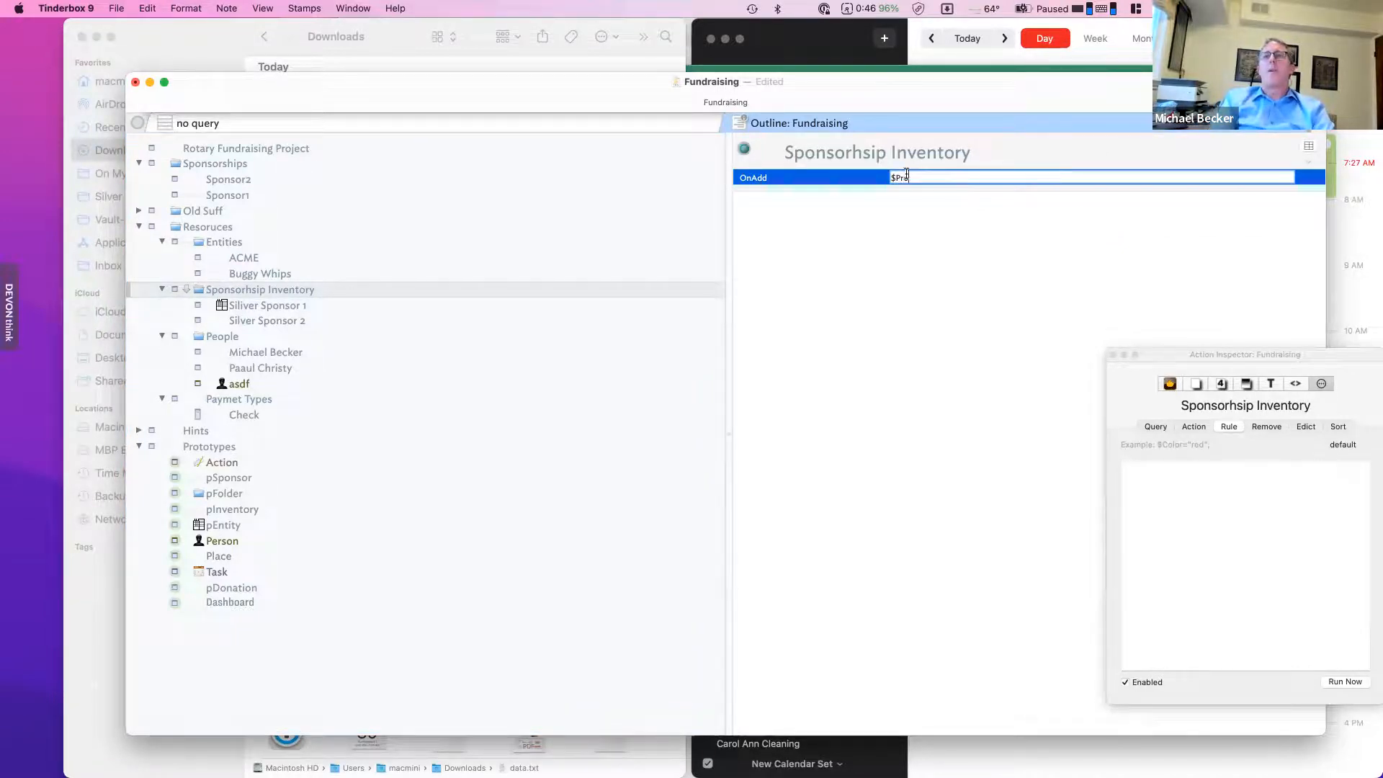
{"action": "type", "text": "ototype=\"pEntity\";"}
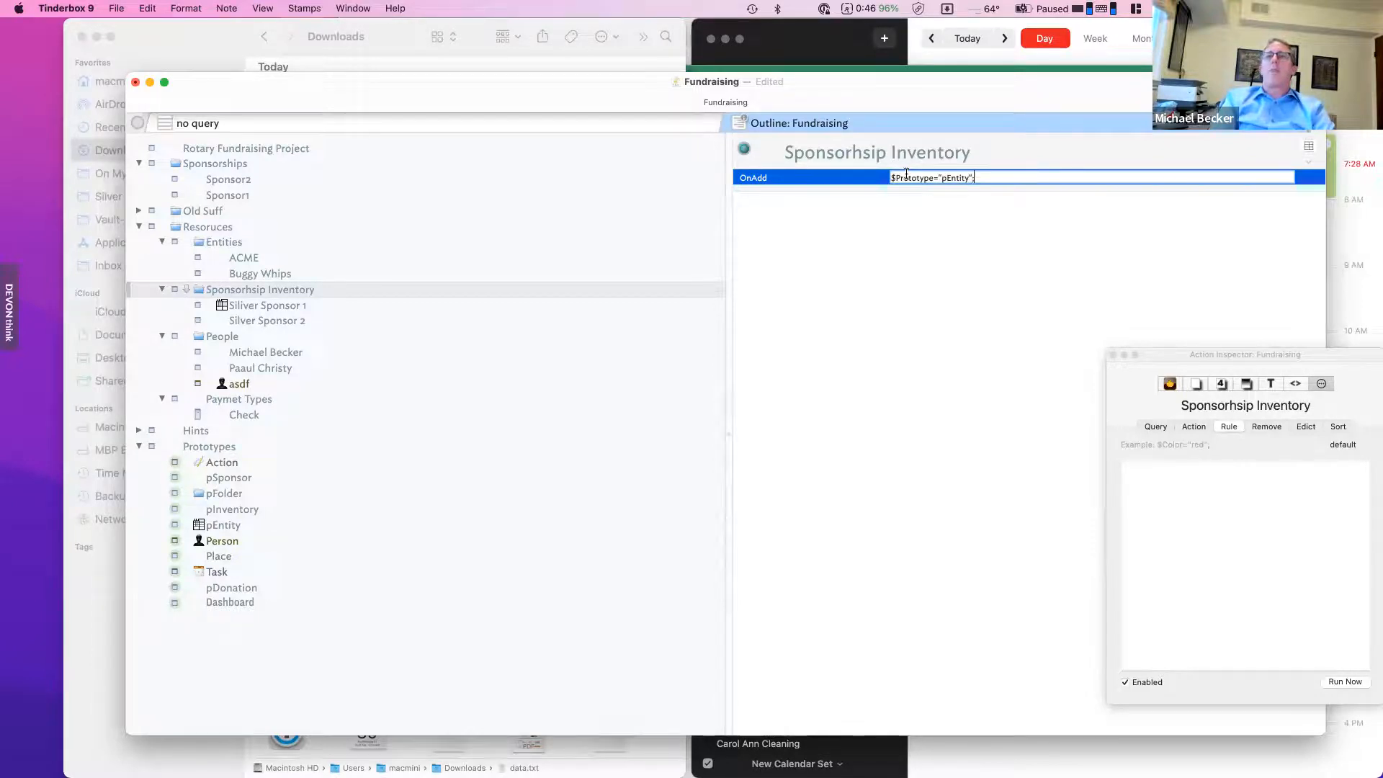
{"action": "key", "text": "Return"}
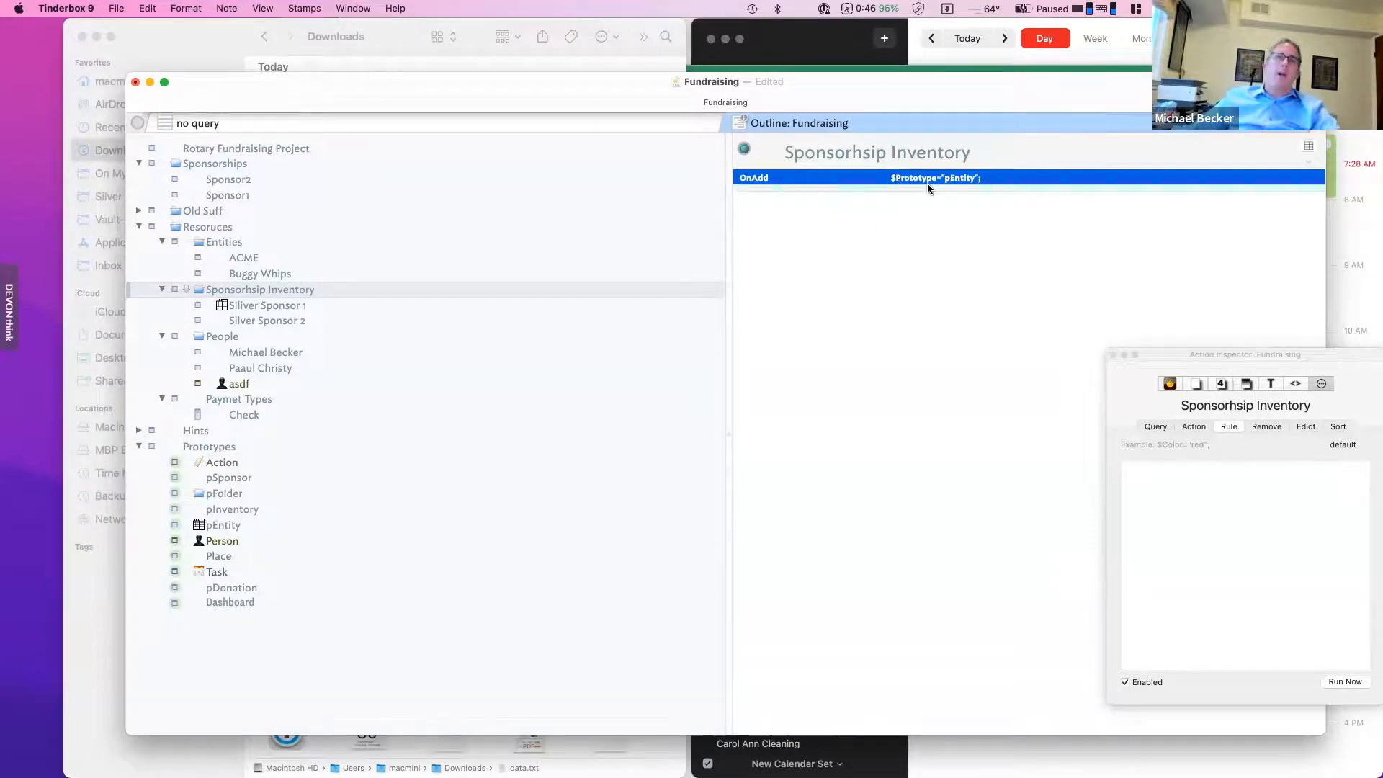
{"action": "left_click", "coordinate": [265, 306]}
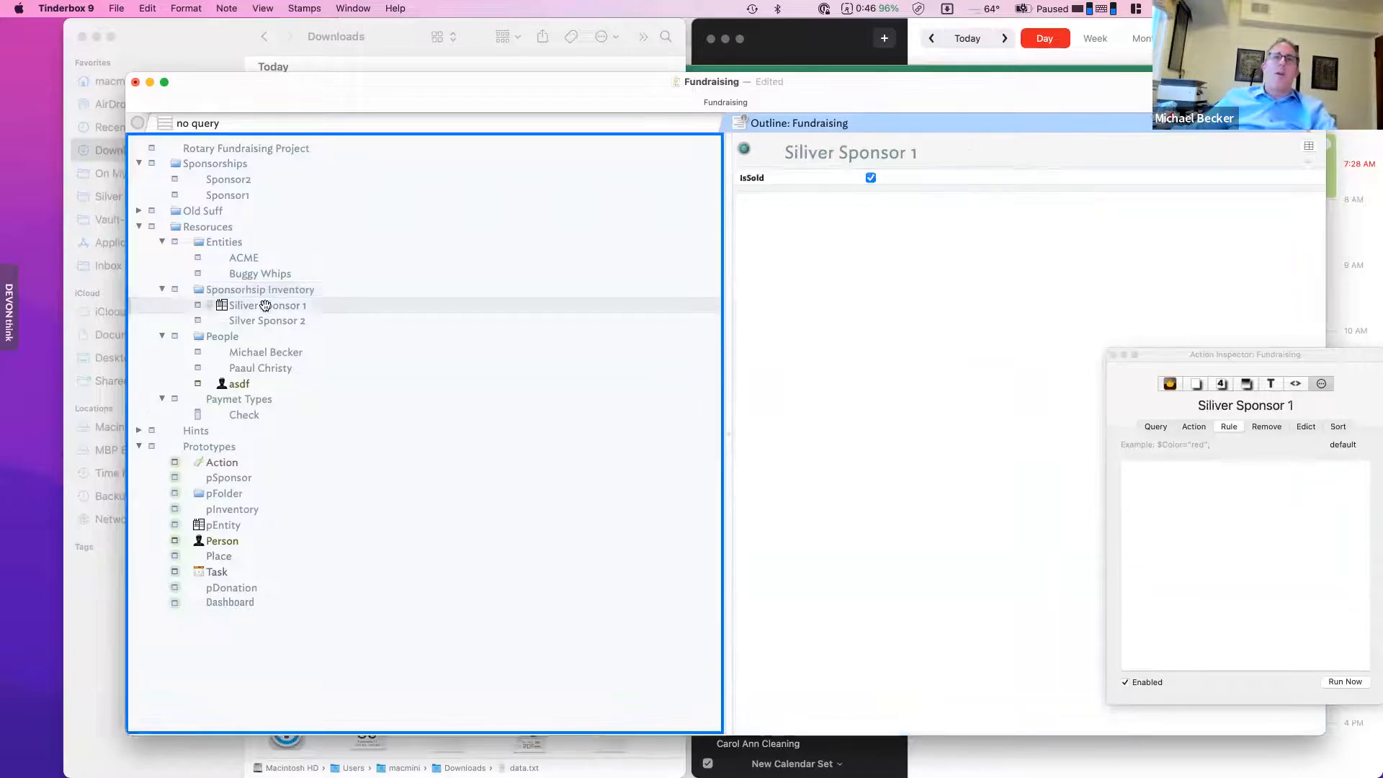
- Drag asdf into Sponsorhsip Inventory and back under People, then view People's OnAdd action
{"action": "left_click_drag", "start_coordinate": [241, 384], "coordinate": [274, 325]}
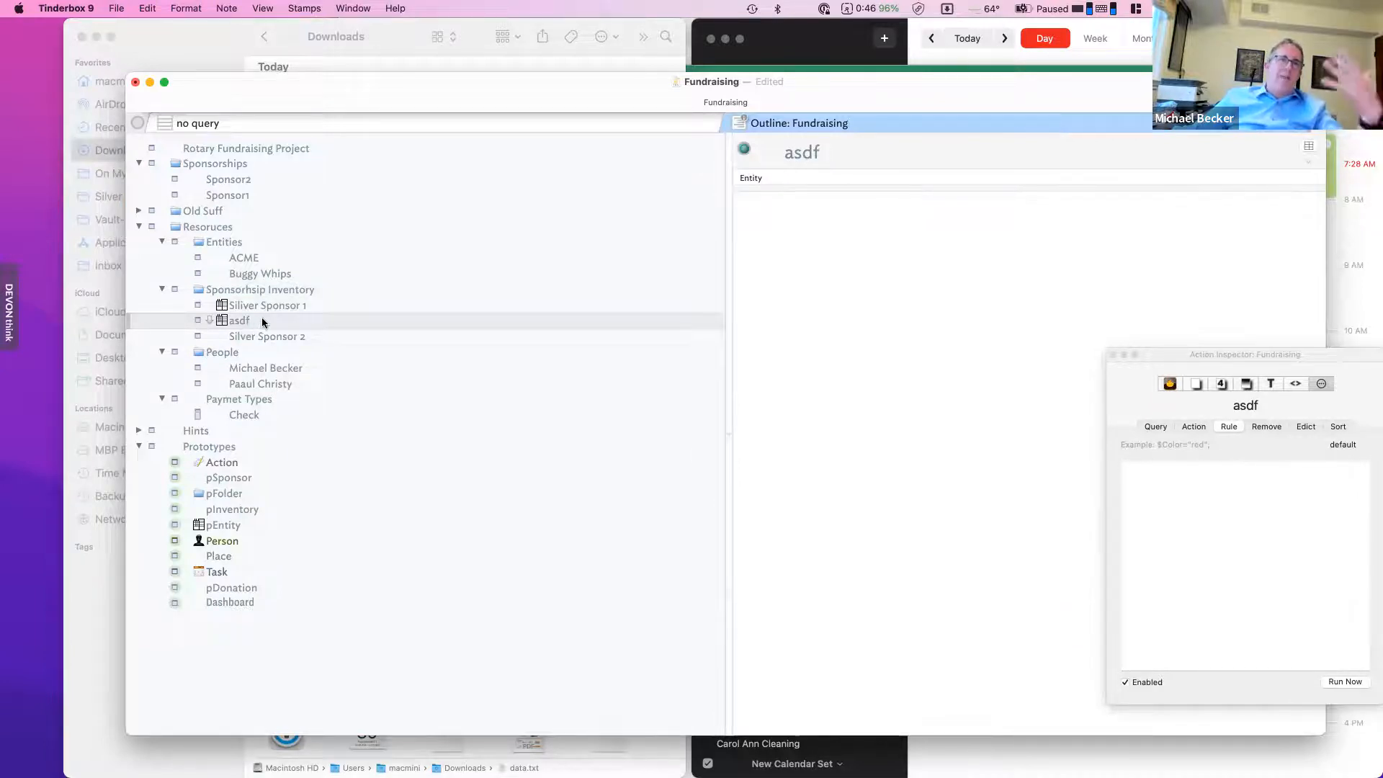
{"action": "left_click_drag", "start_coordinate": [281, 317], "coordinate": [273, 392]}
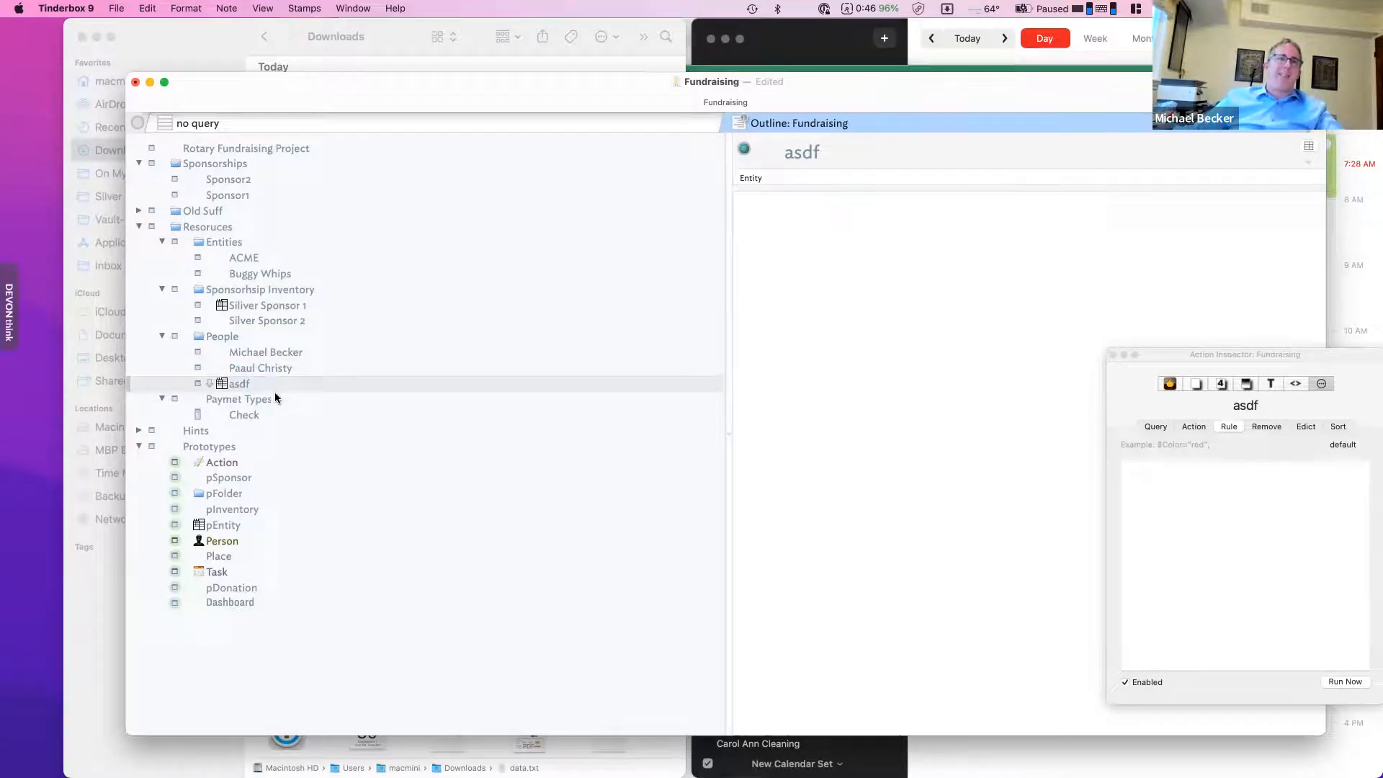
{"action": "left_click", "coordinate": [279, 371]}
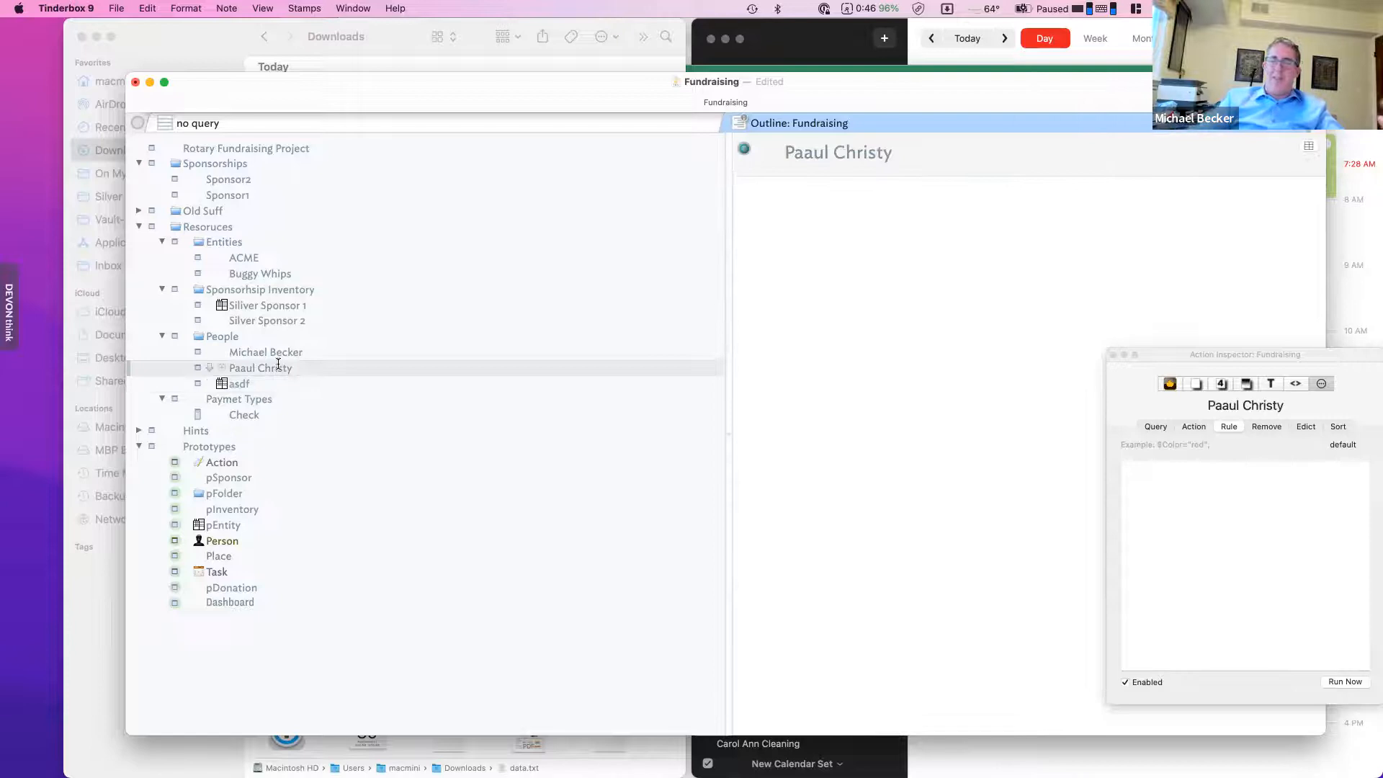
{"action": "key", "text": "Return"}
{"action": "left_click", "coordinate": [246, 400]}
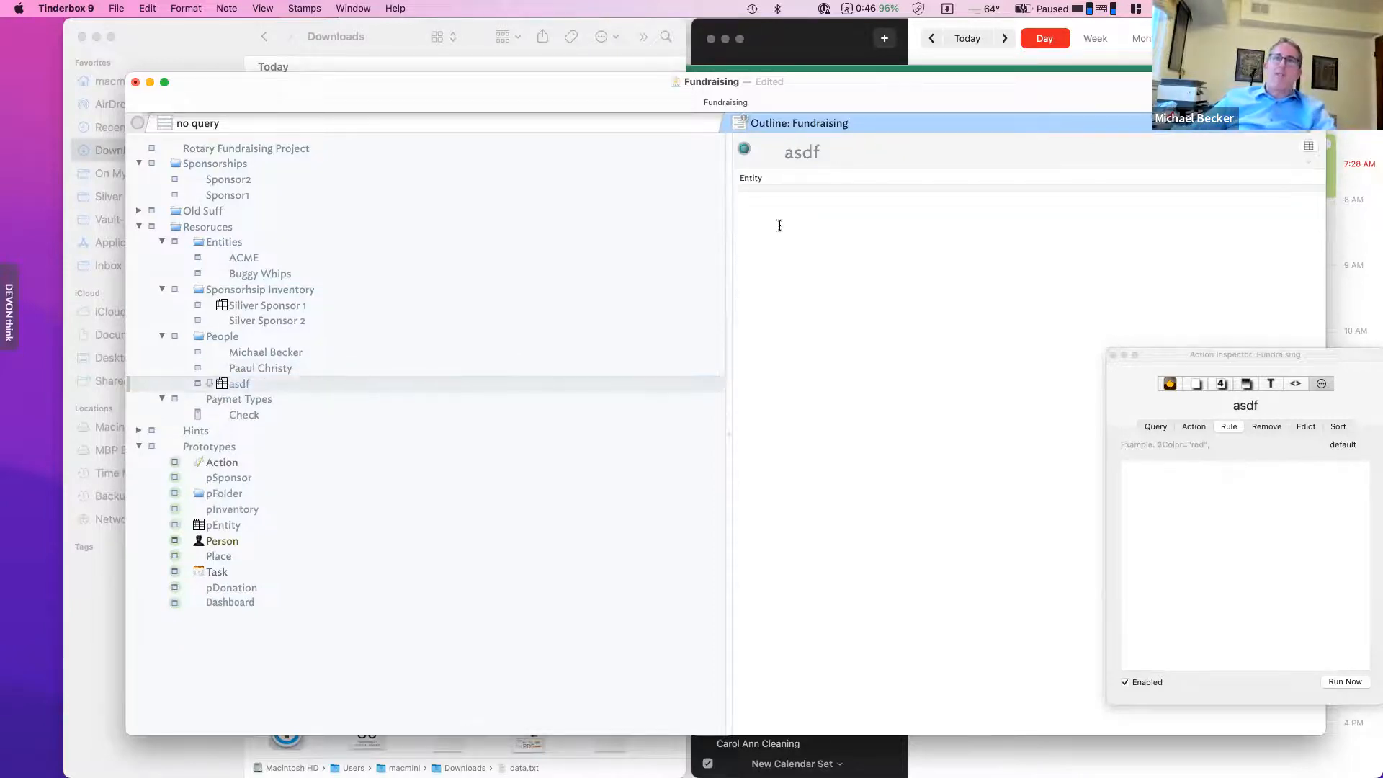
{"action": "left_click", "coordinate": [264, 398]}
{"action": "left_click", "coordinate": [370, 334]}
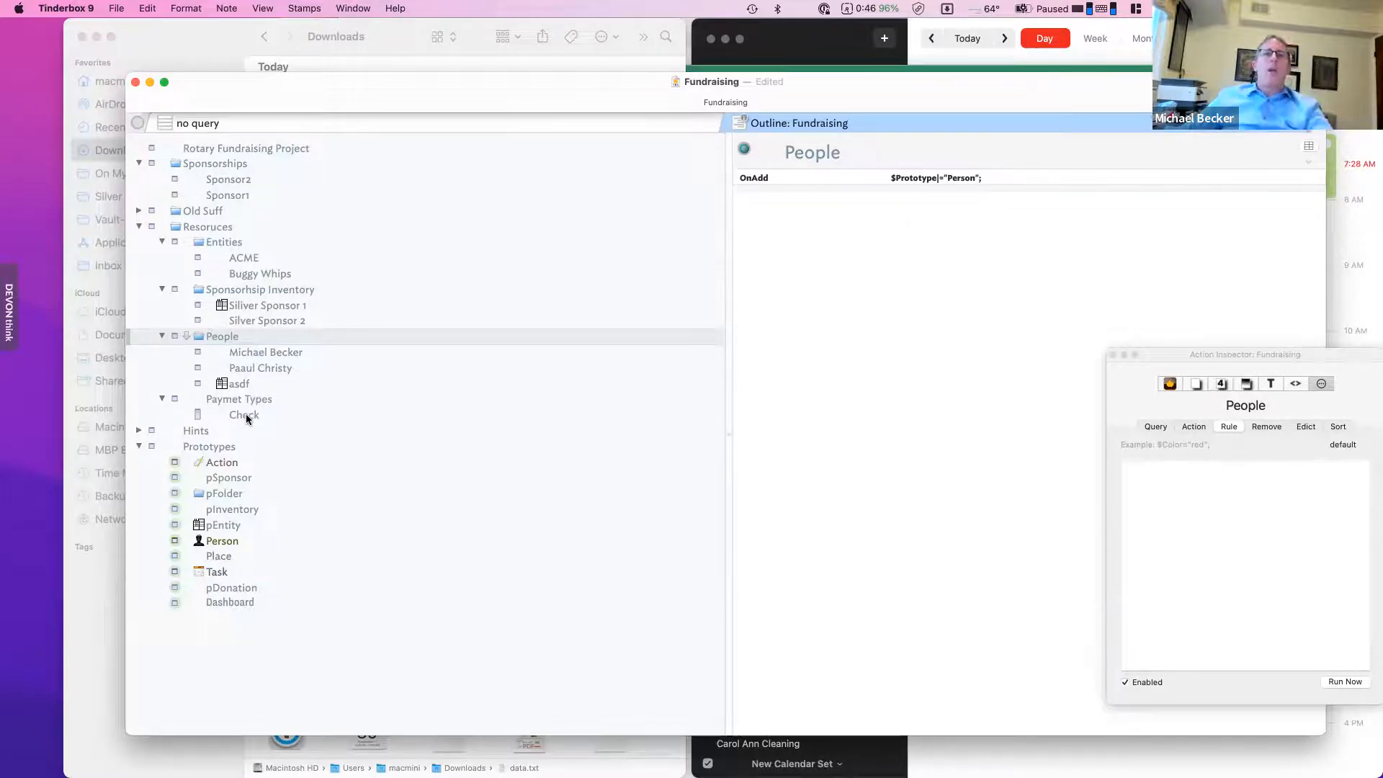
- Give the asdf note the Person prototype
{"action": "left_click", "coordinate": [260, 369]}
{"action": "left_click", "coordinate": [239, 383]}
{"action": "left_click", "coordinate": [222, 384]}
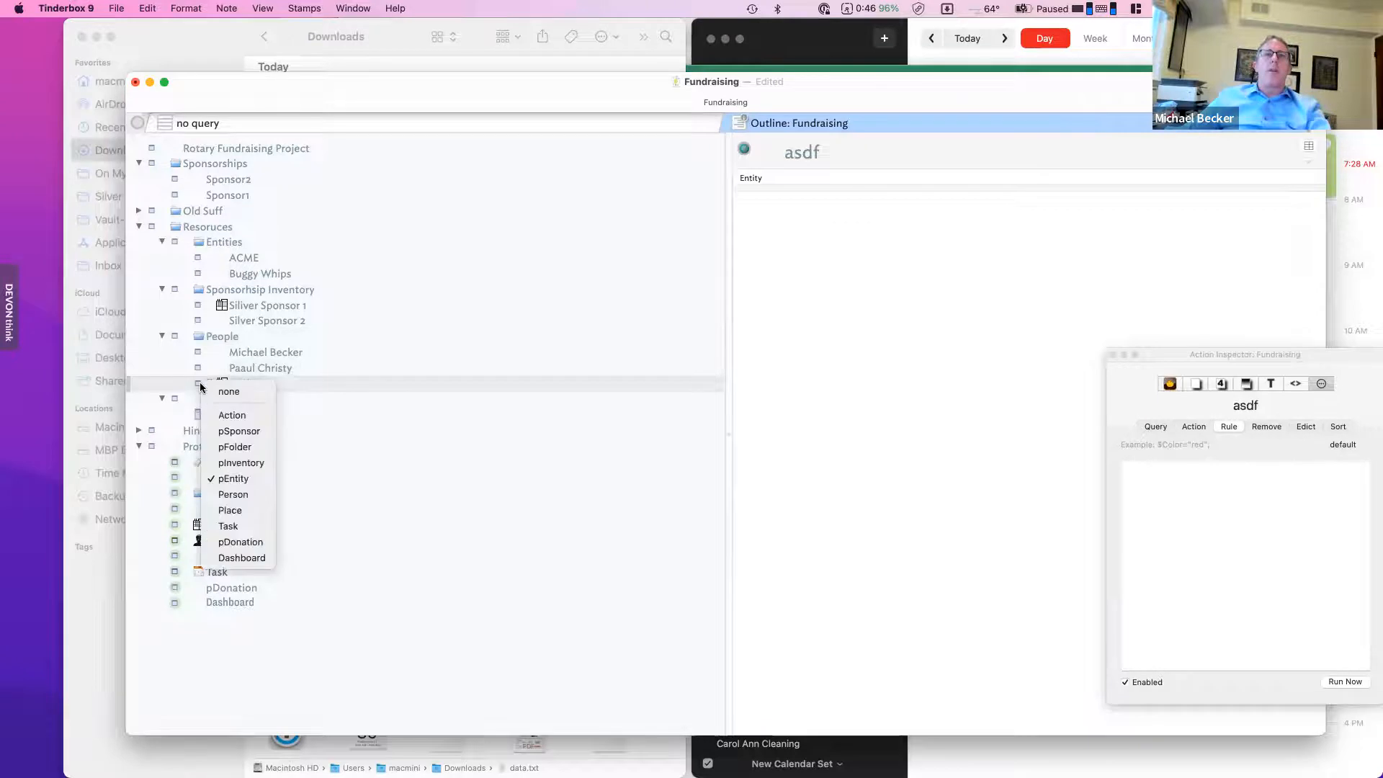
{"action": "left_click", "coordinate": [257, 502]}
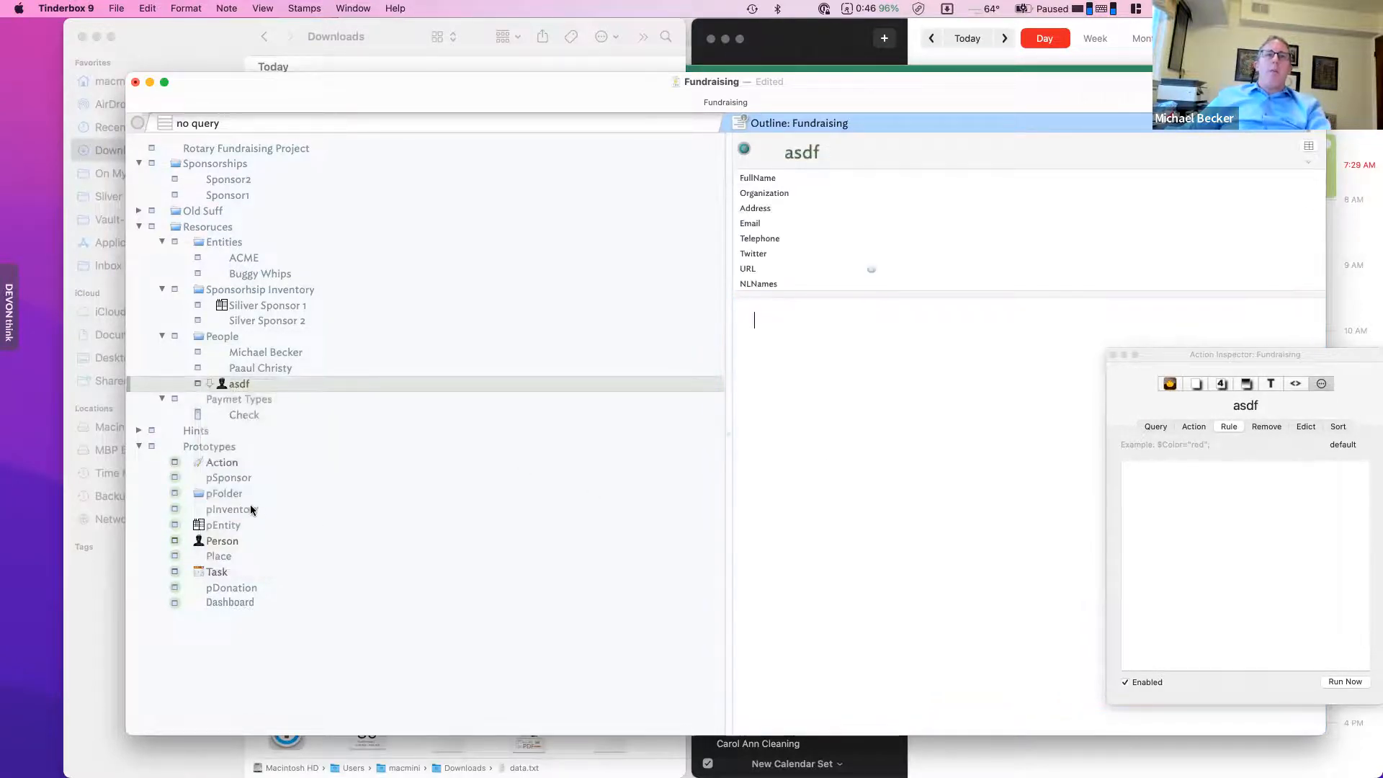
- Add a new Related key attribute to the Person prototype
{"action": "left_click", "coordinate": [245, 542]}
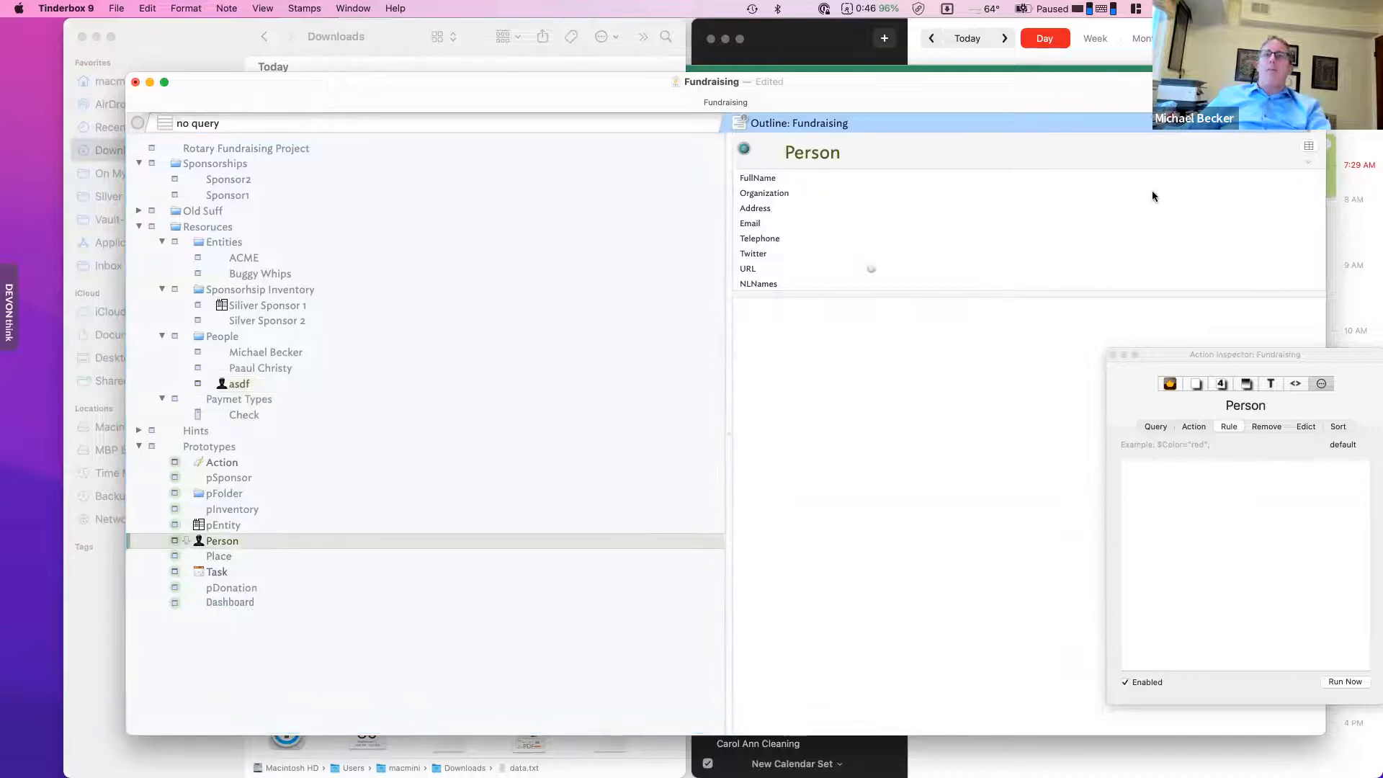
{"action": "left_click", "coordinate": [1301, 147]}
{"action": "type", "text": "R"}
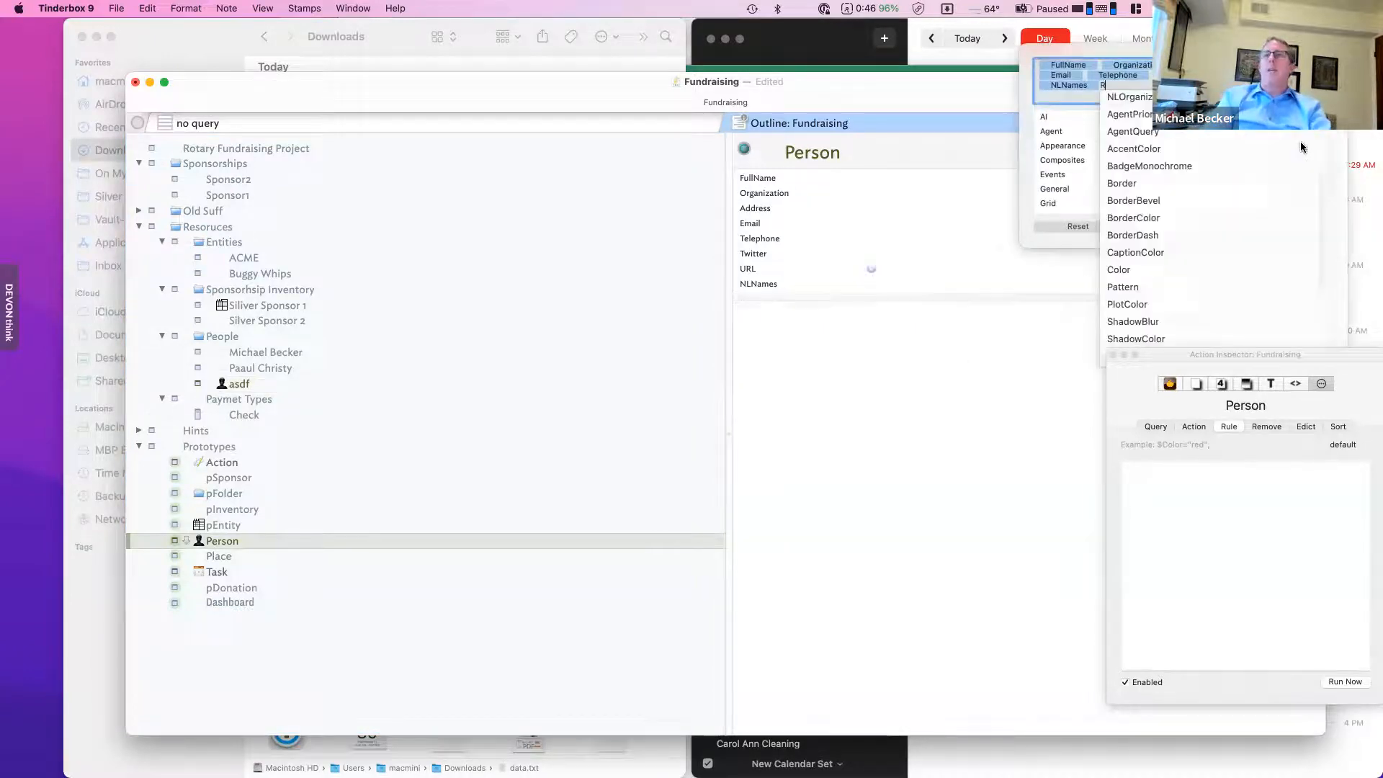
{"action": "type", "text": "elated"}
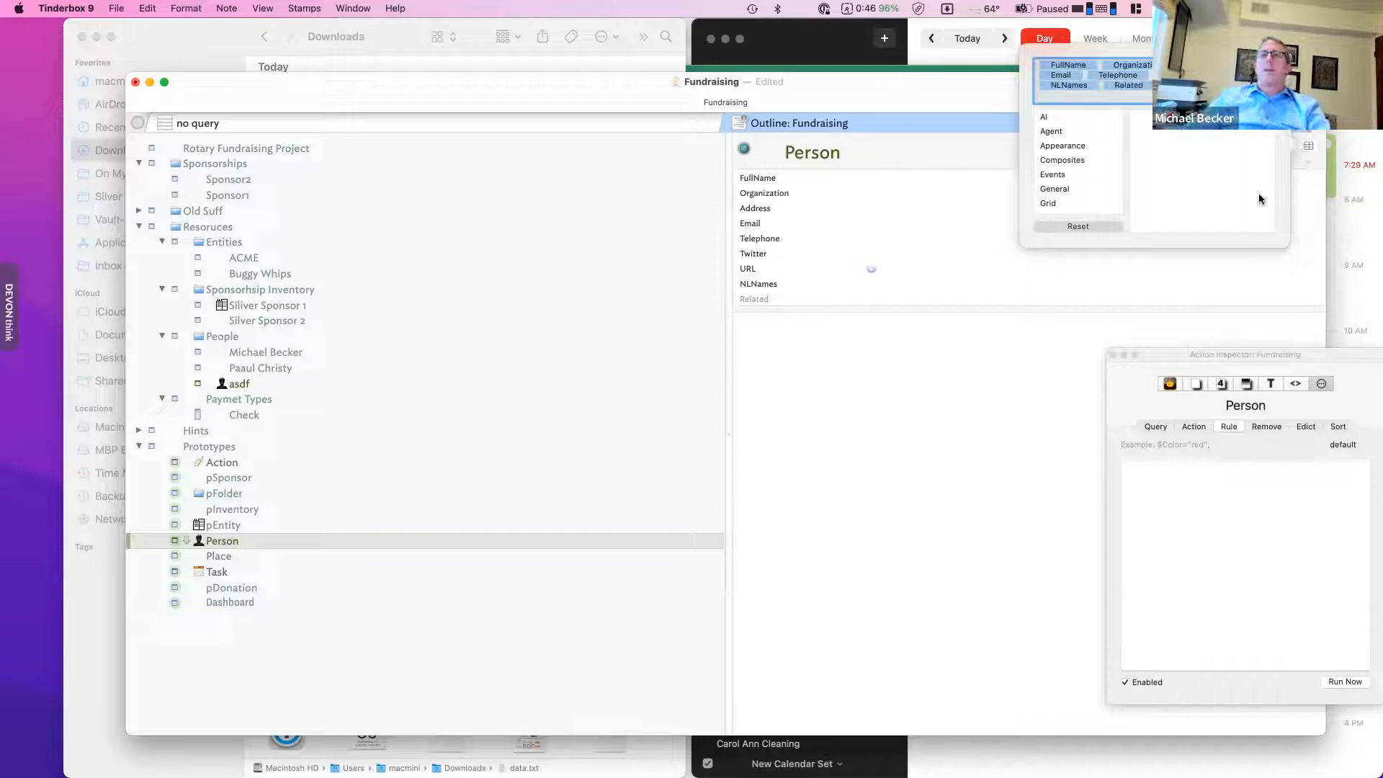
{"action": "key", "text": "Return"}
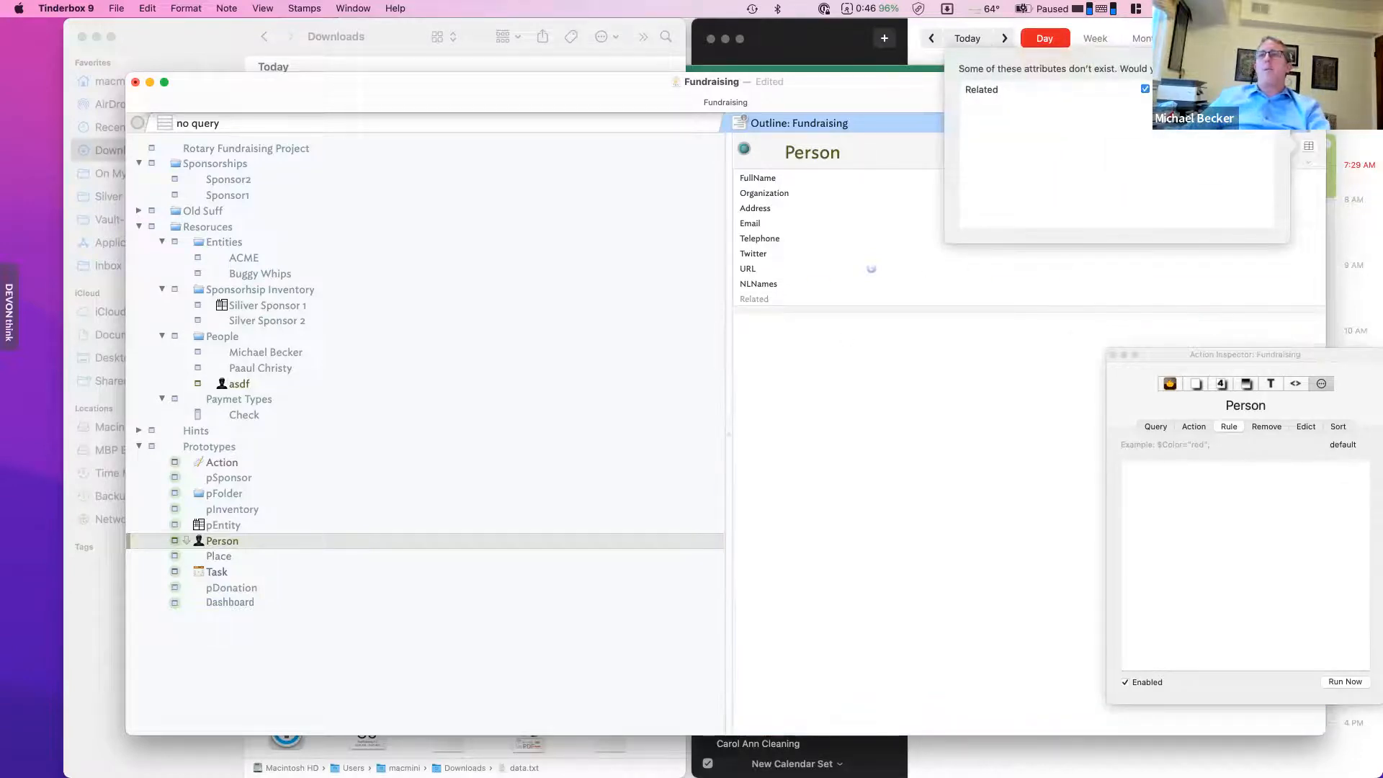
{"action": "left_click", "coordinate": [1218, 90]}
- Create the Related attribute and add a Related link type in the document's Links settings
{"action": "left_click", "coordinate": [1216, 209]}
{"action": "left_click", "coordinate": [850, 425]}
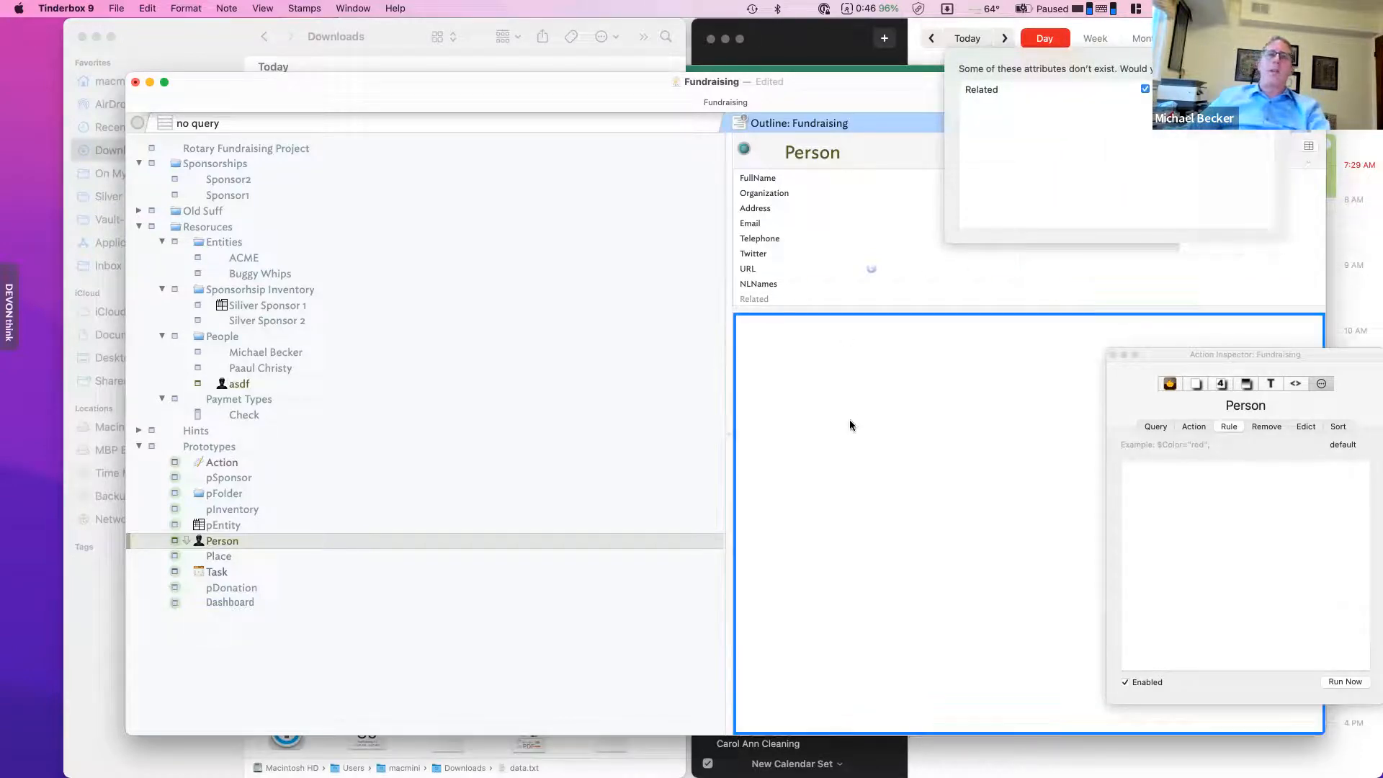
{"action": "left_click_drag", "start_coordinate": [1212, 354], "coordinate": [985, 321]}
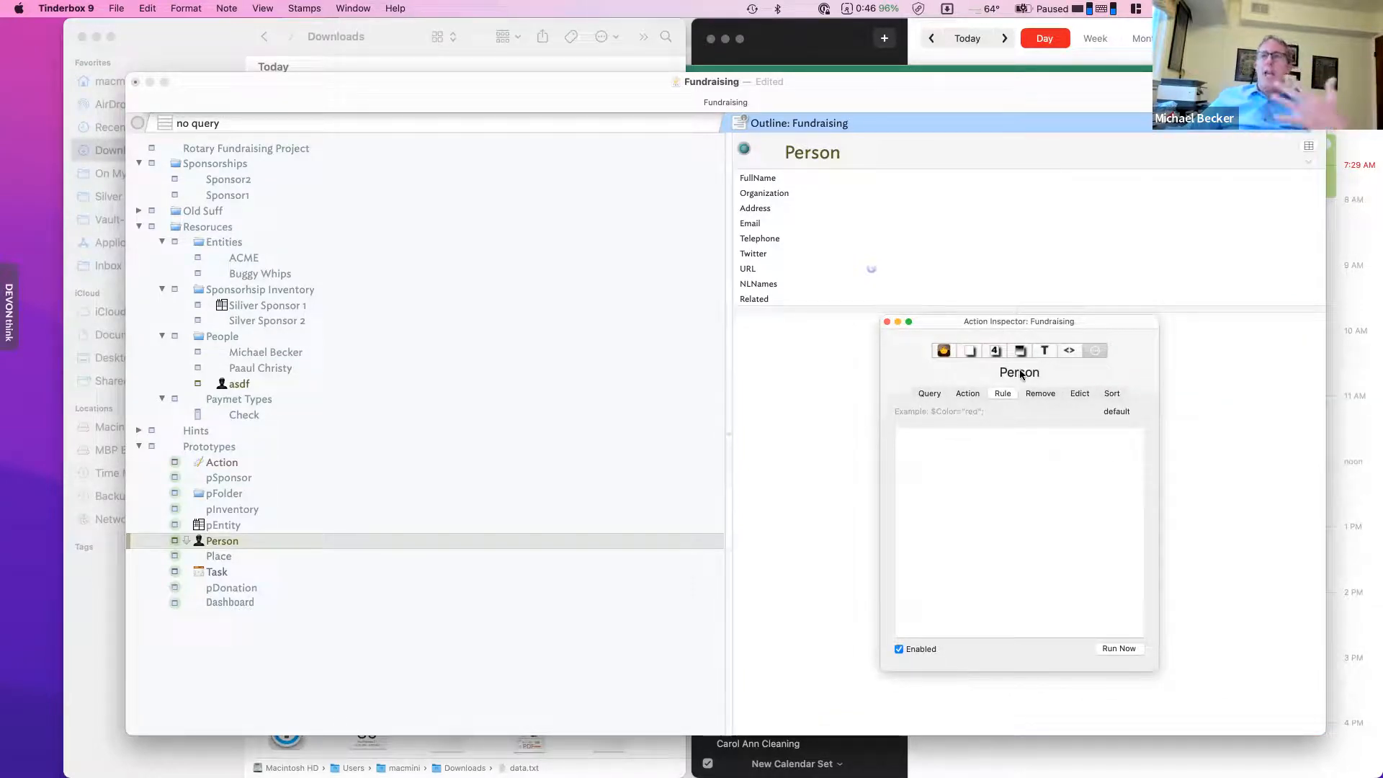
{"action": "left_click", "coordinate": [970, 350]}
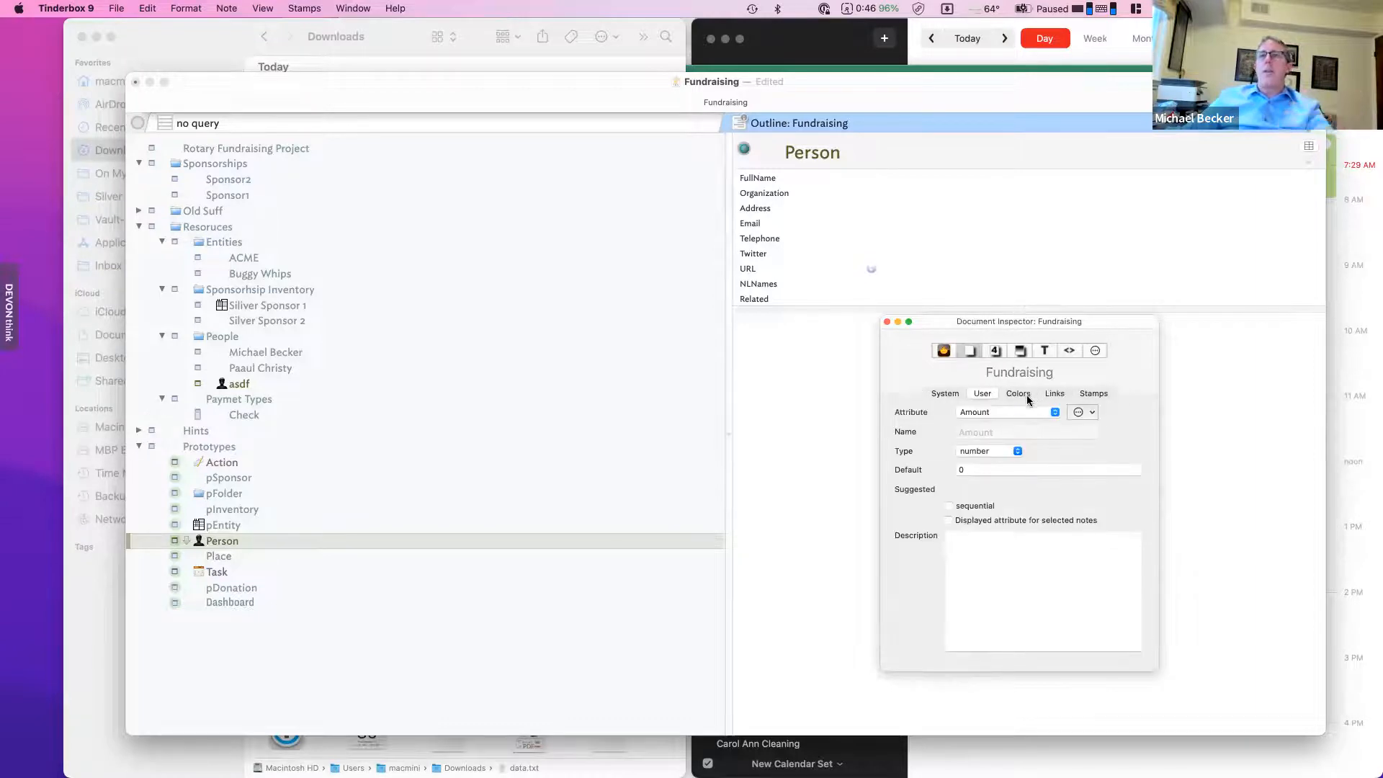
{"action": "left_click", "coordinate": [1052, 394]}
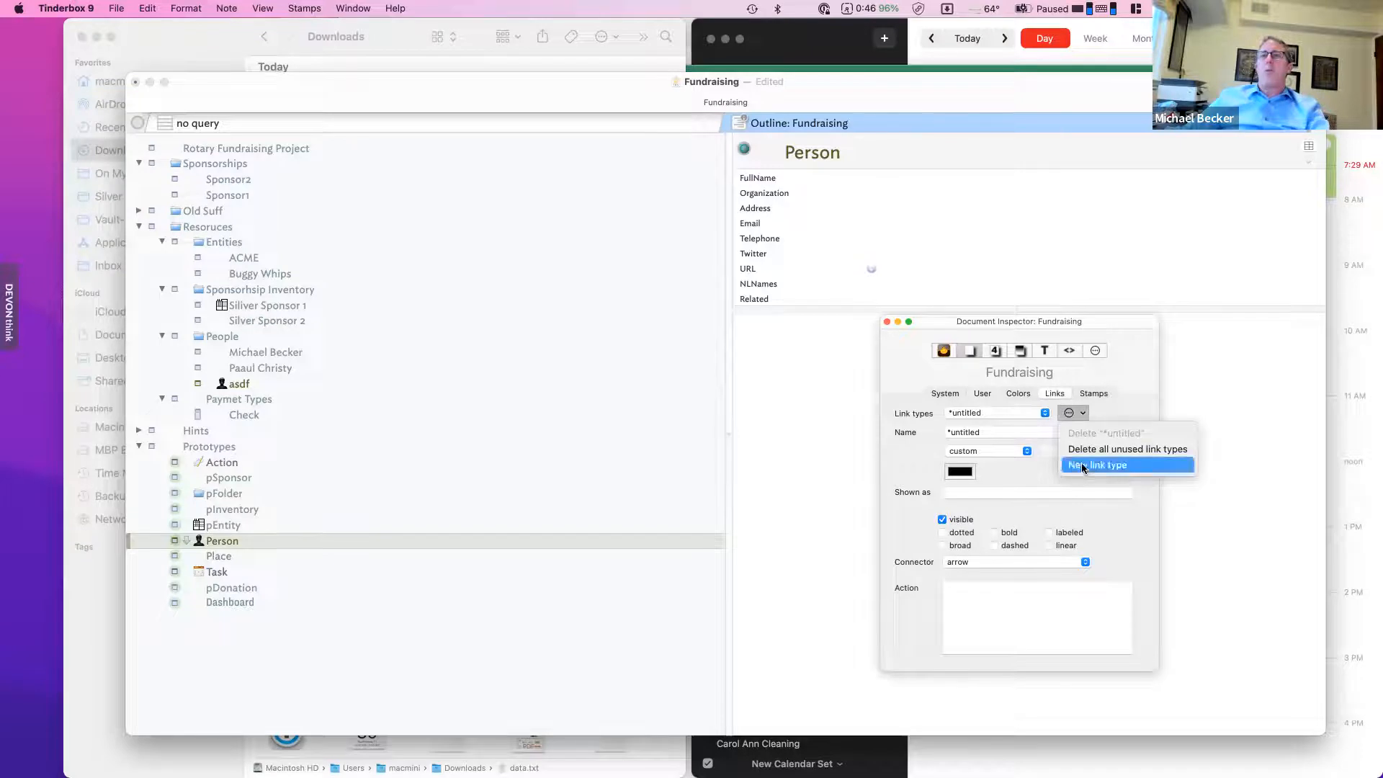
{"action": "left_click", "coordinate": [1094, 464]}
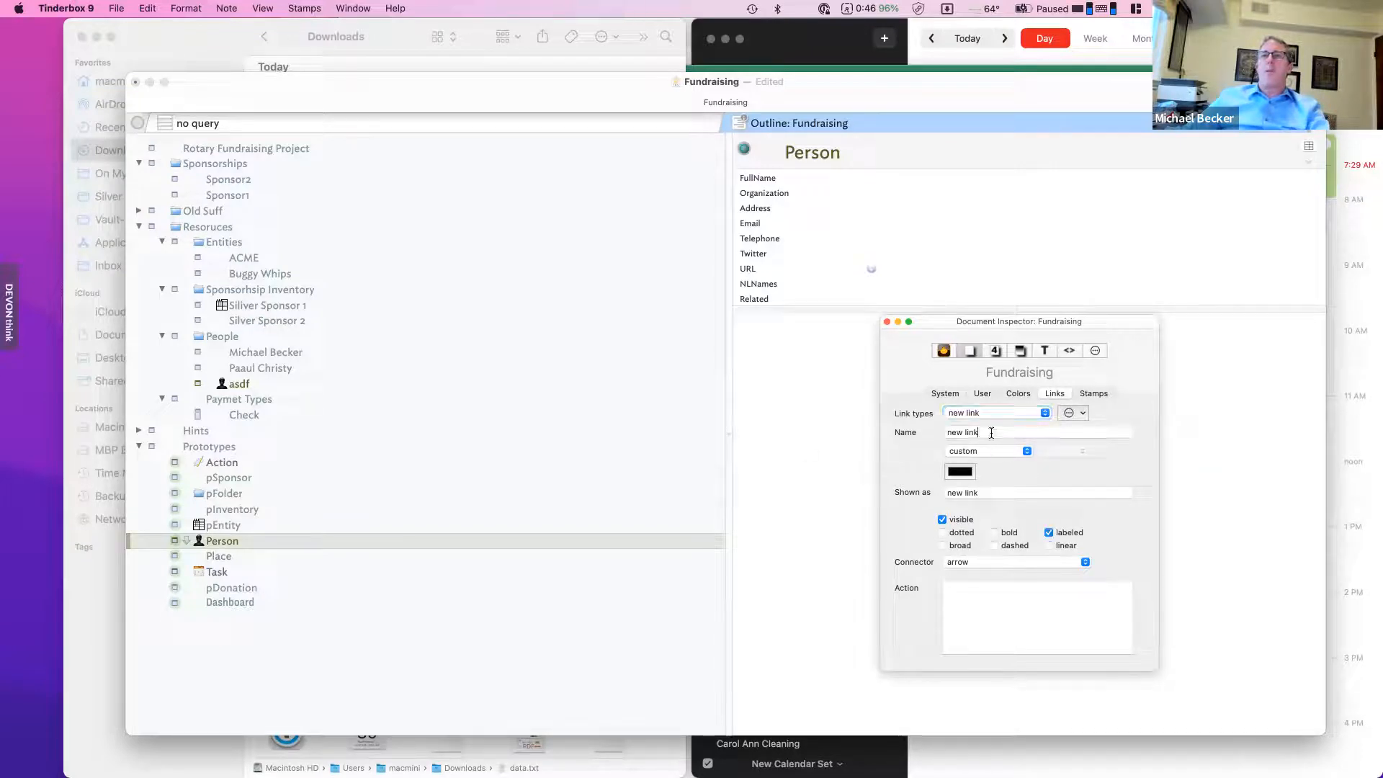
{"action": "left_click_drag", "start_coordinate": [988, 433], "coordinate": [857, 429]}
{"action": "type", "text": "jR"}
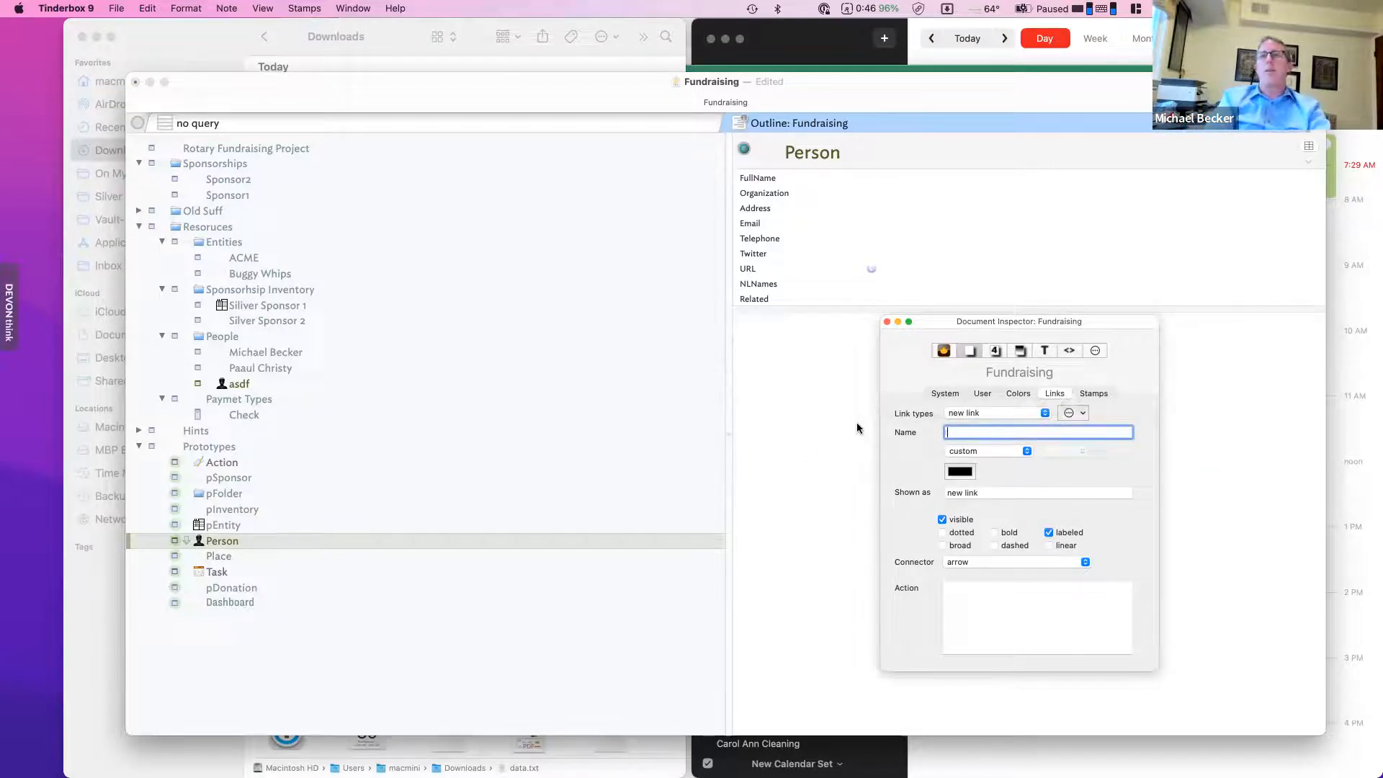
{"action": "type", "text": "elated"}
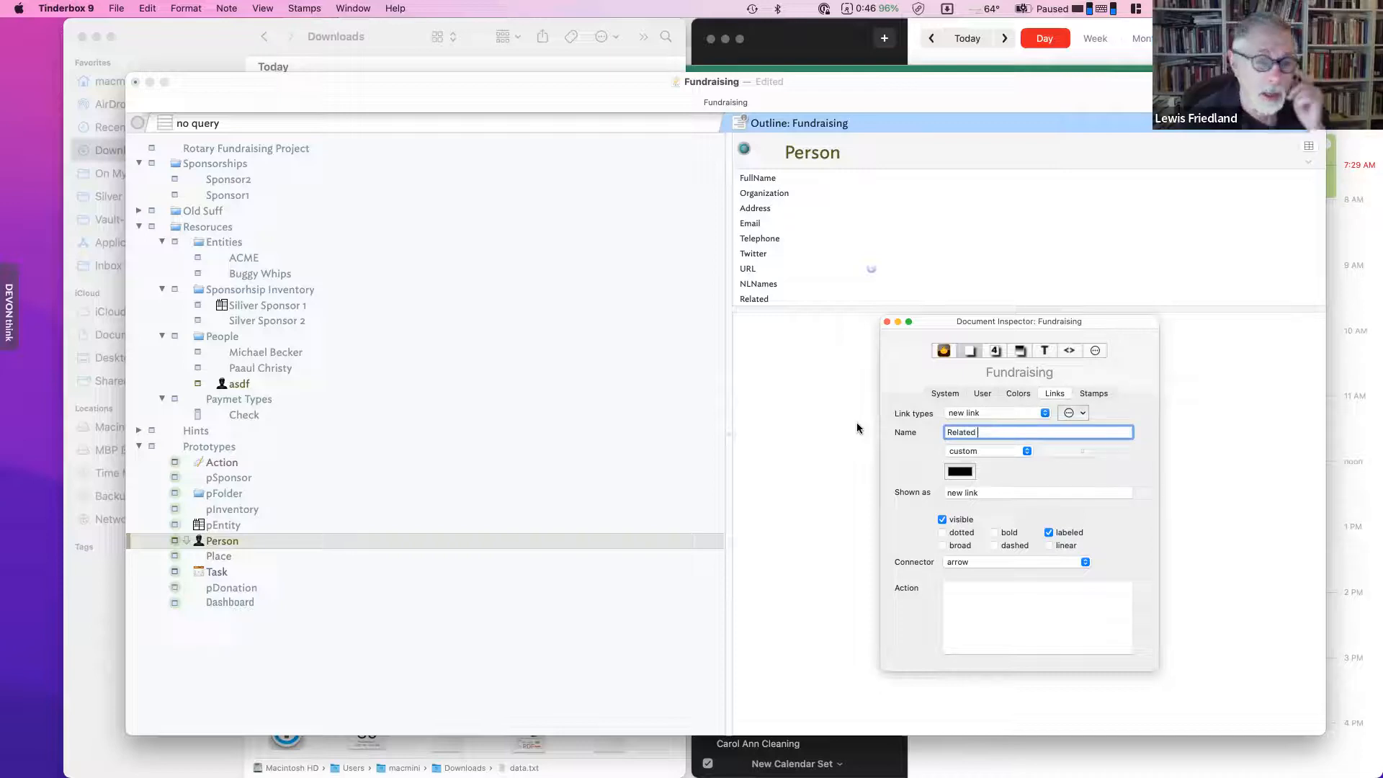
{"action": "key", "text": "Return"}
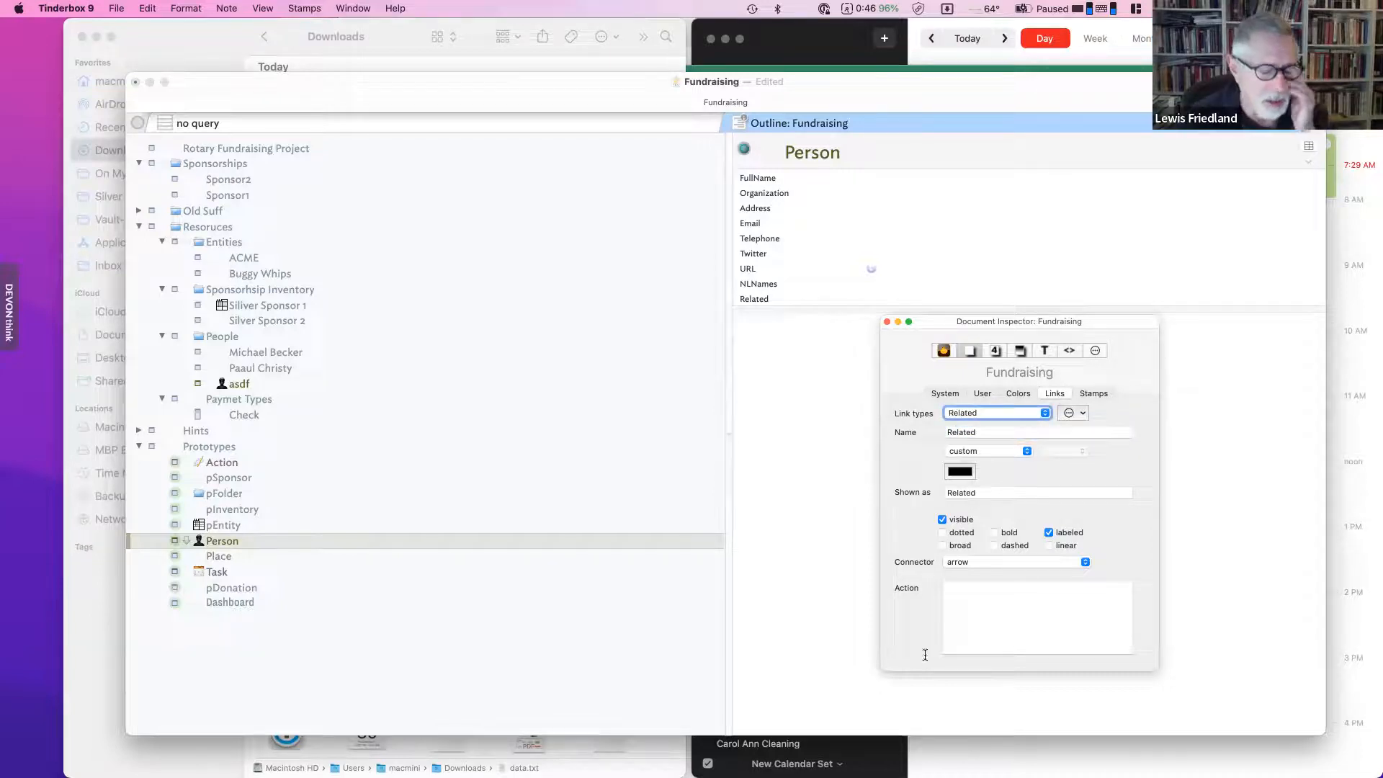
- Set the Related link type's action to $Related=links.inbound."Related".$Name;
{"action": "left_click", "coordinate": [1024, 601]}
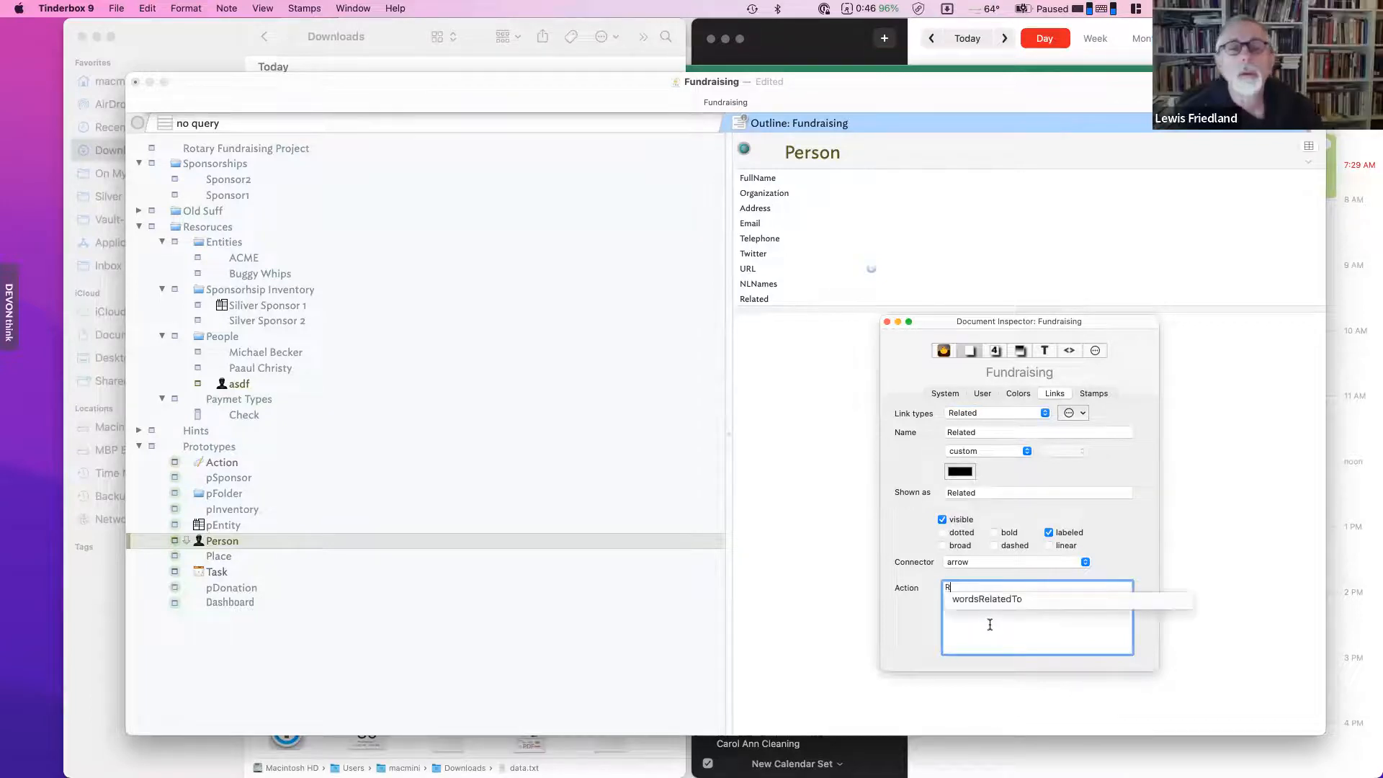
{"action": "type", "text": "$Related"}
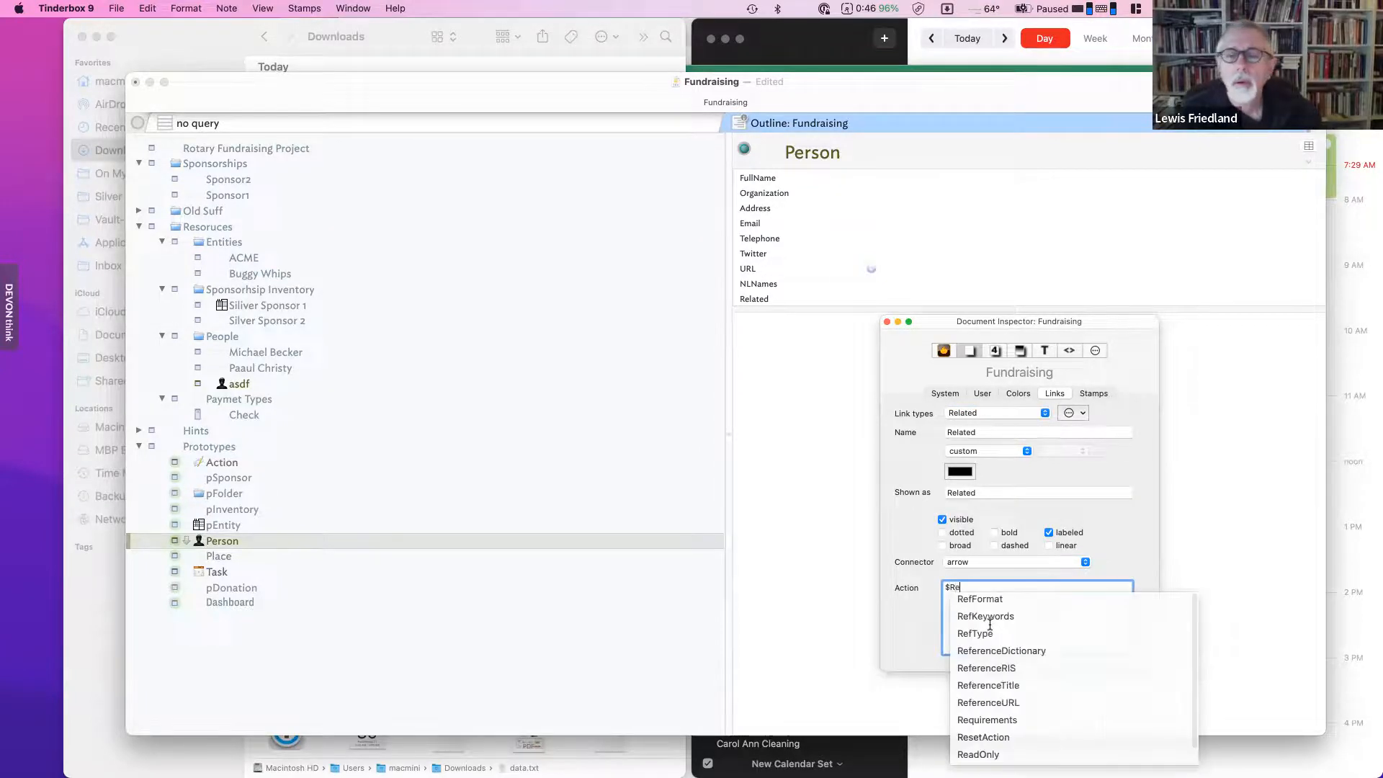
{"action": "key", "text": "BackSpace"}
{"action": "key", "text": "BackSpace"}
{"action": "key", "text": "BackSpace"}
{"action": "key", "text": "BackSpace"}
{"action": "key", "text": "BackSpace"}
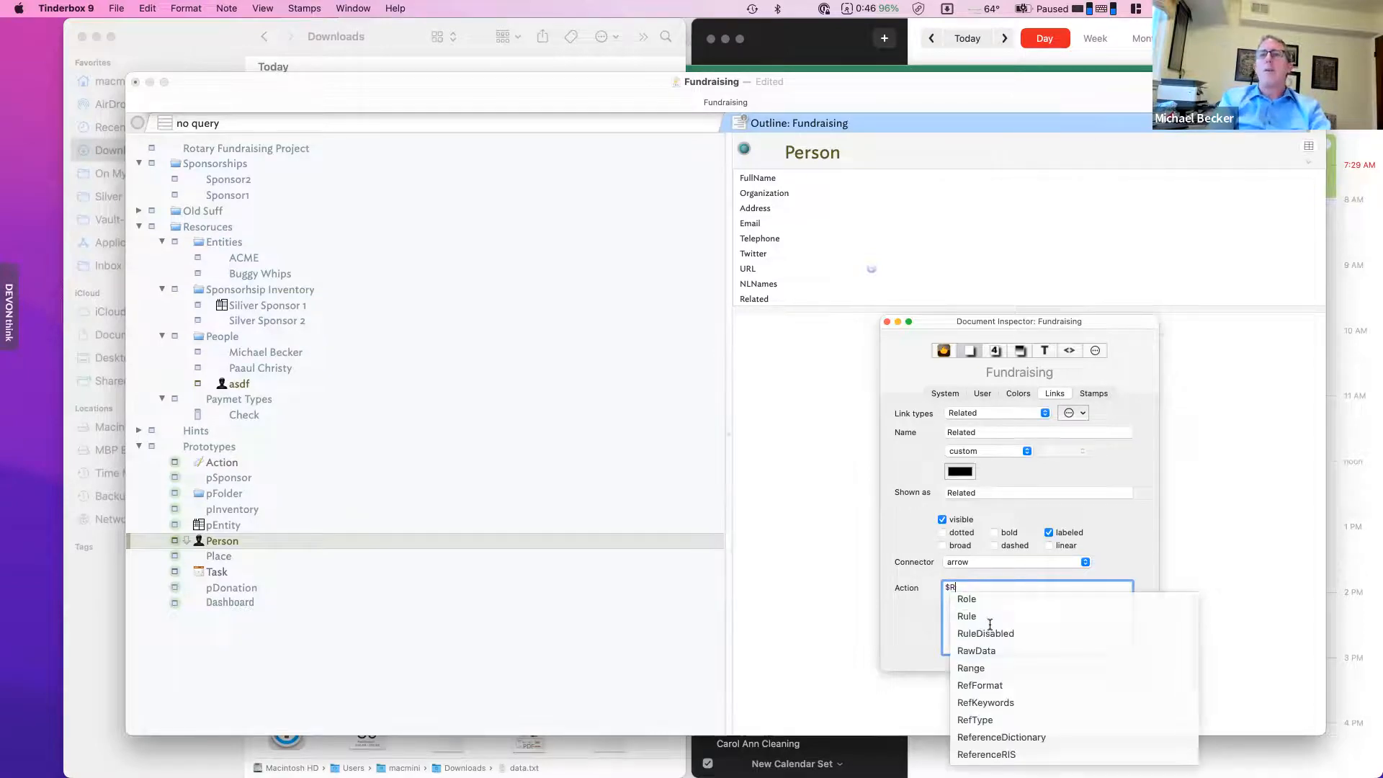
{"action": "type", "text": "lated"}
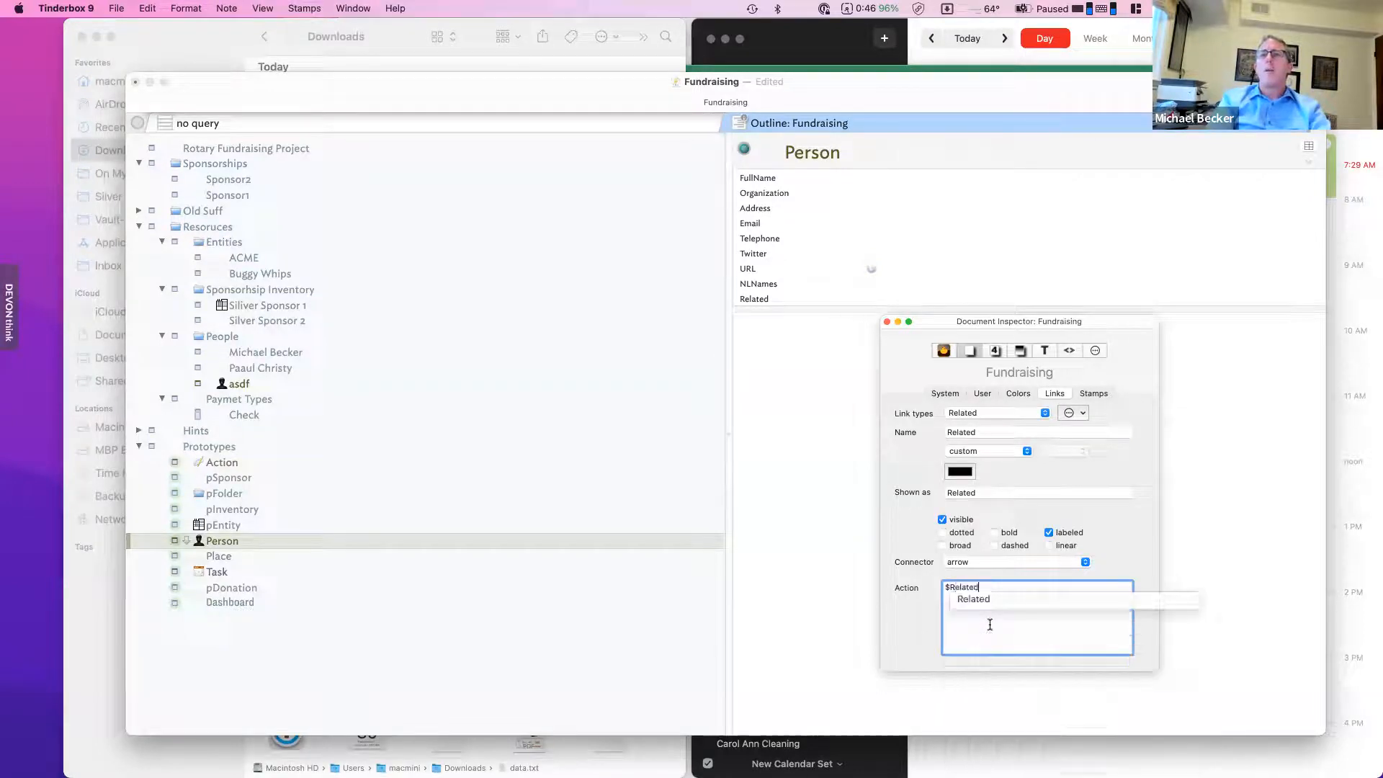
{"action": "type", "text": "=li"}
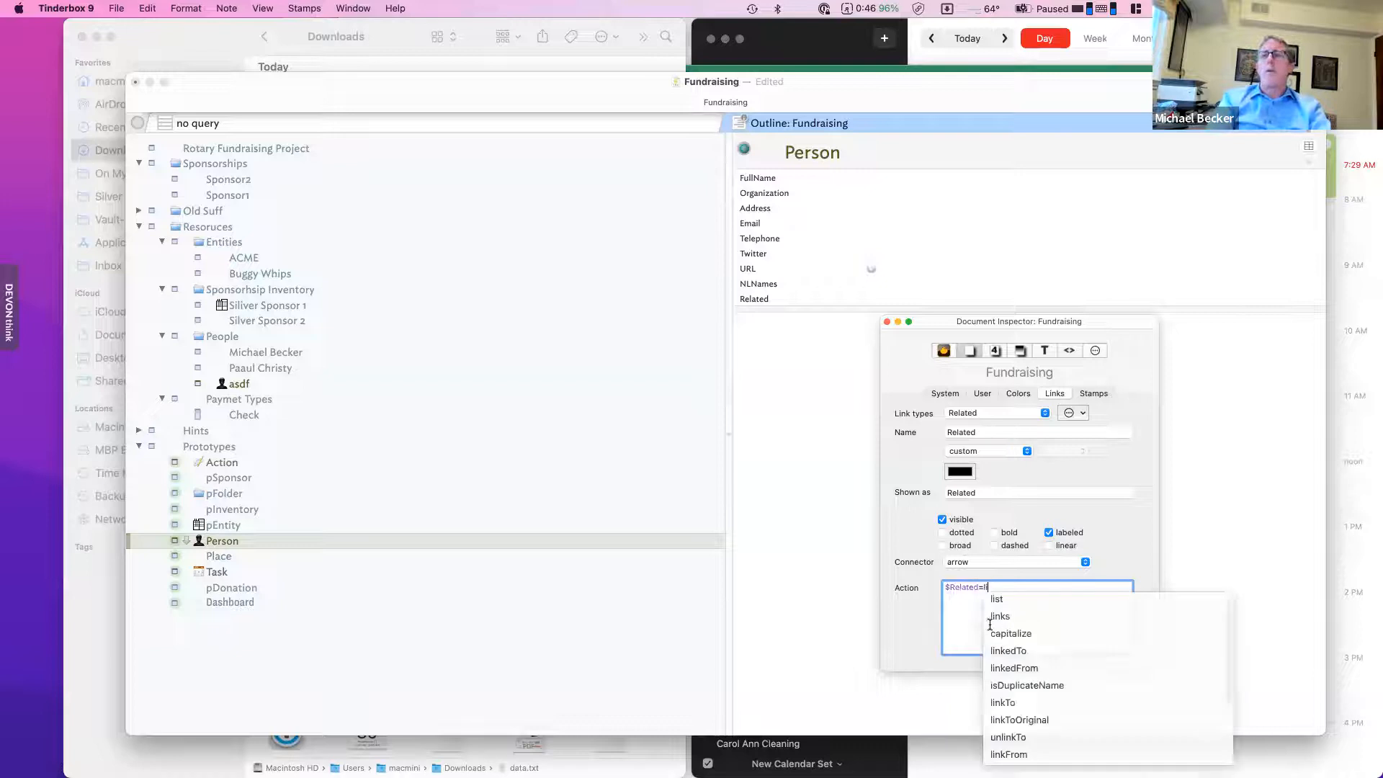
{"action": "type", "text": "nks."}
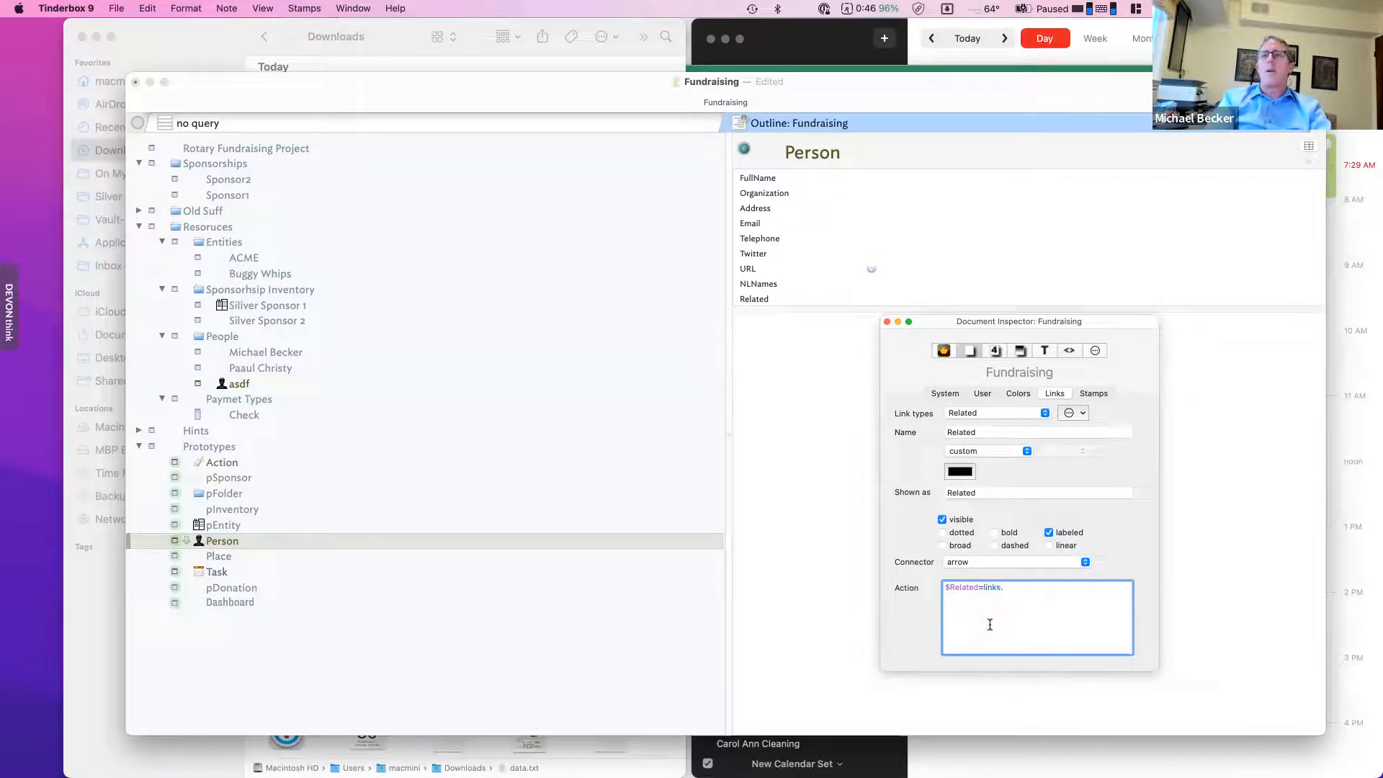
{"action": "type", "text": "inb"}
{"action": "key", "text": "BackSpace"}
{"action": "key", "text": "BackSpace"}
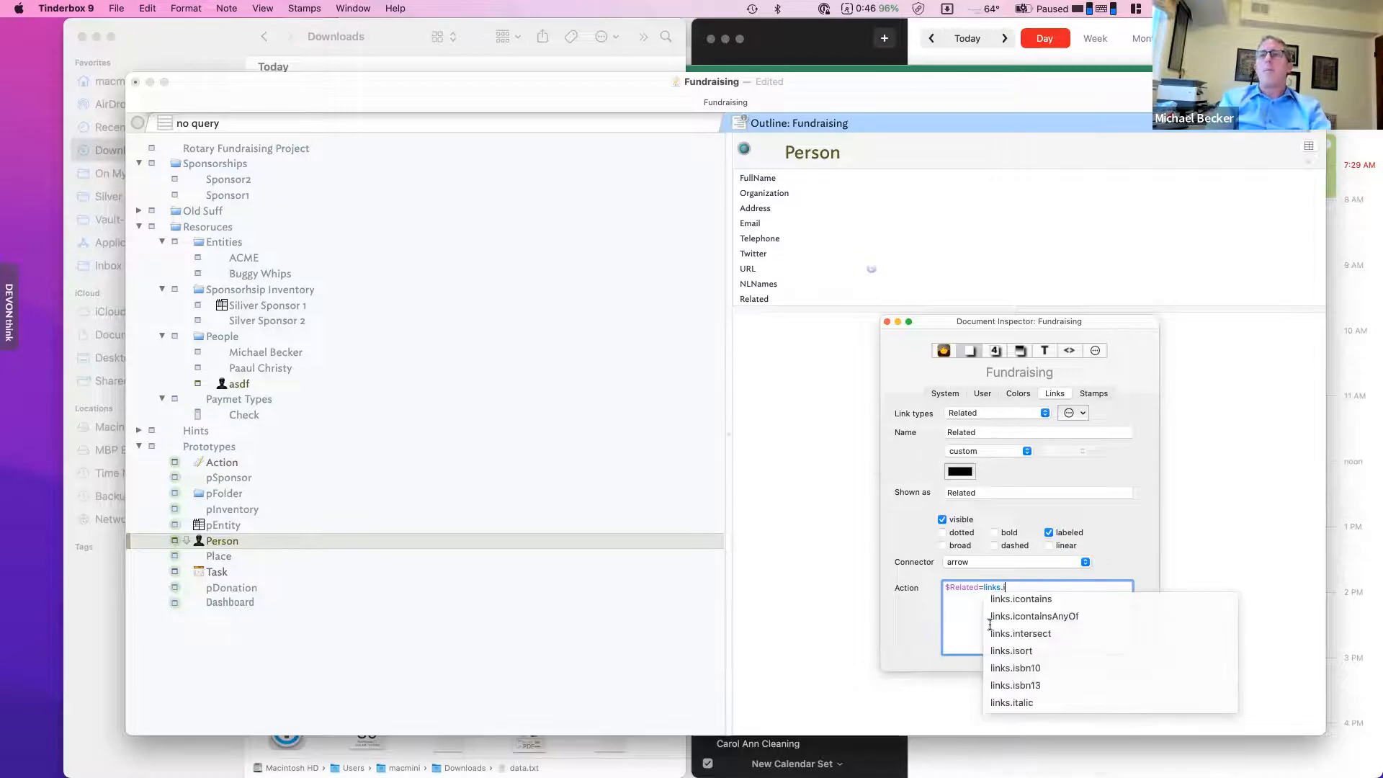
{"action": "type", "text": "n"}
{"action": "key", "text": "BackSpace"}
{"action": "key", "text": "BackSpace"}
{"action": "type", "text": "inbound.\"R"}
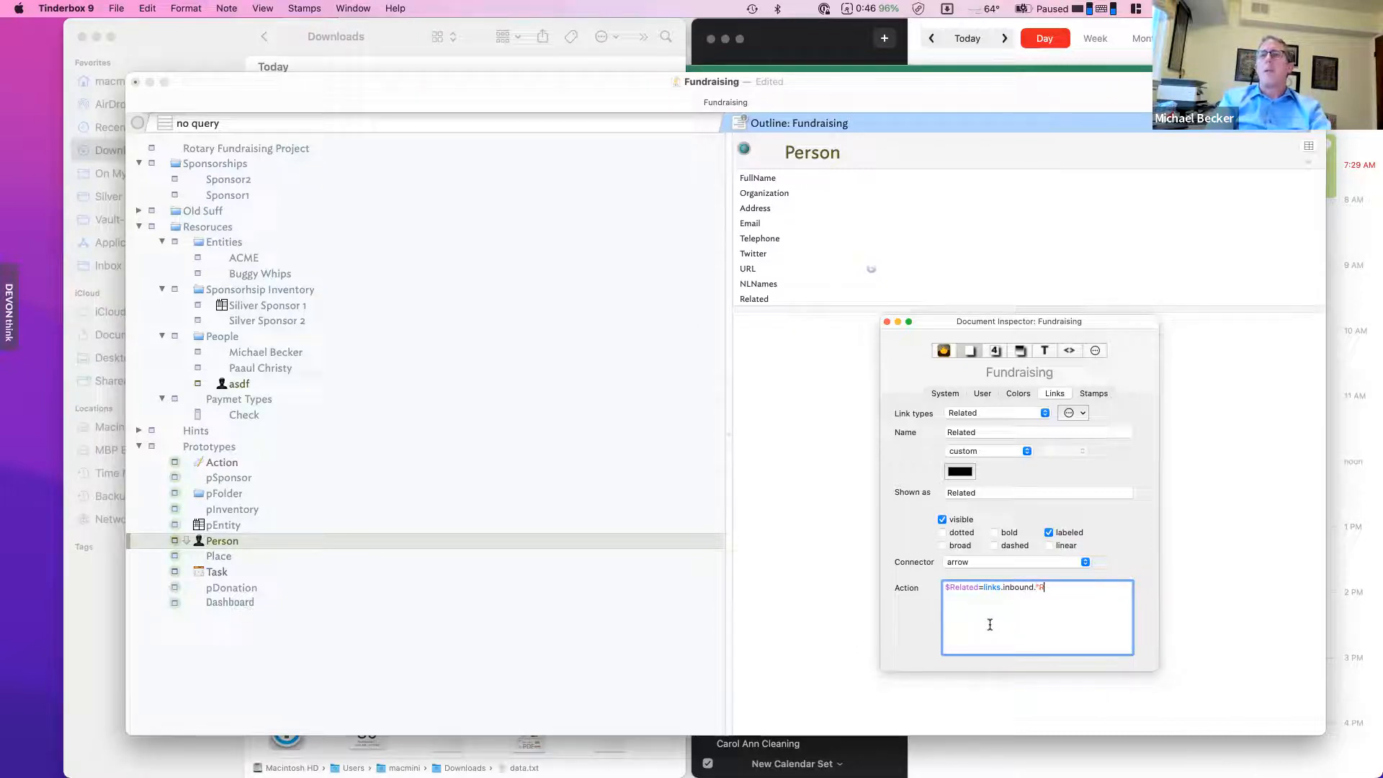
{"action": "type", "text": "elated"}
{"action": "key", "text": "BackSpace"}
{"action": "key", "text": "BackSpace"}
{"action": "key", "text": "BackSpace"}
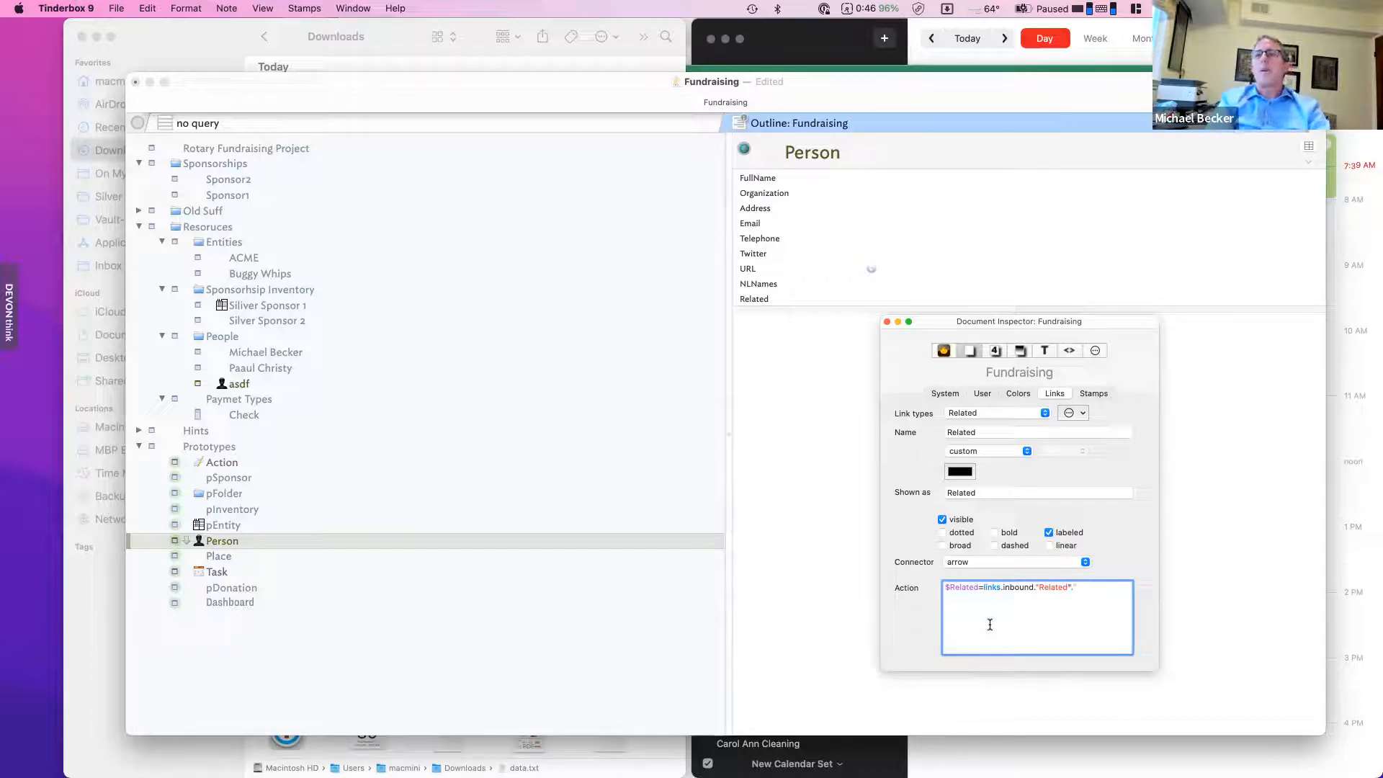
{"action": "type", "text": ".$Name;"}
{"action": "key", "text": "Tab"}
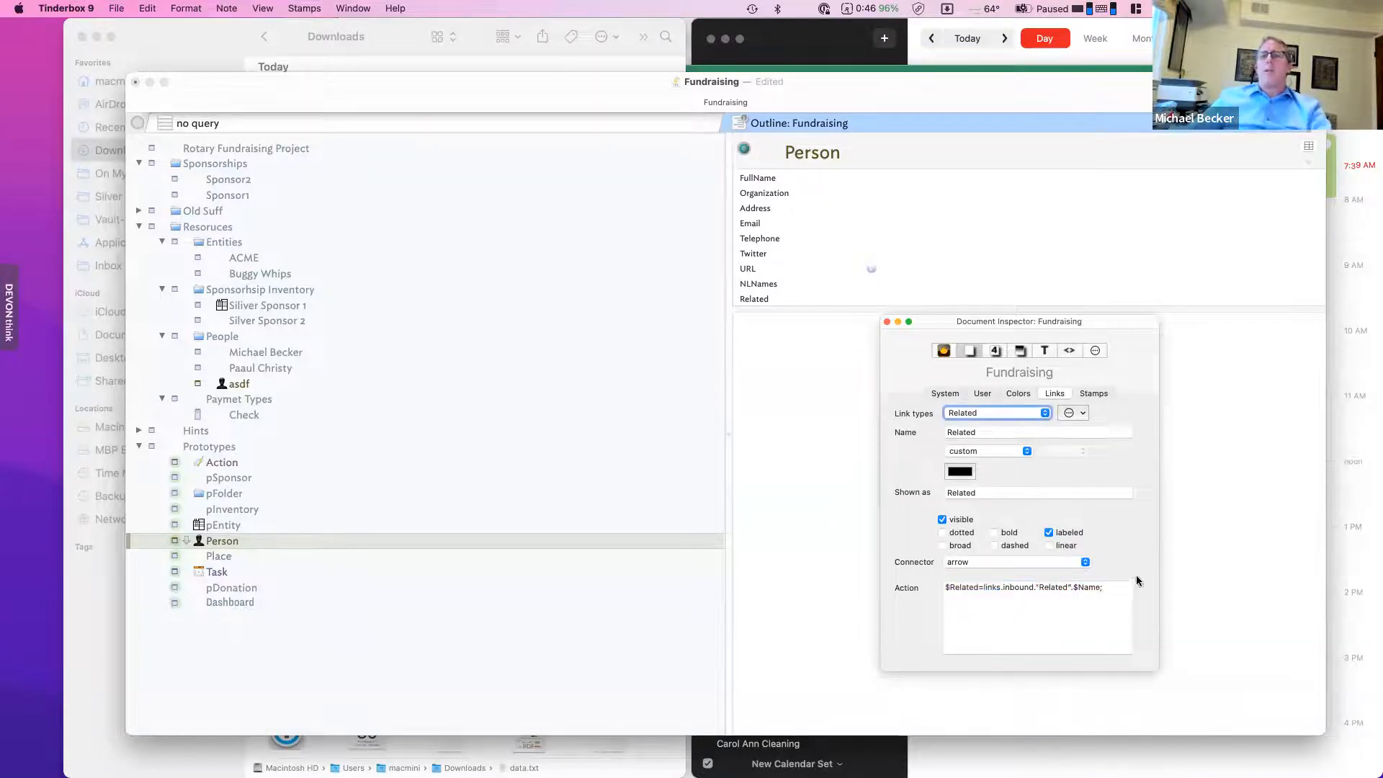
{"action": "left_click", "coordinate": [1237, 429]}
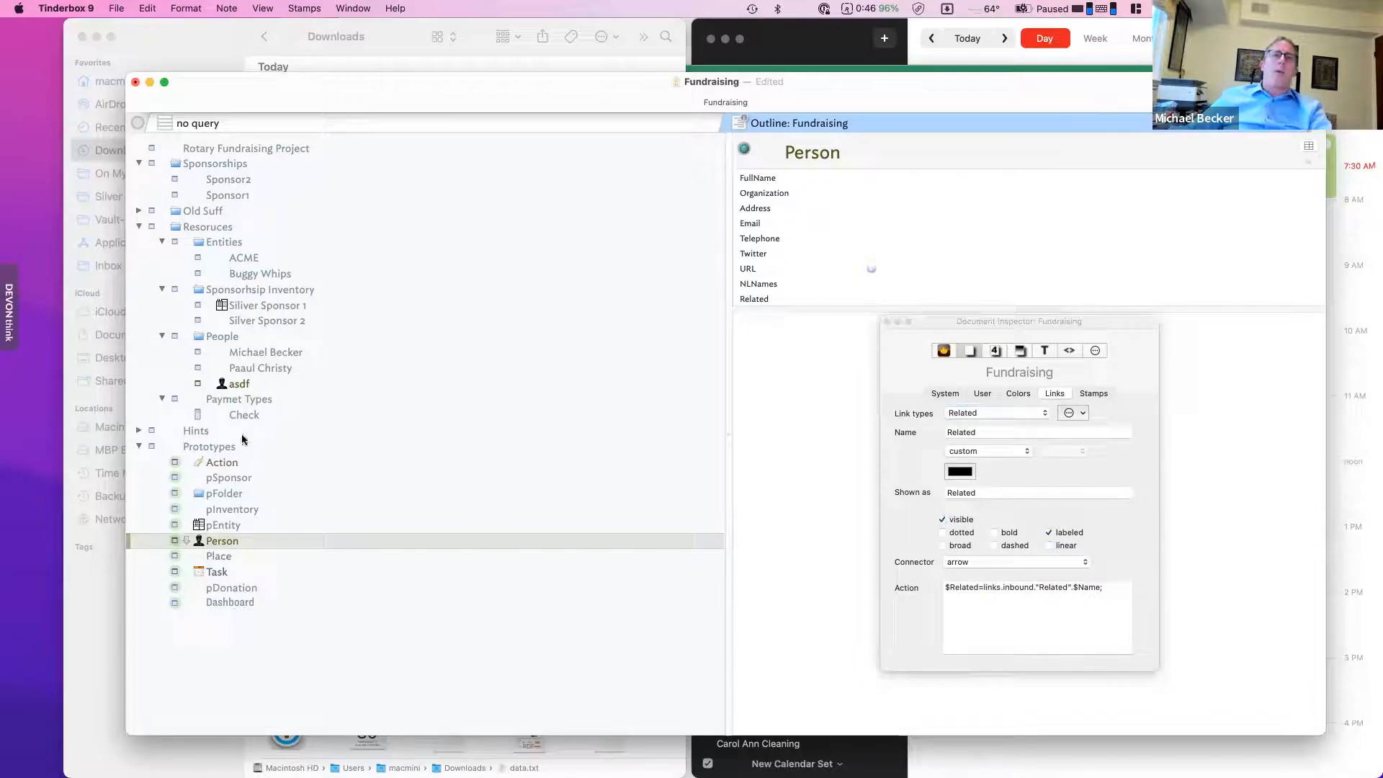
- Create a Related link from the second person note to the first
{"action": "left_click", "coordinate": [270, 369]}
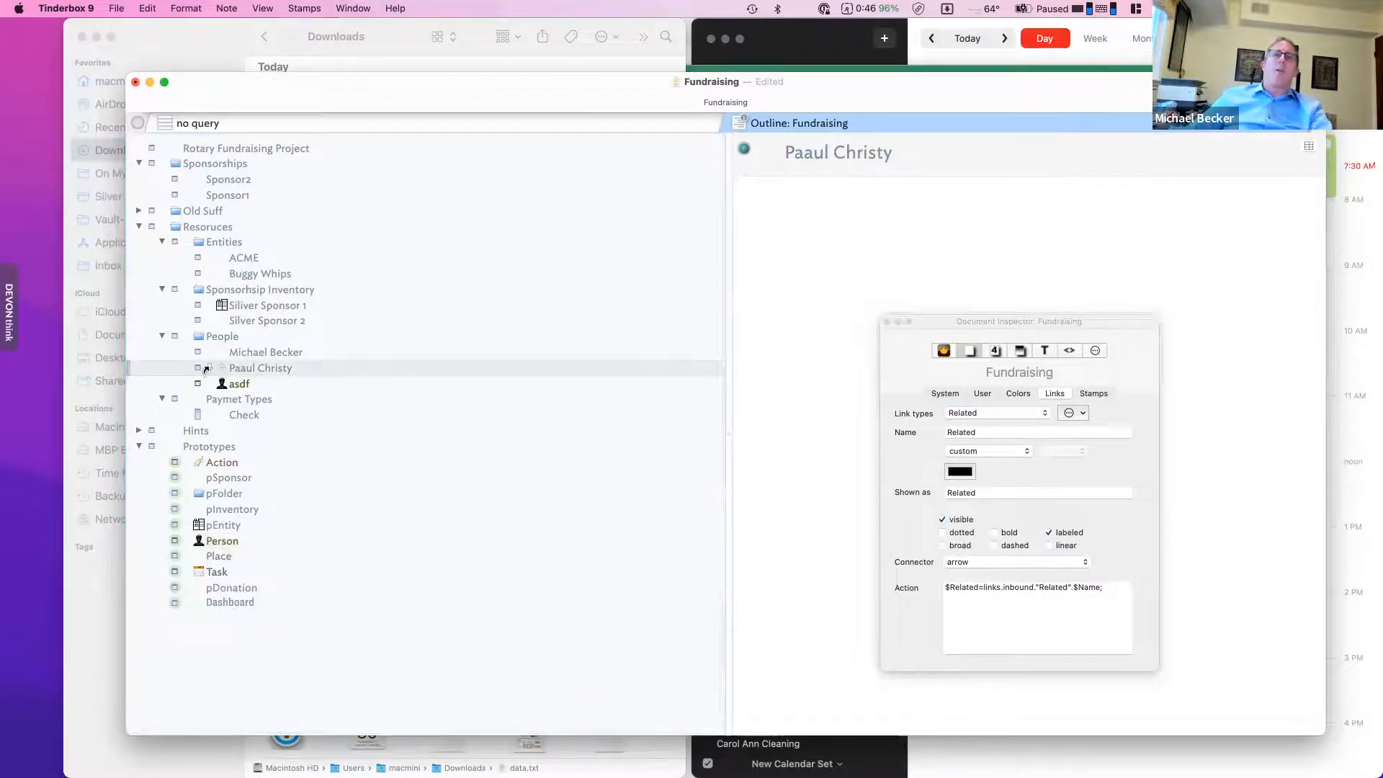
{"action": "left_click_drag", "start_coordinate": [228, 349], "coordinate": [229, 351]}
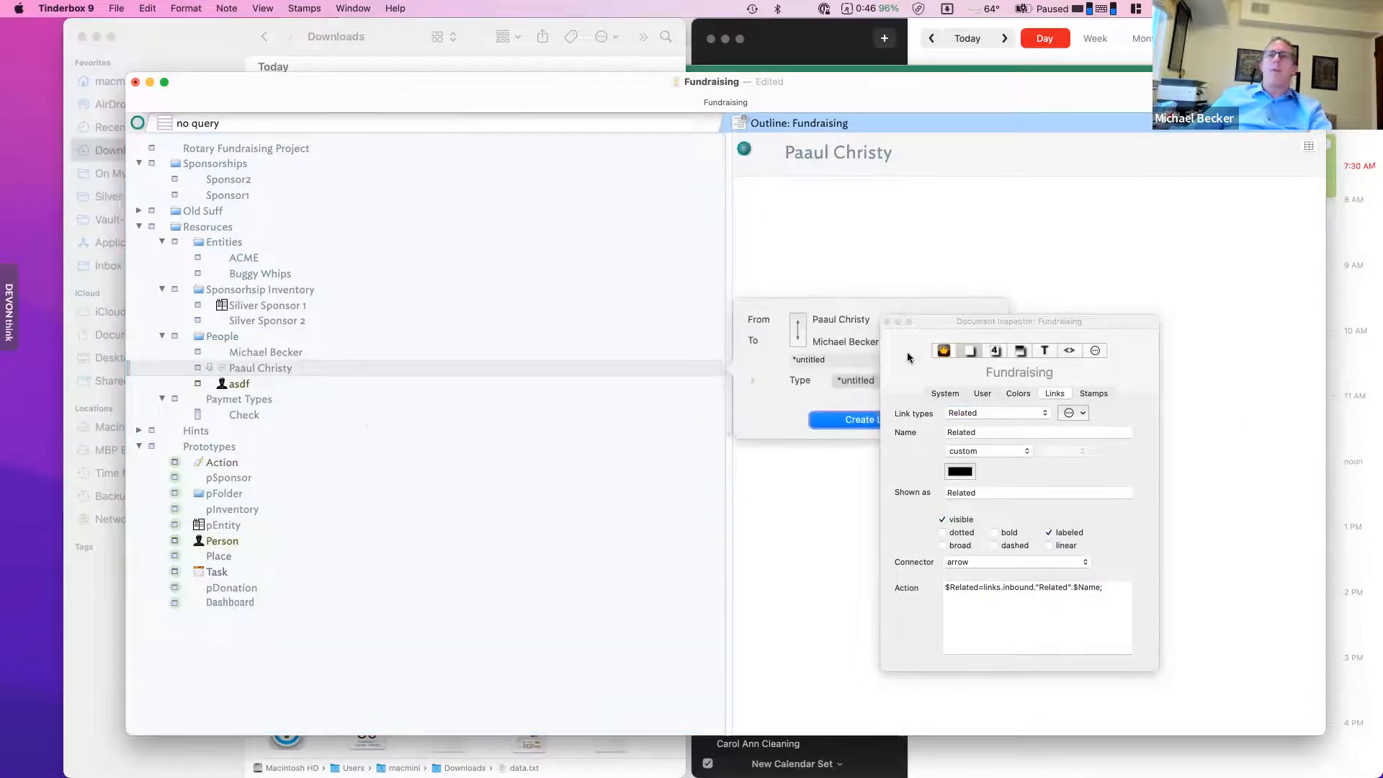
{"action": "left_click", "coordinate": [844, 384]}
{"action": "left_click", "coordinate": [853, 397]}
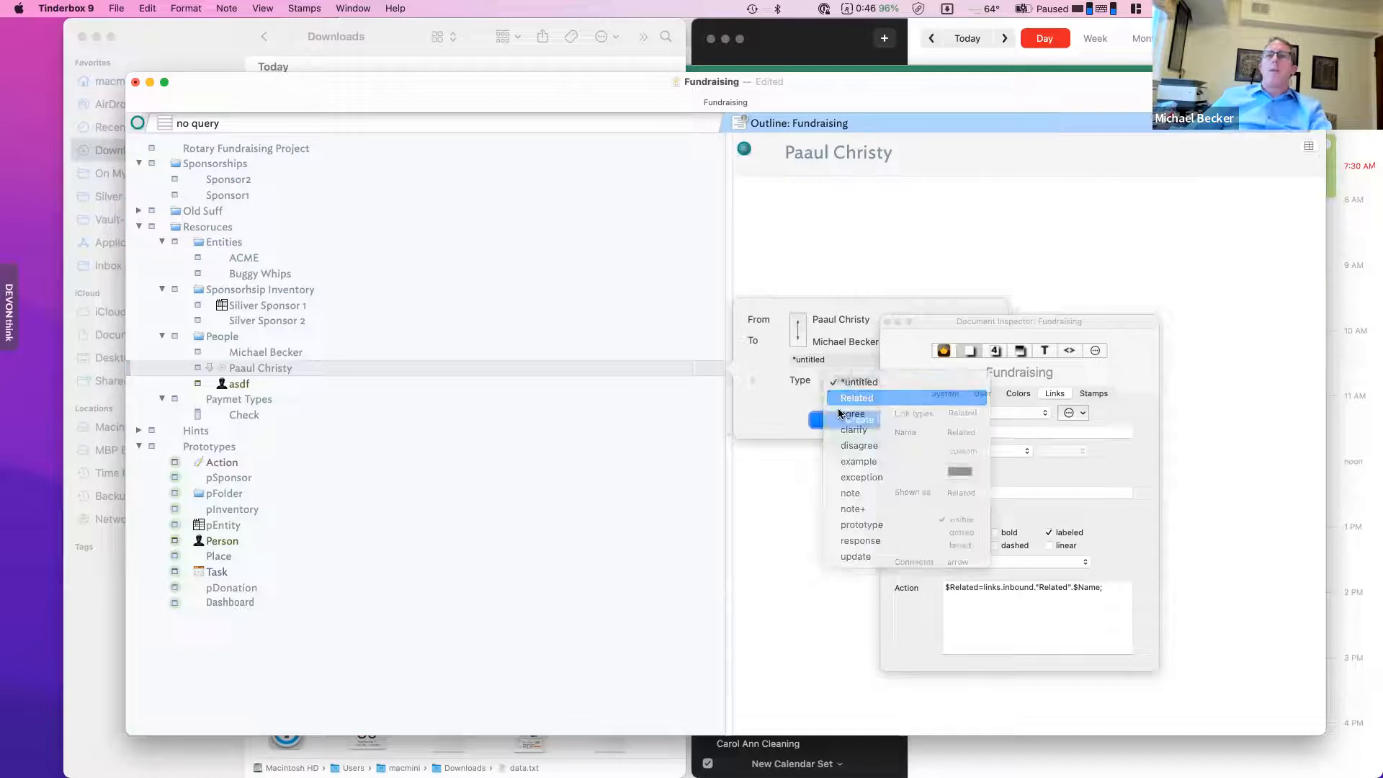
{"action": "left_click", "coordinate": [828, 421]}
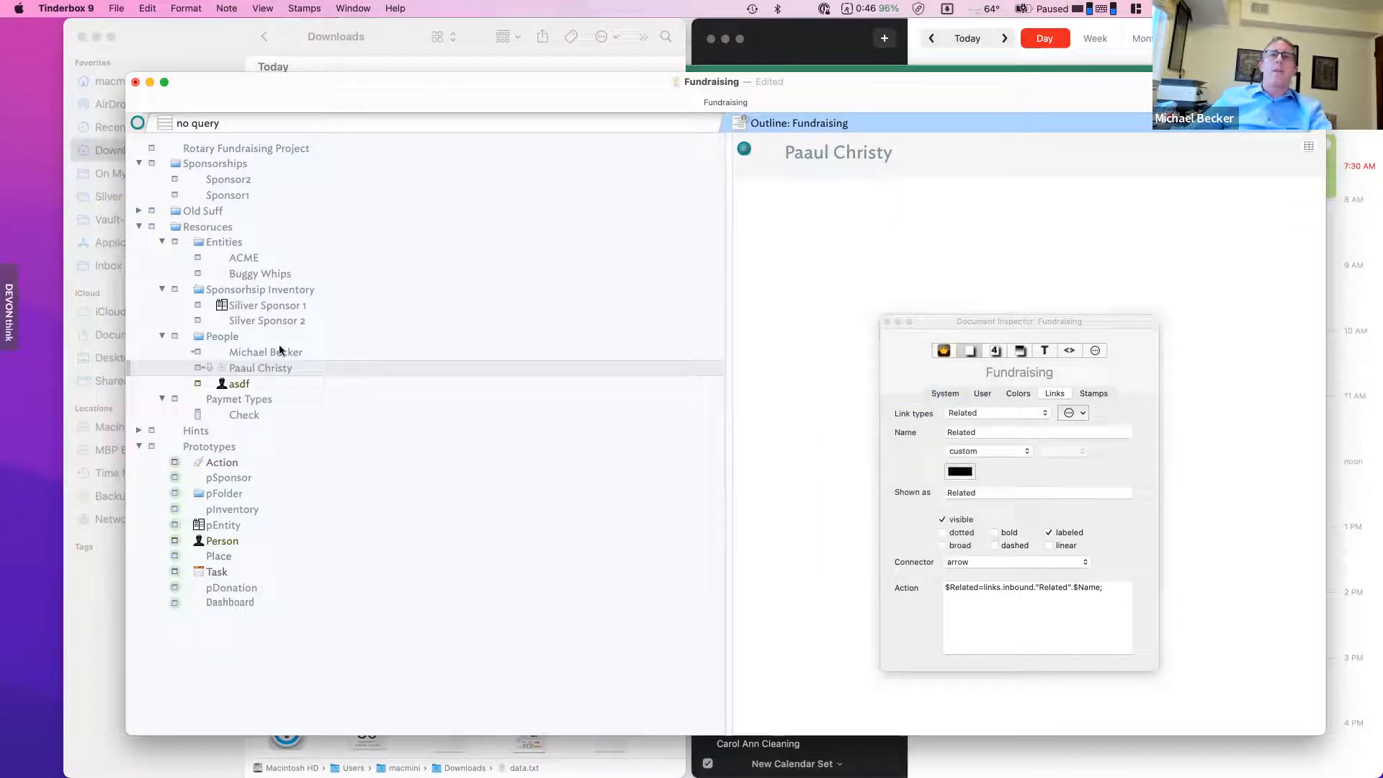
- Give the People notes the Person prototype and select the Related action's text after the equals sign
{"action": "left_click", "coordinate": [245, 357]}
{"action": "left_click", "coordinate": [194, 353]}
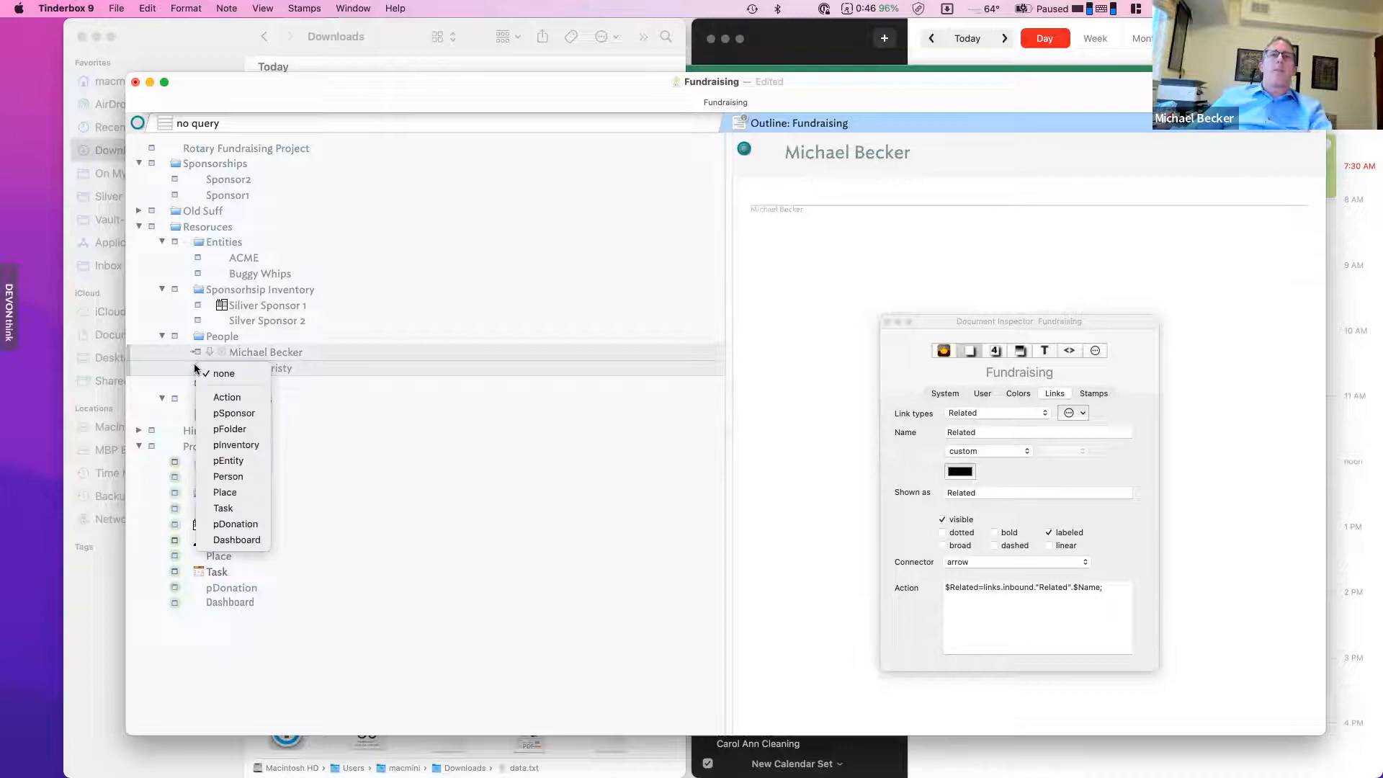
{"action": "left_click", "coordinate": [245, 476]}
{"action": "left_click", "coordinate": [293, 339]}
{"action": "left_click", "coordinate": [277, 352]}
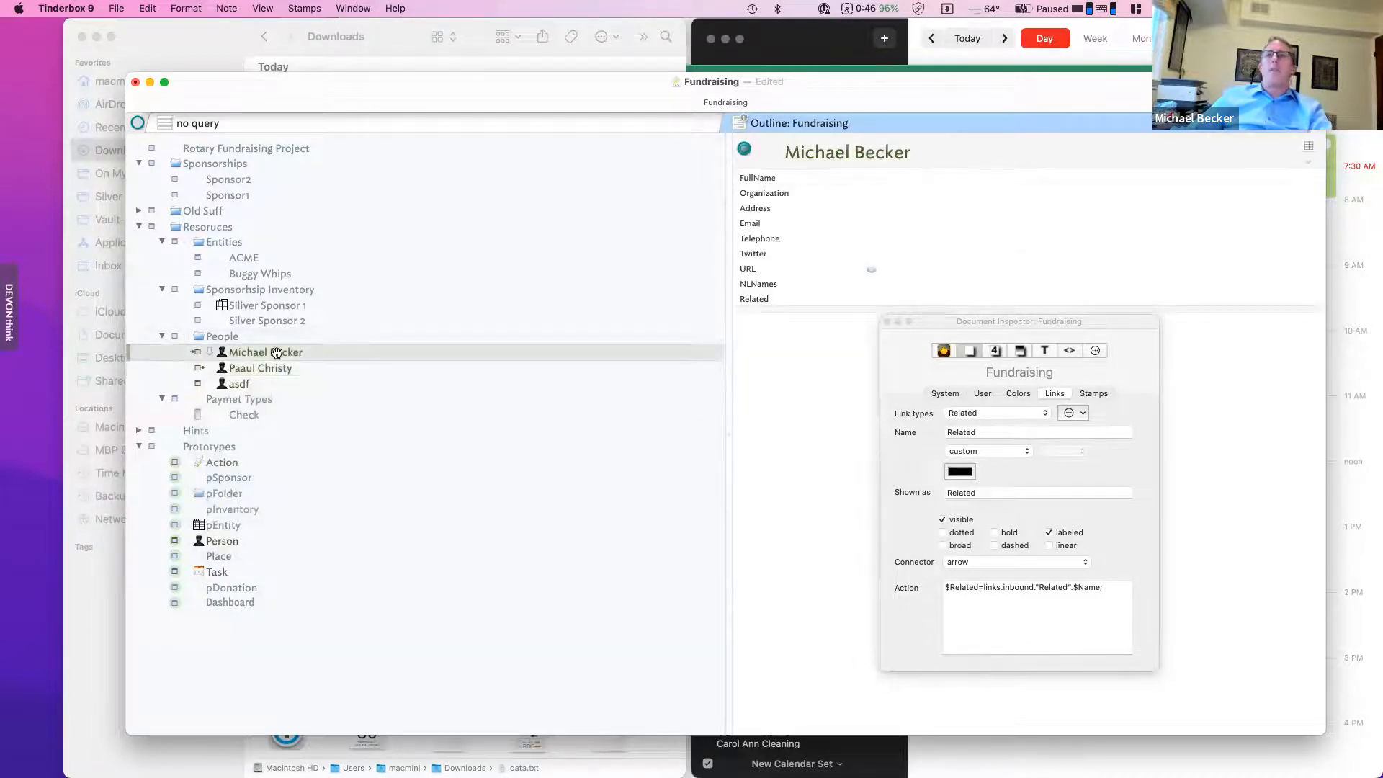
{"action": "left_click", "coordinate": [280, 365]}
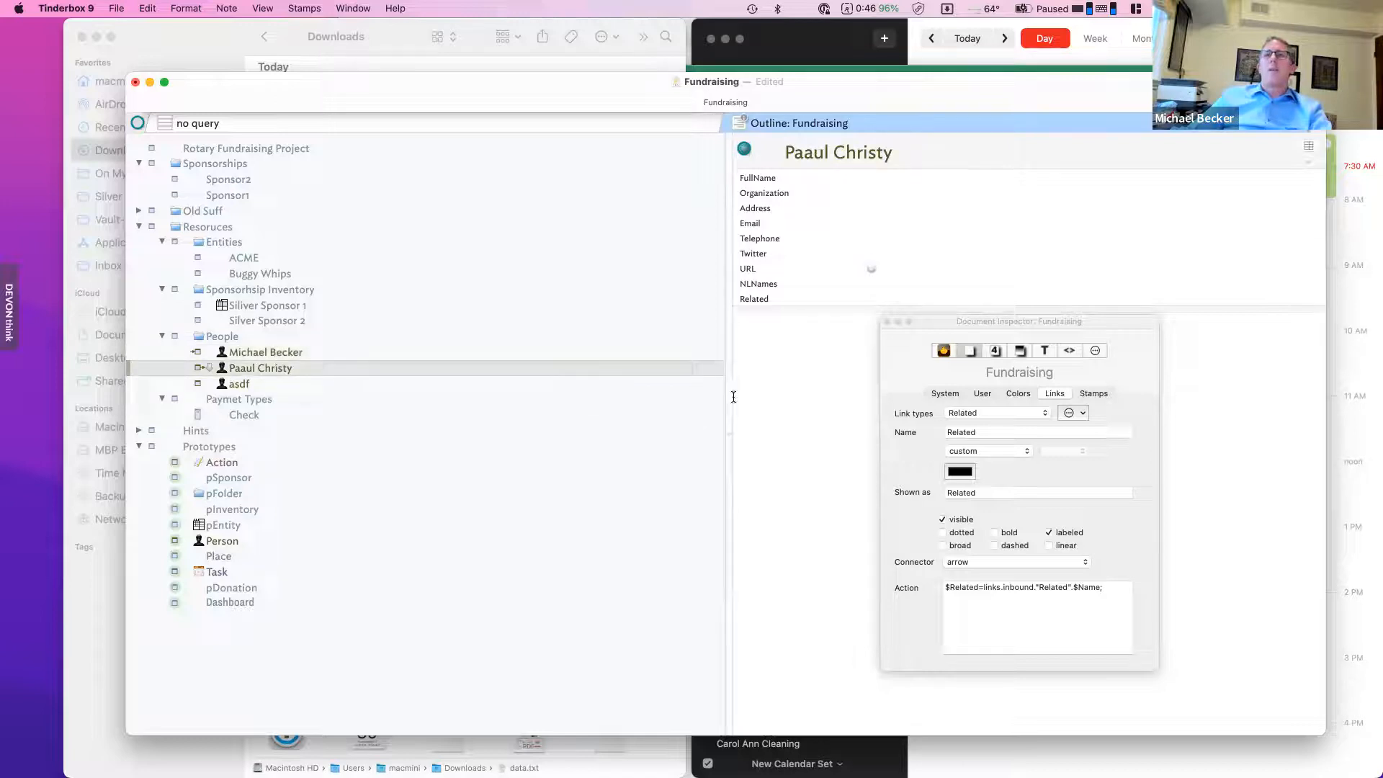
{"action": "left_click", "coordinate": [1006, 594]}
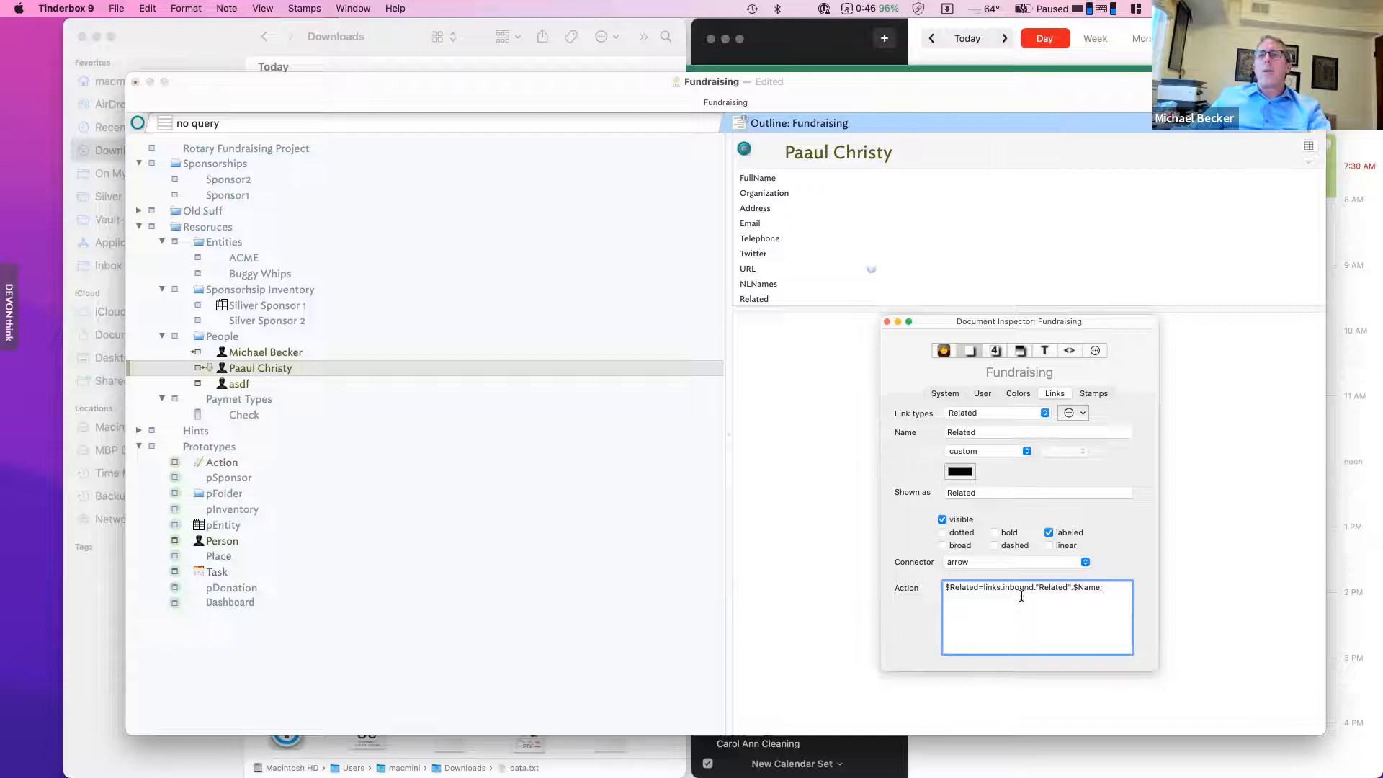
{"action": "left_click_drag", "start_coordinate": [984, 589], "coordinate": [1117, 592]}
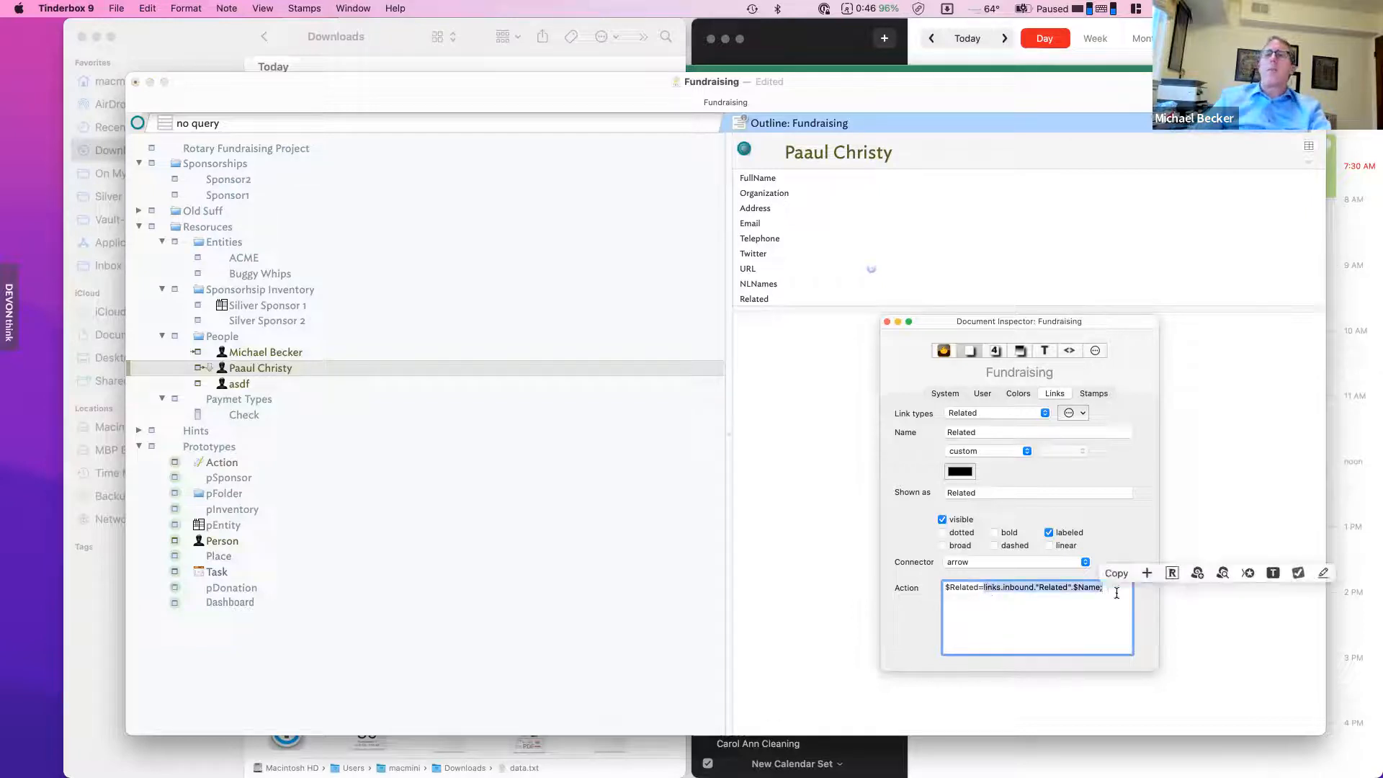
- Rewrite the Related link action as $Related+=$Name; and show the note's links pane
{"action": "key", "text": "BackSpace"}
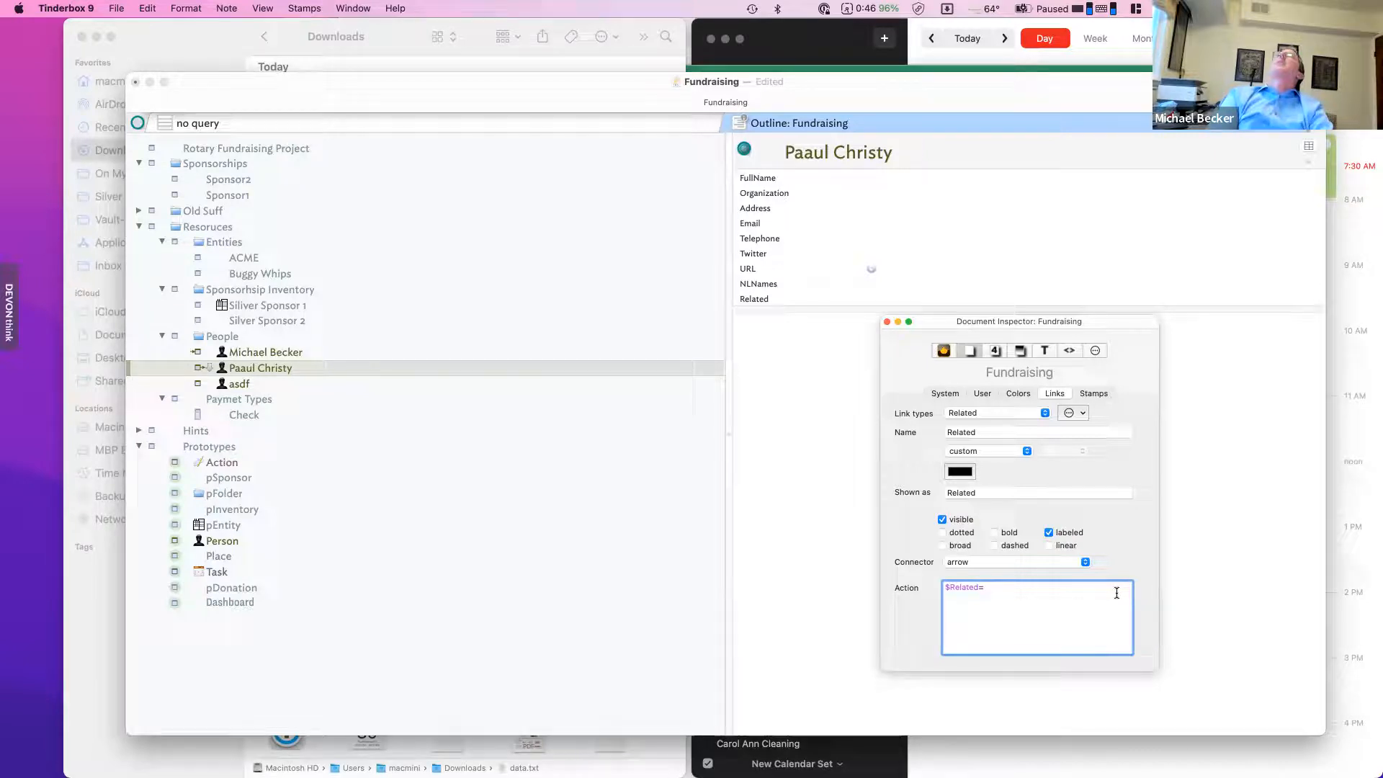
{"action": "type", "text": "l"}
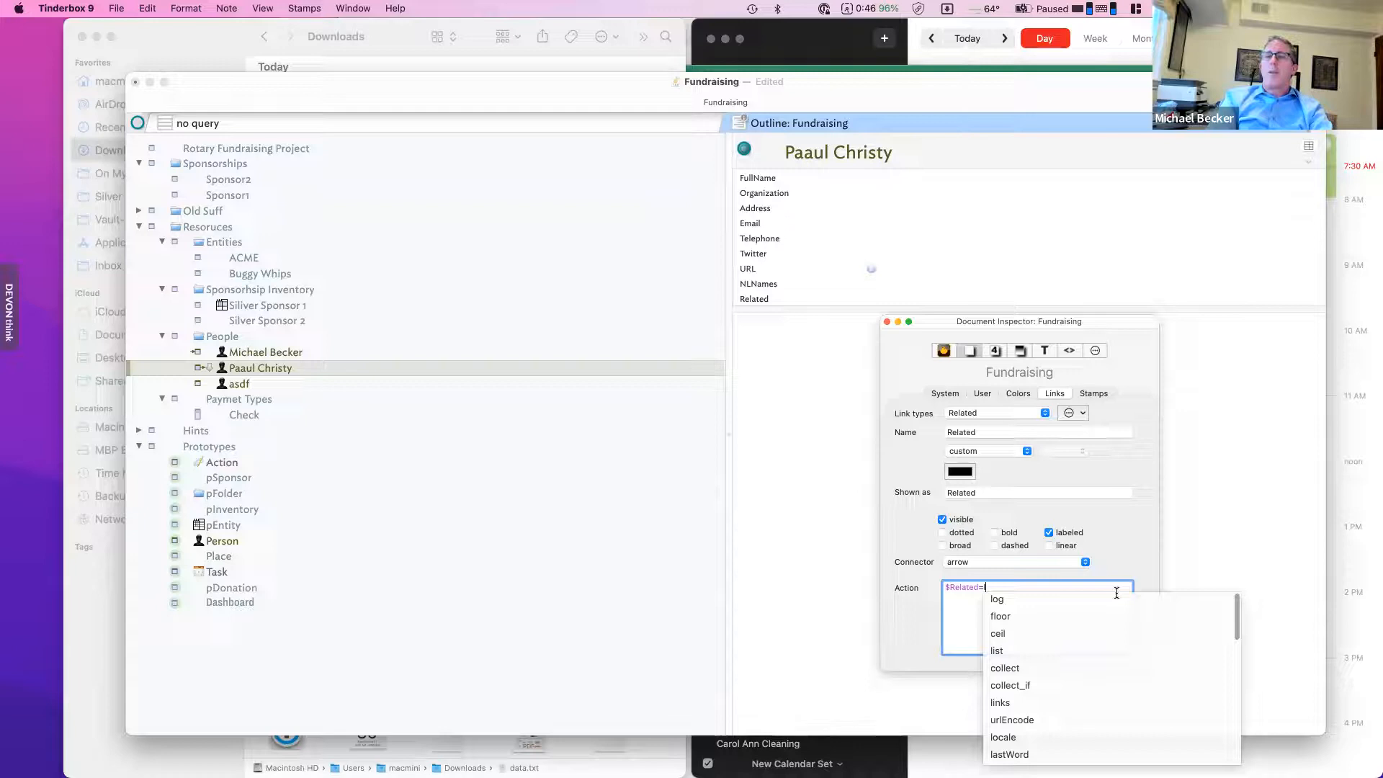
{"action": "key", "text": "BackSpace"}
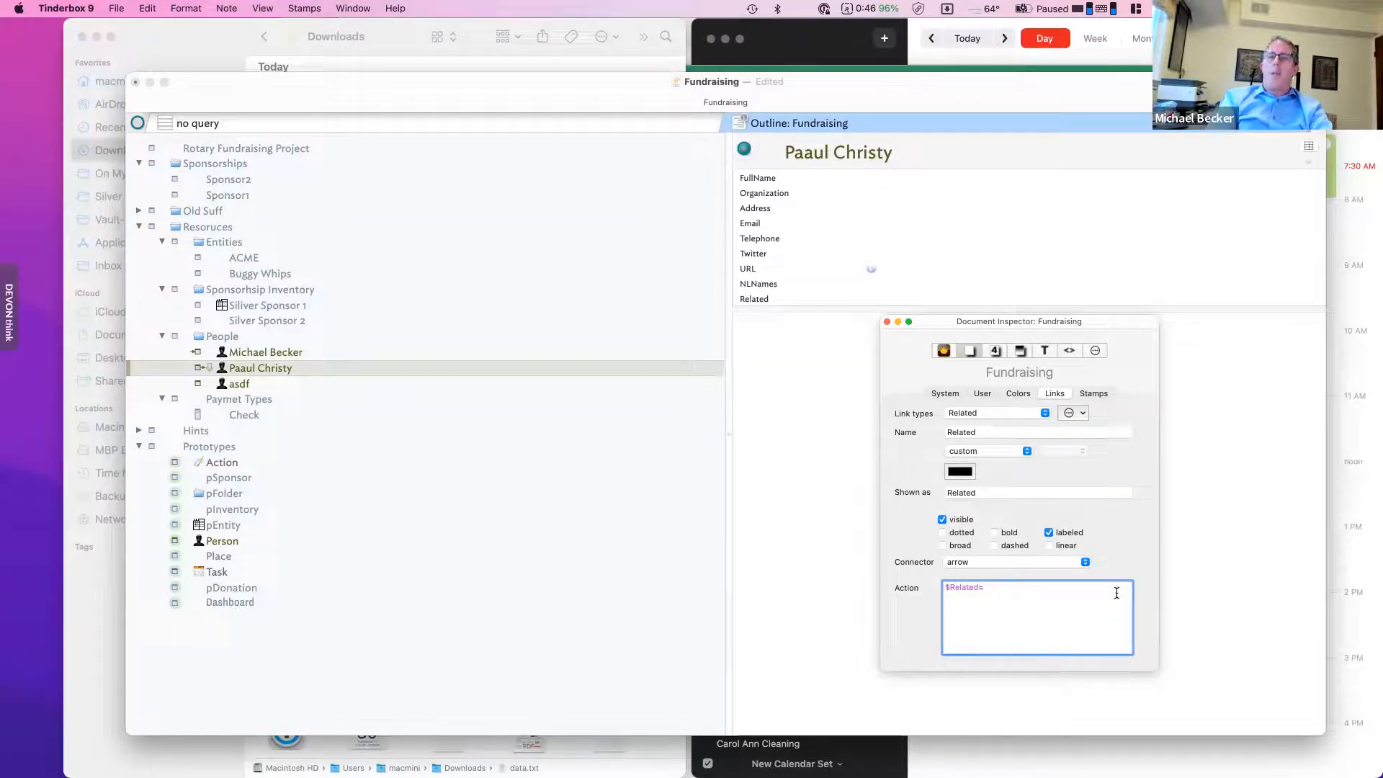
{"action": "type", "text": "$"}
{"action": "key", "text": "Escape"}
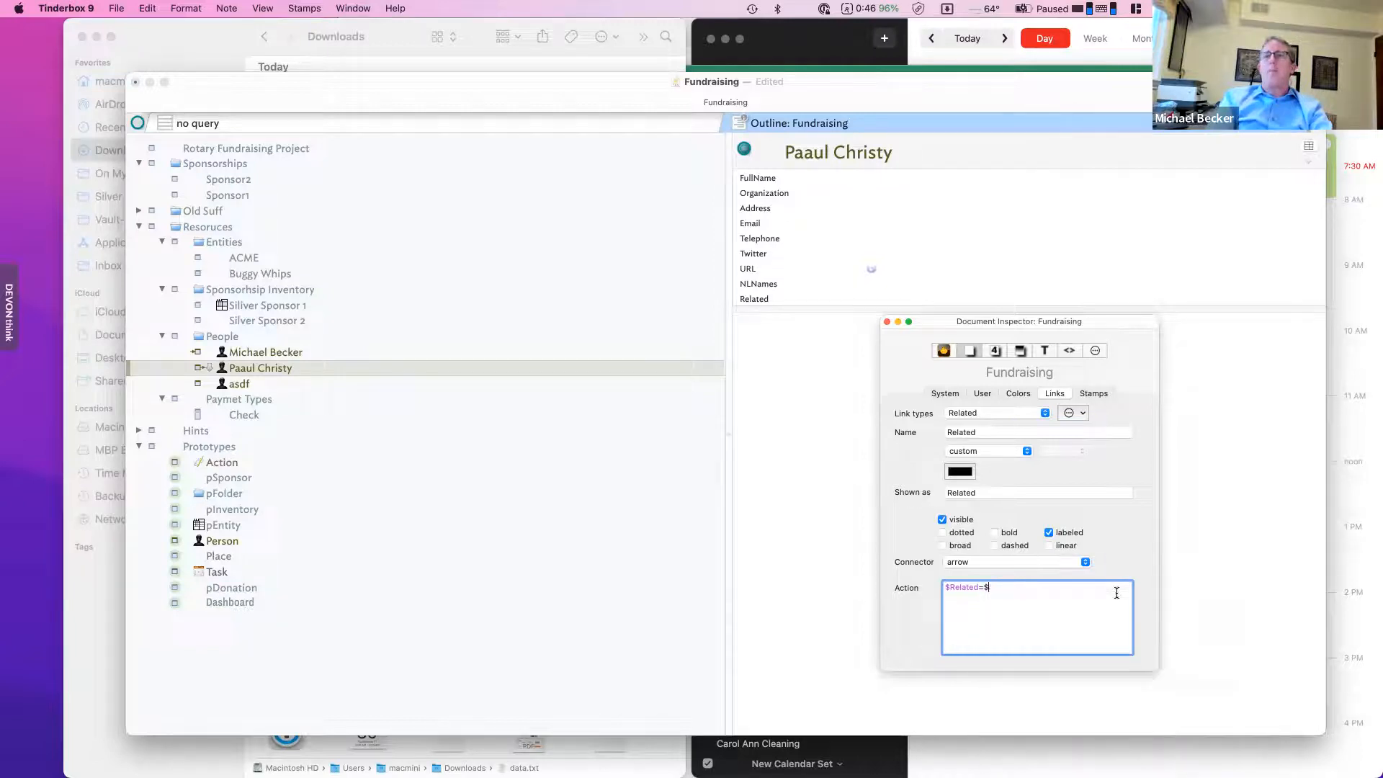
{"action": "type", "text": "ame"}
{"action": "type", "text": "ame;"}
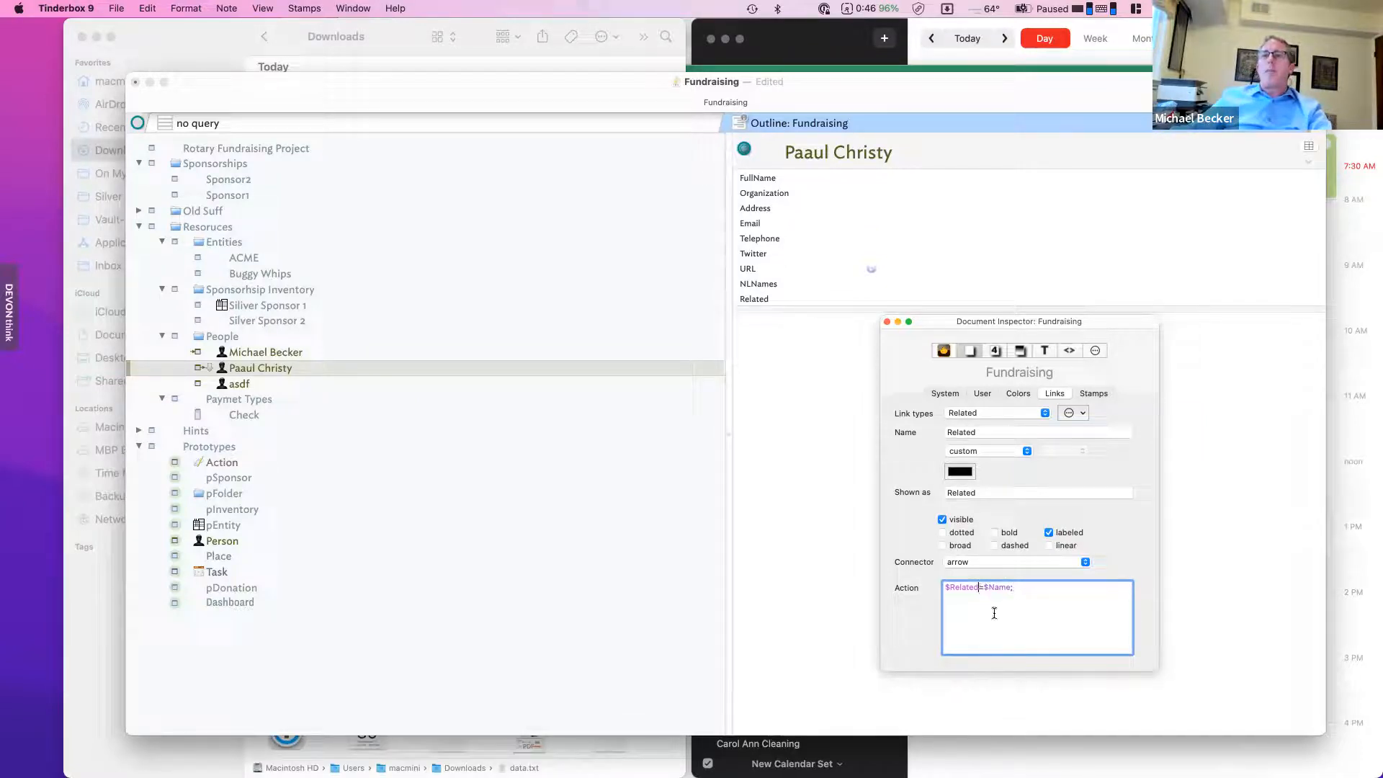
{"action": "type", "text": "+"}
{"action": "key", "text": "Tab"}
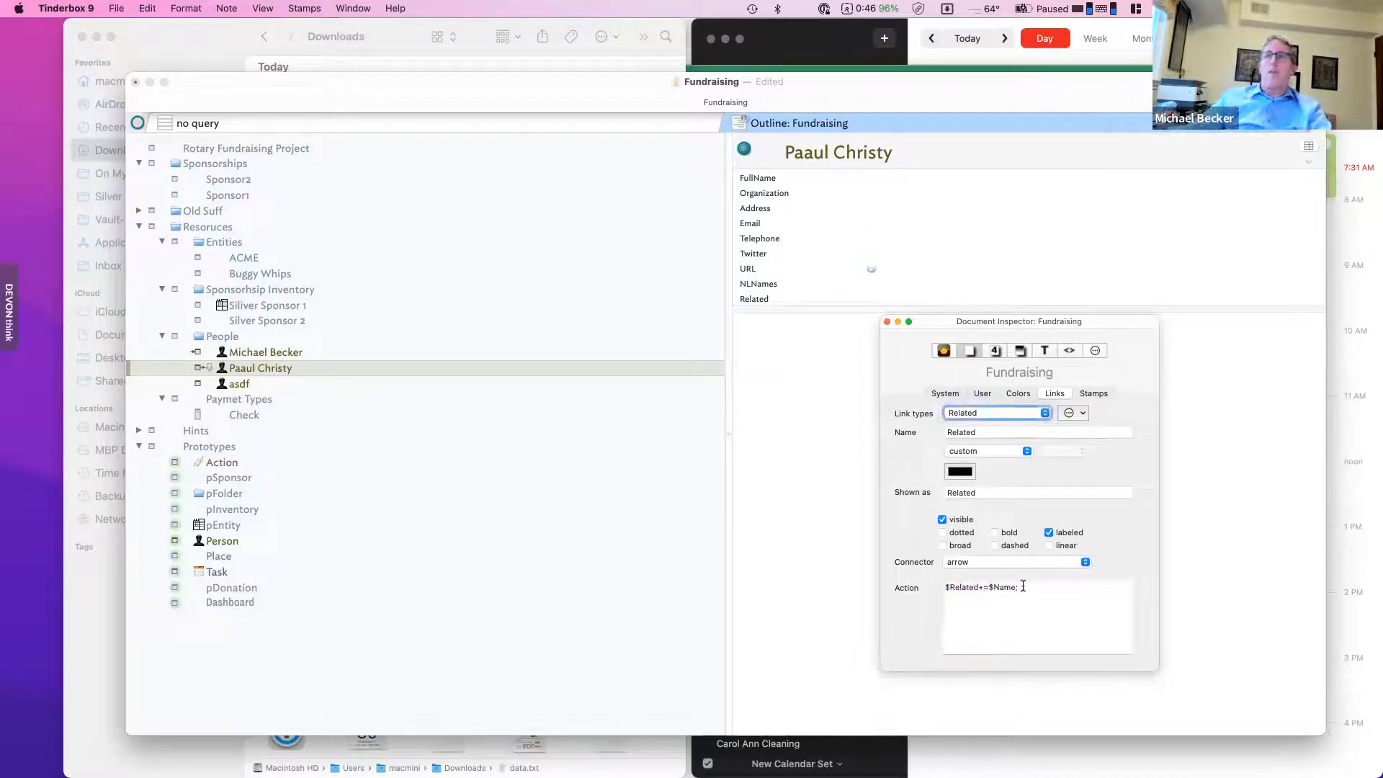
{"action": "left_click", "coordinate": [781, 382]}
{"action": "key", "text": "super+7"}
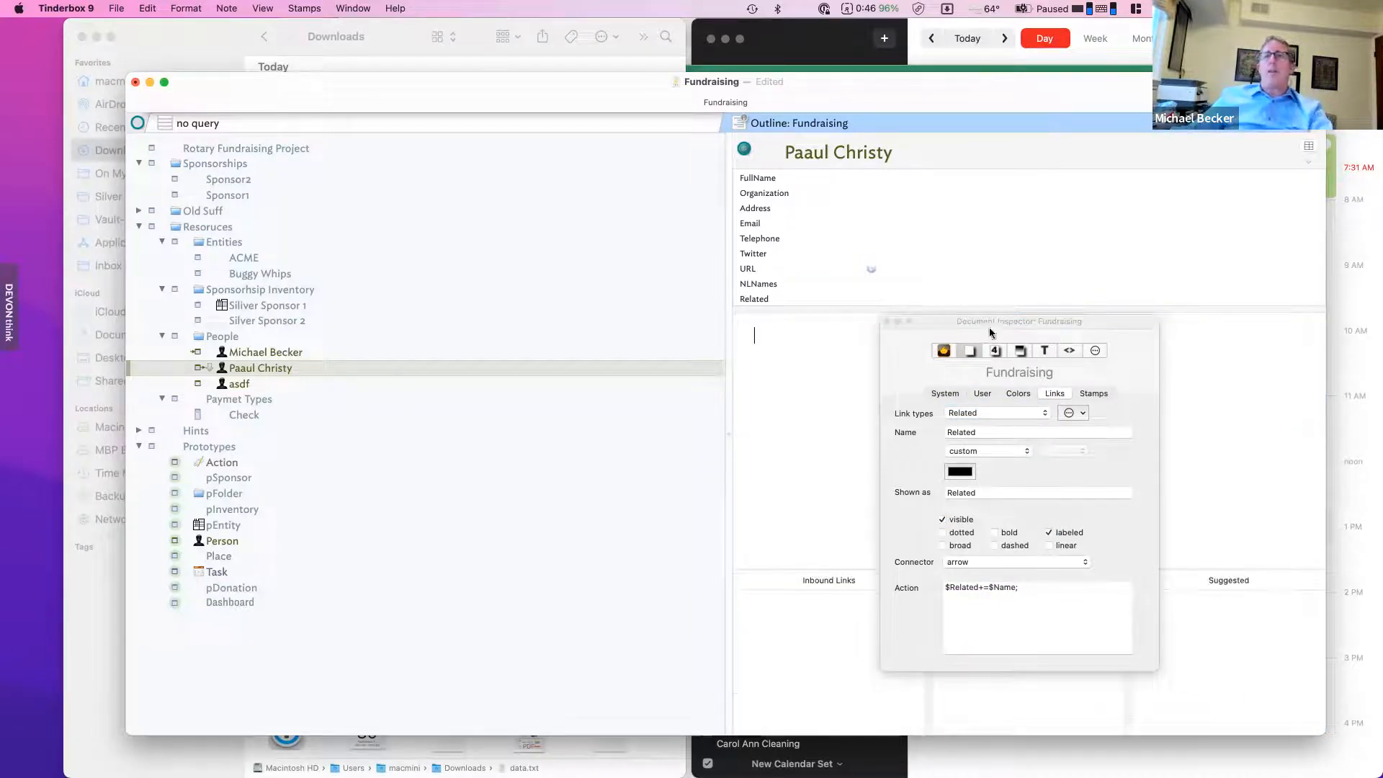
- Link the second person note to the first again and check the inbound Related link
{"action": "left_click_drag", "start_coordinate": [990, 331], "coordinate": [1192, 281]}
{"action": "left_click", "coordinate": [286, 353]}
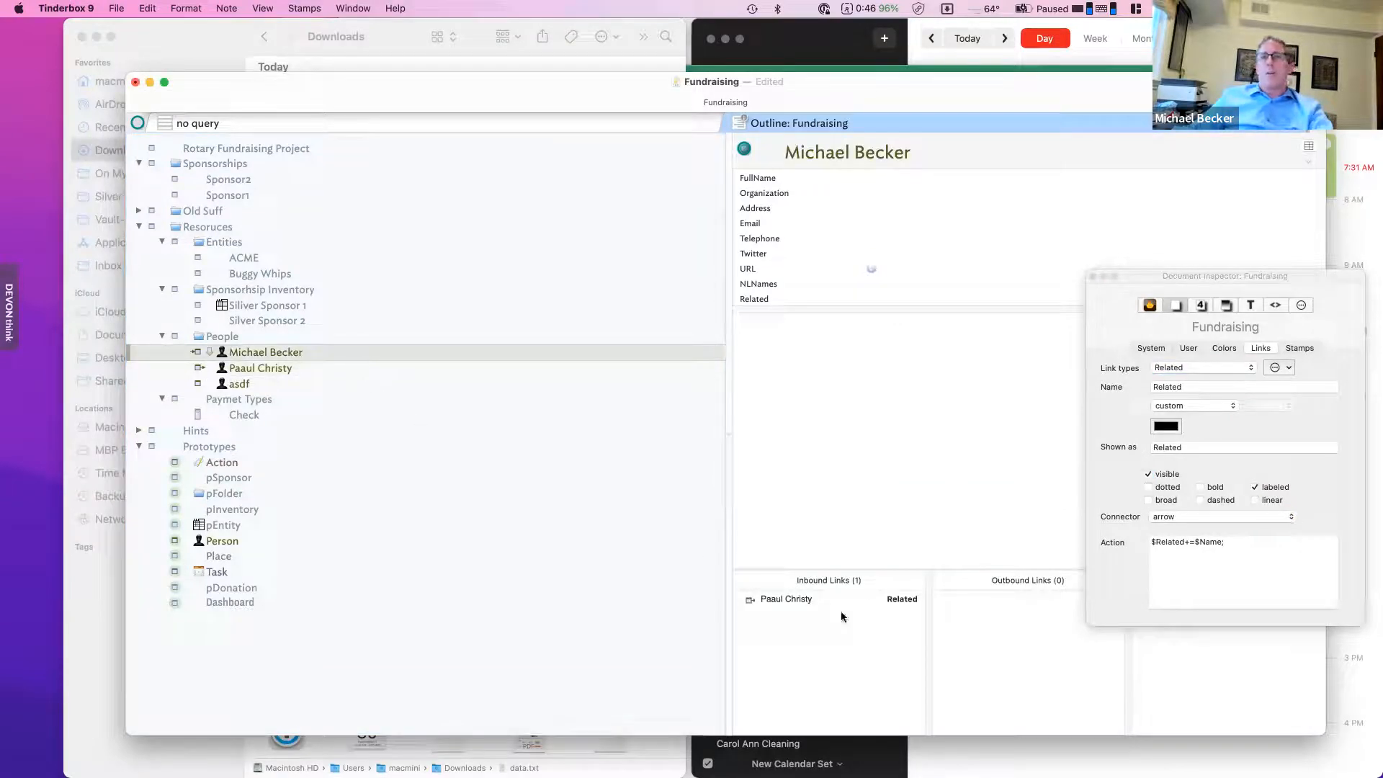
{"action": "mouse_move", "coordinate": [827, 602]}
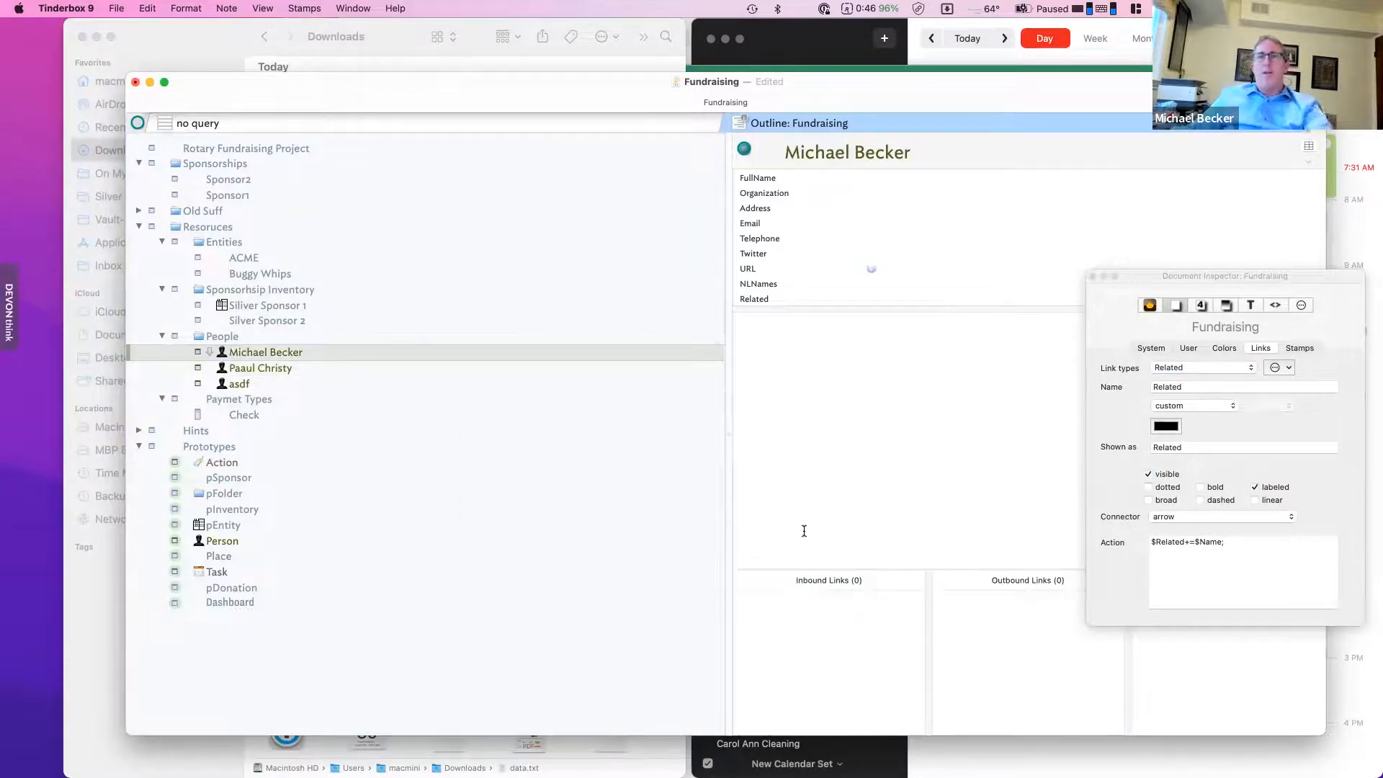
{"action": "left_click", "coordinate": [265, 368]}
{"action": "left_click_drag", "start_coordinate": [210, 368], "coordinate": [225, 352]}
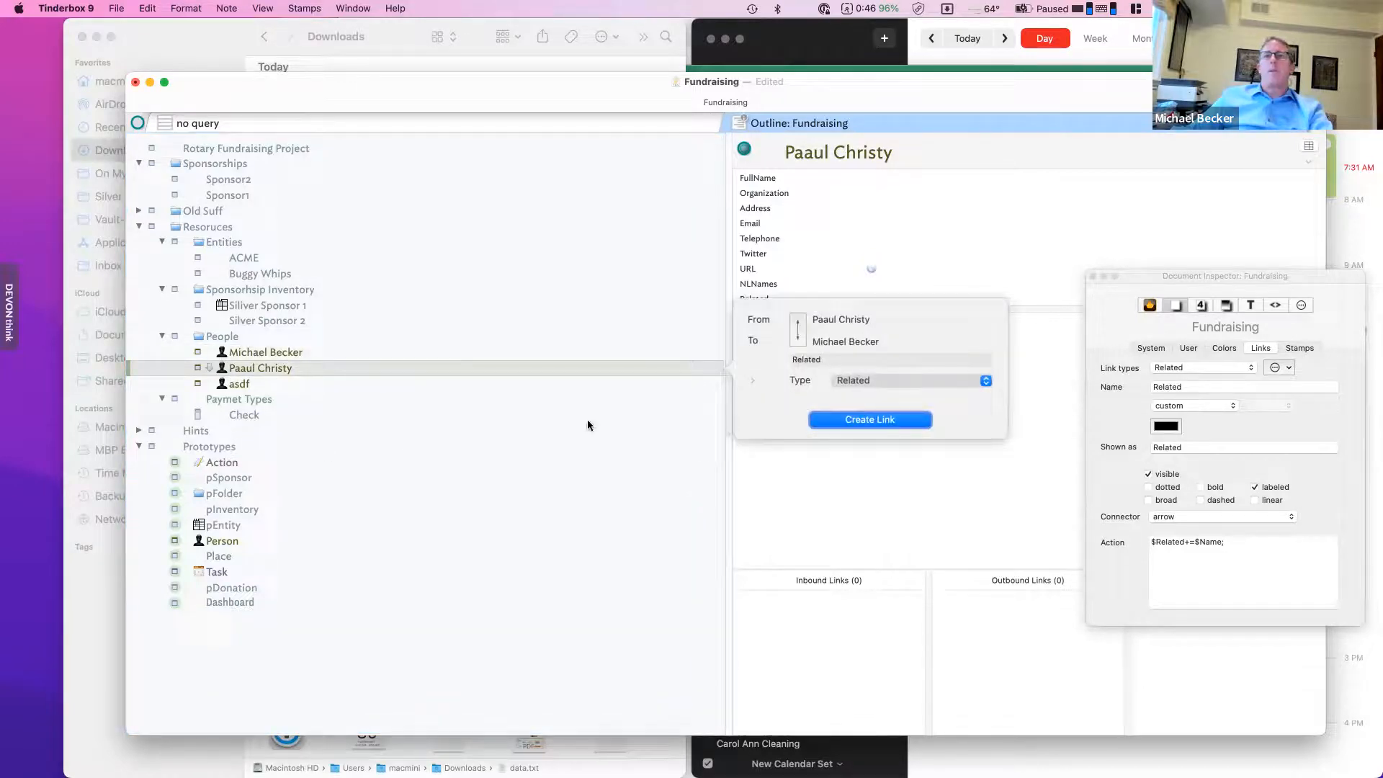
{"action": "left_click", "coordinate": [855, 421]}
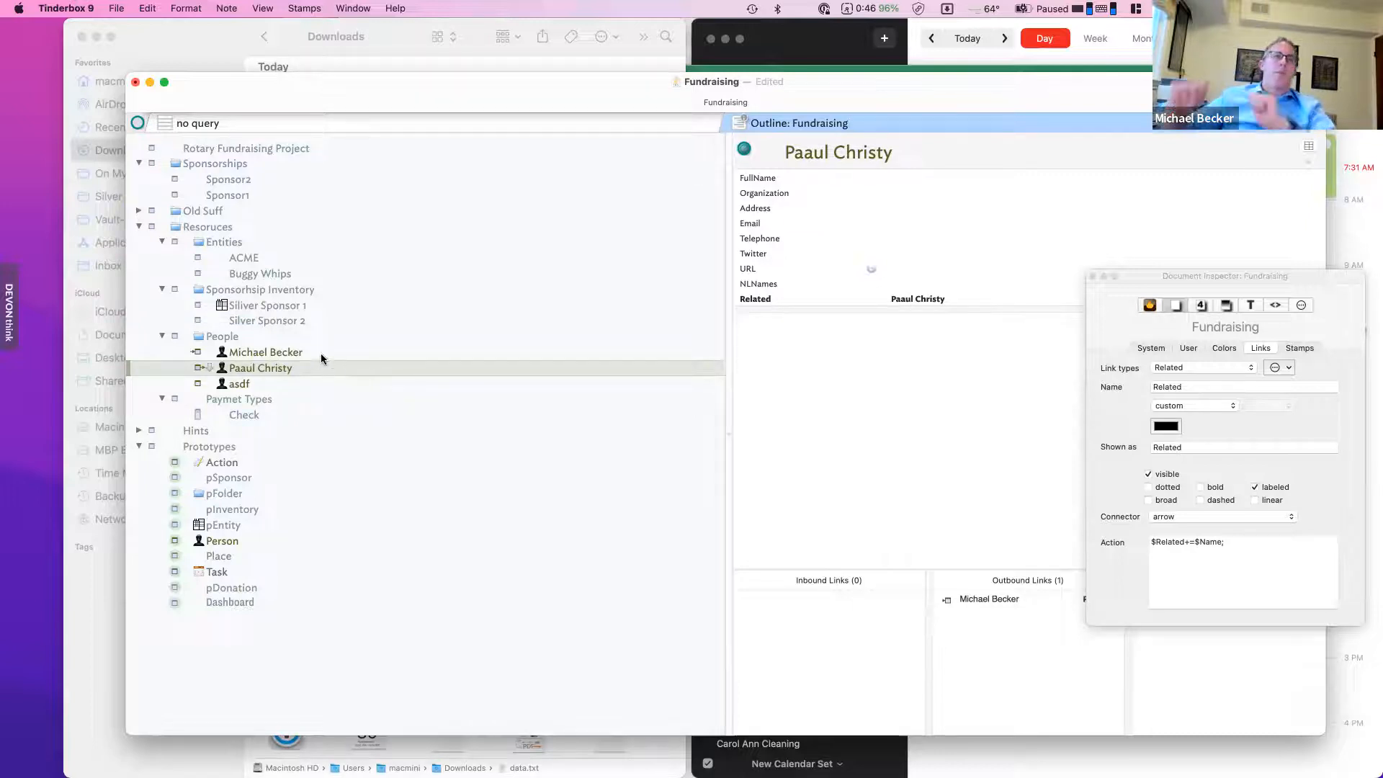
{"action": "left_click", "coordinate": [252, 354]}
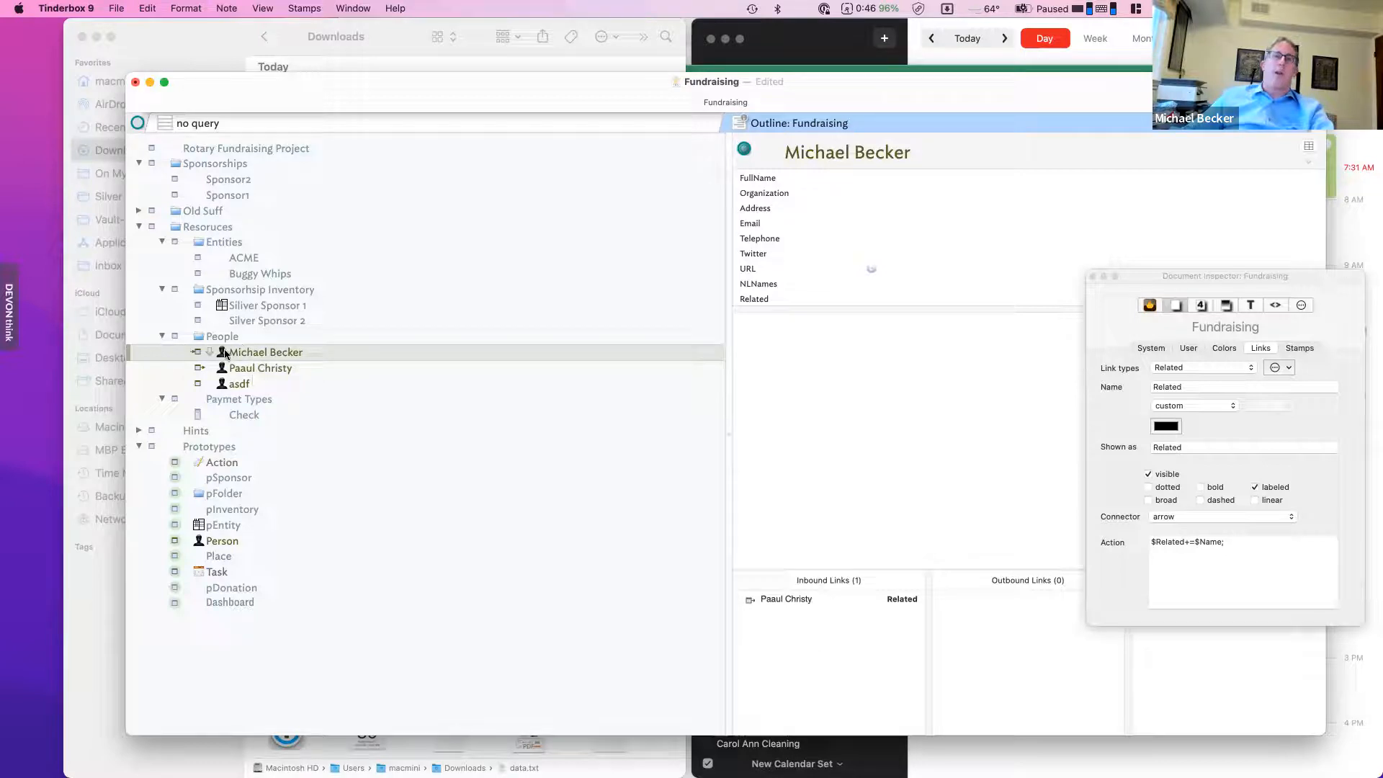
{"action": "left_click", "coordinate": [247, 371]}
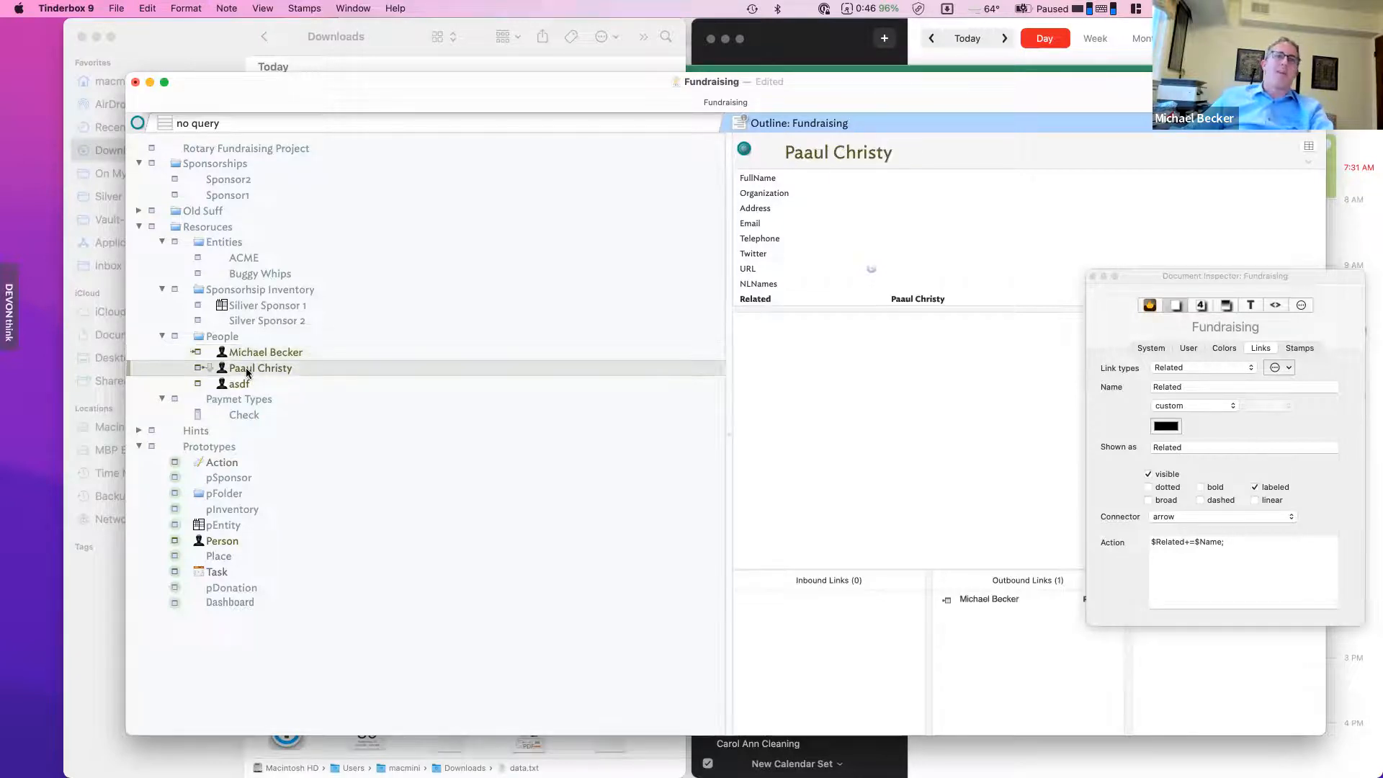
- Correct the second person note's misspelled name and compare the two linked notes
{"action": "left_click", "coordinate": [260, 370]}
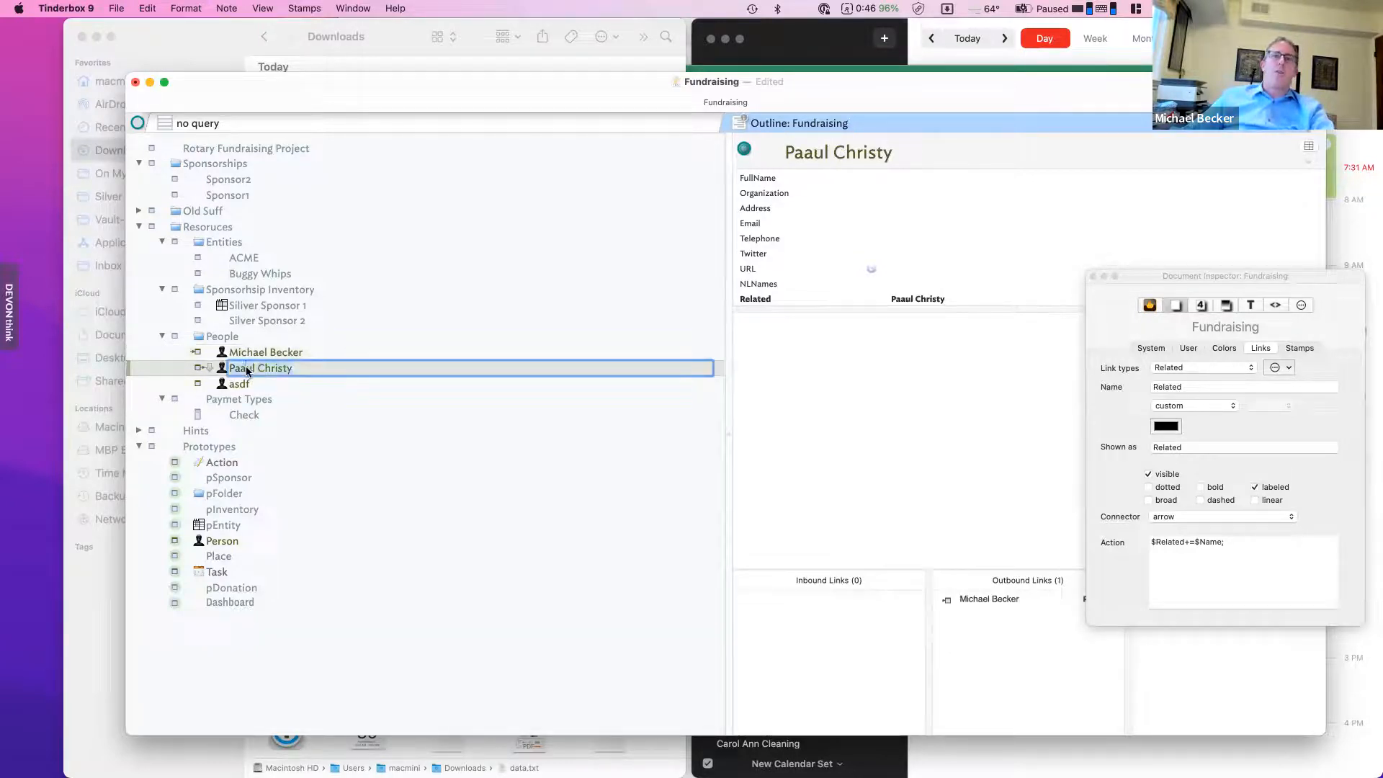
{"action": "key", "text": "BackSpace"}
{"action": "key", "text": "Return"}
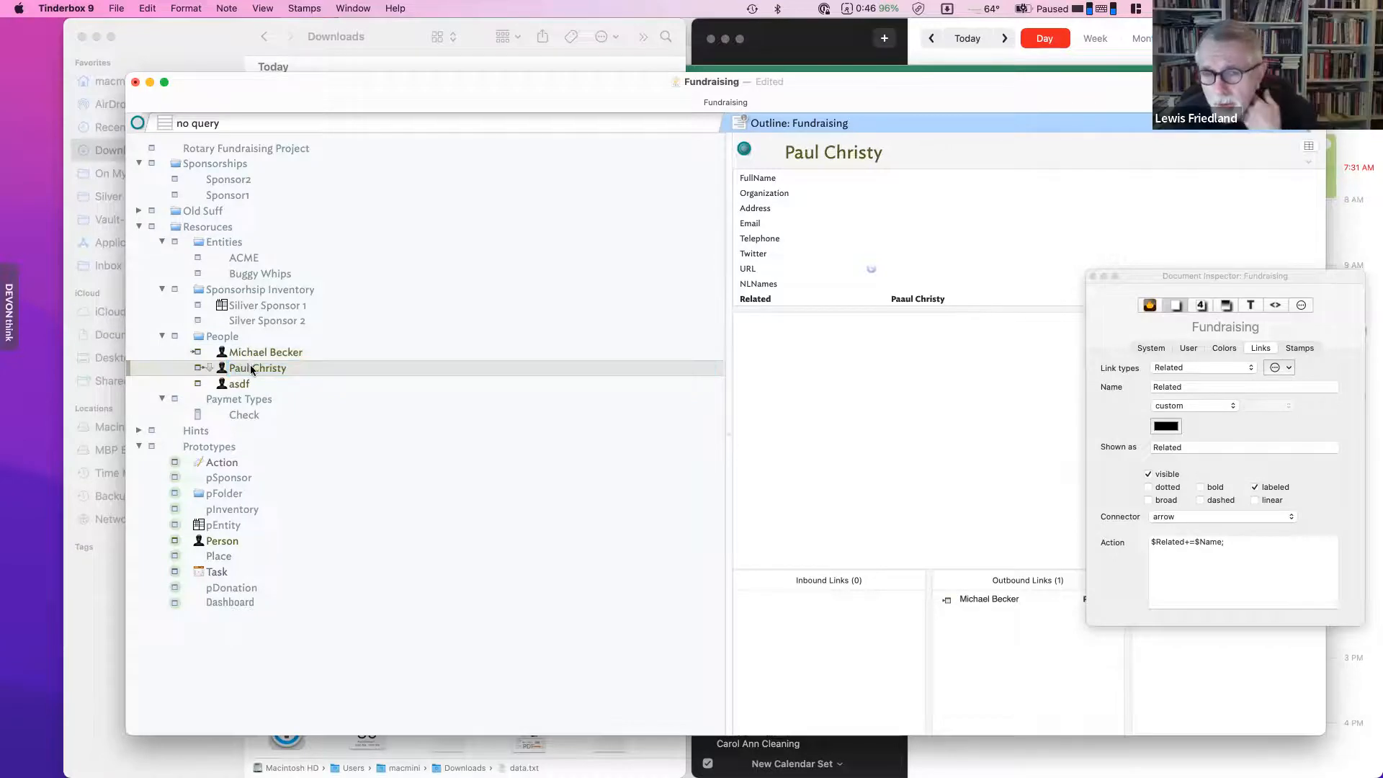
{"action": "left_click", "coordinate": [296, 353]}
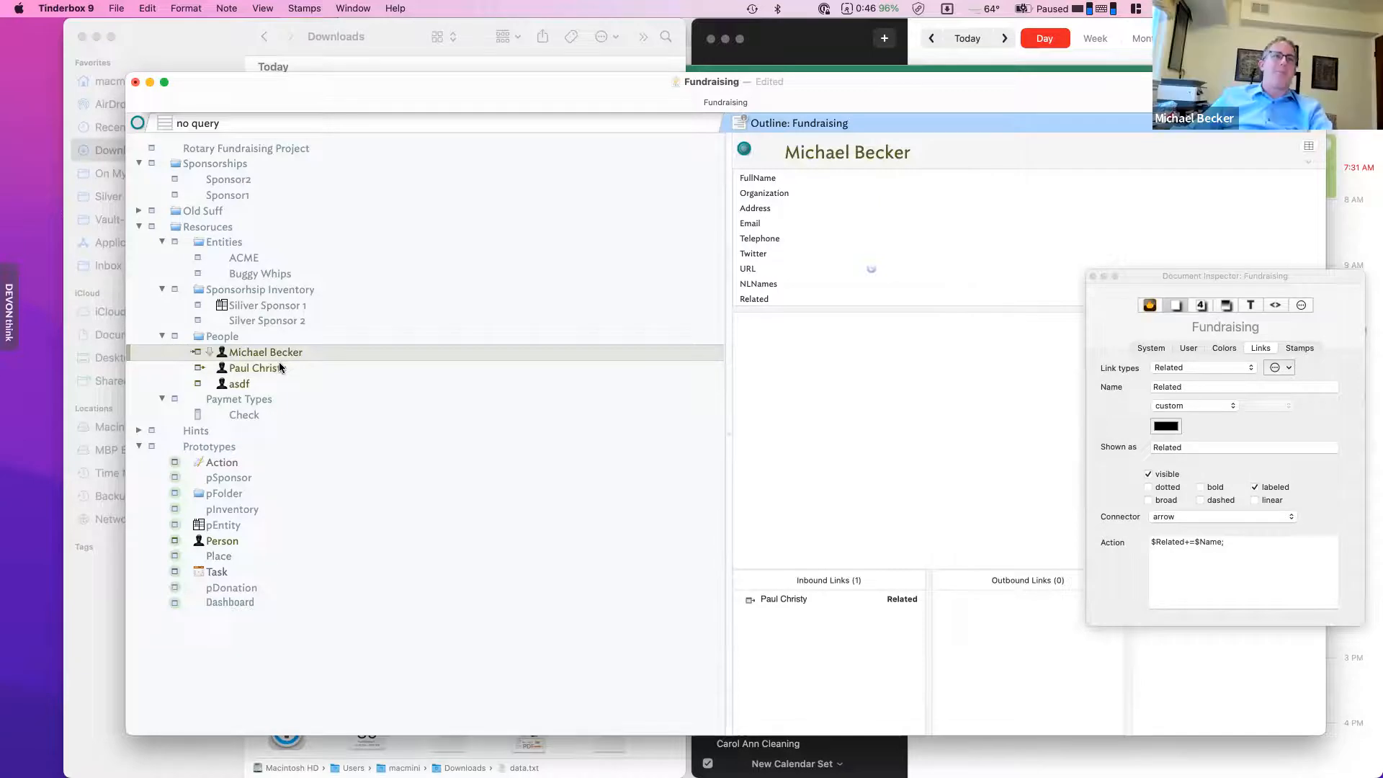
{"action": "left_click", "coordinate": [257, 367]}
{"action": "left_click", "coordinate": [260, 352]}
{"action": "left_click", "coordinate": [259, 368]}
{"action": "left_click", "coordinate": [275, 351]}
{"action": "left_click", "coordinate": [261, 366]}
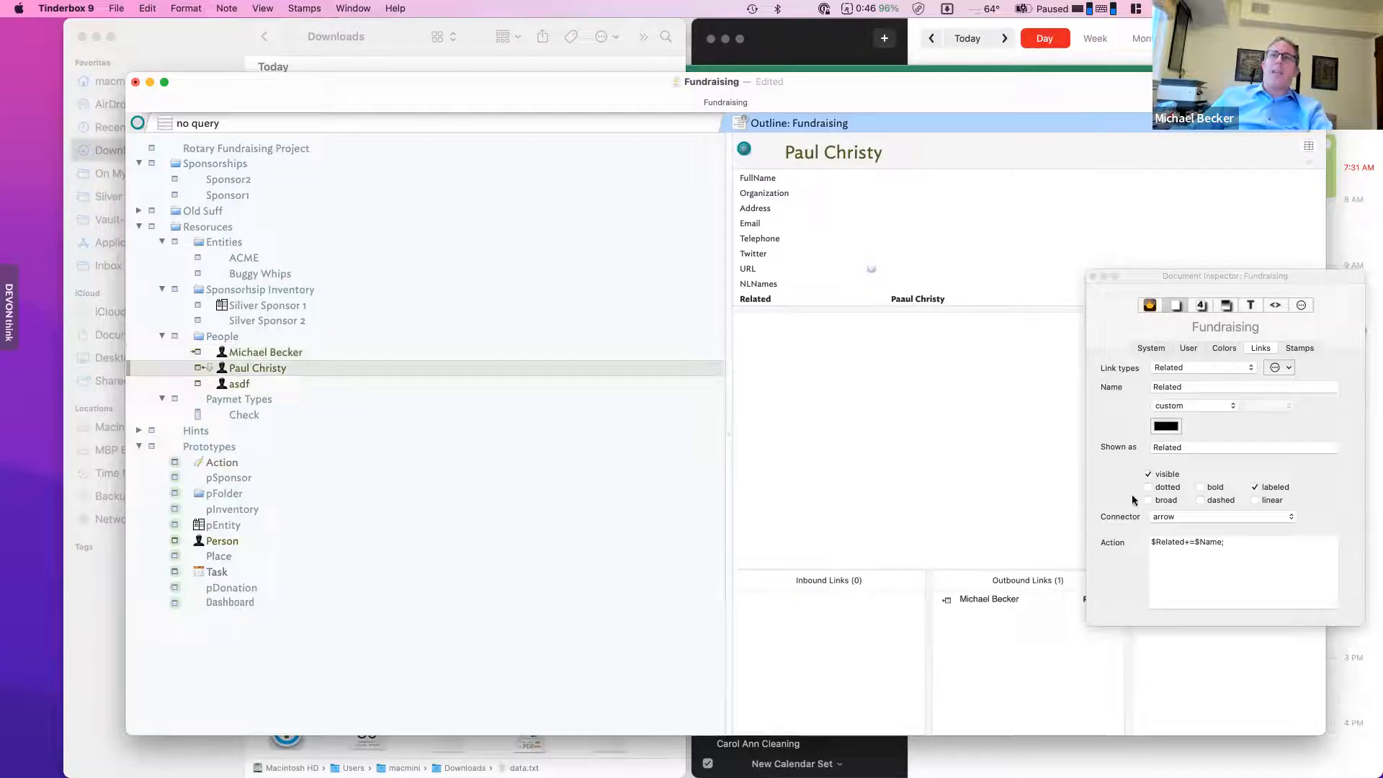
- Start a Person prototype rule beginning $Related=links.inboun
{"action": "left_click_drag", "start_coordinate": [1225, 278], "coordinate": [1038, 300]}
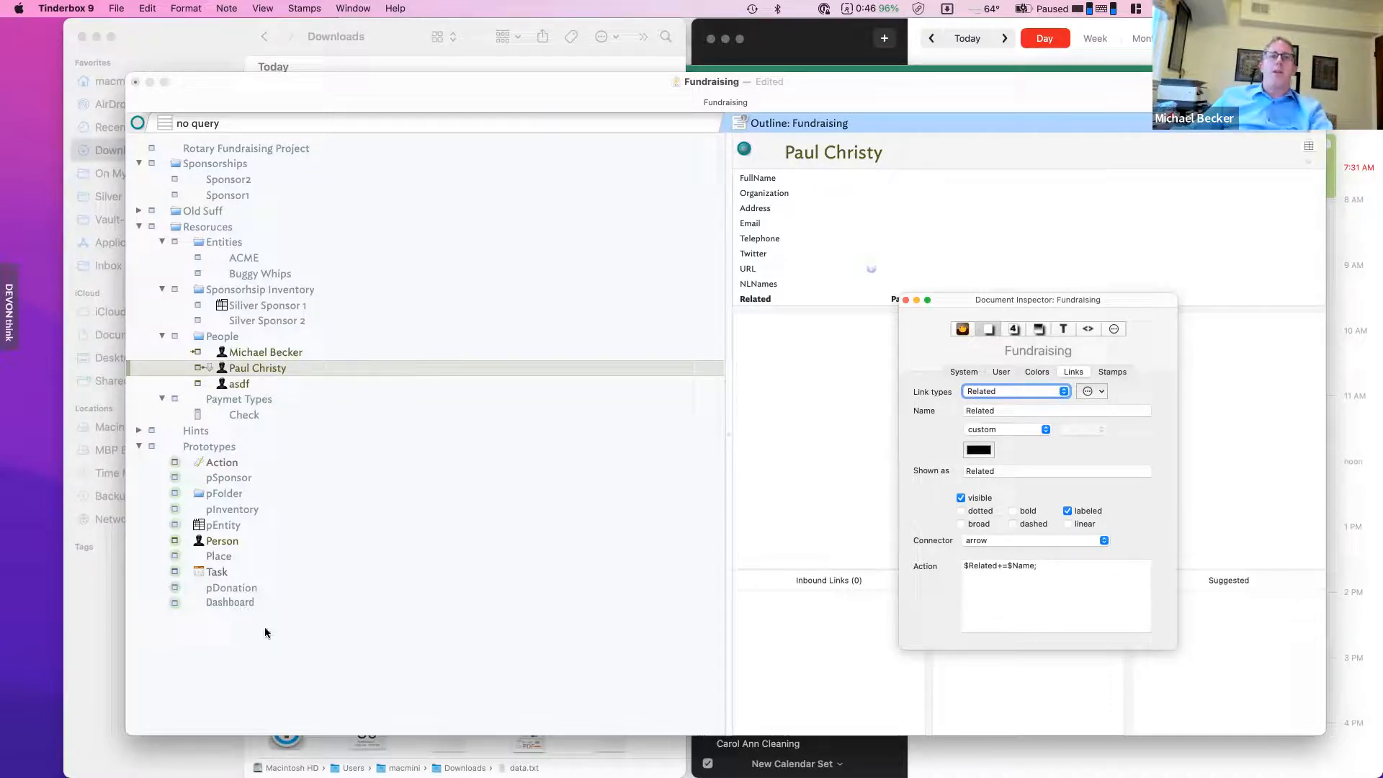
{"action": "left_click", "coordinate": [239, 542]}
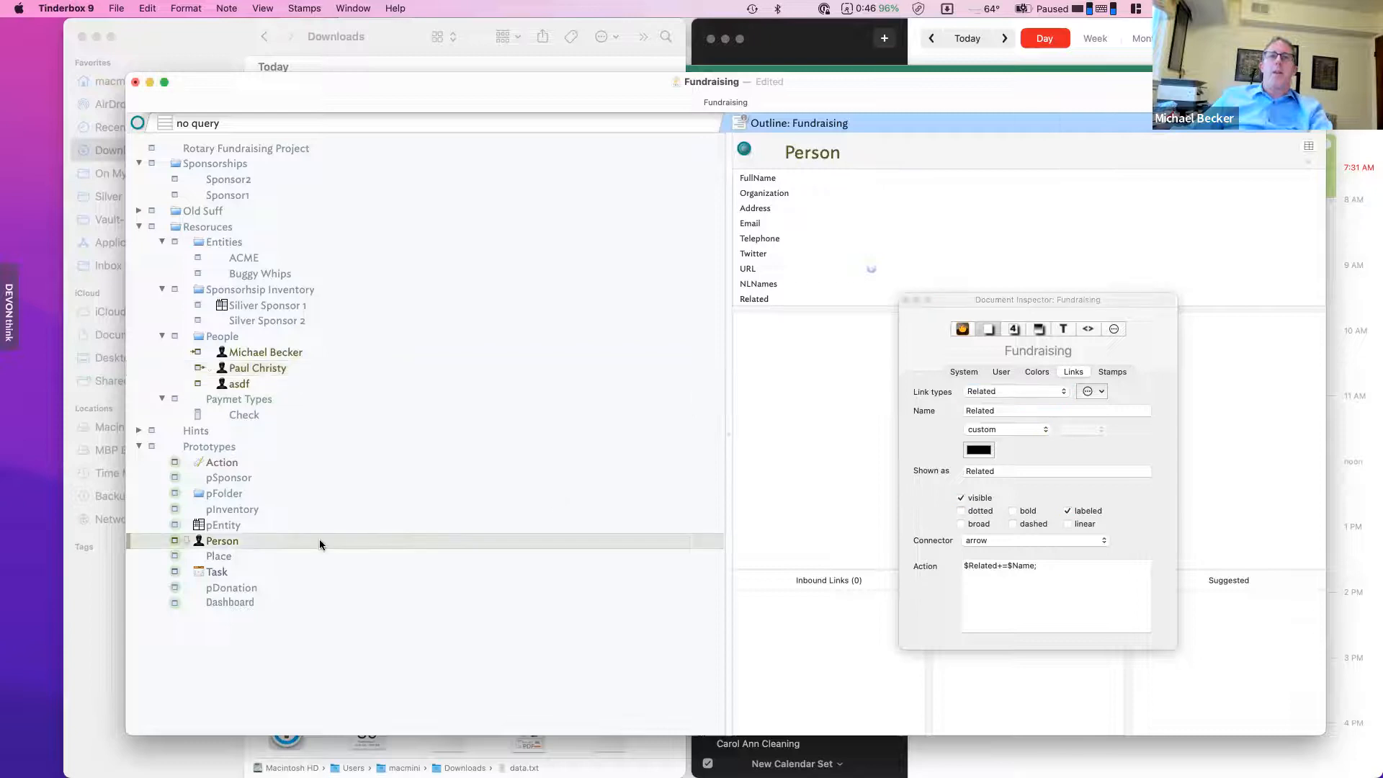
{"action": "left_click", "coordinate": [1112, 329]}
{"action": "left_click", "coordinate": [986, 484]}
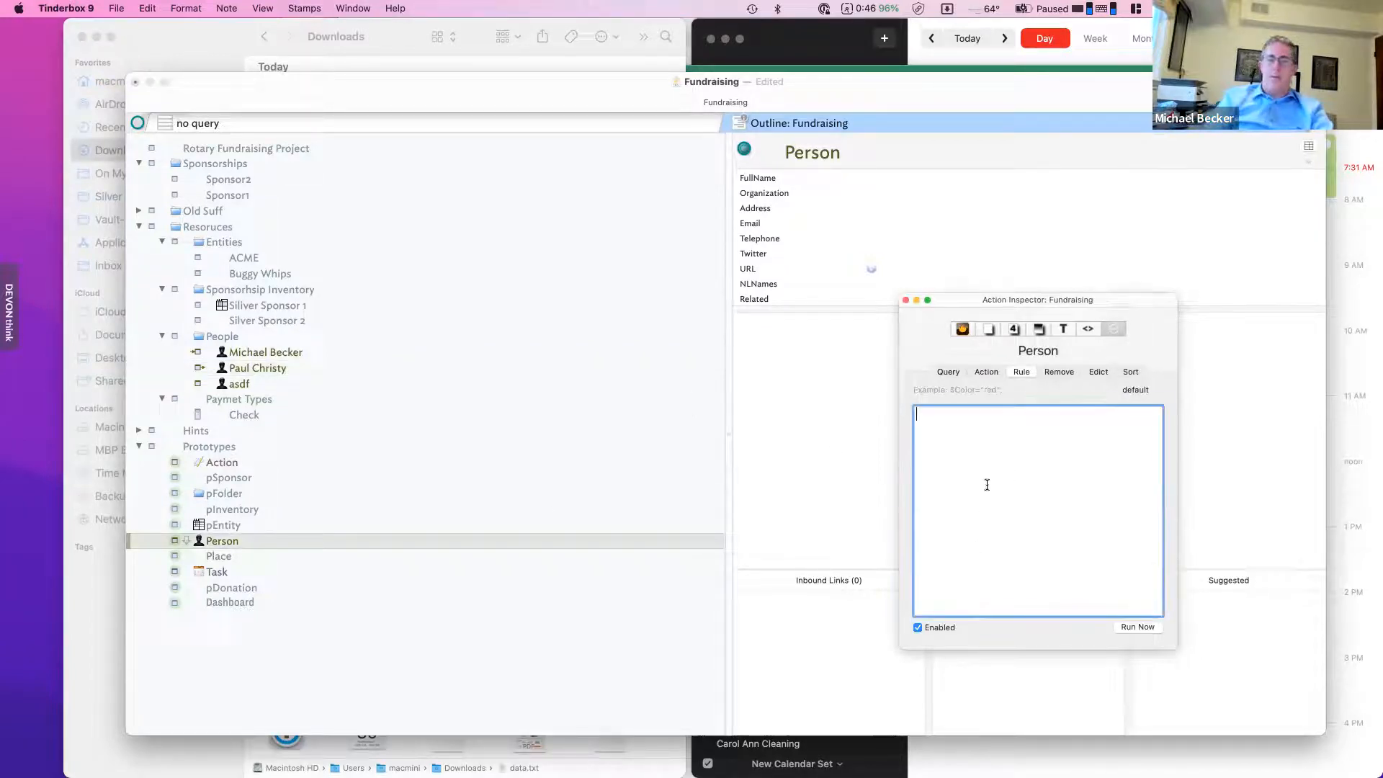
{"action": "type", "text": "$Related"}
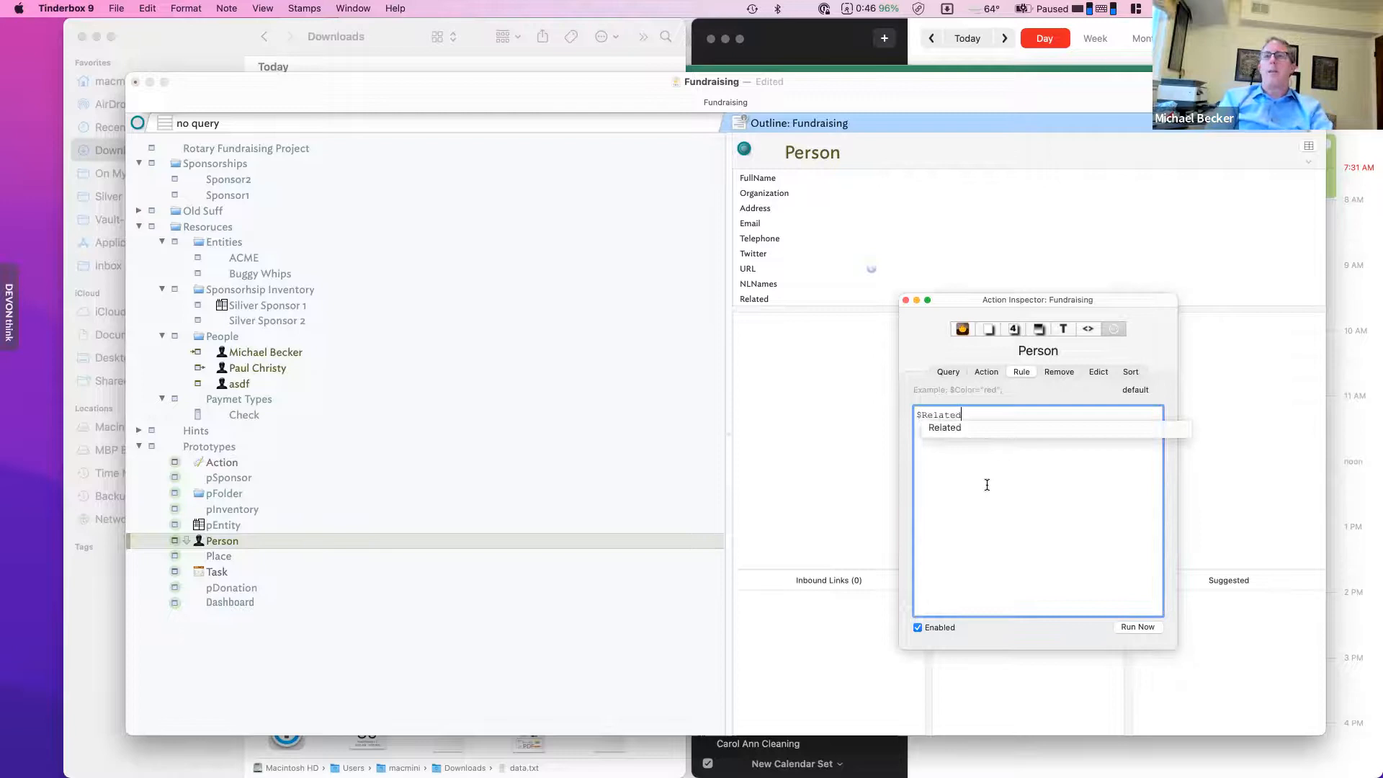
{"action": "type", "text": "=links."}
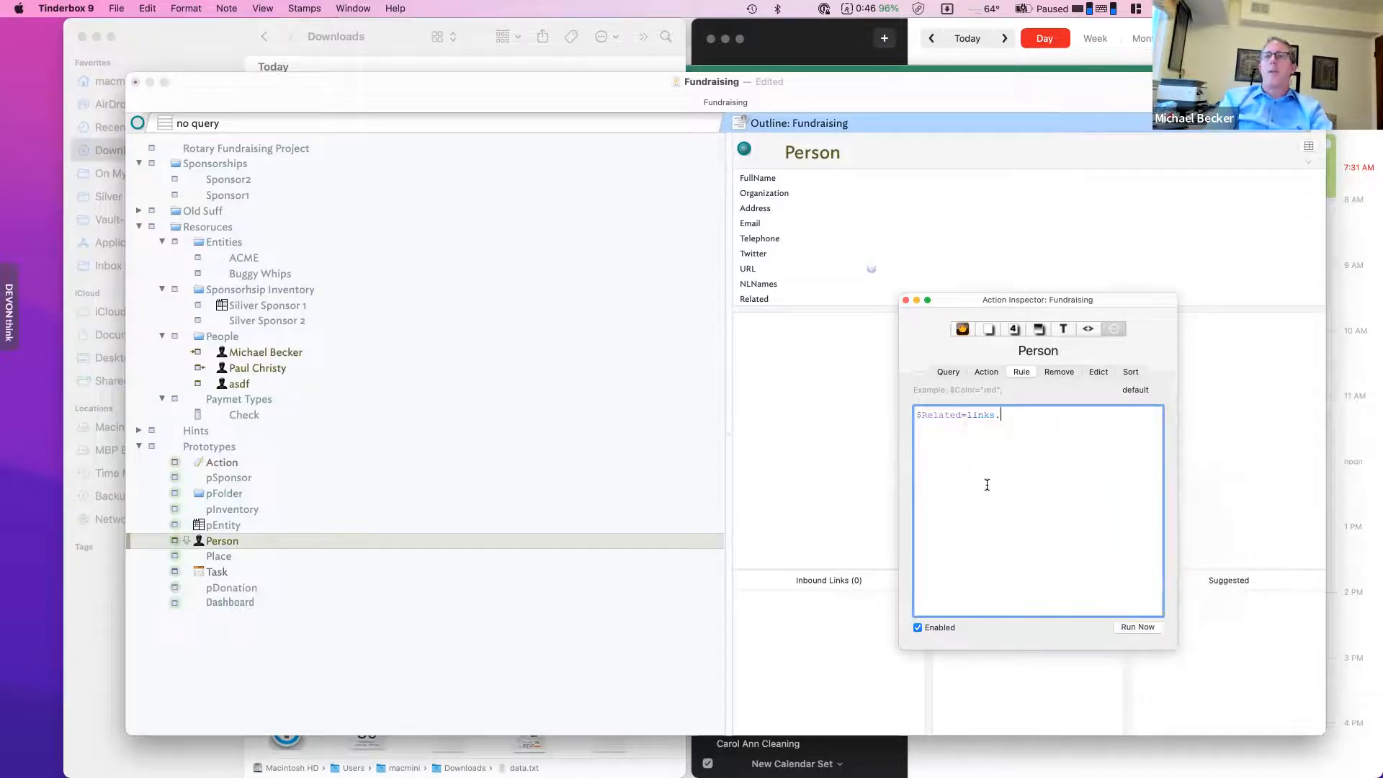
{"action": "type", "text": "inbound.\"Related\"."}
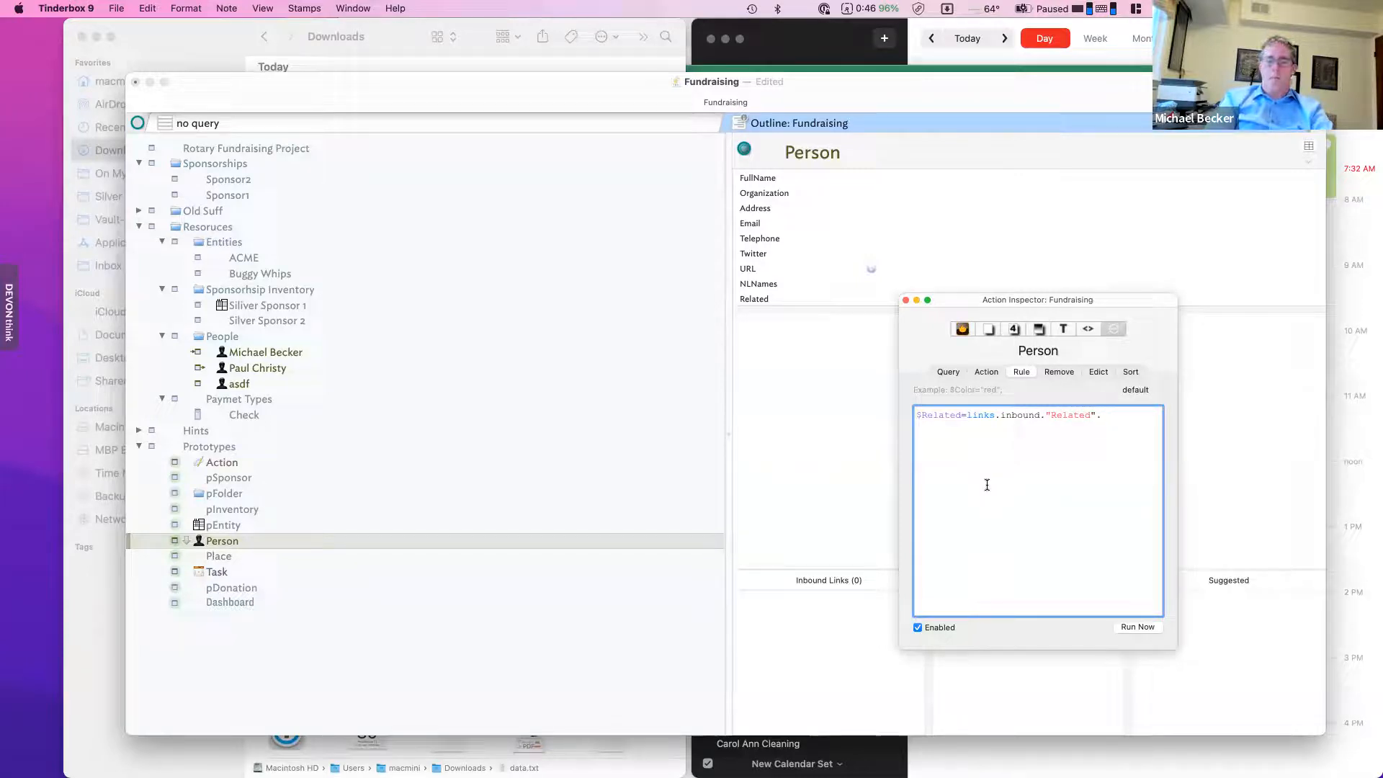
- Complete the Person rule $Related=links.inbound."Related".$Name; and inspect the first person's inbound link
{"action": "type", "text": "$Name;"}
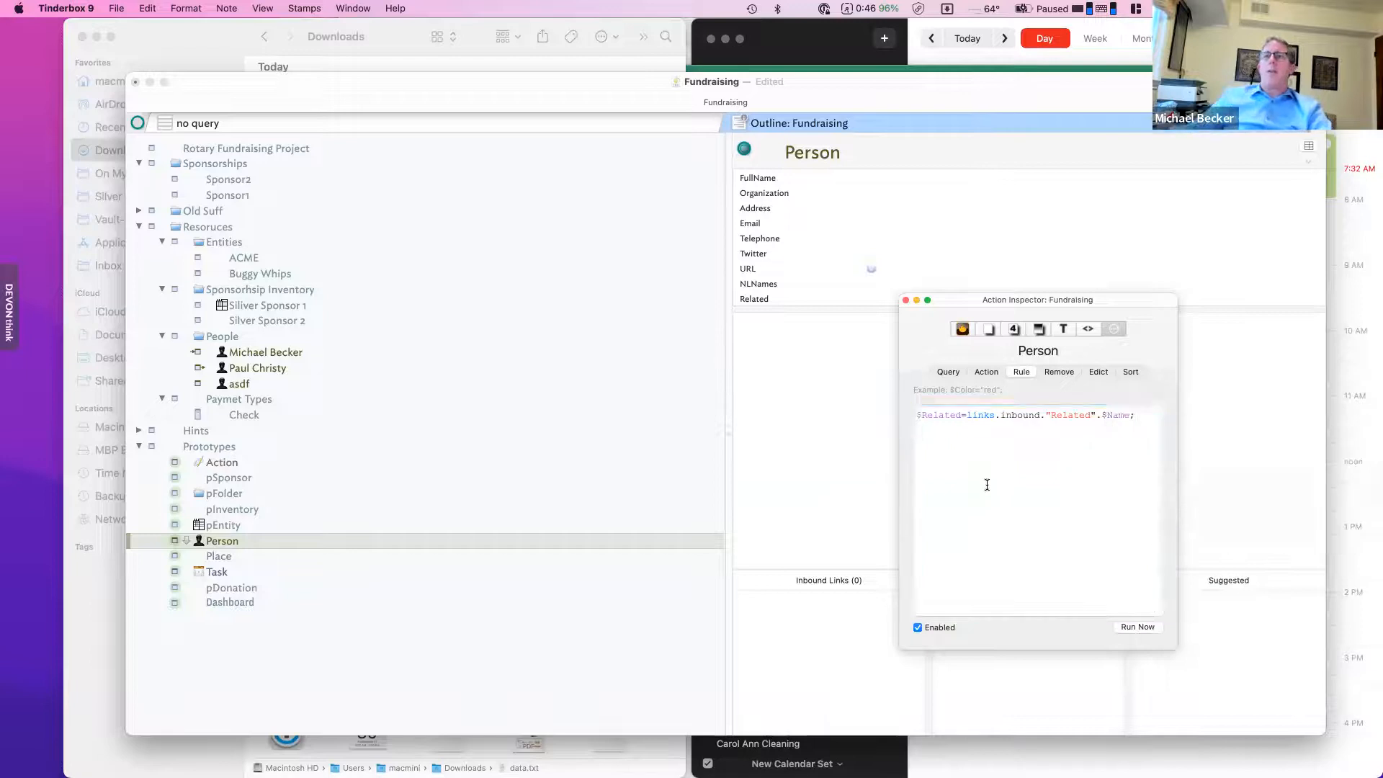
{"action": "left_click", "coordinate": [299, 354]}
{"action": "left_click_drag", "start_coordinate": [944, 291], "coordinate": [1256, 298]}
{"action": "left_click", "coordinate": [785, 600]}
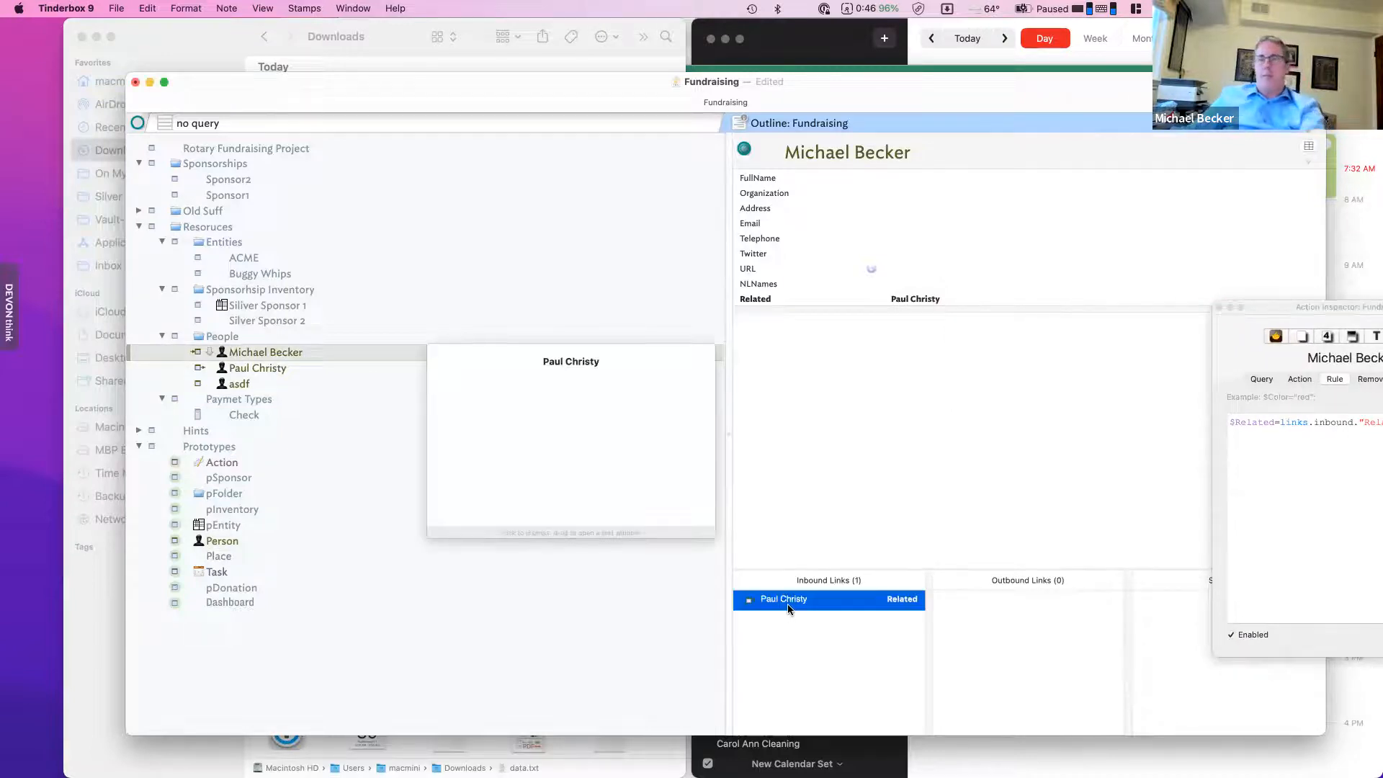
- Replace the second person's incoming link with a new Related link to the first person note
{"action": "key", "text": "Delete"}
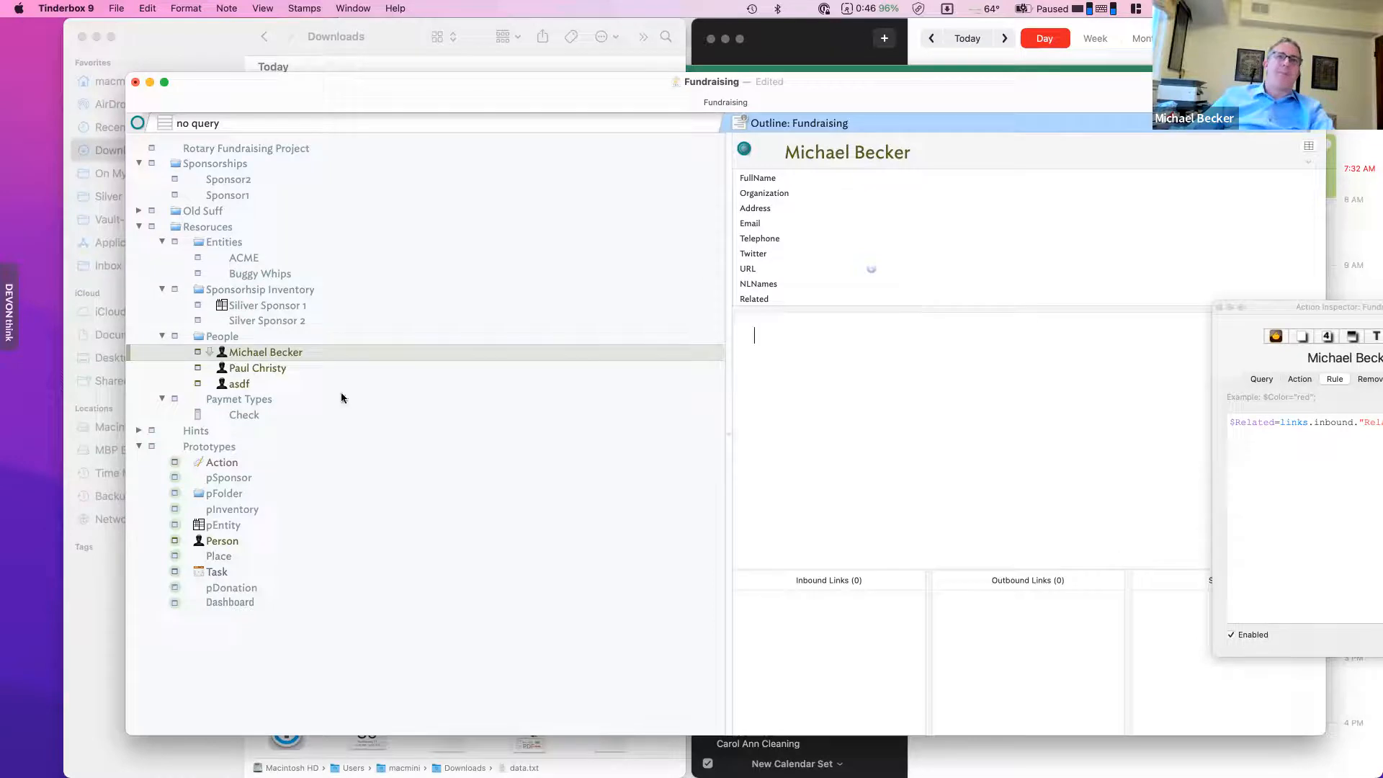
{"action": "left_click", "coordinate": [274, 369]}
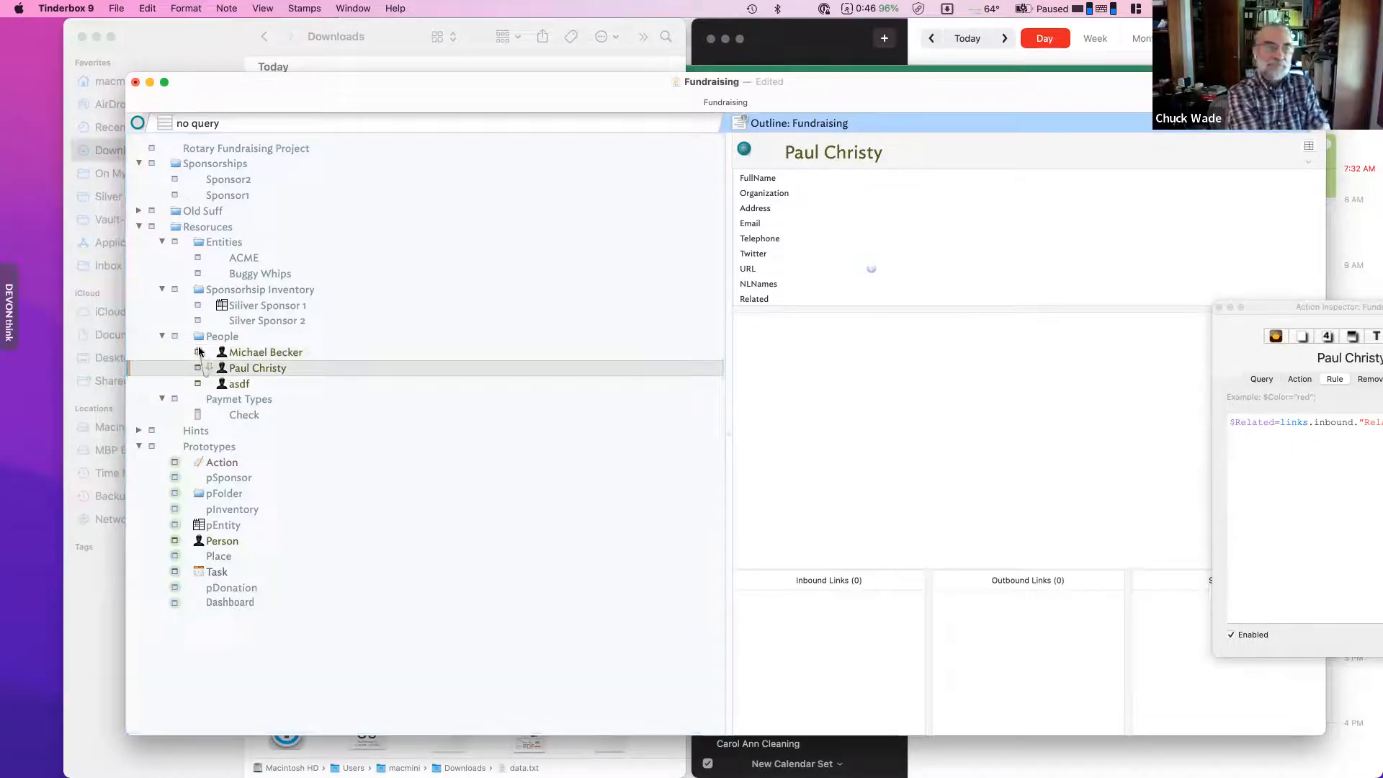
{"action": "left_click_drag", "start_coordinate": [200, 350], "coordinate": [199, 352]}
{"action": "left_click", "coordinate": [925, 420]}
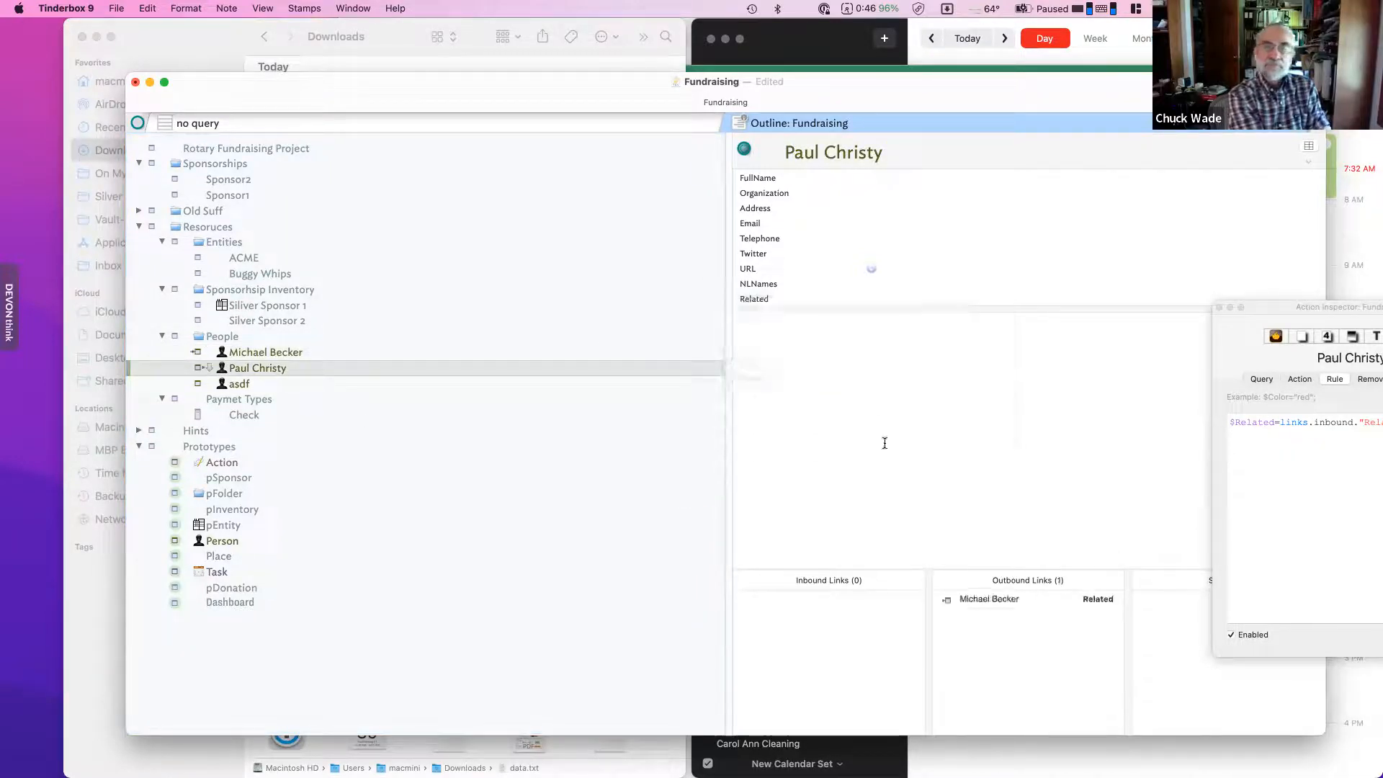
{"action": "left_click", "coordinate": [246, 354]}
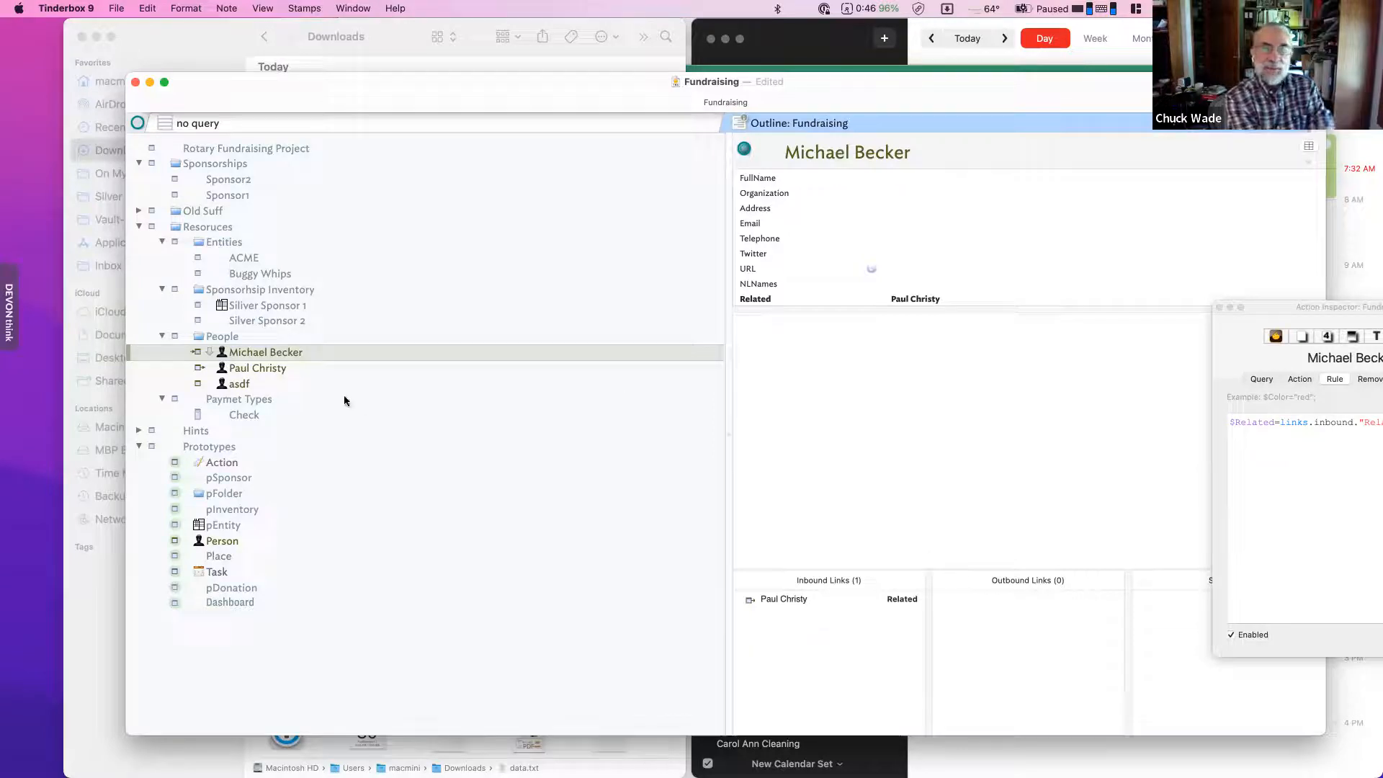
- Rename the asdf note to a contact's name and Related-link it to the first person
{"action": "left_click", "coordinate": [272, 366]}
{"action": "left_click", "coordinate": [274, 383]}
{"action": "left_click", "coordinate": [274, 384]}
{"action": "key", "text": "Return"}
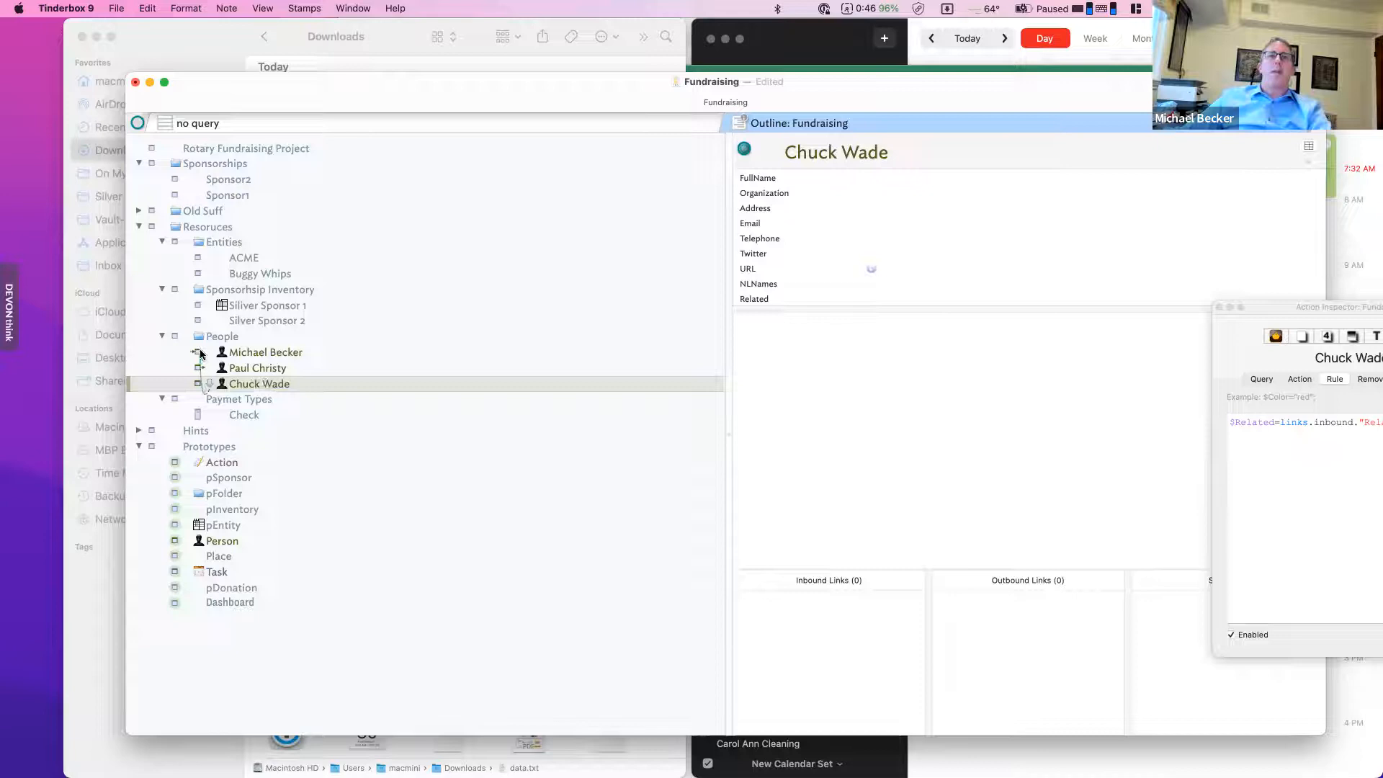
{"action": "left_click_drag", "start_coordinate": [201, 354], "coordinate": [201, 355]}
{"action": "left_click", "coordinate": [875, 432]}
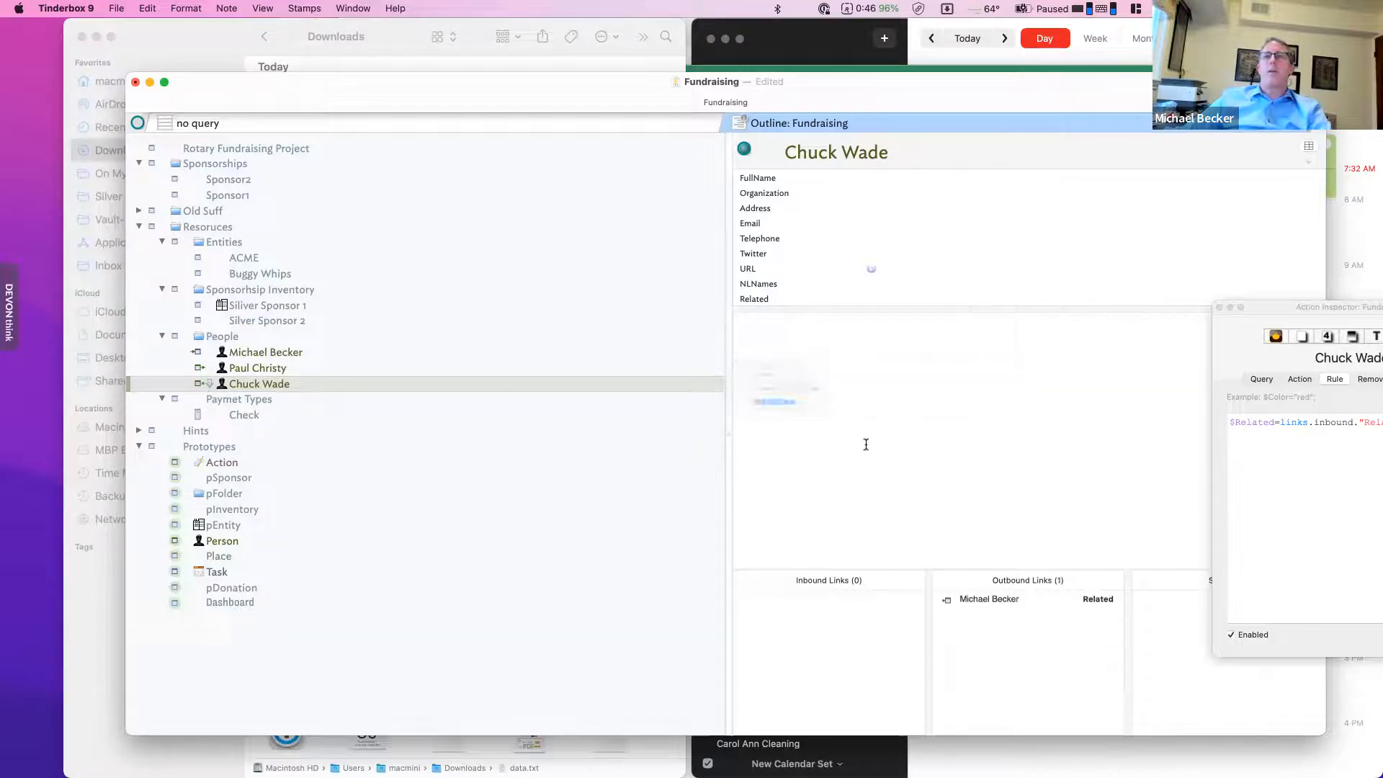
{"action": "left_click", "coordinate": [291, 353]}
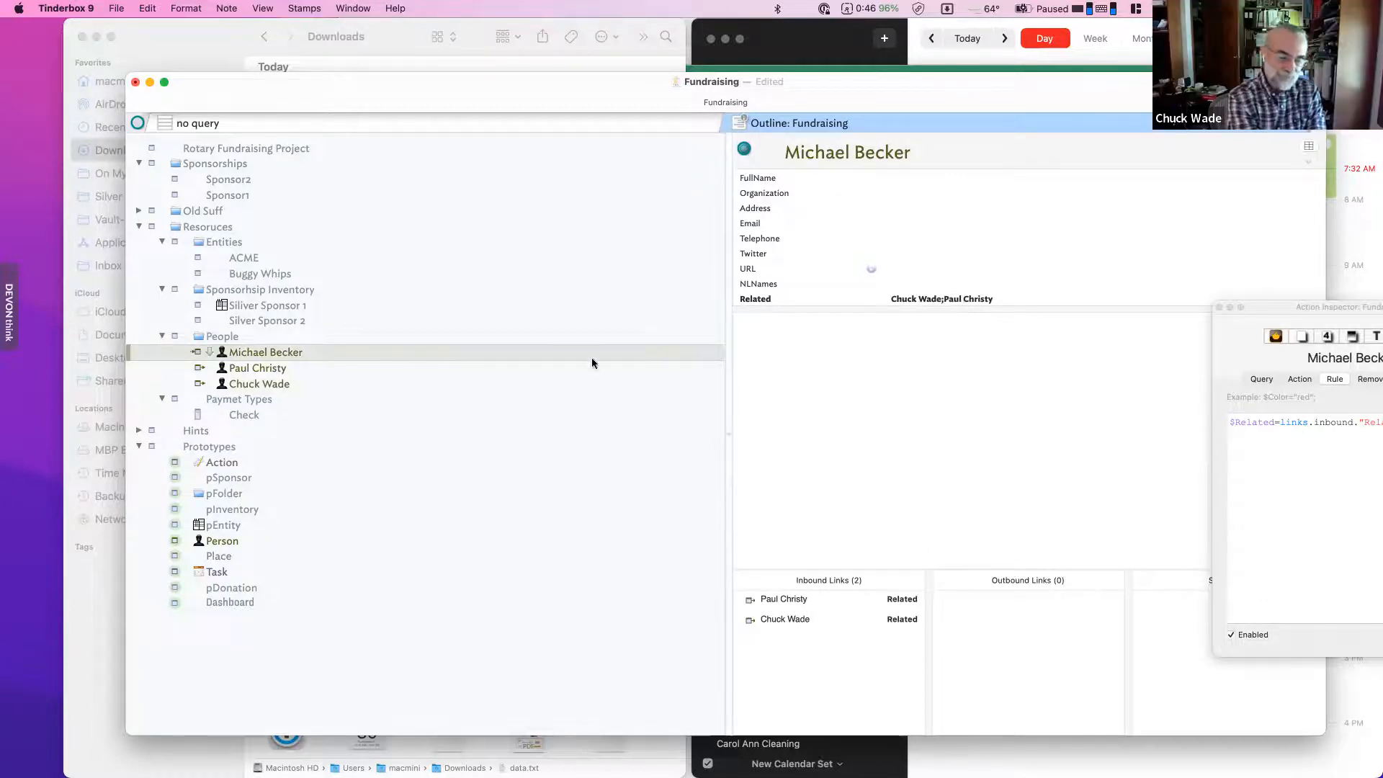
- Delete the second person's inbound Related link from the first person note
{"action": "key", "text": "Down"}
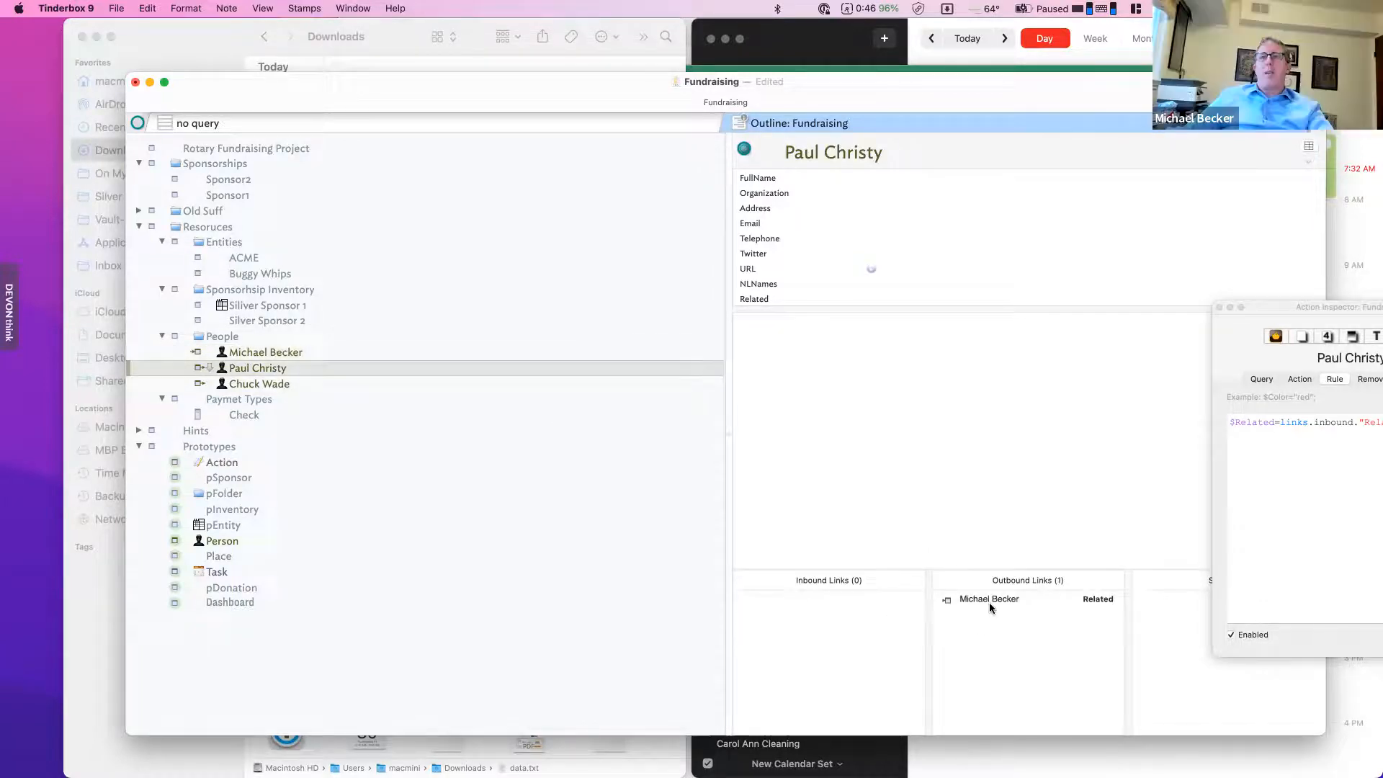
{"action": "left_click", "coordinate": [339, 353]}
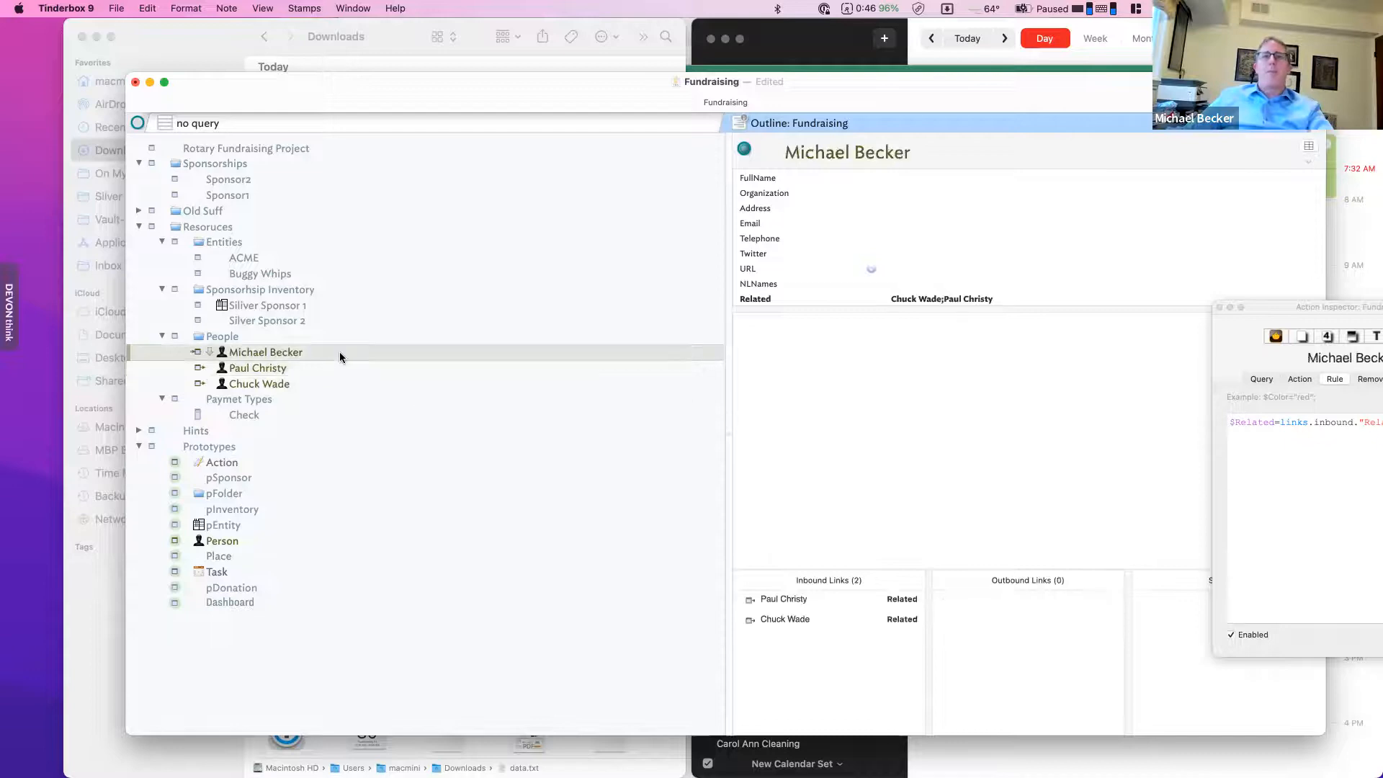
{"action": "left_click", "coordinate": [811, 603]}
{"action": "key", "text": "BackSpace"}
{"action": "left_click", "coordinate": [899, 323]}
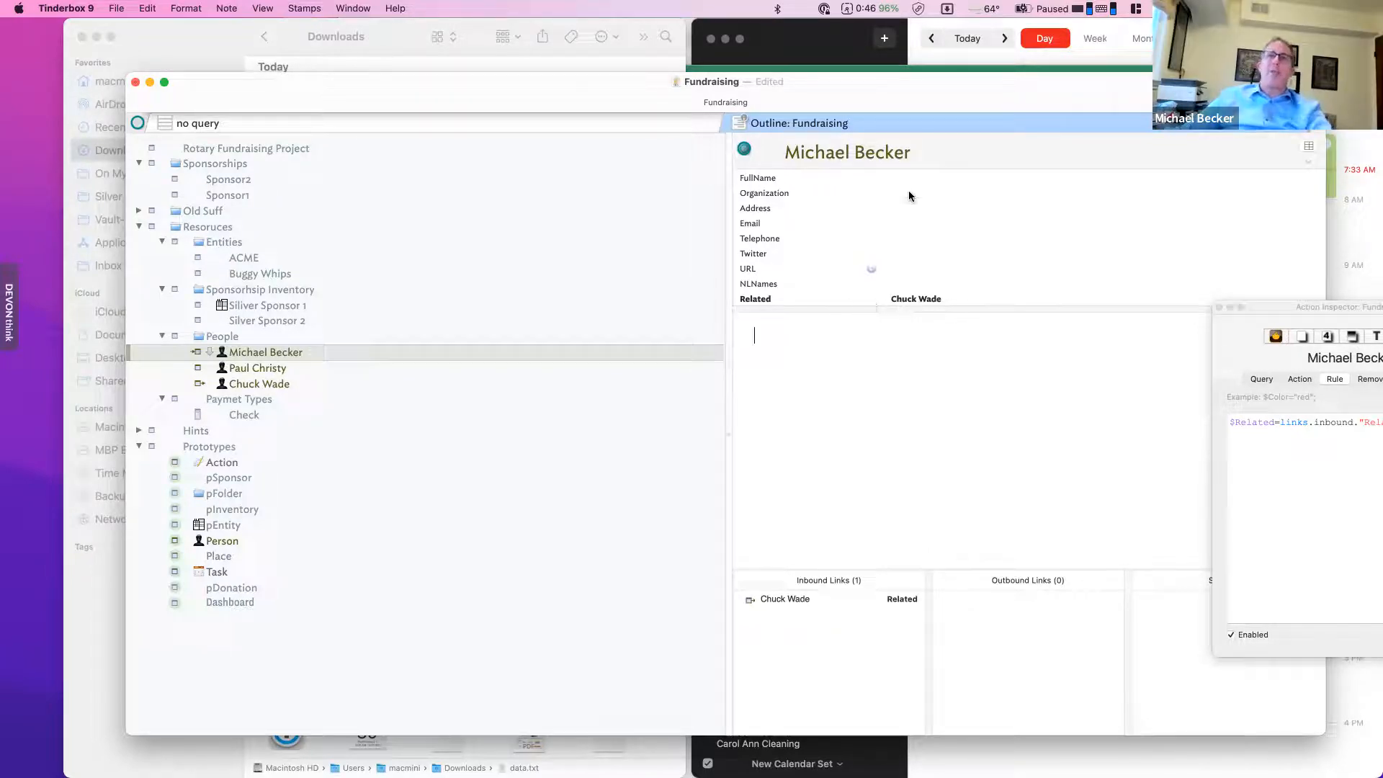
- Widen the sponsor attribute table and add a new tab to the window
{"action": "left_click", "coordinate": [531, 130]}
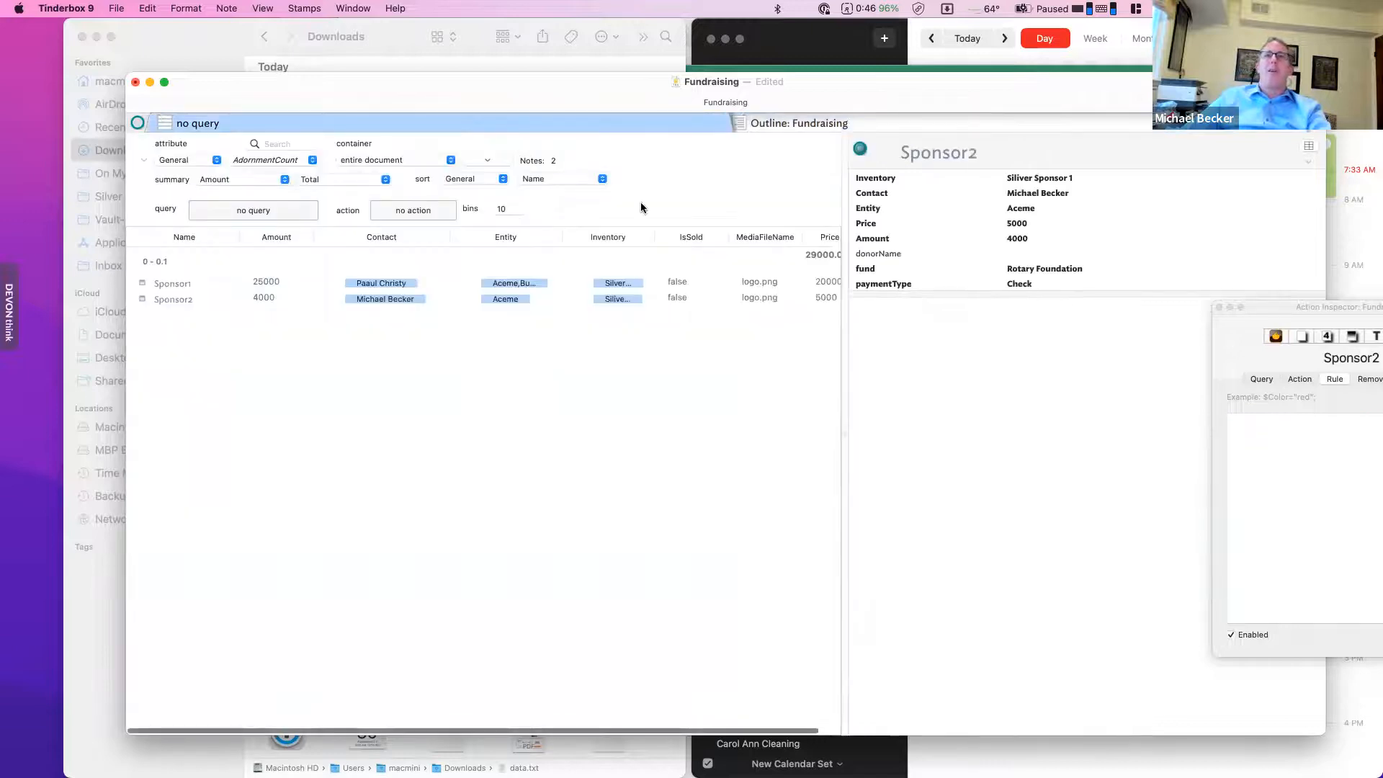
{"action": "left_click_drag", "start_coordinate": [844, 228], "coordinate": [940, 225]}
{"action": "left_click", "coordinate": [1311, 123]}
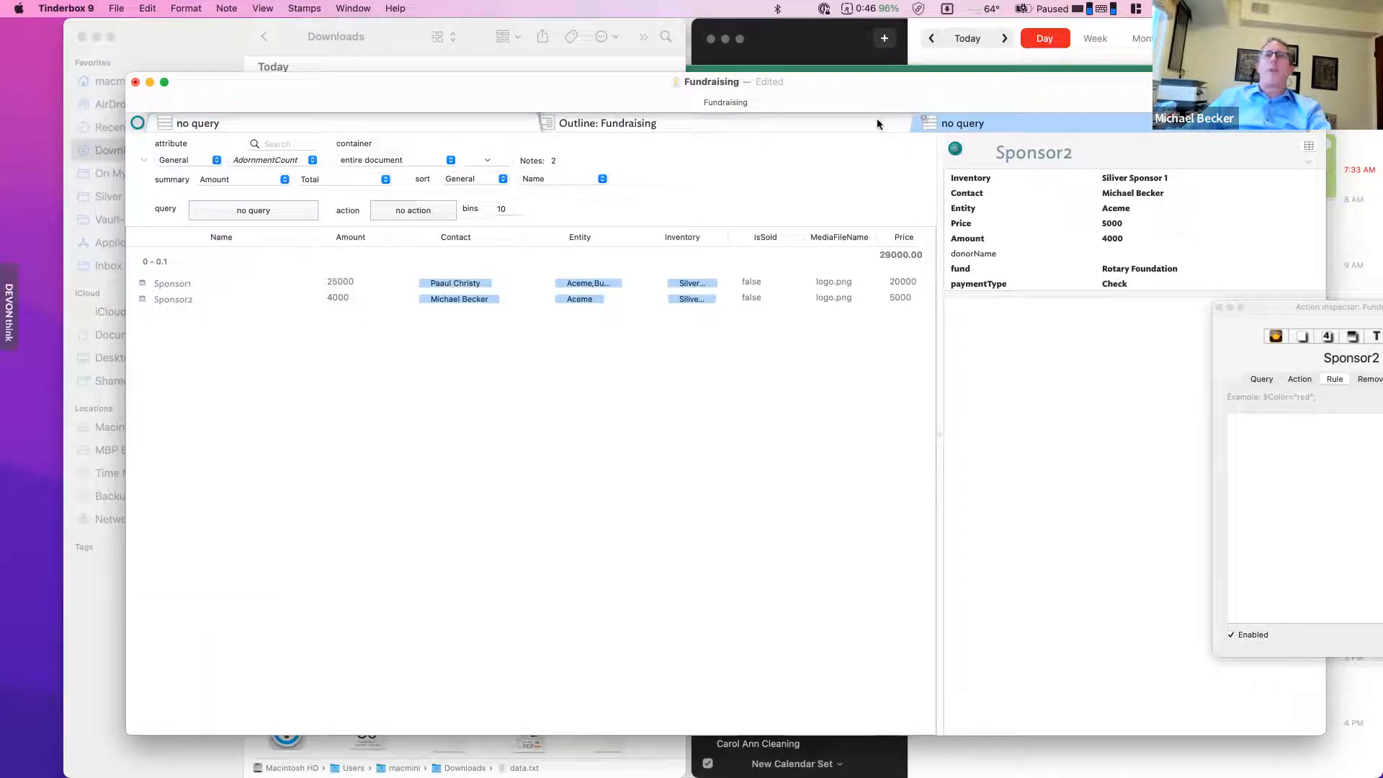
{"action": "left_click", "coordinate": [829, 121]}
{"action": "left_click", "coordinate": [415, 126]}
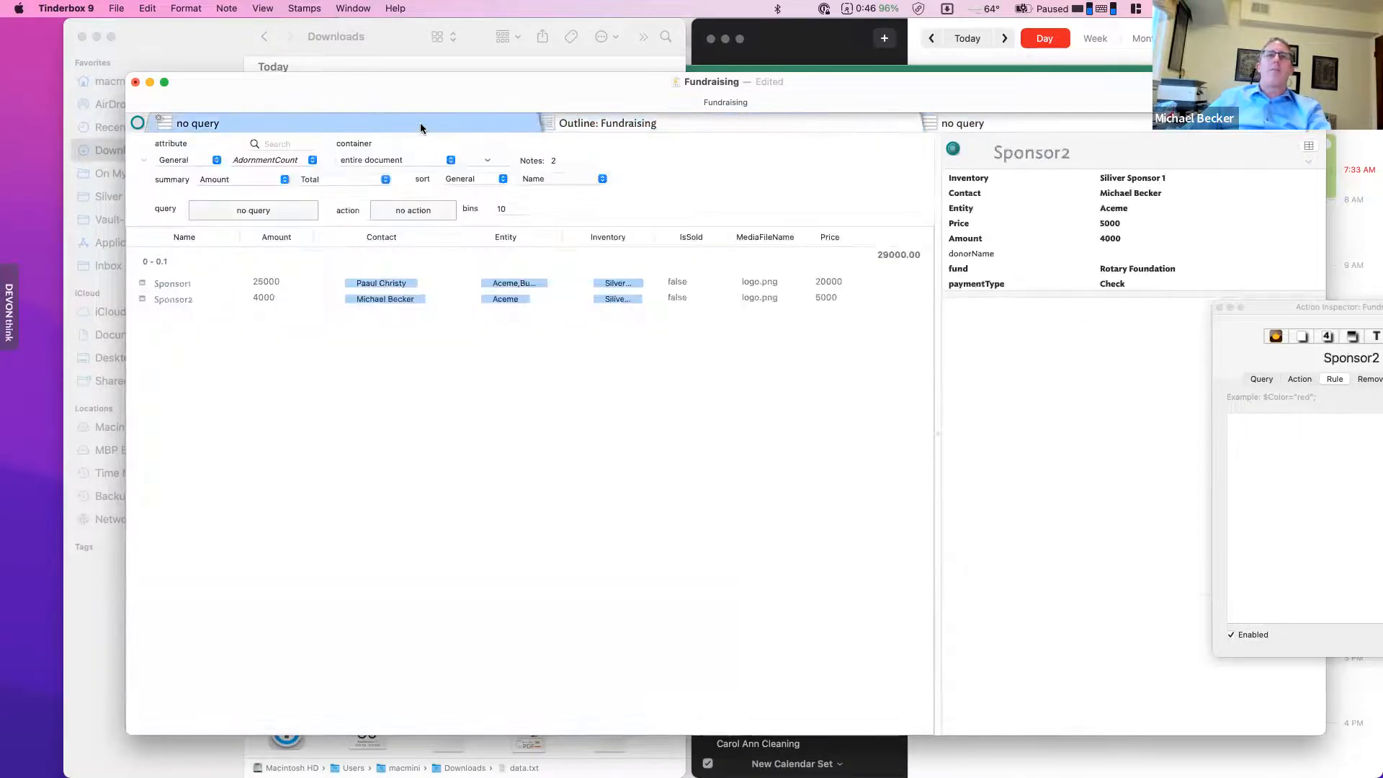
- Open the Tab Gallery from View > Tab > Gallery…
{"action": "left_click", "coordinate": [201, 9]}
{"action": "mouse_move", "coordinate": [237, 8]}
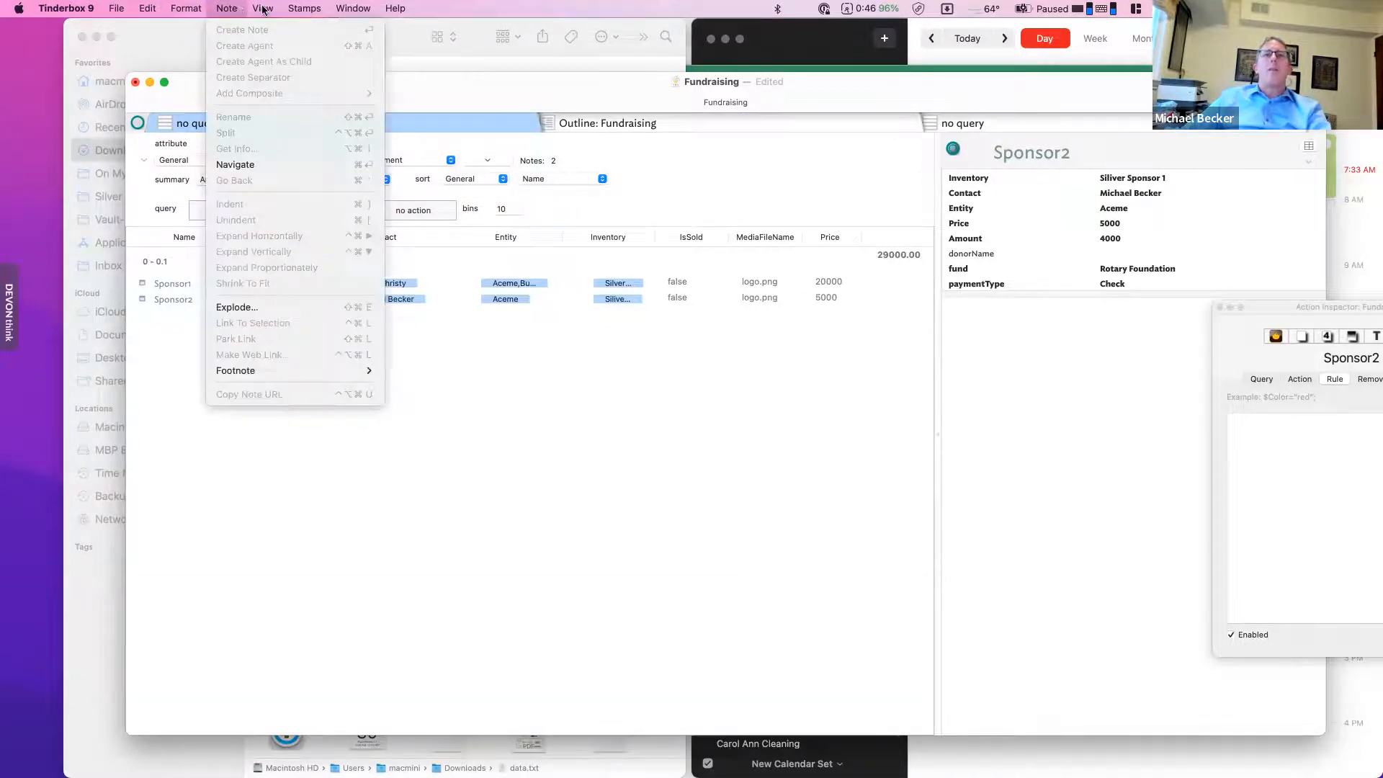
{"action": "mouse_move", "coordinate": [314, 199]}
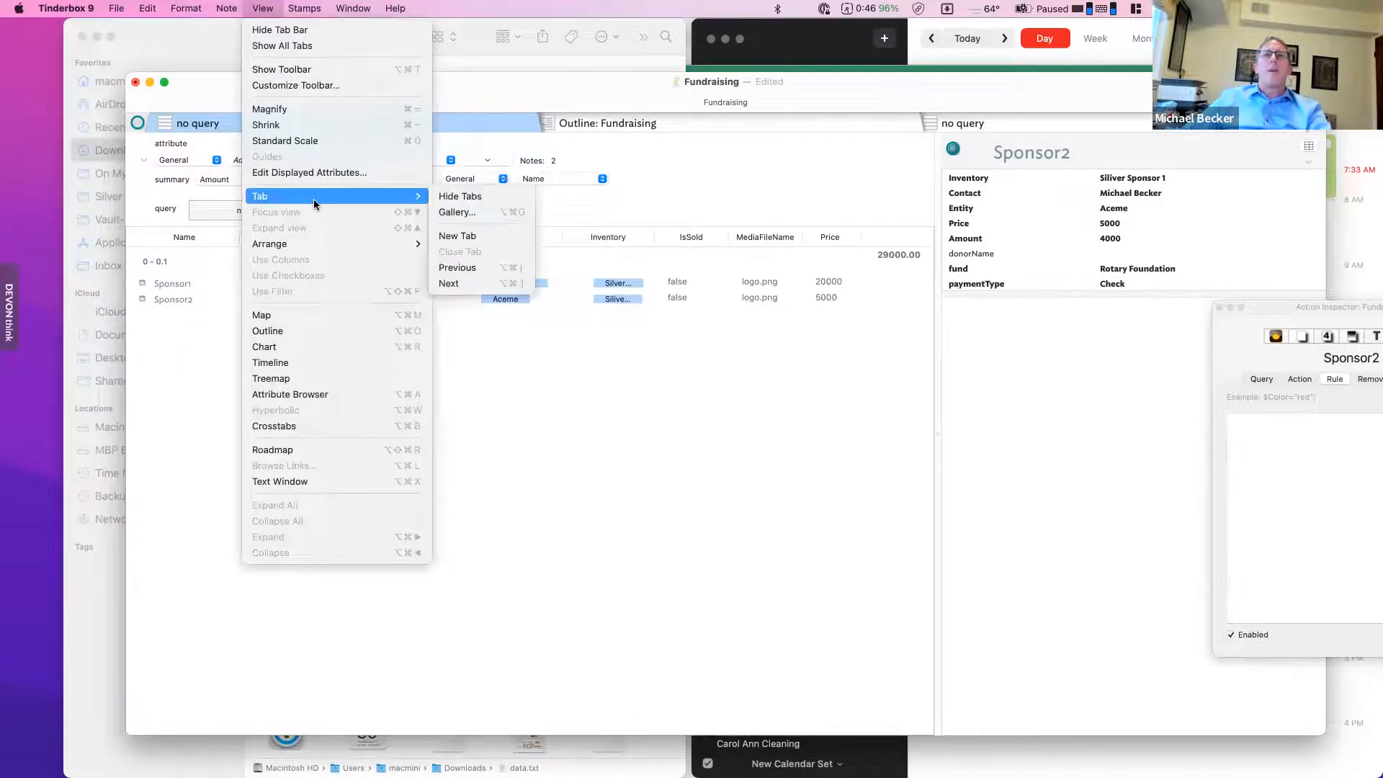
{"action": "left_click", "coordinate": [487, 212]}
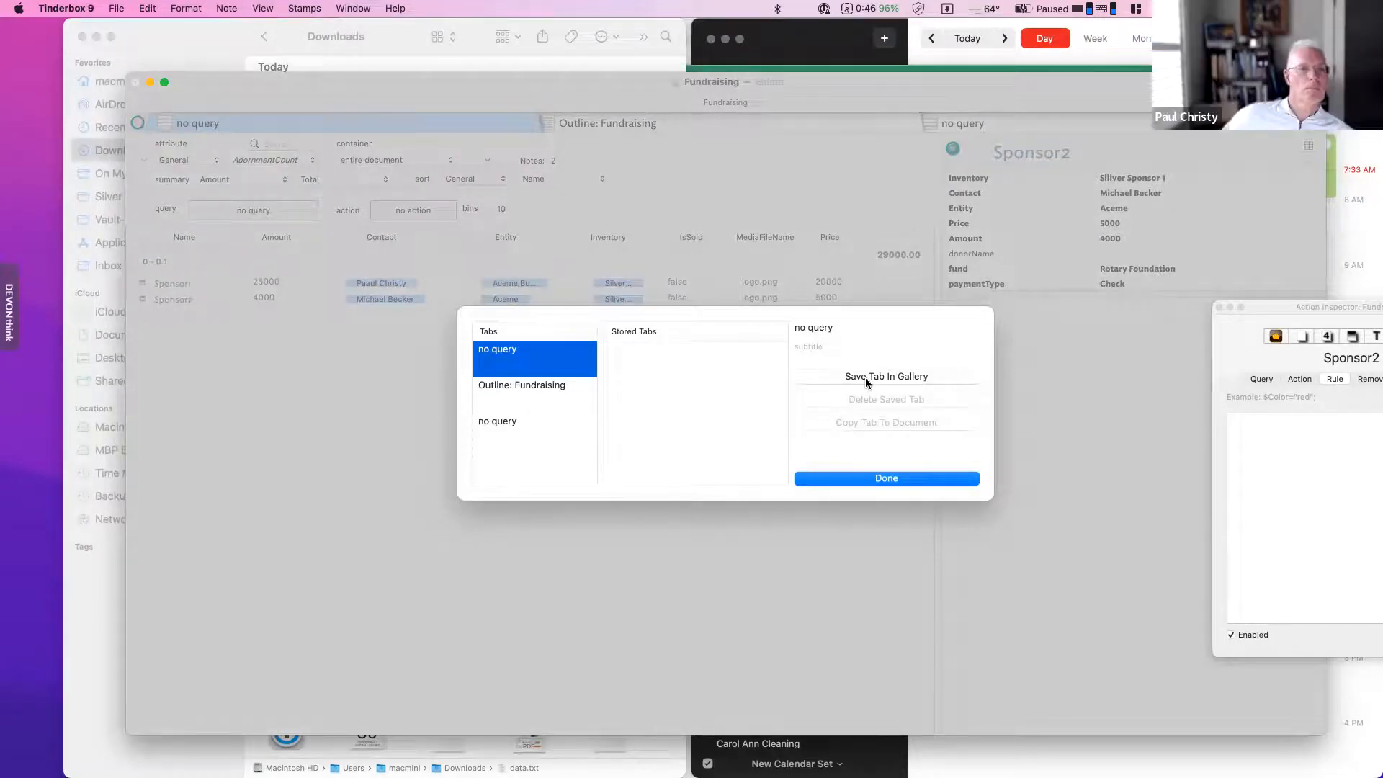
- Store the current tab in the gallery and name the table's query 'Sponsors'
{"action": "left_click", "coordinate": [866, 377]}
{"action": "left_click", "coordinate": [785, 367]}
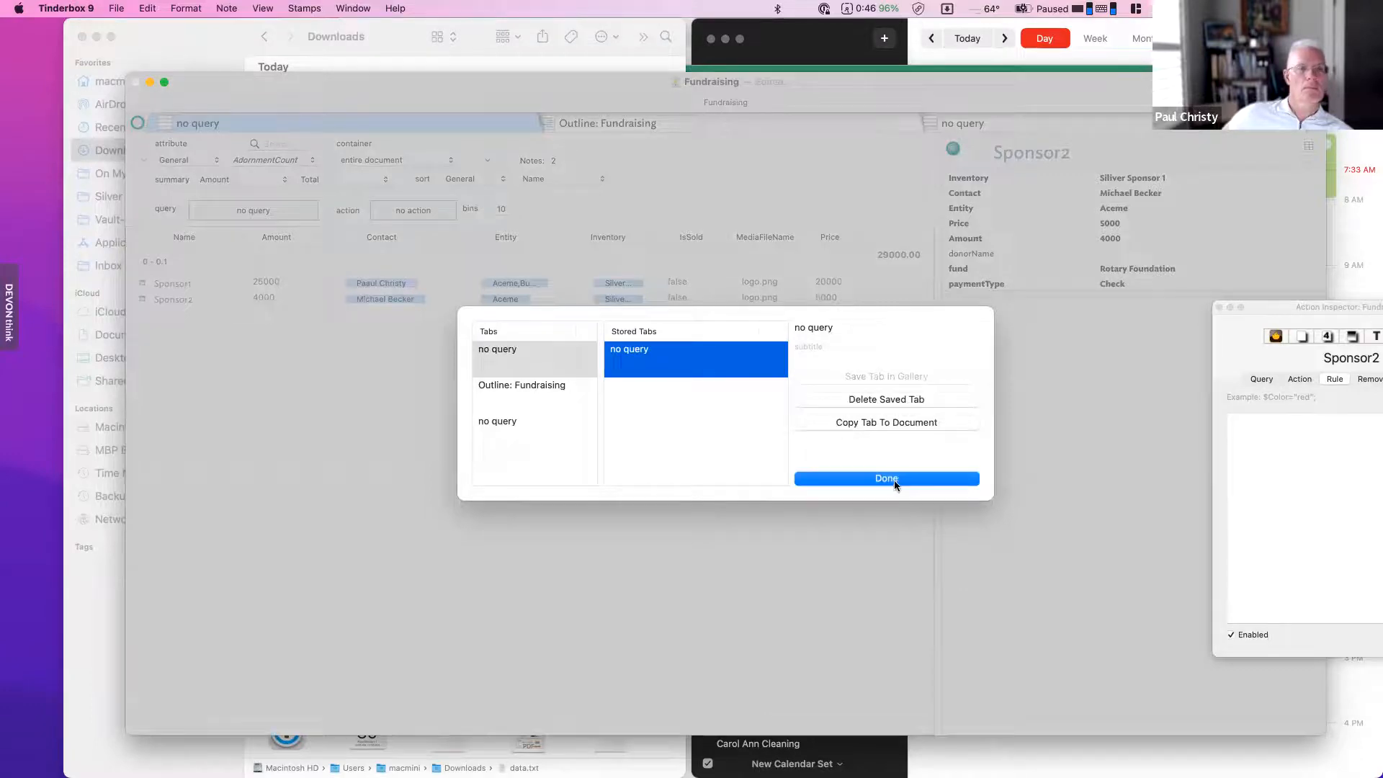
{"action": "left_click", "coordinate": [893, 479]}
{"action": "left_click", "coordinate": [263, 208]}
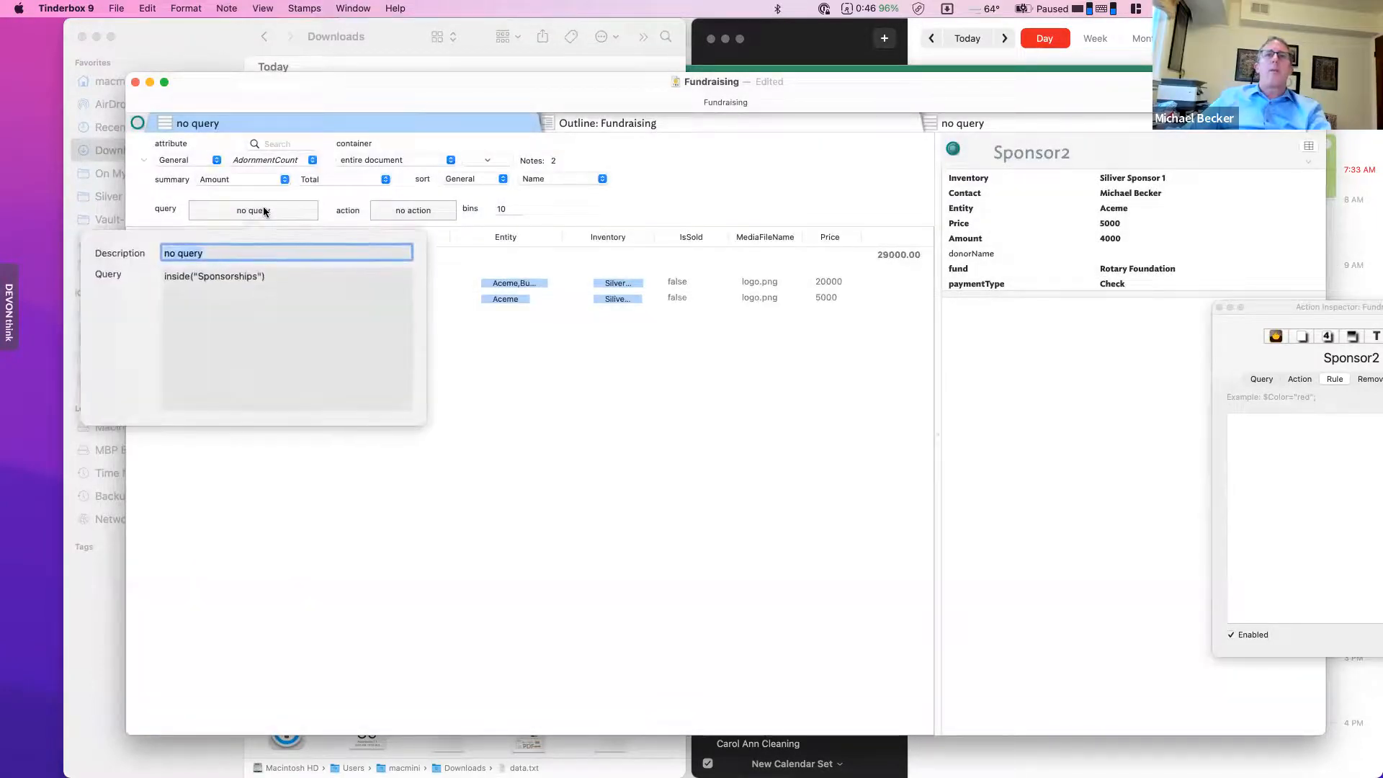
{"action": "type", "text": "S"}
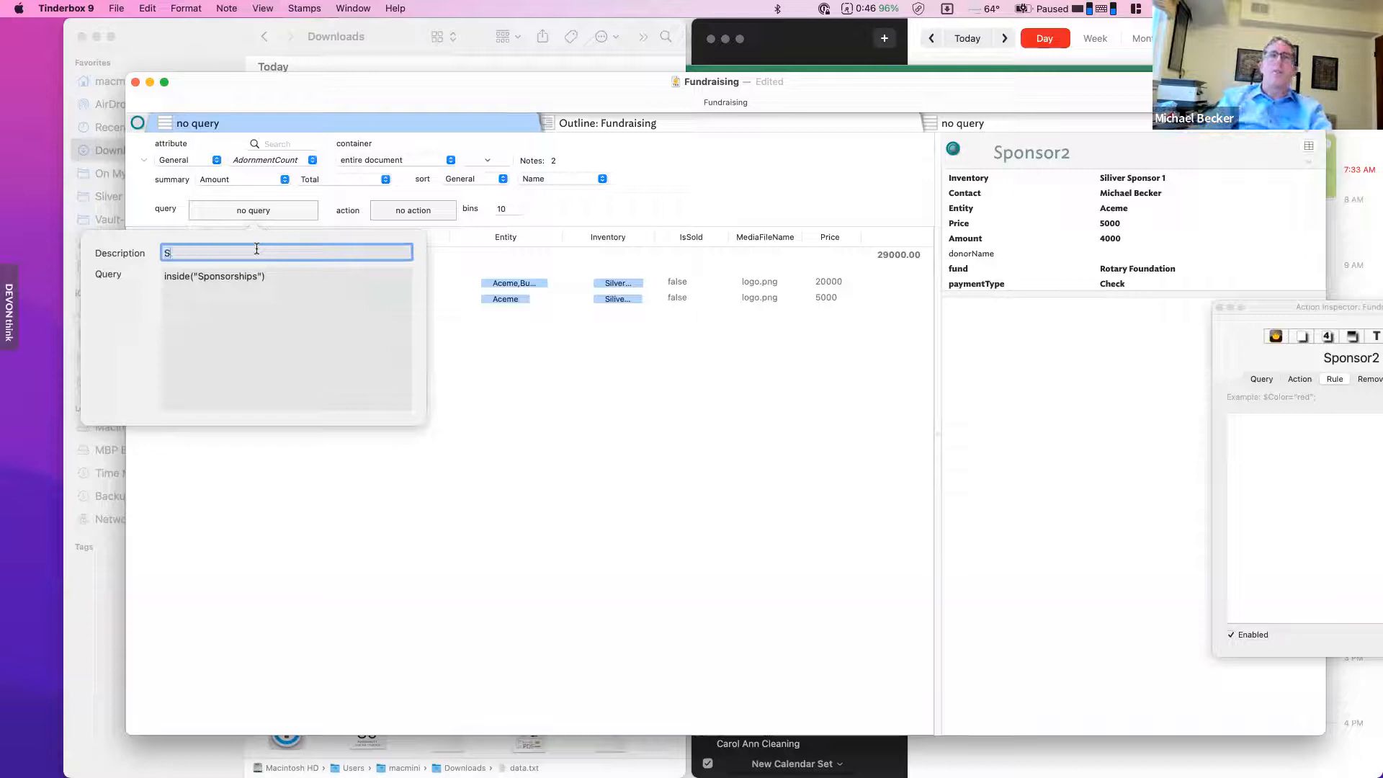
{"action": "type", "text": "ponsors"}
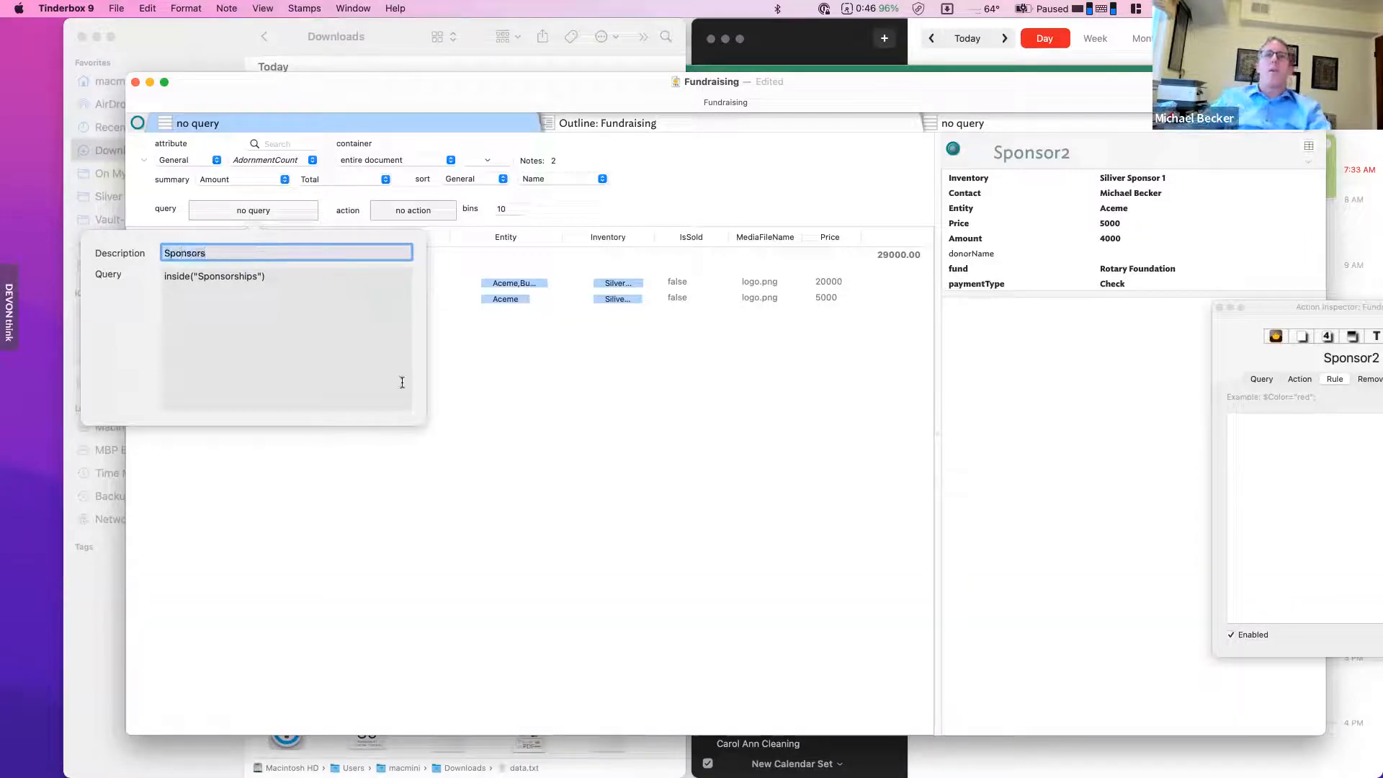
{"action": "key", "text": "Return"}
- Save the Sponsors tab in the Tab Gallery, then return to the no query tab
{"action": "left_click", "coordinate": [186, 8]}
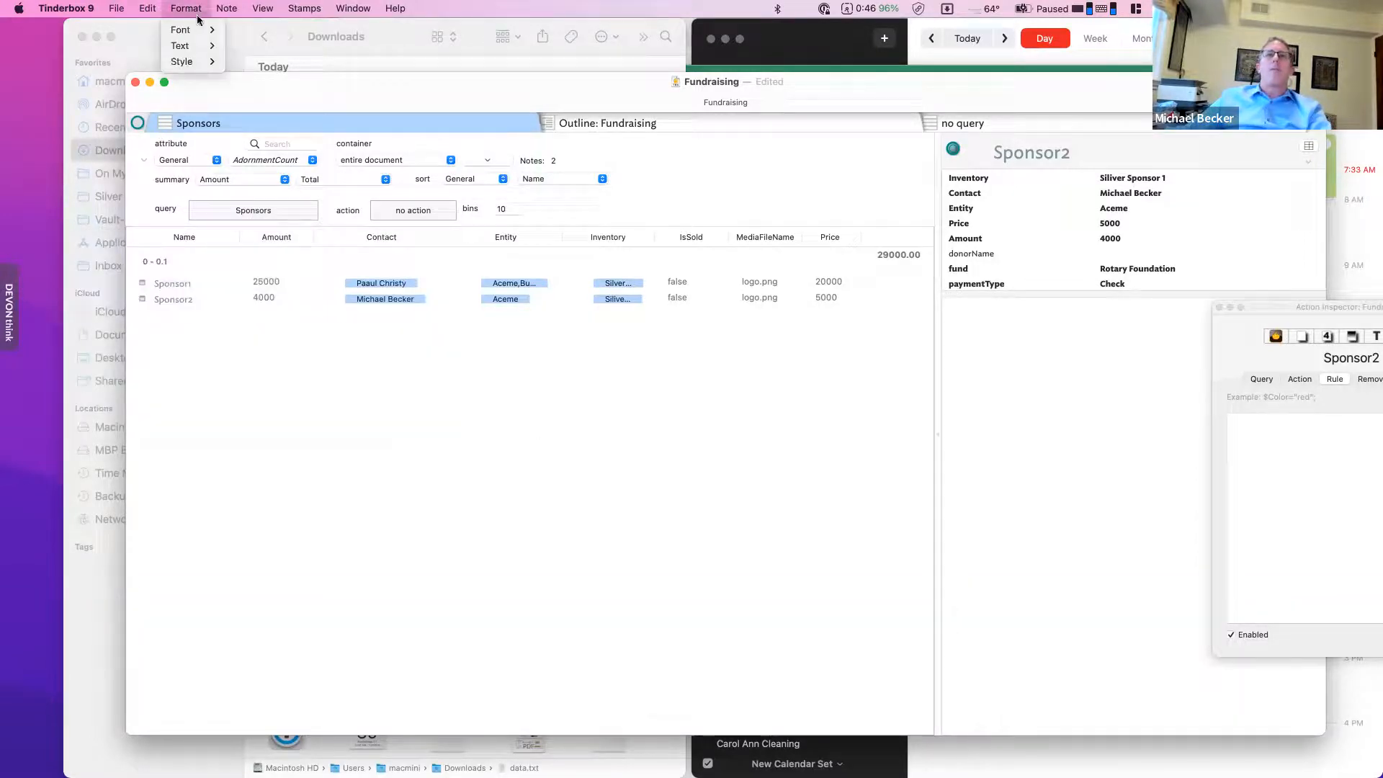
{"action": "mouse_move", "coordinate": [352, 196]}
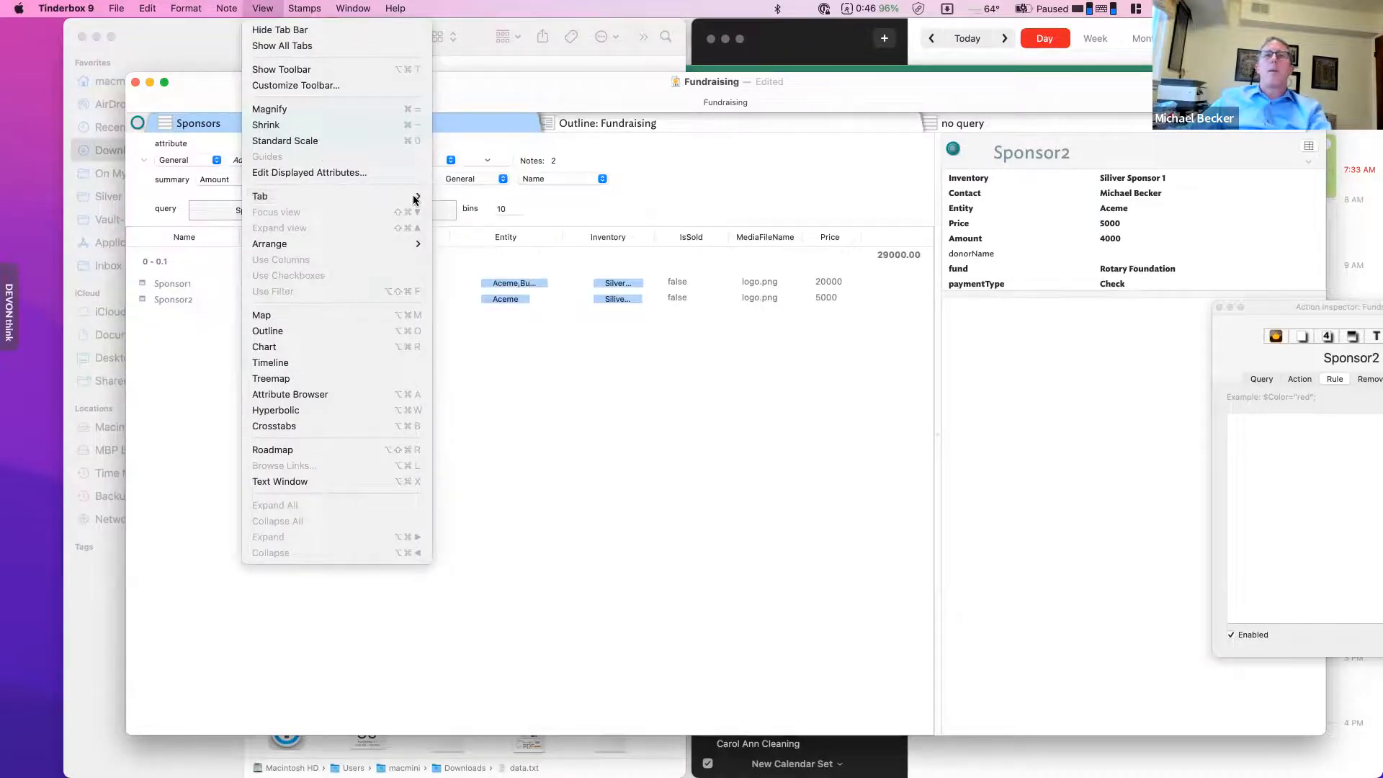
{"action": "left_click", "coordinate": [456, 212]}
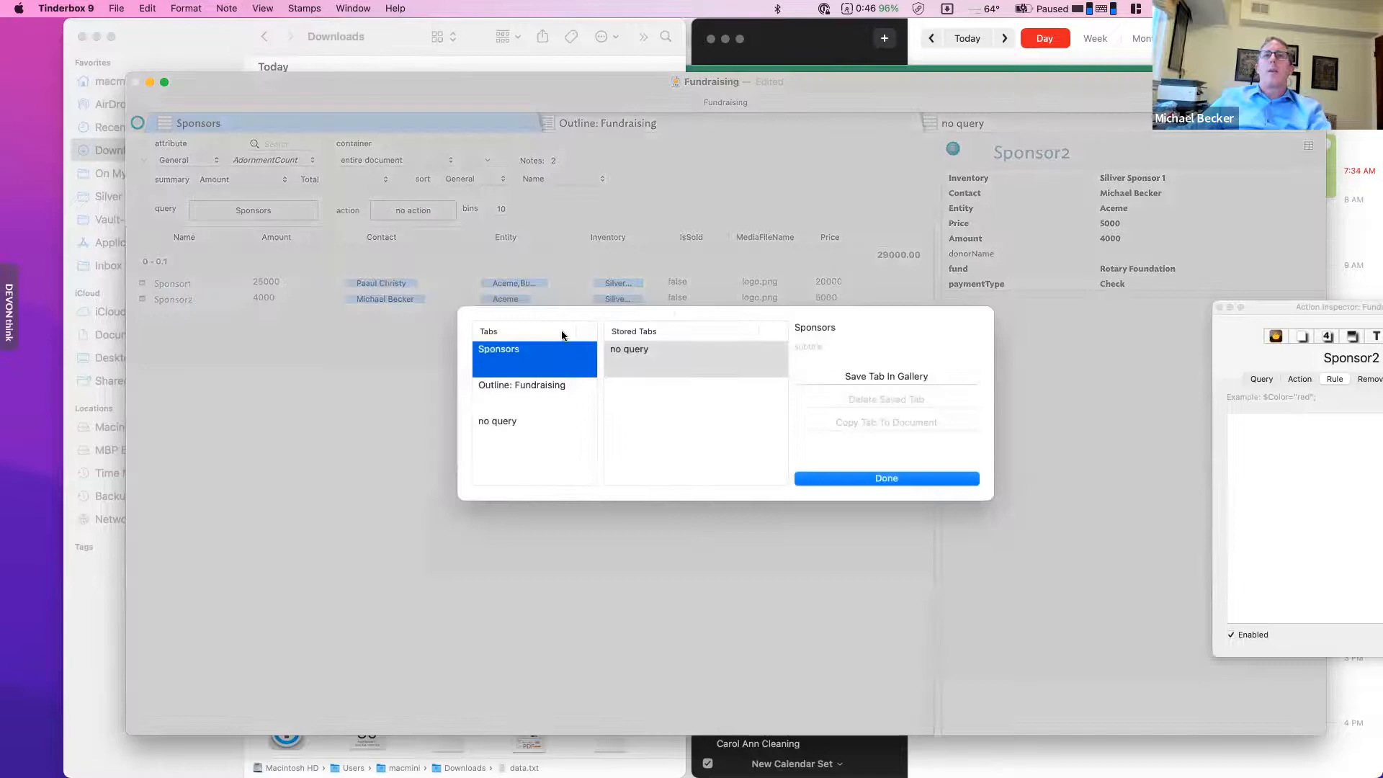
{"action": "left_click", "coordinate": [893, 377]}
{"action": "left_click", "coordinate": [663, 388]}
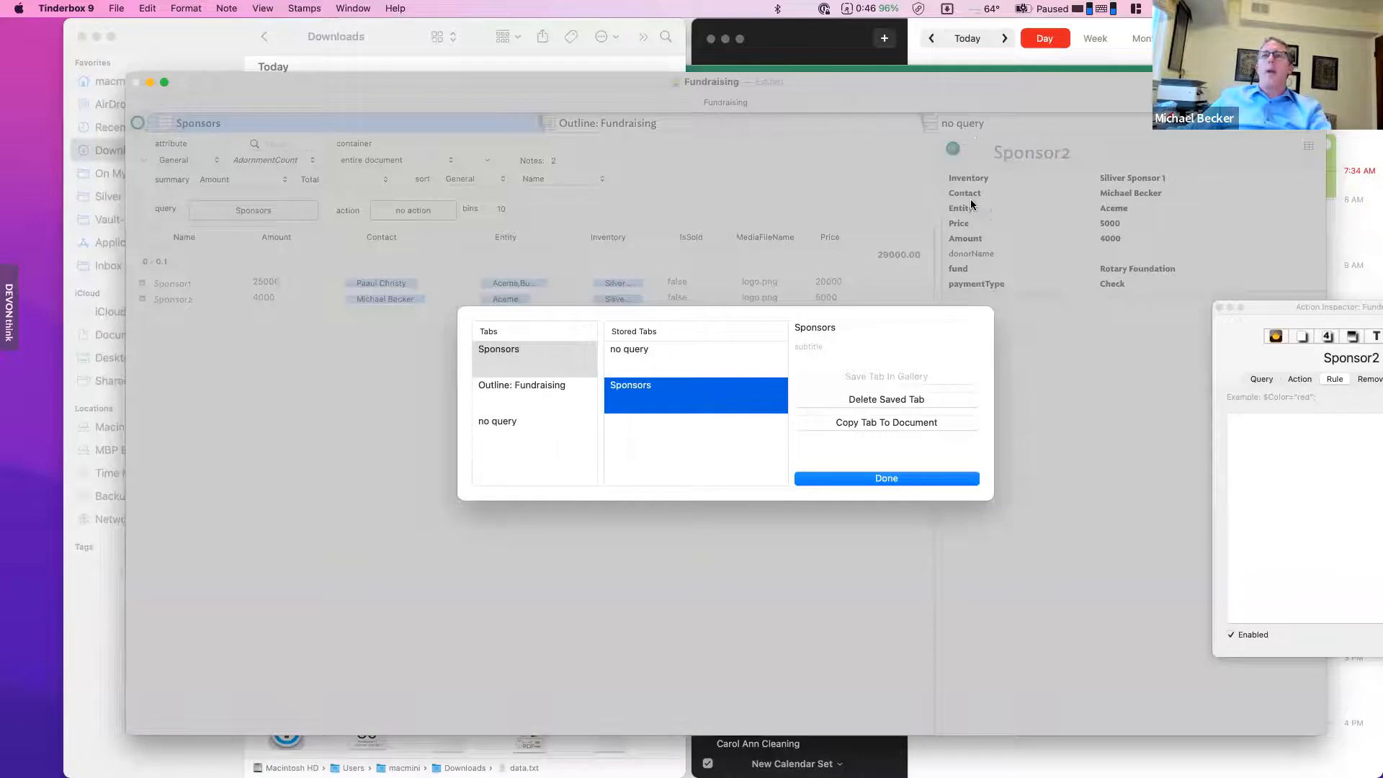
{"action": "key", "text": "Return"}
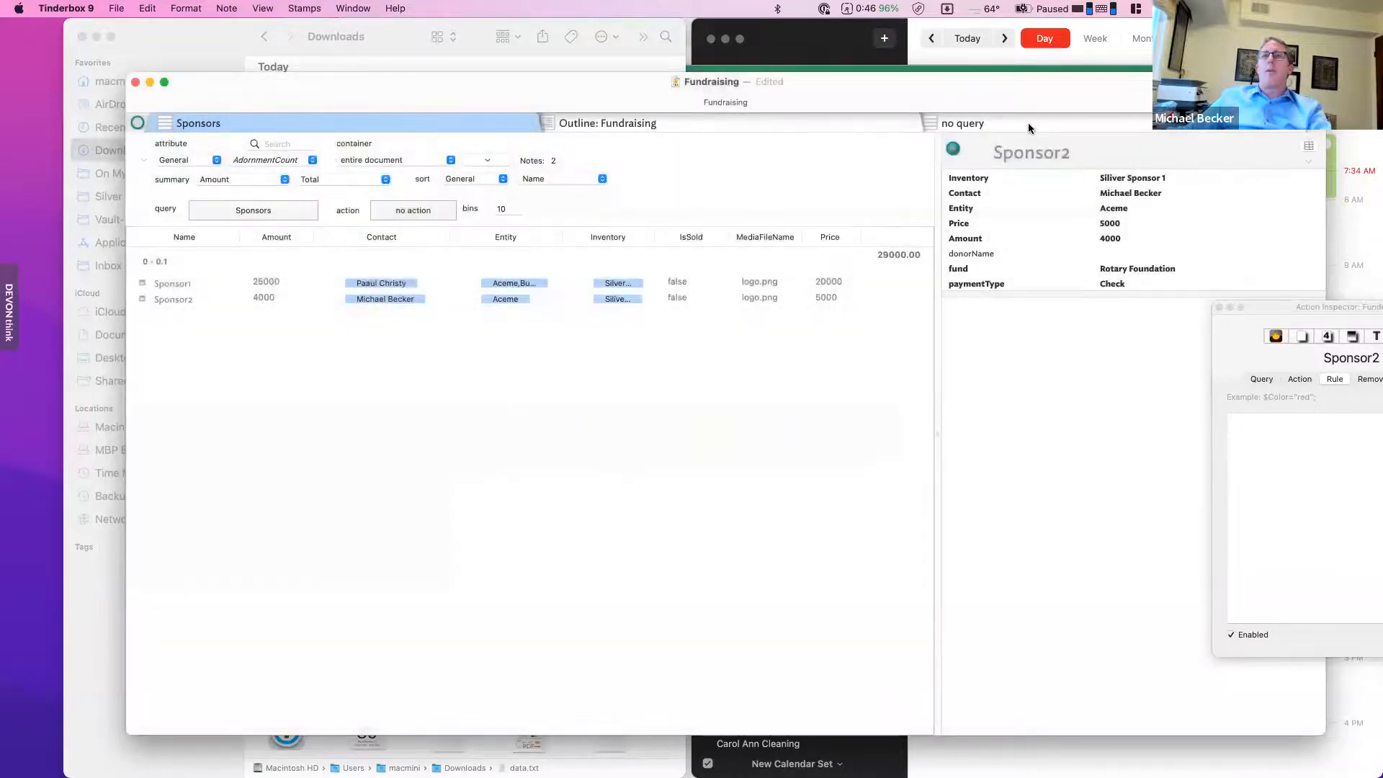
{"action": "left_click", "coordinate": [1028, 126]}
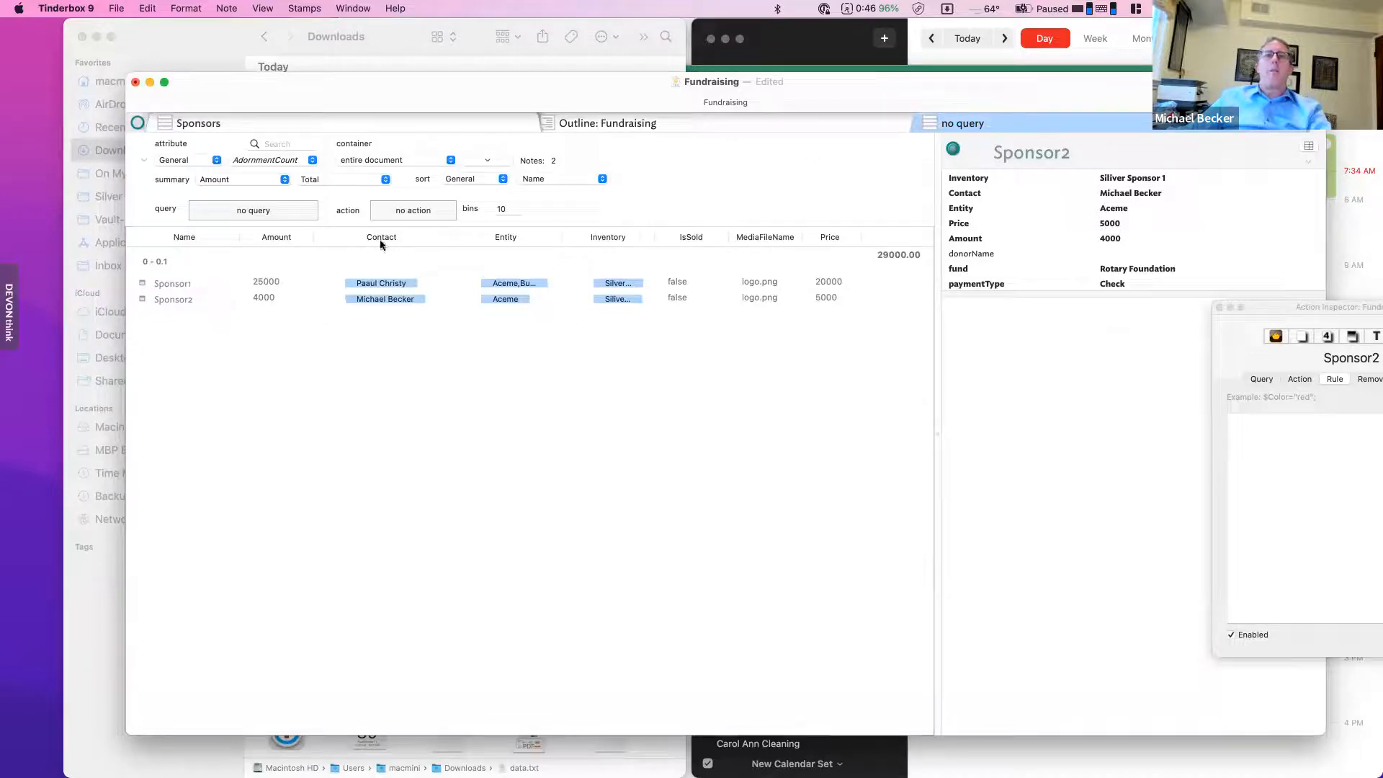
- Replace the table's IsSold, MediaFileName and Price columns with Name and Related
{"action": "left_click", "coordinate": [408, 236]}
{"action": "left_click", "coordinate": [616, 68]}
{"action": "left_click_drag", "start_coordinate": [617, 68], "coordinate": [473, 61]}
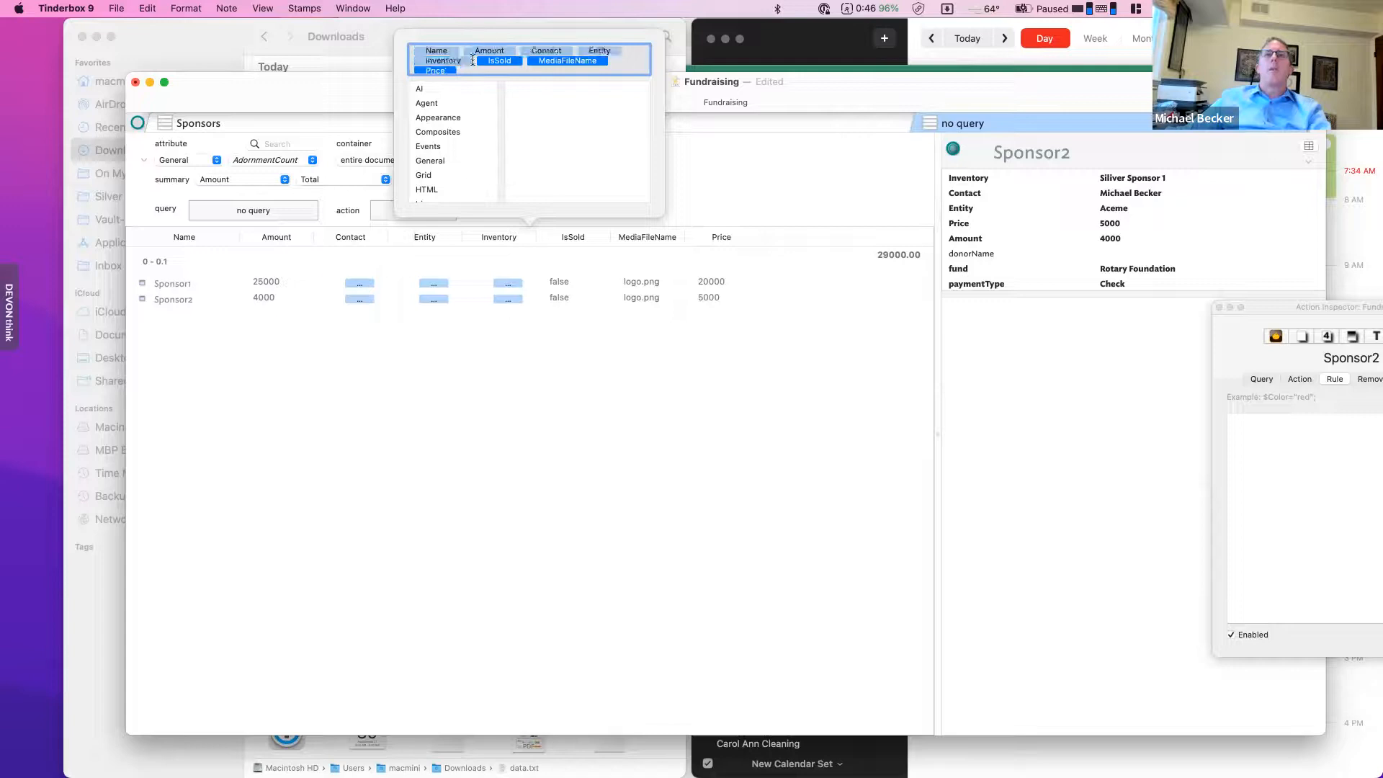
{"action": "key", "text": "BackSpace"}
{"action": "key", "text": "BackSpace"}
{"action": "key", "text": "BackSpace"}
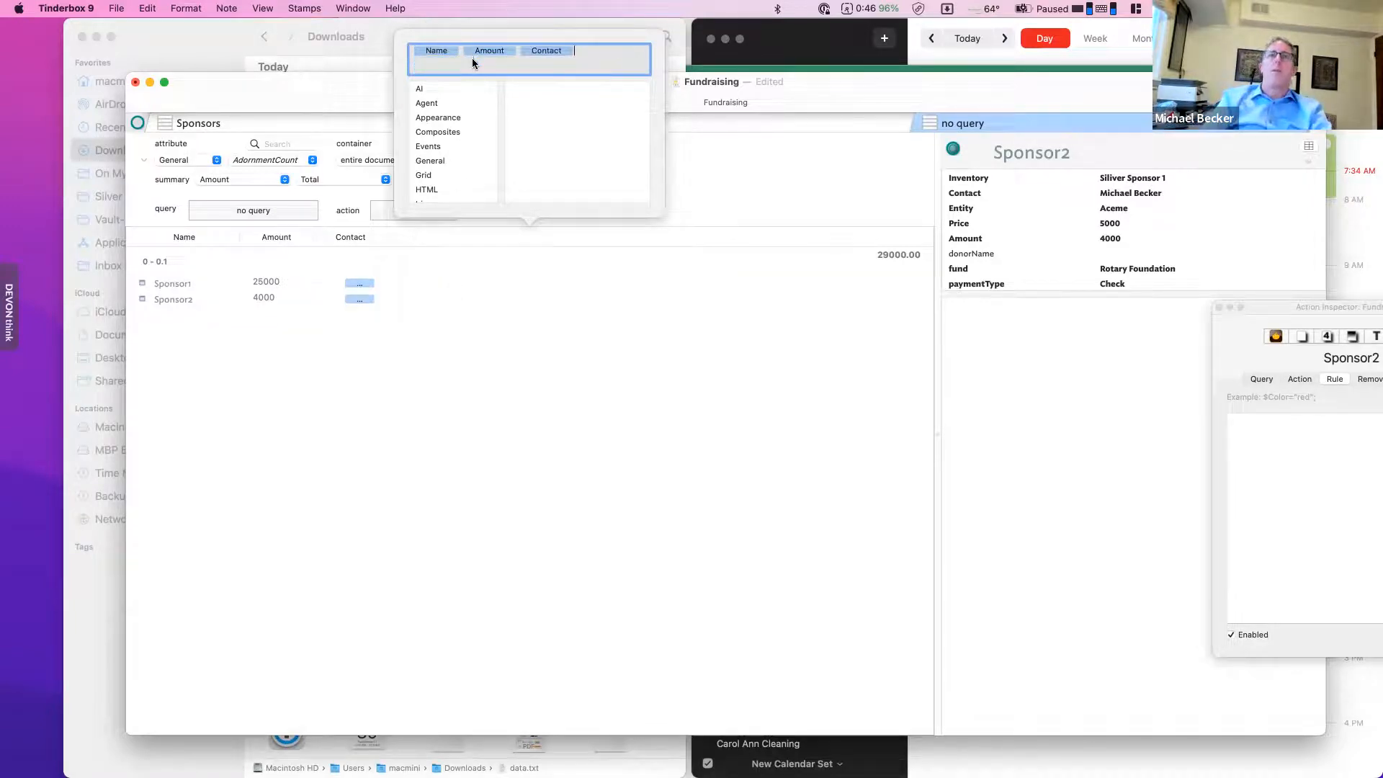
{"action": "key", "text": "BackSpace"}
{"action": "key", "text": "BackSpace"}
{"action": "key", "text": "BackSpace"}
{"action": "type", "text": "Name"}
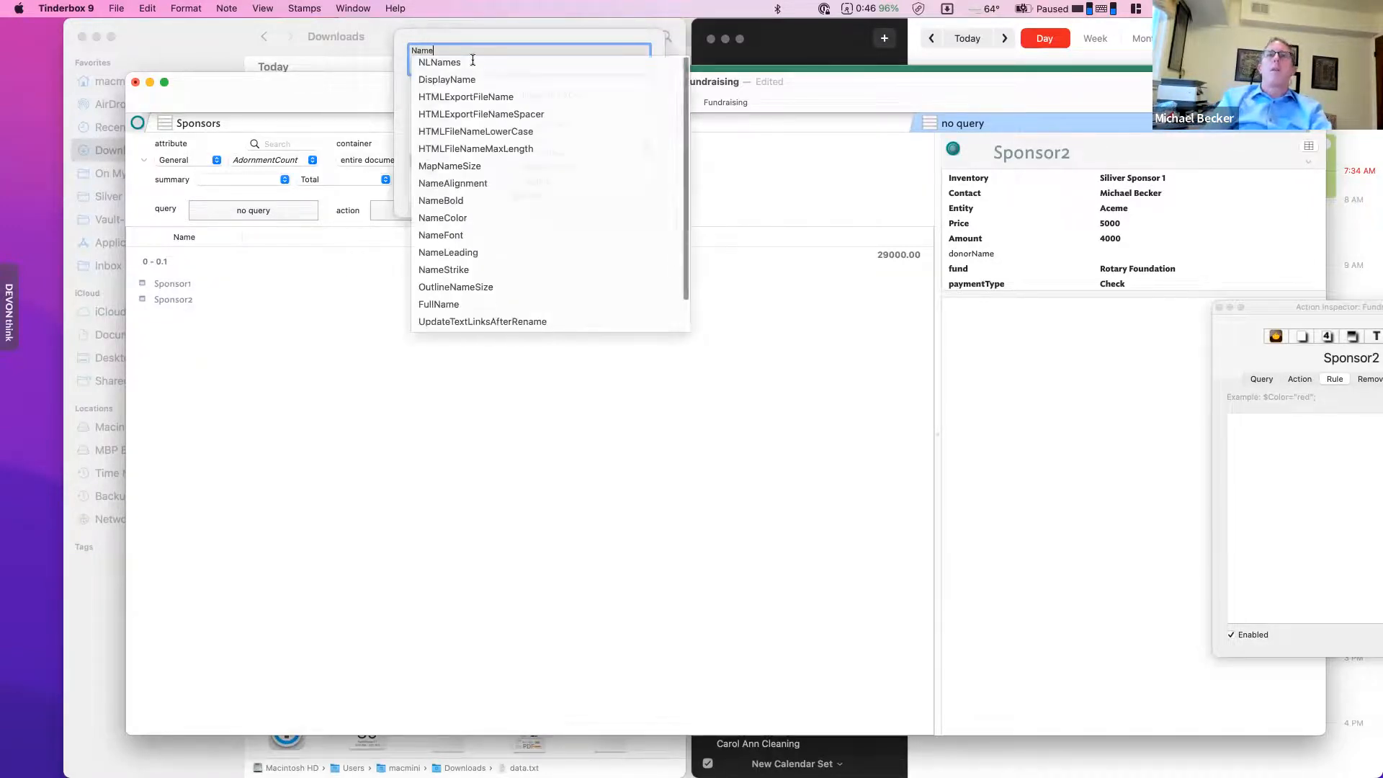
{"action": "key", "text": "Return"}
{"action": "type", "text": "Relate"}
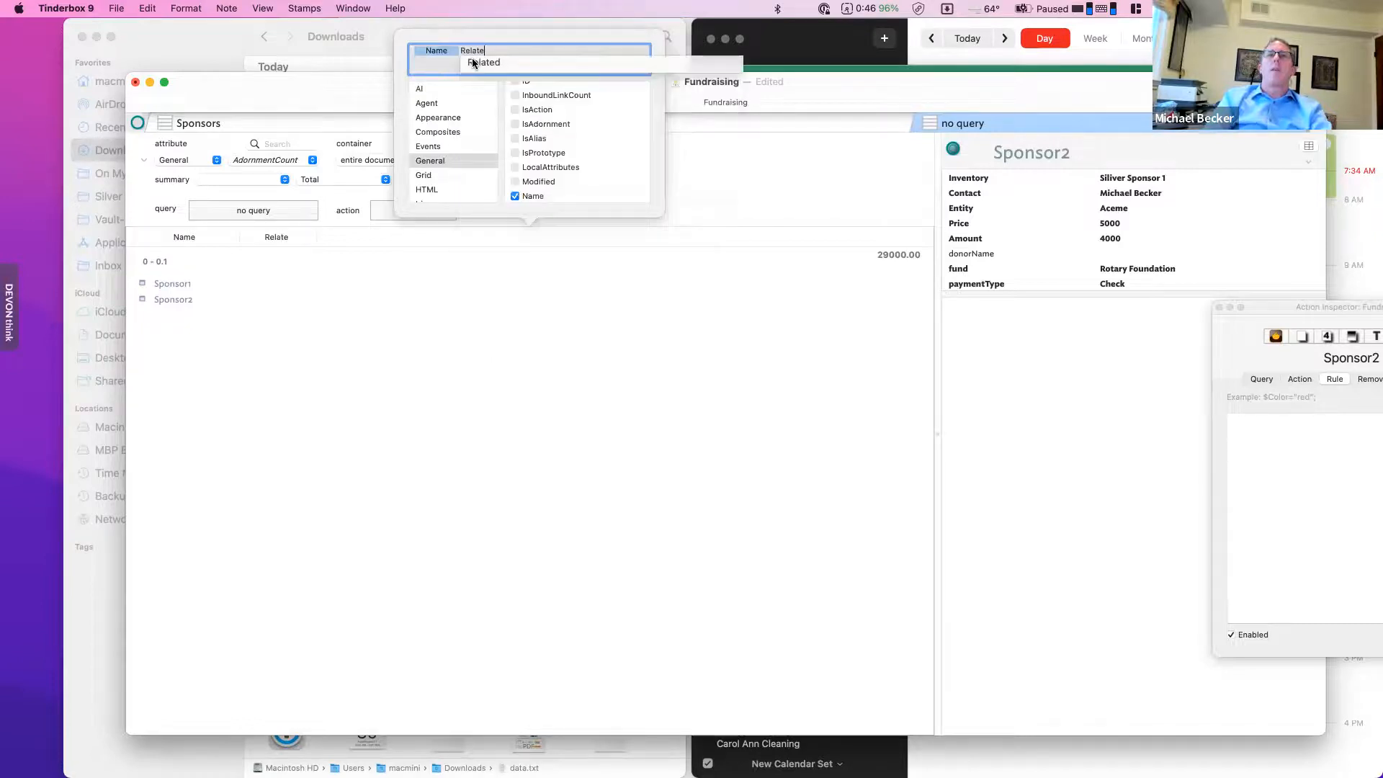
{"action": "left_click", "coordinate": [475, 63]}
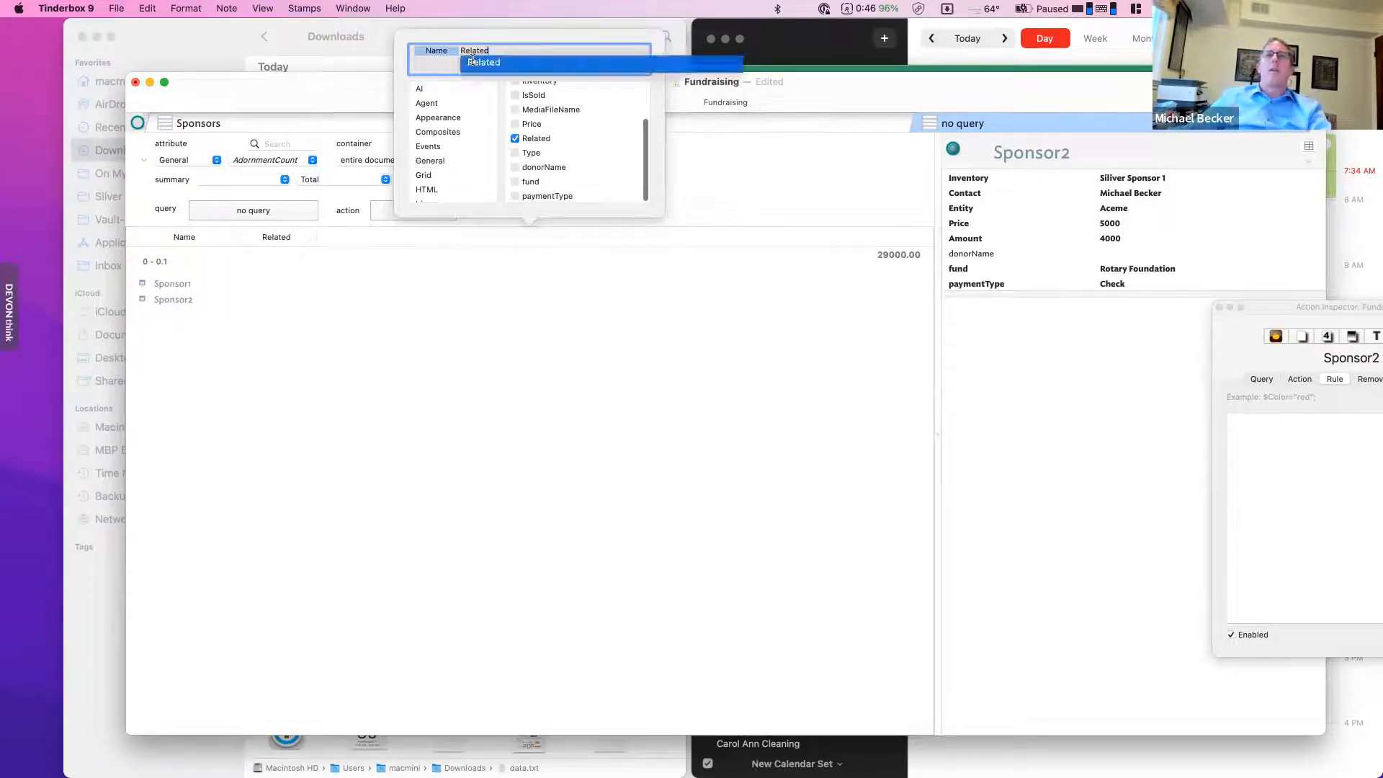
- Filter the table with the query $Related!="" and inspect the single matching note
{"action": "left_click", "coordinate": [248, 210]}
{"action": "left_click", "coordinate": [225, 253]}
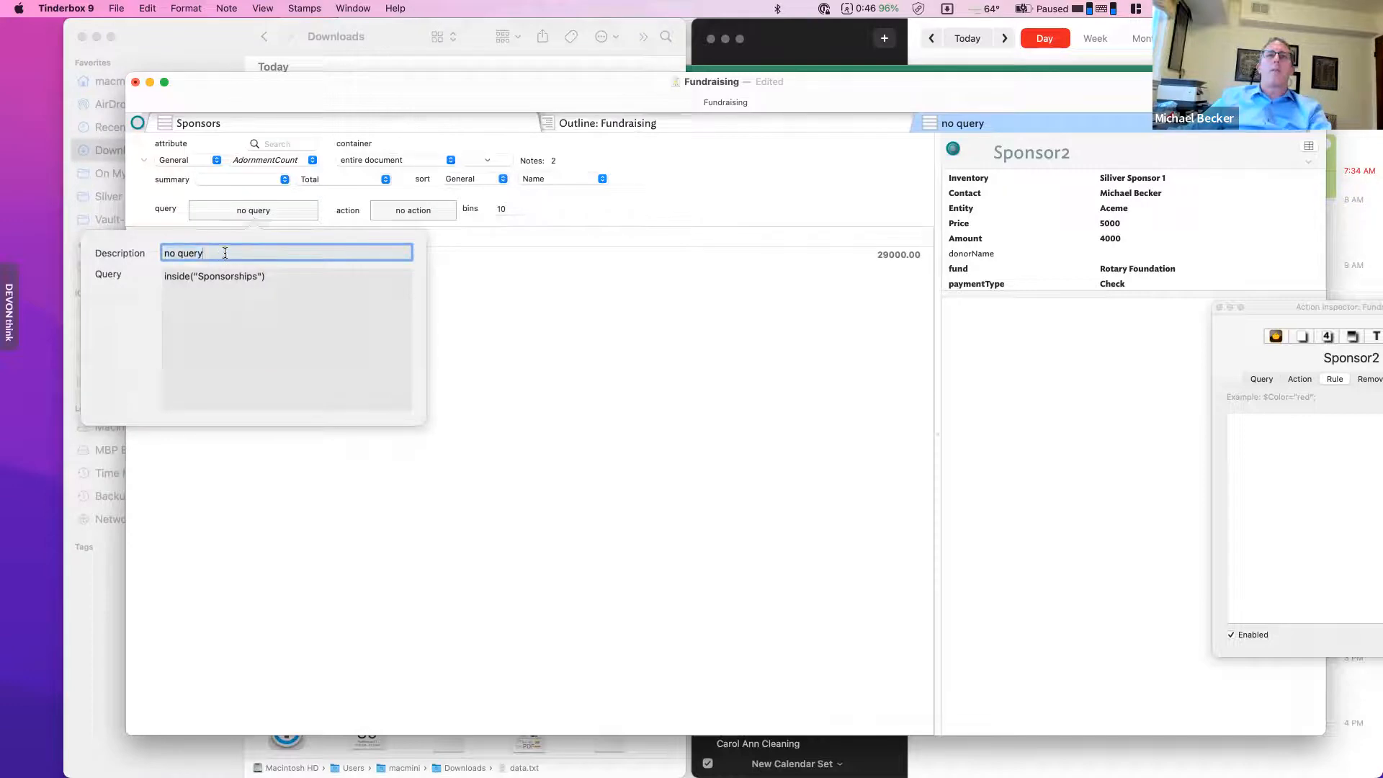
{"action": "left_click", "coordinate": [293, 279]}
{"action": "type", "text": "$"}
{"action": "key", "text": "BackSpace"}
{"action": "type", "text": "$"}
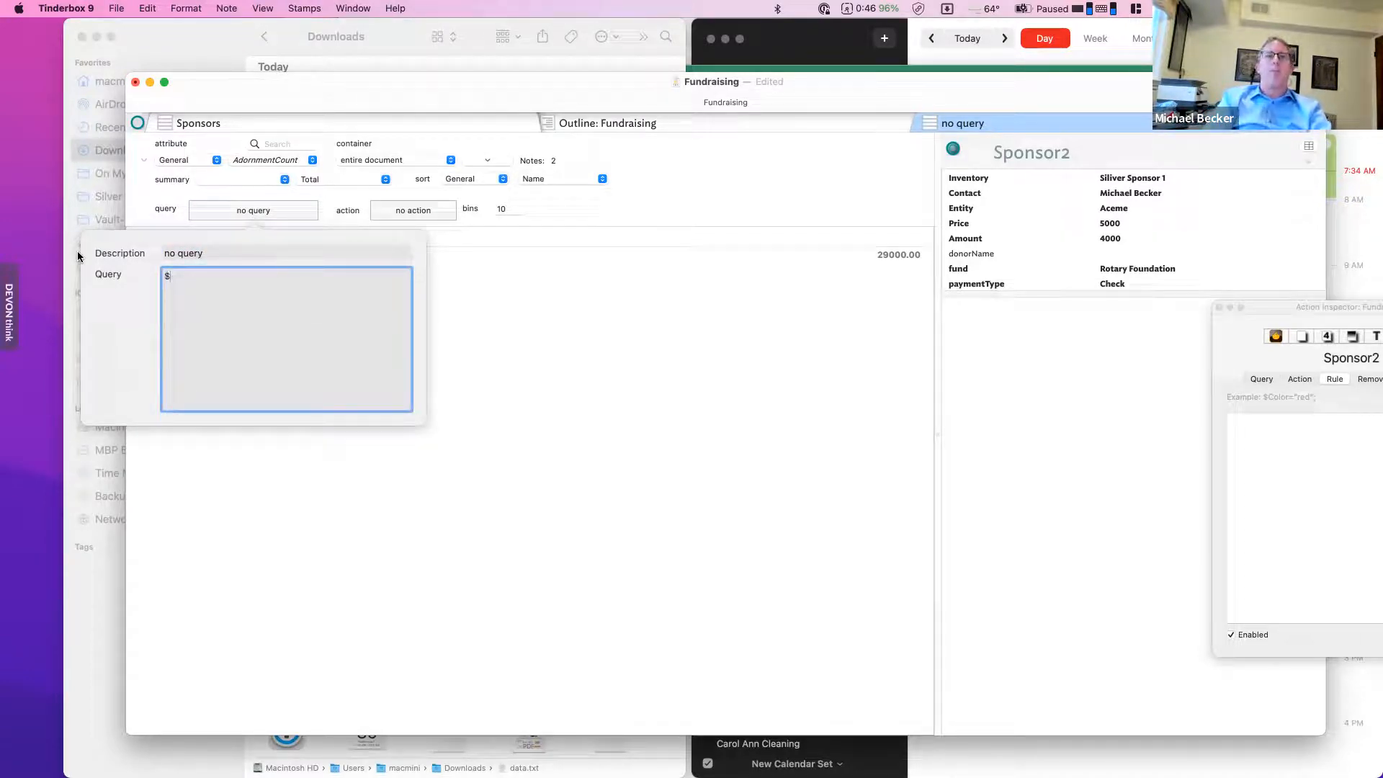
{"action": "type", "text": "Rel"}
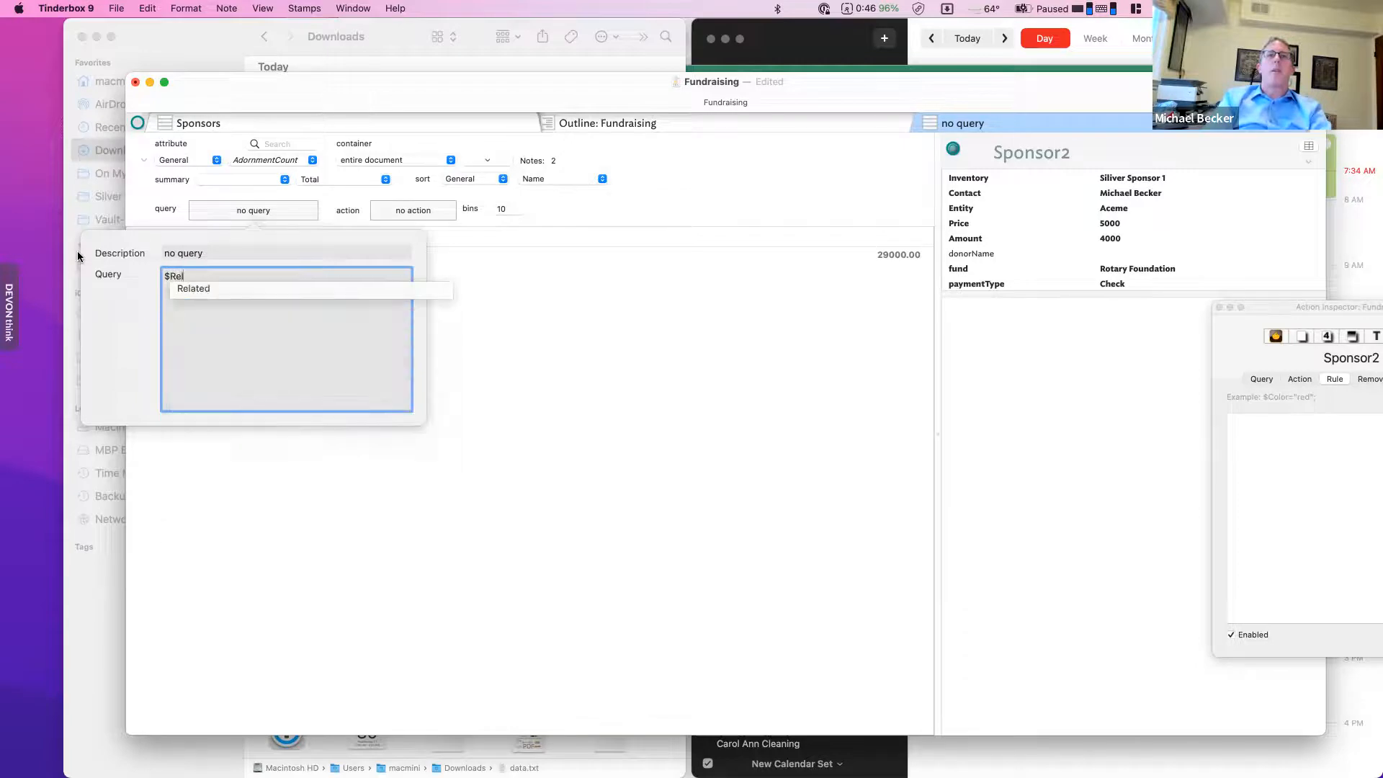
{"action": "key", "text": "Return"}
{"action": "type", "text": "!=\"\""}
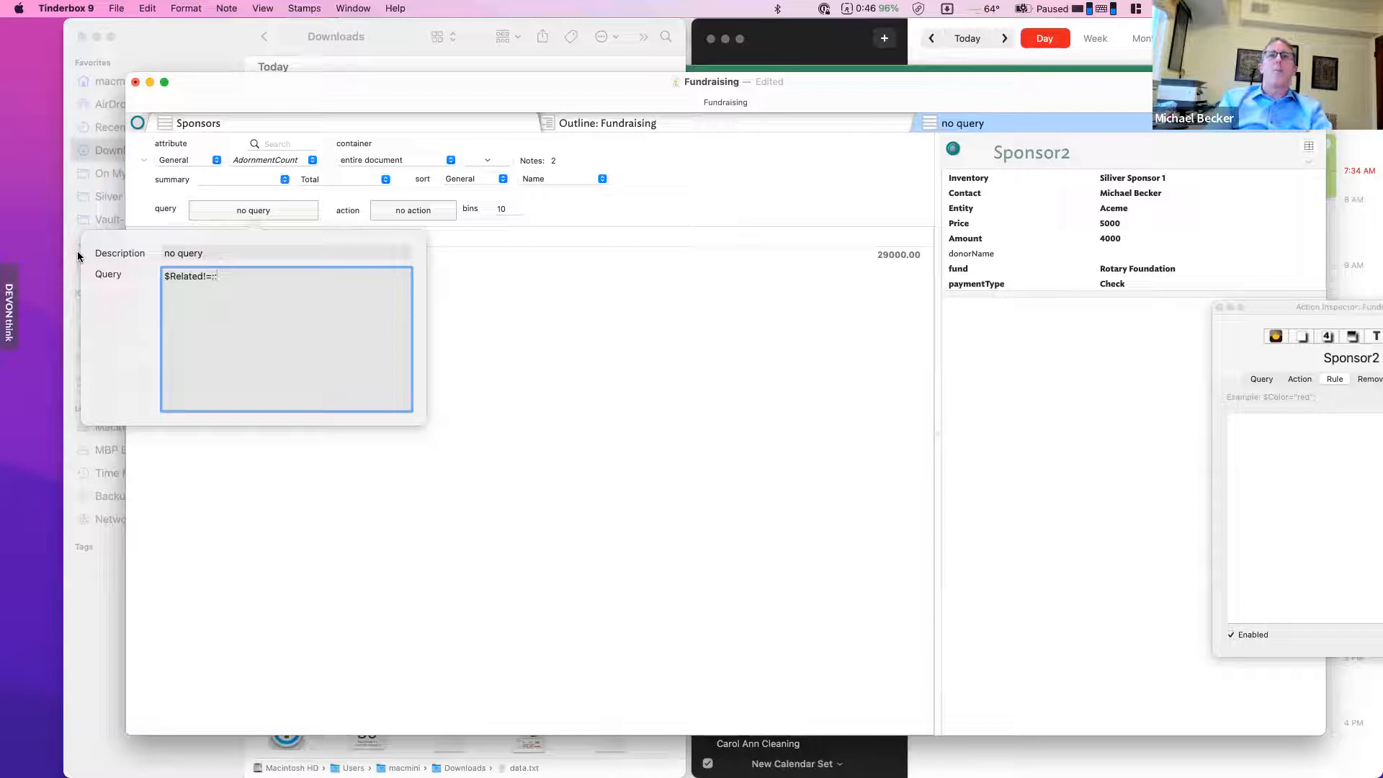
{"action": "key", "text": "Return"}
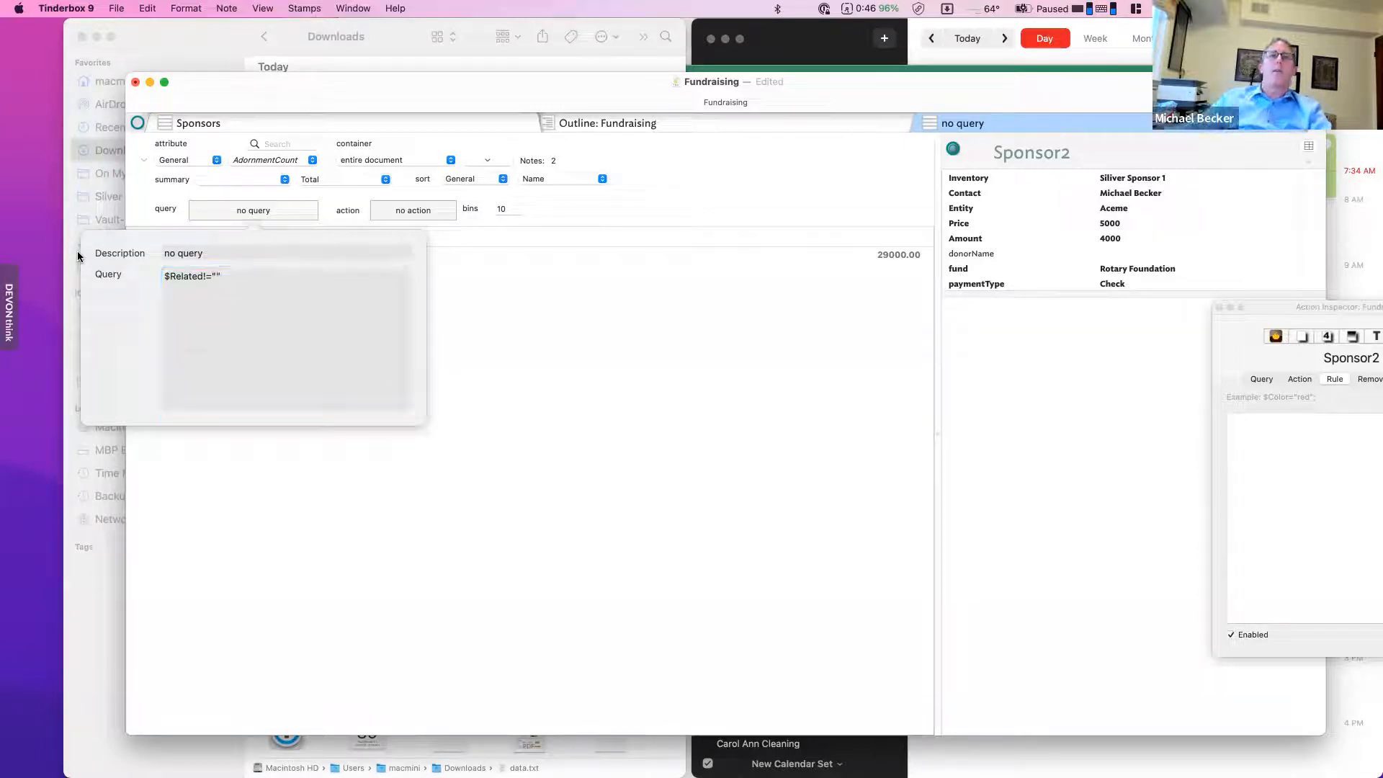
{"action": "left_click", "coordinate": [252, 280]}
{"action": "left_click", "coordinate": [625, 365]}
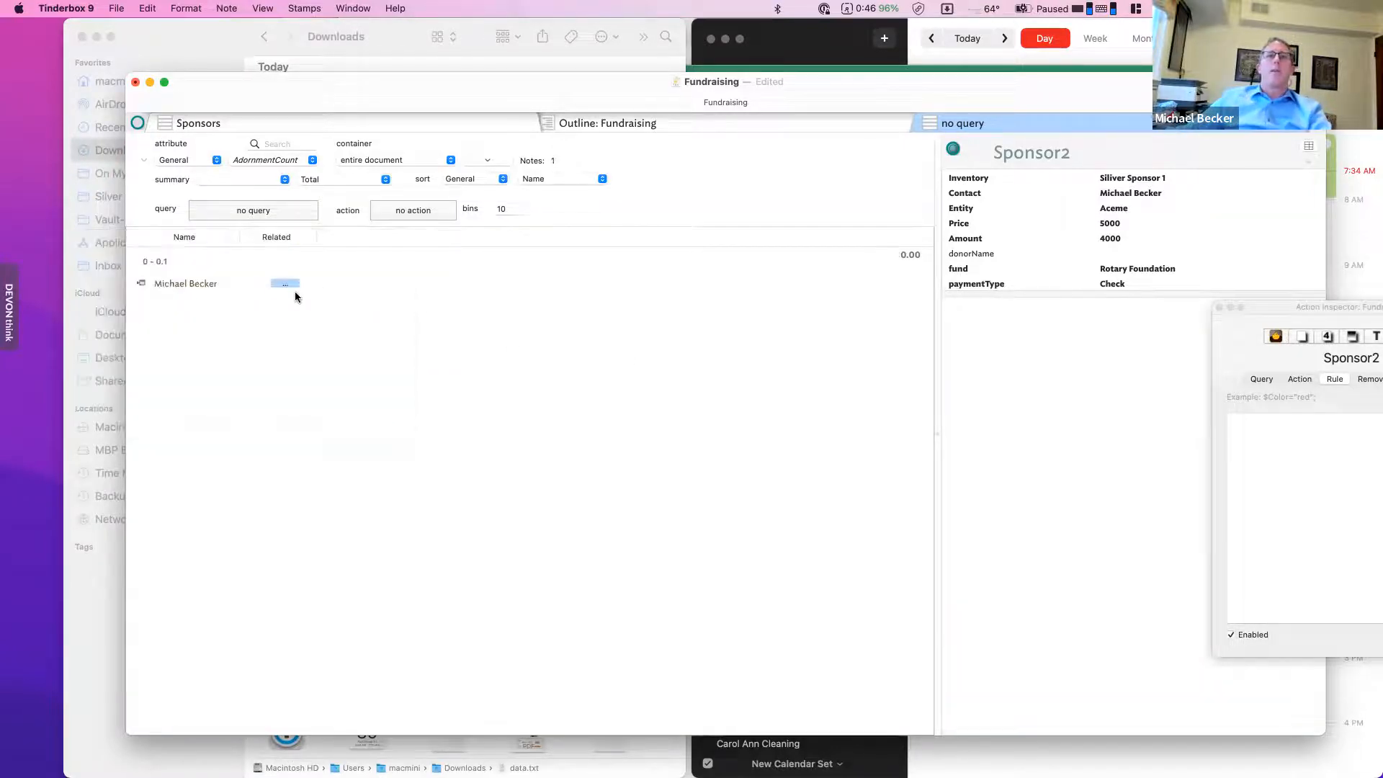
{"action": "left_click", "coordinate": [356, 281]}
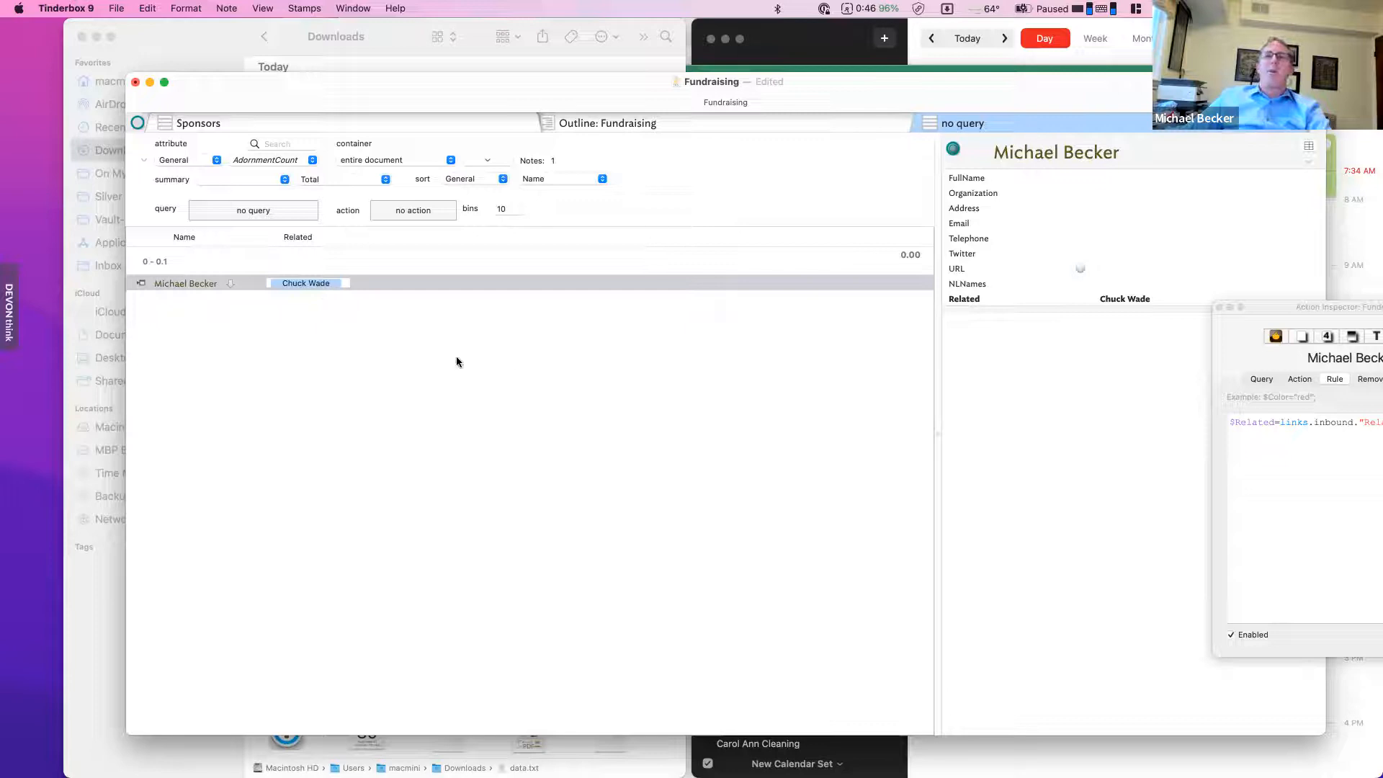
- Copy the stored Sponsors tab from the Tab Gallery into the document as a new tab
{"action": "right_click", "coordinate": [976, 132]}
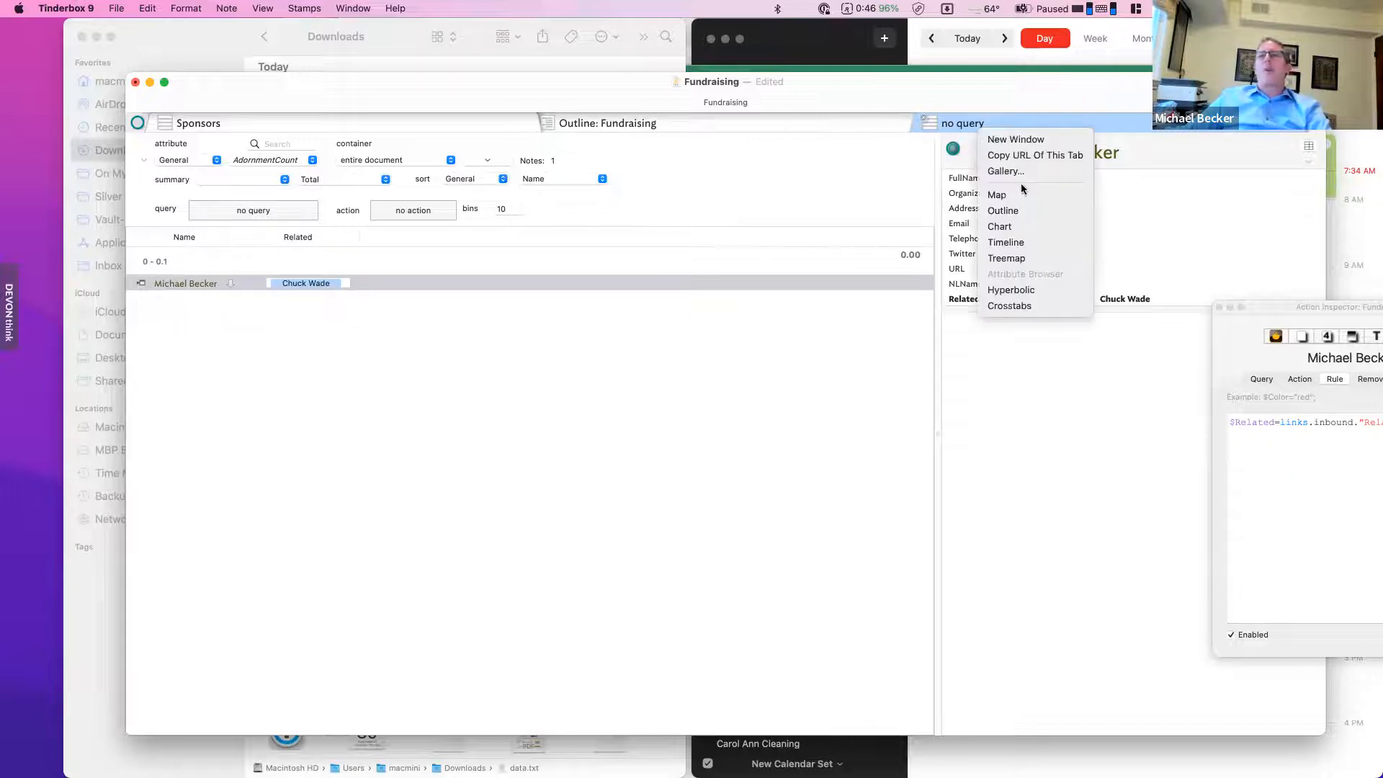
{"action": "left_click", "coordinate": [800, 278]}
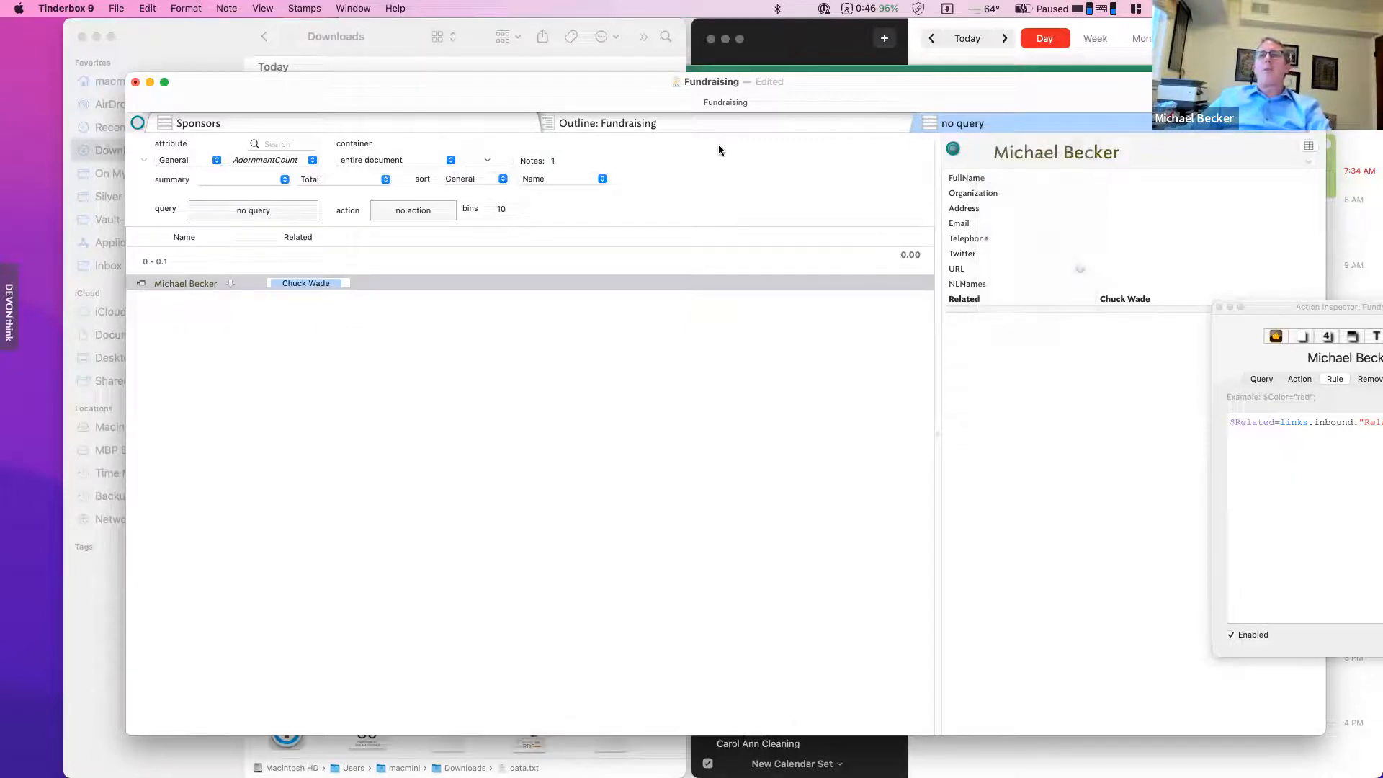
{"action": "right_click", "coordinate": [1138, 135]}
{"action": "left_click", "coordinate": [1152, 166]}
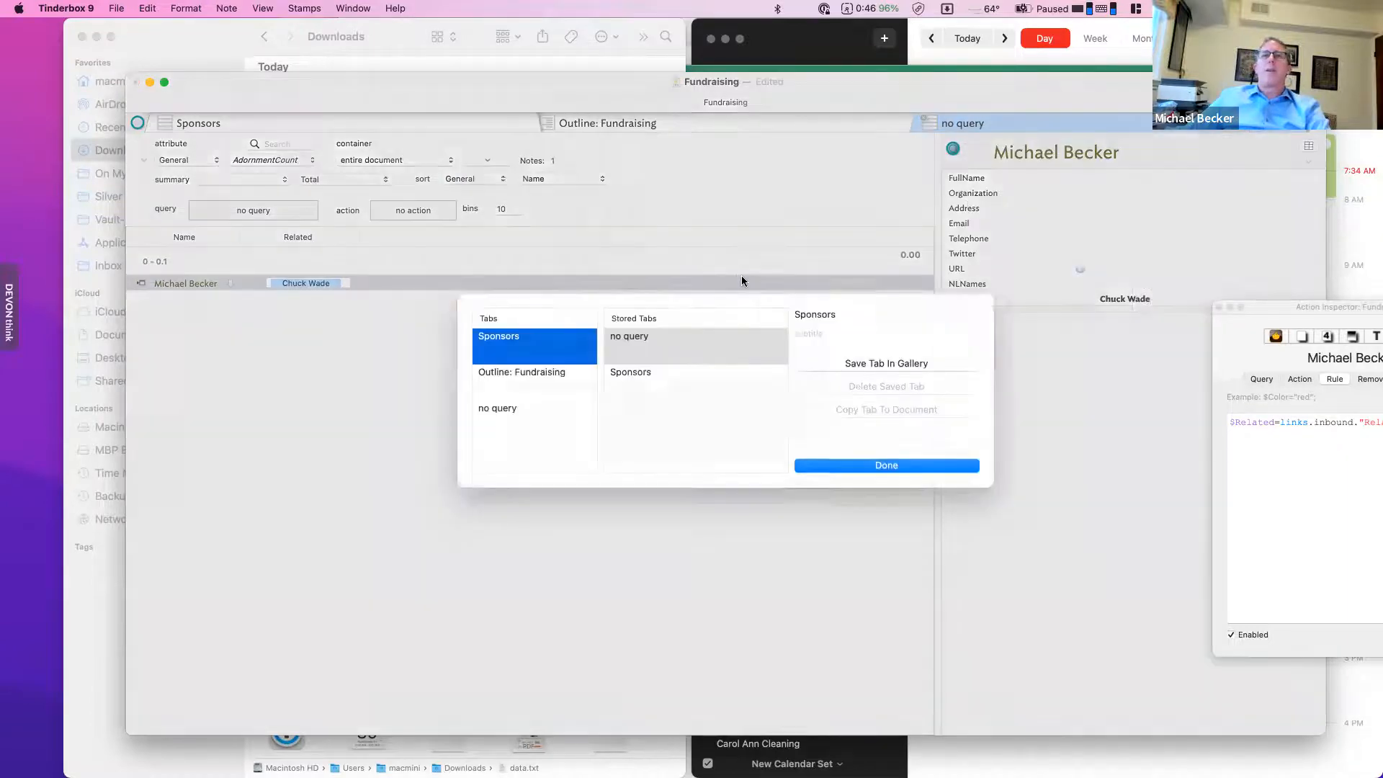
{"action": "left_click", "coordinate": [664, 383]}
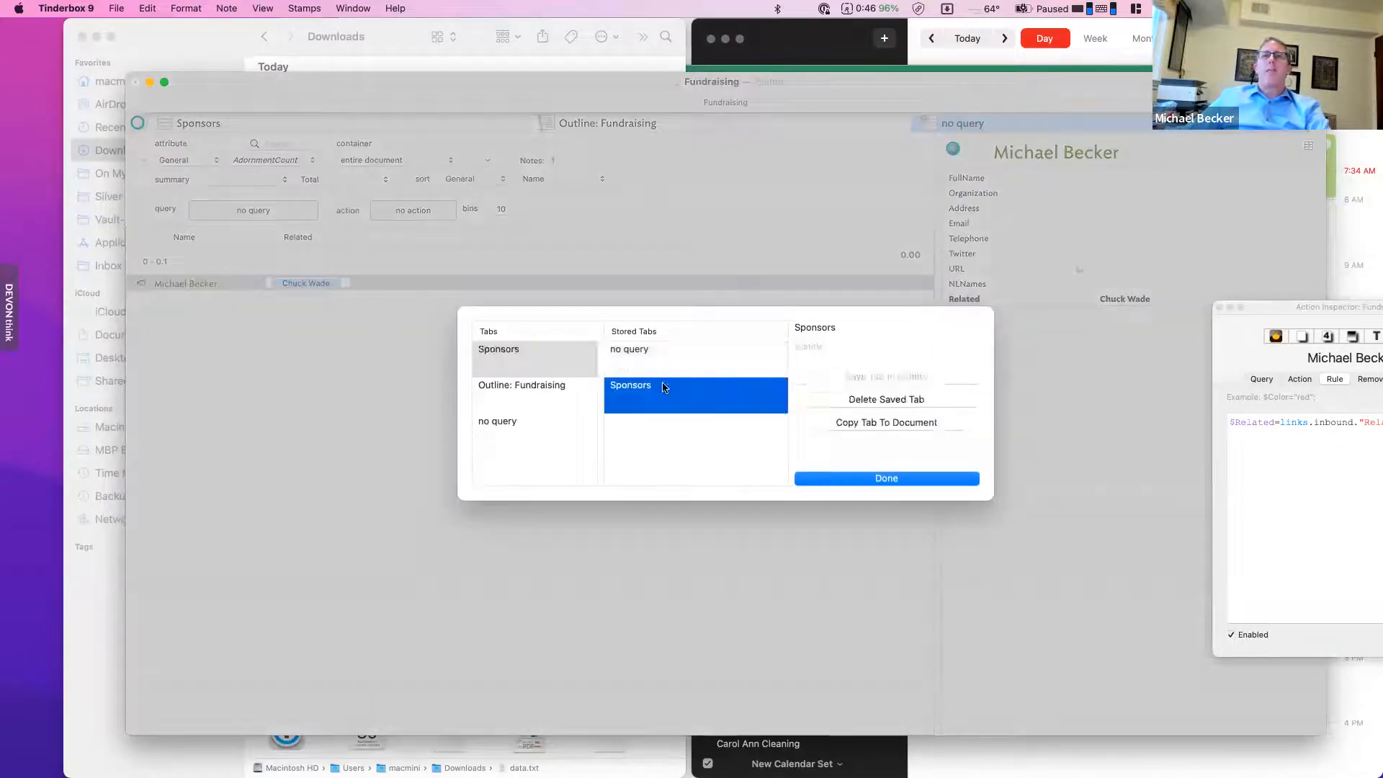
{"action": "left_click", "coordinate": [864, 479]}
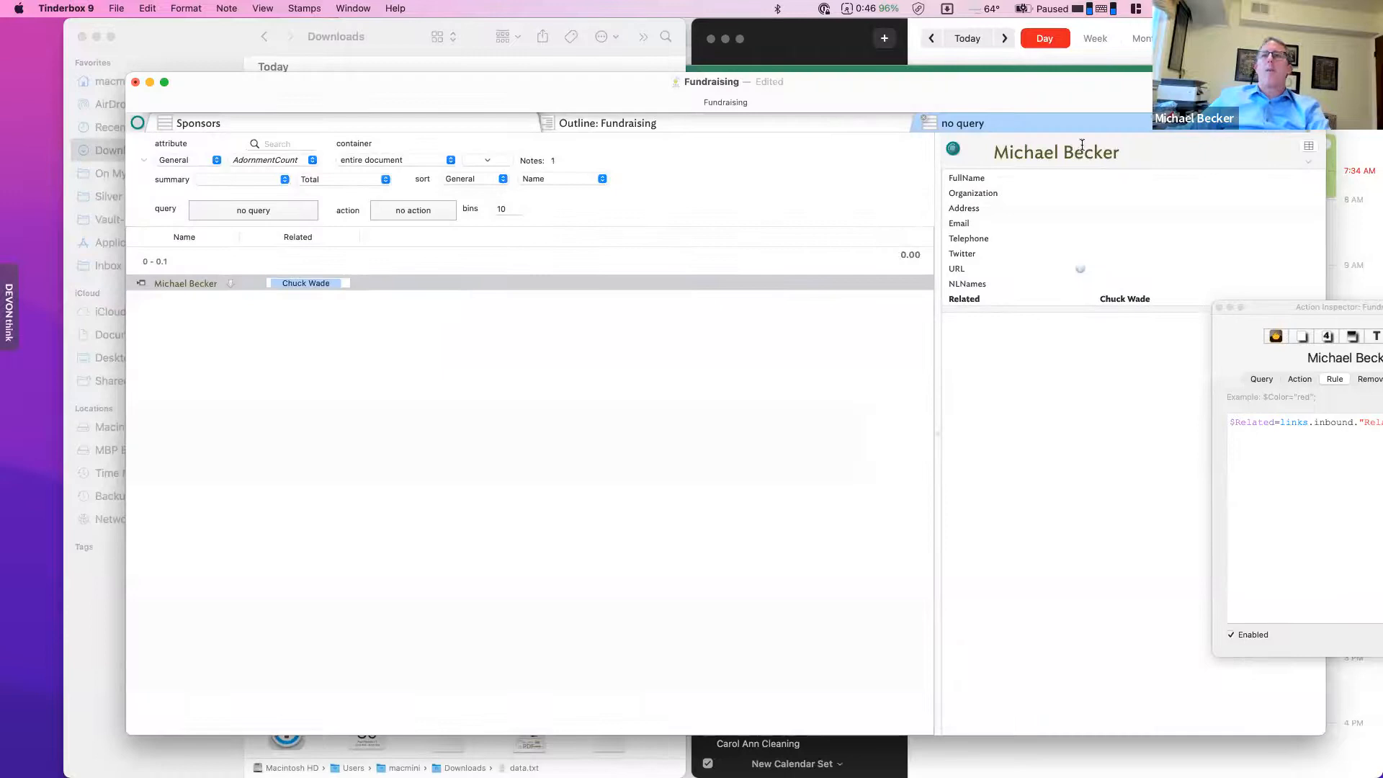
{"action": "right_click", "coordinate": [1028, 131]}
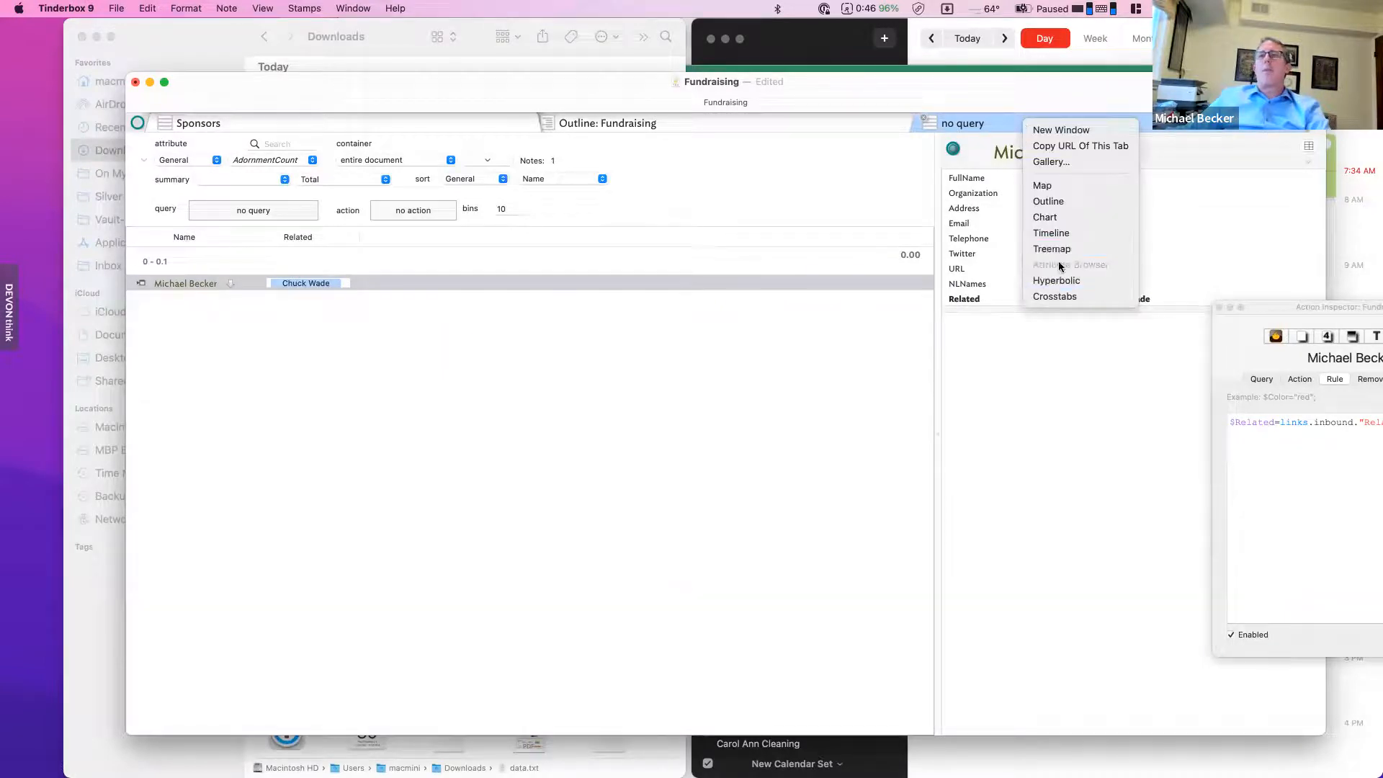
{"action": "left_click", "coordinate": [1050, 162]}
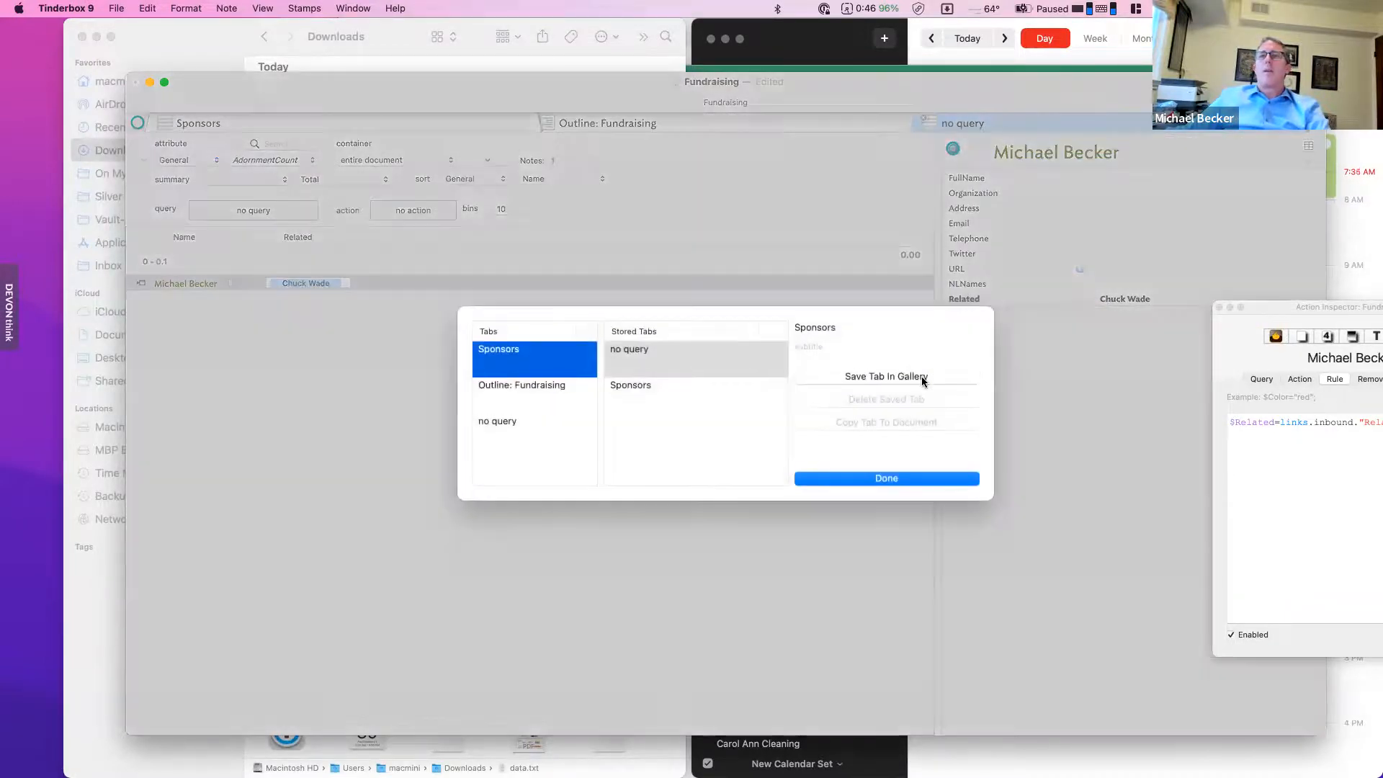
{"action": "left_click", "coordinate": [677, 387]}
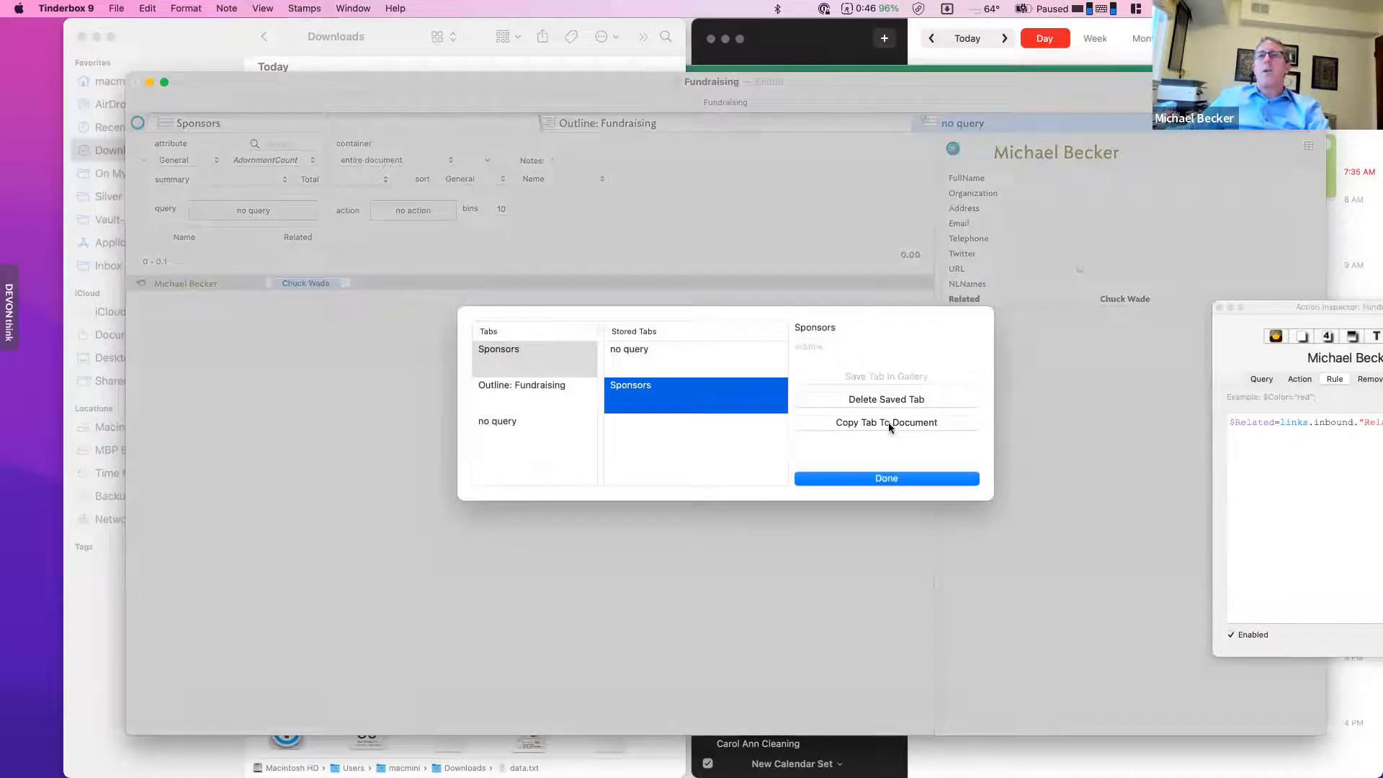
{"action": "left_click", "coordinate": [888, 422]}
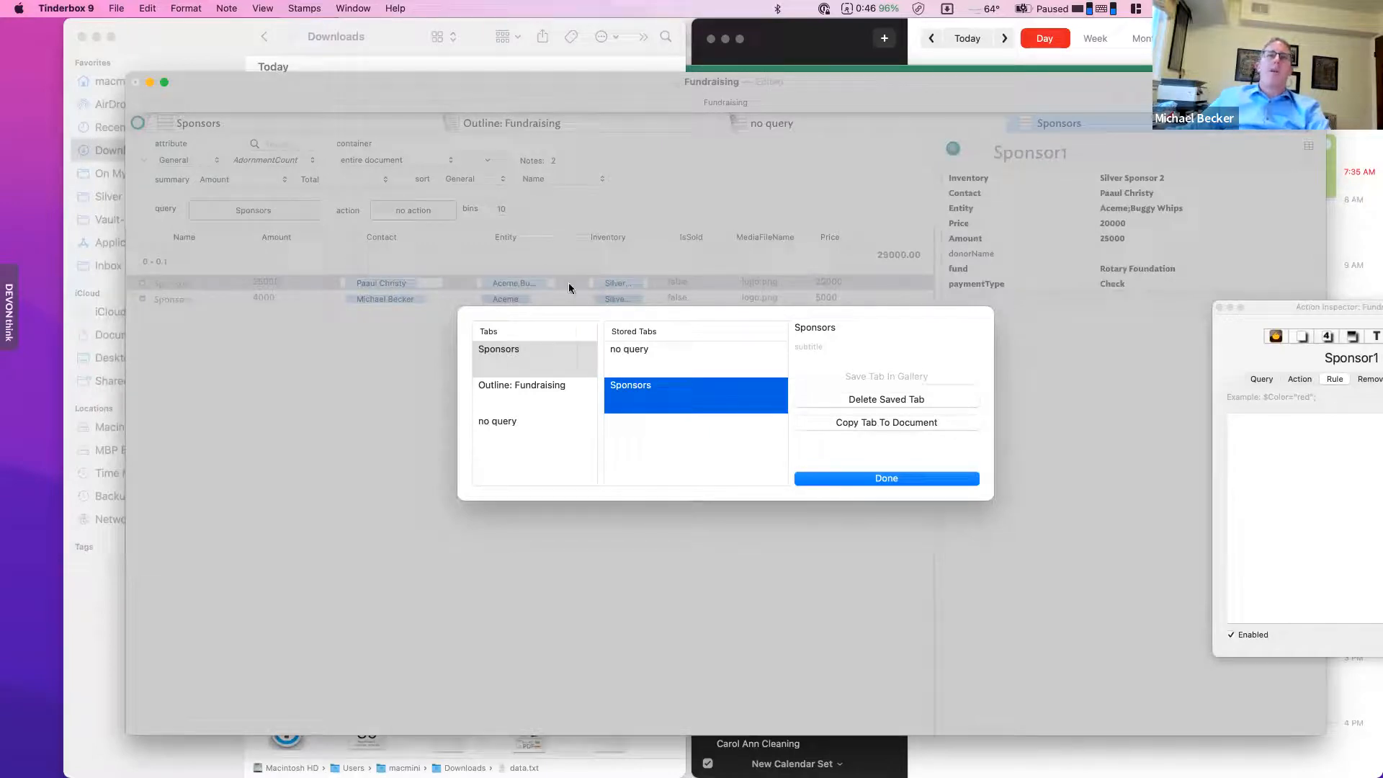
{"action": "left_click", "coordinate": [916, 477]}
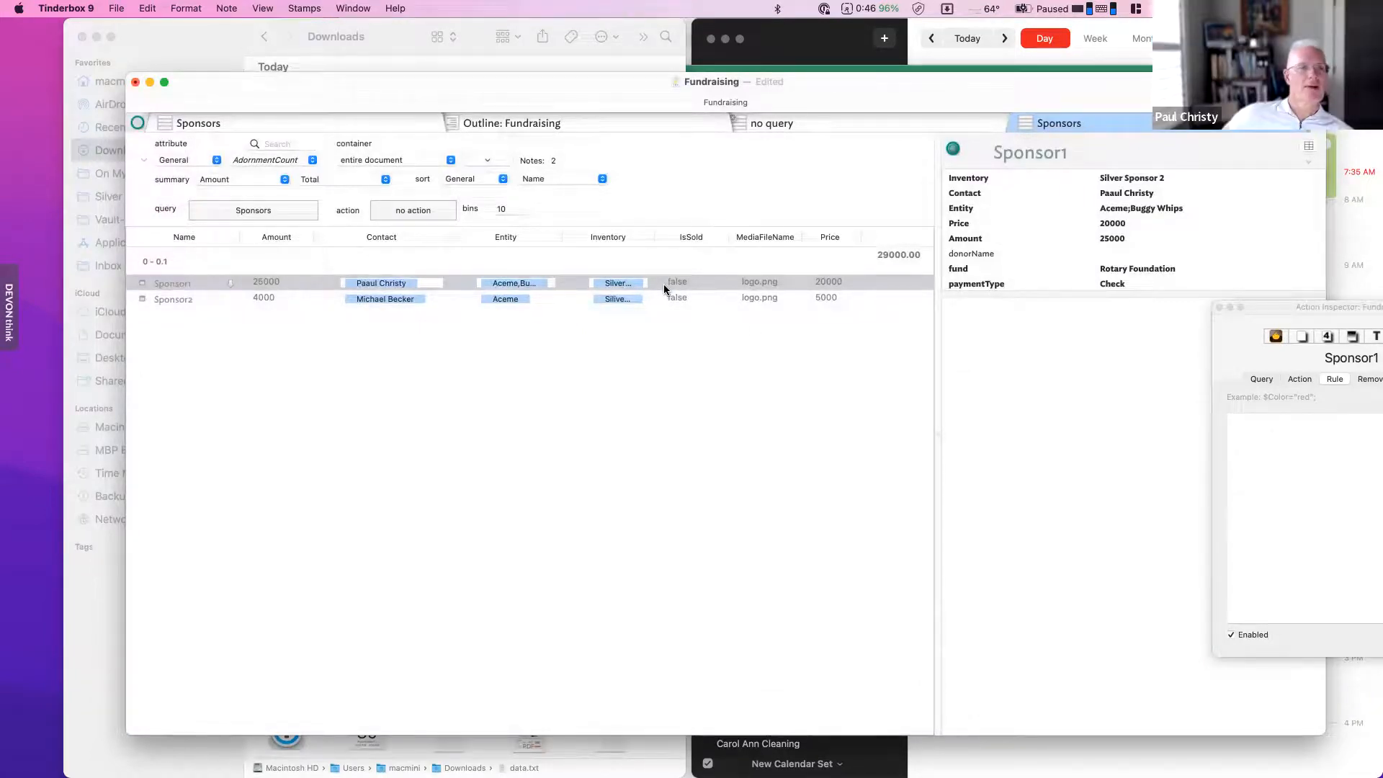
{"action": "left_click", "coordinate": [805, 123]}
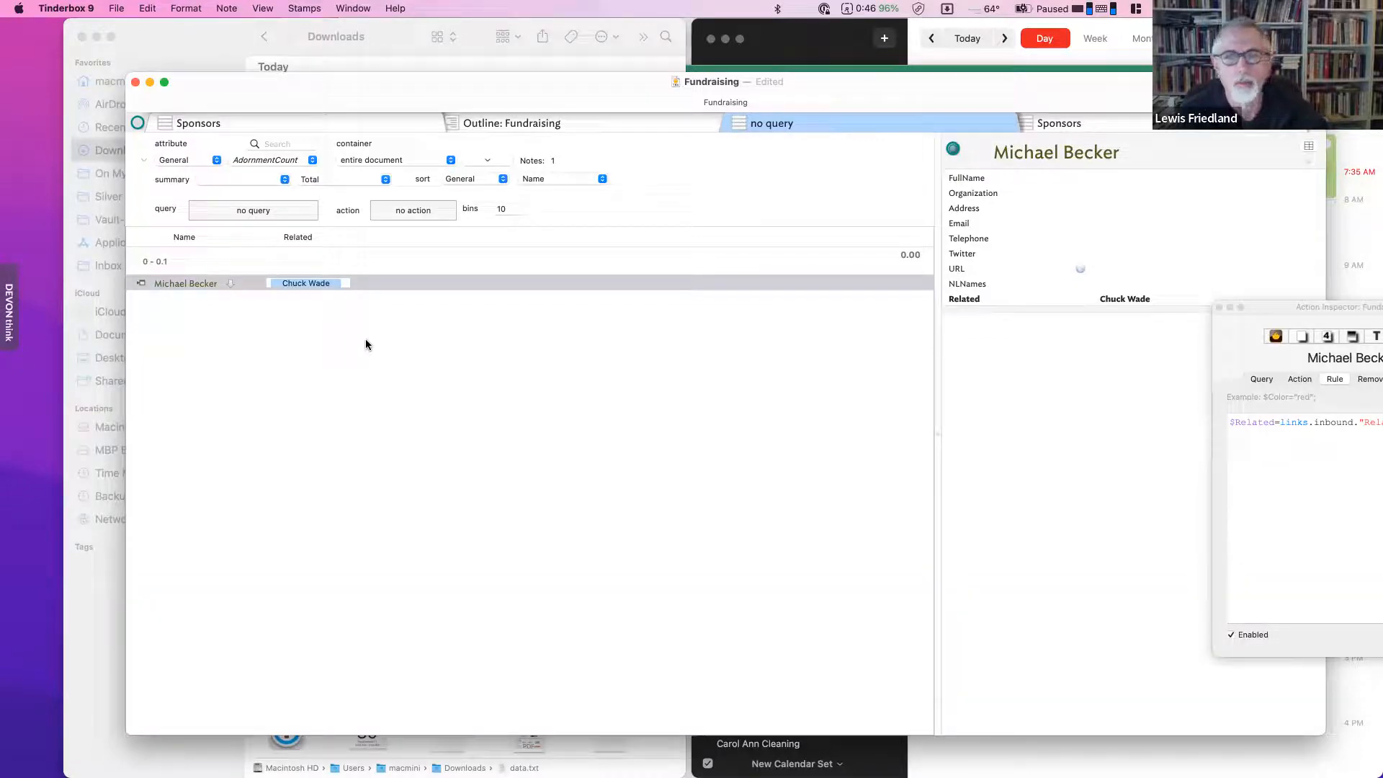
{"action": "right_click", "coordinate": [809, 126]}
{"action": "left_click", "coordinate": [336, 131]}
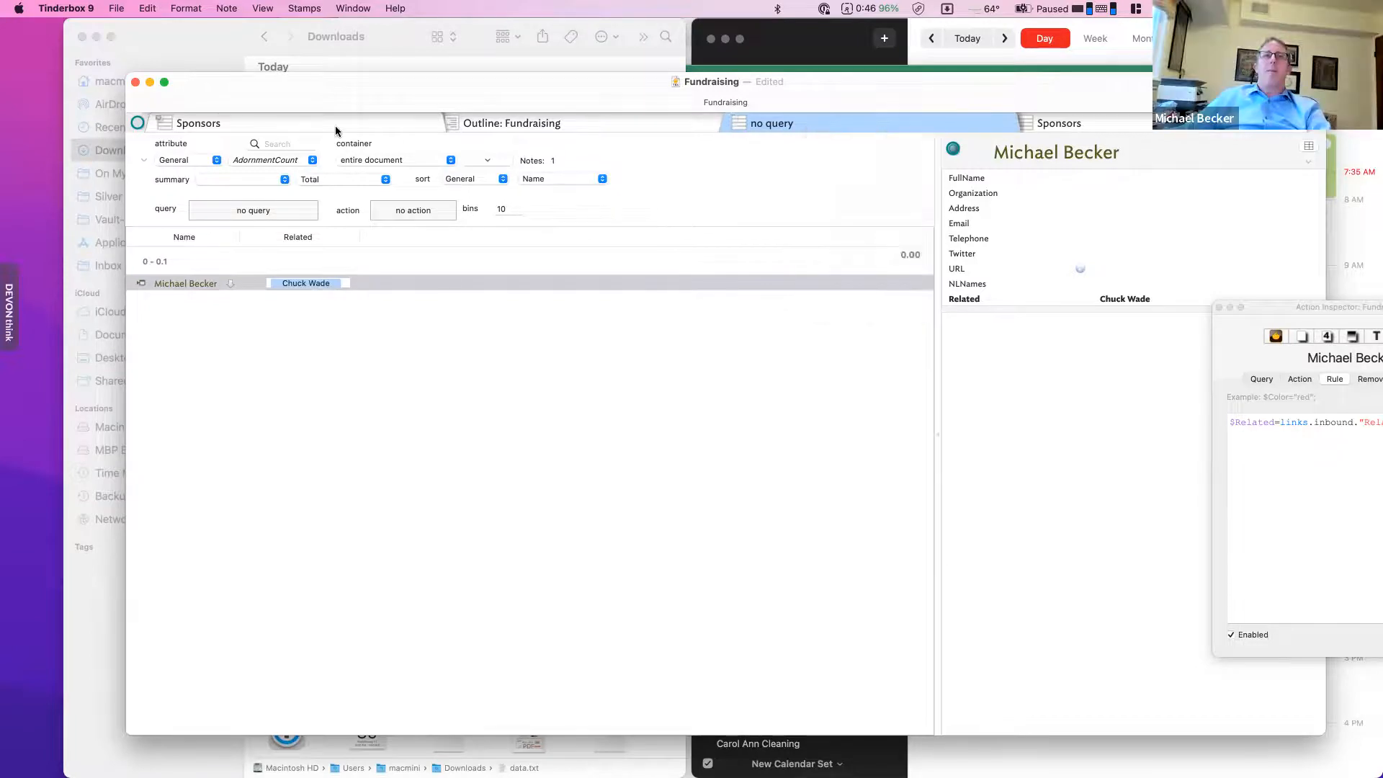
{"action": "left_click", "coordinate": [296, 123]}
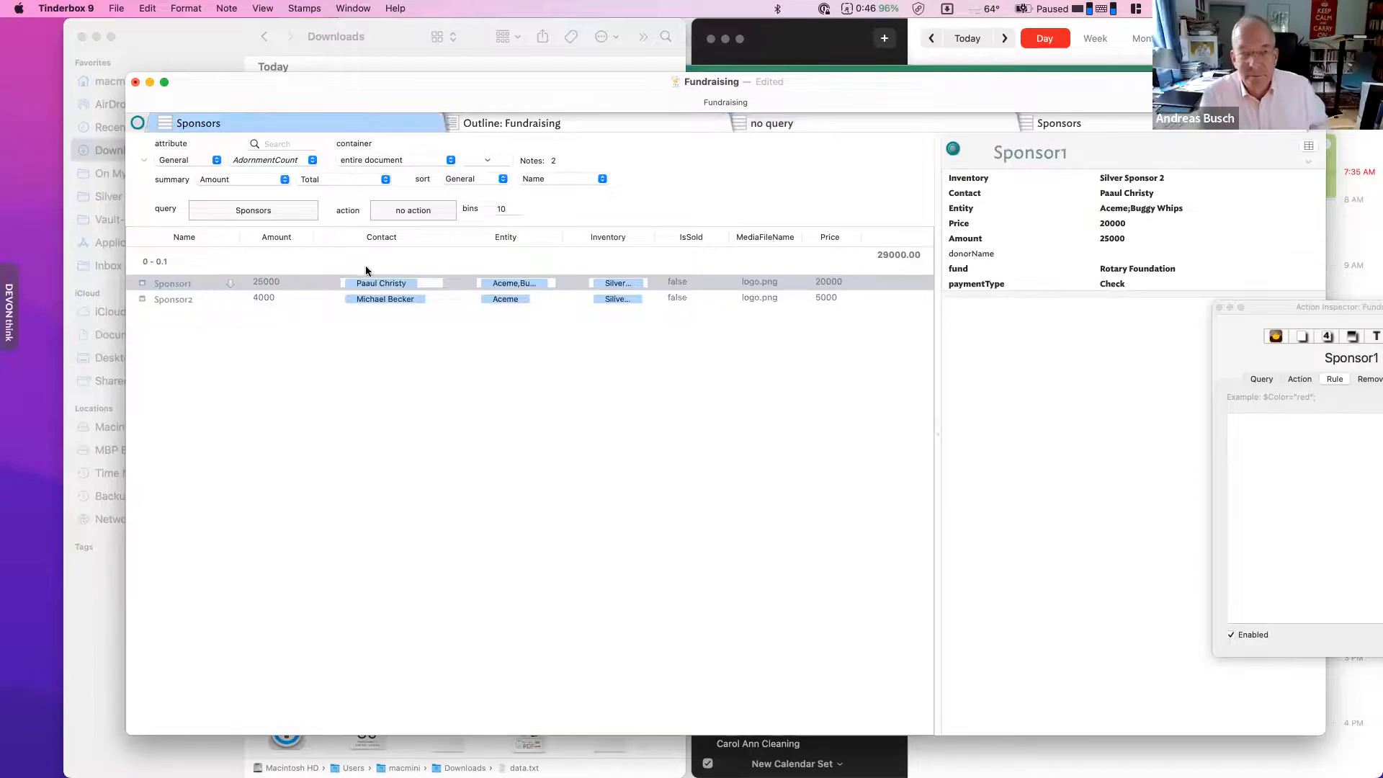
{"action": "left_click", "coordinate": [805, 126]}
- Turn the no query view into a Crosstabs table with rows set to User > Inventory
{"action": "right_click", "coordinate": [806, 126]}
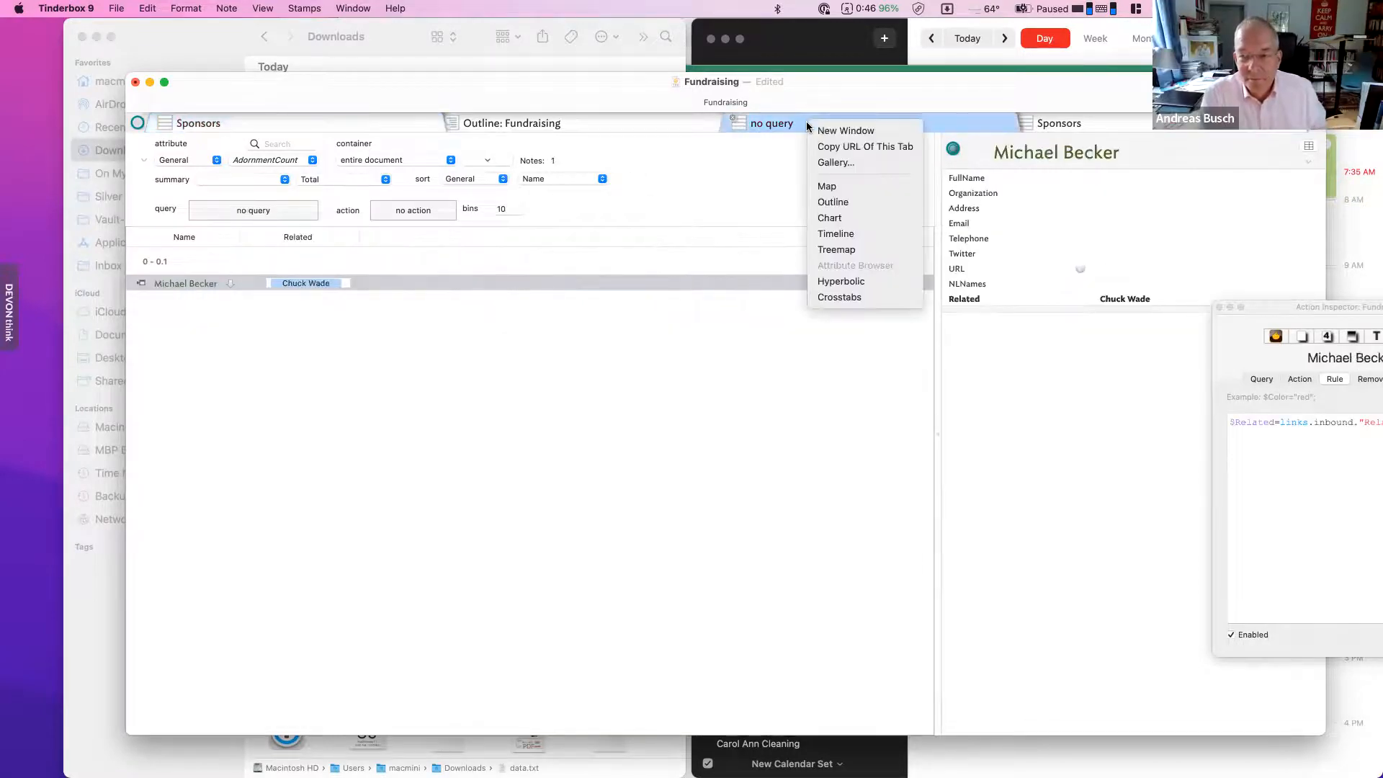
{"action": "left_click", "coordinate": [865, 295]}
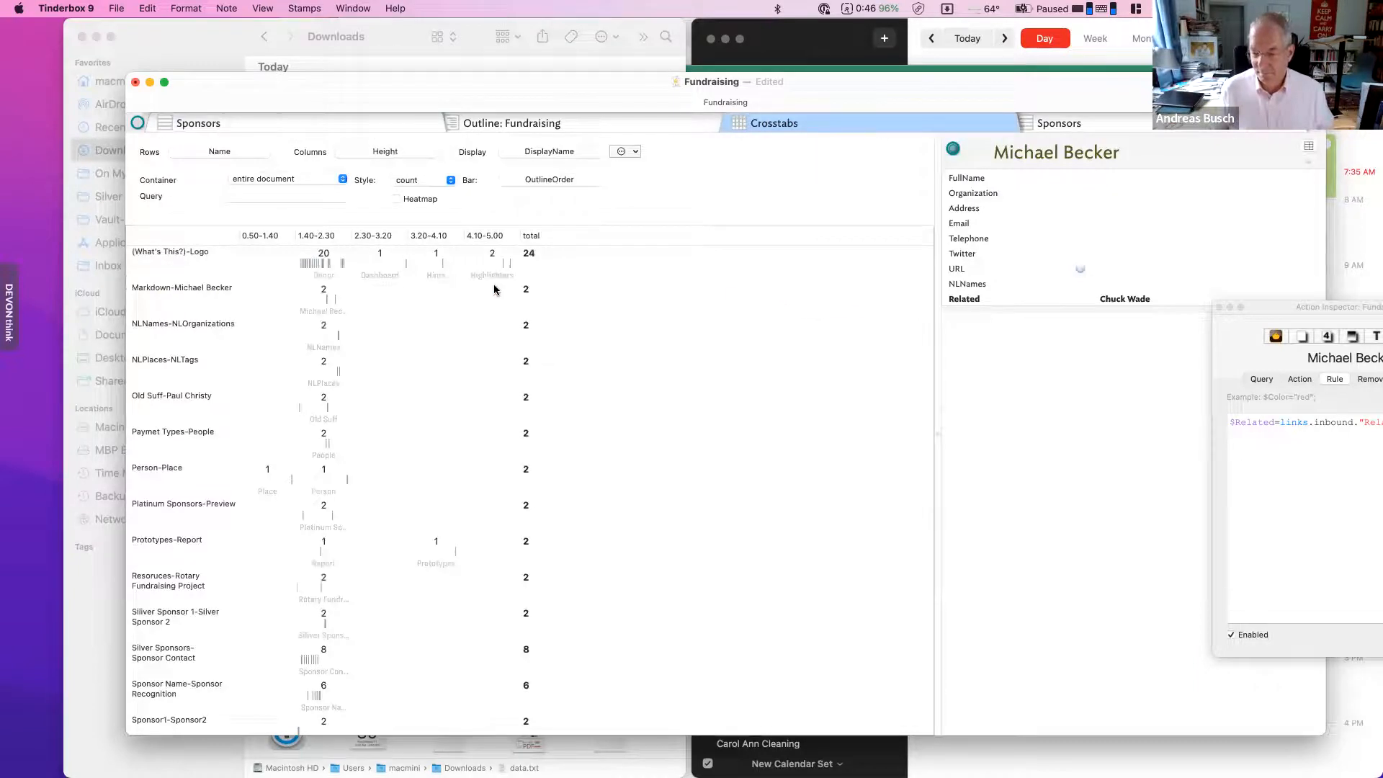
{"action": "left_click_drag", "start_coordinate": [520, 235], "coordinate": [615, 245]}
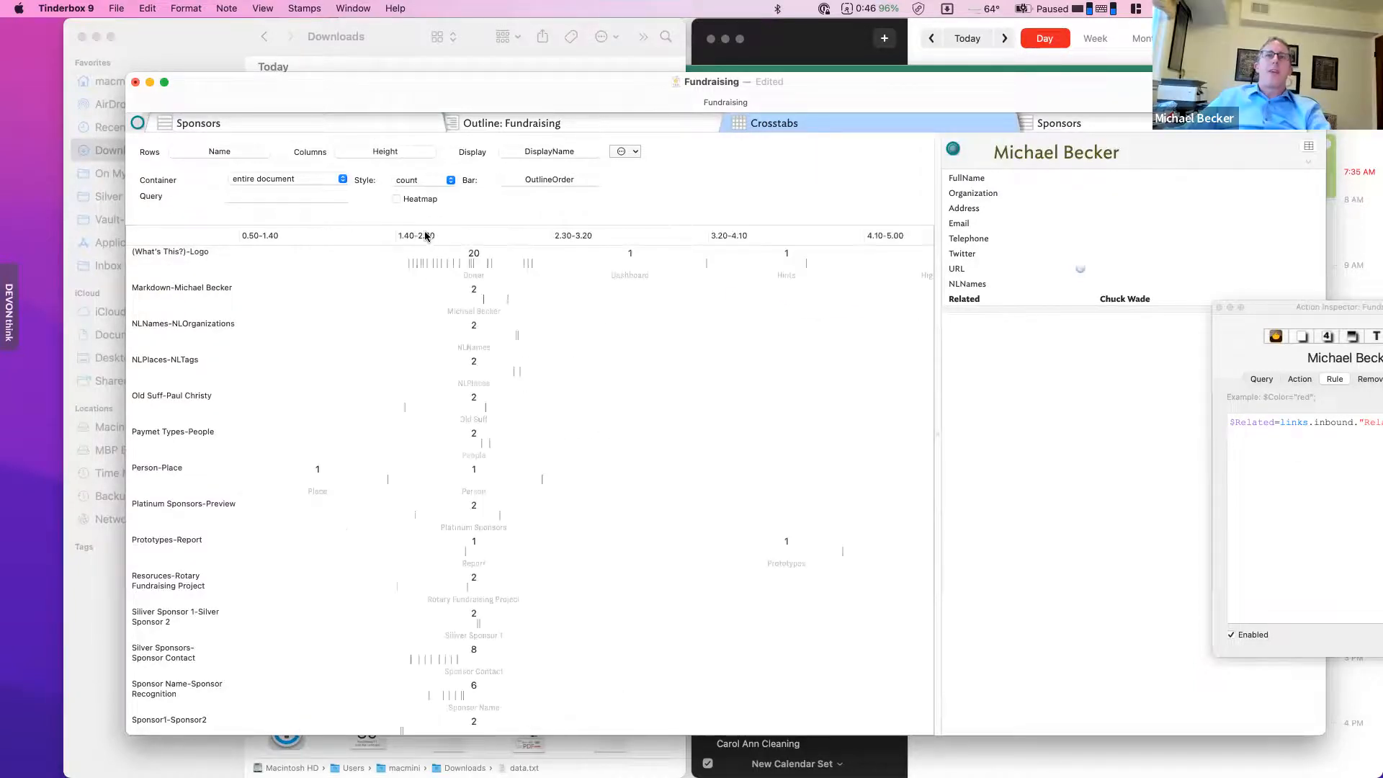
{"action": "left_click", "coordinate": [236, 153]}
{"action": "left_click", "coordinate": [191, 221]}
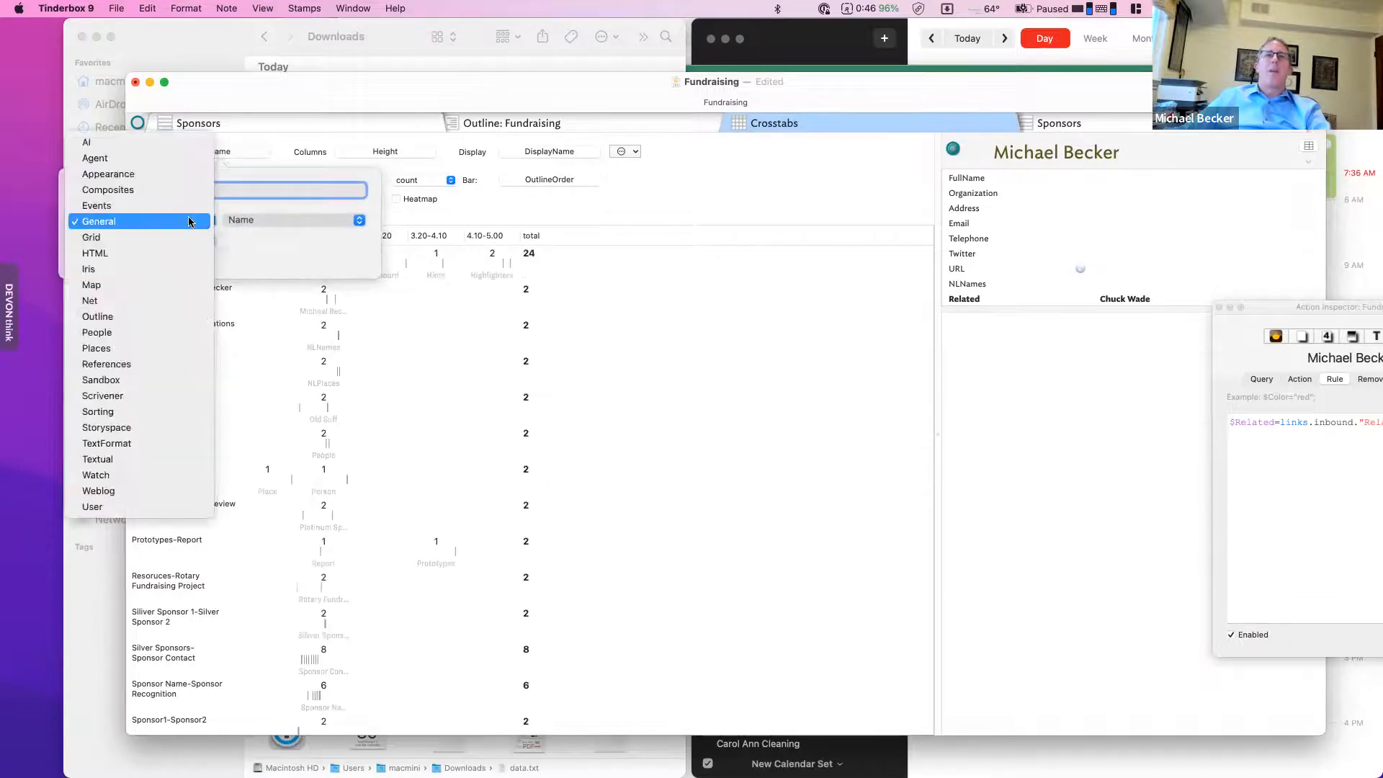
{"action": "left_click", "coordinate": [123, 508]}
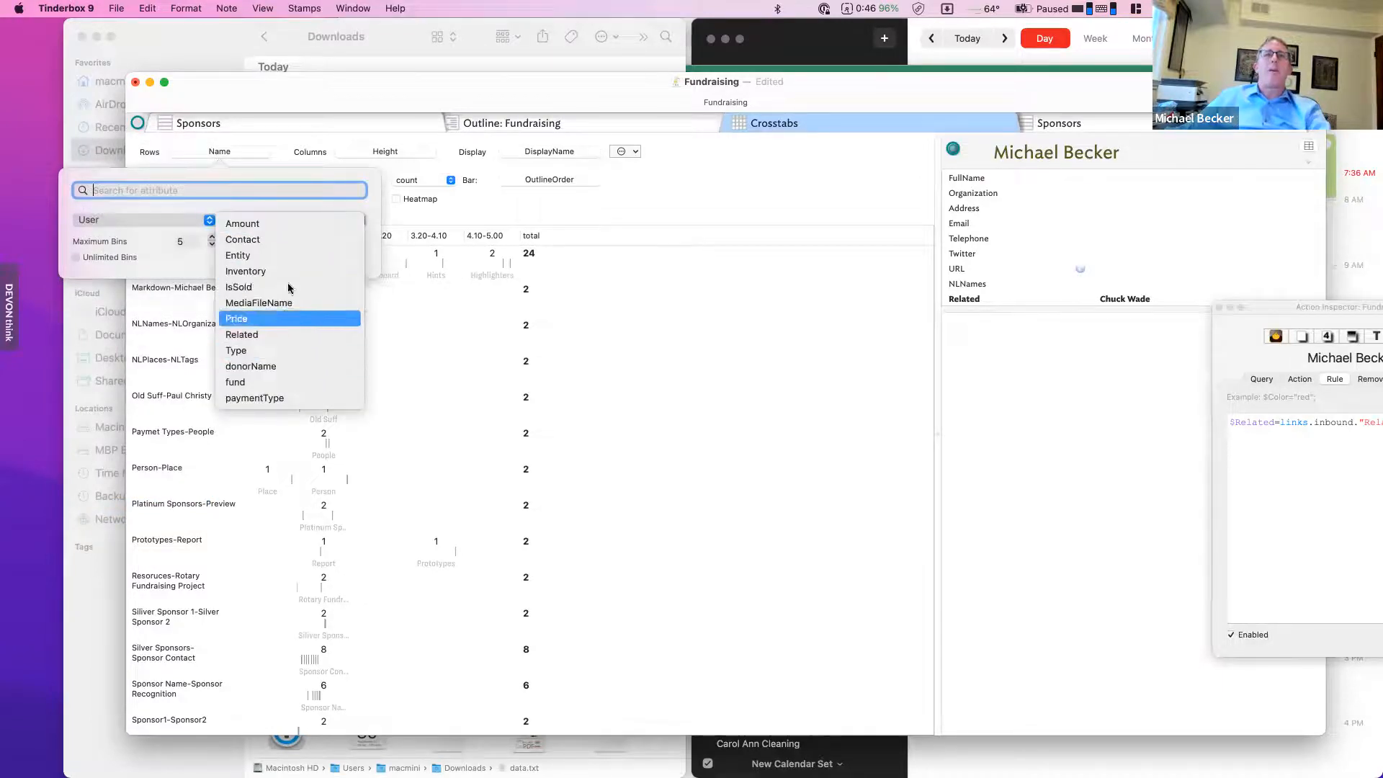
{"action": "left_click", "coordinate": [249, 271]}
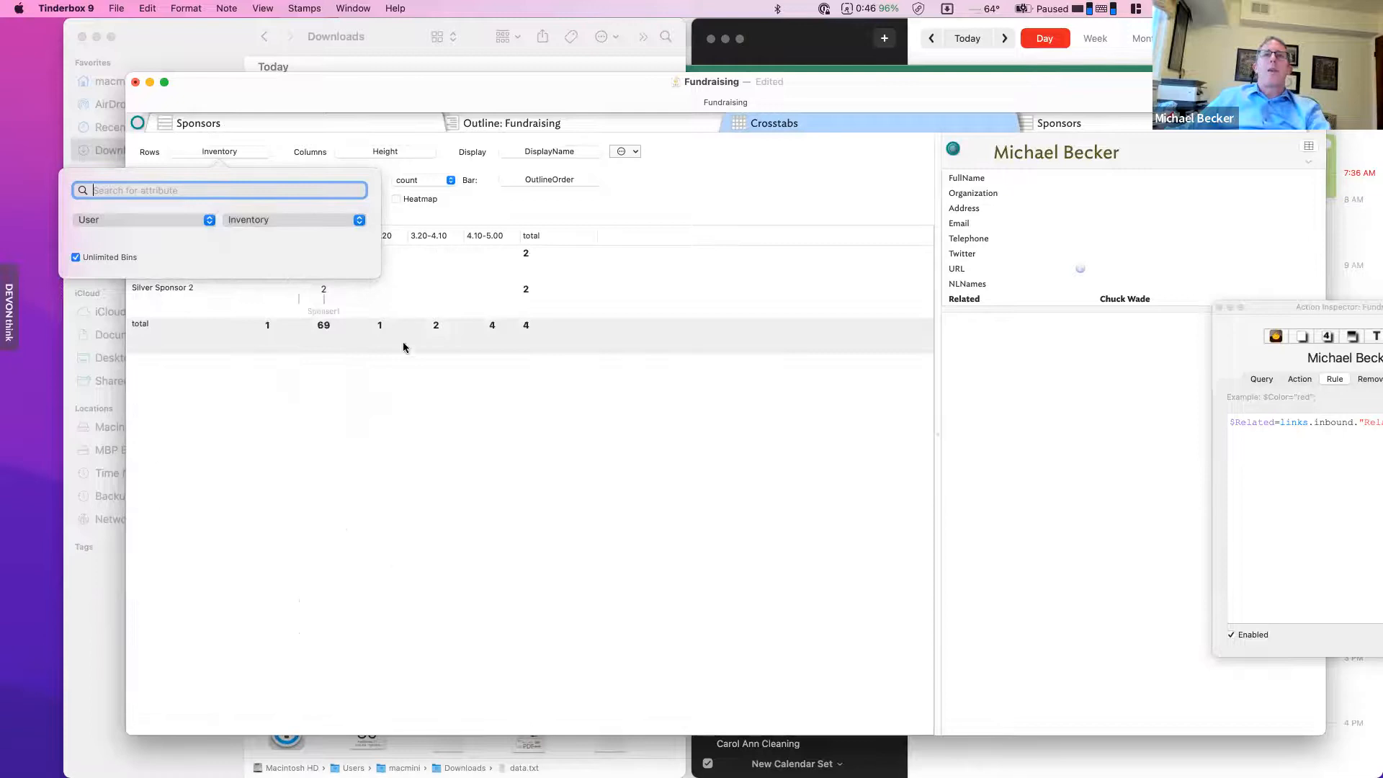
{"action": "left_click", "coordinate": [405, 156]}
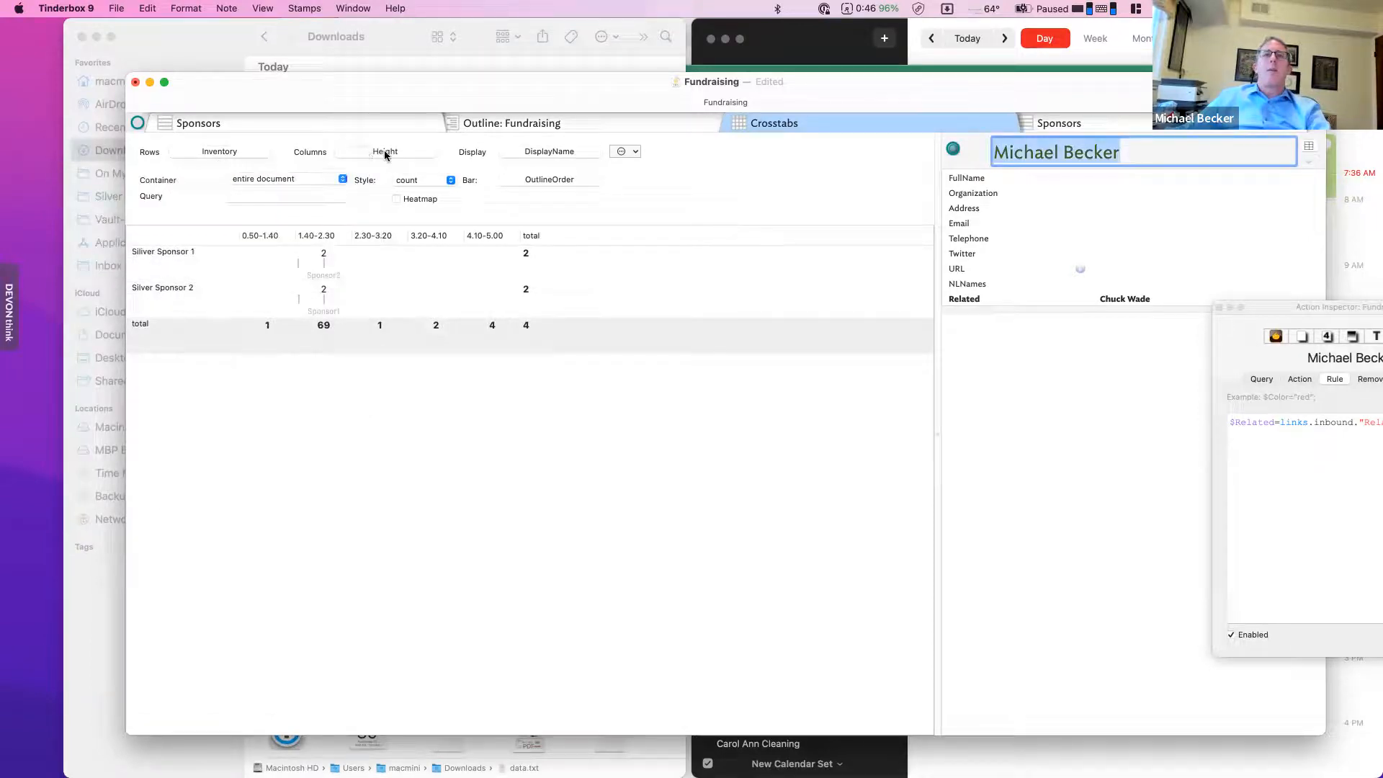
- Set the crosstab columns to the User attribute Amount
{"action": "left_click", "coordinate": [389, 151]}
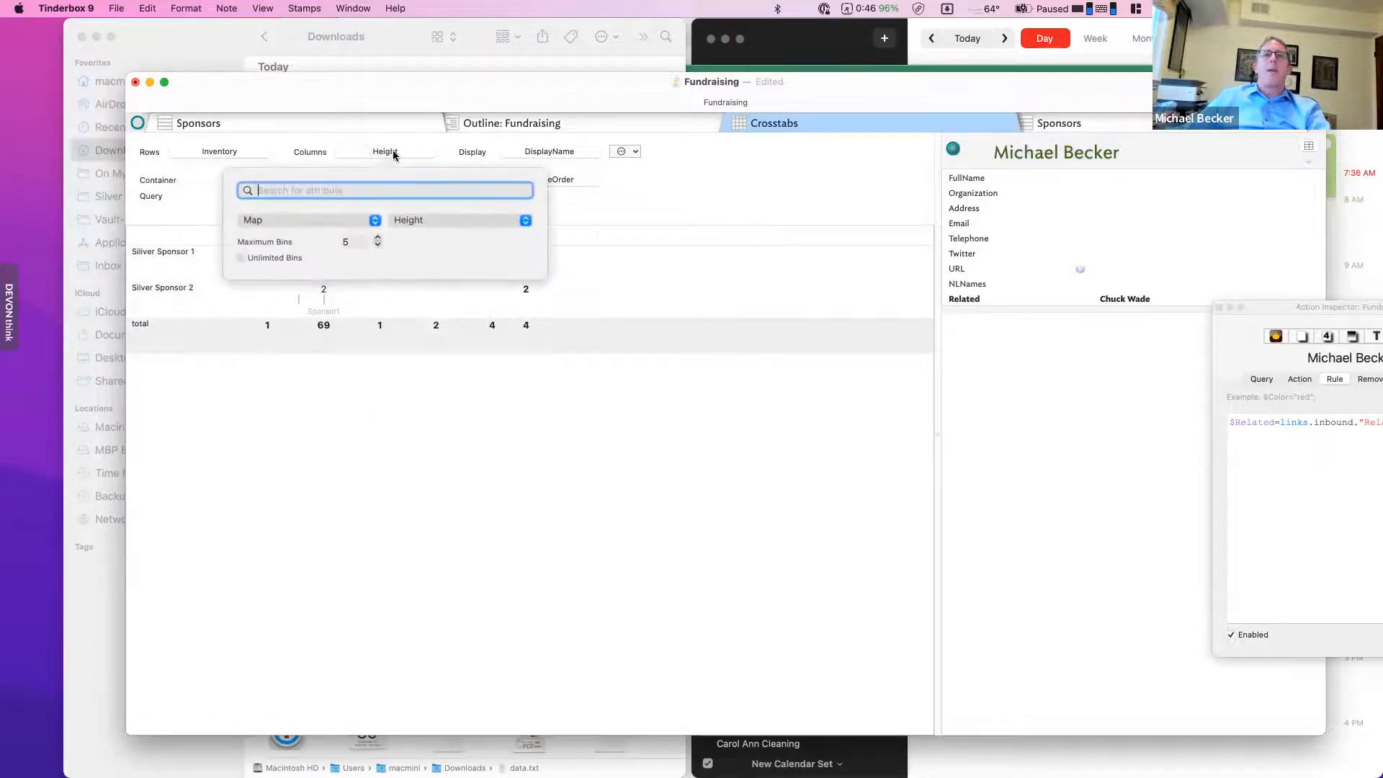
{"action": "left_click", "coordinate": [349, 215]}
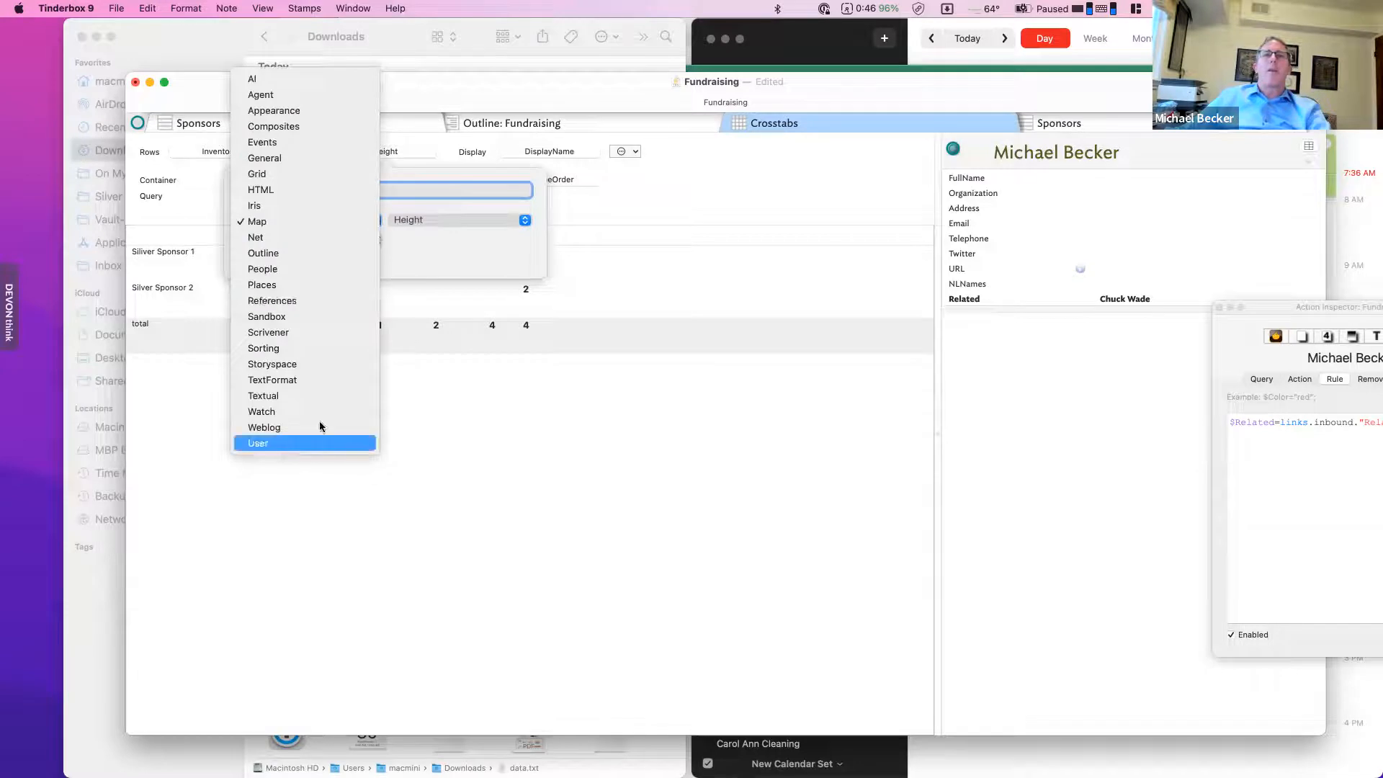
{"action": "left_click", "coordinate": [302, 443]}
{"action": "left_click", "coordinate": [465, 219]}
{"action": "left_click", "coordinate": [465, 224]}
{"action": "left_click", "coordinate": [528, 461]}
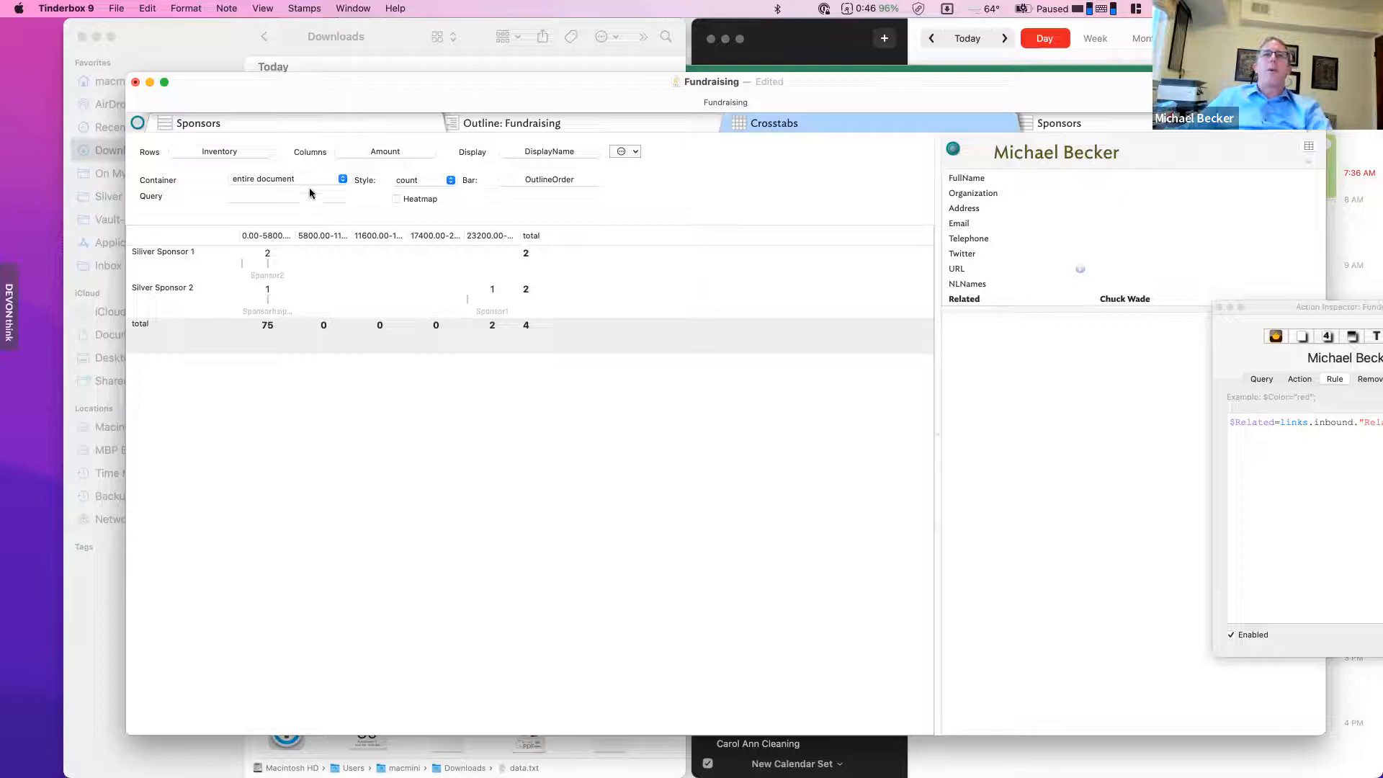
- Review the crosstab's Bar and Style settings, keeping it showing counts
{"action": "left_click", "coordinate": [522, 178]}
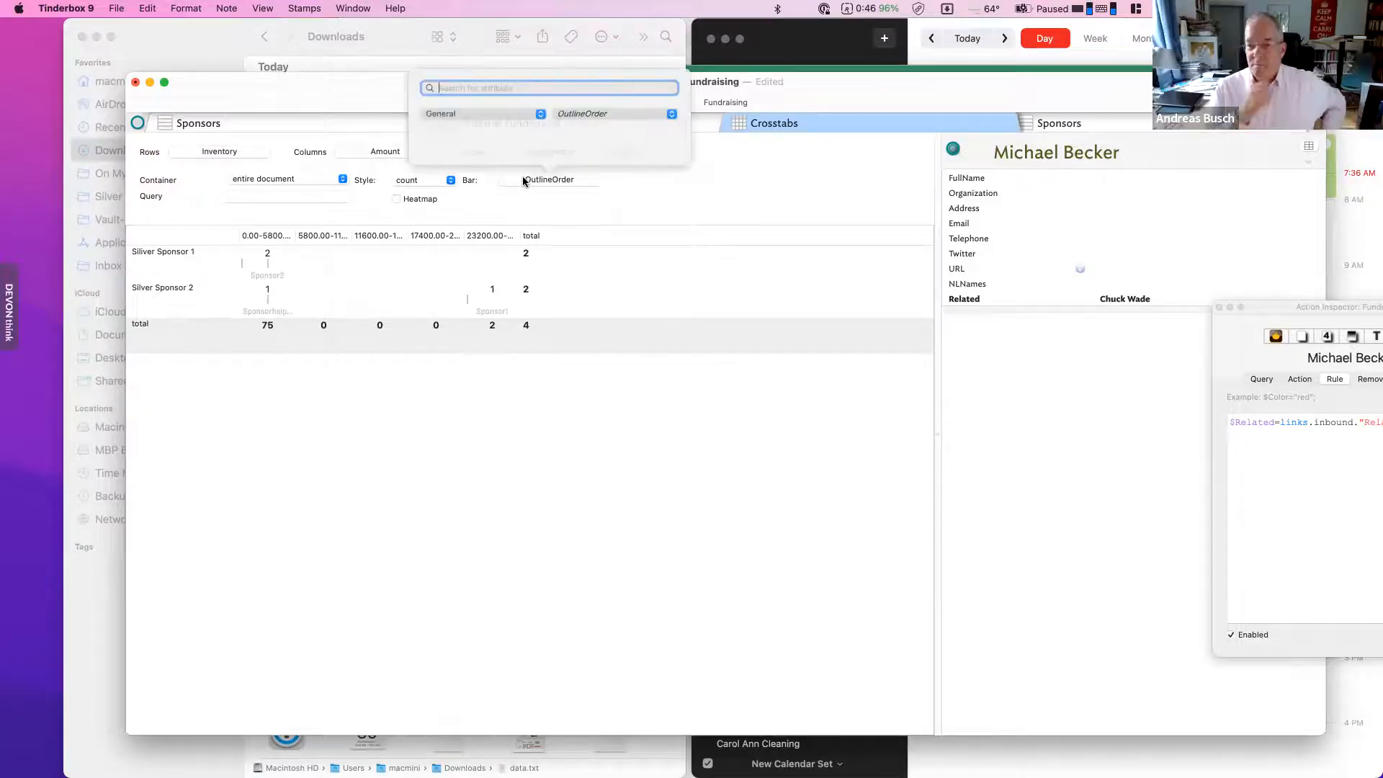
{"action": "left_click", "coordinate": [654, 202]}
{"action": "left_click", "coordinate": [424, 180]}
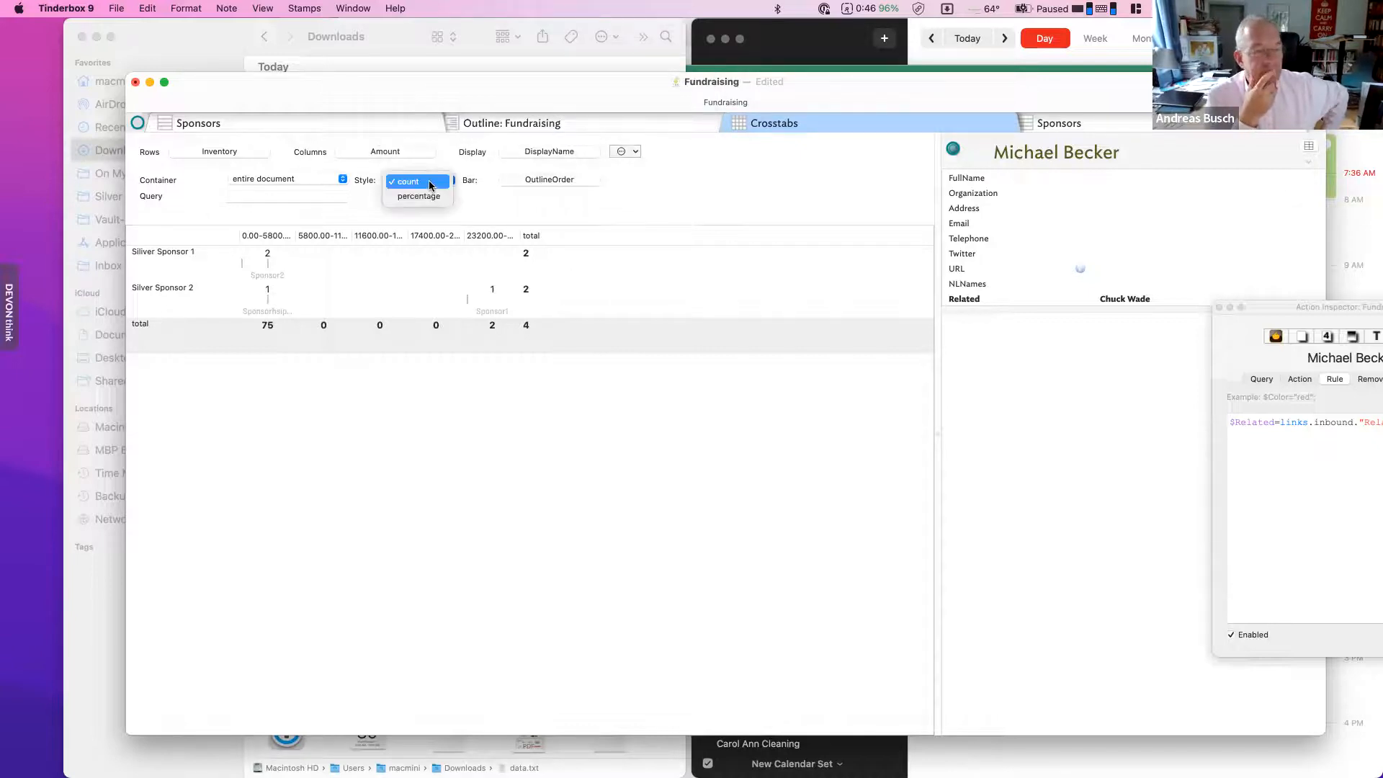
{"action": "left_click", "coordinate": [528, 197]}
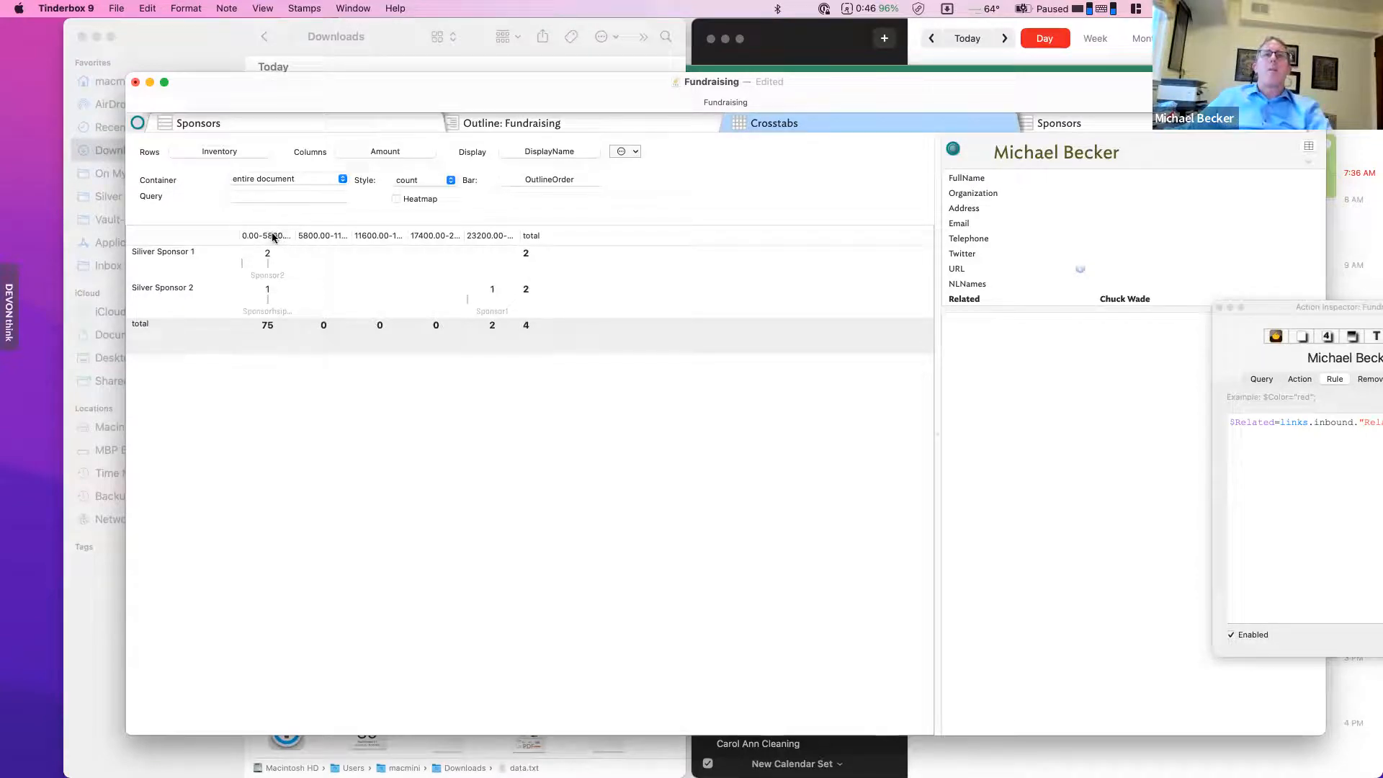
- Copy the Inventory-by-Amount crosstab to the clipboard as TSV
{"action": "right_click", "coordinate": [296, 329]}
{"action": "right_click", "coordinate": [526, 253]}
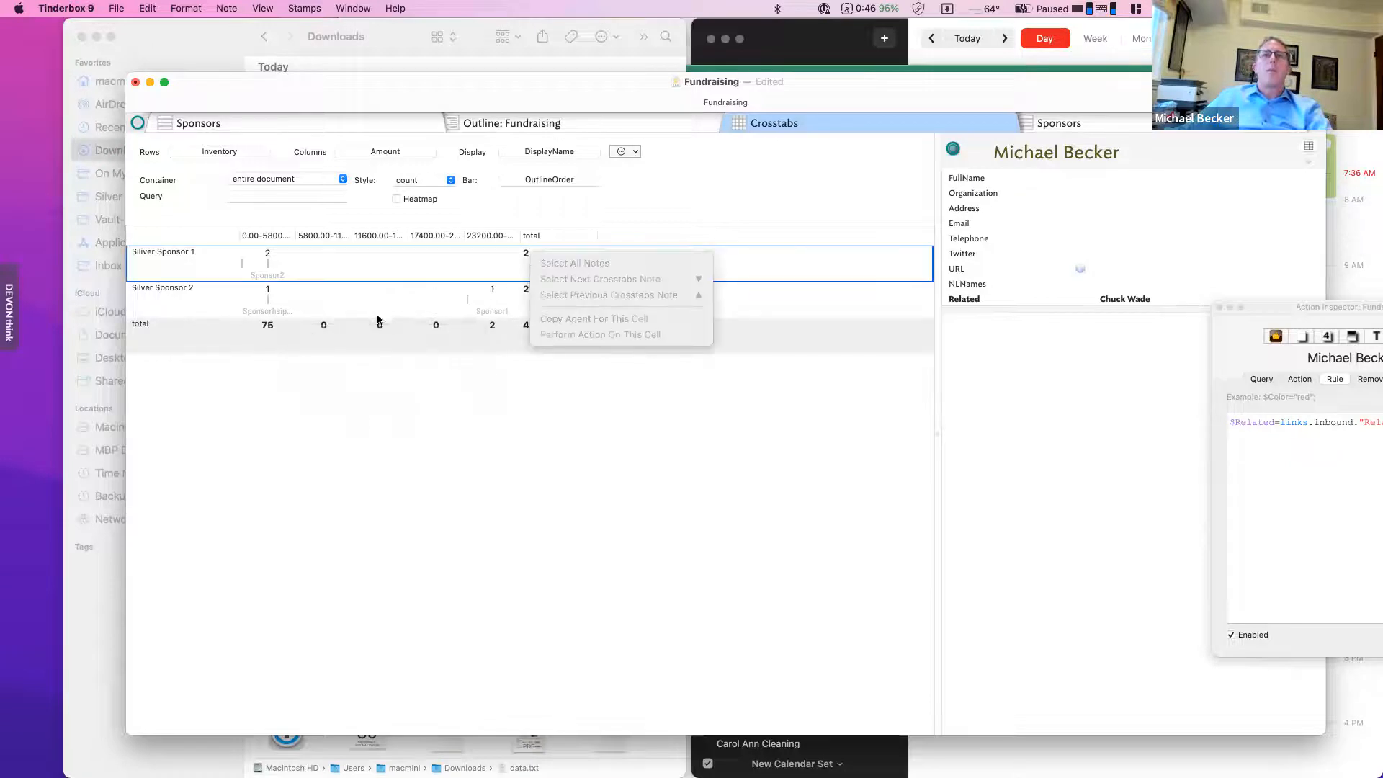
{"action": "right_click", "coordinate": [380, 316]}
{"action": "right_click", "coordinate": [257, 323]}
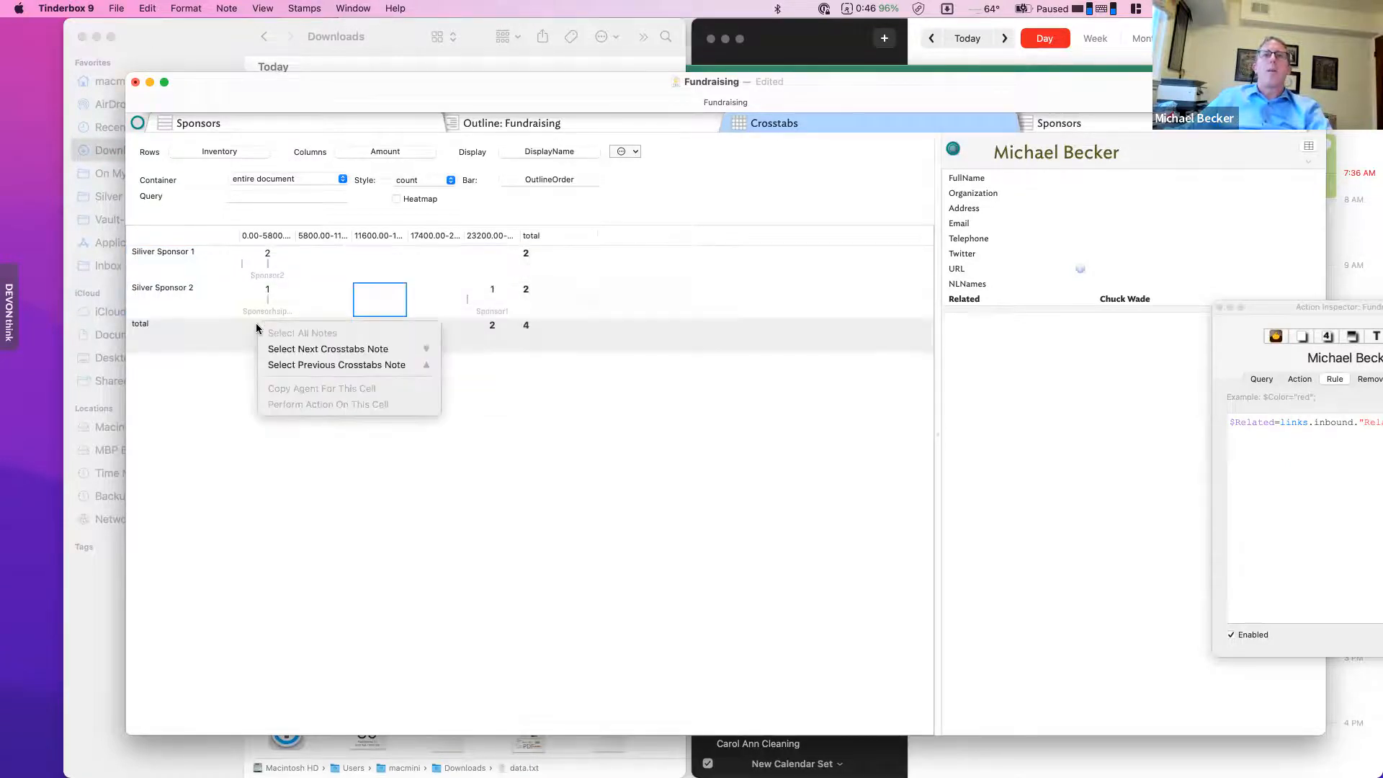
{"action": "left_click", "coordinate": [313, 366]}
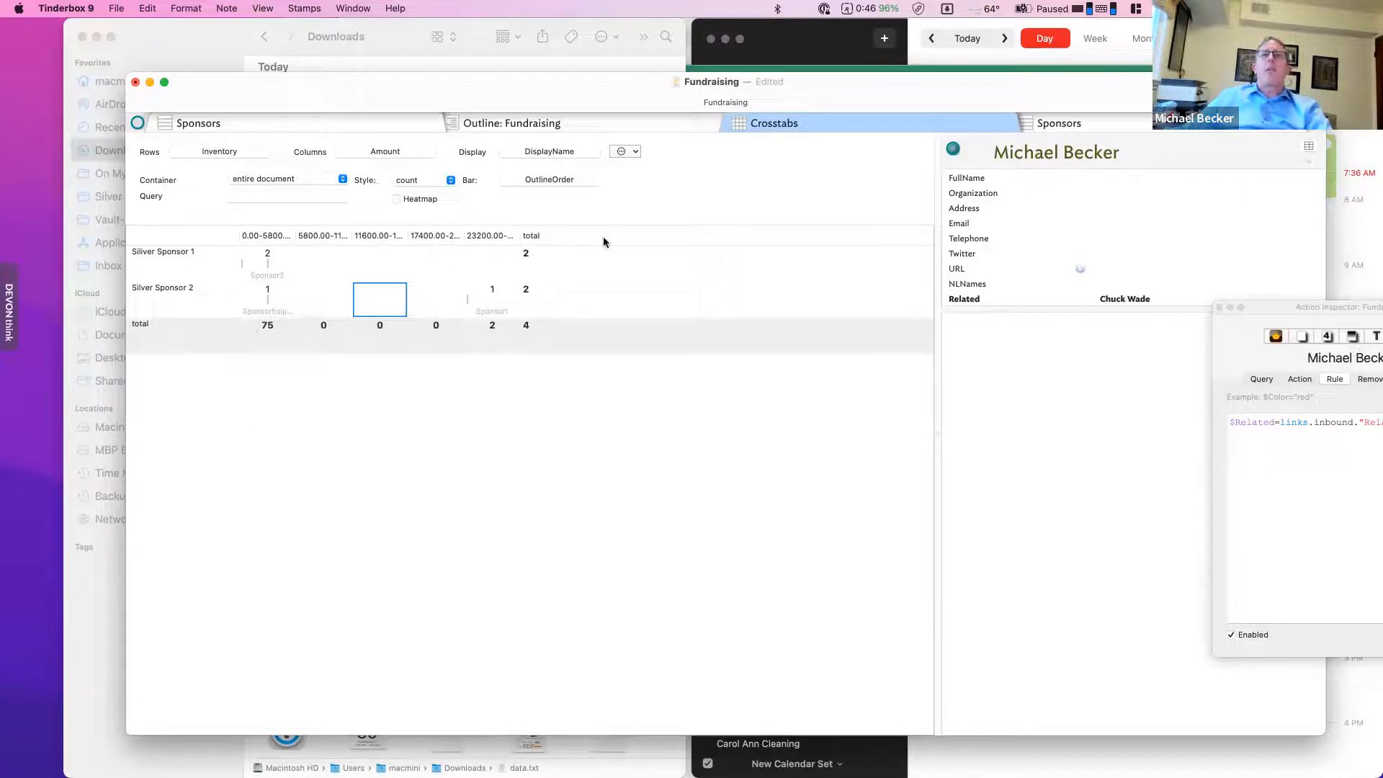
{"action": "left_click", "coordinate": [623, 151]}
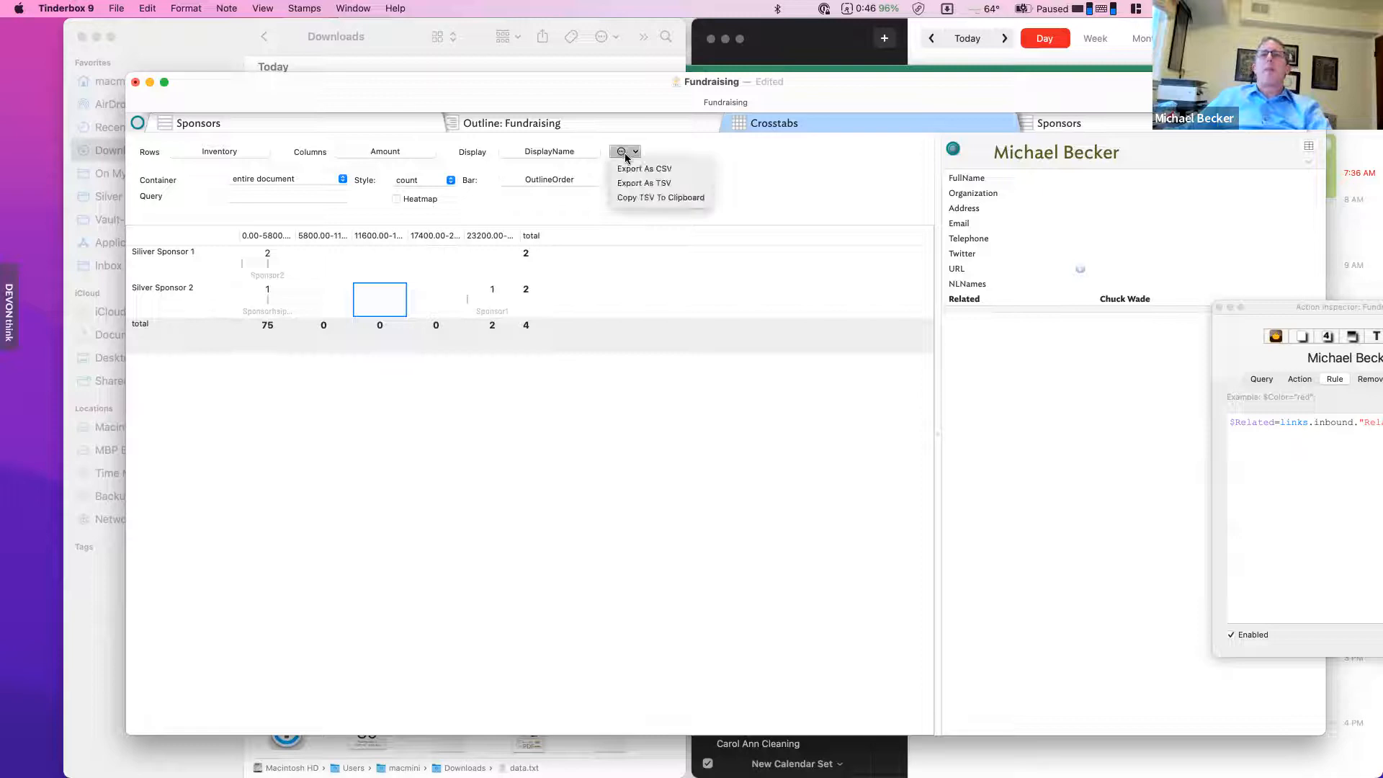
{"action": "left_click", "coordinate": [646, 198]}
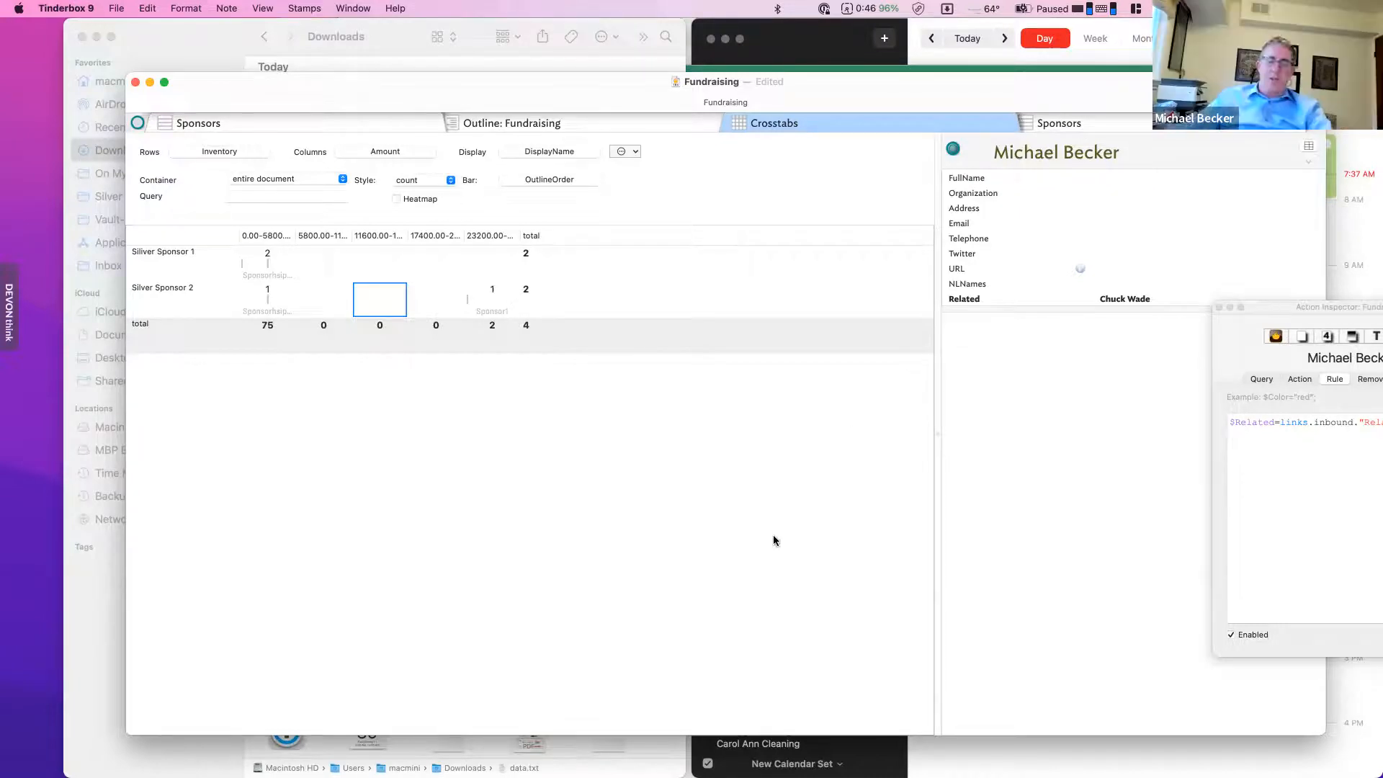
- Launch Drafts by searching 'drafts' in Alfred, then bring the QDA & Email document forward
{"action": "key", "text": "alt+space"}
{"action": "type", "text": "drafts"}
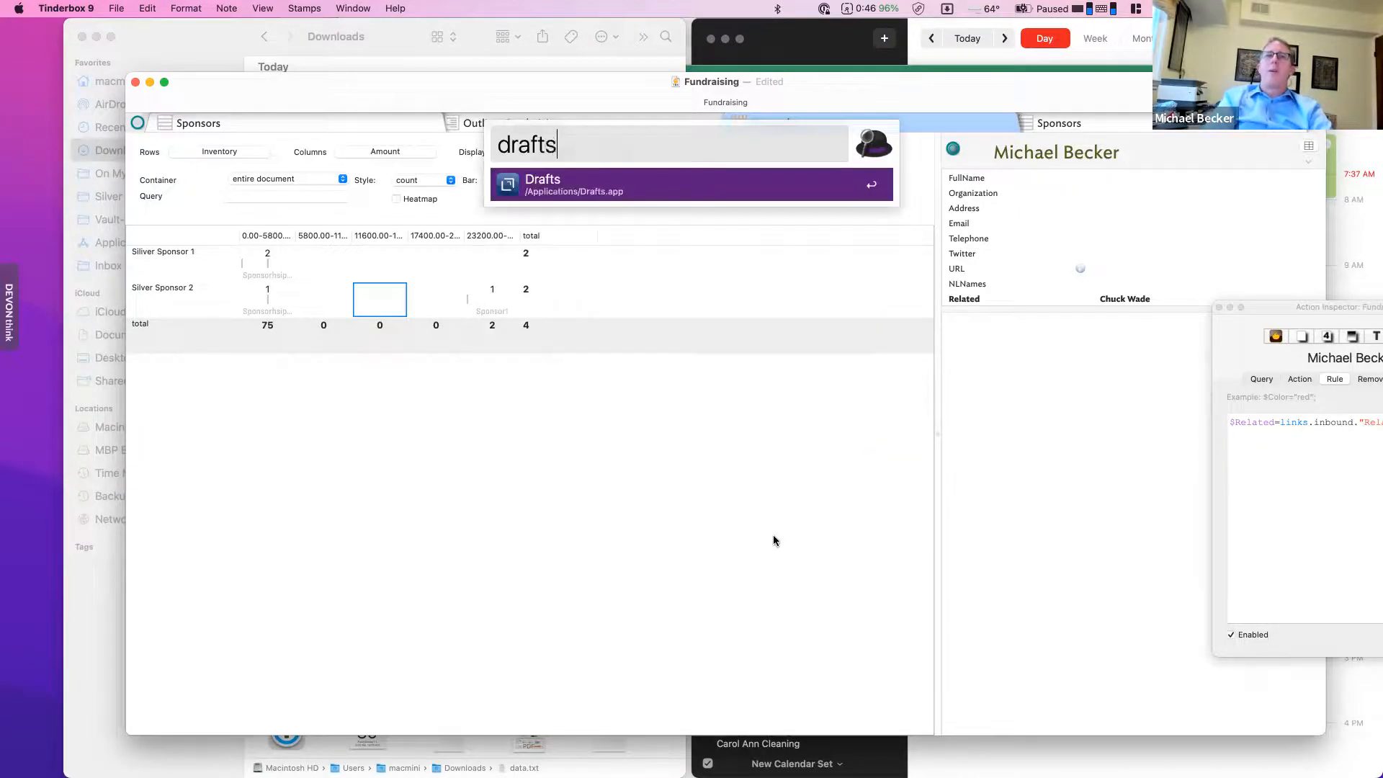
{"action": "key", "text": "Return"}
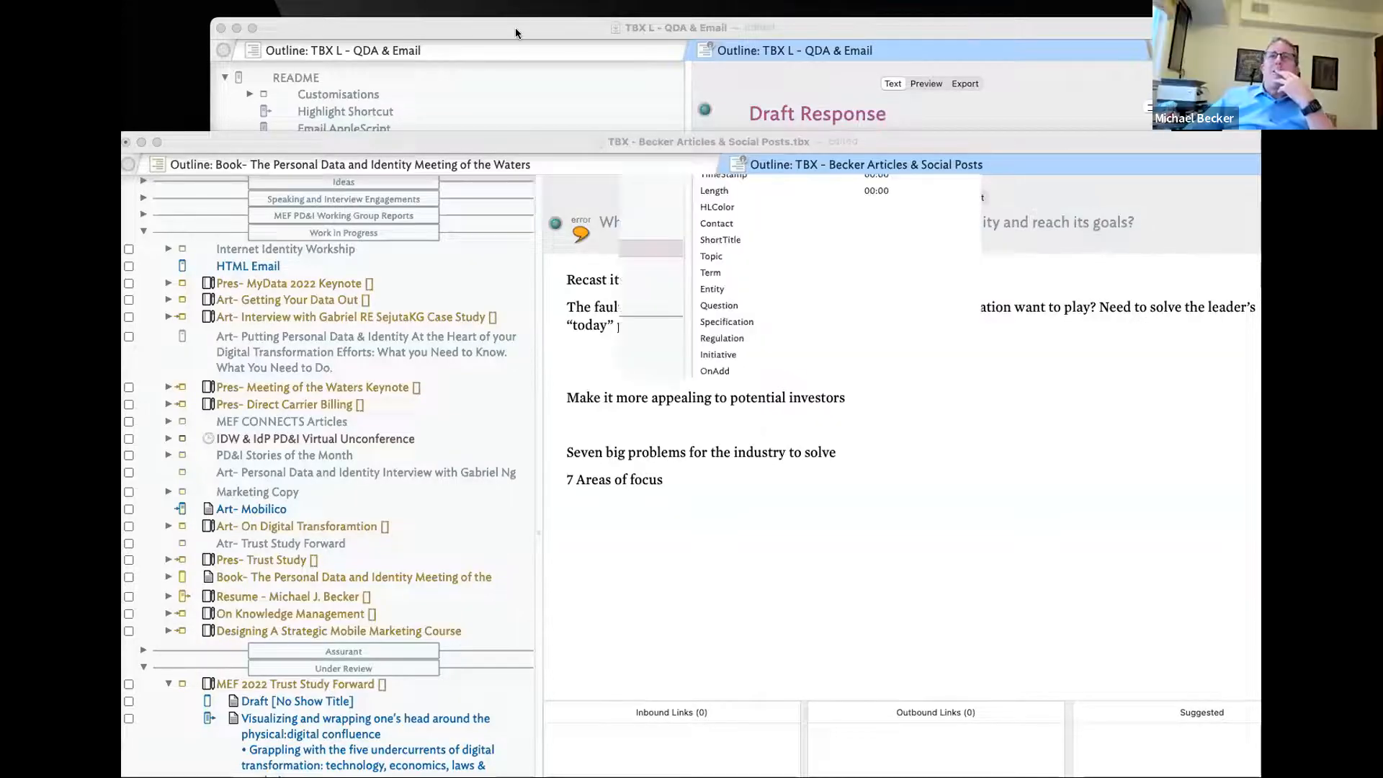
{"action": "left_click", "coordinate": [516, 27]}
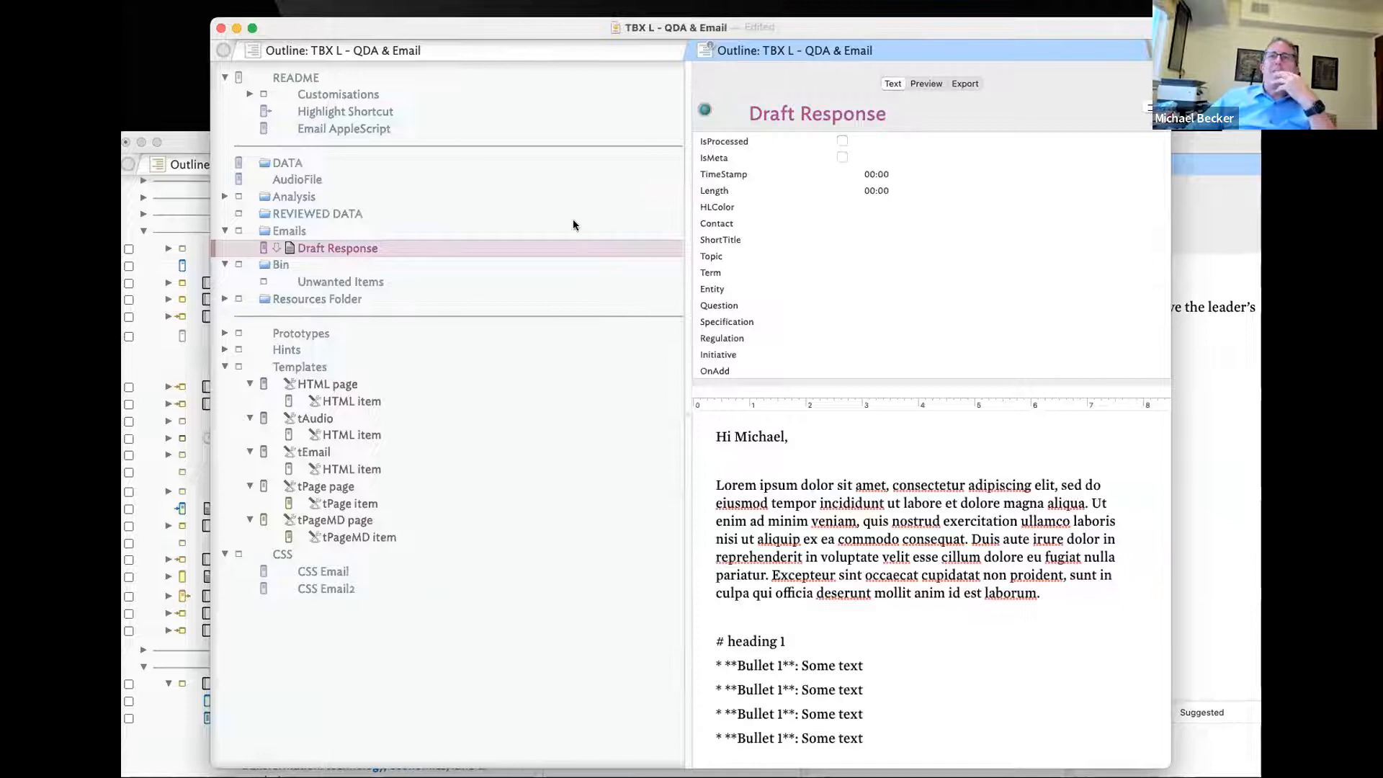
- Switch between the Becker Articles and QDA & Email windows, then move and enlarge the Appearance Inspector
{"action": "left_click", "coordinate": [1221, 144]}
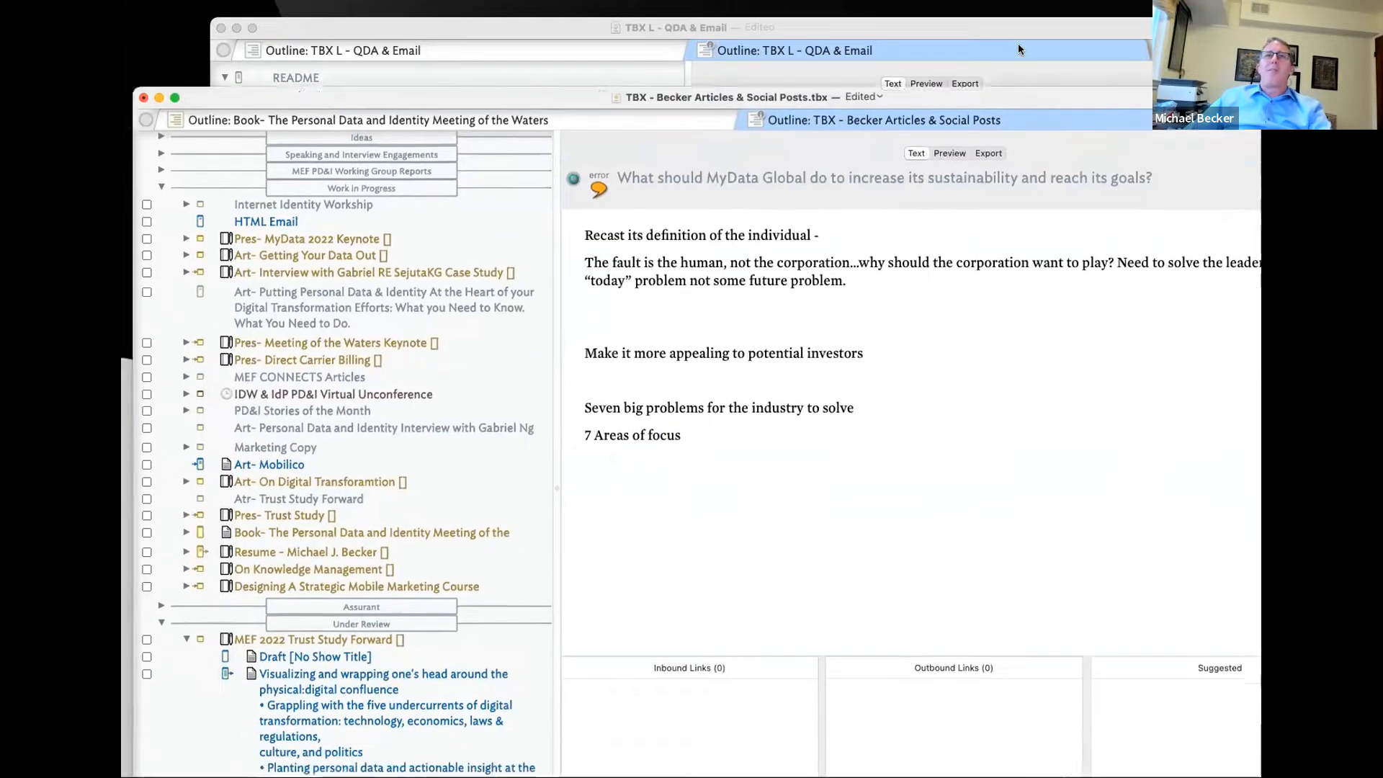
{"action": "left_click", "coordinate": [1017, 44]}
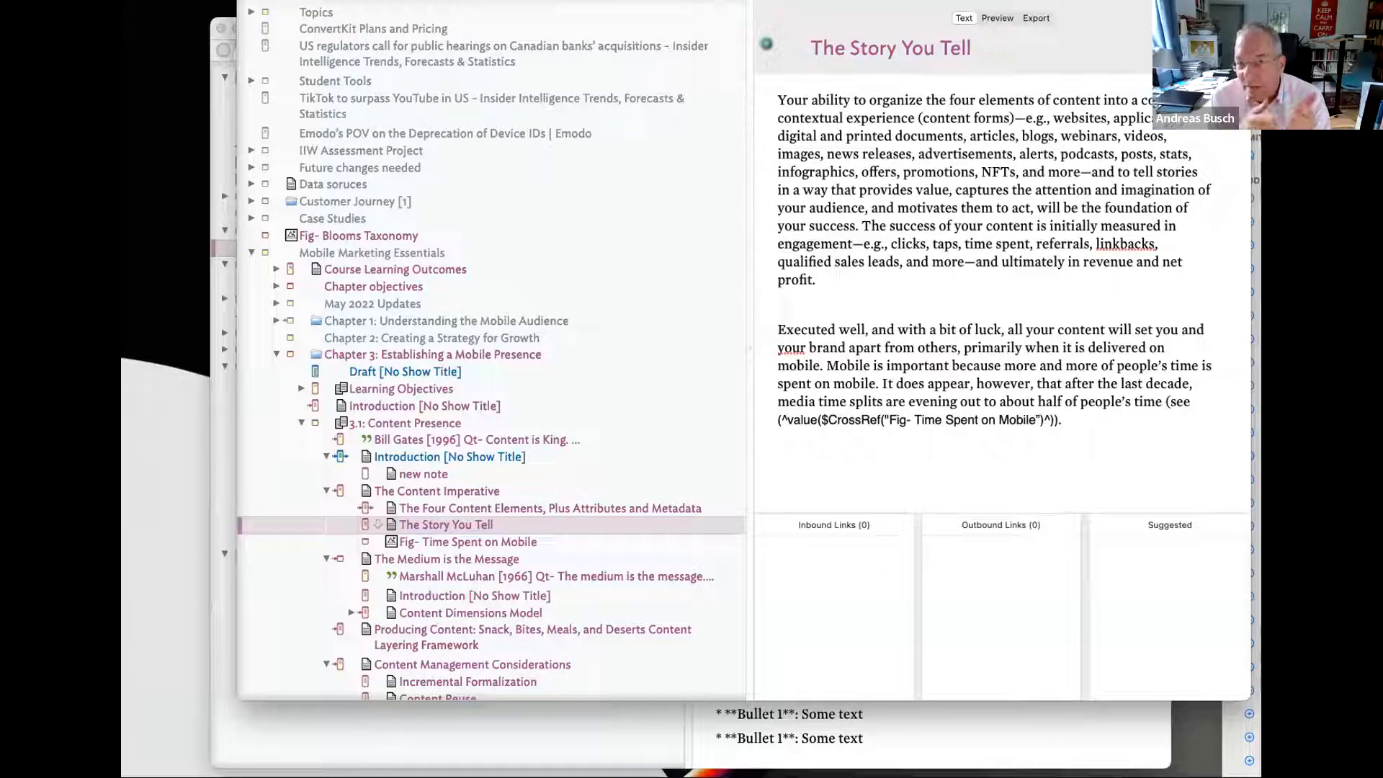
{"action": "left_click_drag", "start_coordinate": [327, 777], "coordinate": [553, 107]}
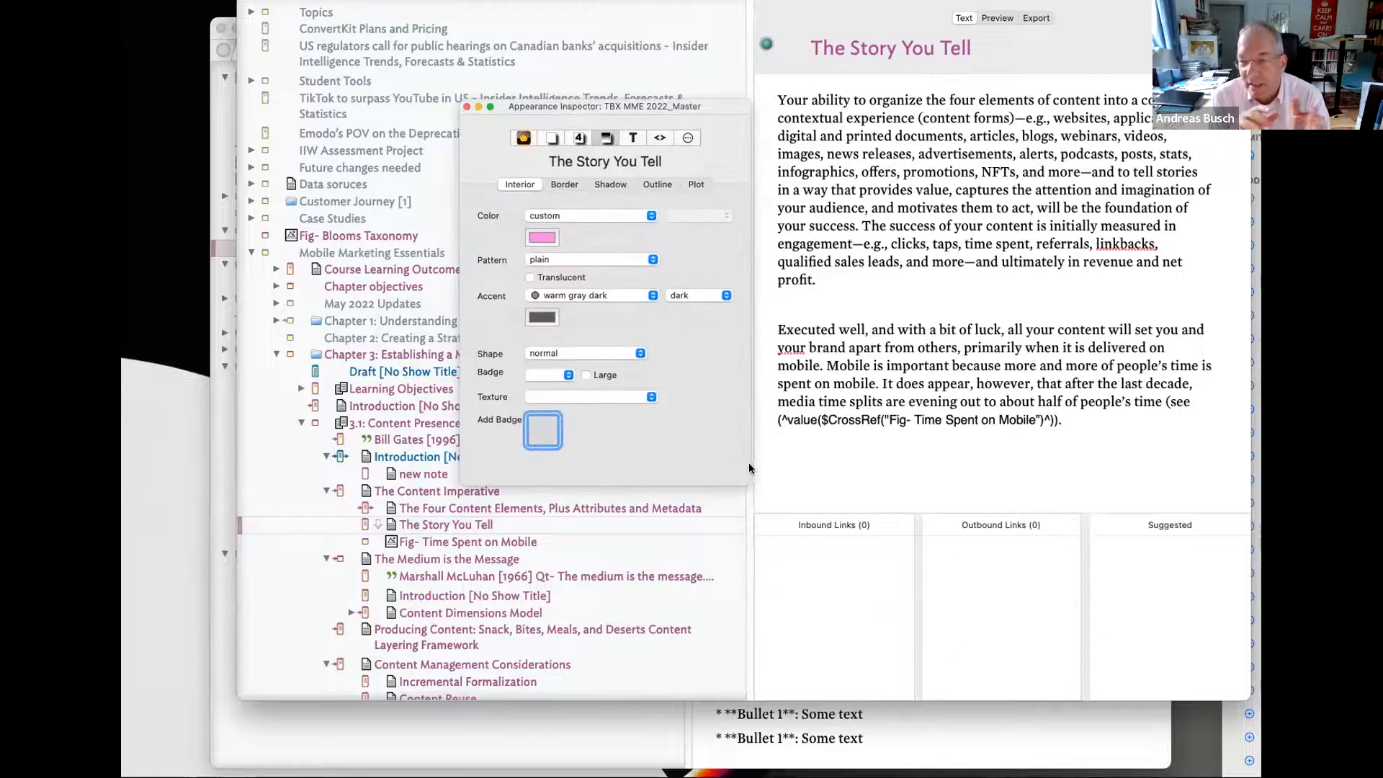
{"action": "left_click_drag", "start_coordinate": [749, 468], "coordinate": [978, 645]}
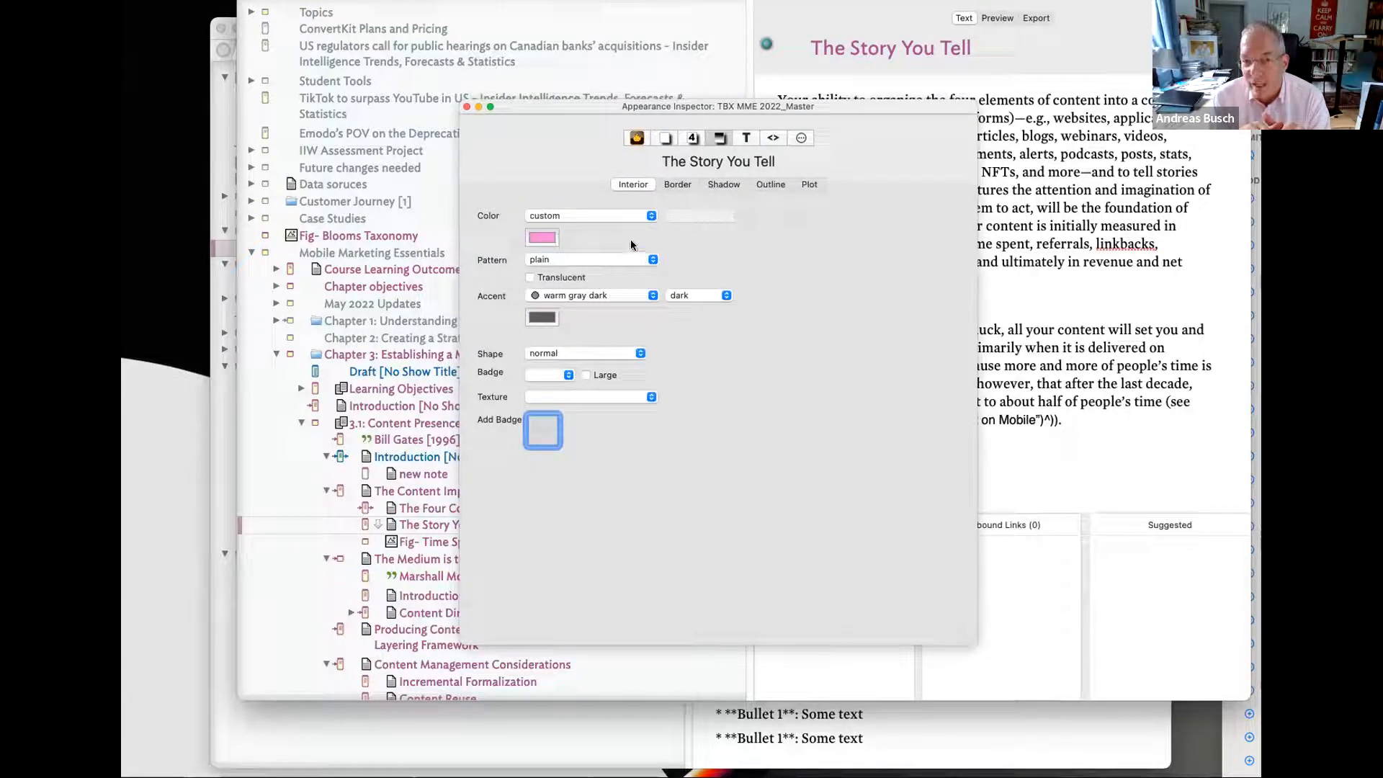
- Open the Create Draft stamp's action code in the Document Inspector and drag the window to the right edge
{"action": "left_click", "coordinate": [637, 137]}
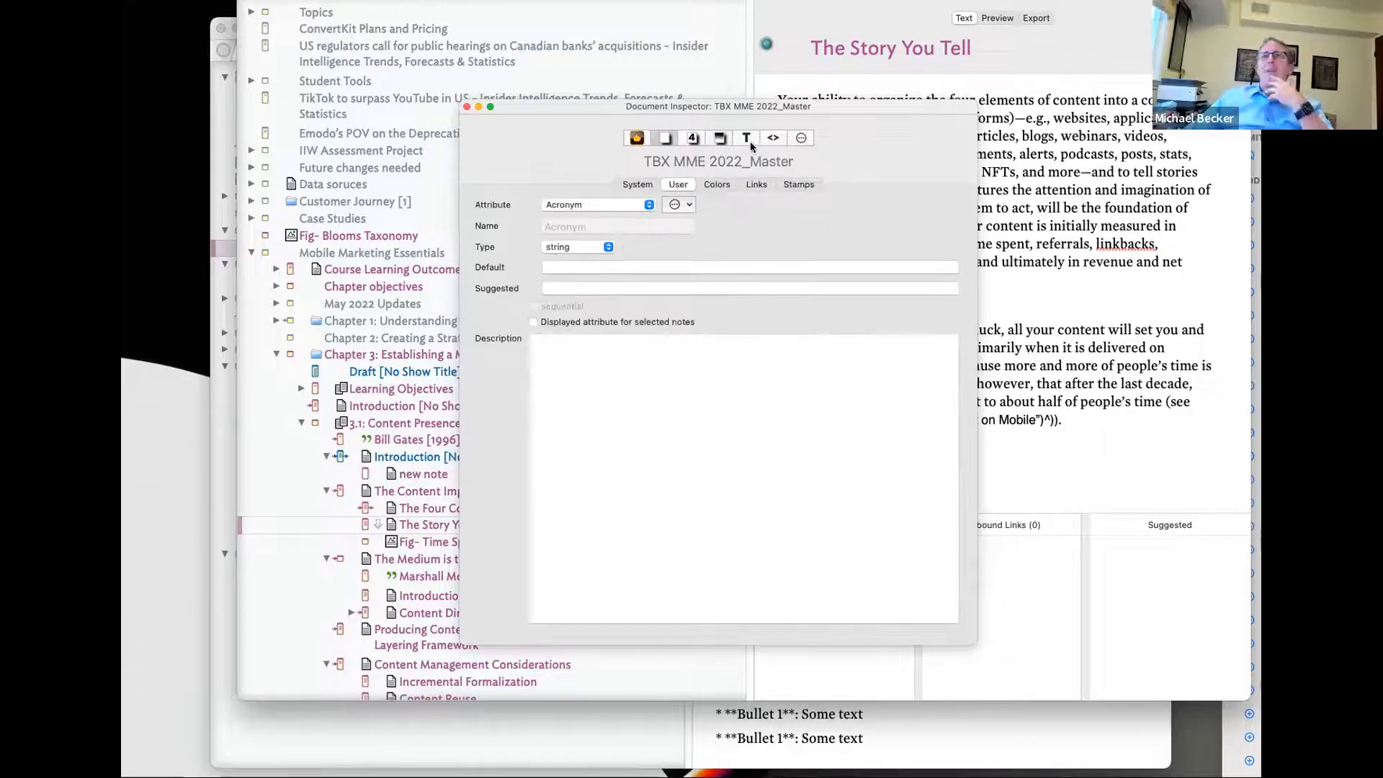
{"action": "left_click", "coordinate": [801, 184]}
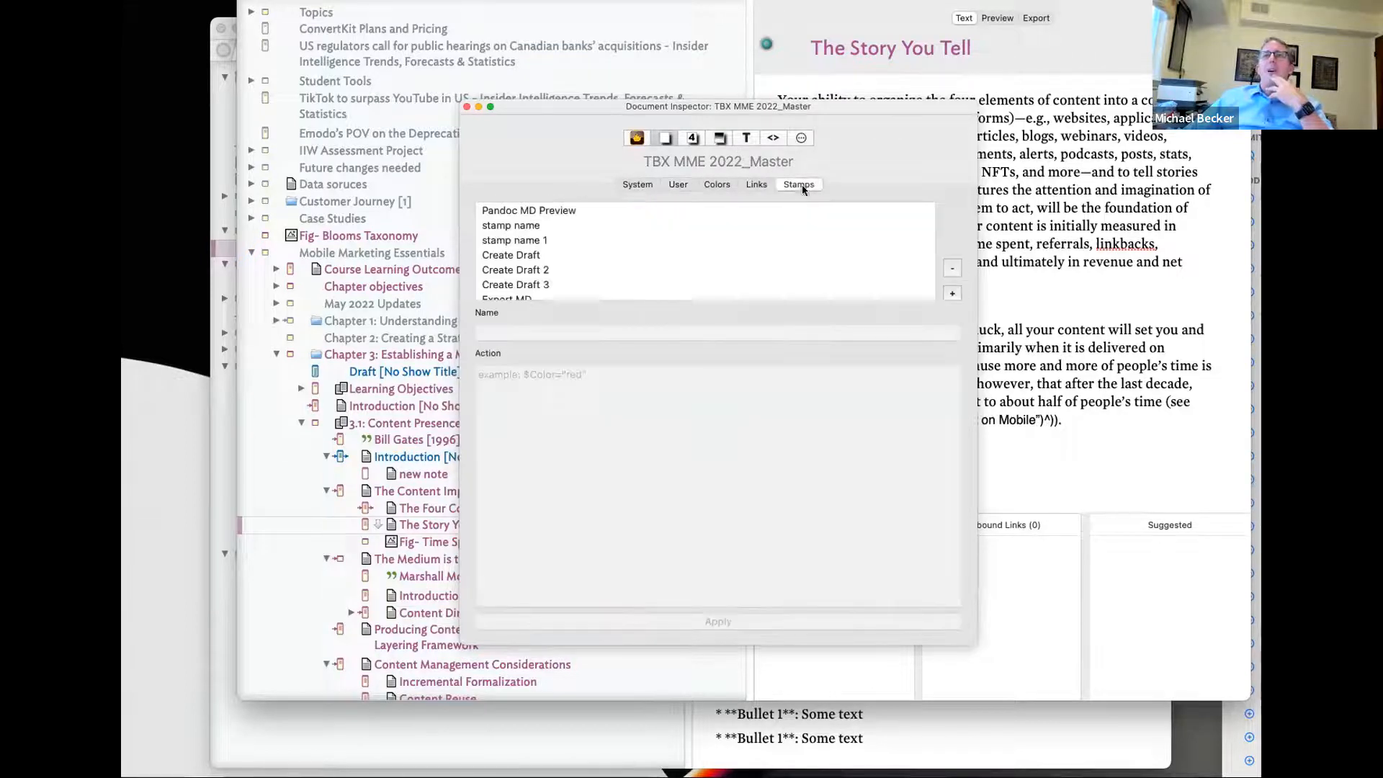
{"action": "left_click", "coordinate": [590, 254]}
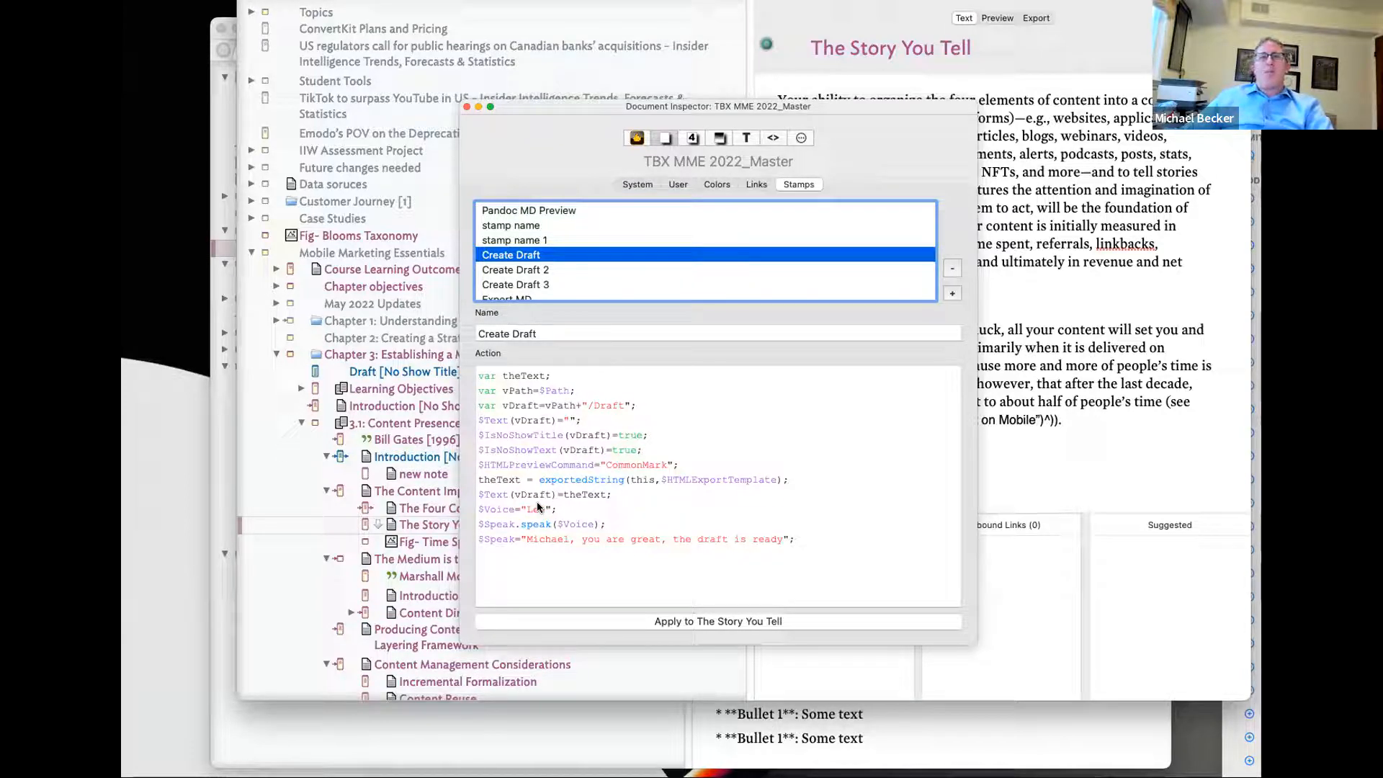
{"action": "left_click", "coordinate": [607, 557]}
{"action": "key", "text": "super+a"}
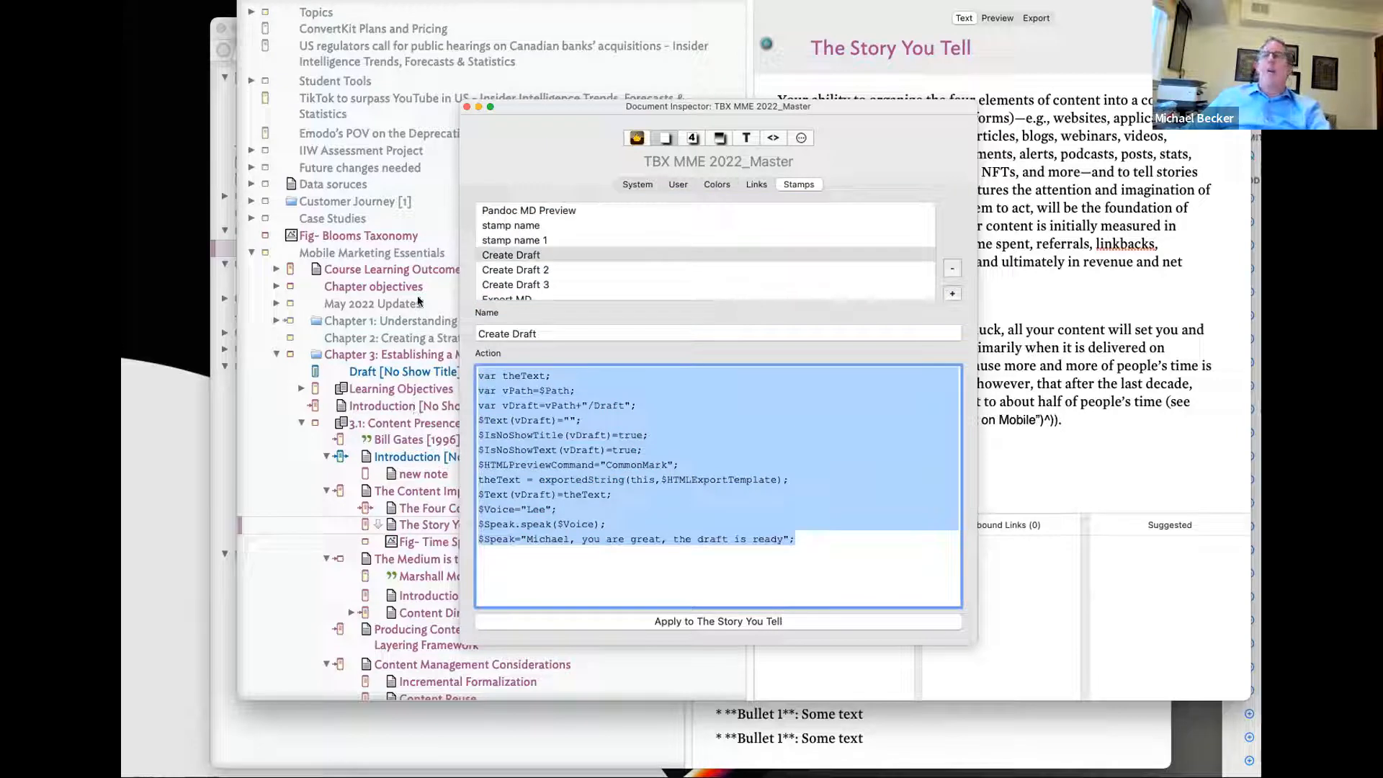
{"action": "key", "text": "super+Tab"}
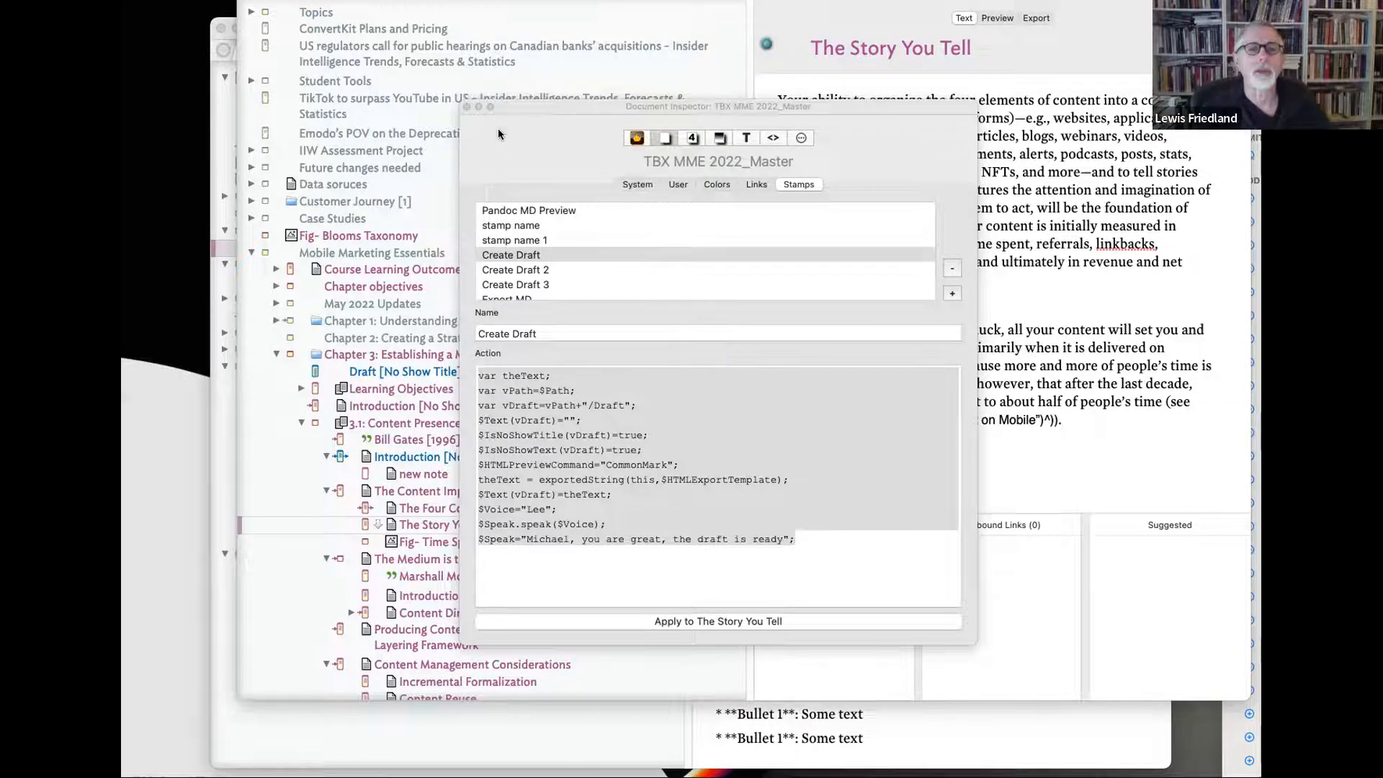
{"action": "left_click_drag", "start_coordinate": [554, 108], "coordinate": [1212, 138]}
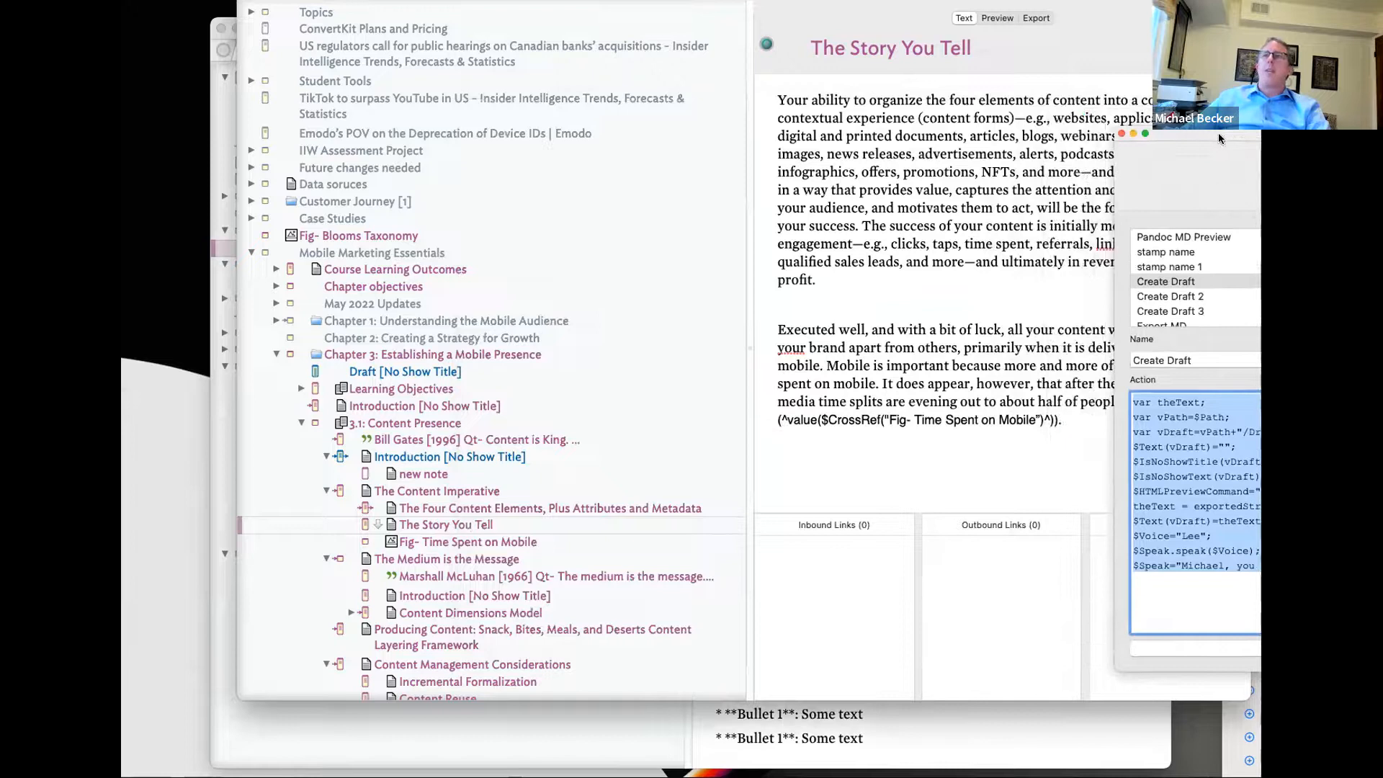
- Copy the DemandMetric paragraph from the Introduction and paste it into the new note's text
{"action": "key", "text": "super+w"}
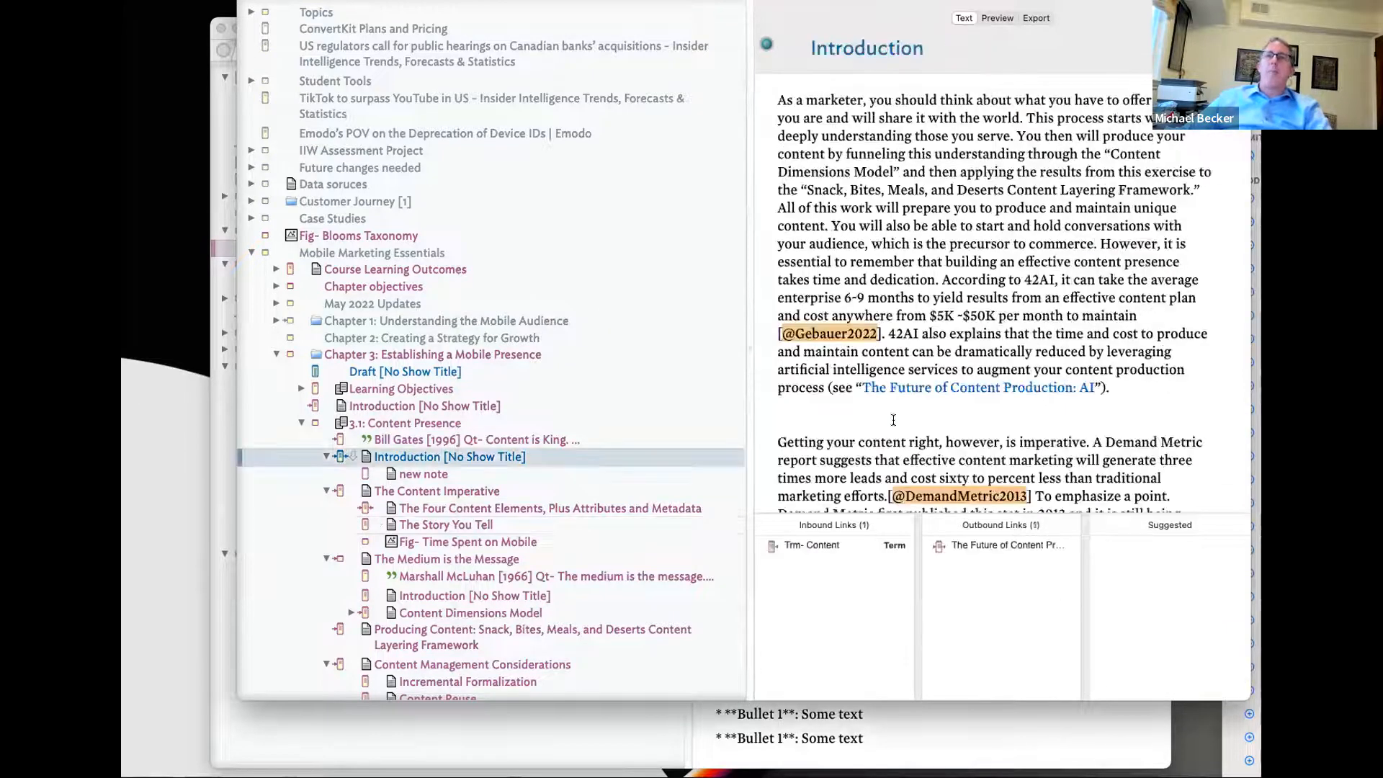
{"action": "left_click", "coordinate": [468, 461]}
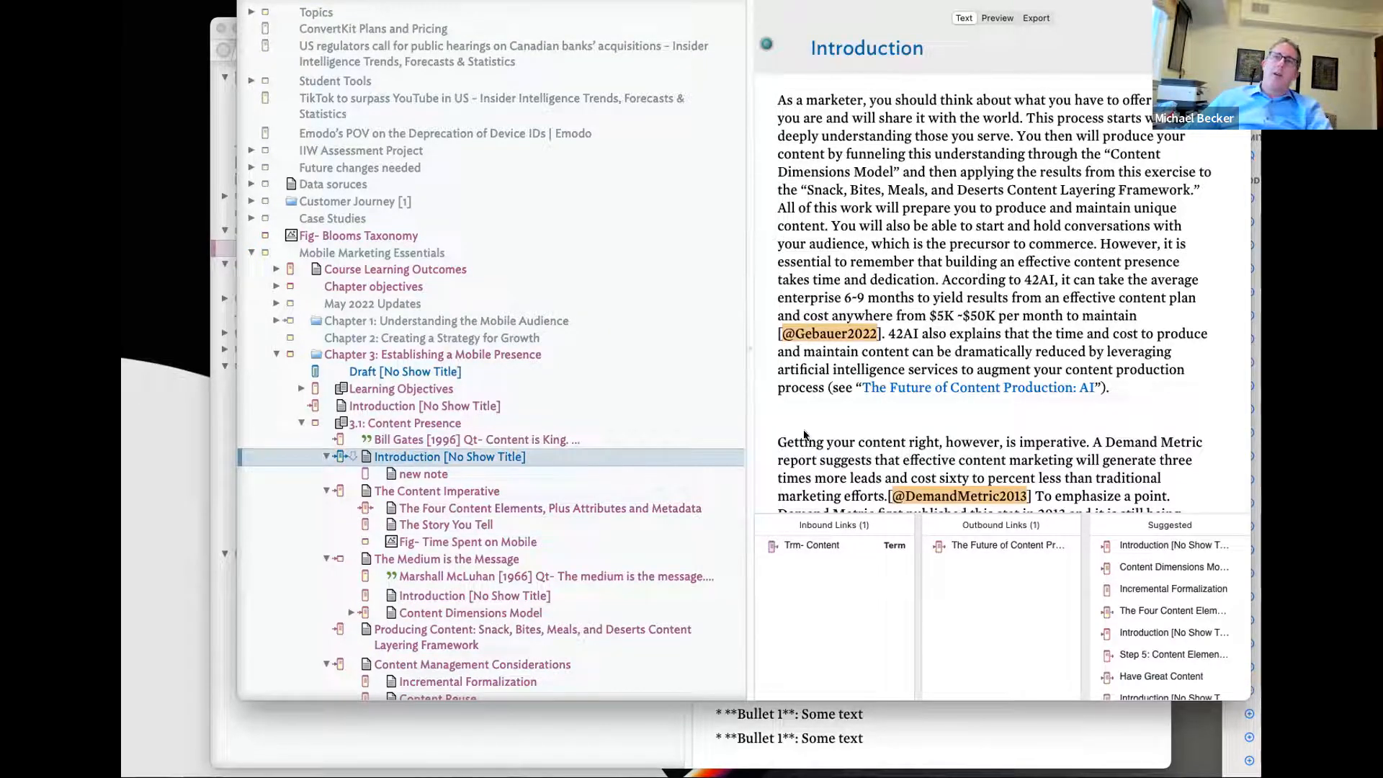
{"action": "left_click", "coordinate": [417, 472]}
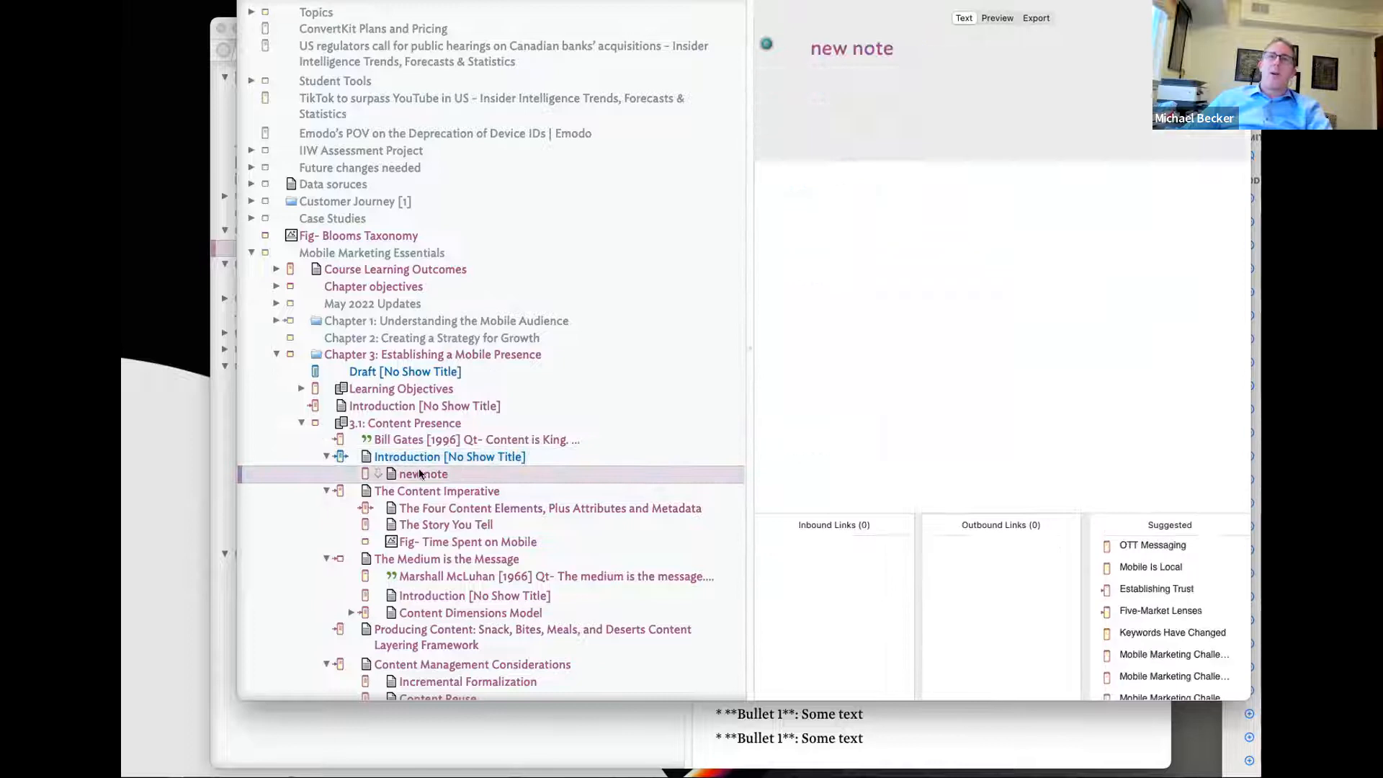
{"action": "left_click", "coordinate": [468, 457]}
{"action": "left_click_drag", "start_coordinate": [1044, 494], "coordinate": [878, 334]}
{"action": "left_click", "coordinate": [468, 474]}
{"action": "left_click", "coordinate": [840, 400]}
{"action": "type", "text": "Getting your content right, however, is imperative. A Demand Metric report suggests that effective content marketing will generate three times more leads and cost sixty to percent less than traditional marketing efforts.[@DemandMetric2013] T"}
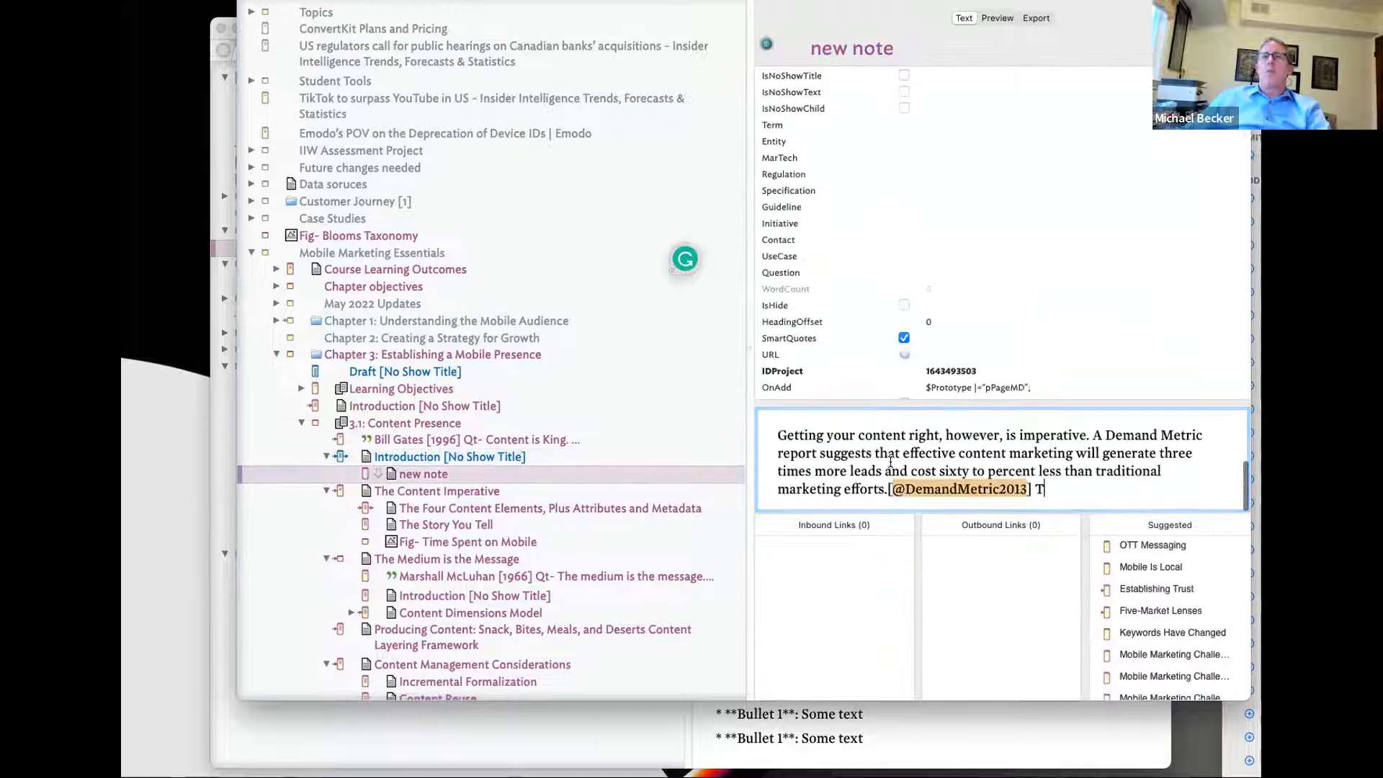
- Apply the Pandoc MD Preview stamp to the new note
{"action": "right_click", "coordinate": [525, 474]}
{"action": "mouse_move", "coordinate": [640, 729]}
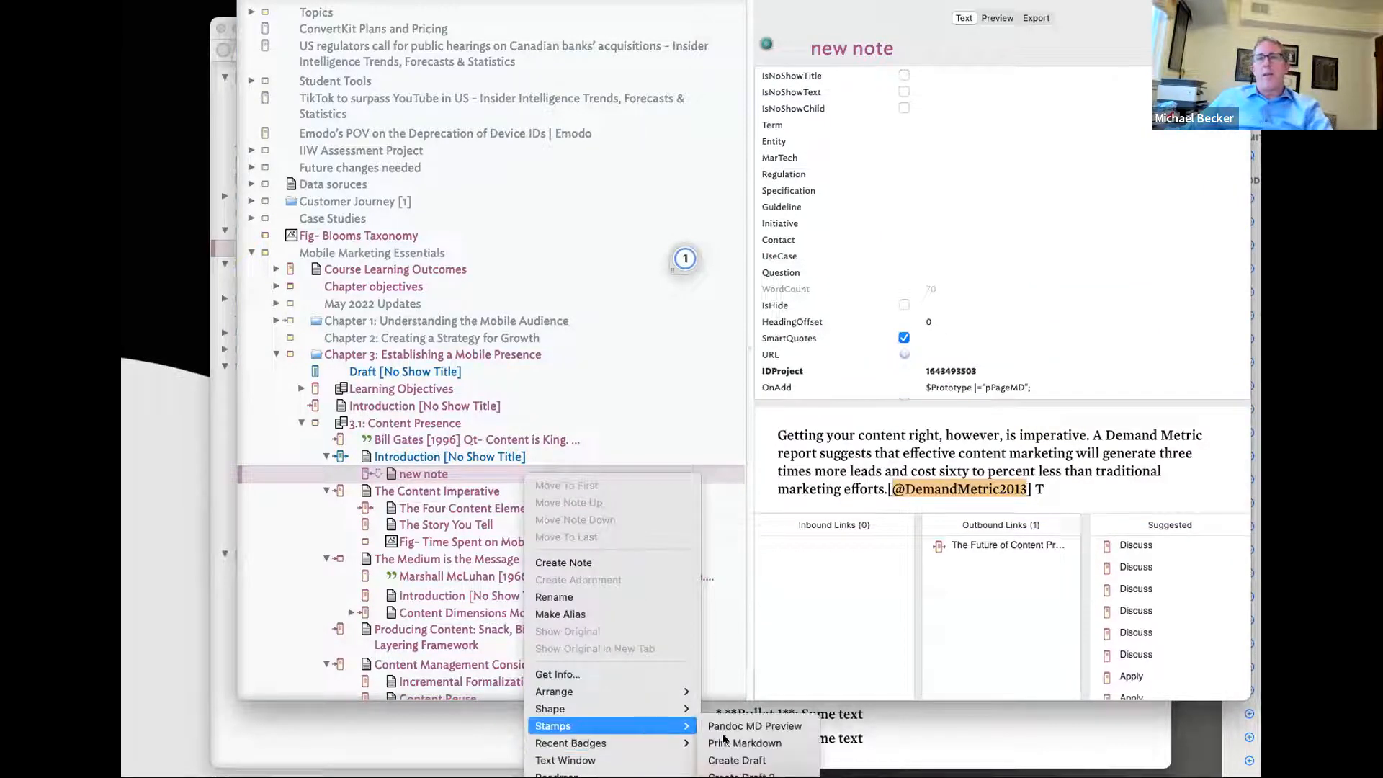
{"action": "left_click", "coordinate": [723, 722]}
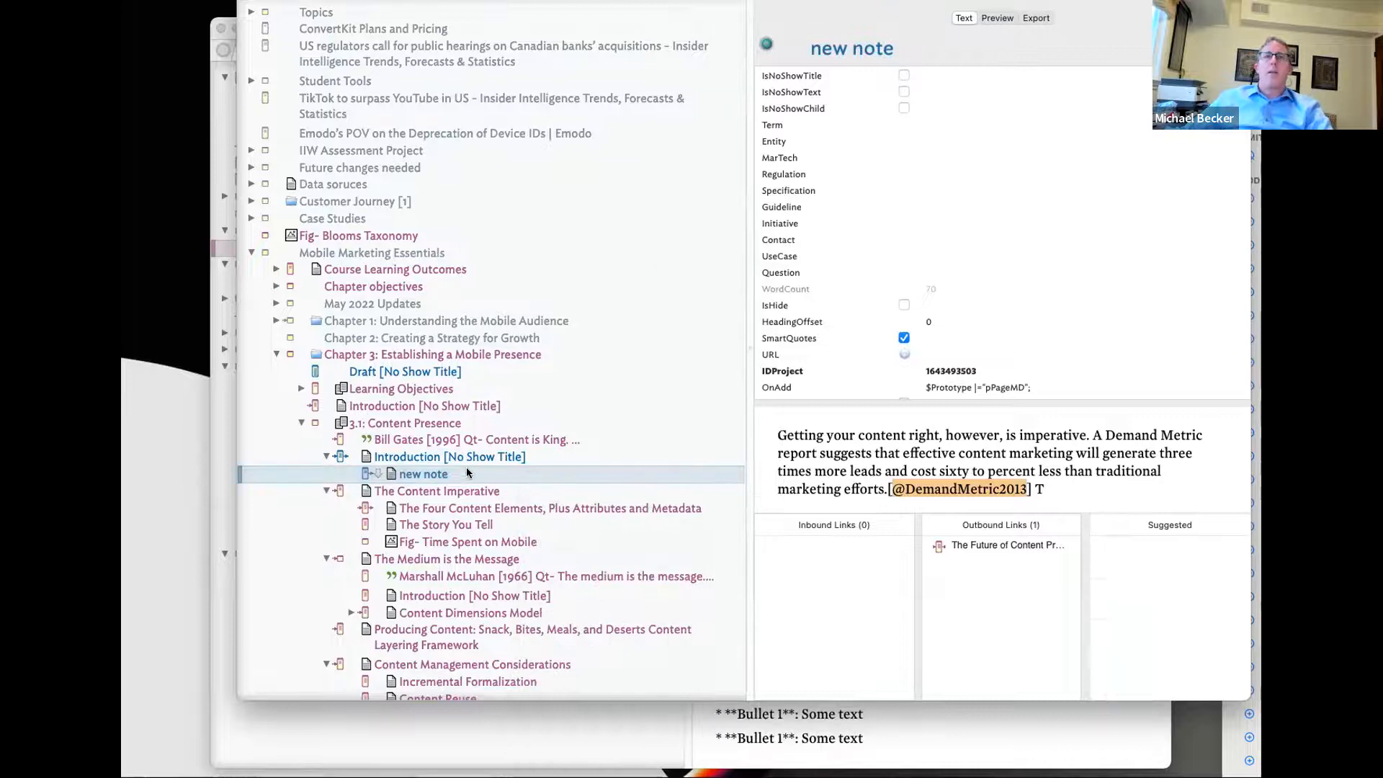
- Review the Introduction's rendered preview: its Notes blocks, footnote, references and duplicated paragraphs
{"action": "left_click", "coordinate": [464, 458]}
{"action": "left_click", "coordinate": [998, 20]}
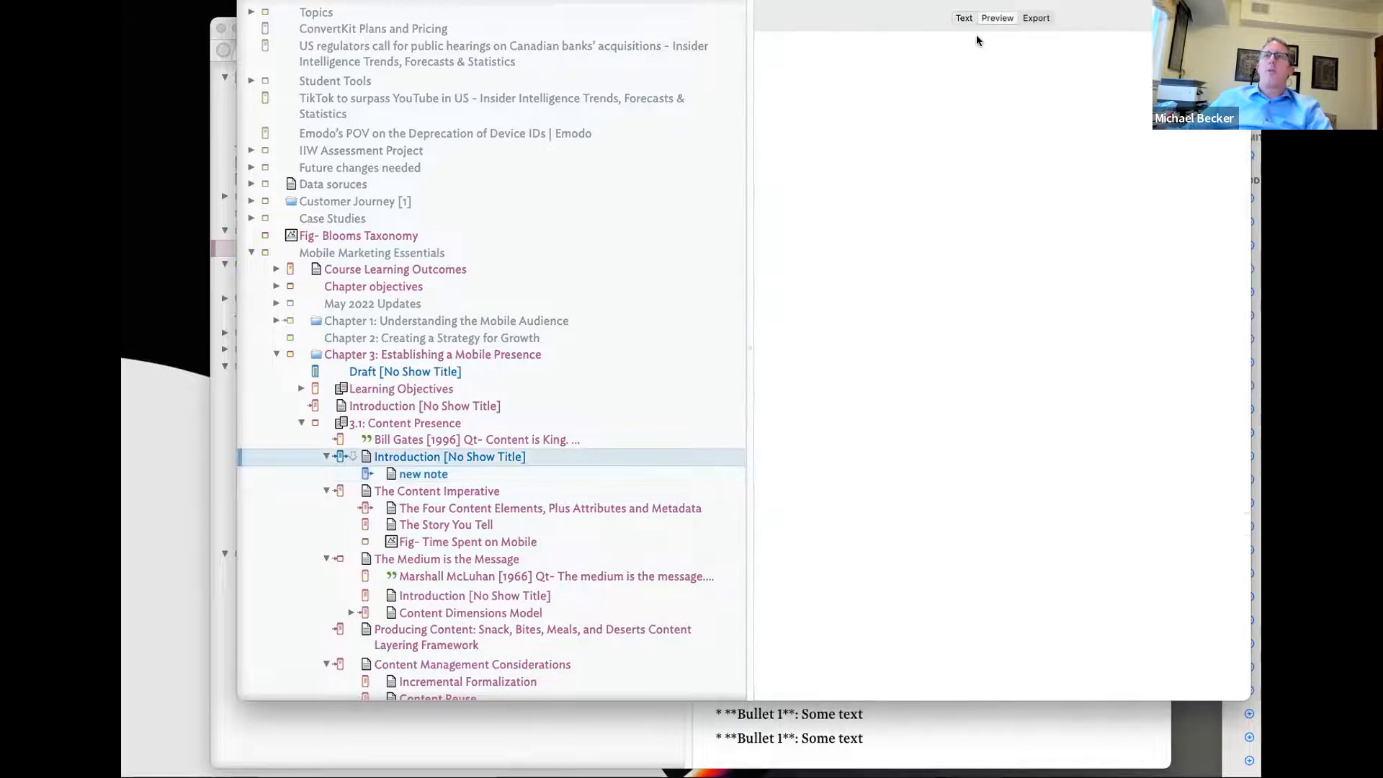
{"action": "scroll", "coordinate": [886, 450], "scroll_direction": "down", "scroll_amount": 5}
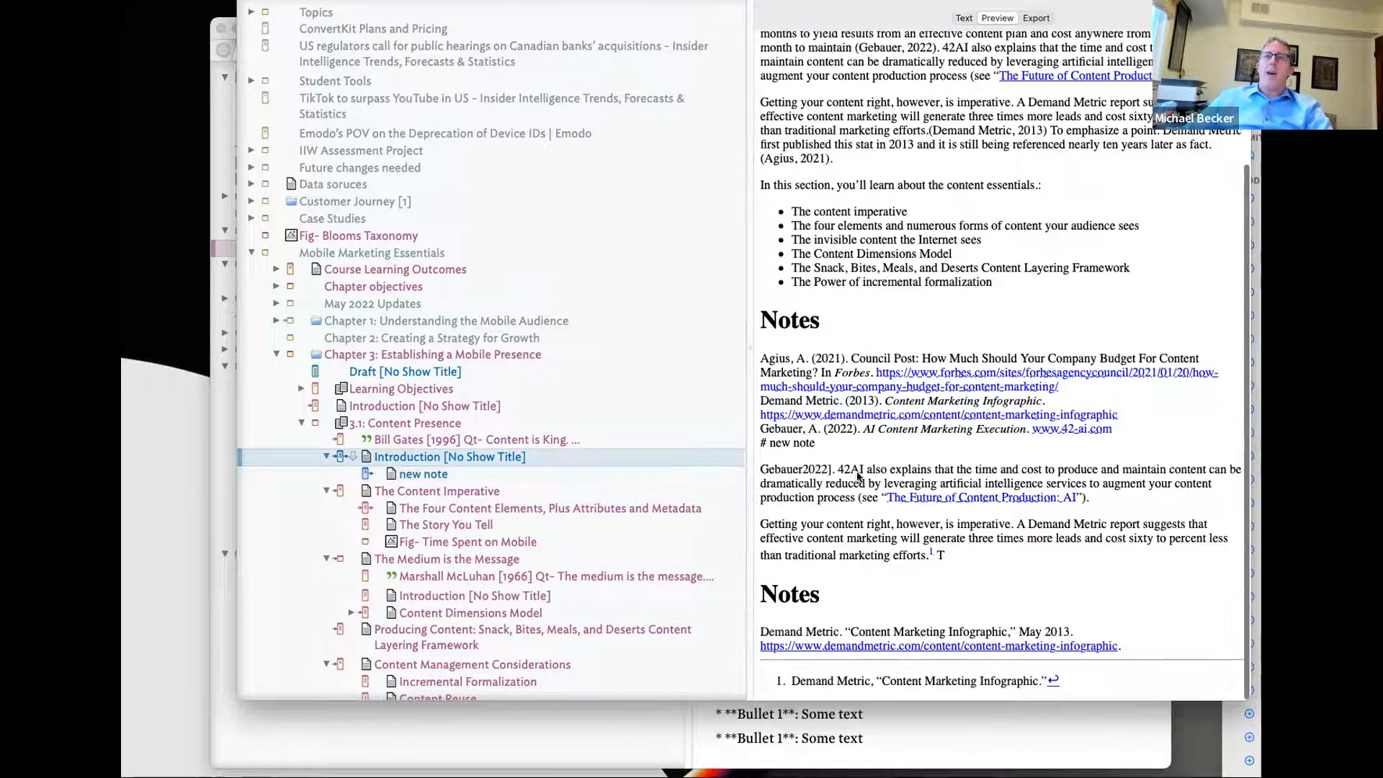
{"action": "left_click_drag", "start_coordinate": [810, 90], "coordinate": [795, 169]}
{"action": "left_click_drag", "start_coordinate": [776, 356], "coordinate": [879, 447]}
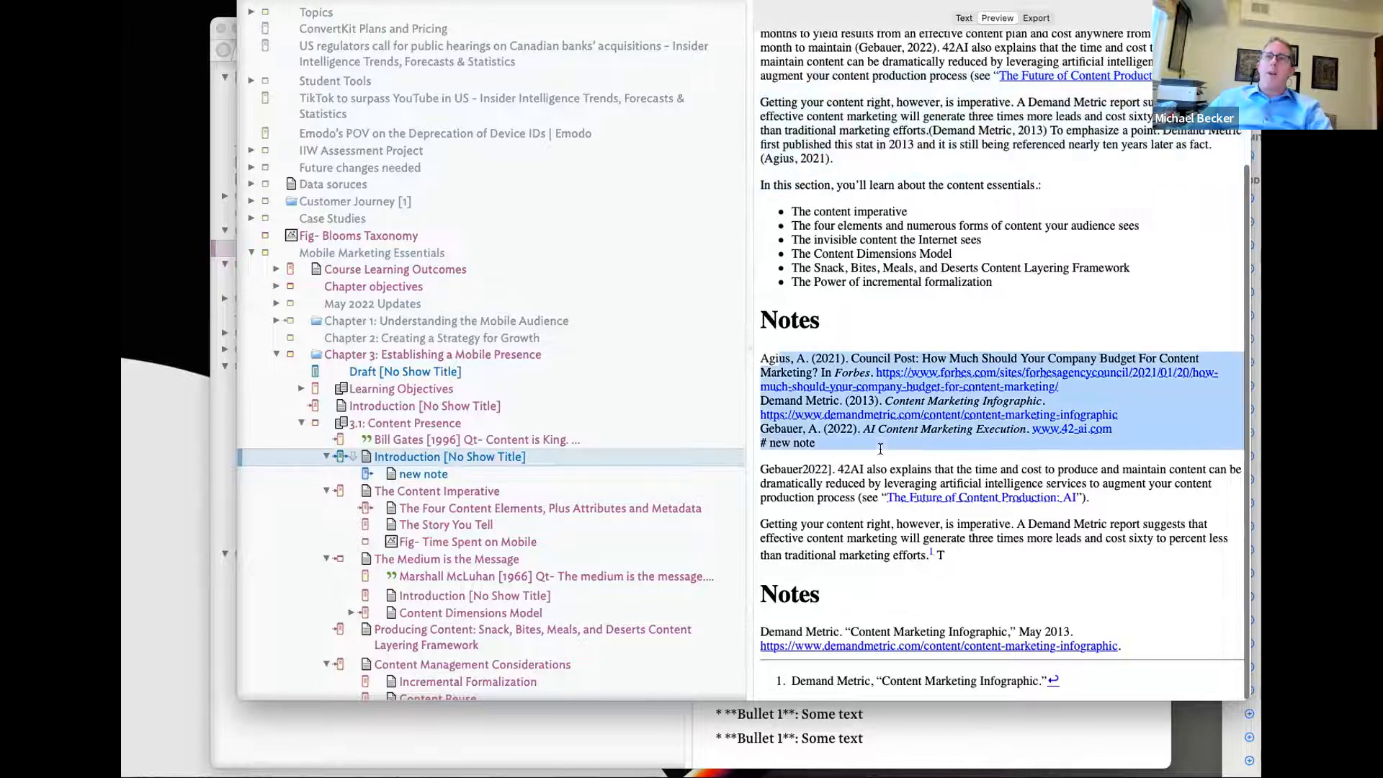
{"action": "left_click_drag", "start_coordinate": [807, 472], "coordinate": [822, 554]}
{"action": "left_click_drag", "start_coordinate": [792, 616], "coordinate": [826, 700]}
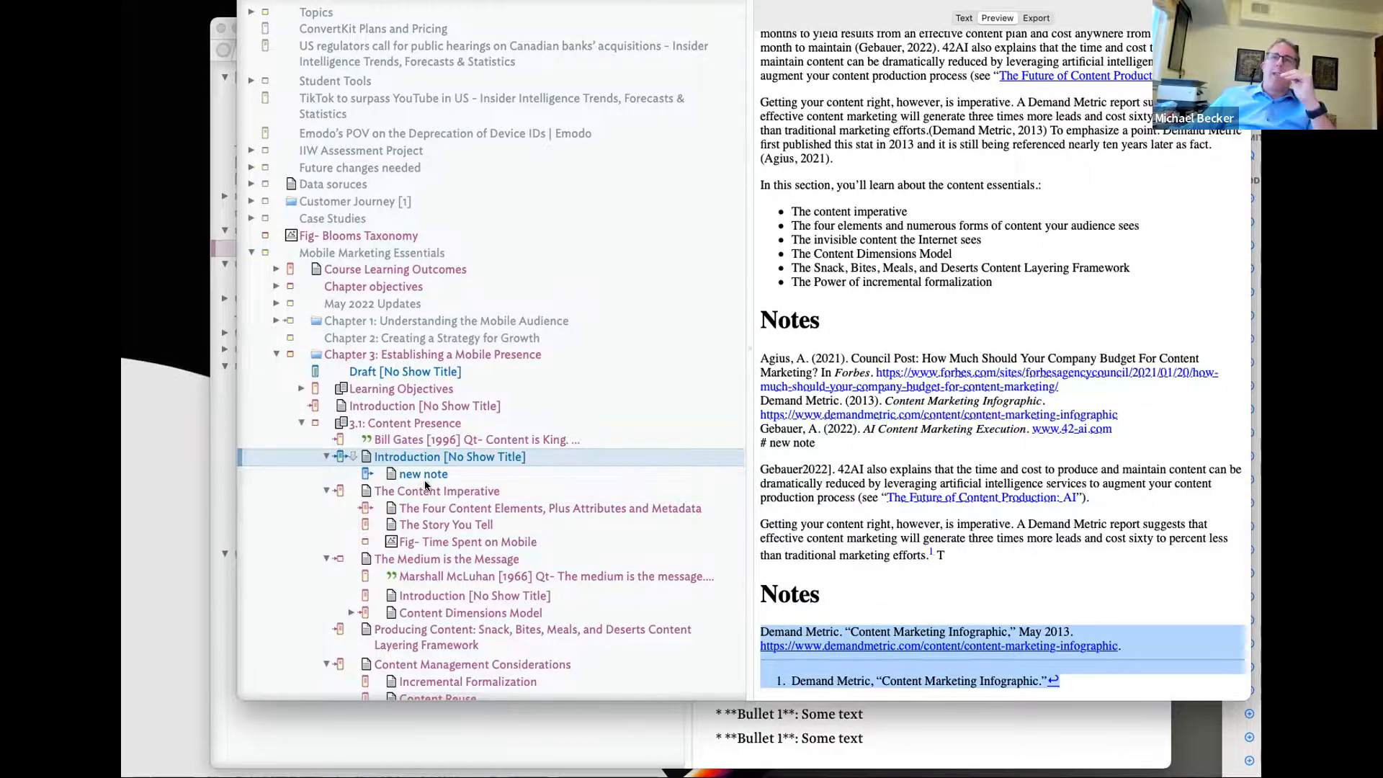
{"action": "scroll", "coordinate": [919, 446], "scroll_direction": "up", "scroll_amount": 5}
{"action": "scroll", "coordinate": [899, 358], "scroll_direction": "down", "scroll_amount": 2}
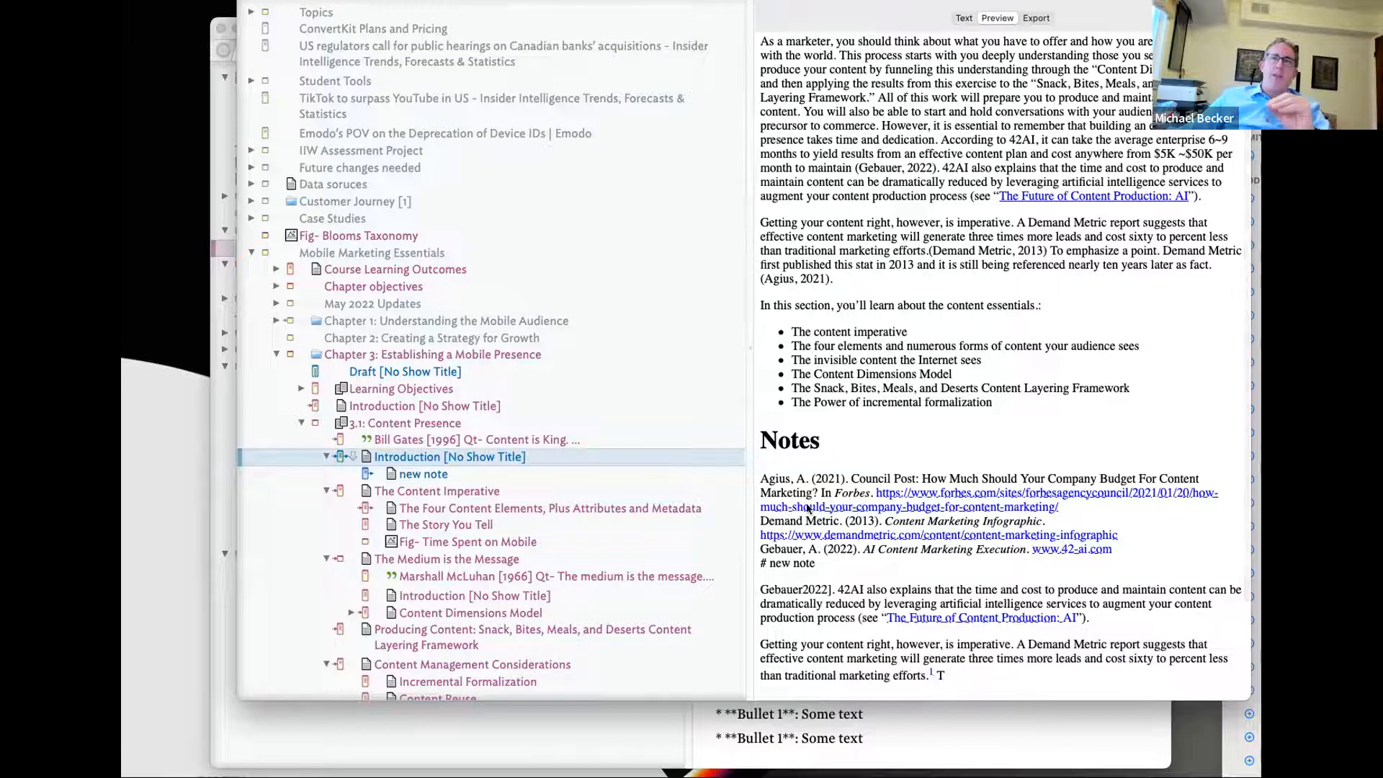
{"action": "scroll", "coordinate": [470, 485], "scroll_direction": "down", "scroll_amount": 1}
{"action": "scroll", "coordinate": [821, 497], "scroll_direction": "down", "scroll_amount": 3}
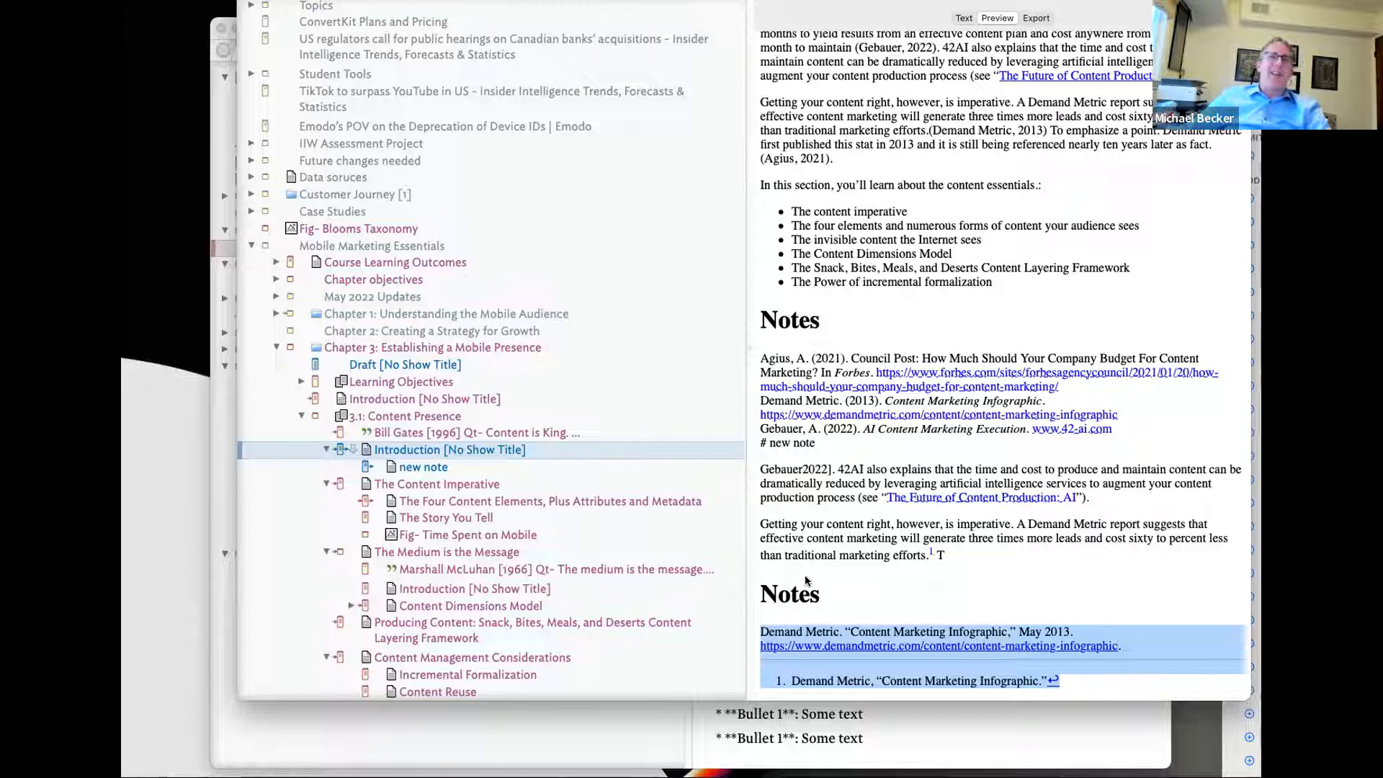
{"action": "left_click", "coordinate": [514, 469]}
- Delete the new note and apply the Print Markdown stamp to the Introduction
{"action": "key", "text": "Delete"}
{"action": "right_click", "coordinate": [590, 450]}
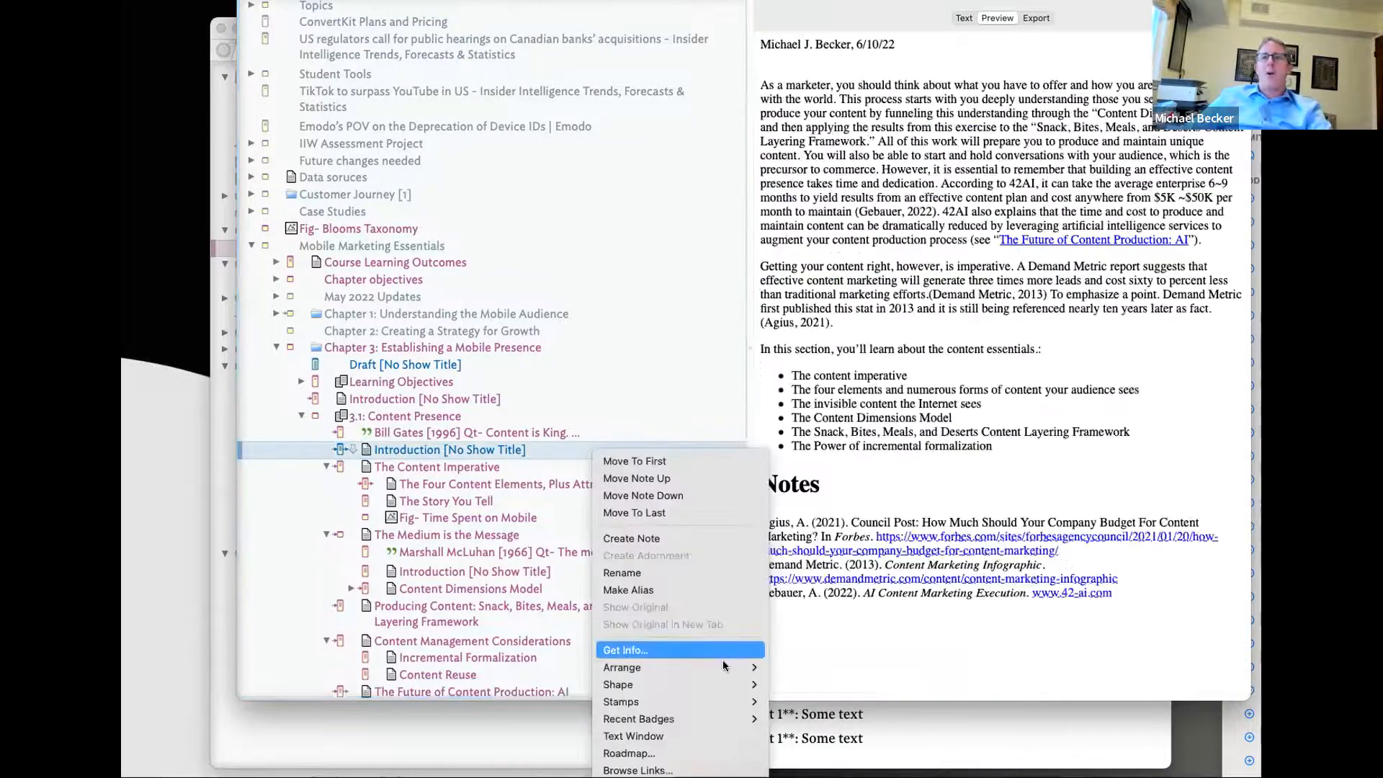
{"action": "mouse_move", "coordinate": [720, 701]}
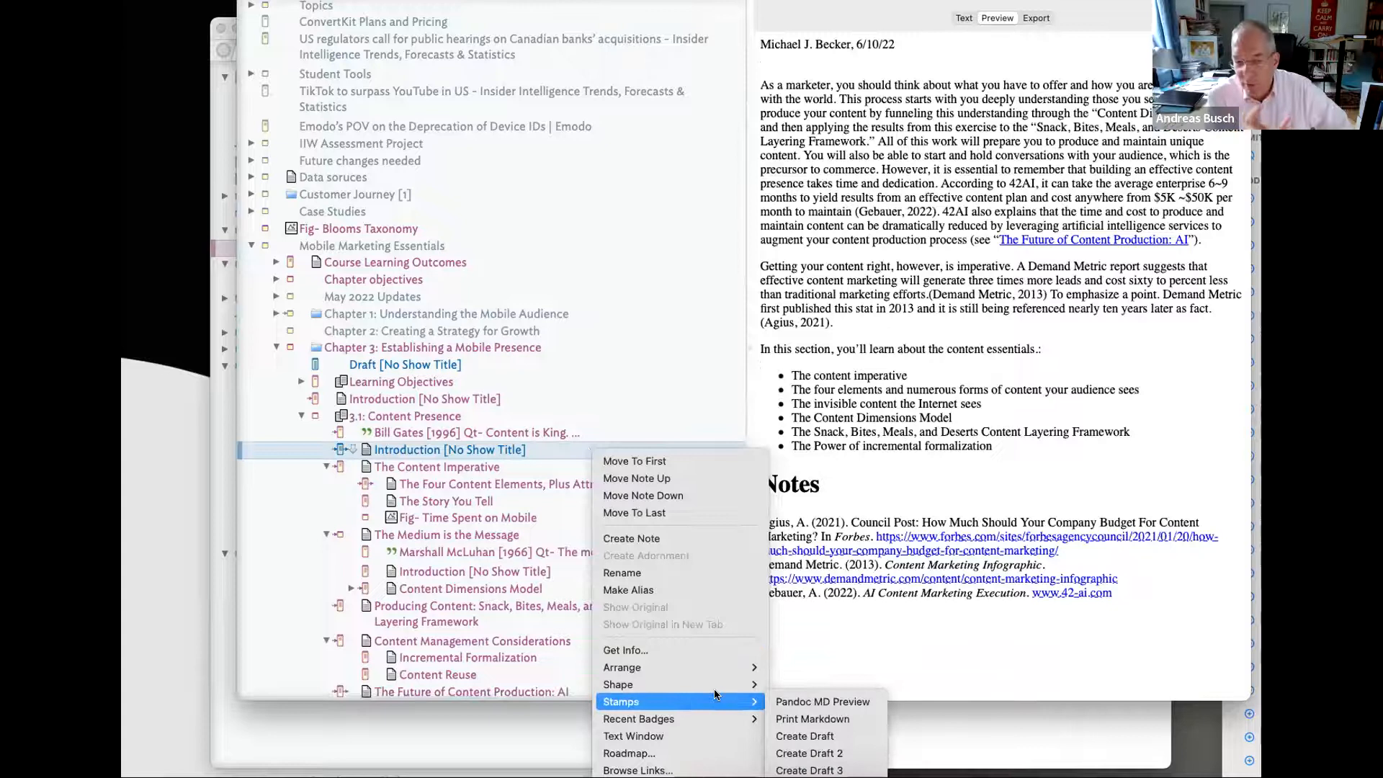
{"action": "left_click", "coordinate": [813, 719]}
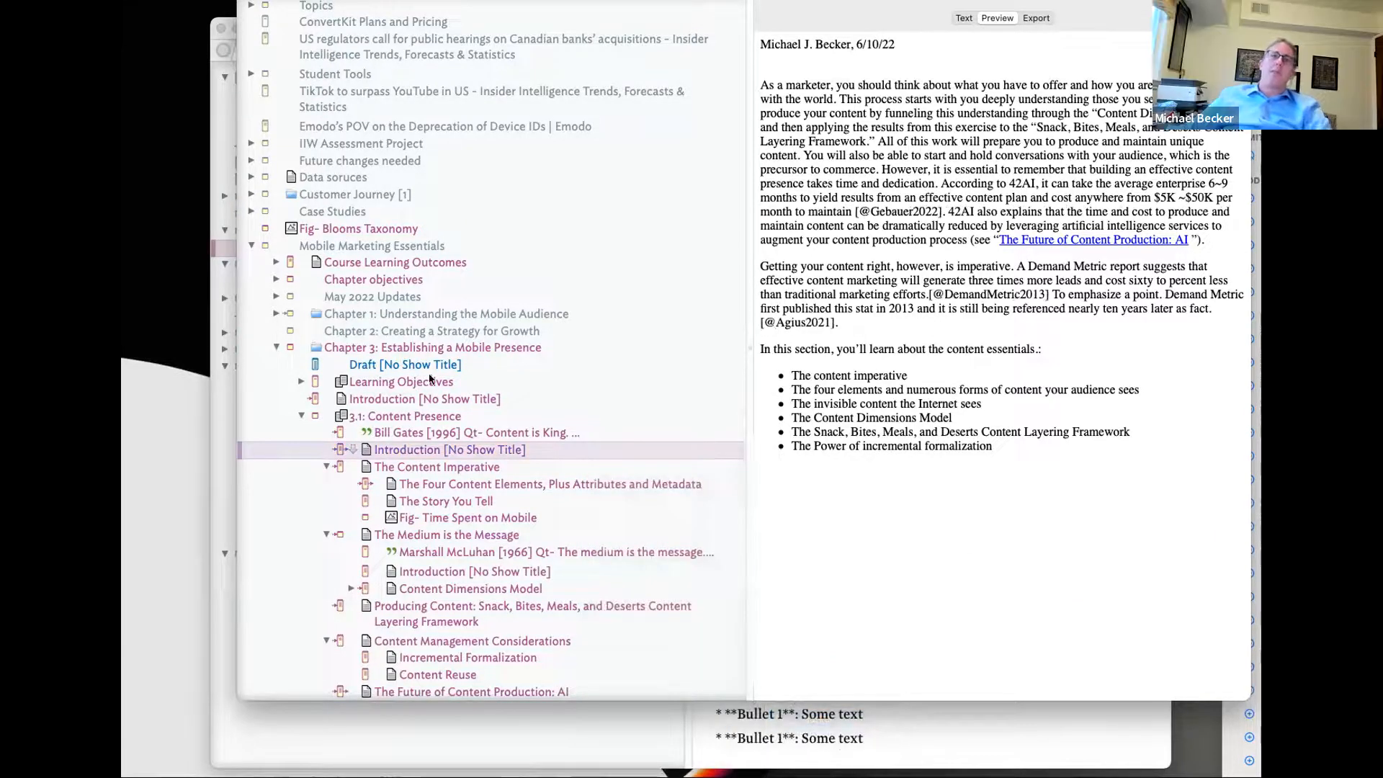
- Run the Create Draft stamp on Chapter 3's Draft note
{"action": "left_click", "coordinate": [425, 347]}
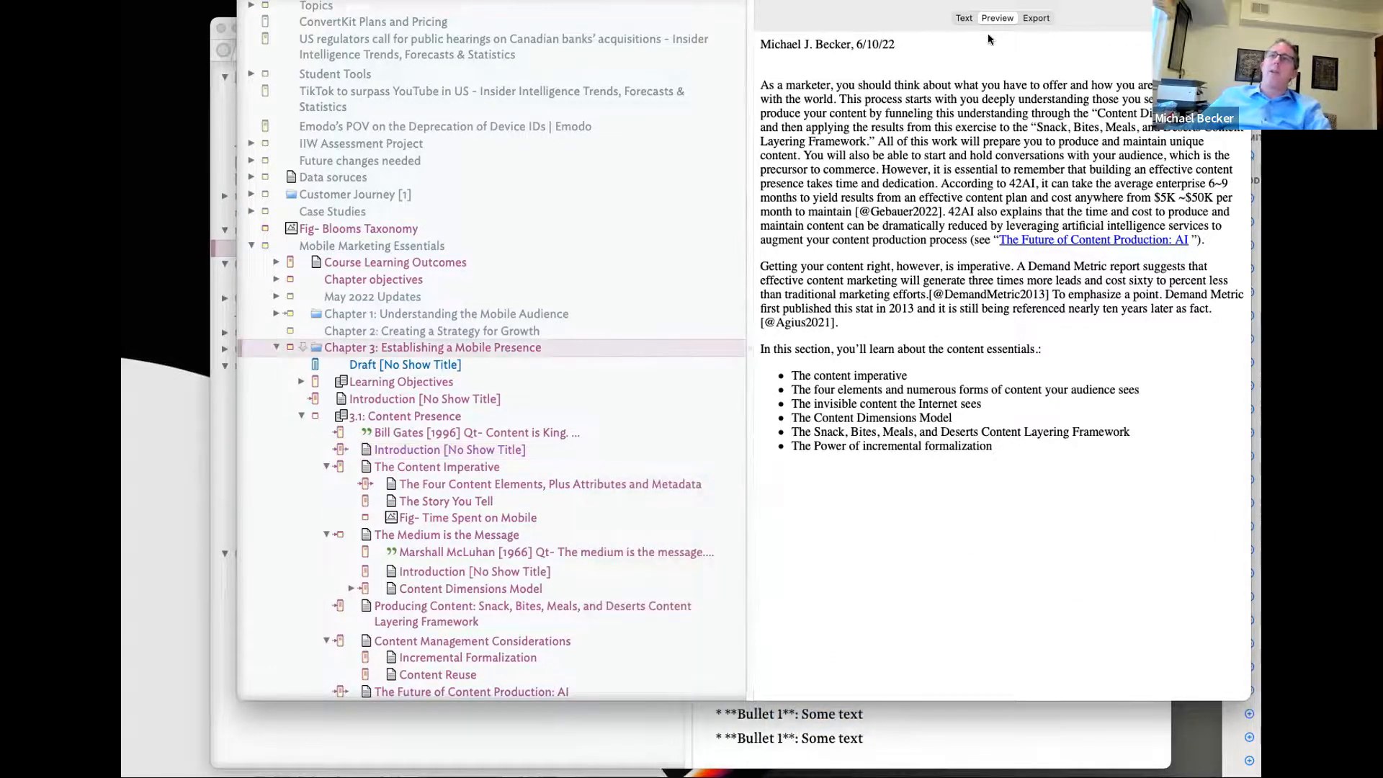
{"action": "scroll", "coordinate": [992, 463], "scroll_direction": "down", "scroll_amount": 15}
{"action": "scroll", "coordinate": [991, 462], "scroll_direction": "down", "scroll_amount": 20}
{"action": "scroll", "coordinate": [1228, 452], "scroll_direction": "down", "scroll_amount": 20}
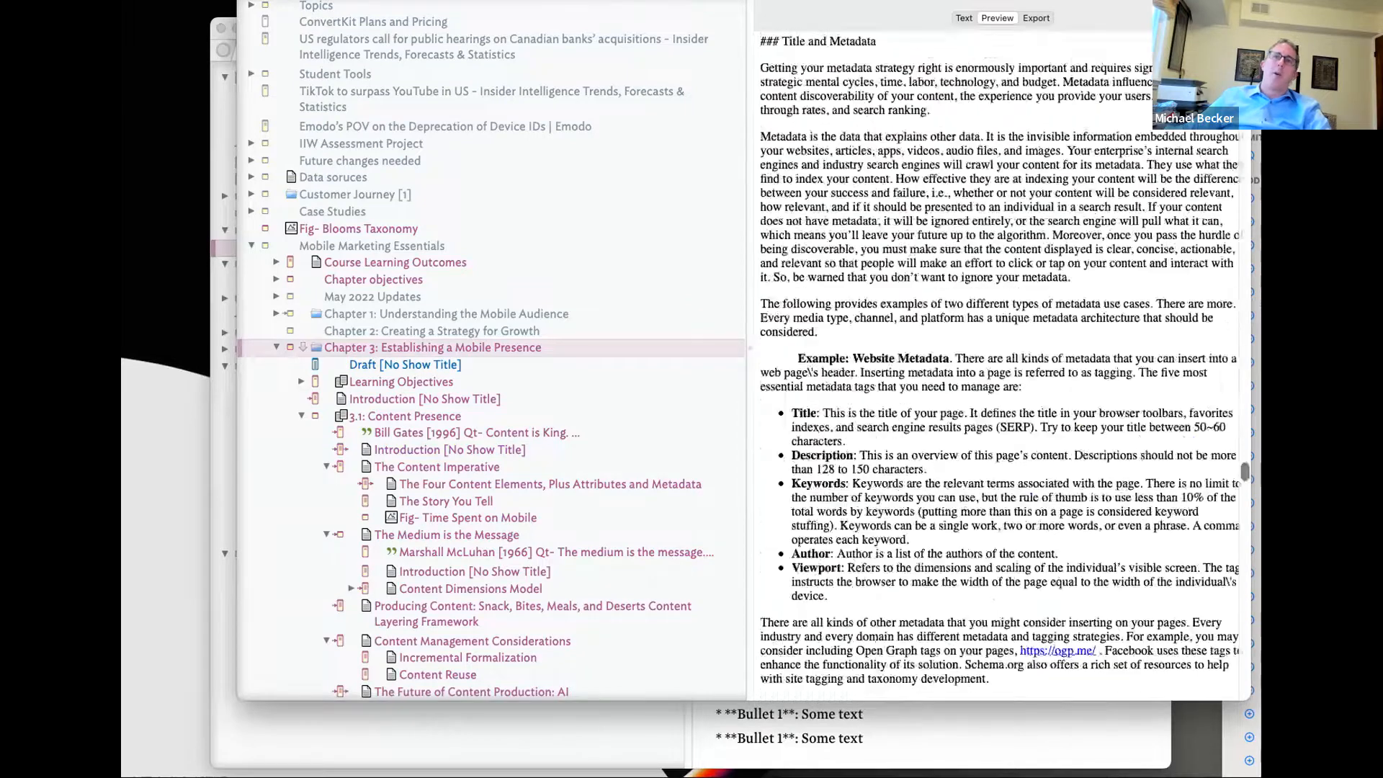
{"action": "left_click", "coordinate": [399, 366]}
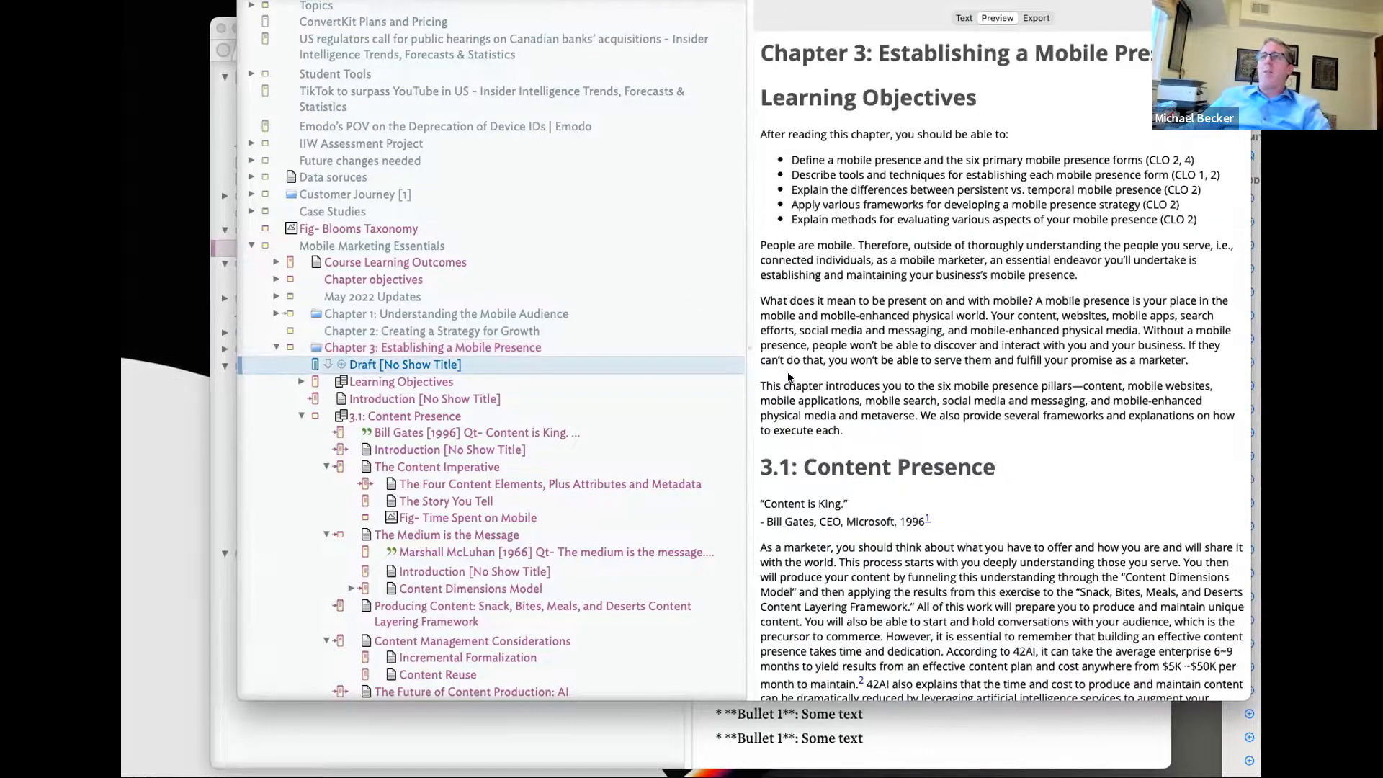
{"action": "right_click", "coordinate": [599, 364]}
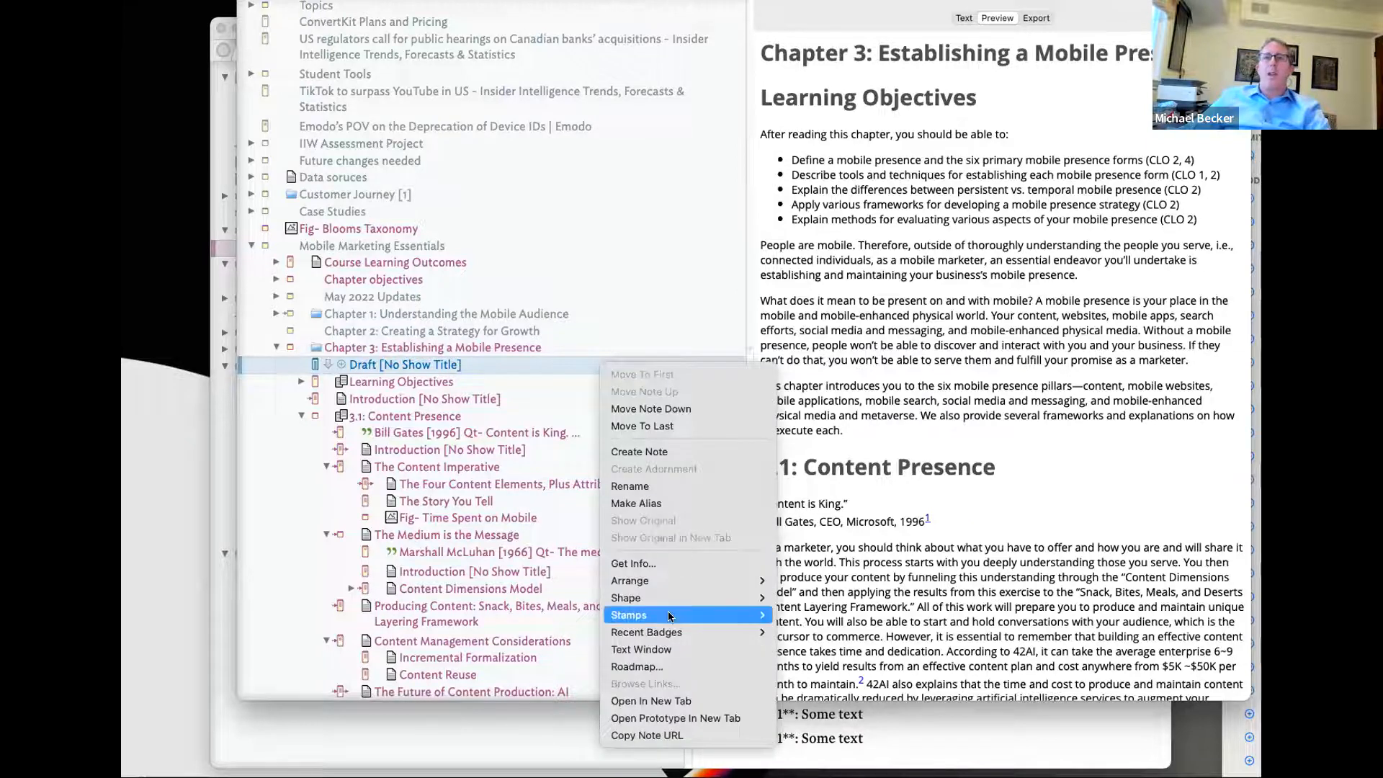
{"action": "mouse_move", "coordinate": [679, 615]}
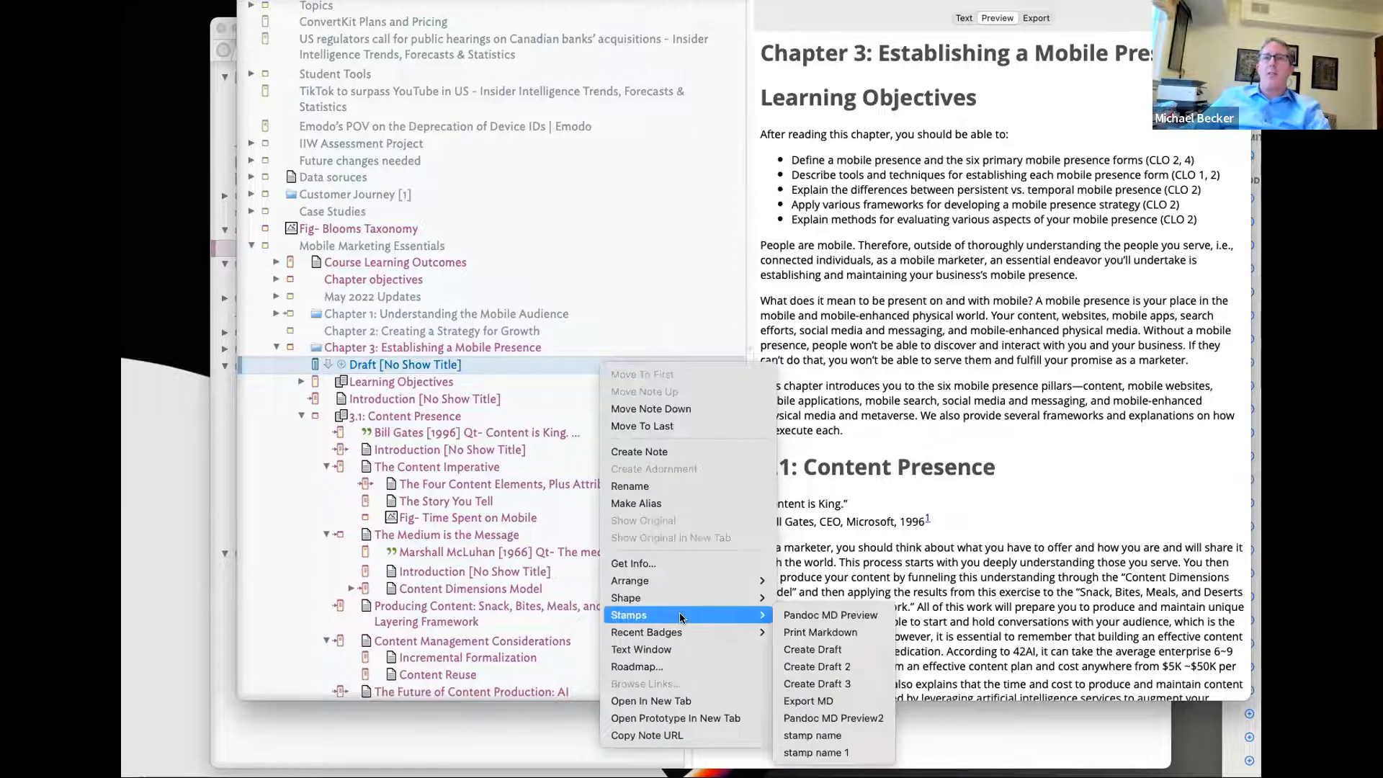
{"action": "left_click", "coordinate": [804, 650]}
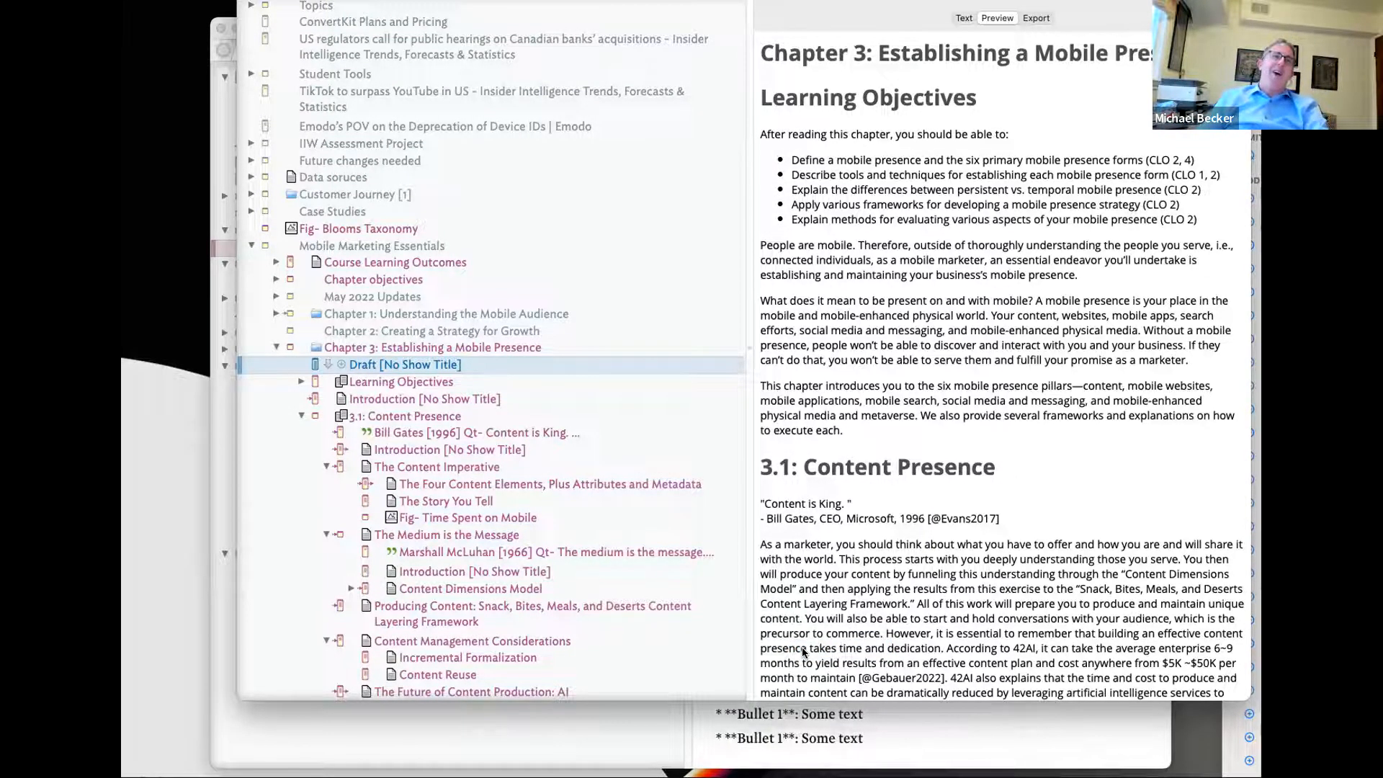
- Show the Draft note's raw text with the links panels hidden
{"action": "left_click", "coordinate": [971, 18]}
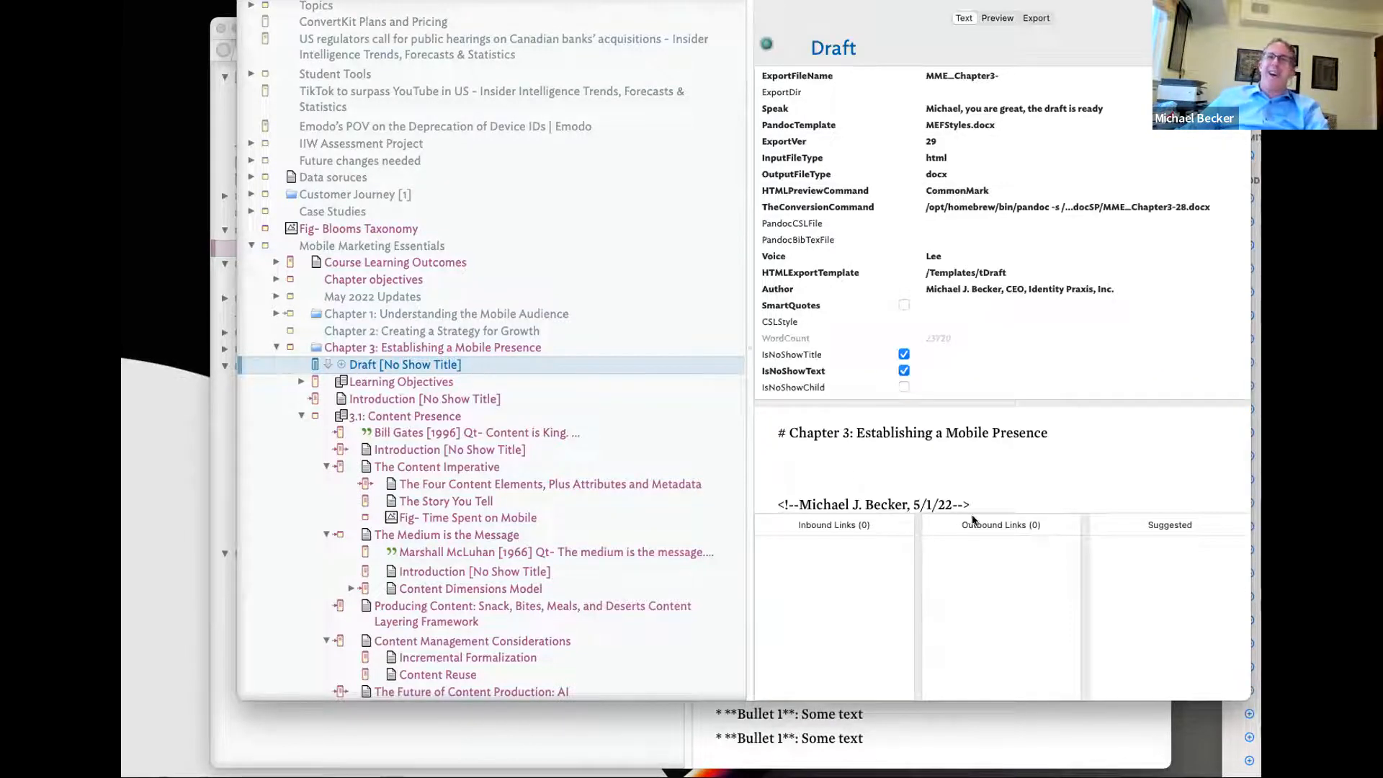
{"action": "key", "text": "super+7"}
{"action": "scroll", "coordinate": [437, 432], "scroll_direction": "up", "scroll_amount": 1}
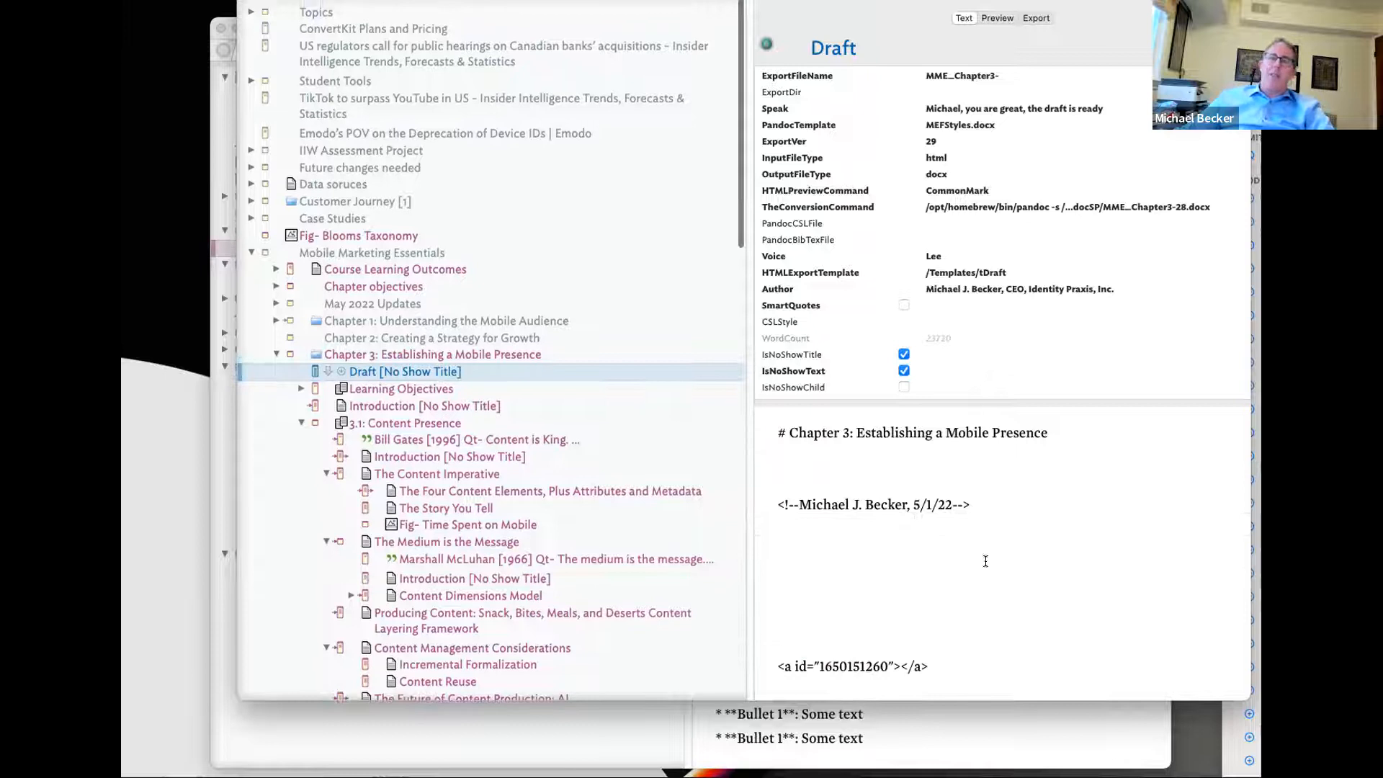
- Walk through the Create Draft stamp's action code, showing where the vDraft variable is defined
{"action": "key", "text": "super+1"}
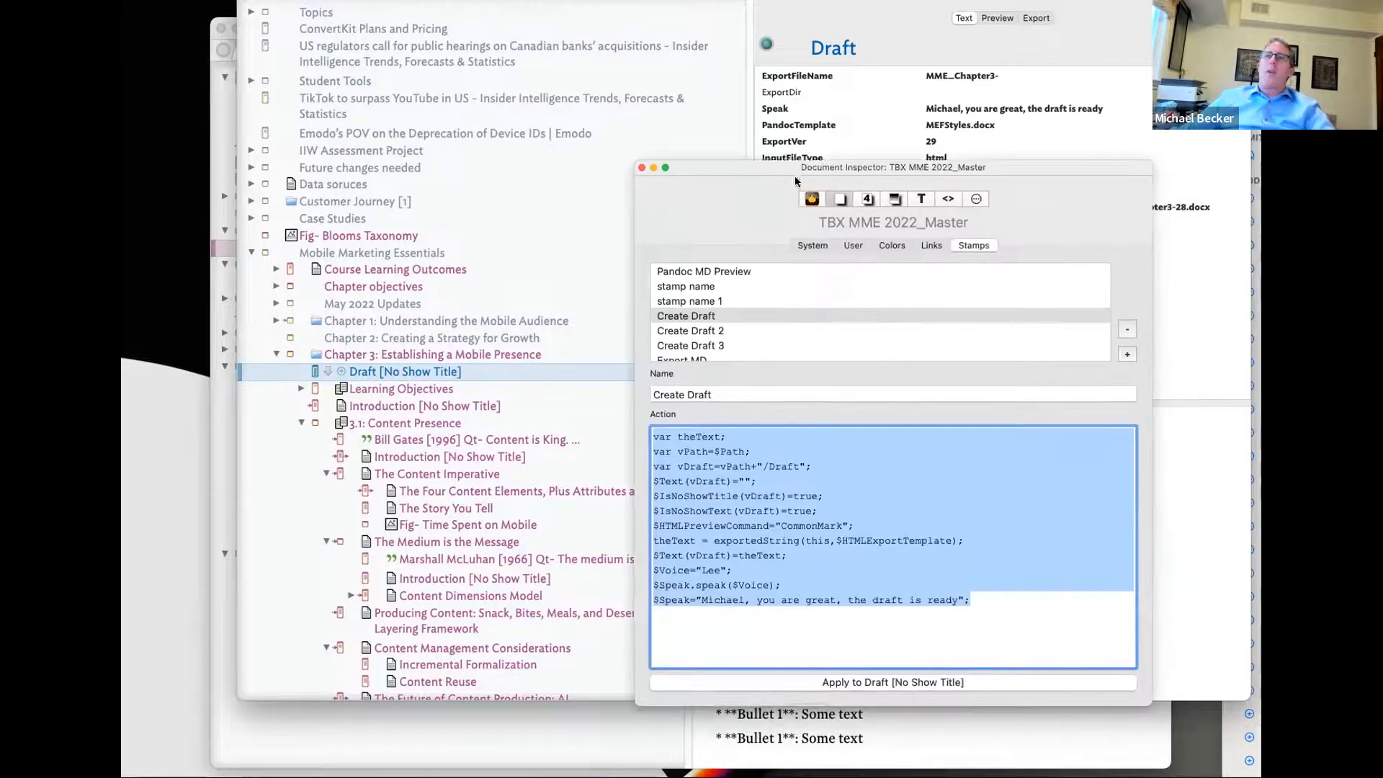
{"action": "left_click", "coordinate": [688, 442]}
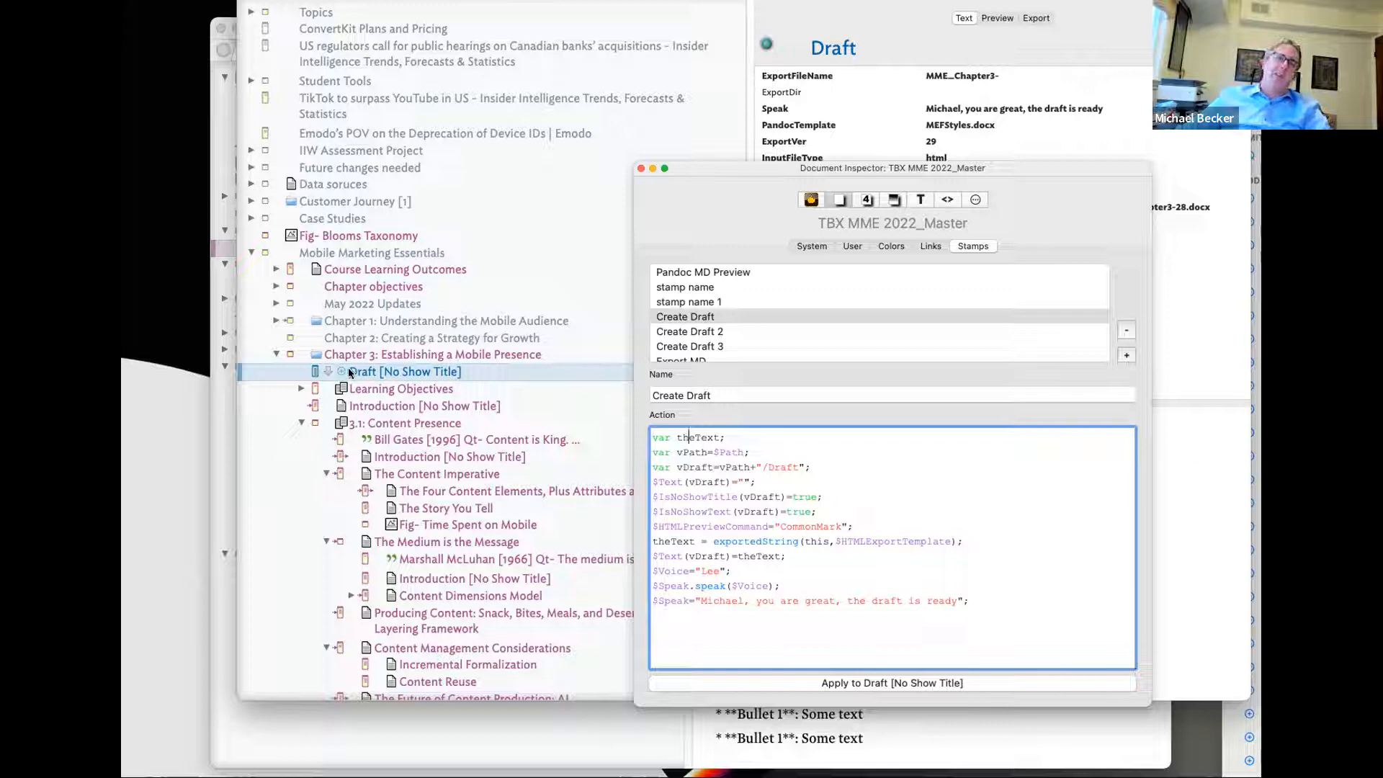
{"action": "left_click", "coordinate": [719, 481]}
{"action": "left_click", "coordinate": [688, 467]}
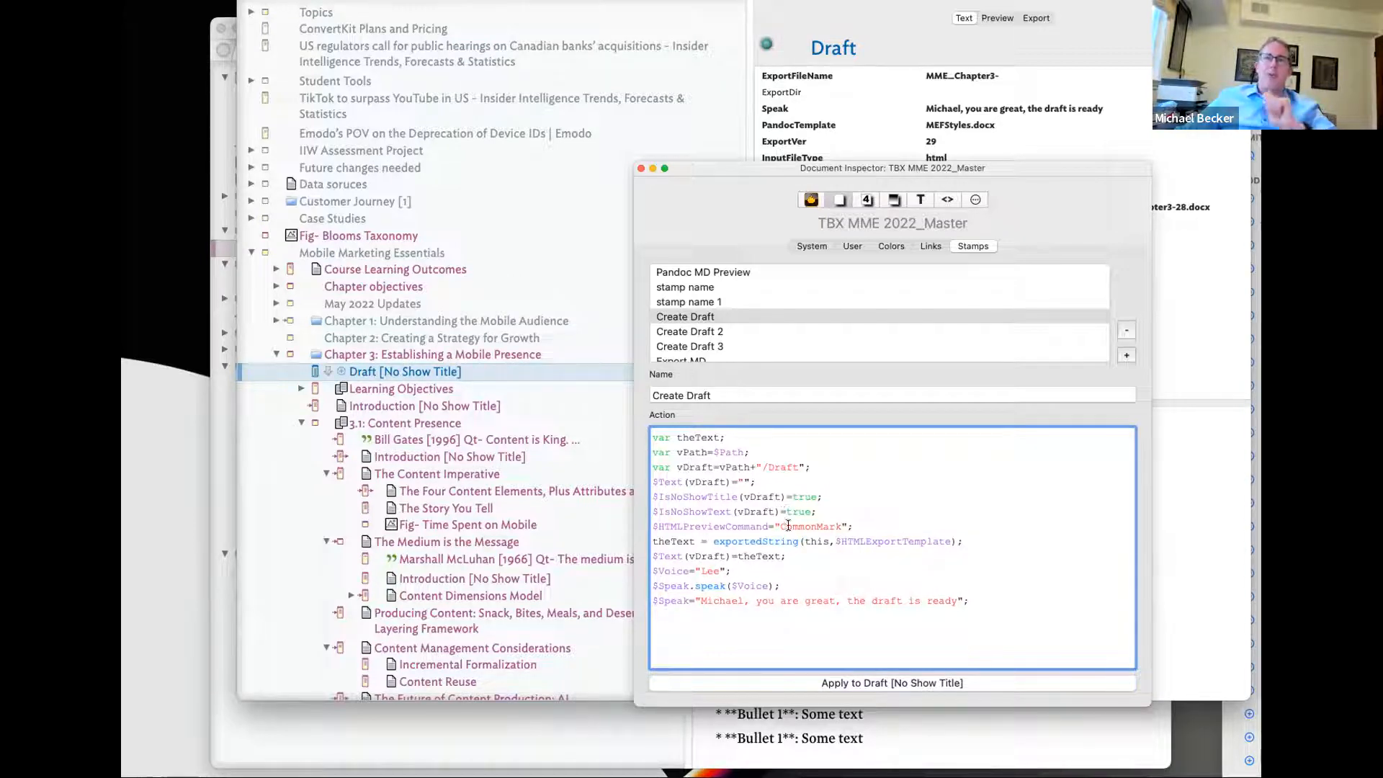
{"action": "left_click", "coordinate": [518, 357]}
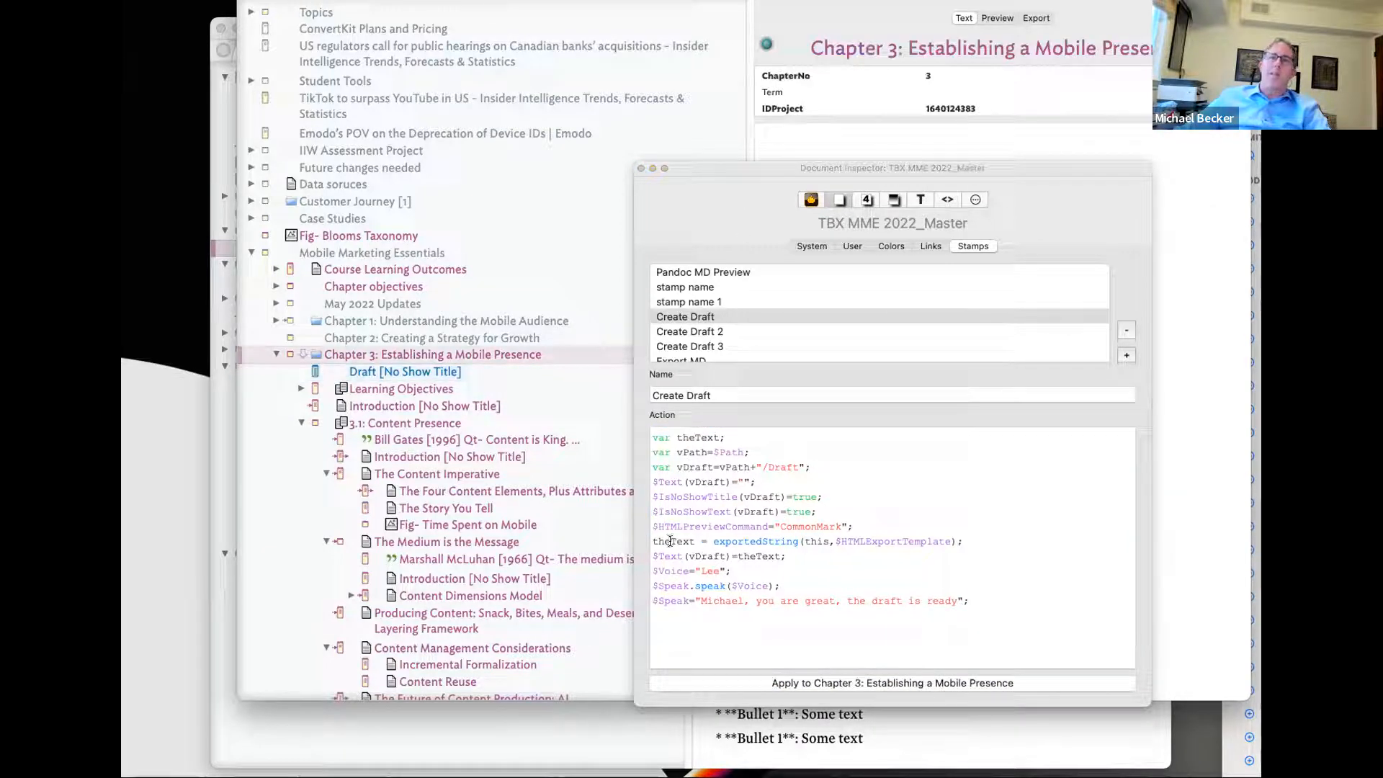
{"action": "left_click", "coordinate": [969, 540]}
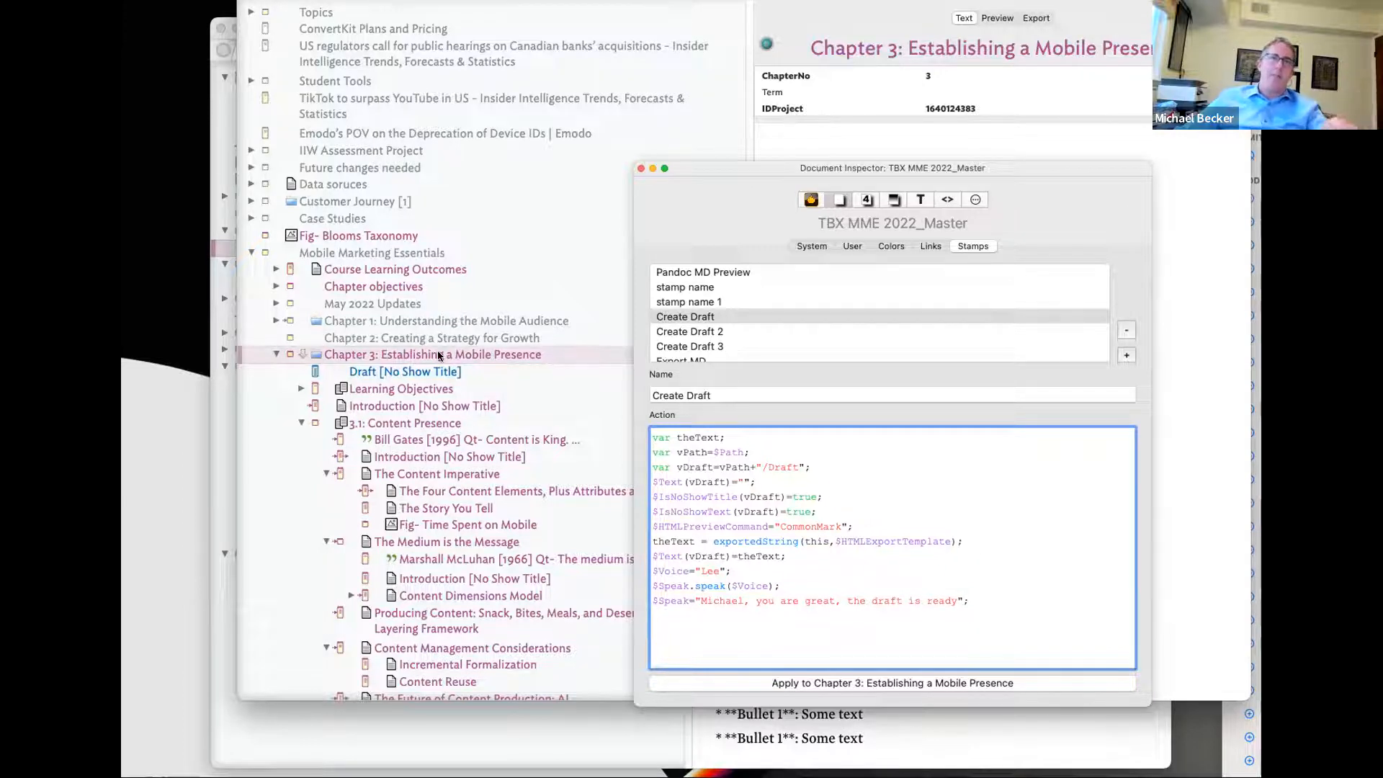
{"action": "left_click_drag", "start_coordinate": [728, 169], "coordinate": [996, 288]}
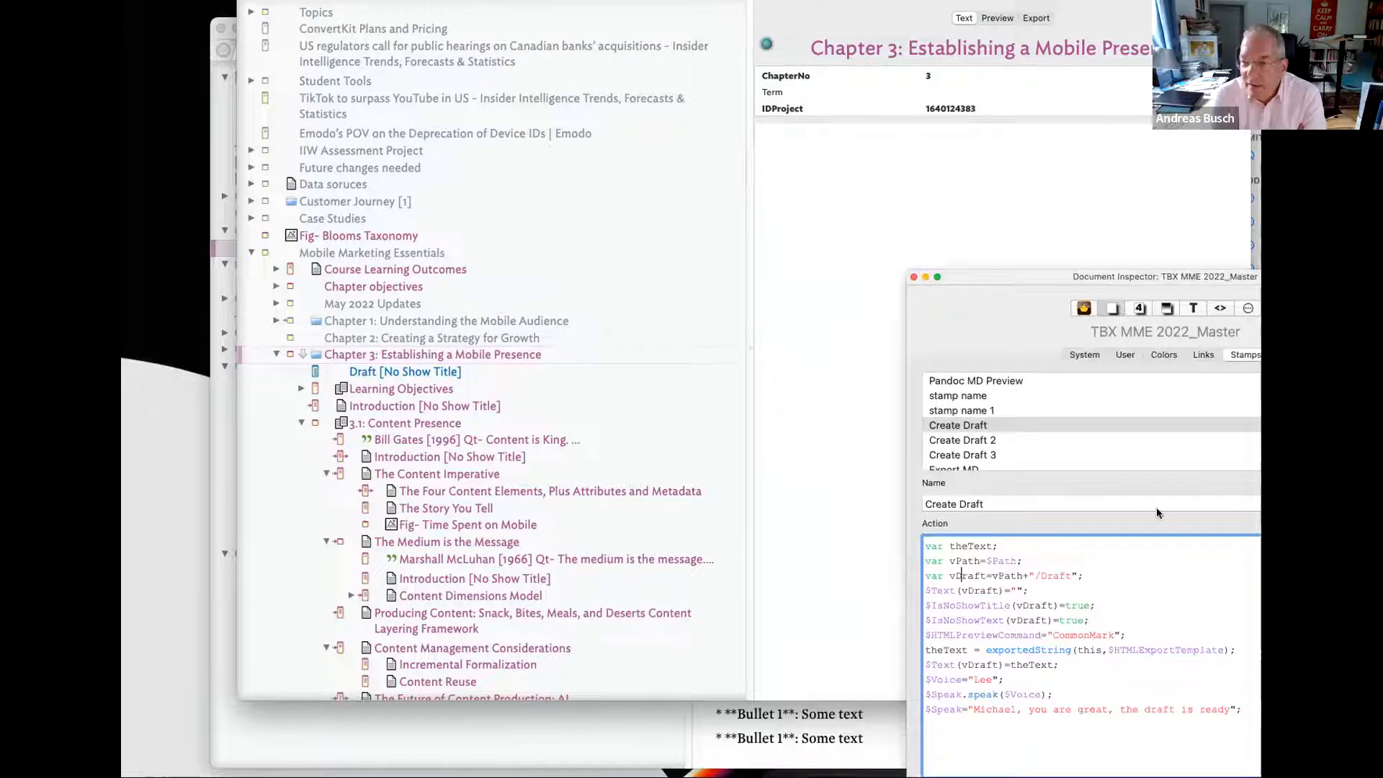
{"action": "left_click", "coordinate": [550, 351]}
{"action": "left_click", "coordinate": [1113, 650]}
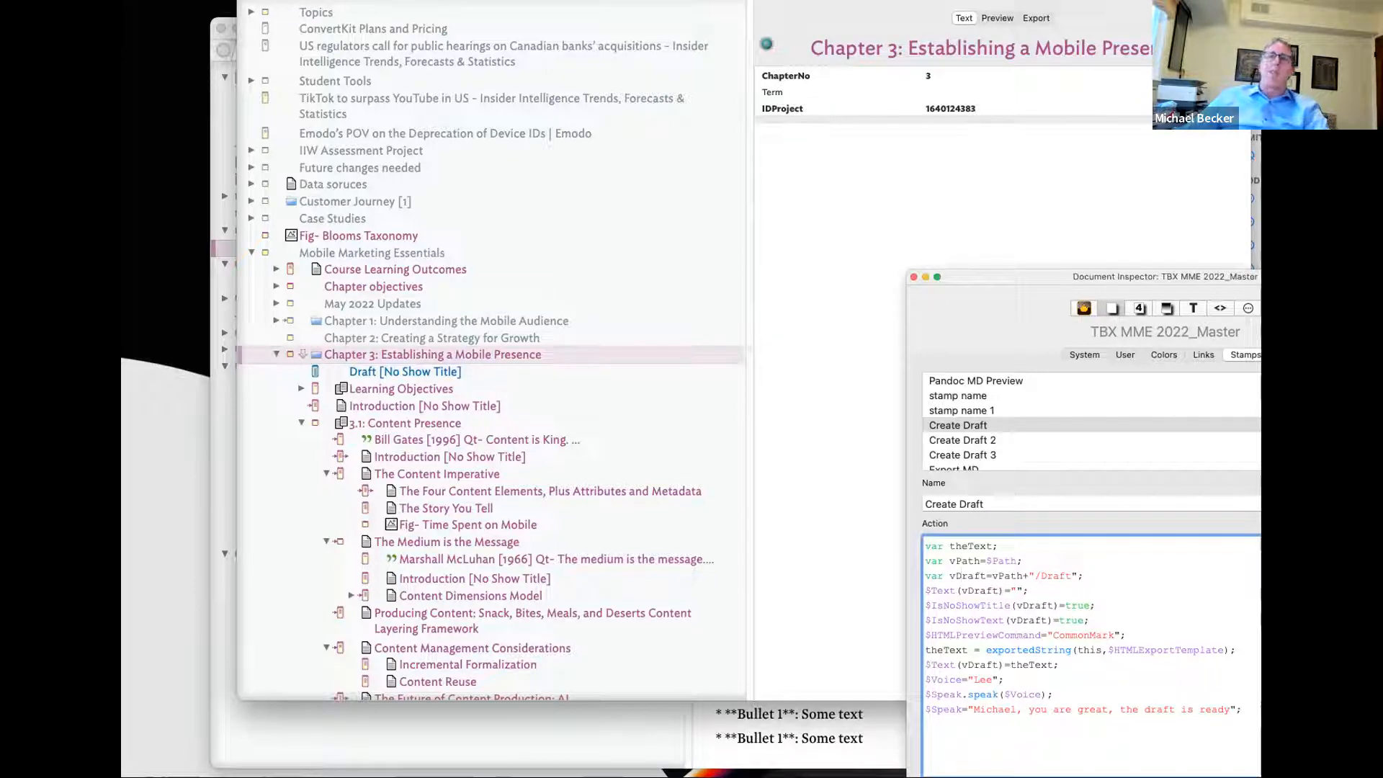
- Add HTMLExportTemplate to Chapter 3's key attributes via the 'HTMLEx' completion
{"action": "left_click", "coordinate": [1235, 19]}
{"action": "type", "text": "HTML"}
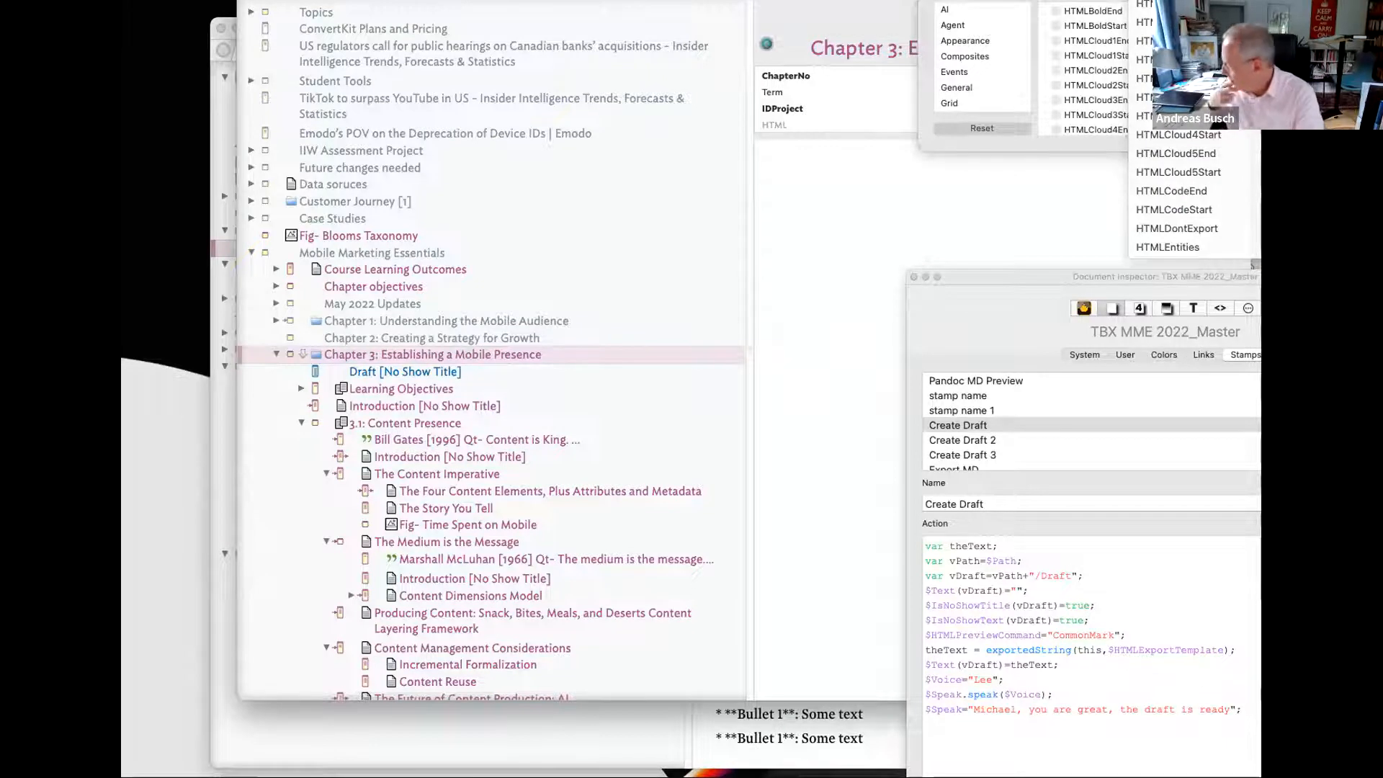
{"action": "type", "text": "Ex"}
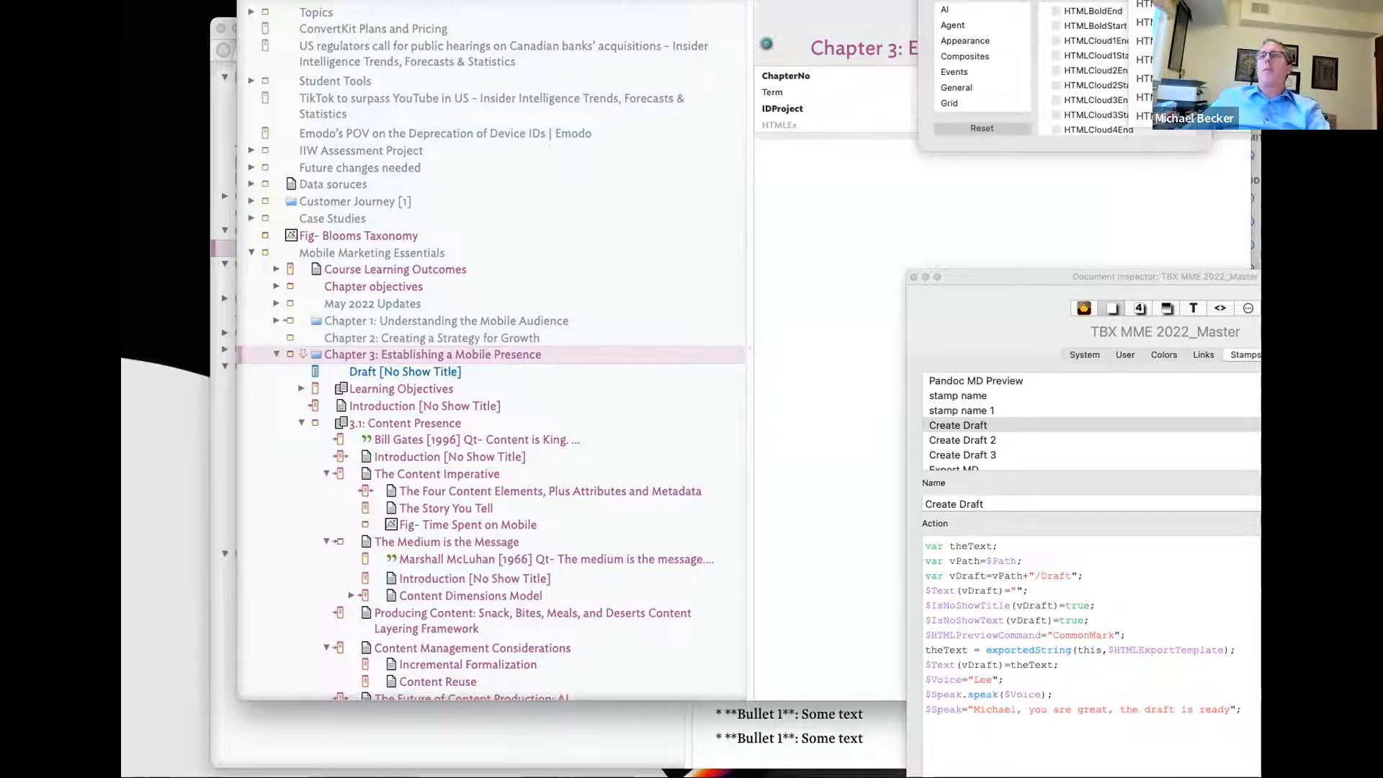
{"action": "key", "text": "Return"}
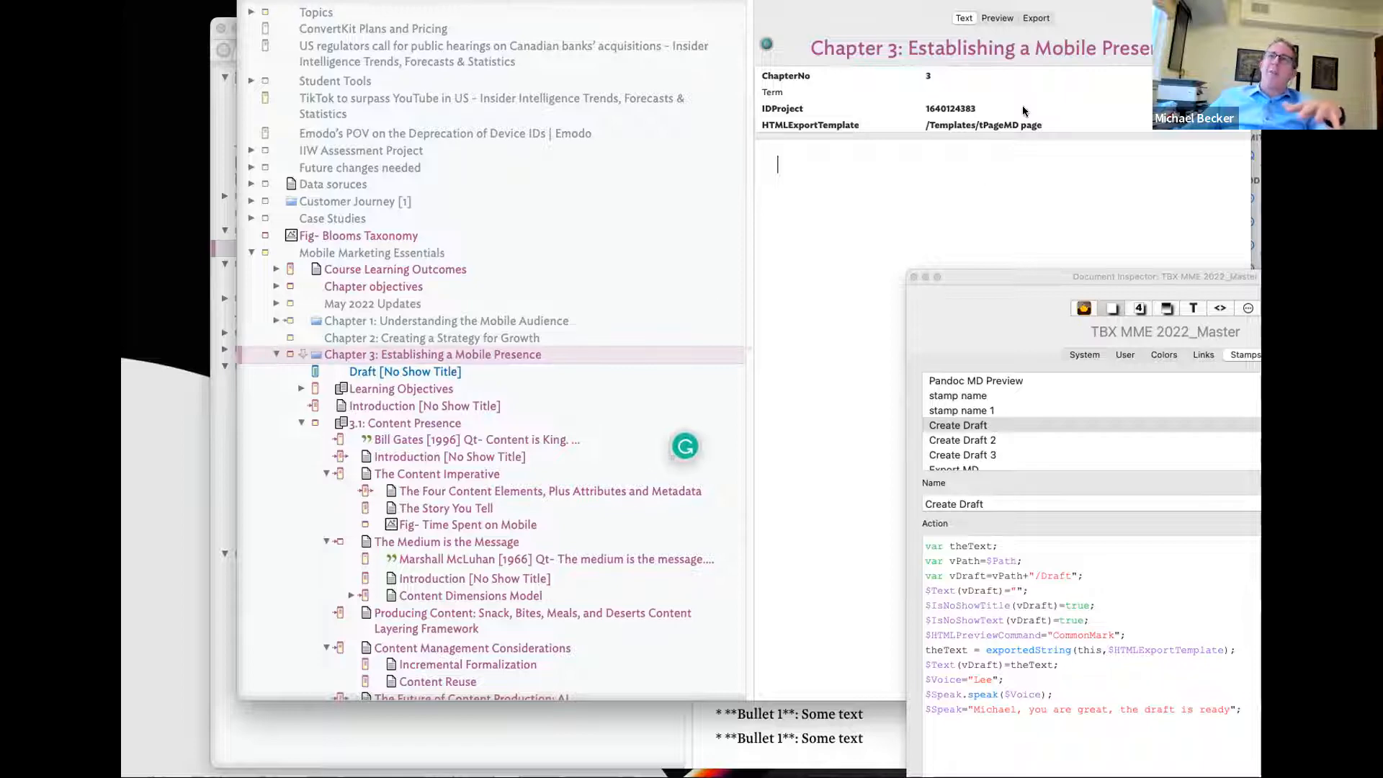
- Select the Draft note and check its raw Markdown text and attributes
{"action": "left_click", "coordinate": [1001, 20]}
{"action": "scroll", "coordinate": [837, 146], "scroll_direction": "down", "scroll_amount": 20}
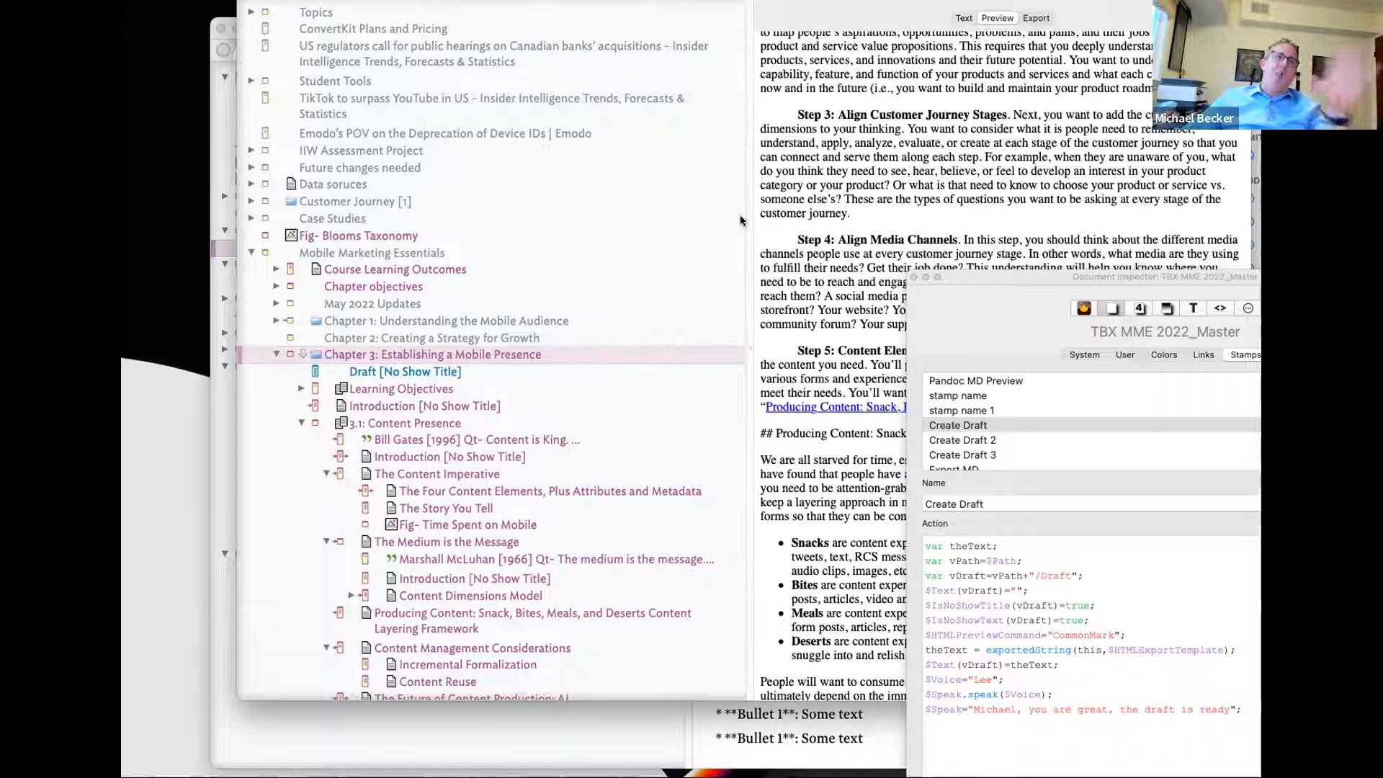
{"action": "left_click", "coordinate": [431, 376]}
{"action": "left_click", "coordinate": [962, 18]}
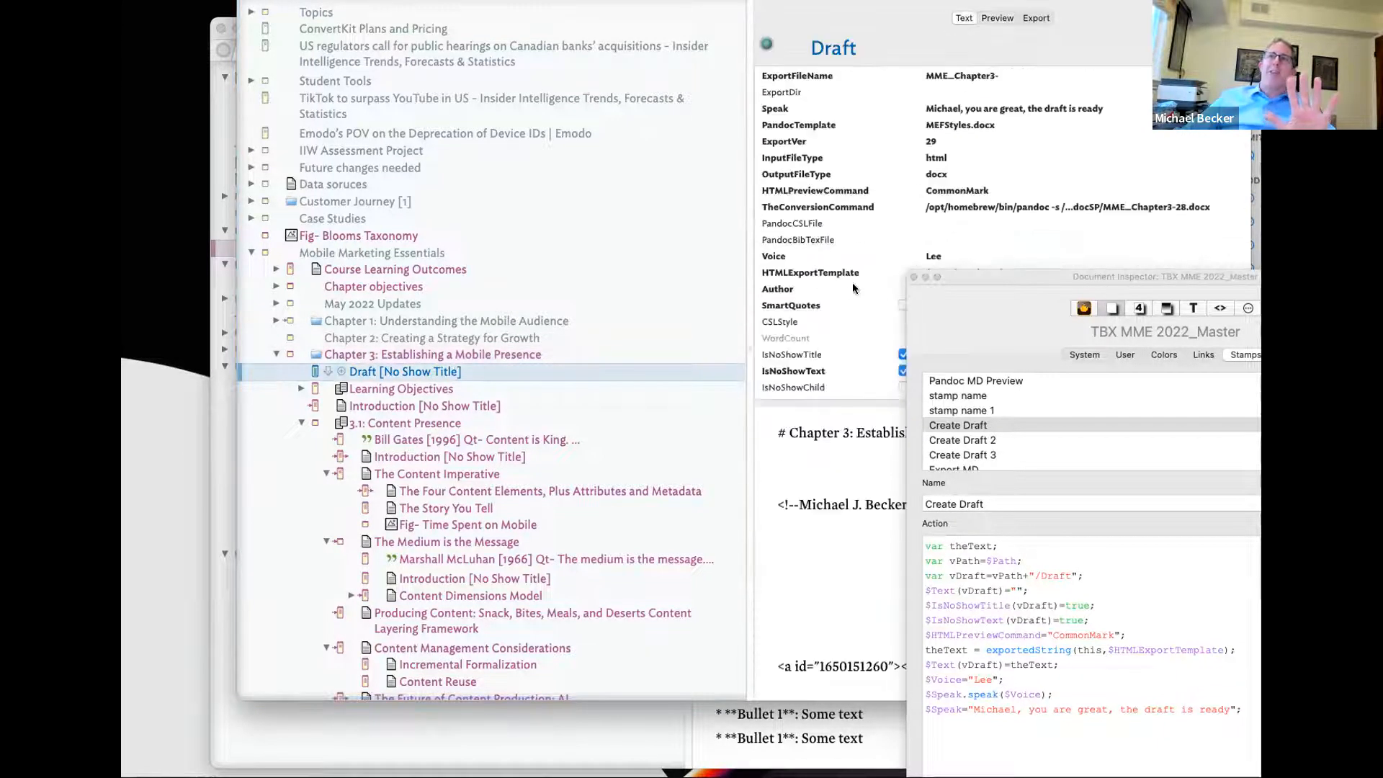
{"action": "left_click_drag", "start_coordinate": [1019, 298], "coordinate": [1229, 336]}
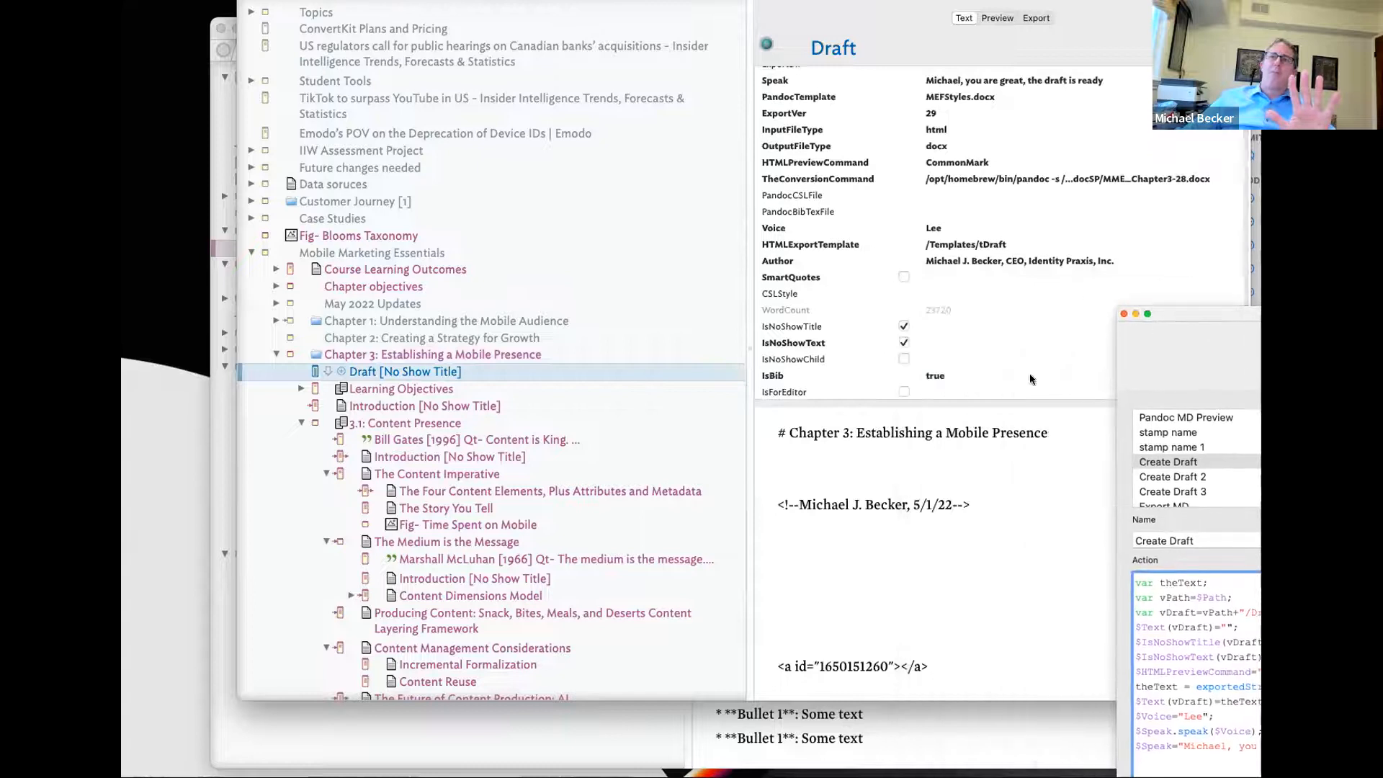
{"action": "scroll", "coordinate": [904, 465], "scroll_direction": "down", "scroll_amount": 5}
{"action": "scroll", "coordinate": [905, 465], "scroll_direction": "up", "scroll_amount": 10}
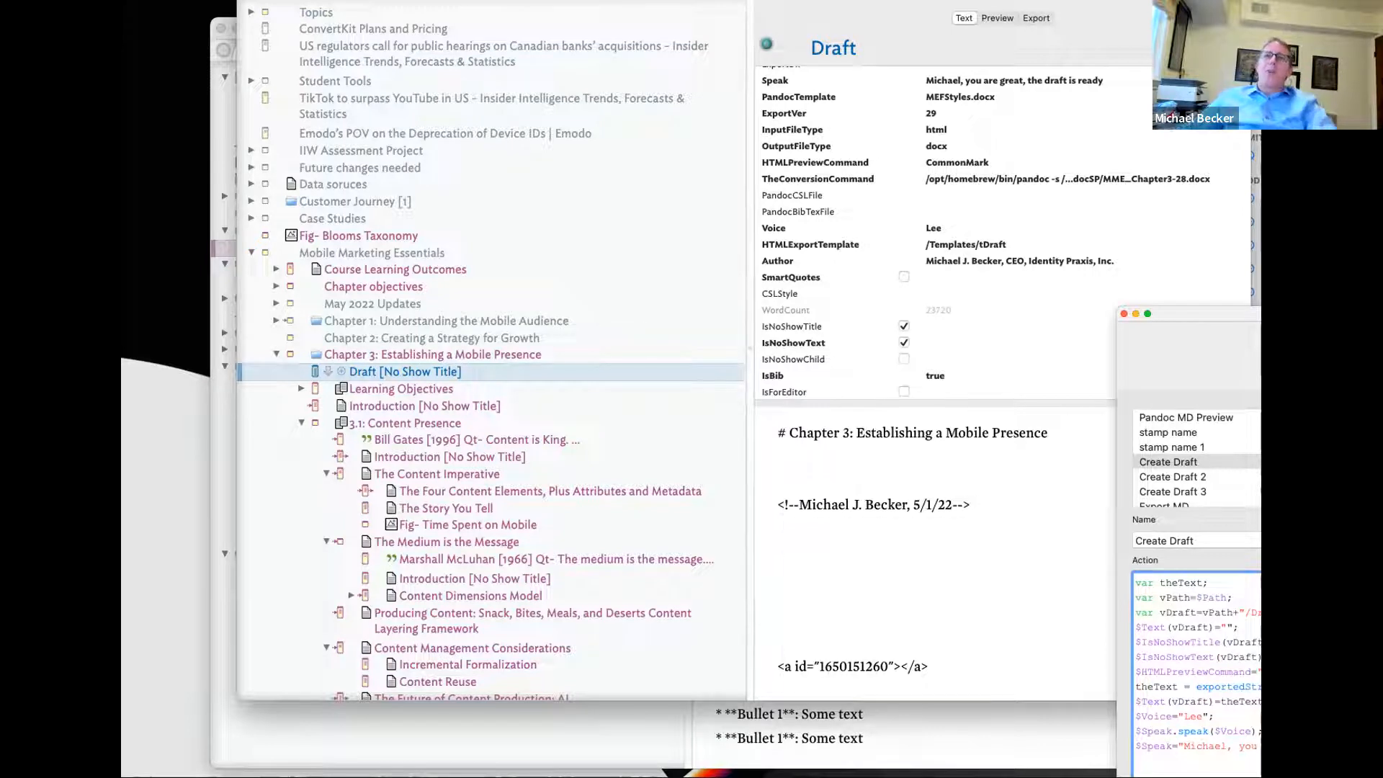
- Scroll through the Draft note's rendered preview with the stamp editor pushed off screen
{"action": "left_click", "coordinate": [997, 18]}
{"action": "scroll", "coordinate": [873, 413], "scroll_direction": "down", "scroll_amount": 1}
{"action": "scroll", "coordinate": [873, 416], "scroll_direction": "down", "scroll_amount": 20}
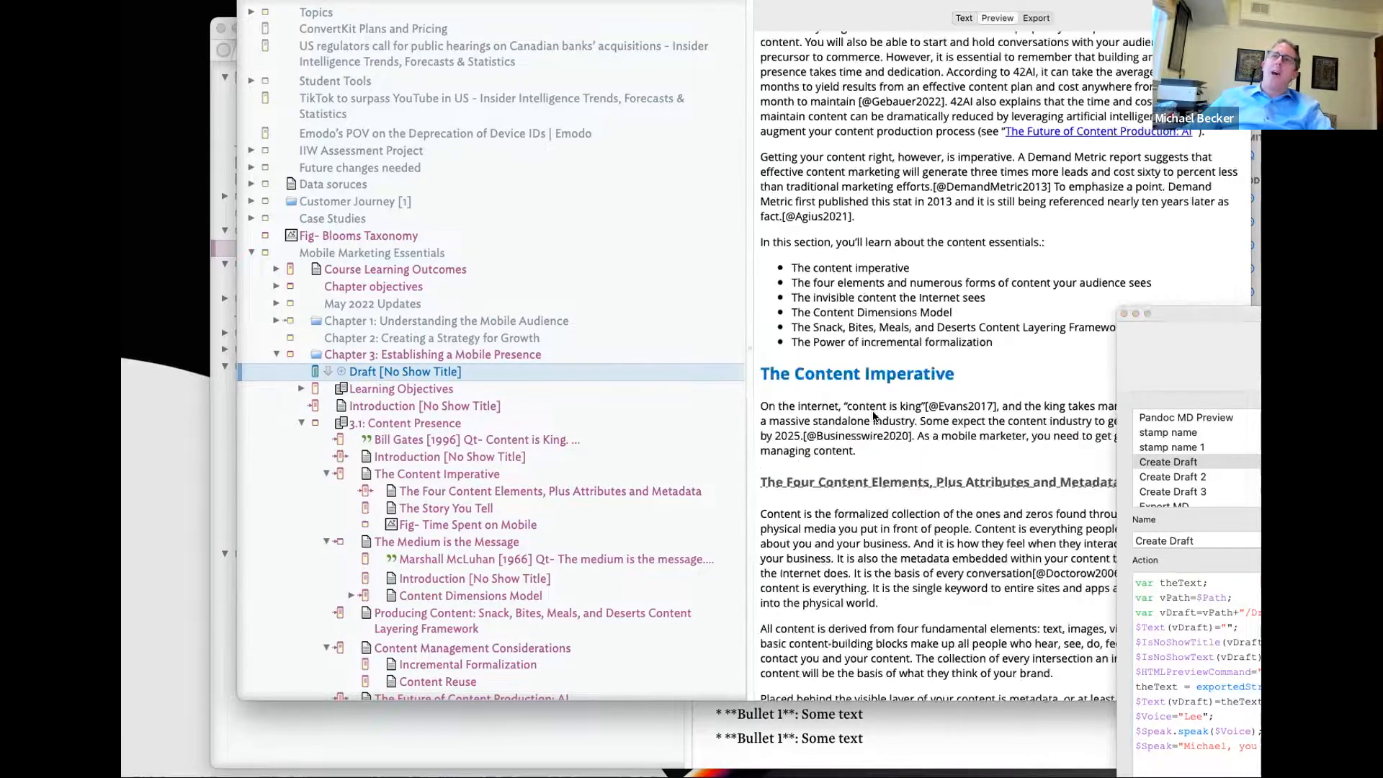
{"action": "left_click_drag", "start_coordinate": [1186, 330], "coordinate": [1336, 324]}
{"action": "scroll", "coordinate": [1001, 403], "scroll_direction": "down", "scroll_amount": 20}
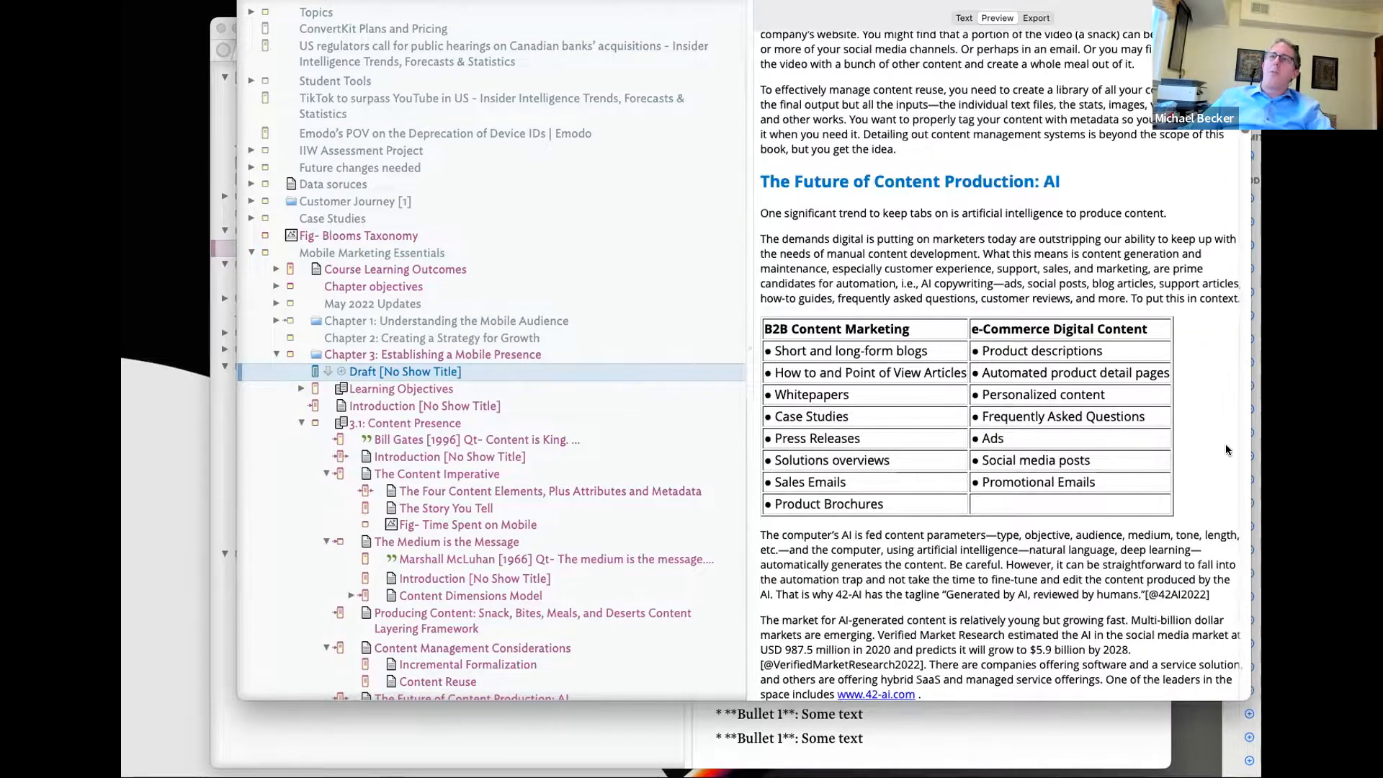
{"action": "scroll", "coordinate": [1254, 161], "scroll_direction": "down", "scroll_amount": 20}
{"action": "scroll", "coordinate": [1243, 164], "scroll_direction": "down", "scroll_amount": 20}
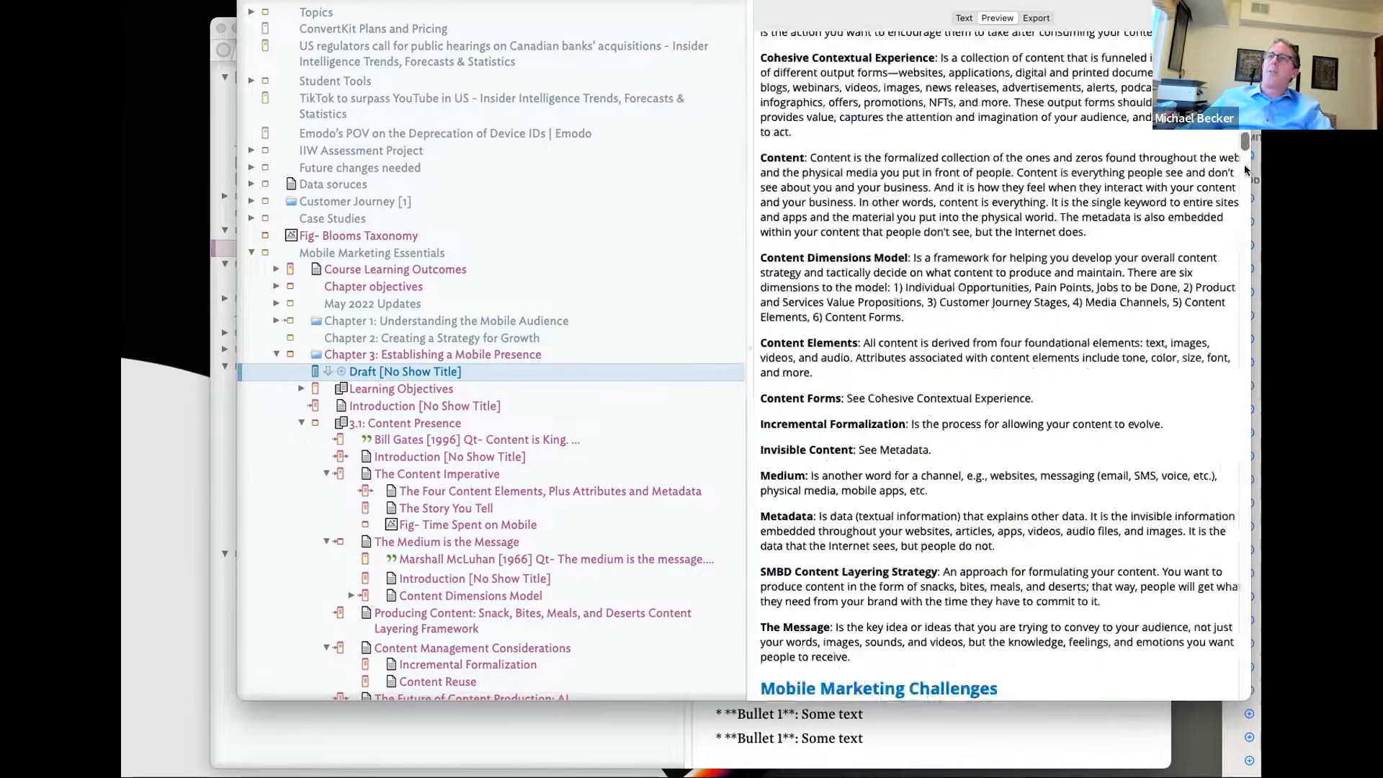
{"action": "scroll", "coordinate": [1160, 631], "scroll_direction": "down", "scroll_amount": 15}
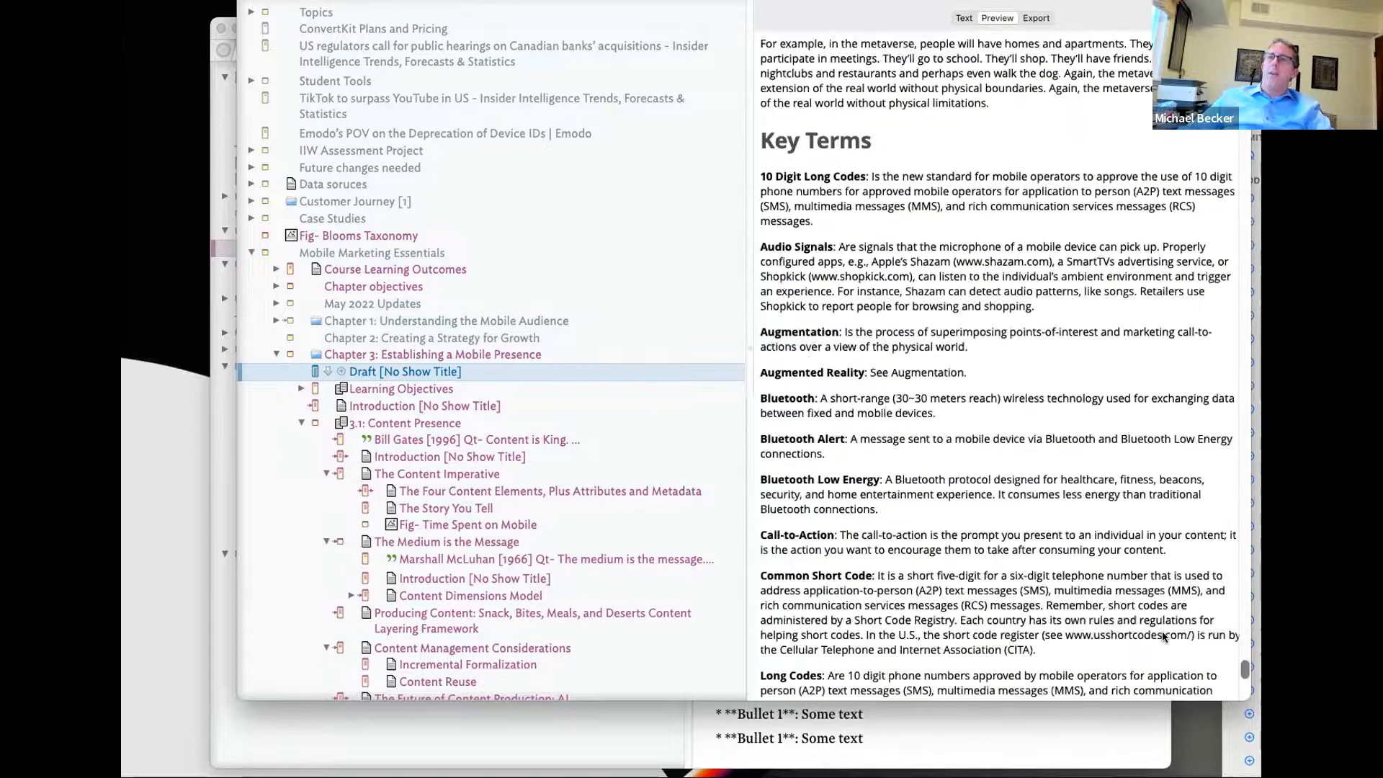
- Apply the Pandoc MD Preview stamp to the Draft note
{"action": "right_click", "coordinate": [546, 369]}
{"action": "mouse_move", "coordinate": [642, 619]}
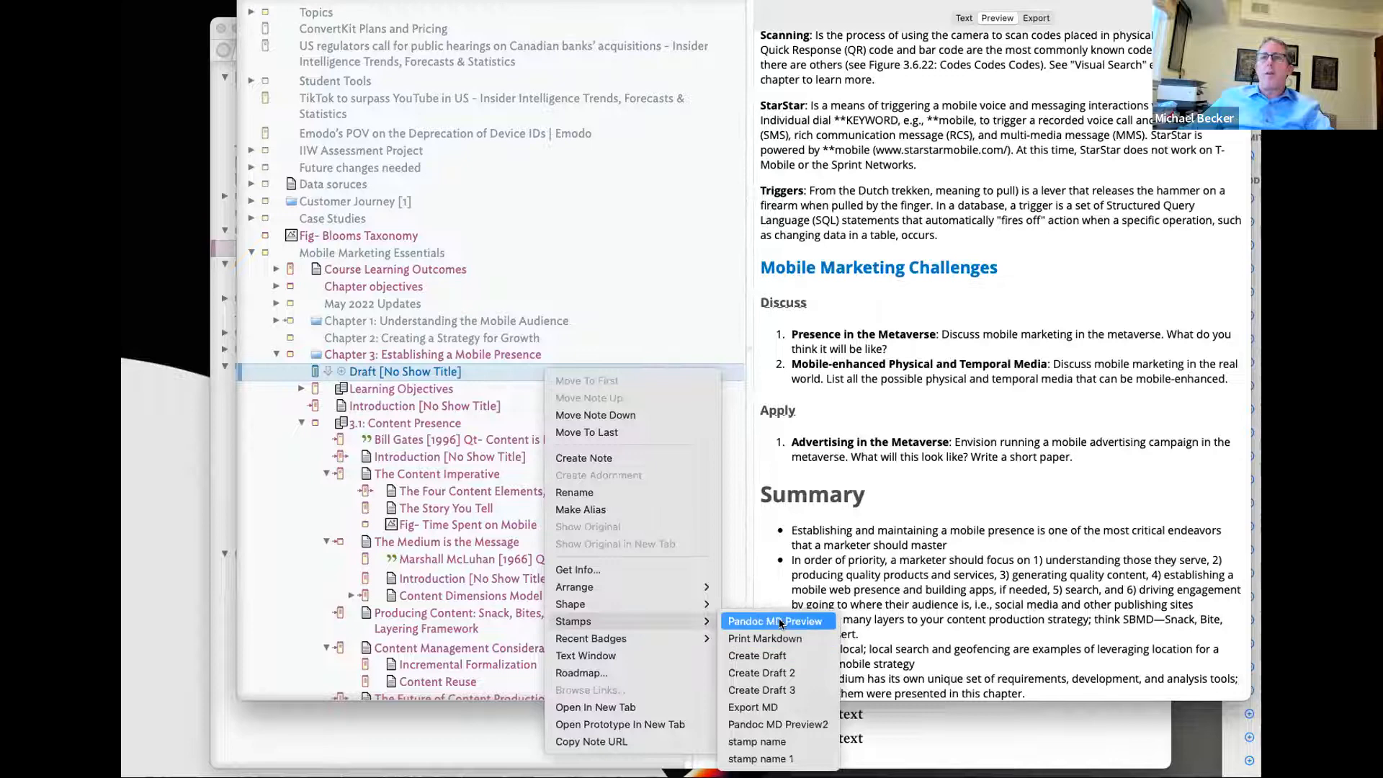
{"action": "left_click", "coordinate": [749, 621]}
- Scroll through the fully formatted Chapter 3 preview, then bring the Create Draft stamp editor back over it
{"action": "scroll", "coordinate": [1049, 528], "scroll_direction": "down", "scroll_amount": 20}
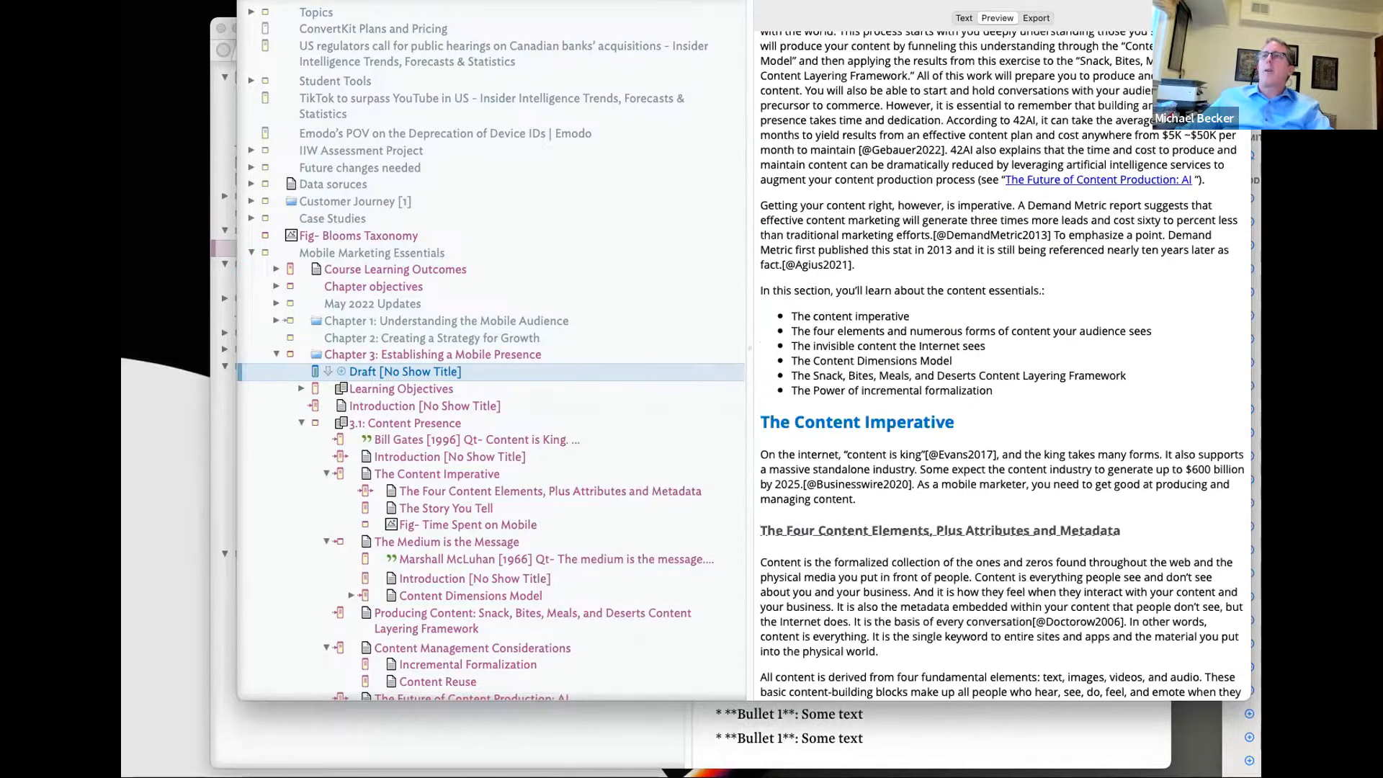
{"action": "scroll", "coordinate": [1190, 634], "scroll_direction": "down", "scroll_amount": 20}
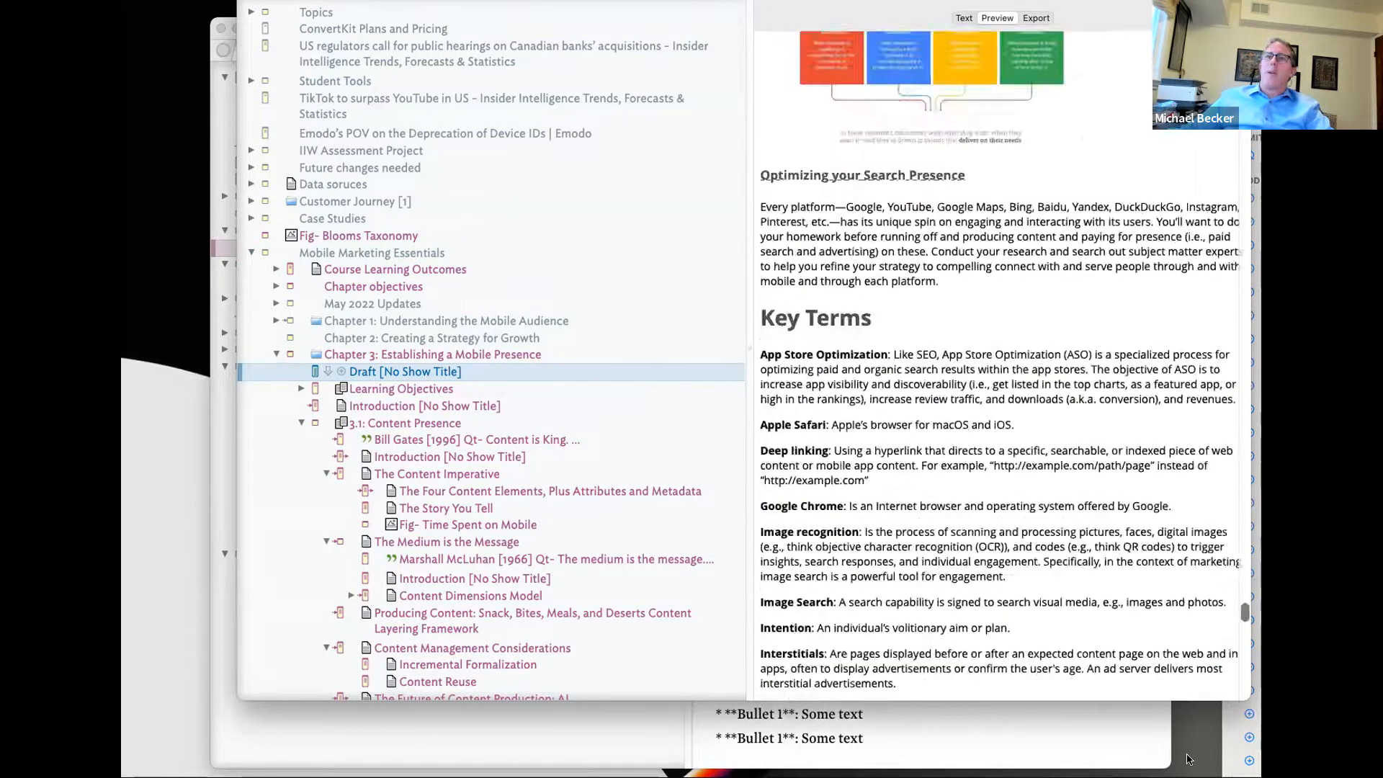
{"action": "scroll", "coordinate": [888, 502], "scroll_direction": "up", "scroll_amount": 2}
{"action": "scroll", "coordinate": [886, 489], "scroll_direction": "down", "scroll_amount": 2}
{"action": "scroll", "coordinate": [893, 486], "scroll_direction": "up", "scroll_amount": 5}
{"action": "scroll", "coordinate": [915, 484], "scroll_direction": "down", "scroll_amount": 5}
{"action": "scroll", "coordinate": [470, 373], "scroll_direction": "down", "scroll_amount": 2}
{"action": "scroll", "coordinate": [482, 371], "scroll_direction": "up", "scroll_amount": 2}
{"action": "left_click", "coordinate": [489, 369]}
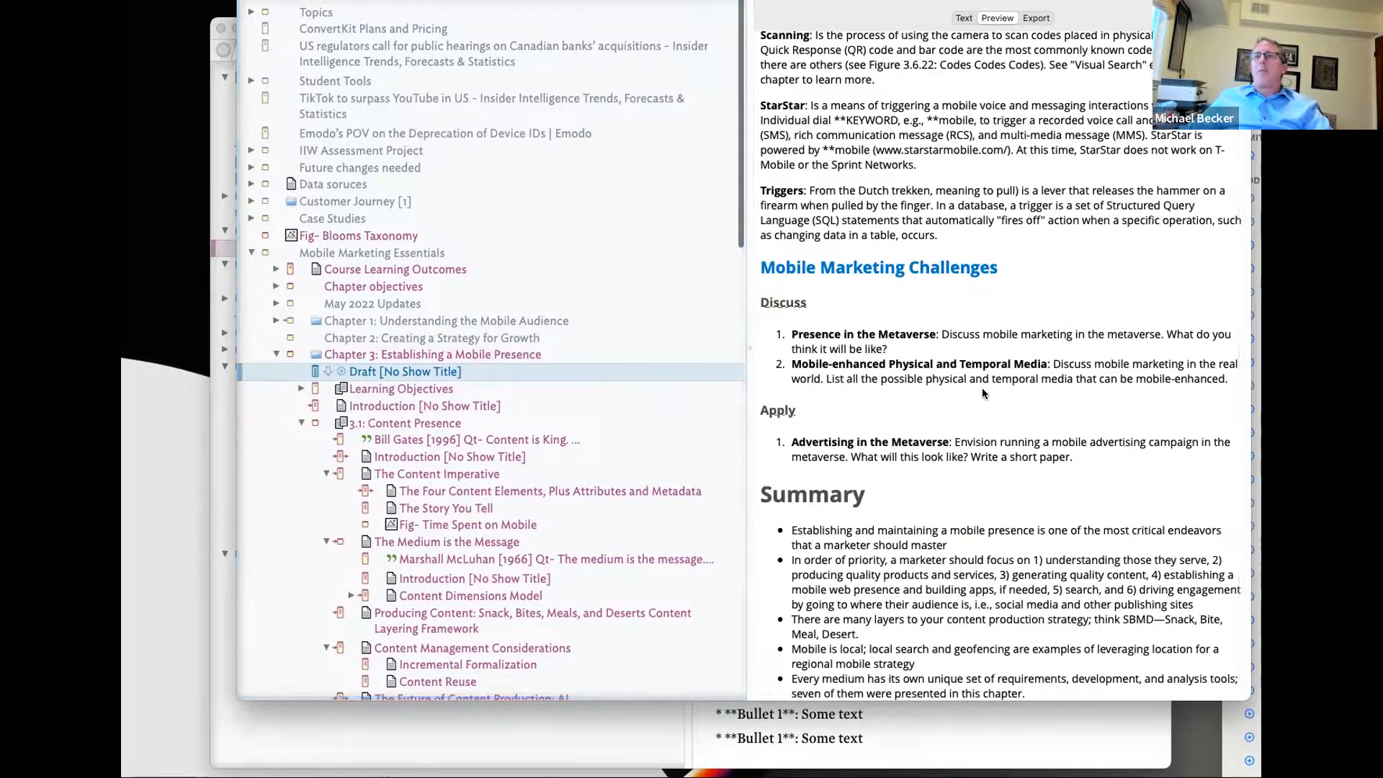
{"action": "scroll", "coordinate": [982, 389], "scroll_direction": "down", "scroll_amount": 20}
{"action": "scroll", "coordinate": [982, 389], "scroll_direction": "up", "scroll_amount": 20}
{"action": "scroll", "coordinate": [982, 389], "scroll_direction": "down", "scroll_amount": 10}
{"action": "scroll", "coordinate": [983, 389], "scroll_direction": "up", "scroll_amount": 10}
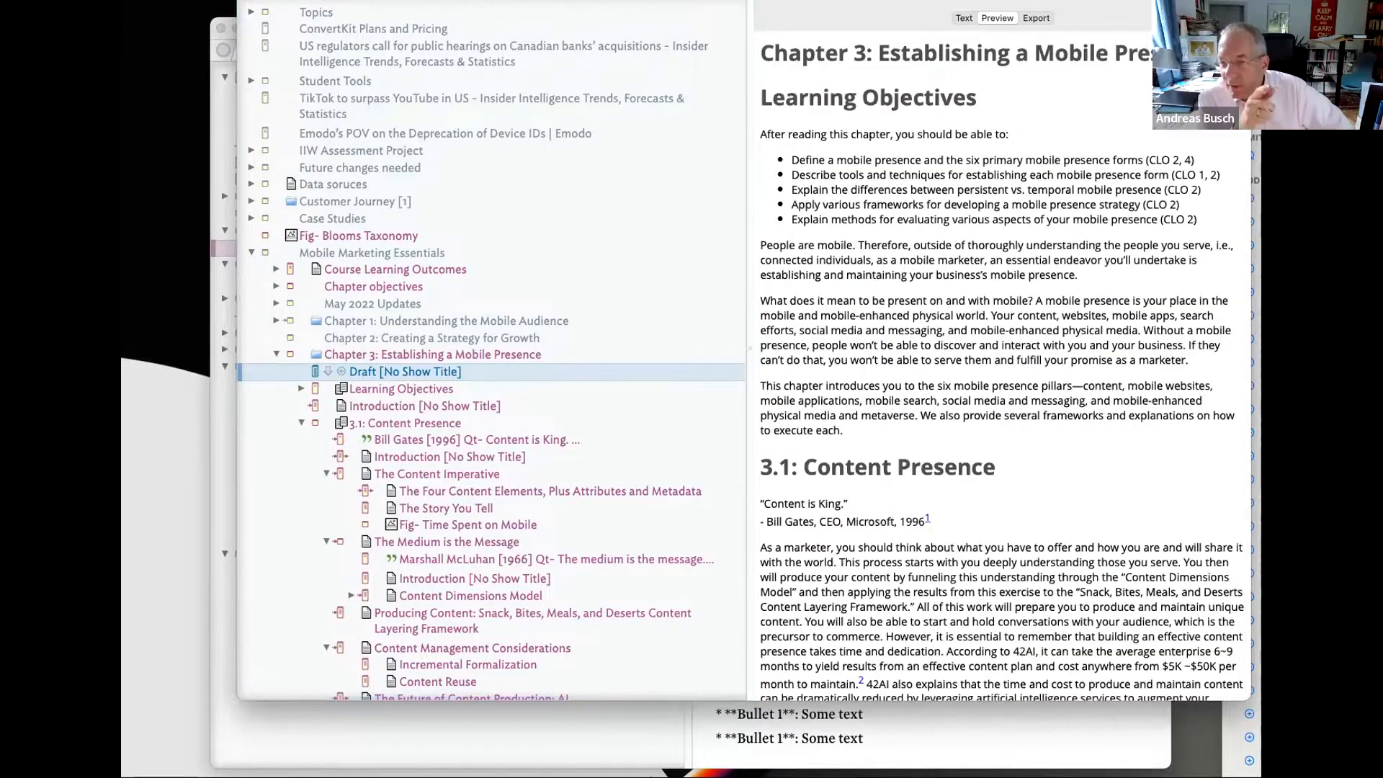
{"action": "scroll", "coordinate": [993, 388], "scroll_direction": "down", "scroll_amount": 20}
{"action": "scroll", "coordinate": [1008, 457], "scroll_direction": "down", "scroll_amount": 20}
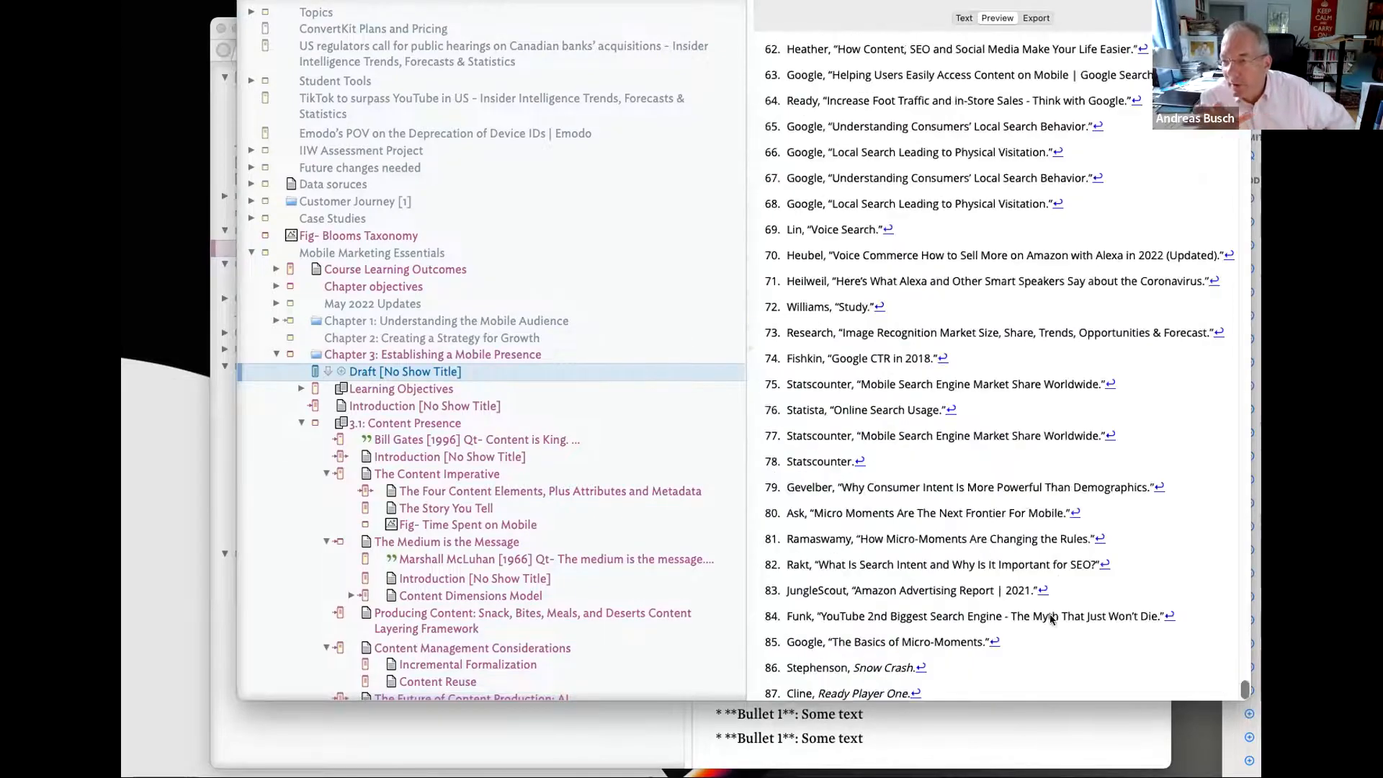
{"action": "scroll", "coordinate": [1008, 457], "scroll_direction": "up", "scroll_amount": 20}
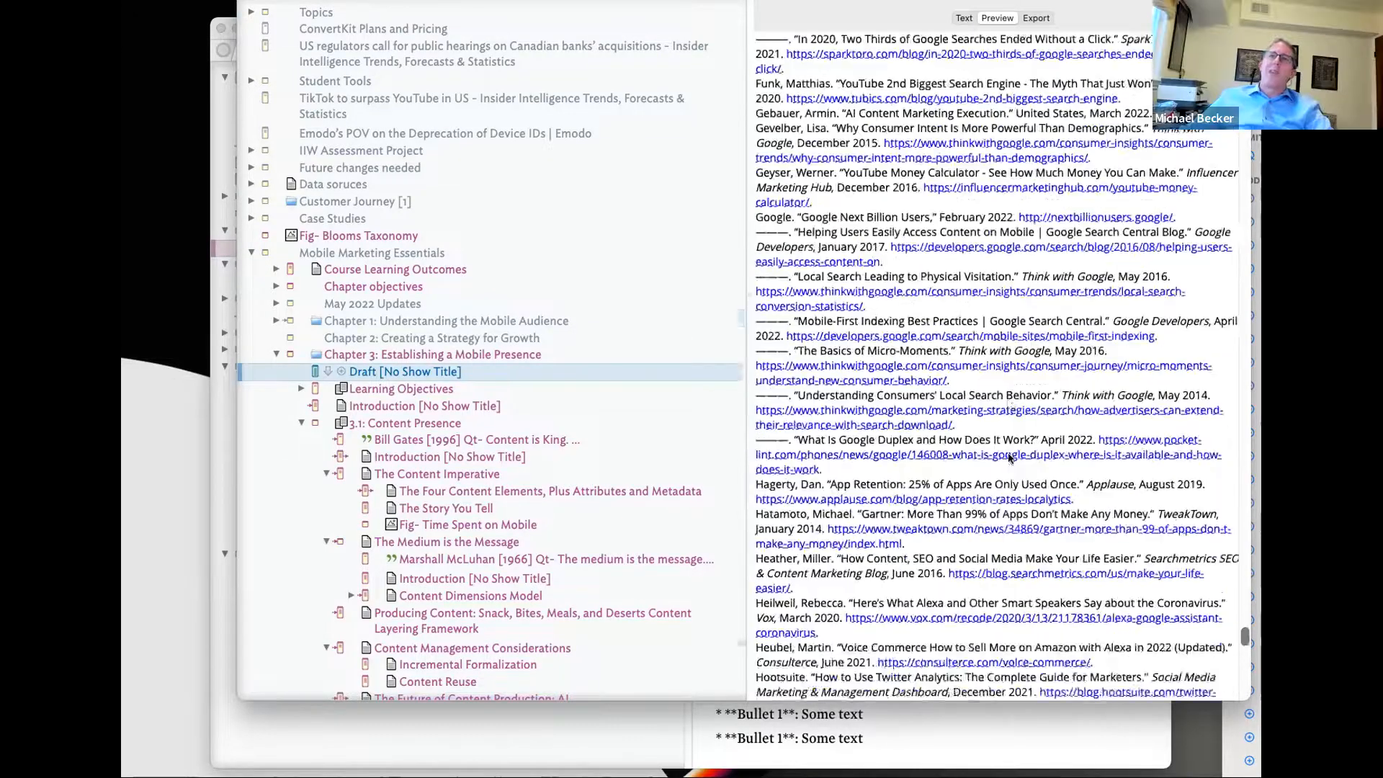
{"action": "scroll", "coordinate": [1008, 457], "scroll_direction": "down", "scroll_amount": 15}
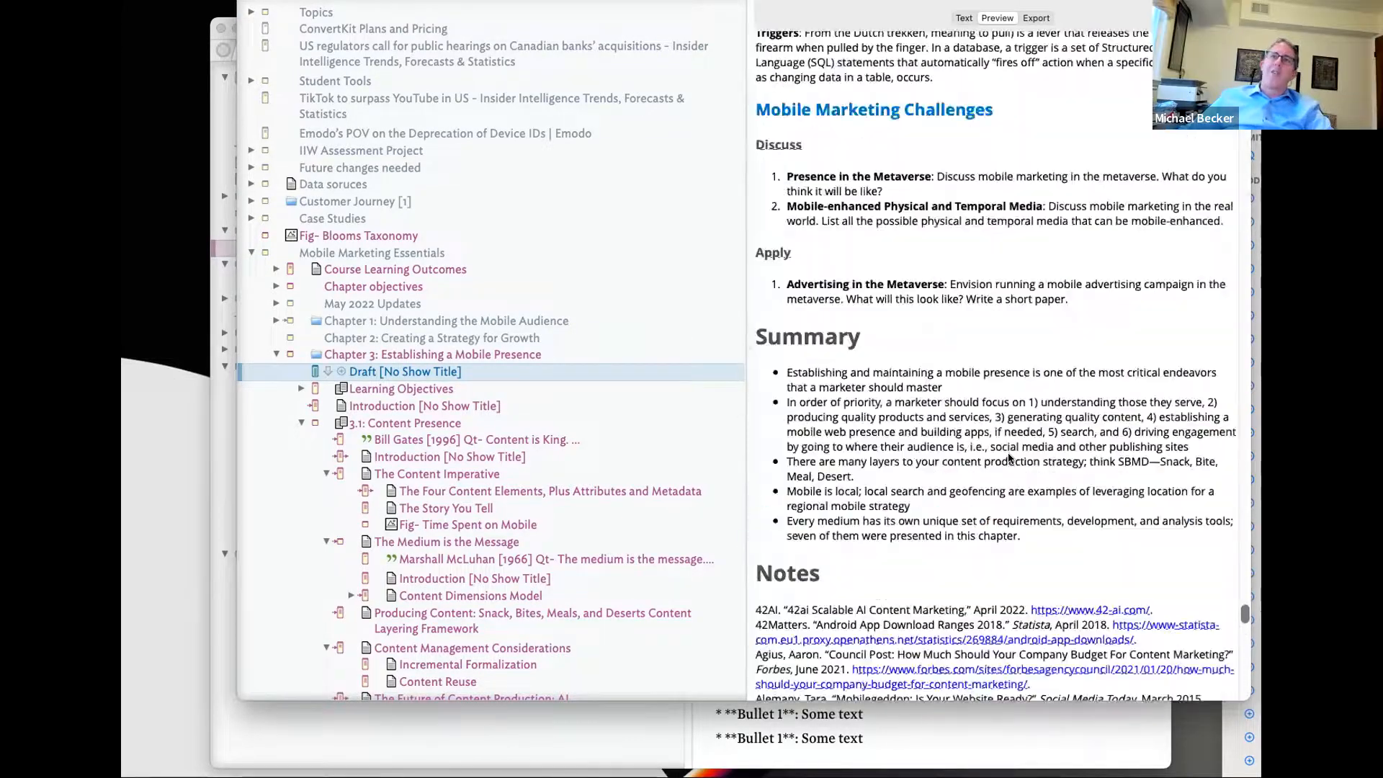
{"action": "scroll", "coordinate": [1009, 457], "scroll_direction": "up", "scroll_amount": 5}
{"action": "scroll", "coordinate": [1009, 458], "scroll_direction": "up", "scroll_amount": 5}
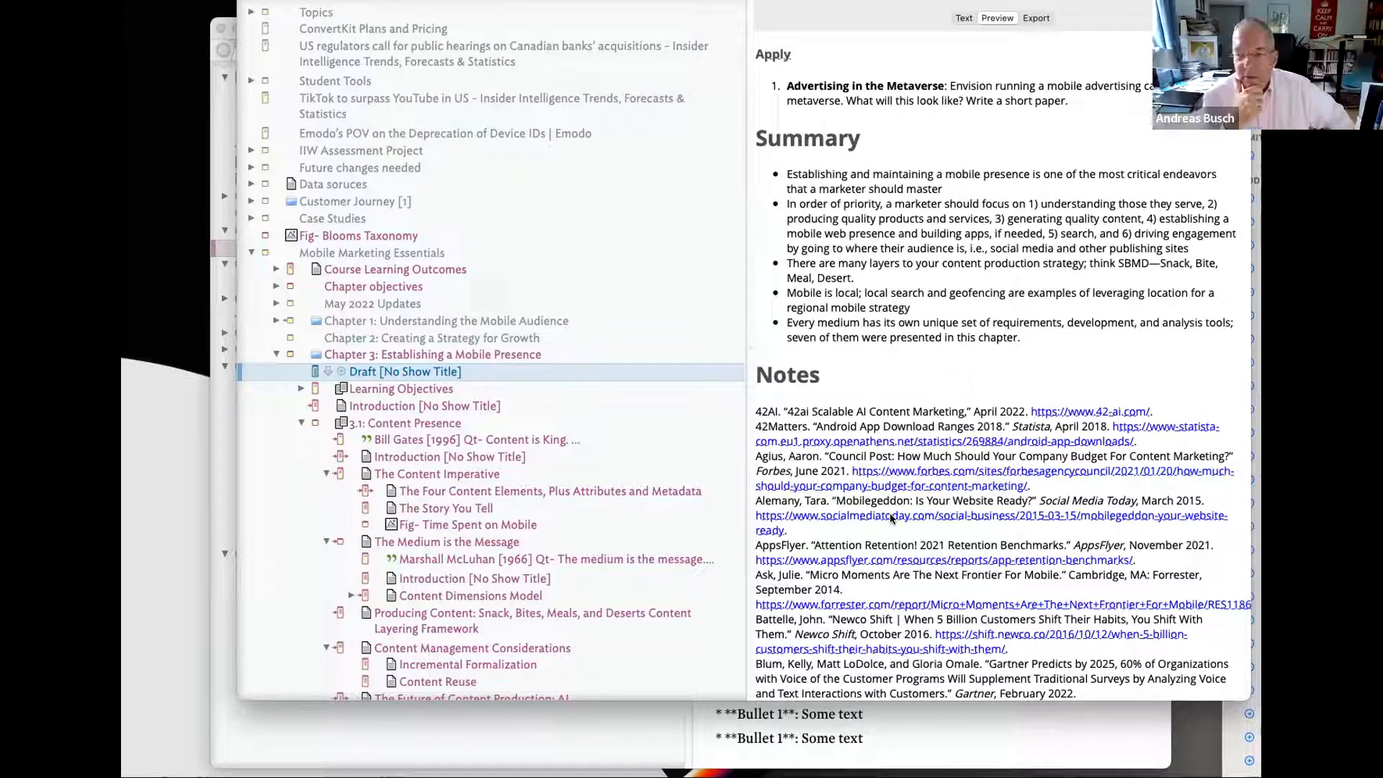
{"action": "scroll", "coordinate": [891, 512], "scroll_direction": "down", "scroll_amount": 20}
{"action": "scroll", "coordinate": [904, 470], "scroll_direction": "down", "scroll_amount": 20}
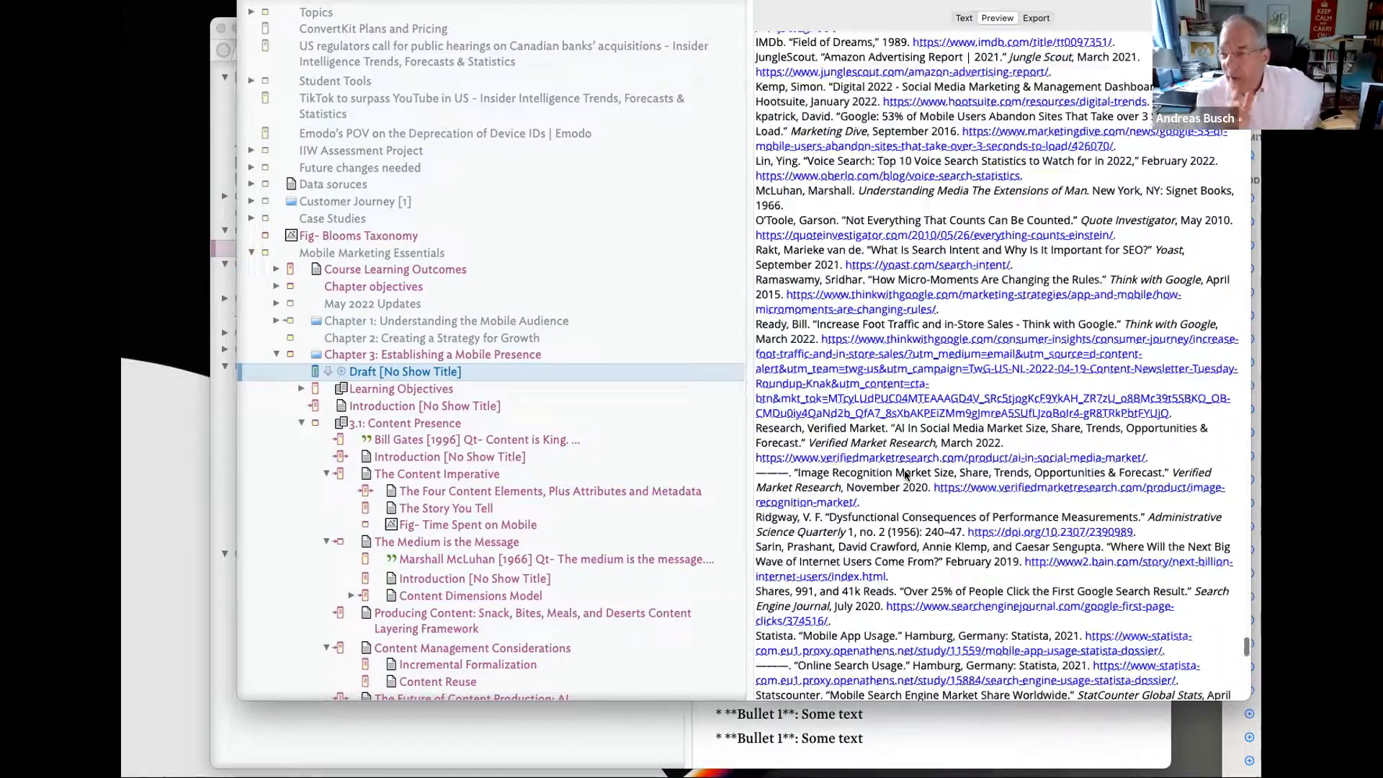
{"action": "left_click_drag", "start_coordinate": [1244, 680], "coordinate": [1243, 36]}
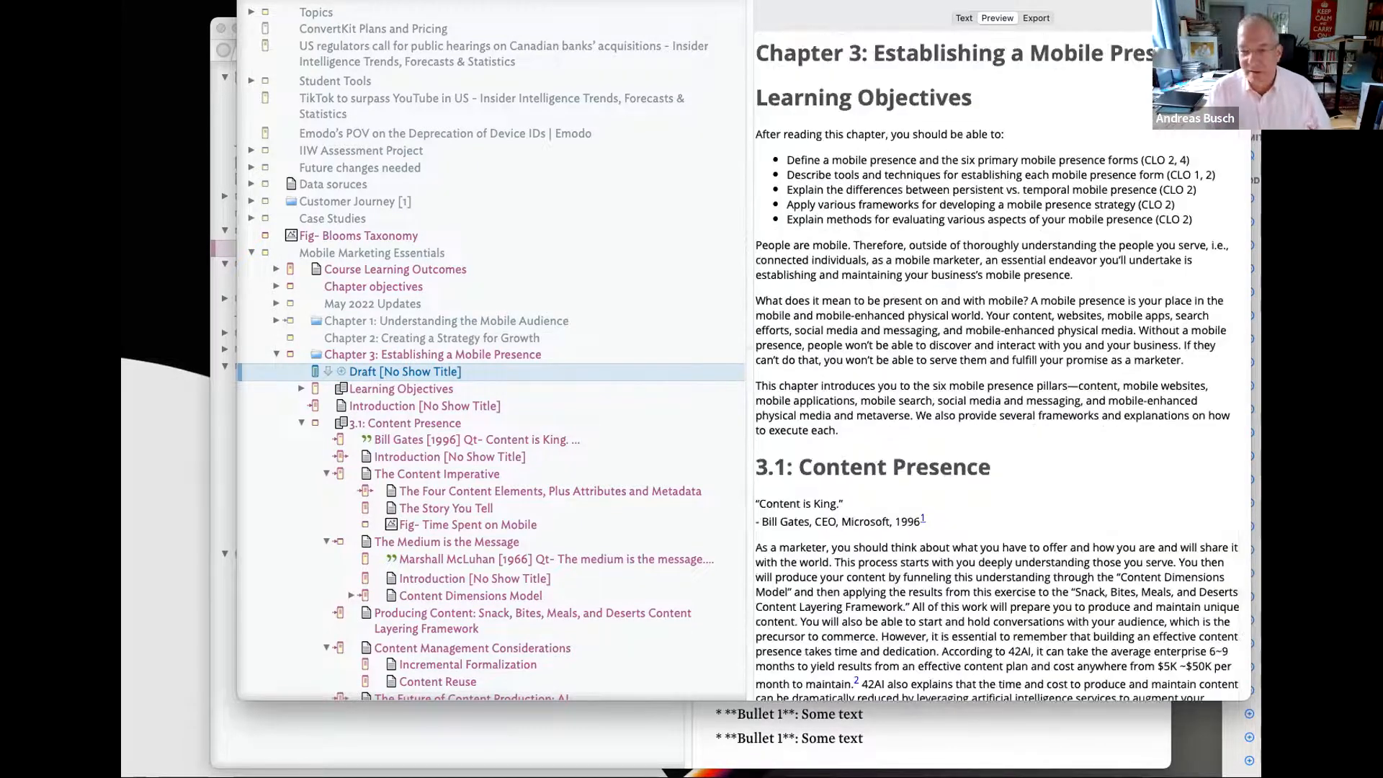
{"action": "key", "text": "super+1"}
{"action": "left_click_drag", "start_coordinate": [807, 177], "coordinate": [909, 181]}
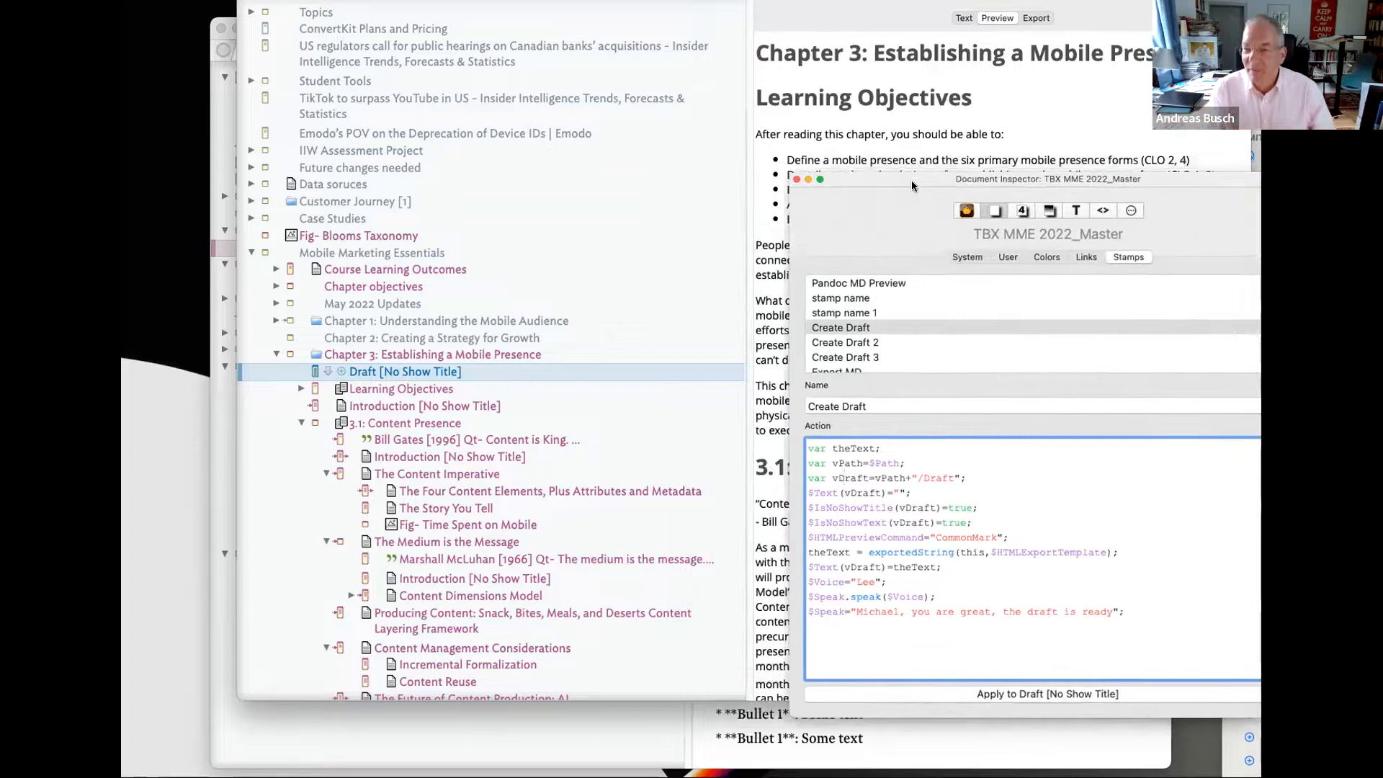
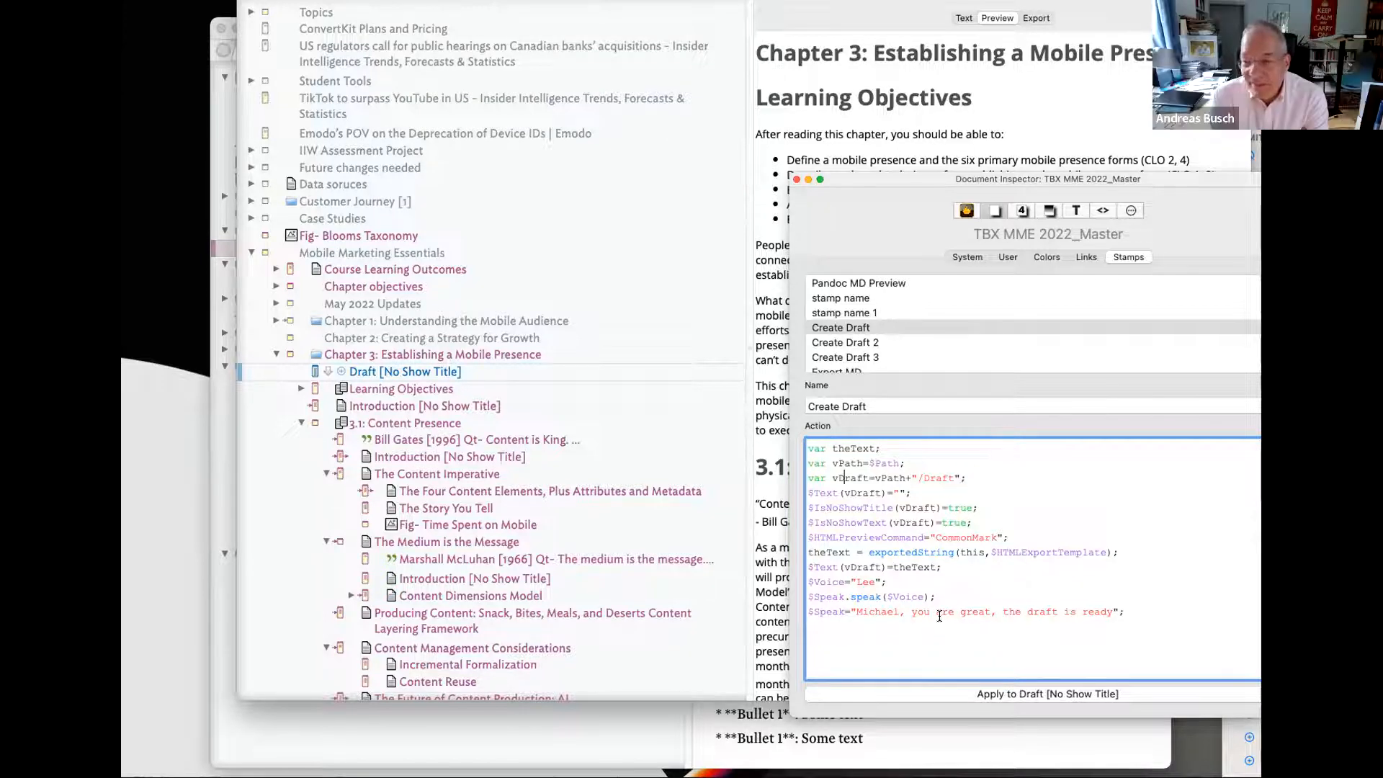
- Drag the TBX MME 2022_Master window aside to reveal the QDA & Email document's Draft Response note
{"action": "left_click_drag", "start_coordinate": [432, 2], "coordinate": [1375, 79]}
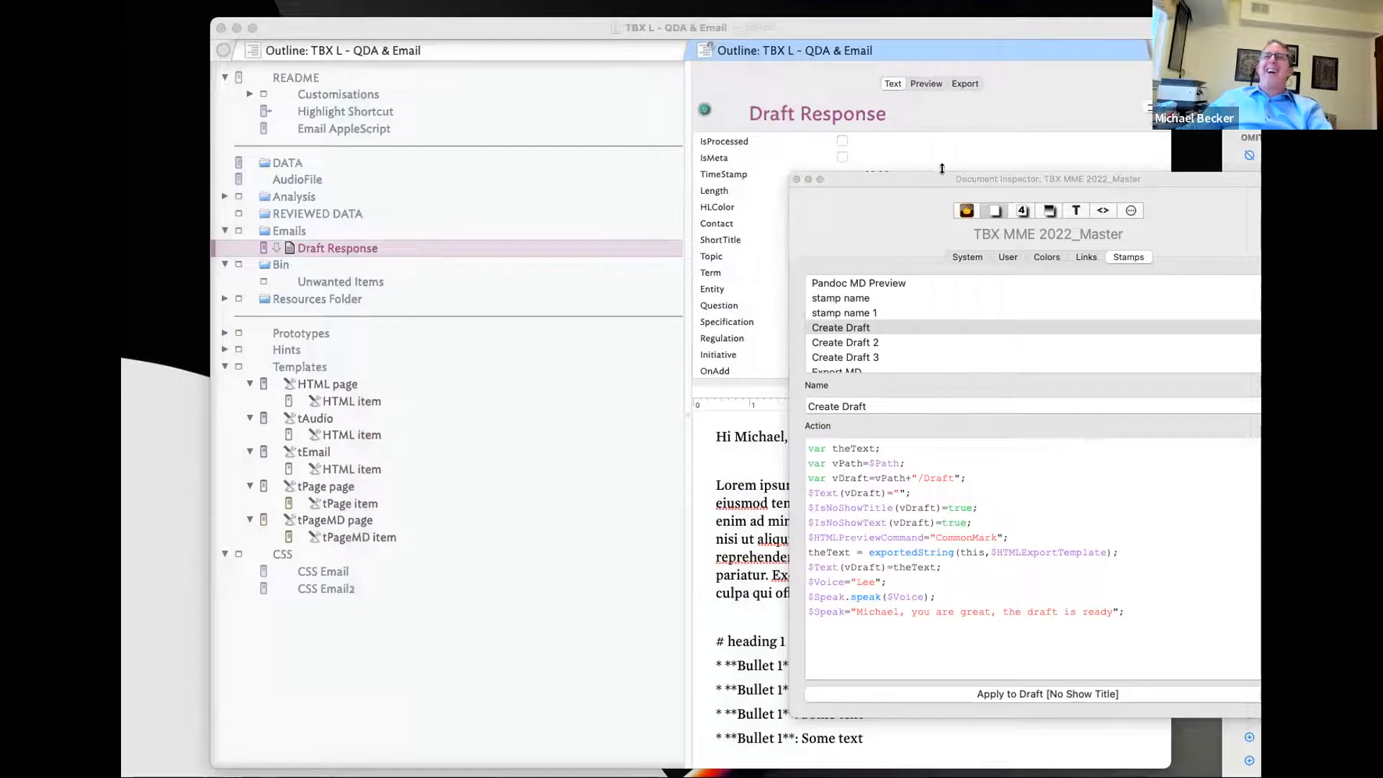
- Close the Document Inspector, select the DATA note, and widen its text pane
{"action": "left_click", "coordinate": [796, 179]}
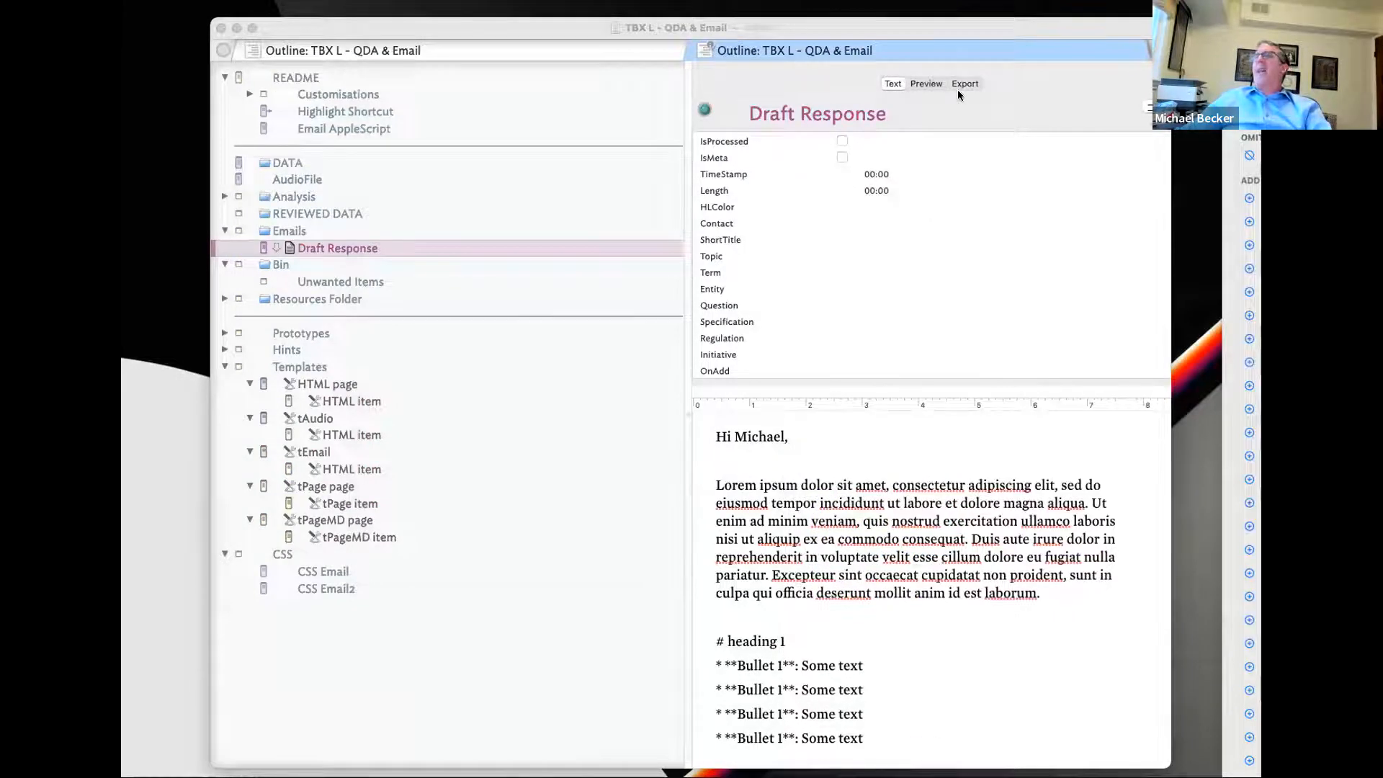
{"action": "mouse_move", "coordinate": [939, 31]}
{"action": "left_mouse_down"}
{"action": "mouse_move", "coordinate": [905, 36]}
{"action": "mouse_move", "coordinate": [955, 29]}
{"action": "left_mouse_up"}
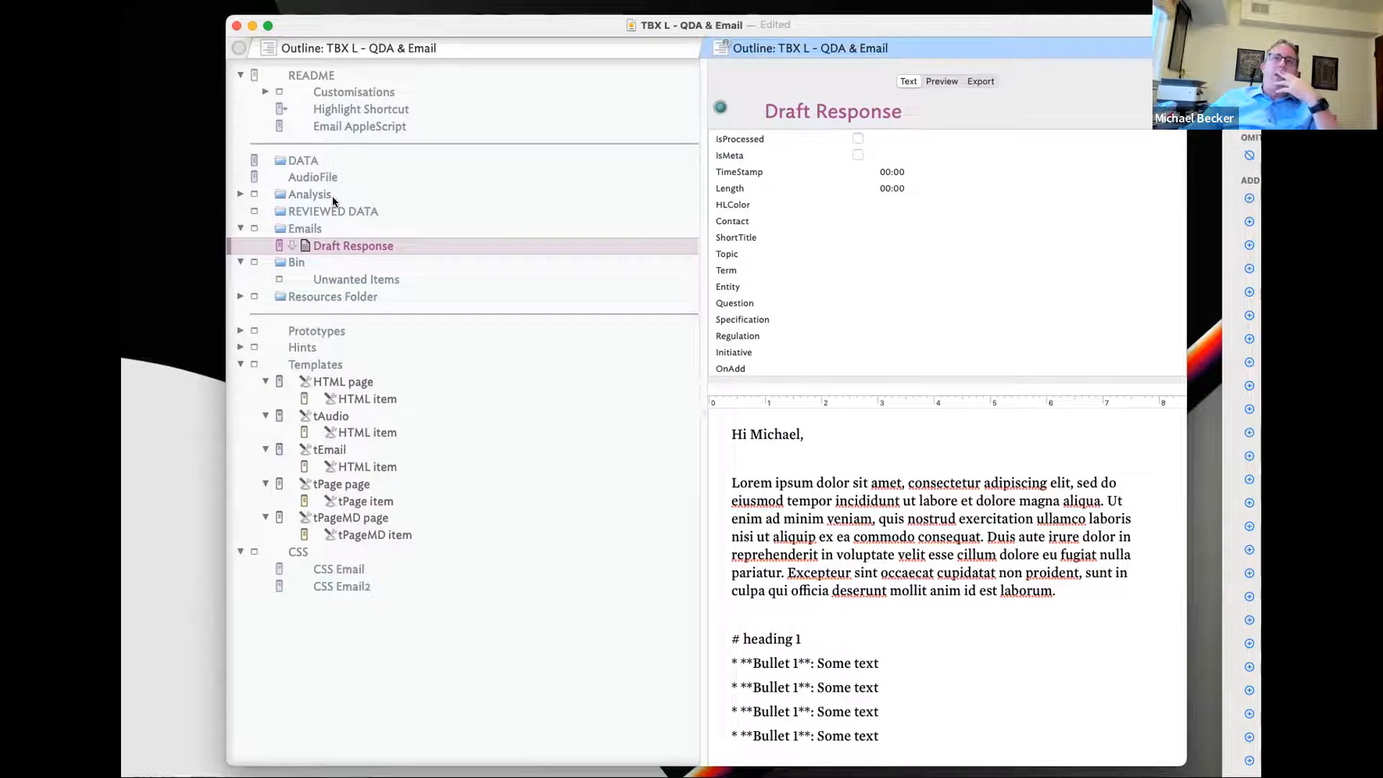
{"action": "left_click", "coordinate": [312, 160]}
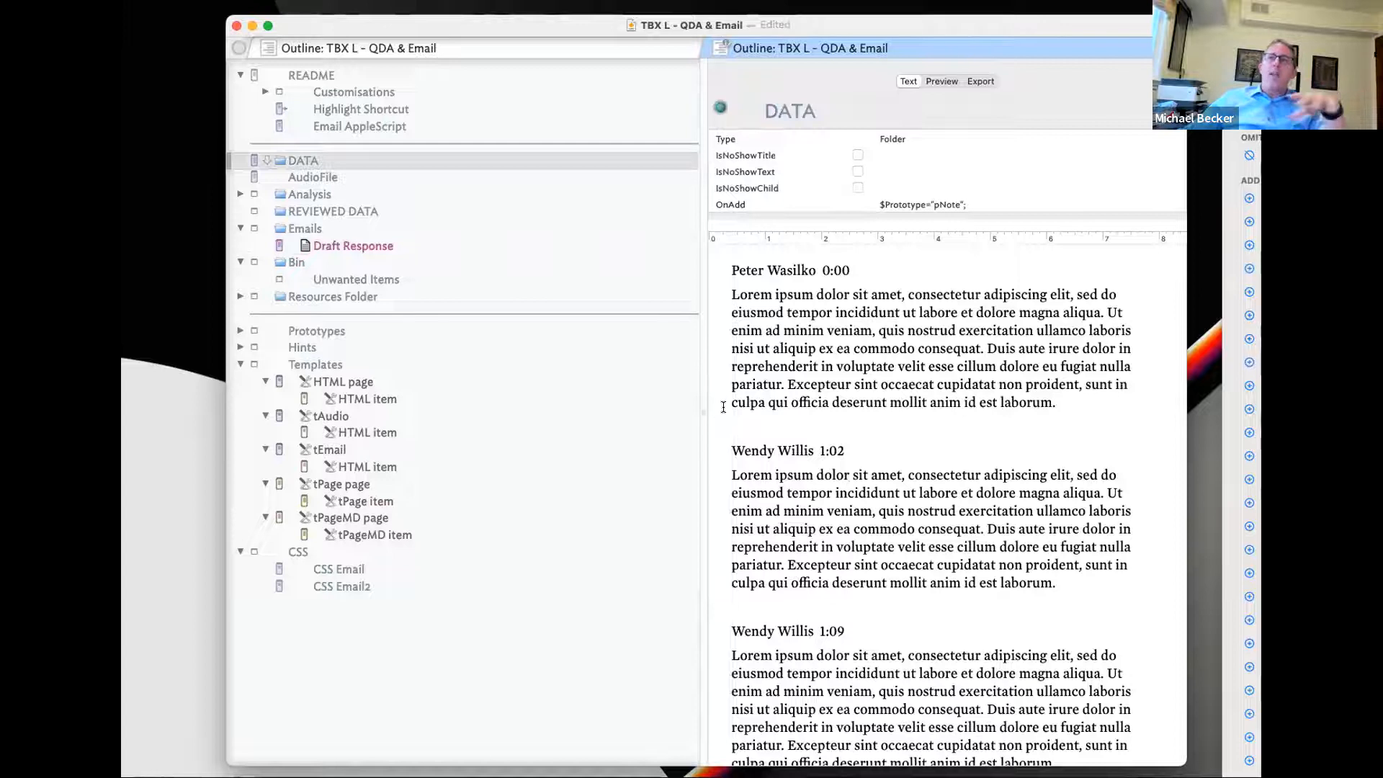
{"action": "left_click_drag", "start_coordinate": [704, 410], "coordinate": [576, 412]}
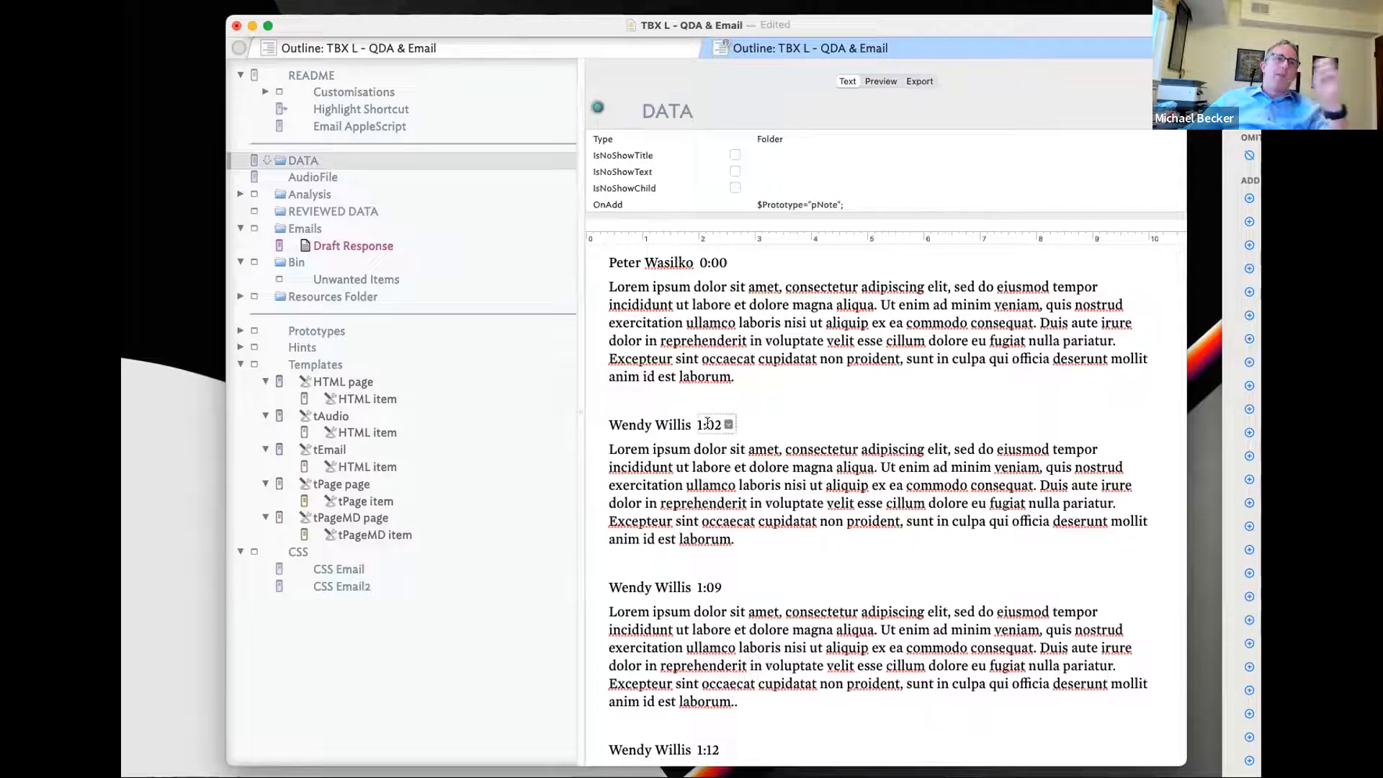
- Scroll through the DATA interview transcript, selecting a few passages along the way
{"action": "scroll", "coordinate": [717, 428], "scroll_direction": "down", "scroll_amount": 10}
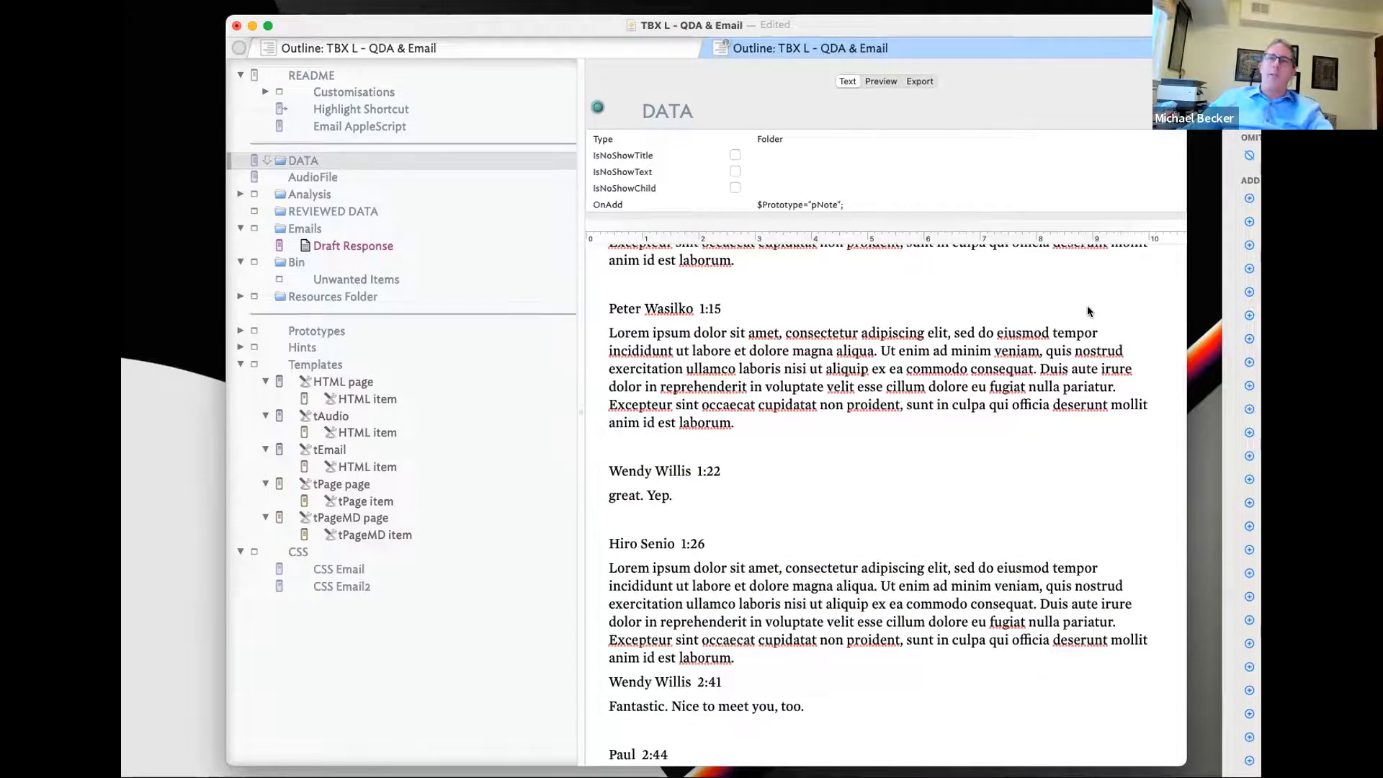
{"action": "scroll", "coordinate": [1087, 311], "scroll_direction": "up", "scroll_amount": 10}
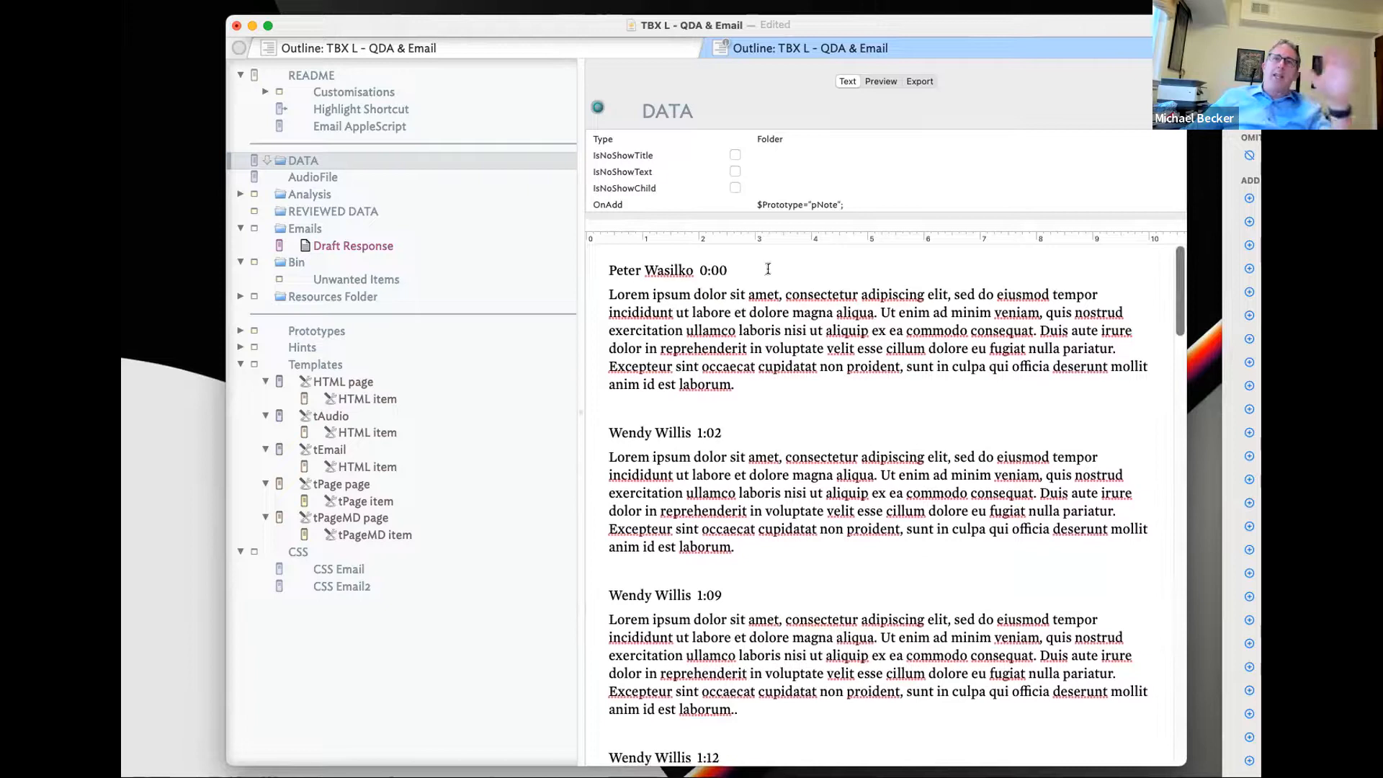
{"action": "left_click_drag", "start_coordinate": [686, 273], "coordinate": [778, 687]}
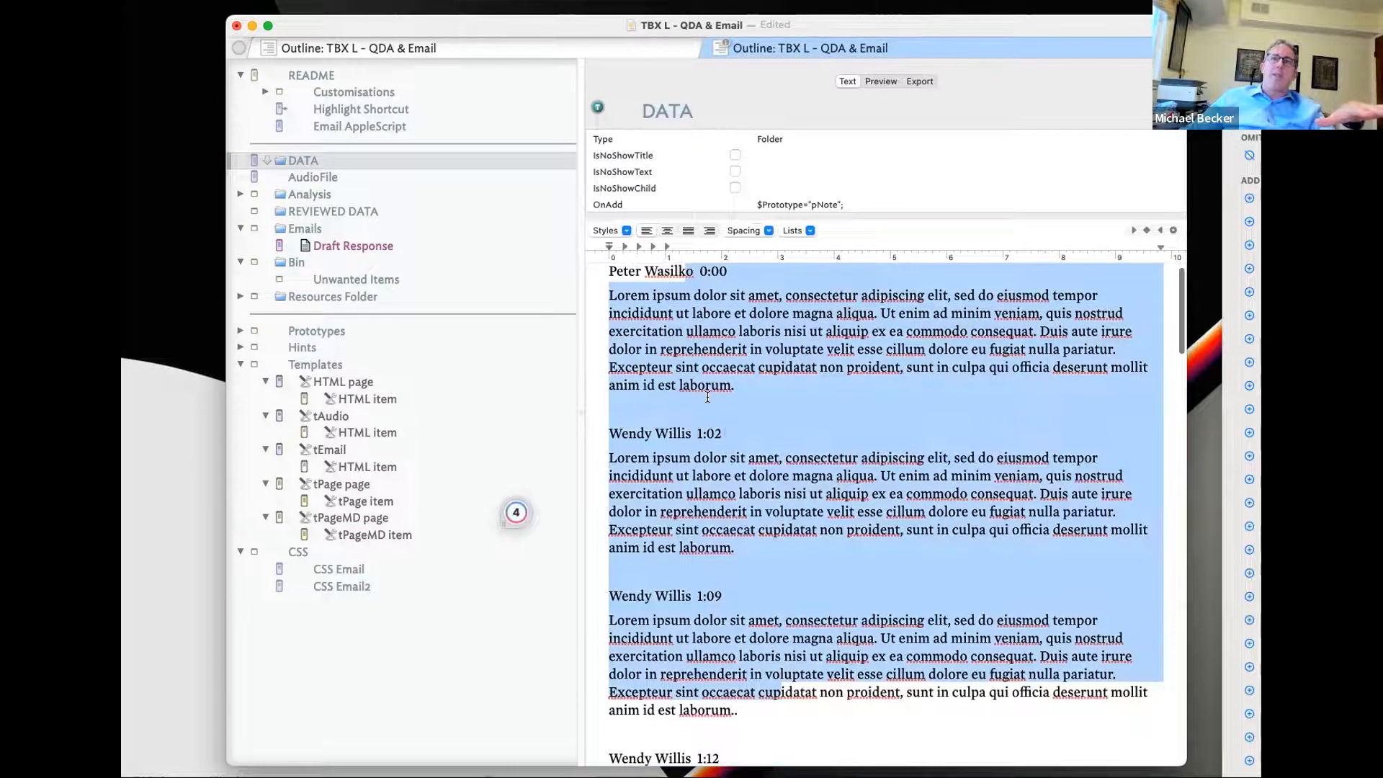
{"action": "left_click", "coordinate": [689, 328]}
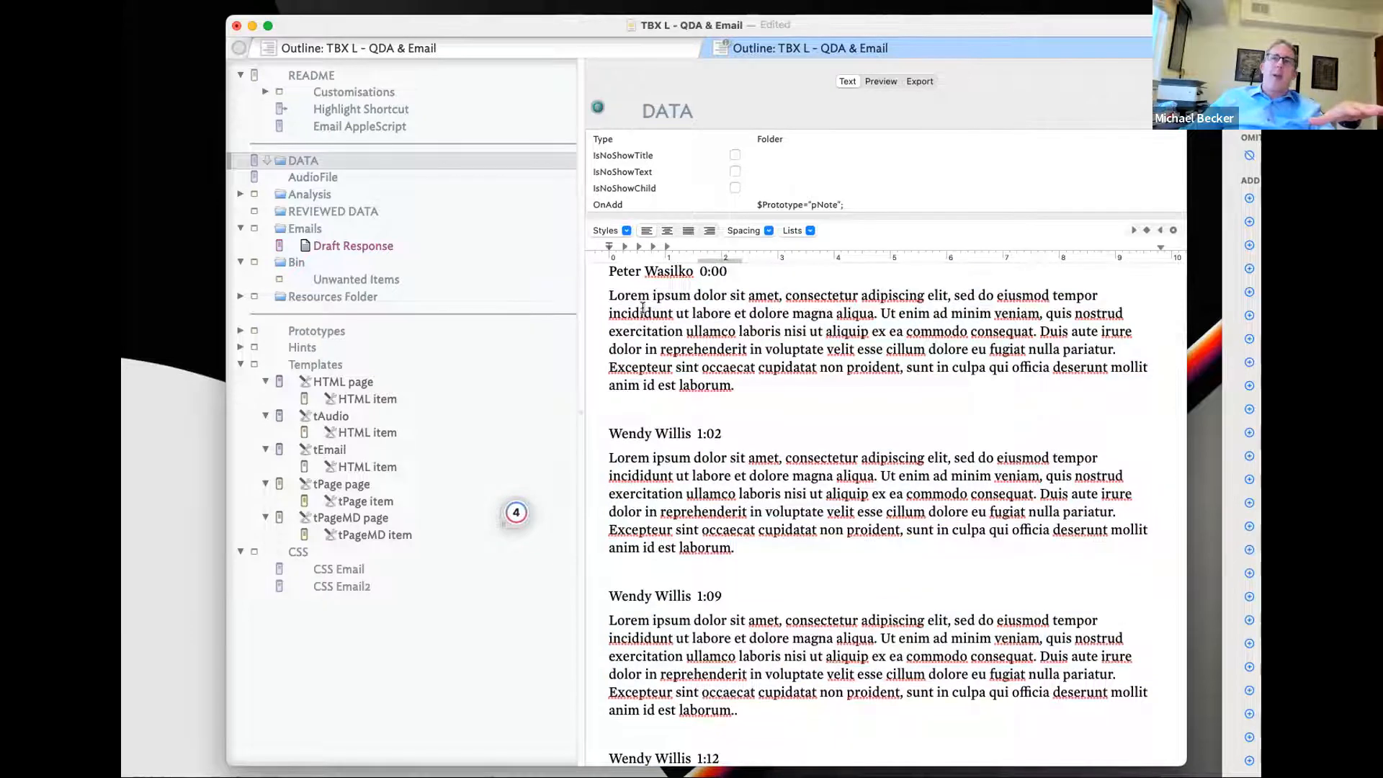
{"action": "left_click_drag", "start_coordinate": [643, 309], "coordinate": [742, 400]}
{"action": "left_click", "coordinate": [648, 430]}
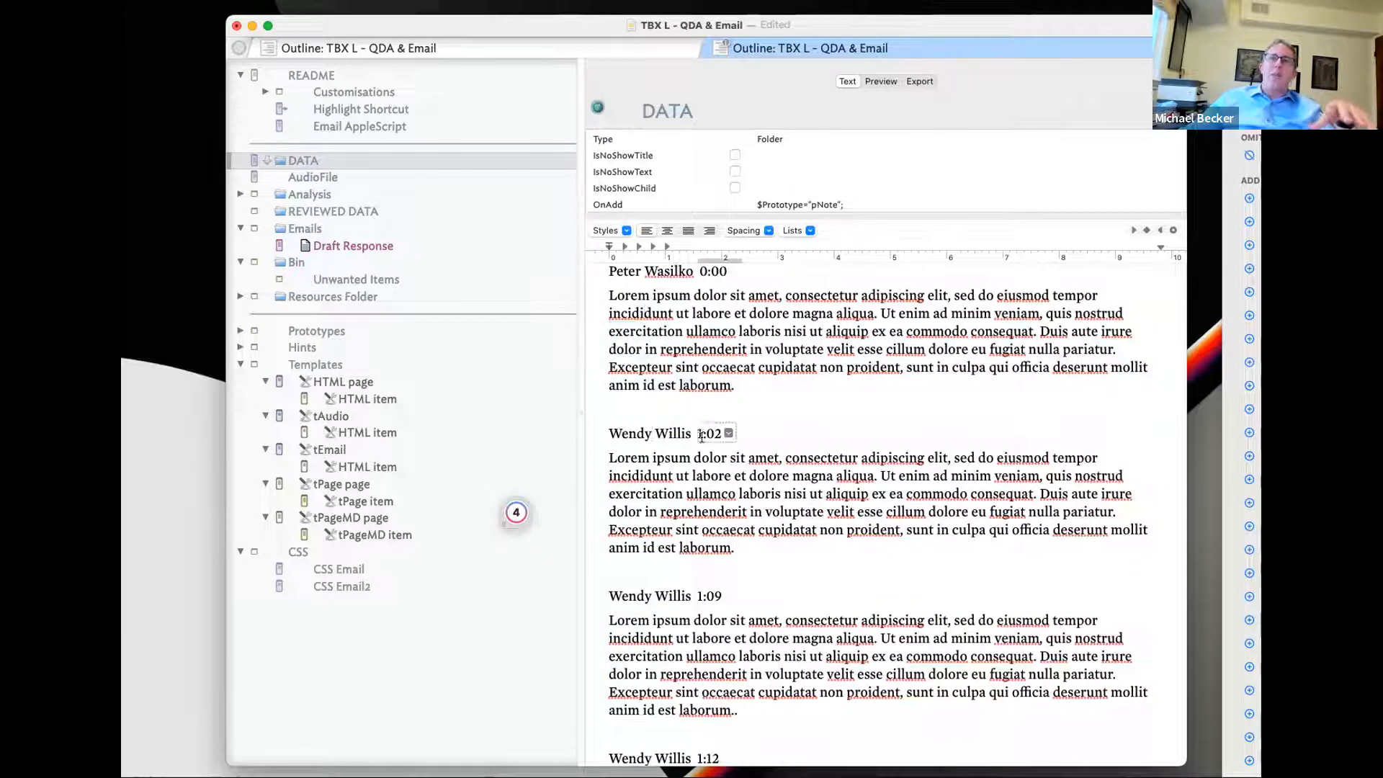
{"action": "left_click_drag", "start_coordinate": [666, 488], "coordinate": [781, 530]}
{"action": "scroll", "coordinate": [707, 511], "scroll_direction": "down", "scroll_amount": 4}
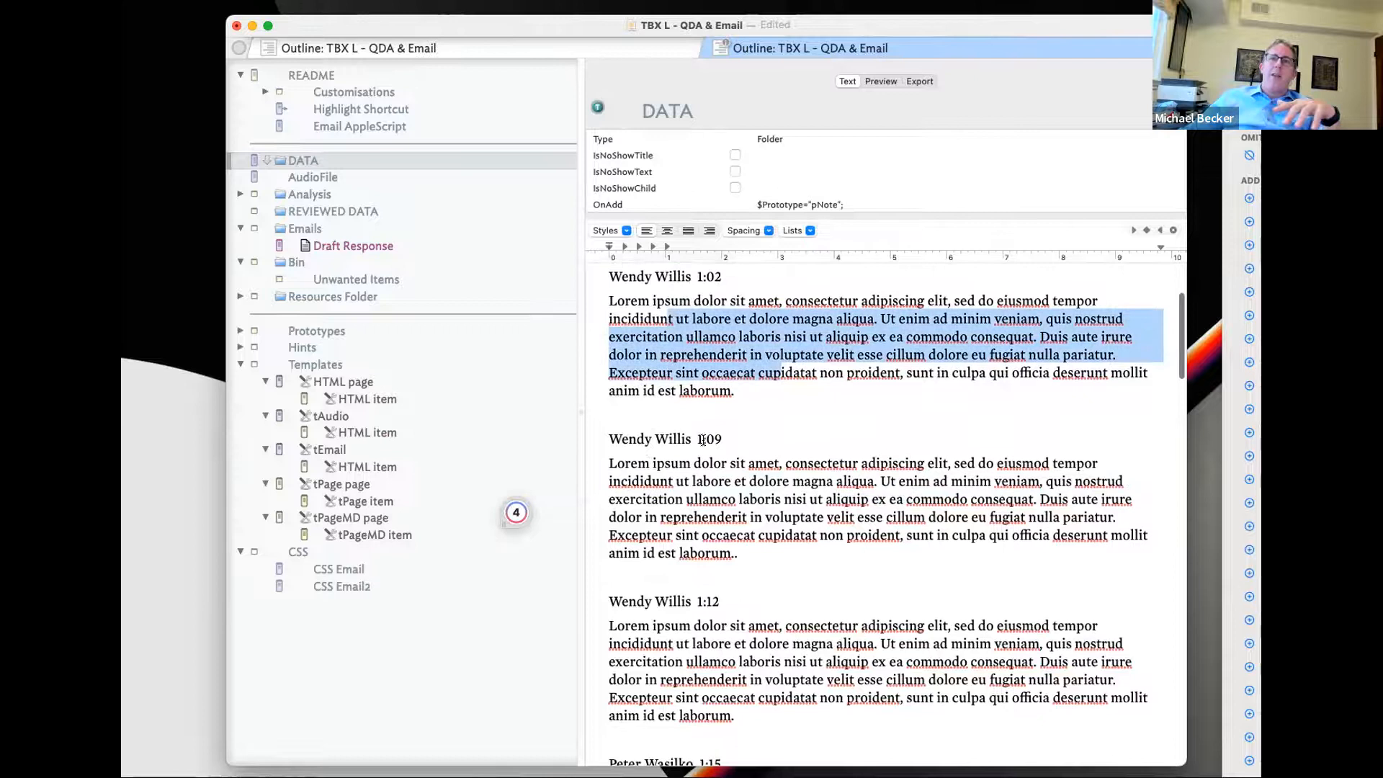
{"action": "scroll", "coordinate": [670, 515], "scroll_direction": "down", "scroll_amount": 3}
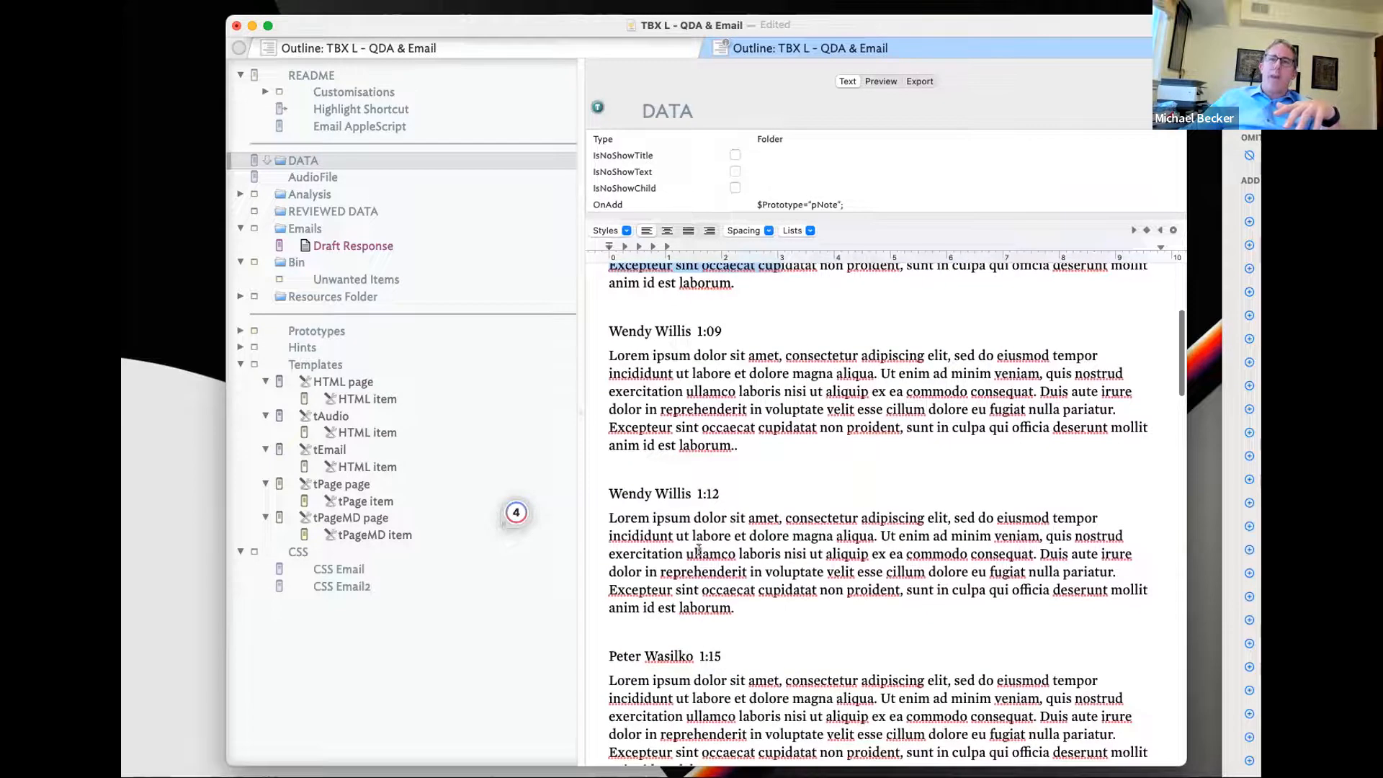
{"action": "scroll", "coordinate": [697, 548], "scroll_direction": "down", "scroll_amount": 5}
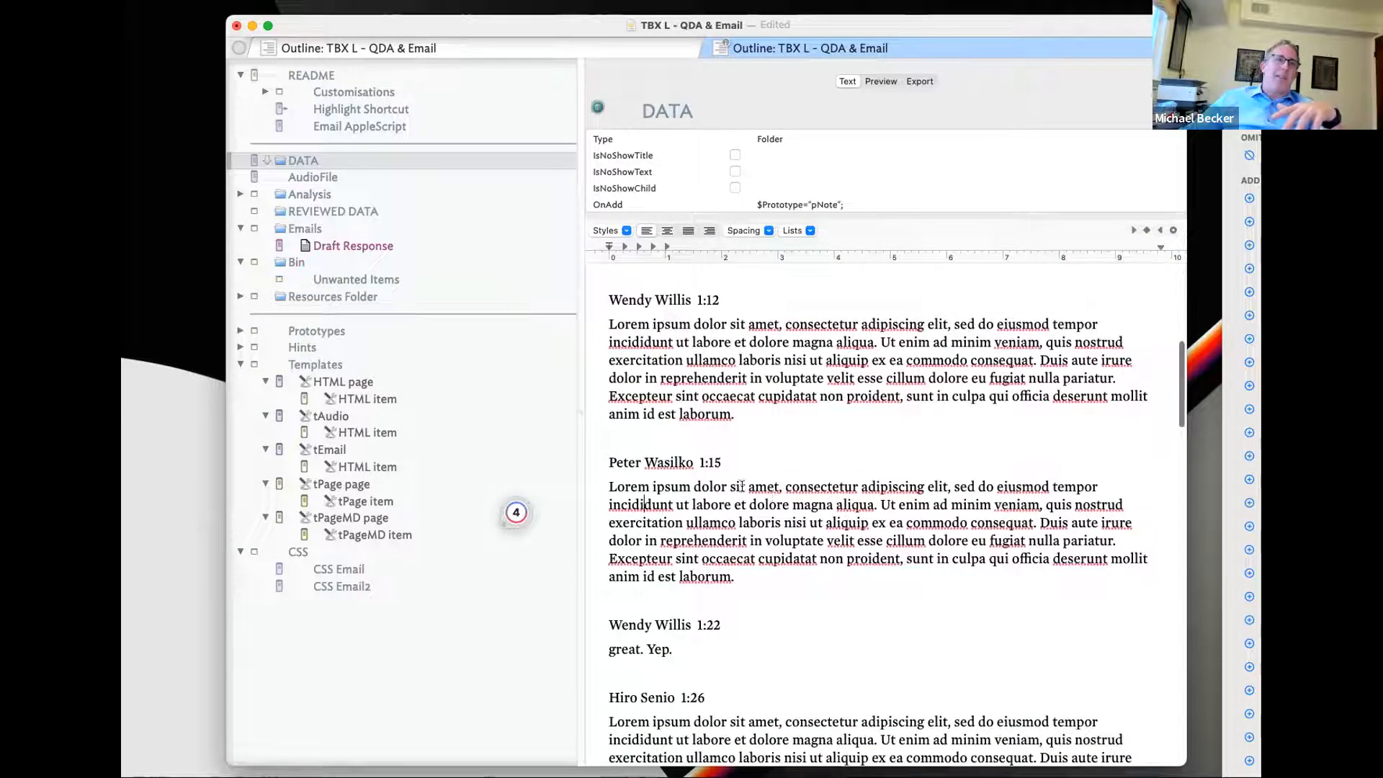
{"action": "scroll", "coordinate": [727, 540], "scroll_direction": "down", "scroll_amount": 6}
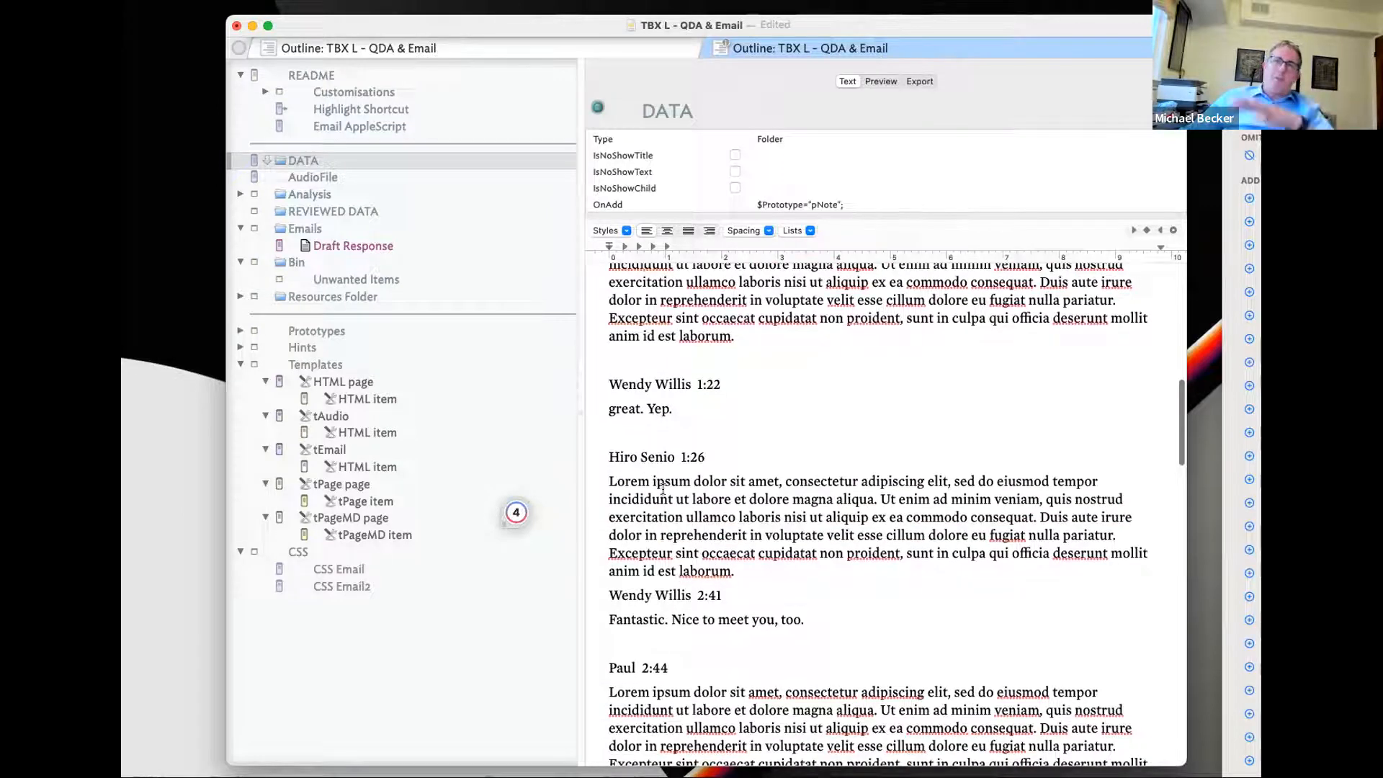
{"action": "scroll", "coordinate": [662, 488], "scroll_direction": "down", "scroll_amount": 2}
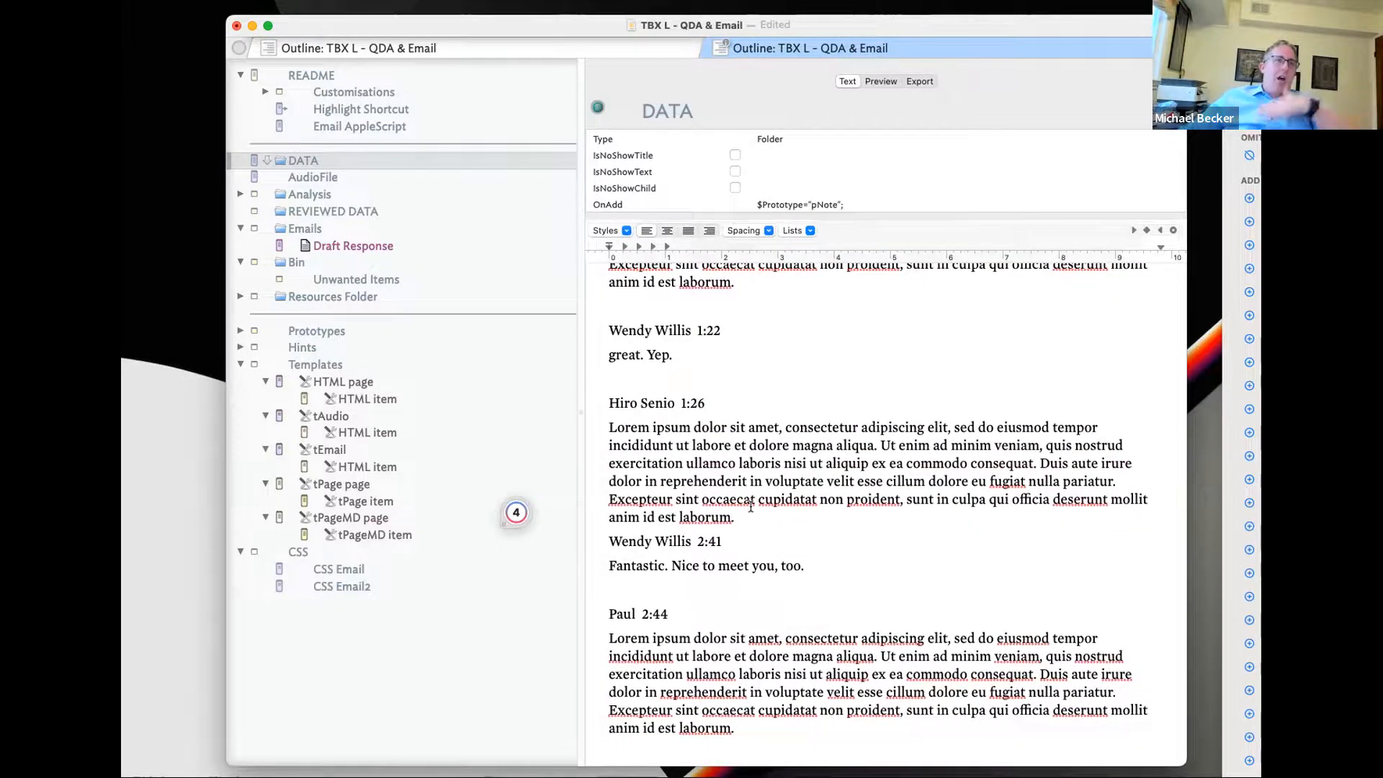
{"action": "scroll", "coordinate": [751, 506], "scroll_direction": "up", "scroll_amount": 10}
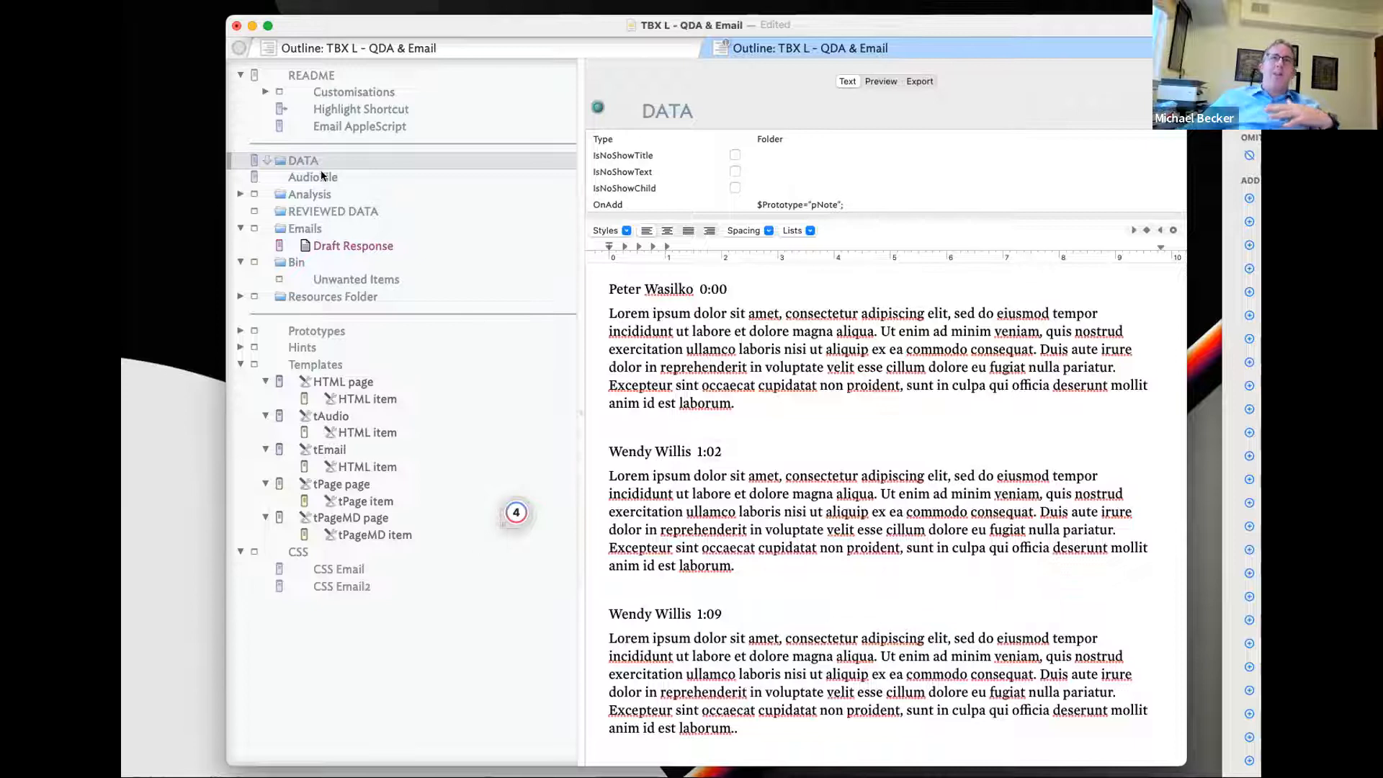
- Explode the DATA transcript into separate notes, breaking at the custom delimiter \n\n
{"action": "key", "text": "super+e"}
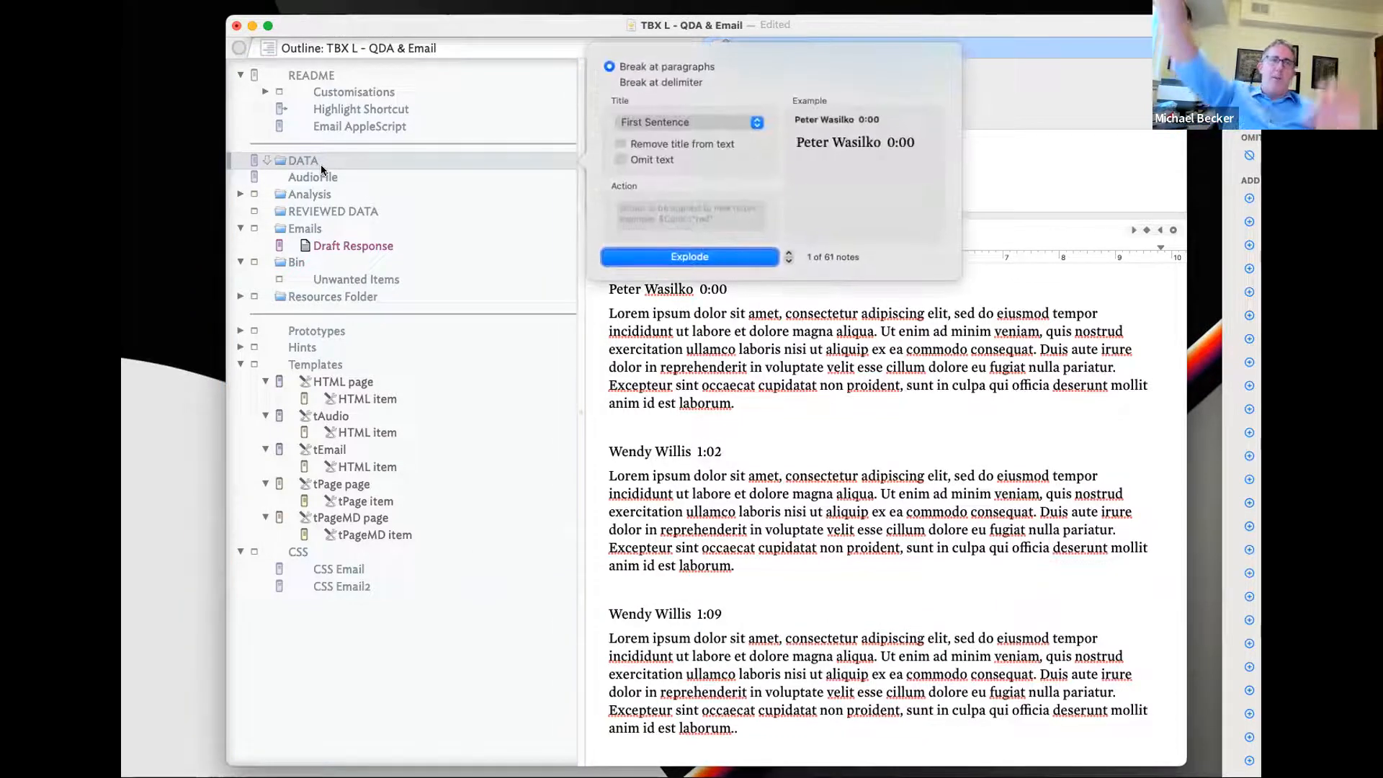
{"action": "left_click", "coordinate": [698, 81]}
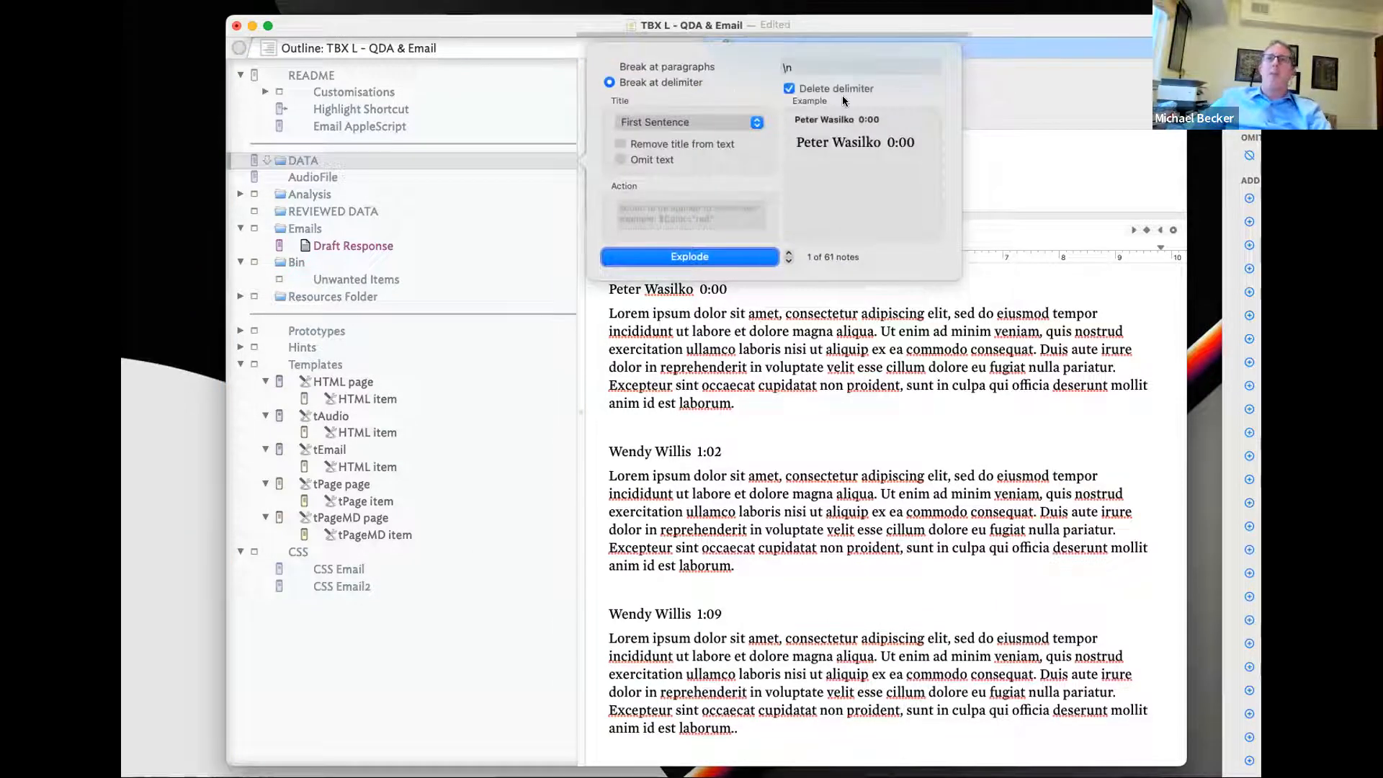
{"action": "left_click", "coordinate": [857, 67]}
{"action": "type", "text": "\\"}
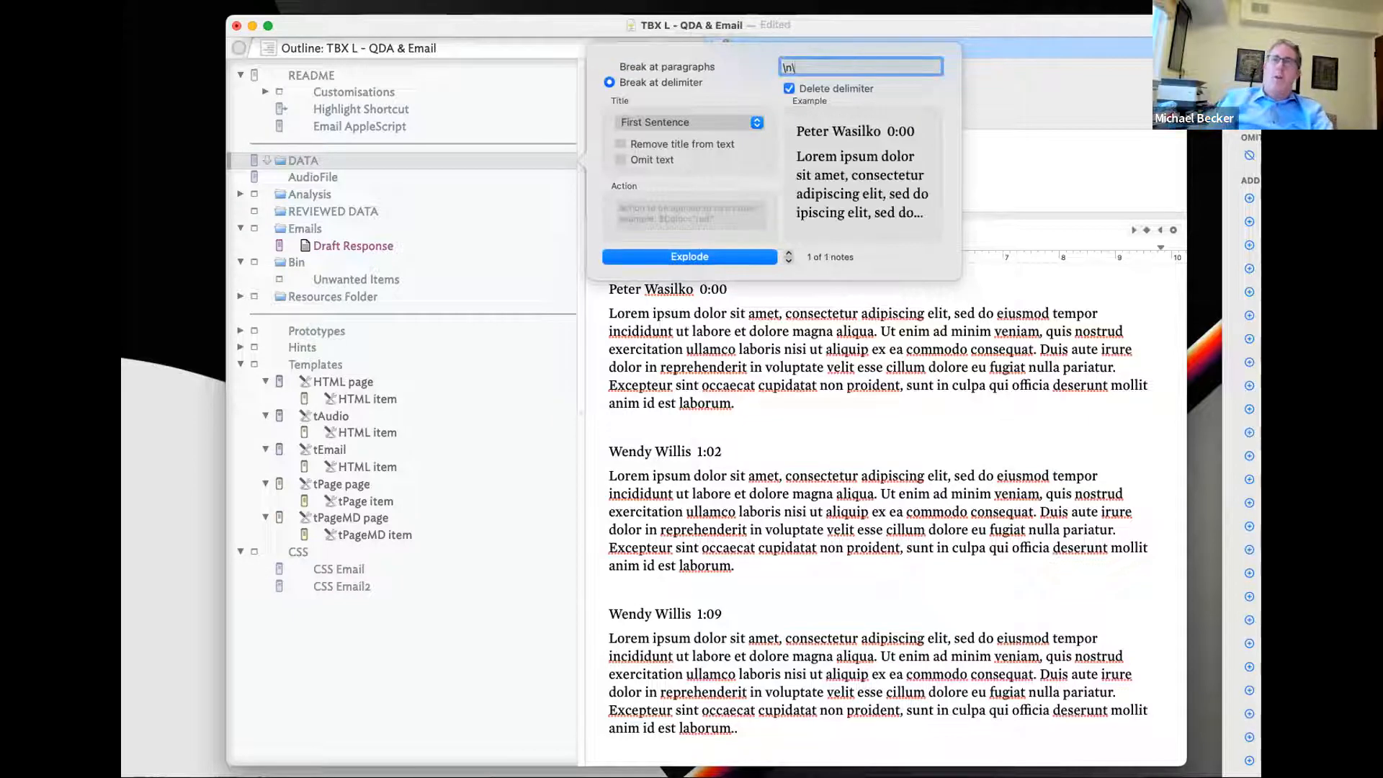
{"action": "type", "text": "n"}
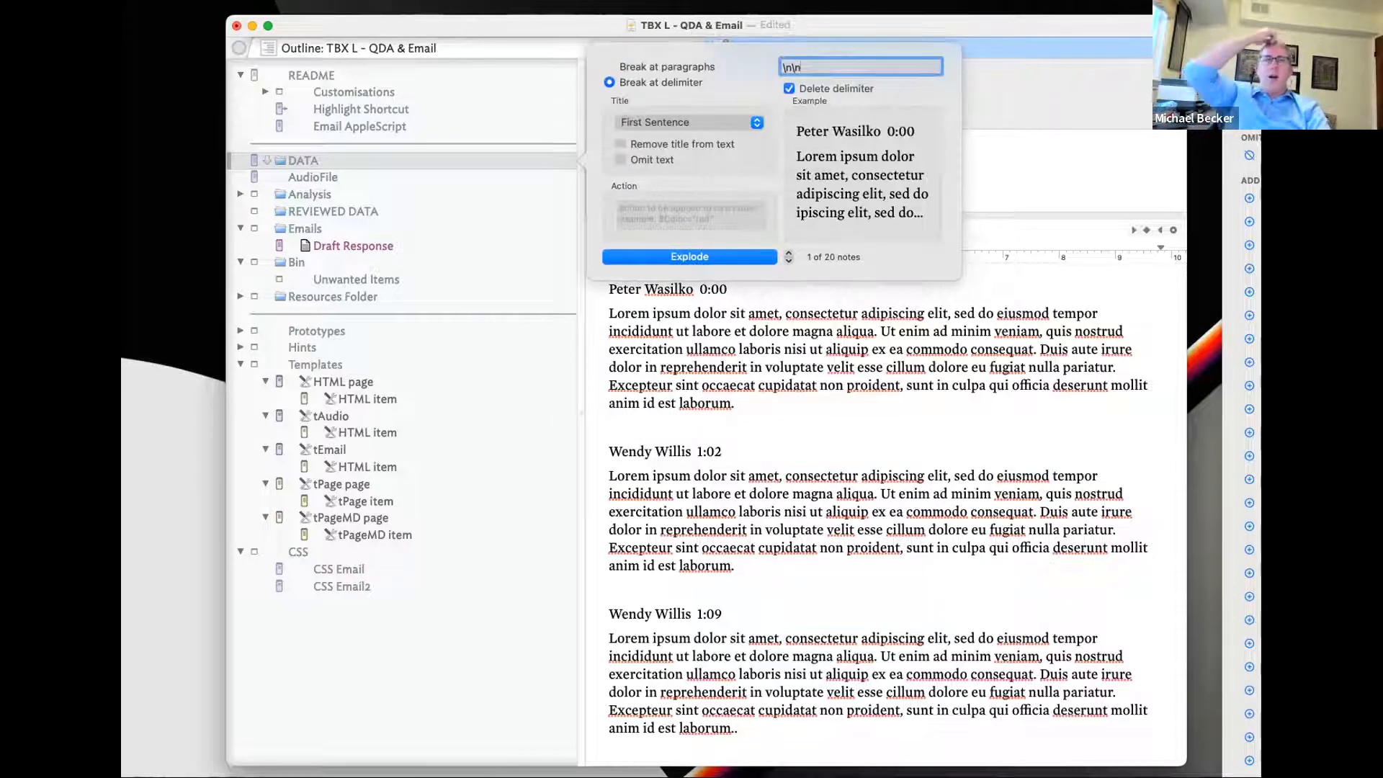
{"action": "key", "text": "Return"}
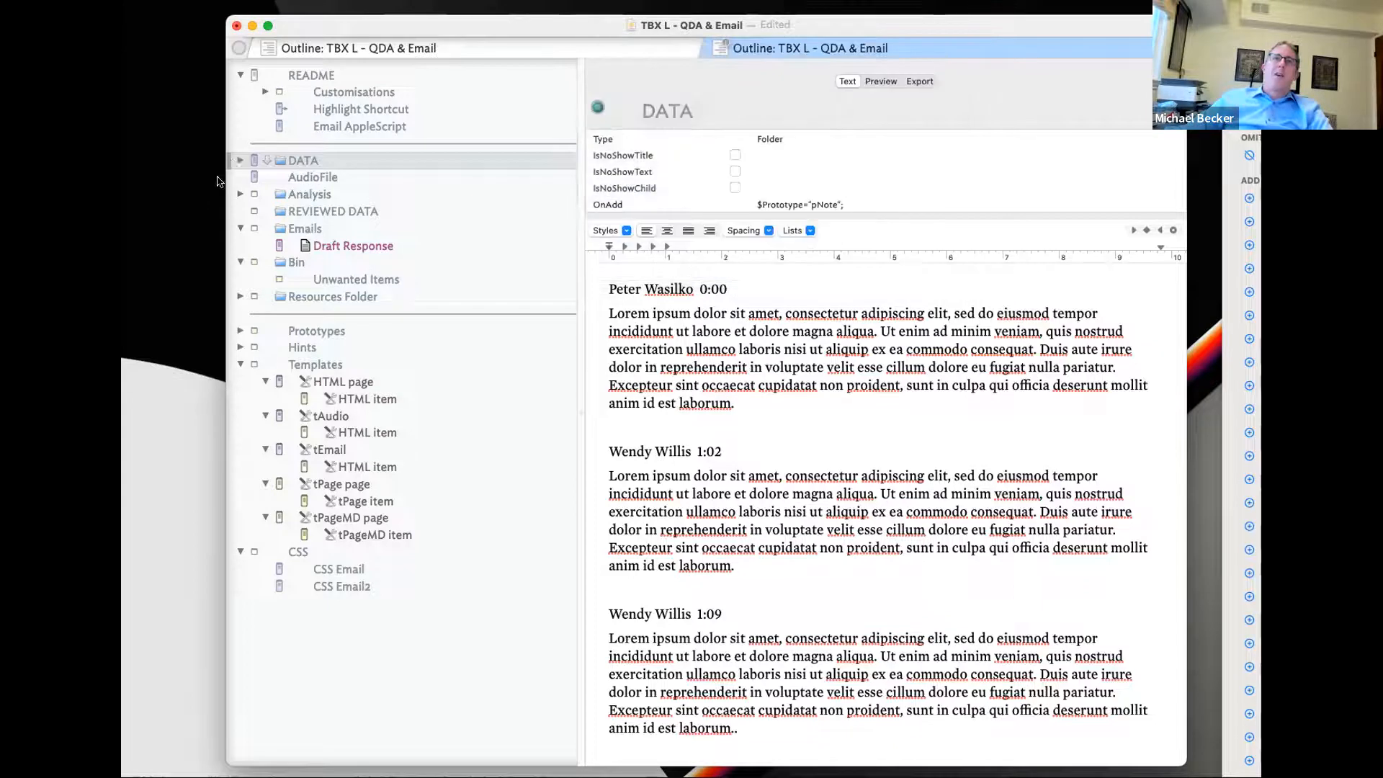
- Expand the exploded notes container and step through its speaker notes from 0:00 to 14:59
{"action": "left_click", "coordinate": [241, 159]}
{"action": "left_click", "coordinate": [256, 178]}
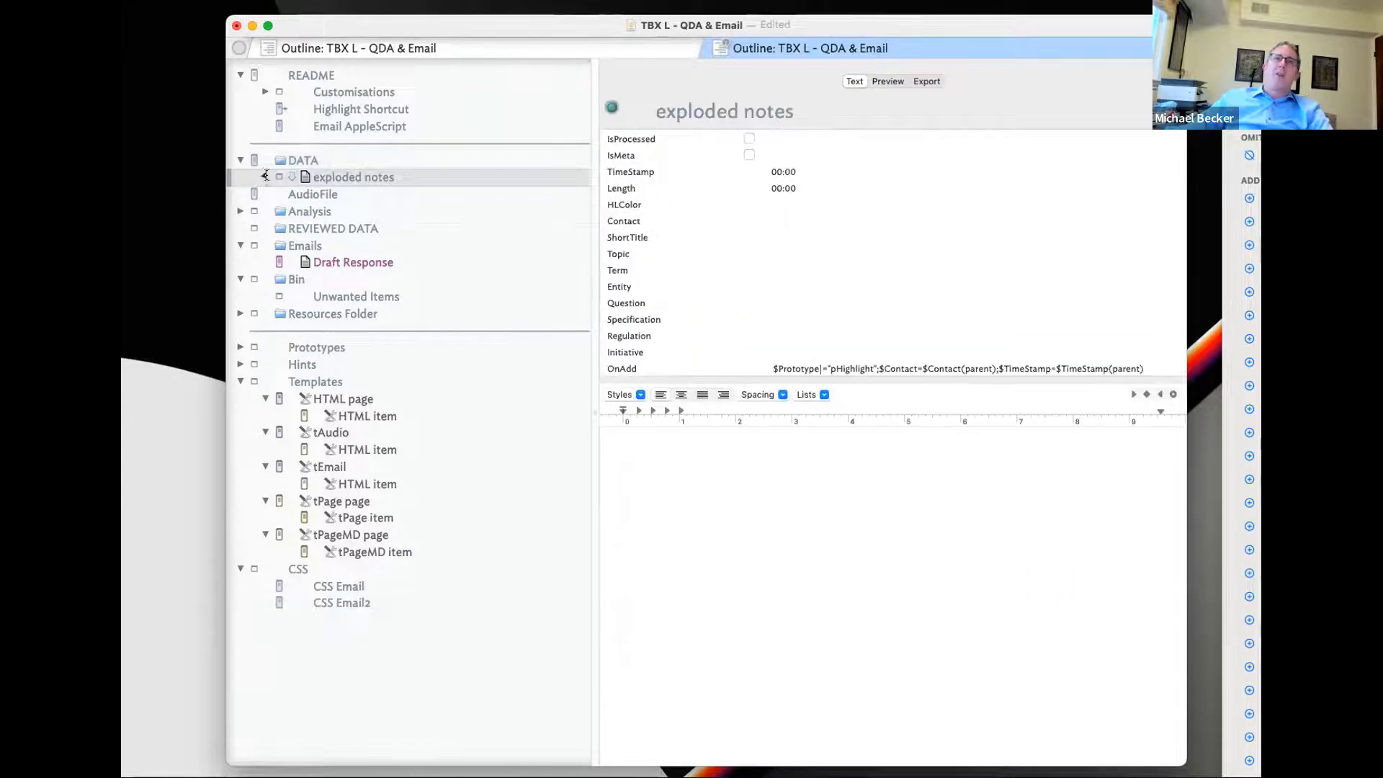
{"action": "left_click", "coordinate": [266, 177]}
{"action": "left_click", "coordinate": [379, 193]}
{"action": "left_click", "coordinate": [381, 229]}
{"action": "left_click", "coordinate": [384, 263]}
{"action": "left_click", "coordinate": [387, 296]}
{"action": "left_click", "coordinate": [389, 399]}
{"action": "left_click", "coordinate": [385, 432]}
{"action": "left_click", "coordinate": [383, 467]}
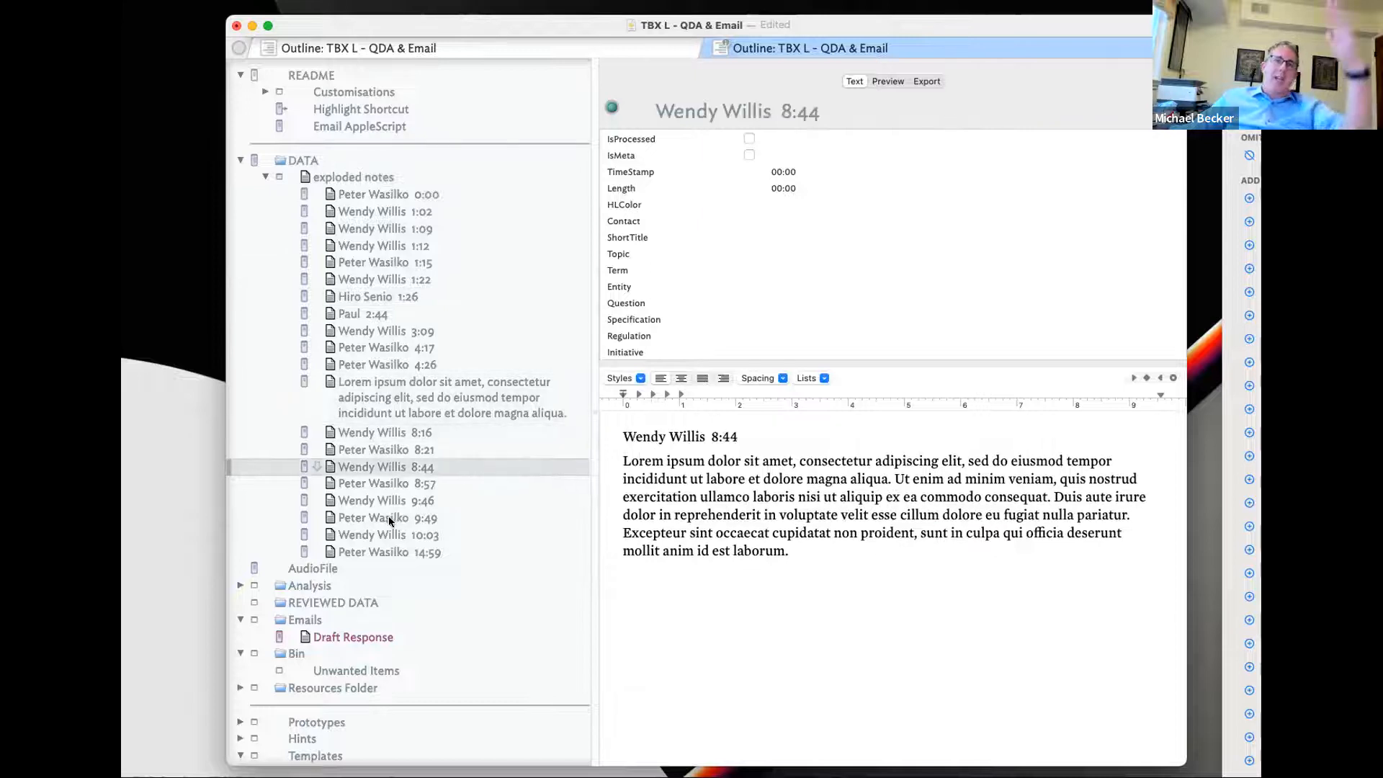
{"action": "left_click", "coordinate": [374, 551]}
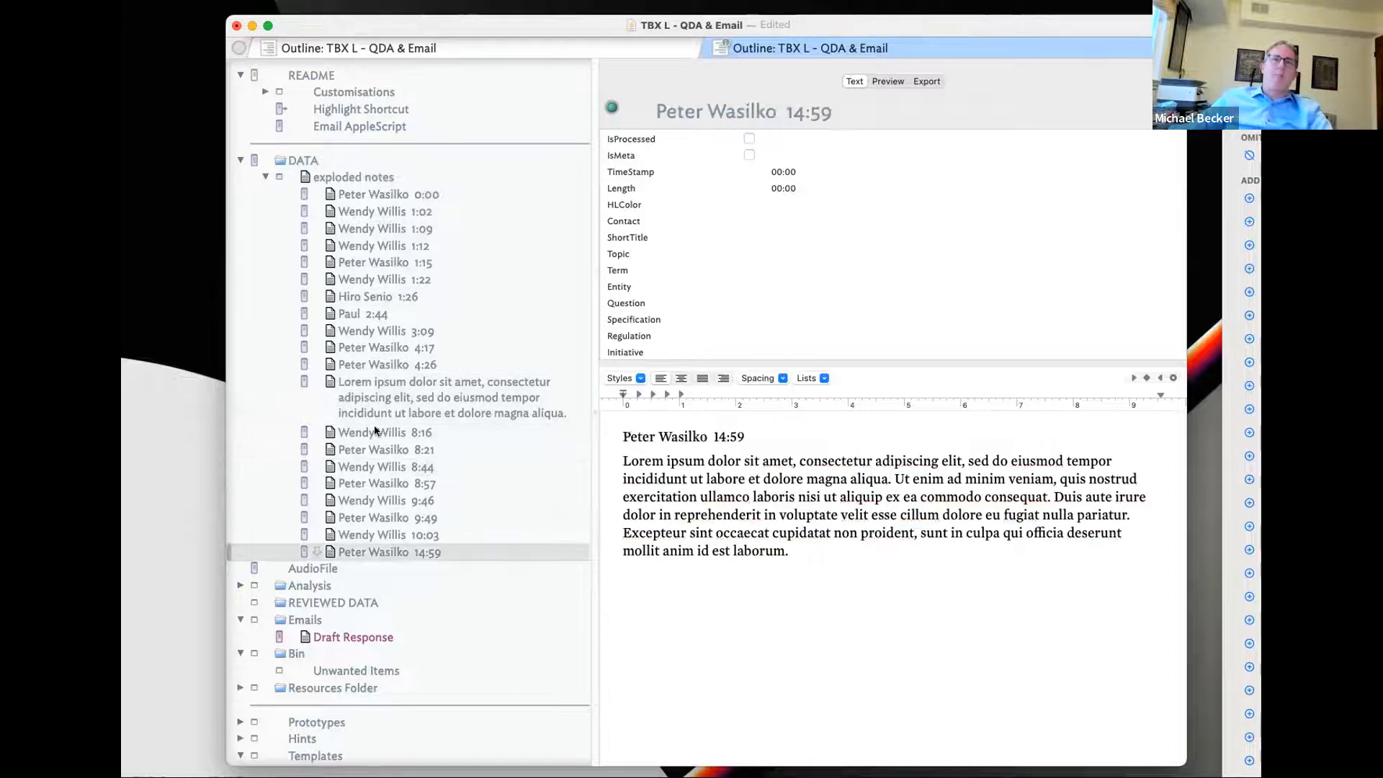
- Select all 20 exploded notes, assign them a prototype, and reselect them all
{"action": "left_click", "coordinate": [360, 195], "text": "shift"}
{"action": "left_click", "coordinate": [301, 191]}
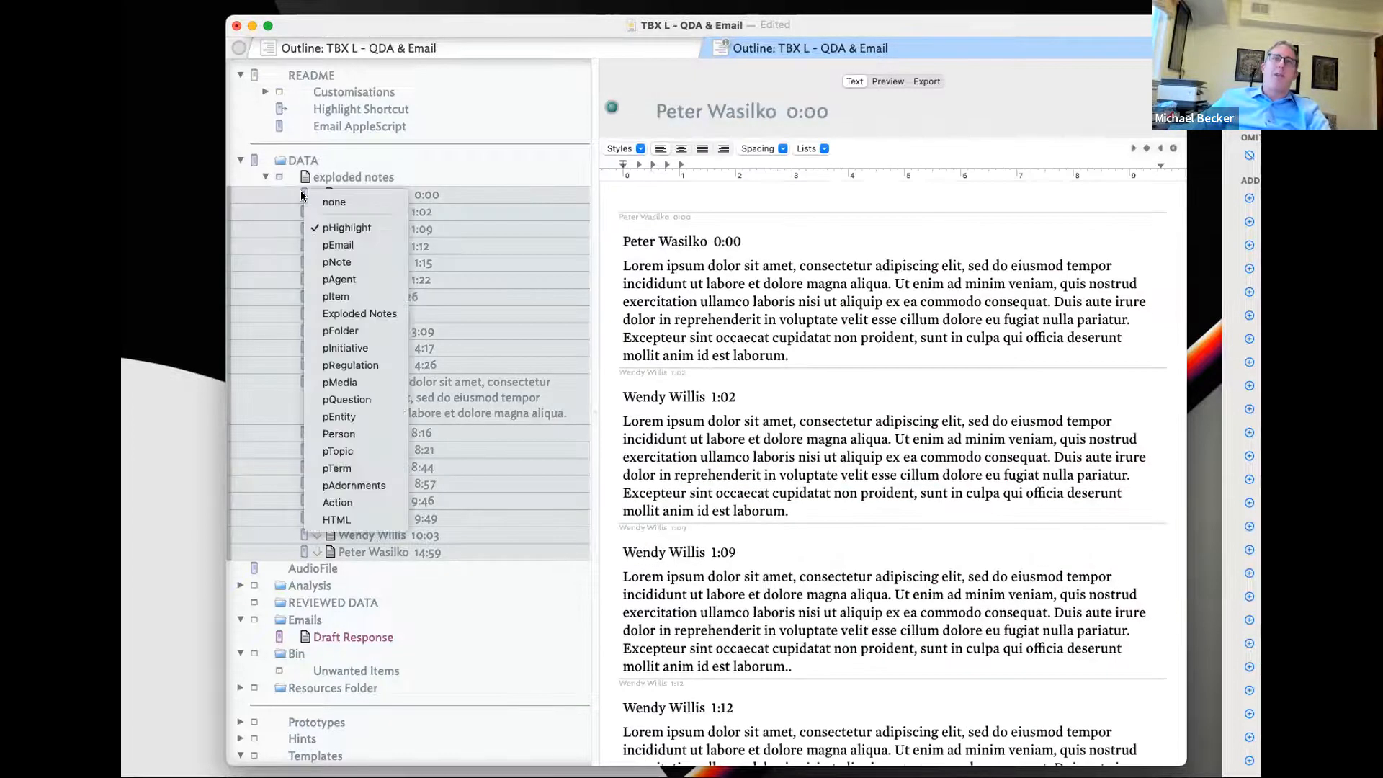
{"action": "left_click", "coordinate": [342, 262]}
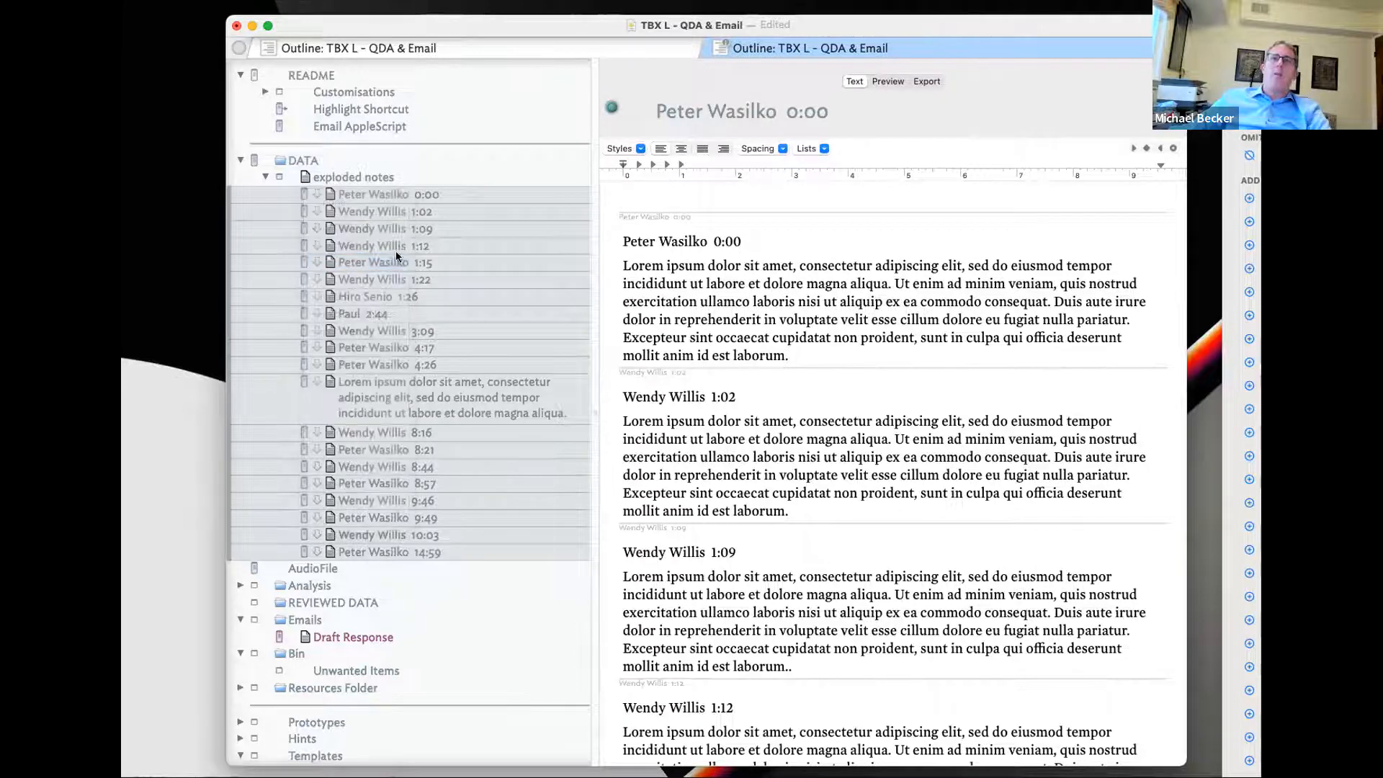
{"action": "left_click", "coordinate": [356, 175]}
{"action": "left_click", "coordinate": [353, 195]}
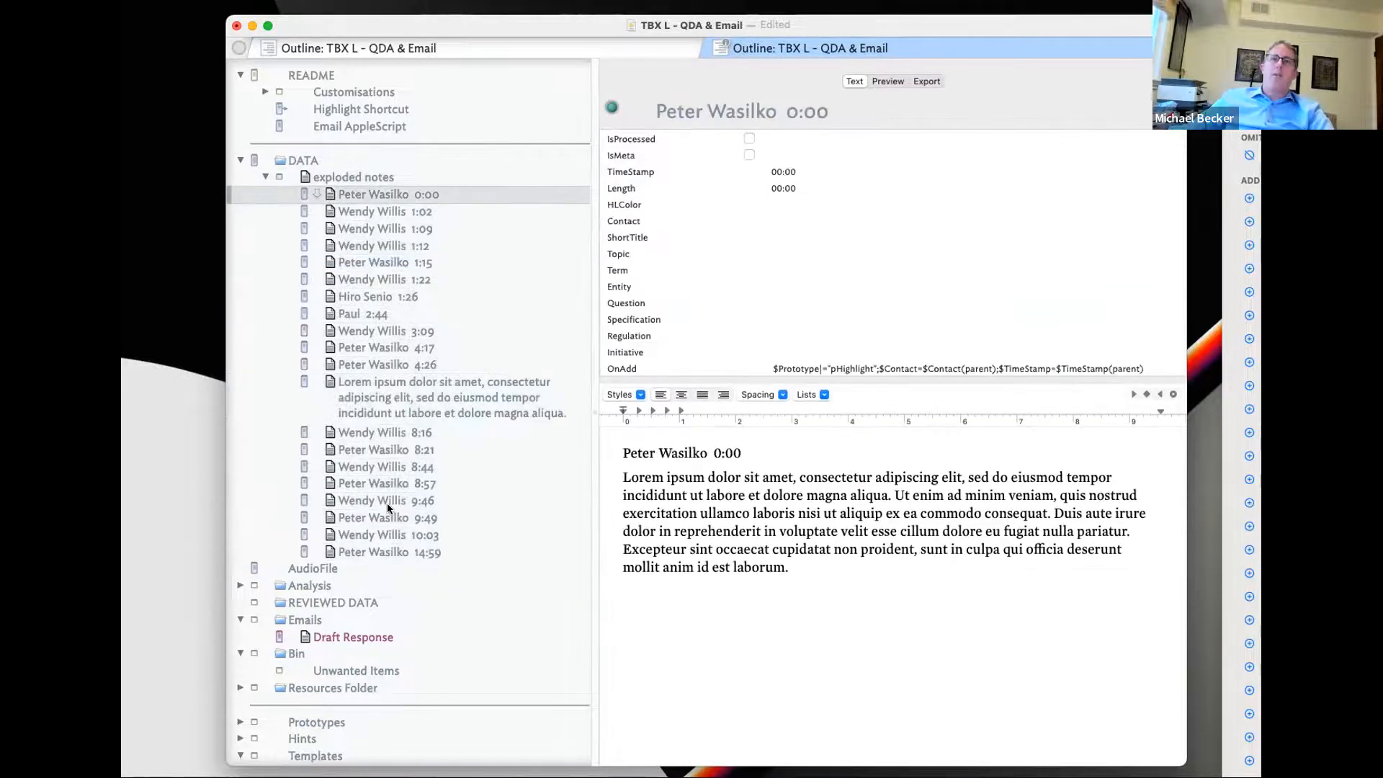
{"action": "left_click", "coordinate": [369, 549], "text": "shift"}
- Apply the CaptureTimeStamp and Match Name stamps to the 20 selected notes
{"action": "key", "text": "super+1"}
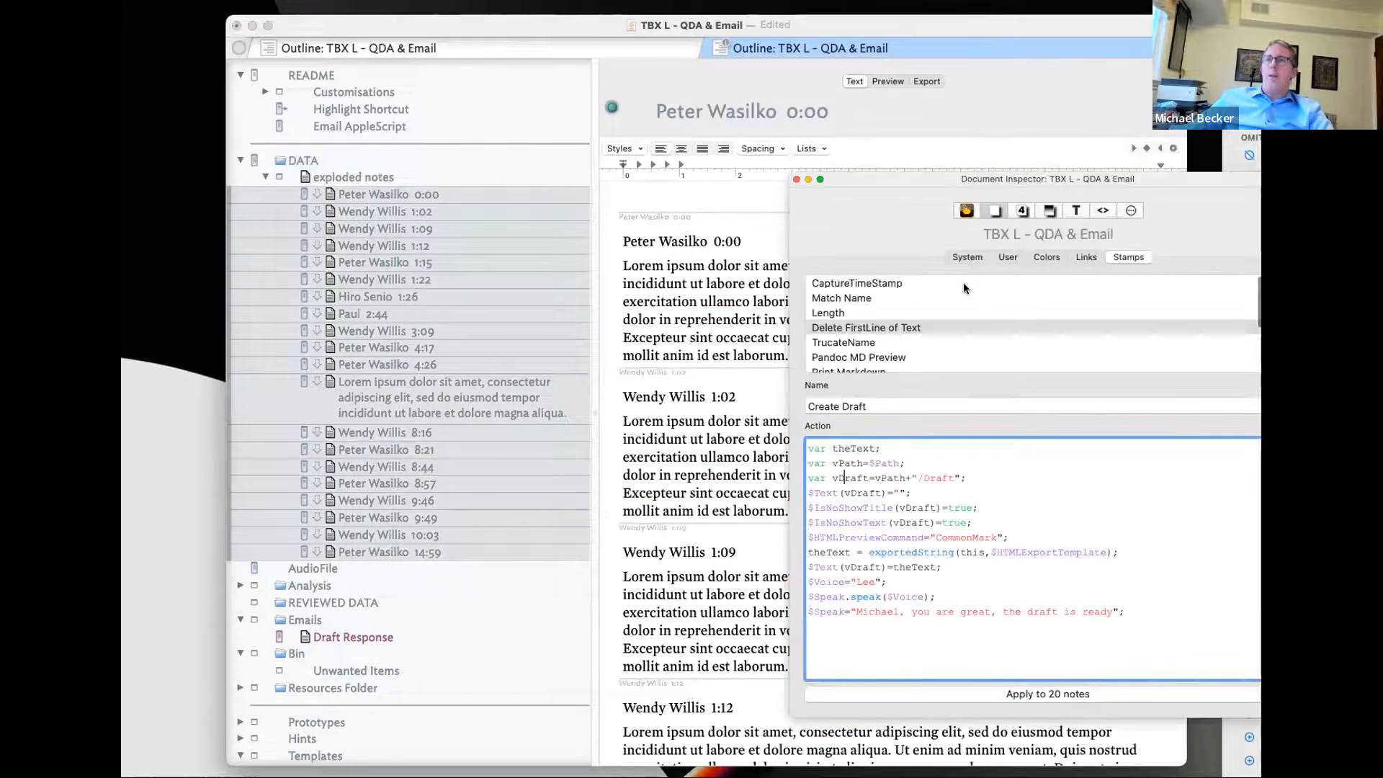
{"action": "left_click", "coordinate": [907, 302]}
{"action": "key", "text": "Up"}
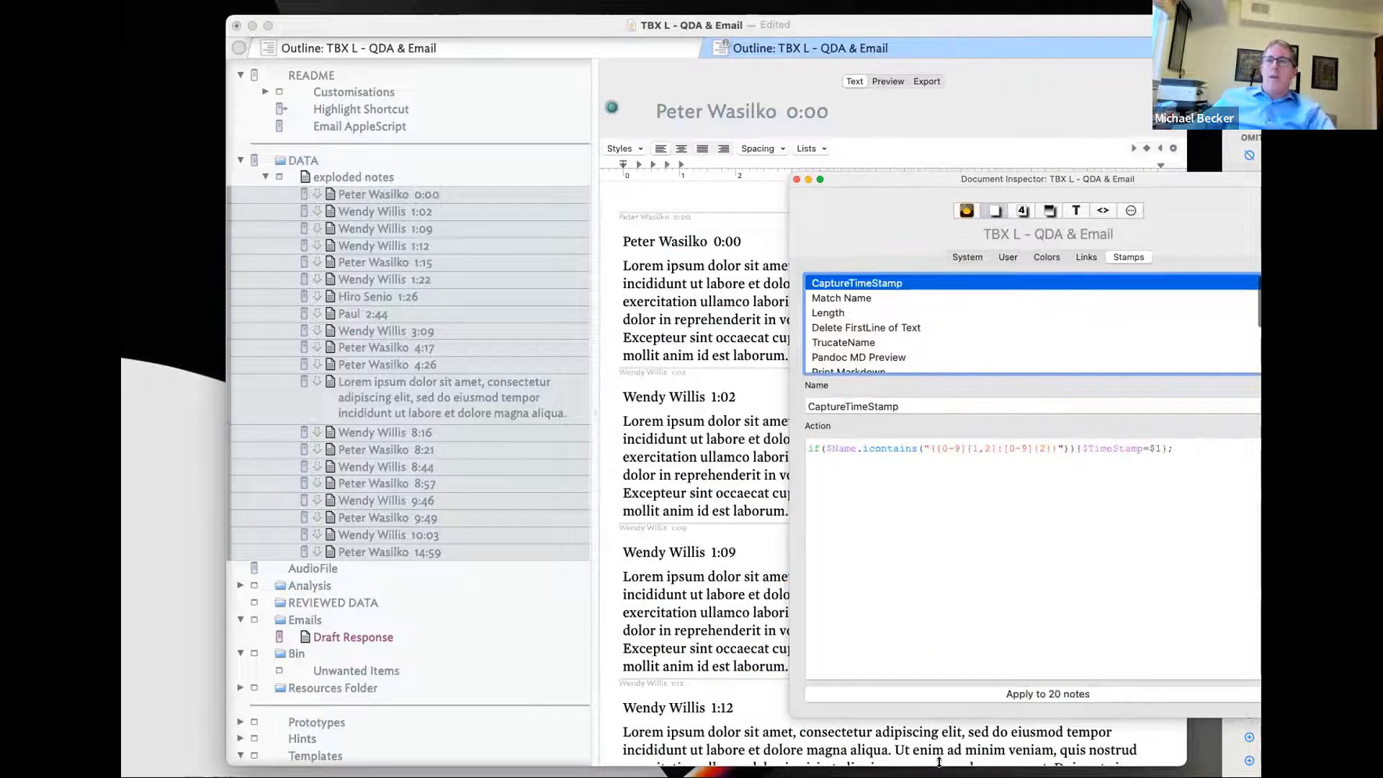
{"action": "left_click", "coordinate": [913, 692]}
{"action": "left_click", "coordinate": [865, 301]}
{"action": "left_click", "coordinate": [915, 692]}
{"action": "key", "text": "Down"}
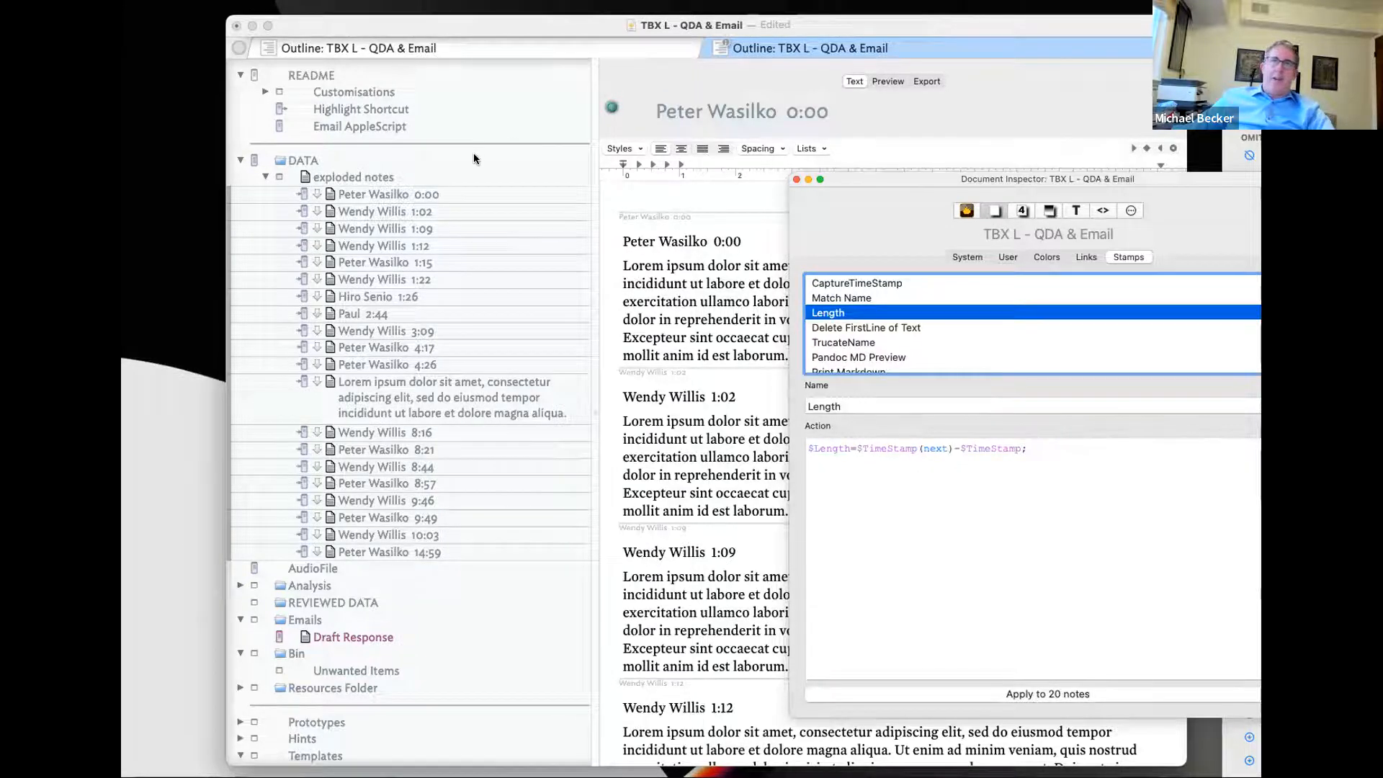
- Review the 0:00, 1:02 and 1:12 notes, then select the 1:12 note's heading line
{"action": "left_click", "coordinate": [382, 180]}
{"action": "left_click", "coordinate": [382, 195]}
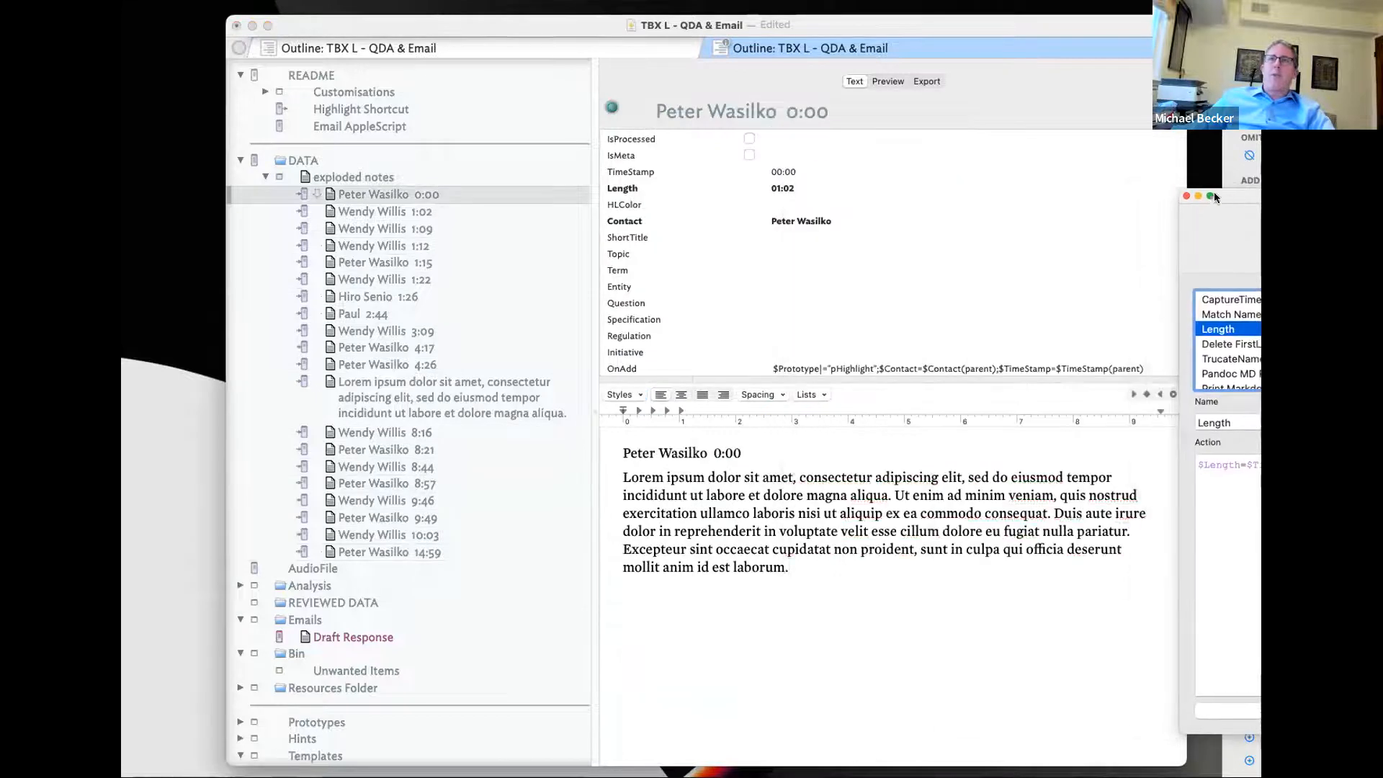
{"action": "left_click", "coordinate": [459, 211]}
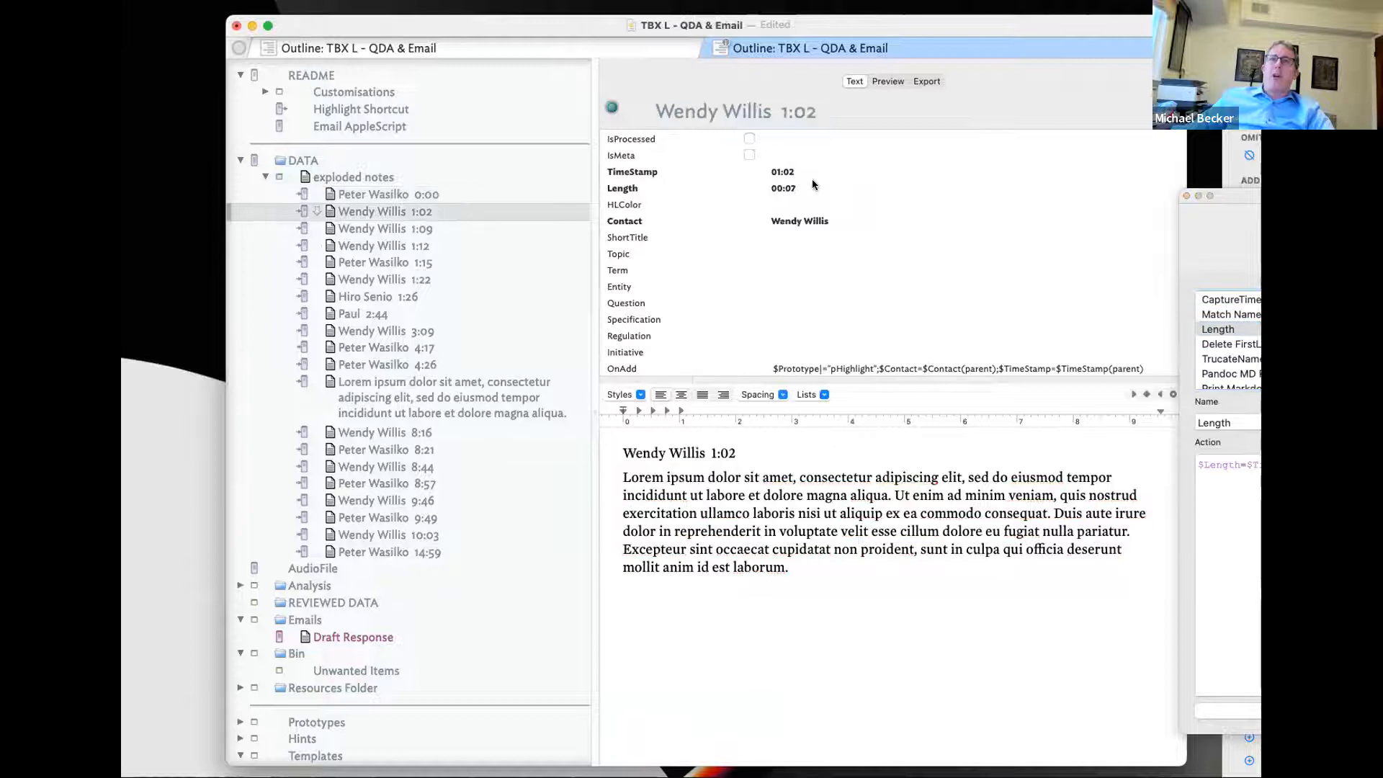
{"action": "left_click", "coordinate": [502, 198]}
{"action": "left_click_drag", "start_coordinate": [1232, 196], "coordinate": [1296, 201]}
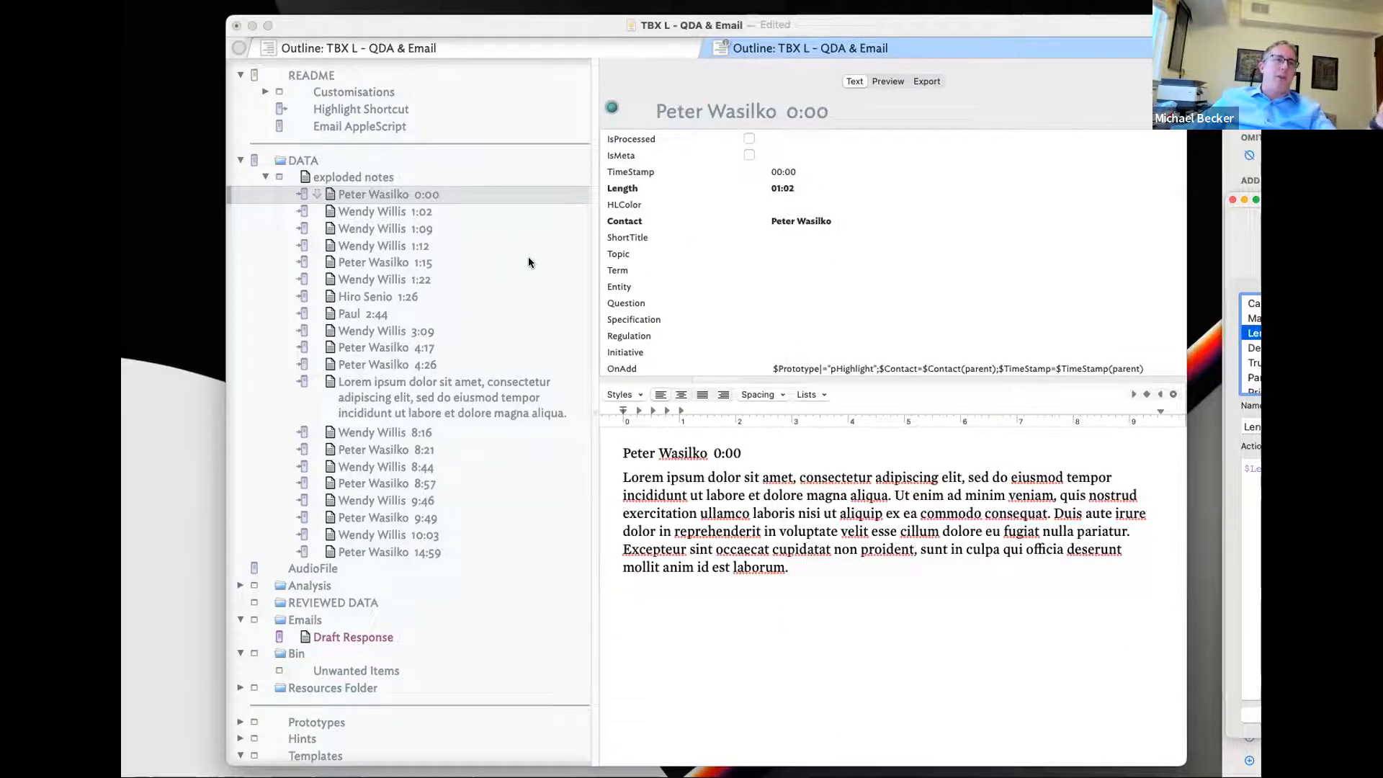
{"action": "left_click", "coordinate": [398, 214]}
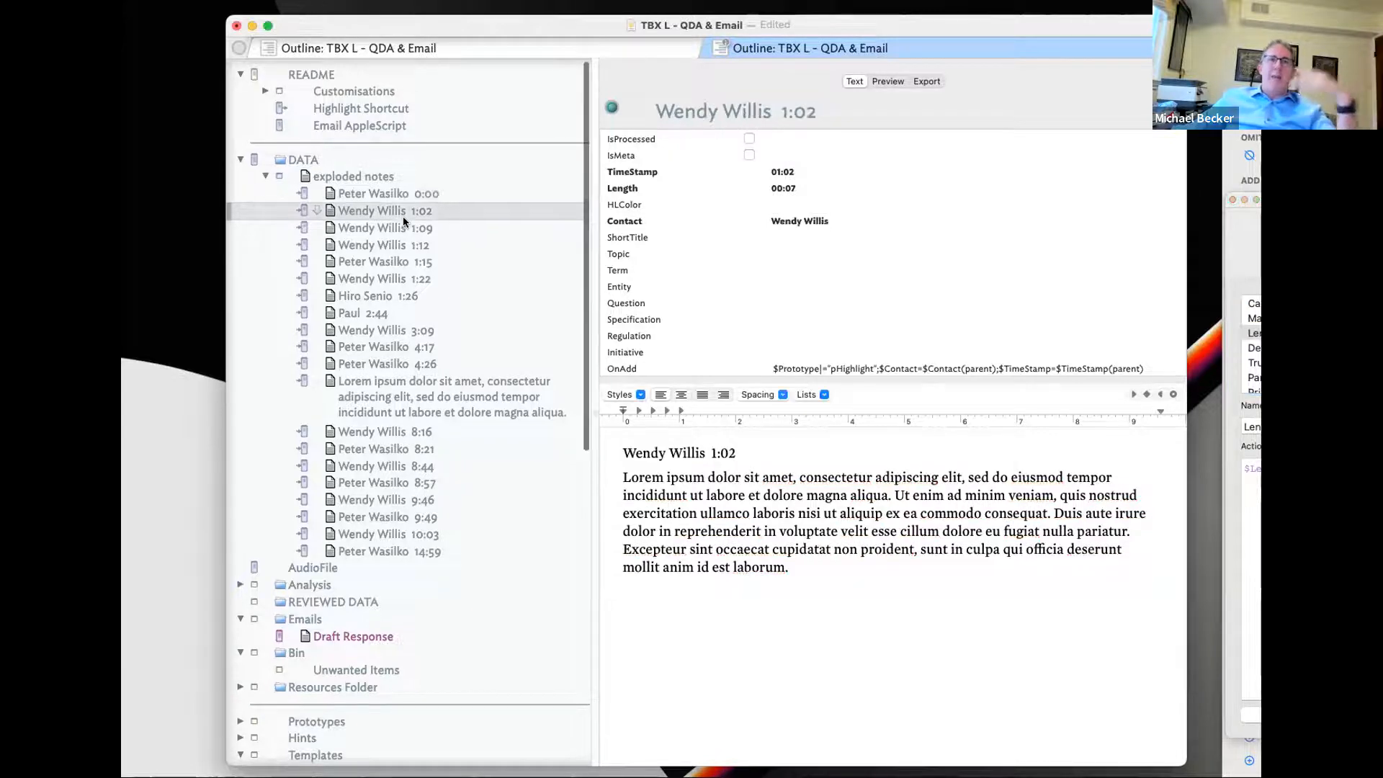
{"action": "left_click", "coordinate": [377, 244]}
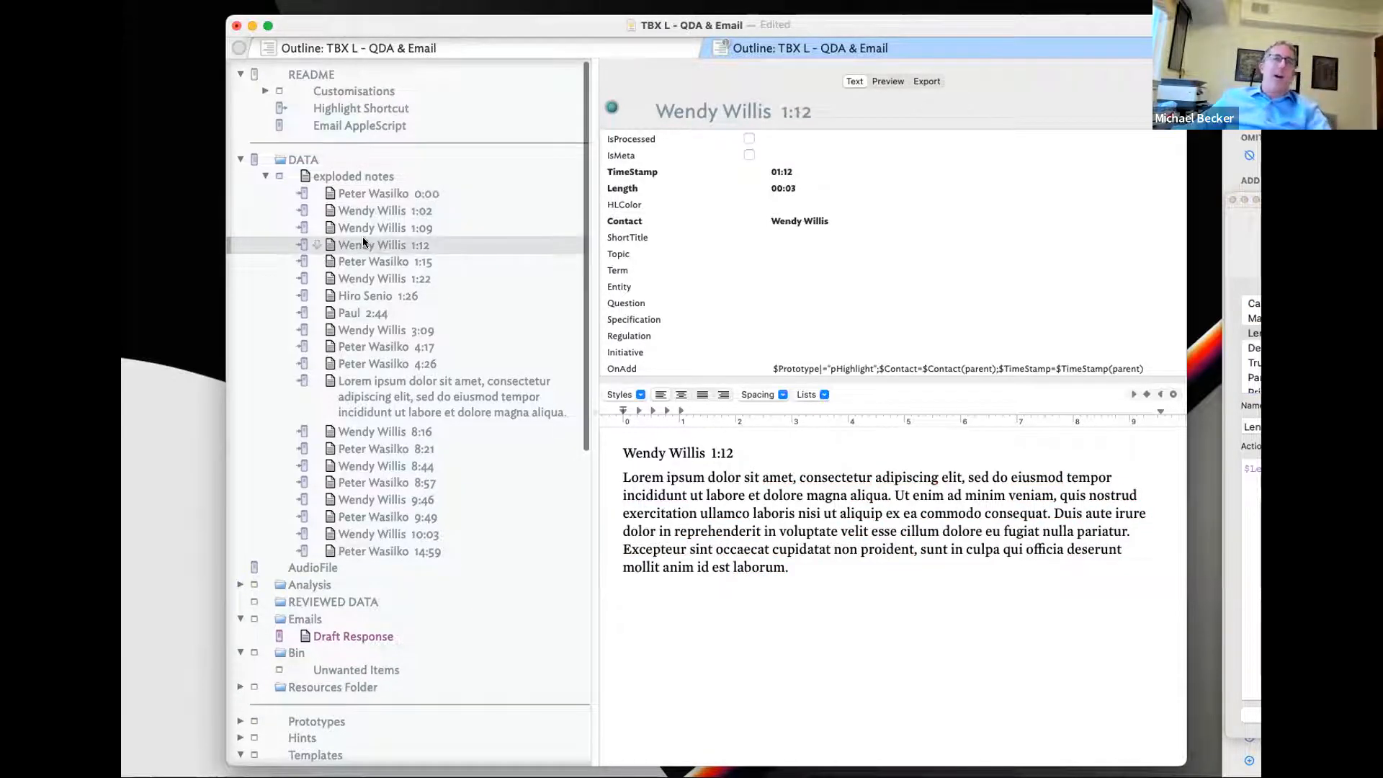
{"action": "left_click_drag", "start_coordinate": [762, 457], "coordinate": [621, 455]}
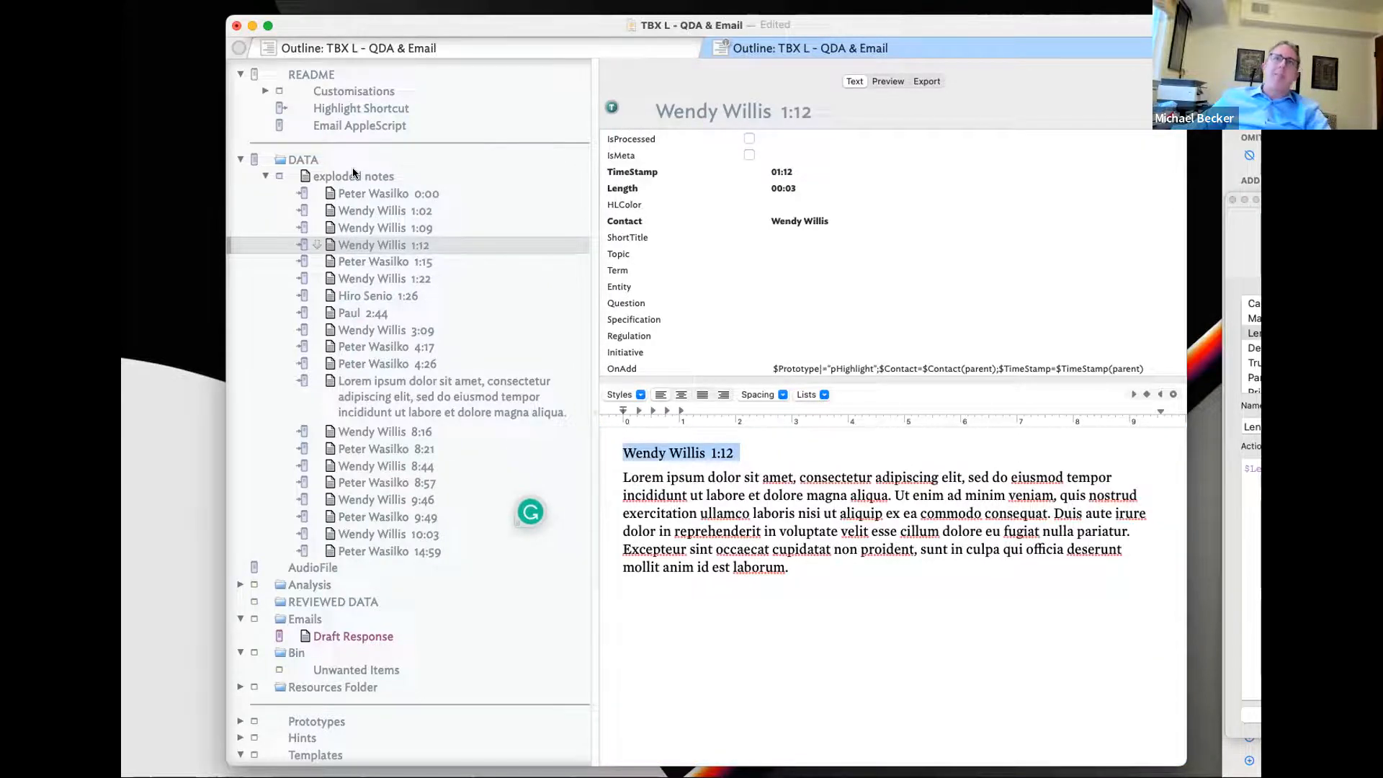
- Explode DATA again with Remove title from text checked
{"action": "left_click", "coordinate": [320, 166]}
{"action": "key", "text": "super+e"}
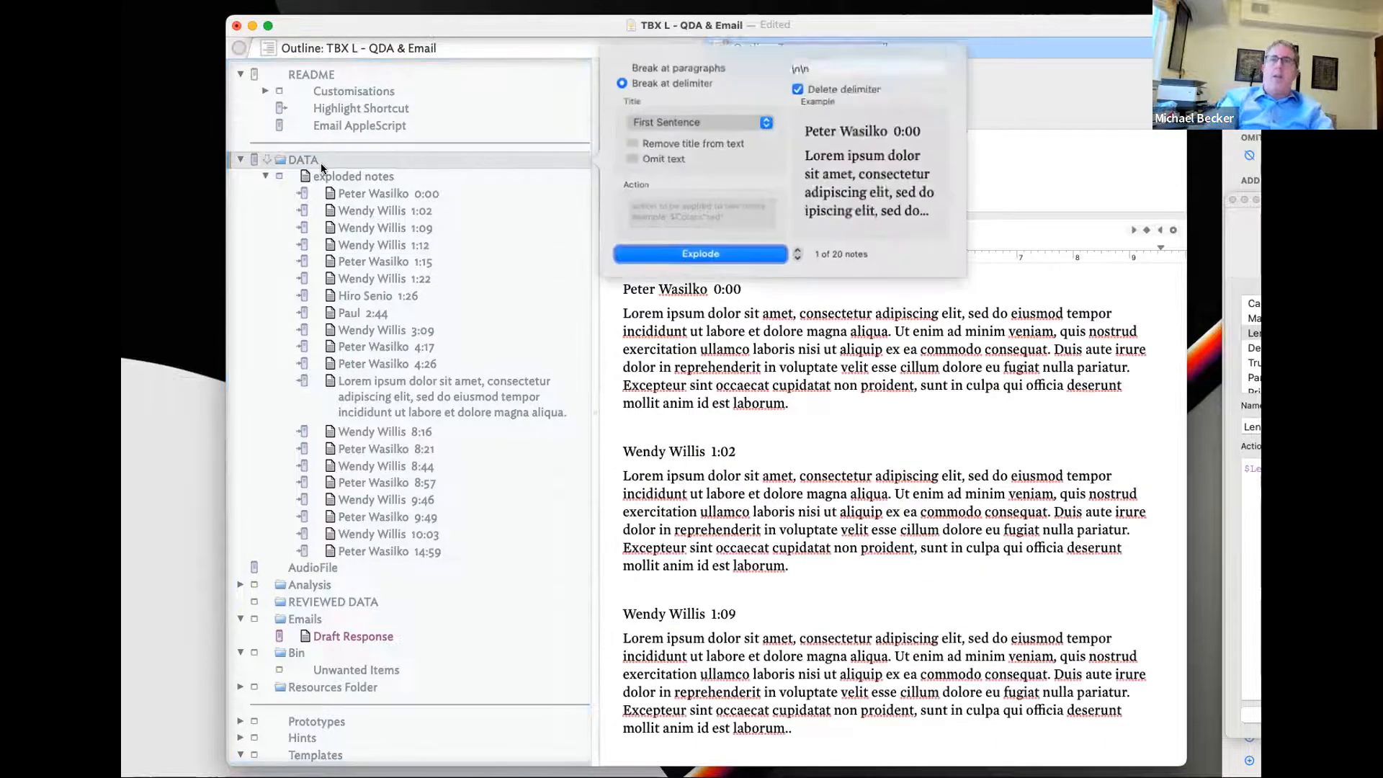
{"action": "left_click", "coordinate": [681, 143]}
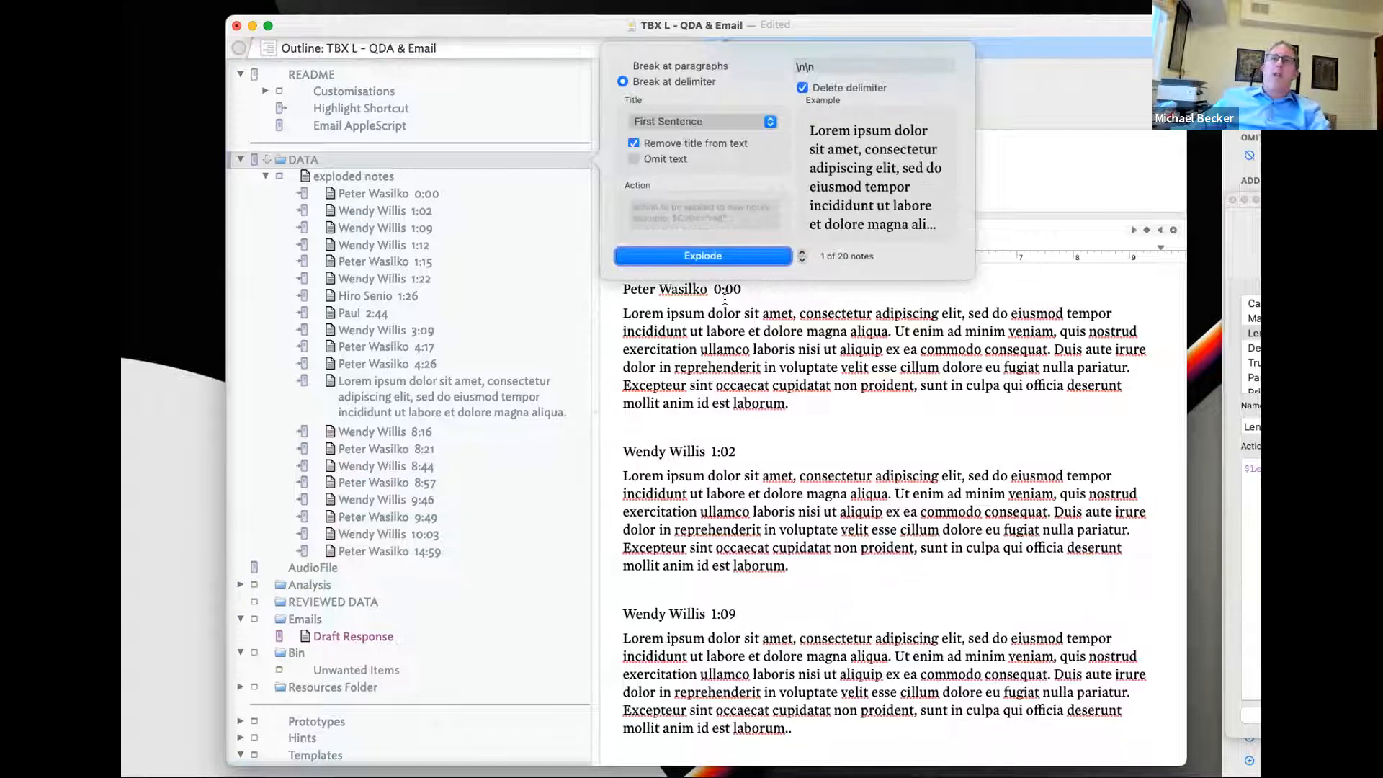
{"action": "left_click", "coordinate": [644, 249]}
- Select all notes in the new exploded notes container and assign them the pEmail prototype
{"action": "left_click", "coordinate": [266, 176]}
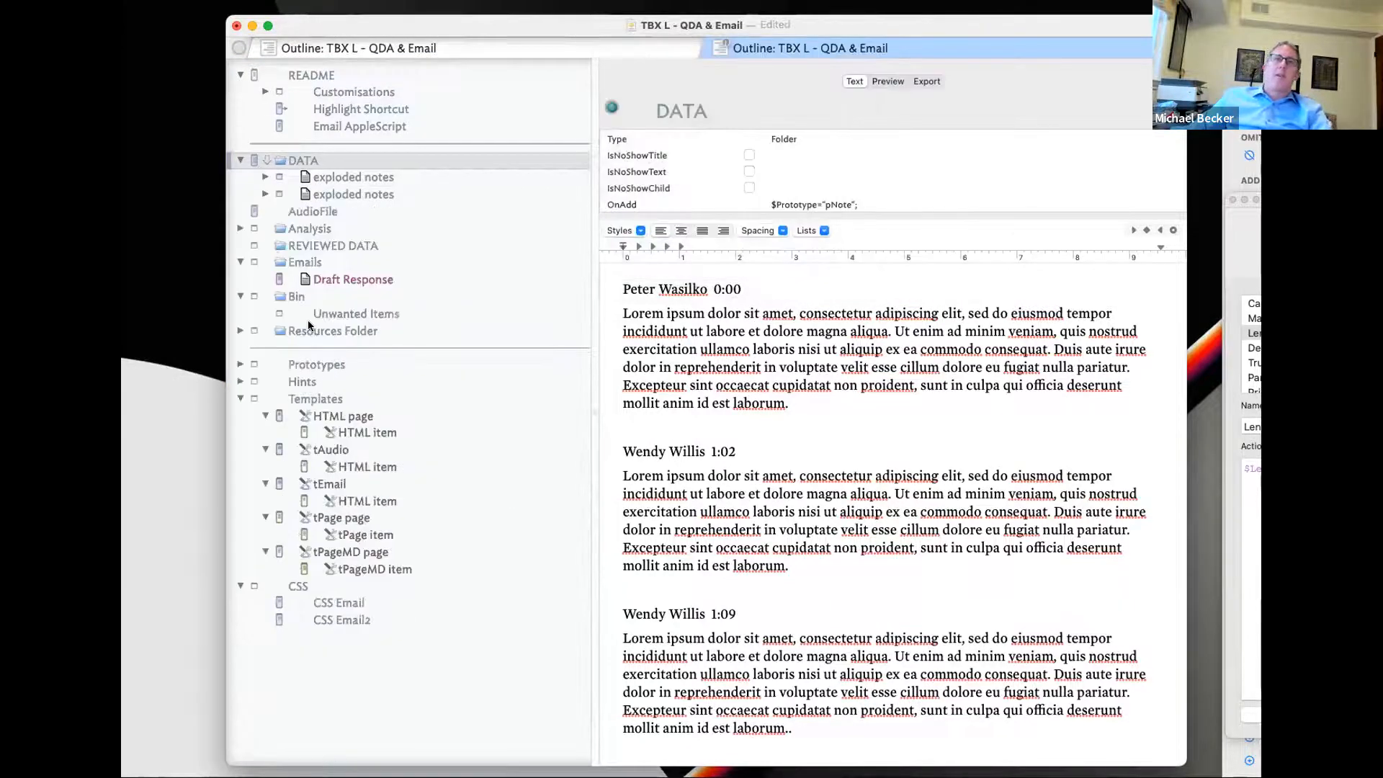
{"action": "left_click", "coordinate": [265, 193]}
{"action": "left_click", "coordinate": [339, 212]}
{"action": "left_click", "coordinate": [361, 568], "text": "shift"}
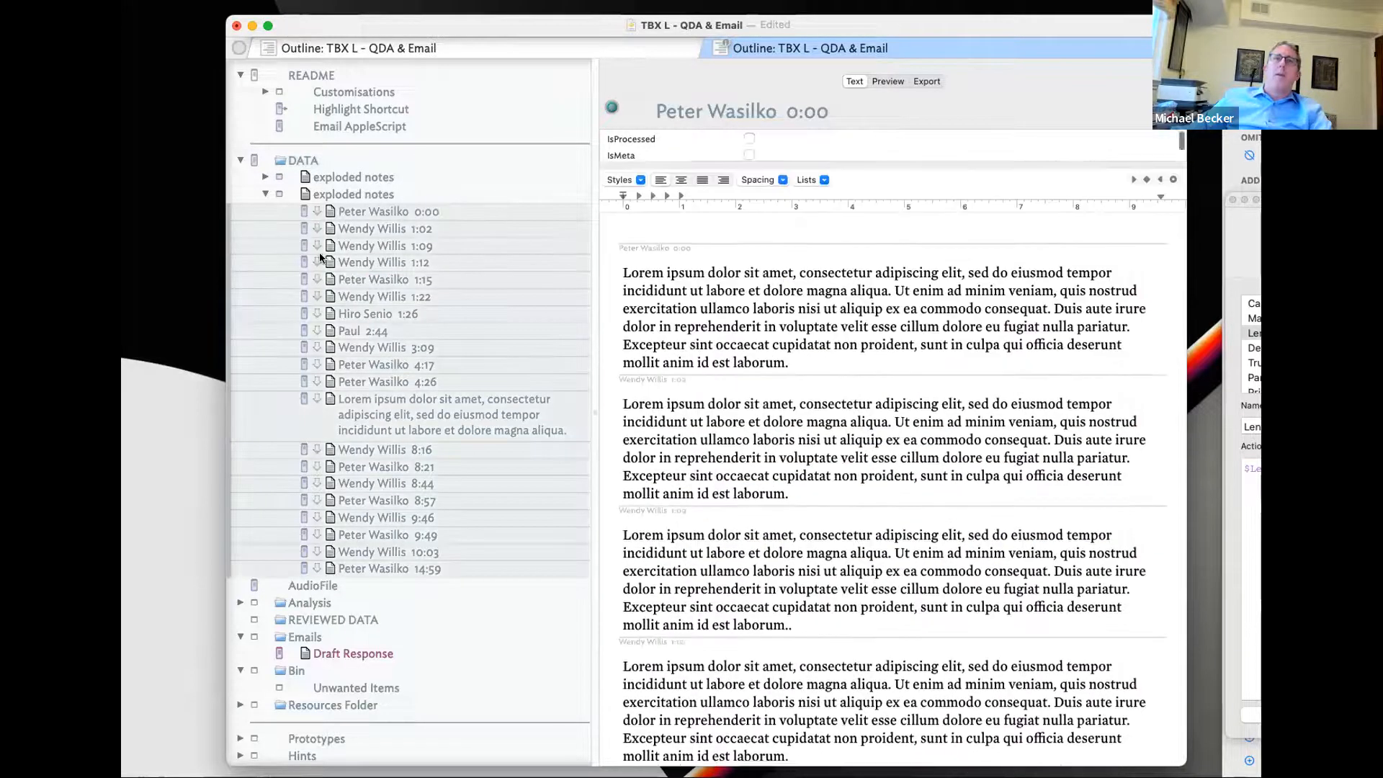
{"action": "left_click", "coordinate": [297, 206]}
{"action": "left_click", "coordinate": [331, 259]}
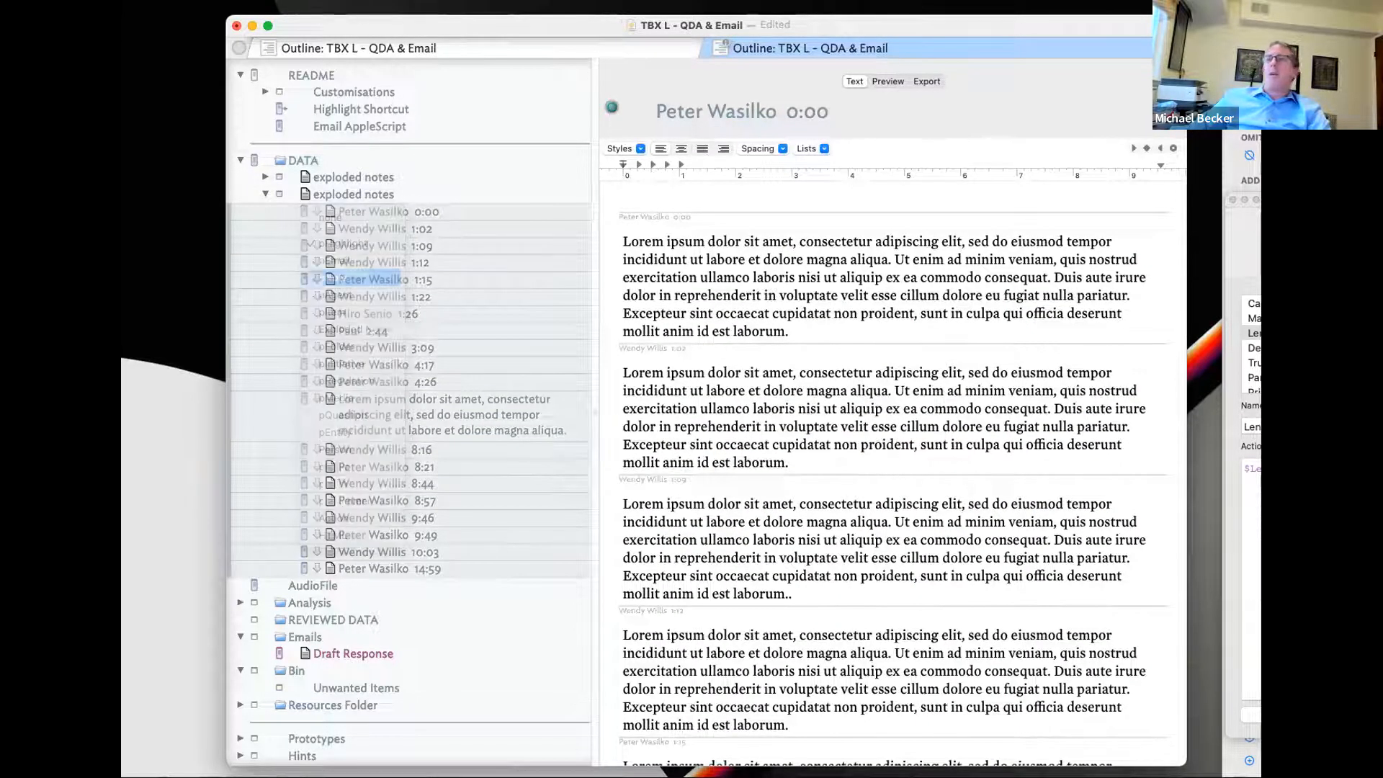
{"action": "left_click_drag", "start_coordinate": [1251, 265], "coordinate": [1113, 282]}
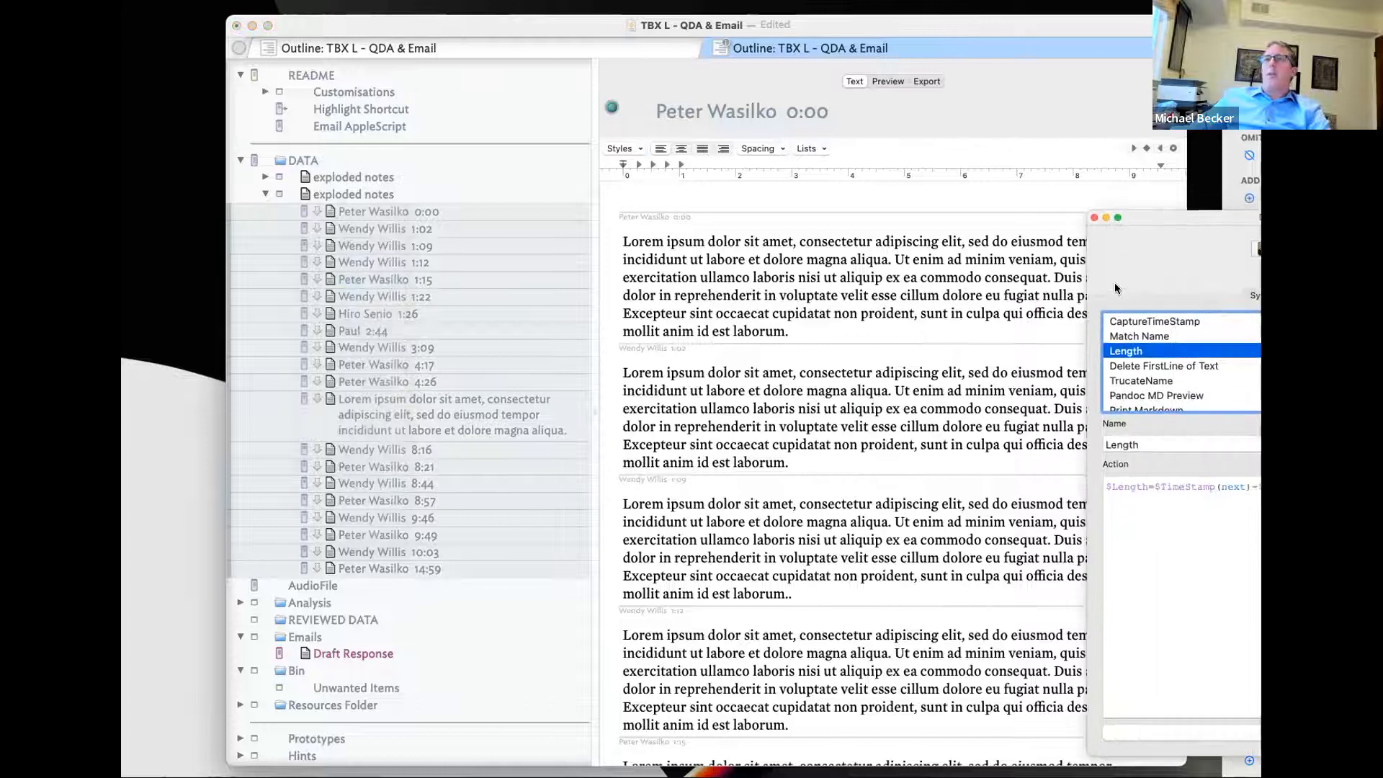
{"action": "left_click", "coordinate": [1145, 321]}
- Apply CaptureTimeStamp, Match Name and Length to the new notes; confirm the 0:00 note shows Length 01:02
{"action": "left_click", "coordinate": [1194, 728]}
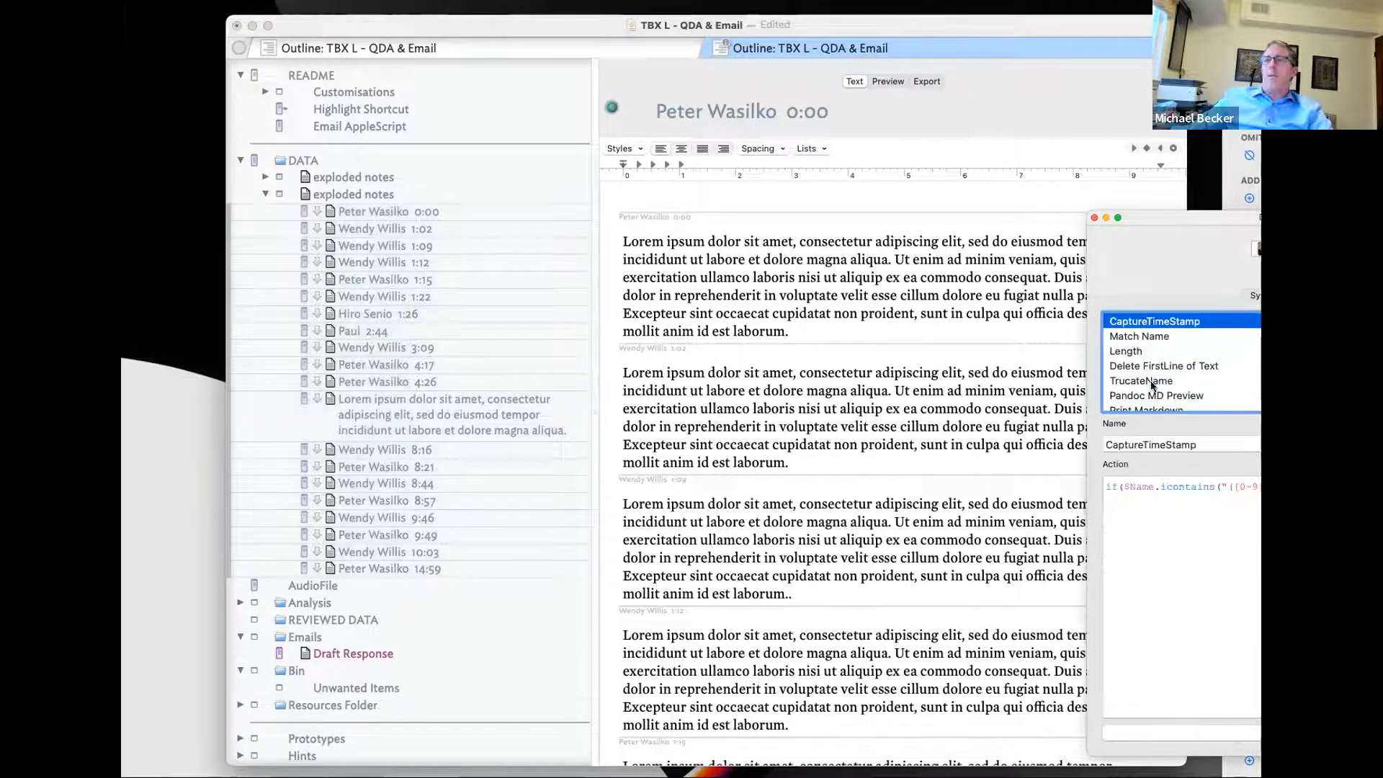
{"action": "left_click", "coordinate": [1142, 336]}
{"action": "left_click", "coordinate": [1170, 730]}
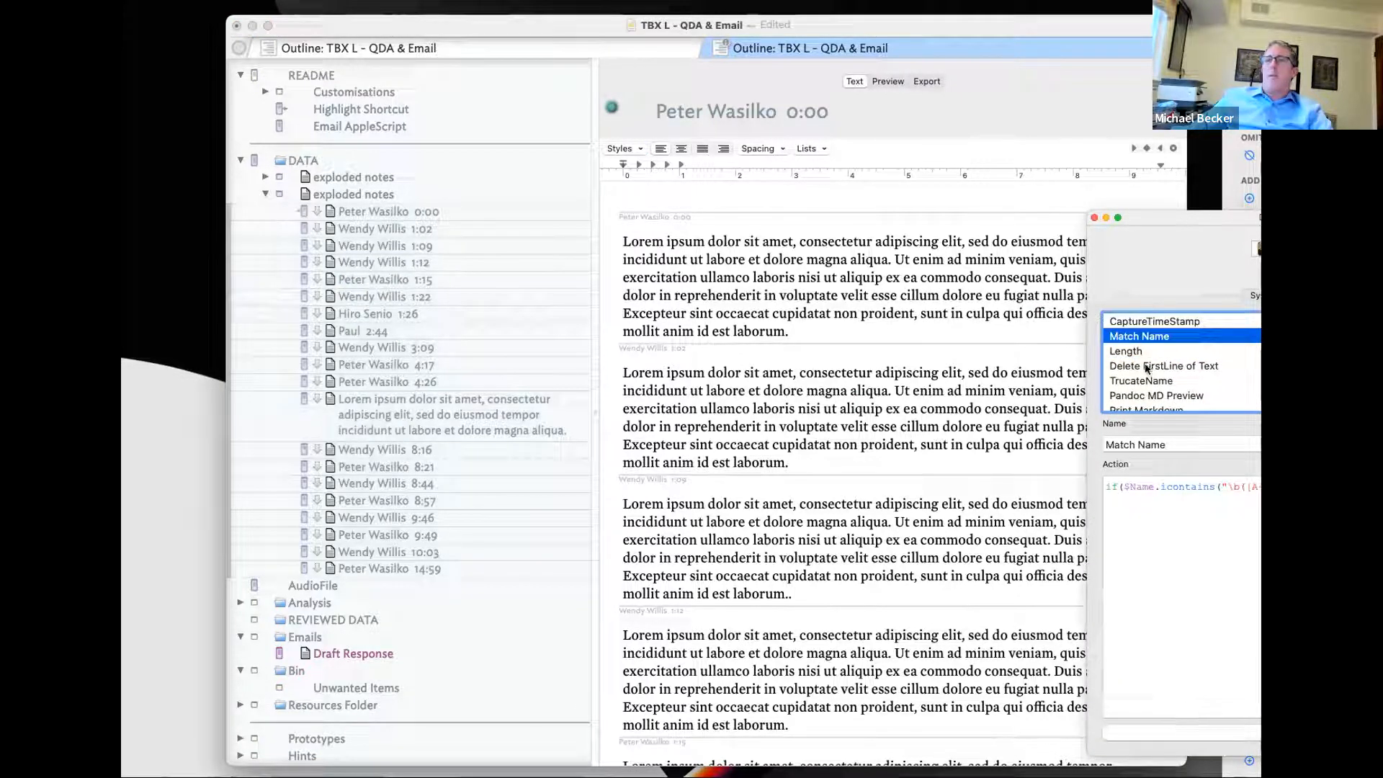
{"action": "left_click", "coordinate": [1144, 350]}
{"action": "left_click", "coordinate": [1164, 731]}
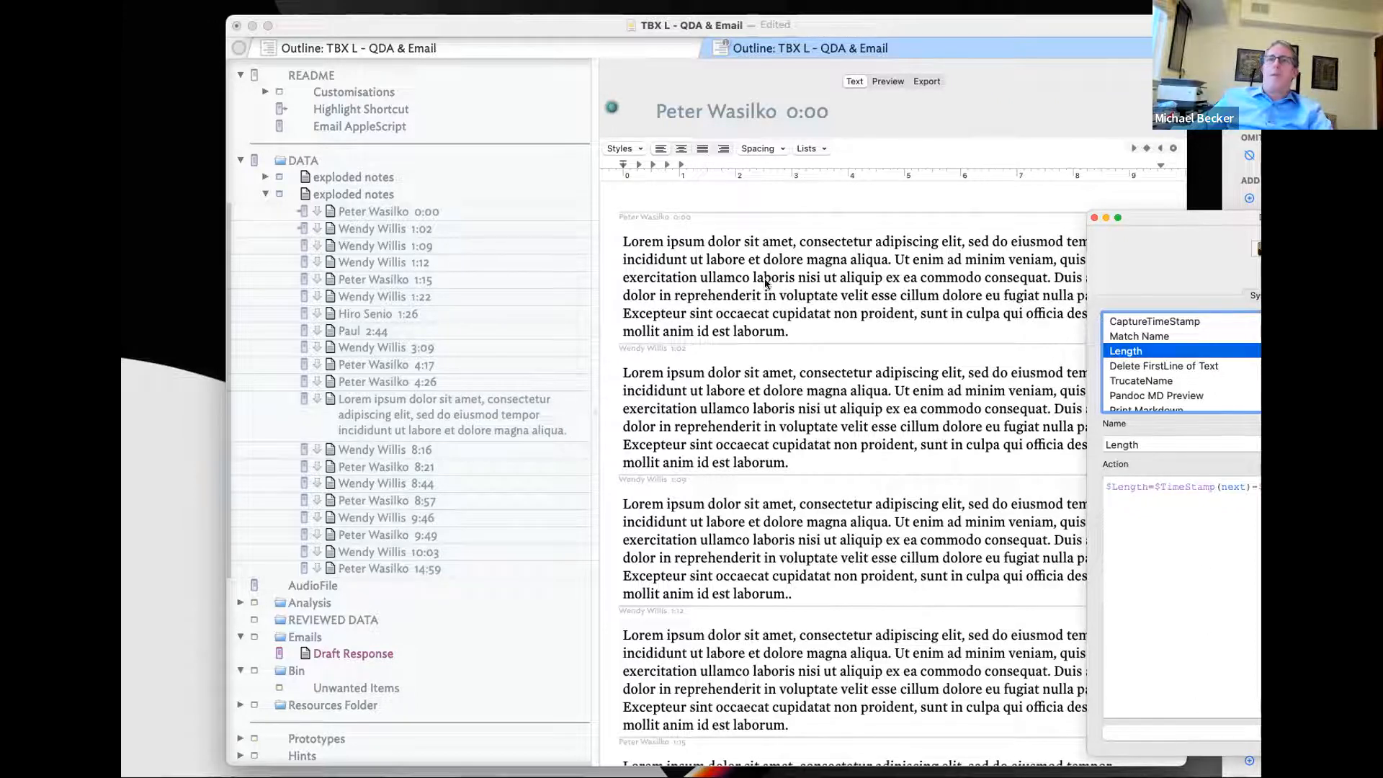
{"action": "left_click", "coordinate": [356, 195]}
{"action": "left_click", "coordinate": [381, 213]}
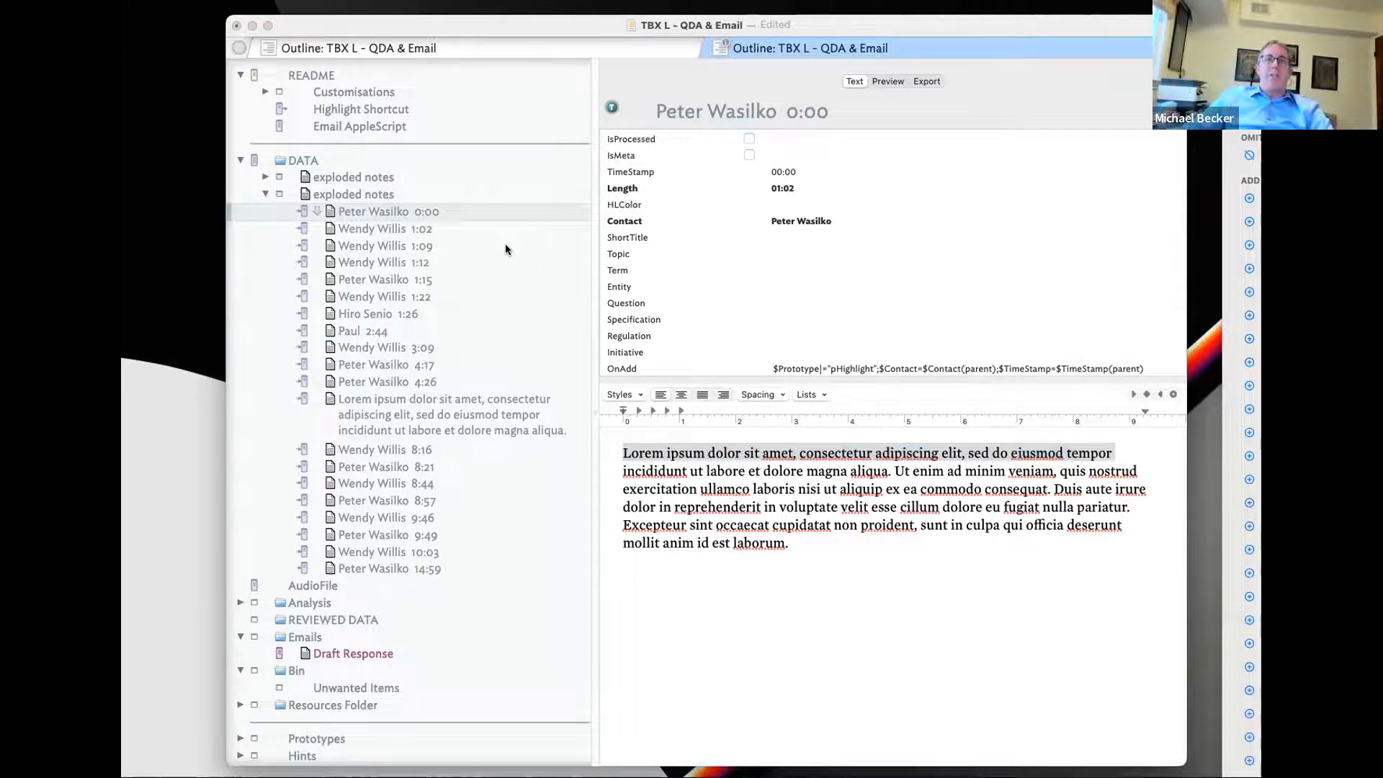
- Move all the new exploded notes directly under DATA
{"action": "left_click", "coordinate": [440, 672]}
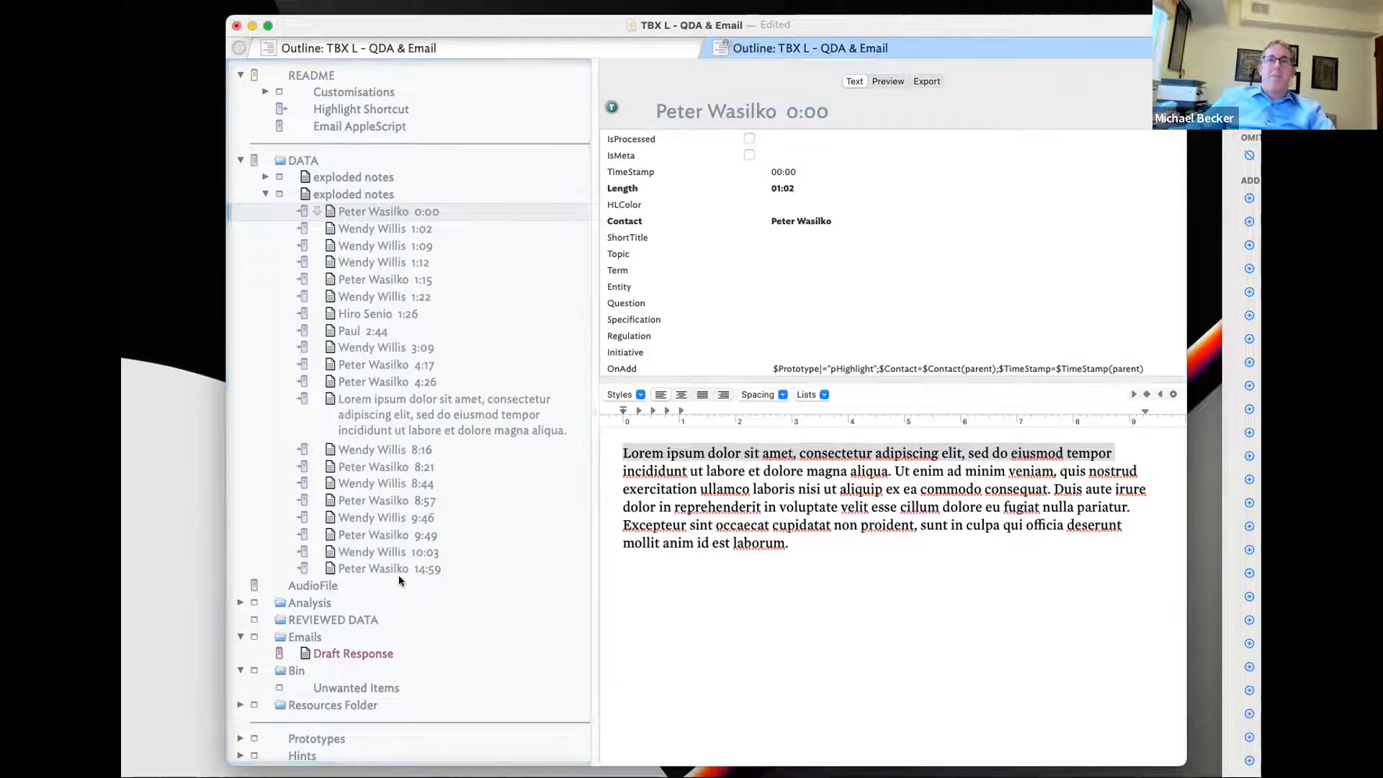
{"action": "left_click", "coordinate": [399, 571], "text": "shift"}
{"action": "left_click_drag", "start_coordinate": [443, 212], "coordinate": [408, 169]}
- Delete both empty exploded notes containers, then select a phrase in the 0:00 note
{"action": "left_click", "coordinate": [352, 554]}
{"action": "left_click", "coordinate": [369, 569], "text": "shift"}
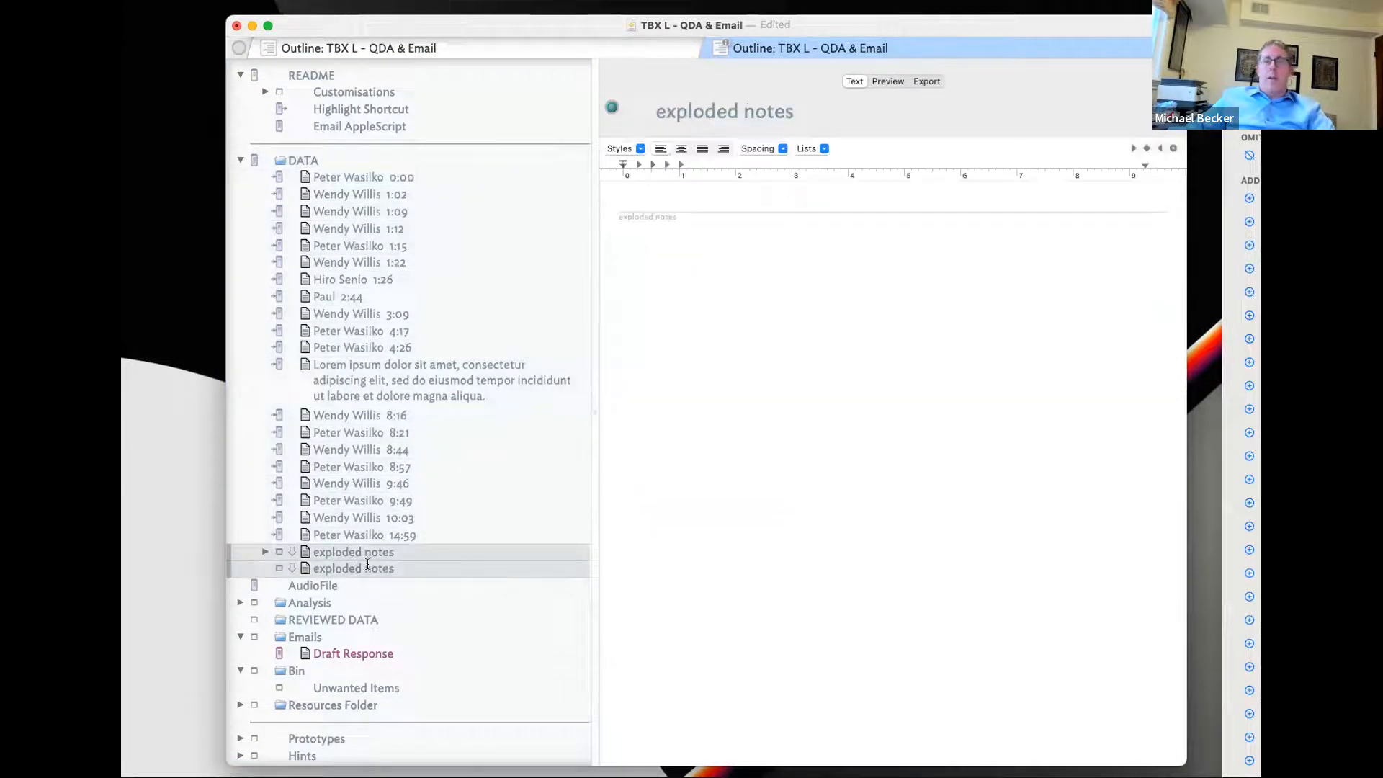
{"action": "key", "text": "Delete"}
{"action": "left_click", "coordinate": [398, 175]}
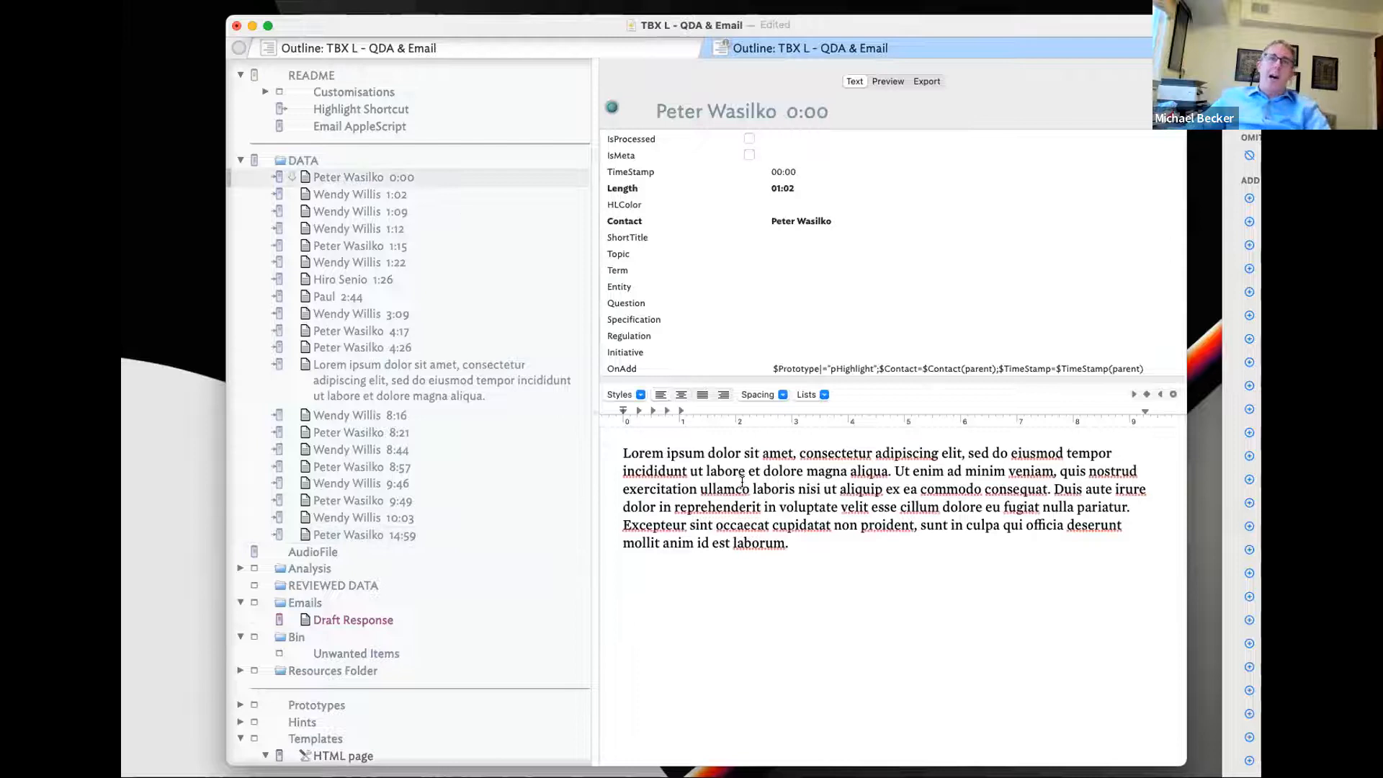
{"action": "left_click_drag", "start_coordinate": [678, 468], "coordinate": [828, 476]}
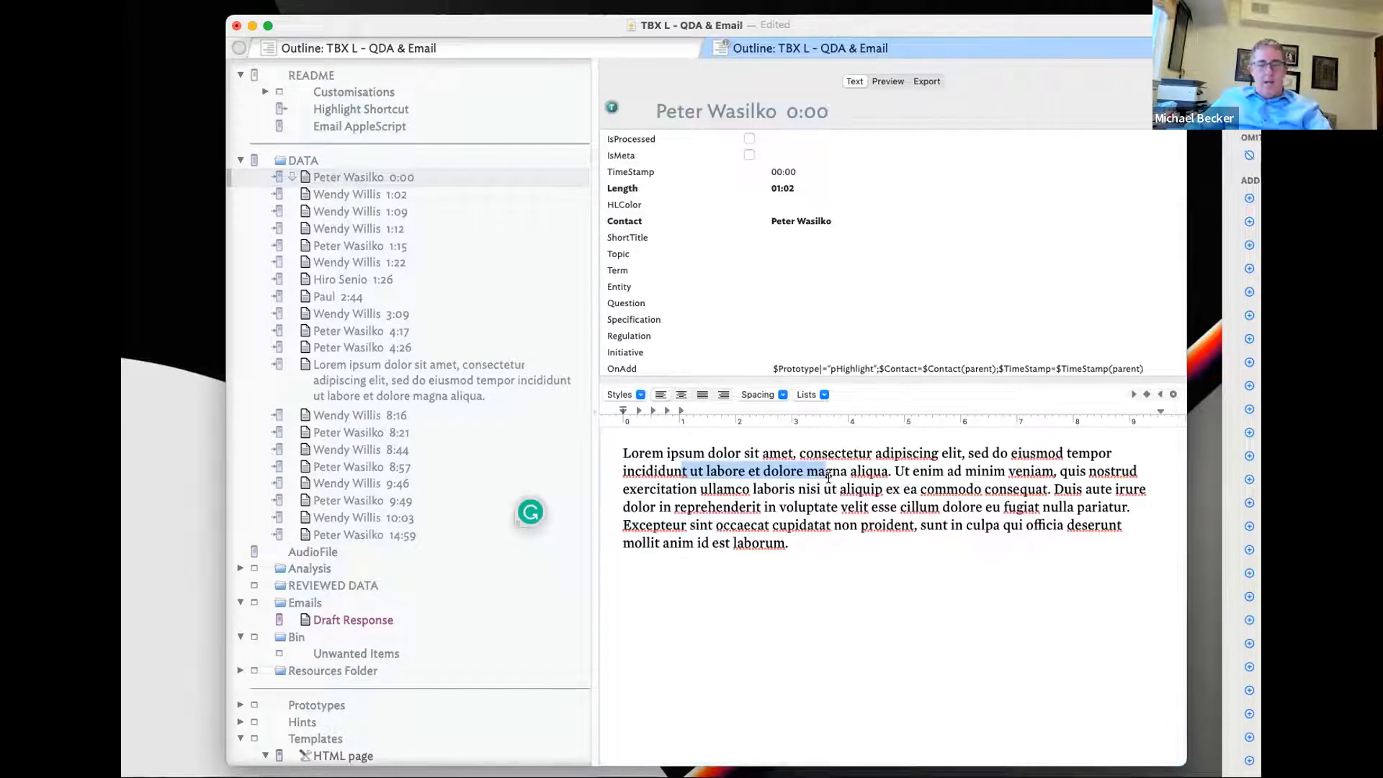
- Test deleting two phrases in the 0:00 note's text, undoing each deletion
{"action": "key", "text": "BackSpace"}
{"action": "key", "text": "super+z"}
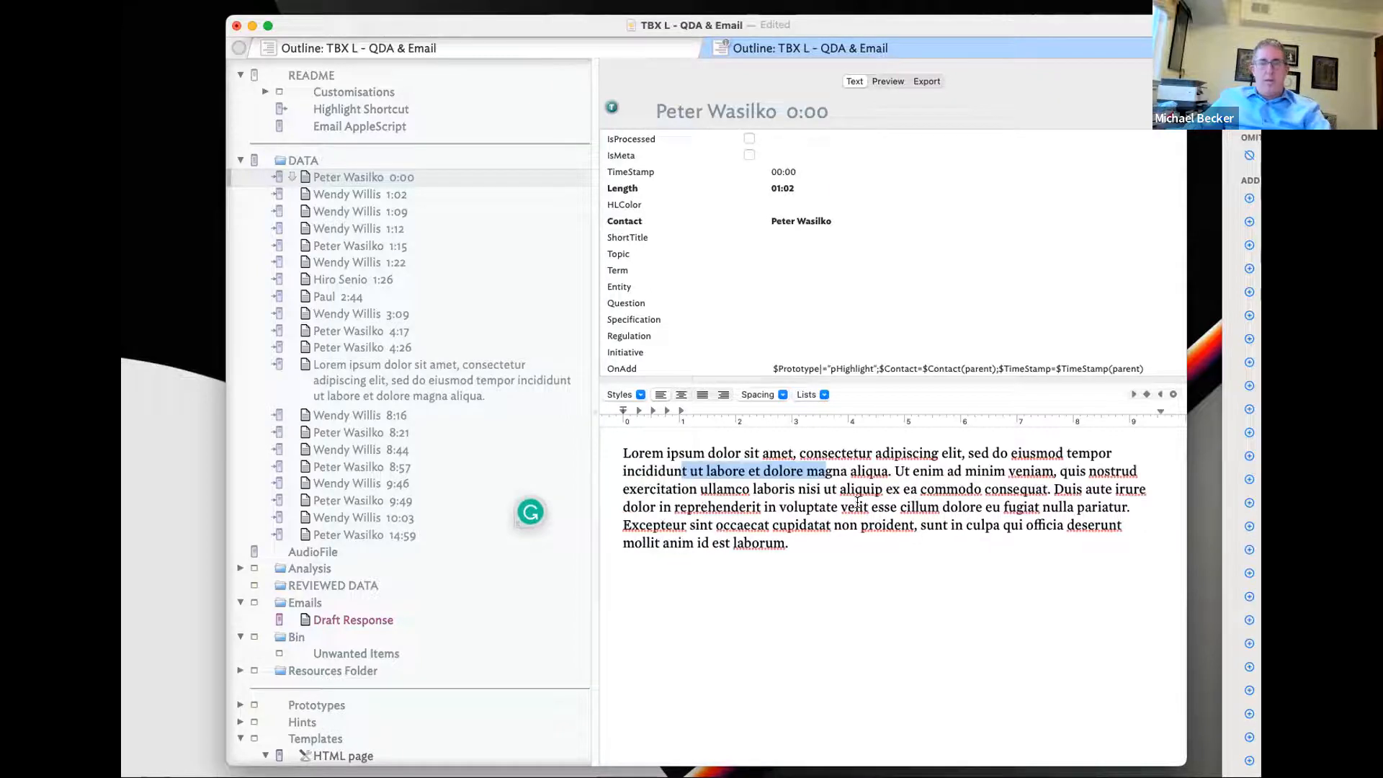
{"action": "left_click_drag", "start_coordinate": [893, 489], "coordinate": [760, 488]}
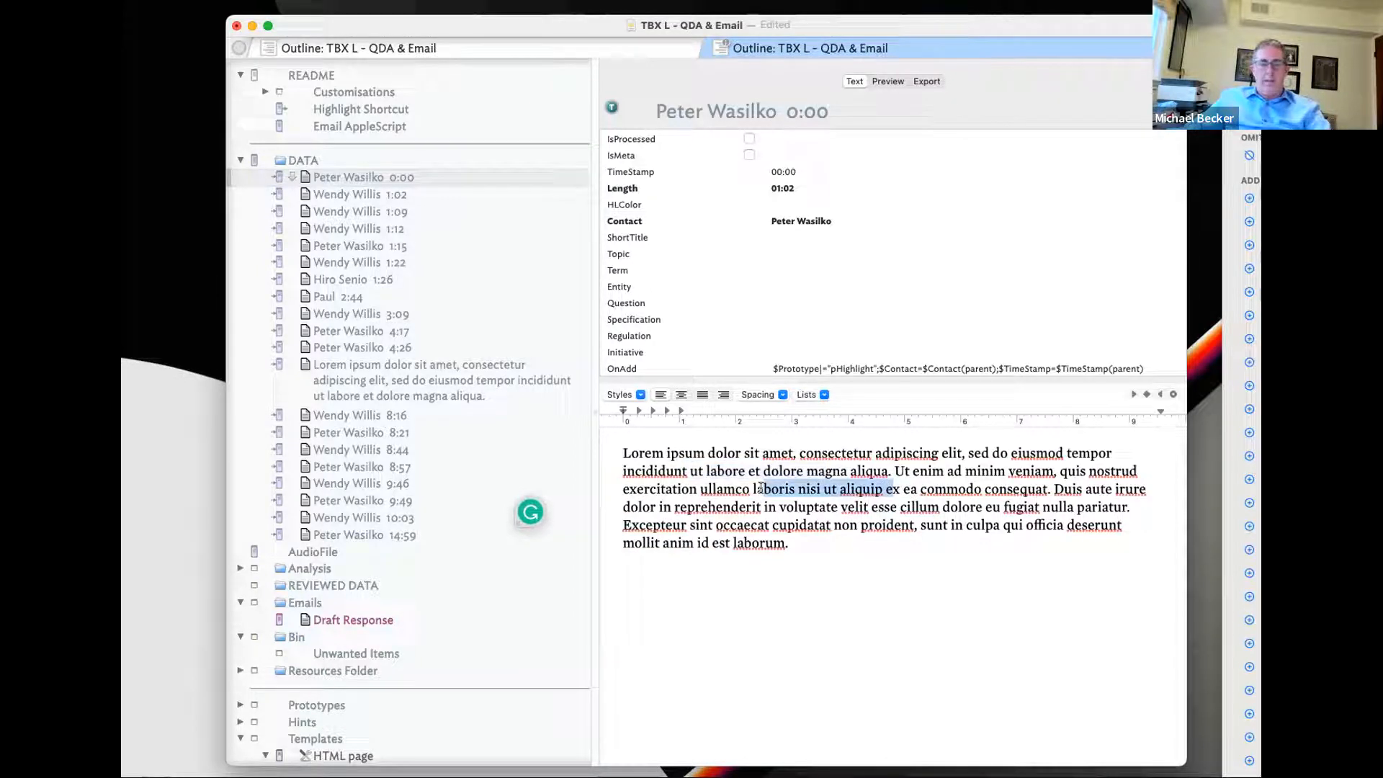
{"action": "key", "text": "BackSpace"}
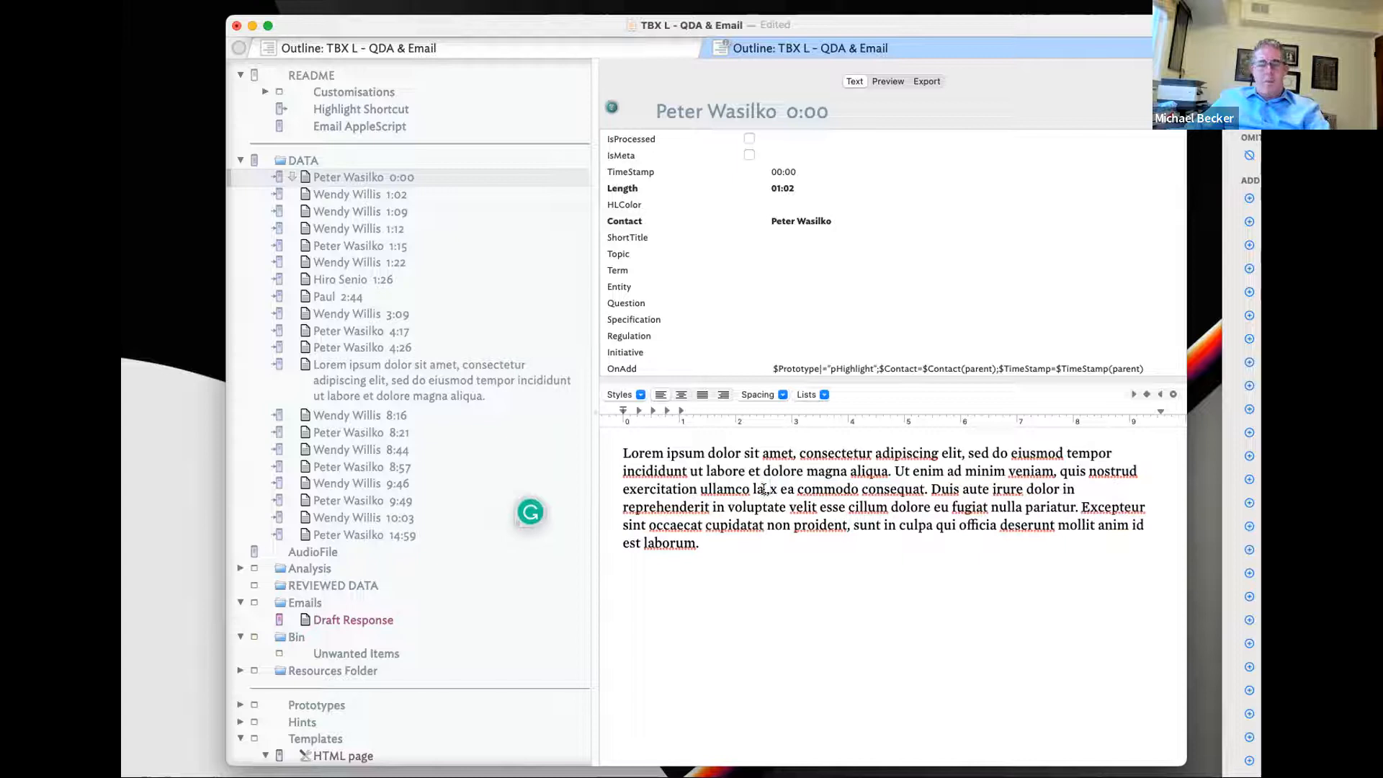
{"action": "key", "text": "super+z"}
{"action": "left_click", "coordinate": [834, 524]}
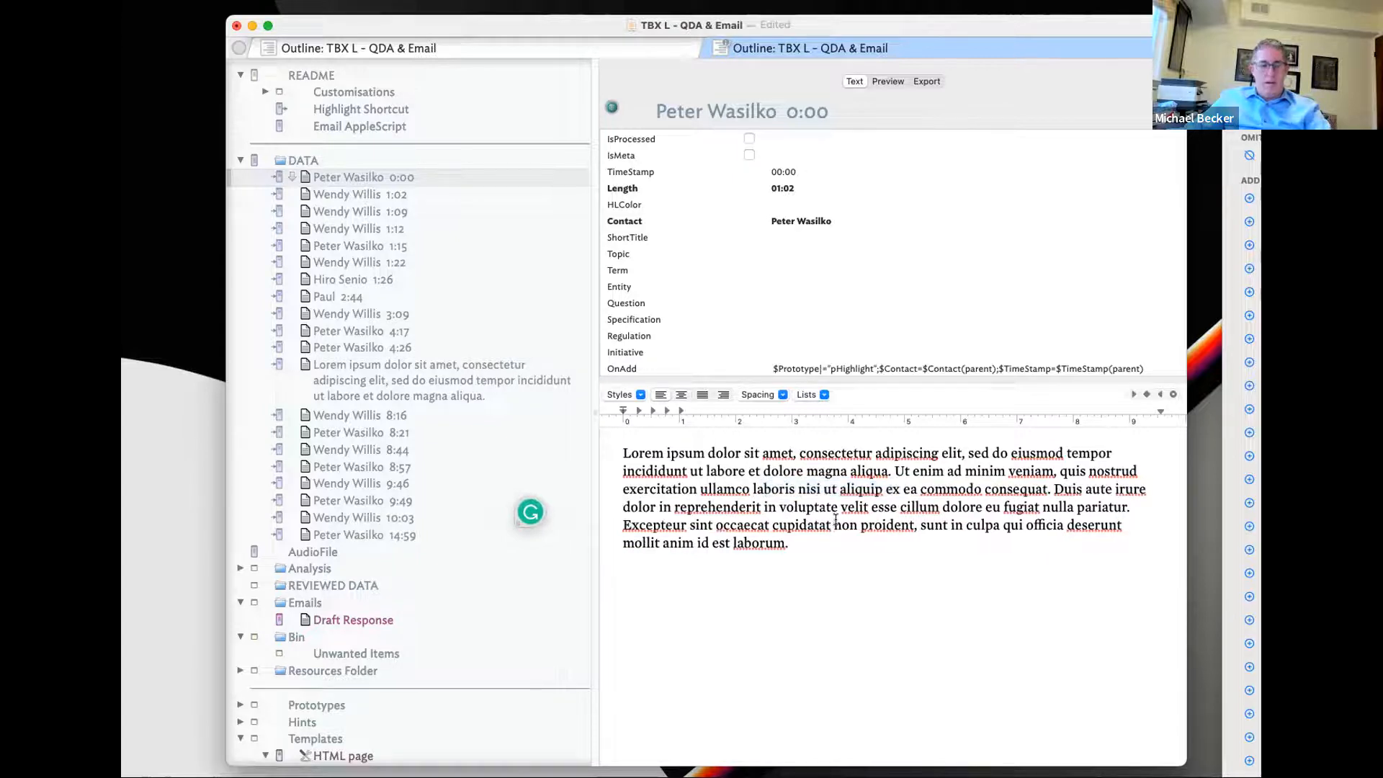
- Highlight 0:00 note passages: 'co laboris nisi' in yellow, then others in blue and red
{"action": "left_click_drag", "start_coordinate": [735, 489], "coordinate": [897, 550]}
{"action": "key", "text": "ctrl+super+y"}
{"action": "left_click", "coordinate": [836, 522]}
{"action": "key", "text": "ctrl+super+b"}
{"action": "left_click", "coordinate": [776, 505]}
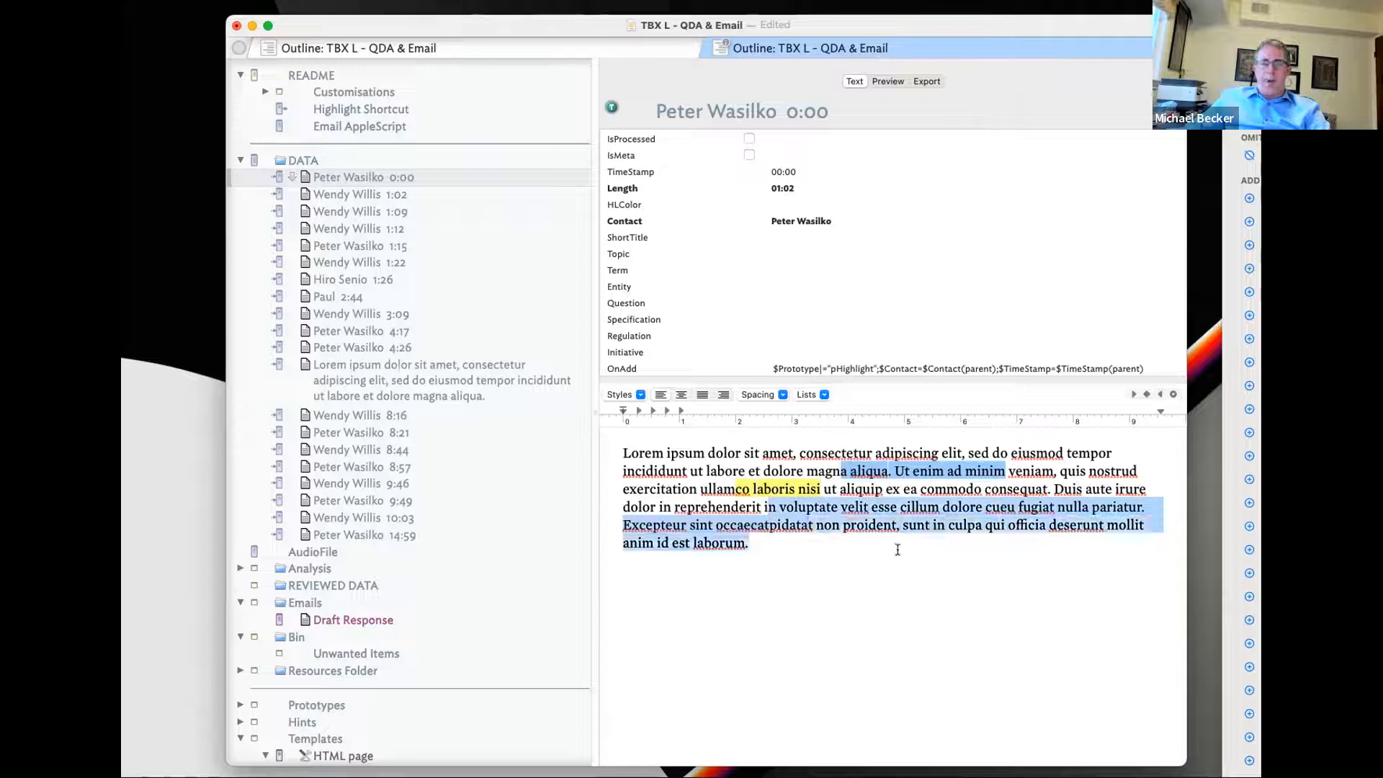
{"action": "key", "text": "ctrl+super+r"}
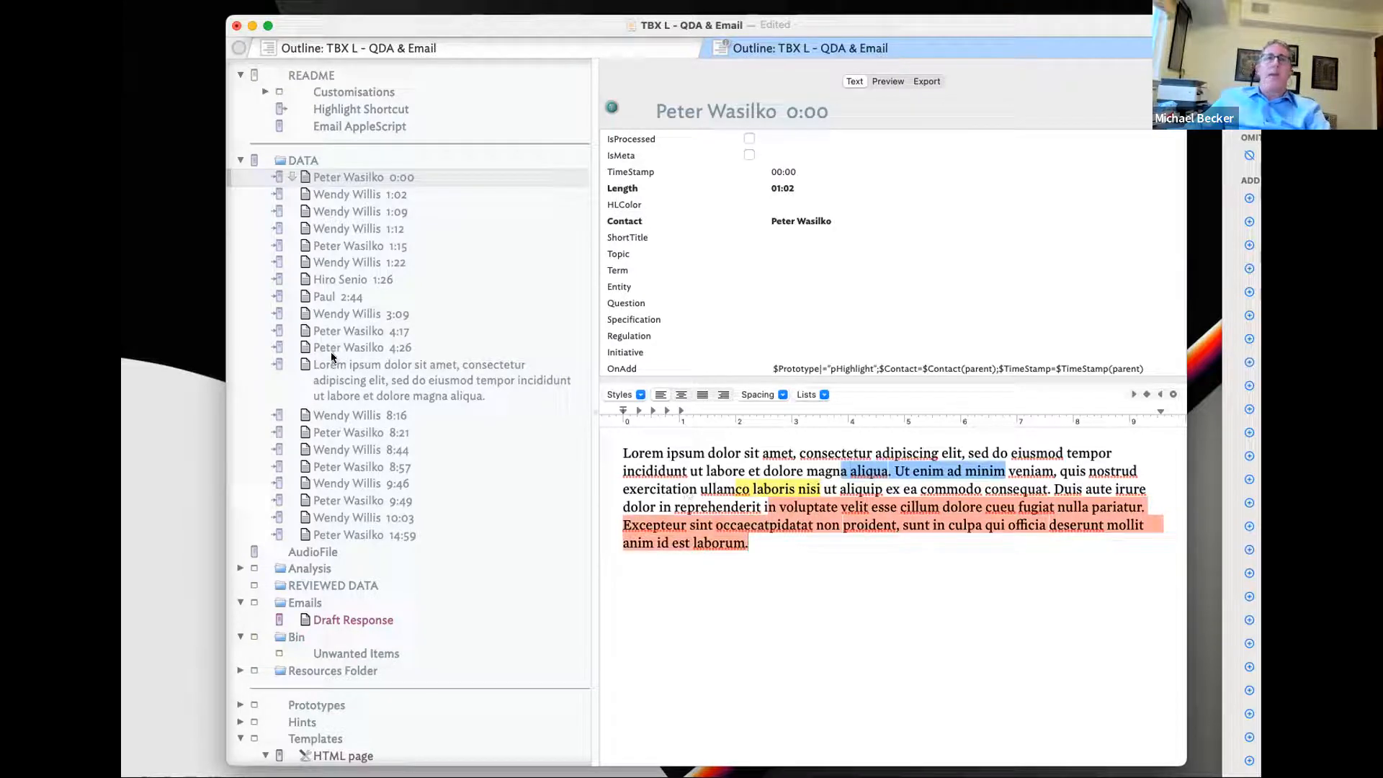
- Highlight the 1:26 note's ullamco-to-volupta passage, its closing 2:41 exchange, and 'rem ipsum dol'
{"action": "left_click", "coordinate": [359, 193]}
{"action": "left_click", "coordinate": [366, 248]}
{"action": "left_click", "coordinate": [362, 264]}
{"action": "left_click", "coordinate": [361, 281]}
{"action": "left_click_drag", "start_coordinate": [699, 489], "coordinate": [825, 504]}
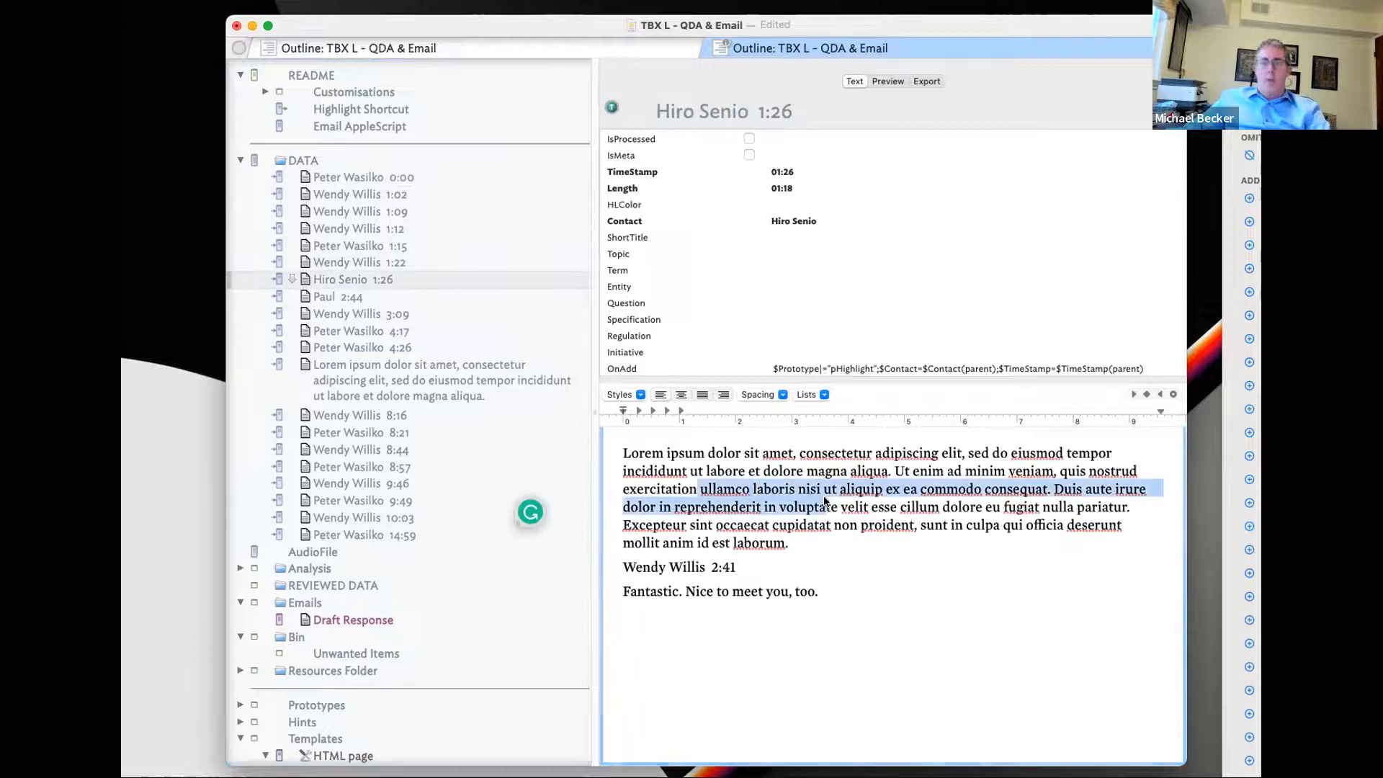
{"action": "left_click_drag", "start_coordinate": [821, 592], "coordinate": [643, 550]}
{"action": "left_click", "coordinate": [823, 527]}
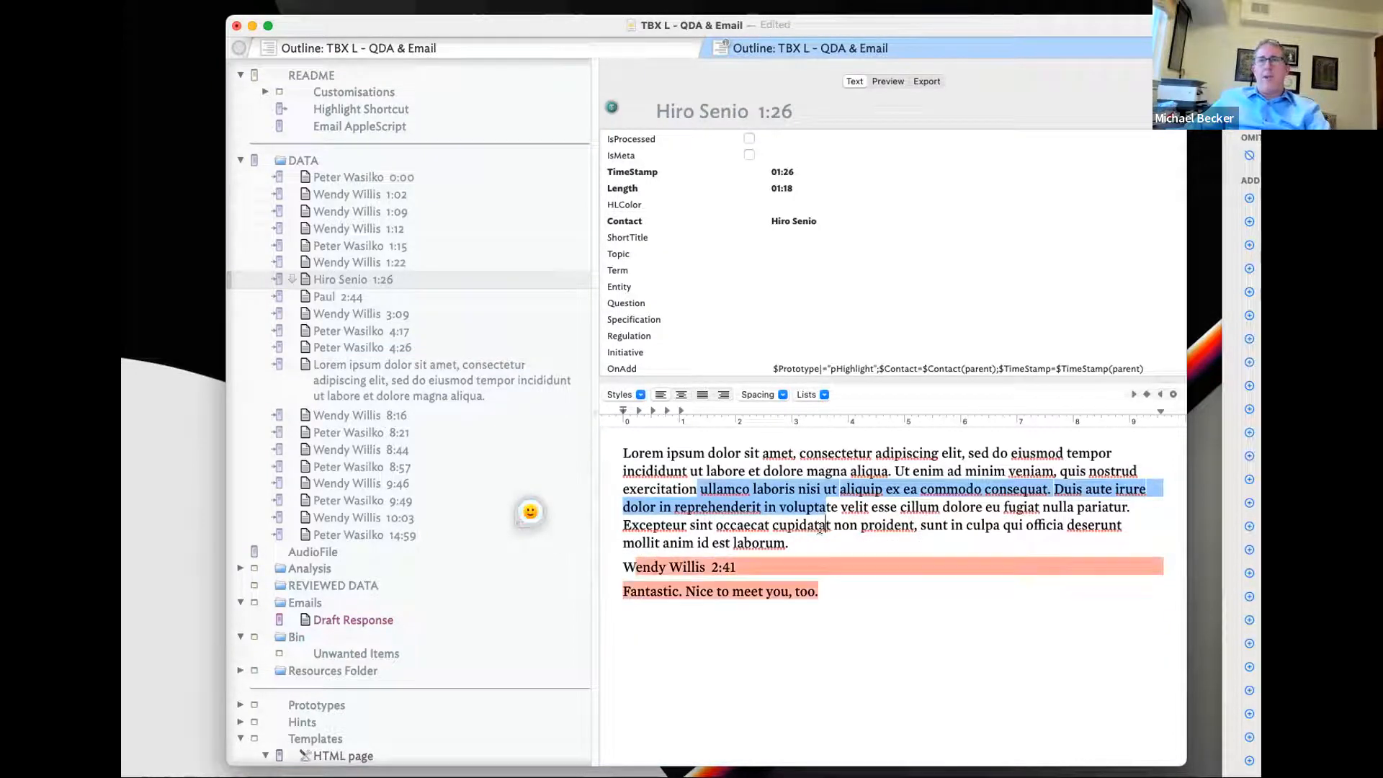
{"action": "left_click_drag", "start_coordinate": [636, 445], "coordinate": [726, 455]}
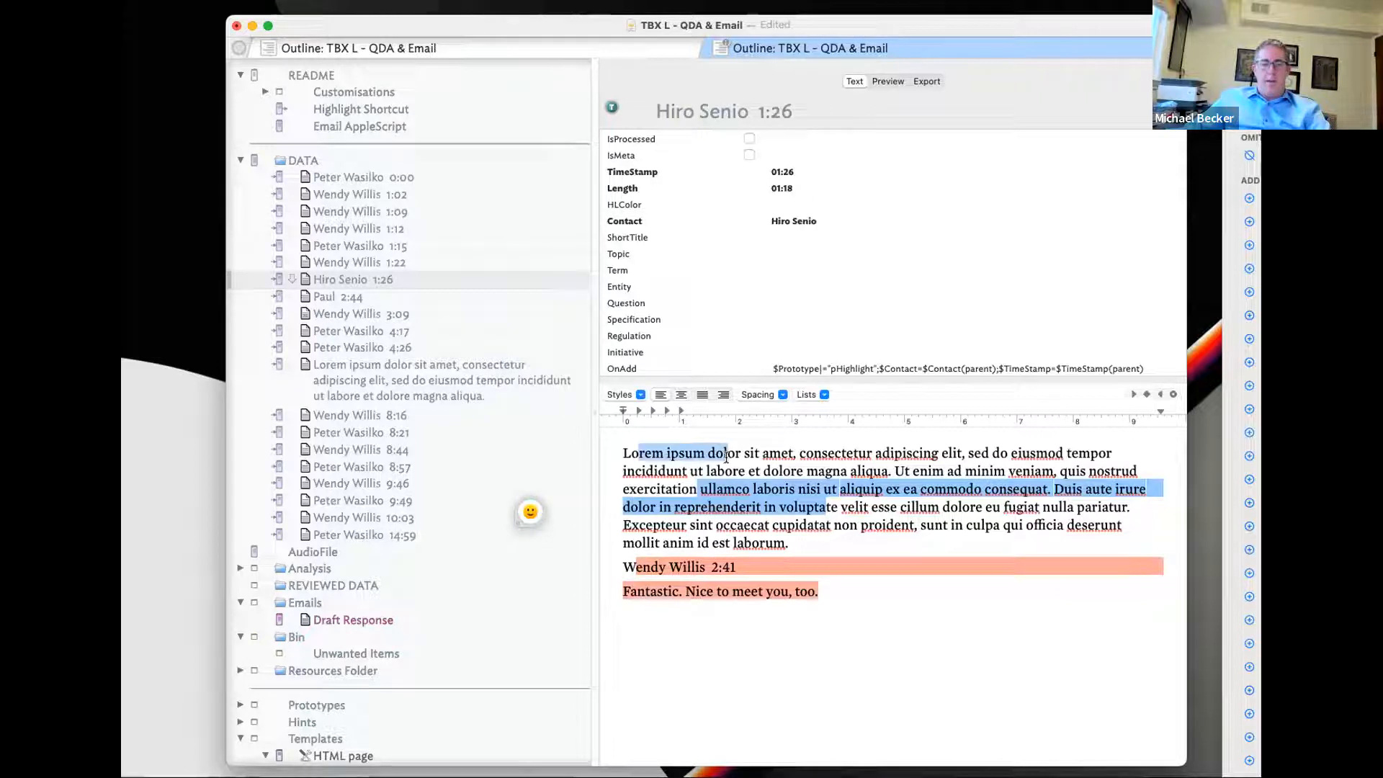
{"action": "left_click", "coordinate": [830, 471]}
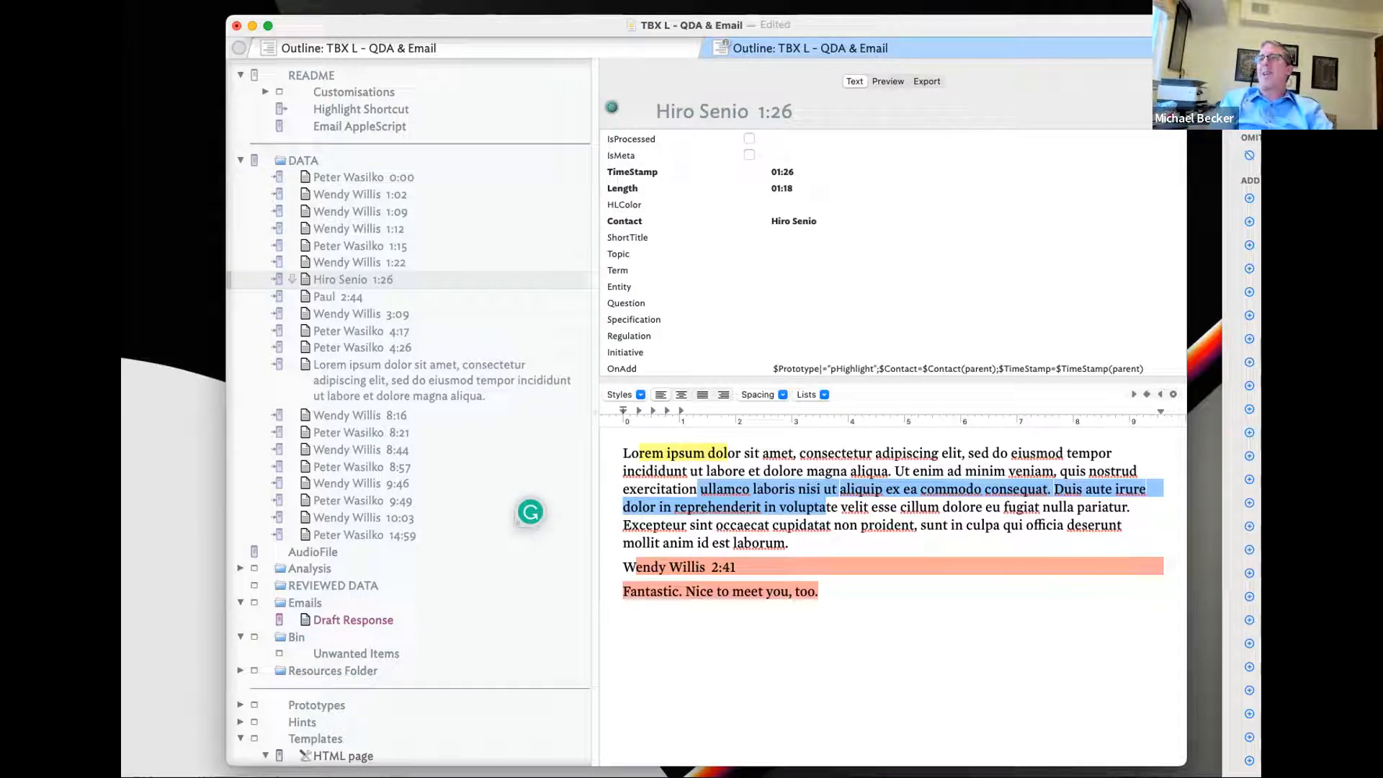
{"action": "key", "text": "super+Tab"}
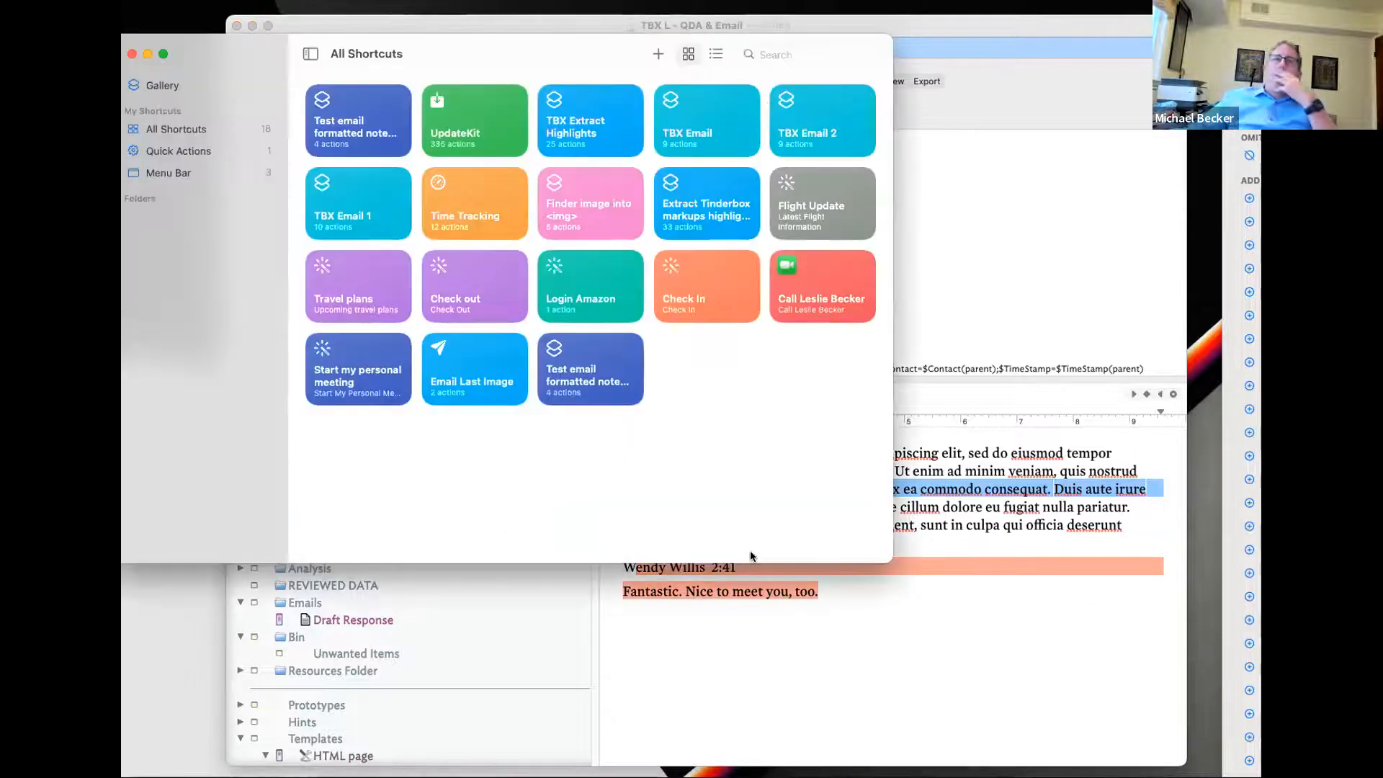
- Open the TBX Extract Highlights shortcut for editing and scroll through its actions
{"action": "left_click_drag", "start_coordinate": [447, 53], "coordinate": [528, 211]}
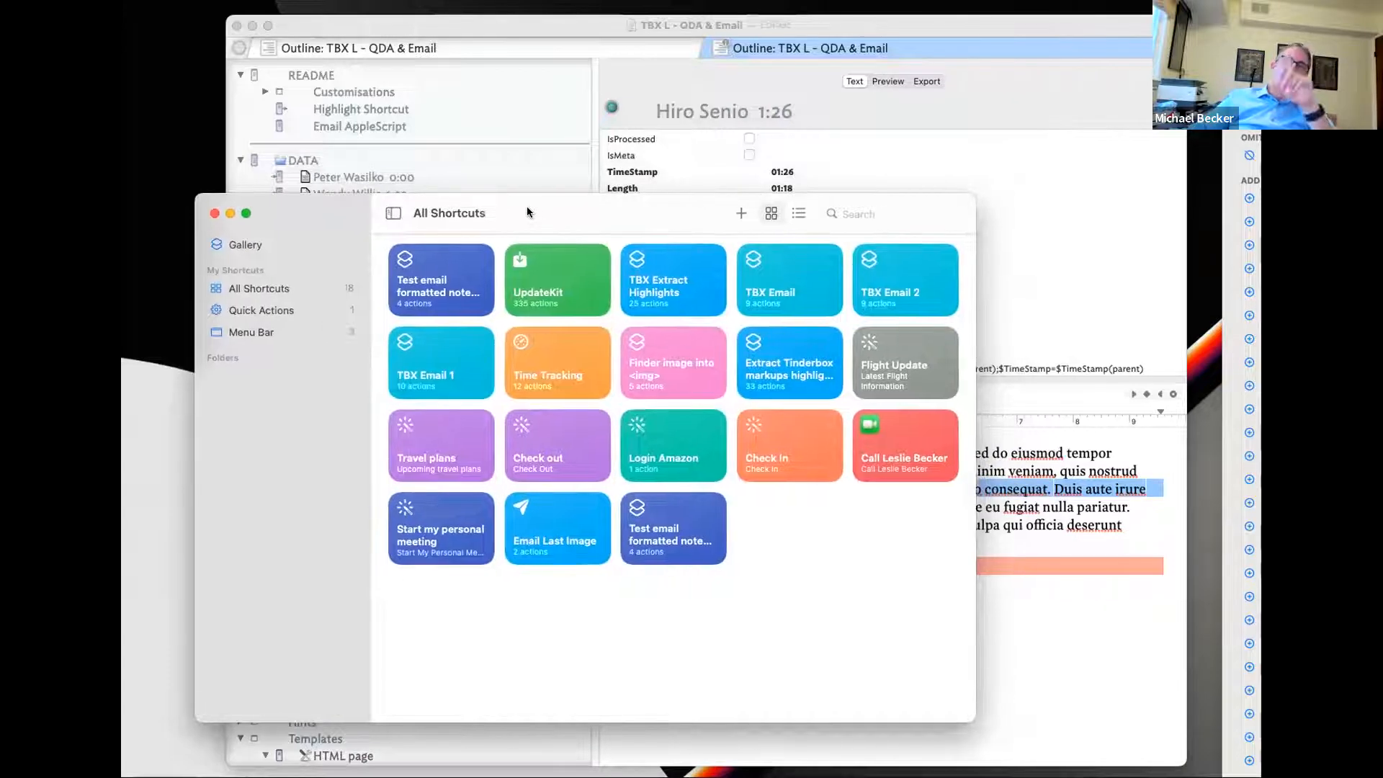
{"action": "double_click", "coordinate": [671, 288]}
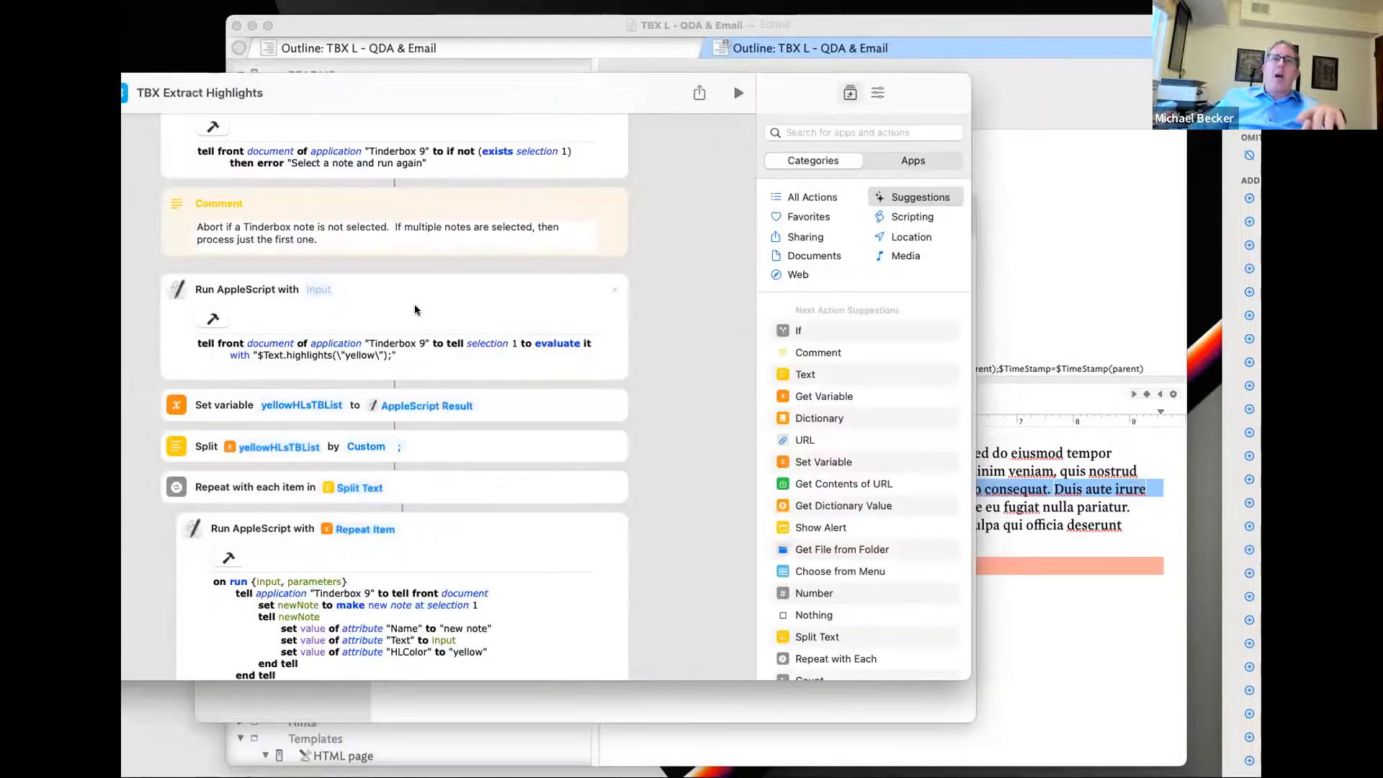
{"action": "scroll", "coordinate": [415, 310], "scroll_direction": "up", "scroll_amount": 1}
{"action": "scroll", "coordinate": [432, 338], "scroll_direction": "down", "scroll_amount": 10}
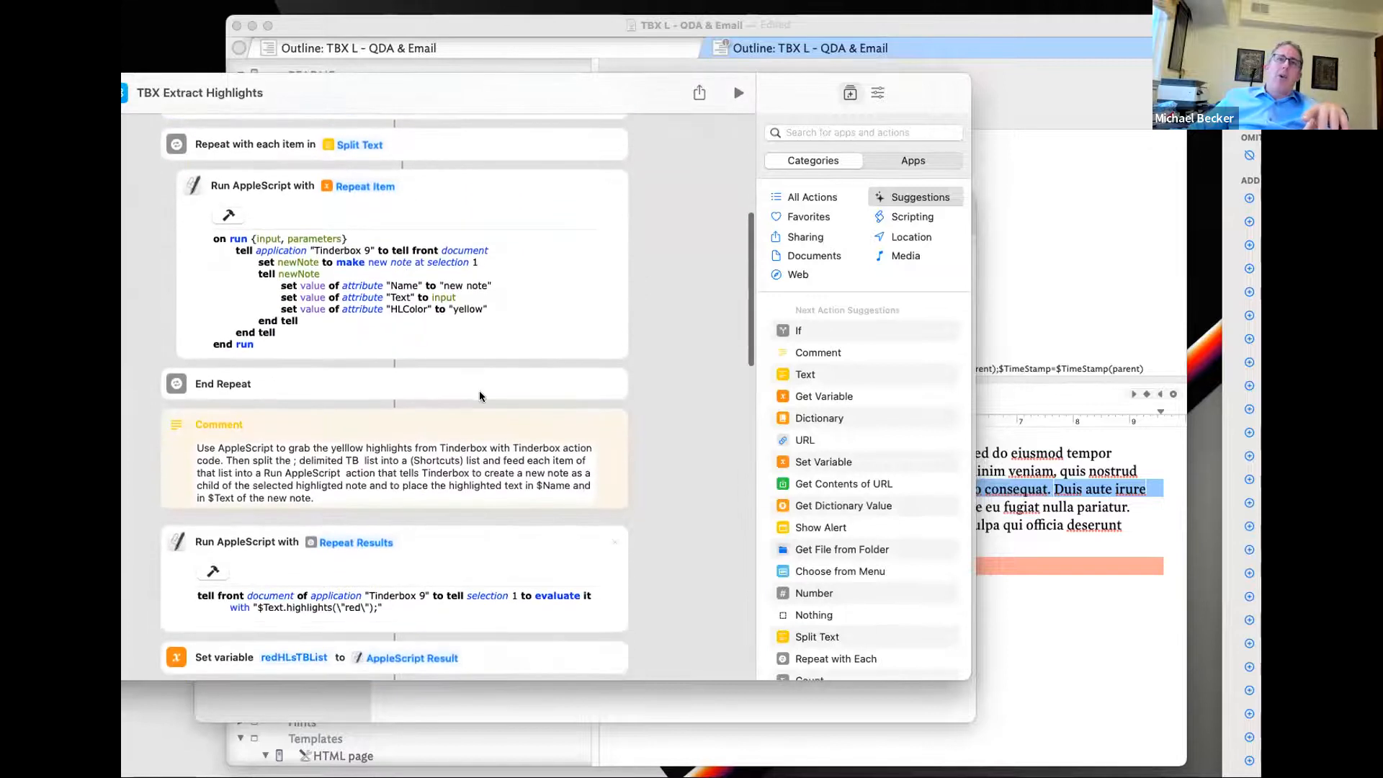
{"action": "scroll", "coordinate": [346, 441], "scroll_direction": "down", "scroll_amount": 10}
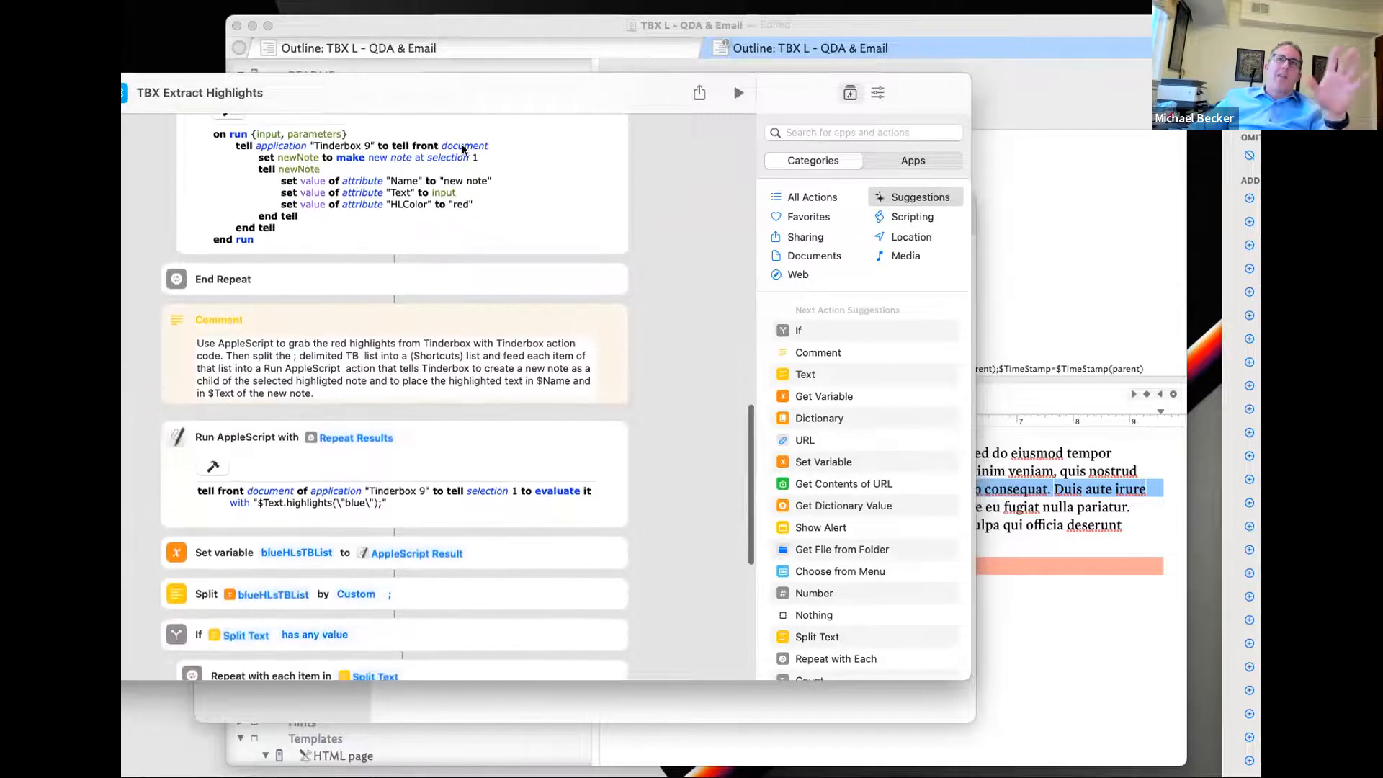
- Close the All Shortcuts window and position the shortcut editor beside the Tinderbox document
{"action": "left_click_drag", "start_coordinate": [331, 84], "coordinate": [450, 152]}
{"action": "left_click_drag", "start_coordinate": [473, 206], "coordinate": [982, 278]}
{"action": "left_click", "coordinate": [303, 207]}
{"action": "key", "text": "super+w"}
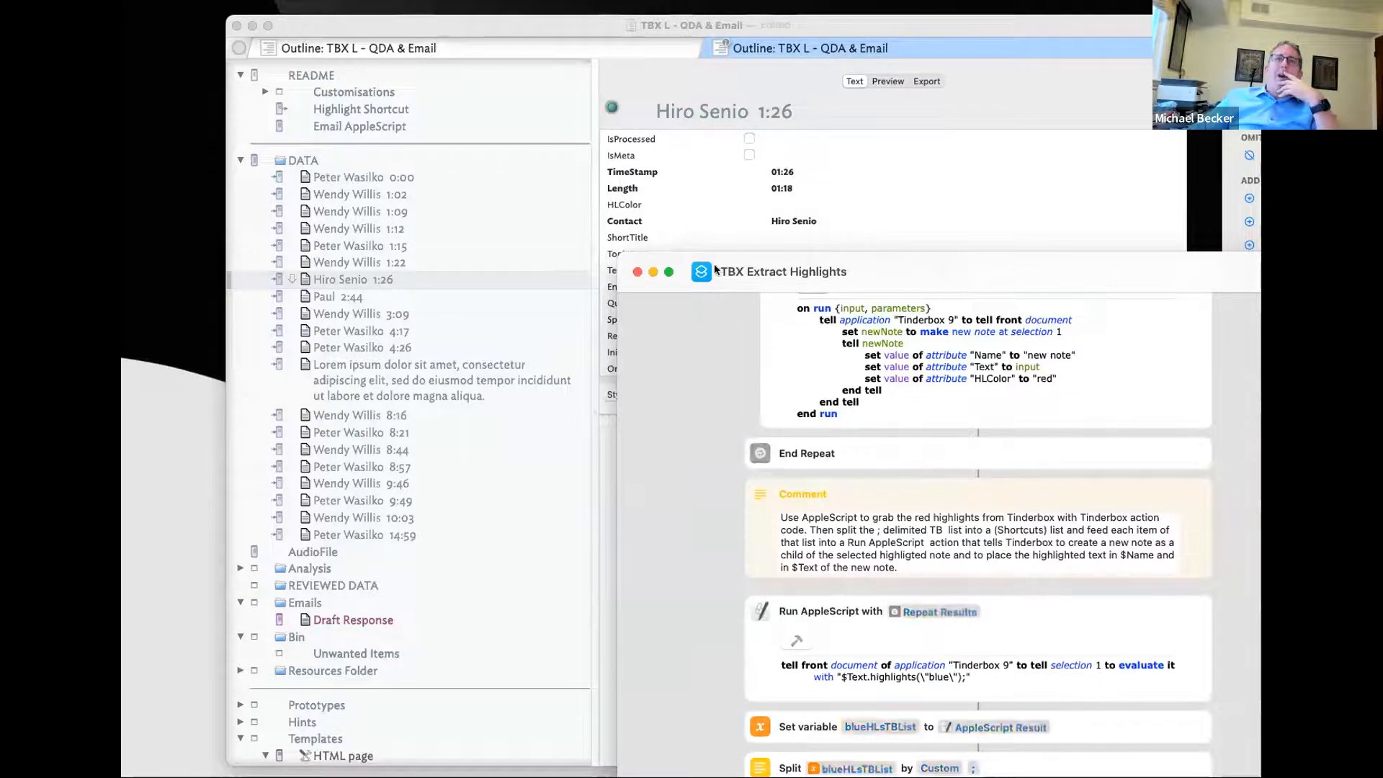
{"action": "scroll", "coordinate": [977, 504], "scroll_direction": "up", "scroll_amount": 10}
{"action": "scroll", "coordinate": [752, 346], "scroll_direction": "down", "scroll_amount": 9}
{"action": "left_click_drag", "start_coordinate": [756, 273], "coordinate": [1145, 284]}
- Expand the 1:26 note and review its extracted HL- highlight notes
{"action": "left_click", "coordinate": [265, 279]}
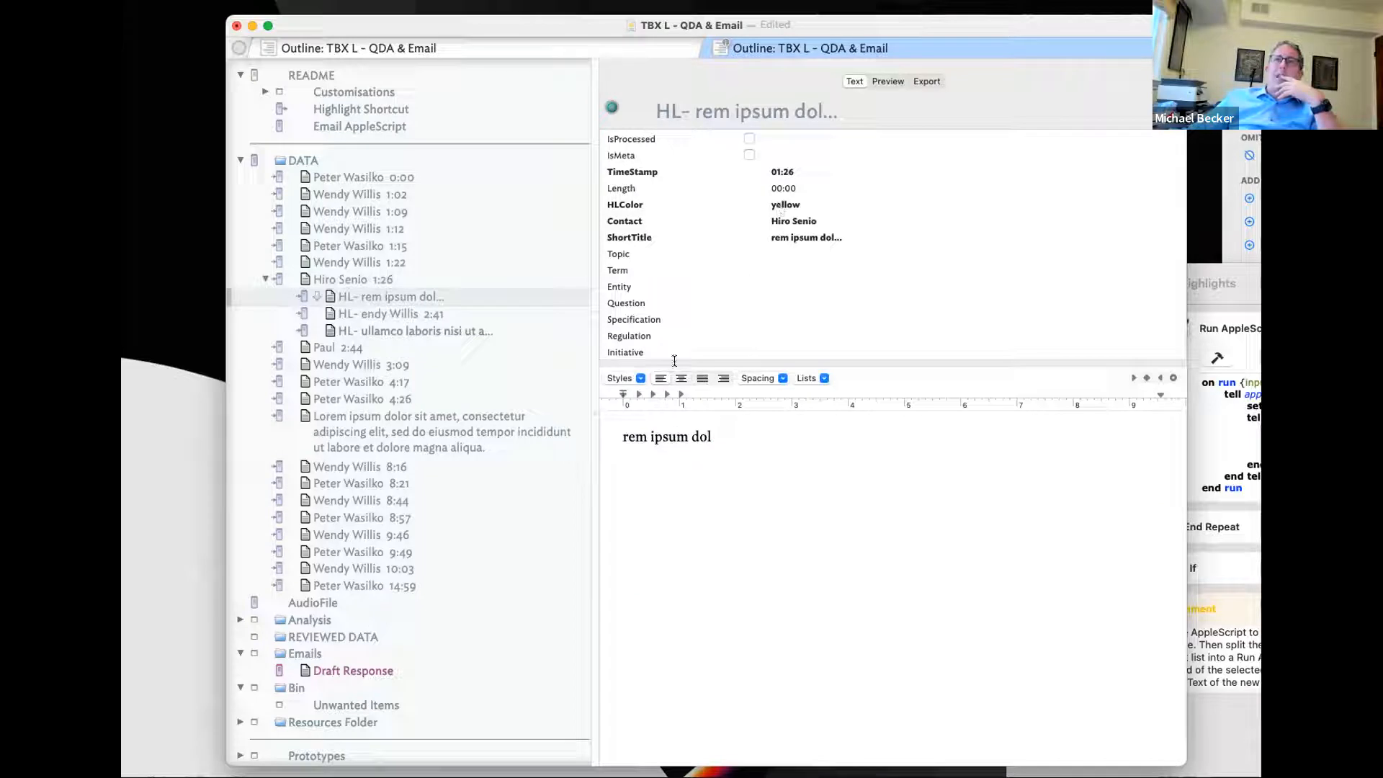
{"action": "left_click", "coordinate": [415, 309]}
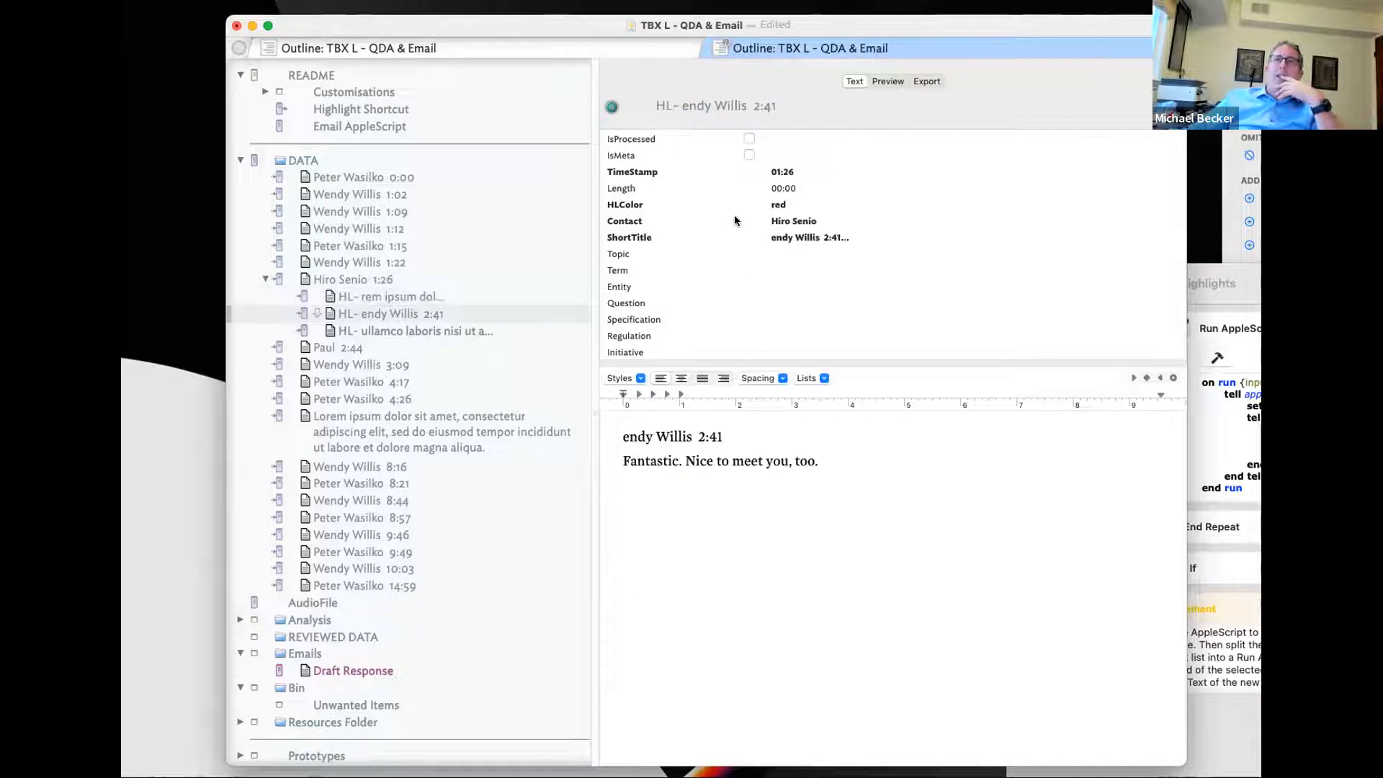
{"action": "left_click", "coordinate": [477, 331]}
- Run the TBX Extract Highlights shortcut on the 0:00 speaker note
{"action": "left_click", "coordinate": [360, 176]}
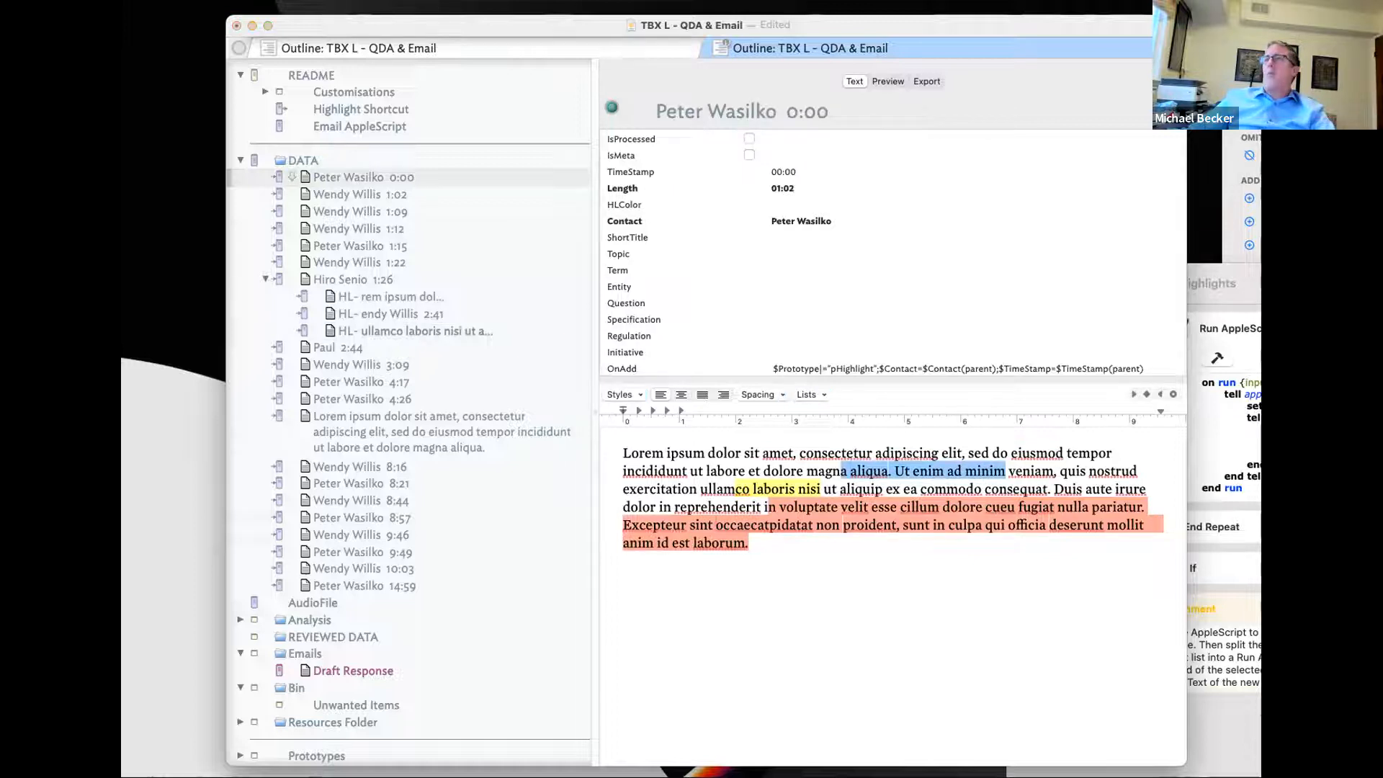
{"action": "key", "text": "super+Tab"}
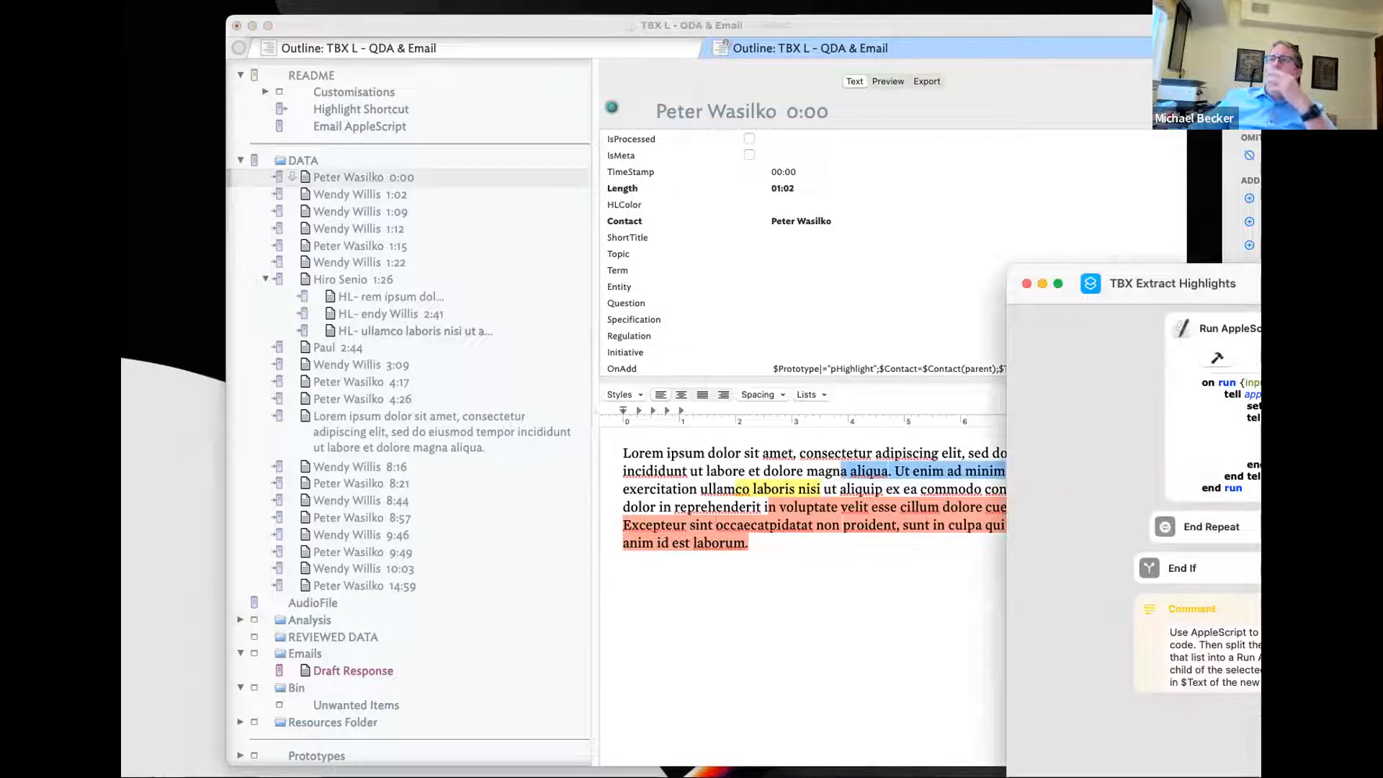
{"action": "key", "text": "super+r"}
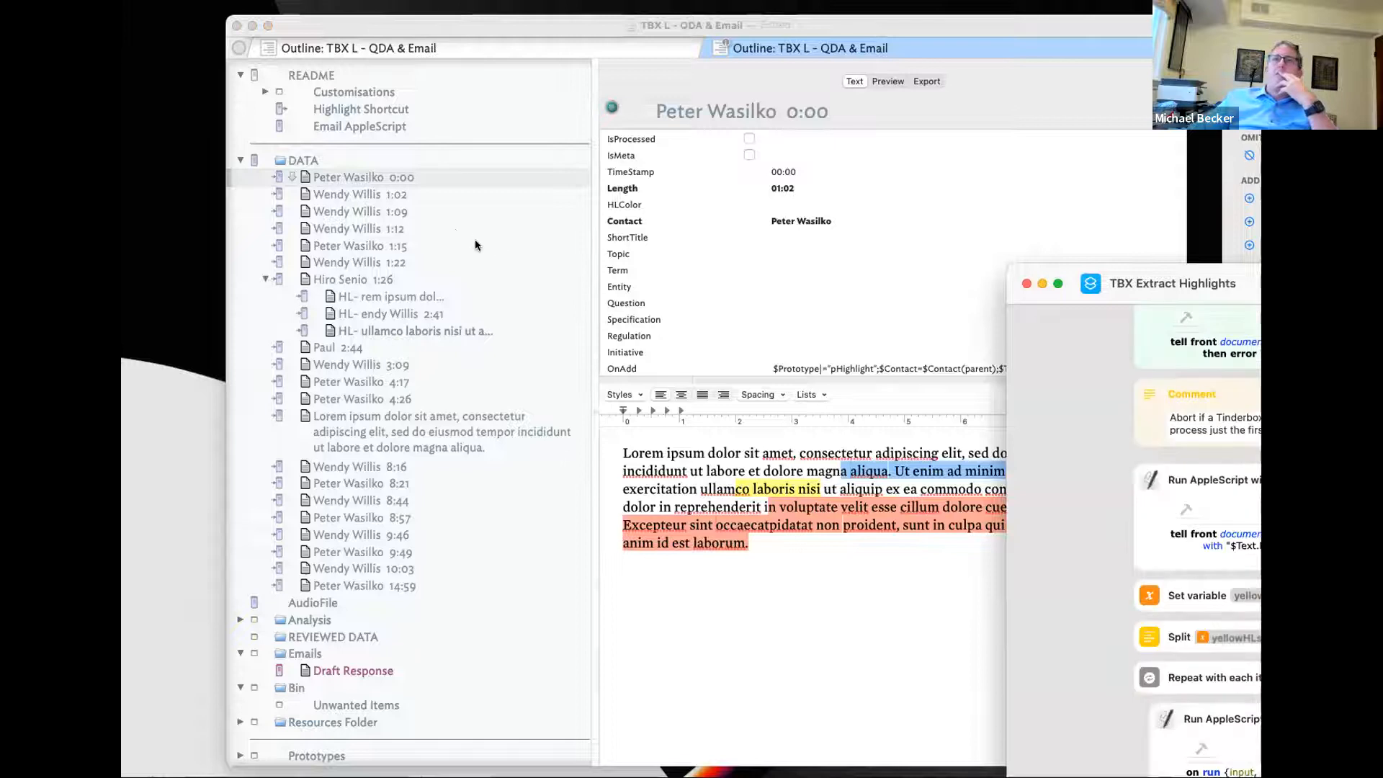
- Review the 0:00 note's new HL- child notes, including 'co laboris nisi' and 'rem ipsum dol'
{"action": "left_click", "coordinate": [265, 177]}
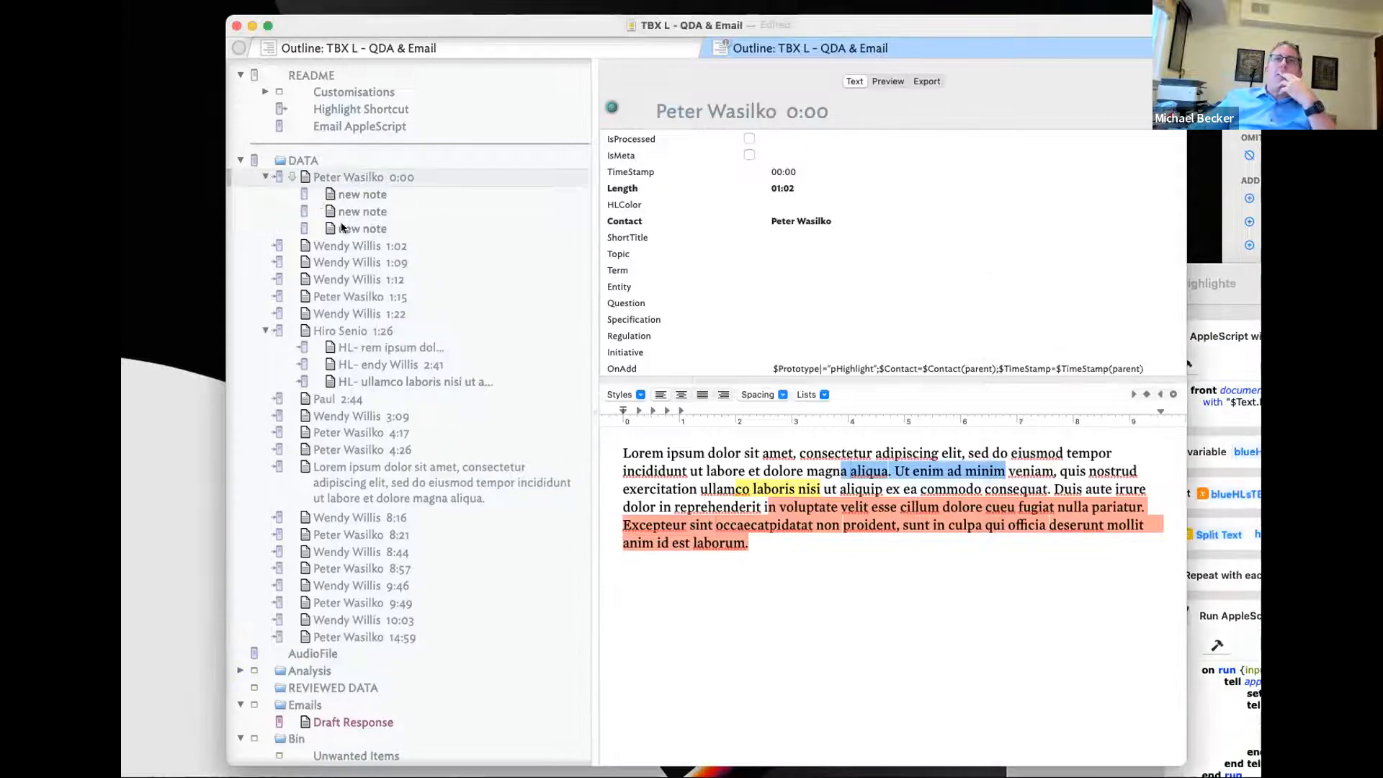
{"action": "left_click", "coordinate": [382, 209]}
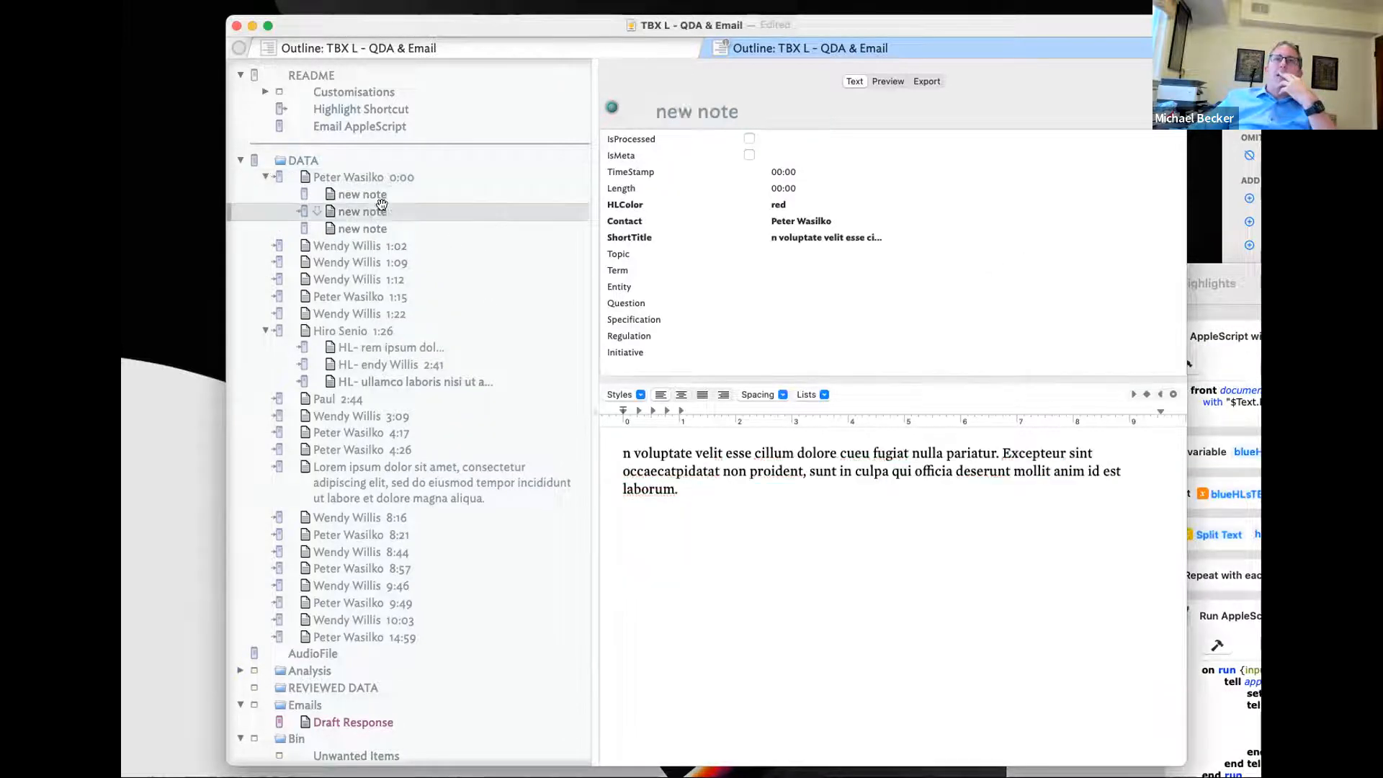
{"action": "left_click", "coordinate": [379, 246]}
{"action": "key", "text": "Down"}
{"action": "key", "text": "Down"}
{"action": "key", "text": "Down"}
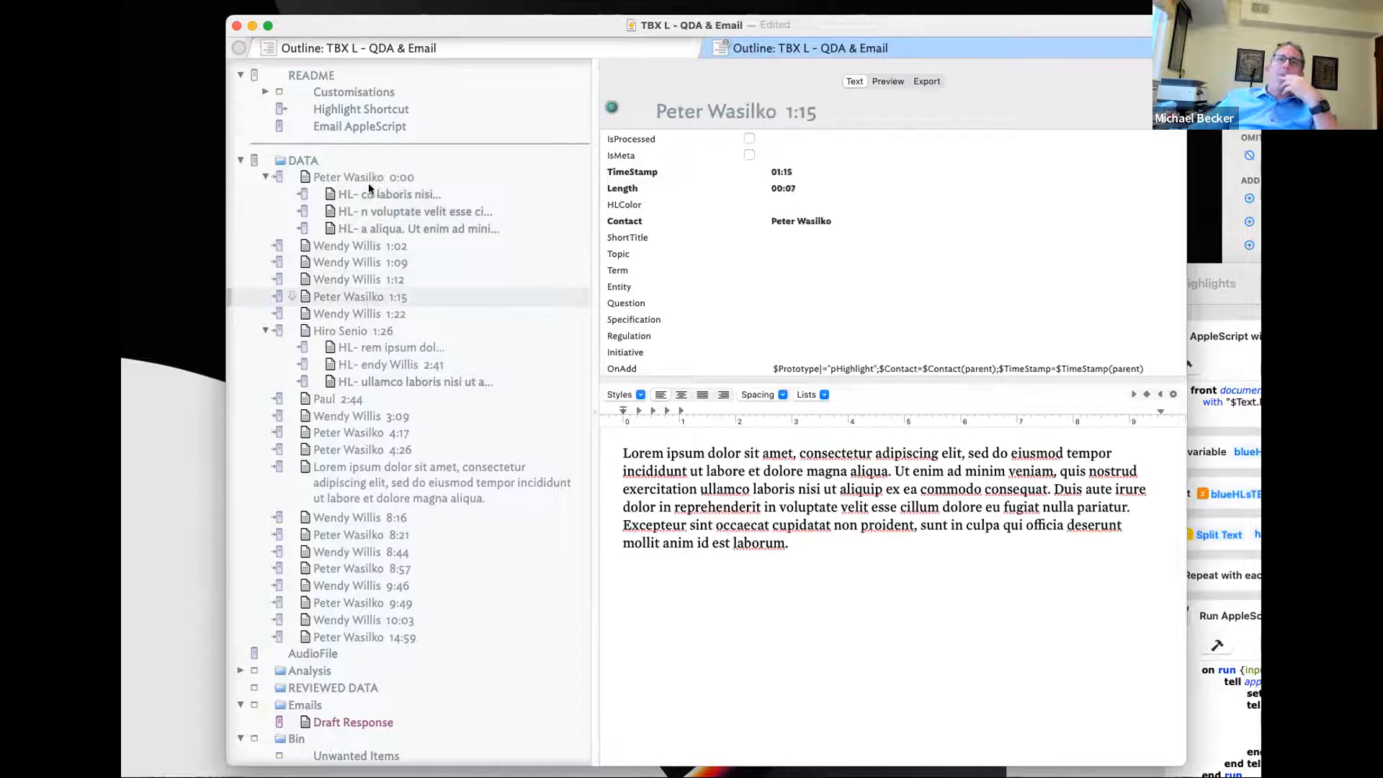
{"action": "left_click", "coordinate": [373, 195]}
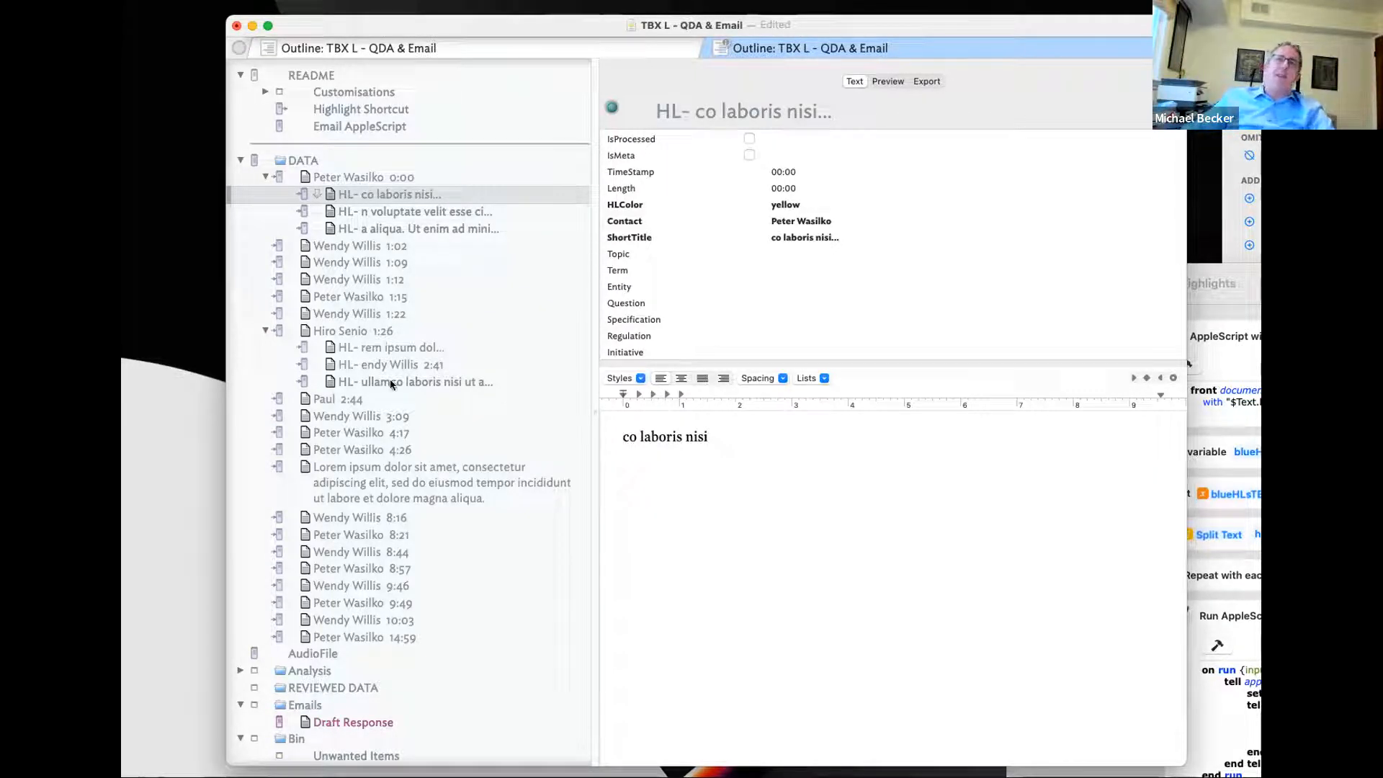
{"action": "left_click", "coordinate": [383, 349]}
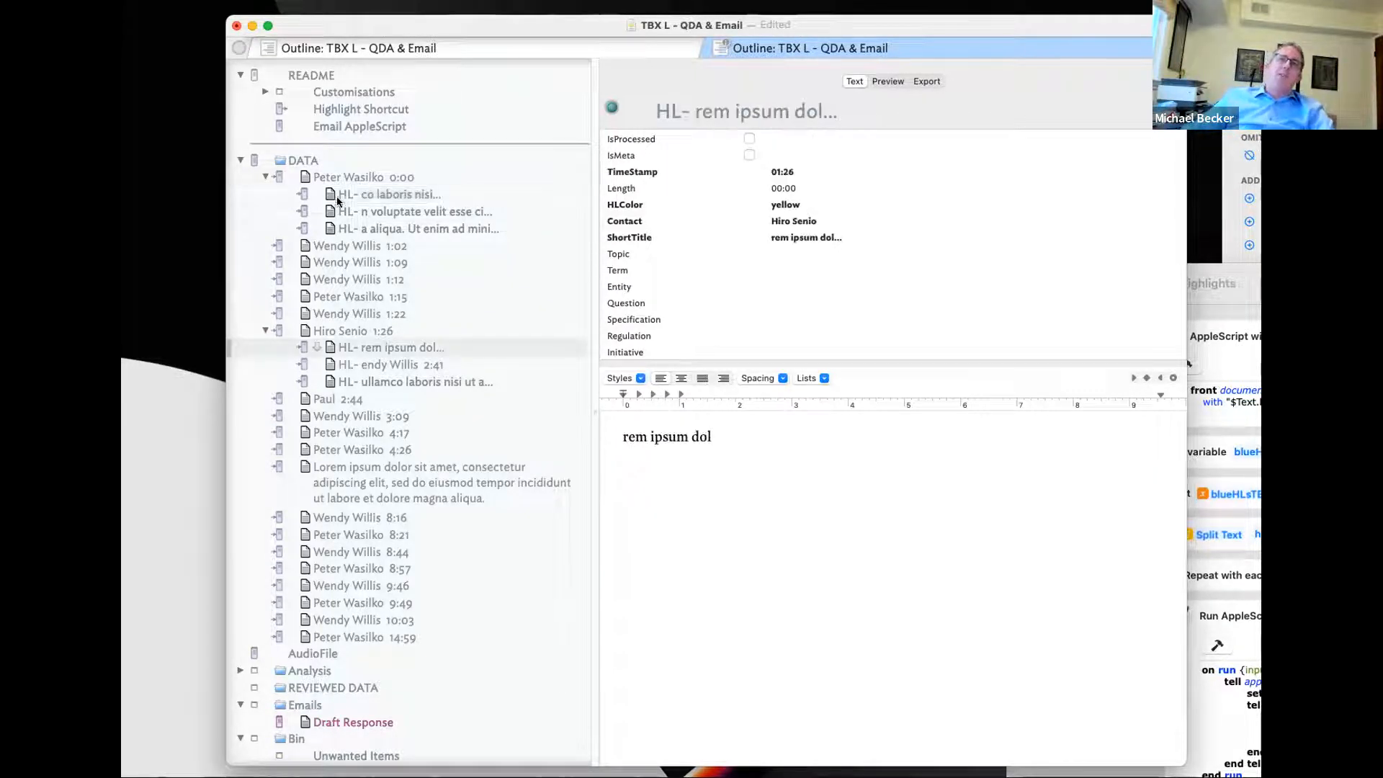
- Collapse DATA, expand Analysis, and open the Sort Map agent in a new tab
{"action": "left_click", "coordinate": [240, 160]}
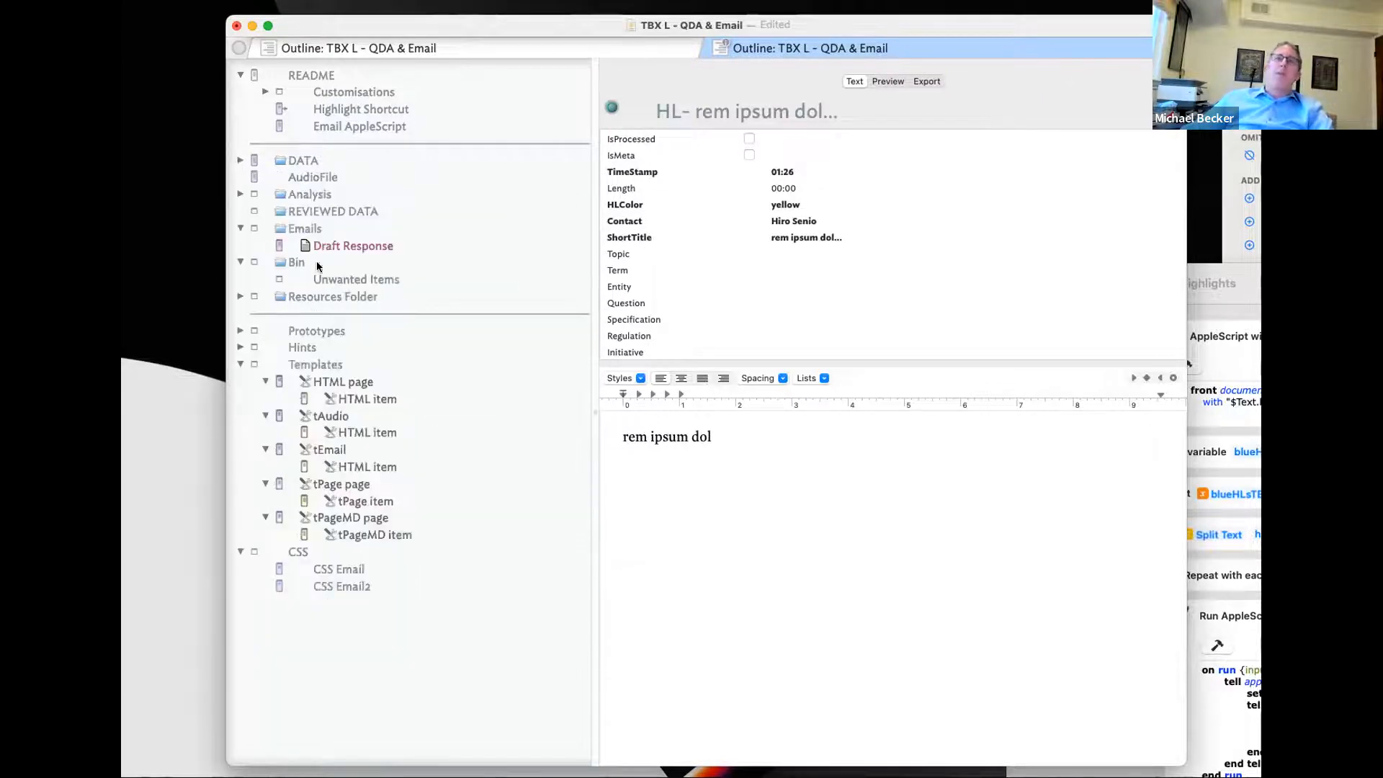
{"action": "left_click", "coordinate": [240, 194]}
{"action": "left_click", "coordinate": [304, 212]}
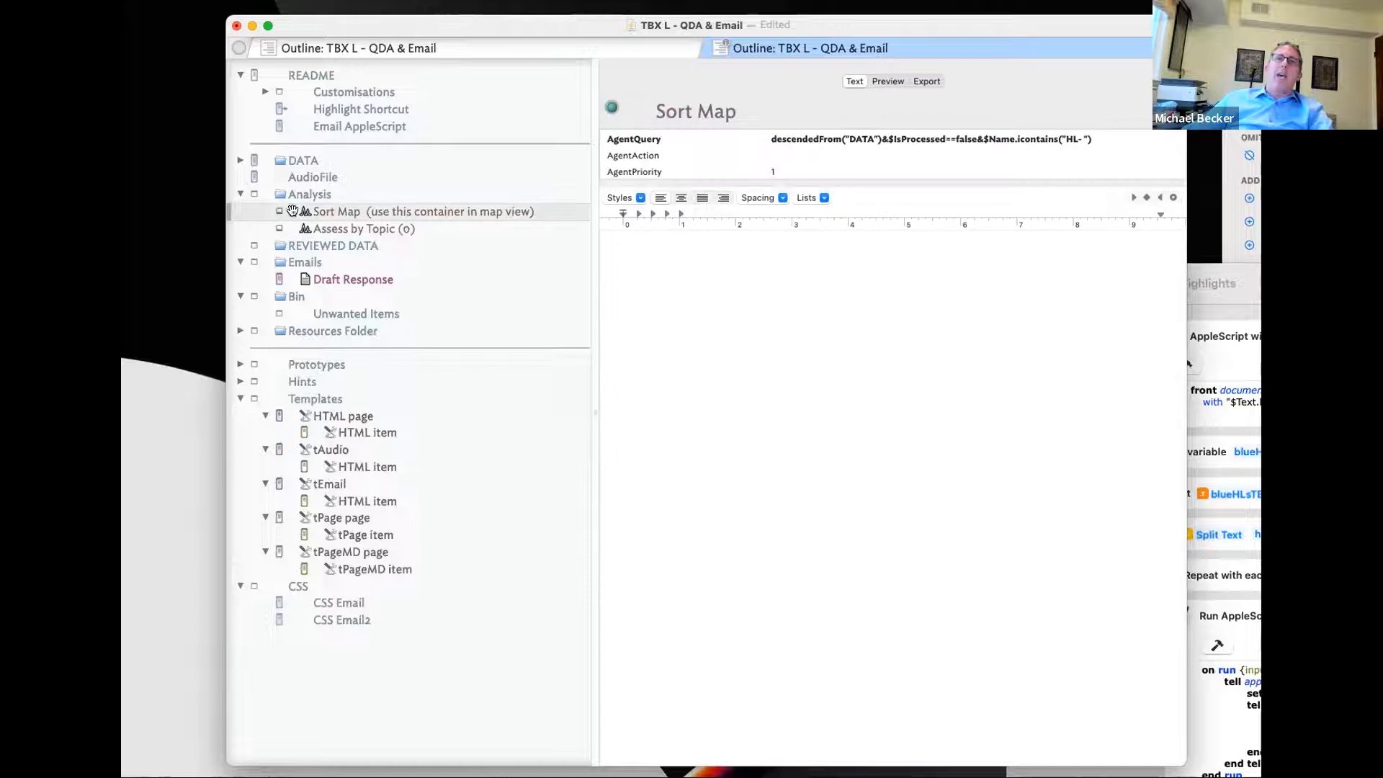
{"action": "left_click", "coordinate": [280, 209]}
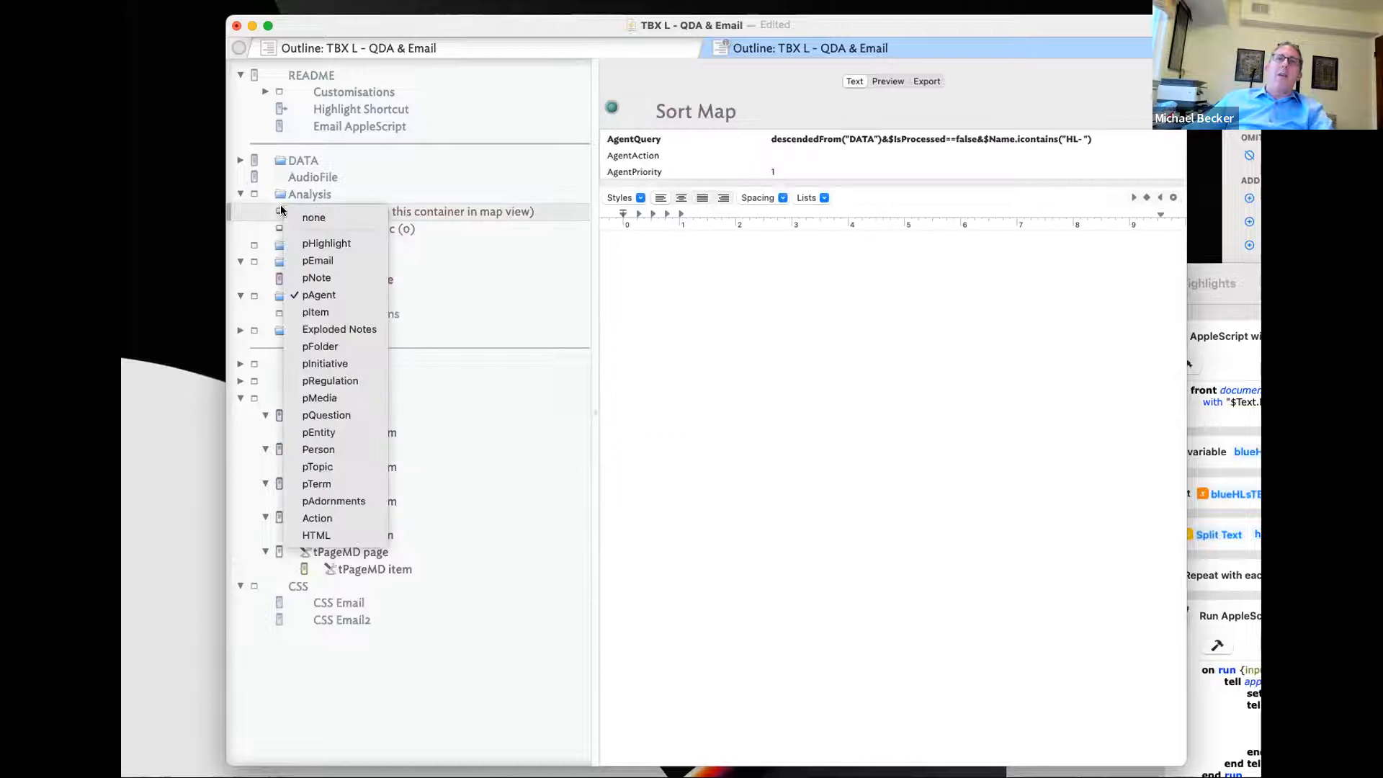
{"action": "right_click", "coordinate": [490, 208]}
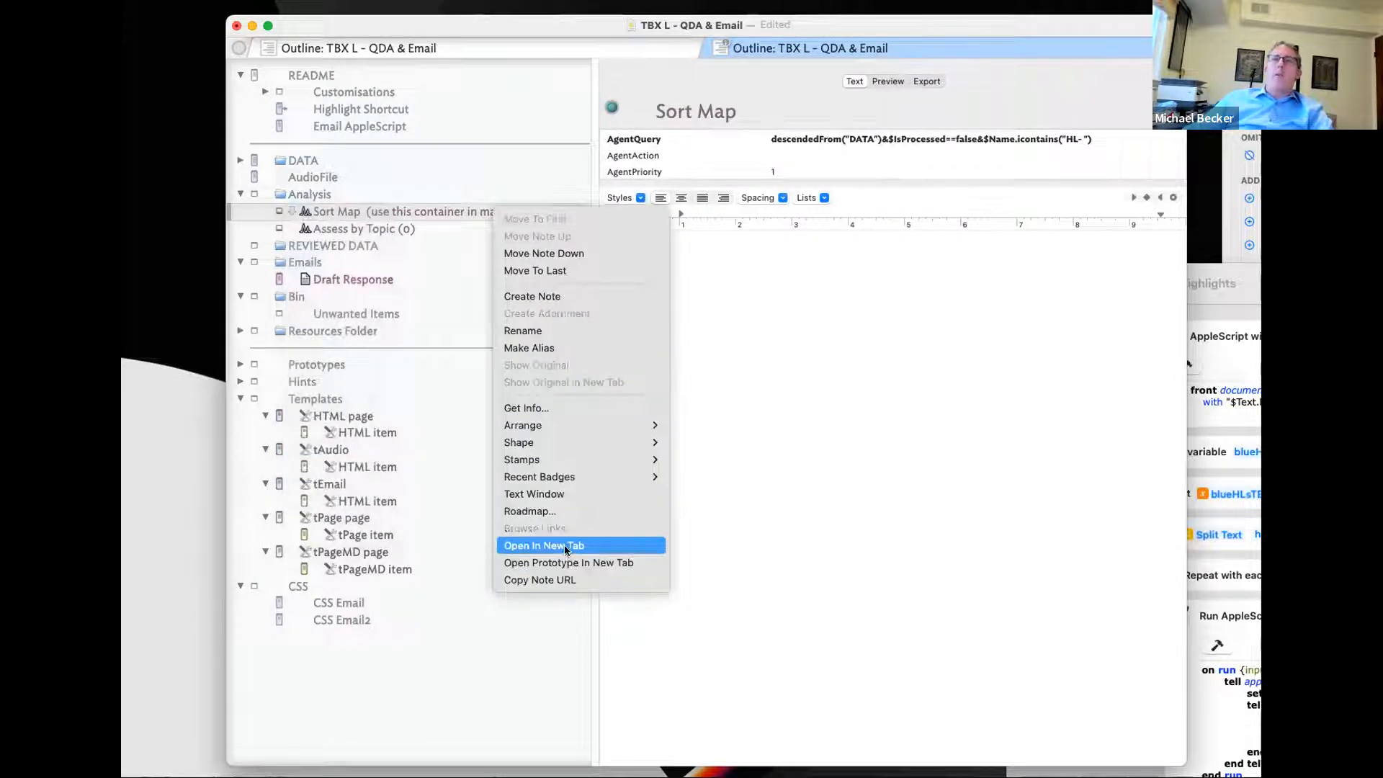
{"action": "left_click", "coordinate": [622, 545]}
- Switch the new Sort Map tab to Map view, then return to the second outline tab
{"action": "right_click", "coordinate": [326, 89]}
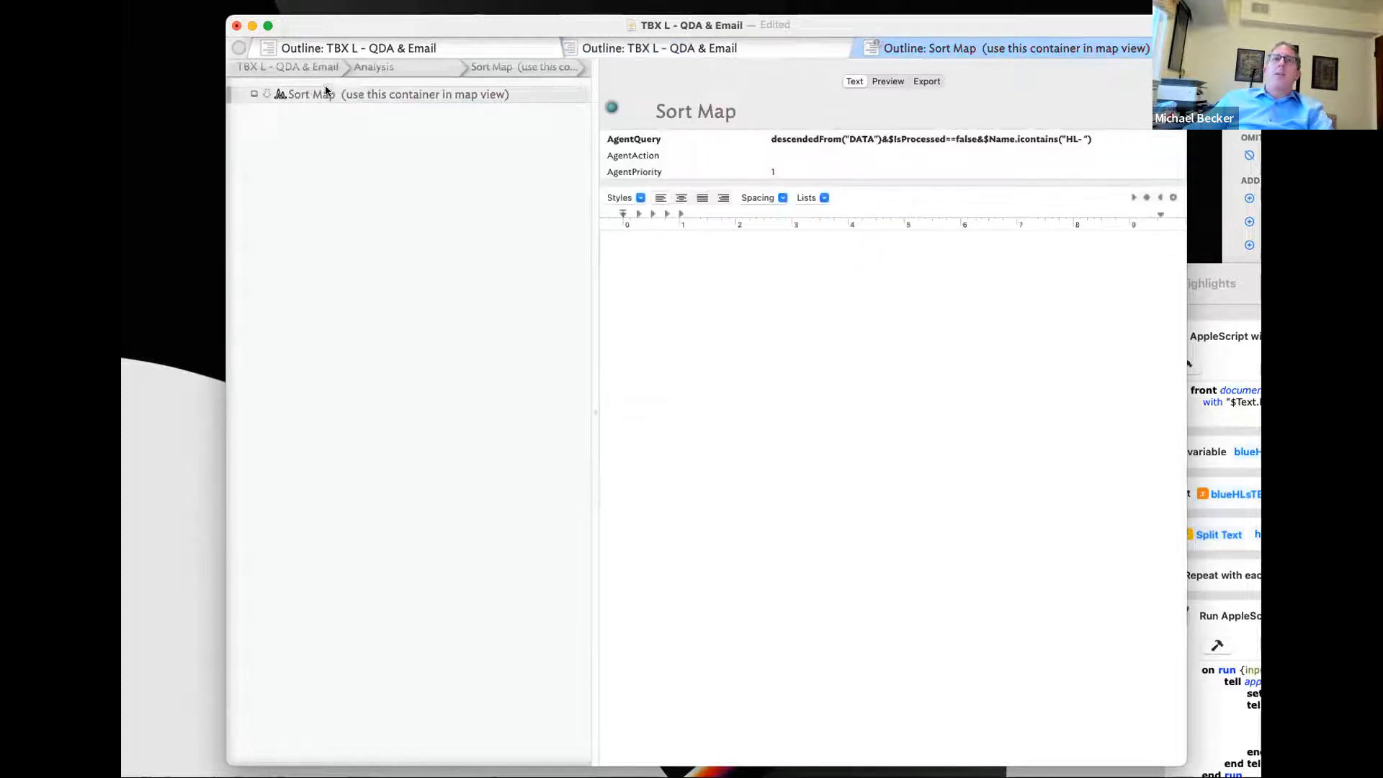
{"action": "right_click", "coordinate": [952, 50]}
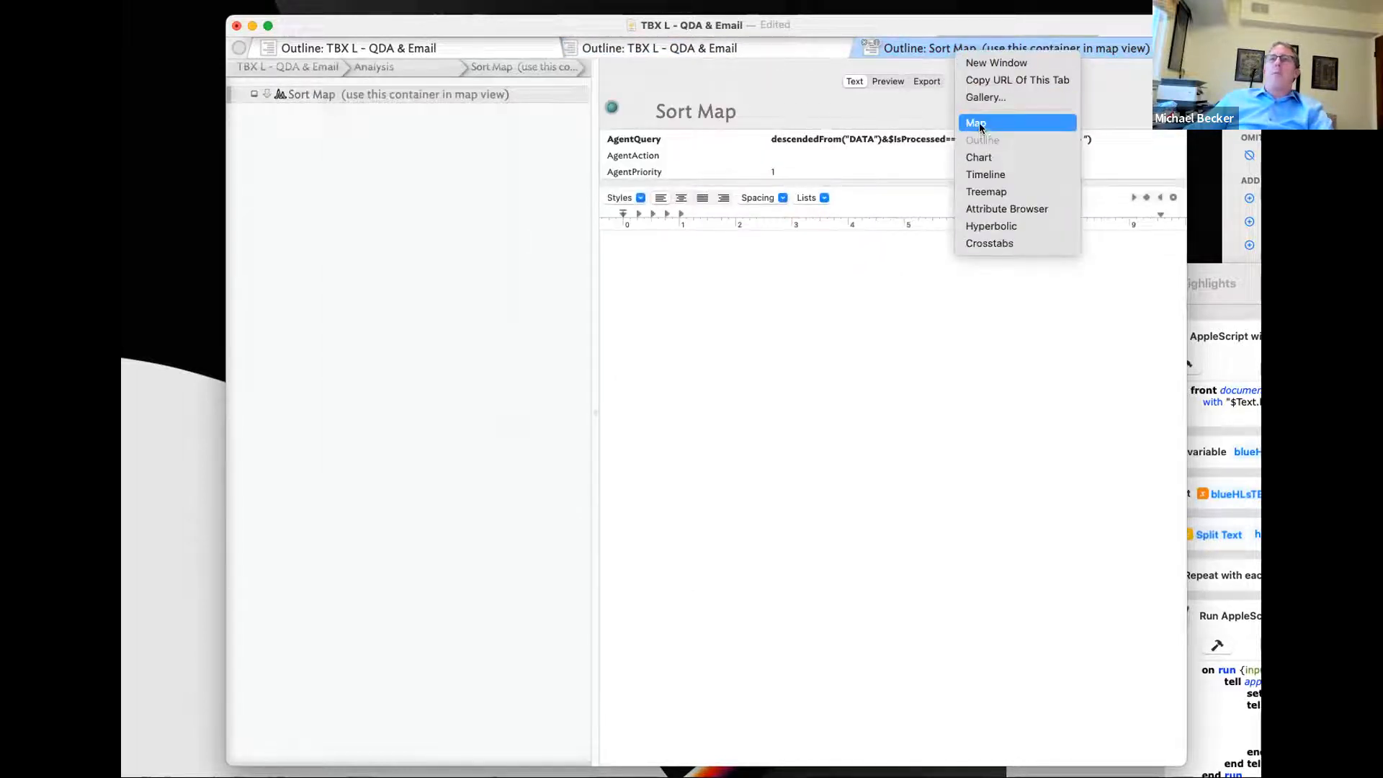
{"action": "left_click", "coordinate": [976, 123]}
{"action": "left_click_drag", "start_coordinate": [592, 233], "coordinate": [1114, 259]}
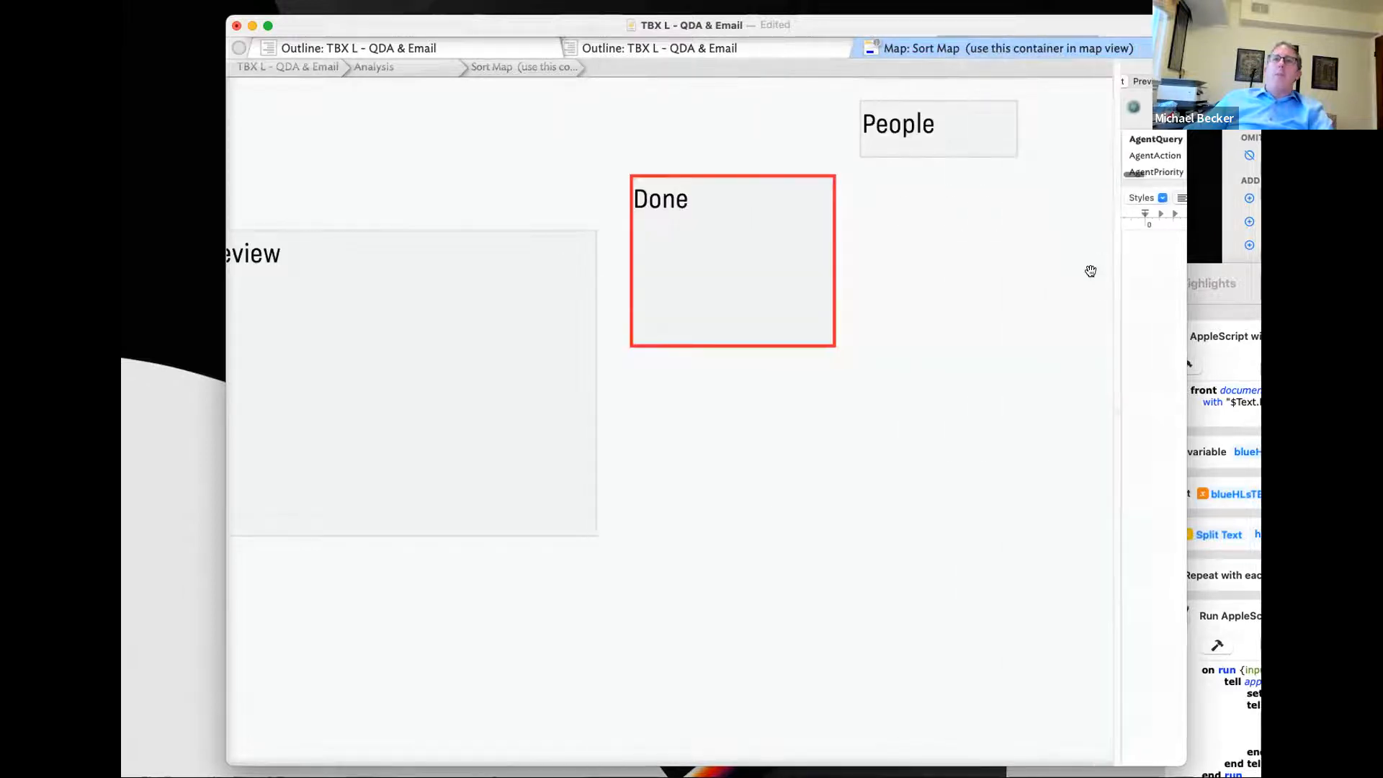
{"action": "scroll", "coordinate": [787, 365], "scroll_direction": "up", "scroll_amount": 5}
{"action": "scroll", "coordinate": [815, 363], "scroll_direction": "left", "scroll_amount": 3}
{"action": "scroll", "coordinate": [815, 363], "scroll_direction": "up", "scroll_amount": 1}
{"action": "scroll", "coordinate": [815, 363], "scroll_direction": "down", "scroll_amount": 2}
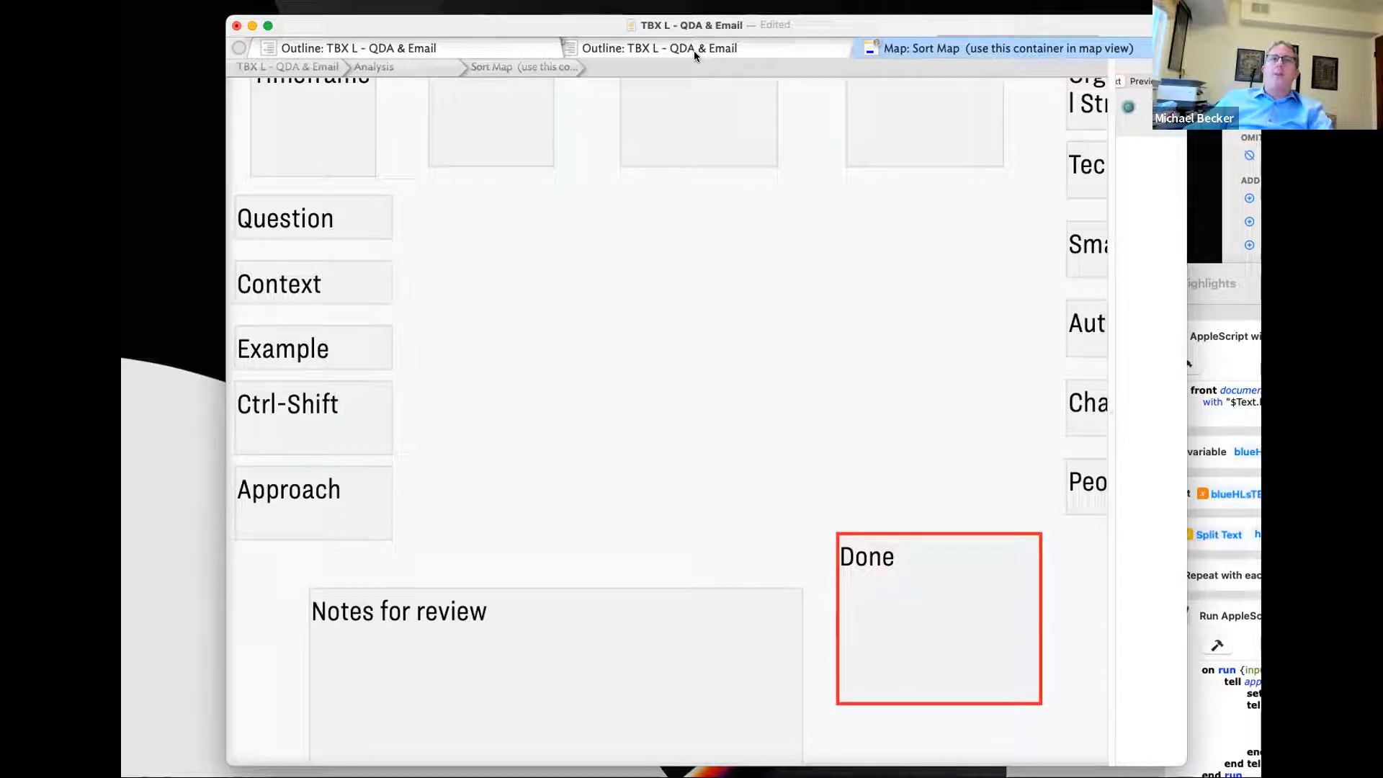
{"action": "left_click", "coordinate": [635, 56]}
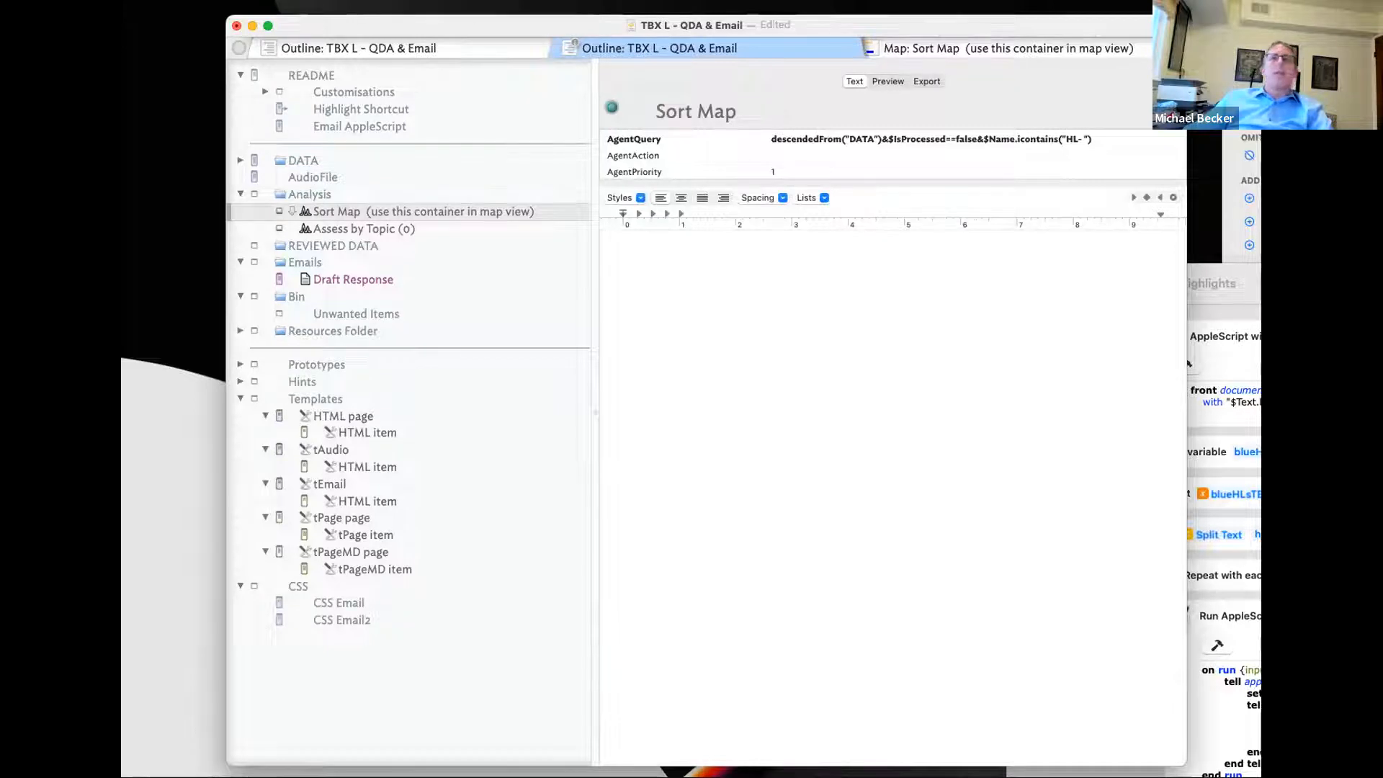
- Check the Sort Map agent's query under Analysis, then bring up the Map: Sort Map tab
{"action": "left_click", "coordinate": [248, 159]}
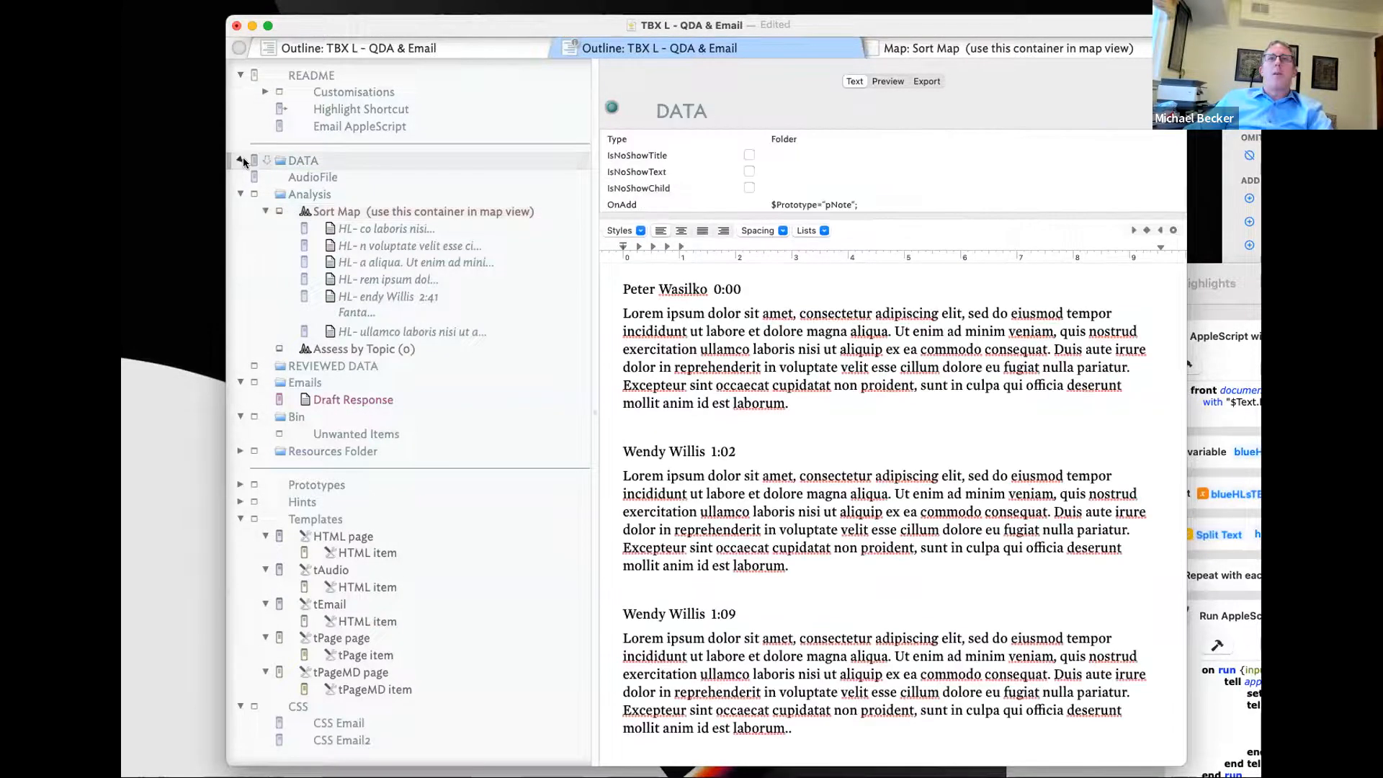
{"action": "left_click", "coordinate": [241, 159]}
{"action": "left_click", "coordinate": [240, 159]}
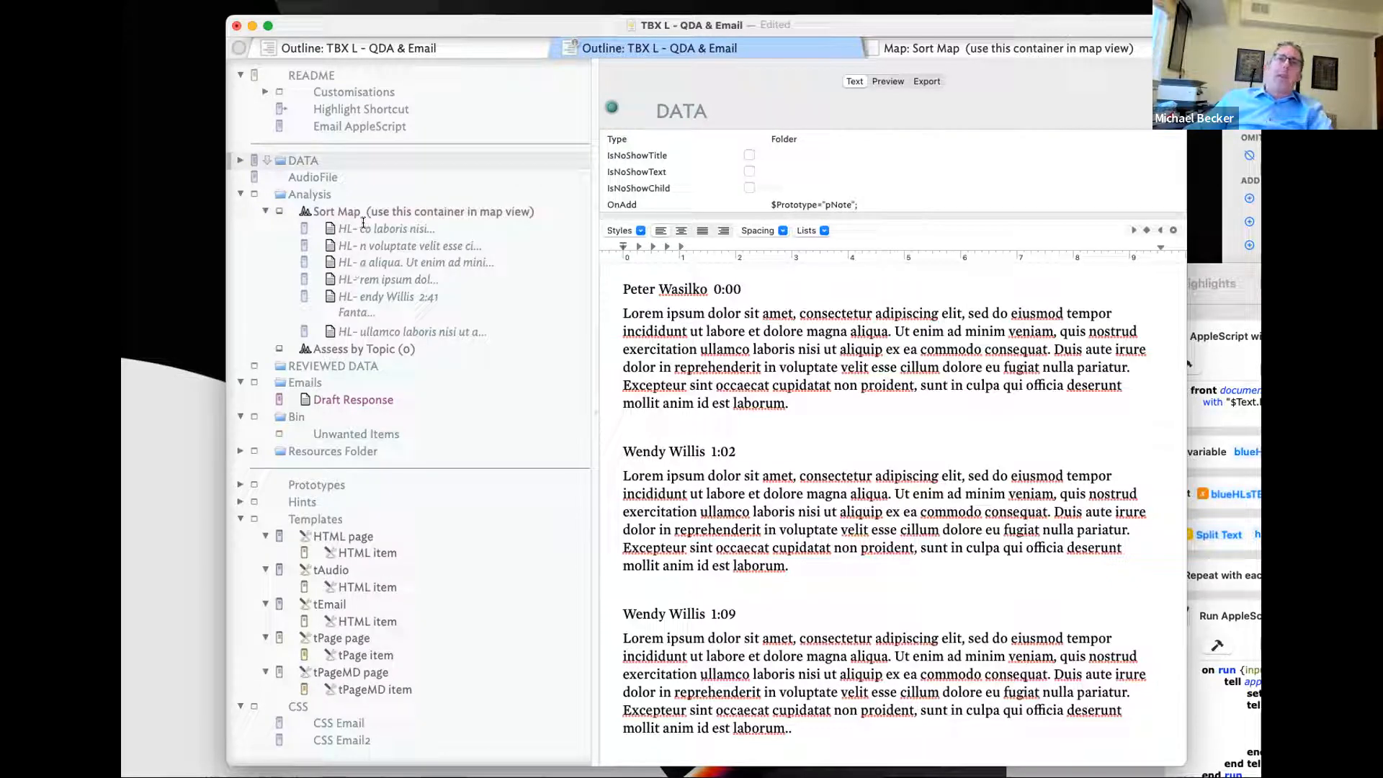
{"action": "left_click", "coordinate": [350, 201]}
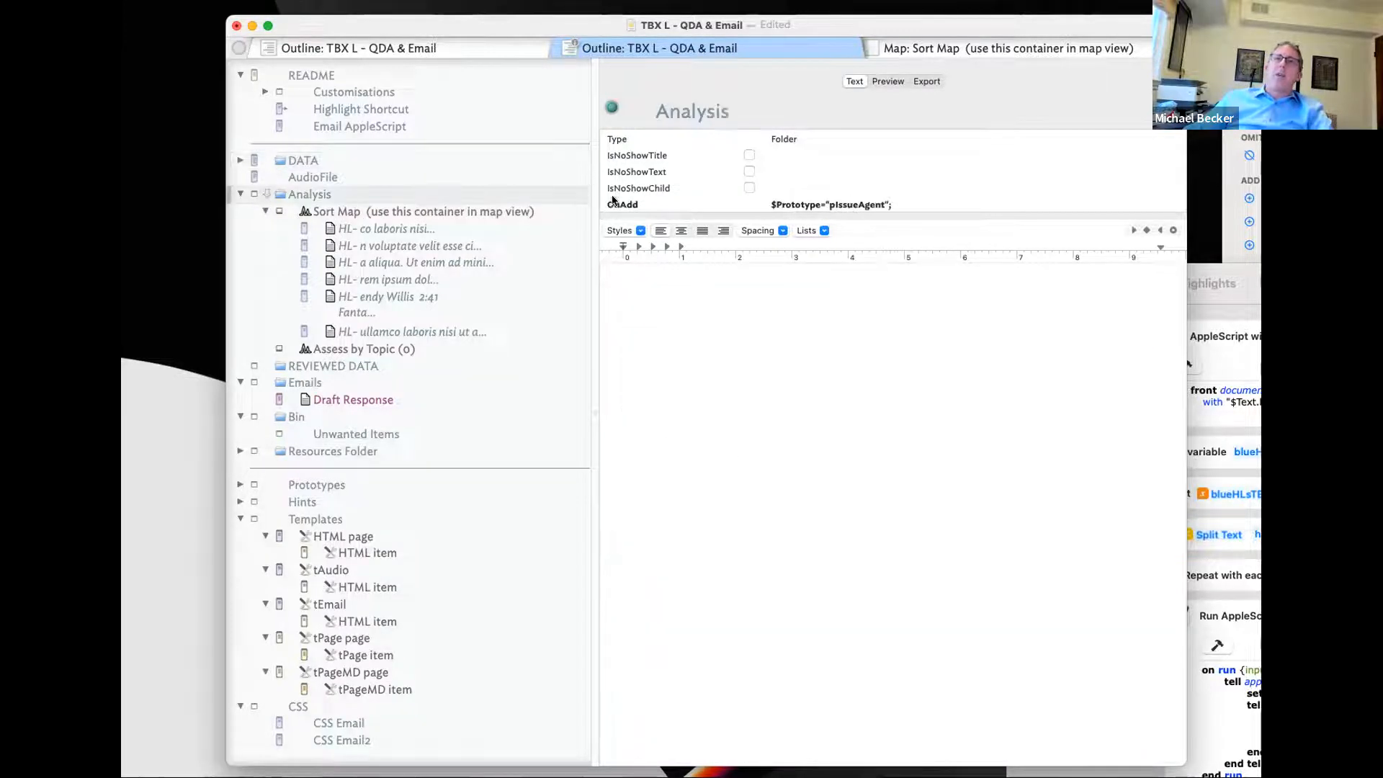
{"action": "left_click", "coordinate": [538, 210]}
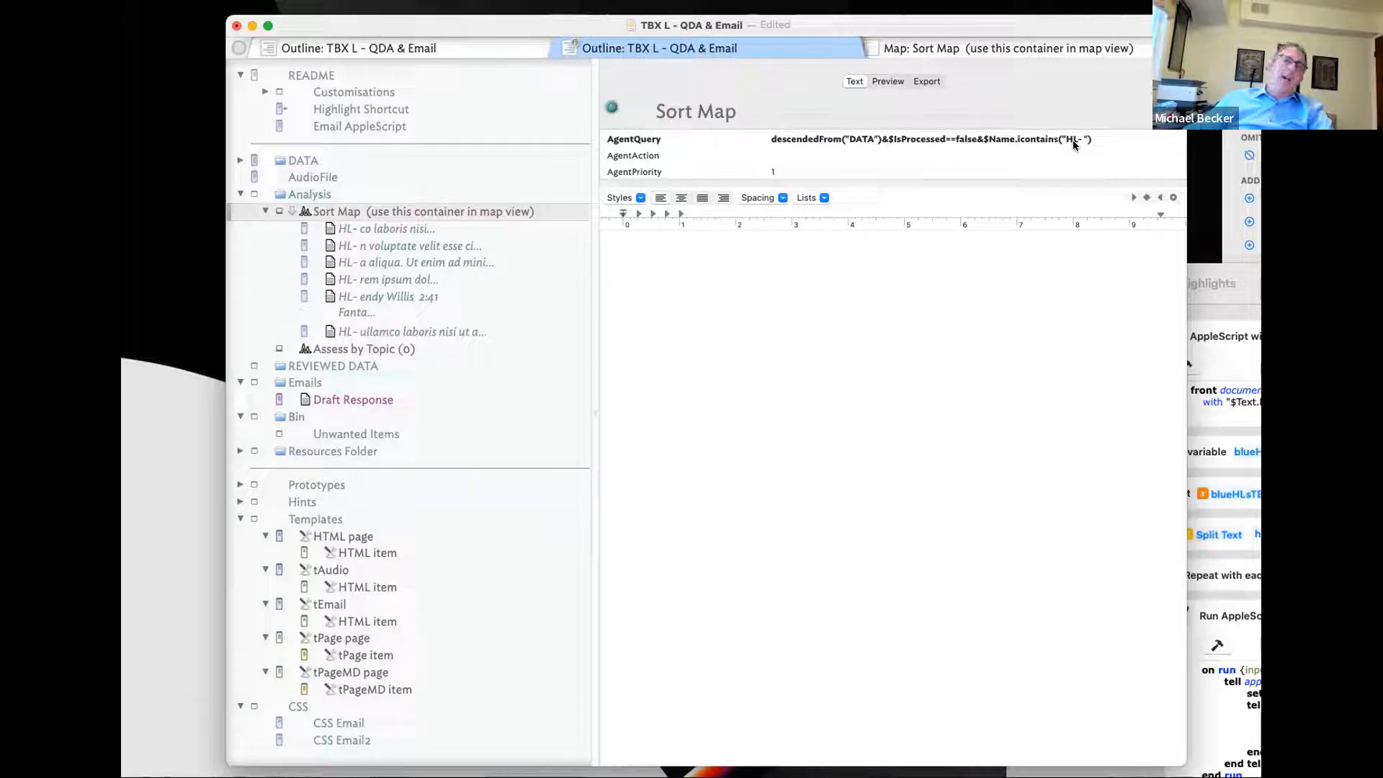
{"action": "left_click", "coordinate": [1011, 50]}
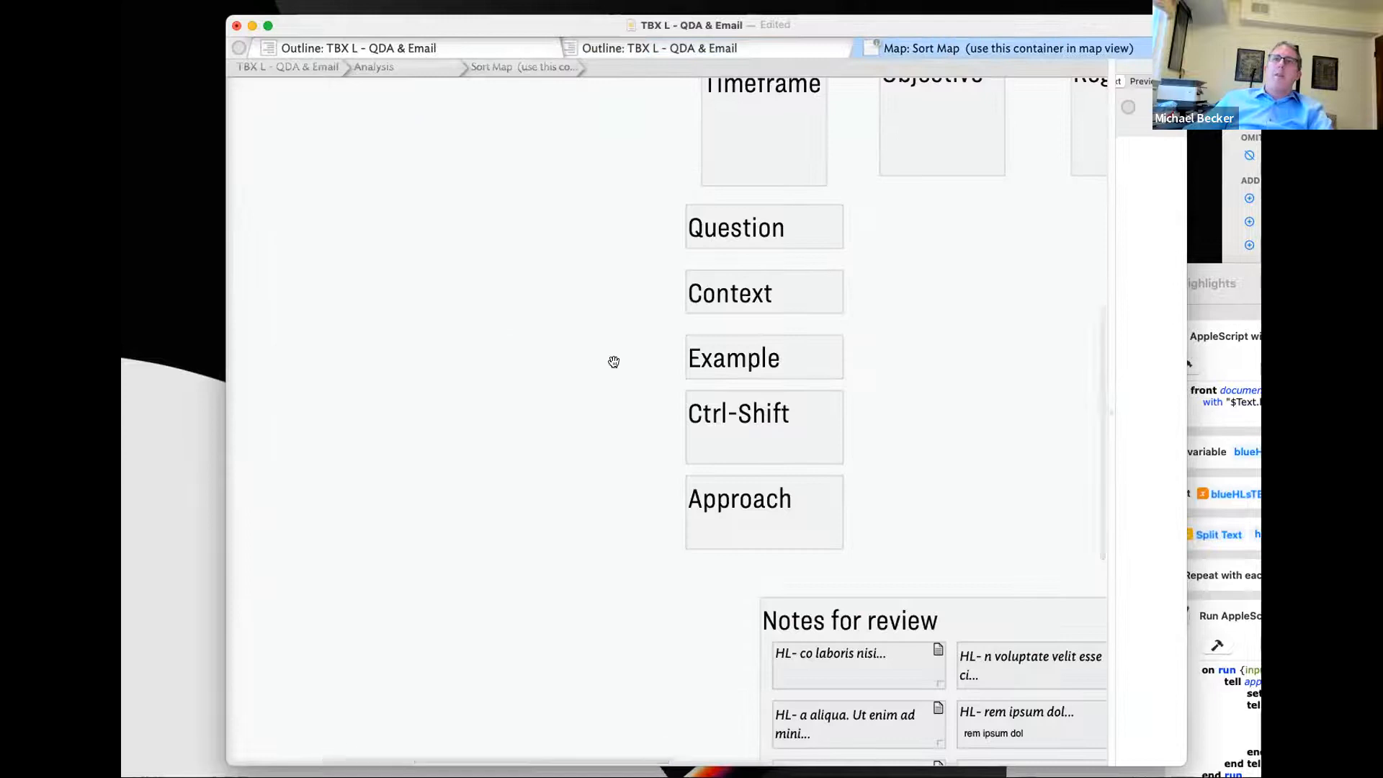
- Zoom out and drag the HL- co laboris note out of Notes for review
{"action": "scroll", "coordinate": [613, 361], "scroll_direction": "down", "scroll_amount": 3}
{"action": "scroll", "coordinate": [614, 362], "scroll_direction": "left", "scroll_amount": 3}
{"action": "scroll", "coordinate": [614, 361], "scroll_direction": "right", "scroll_amount": 15}
{"action": "scroll", "coordinate": [617, 362], "scroll_direction": "up", "scroll_amount": 3}
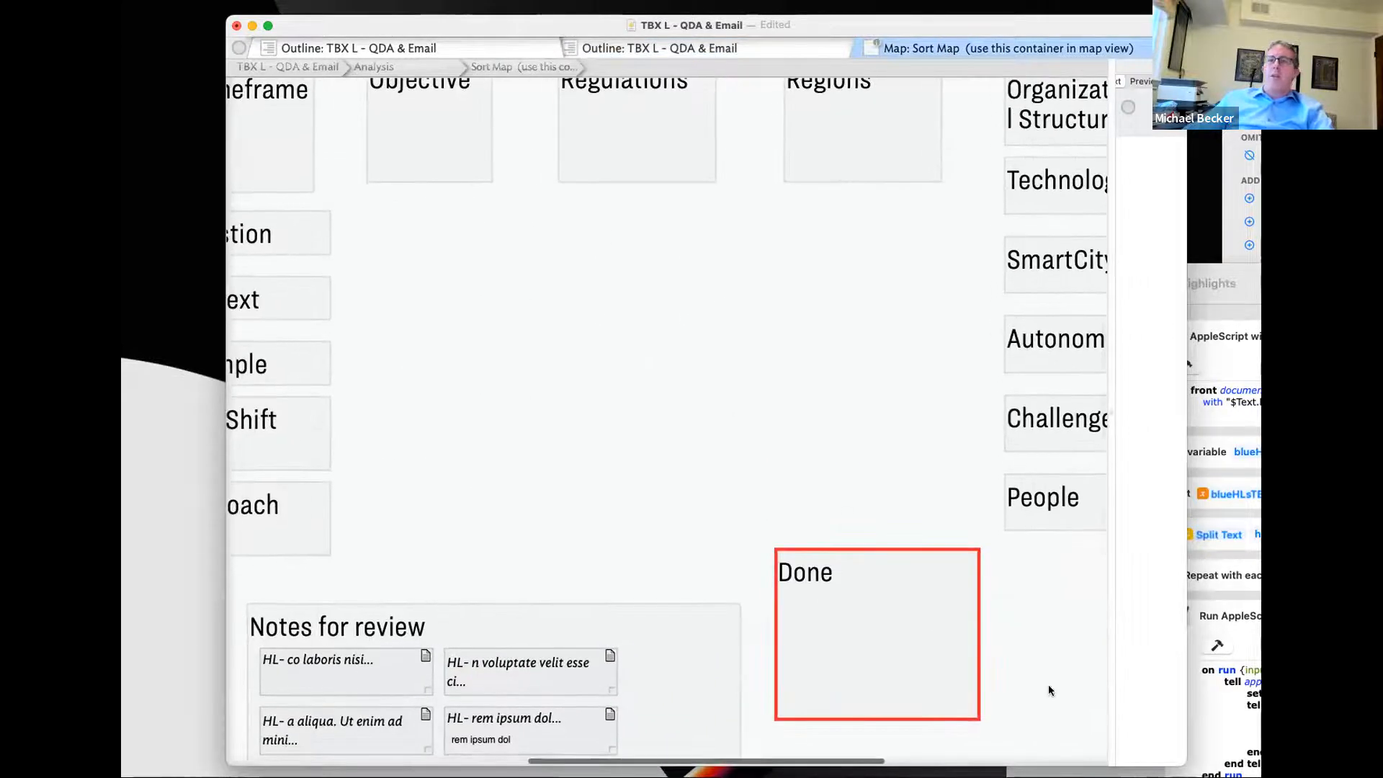
{"action": "key", "text": "super+minus"}
{"action": "key", "text": "super+minus"}
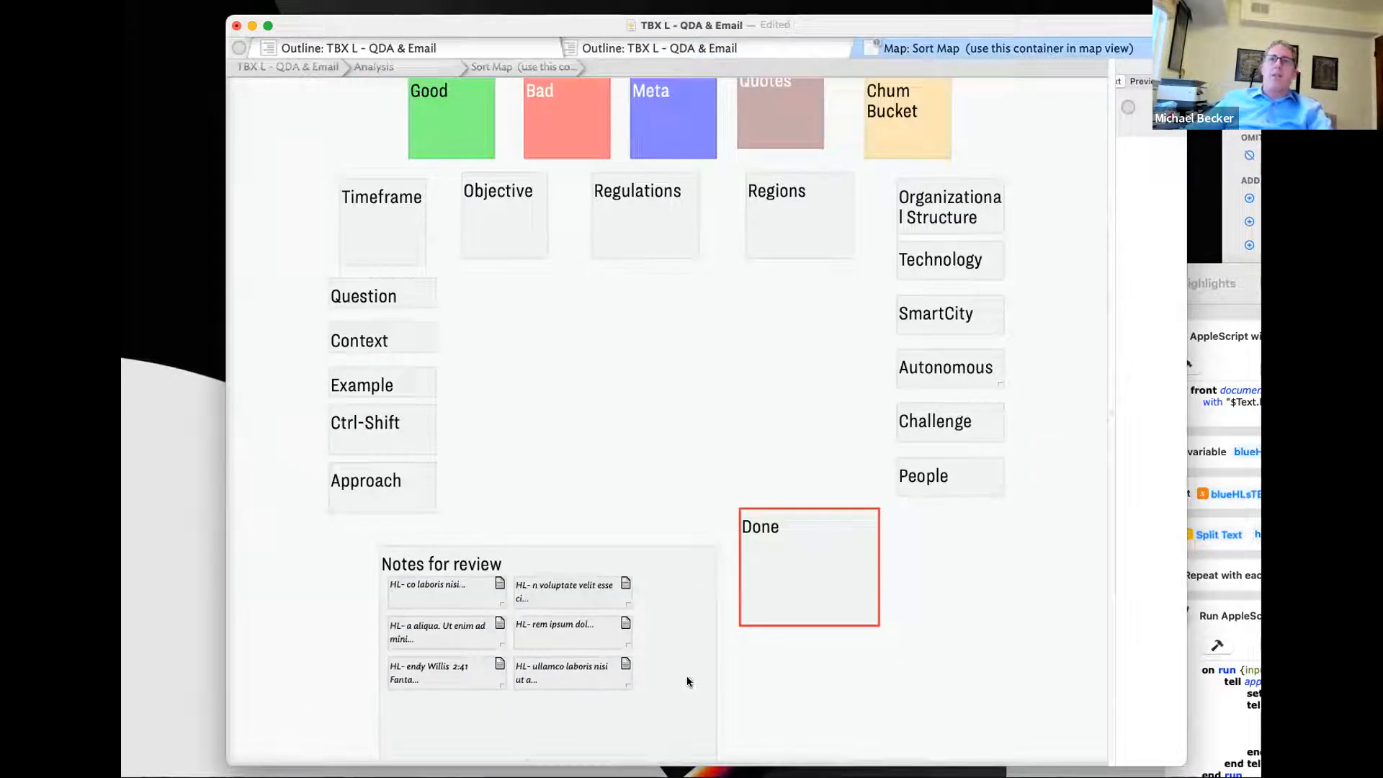
{"action": "left_click_drag", "start_coordinate": [450, 595], "coordinate": [617, 356]}
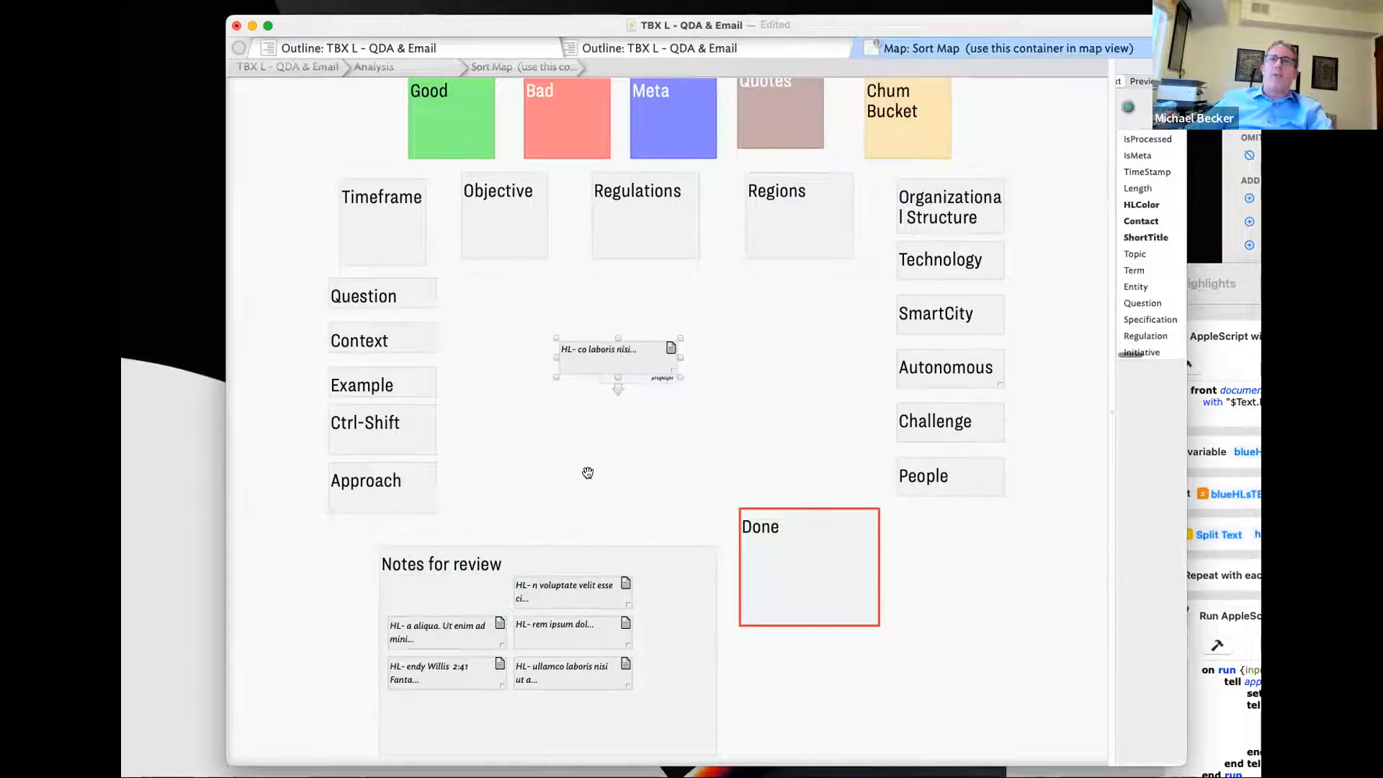
{"action": "double_click", "coordinate": [621, 353]}
{"action": "left_click", "coordinate": [553, 65]}
- Switch the current tab to Outline view showing the full document outline
{"action": "left_click", "coordinate": [871, 43]}
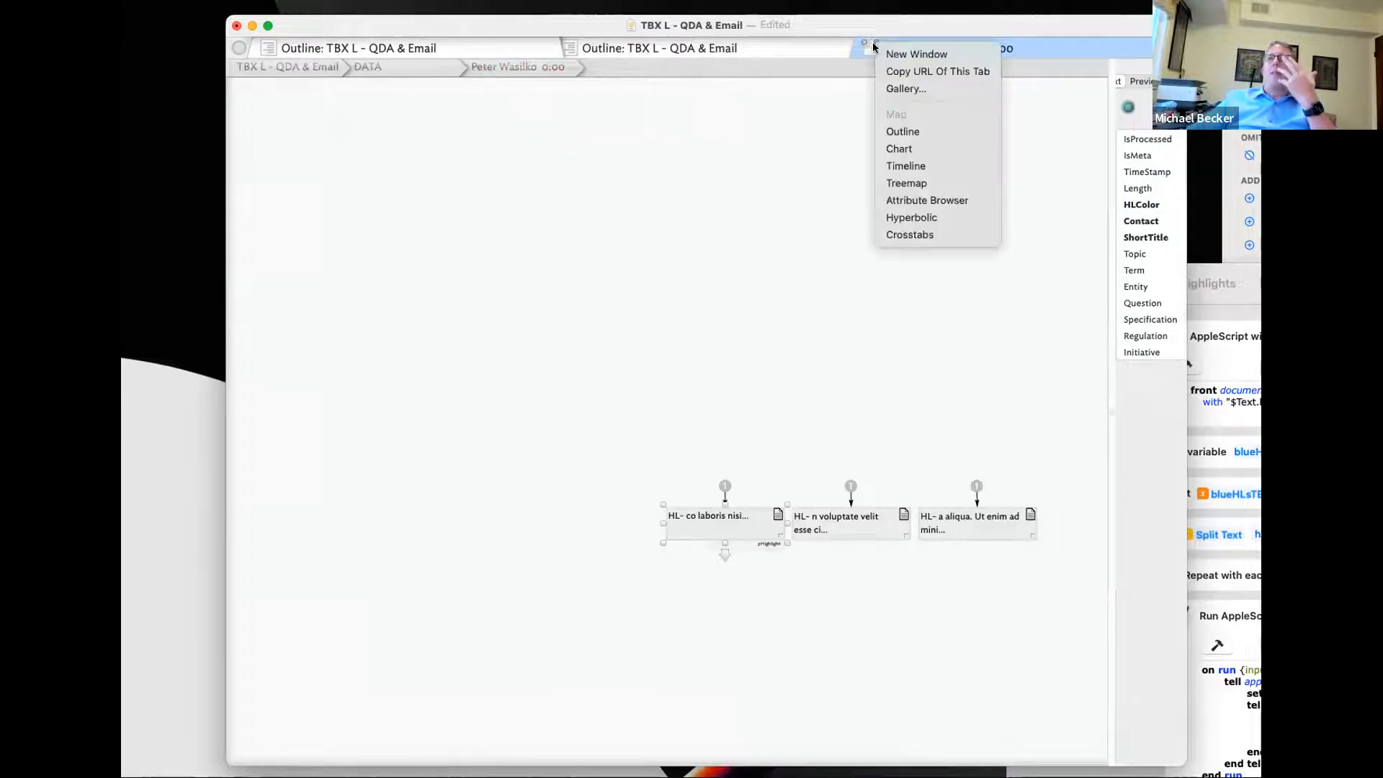
{"action": "left_click", "coordinate": [902, 131]}
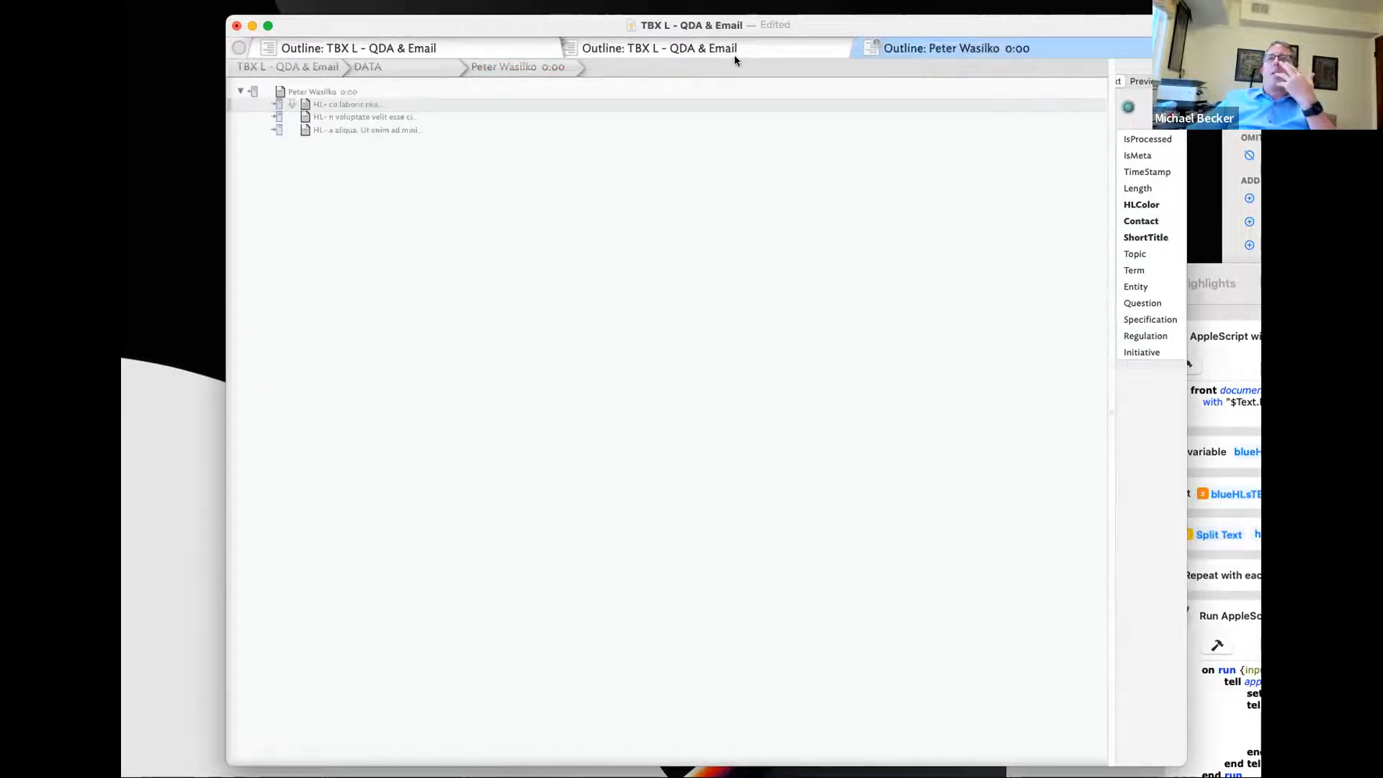
{"action": "left_click", "coordinate": [762, 44]}
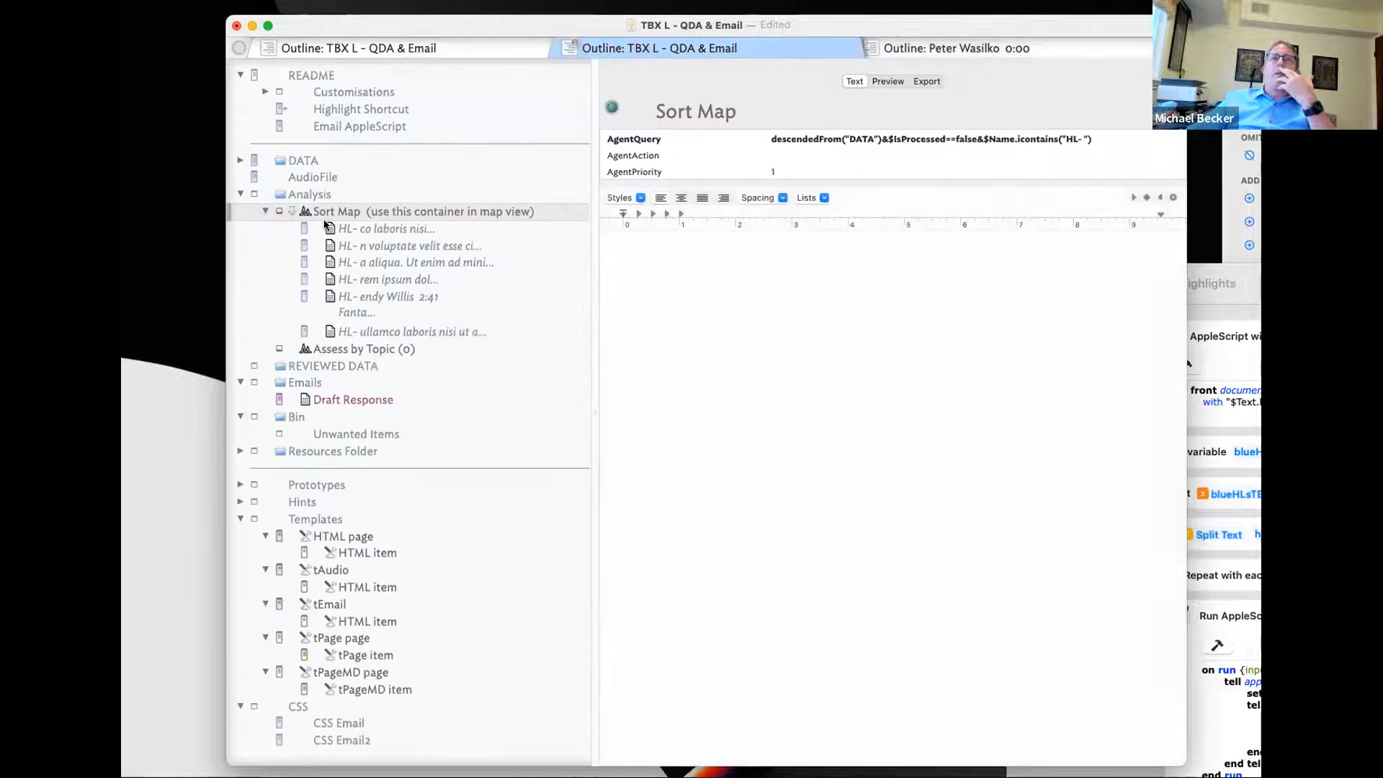
- Open Sort Map in another new tab displayed as a Map
{"action": "left_click", "coordinate": [279, 211]}
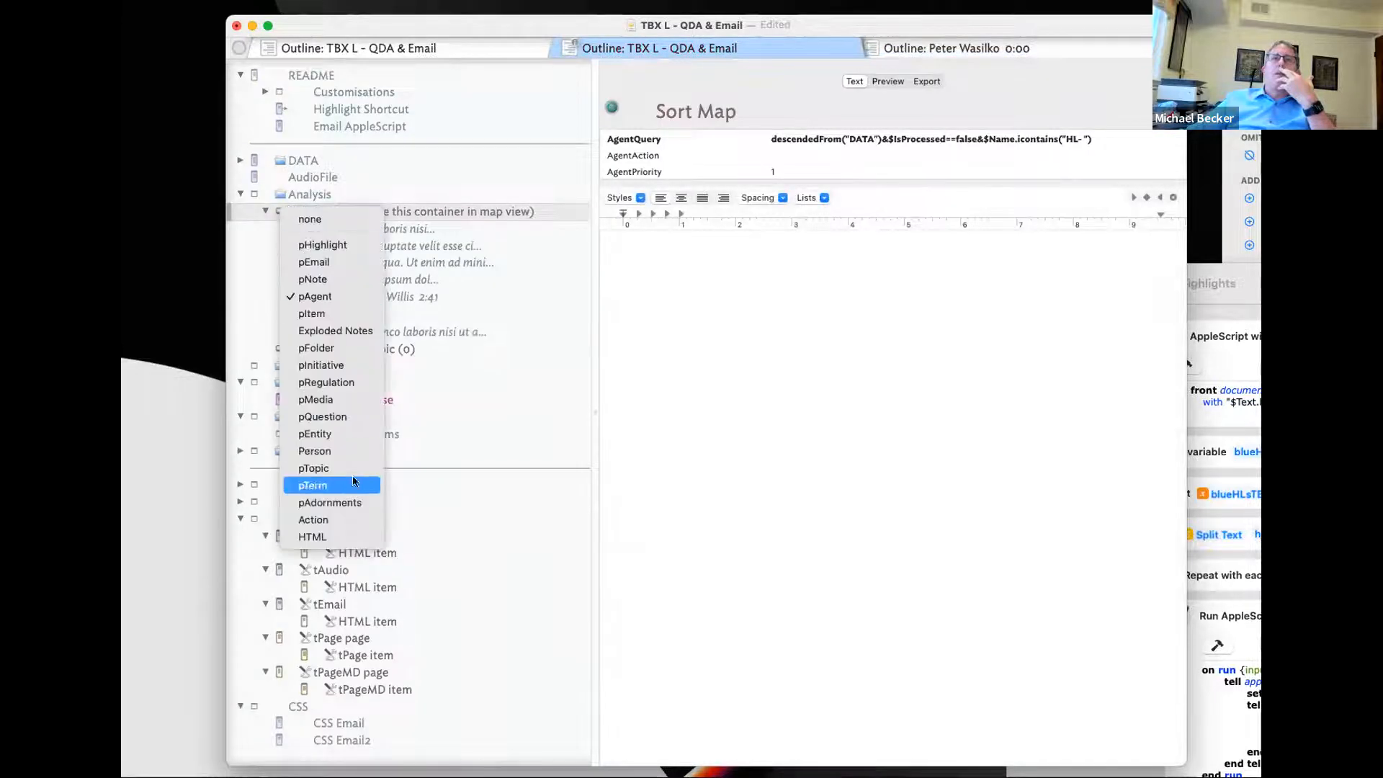
{"action": "right_click", "coordinate": [486, 214]}
{"action": "left_click", "coordinate": [592, 547]}
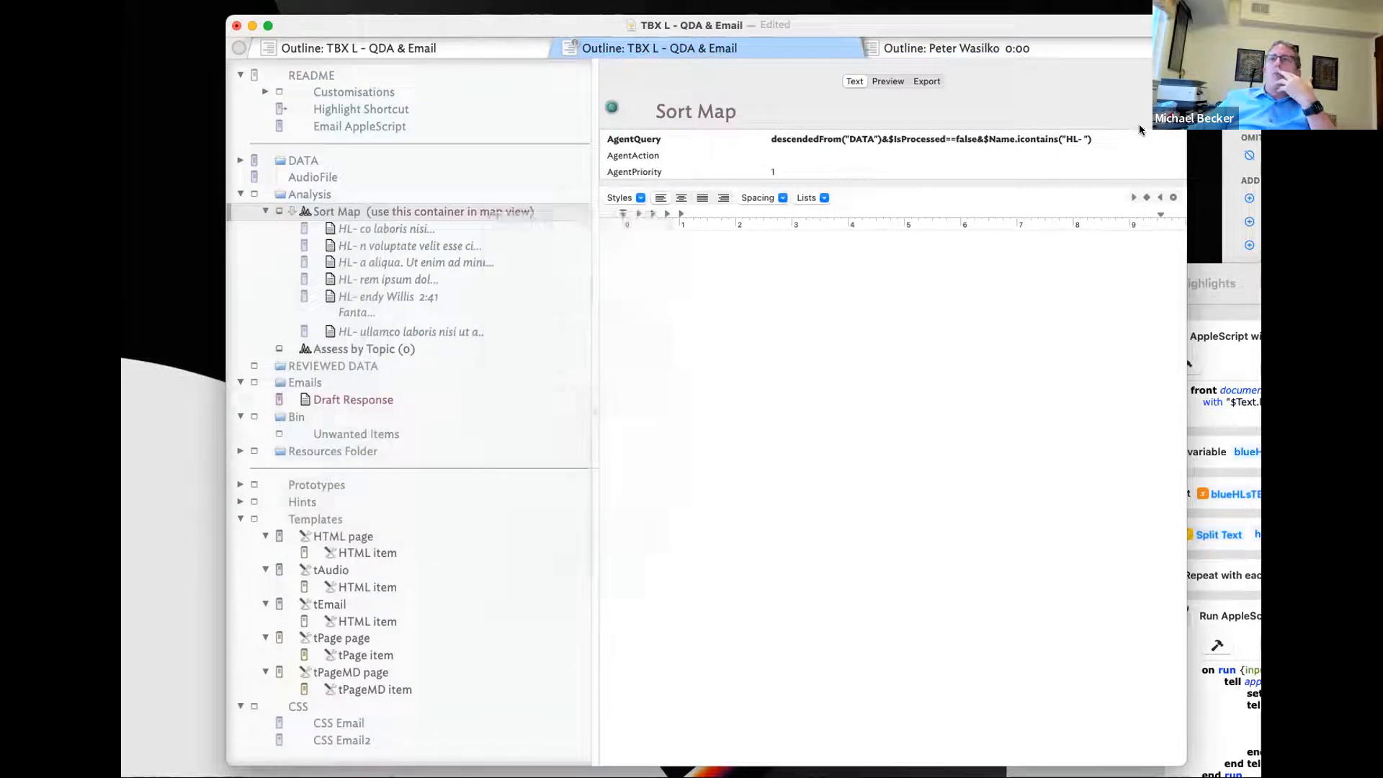
{"action": "right_click", "coordinate": [1041, 50]}
{"action": "left_click", "coordinate": [1053, 121]}
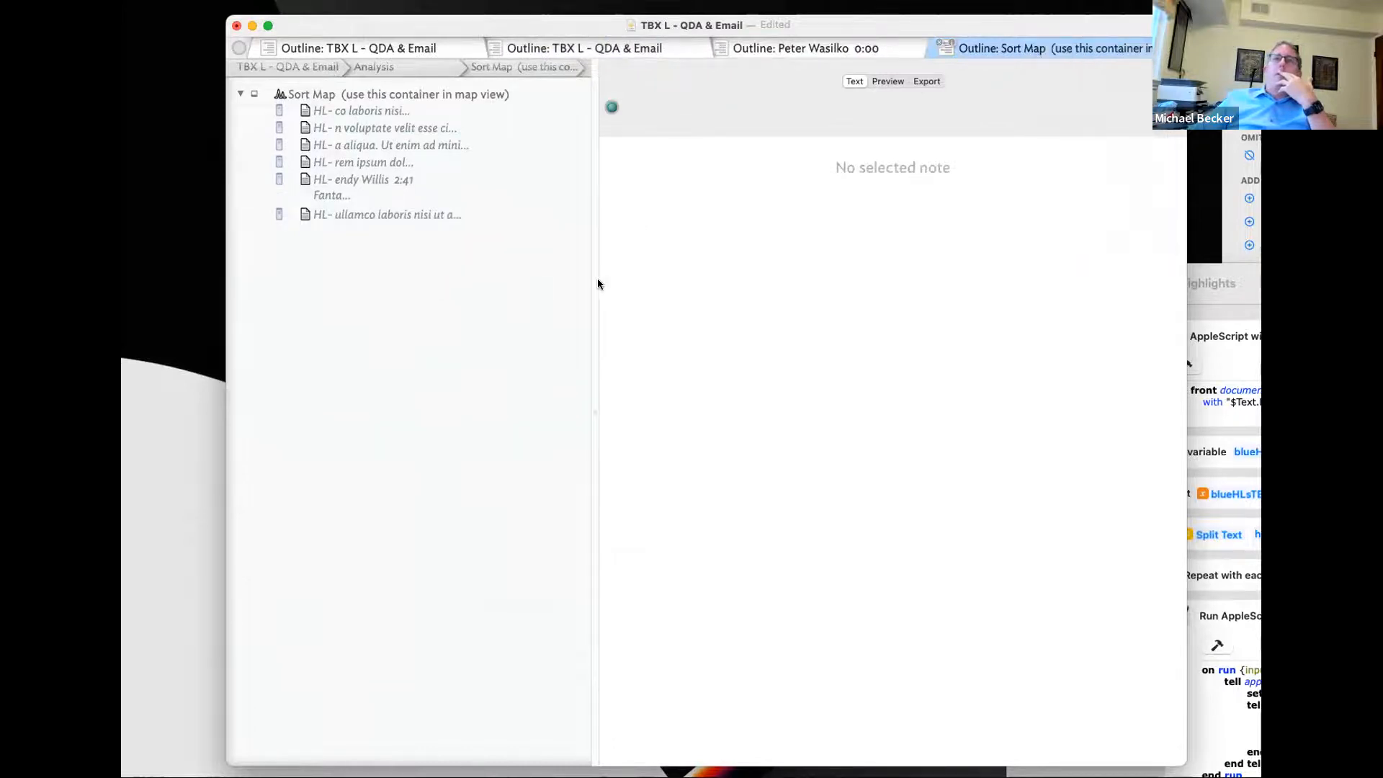
{"action": "left_click_drag", "start_coordinate": [595, 282], "coordinate": [977, 315]}
{"action": "scroll", "coordinate": [810, 330], "scroll_direction": "up", "scroll_amount": 8}
{"action": "scroll", "coordinate": [837, 325], "scroll_direction": "left", "scroll_amount": 4}
{"action": "scroll", "coordinate": [836, 325], "scroll_direction": "left", "scroll_amount": 1}
{"action": "scroll", "coordinate": [837, 325], "scroll_direction": "down", "scroll_amount": 3, "text": "super"}
- Resize the inspector pane and widen the document window, checking the Objective container
{"action": "scroll", "coordinate": [781, 356], "scroll_direction": "up", "scroll_amount": 1}
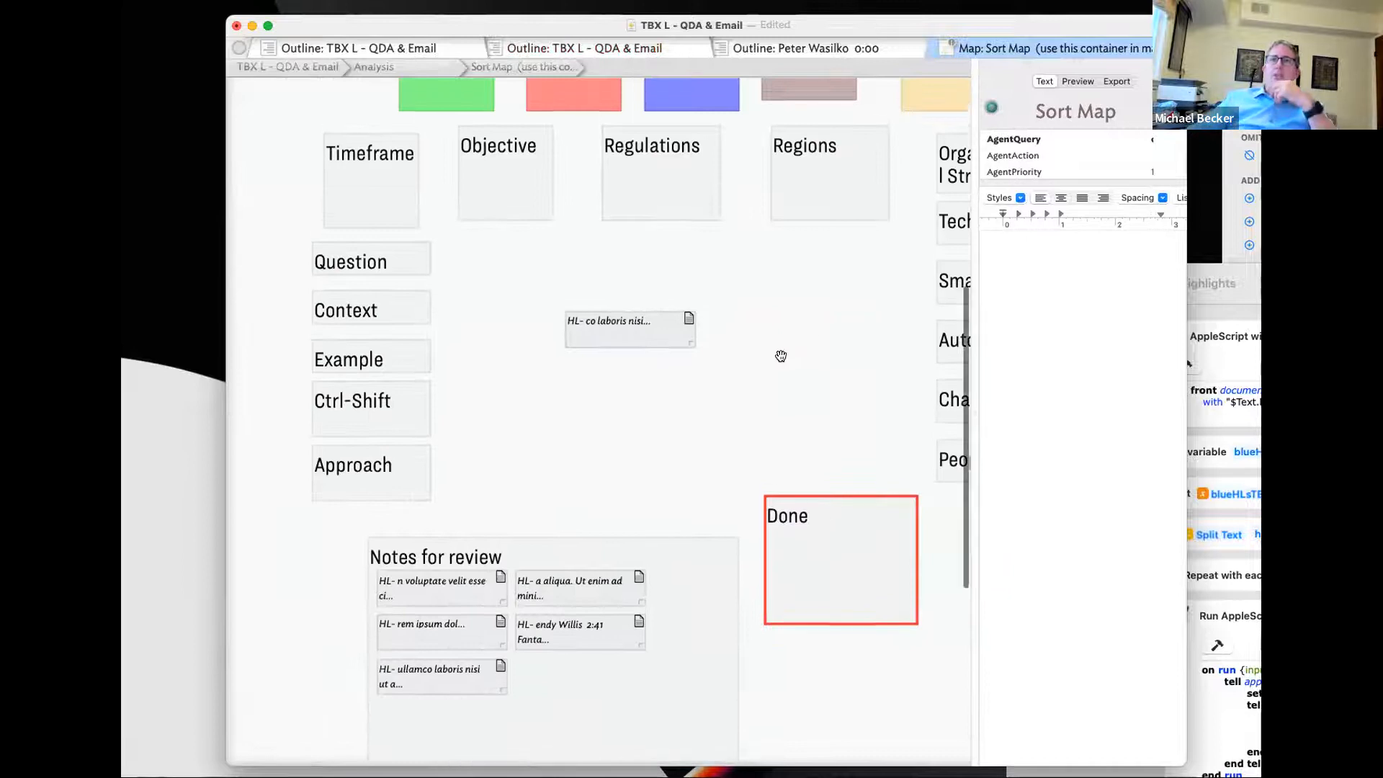
{"action": "scroll", "coordinate": [780, 355], "scroll_direction": "up", "scroll_amount": 3}
{"action": "left_click_drag", "start_coordinate": [974, 294], "coordinate": [888, 300]}
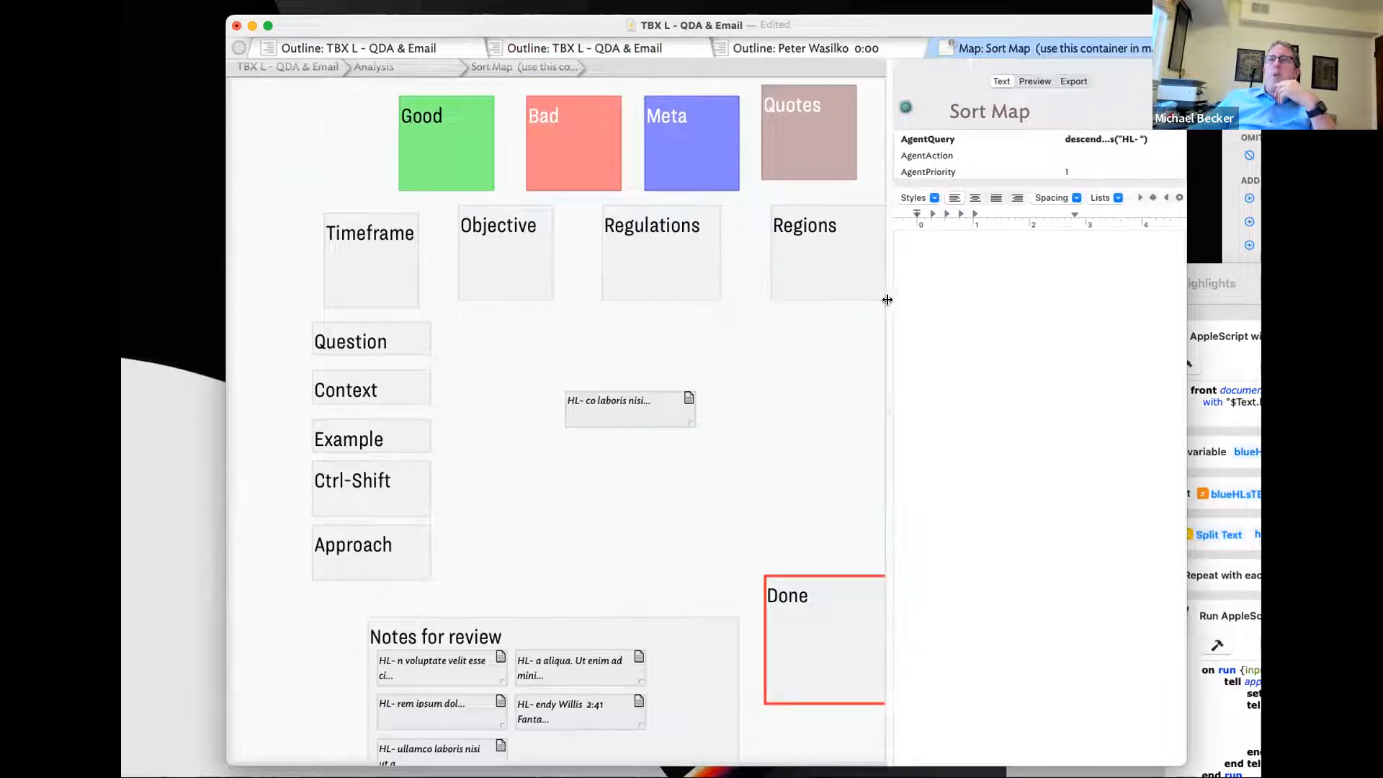
{"action": "left_click_drag", "start_coordinate": [885, 191], "coordinate": [814, 190]}
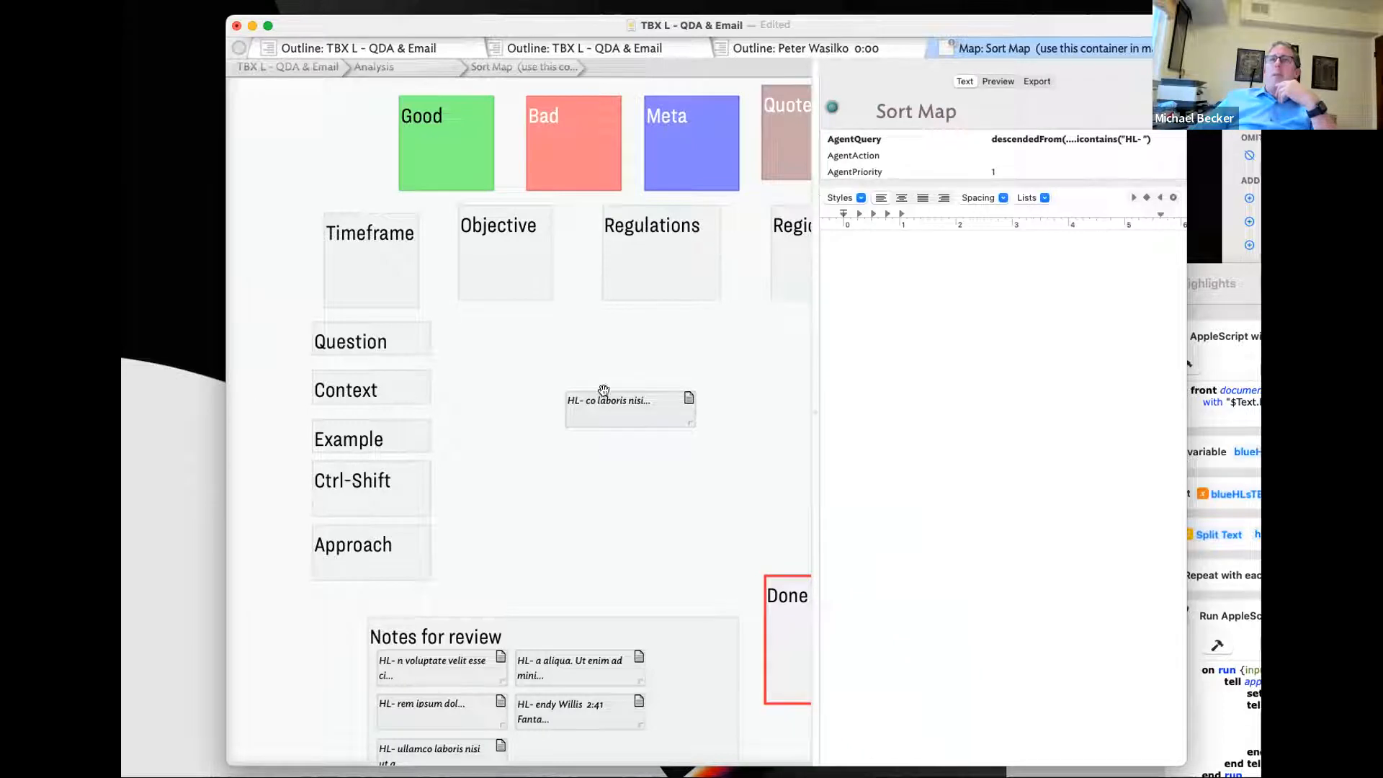
{"action": "left_click", "coordinate": [525, 285]}
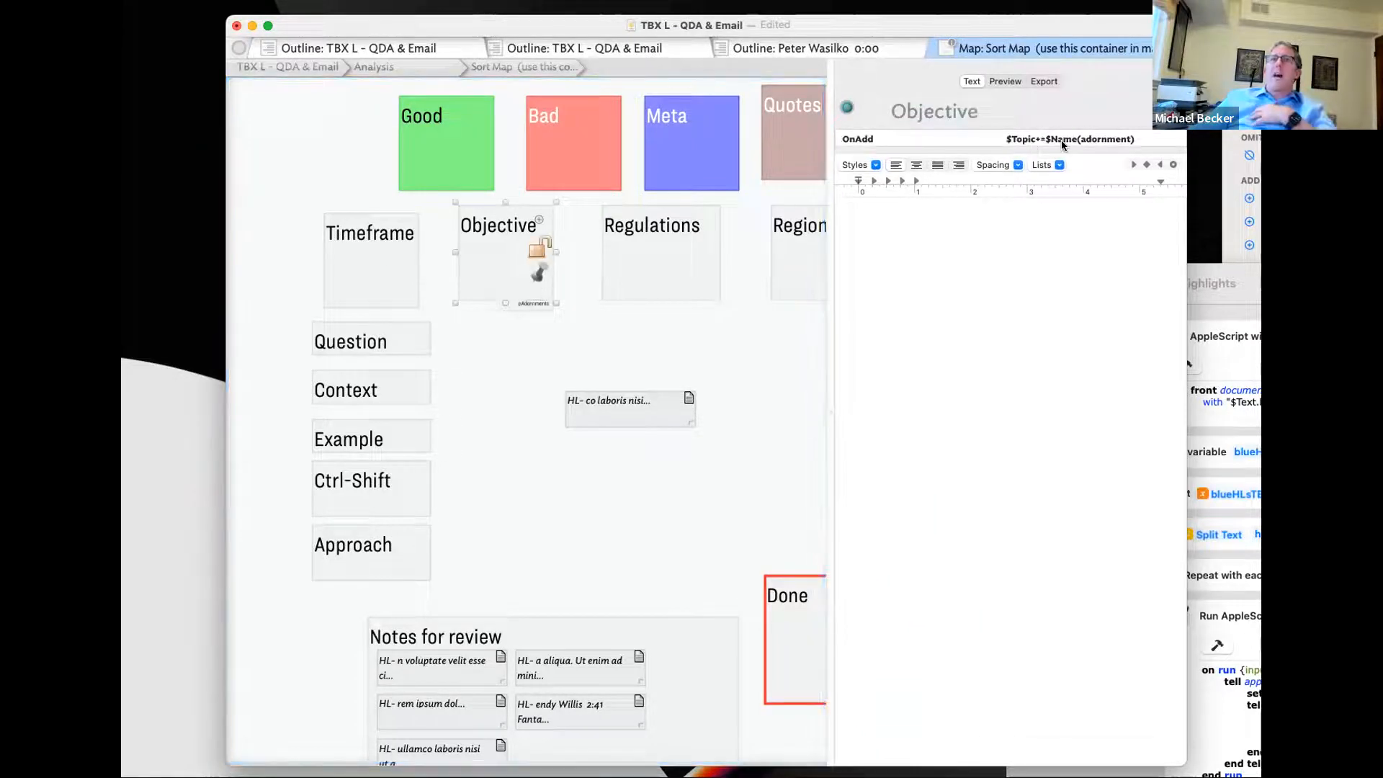
{"action": "left_click_drag", "start_coordinate": [830, 281], "coordinate": [789, 303]}
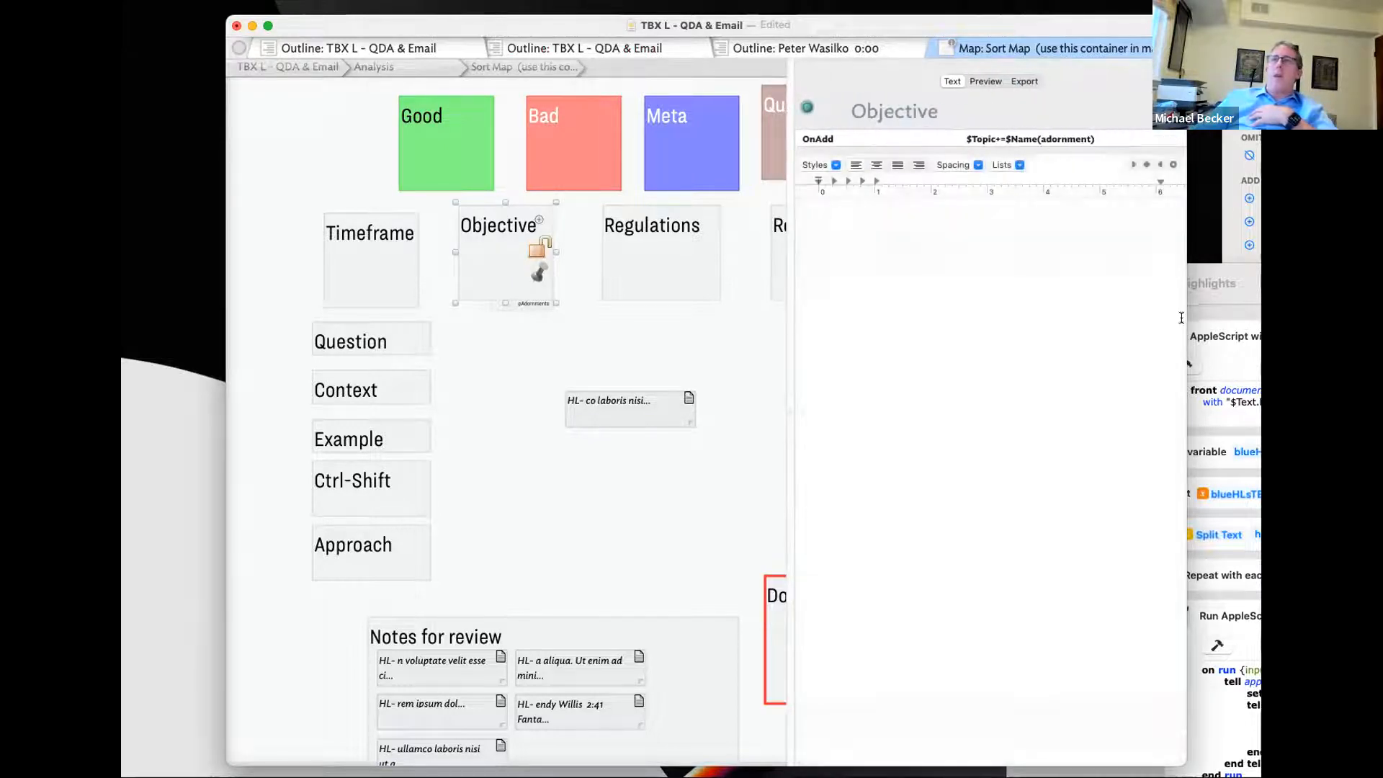
{"action": "left_click_drag", "start_coordinate": [1186, 314], "coordinate": [1260, 317]}
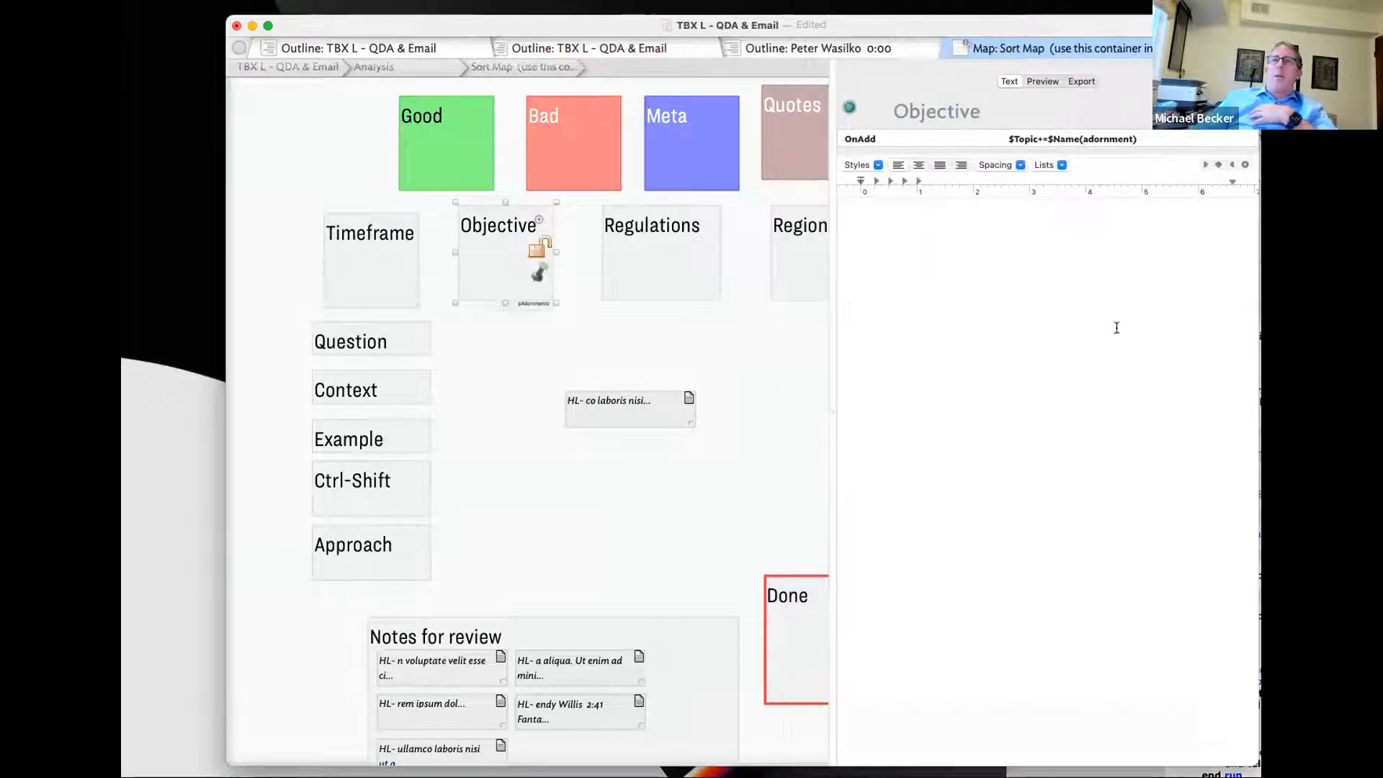
- File HL- co laboris into Done and place HL- n voluptate onto Ctrl-Shift
{"action": "left_click", "coordinate": [649, 411]}
{"action": "left_click_drag", "start_coordinate": [642, 407], "coordinate": [674, 376]}
{"action": "left_click_drag", "start_coordinate": [467, 658], "coordinate": [476, 645]}
{"action": "left_click_drag", "start_coordinate": [649, 399], "coordinate": [791, 638]}
{"action": "left_click_drag", "start_coordinate": [540, 598], "coordinate": [404, 374]}
- Move the Ctrl-Shift box to the map's centre and file HL- a aliqua into Objective
{"action": "left_click", "coordinate": [478, 399]}
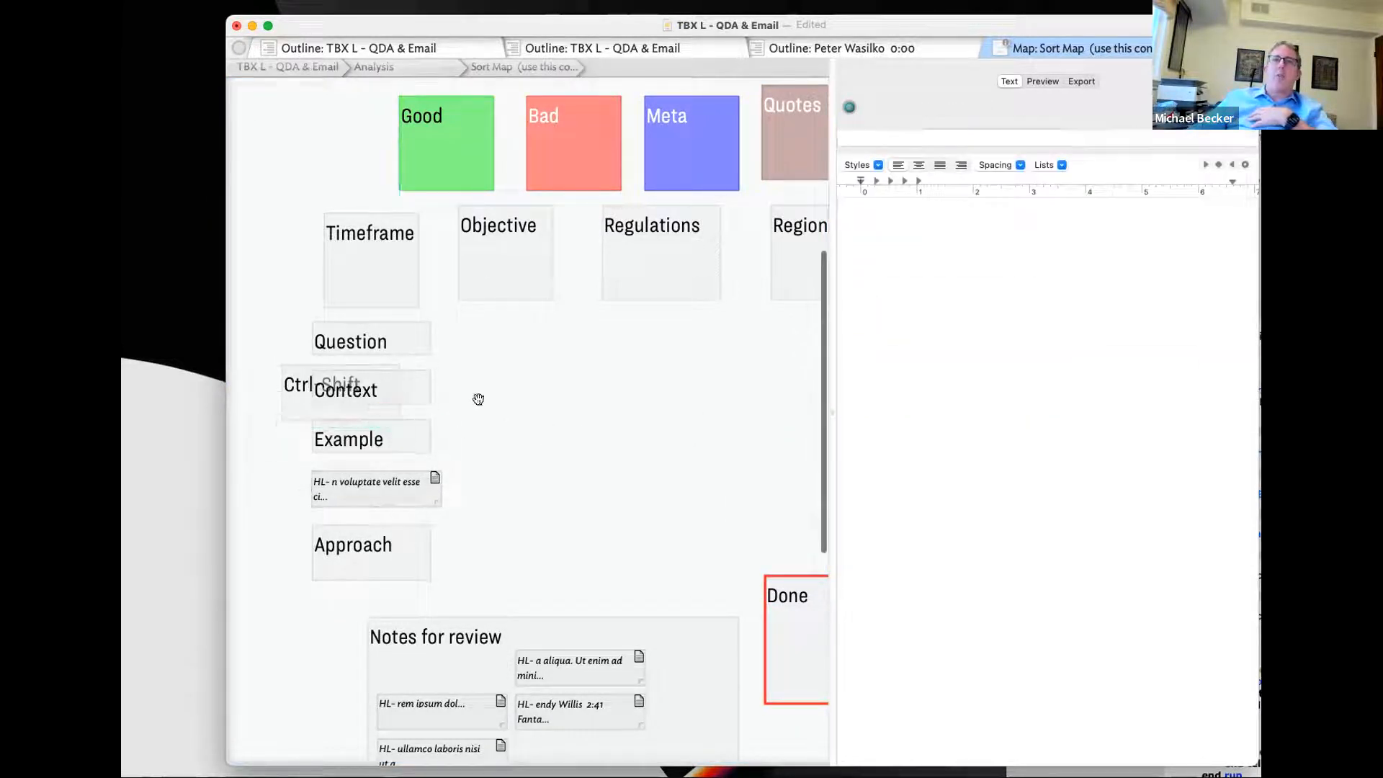
{"action": "left_click", "coordinate": [417, 393]}
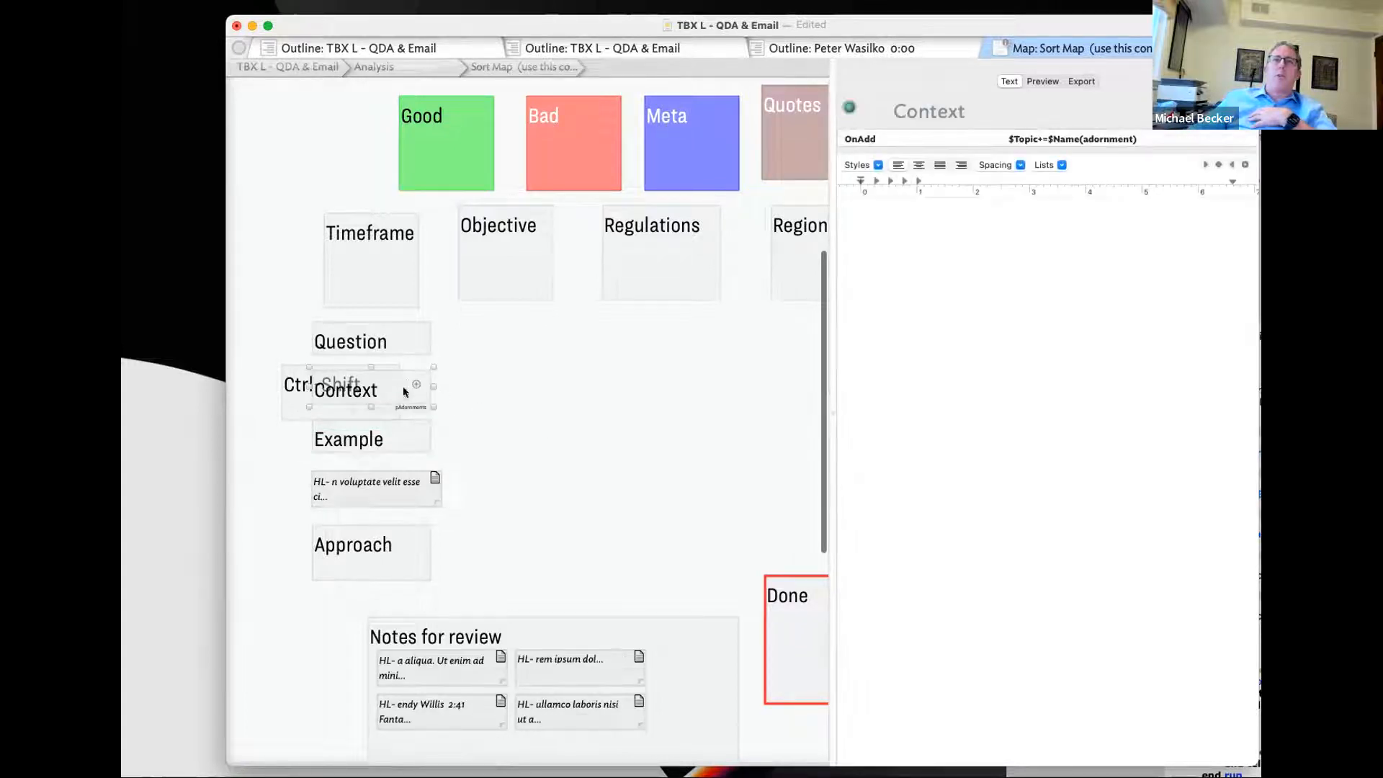
{"action": "left_click", "coordinate": [452, 389]}
{"action": "left_click_drag", "start_coordinate": [296, 389], "coordinate": [590, 409]}
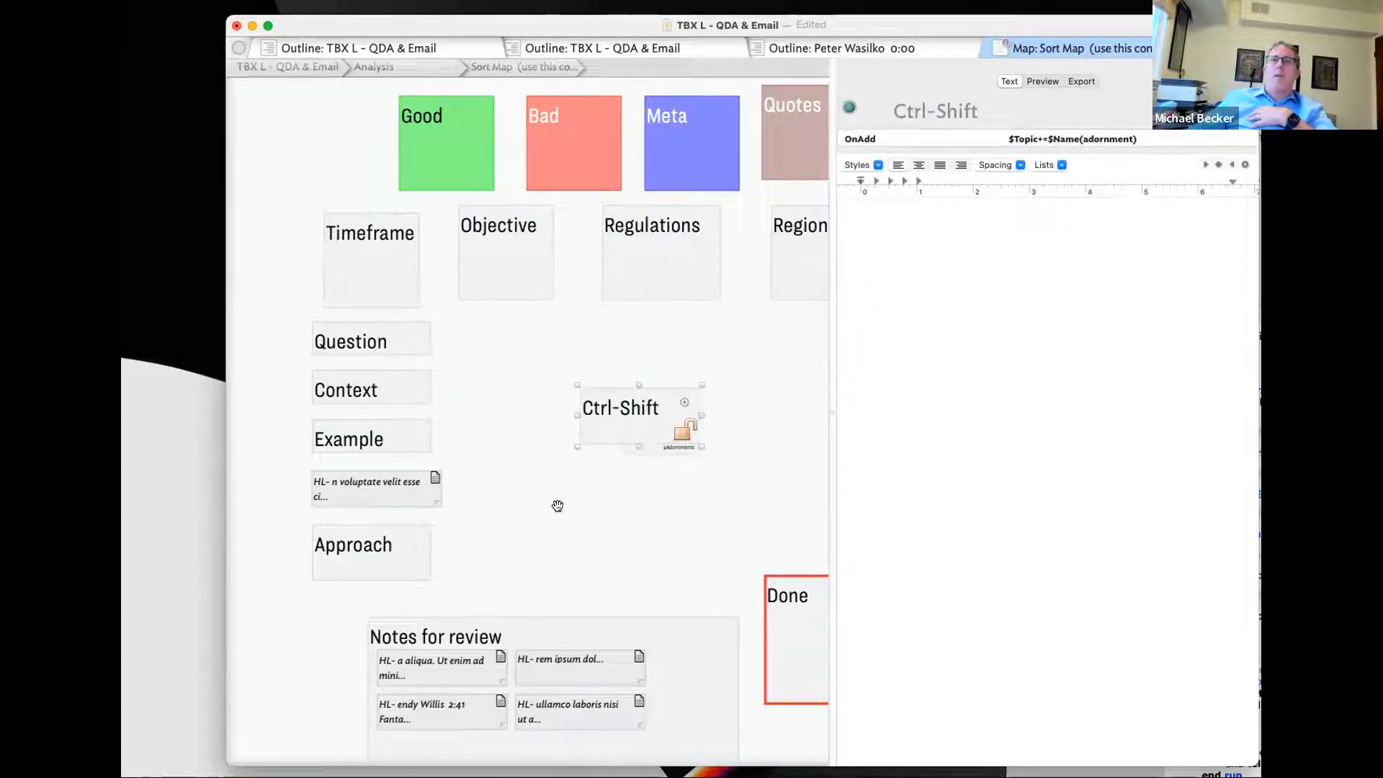
{"action": "left_click_drag", "start_coordinate": [462, 656], "coordinate": [799, 634]}
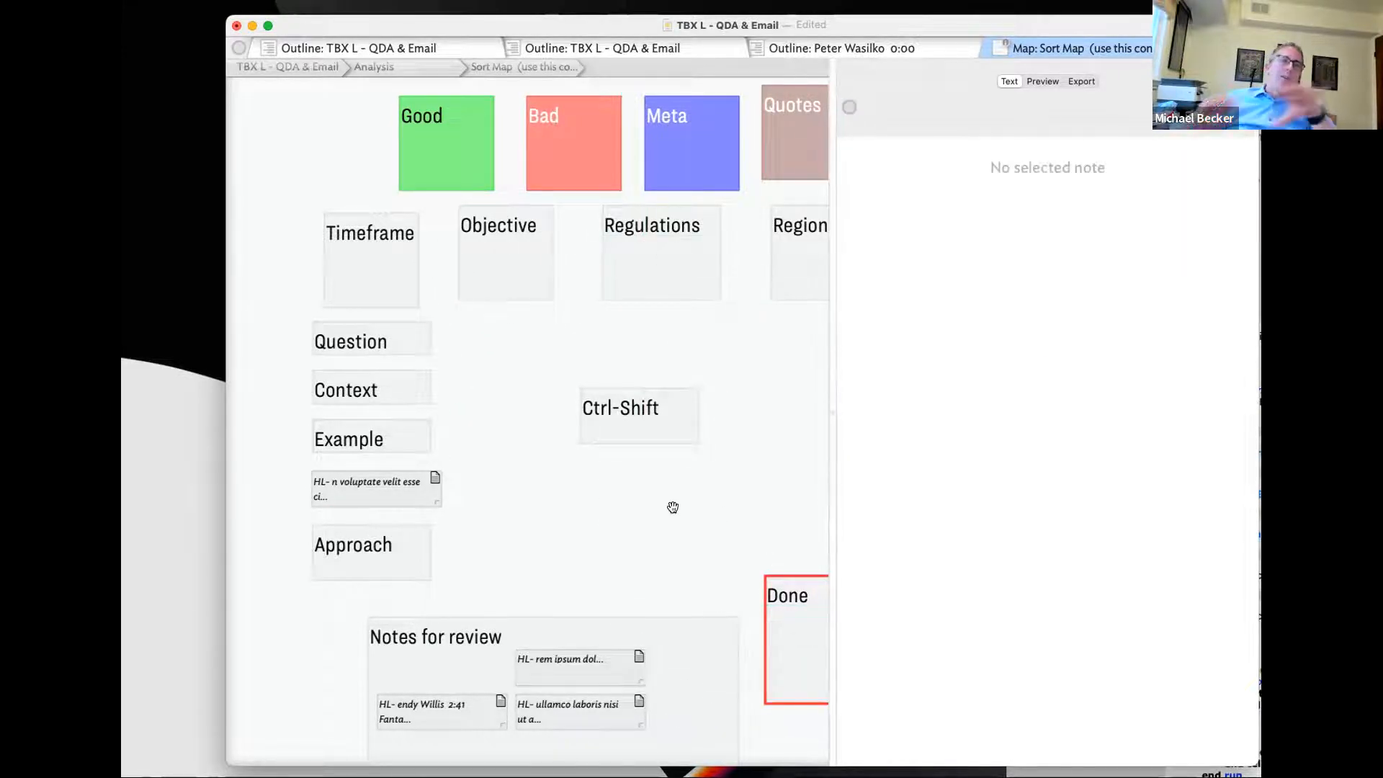
- Show the full outline with DATA collapsed and browse Assess by Topic and the highlight notes
{"action": "left_click", "coordinate": [396, 50]}
{"action": "scroll", "coordinate": [361, 346], "scroll_direction": "down", "scroll_amount": 3}
{"action": "left_click", "coordinate": [258, 255]}
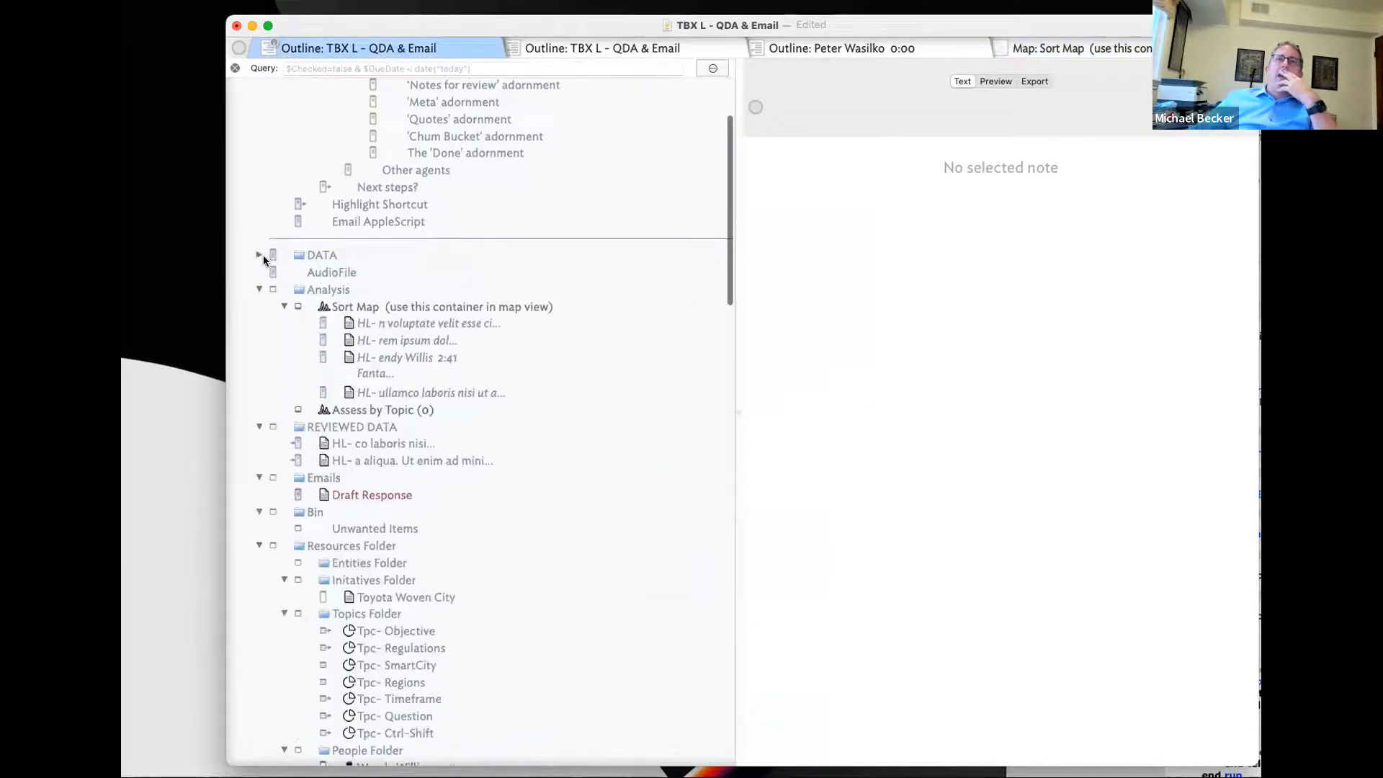
{"action": "left_click", "coordinate": [380, 412]}
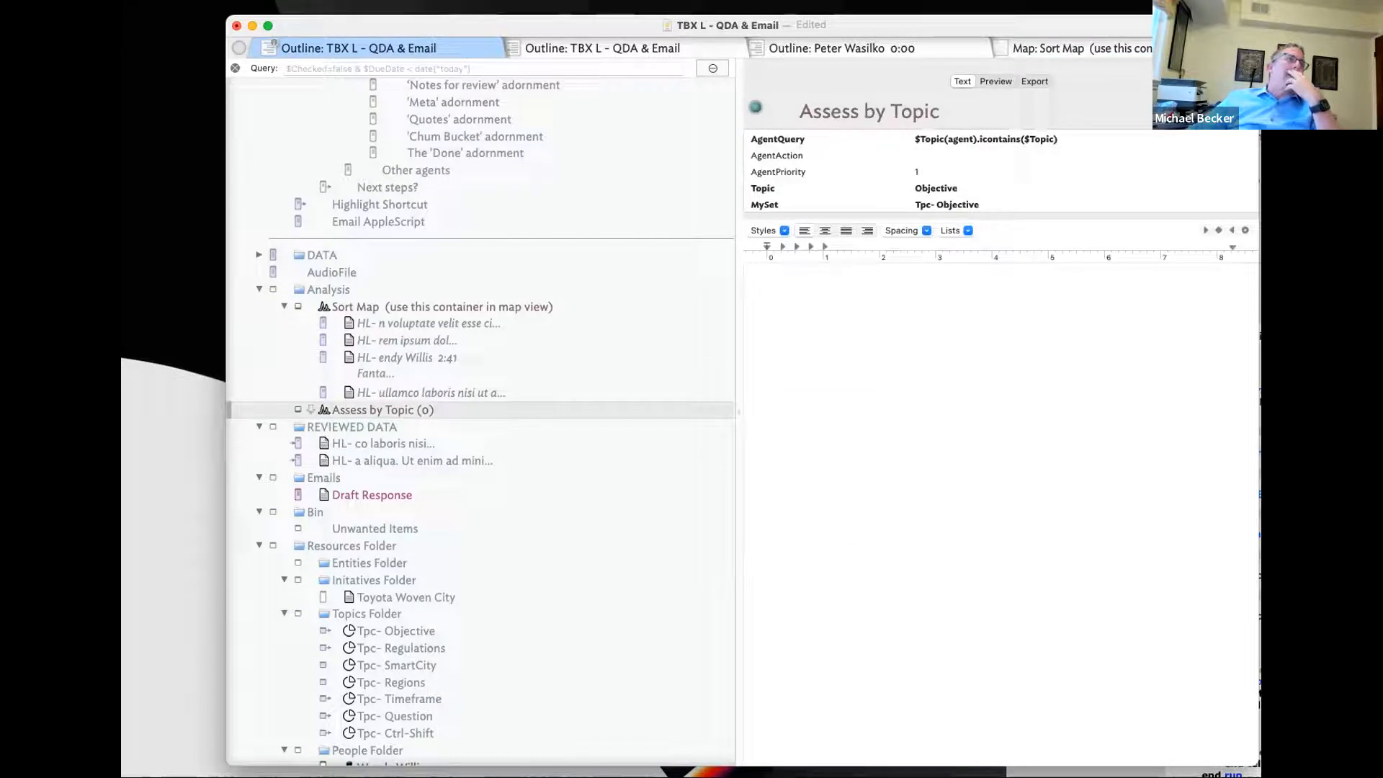
{"action": "left_click", "coordinate": [395, 388]}
{"action": "left_click", "coordinate": [387, 409]}
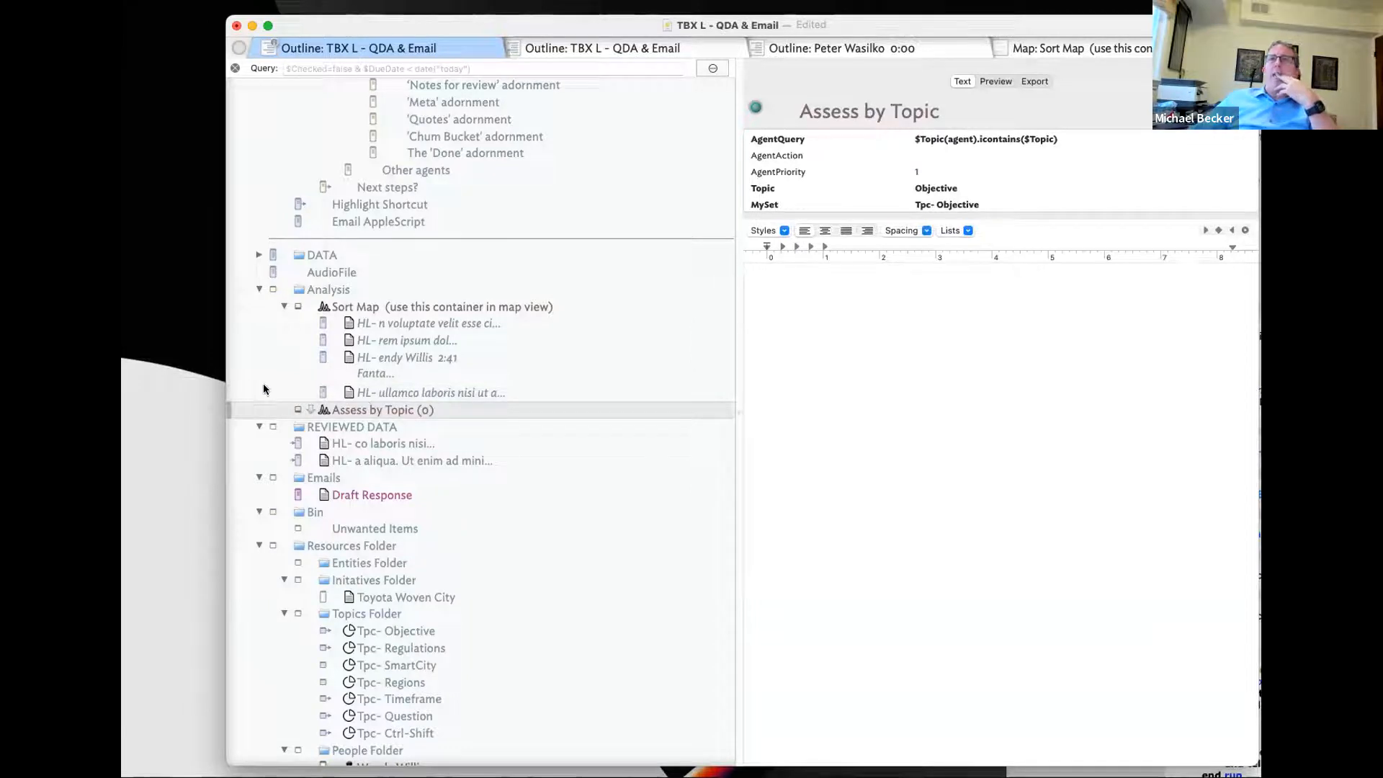
{"action": "left_click", "coordinate": [435, 335]}
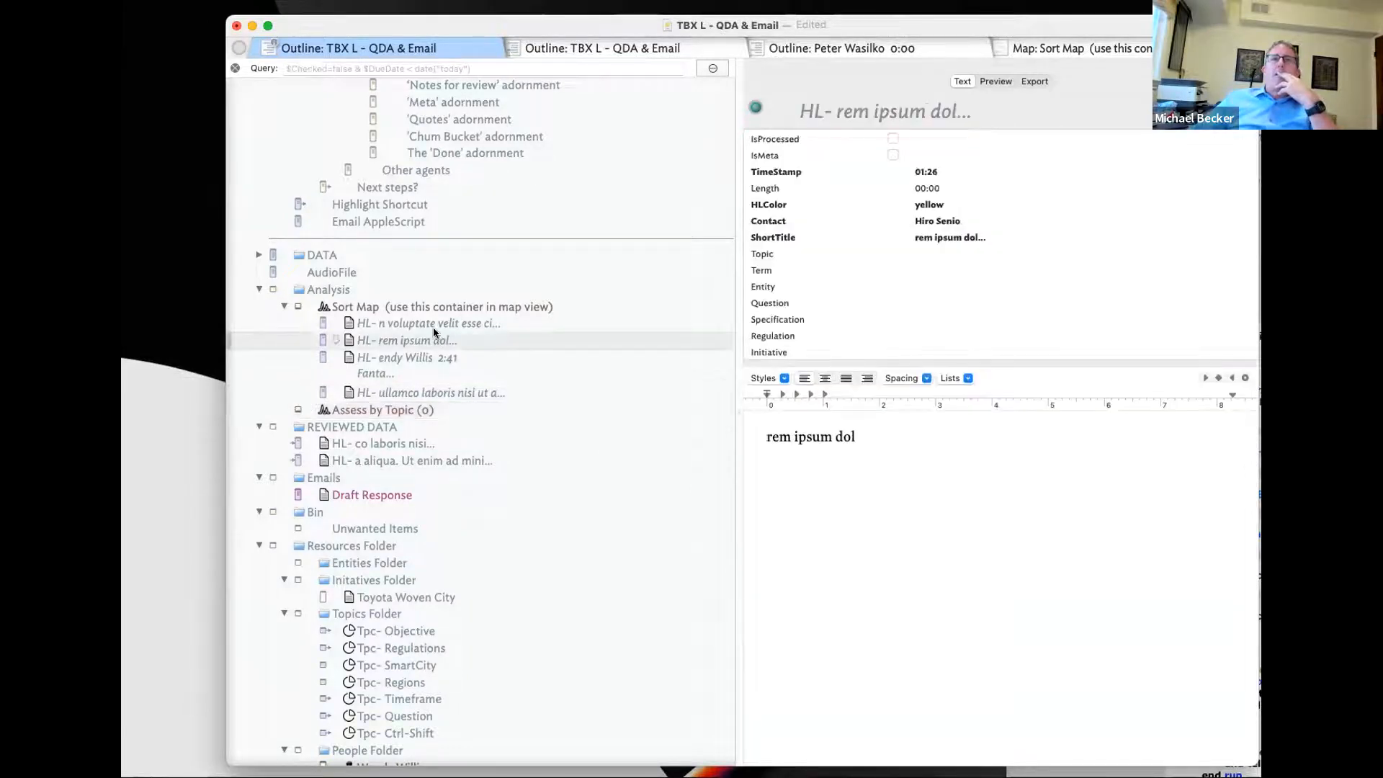
{"action": "left_click", "coordinate": [433, 326]}
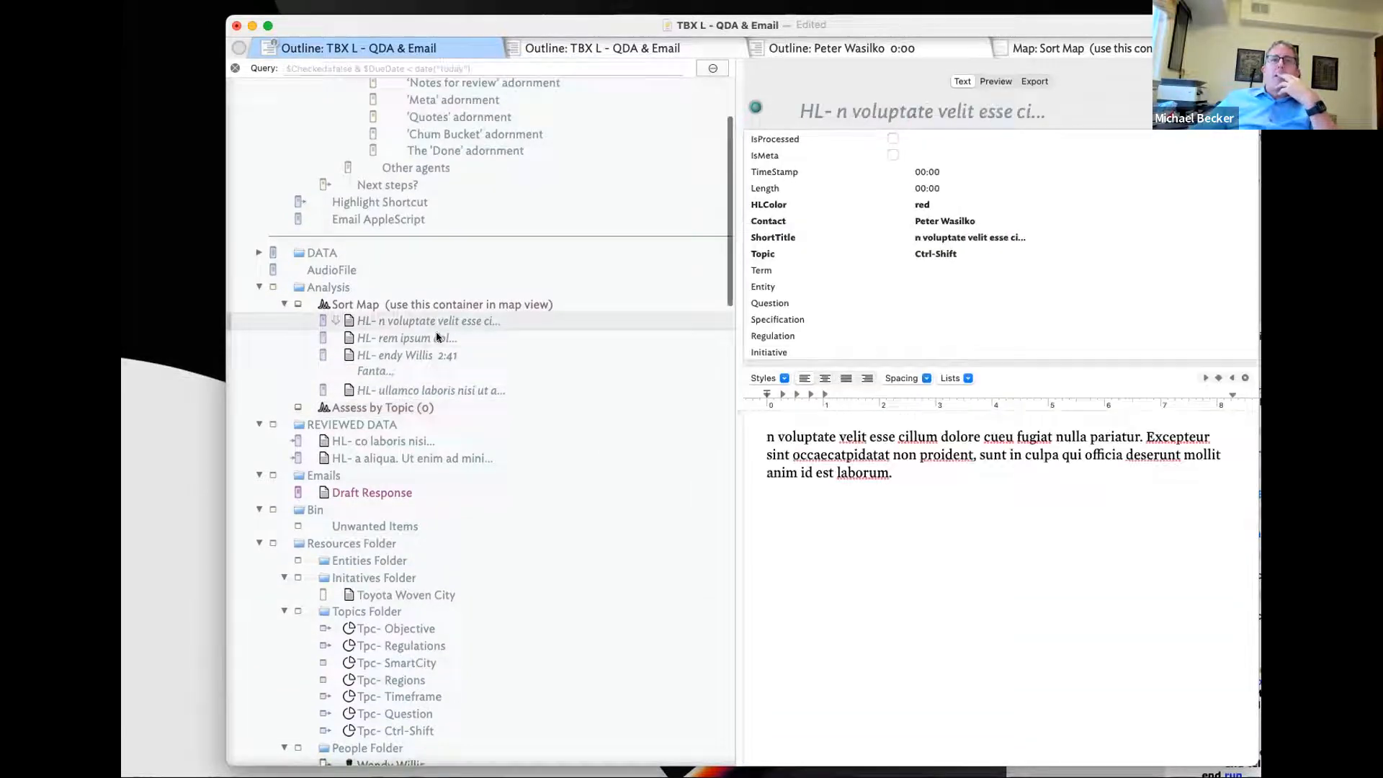
{"action": "left_click", "coordinate": [382, 424]}
{"action": "left_click", "coordinate": [382, 407]}
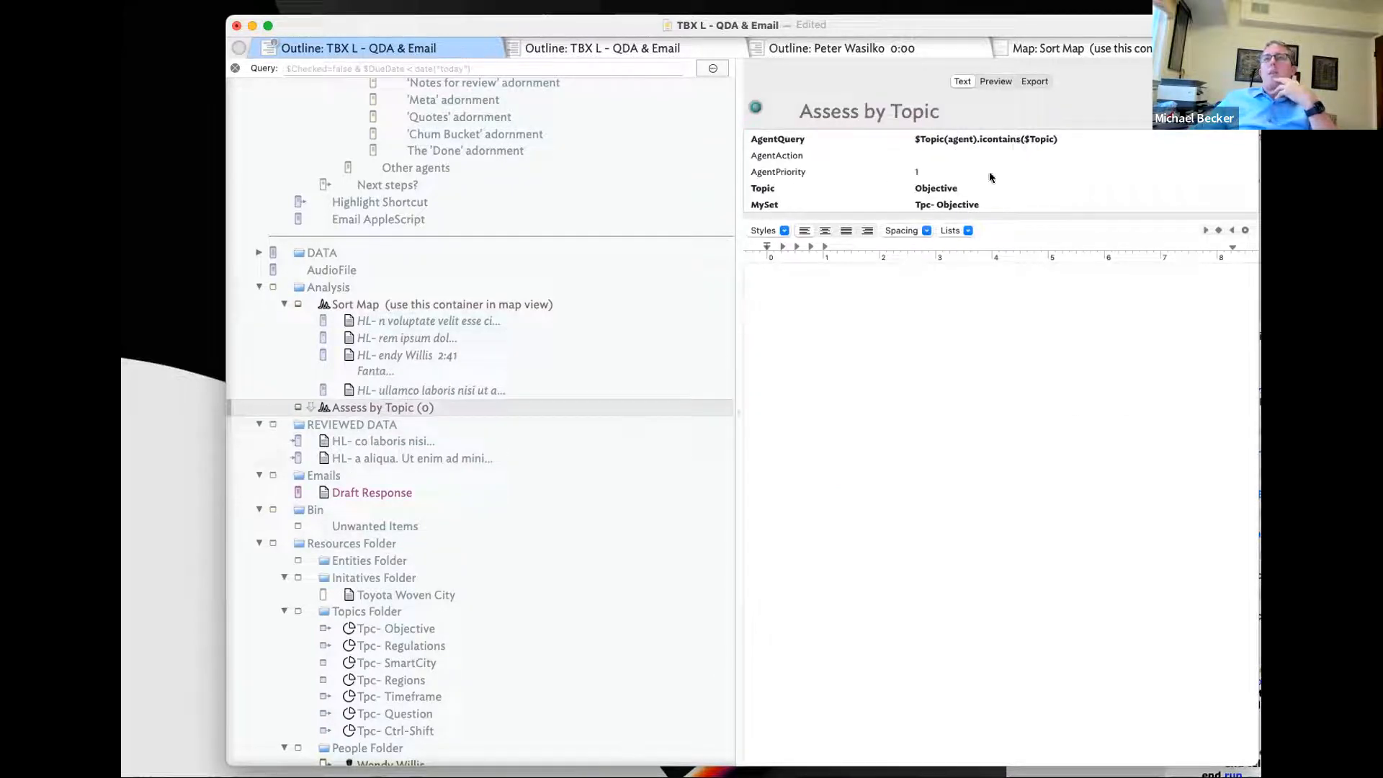
- Compare the REVIEWED DATA notes HL- co laboris and HL- a aliqua with Assess by Topic's Topic value
{"action": "left_click", "coordinate": [369, 441]}
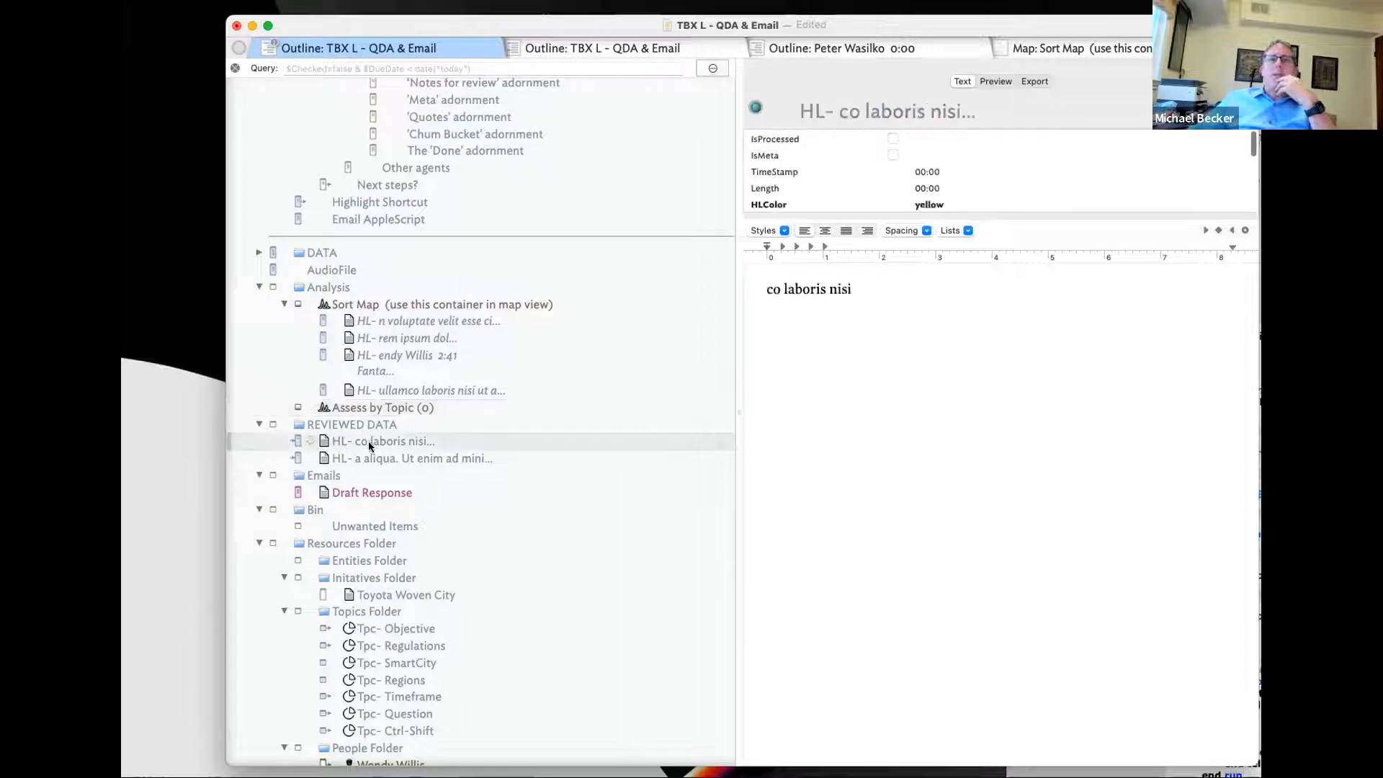
{"action": "left_click", "coordinate": [370, 457]}
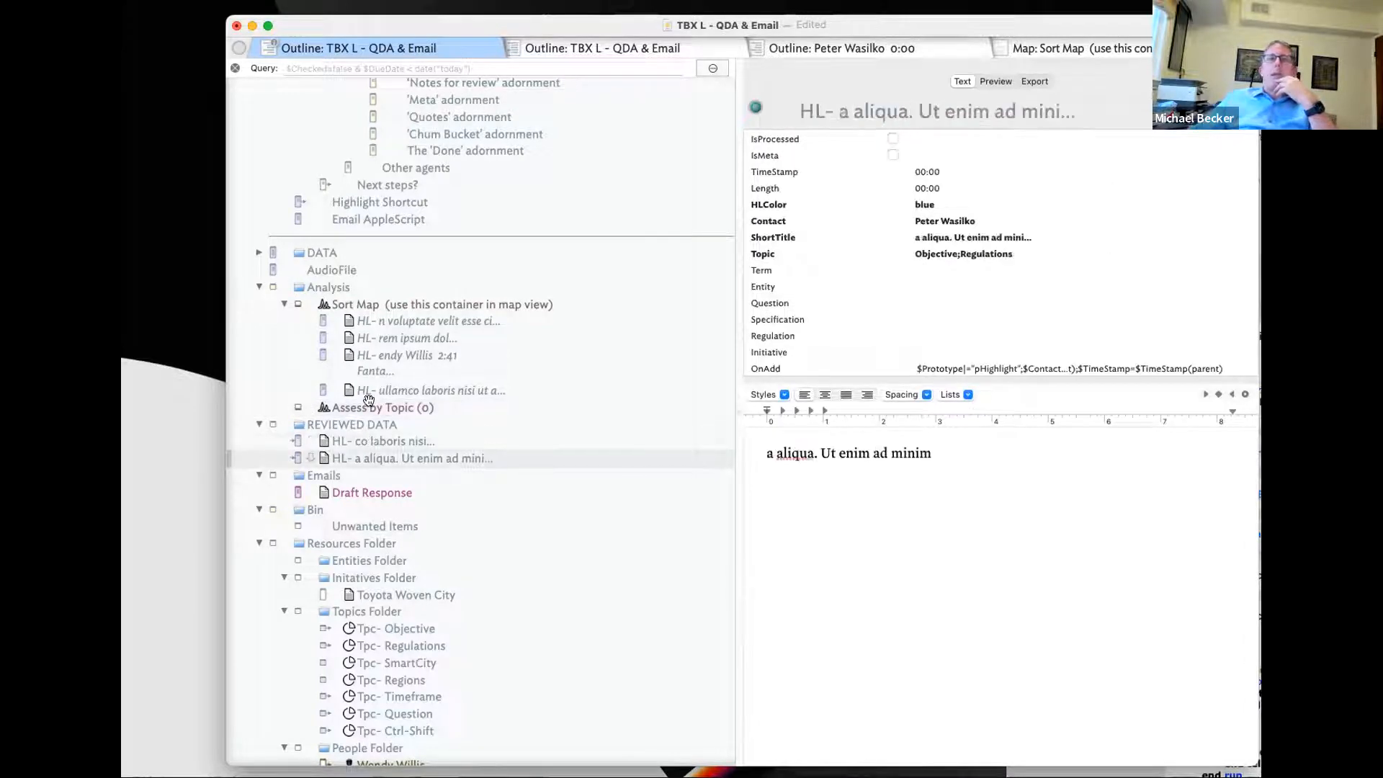
{"action": "left_click", "coordinate": [376, 407]}
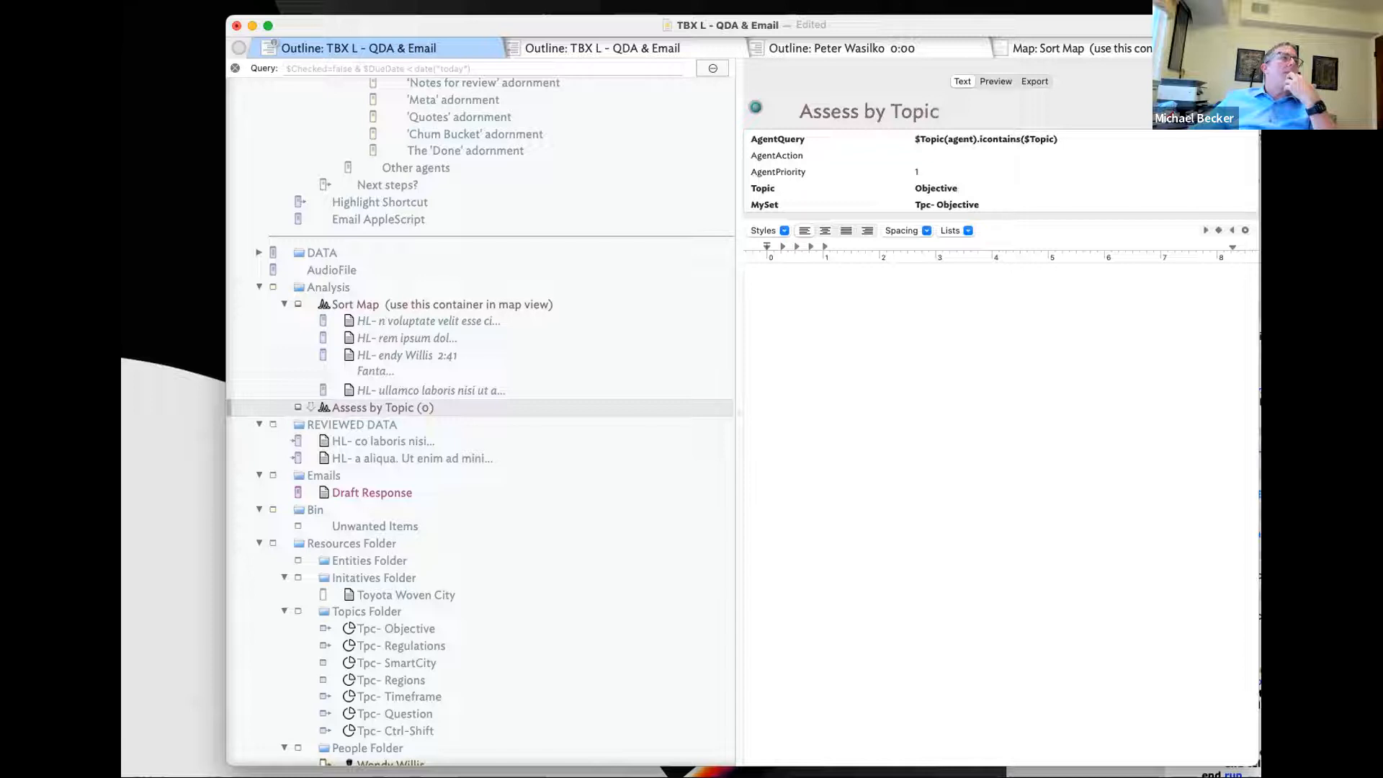
{"action": "scroll", "coordinate": [454, 404], "scroll_direction": "down", "scroll_amount": 1}
{"action": "left_click", "coordinate": [474, 389]}
{"action": "left_click", "coordinate": [387, 412]}
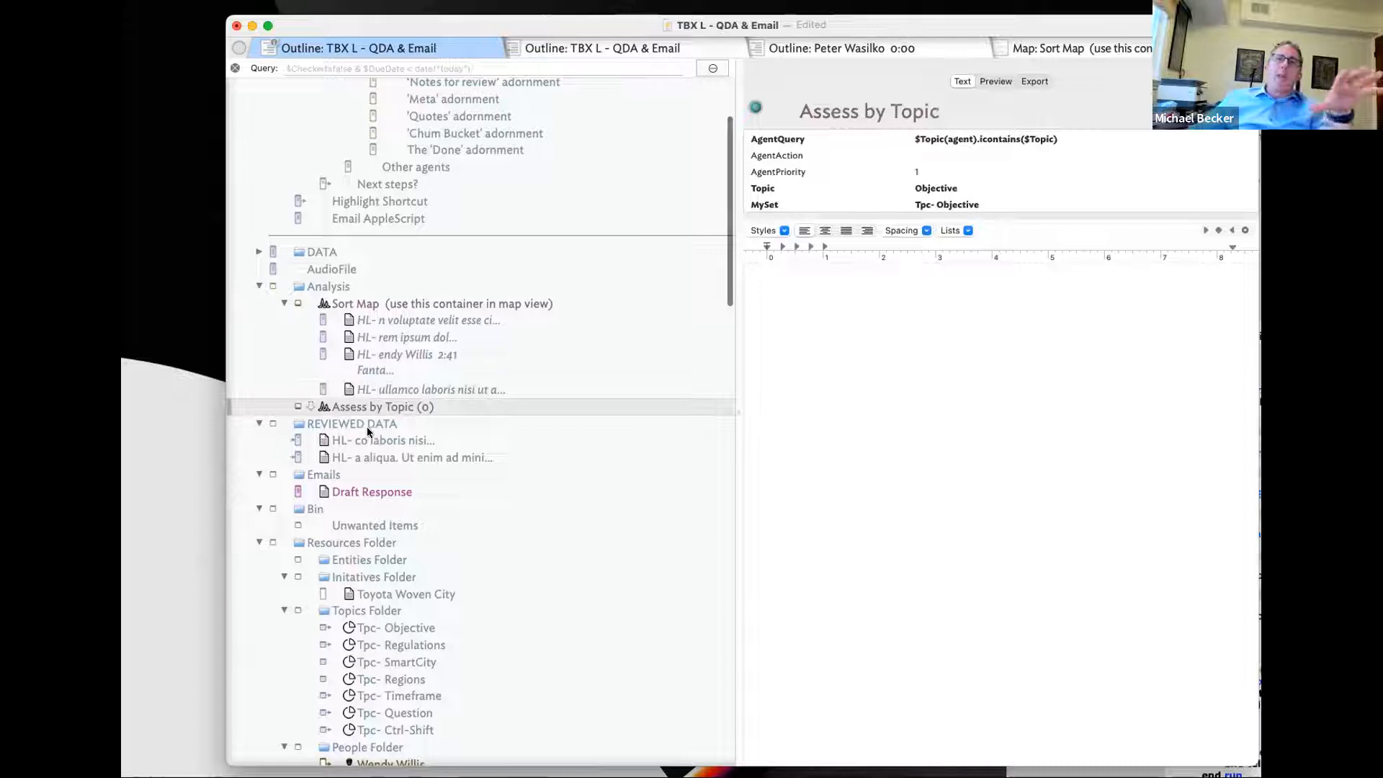
{"action": "left_click", "coordinate": [367, 438]}
{"action": "left_click", "coordinate": [367, 452]}
{"action": "left_click", "coordinate": [367, 443]}
{"action": "left_click", "coordinate": [400, 402]}
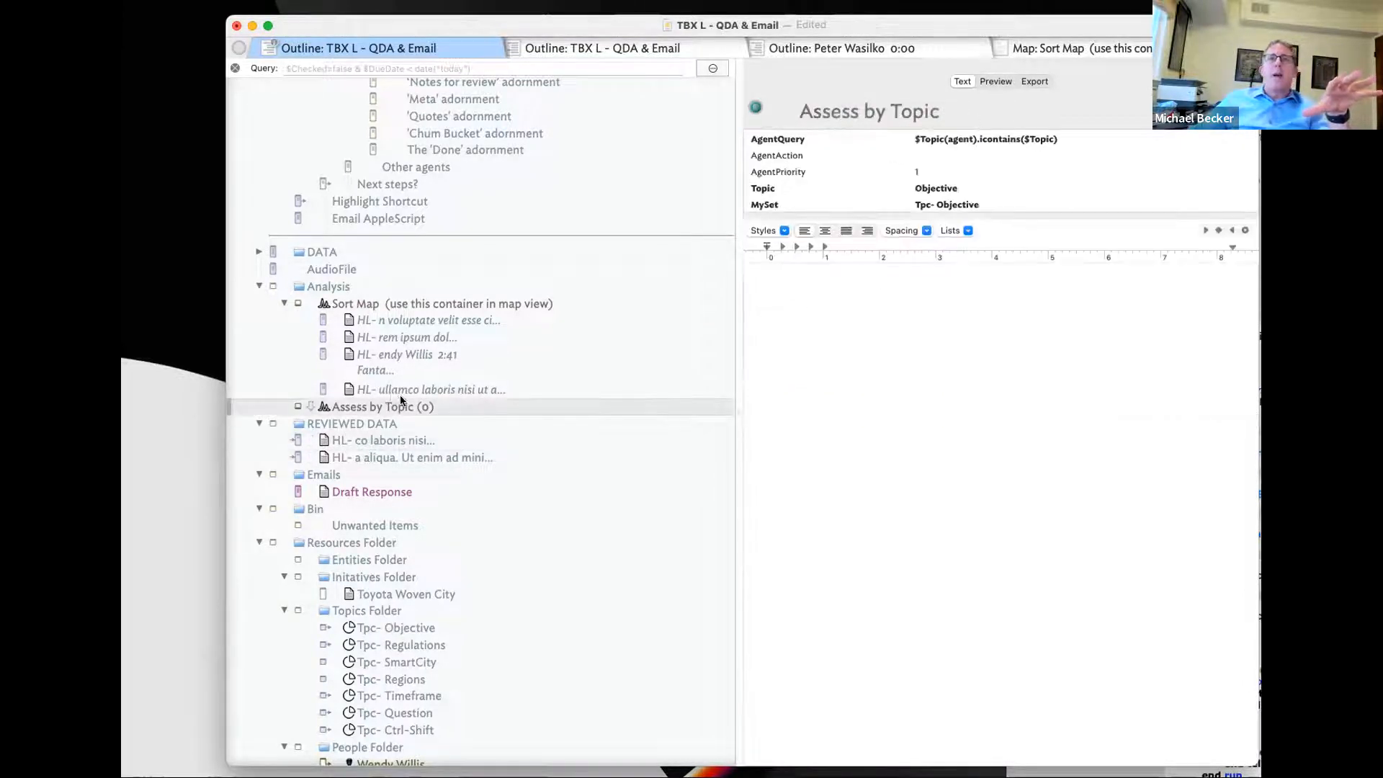
{"action": "left_click", "coordinate": [958, 189]}
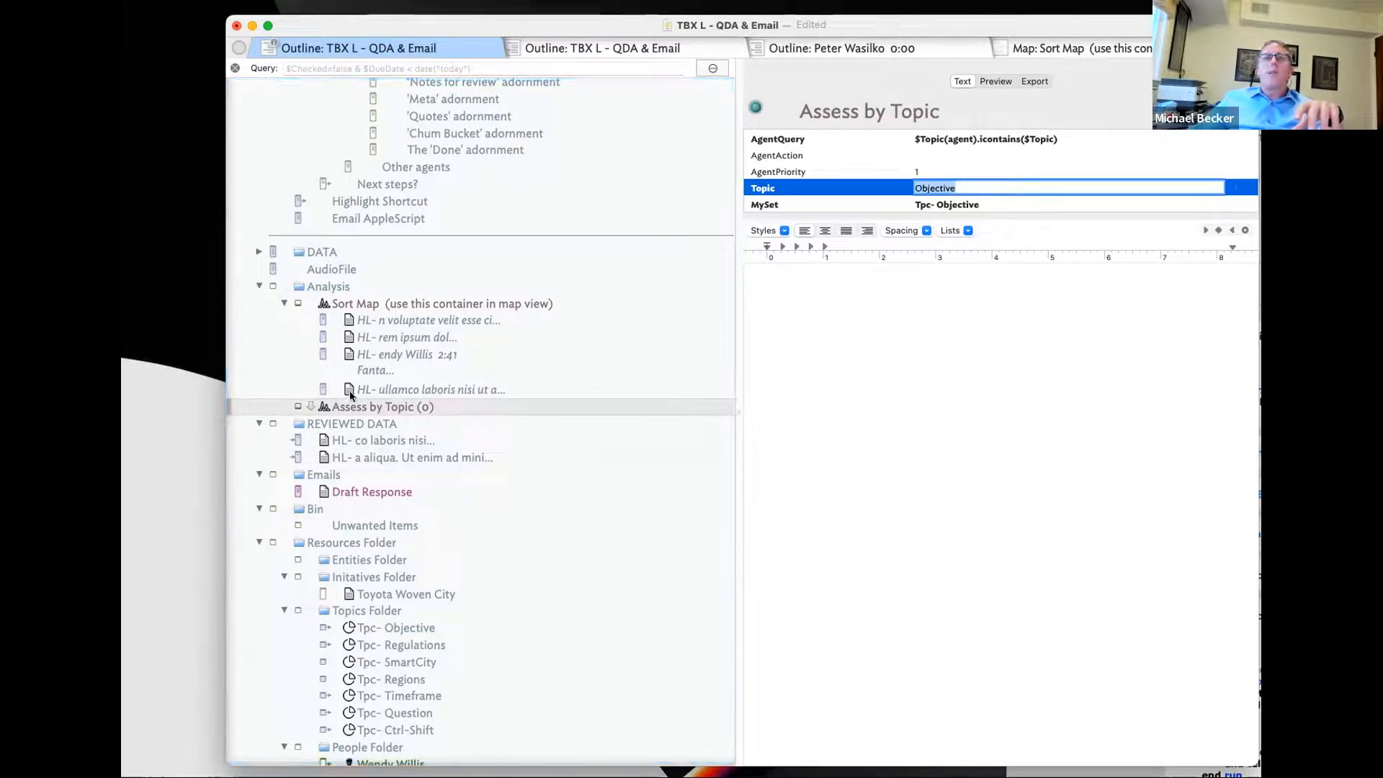
- Change the Assess by Topic query to $Topic(agent).format("1").icontains($Topic)
{"action": "left_click", "coordinate": [978, 139]}
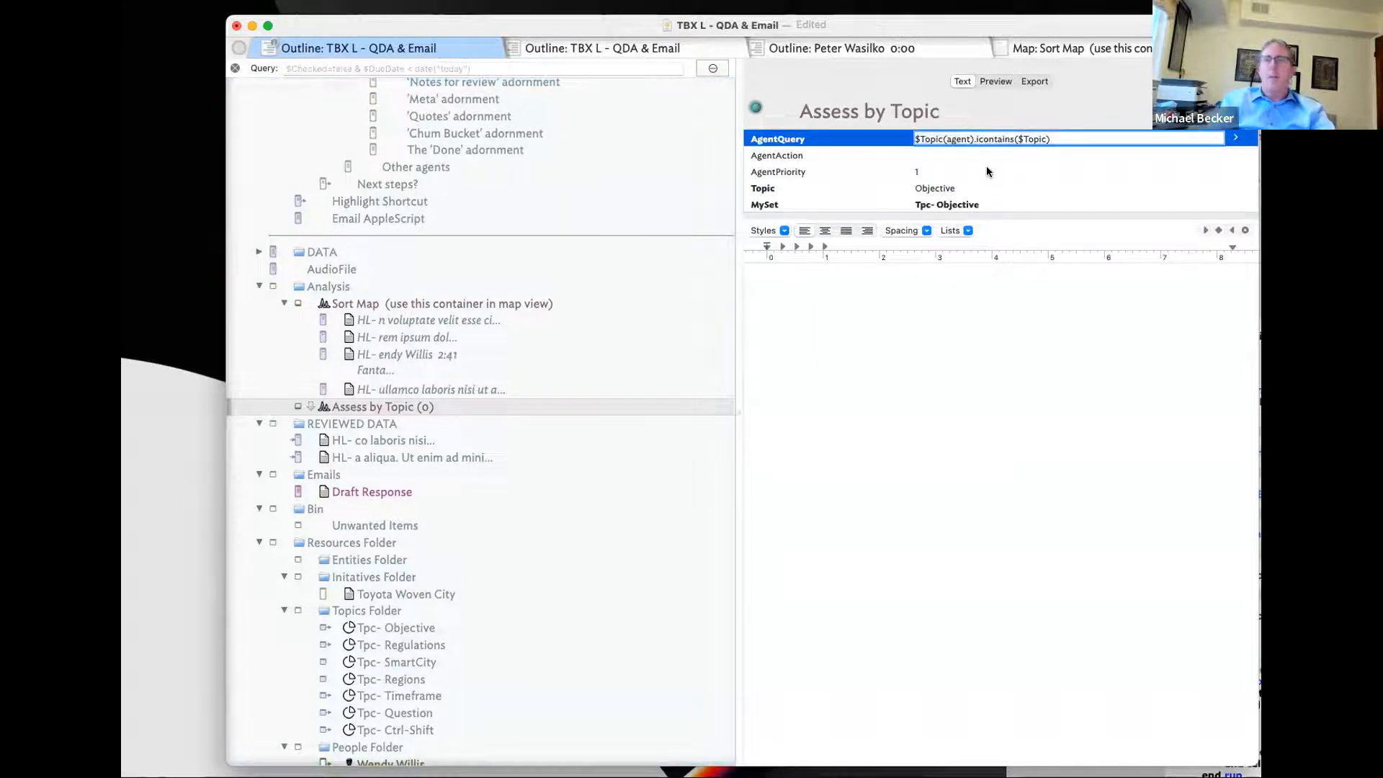
{"action": "type", "text": "format(i"}
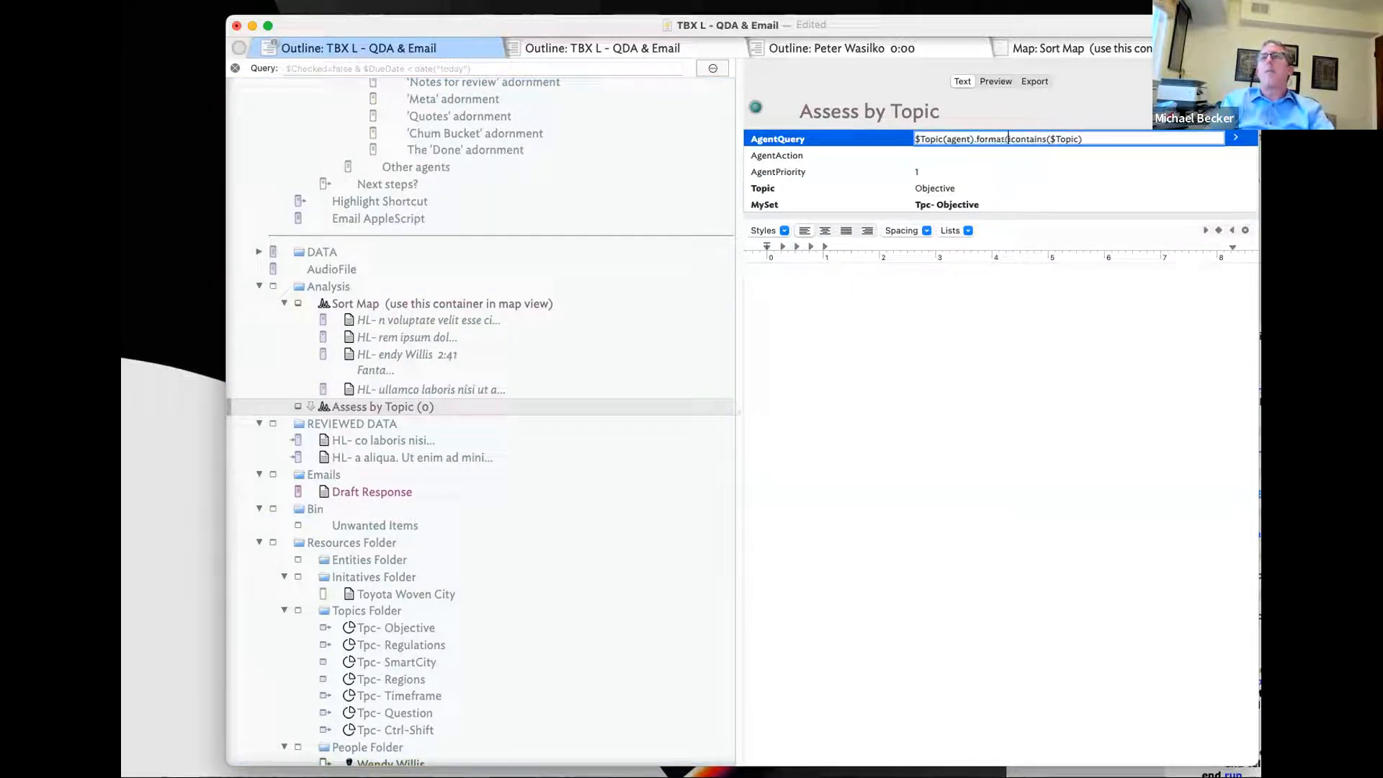
{"action": "type", "text": "\"l\")"}
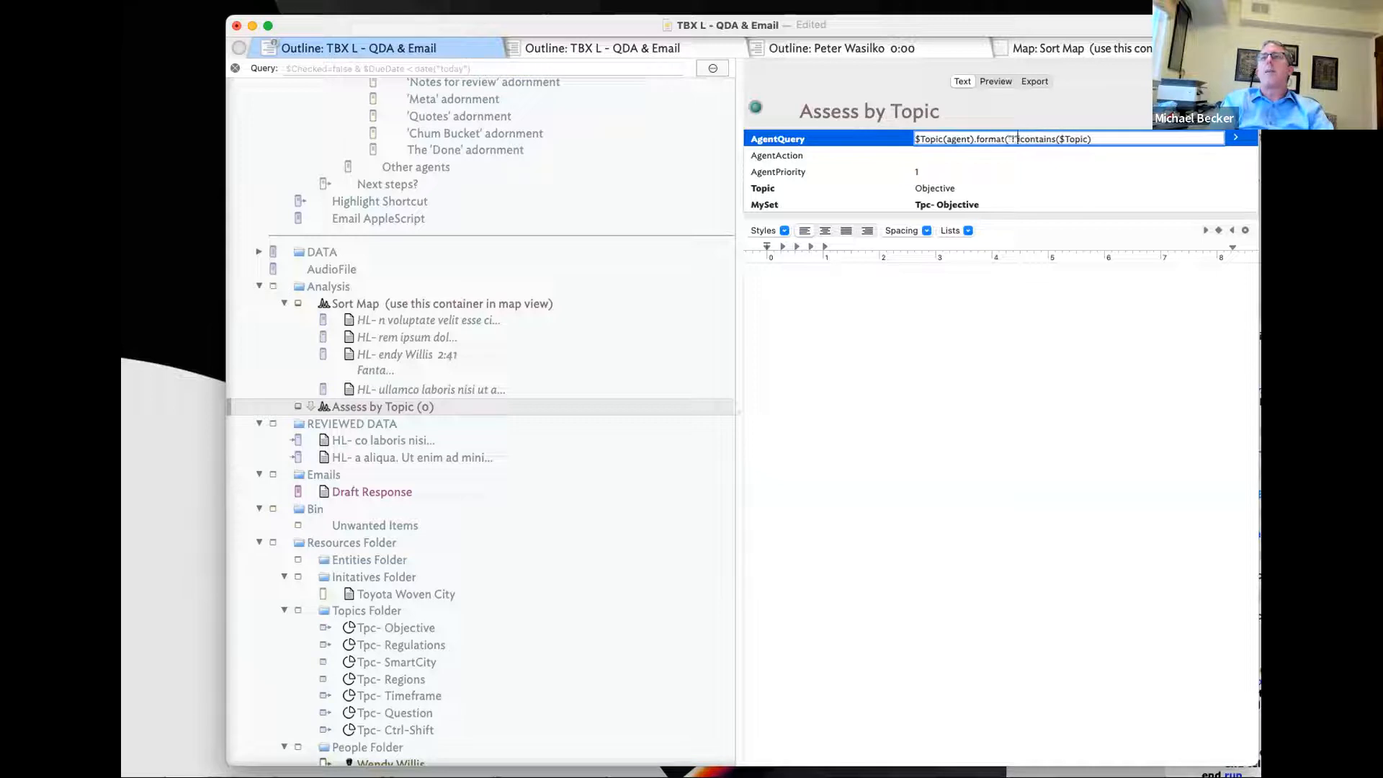
{"action": "type", "text": "."}
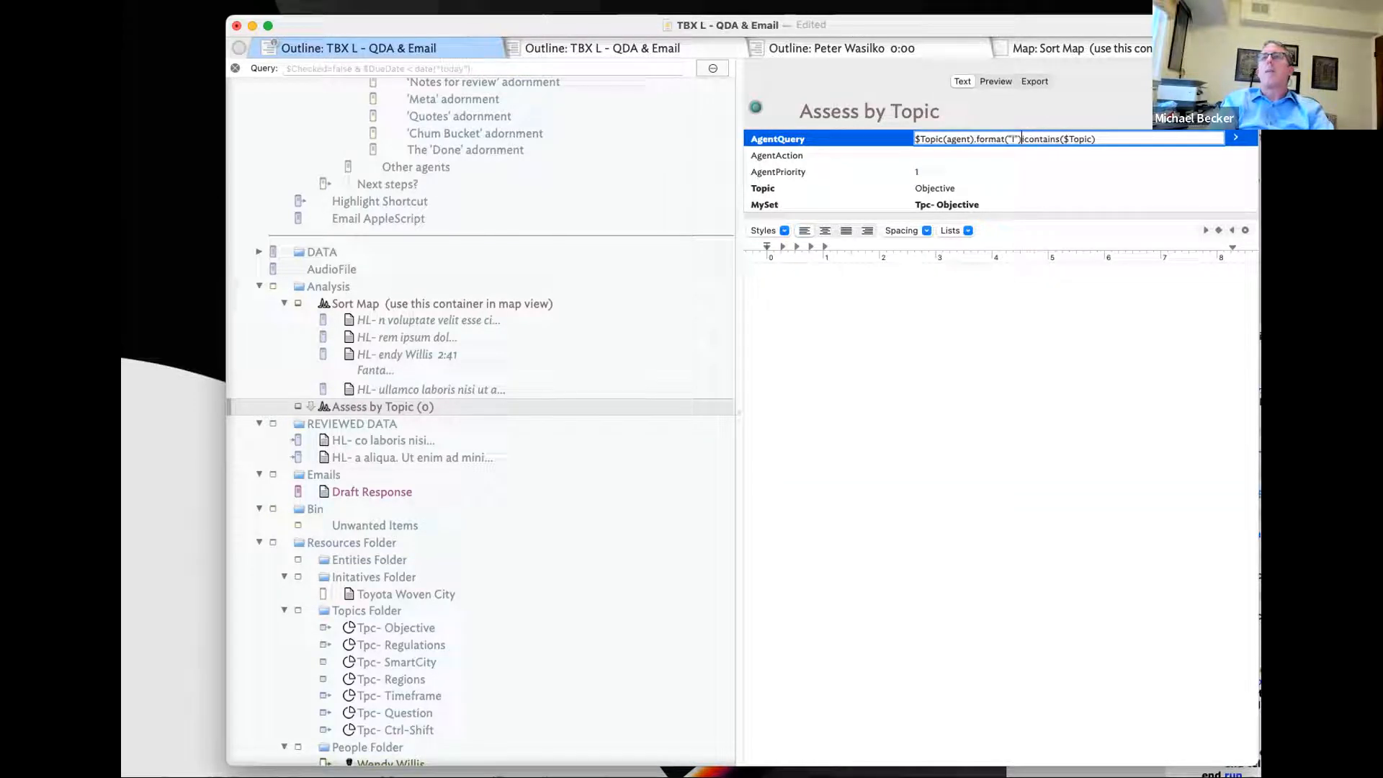
{"action": "key", "text": "Return"}
{"action": "left_click", "coordinate": [861, 374]}
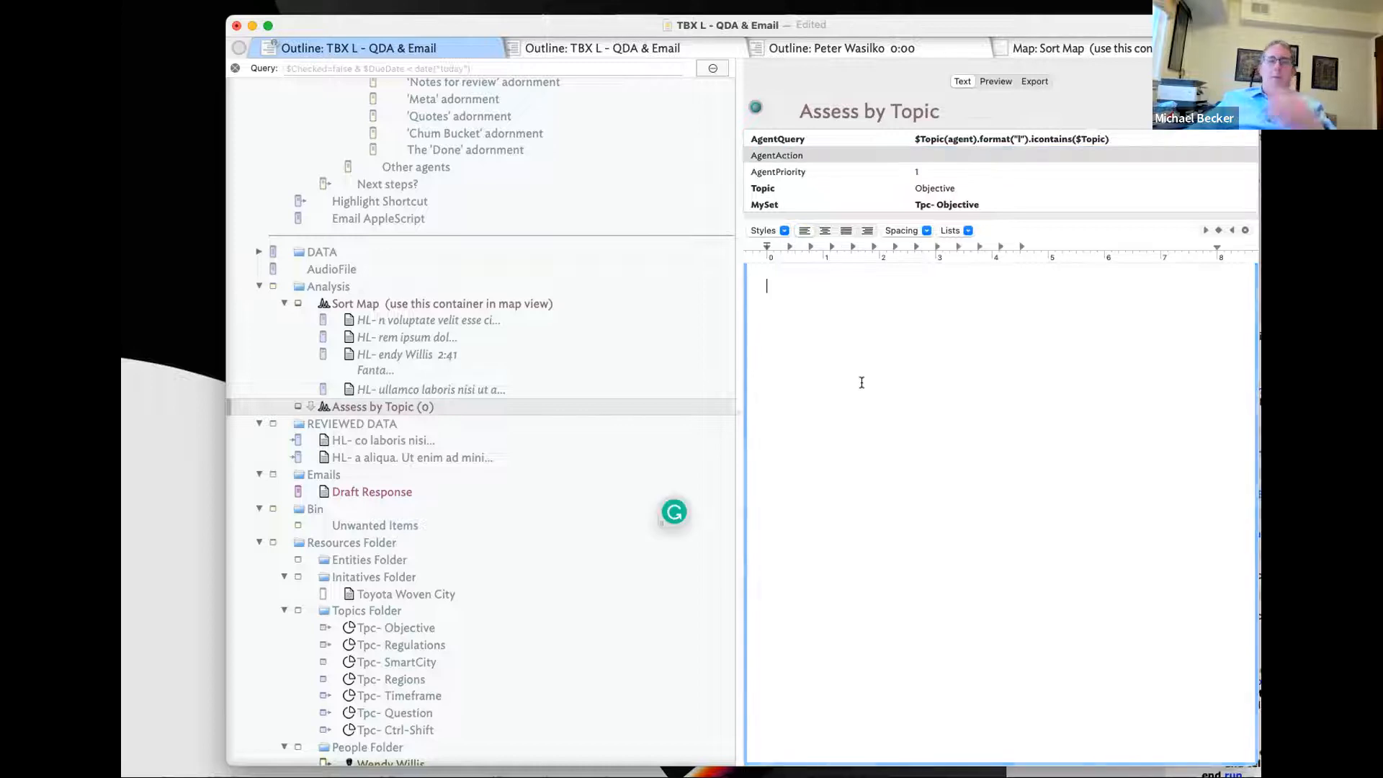
- Verify the agent's matches by comparing it with the ullamco, co laboris, aliqua and rem ipsum highlight notes
{"action": "left_click", "coordinate": [388, 391]}
{"action": "left_click", "coordinate": [383, 408]}
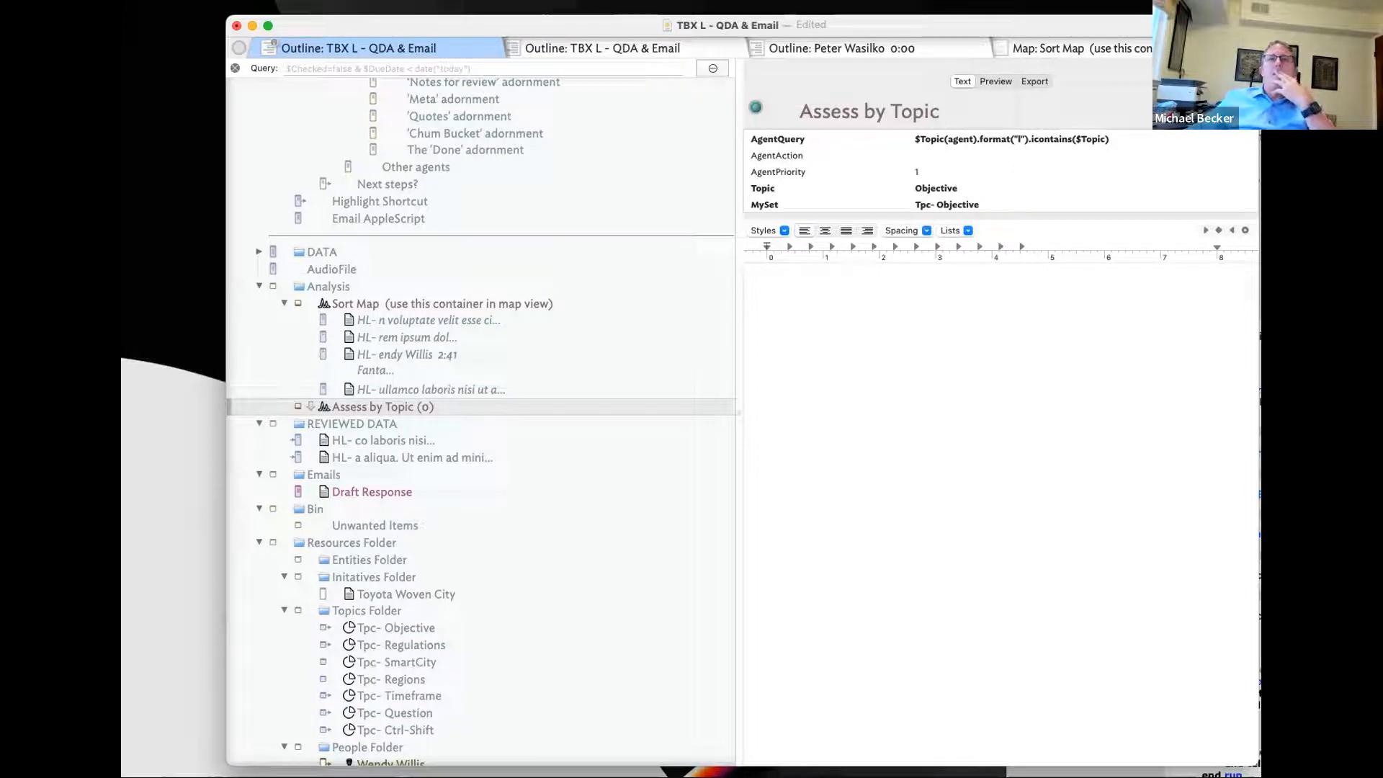
{"action": "left_click", "coordinate": [396, 391]}
{"action": "left_click", "coordinate": [402, 406]}
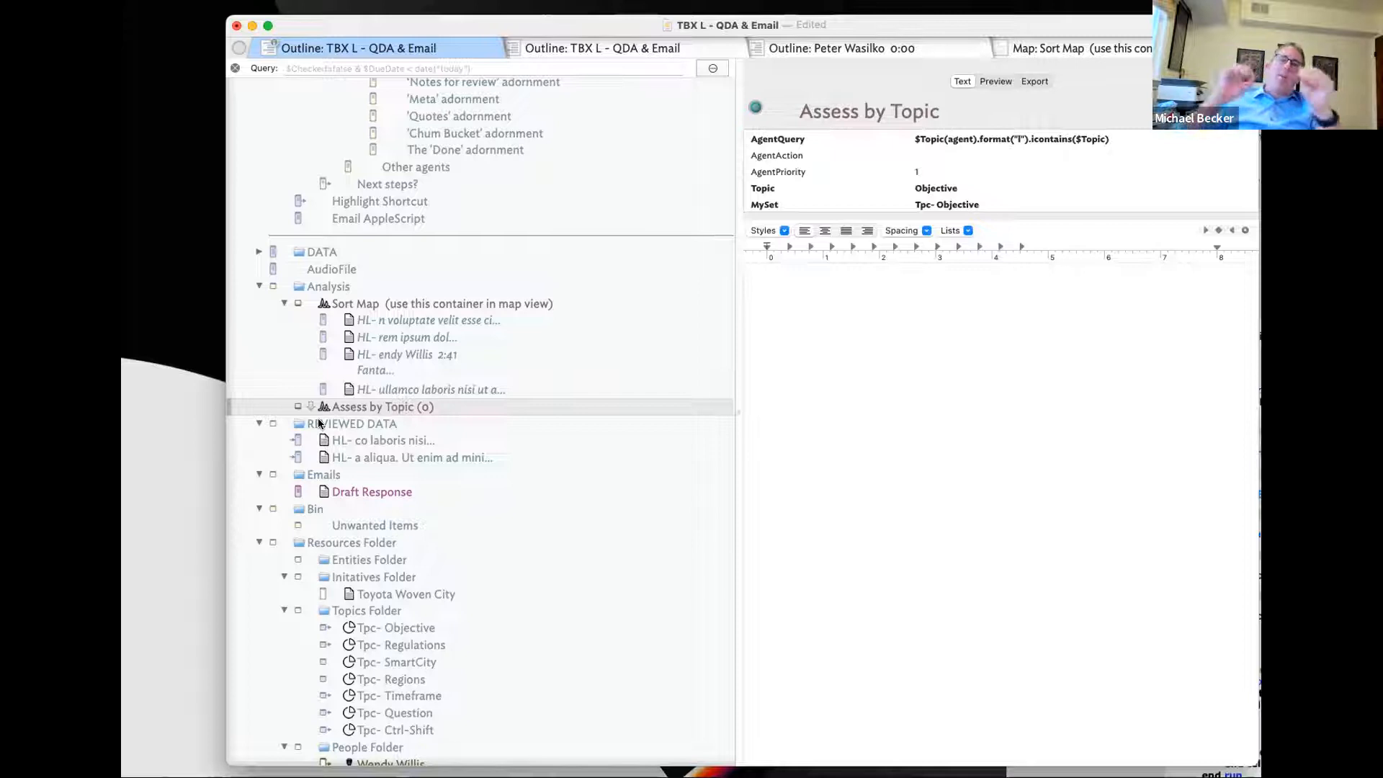
{"action": "left_click", "coordinate": [362, 453]}
{"action": "left_click", "coordinate": [362, 441]}
{"action": "left_click", "coordinate": [362, 452]}
{"action": "left_click", "coordinate": [361, 439]}
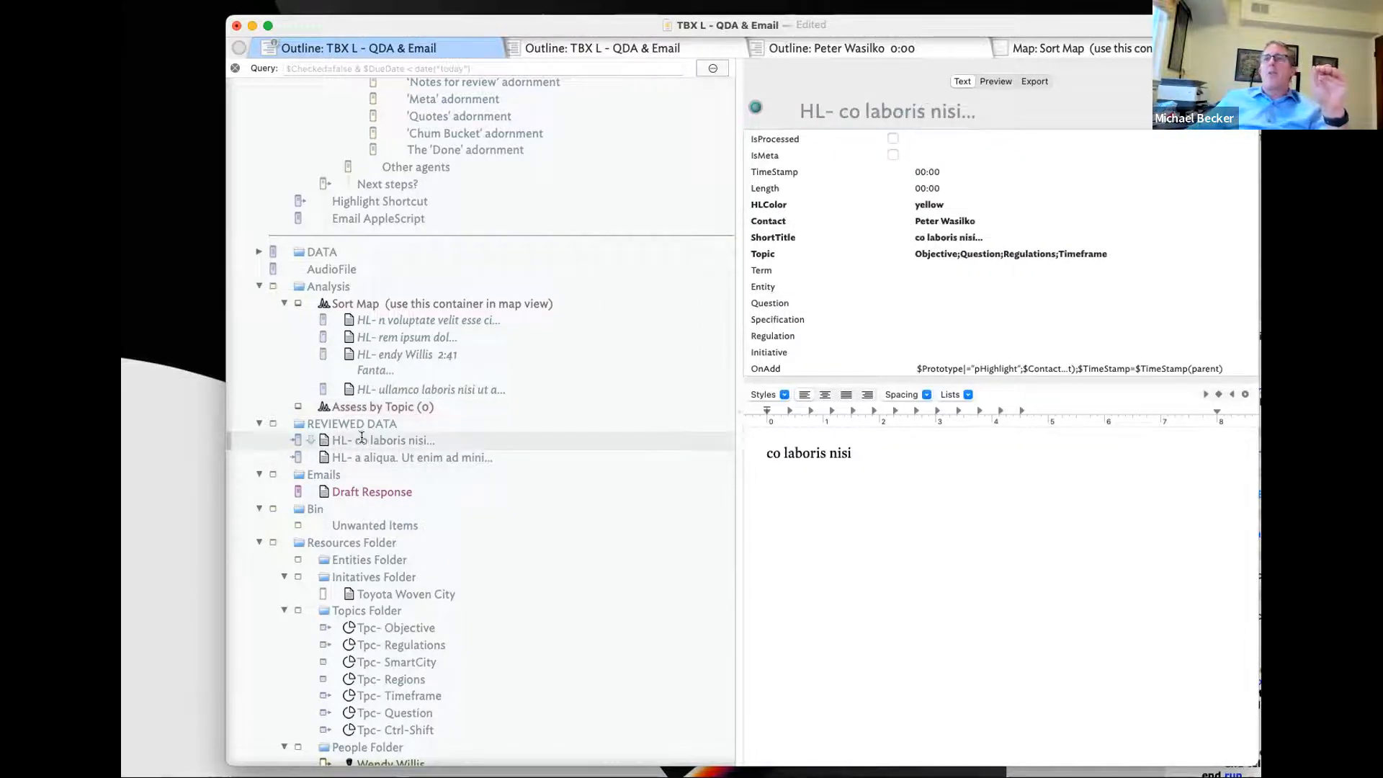
{"action": "left_click", "coordinate": [377, 406]}
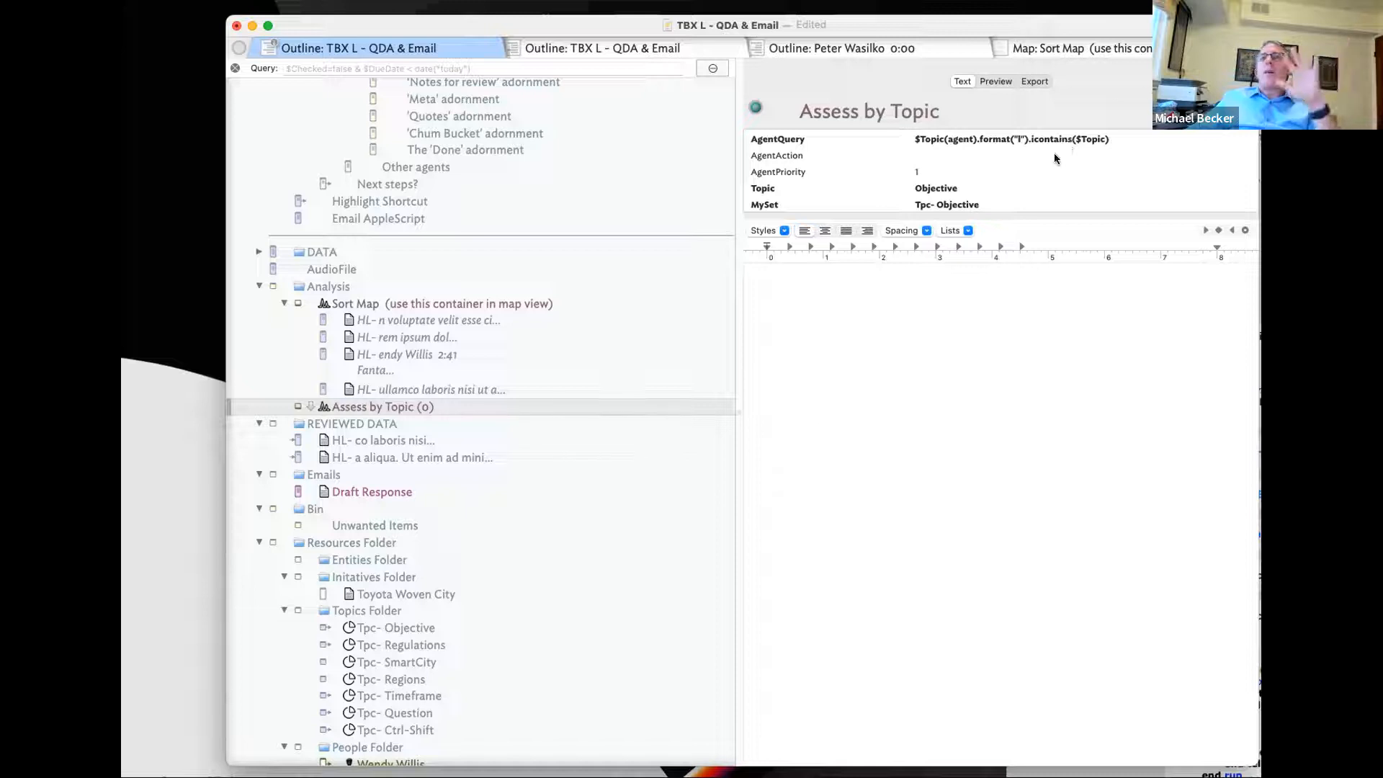
{"action": "left_click", "coordinate": [409, 420]}
{"action": "left_click", "coordinate": [392, 406]}
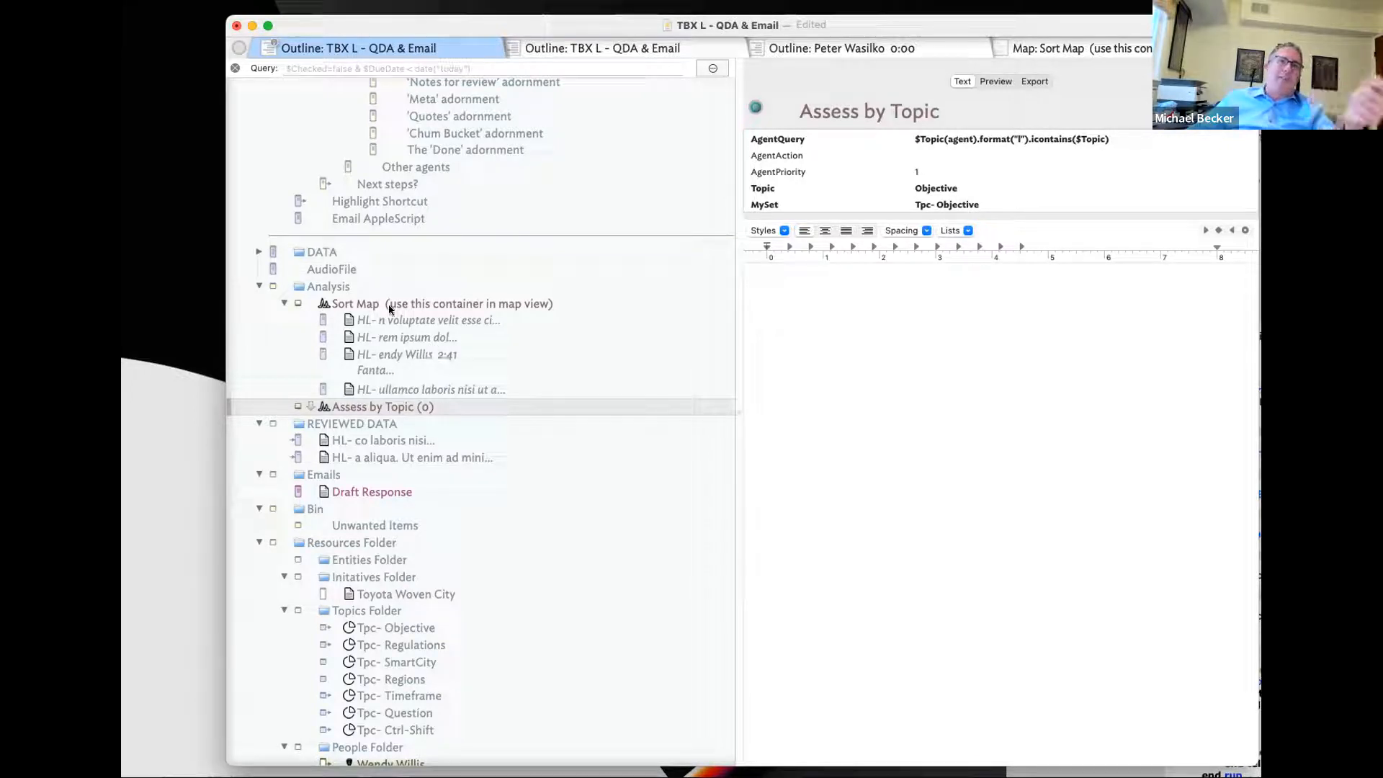
{"action": "left_click", "coordinate": [371, 391]}
{"action": "left_click", "coordinate": [362, 408]}
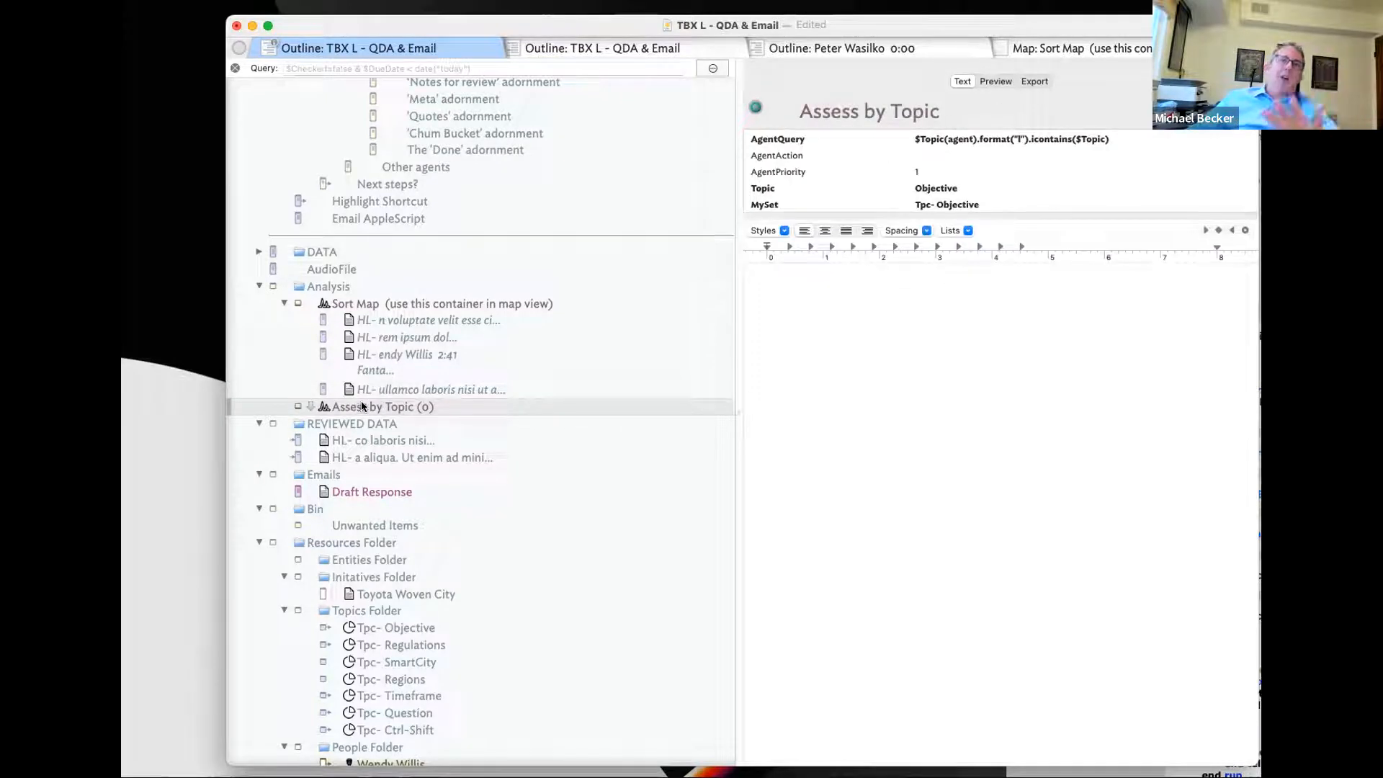
{"action": "left_click", "coordinate": [396, 339]}
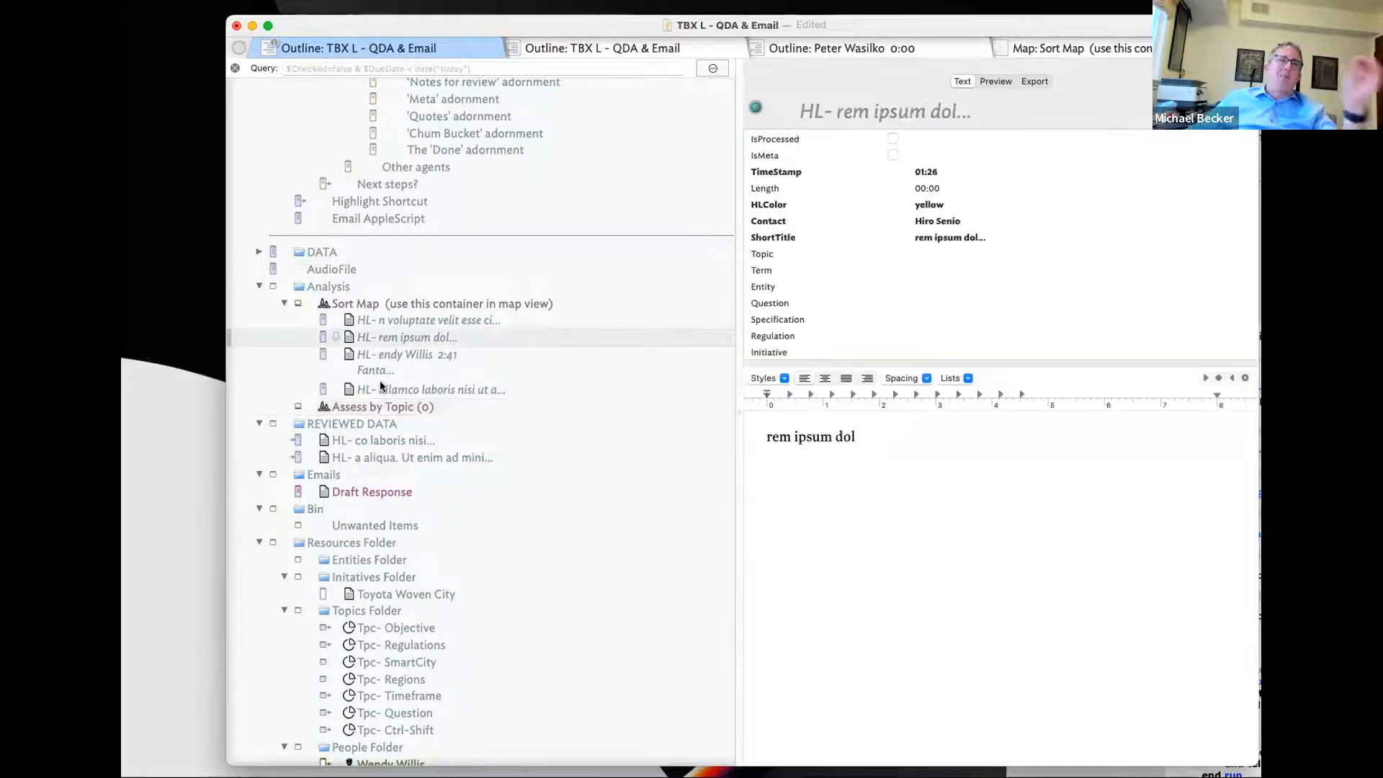
- Open the Emails folder's Draft Response note and widen its text pane
{"action": "left_click", "coordinate": [331, 476]}
{"action": "left_click", "coordinate": [353, 492]}
{"action": "left_click_drag", "start_coordinate": [727, 361], "coordinate": [613, 362]}
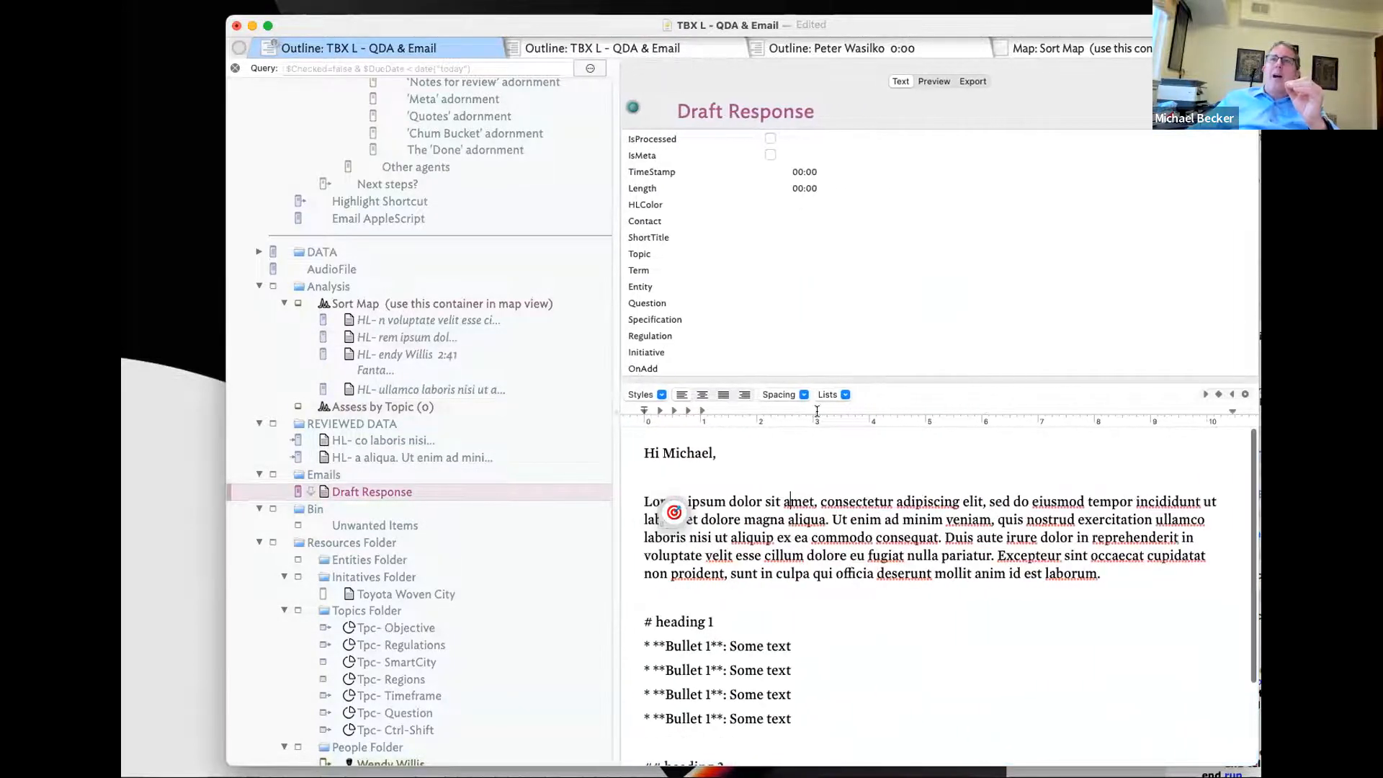
- Give Draft Response the pEmail prototype and review its greeting, paragraph and heading sections
{"action": "left_click", "coordinate": [296, 492]}
{"action": "left_click", "coordinate": [353, 544]}
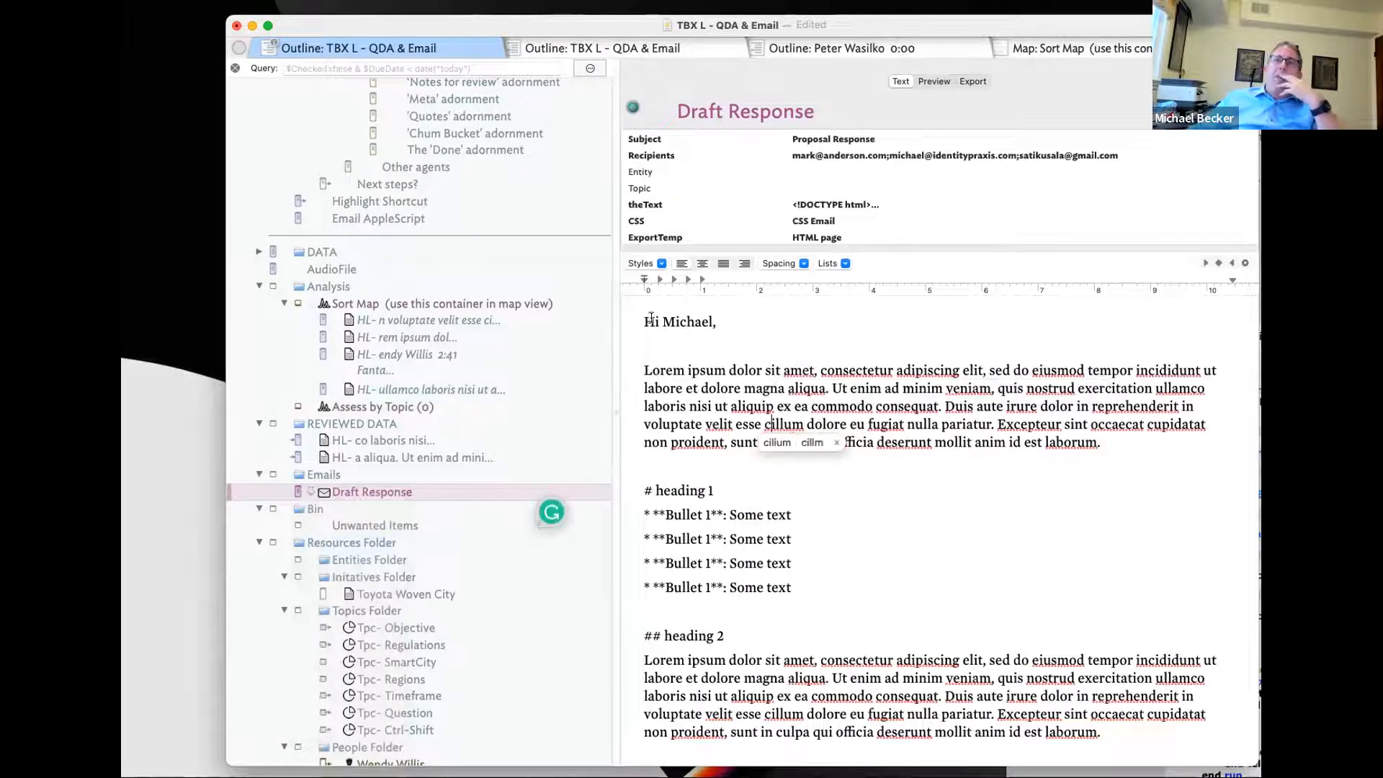
{"action": "triple_click", "coordinate": [650, 321]}
{"action": "left_click_drag", "start_coordinate": [672, 370], "coordinate": [902, 424]}
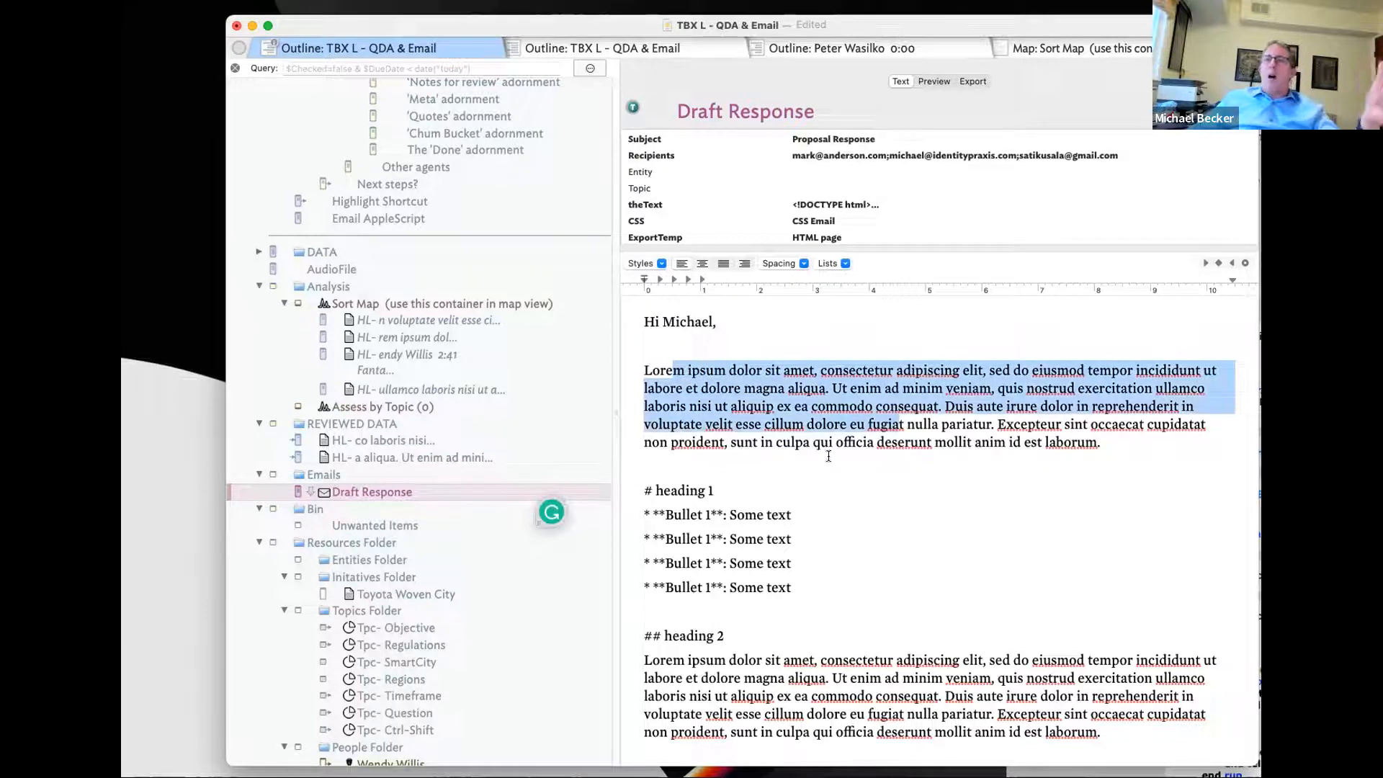
{"action": "left_click_drag", "start_coordinate": [657, 489], "coordinate": [742, 587]}
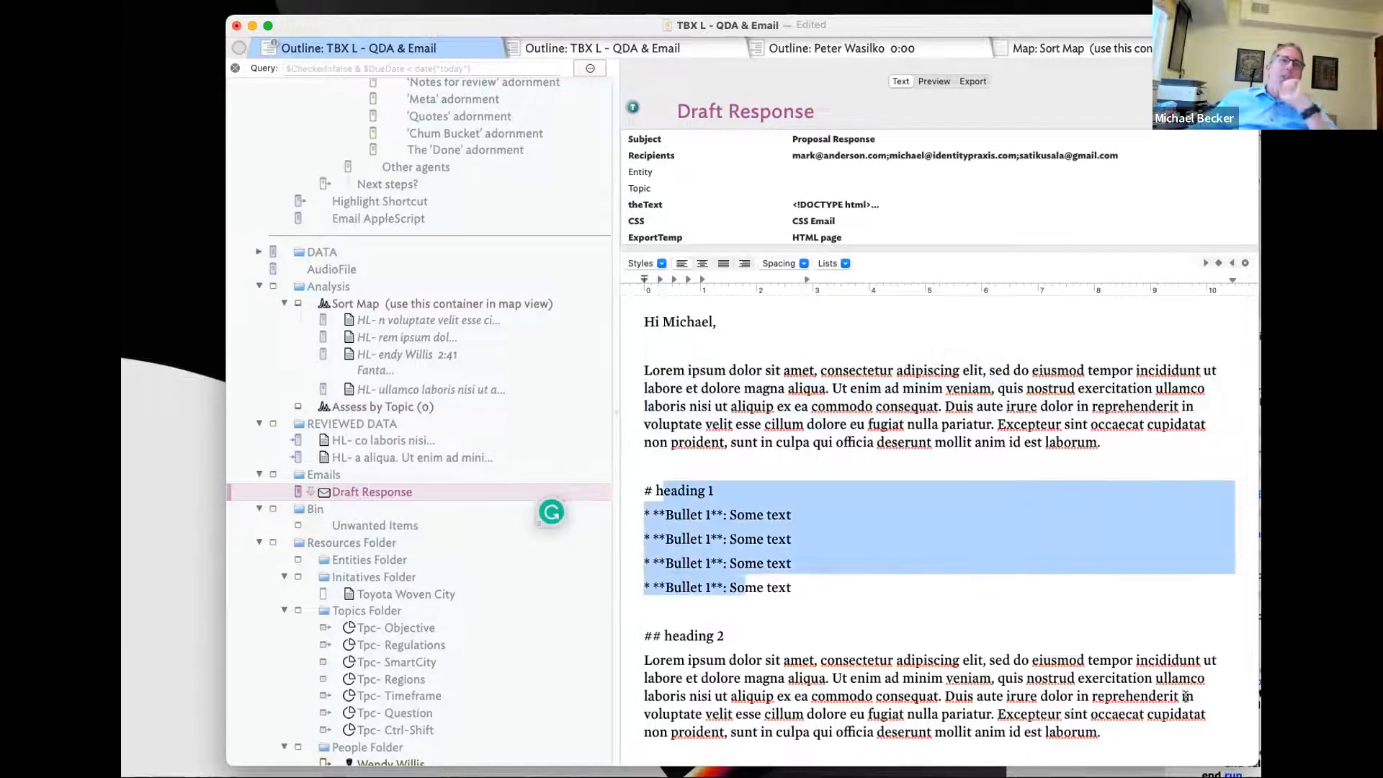
{"action": "left_click_drag", "start_coordinate": [684, 660], "coordinate": [933, 745]}
- End the email with a 'Best.' sign-off and the sender's name, then check Subject and Recipients
{"action": "left_click", "coordinate": [1204, 738]}
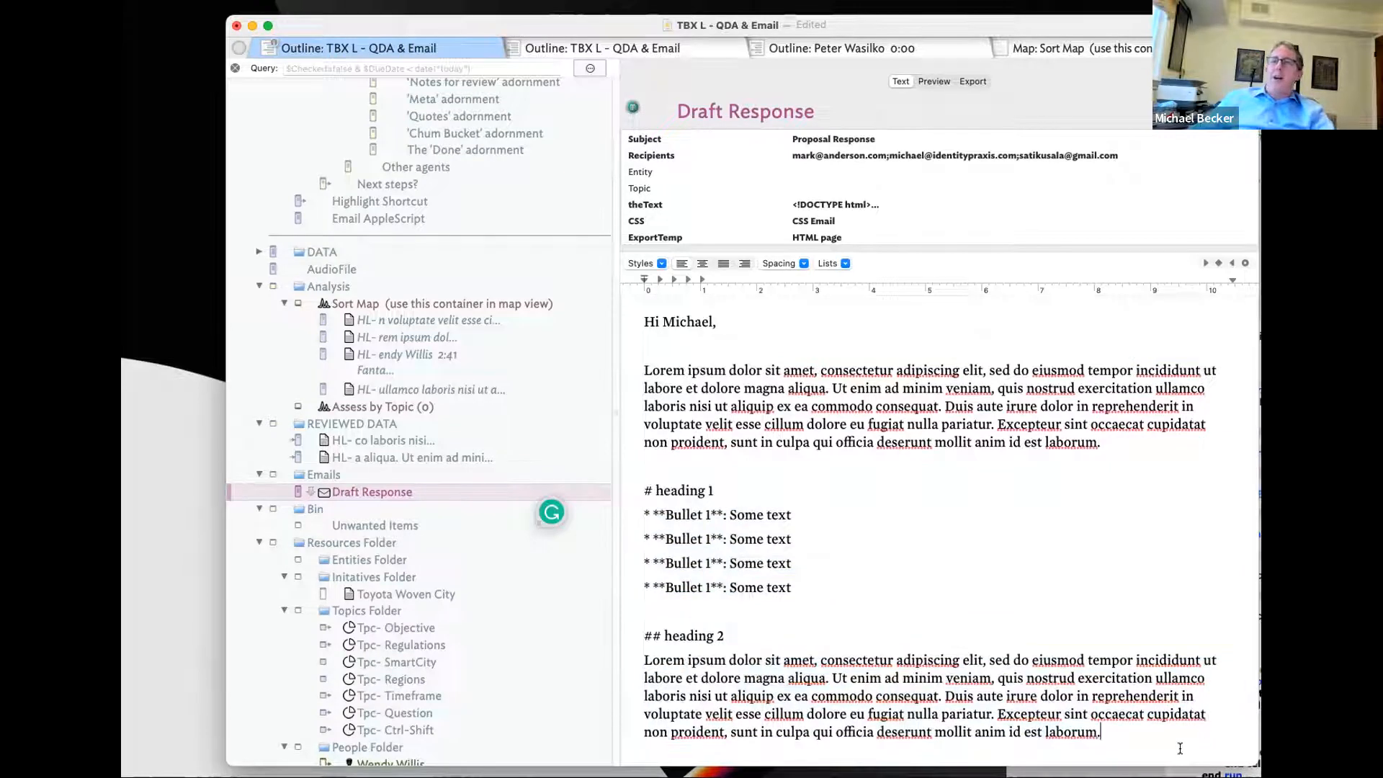
{"action": "key", "text": "Return"}
{"action": "key", "text": "Return"}
{"action": "type", "text": "Best."}
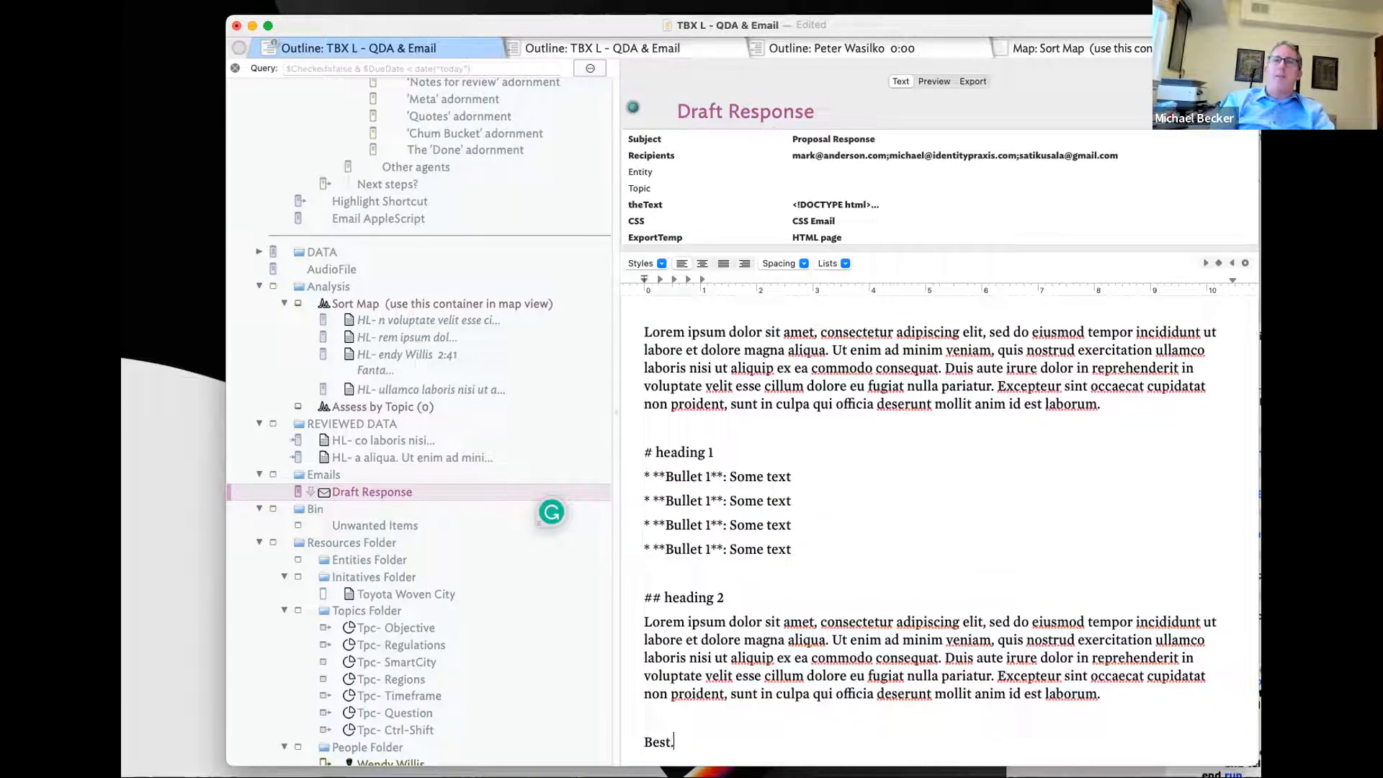
{"action": "key", "text": "Return"}
{"action": "key", "text": "Return"}
{"action": "type", "text": "Michael"}
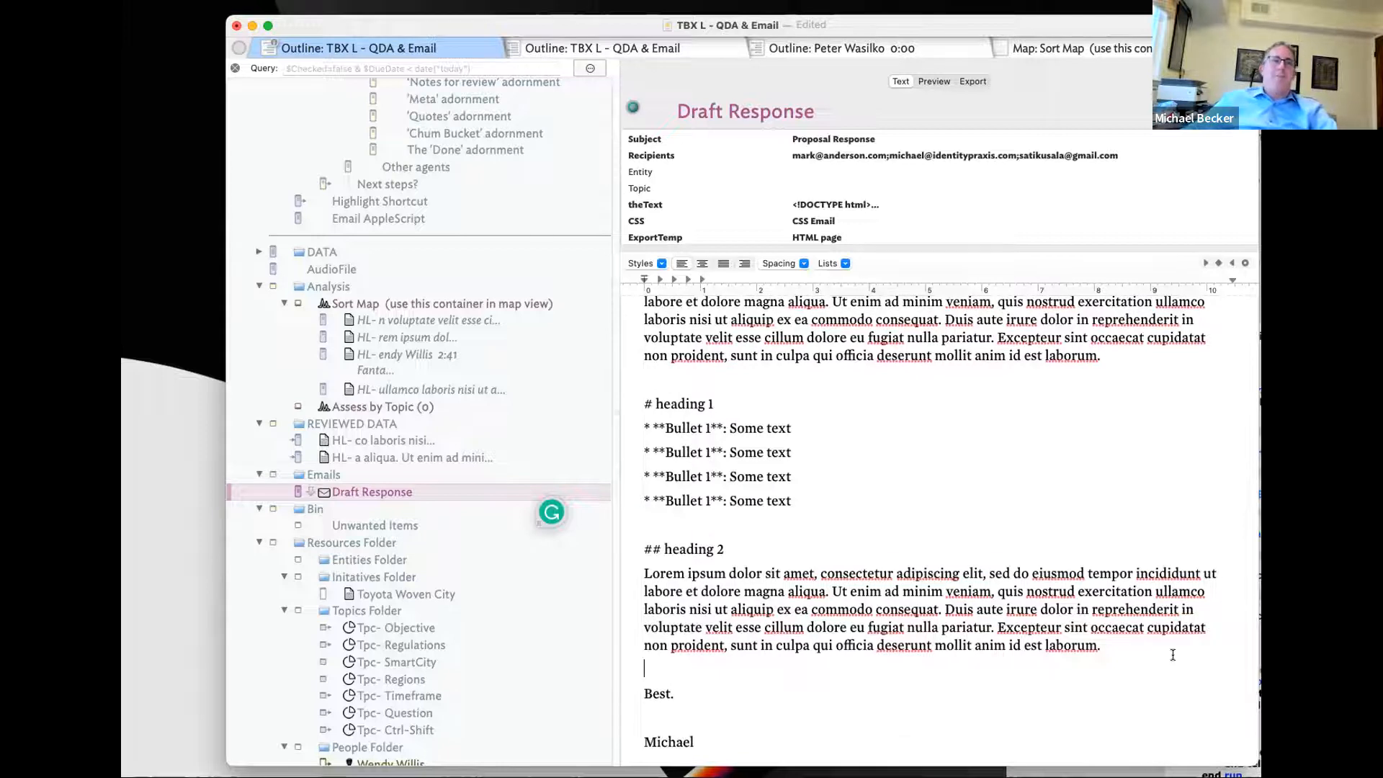
{"action": "scroll", "coordinate": [1119, 596], "scroll_direction": "up", "scroll_amount": 3}
{"action": "left_click", "coordinate": [837, 142]}
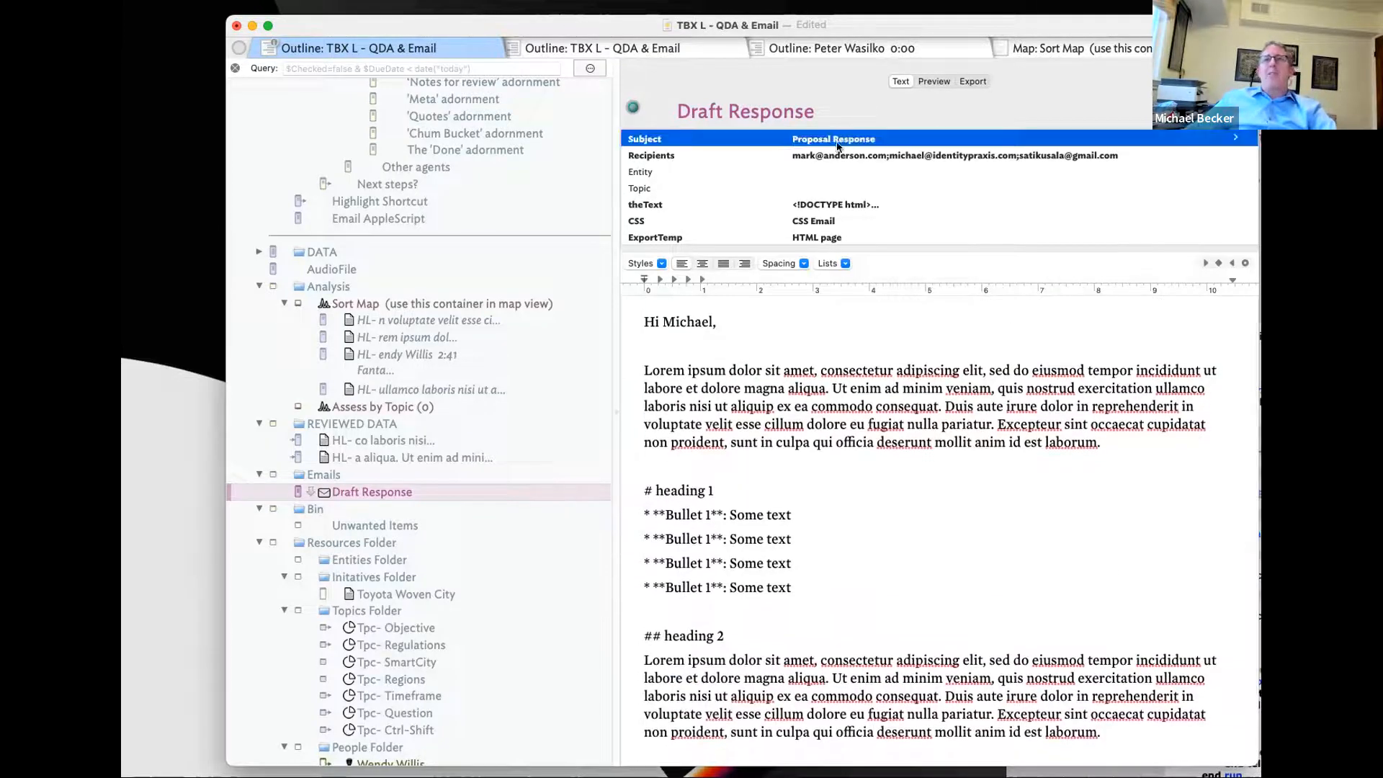
{"action": "left_click", "coordinate": [801, 154]}
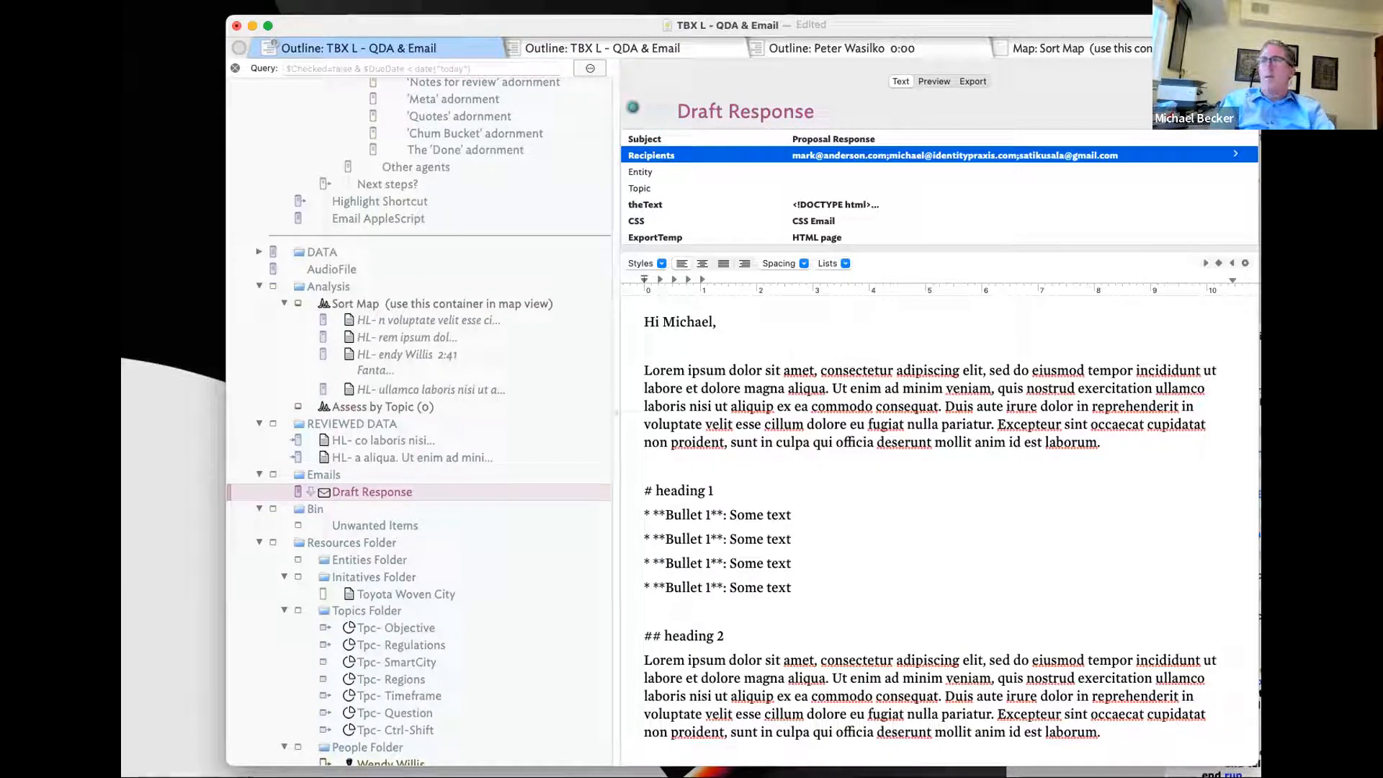
{"action": "key", "text": "super+Tab"}
{"action": "scroll", "coordinate": [605, 285], "scroll_direction": "down", "scroll_amount": 1}
- Run EmailScript3 to create the Proposal Response Mail draft and move it aside
{"action": "left_click_drag", "start_coordinate": [136, 763], "coordinate": [885, 163]}
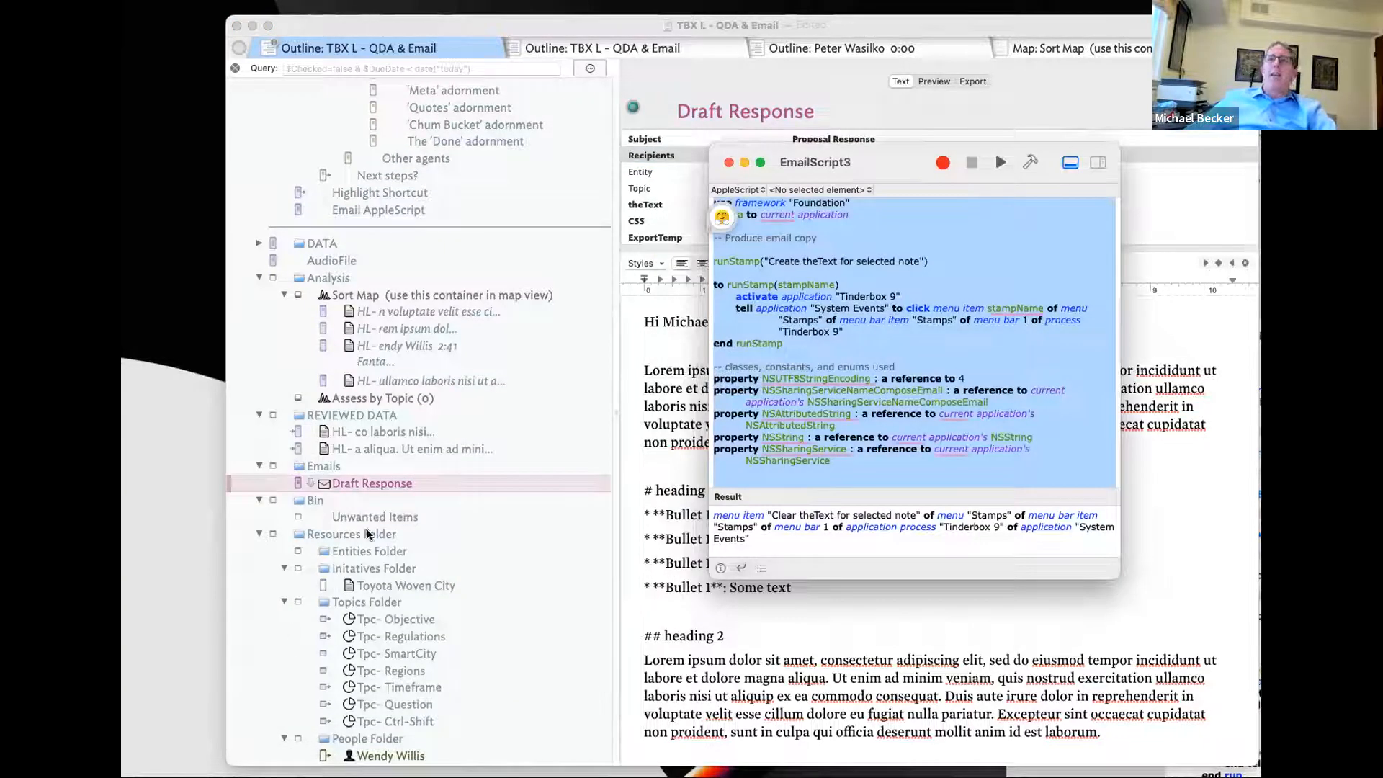
{"action": "left_click", "coordinate": [999, 161]}
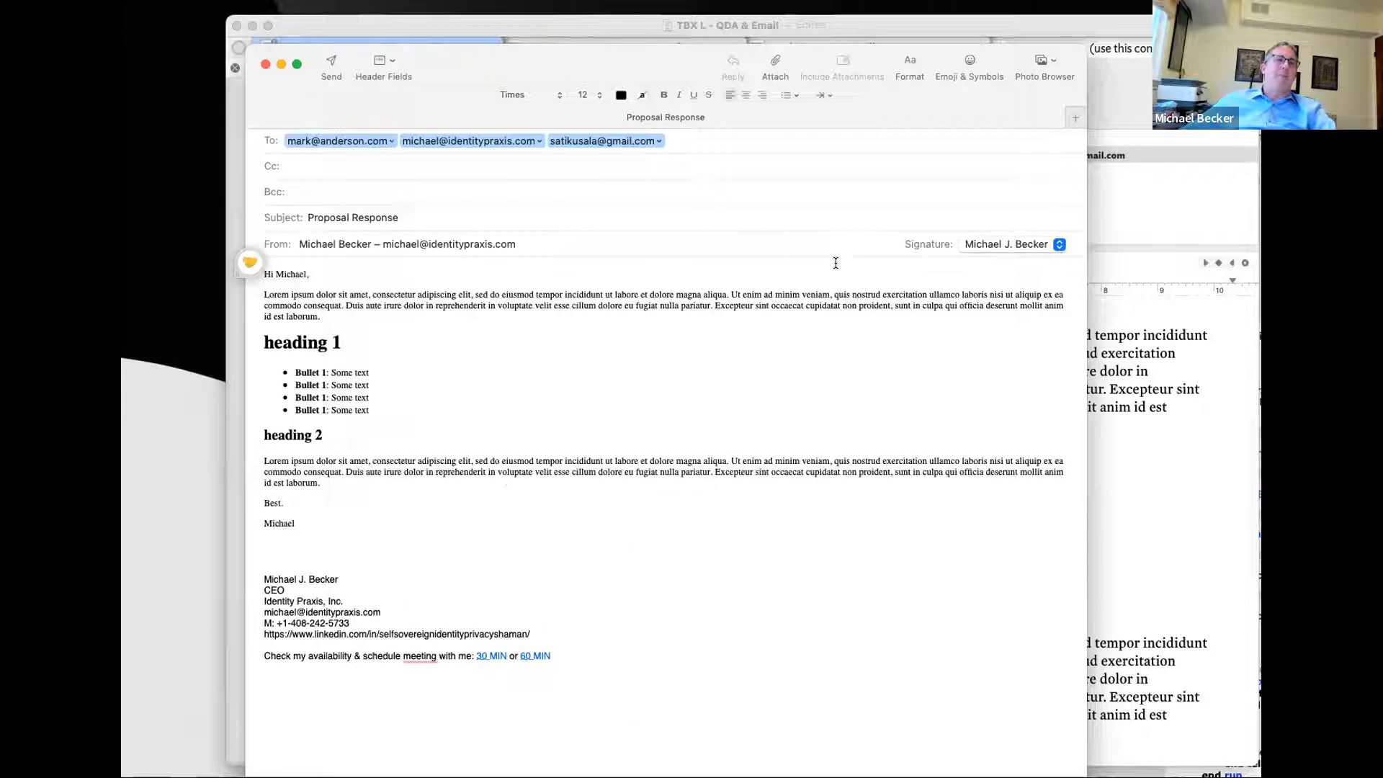
{"action": "left_click_drag", "start_coordinate": [688, 102], "coordinate": [749, 209]}
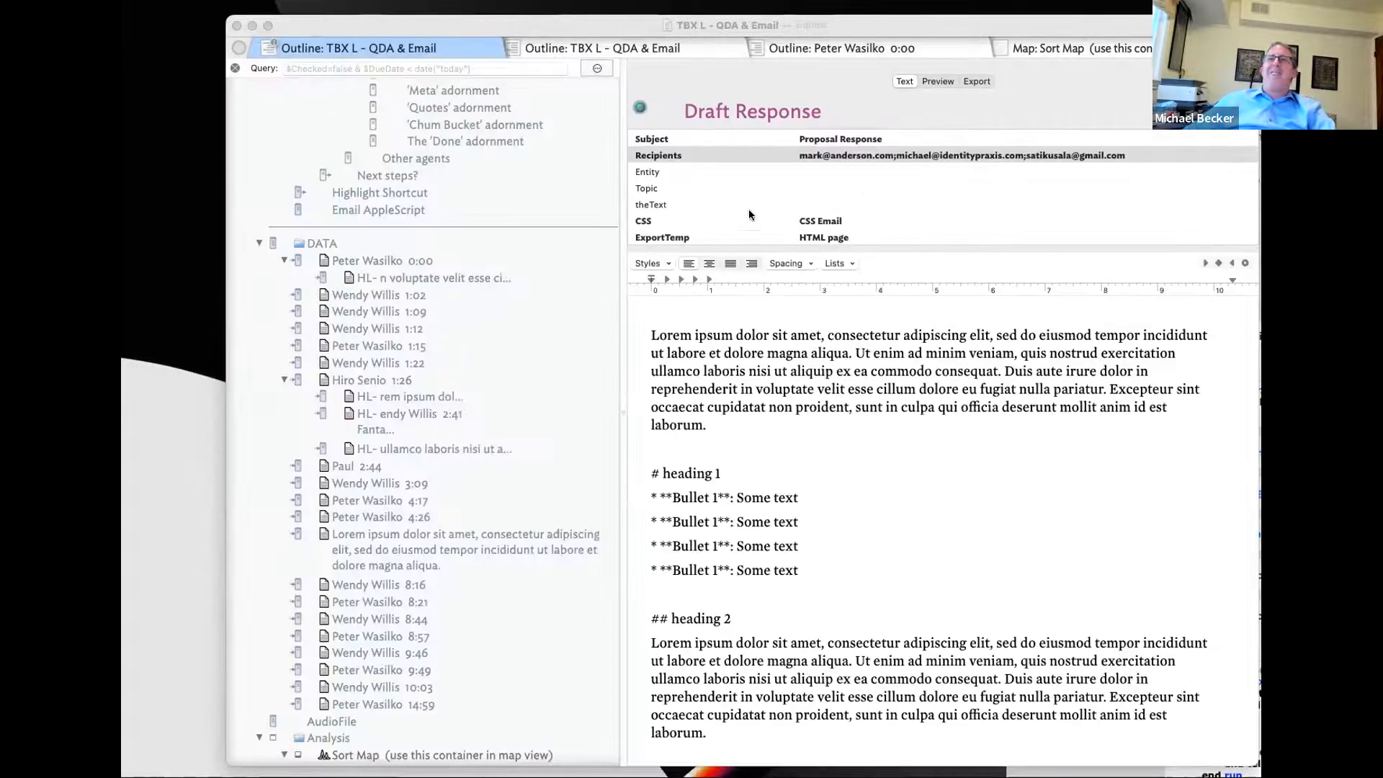
- Add the tEmail template to ExportTemp and clear the CSS Email stylesheet
{"action": "left_click", "coordinate": [885, 220]}
{"action": "left_click", "coordinate": [1234, 239]}
{"action": "left_click", "coordinate": [1234, 237]}
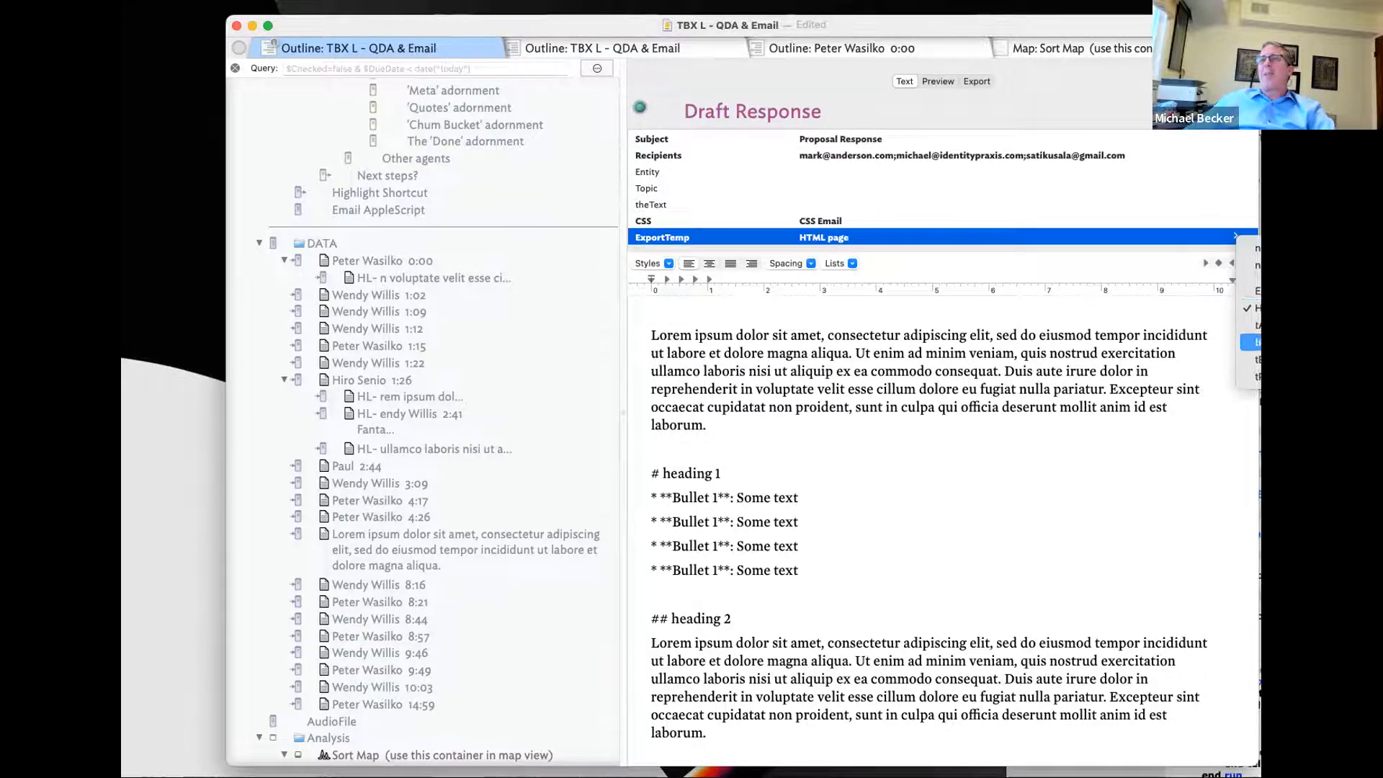
{"action": "left_click", "coordinate": [1253, 325]}
{"action": "left_click", "coordinate": [1129, 222]}
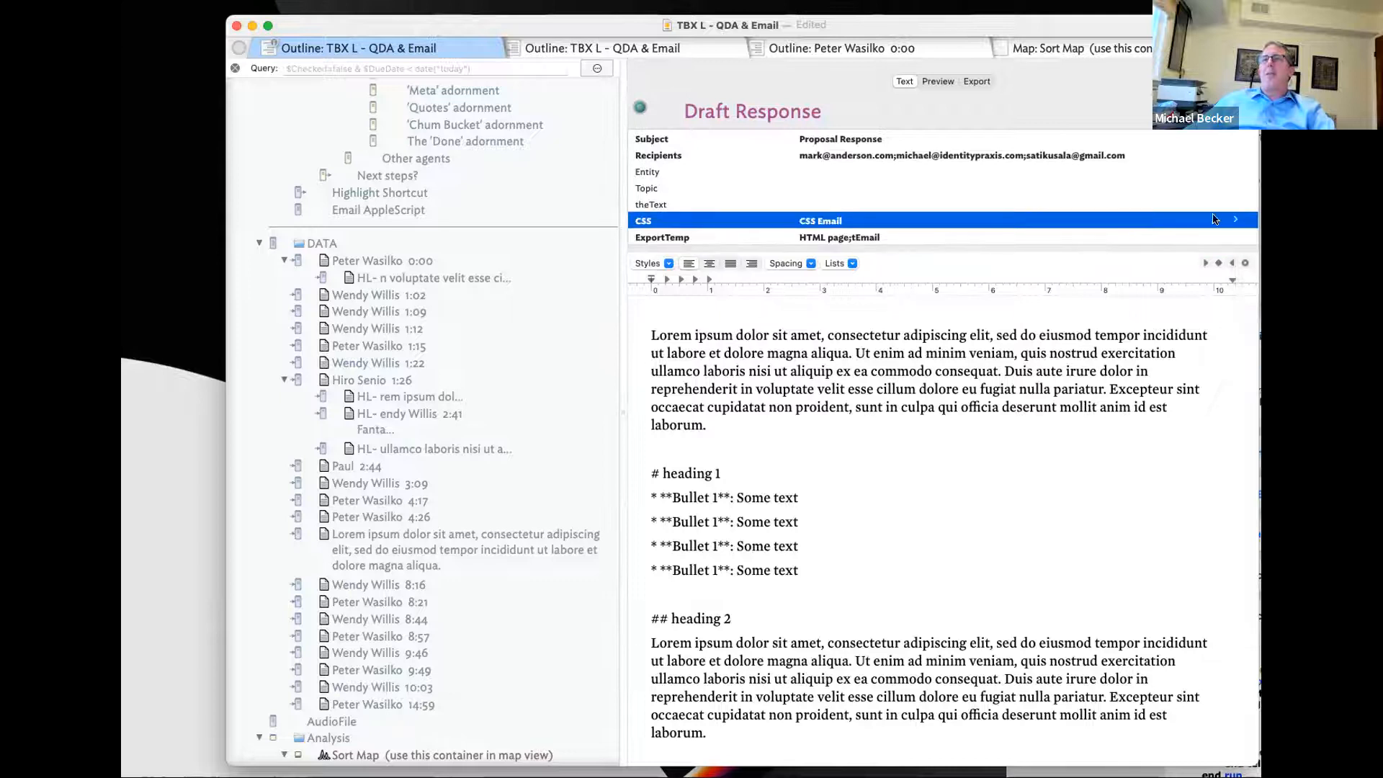
{"action": "left_click", "coordinate": [1235, 220]}
{"action": "left_click", "coordinate": [1251, 288]}
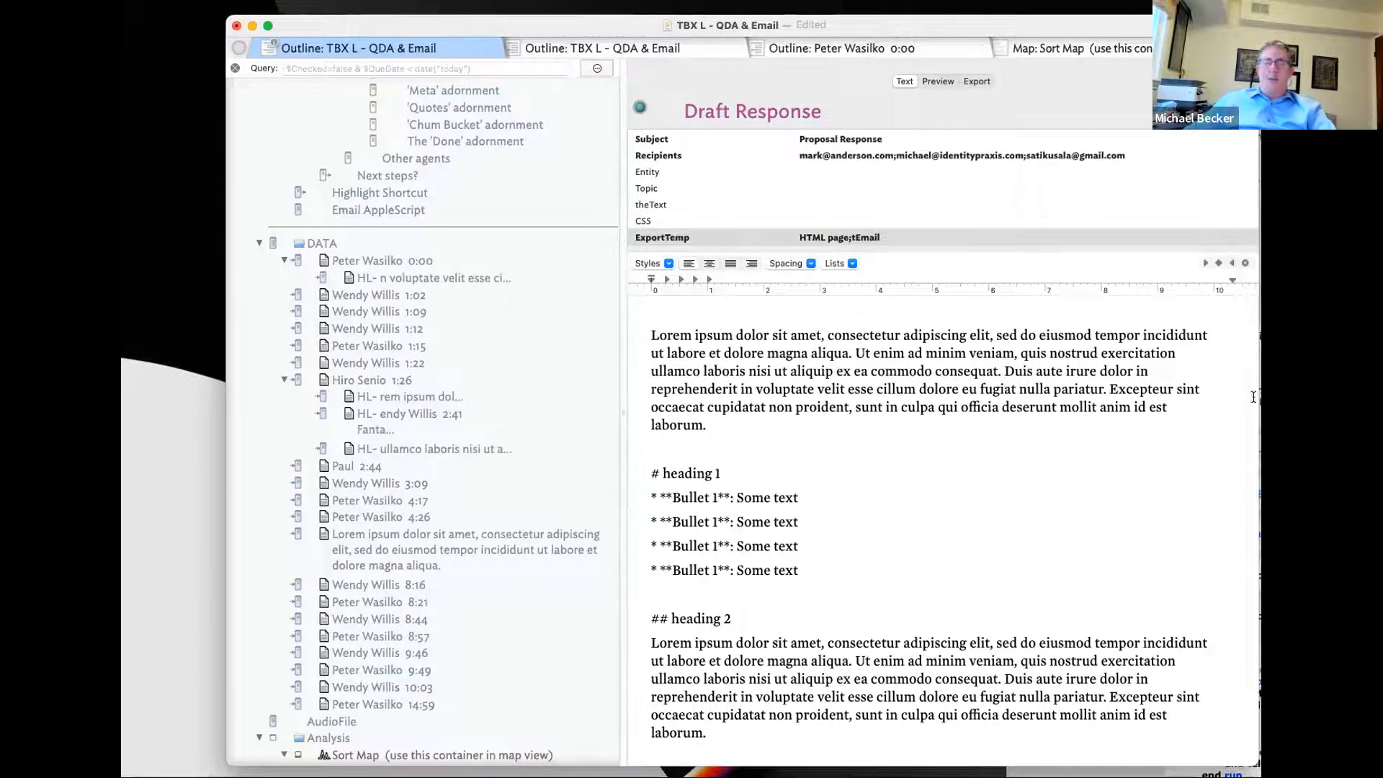
- Run EmailScript3 without a stylesheet, then set CSS back to CSS Email and rerun it
{"action": "key", "text": "super+Tab"}
{"action": "key", "text": "super+Tab"}
{"action": "left_click", "coordinate": [997, 166]}
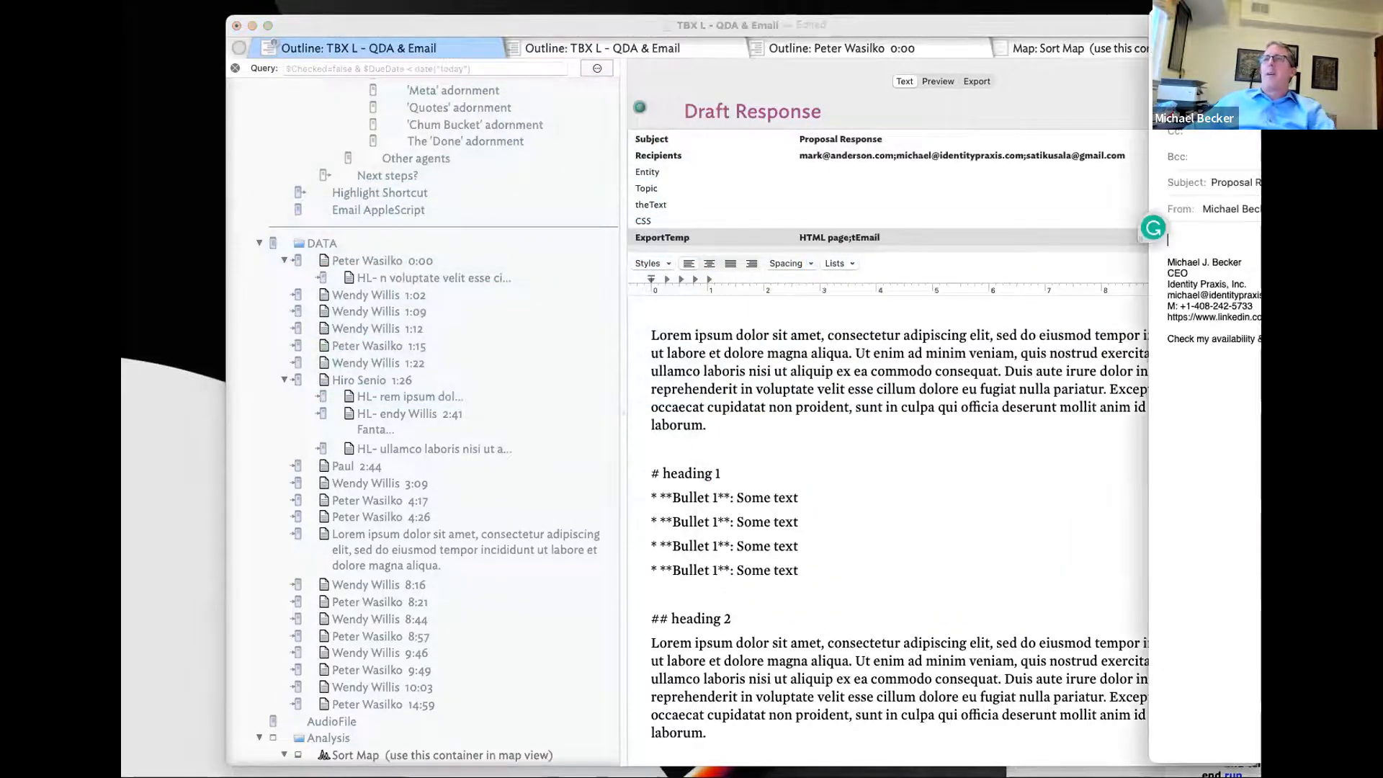
{"action": "left_click", "coordinate": [1019, 223]}
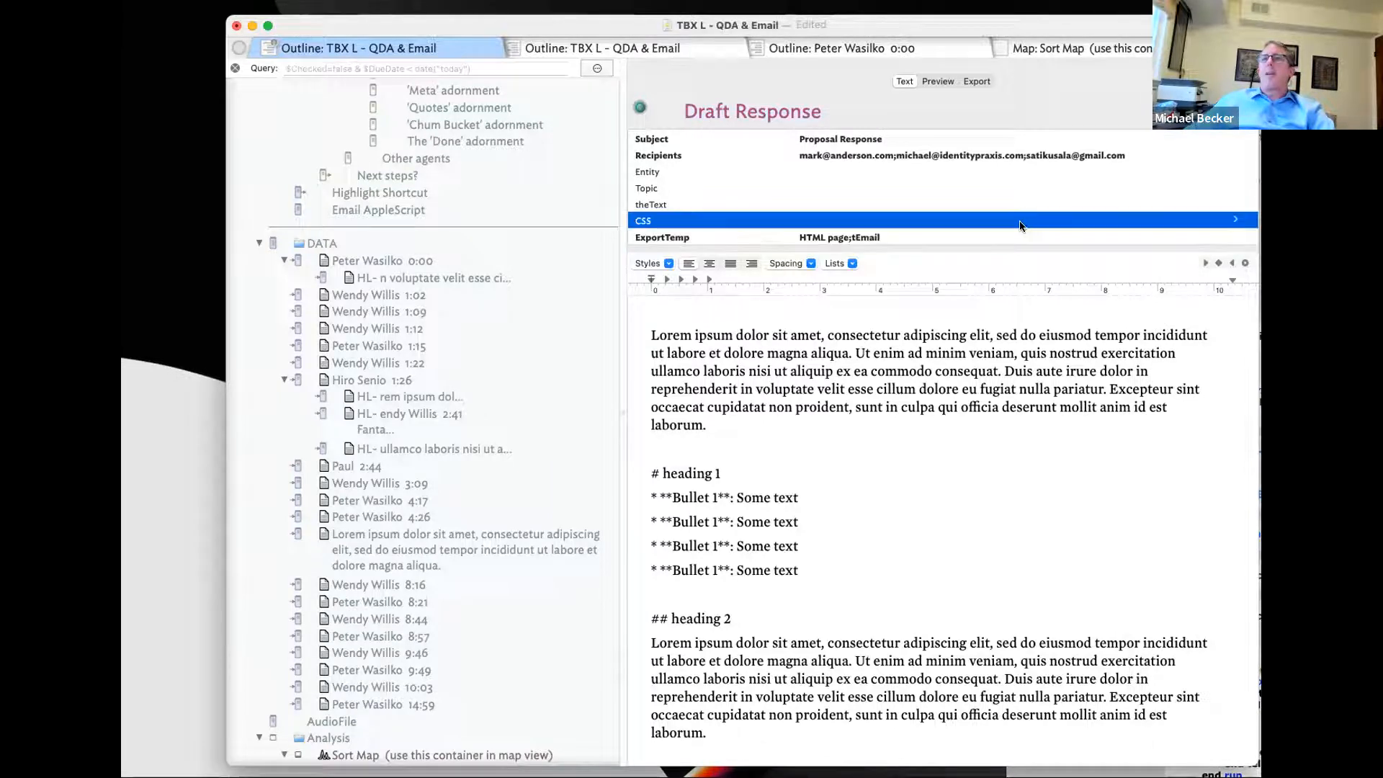
{"action": "left_click", "coordinate": [1235, 220]}
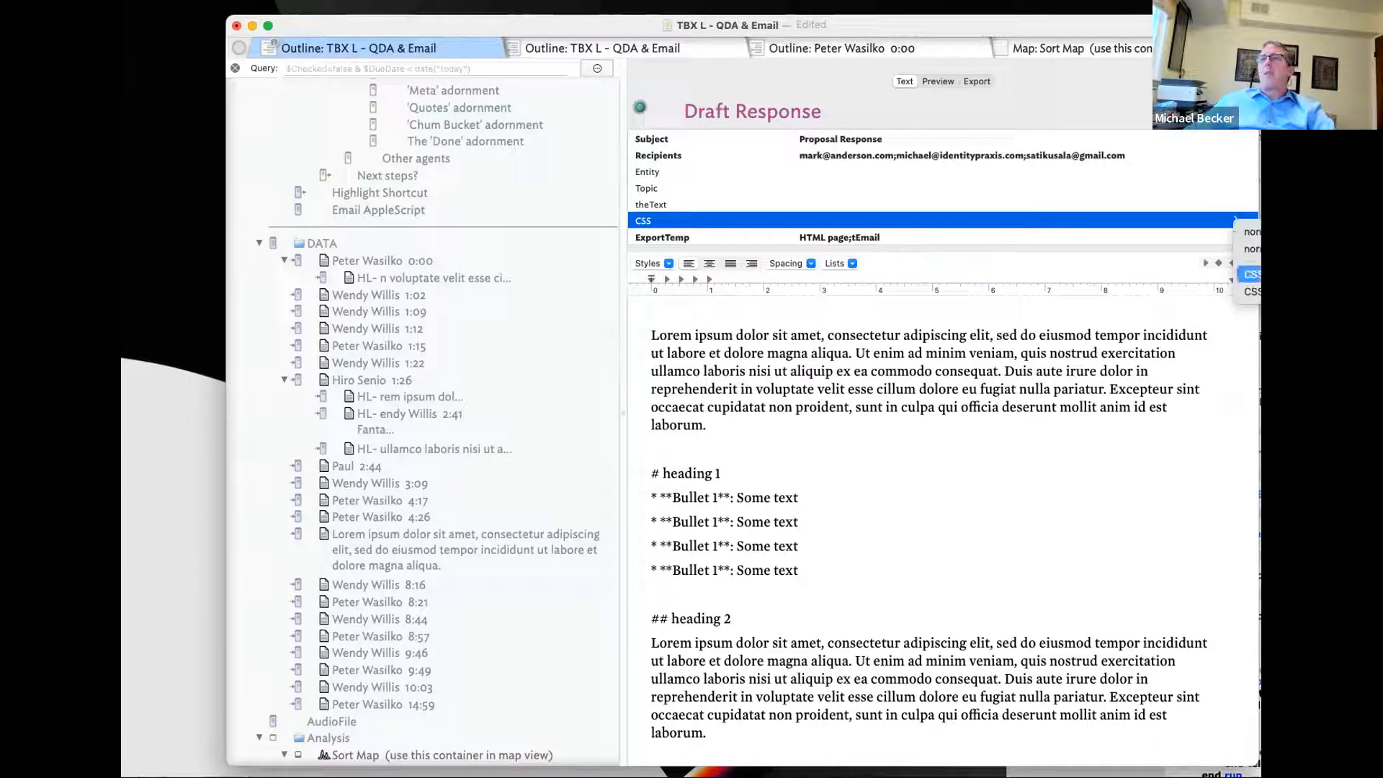
{"action": "left_click", "coordinate": [1251, 275]}
{"action": "key", "text": "super+Tab"}
{"action": "key", "text": "super+Tab"}
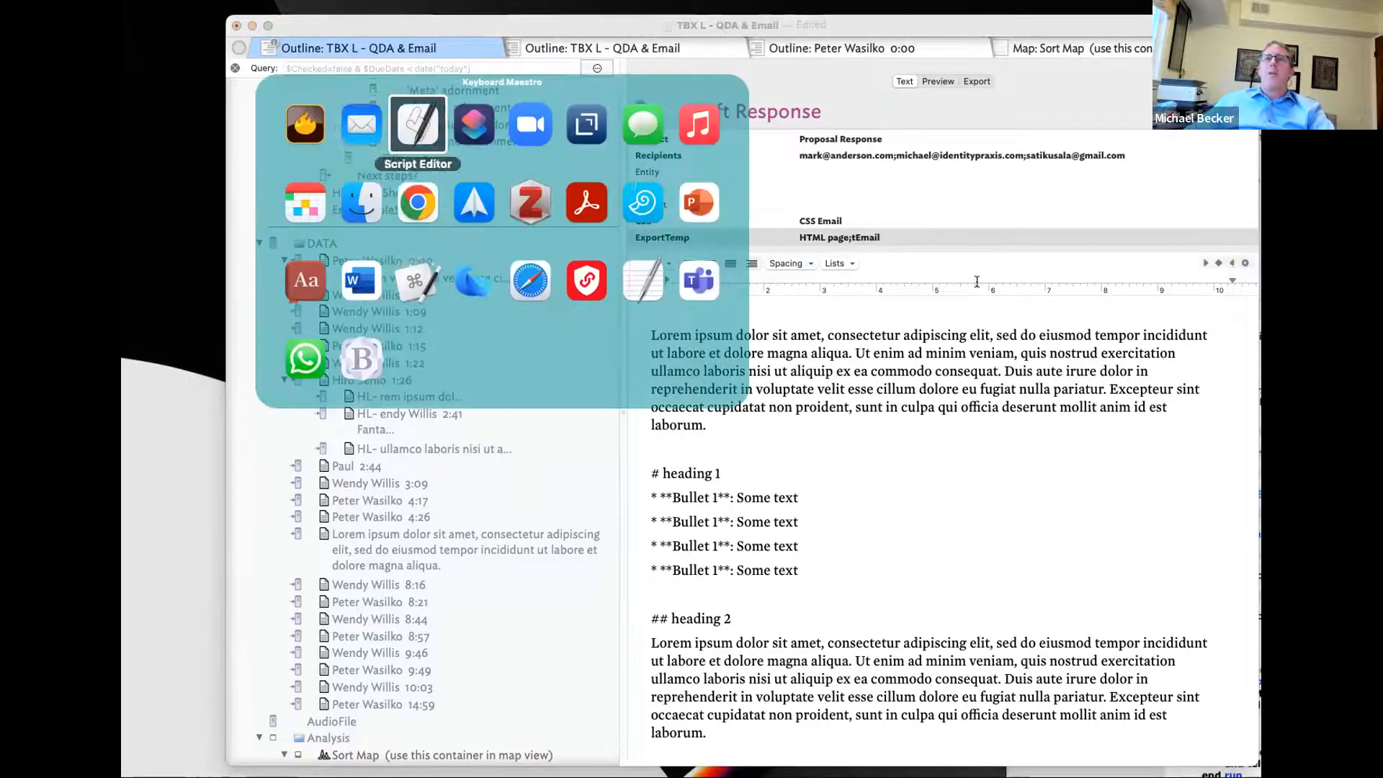
{"action": "left_click", "coordinate": [1000, 164]}
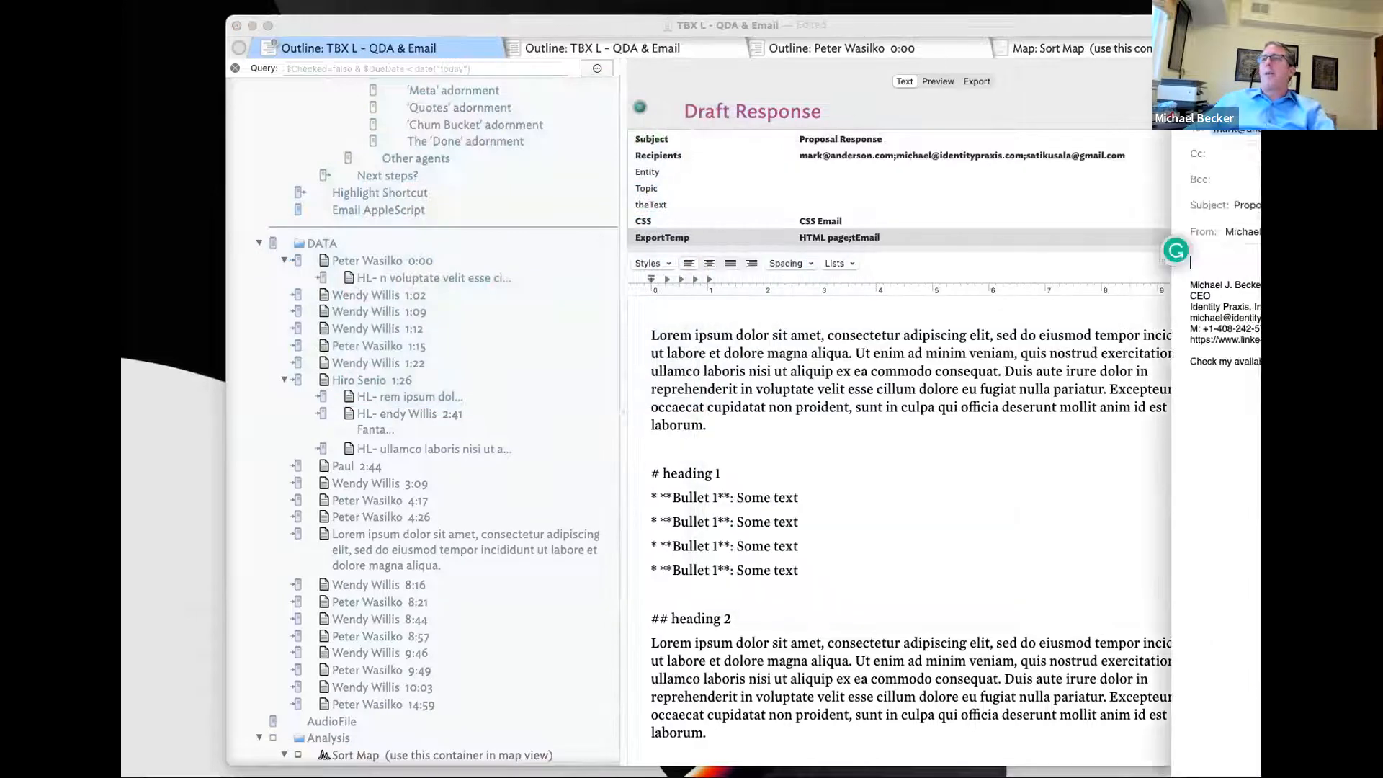
{"action": "left_click", "coordinate": [1040, 242]}
- Remove HTML page so tEmail is the only export template, rerun EmailScript3 and dismiss the draft
{"action": "left_click", "coordinate": [1234, 236]}
{"action": "left_click", "coordinate": [1249, 307]}
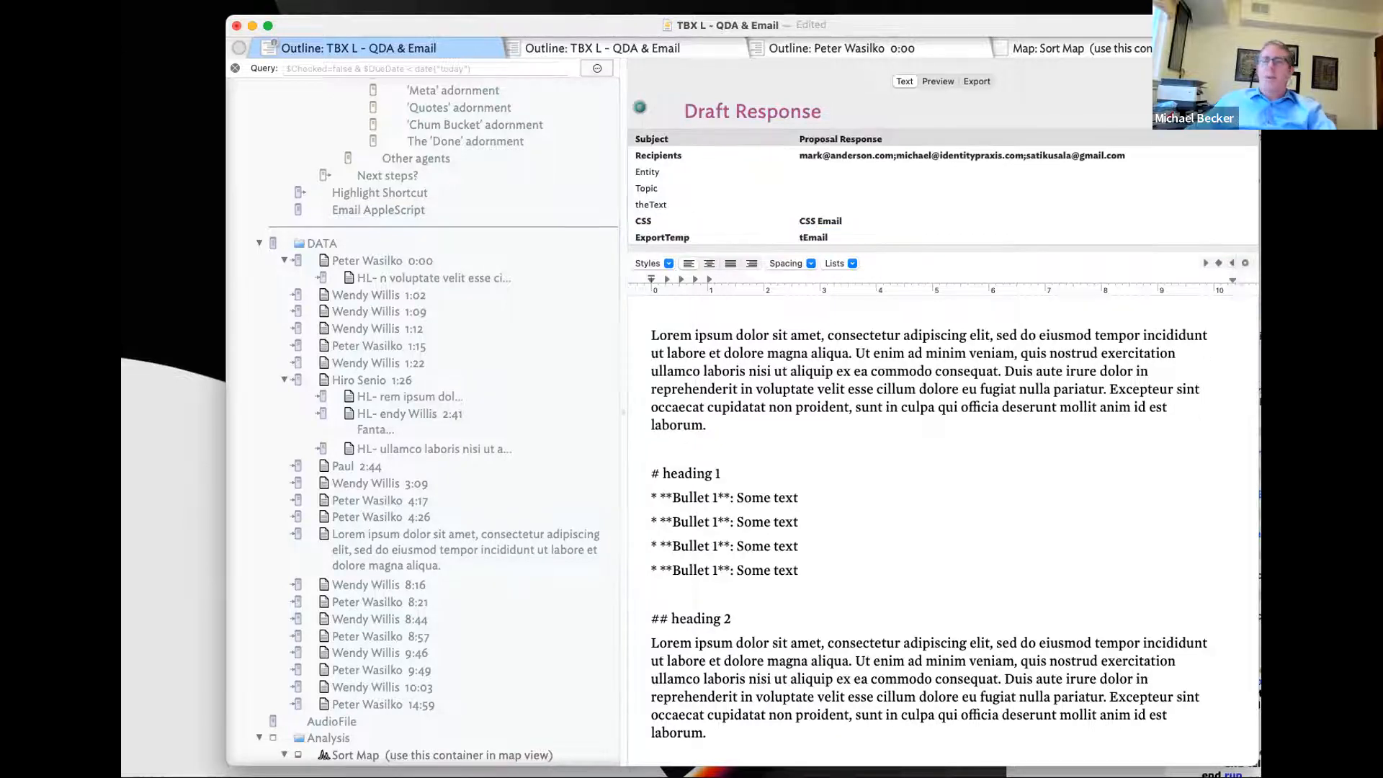
{"action": "scroll", "coordinate": [574, 134], "scroll_direction": "down", "scroll_amount": 5}
{"action": "key", "text": "super+Tab"}
{"action": "key", "text": "super+Tab"}
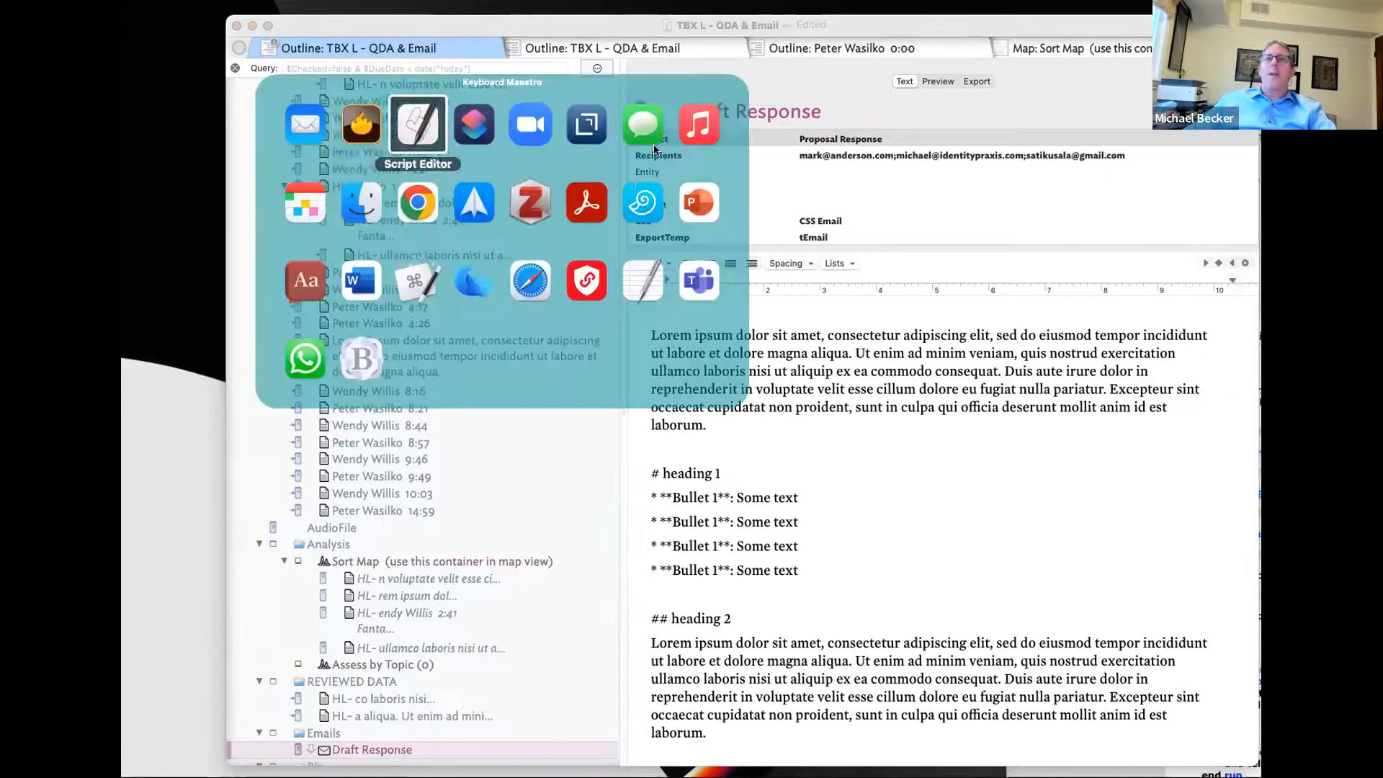
{"action": "key", "text": "super+Tab"}
{"action": "key", "text": "super+Tab"}
{"action": "key", "text": "super+Tab"}
{"action": "key", "text": "super+Tab"}
{"action": "key", "text": "super+Tab"}
{"action": "key", "text": "super+Tab"}
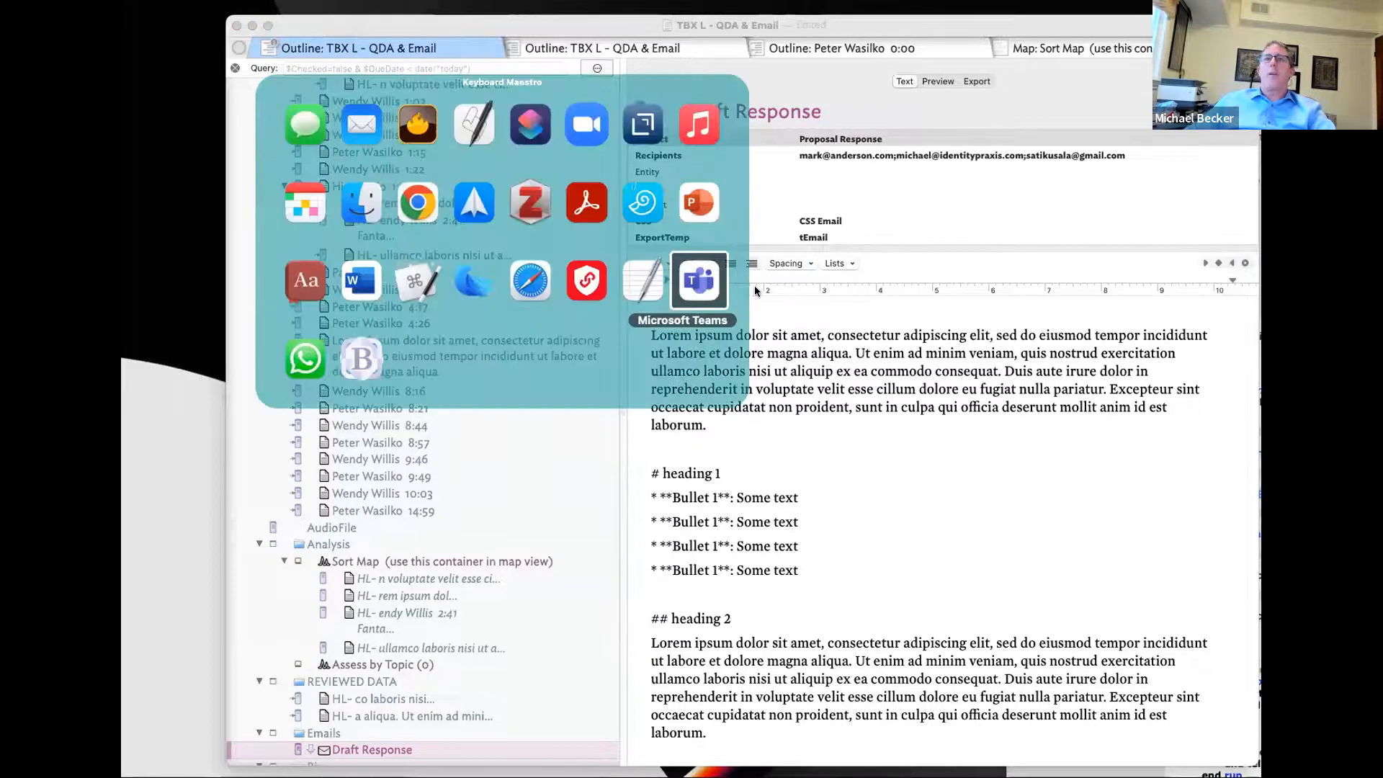
{"action": "key", "text": "super+Tab"}
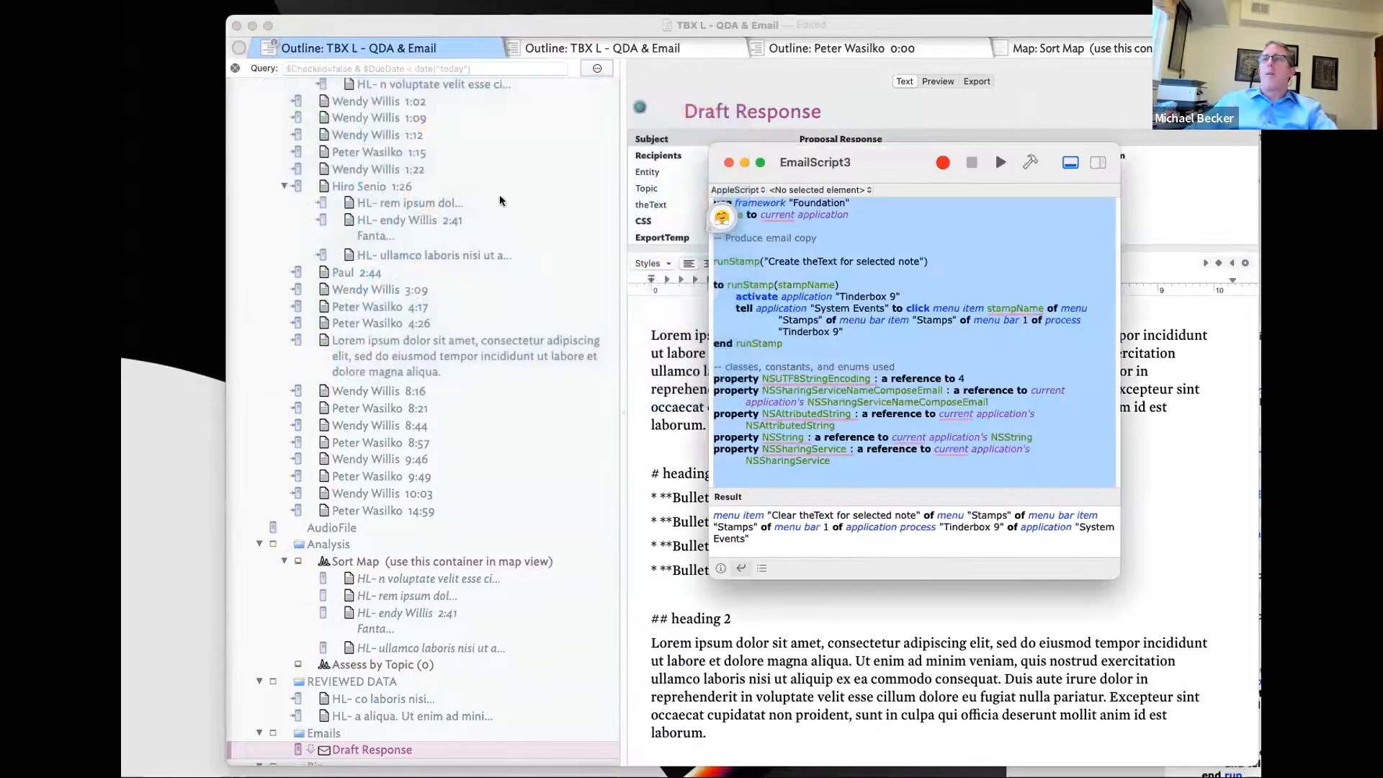
{"action": "left_click", "coordinate": [1002, 163]}
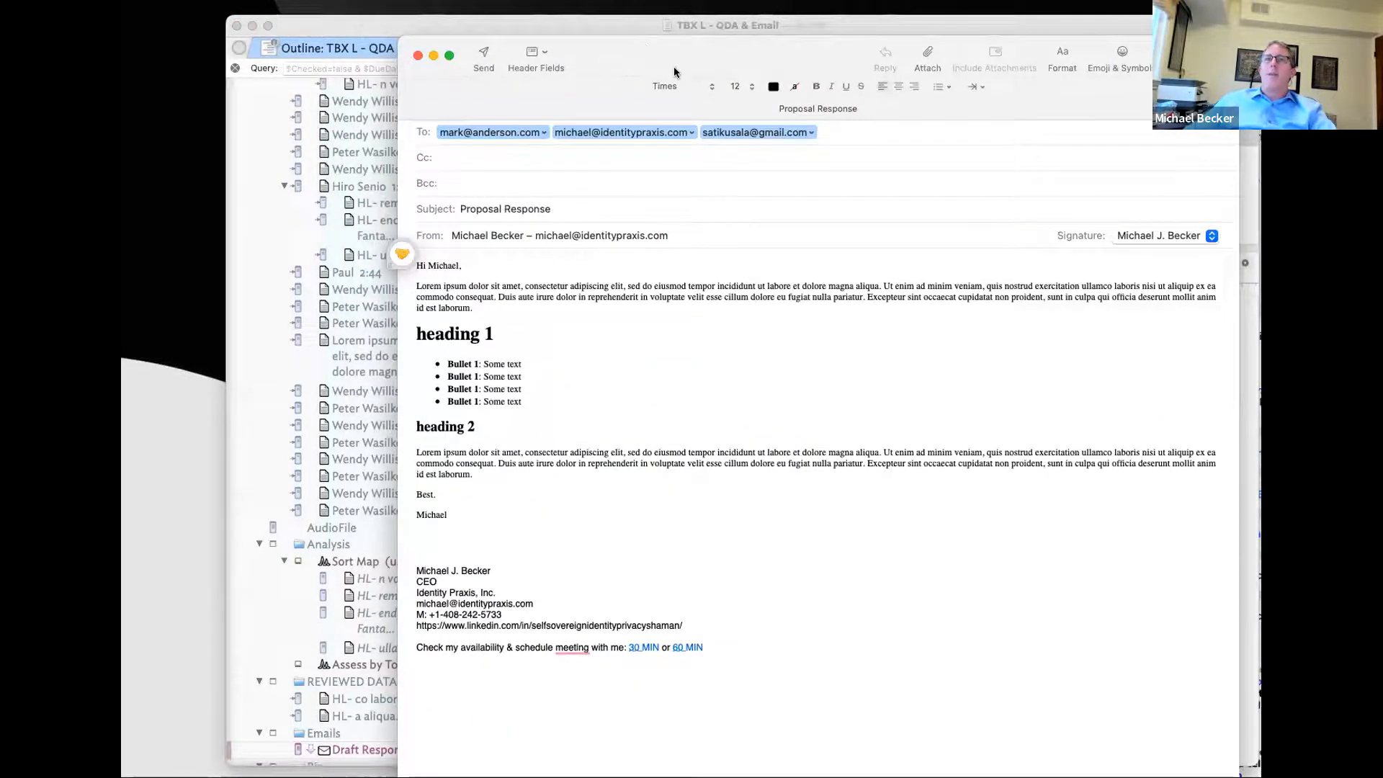
{"action": "left_click", "coordinate": [1116, 219]}
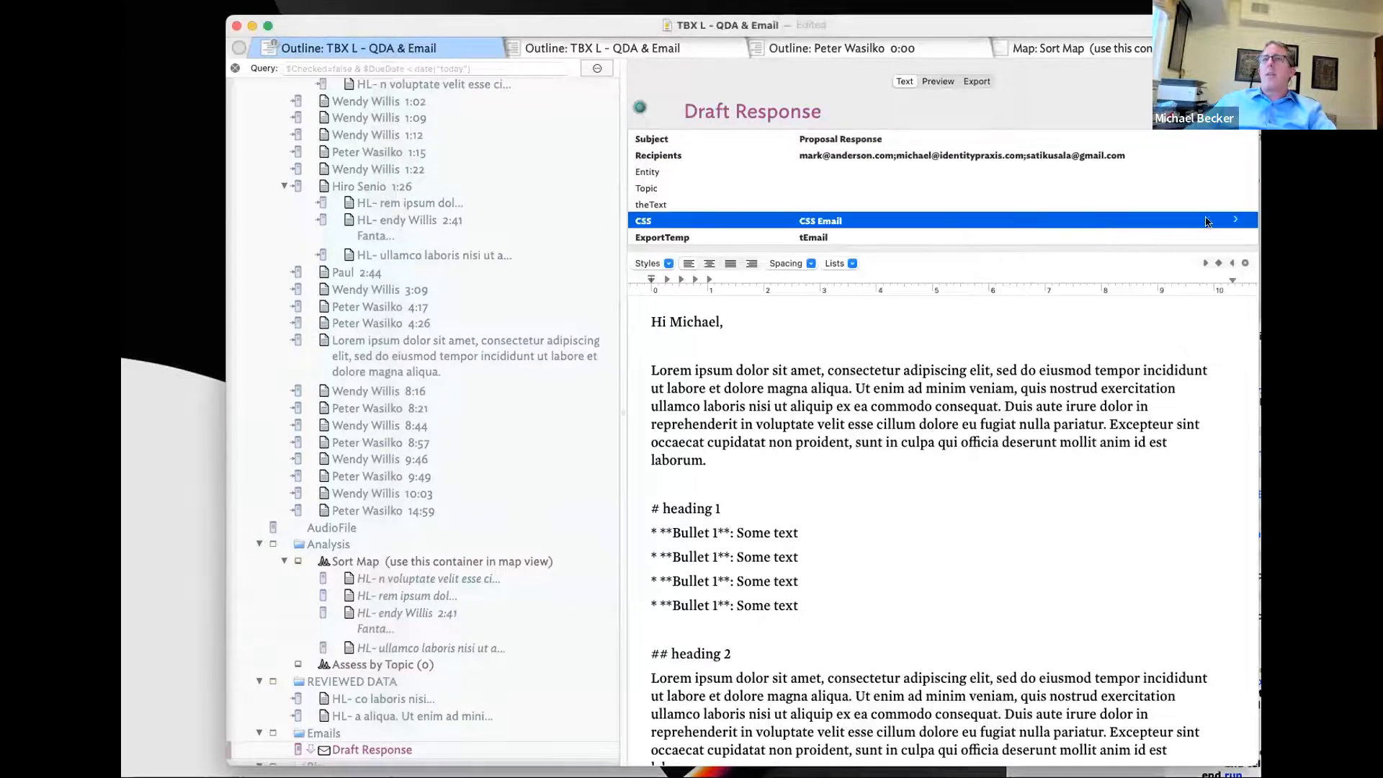
- Make CSS Email2 the only stylesheet and rerun EmailScript3, dismissing the new draft
{"action": "left_click", "coordinate": [1232, 221]}
{"action": "left_click", "coordinate": [1250, 287]}
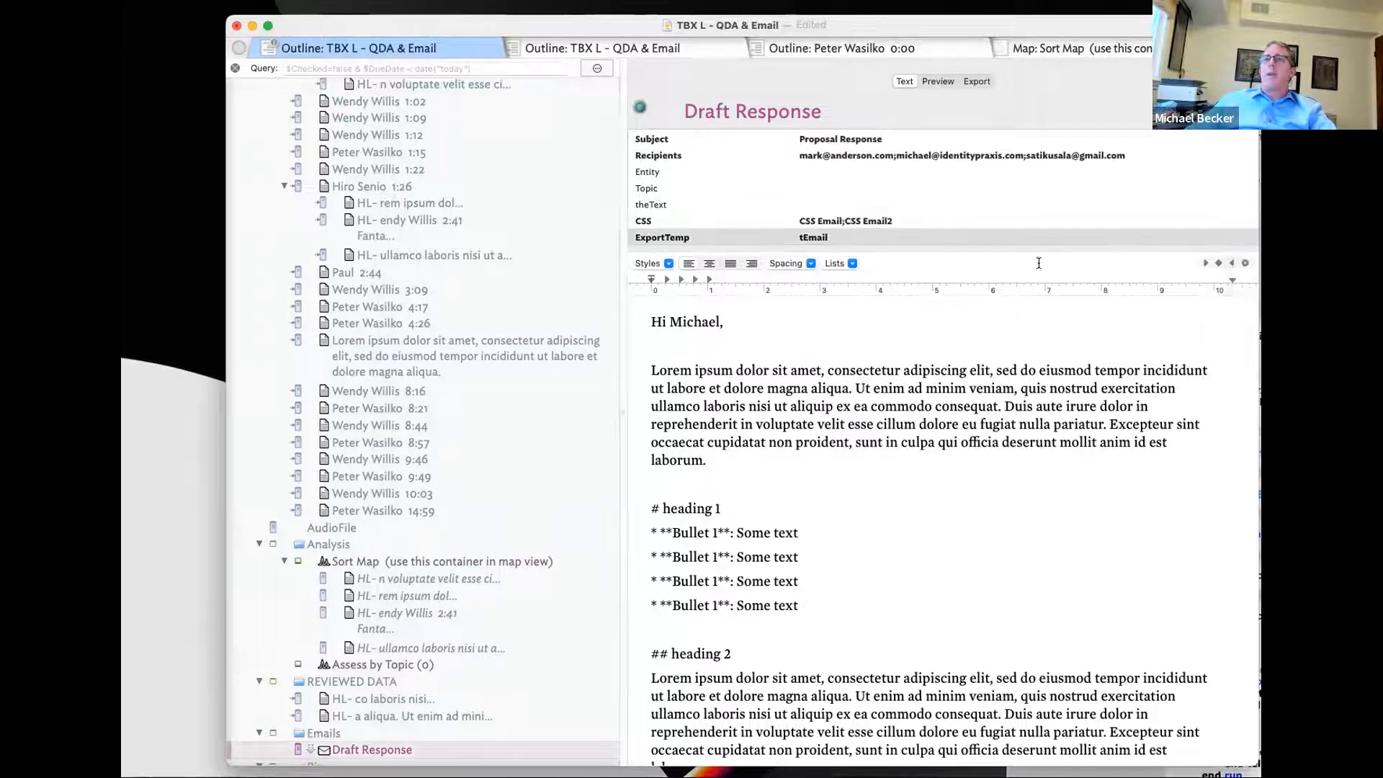
{"action": "left_click", "coordinate": [1237, 224]}
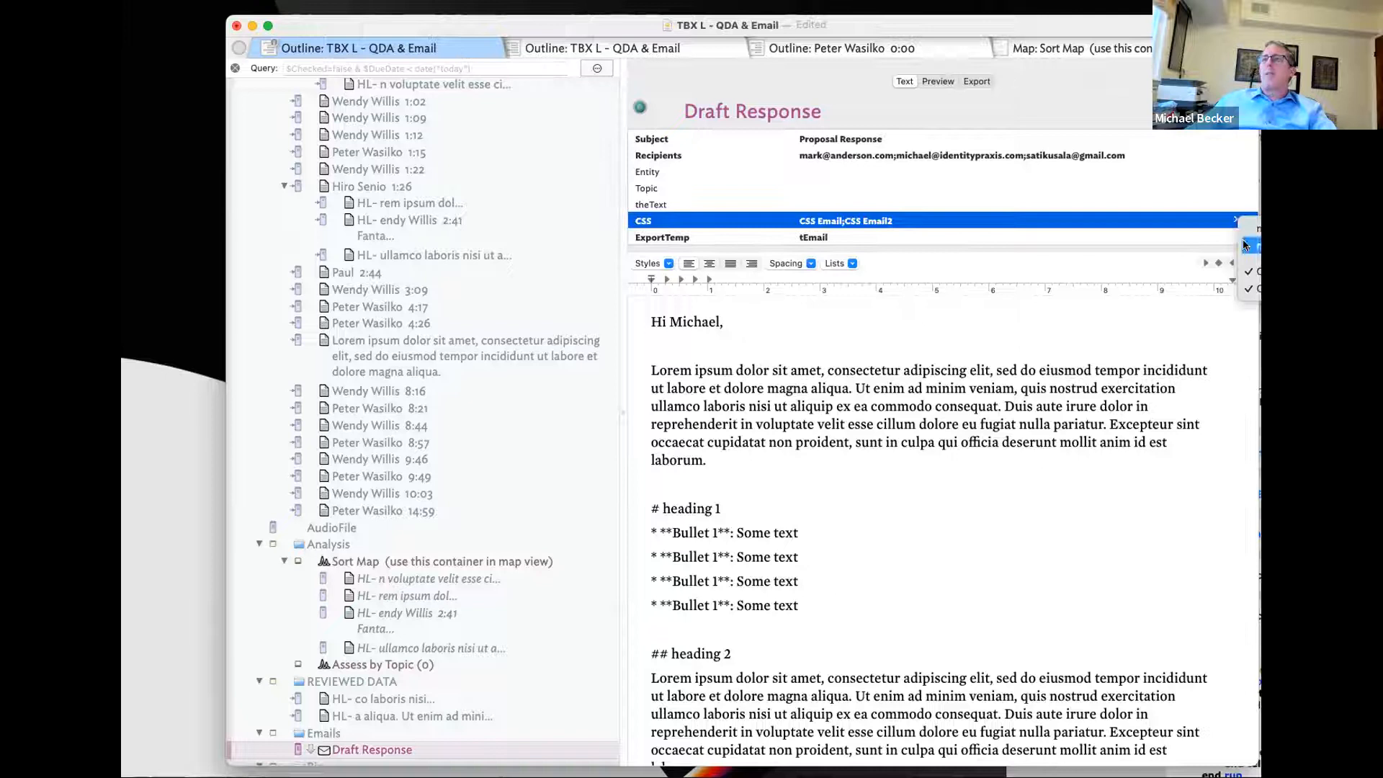
{"action": "left_click", "coordinate": [1250, 271]}
{"action": "key", "text": "super+Tab"}
{"action": "key", "text": "super+Tab"}
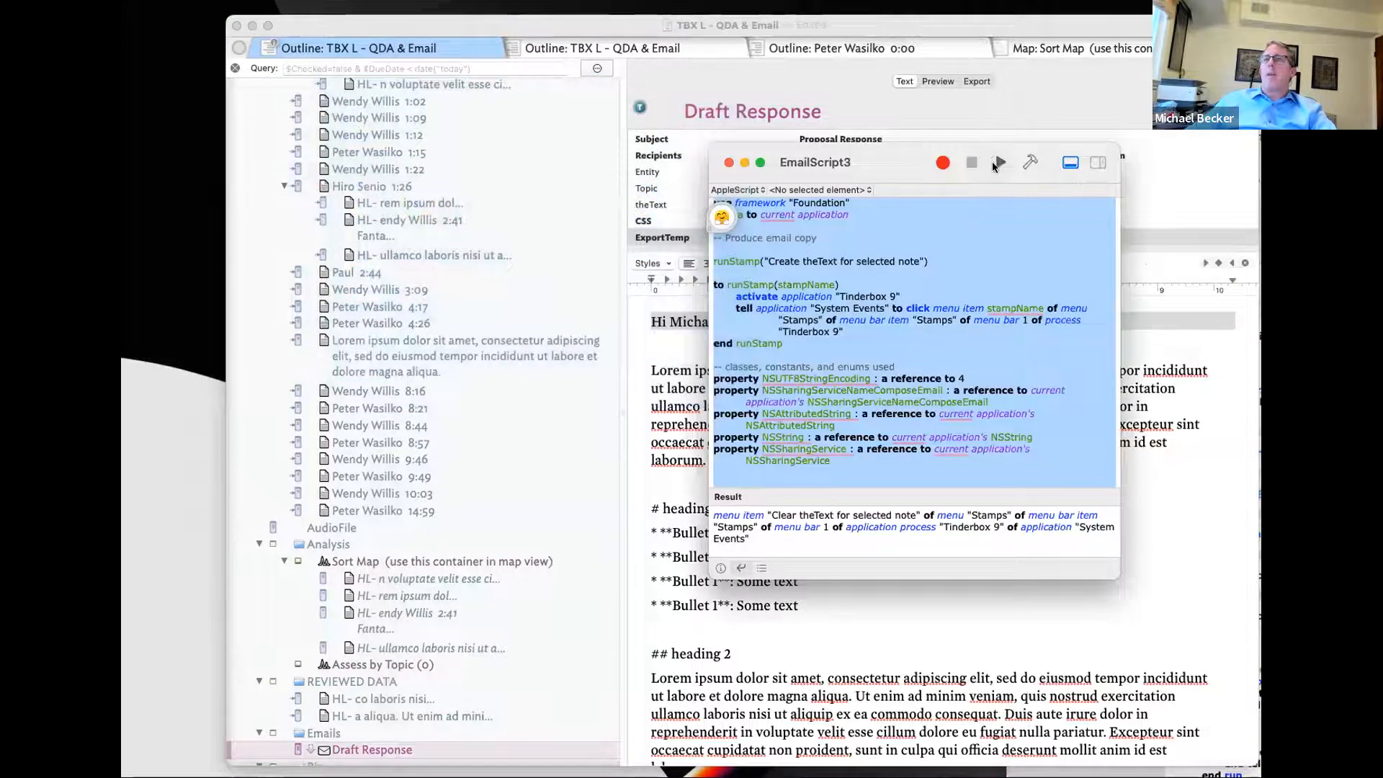
{"action": "left_click", "coordinate": [994, 161]}
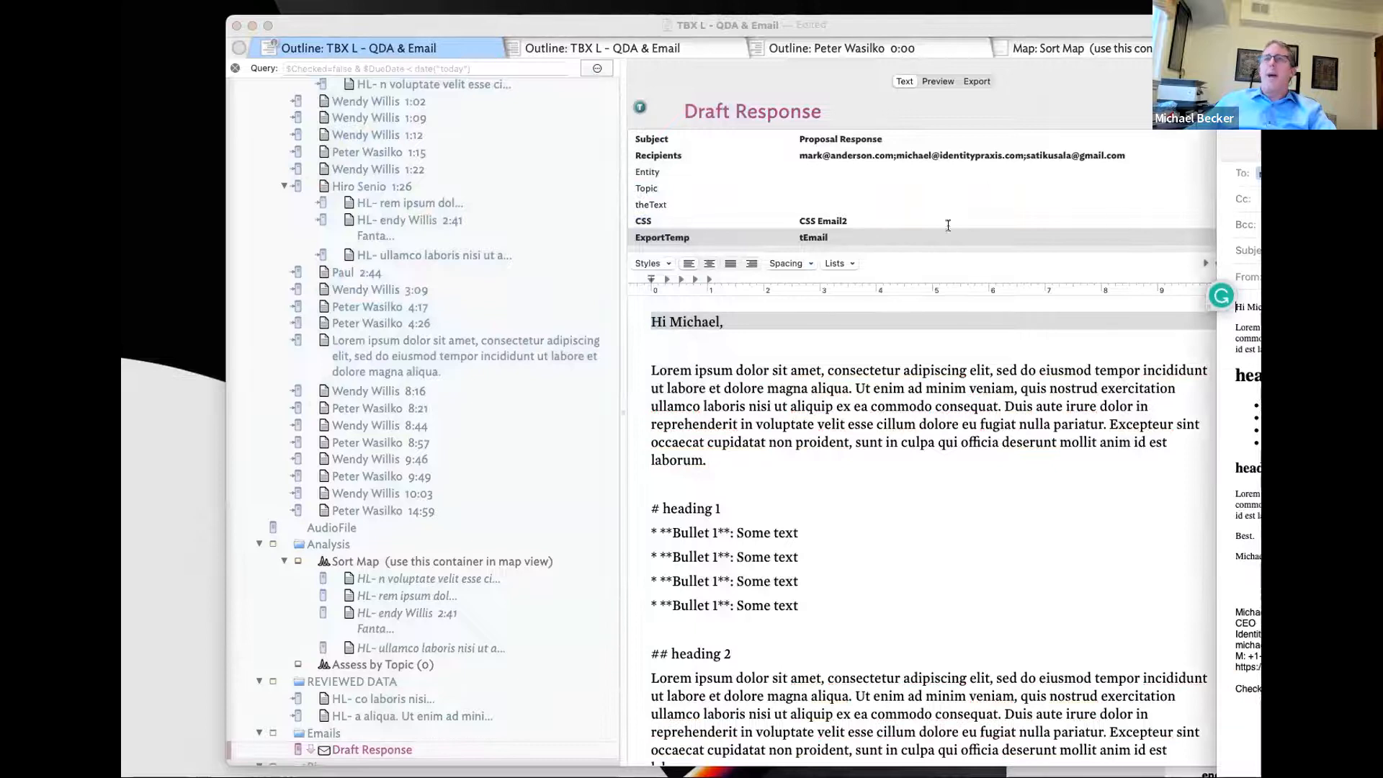
{"action": "left_click", "coordinate": [1251, 242]}
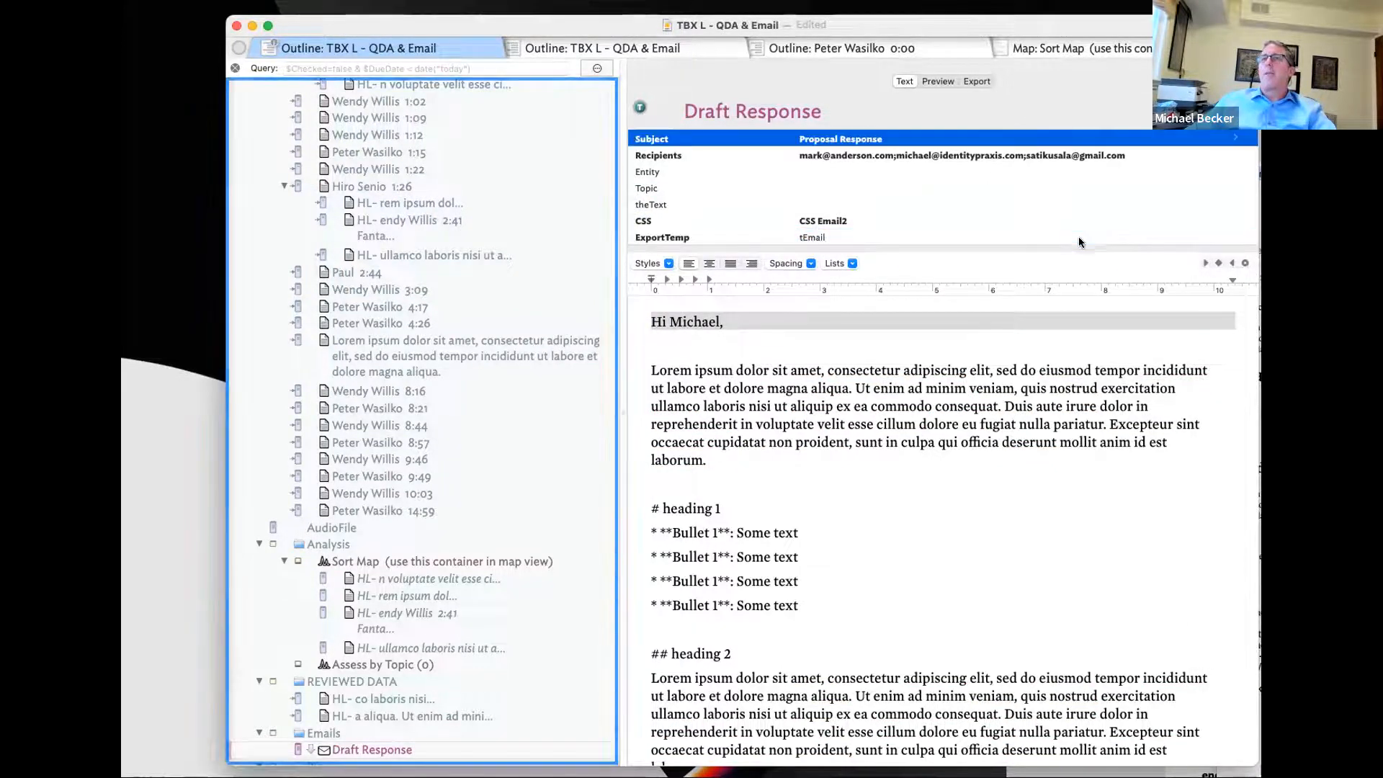
- Replace tEmail with the Email export template and run EmailScript3 again
{"action": "left_click", "coordinate": [1231, 236]}
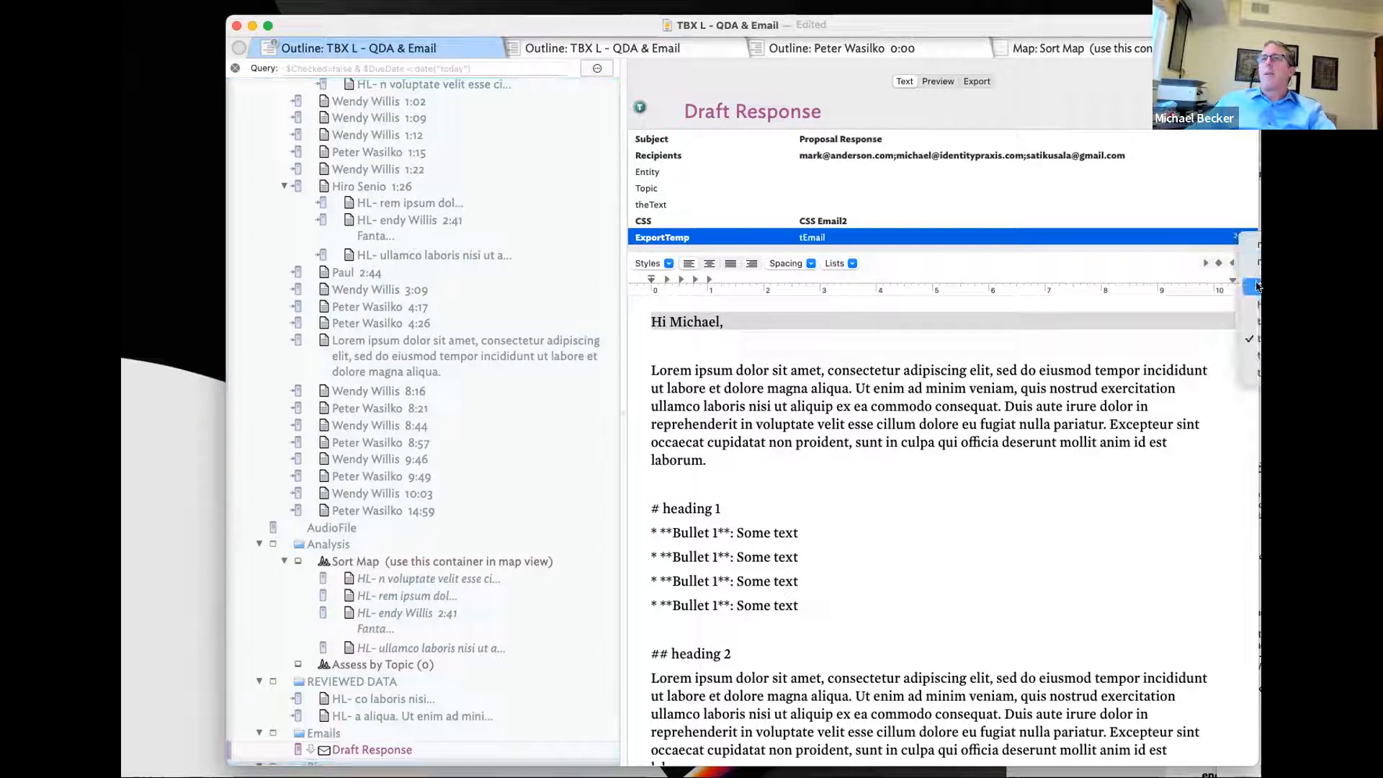
{"action": "left_click", "coordinate": [1257, 287]}
{"action": "left_click", "coordinate": [1235, 240]}
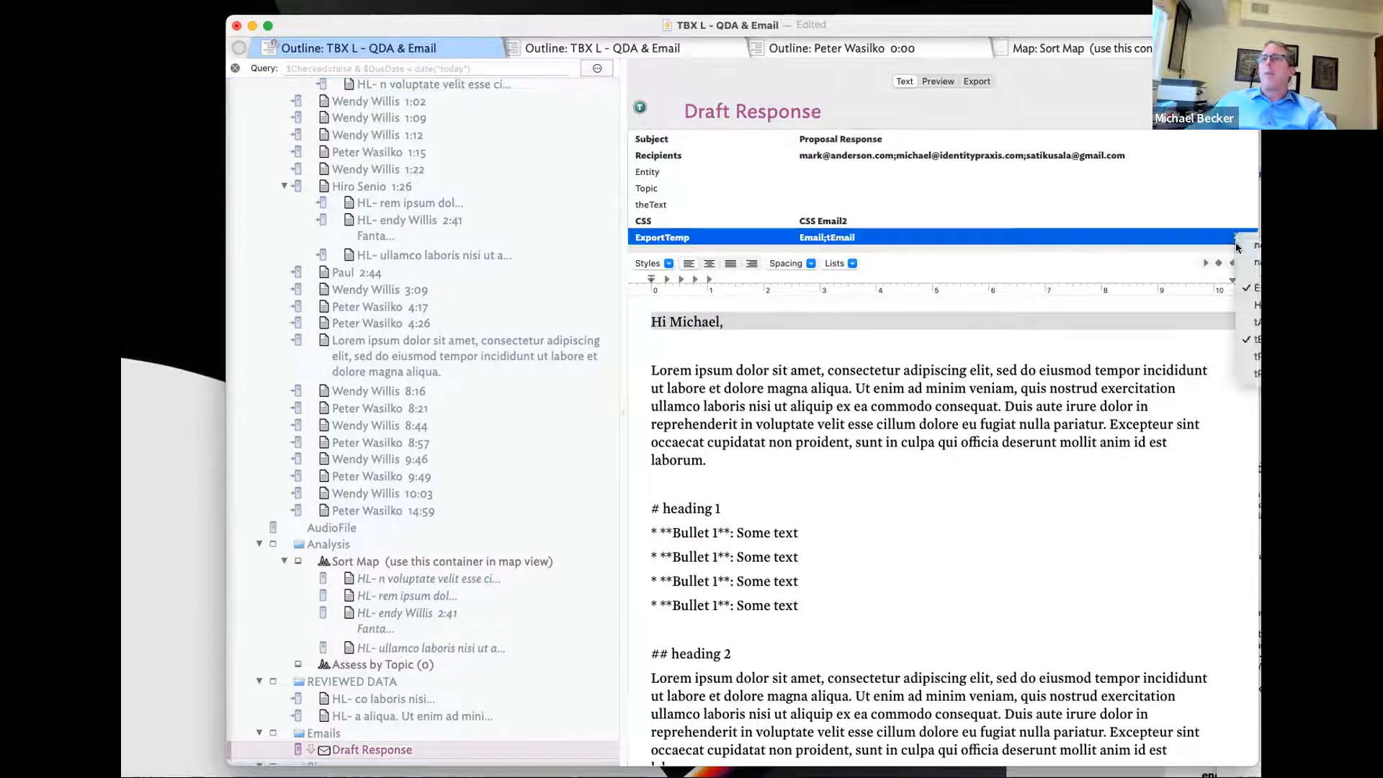
{"action": "left_click", "coordinate": [1256, 339]}
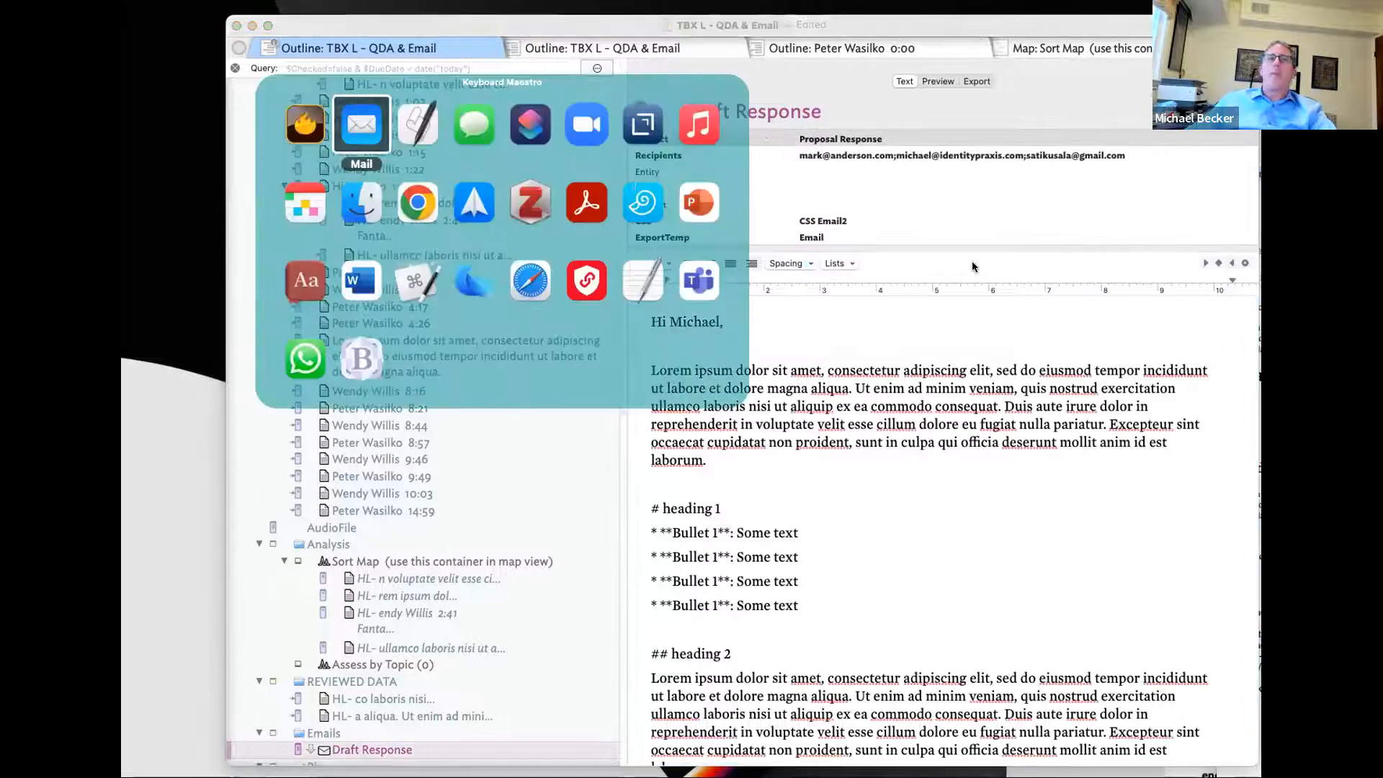
{"action": "key", "text": "Right"}
{"action": "key", "text": "Return"}
{"action": "left_click", "coordinate": [1001, 161]}
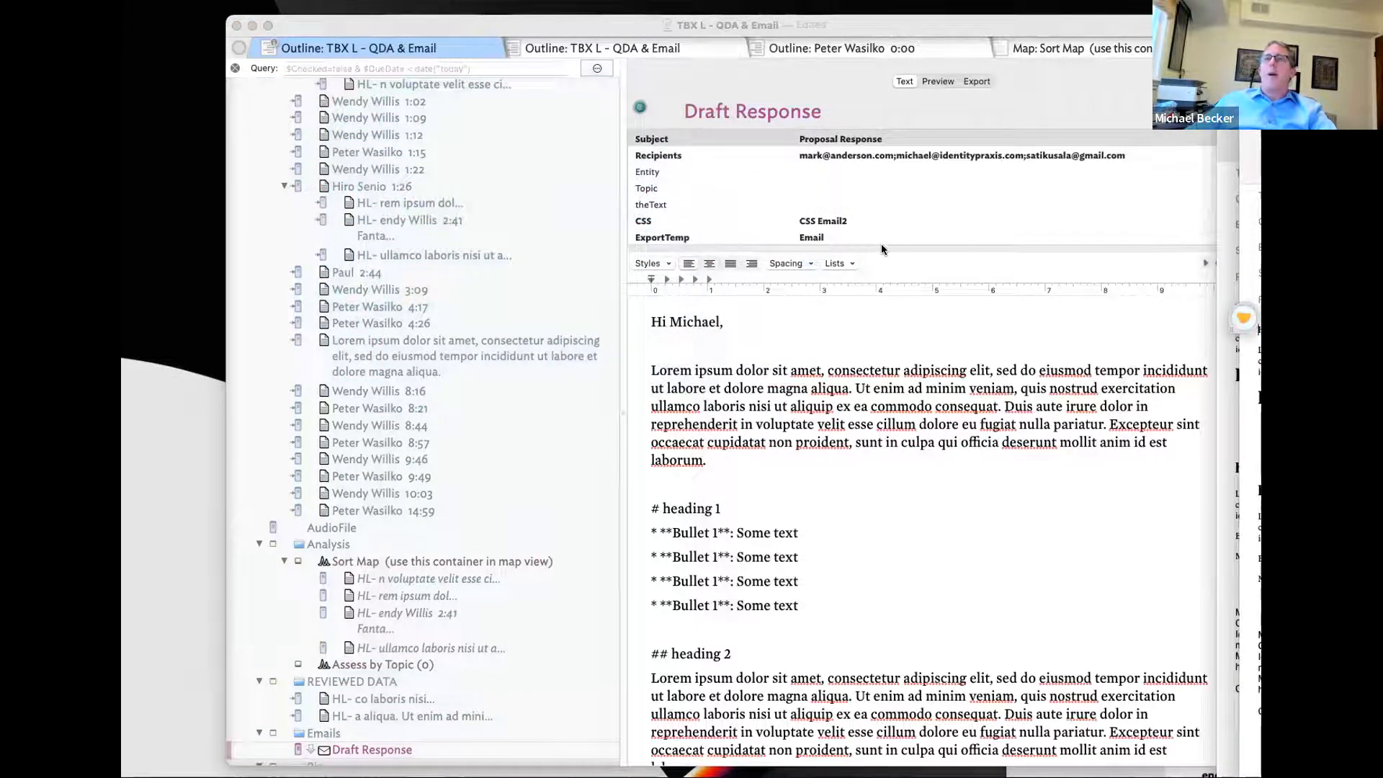
- Delete the HTML item child of the tEmail template
{"action": "left_click", "coordinate": [1065, 221]}
{"action": "scroll", "coordinate": [438, 464], "scroll_direction": "down", "scroll_amount": 20}
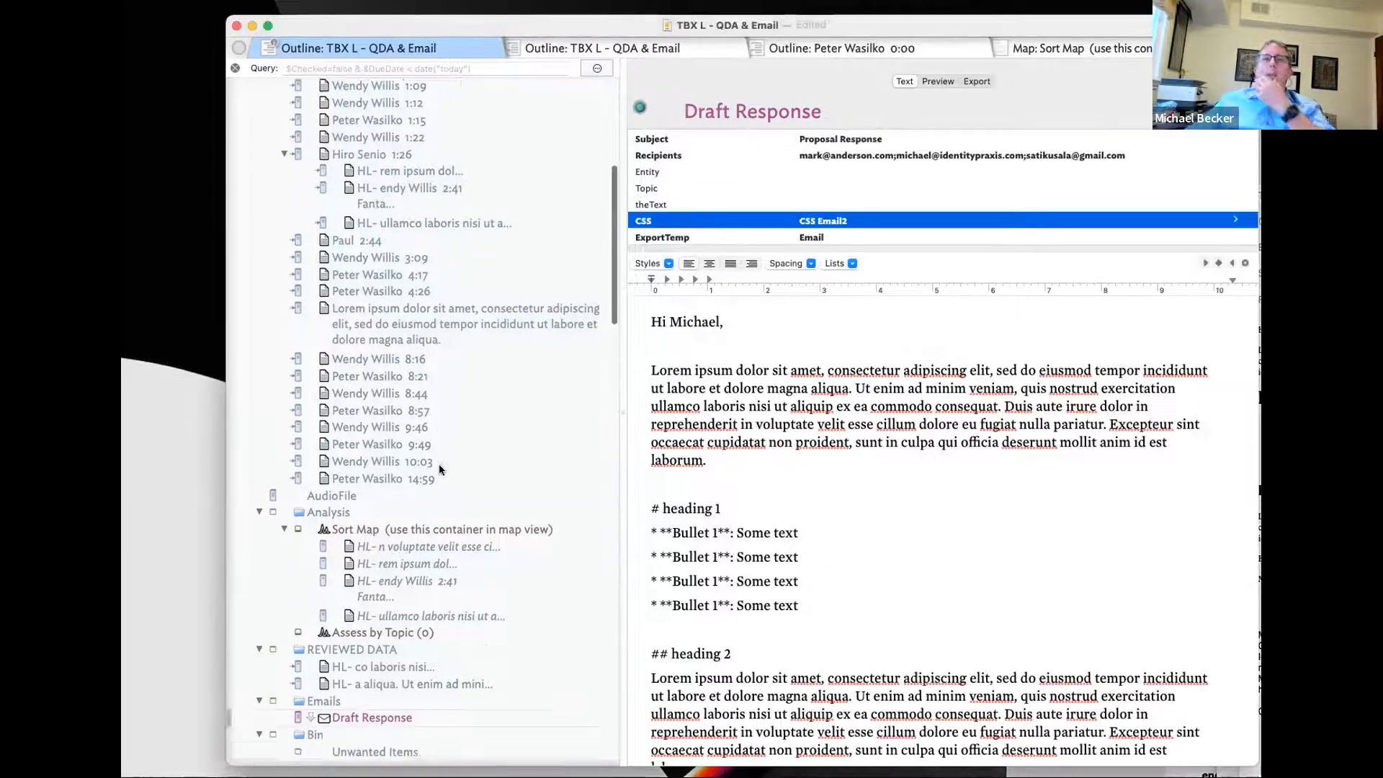
{"action": "scroll", "coordinate": [440, 469], "scroll_direction": "down", "scroll_amount": 5}
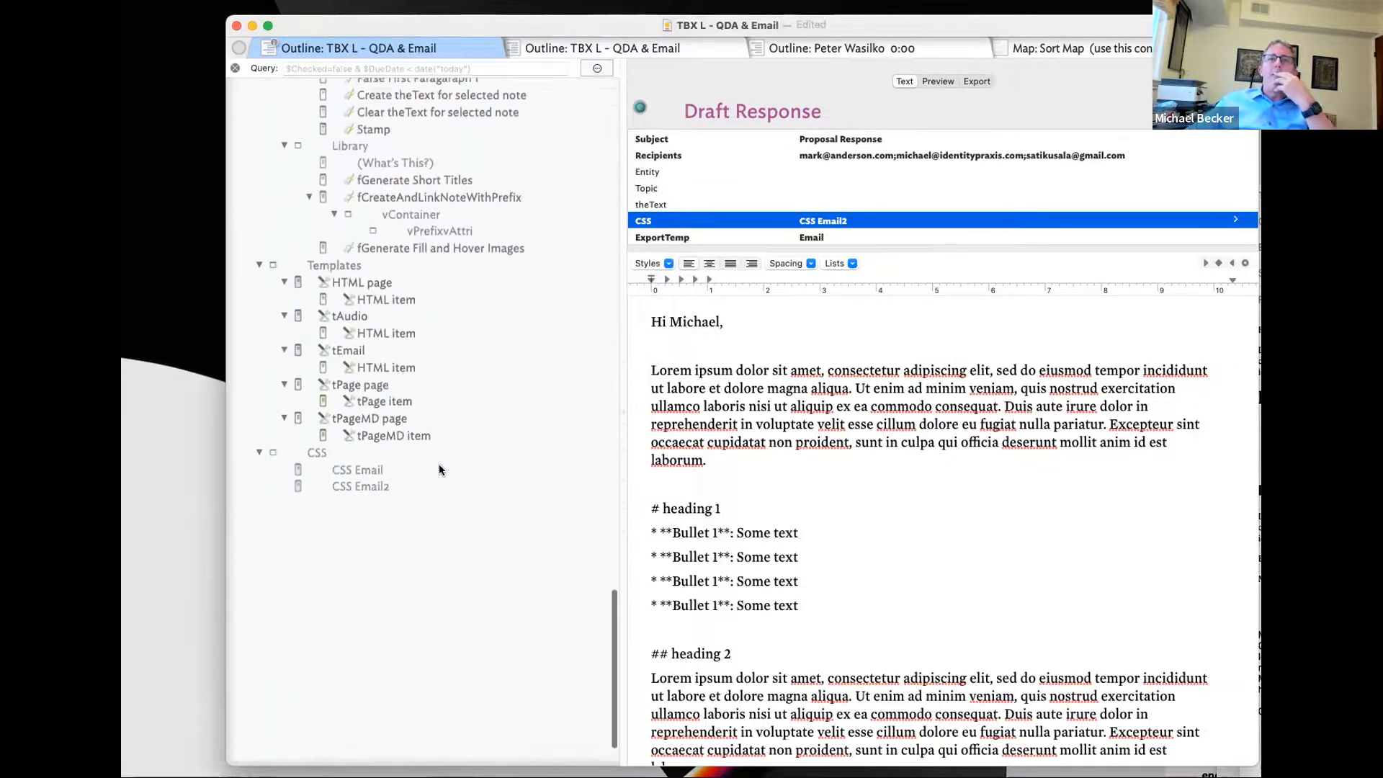
{"action": "scroll", "coordinate": [403, 364], "scroll_direction": "up", "scroll_amount": 5}
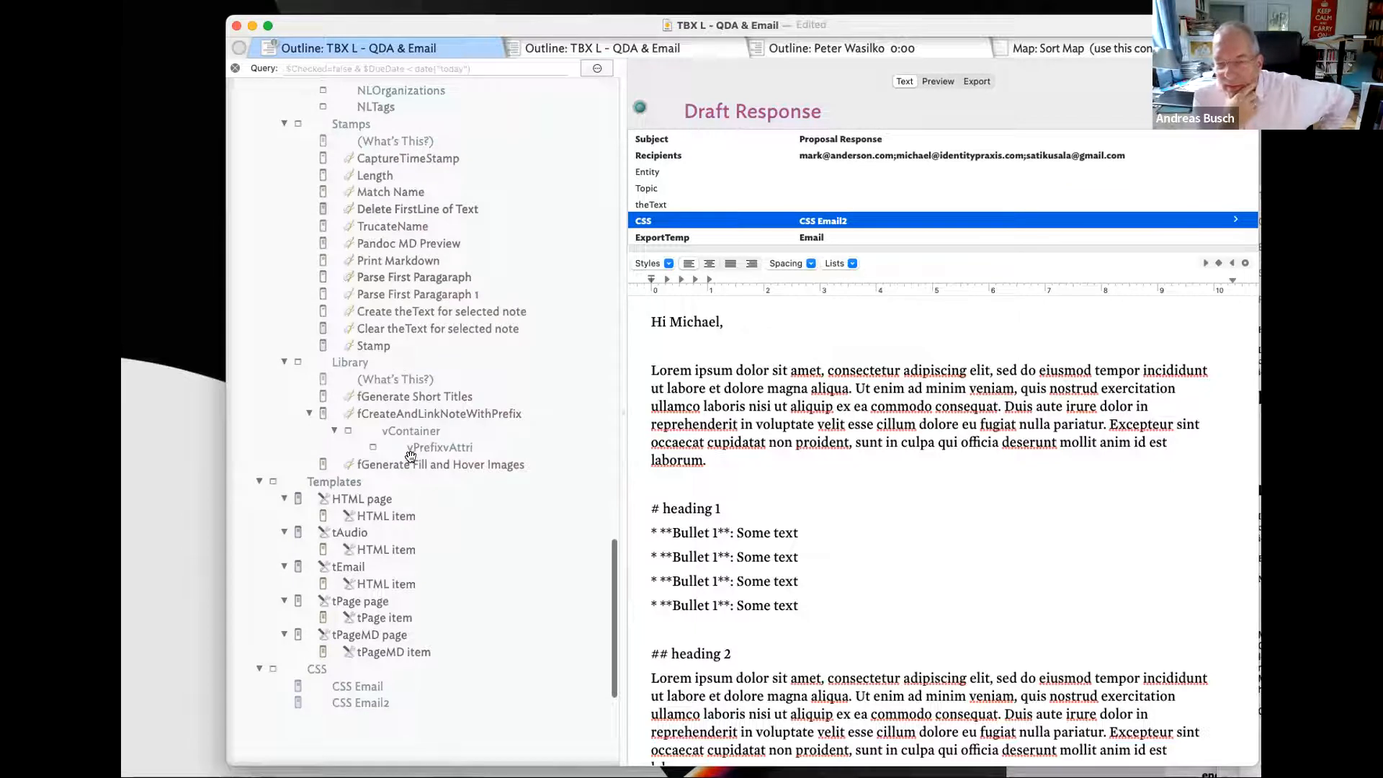
{"action": "left_click", "coordinate": [392, 567]}
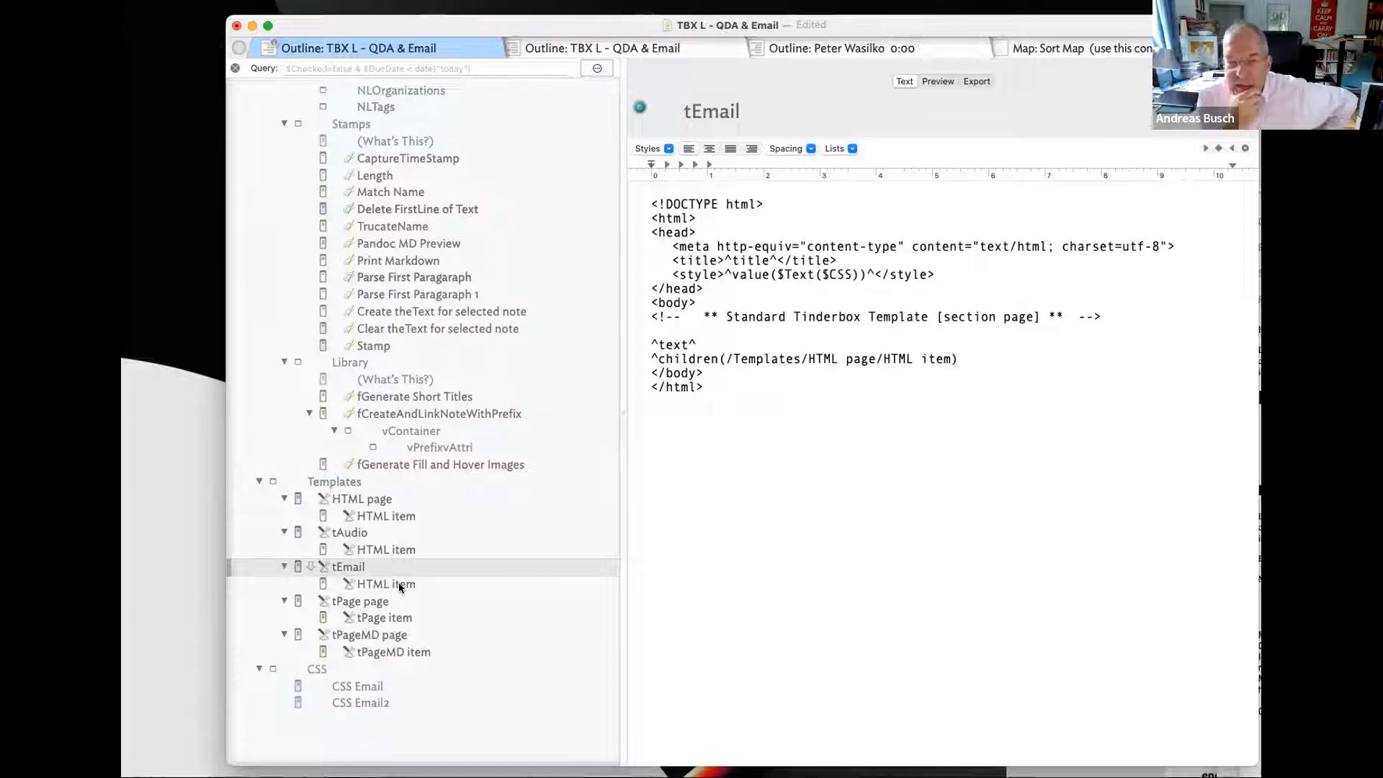
{"action": "left_click", "coordinate": [399, 584]}
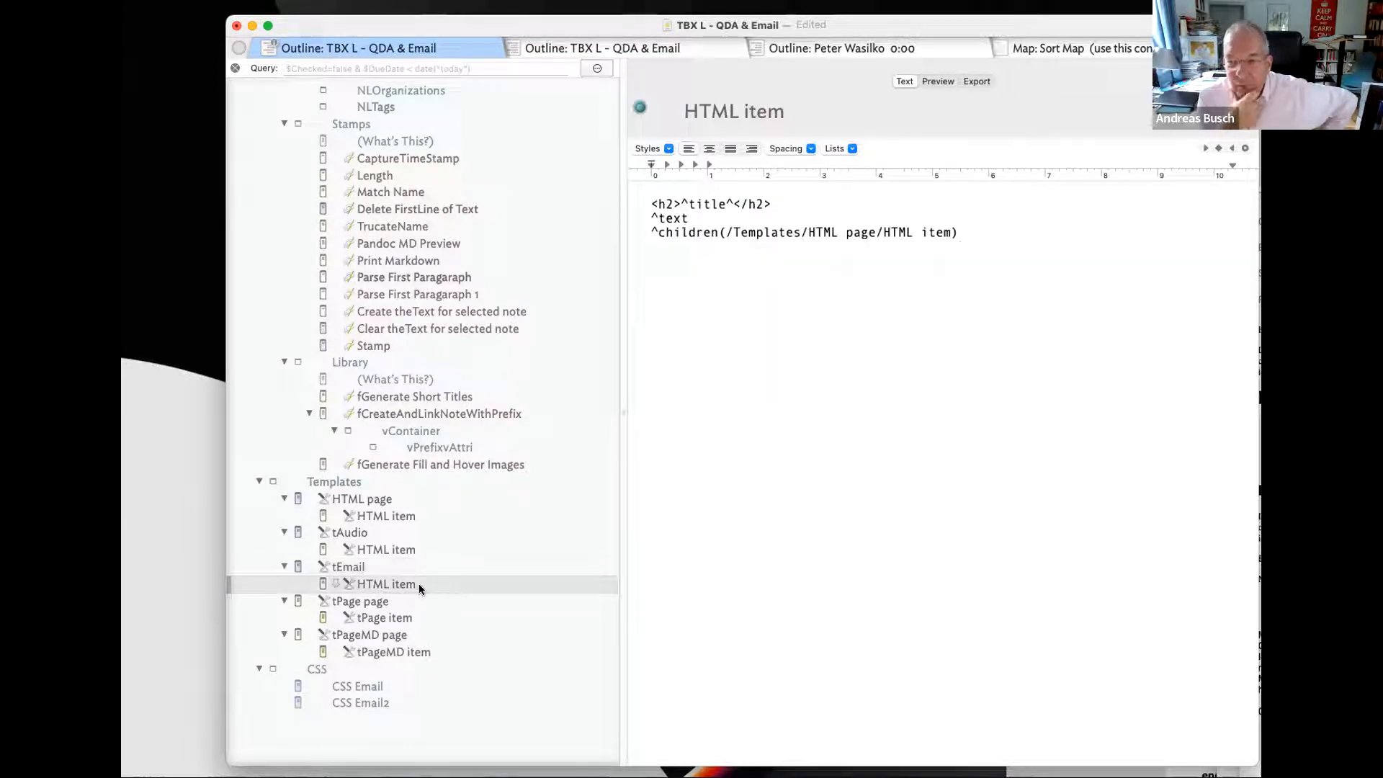
{"action": "key", "text": "Delete"}
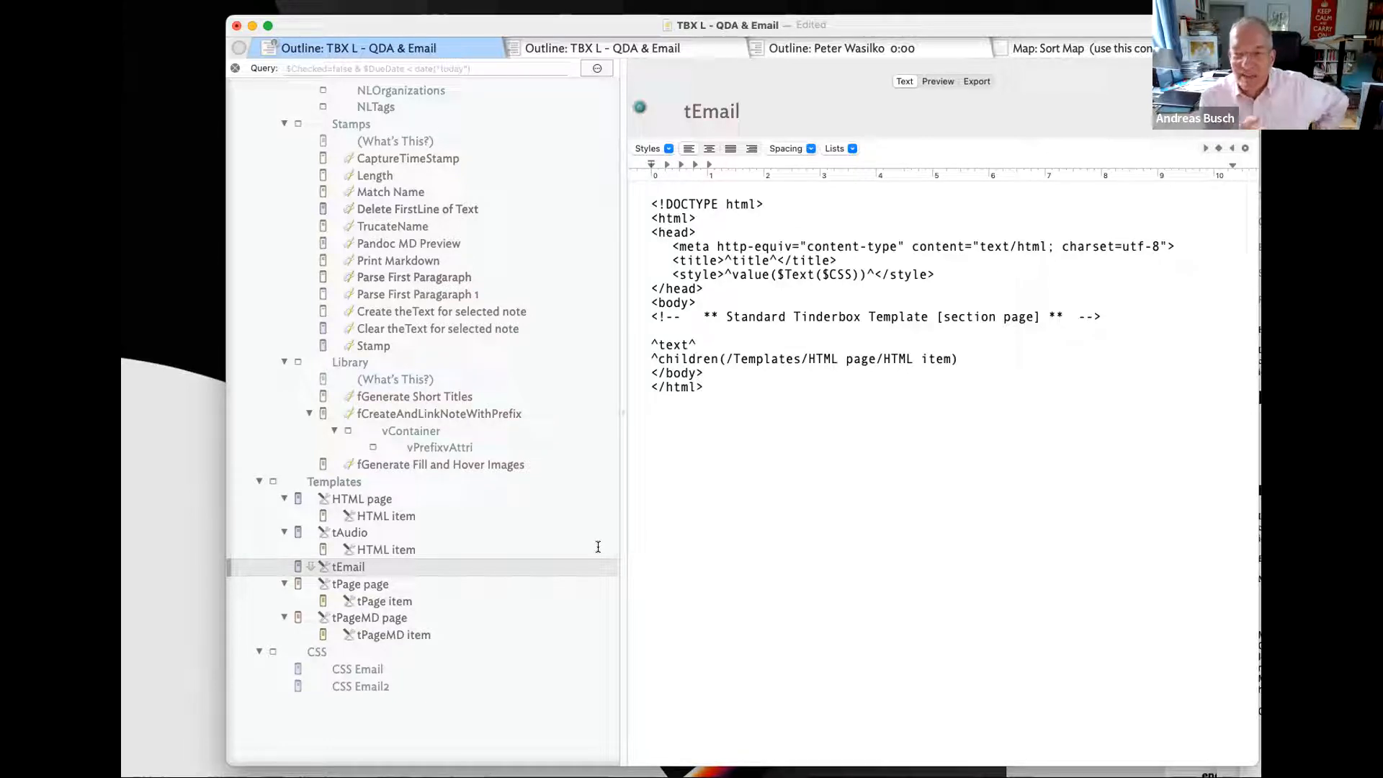
{"action": "scroll", "coordinate": [468, 230], "scroll_direction": "up", "scroll_amount": 15}
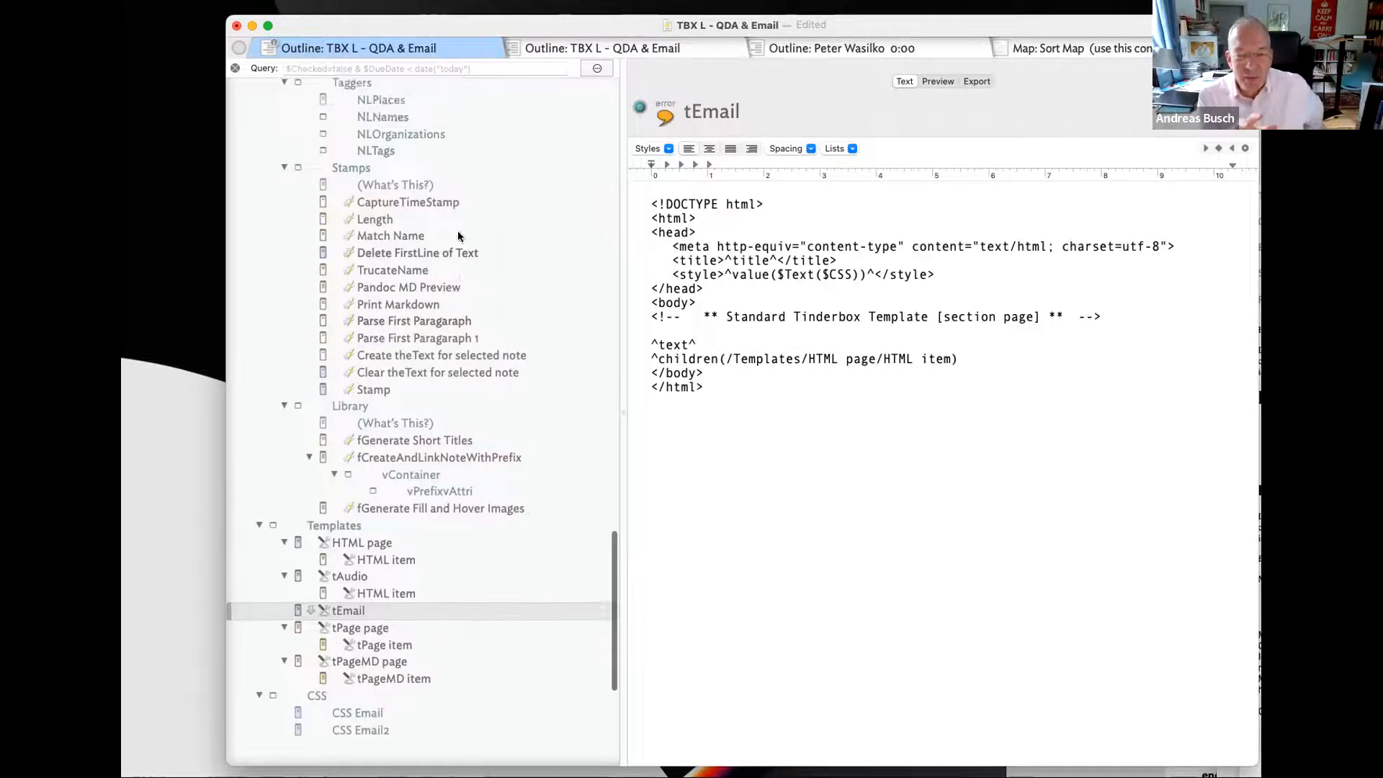
{"action": "scroll", "coordinate": [436, 249], "scroll_direction": "up", "scroll_amount": 15}
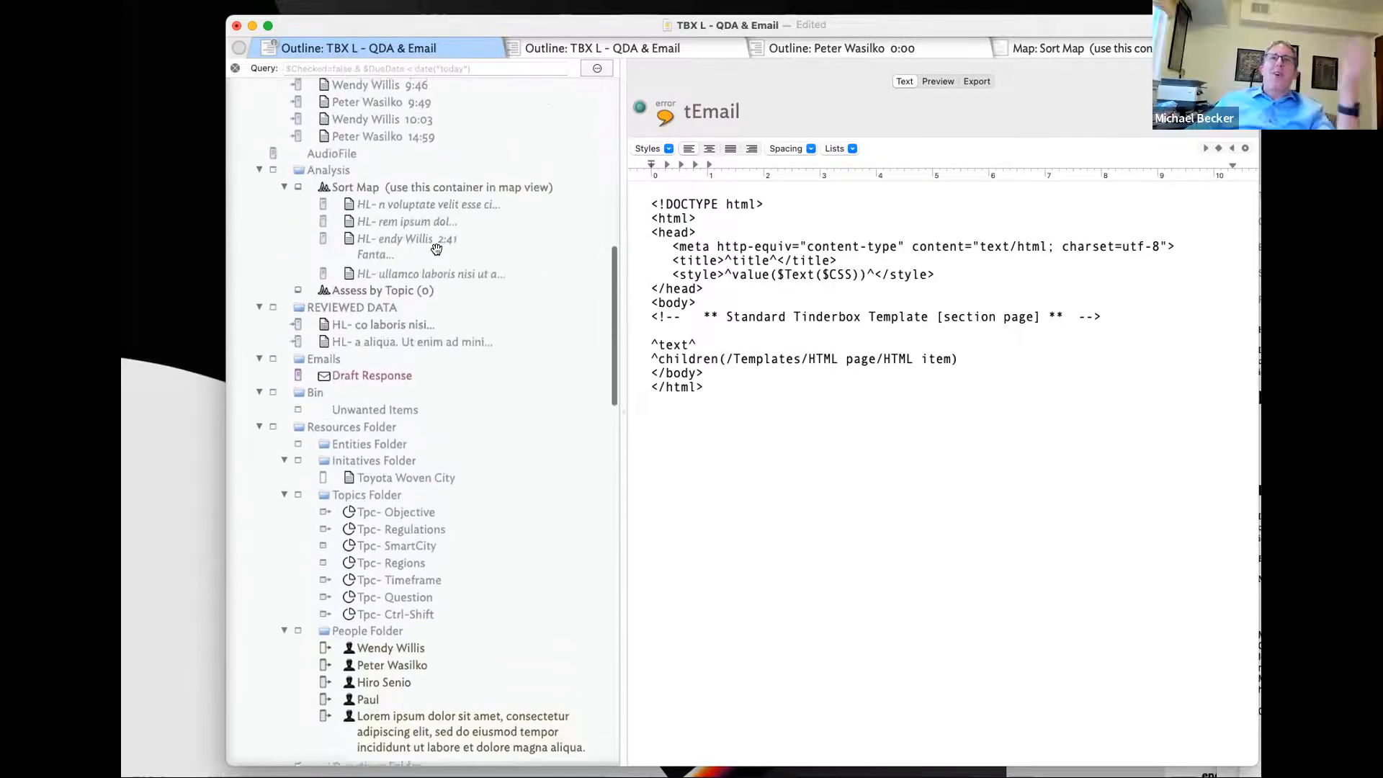
{"action": "scroll", "coordinate": [436, 249], "scroll_direction": "down", "scroll_amount": 3}
{"action": "scroll", "coordinate": [436, 249], "scroll_direction": "down", "scroll_amount": 10}
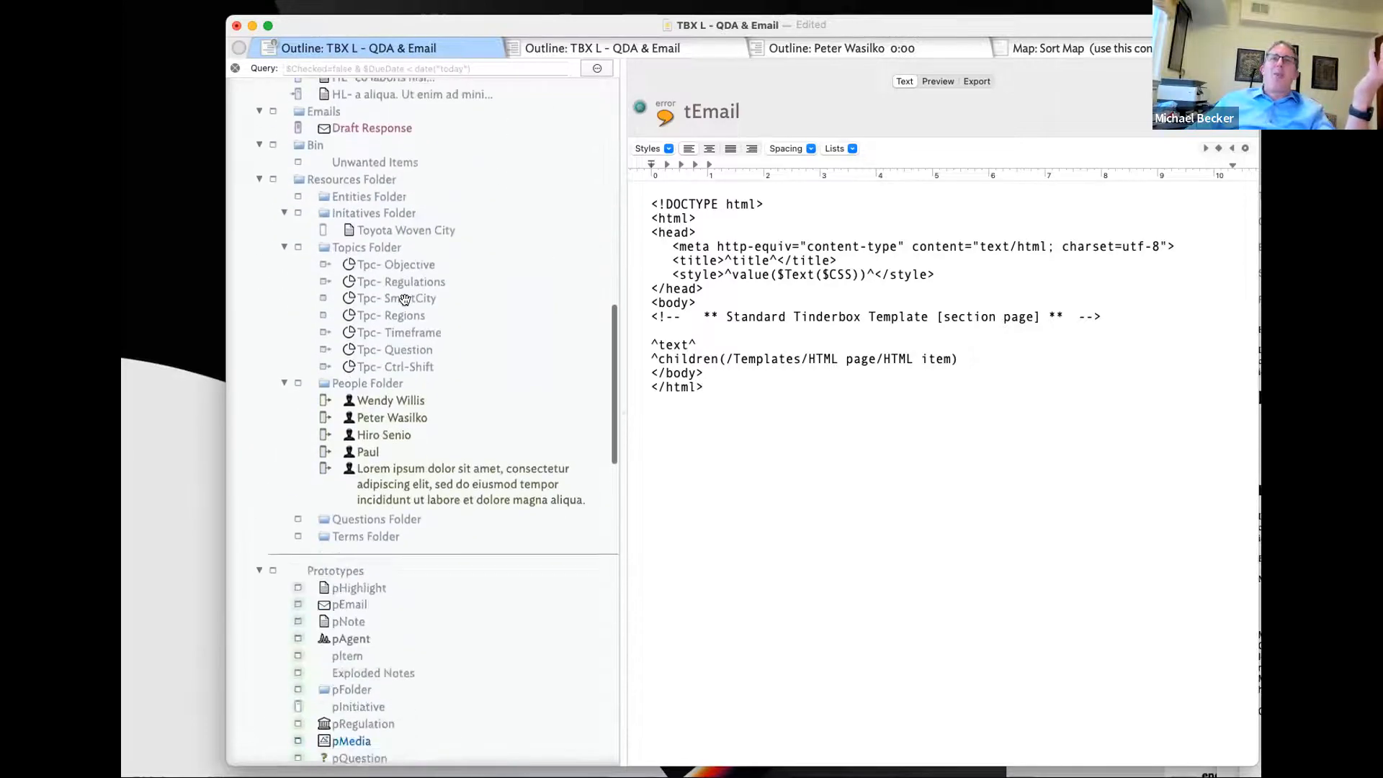
- Export Draft Response with EmailScript3, then check the draft's headings, bullets and sign-off before moving it aside
{"action": "left_click", "coordinate": [371, 237]}
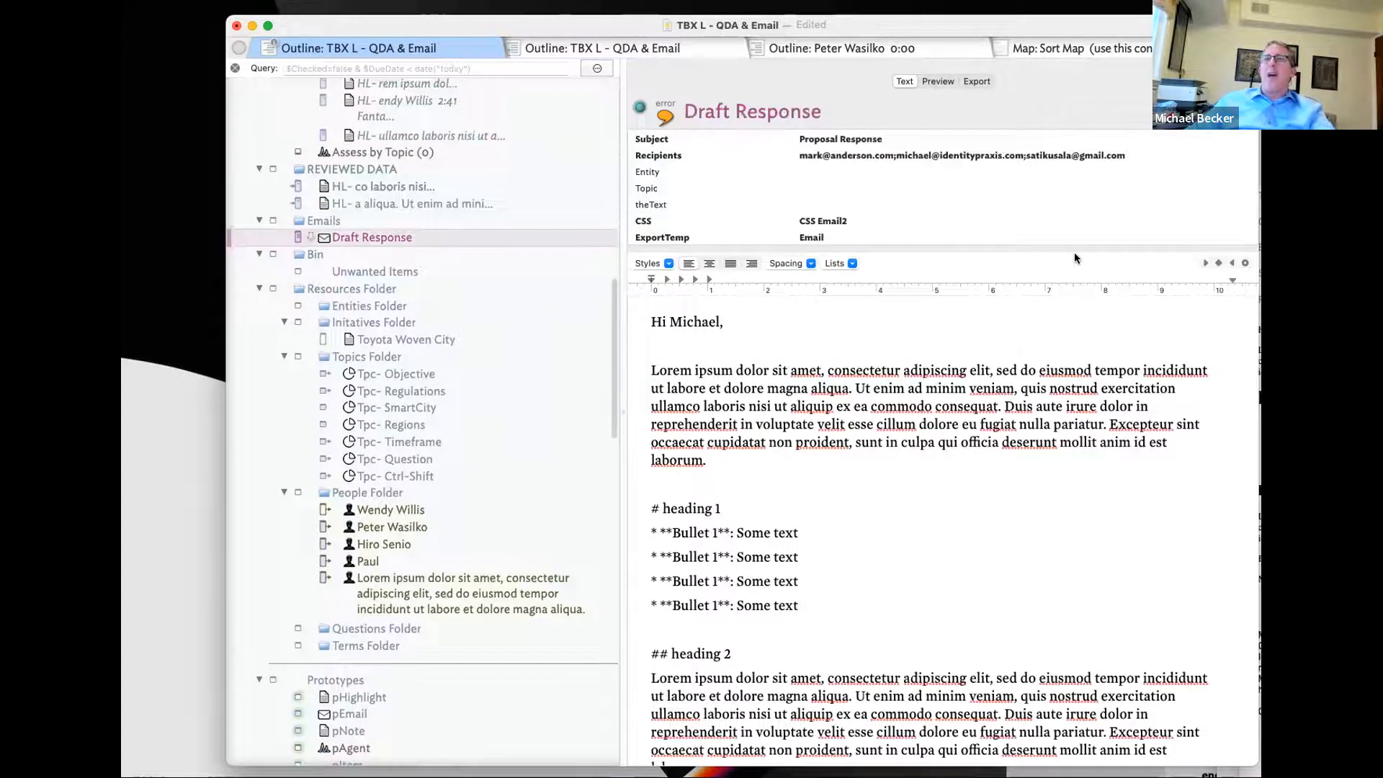
{"action": "key", "text": "super+Tab"}
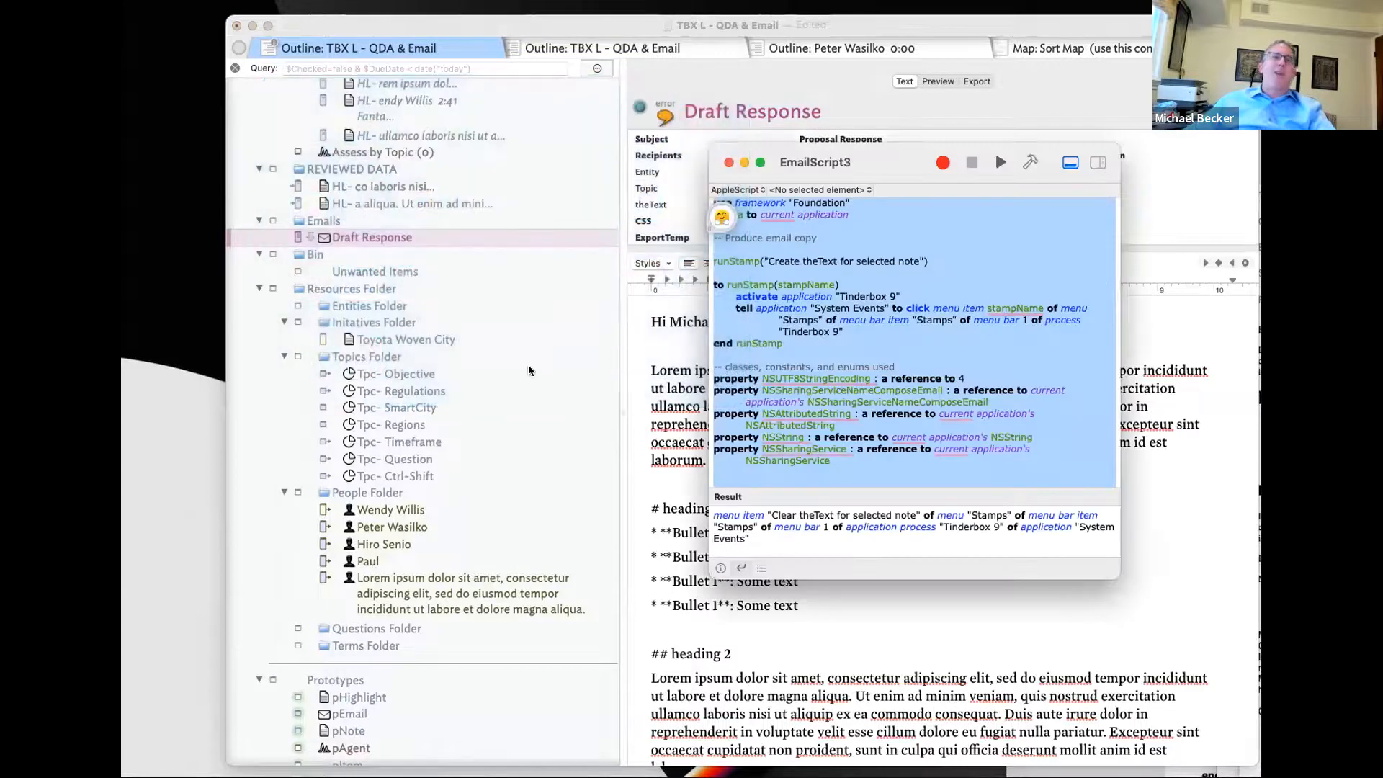
{"action": "key", "text": "super+Tab"}
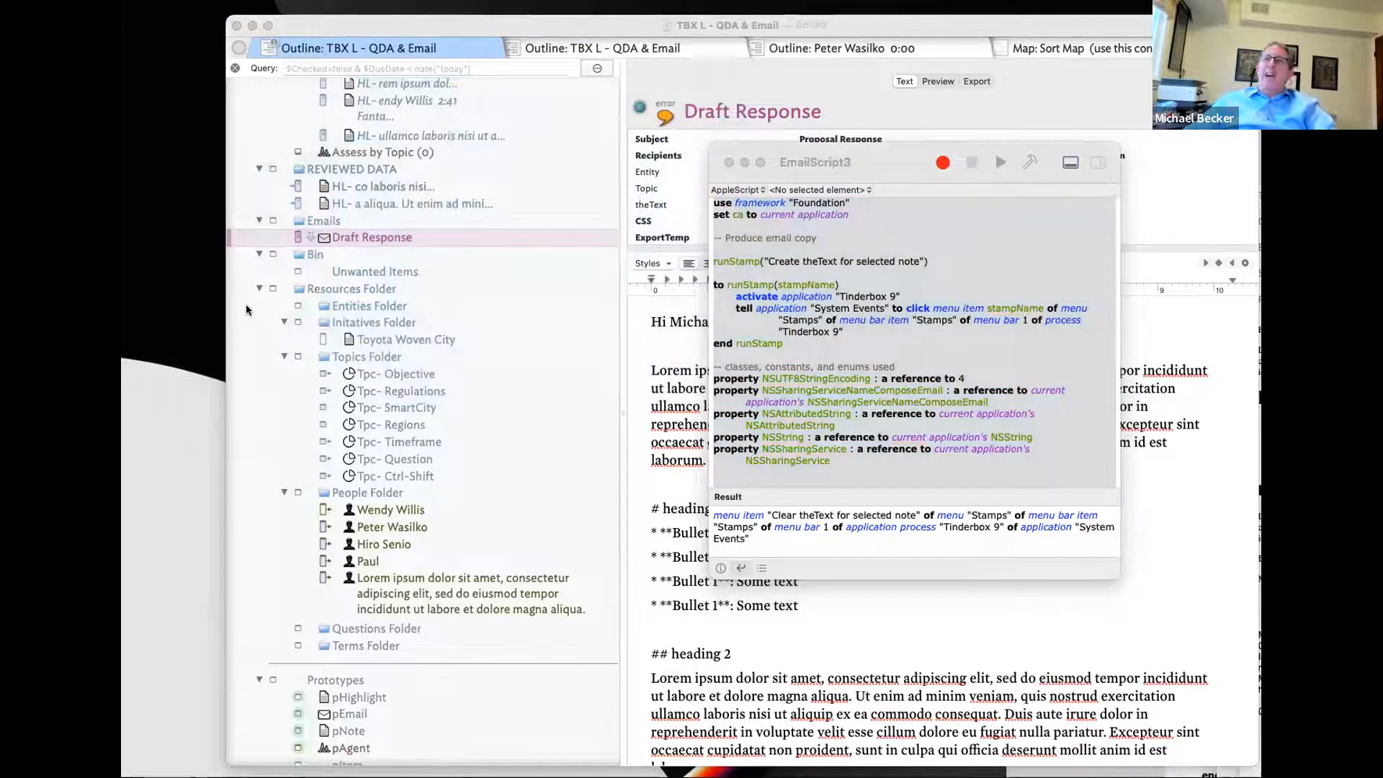
{"action": "left_click", "coordinate": [998, 162]}
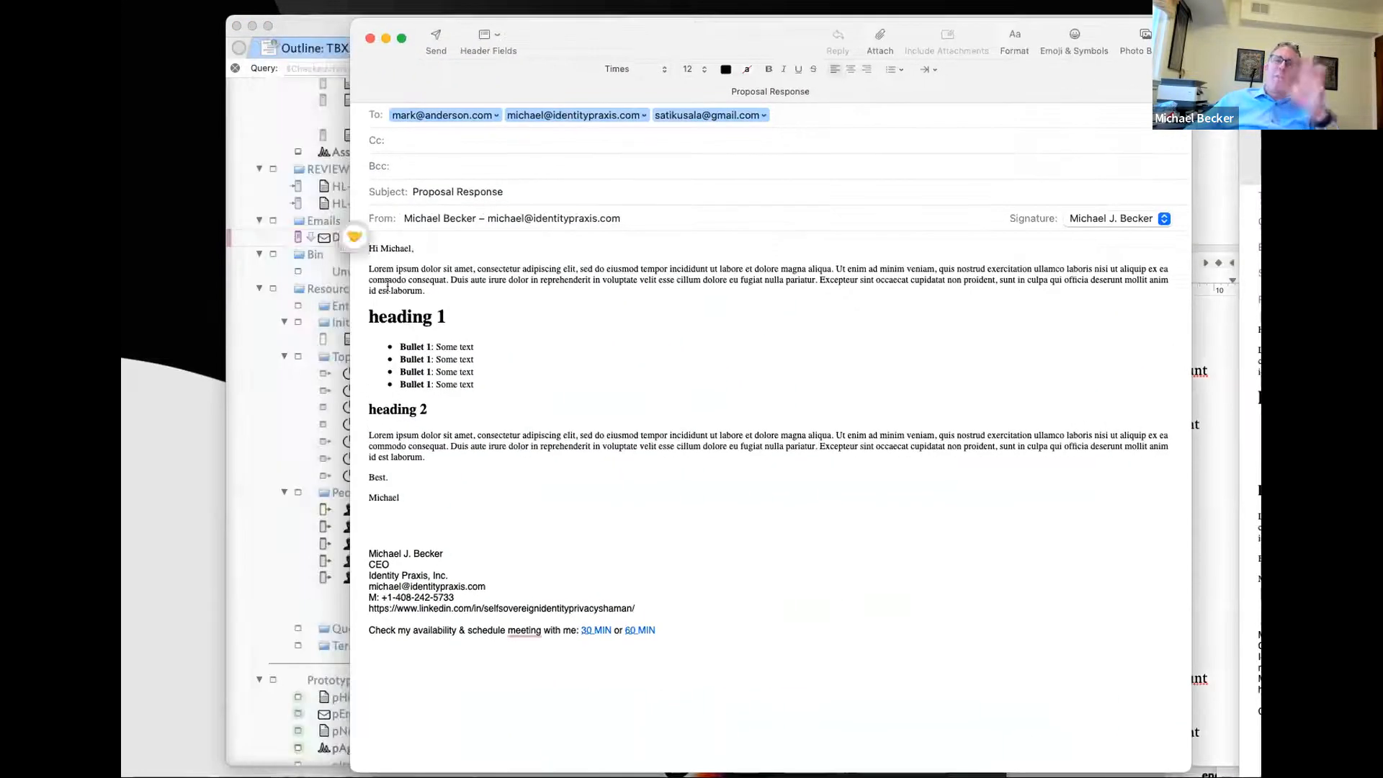
{"action": "left_click_drag", "start_coordinate": [369, 309], "coordinate": [514, 489]}
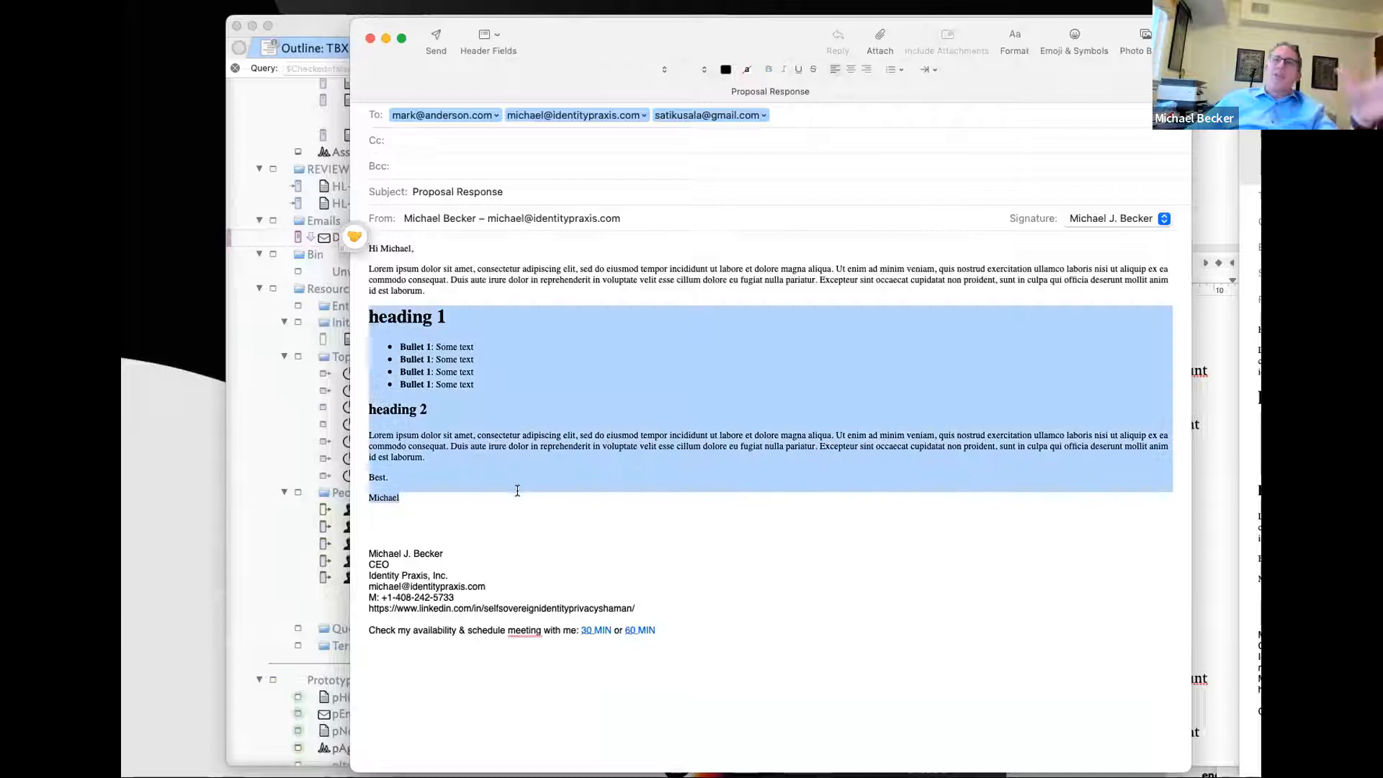
{"action": "left_click", "coordinate": [487, 314]}
{"action": "left_click_drag", "start_coordinate": [938, 72], "coordinate": [1260, 72]}
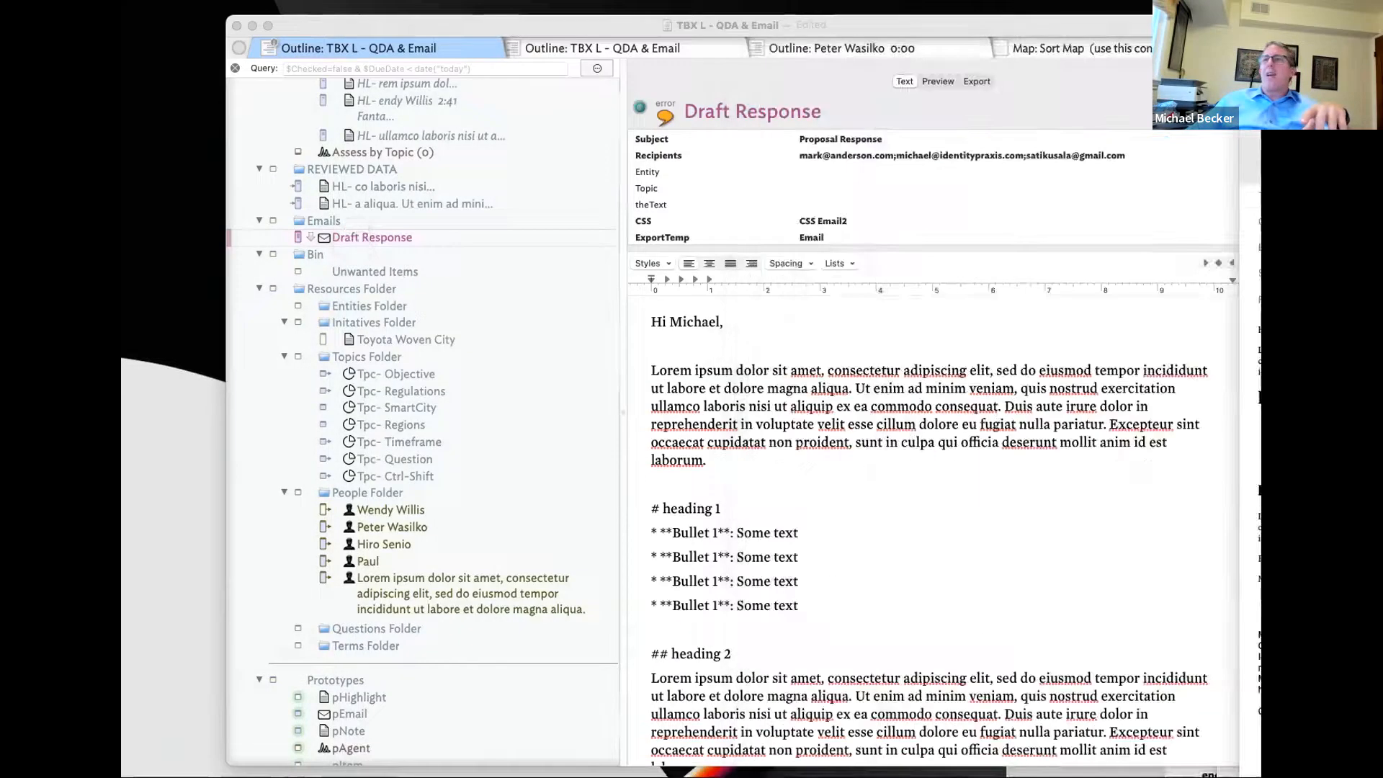
- Type tEmail into Draft Response's ExportTemp value in place of Email
{"action": "left_click", "coordinate": [1070, 237]}
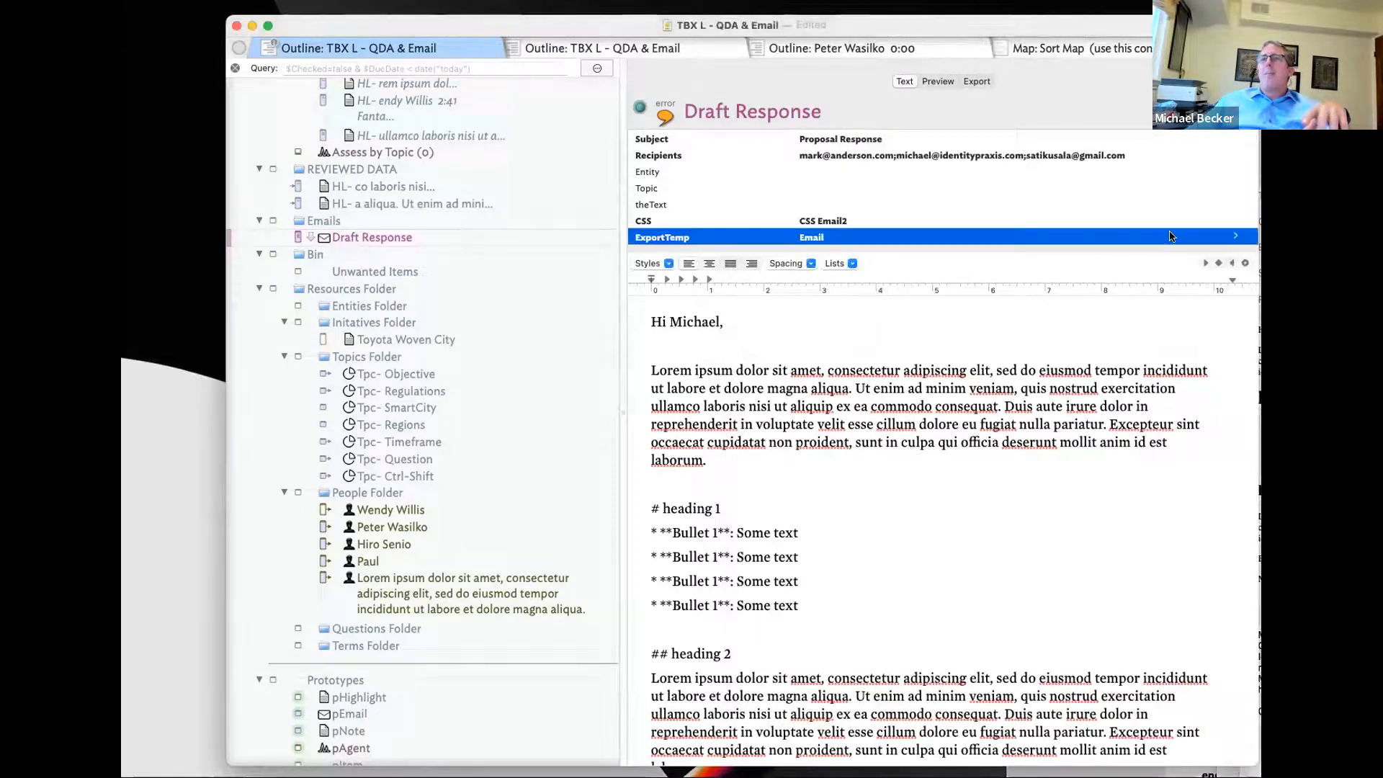
{"action": "left_click", "coordinate": [1229, 236]}
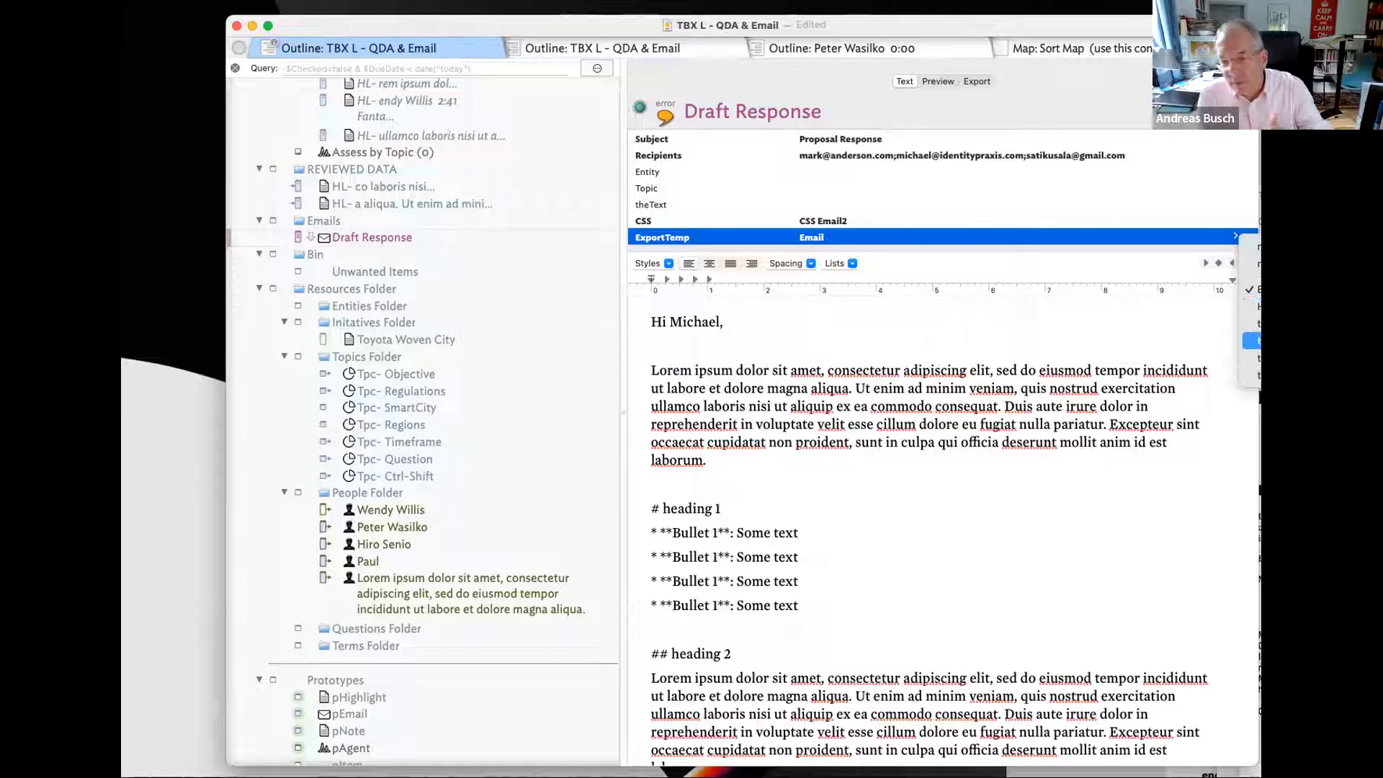
{"action": "left_click", "coordinate": [827, 241]}
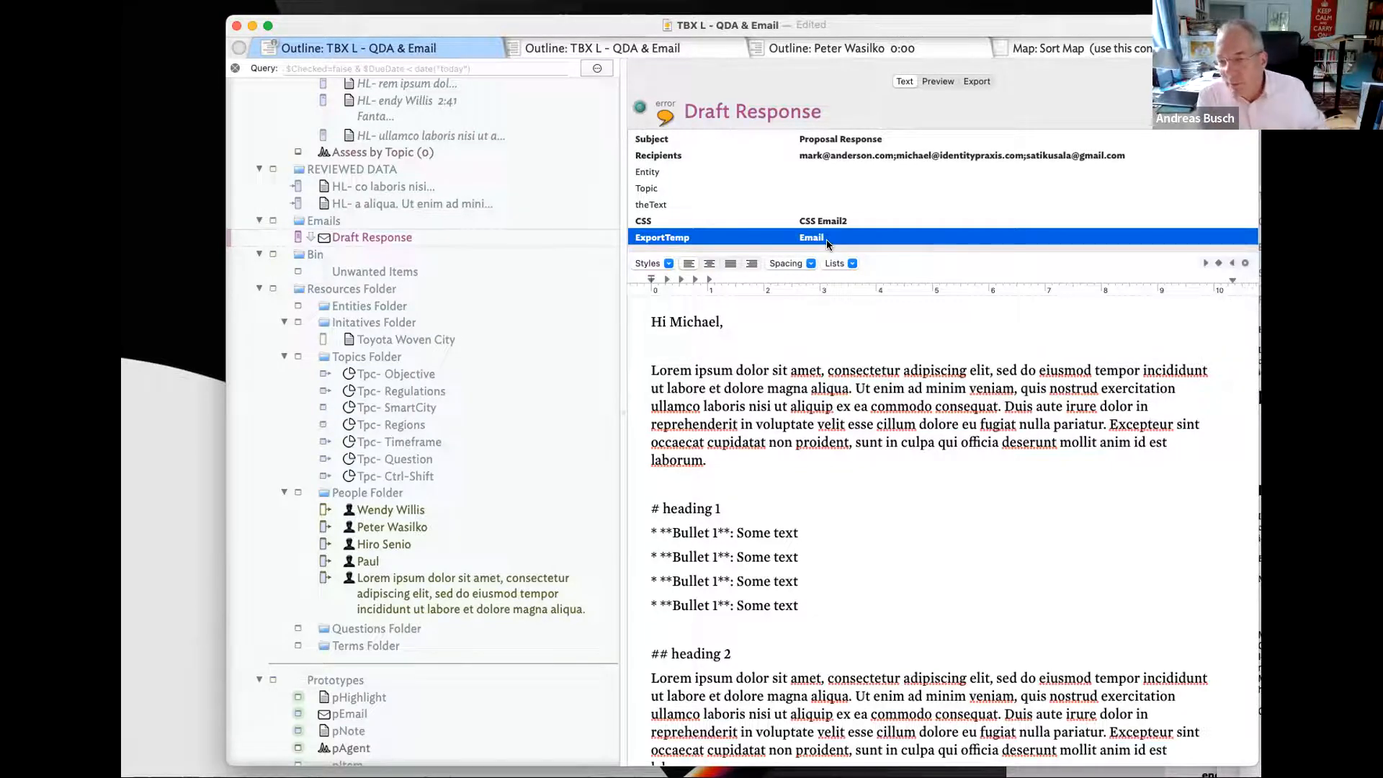
{"action": "left_click", "coordinate": [827, 241]}
{"action": "type", "text": "tEmail"}
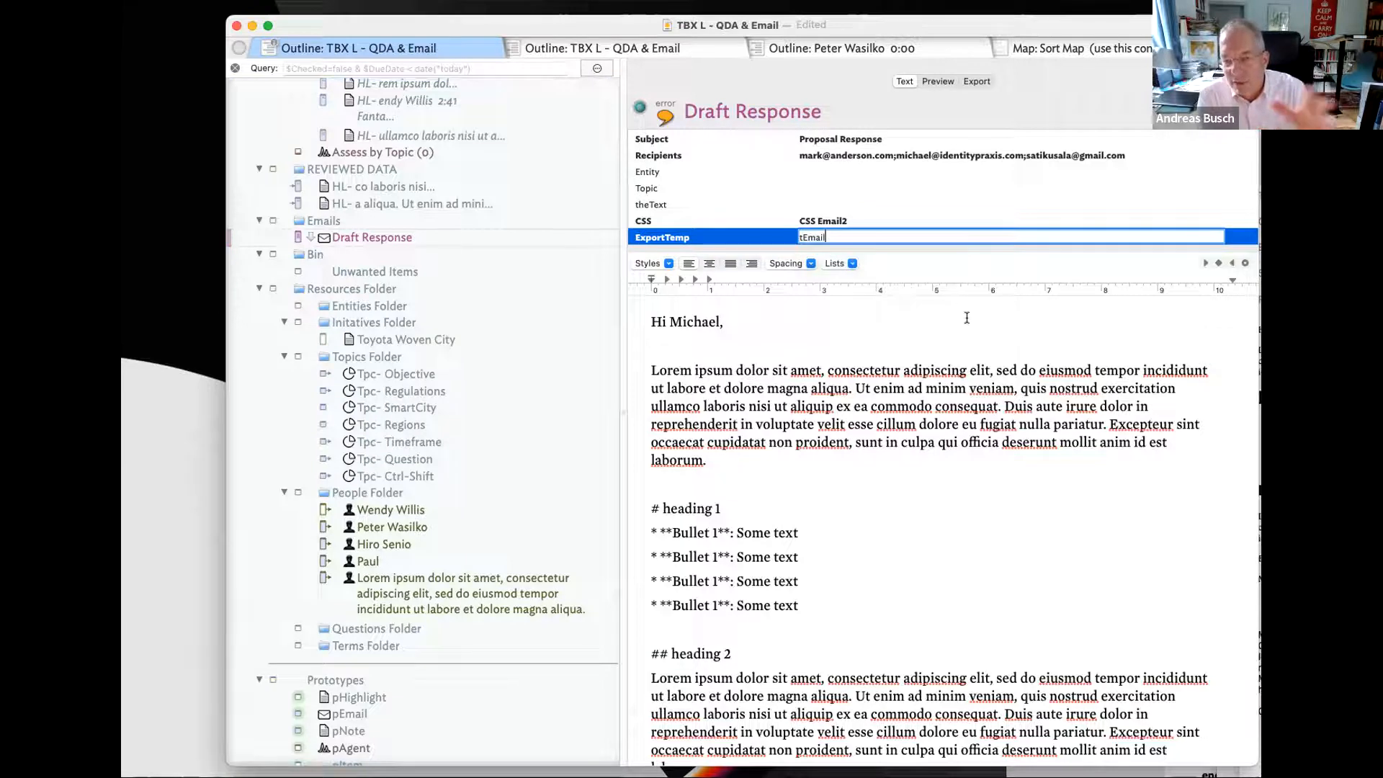
{"action": "key", "text": "Return"}
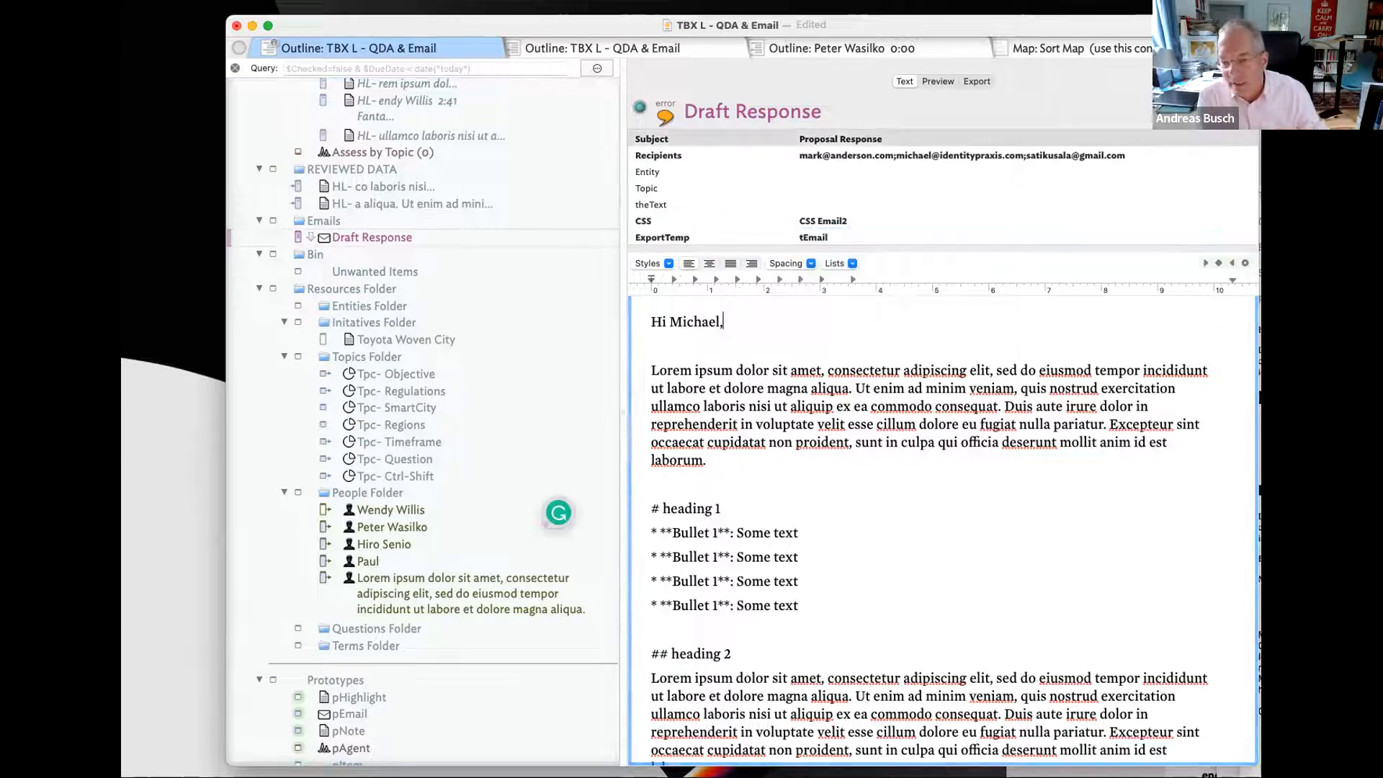
{"action": "left_click", "coordinate": [1122, 117]}
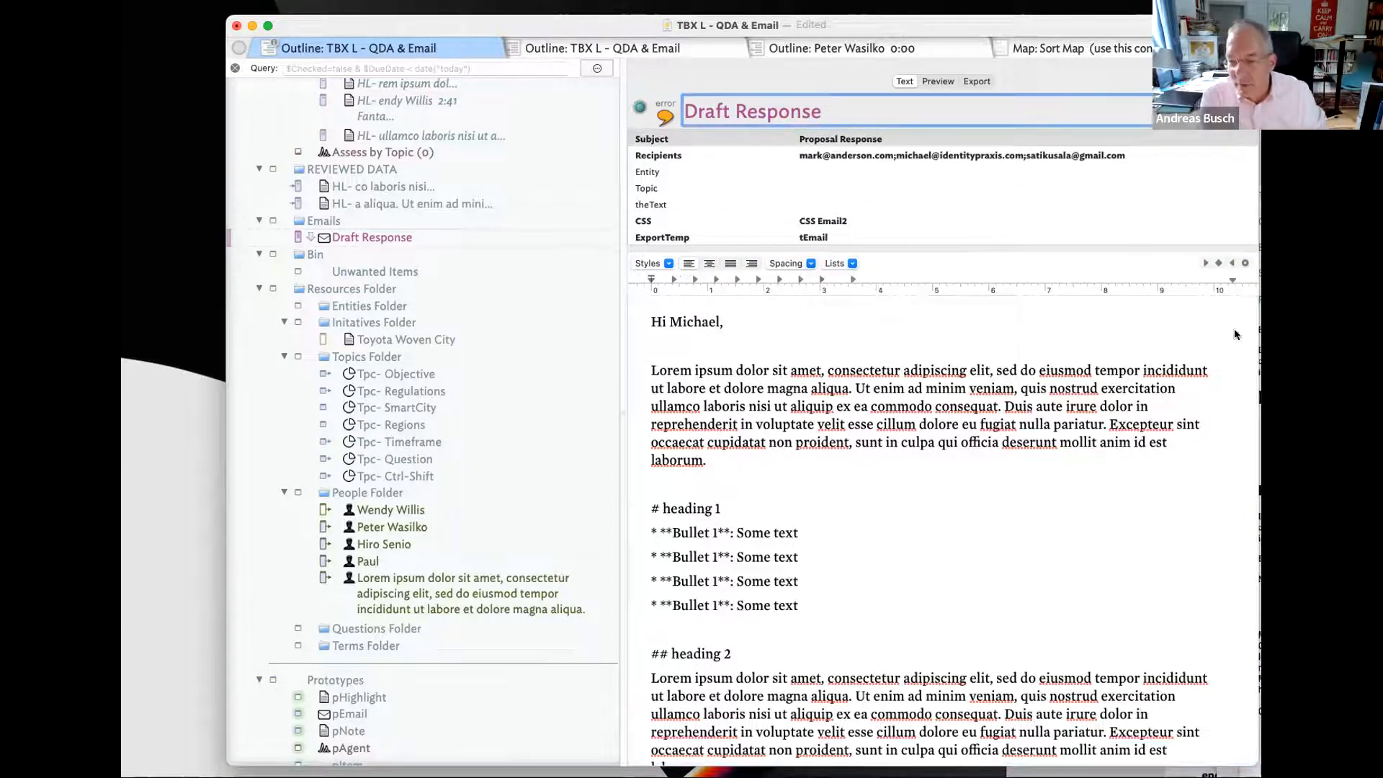
- Run EmailScript3 from Script Editor on the Draft Response note
{"action": "key", "text": "super+Tab"}
{"action": "key", "text": "super+Tab"}
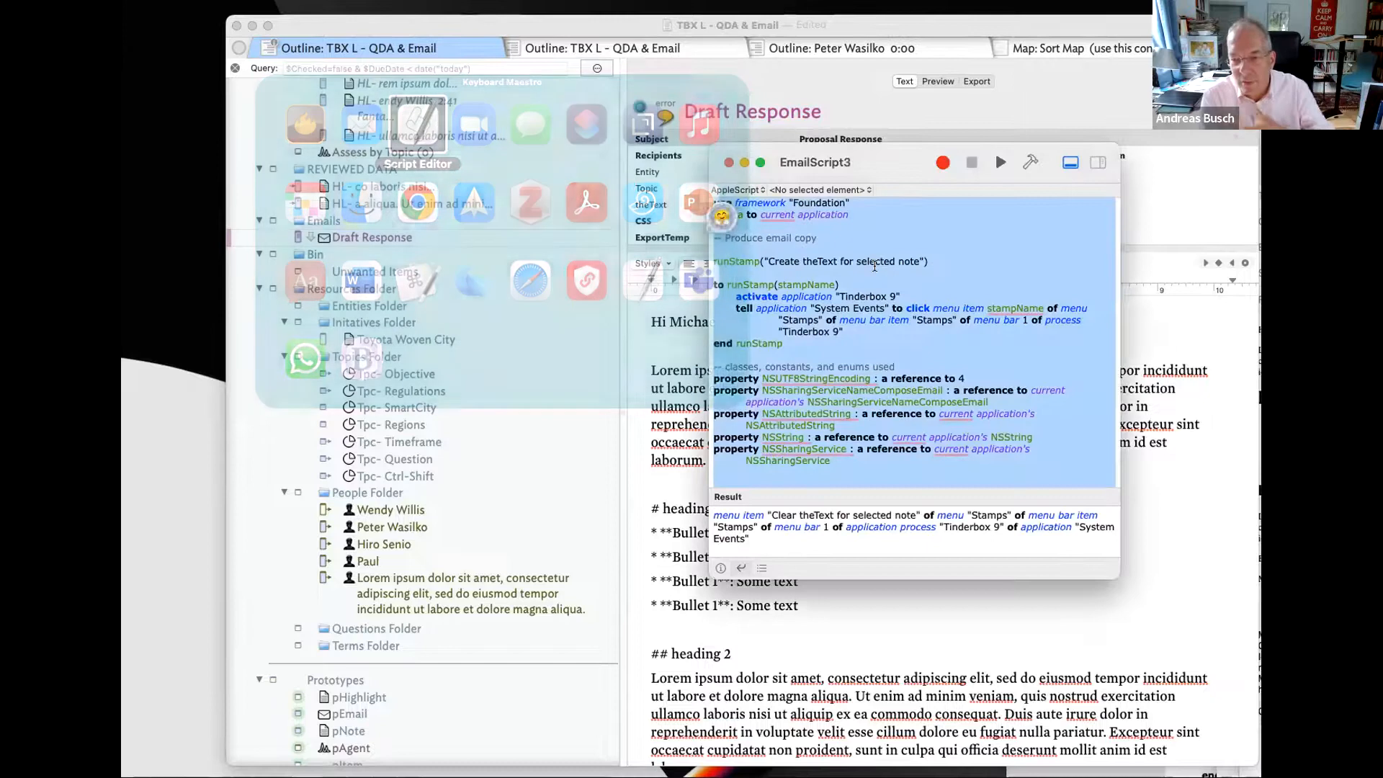
{"action": "left_click_drag", "start_coordinate": [886, 164], "coordinate": [324, 311]}
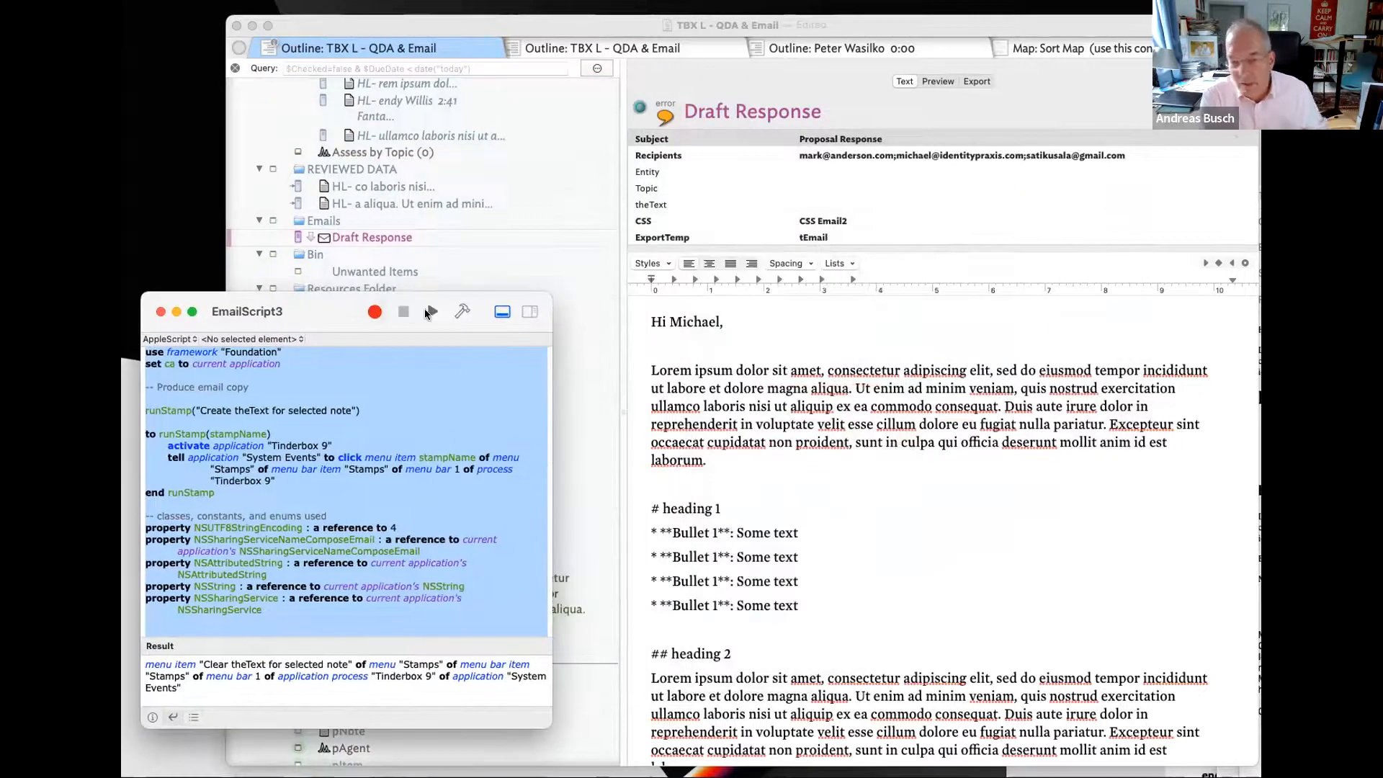
{"action": "left_click", "coordinate": [426, 308]}
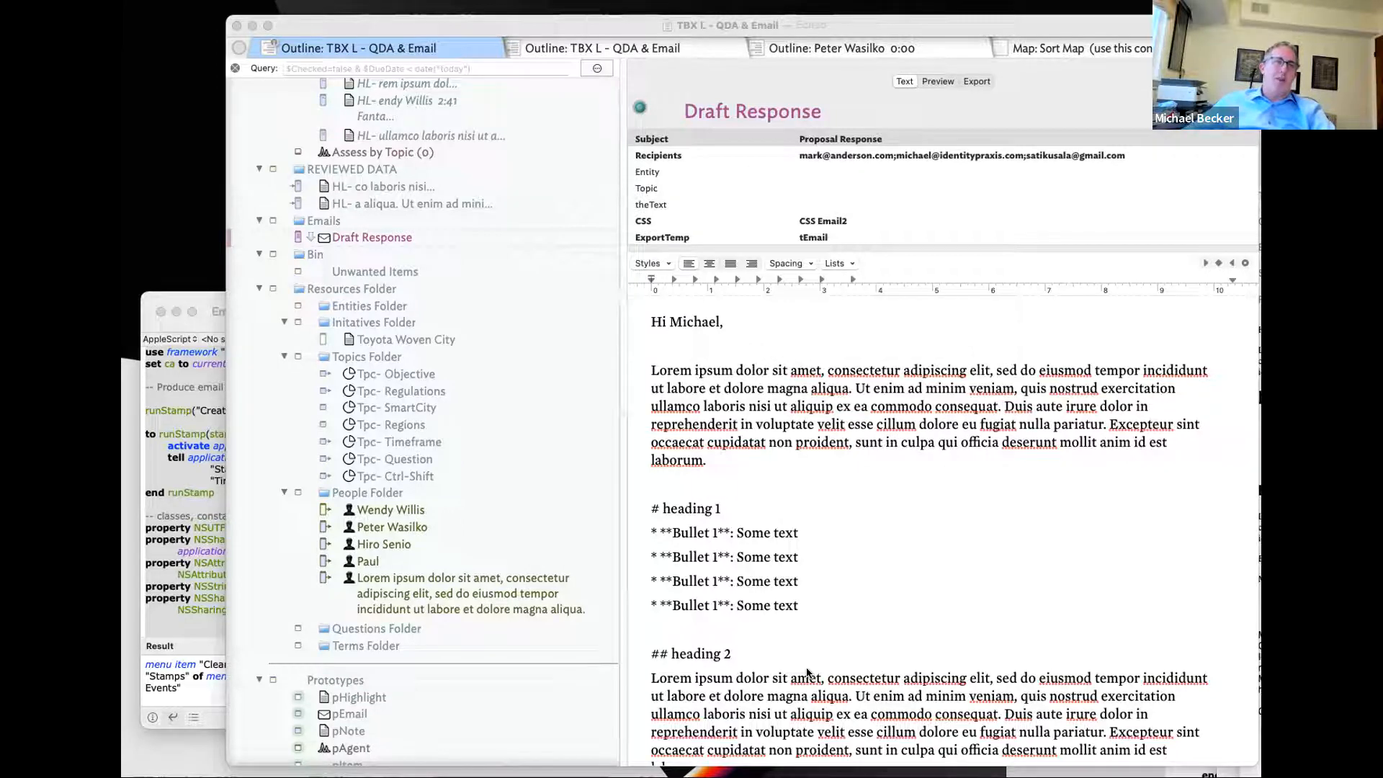
{"action": "scroll", "coordinate": [807, 672], "scroll_direction": "down", "scroll_amount": 1}
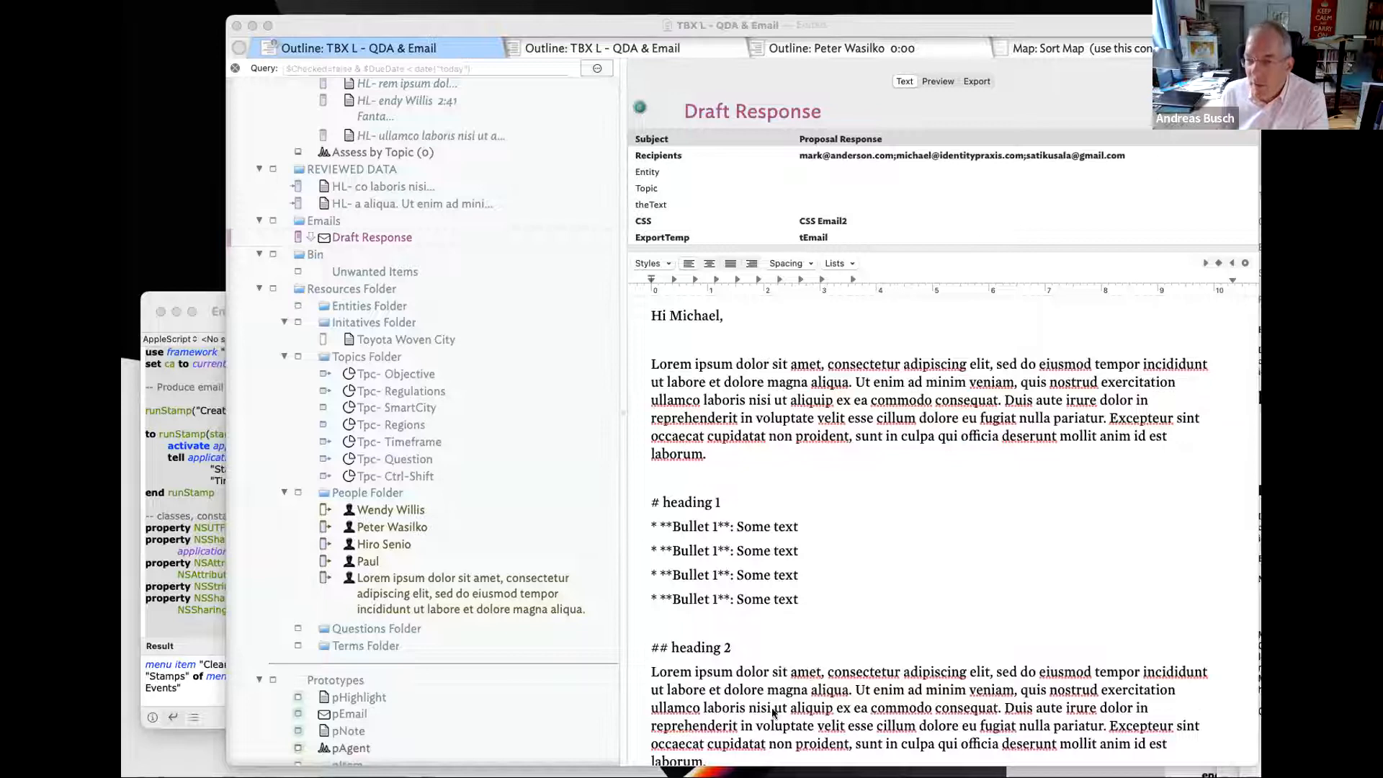
{"action": "scroll", "coordinate": [450, 219], "scroll_direction": "up", "scroll_amount": 1}
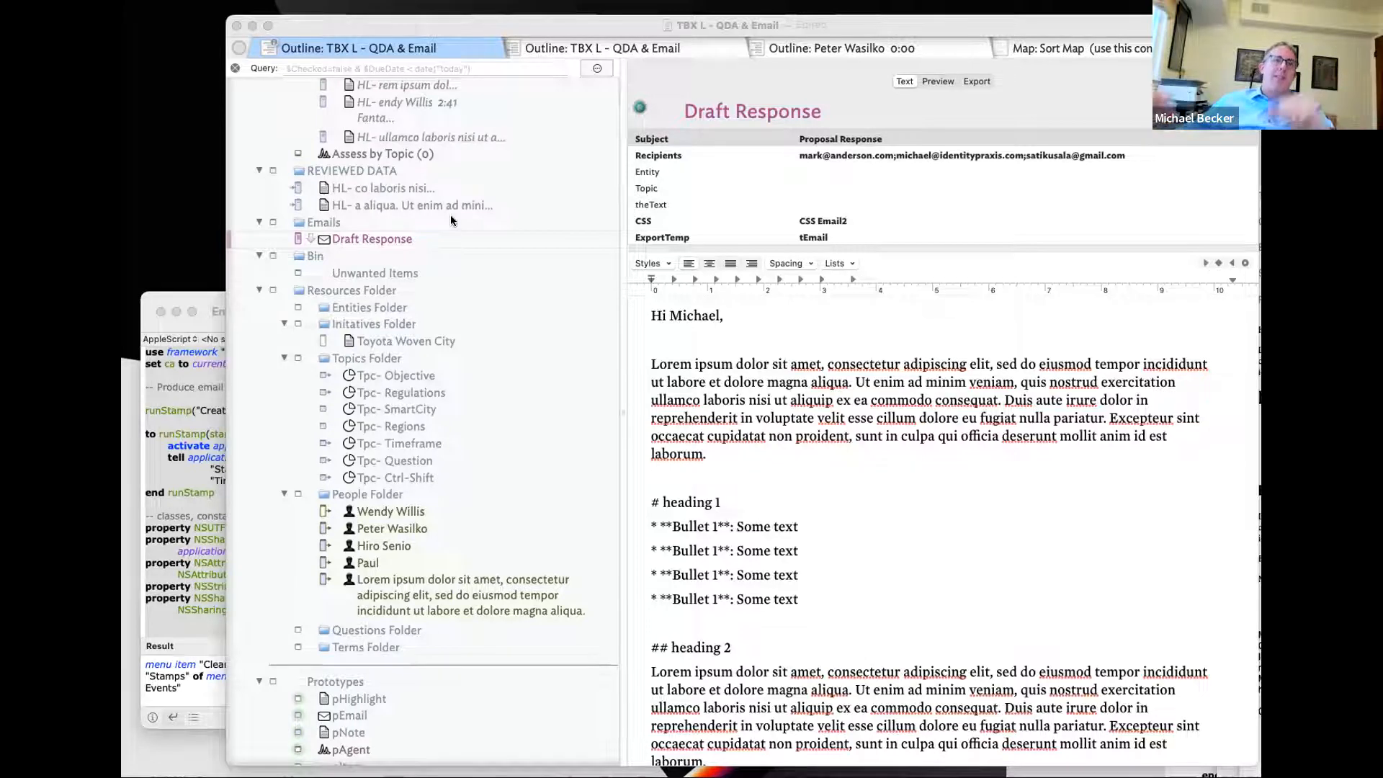
{"action": "scroll", "coordinate": [447, 223], "scroll_direction": "up", "scroll_amount": 1}
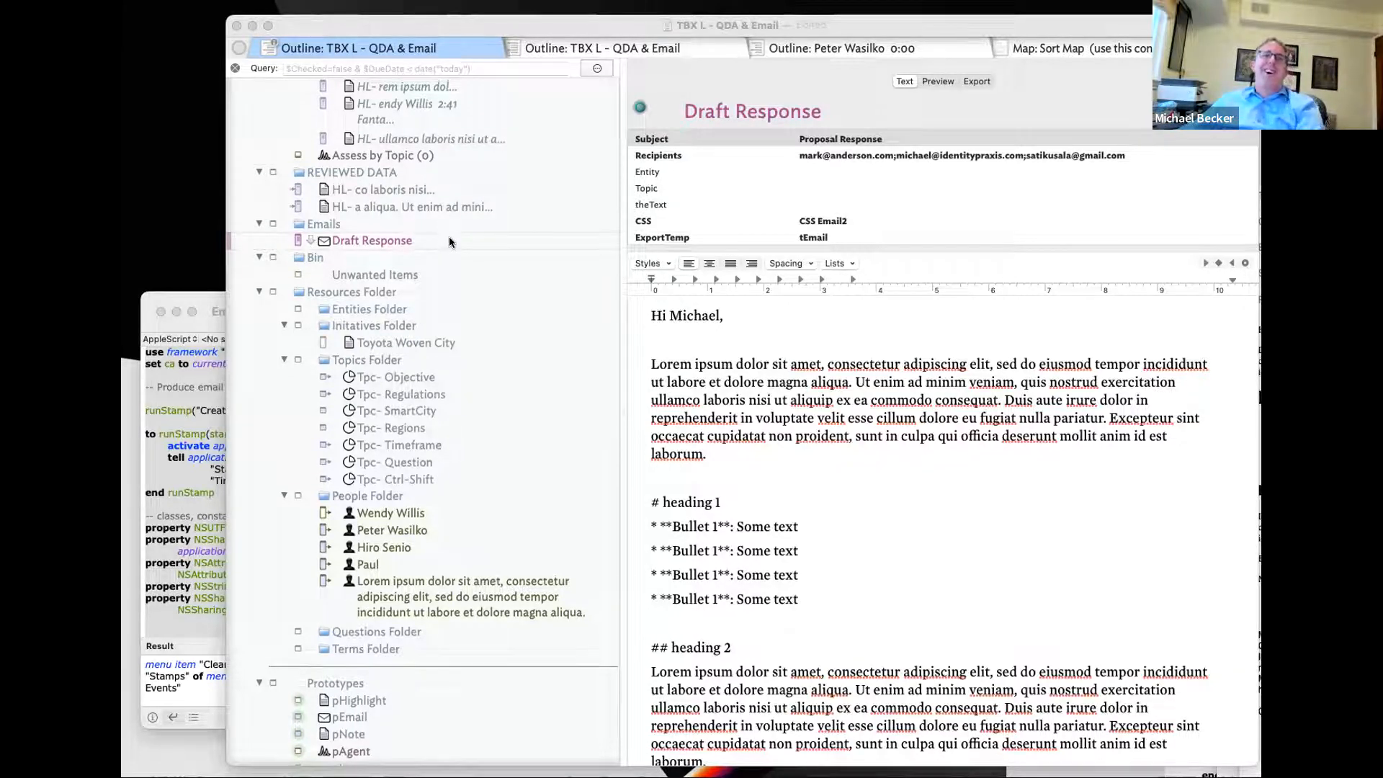
- Scroll to the top of the outline and open README's Highlight Shortcut note
{"action": "scroll", "coordinate": [389, 216], "scroll_direction": "up", "scroll_amount": 10}
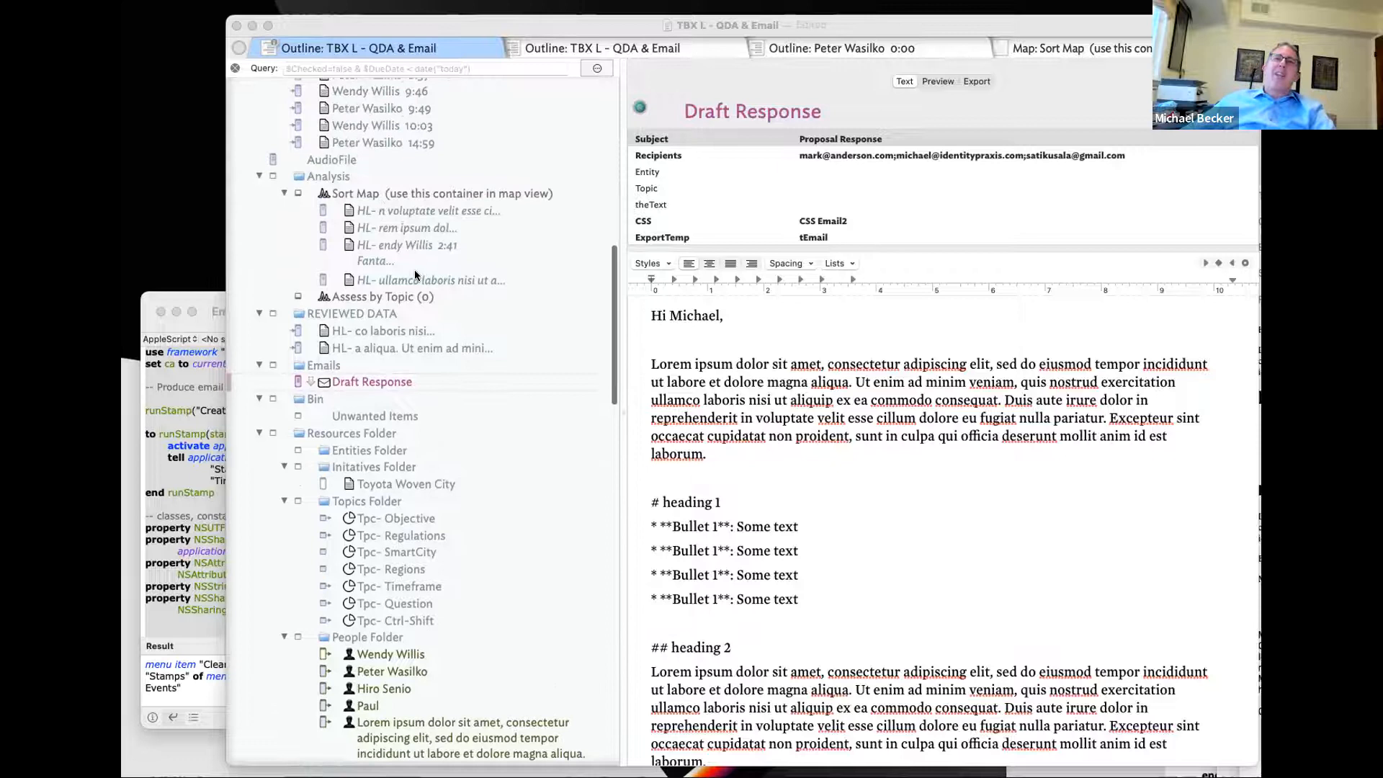
{"action": "scroll", "coordinate": [395, 245], "scroll_direction": "up", "scroll_amount": 4}
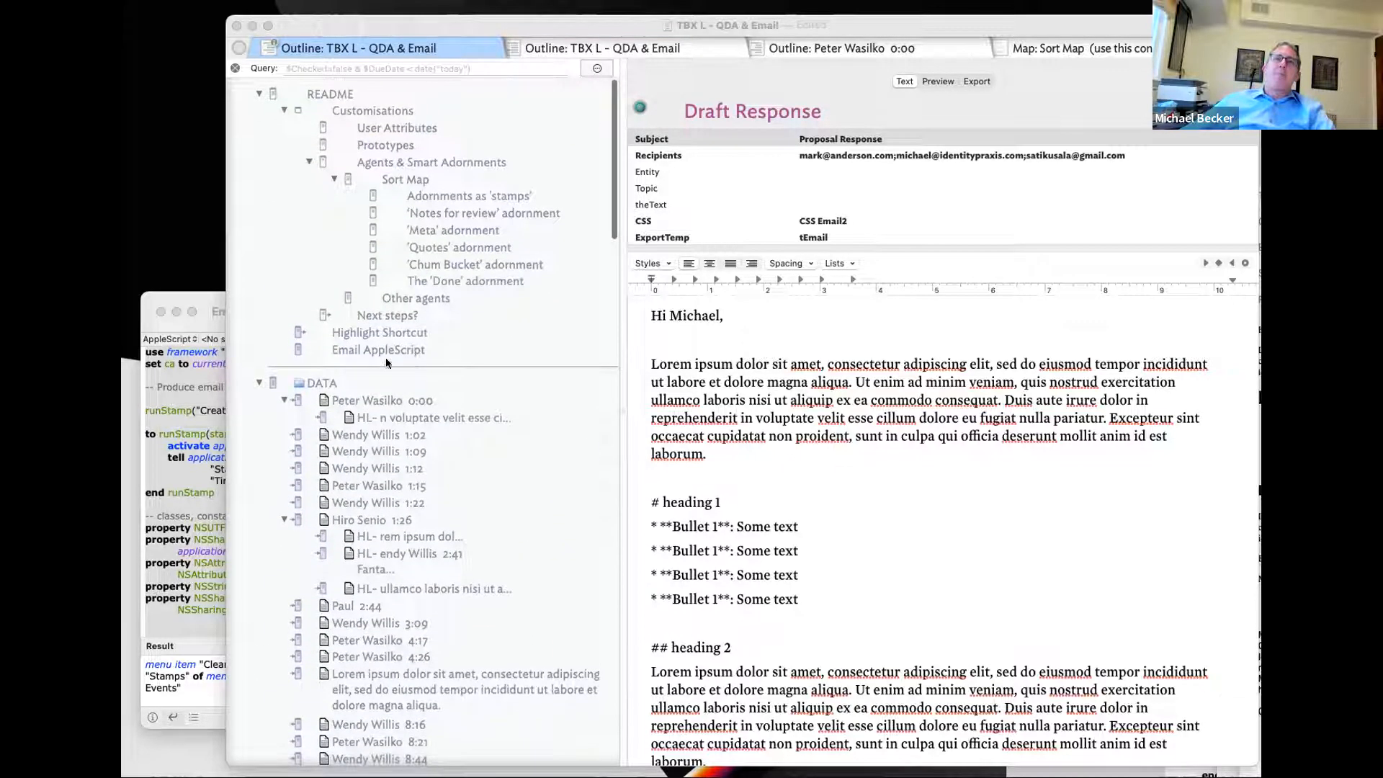
{"action": "left_click", "coordinate": [390, 331]}
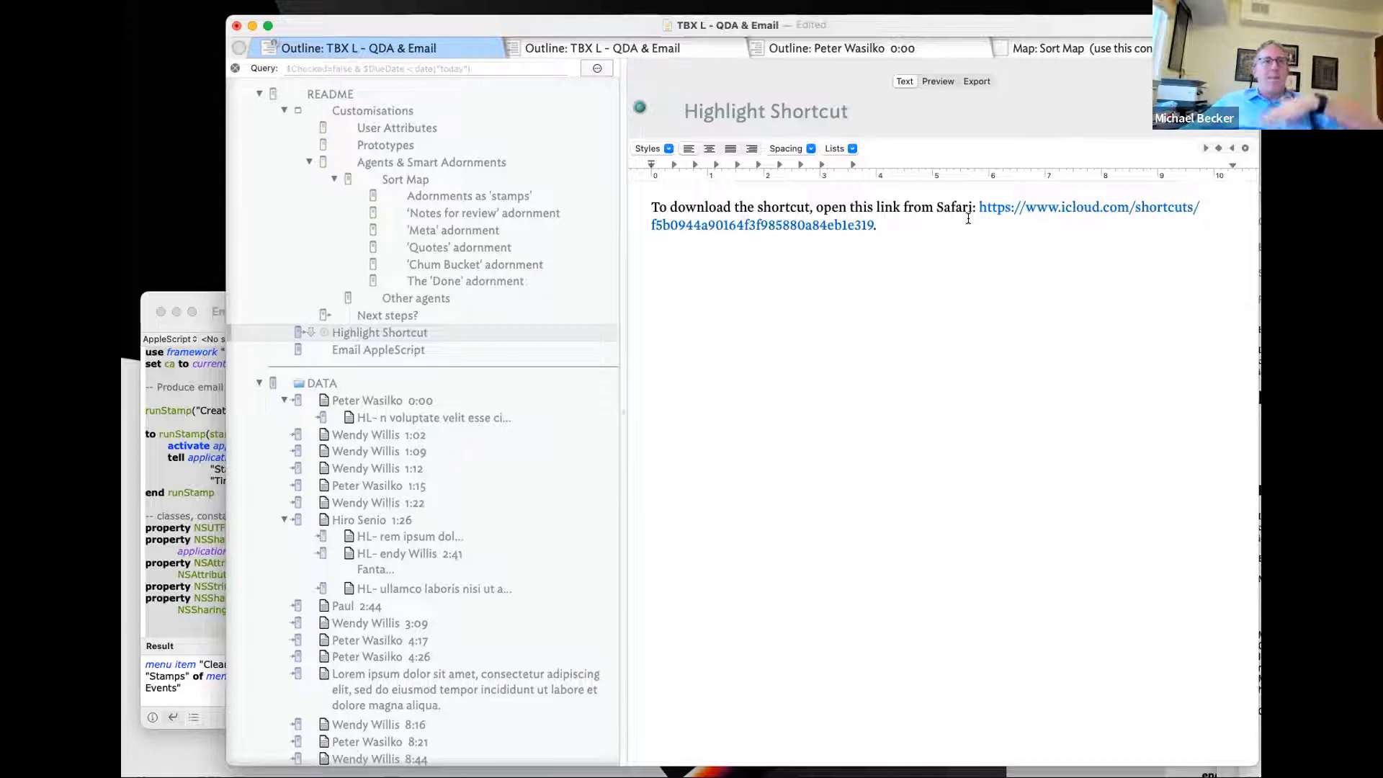
- Open the Email AppleScript note to read its script, then collapse the DATA container
{"action": "left_click", "coordinate": [464, 351]}
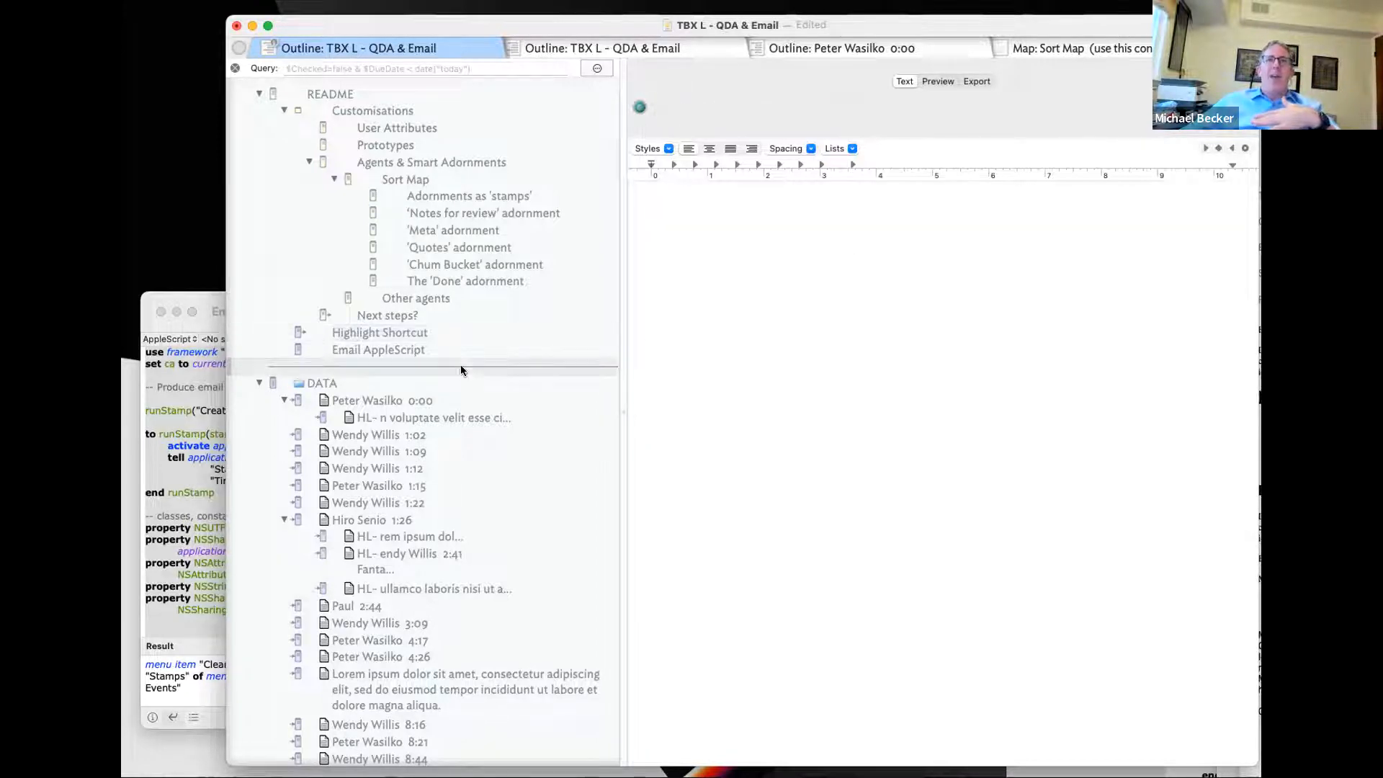
{"action": "scroll", "coordinate": [884, 463], "scroll_direction": "down", "scroll_amount": 5}
{"action": "scroll", "coordinate": [884, 463], "scroll_direction": "up", "scroll_amount": 3}
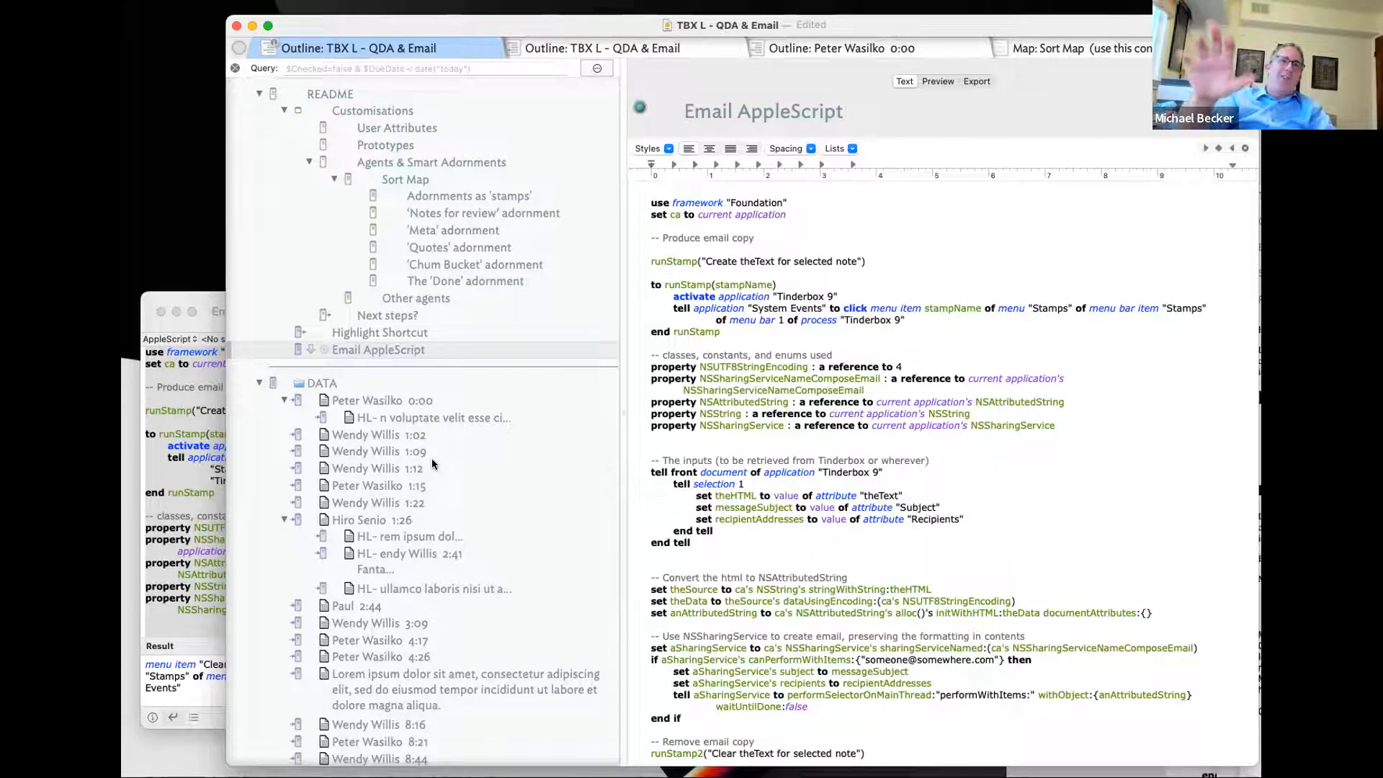
{"action": "left_click", "coordinate": [259, 384]}
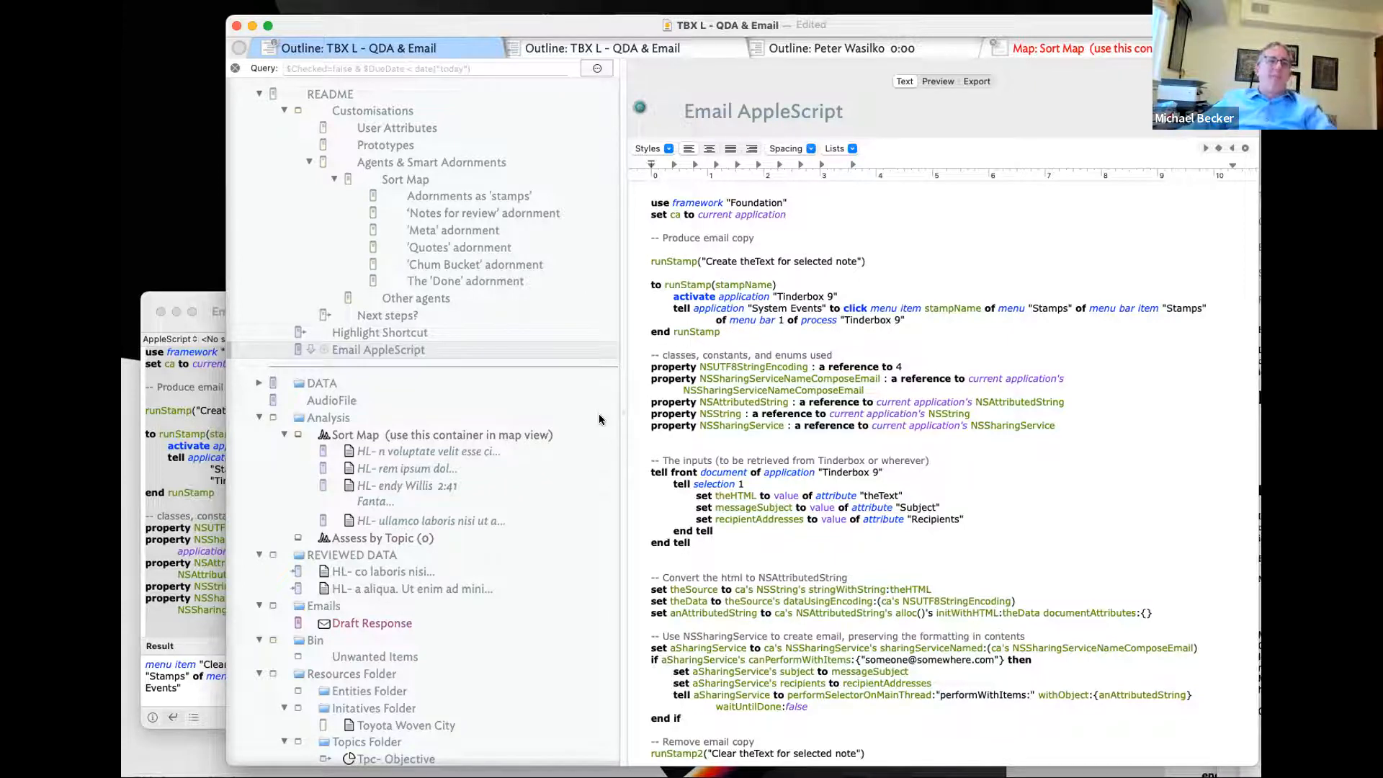
- On the Sort Map, select the Objective adornment to show its OnAdd rule $Topic+=$Name(adornment)
{"action": "key", "text": "ctrl+Tab"}
{"action": "key", "text": "ctrl+Tab"}
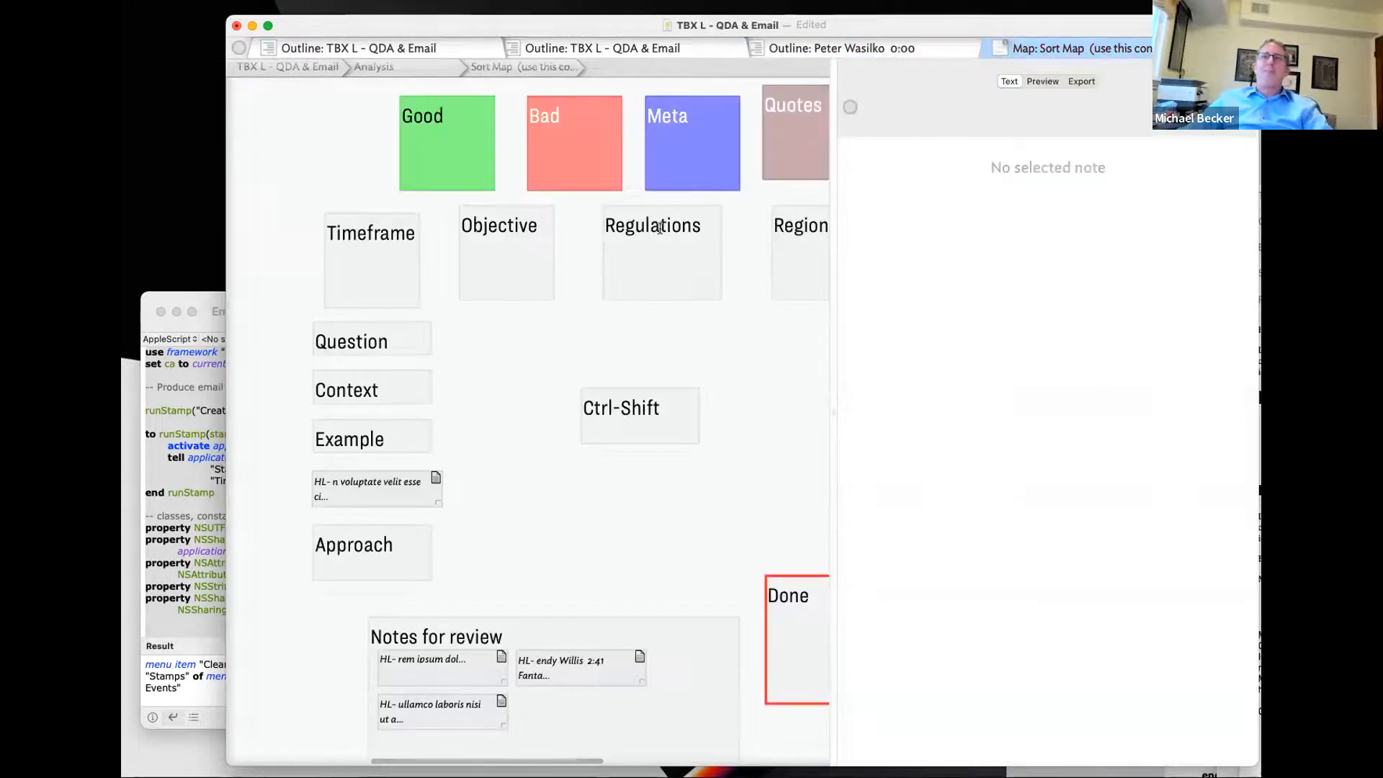
{"action": "left_click", "coordinate": [476, 285]}
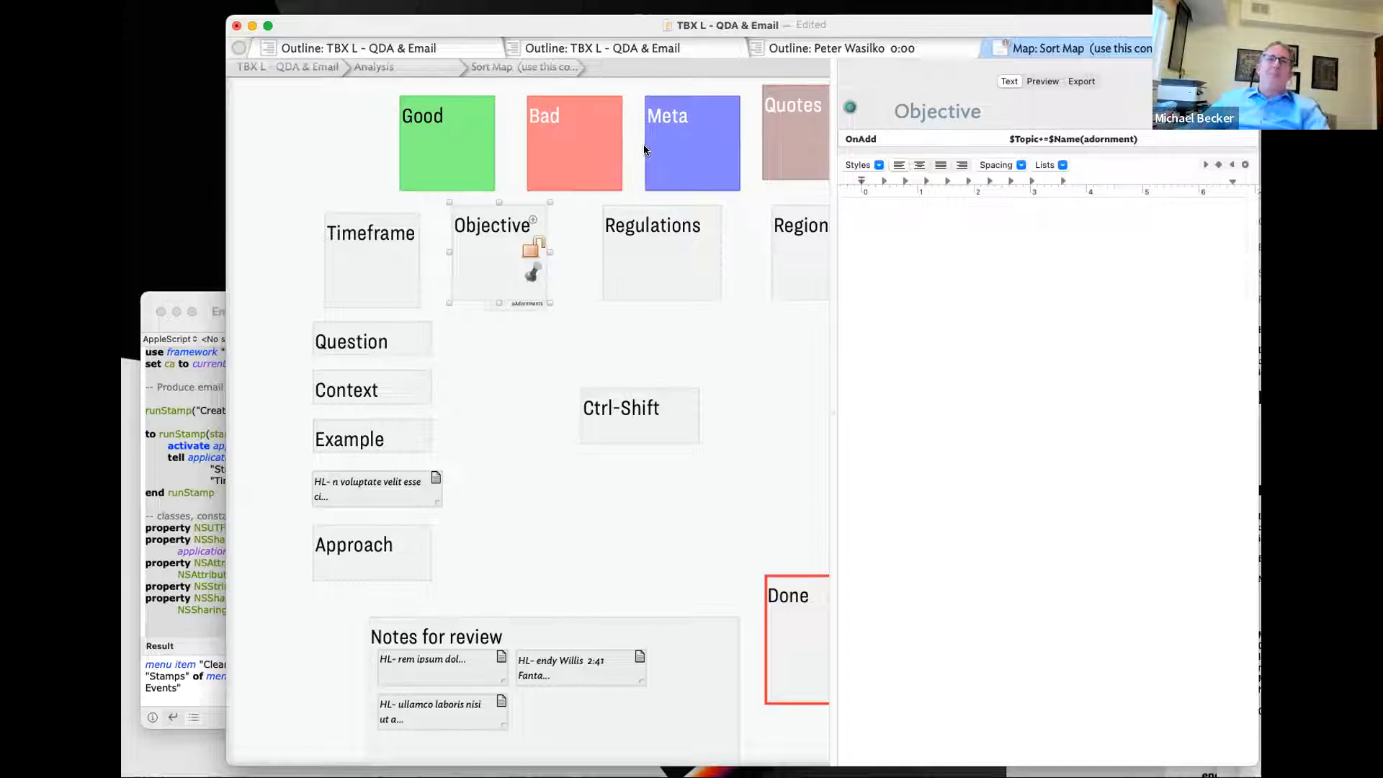
{"action": "left_click", "coordinate": [192, 298]}
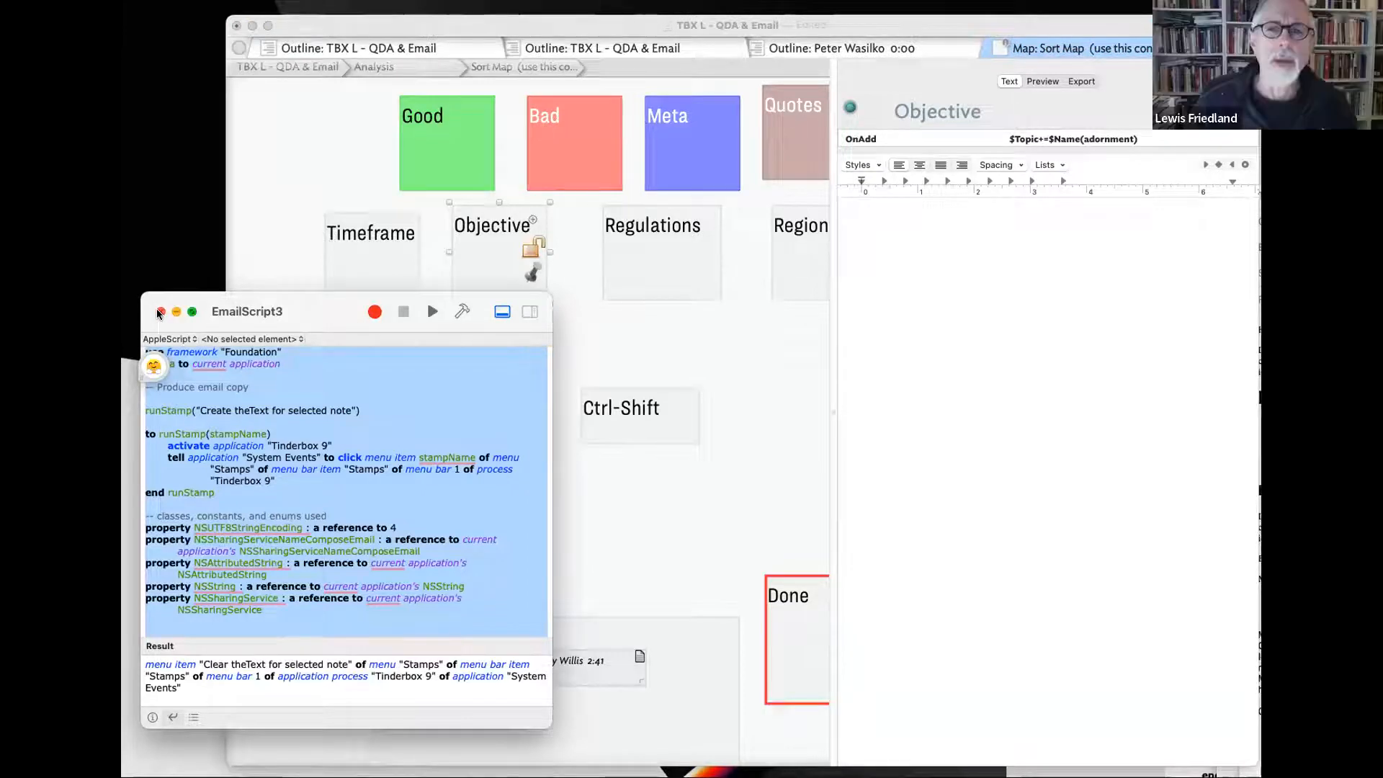
{"action": "left_click", "coordinate": [1080, 361]}
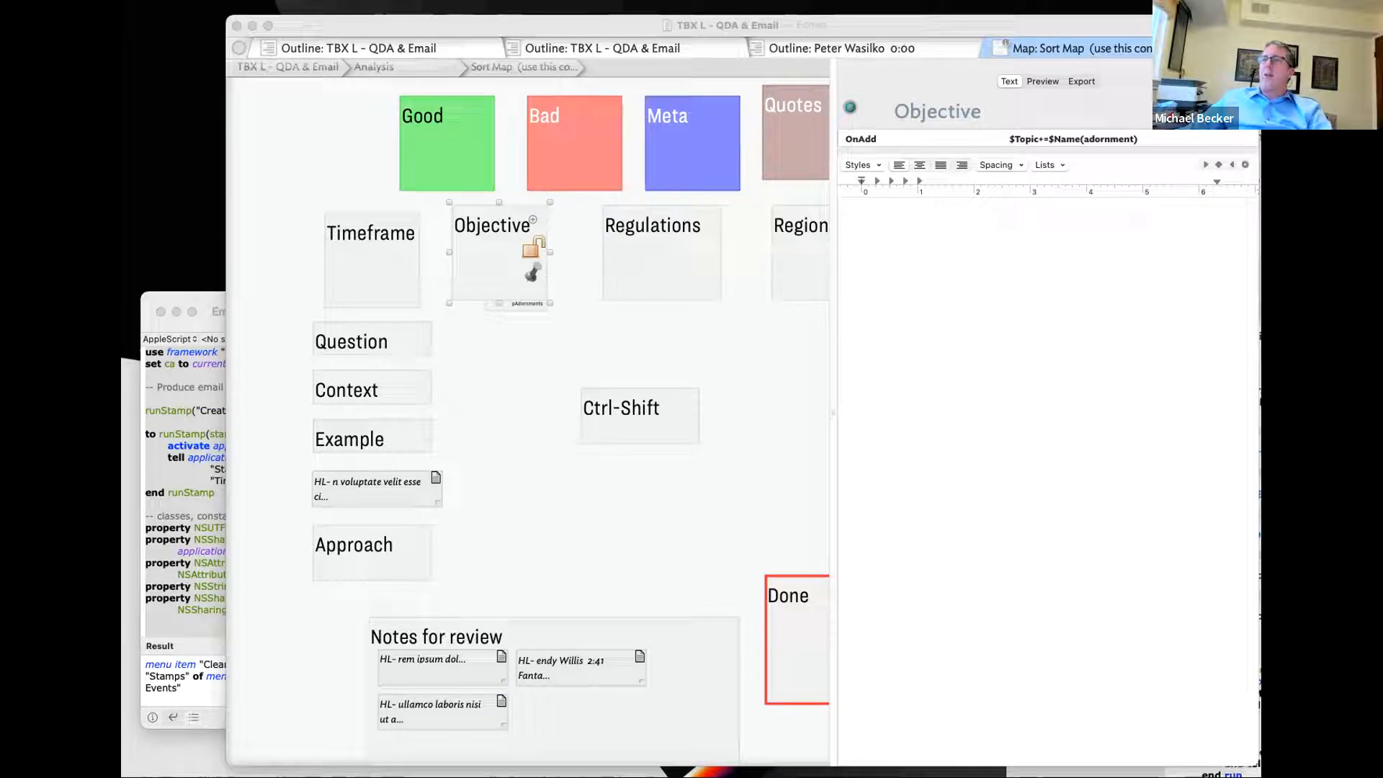
{"action": "left_click_drag", "start_coordinate": [1260, 144], "coordinate": [488, 62]}
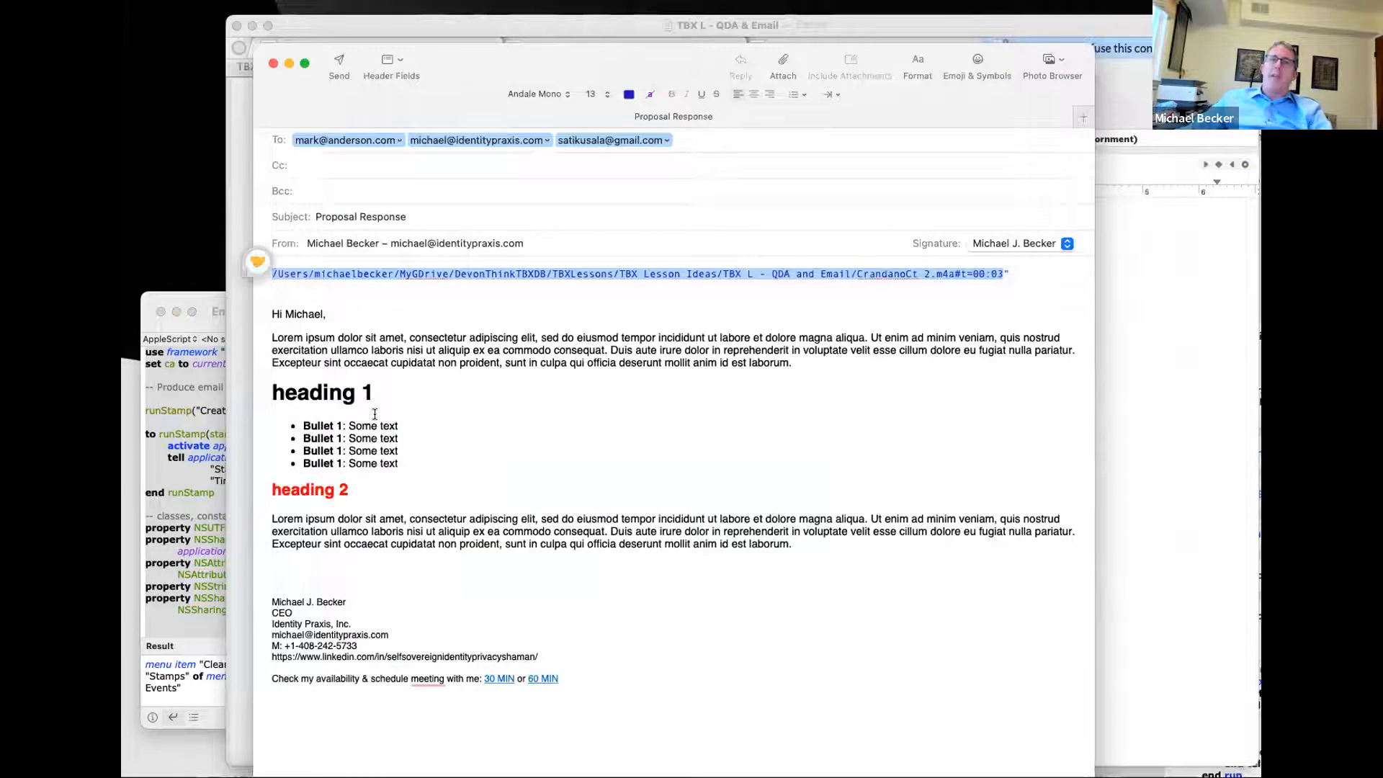
{"action": "left_click_drag", "start_coordinate": [272, 489], "coordinate": [350, 491]}
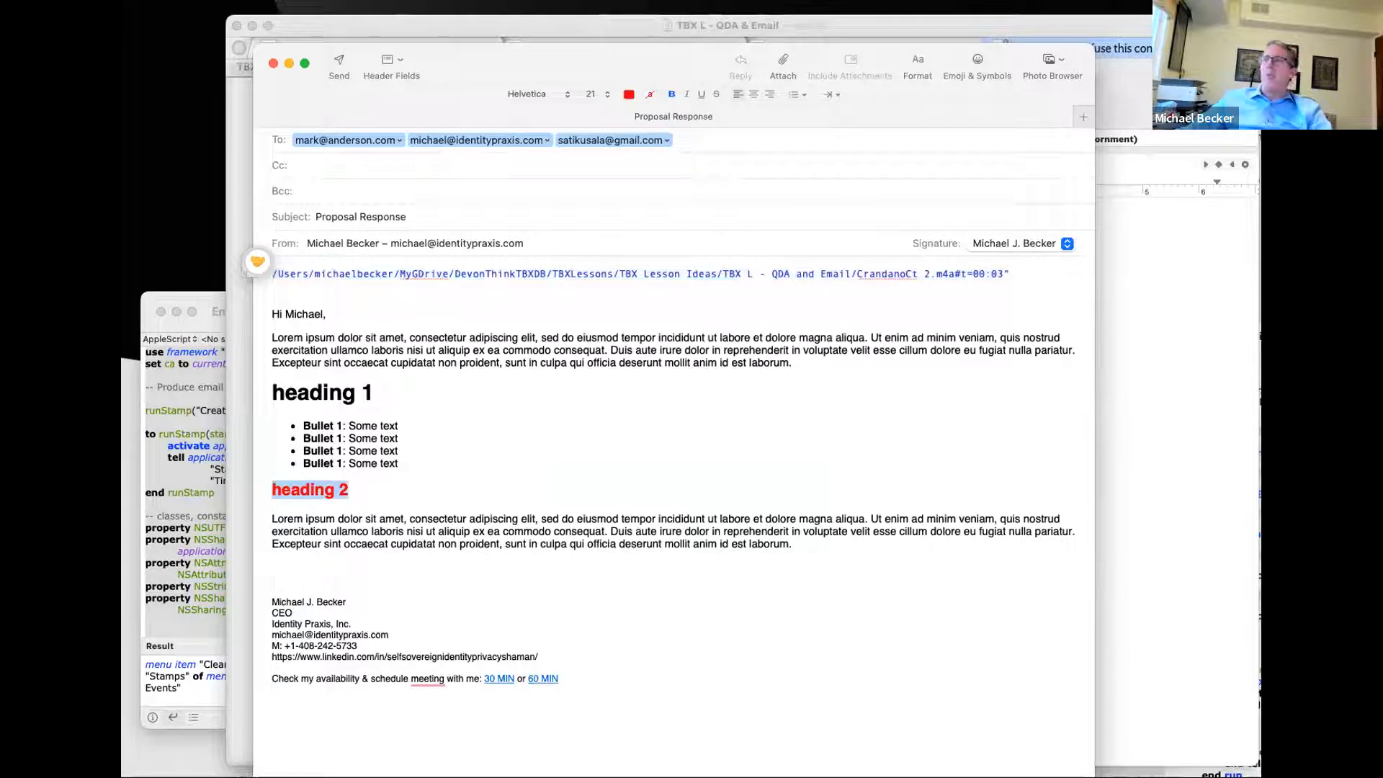
{"action": "key", "text": "super+Tab"}
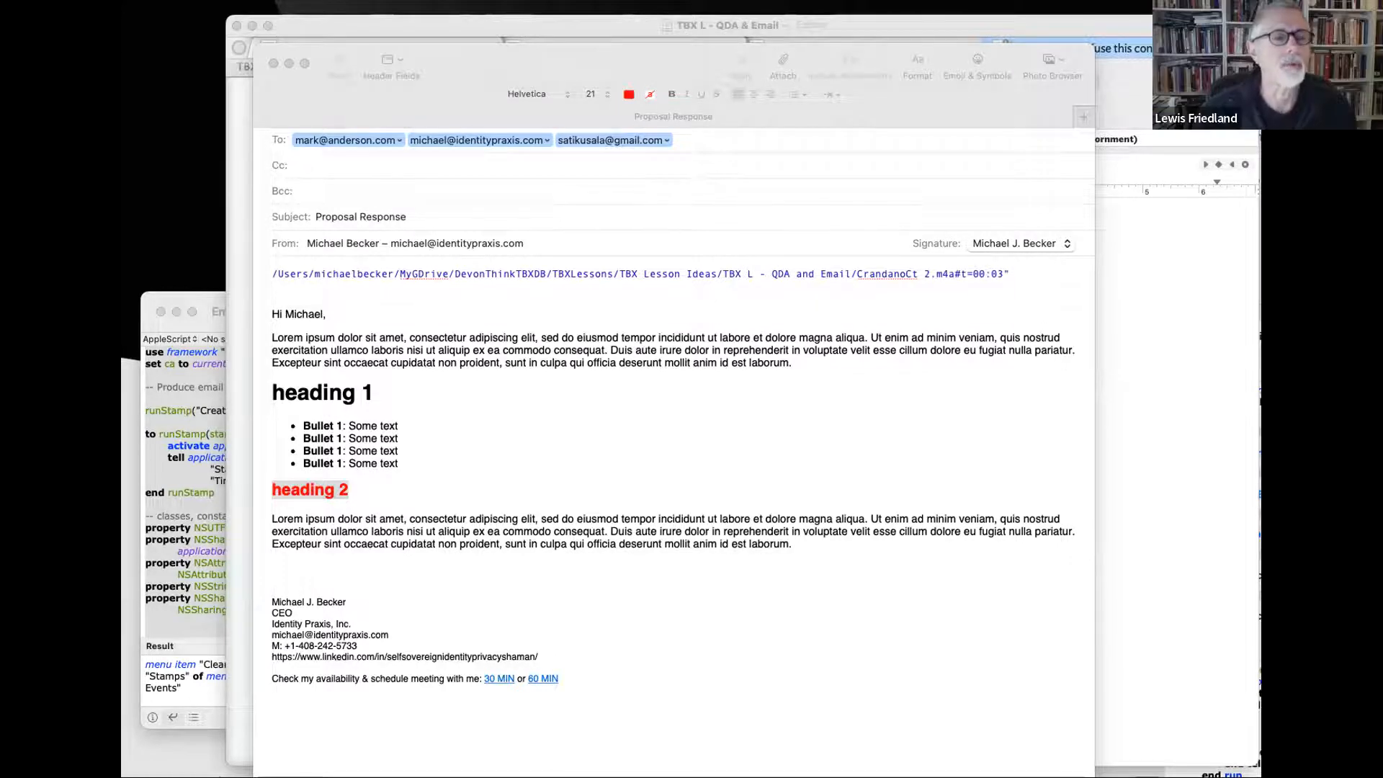
{"action": "left_click", "coordinate": [1007, 286]}
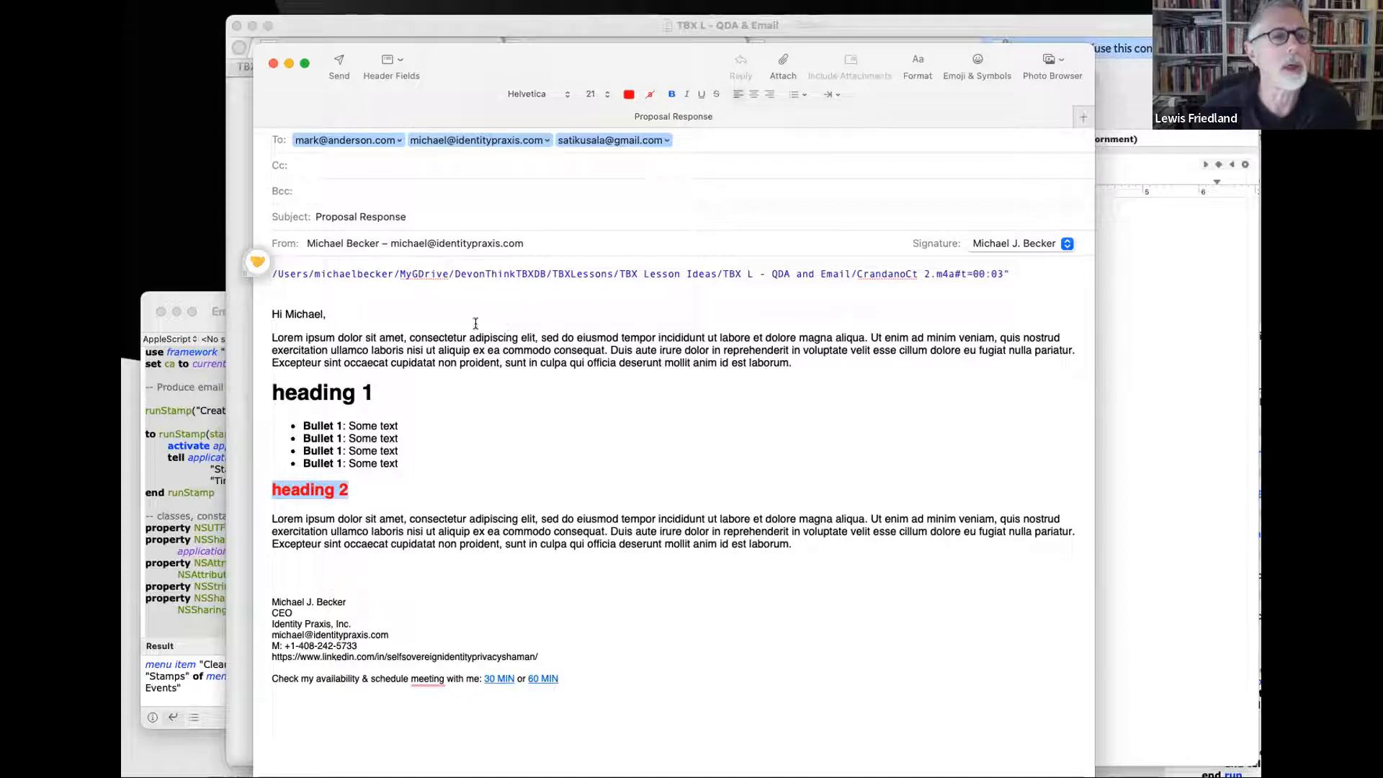
{"action": "left_click_drag", "start_coordinate": [466, 50], "coordinate": [1261, 45]}
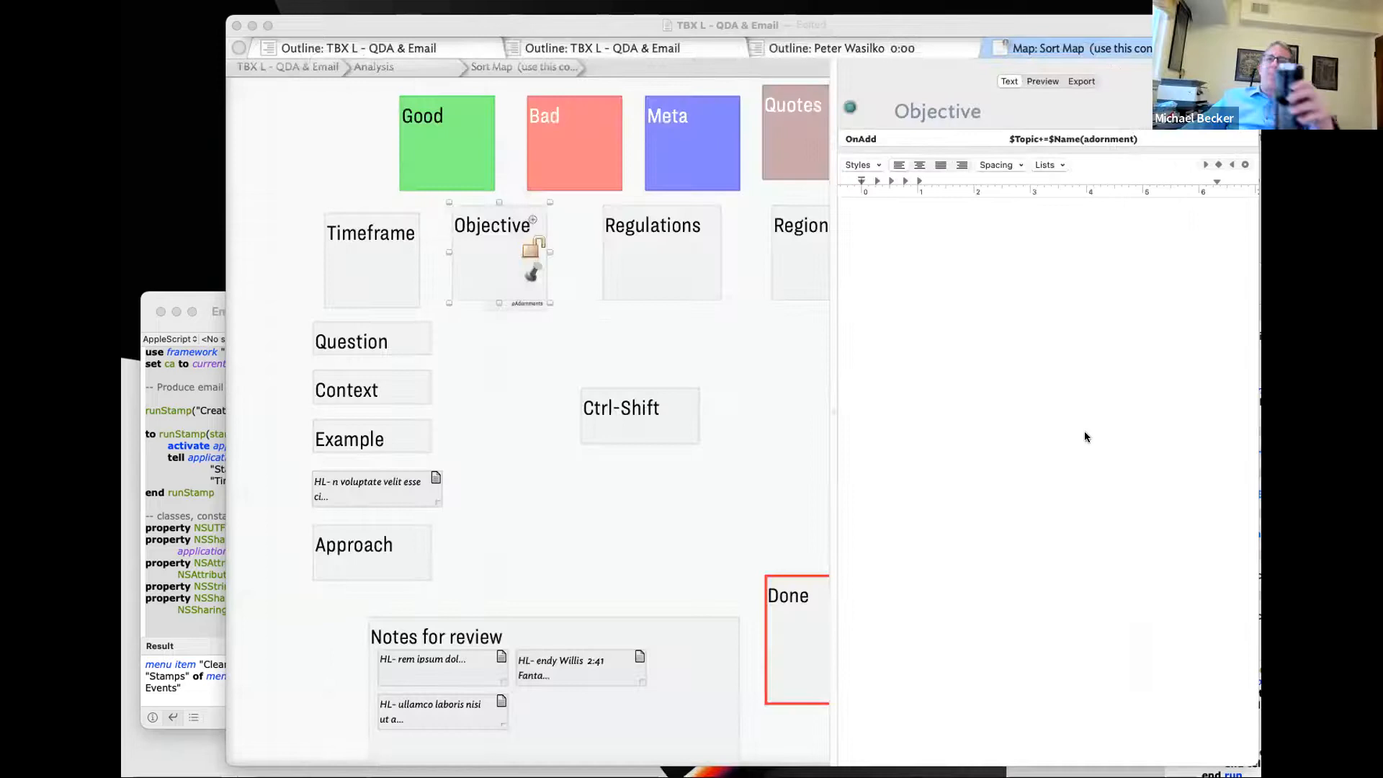
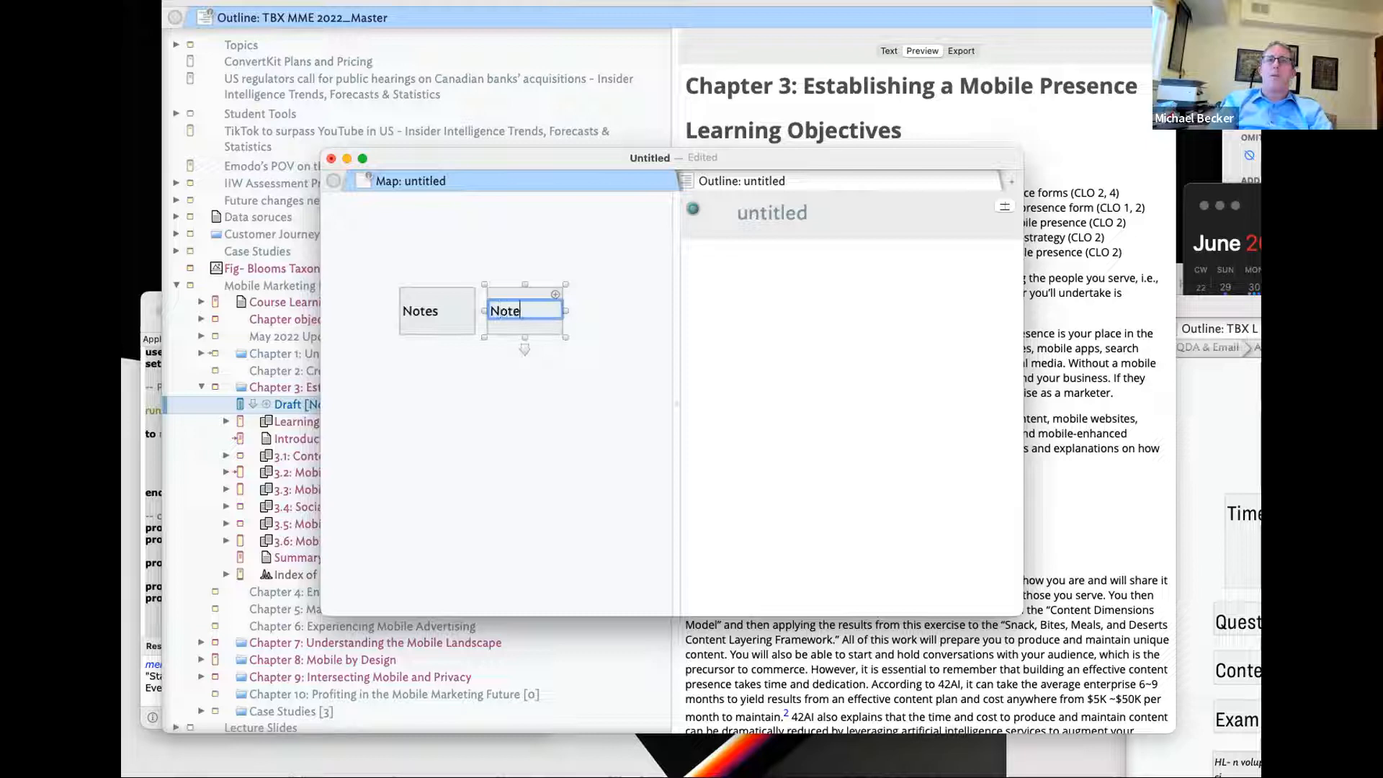
- Create Note1 and Note2 on the map, fixing the mistyped names
{"action": "key", "text": "Return"}
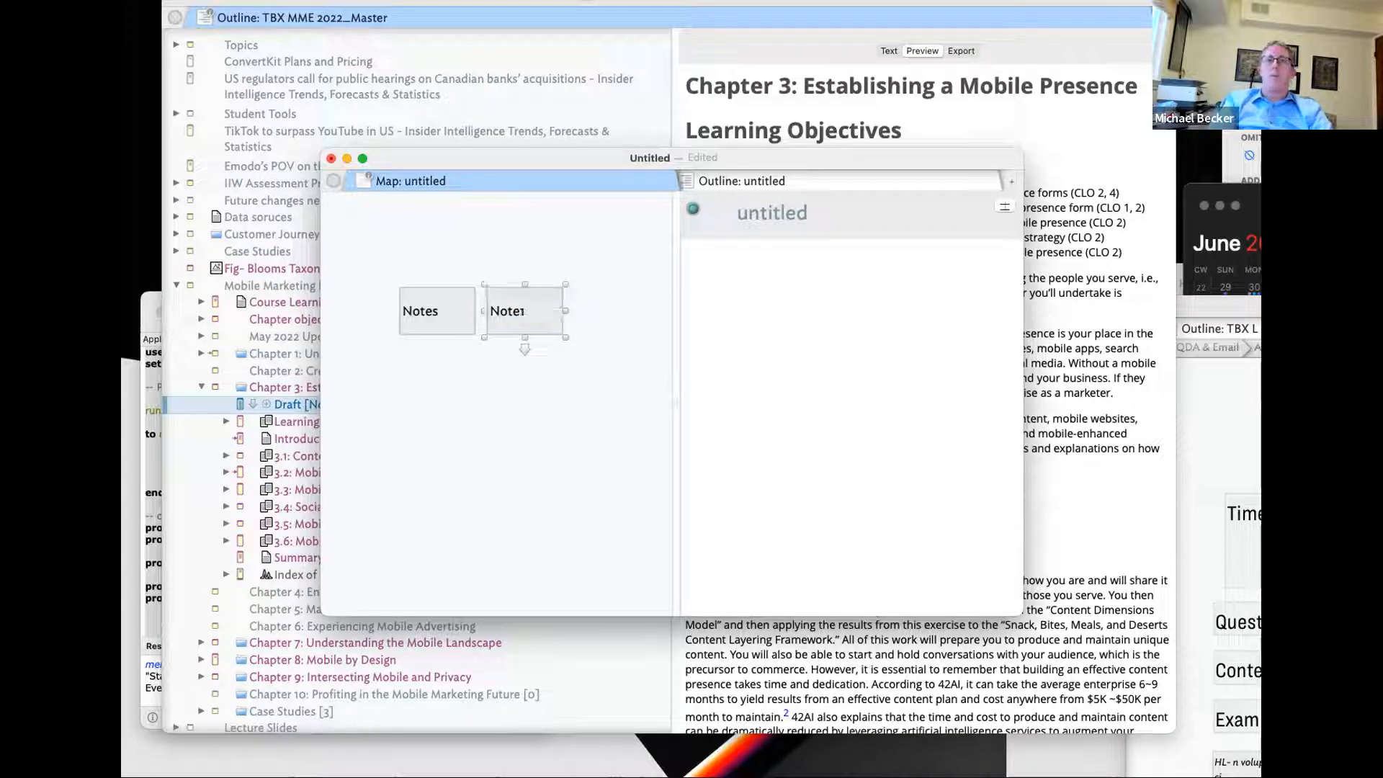
{"action": "key", "text": "Return"}
{"action": "type", "text": "Notes"}
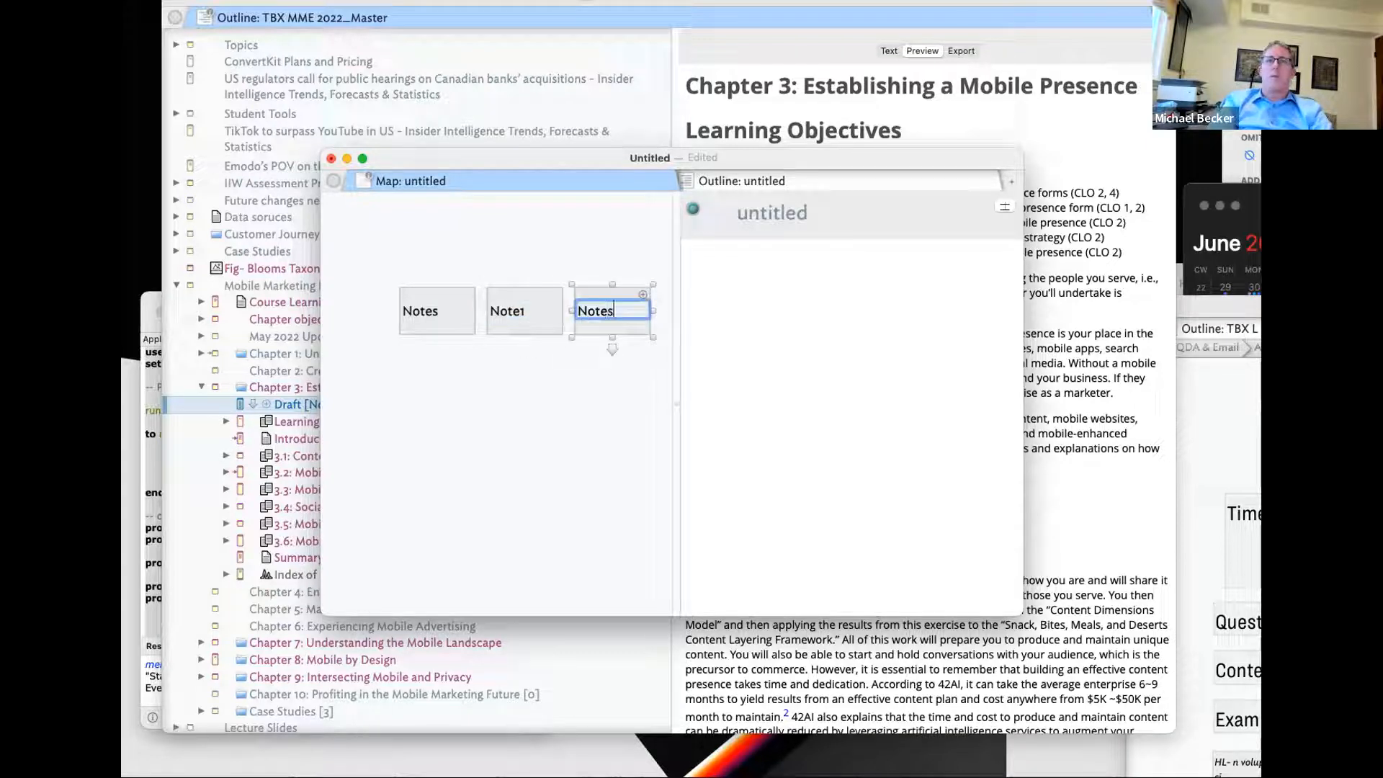
{"action": "key", "text": "BackSpace"}
{"action": "key", "text": "BackSpace"}
{"action": "type", "text": "1"}
{"action": "key", "text": "BackSpace"}
{"action": "type", "text": "2"}
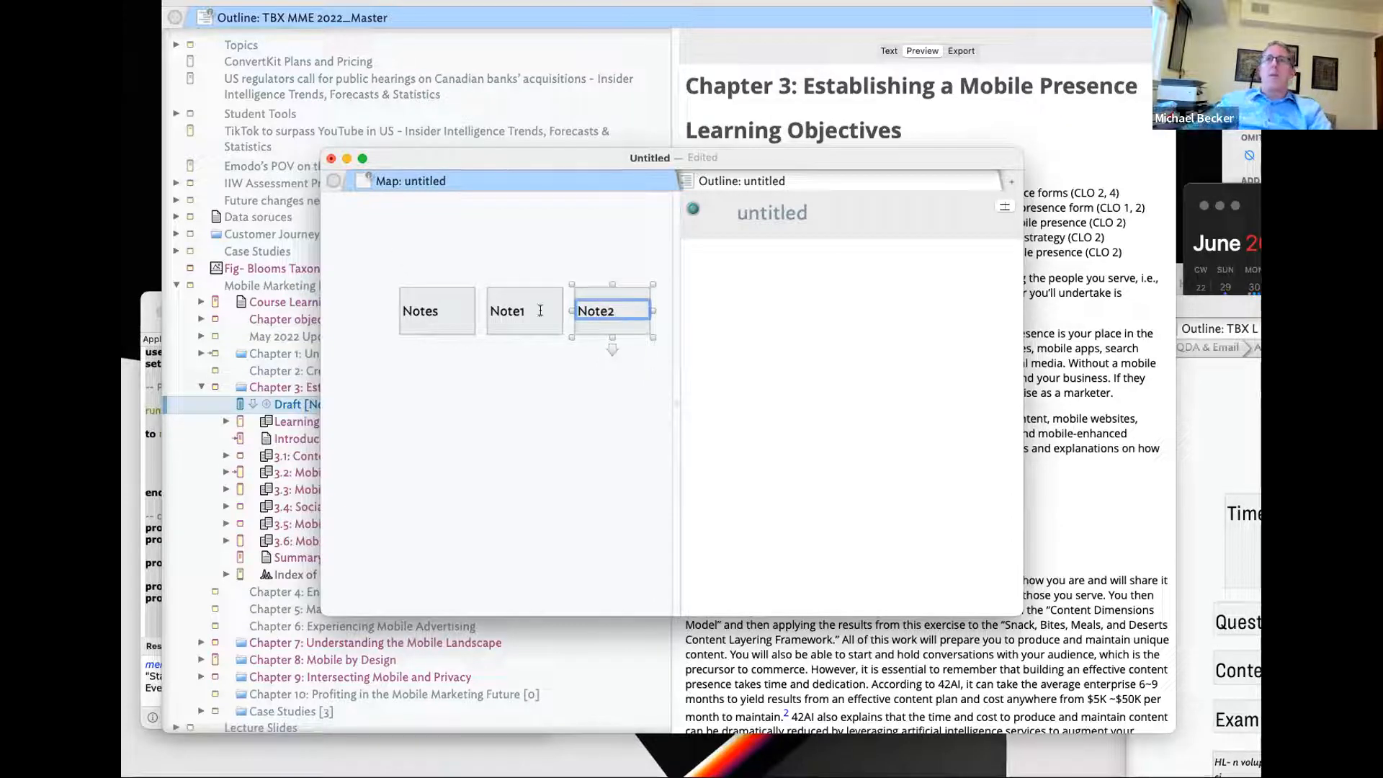
{"action": "left_click", "coordinate": [638, 426]}
- Widen the map and add Note3 after Note2
{"action": "left_click_drag", "start_coordinate": [675, 415], "coordinate": [770, 415]}
{"action": "left_click", "coordinate": [616, 310]}
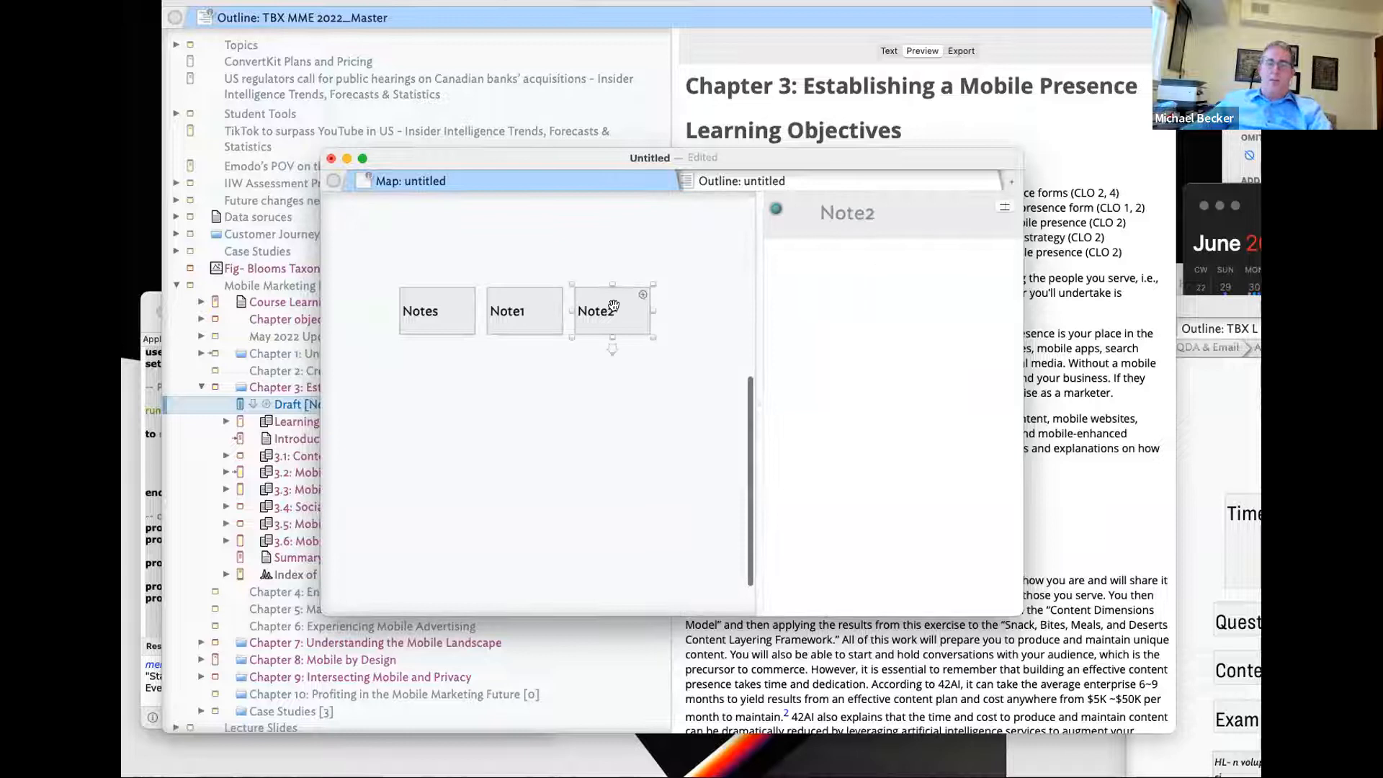
{"action": "key", "text": "Return"}
{"action": "type", "text": "Note3"}
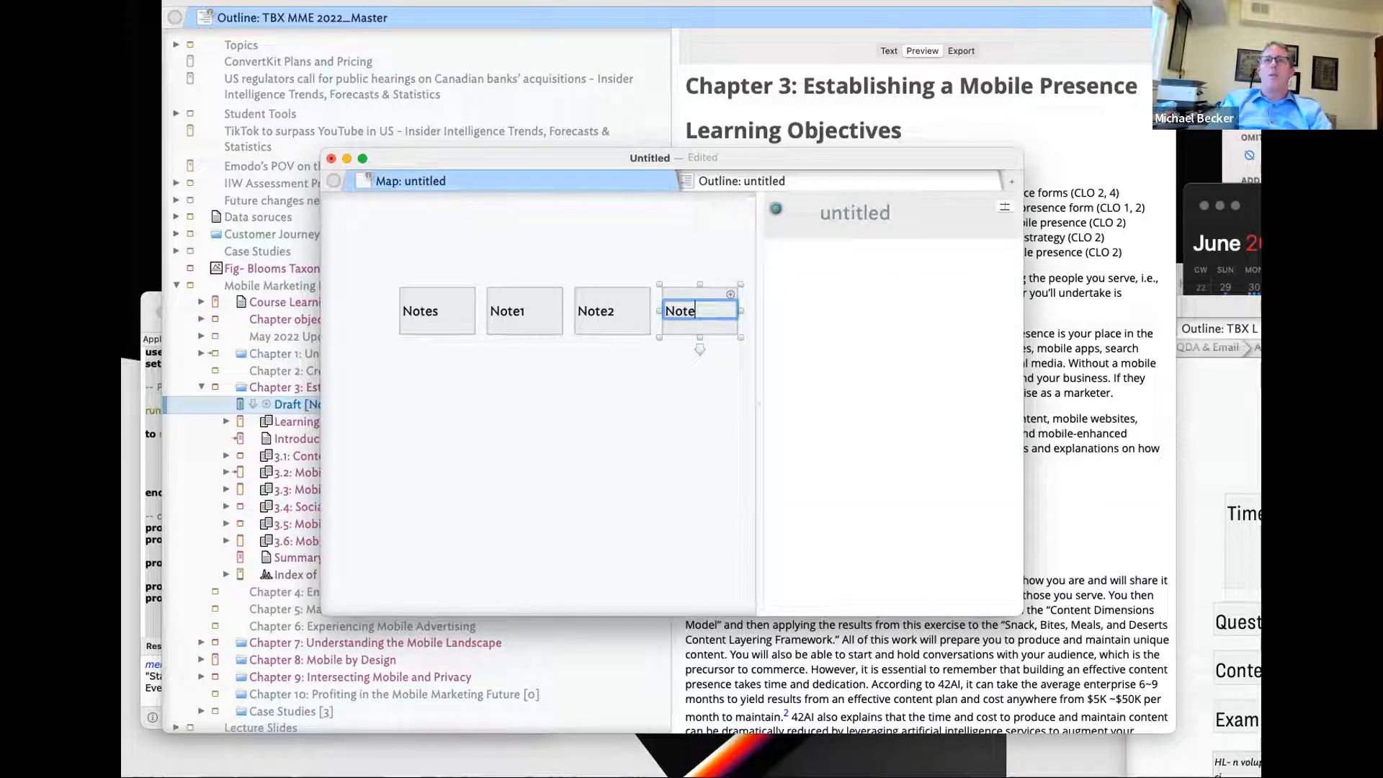
{"action": "key", "text": "Return"}
- Drag Note2, Note3 and the leftover notes into Notes, then switch the pane to Outline view
{"action": "scroll", "coordinate": [538, 212], "scroll_direction": "down", "scroll_amount": 2}
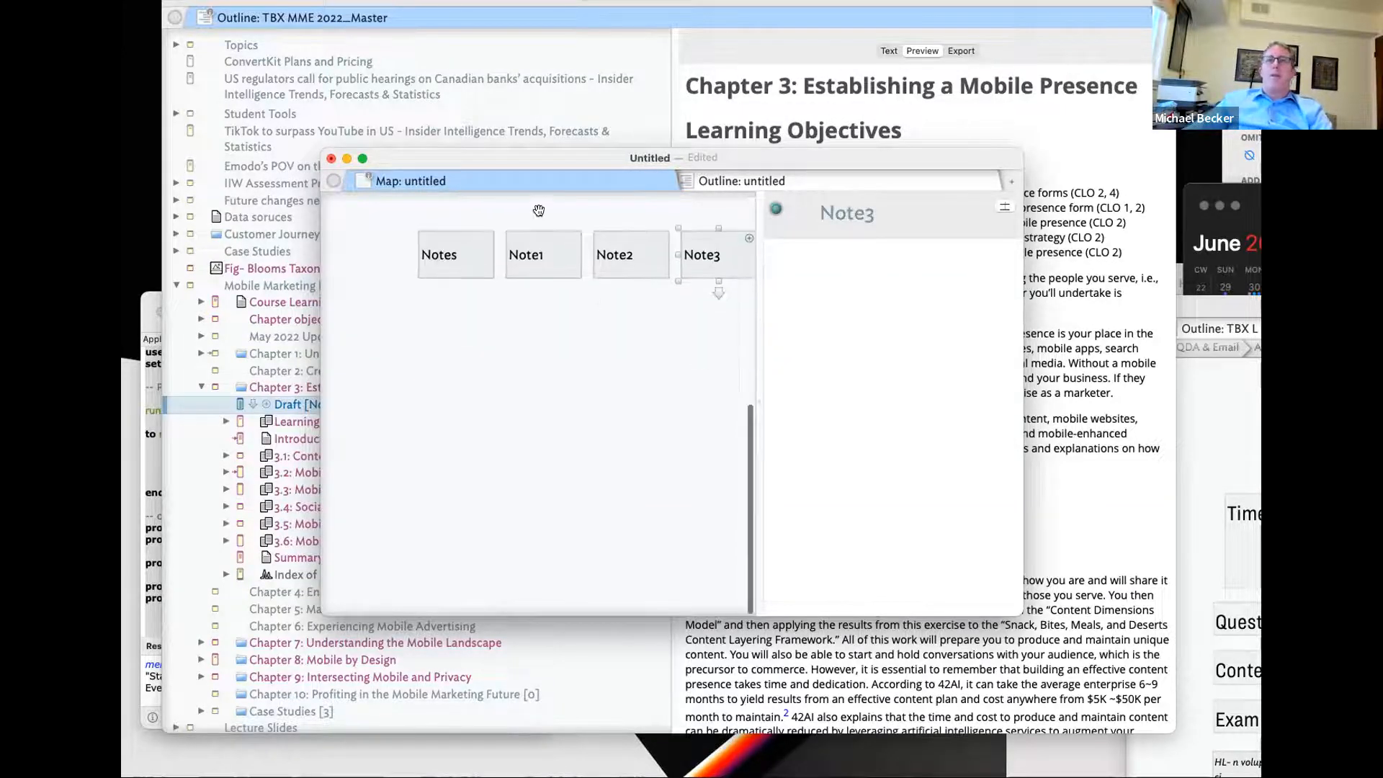
{"action": "scroll", "coordinate": [544, 288], "scroll_direction": "up", "scroll_amount": 3}
{"action": "left_click_drag", "start_coordinate": [545, 336], "coordinate": [457, 346]}
{"action": "left_click_drag", "start_coordinate": [641, 346], "coordinate": [488, 347]}
{"action": "left_click_drag", "start_coordinate": [710, 344], "coordinate": [447, 346]}
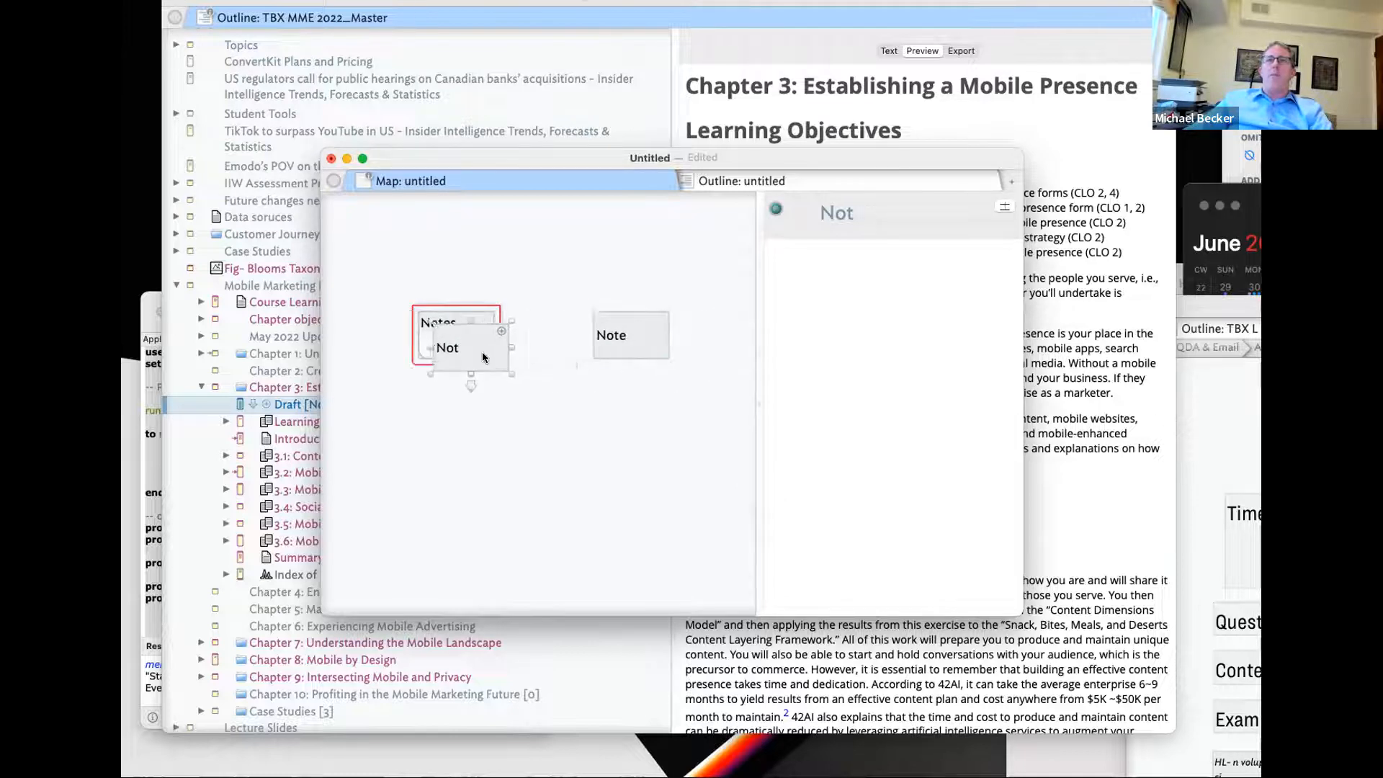
{"action": "left_click_drag", "start_coordinate": [611, 337], "coordinate": [481, 340]}
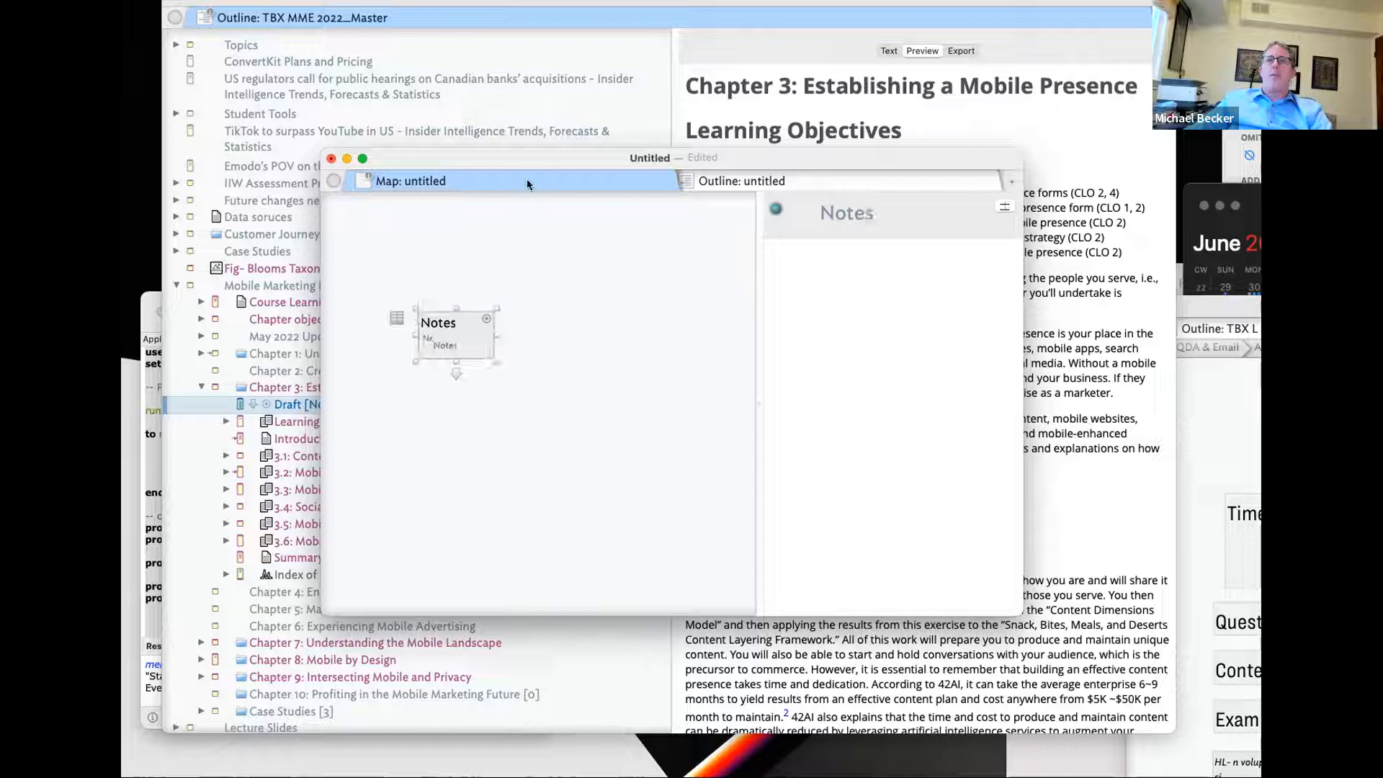
{"action": "left_click", "coordinate": [526, 179]}
{"action": "left_click", "coordinate": [565, 265]}
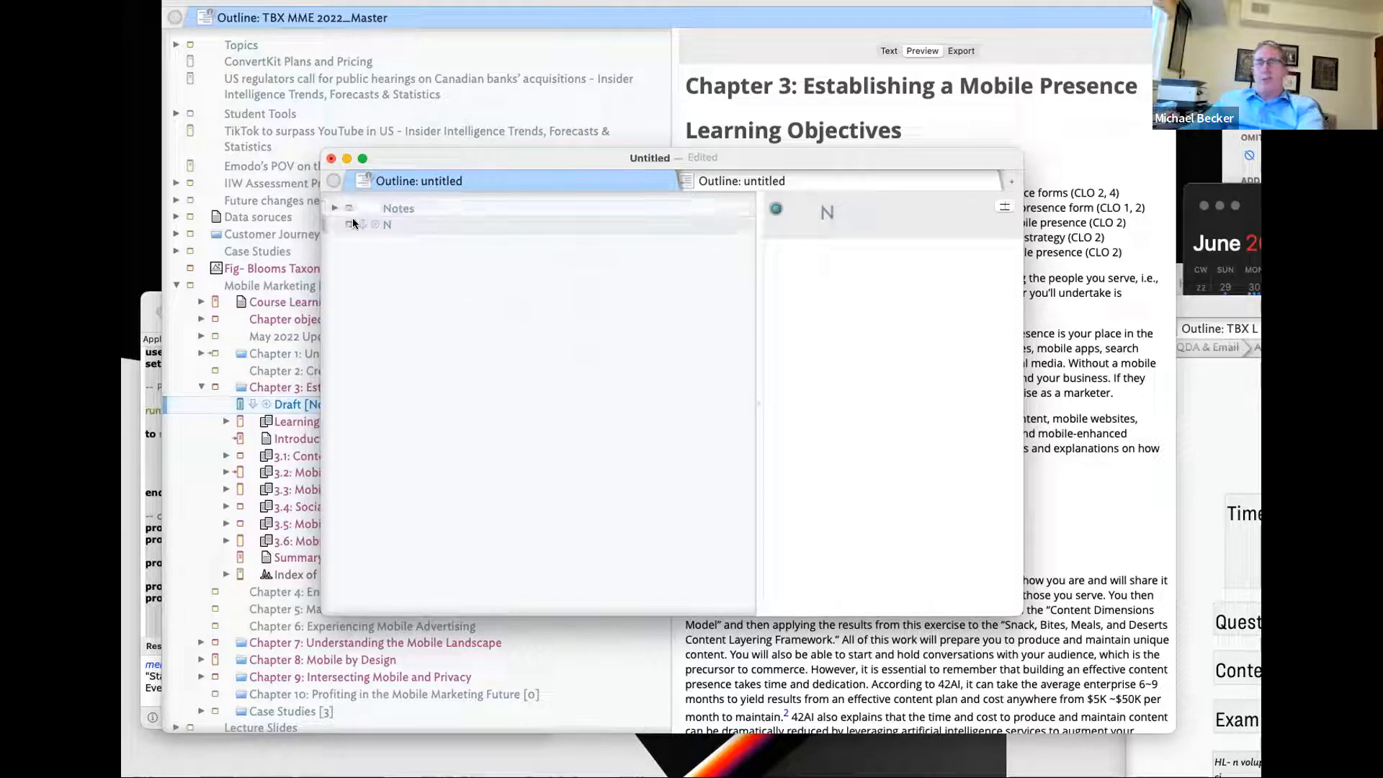
- Delete the stray 'Not' note inside Notes and widen the note text pane
{"action": "left_click", "coordinate": [335, 208]}
{"action": "left_click", "coordinate": [418, 244]}
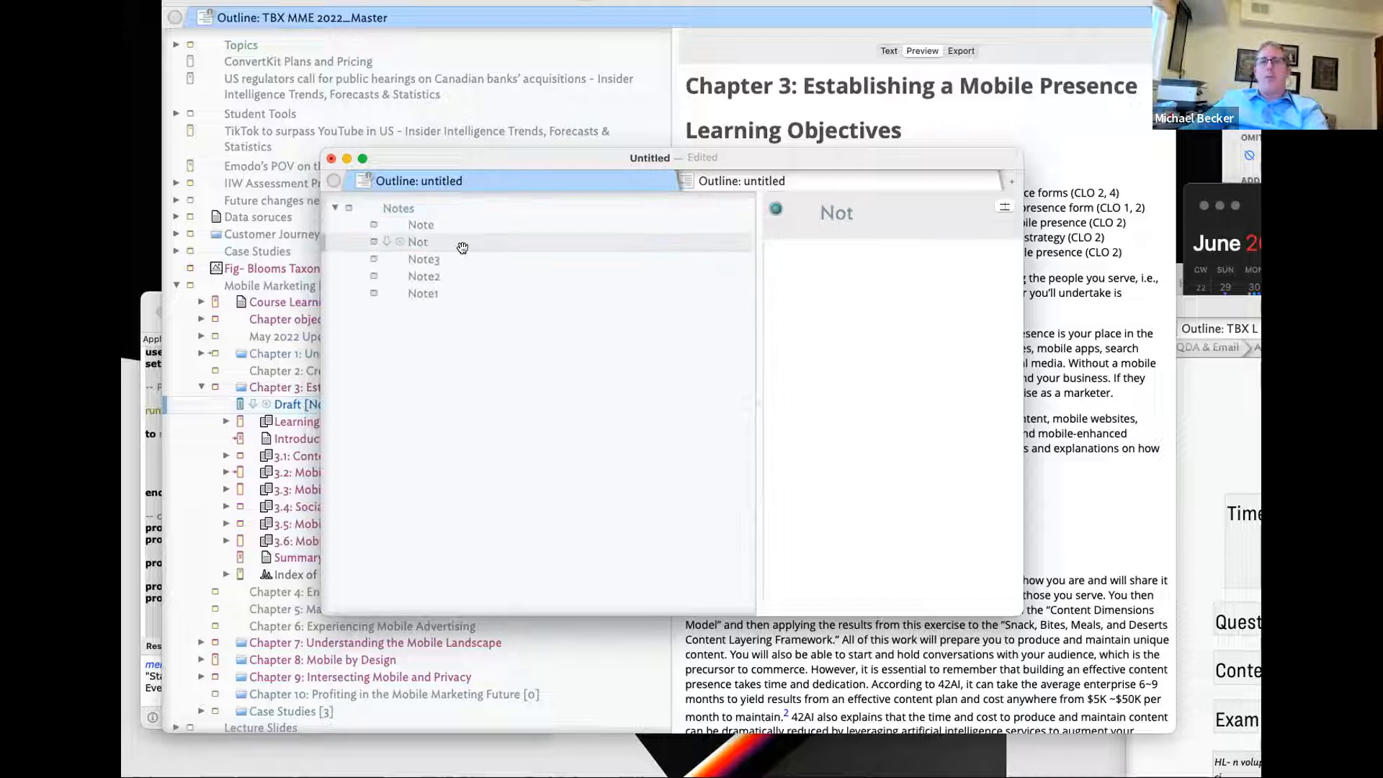
{"action": "key", "text": "Delete"}
{"action": "key", "text": "Delete"}
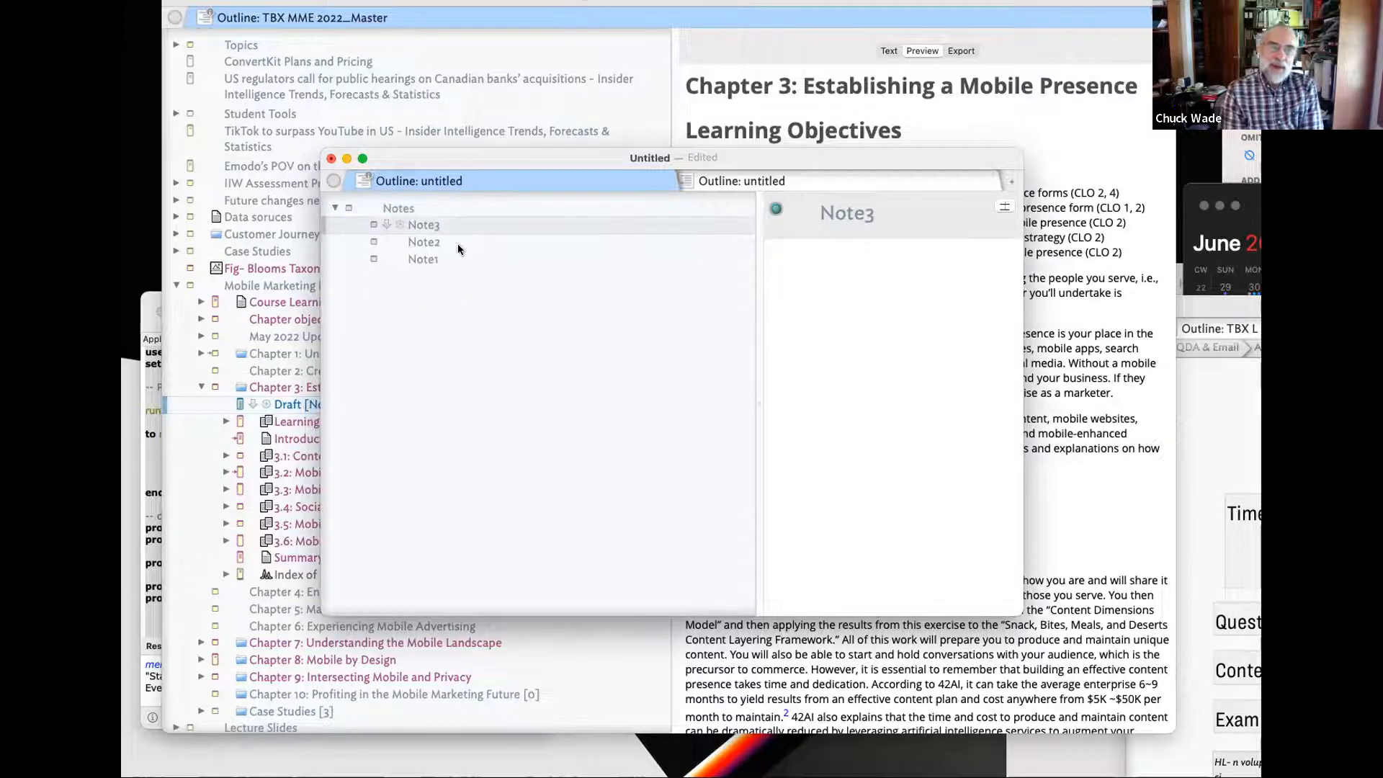
{"action": "left_click_drag", "start_coordinate": [762, 279], "coordinate": [625, 290]}
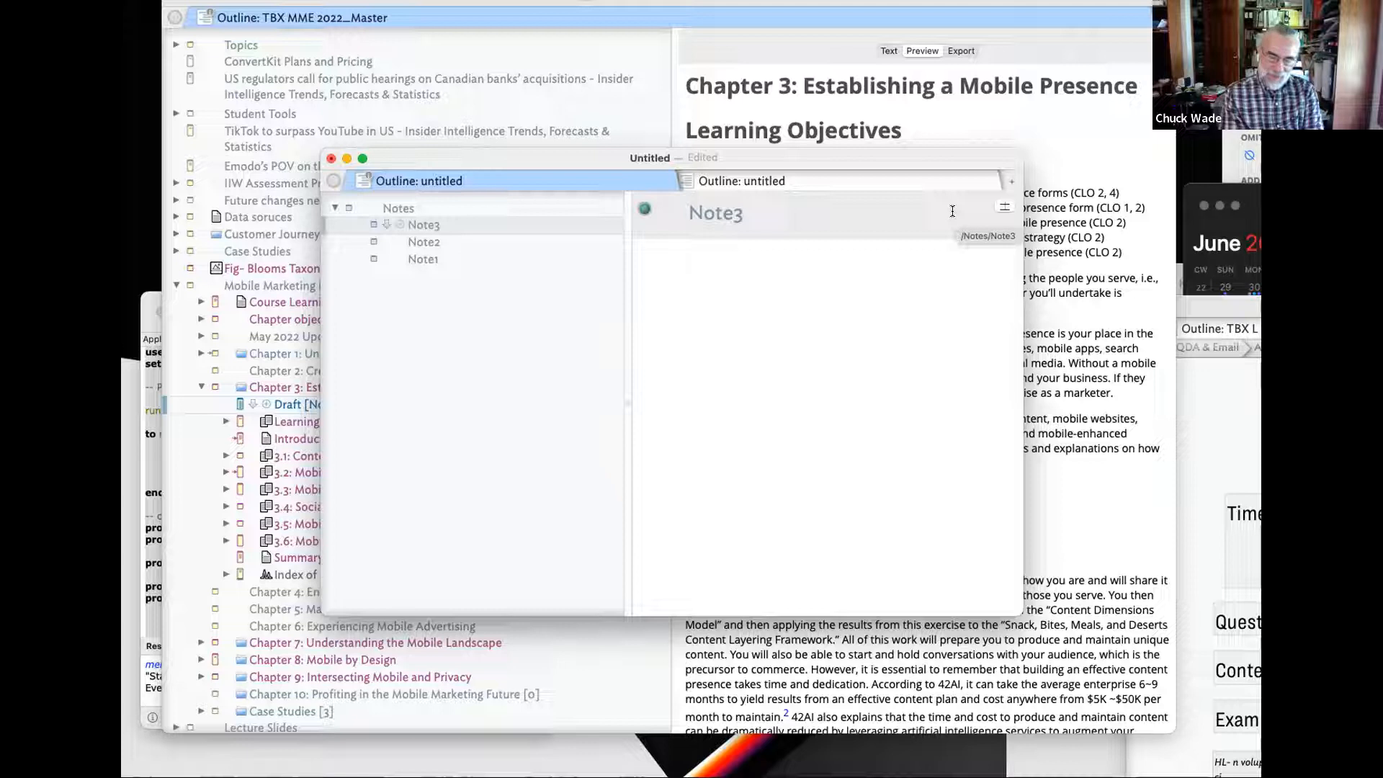
{"action": "left_click", "coordinate": [439, 241]}
- Add IsLast as a key attribute of Note2 and set it to true
{"action": "left_click", "coordinate": [1003, 206]}
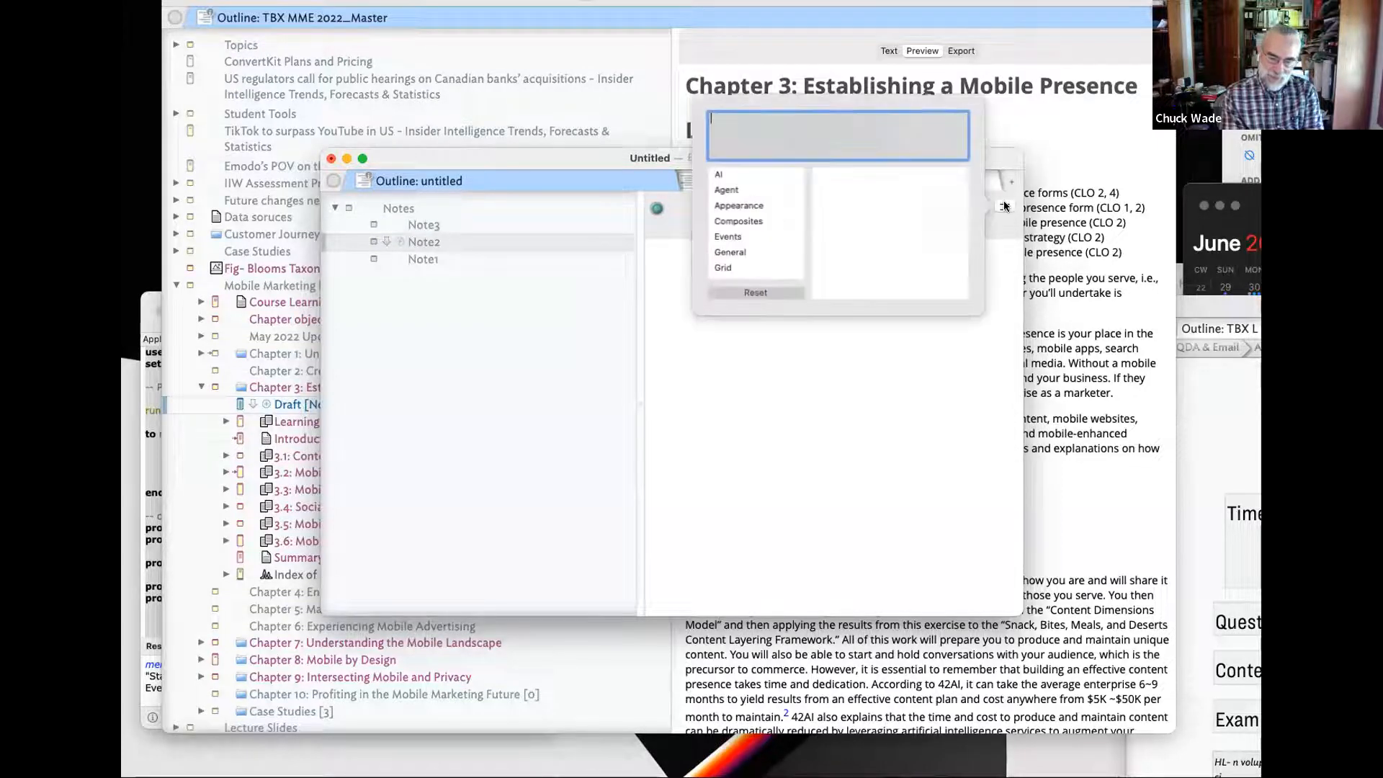
{"action": "type", "text": "IsLast"}
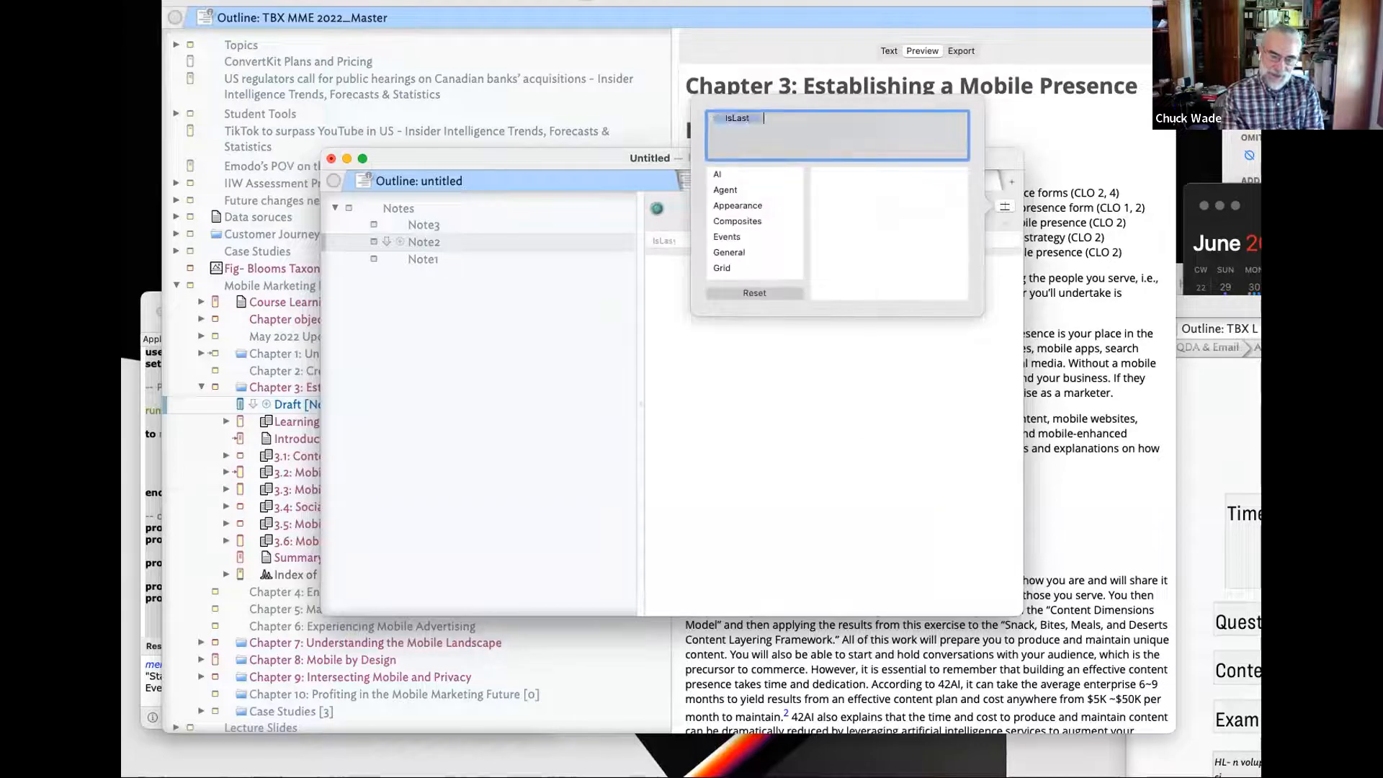
{"action": "key", "text": "Return"}
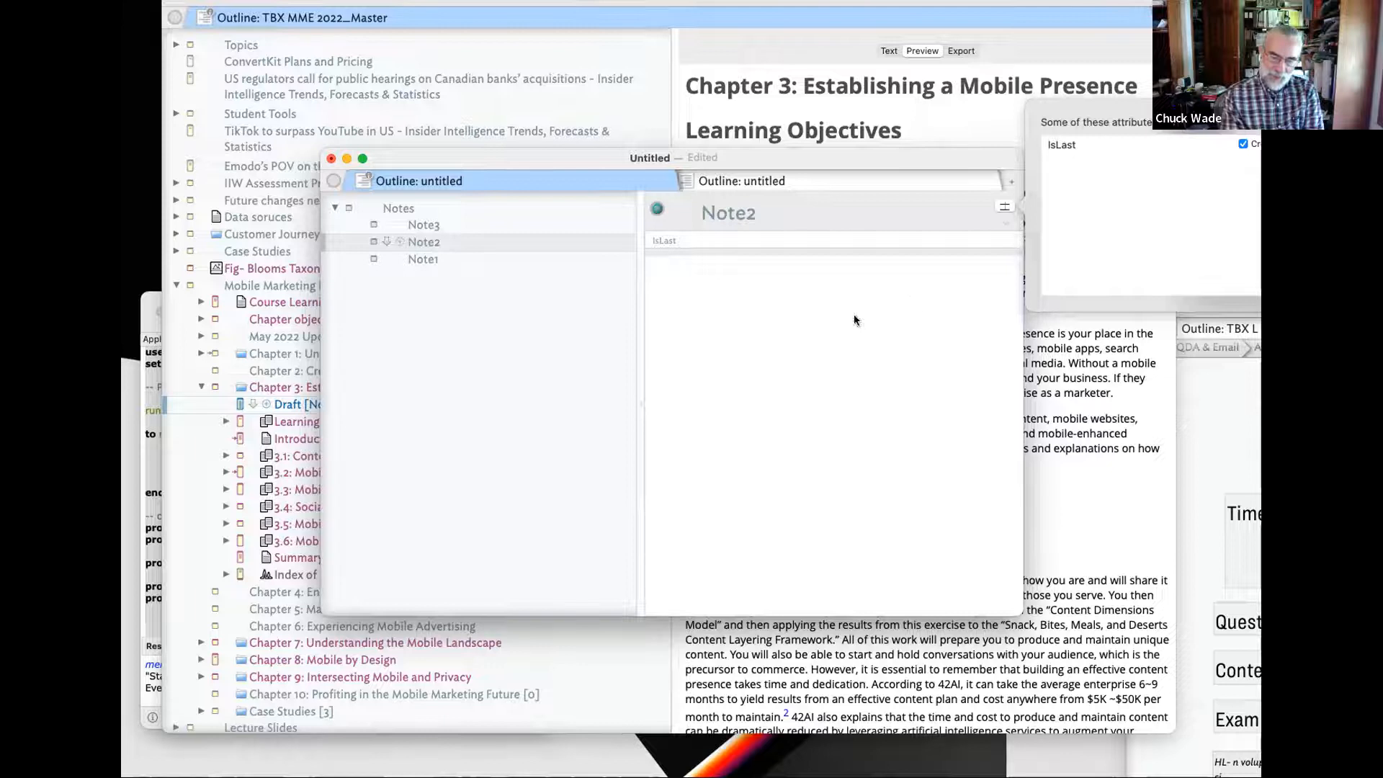
{"action": "left_click", "coordinate": [785, 356]}
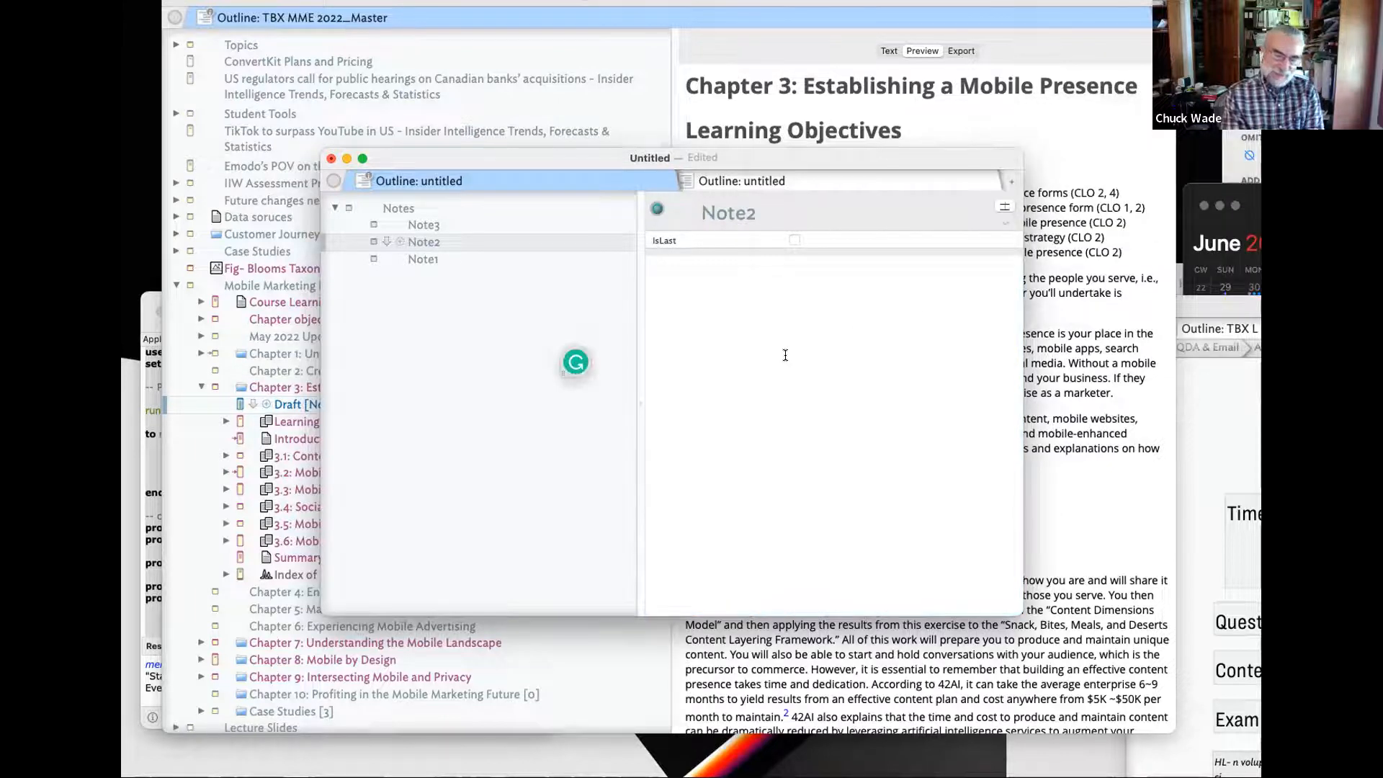
{"action": "left_click", "coordinate": [793, 240]}
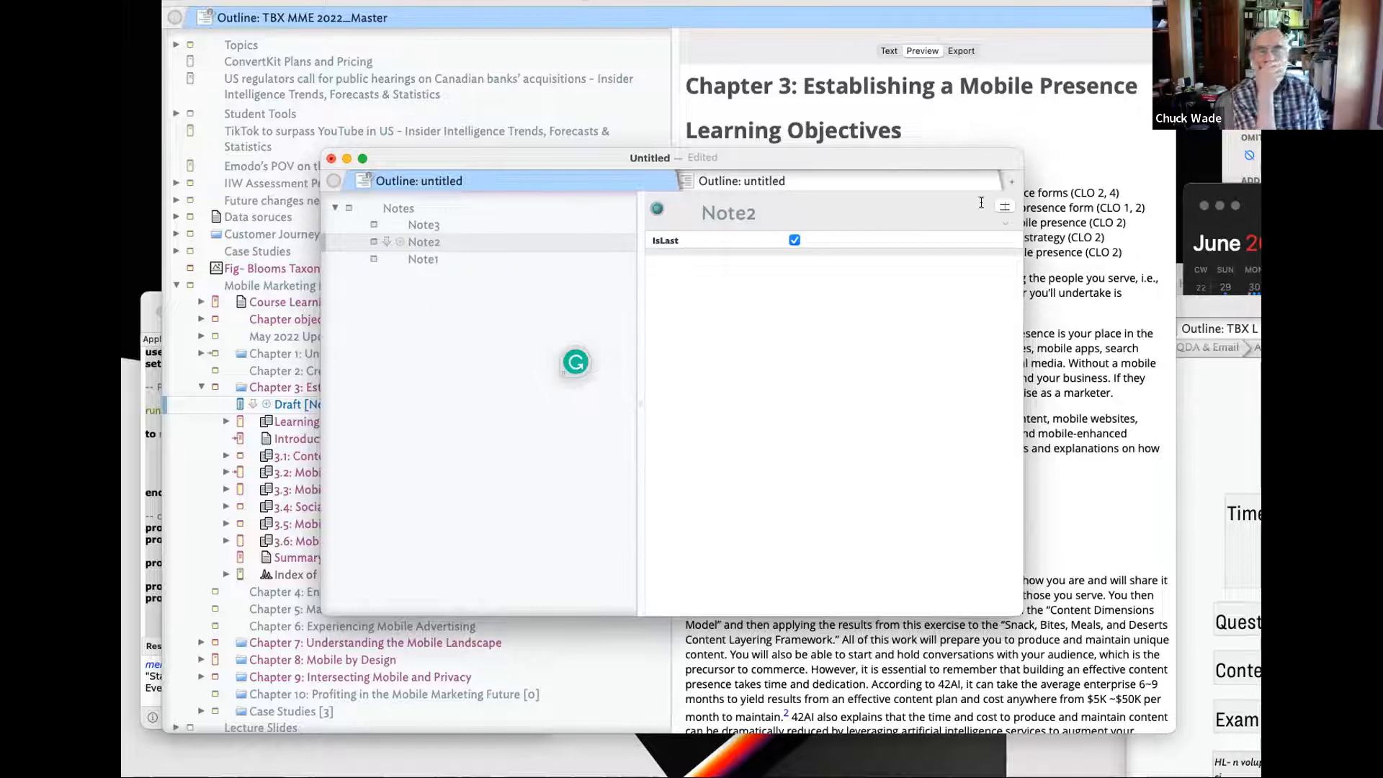
- Add OutlineOrder and SiblingOrder to Note2's key attributes
{"action": "left_click", "coordinate": [1004, 207]}
{"action": "type", "text": "S"}
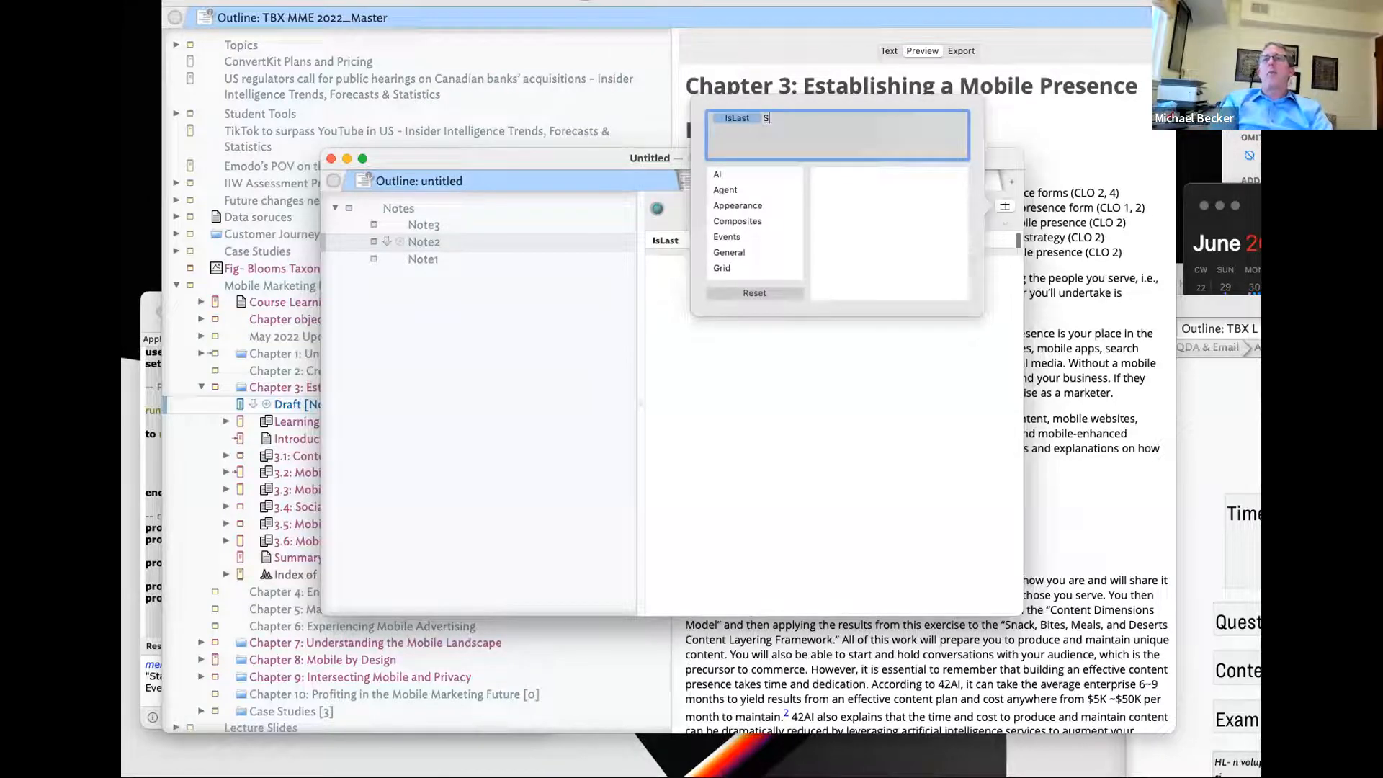
{"action": "type", "text": "imp"}
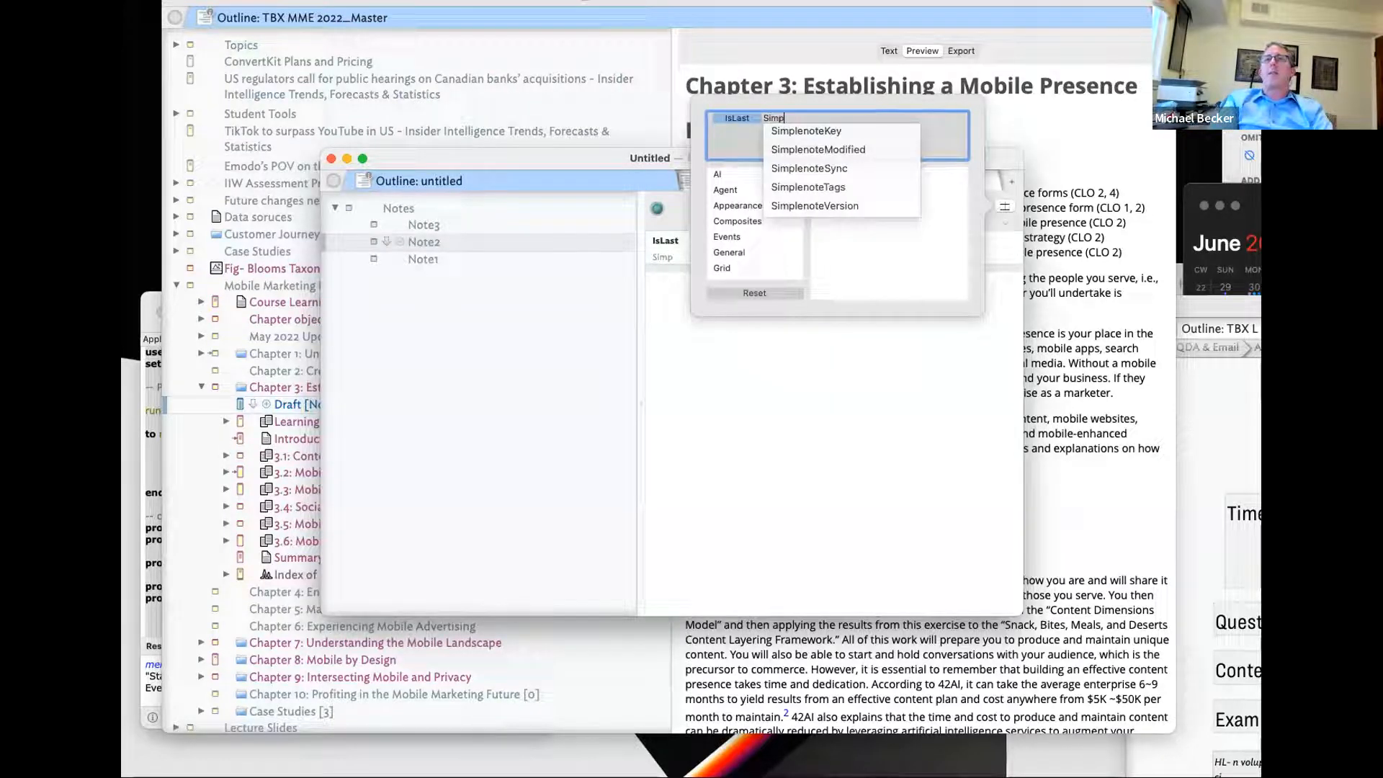
{"action": "key", "text": "BackSpace"}
{"action": "key", "text": "BackSpace"}
{"action": "key", "text": "BackSpace"}
{"action": "key", "text": "BackSpace"}
{"action": "type", "text": "Out"}
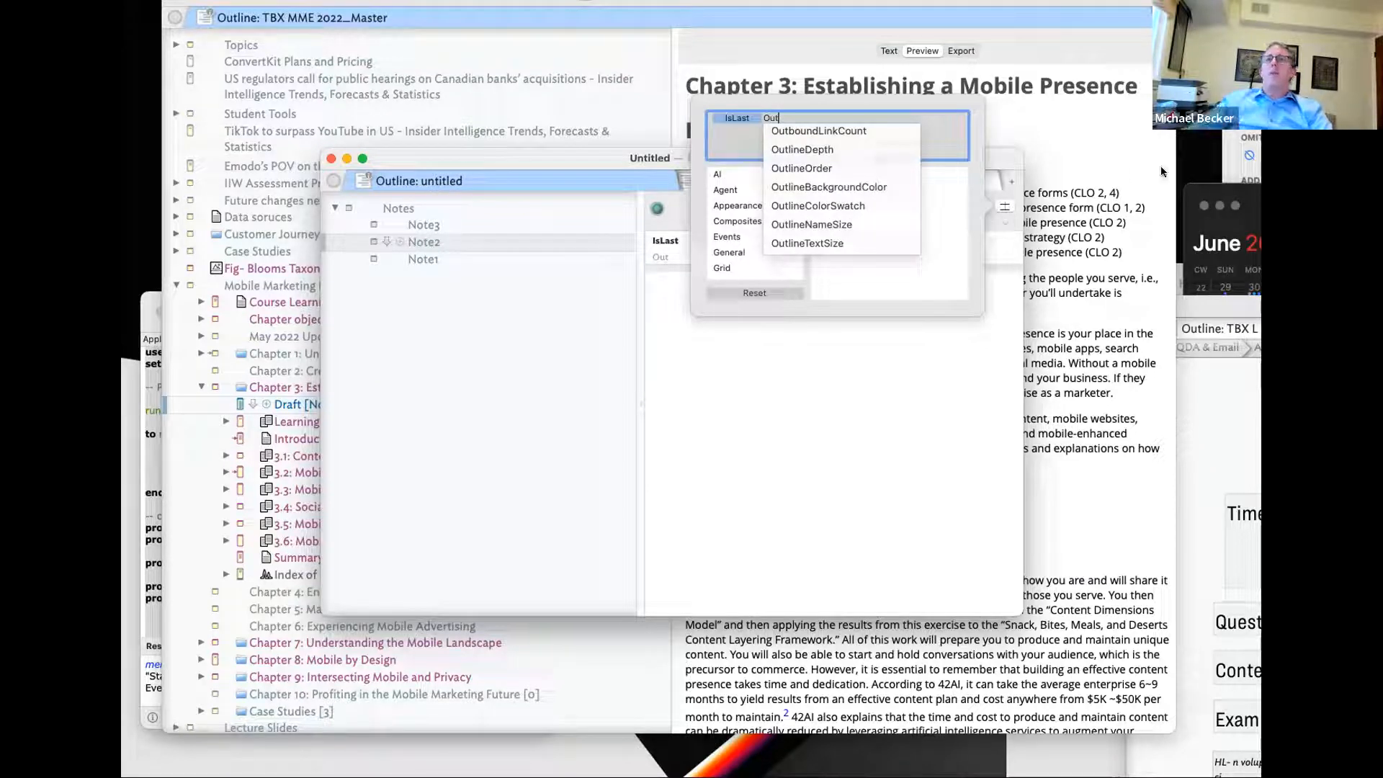
{"action": "left_click", "coordinate": [848, 170]}
{"action": "left_click", "coordinate": [932, 128]}
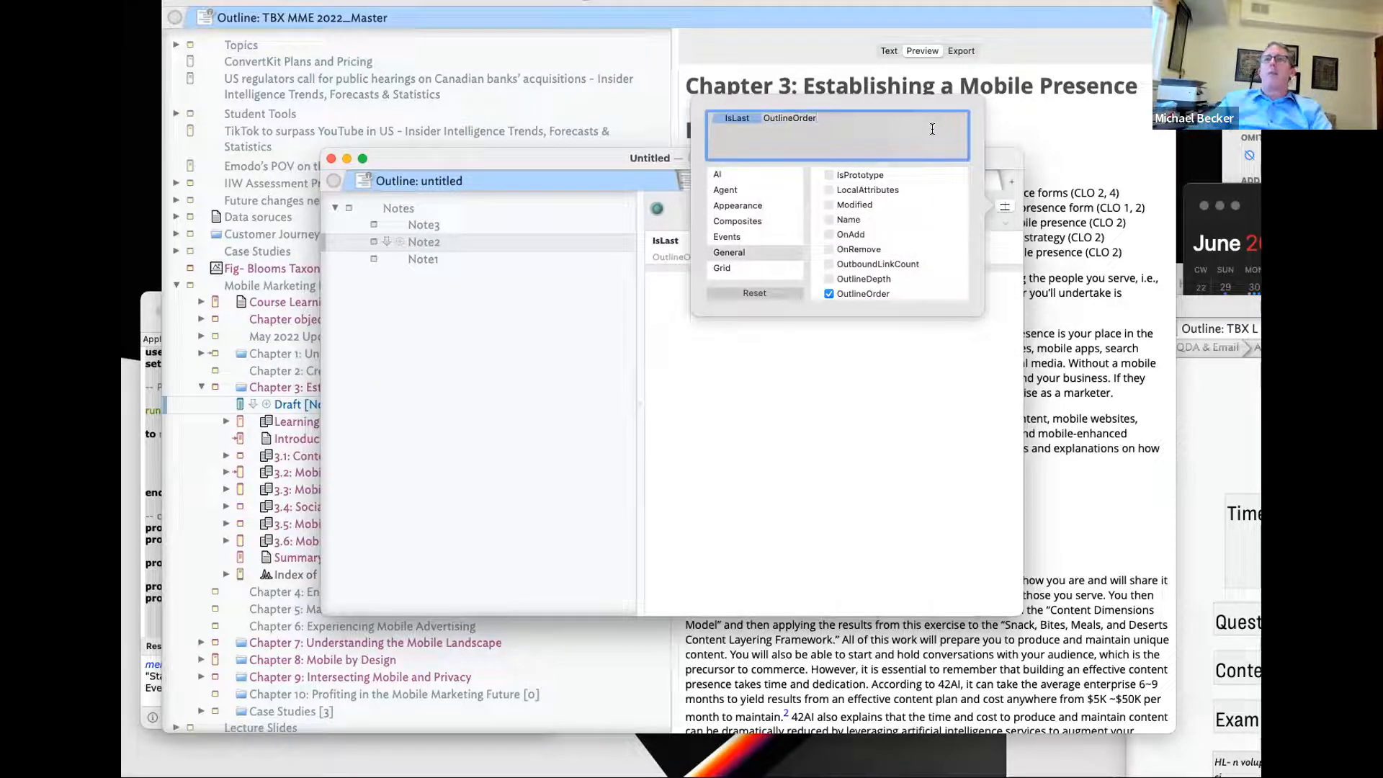
{"action": "type", "text": "Sib"}
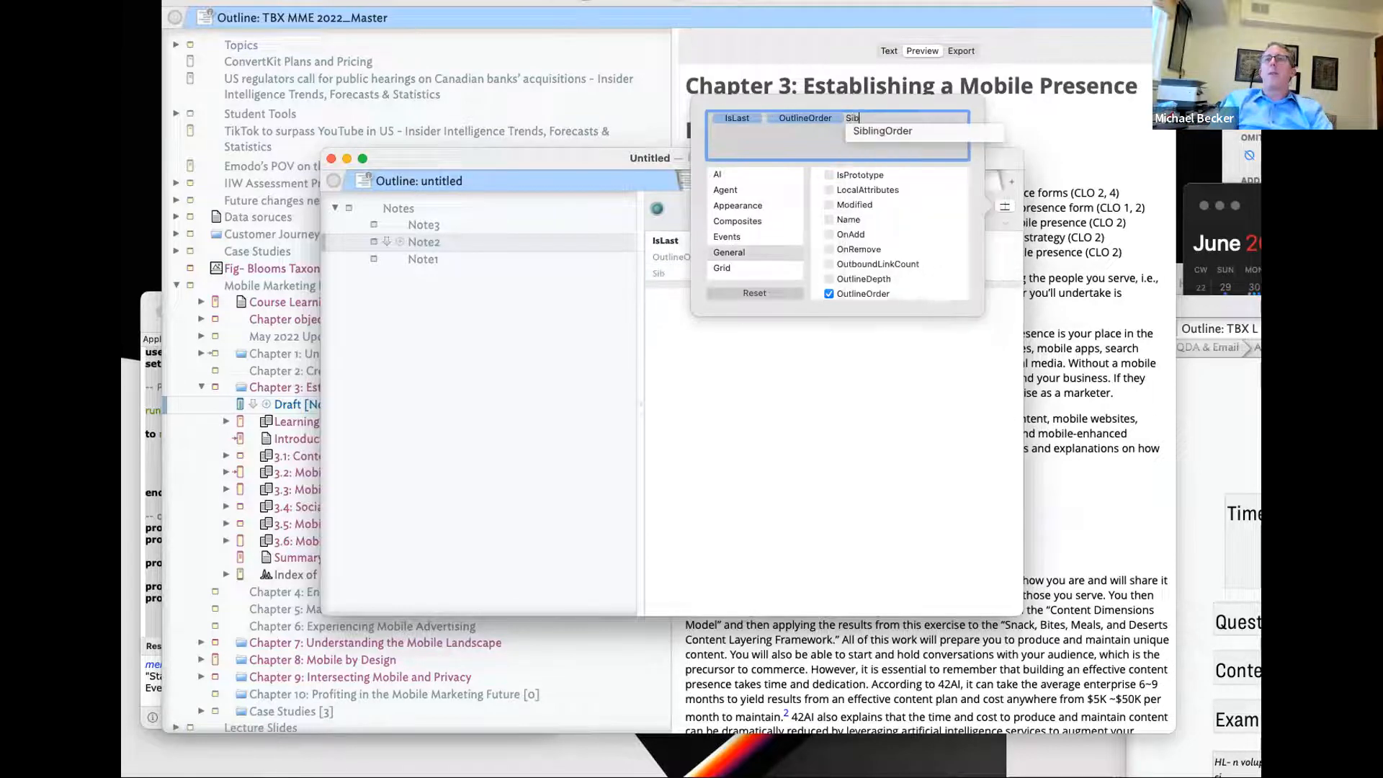
{"action": "left_click", "coordinate": [901, 131]}
{"action": "left_click", "coordinate": [732, 589]}
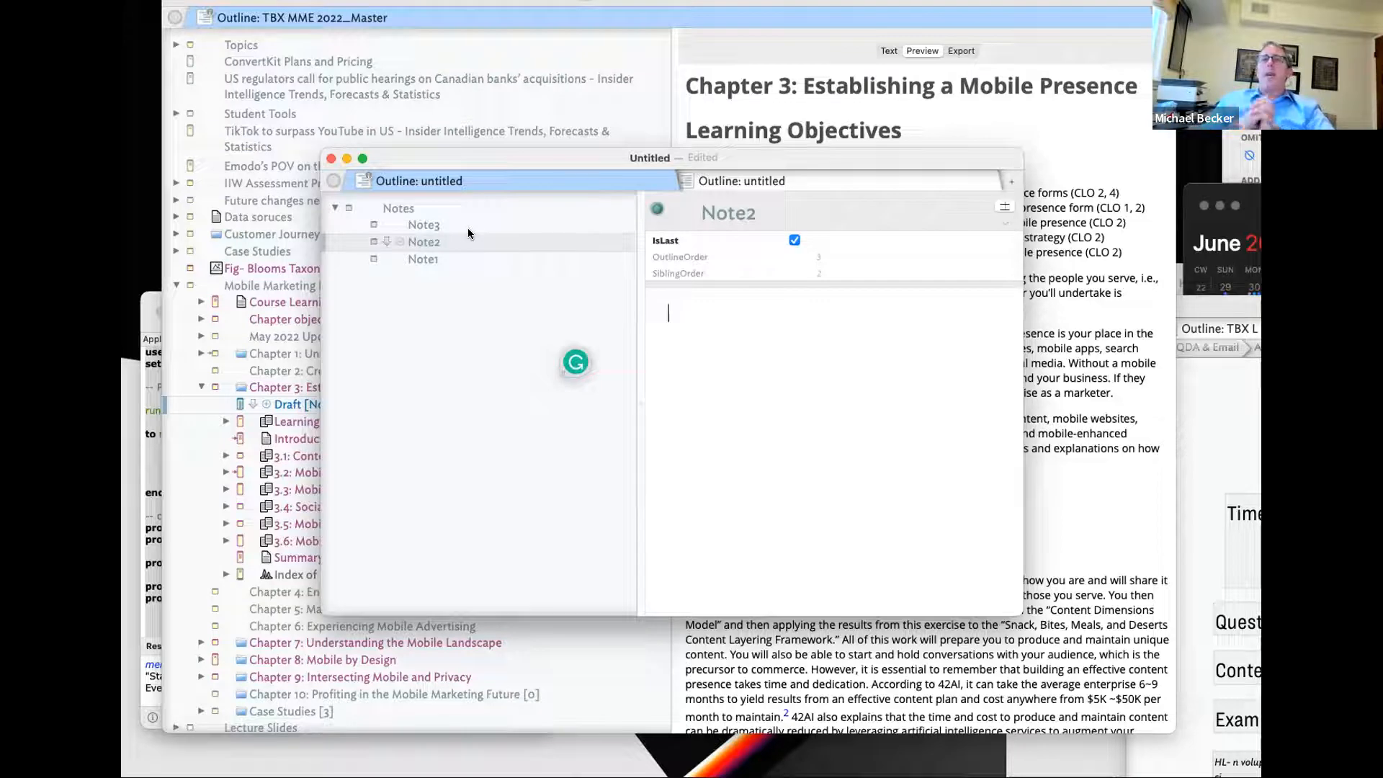
- Create a new OrgSiblingOrder key attribute and open the Document Inspector
{"action": "left_click", "coordinate": [1003, 207]}
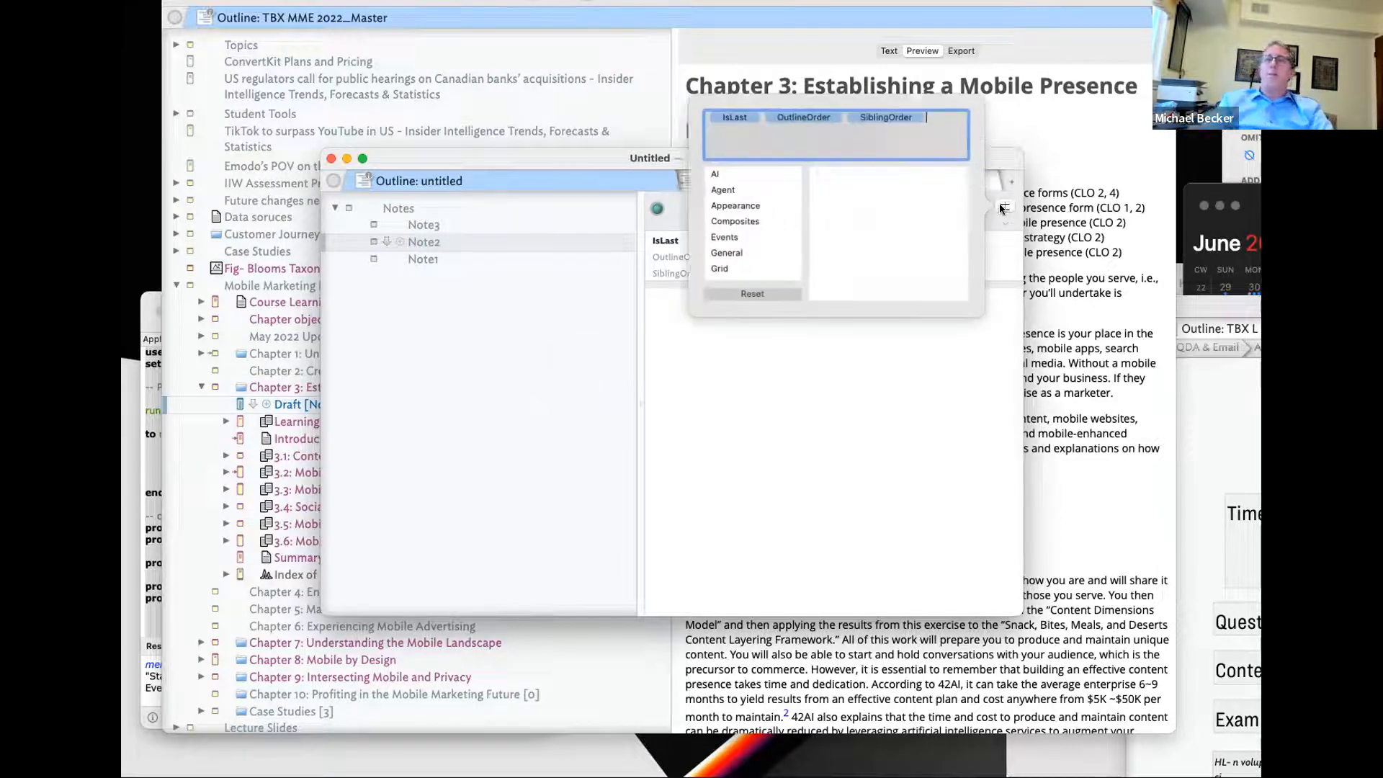
{"action": "type", "text": "Org"}
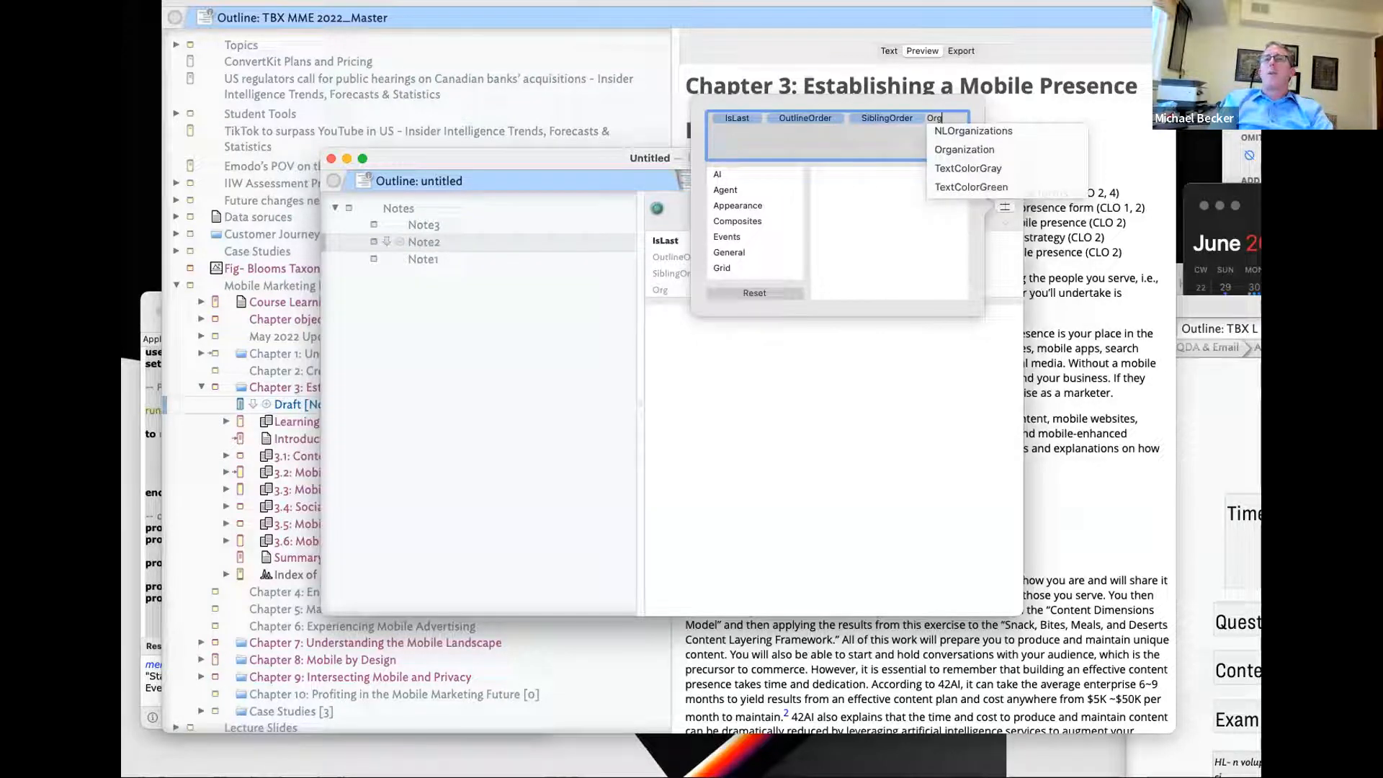
{"action": "type", "text": "SiblingOrder"}
{"action": "key", "text": "Return"}
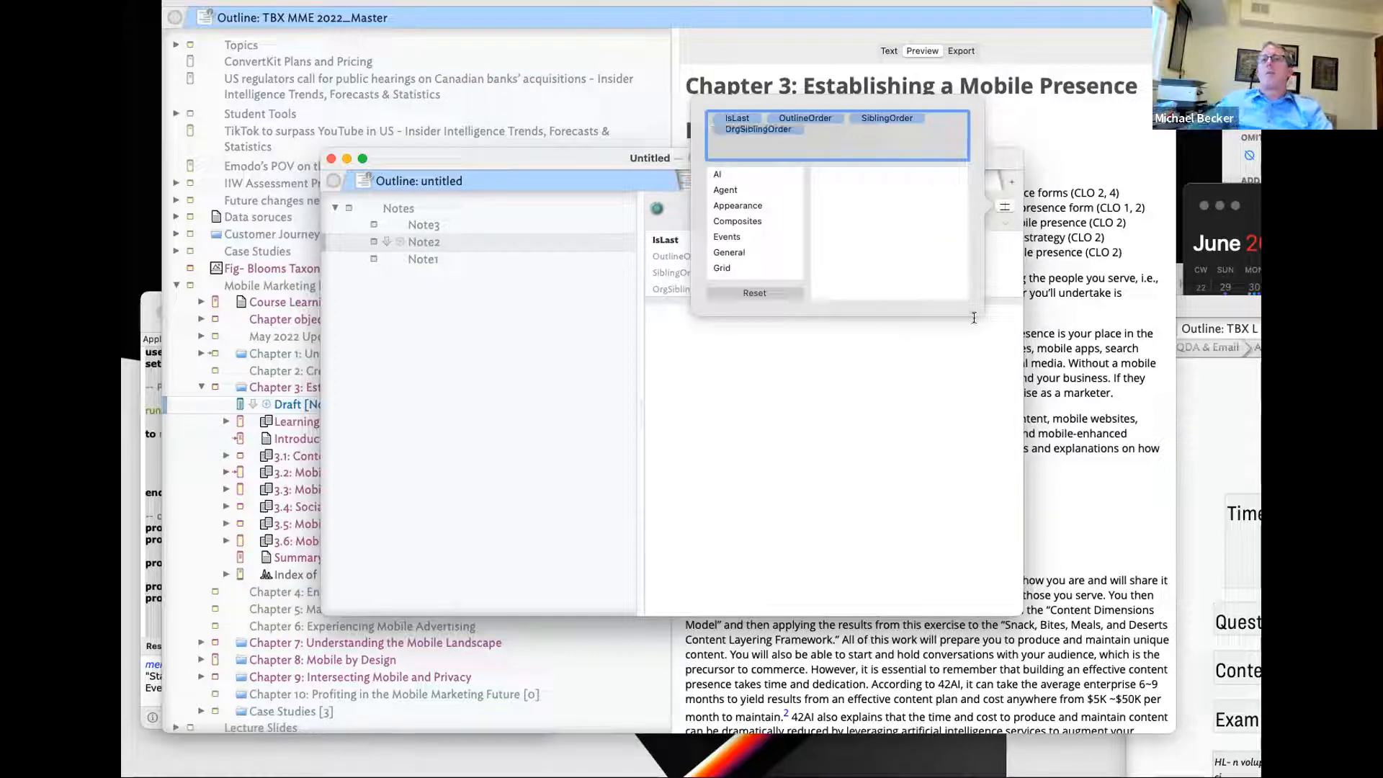
{"action": "left_click", "coordinate": [1242, 144]}
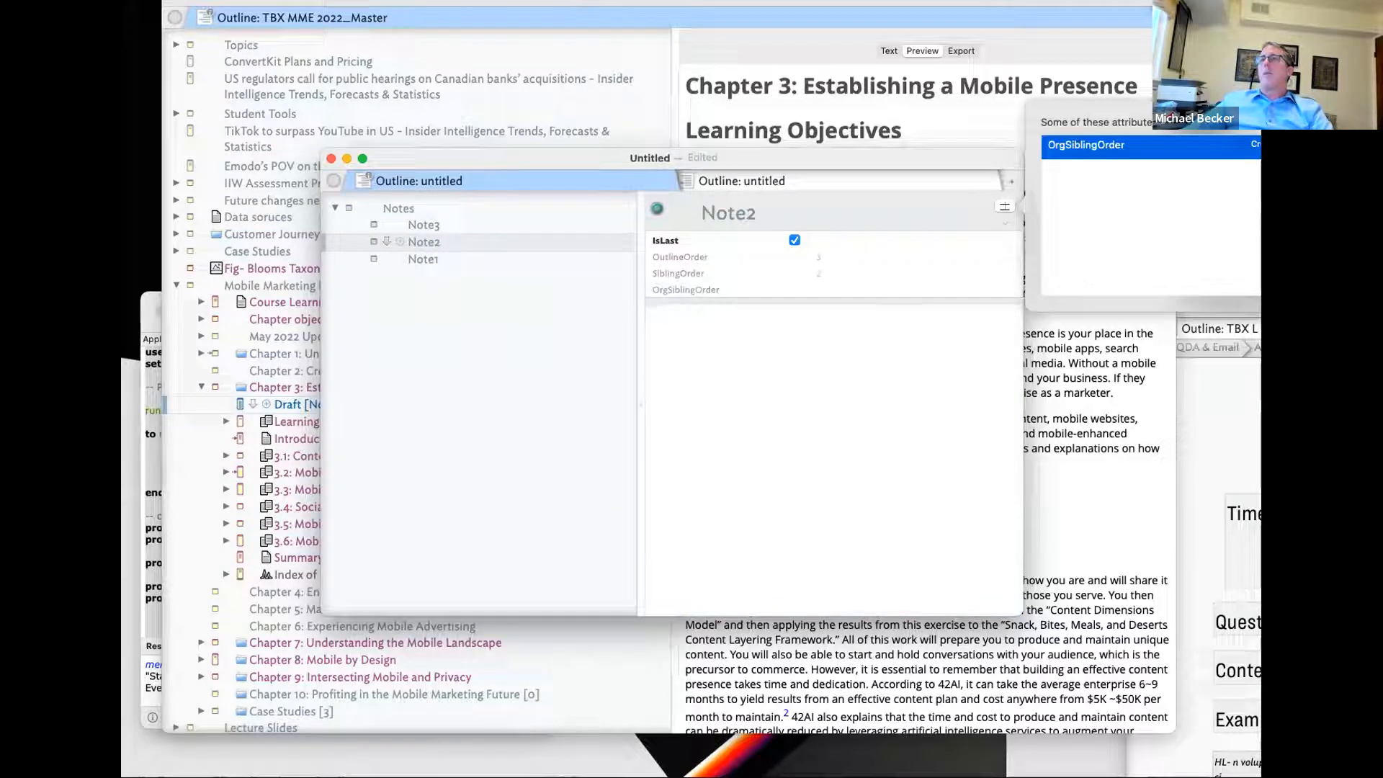
{"action": "left_click", "coordinate": [803, 448]}
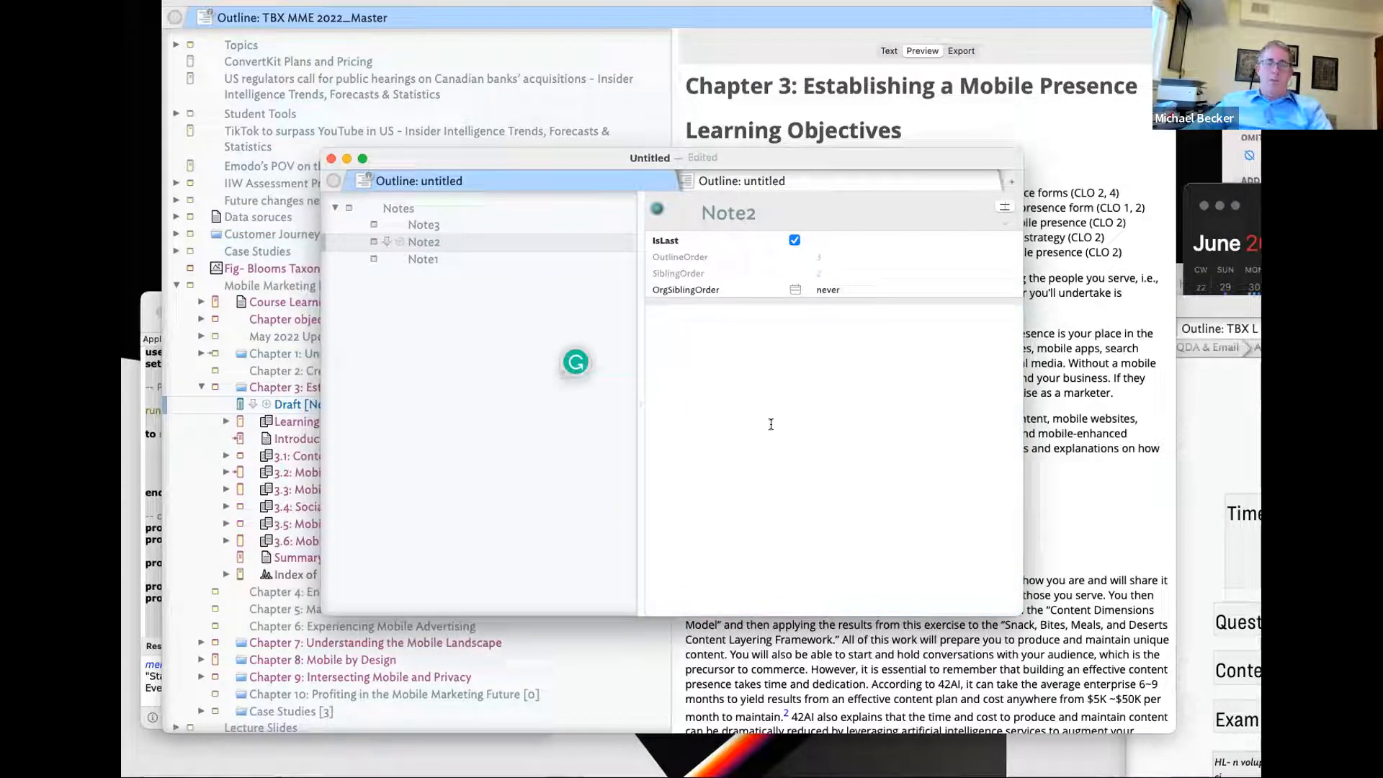
{"action": "key", "text": "super+2"}
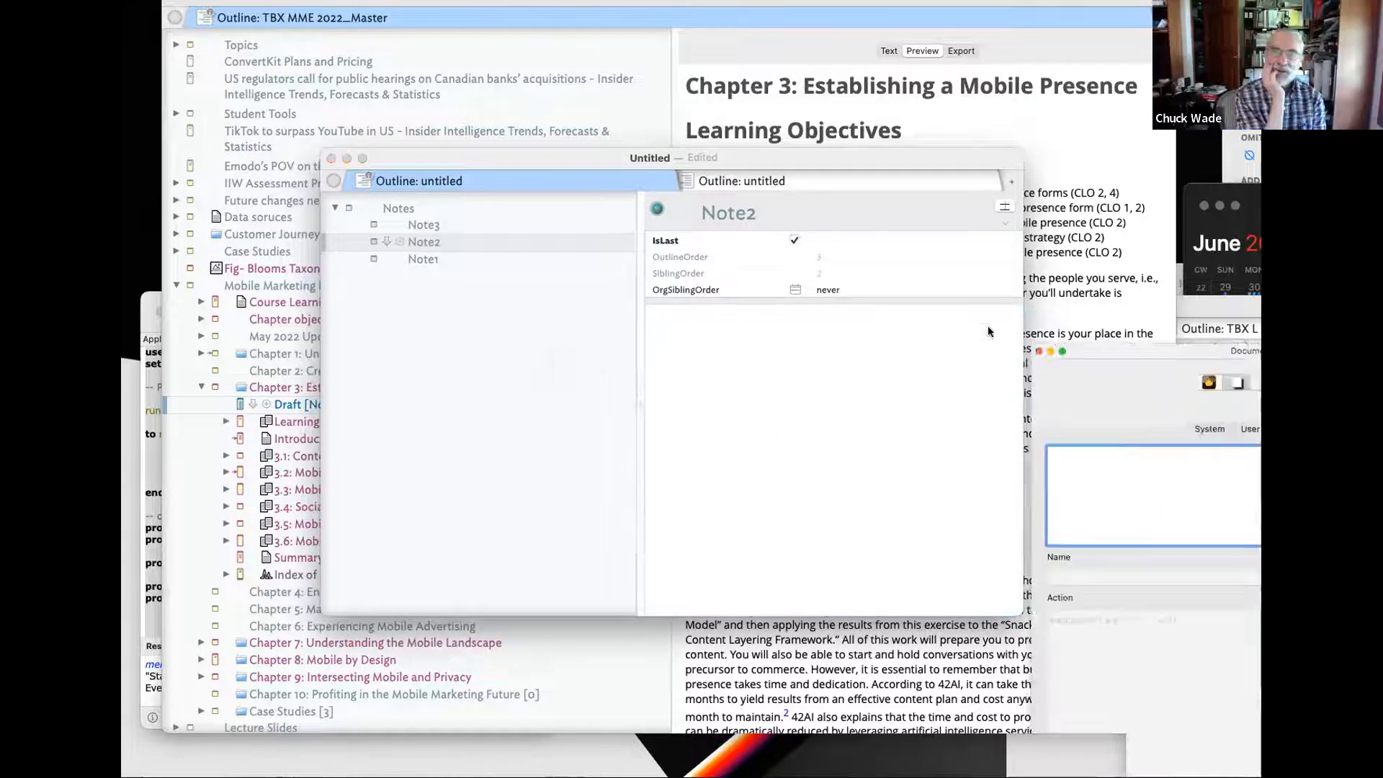
- In the Document Inspector's user attributes, change OrgSiblingOrder's type to number
{"action": "left_click_drag", "start_coordinate": [836, 273], "coordinate": [775, 369]}
{"action": "left_click", "coordinate": [793, 289]}
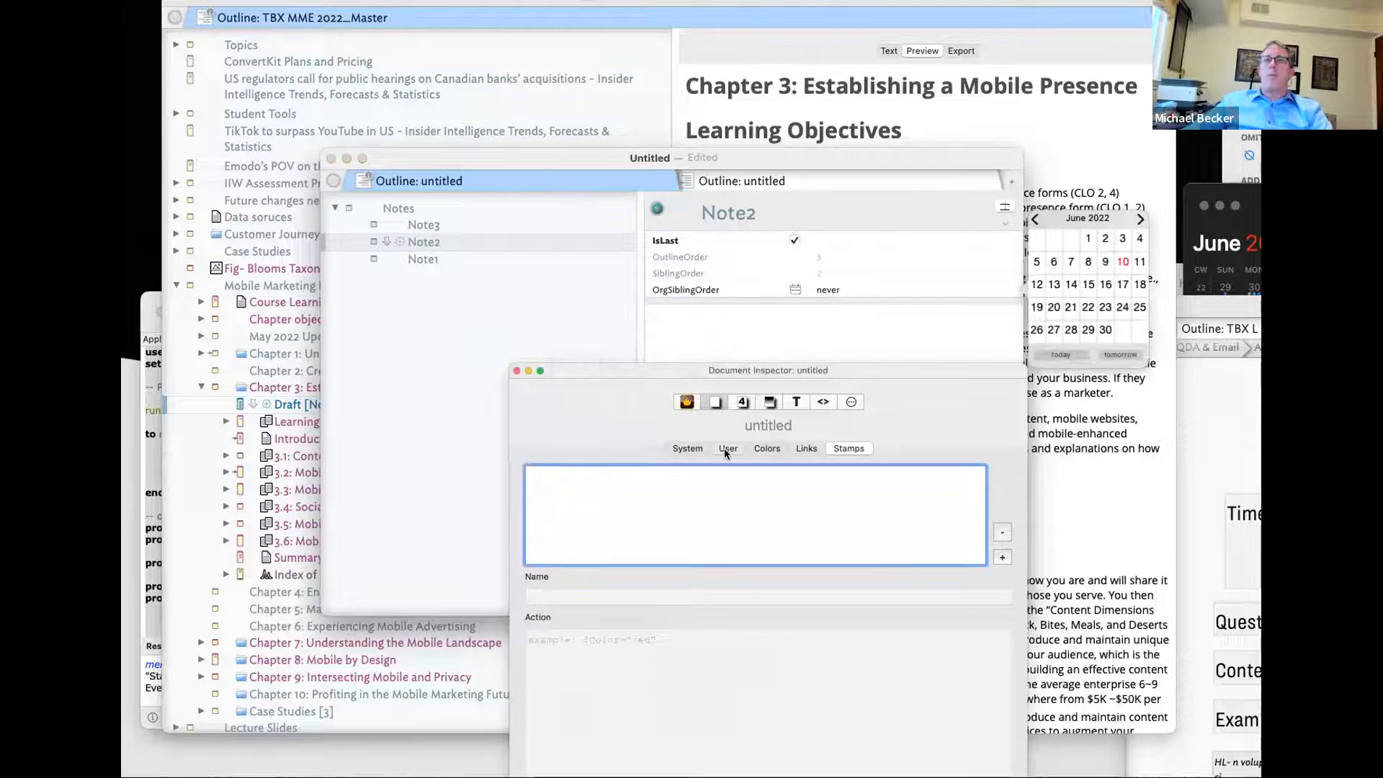
{"action": "left_click", "coordinate": [727, 448]}
{"action": "left_click", "coordinate": [667, 472]}
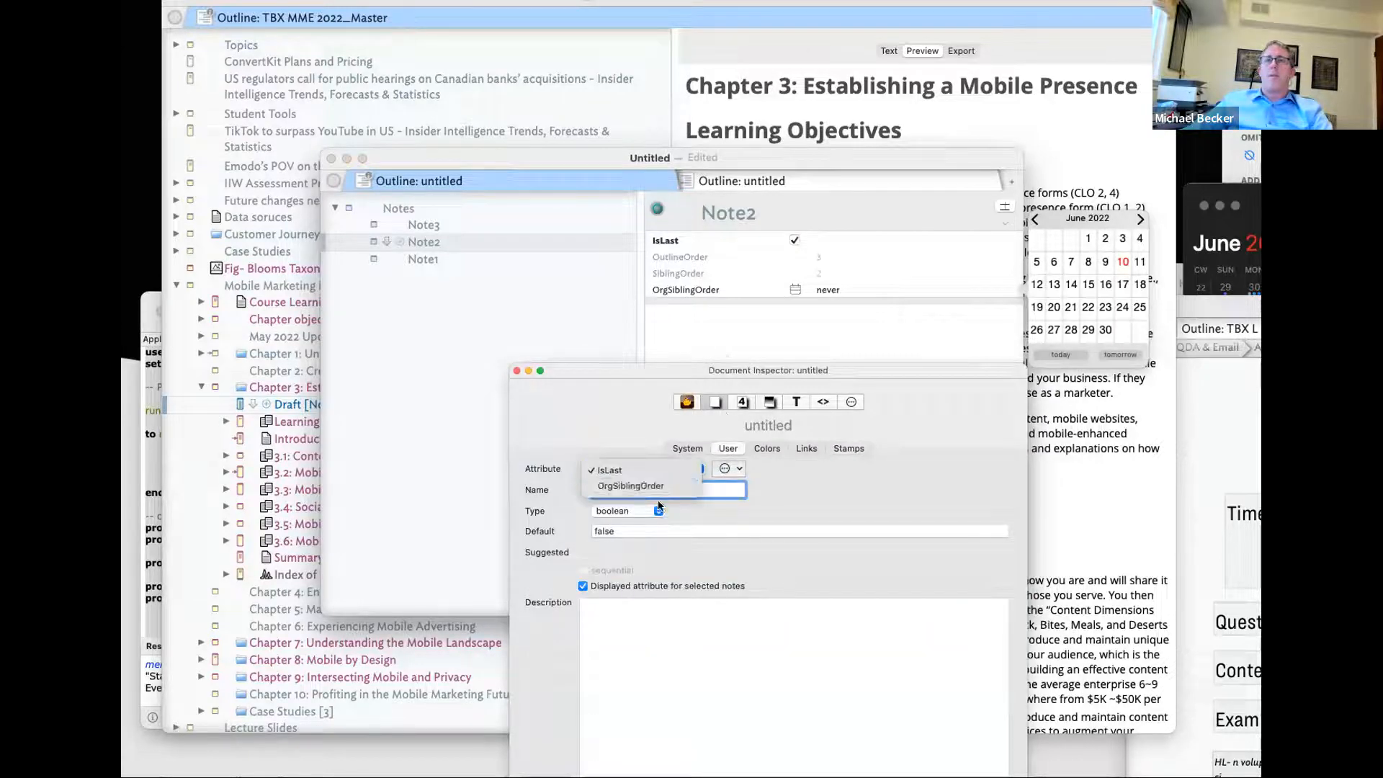
{"action": "left_click", "coordinate": [630, 485]}
{"action": "left_click", "coordinate": [657, 510]}
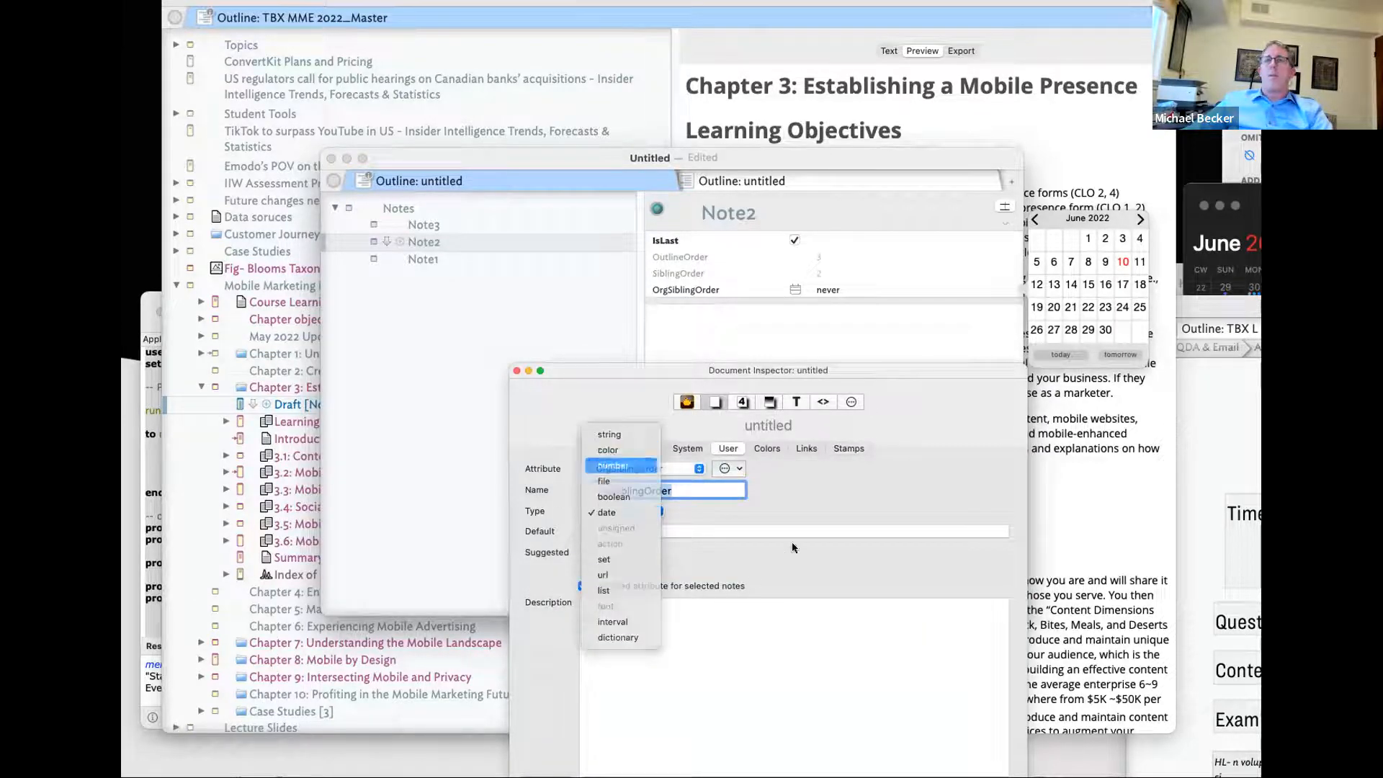
{"action": "left_click", "coordinate": [809, 332]}
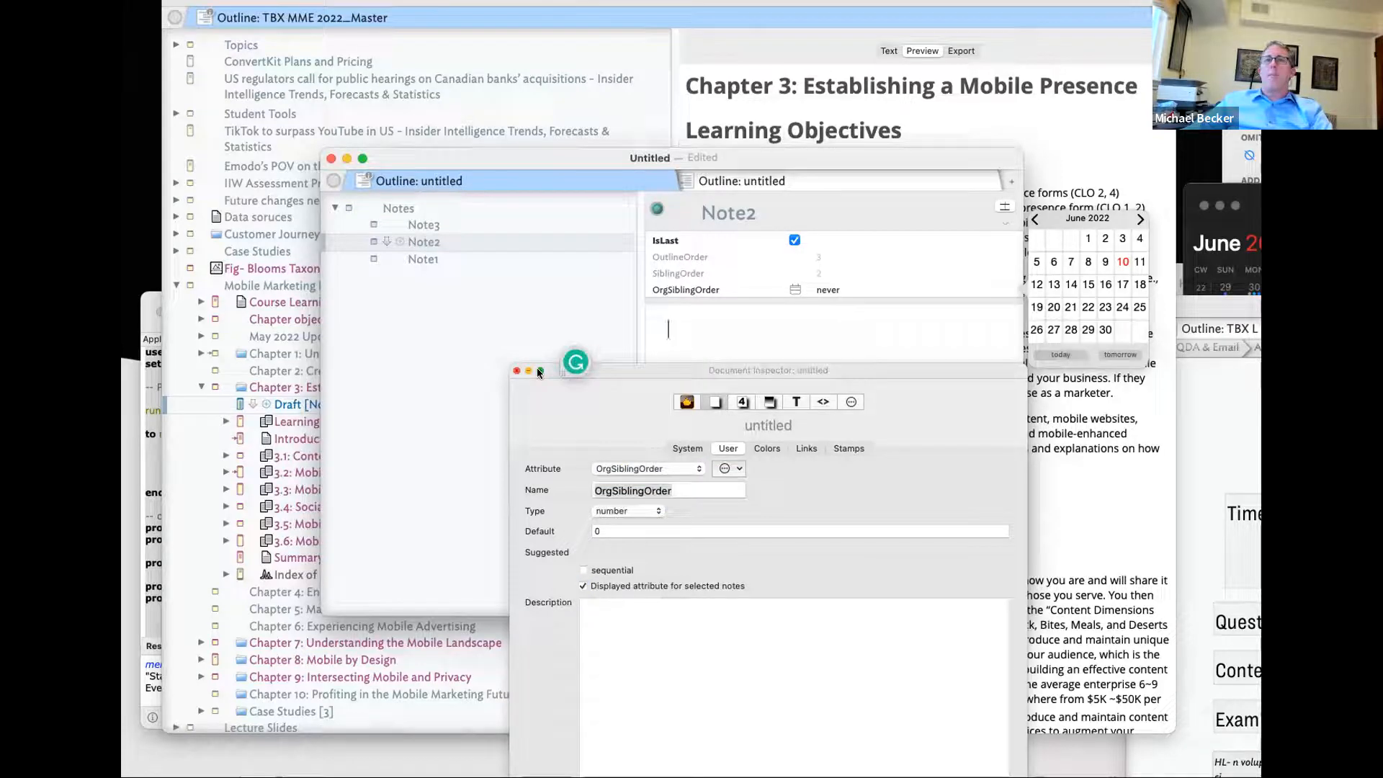
{"action": "left_click", "coordinate": [850, 401]}
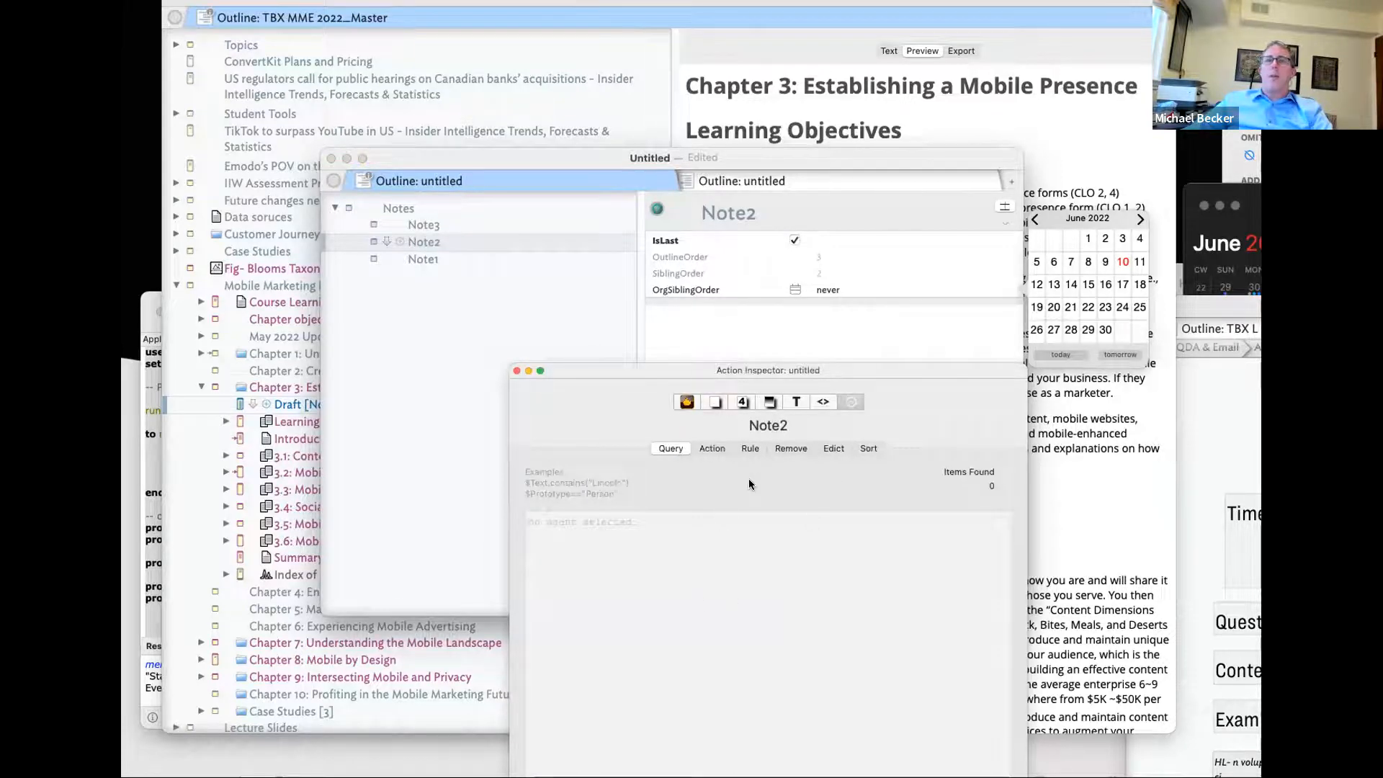
- Enter the rule $OrgSiblingOrder for Note2, then view Note3's and the Notes container's rules
{"action": "left_click", "coordinate": [738, 446]}
{"action": "left_click", "coordinate": [682, 562]}
{"action": "type", "text": "$"}
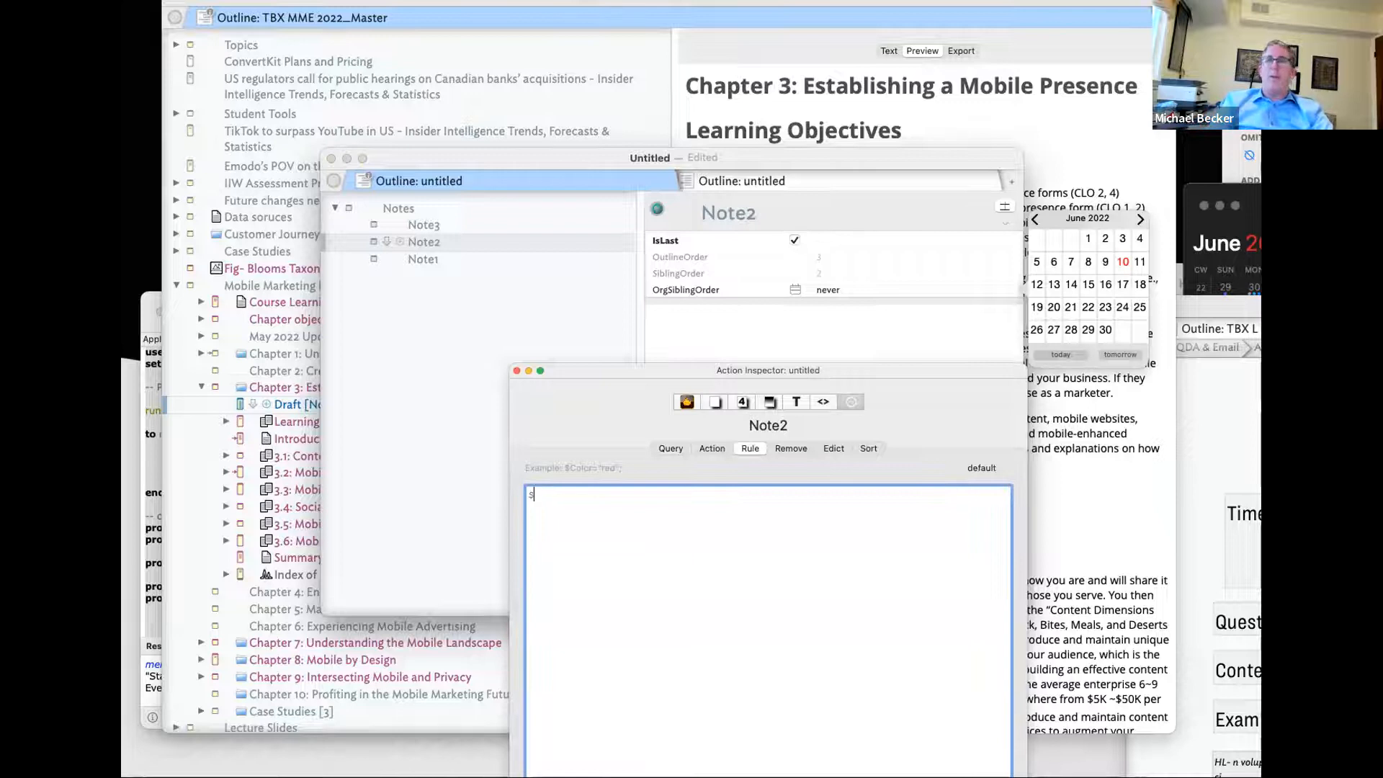
{"action": "type", "text": "org"}
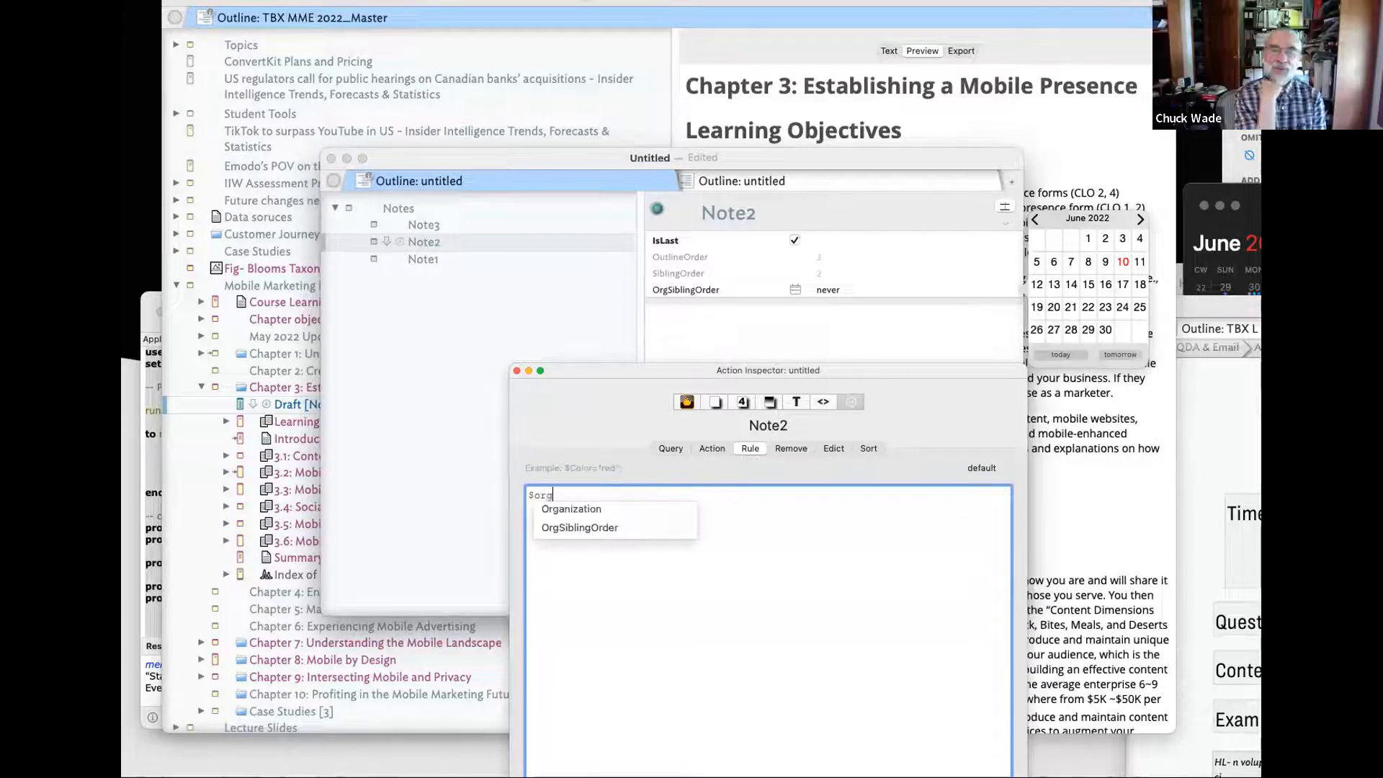
{"action": "key", "text": "Down"}
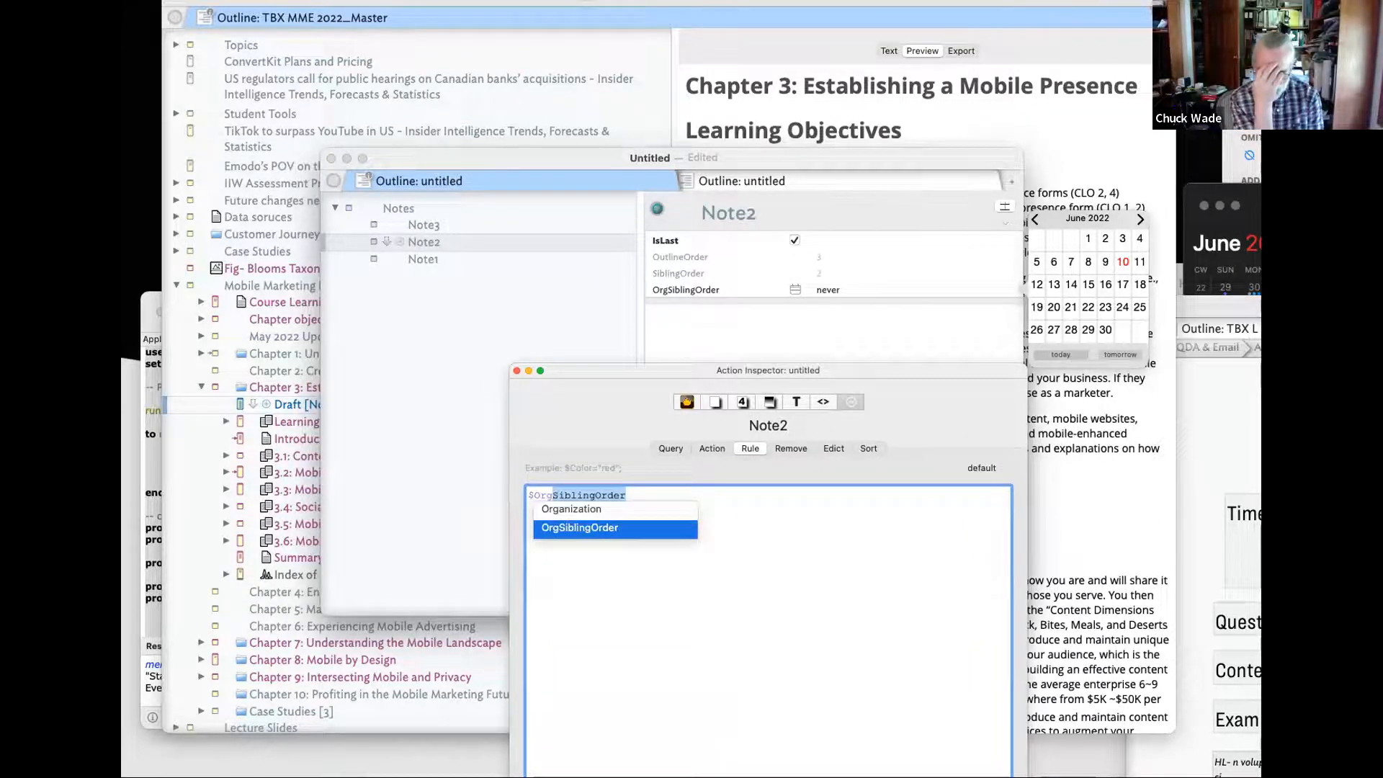
{"action": "key", "text": "Return"}
{"action": "left_click", "coordinate": [429, 240]}
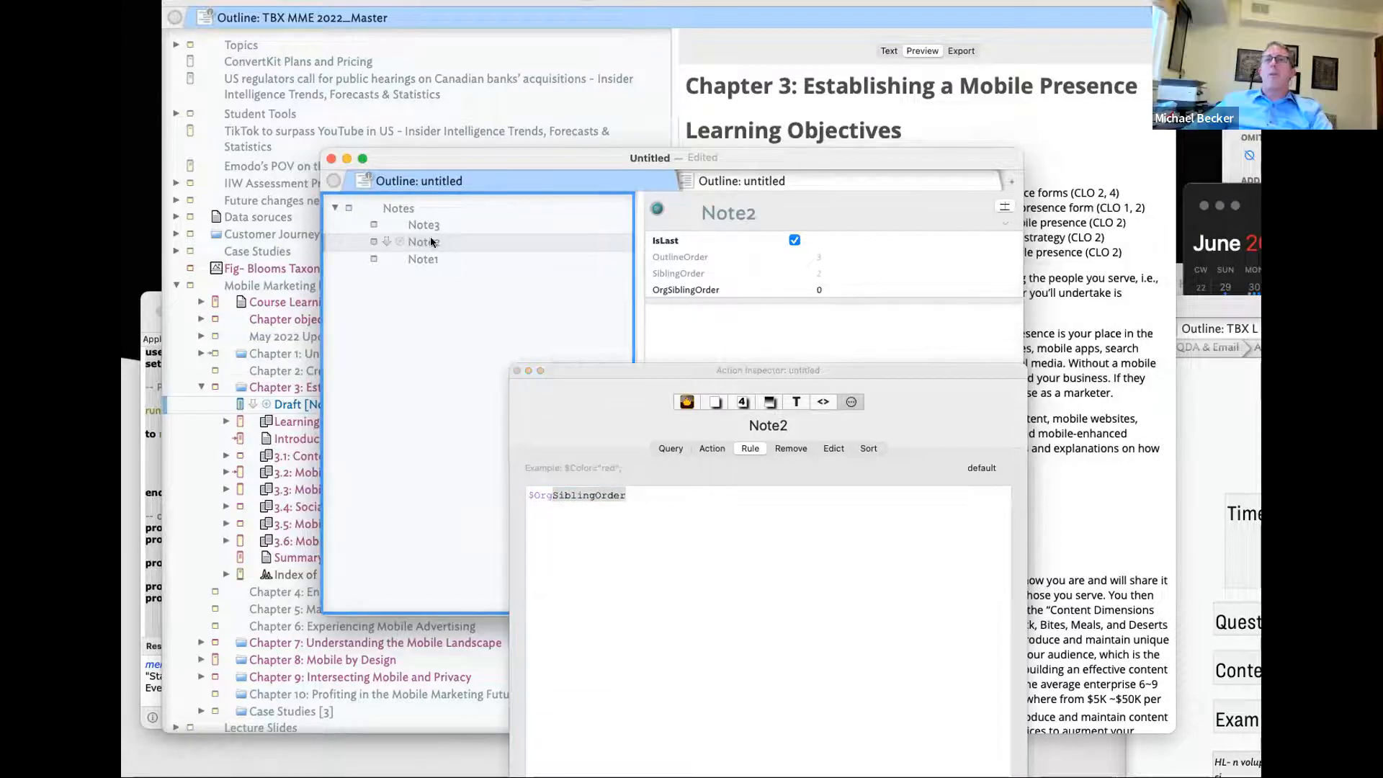
{"action": "left_click", "coordinate": [426, 226]}
{"action": "left_click", "coordinate": [403, 209]}
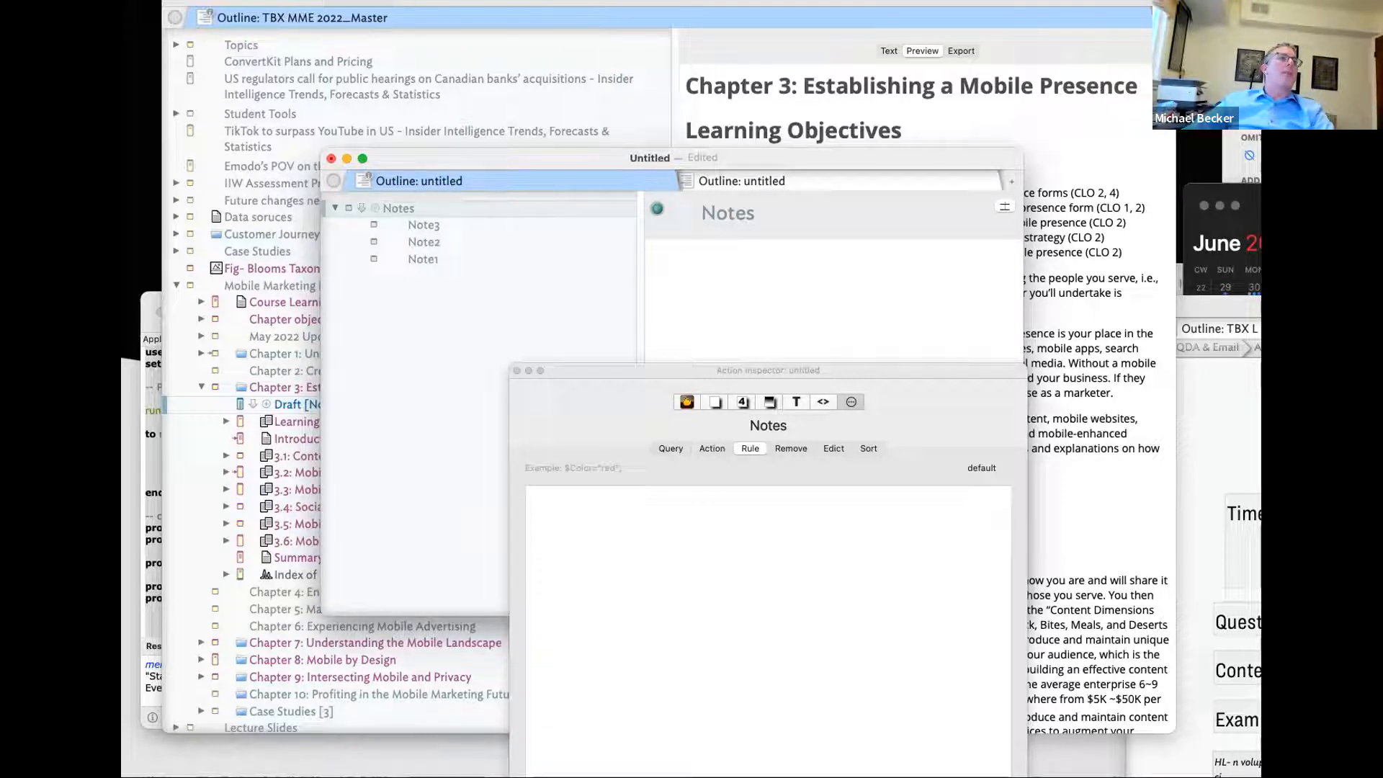
- Create an agent below Notes with the query inside("Notes")
{"action": "left_click", "coordinate": [439, 149]}
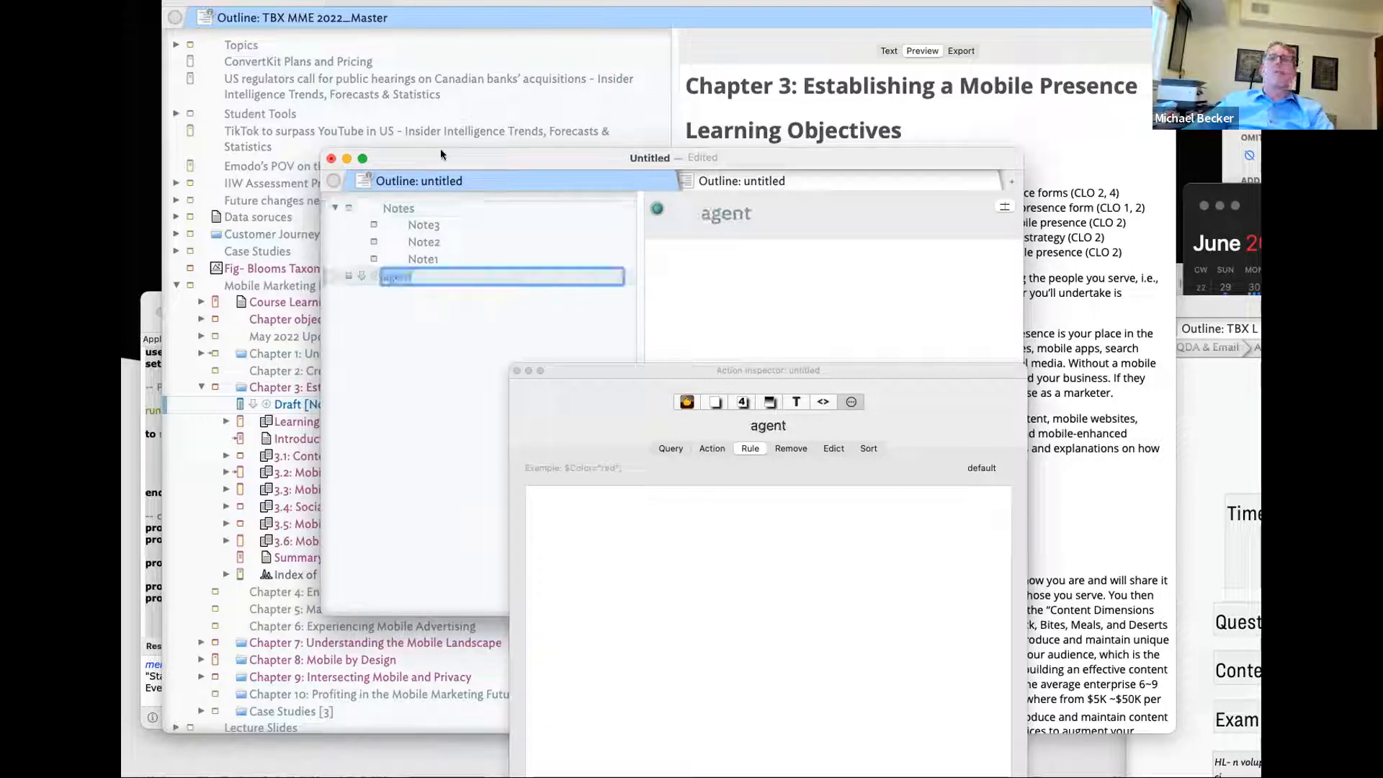
{"action": "left_click", "coordinate": [479, 322]}
{"action": "left_click_drag", "start_coordinate": [704, 389], "coordinate": [1232, 397]}
{"action": "left_click", "coordinate": [939, 360]}
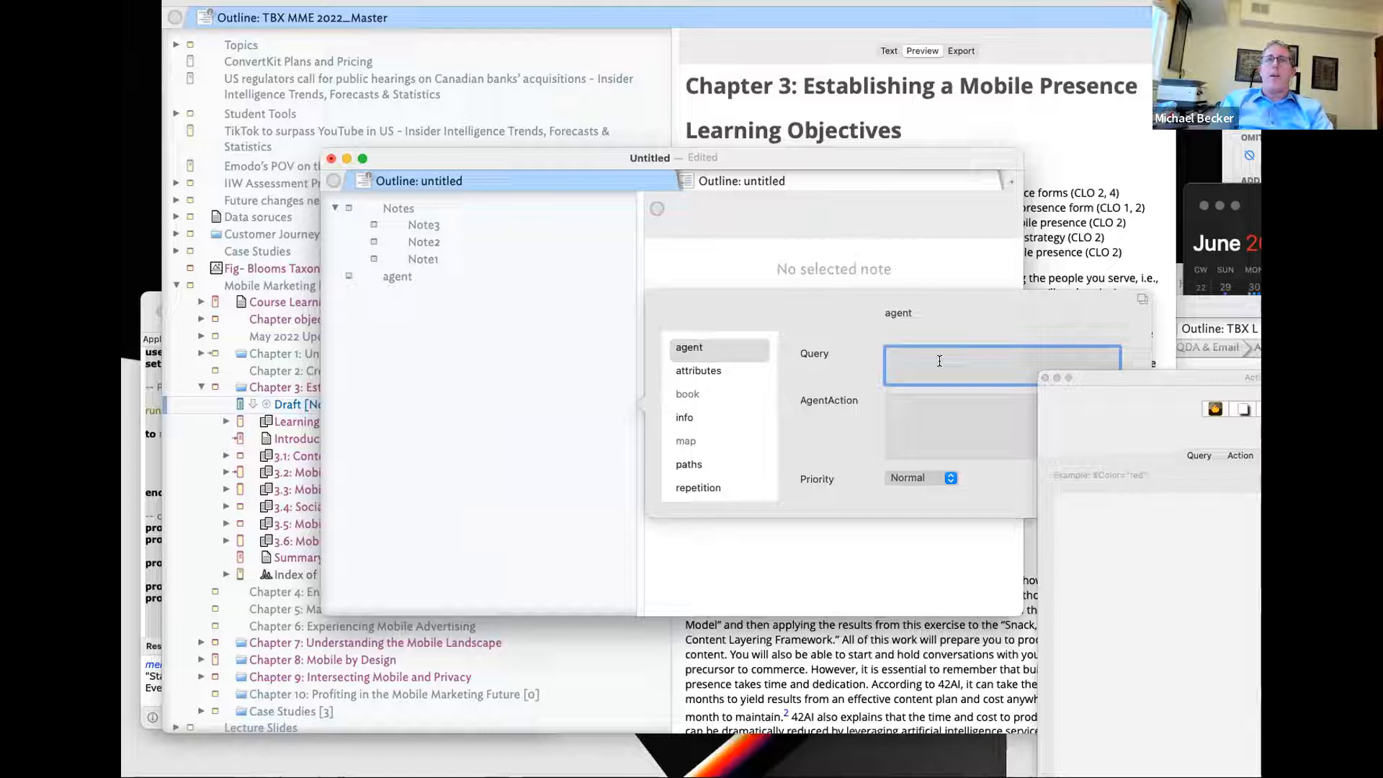
{"action": "type", "text": "ins"}
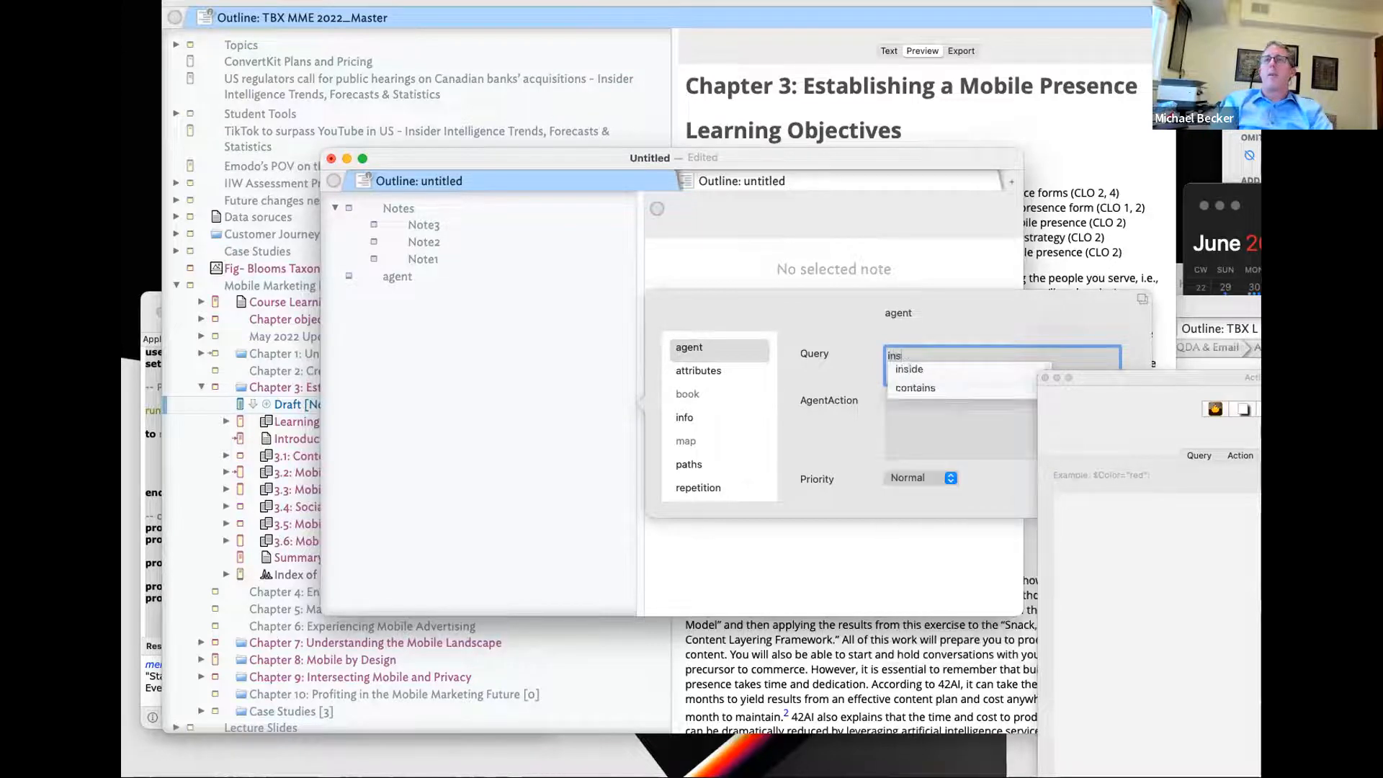
{"action": "type", "text": "ide(\"Notes\")"}
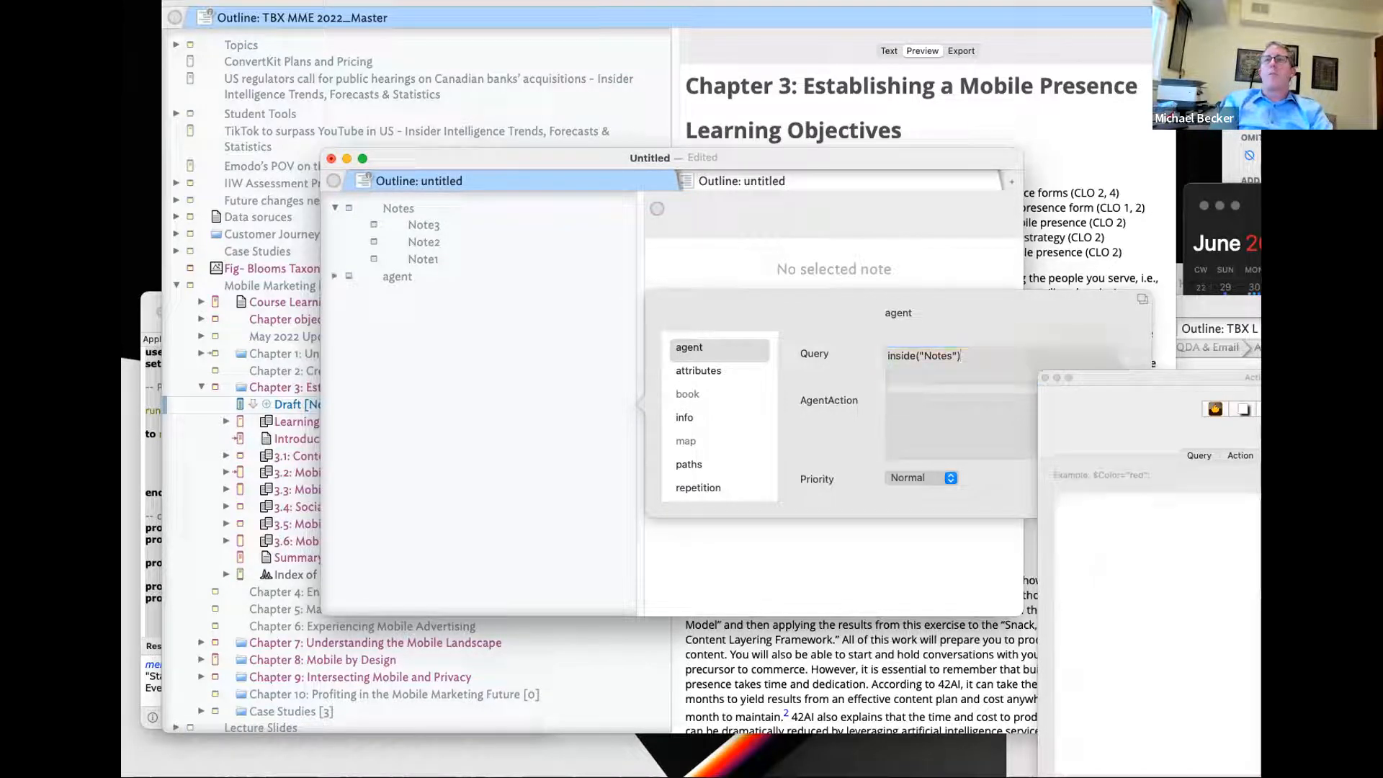
{"action": "key", "text": "Return"}
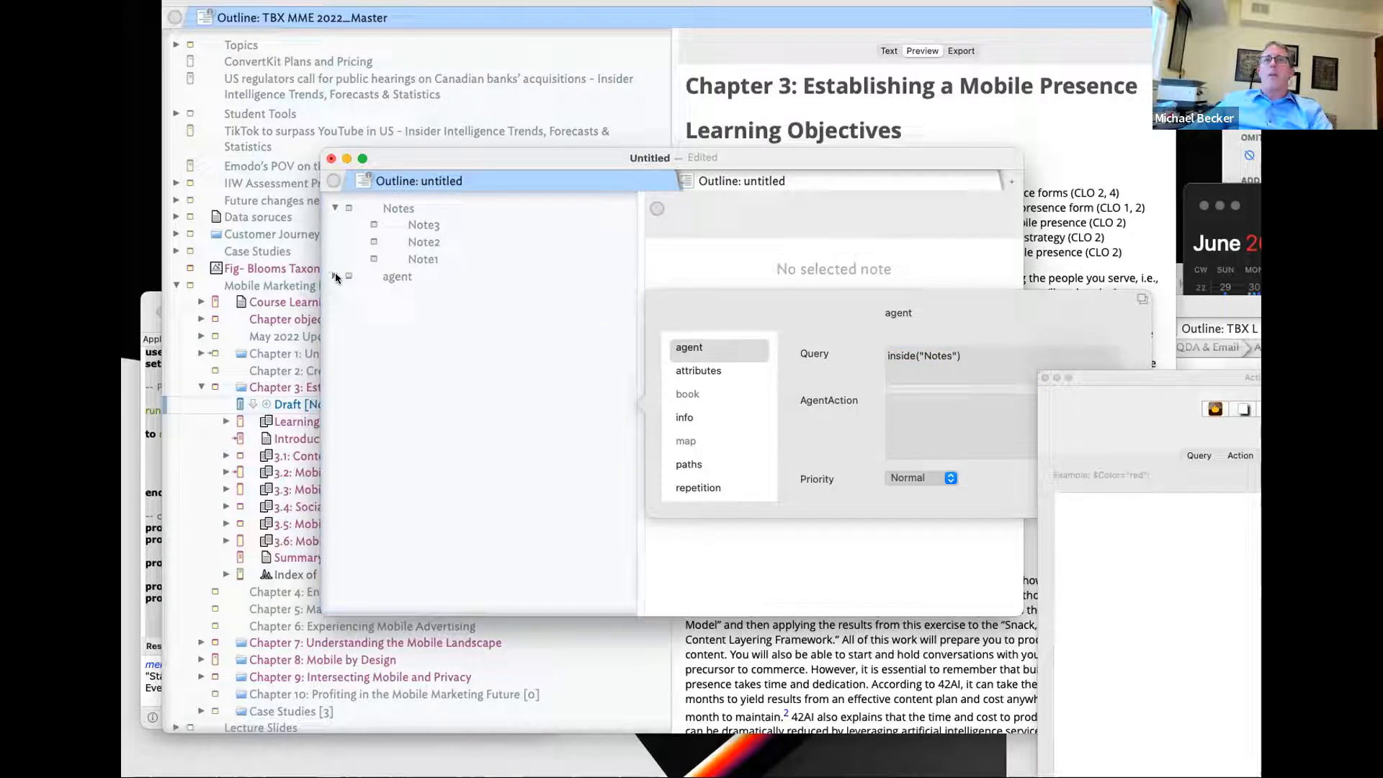
- Set the agent's action to $OrgOrder=$OutlineOrder; and close its settings
{"action": "left_click", "coordinate": [916, 424]}
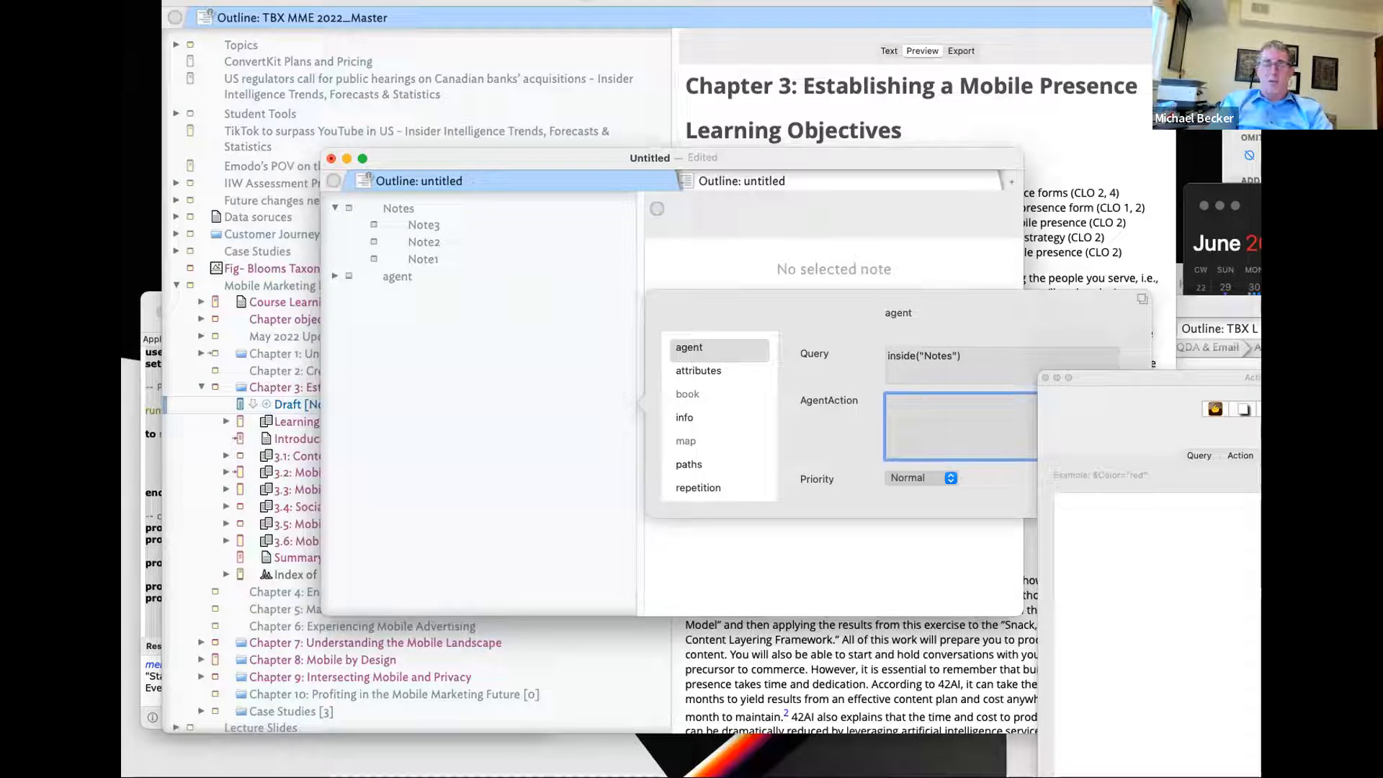
{"action": "type", "text": "$Or"}
{"action": "key", "text": "Down"}
{"action": "key", "text": "Down"}
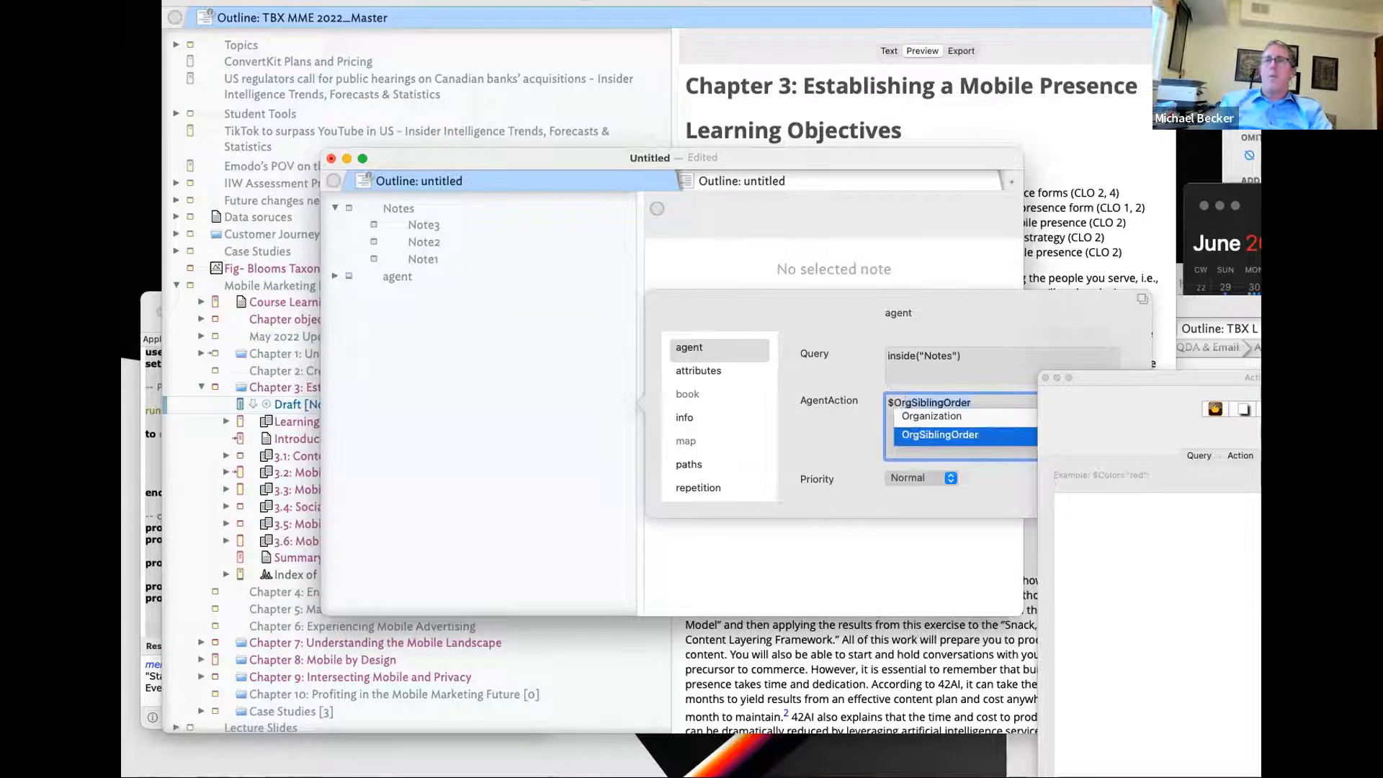
{"action": "key", "text": "Return"}
{"action": "type", "text": "$Si"}
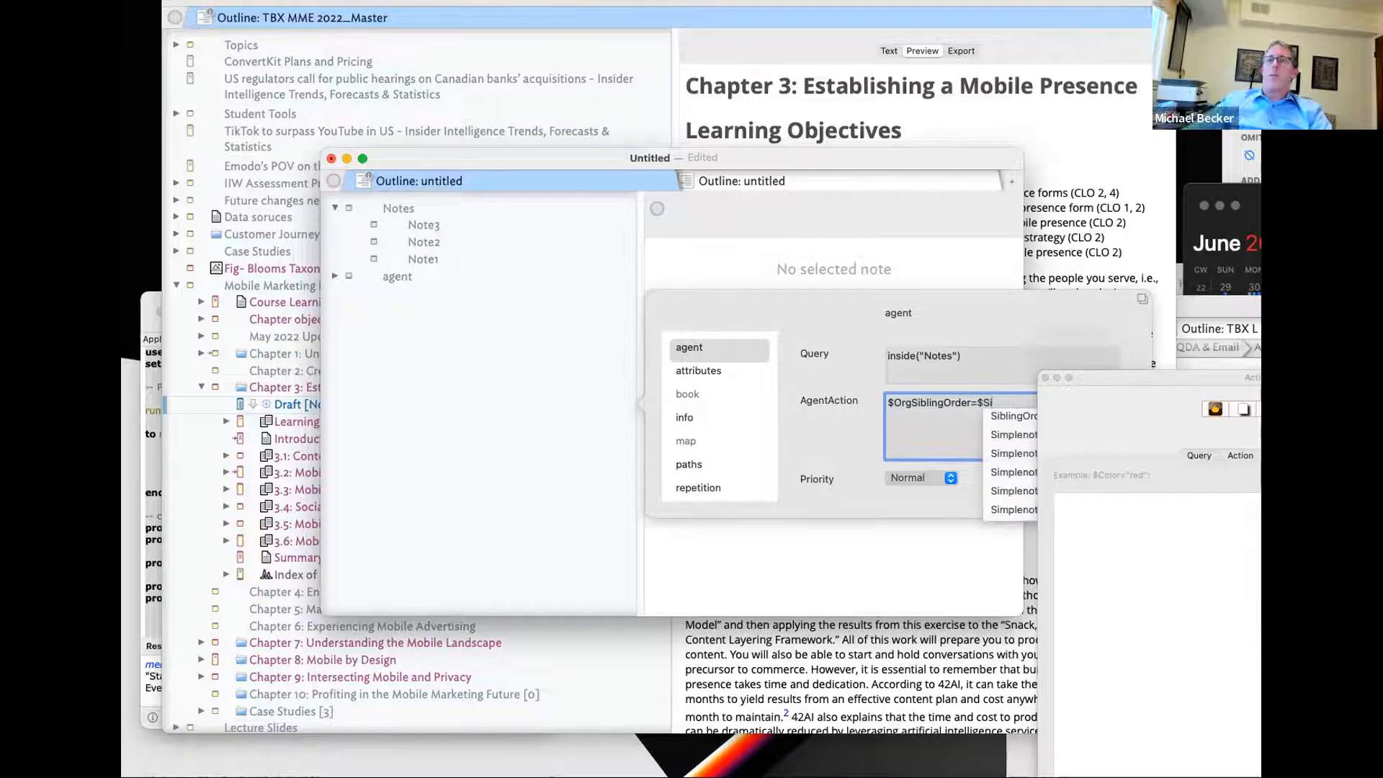
{"action": "left_click", "coordinate": [1048, 405]}
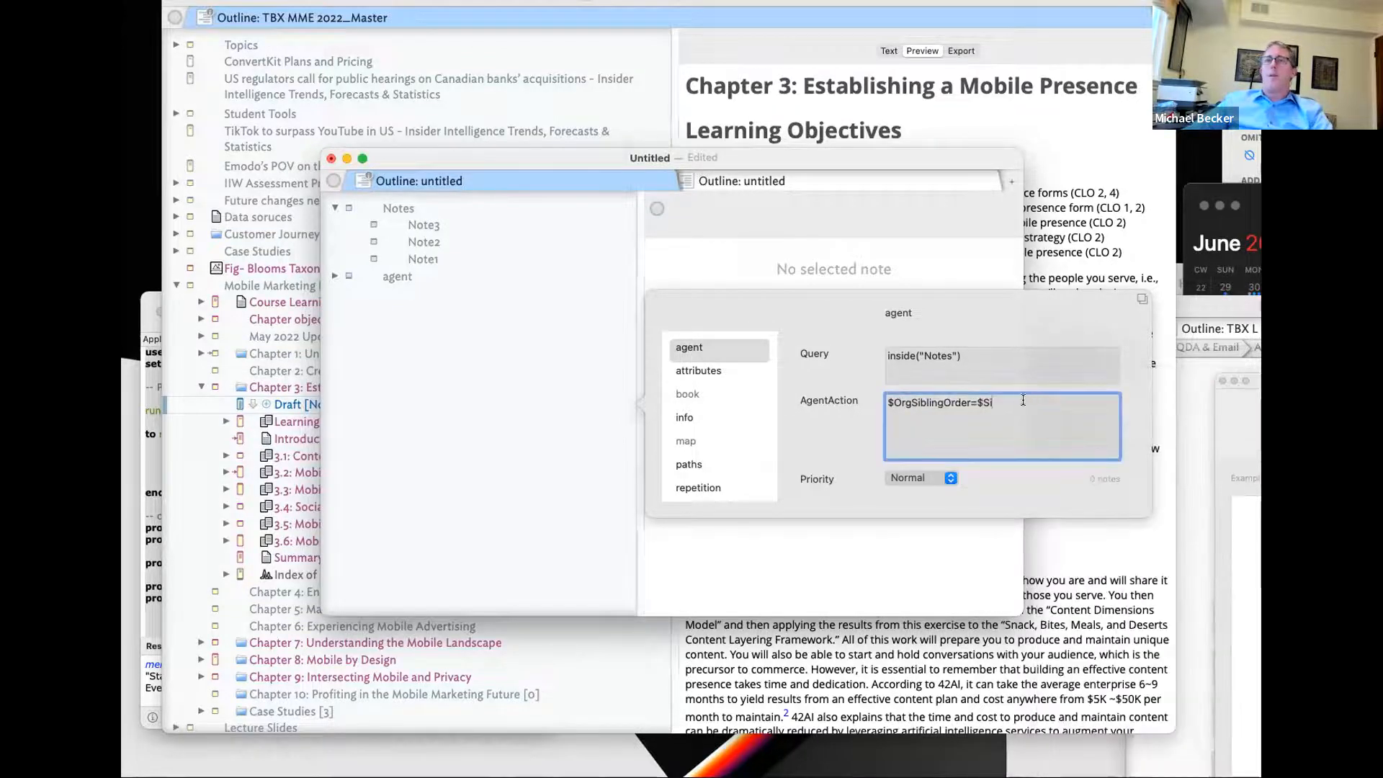
{"action": "key", "text": "BackSpace"}
{"action": "key", "text": "BackSpace"}
{"action": "key", "text": "BackSpace"}
{"action": "key", "text": "BackSpace"}
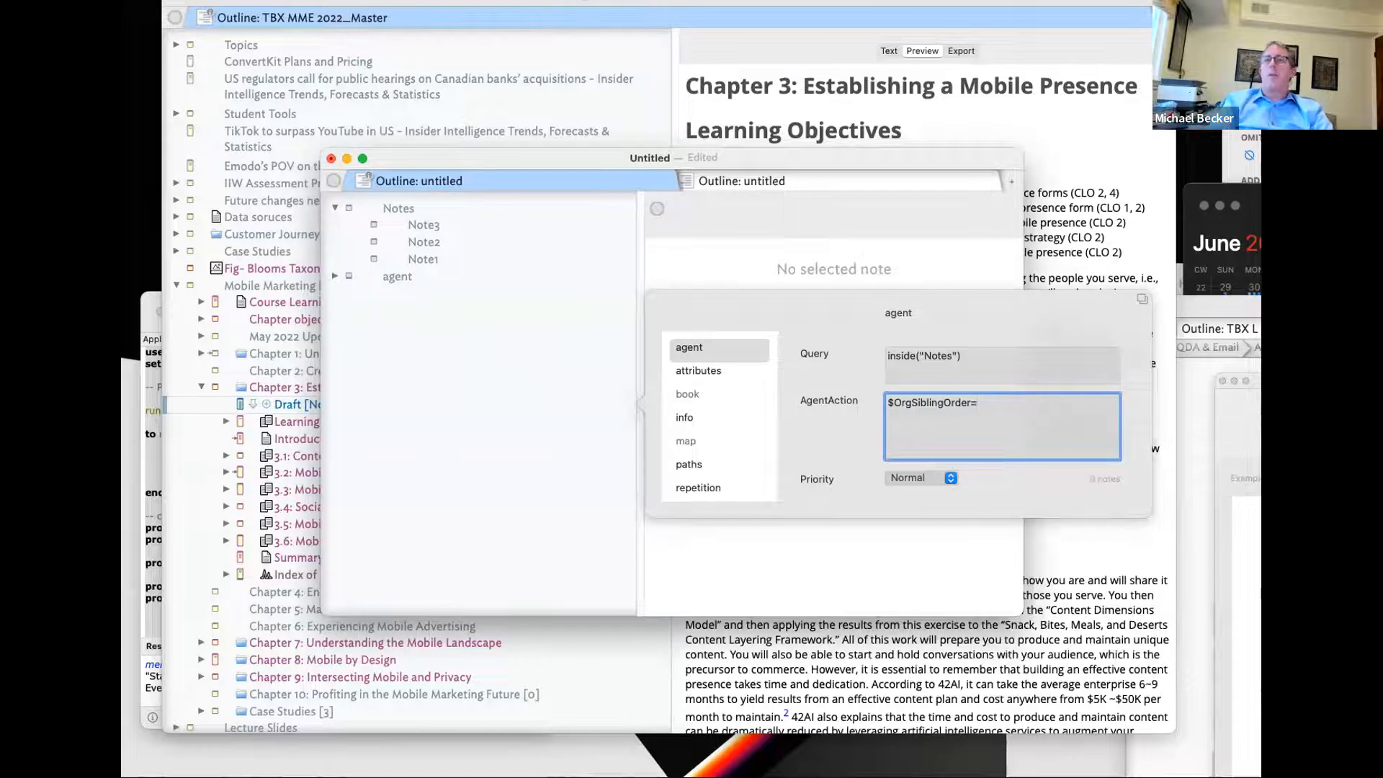
{"action": "key", "text": "BackSpace"}
{"action": "key", "text": "BackSpace"}
{"action": "key", "text": "BackSpace"}
{"action": "key", "text": "BackSpace"}
{"action": "key", "text": "BackSpace"}
{"action": "key", "text": "BackSpace"}
{"action": "key", "text": "BackSpace"}
{"action": "key", "text": "BackSpace"}
{"action": "key", "text": "BackSpace"}
{"action": "key", "text": "BackSpace"}
{"action": "key", "text": "BackSpace"}
{"action": "key", "text": "BackSpace"}
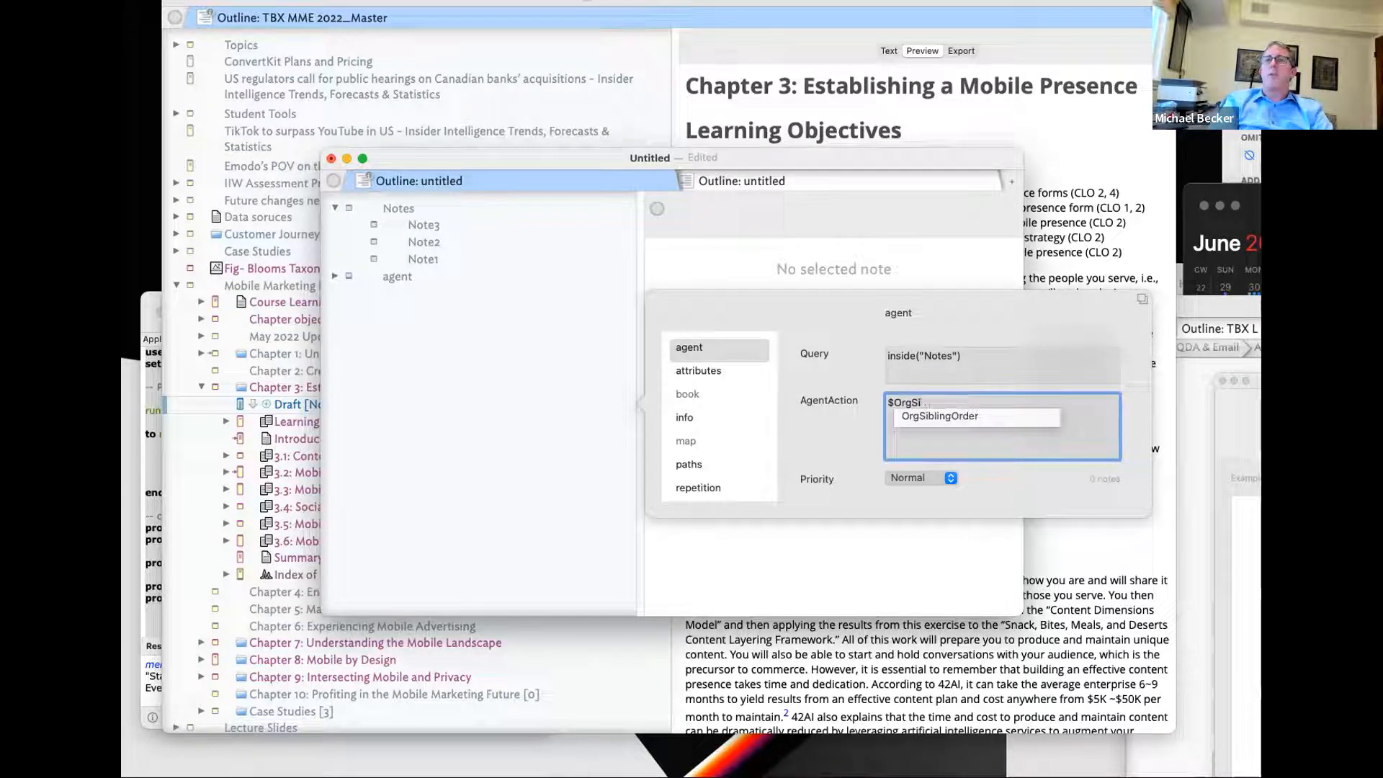
{"action": "type", "text": "O"}
{"action": "key", "text": "BackSpace"}
{"action": "key", "text": "BackSpace"}
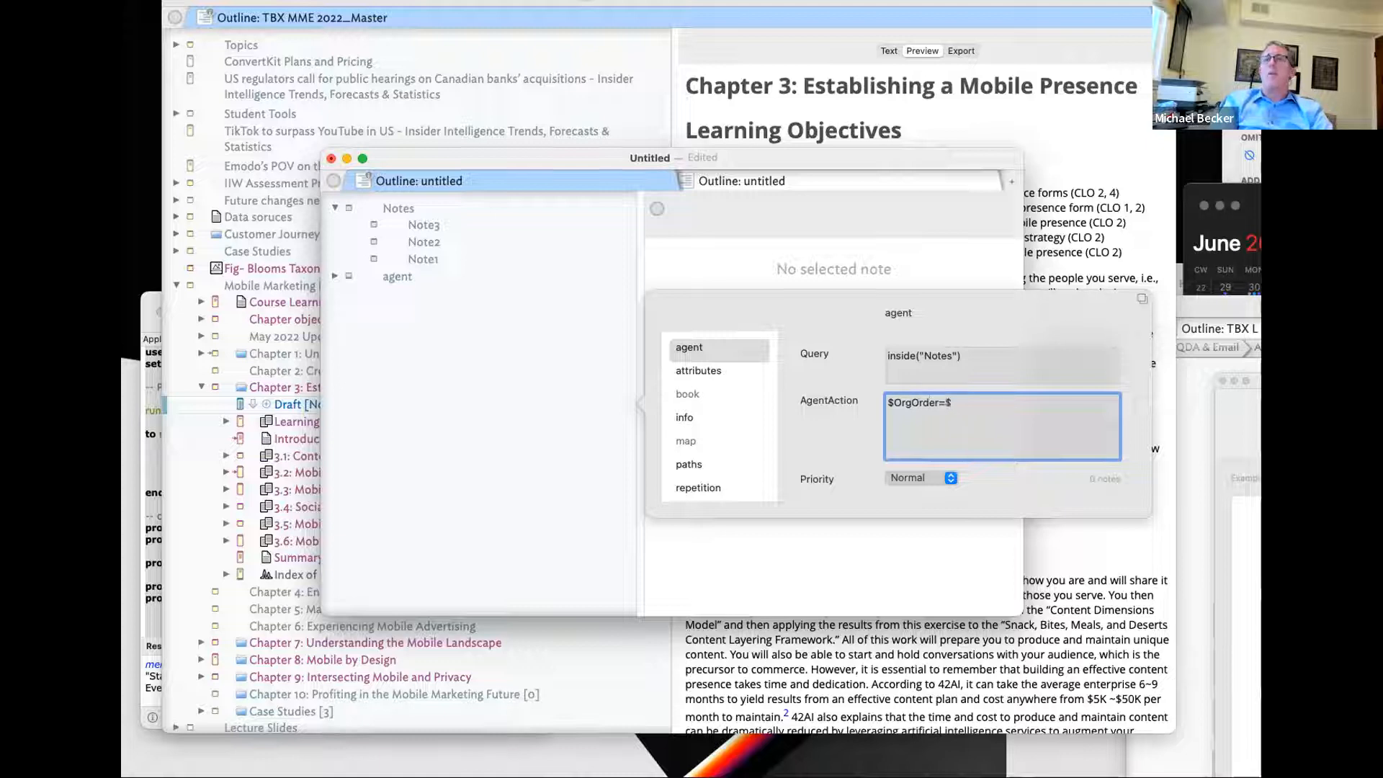
{"action": "type", "text": "Out"}
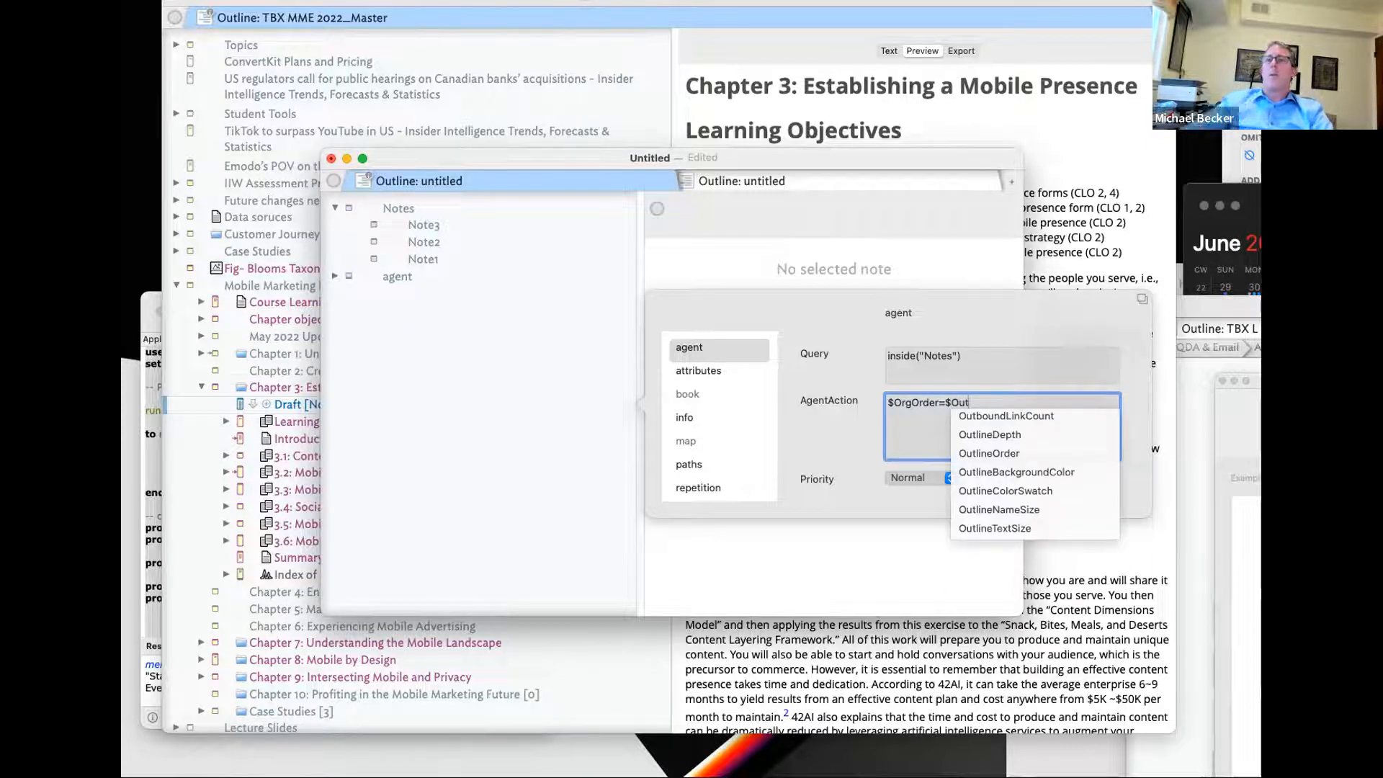
{"action": "left_click", "coordinate": [1007, 446]}
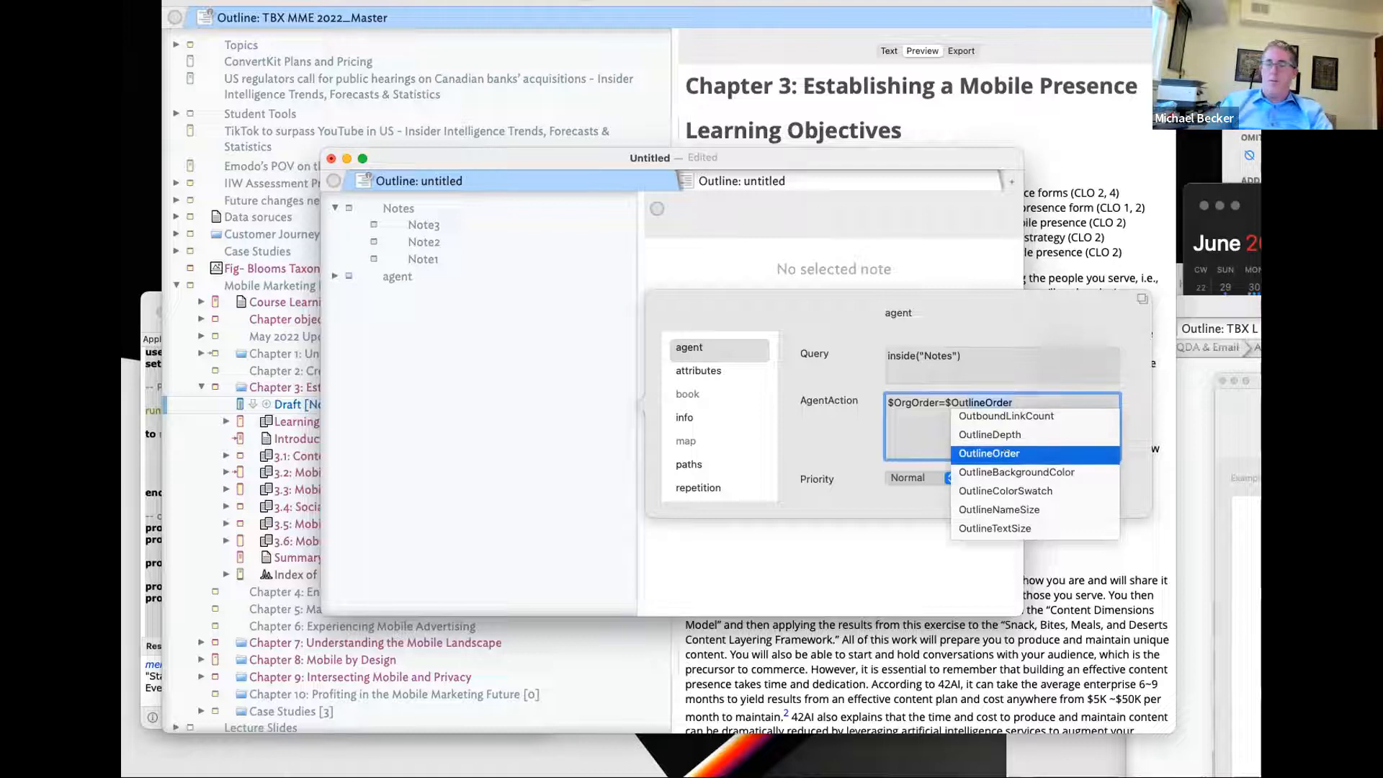
{"action": "key", "text": "Return"}
{"action": "type", "text": ";"}
{"action": "left_click_drag", "start_coordinate": [1253, 380], "coordinate": [780, 386]}
{"action": "left_click", "coordinate": [734, 274]}
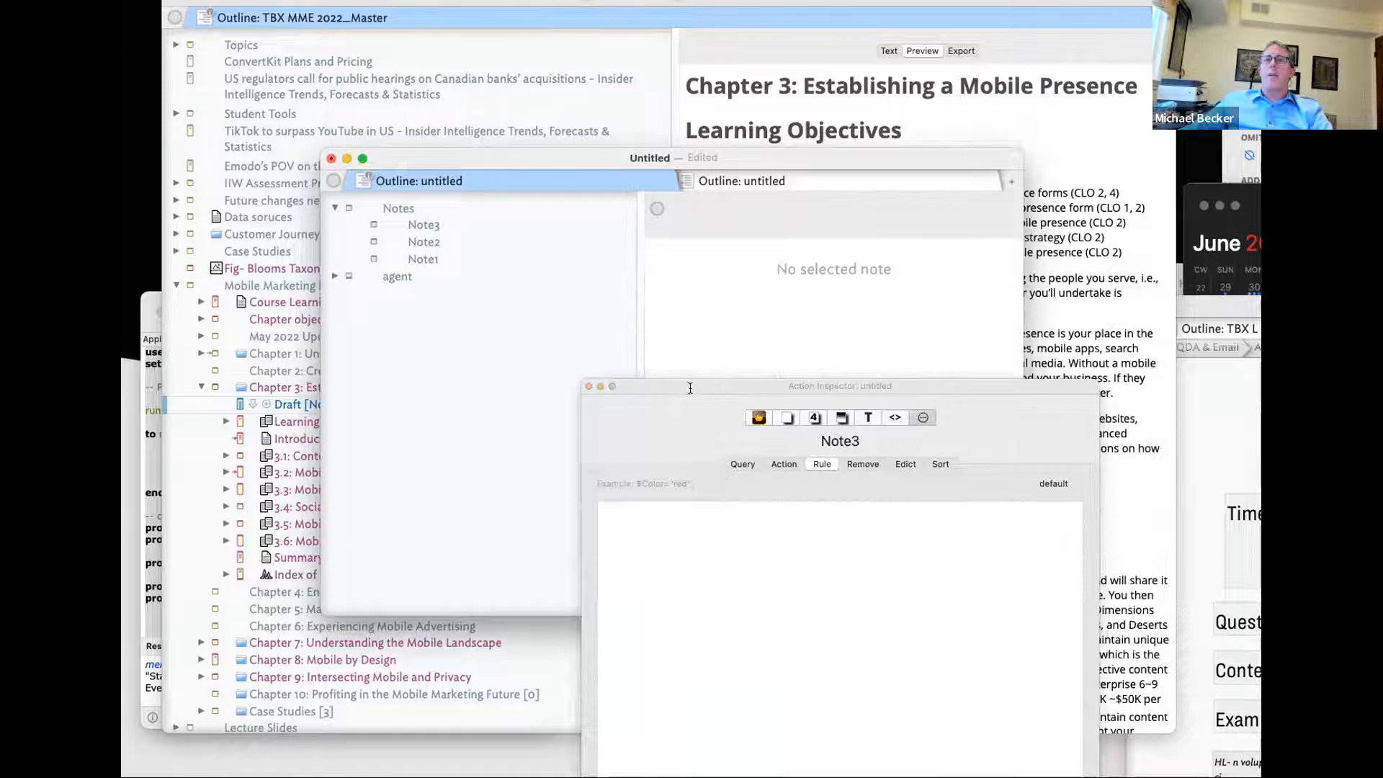
- Rename the user attribute OrgSiblingOrder to OrgOrder, then check Note2, Note3 and Note1
{"action": "left_click", "coordinate": [785, 418]}
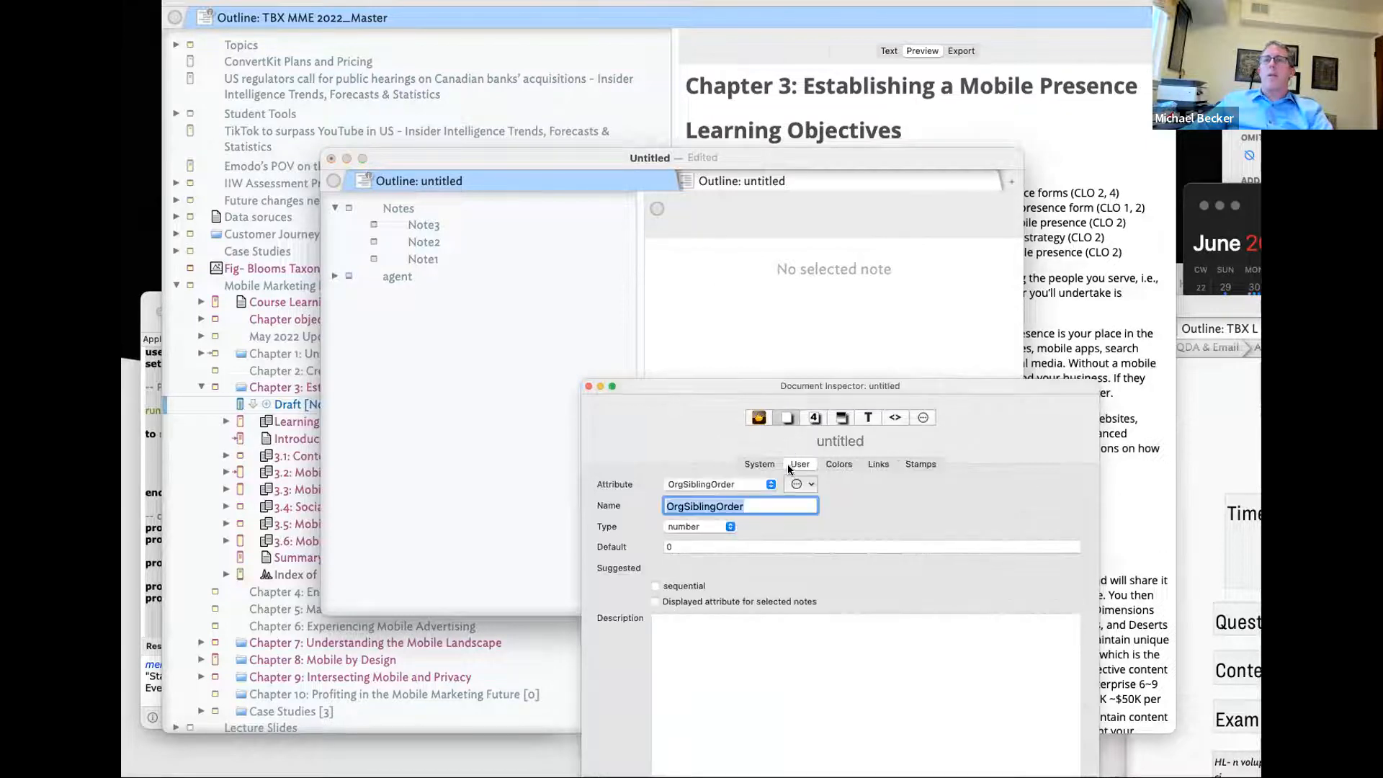
{"action": "left_click", "coordinate": [706, 502]}
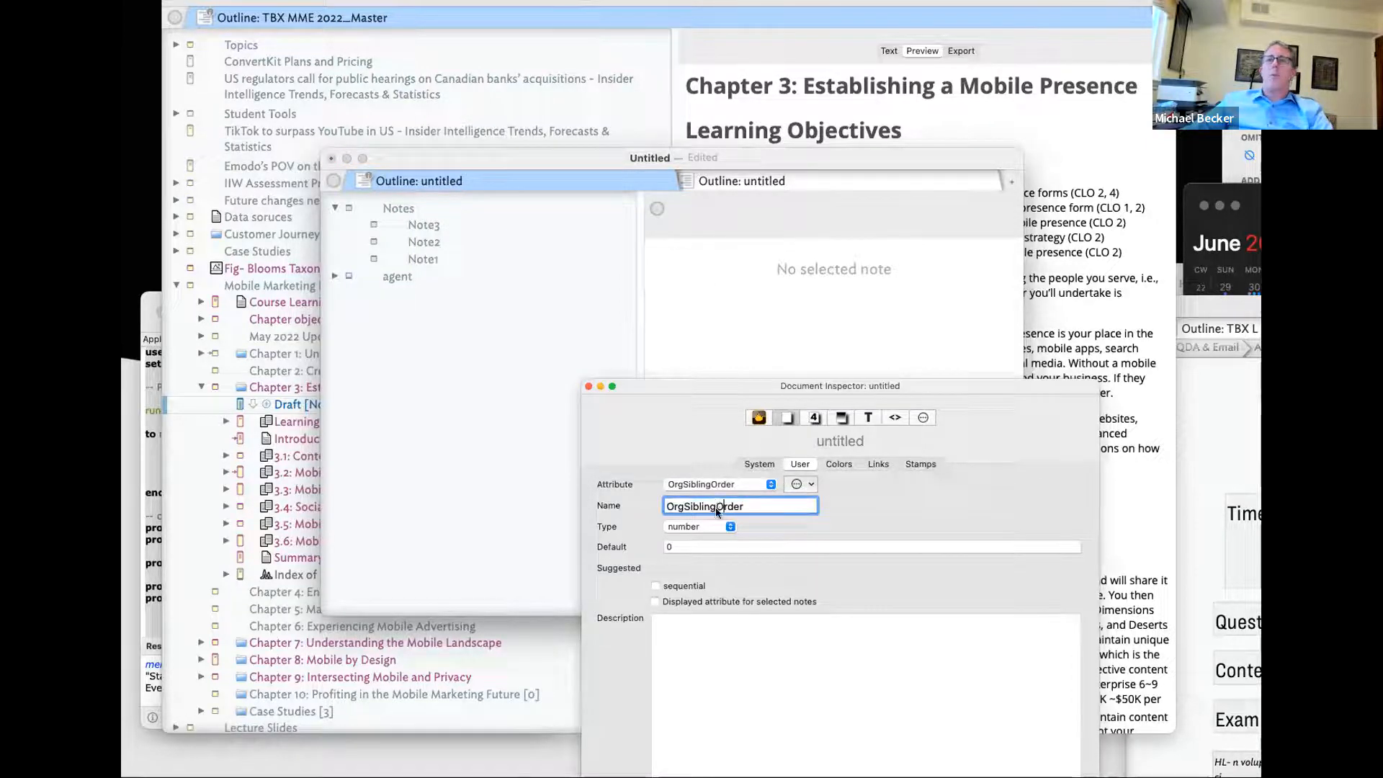
{"action": "key", "text": "BackSpace"}
{"action": "key", "text": "BackSpace"}
{"action": "key", "text": "BackSpace"}
{"action": "key", "text": "BackSpace"}
{"action": "key", "text": "BackSpace"}
{"action": "key", "text": "BackSpace"}
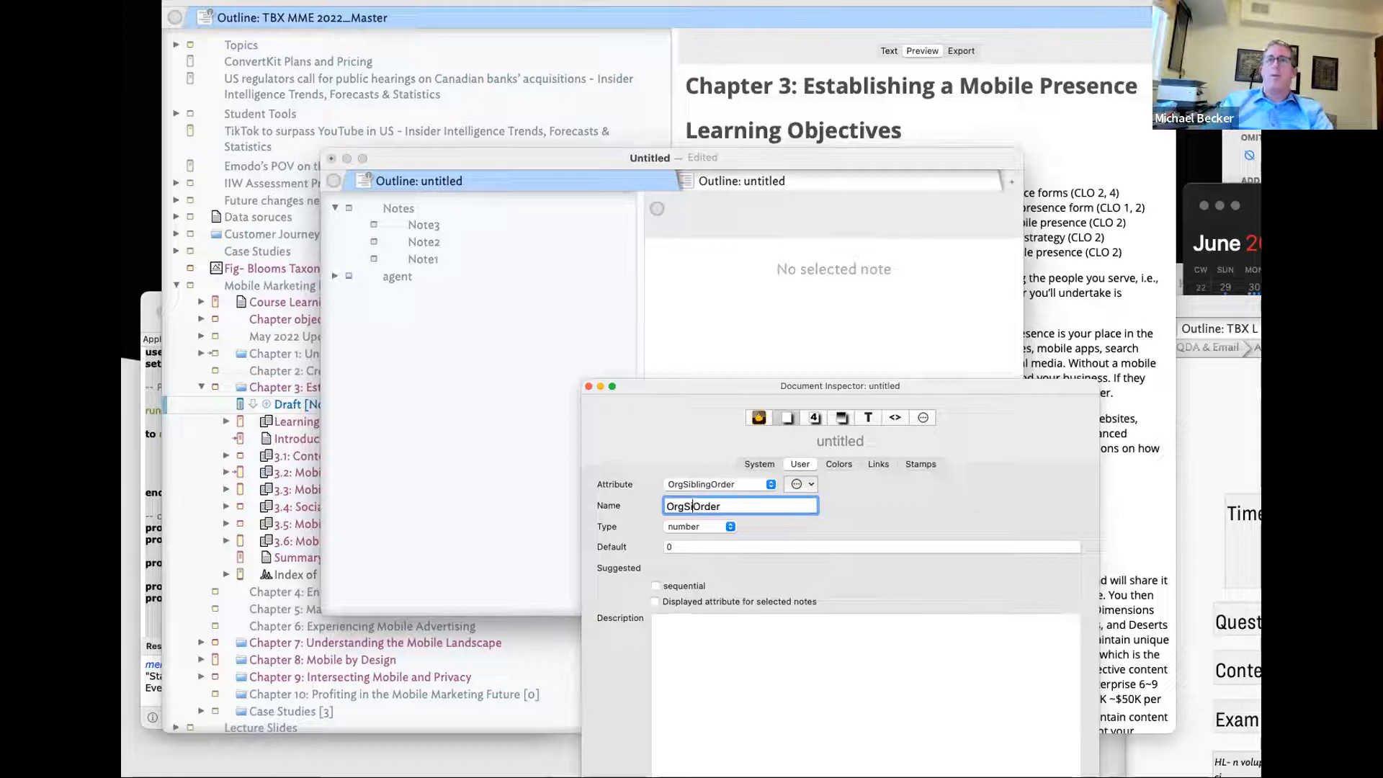
{"action": "key", "text": "BackSpace"}
{"action": "key", "text": "Return"}
{"action": "left_click", "coordinate": [731, 306]}
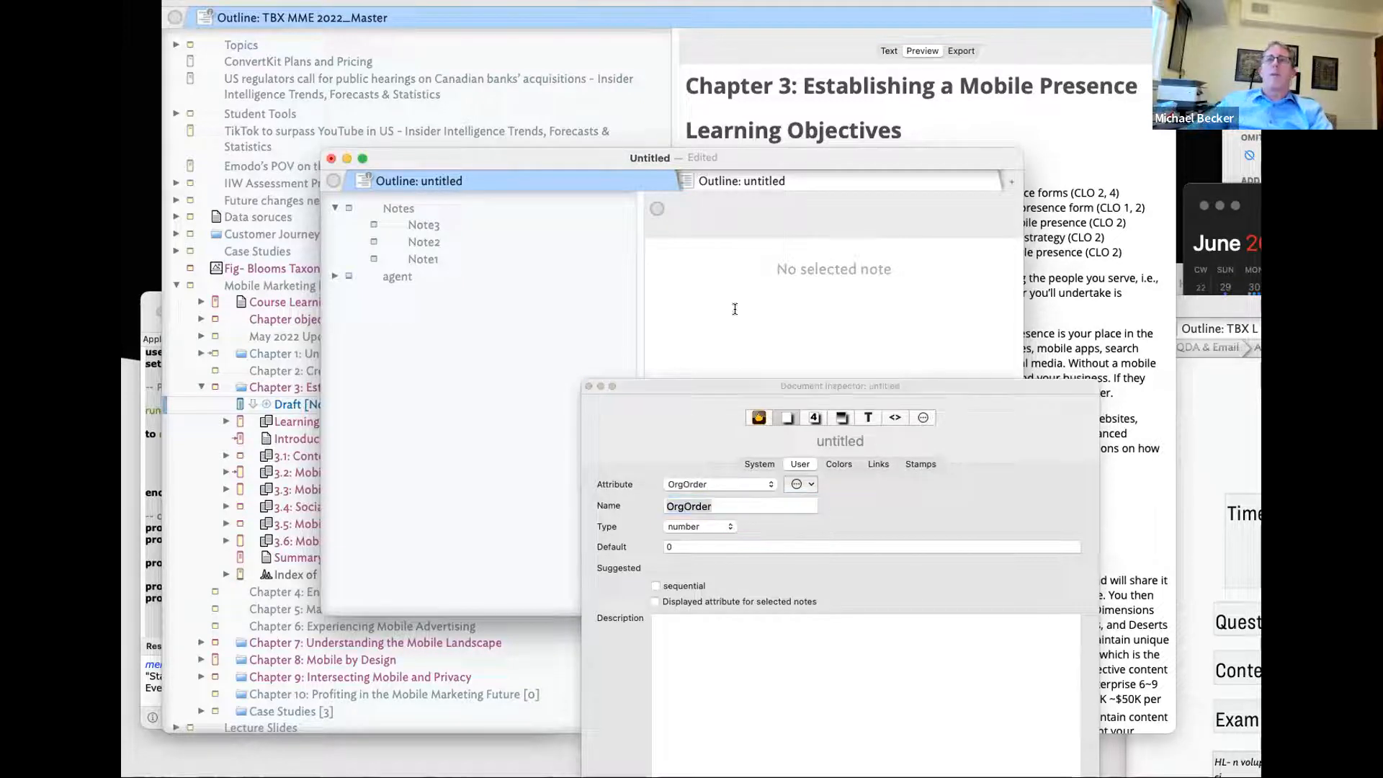
{"action": "left_click", "coordinate": [436, 242]}
{"action": "left_click", "coordinate": [432, 224]}
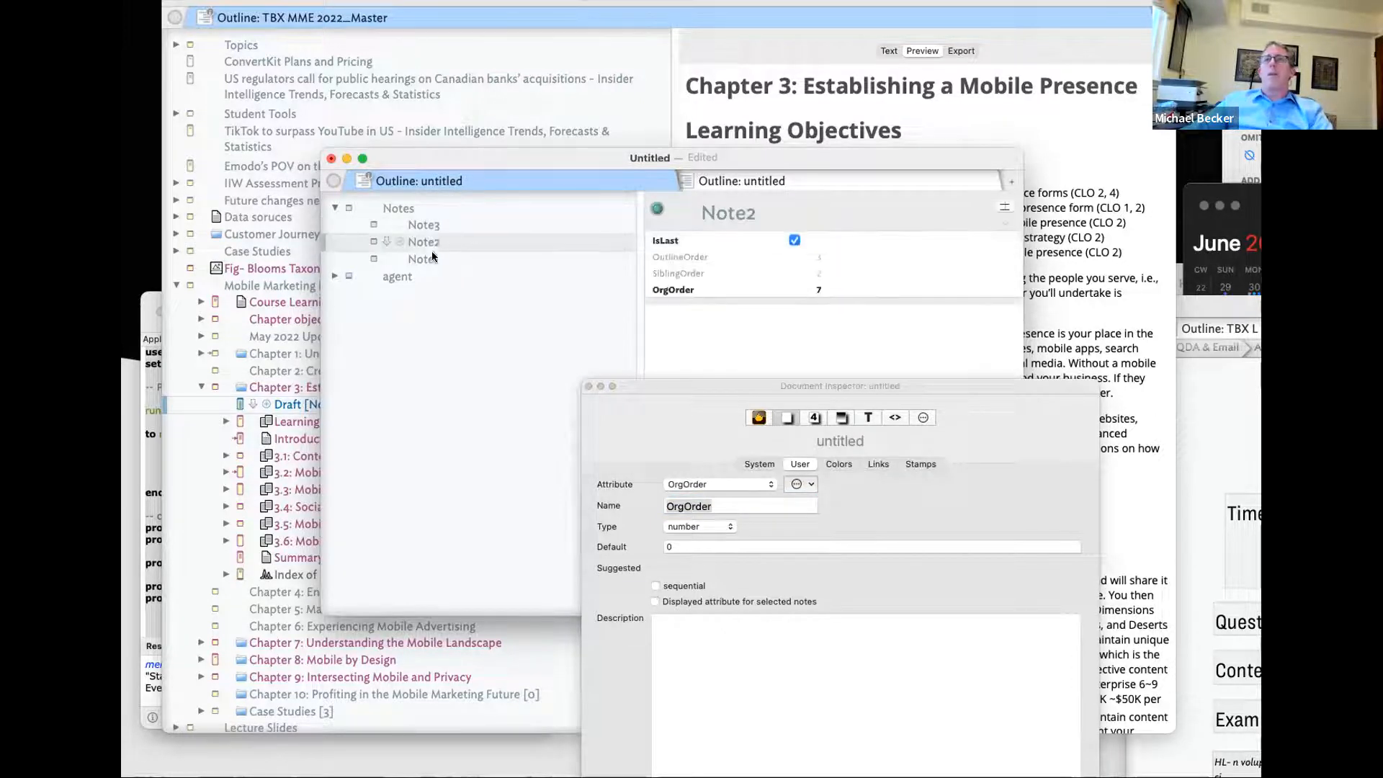
{"action": "left_click", "coordinate": [425, 258]}
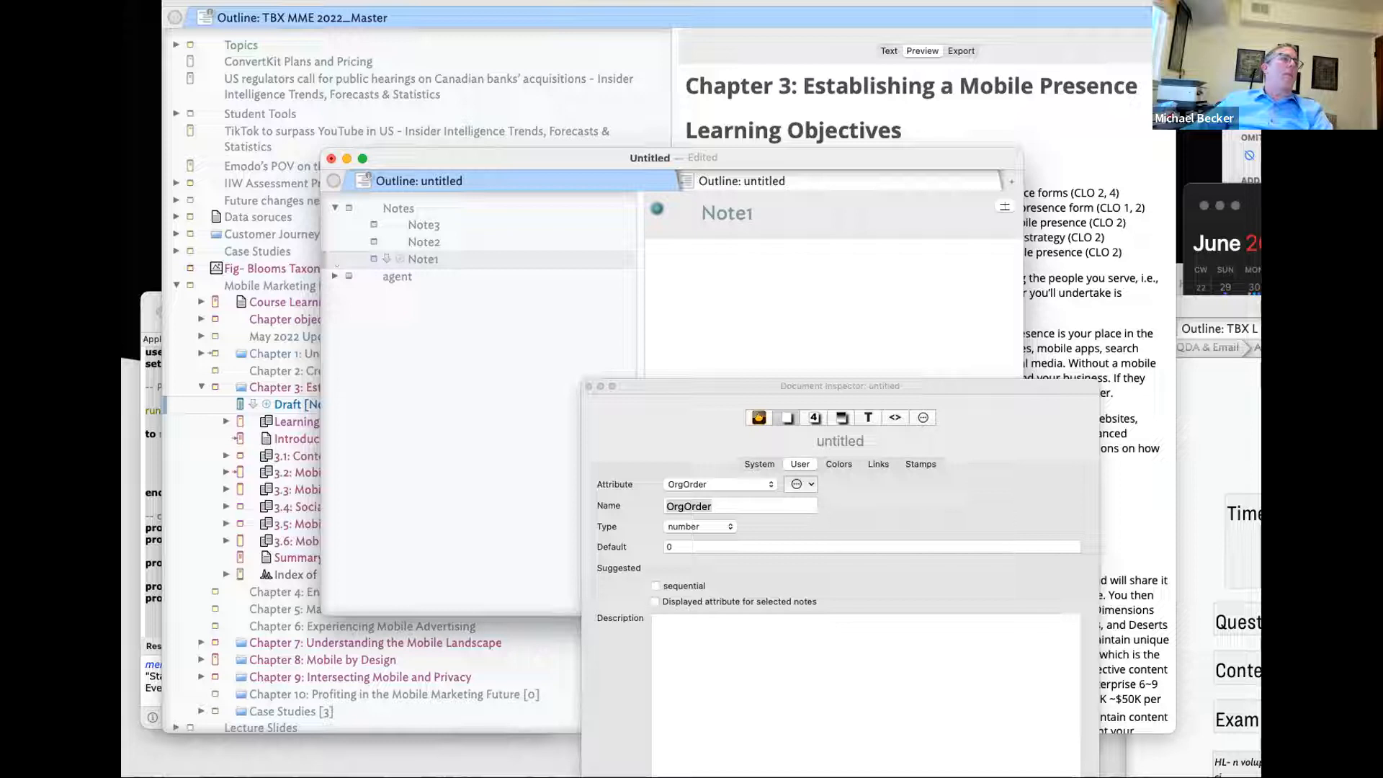
- Add the Prototypes container, delete its Action prototype, and create a prototype named Note
{"action": "left_click", "coordinate": [201, 254]}
{"action": "left_click", "coordinate": [335, 293]}
{"action": "left_click", "coordinate": [409, 308]}
{"action": "key", "text": "Delete"}
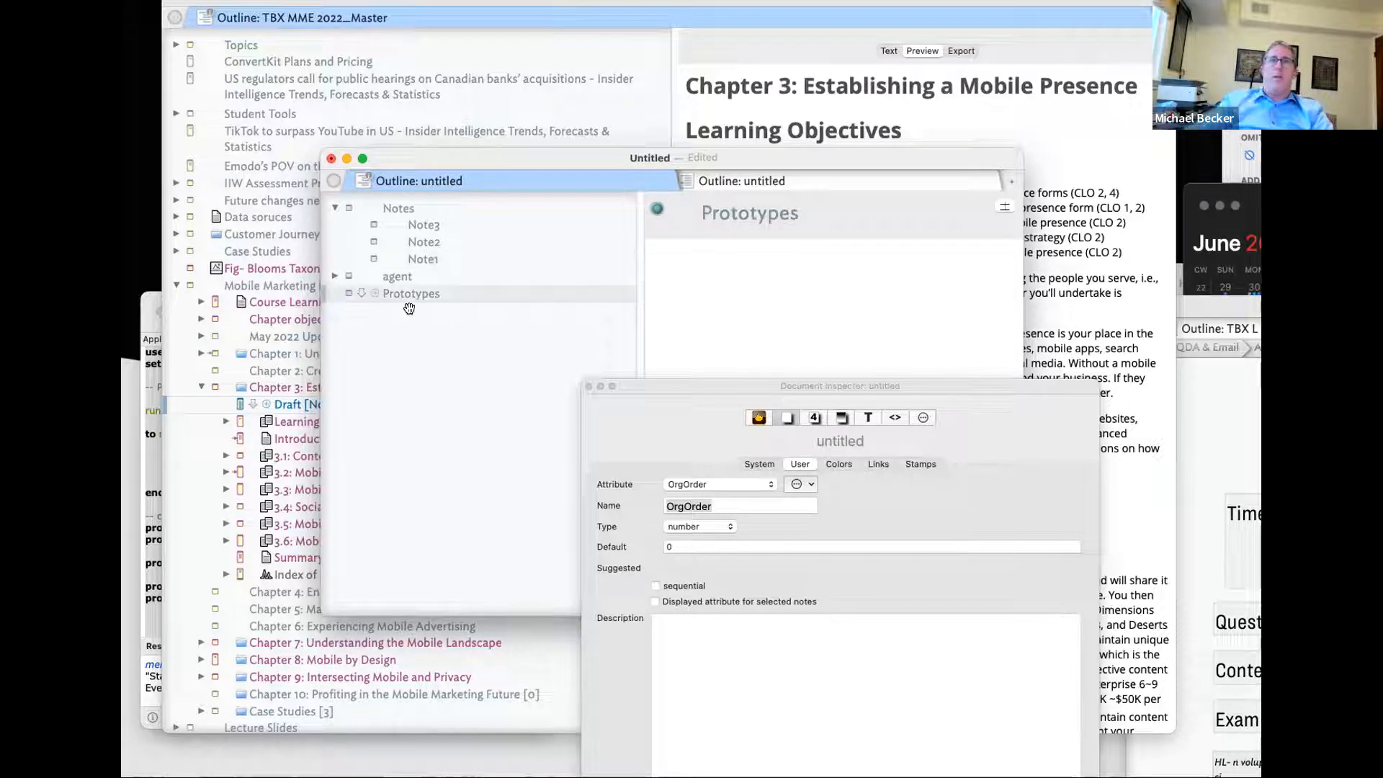
{"action": "key", "text": "alt+Return"}
{"action": "type", "text": "Note"}
{"action": "key", "text": "Return"}
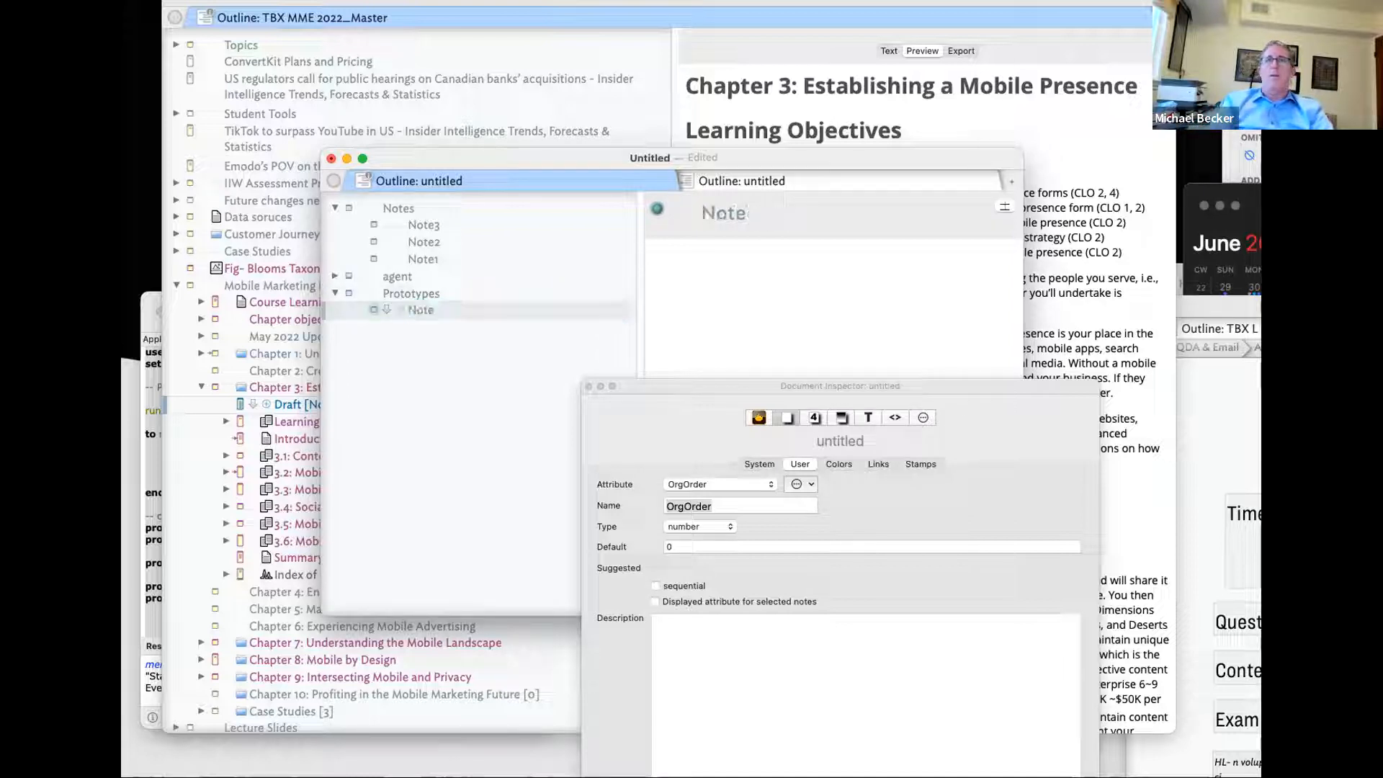
- Set the Note prototype's DisplayedAttributes to IsLast;OutlineOrder;SiblingOrder;OrgOrder via Quickstamp
{"action": "left_click", "coordinate": [458, 223]}
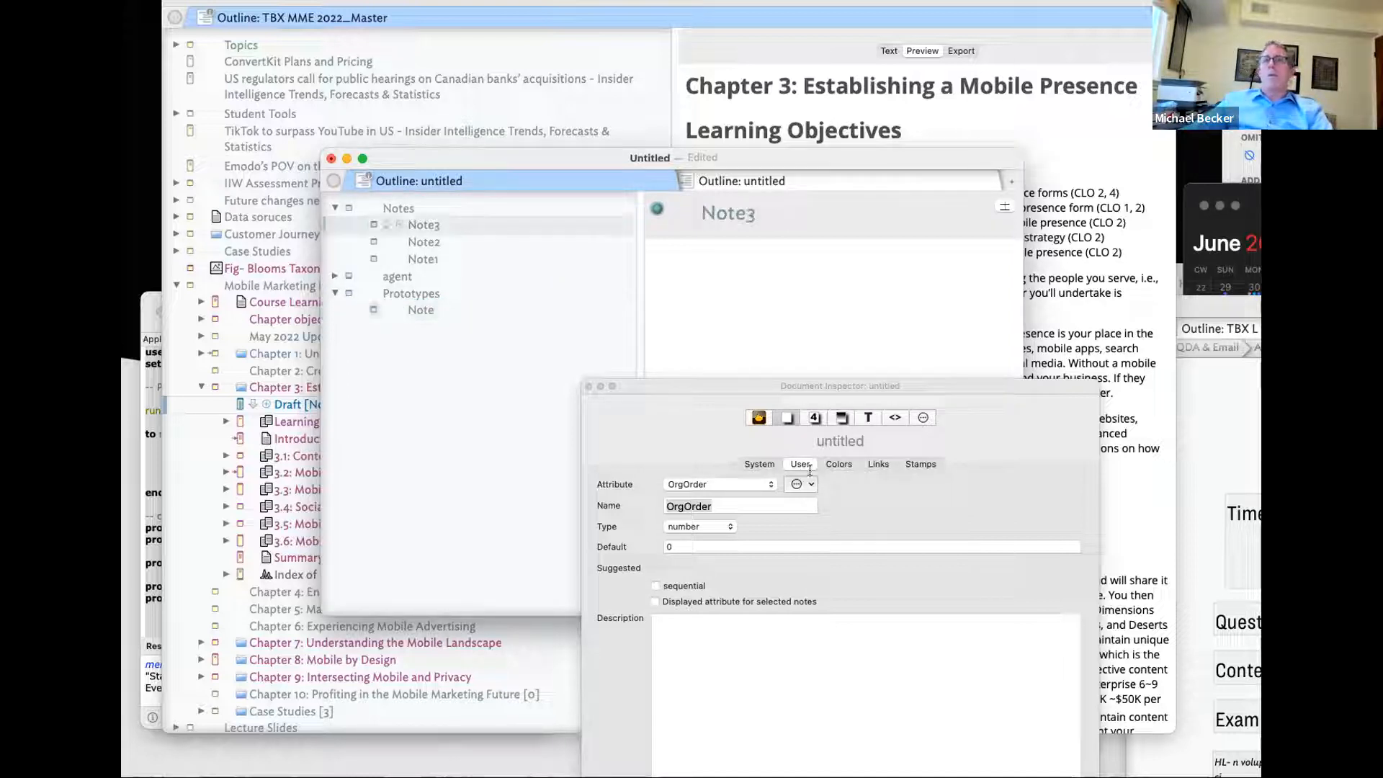
{"action": "key", "text": "super+1"}
{"action": "left_click", "coordinate": [853, 464]}
{"action": "left_click", "coordinate": [802, 485]}
{"action": "type", "text": "Dis"}
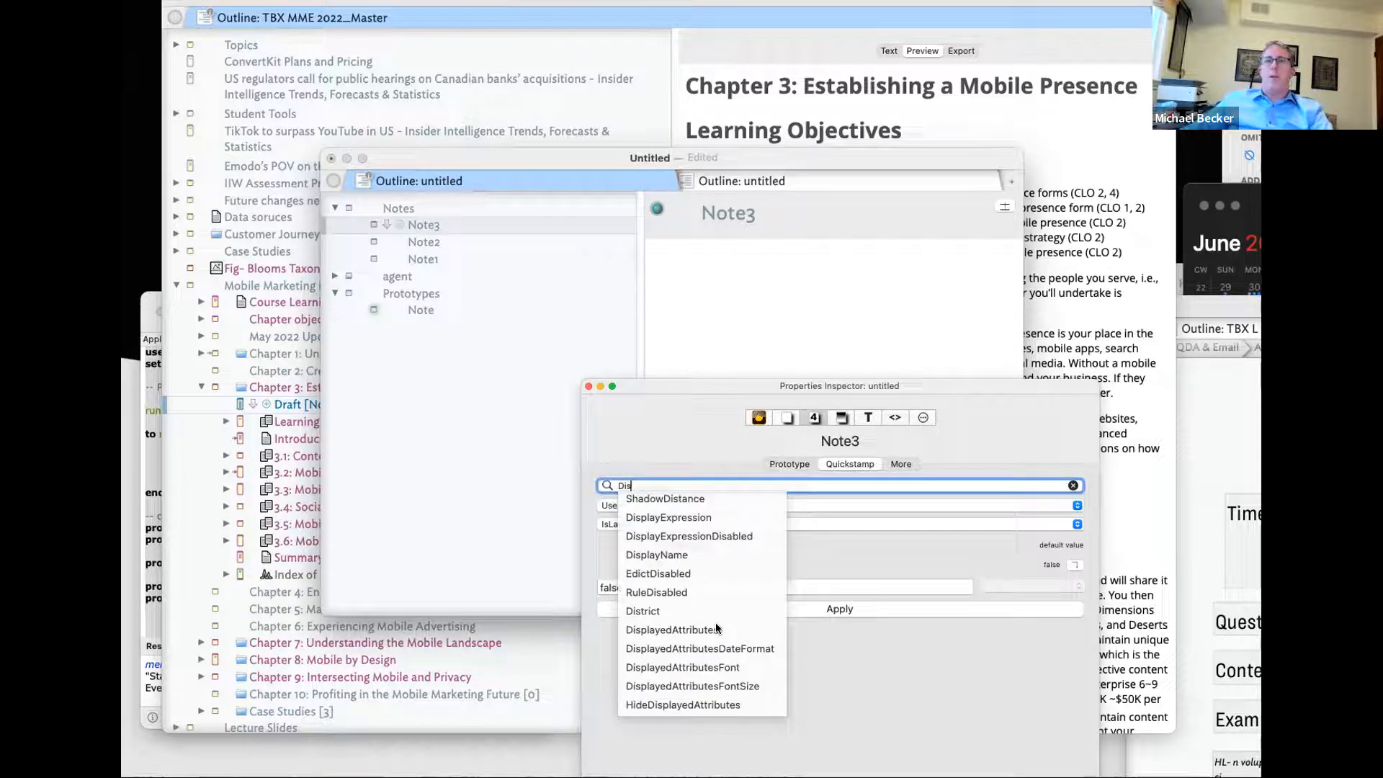
{"action": "left_click", "coordinate": [715, 629]}
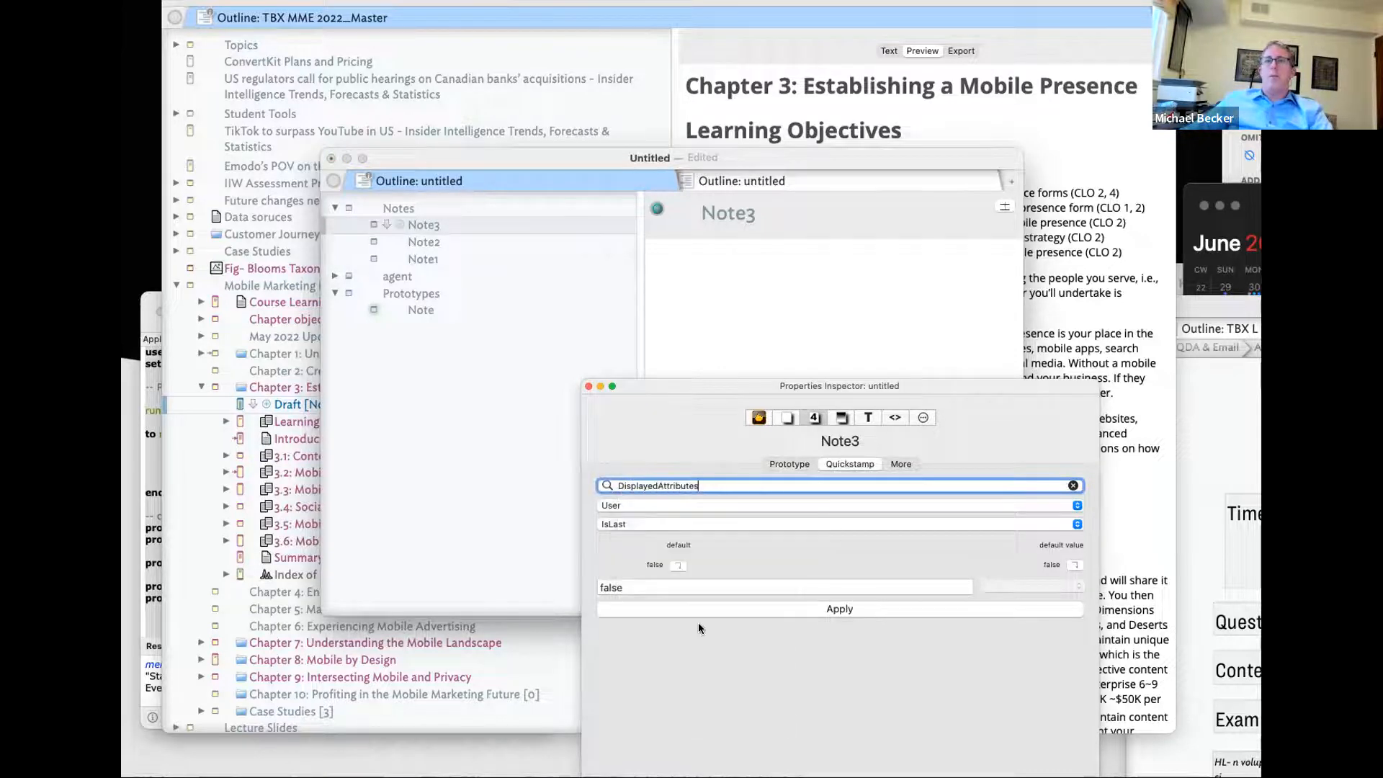
{"action": "left_click", "coordinate": [434, 244]}
{"action": "left_click", "coordinate": [429, 254]}
{"action": "left_click", "coordinate": [435, 244]}
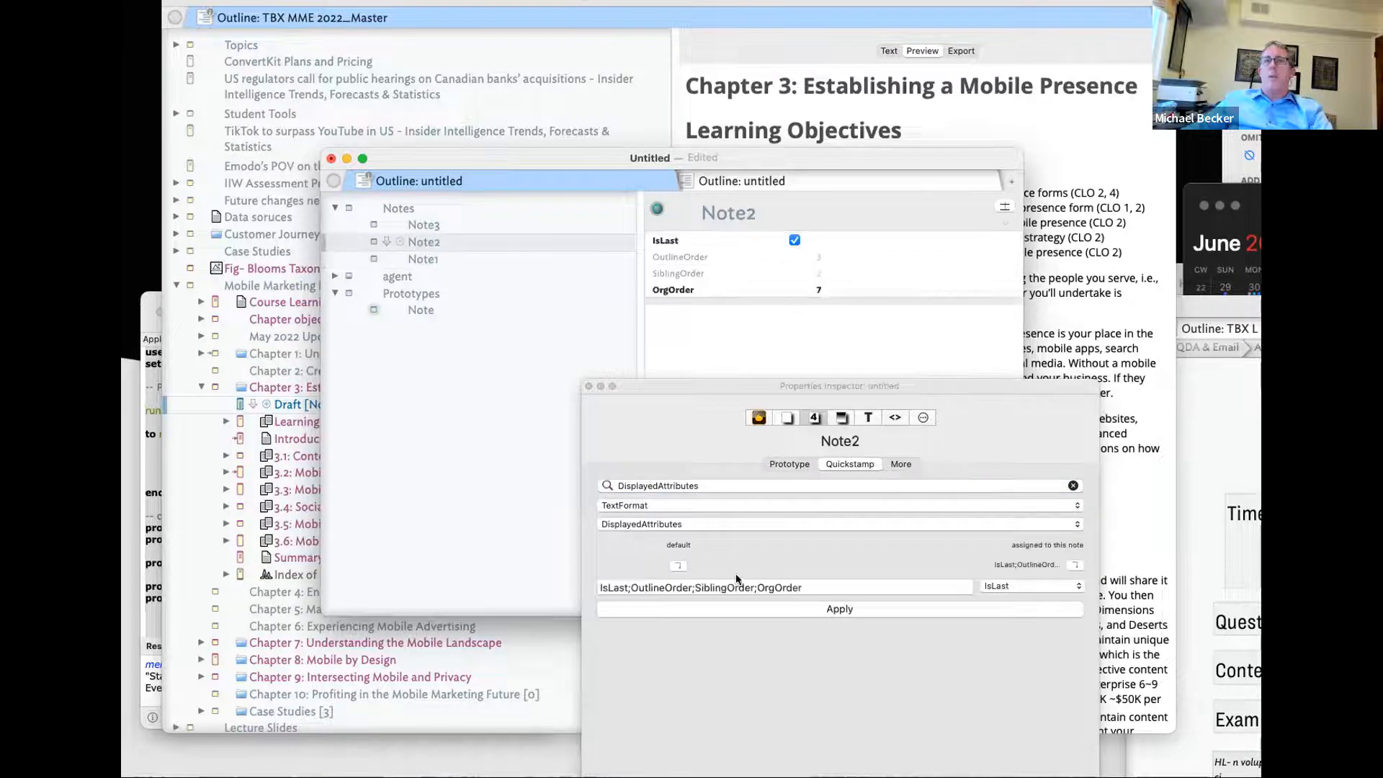
{"action": "left_click", "coordinate": [422, 308]}
{"action": "left_click", "coordinate": [698, 587]}
{"action": "type", "text": "IsLast;OutlineOrder;SiblingOrder;OrgOrder"}
- Rename the Note prototype to pNote
{"action": "left_click", "coordinate": [420, 310]}
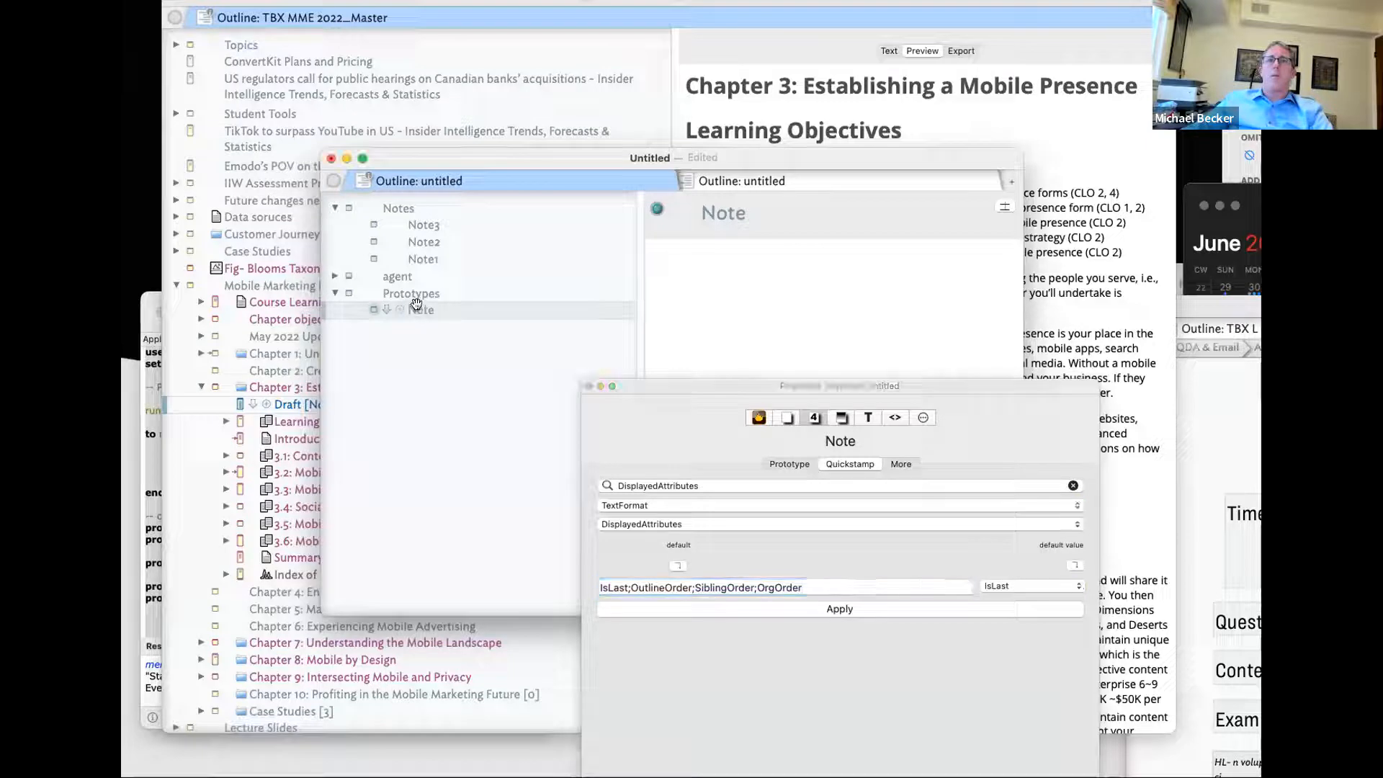
{"action": "type", "text": "p"}
{"action": "key", "text": "Return"}
{"action": "left_click", "coordinate": [664, 587]}
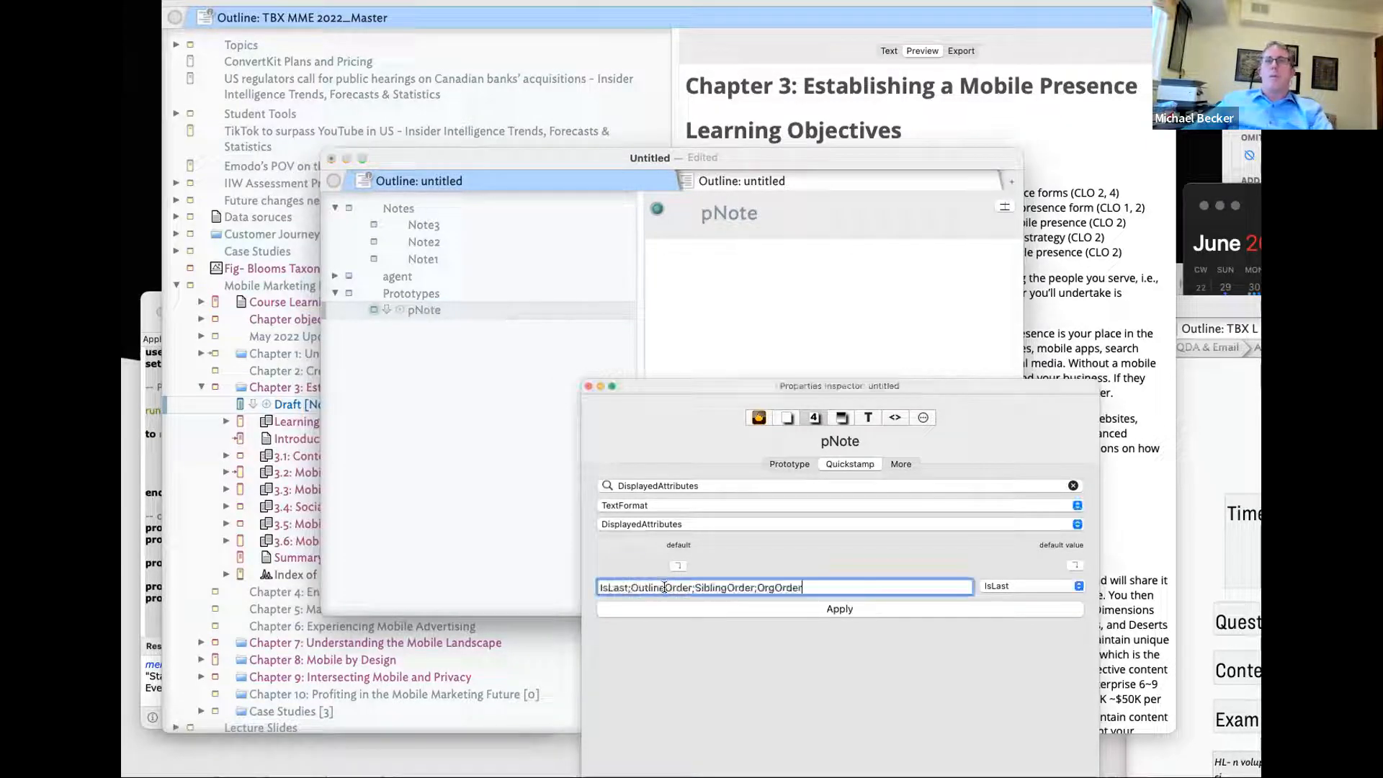
- Assign pNote as the prototype of Note1, Note2 and Note3
{"action": "left_click", "coordinate": [440, 224]}
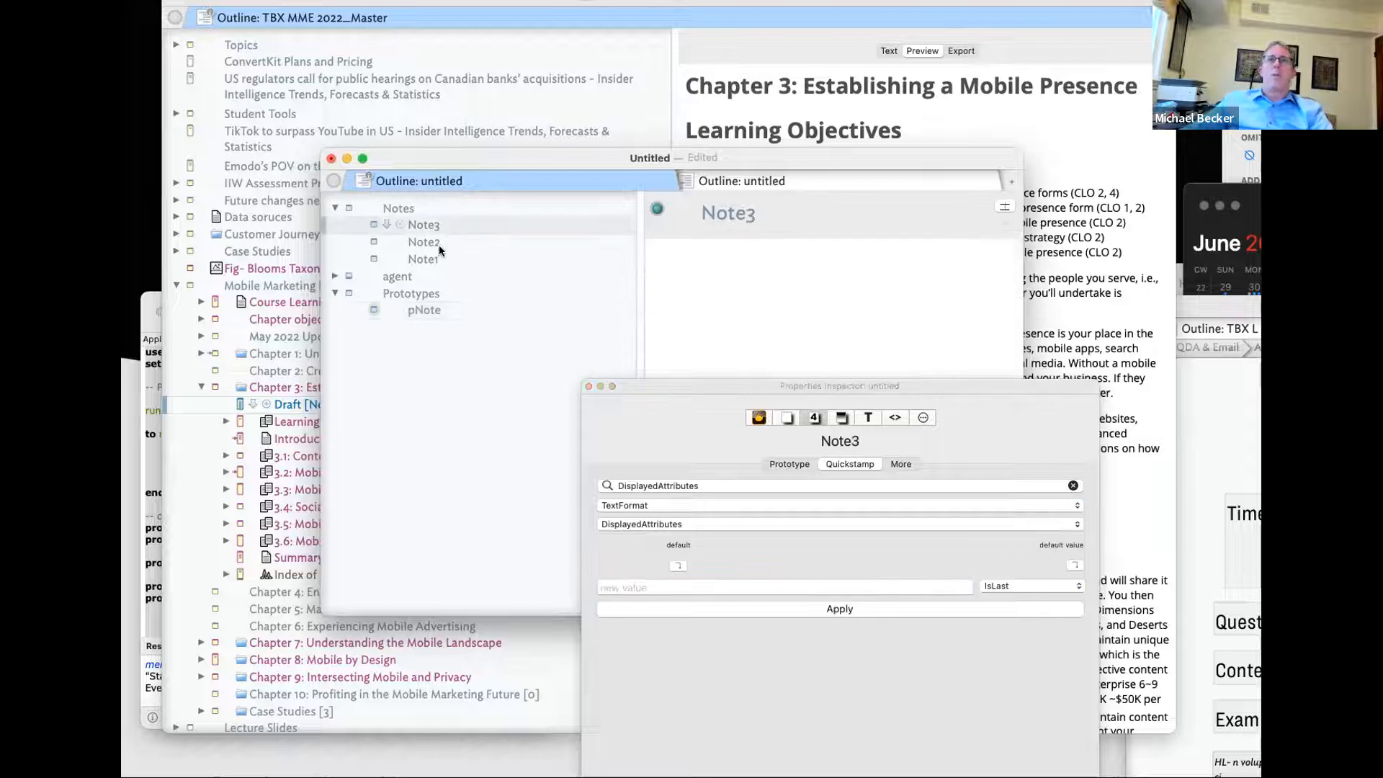
{"action": "left_click", "coordinate": [436, 246], "text": "shift"}
{"action": "left_click", "coordinate": [425, 258], "text": "shift"}
{"action": "left_click", "coordinate": [382, 226]}
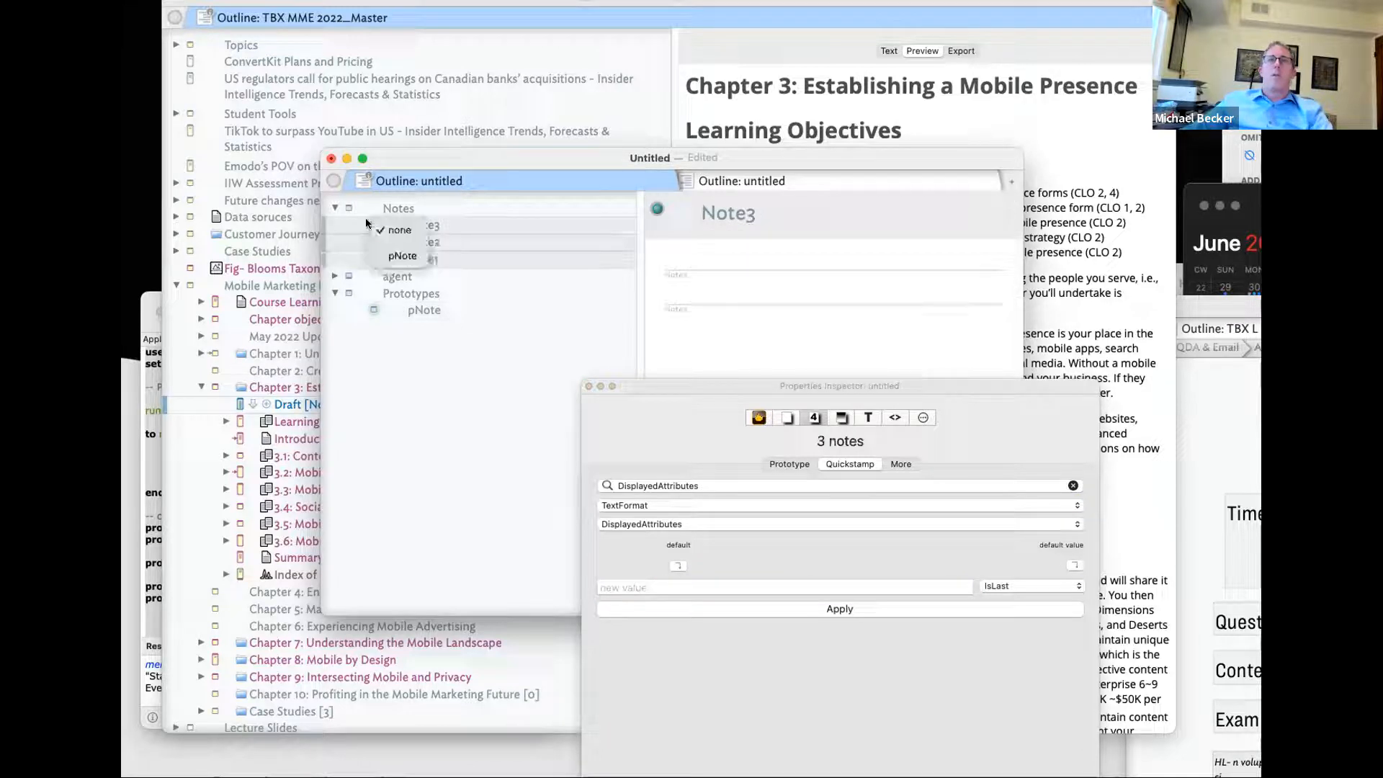
{"action": "left_click", "coordinate": [397, 257]}
{"action": "left_click", "coordinate": [465, 261]}
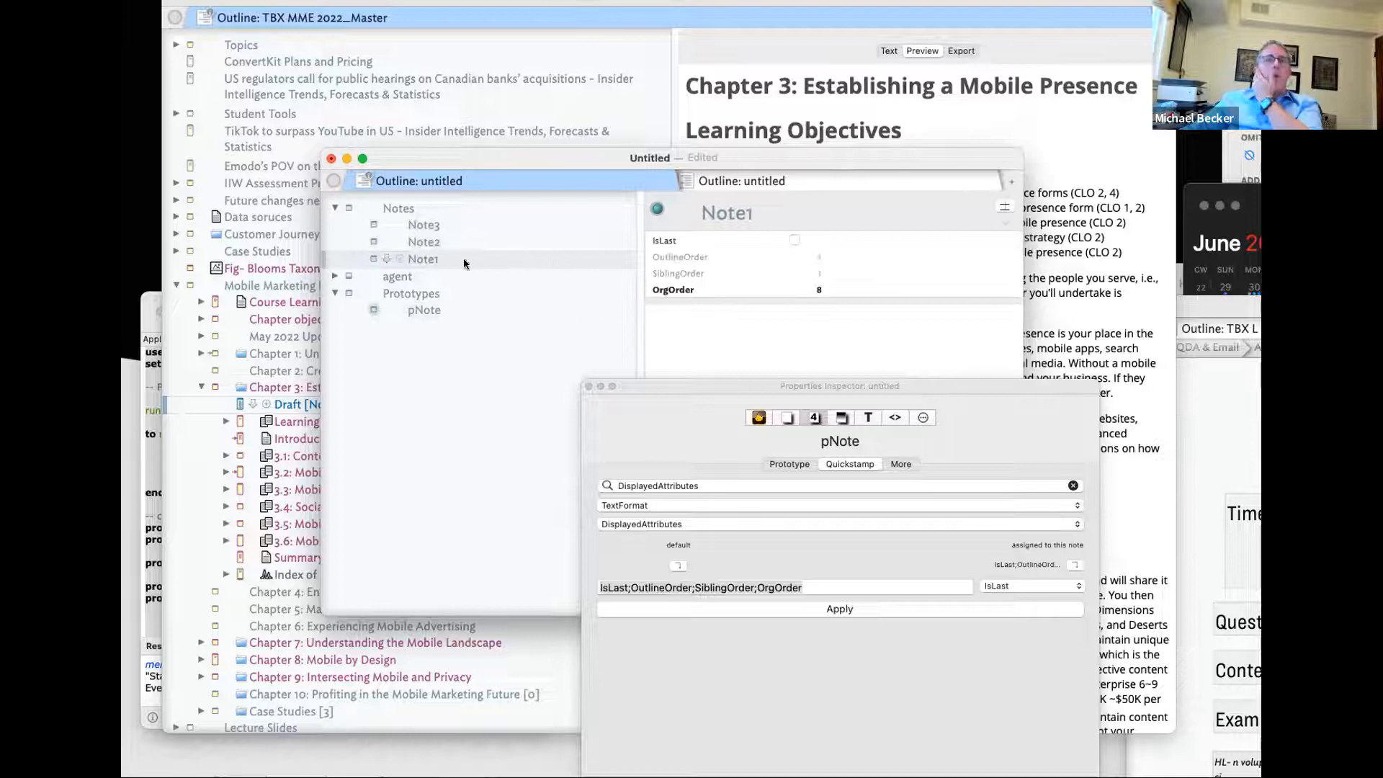
{"action": "left_click", "coordinate": [451, 223]}
{"action": "left_click", "coordinate": [443, 310]}
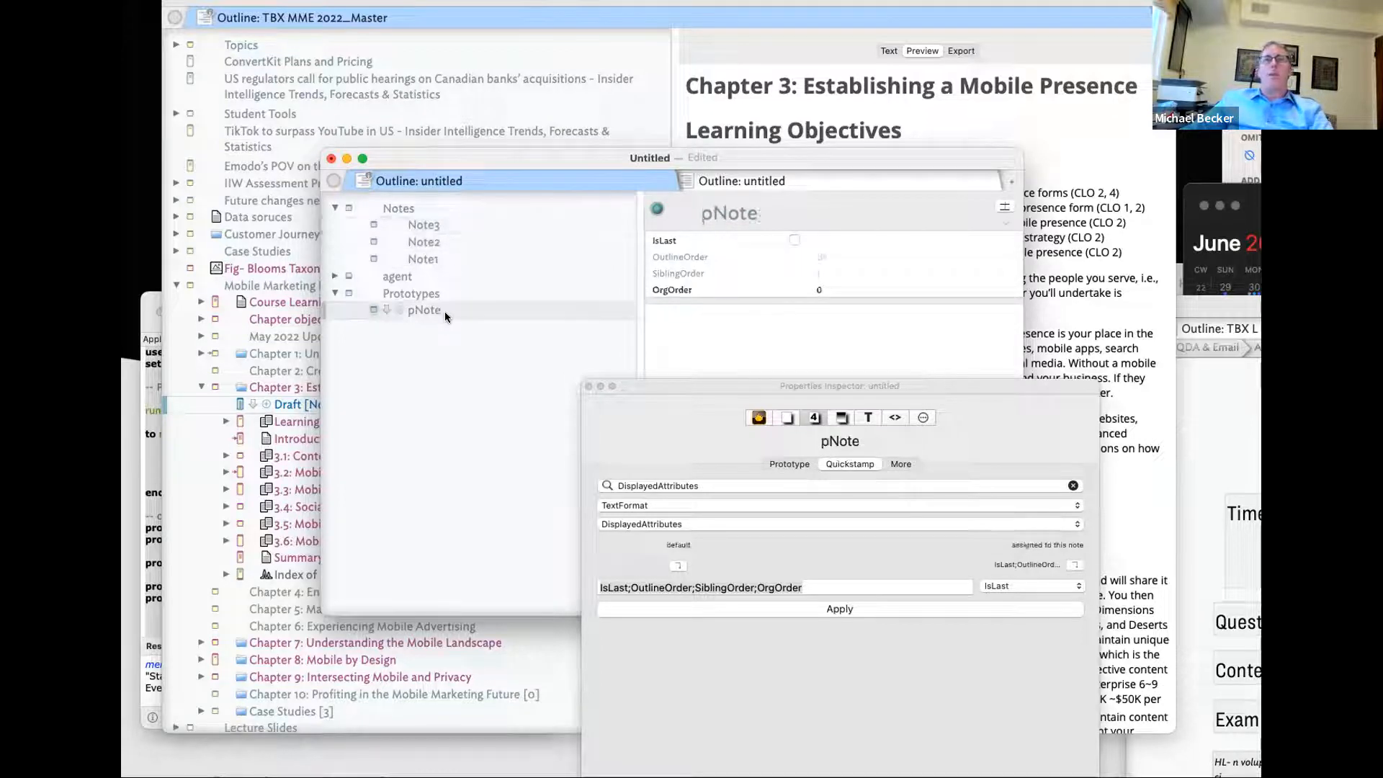
{"action": "left_click", "coordinate": [915, 422]}
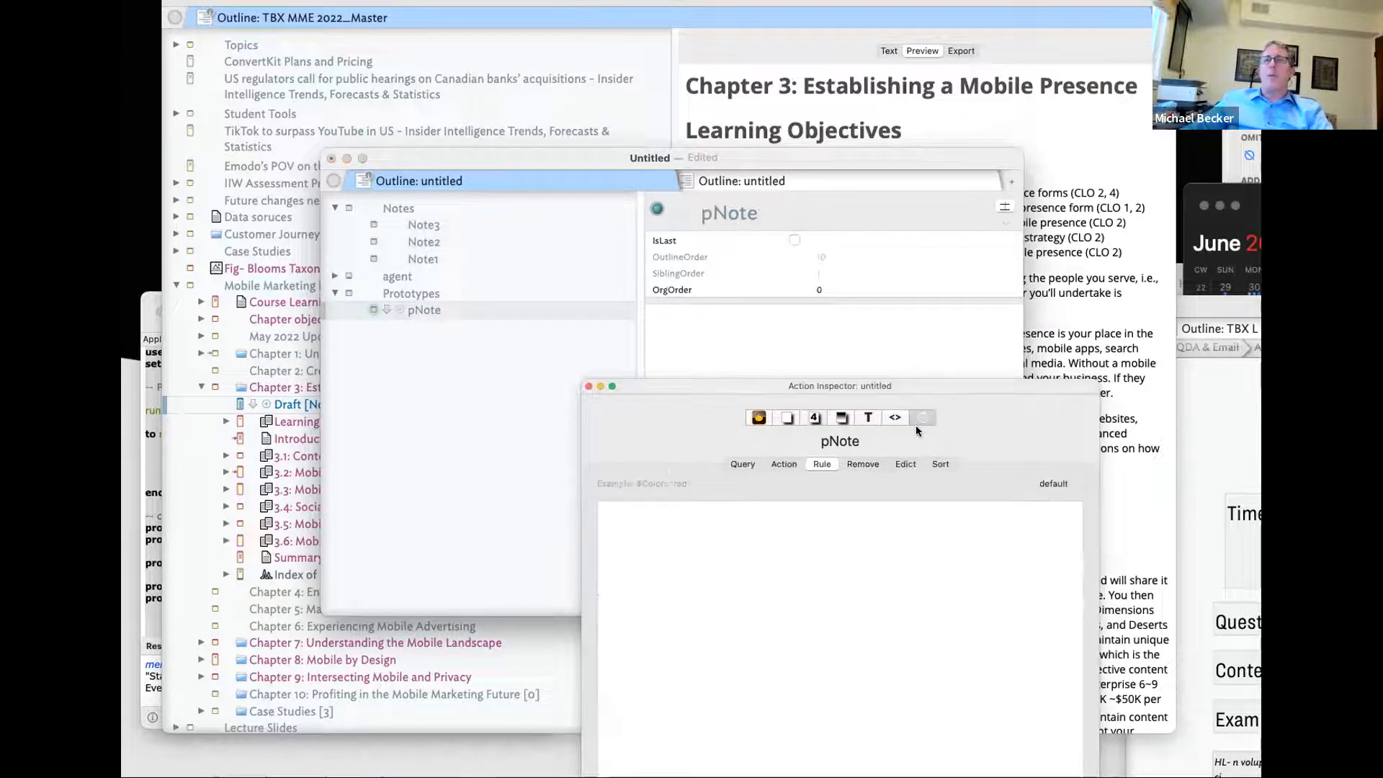
- Add OrgOrder to the notes' displayed attributes
{"action": "left_click", "coordinate": [798, 419]}
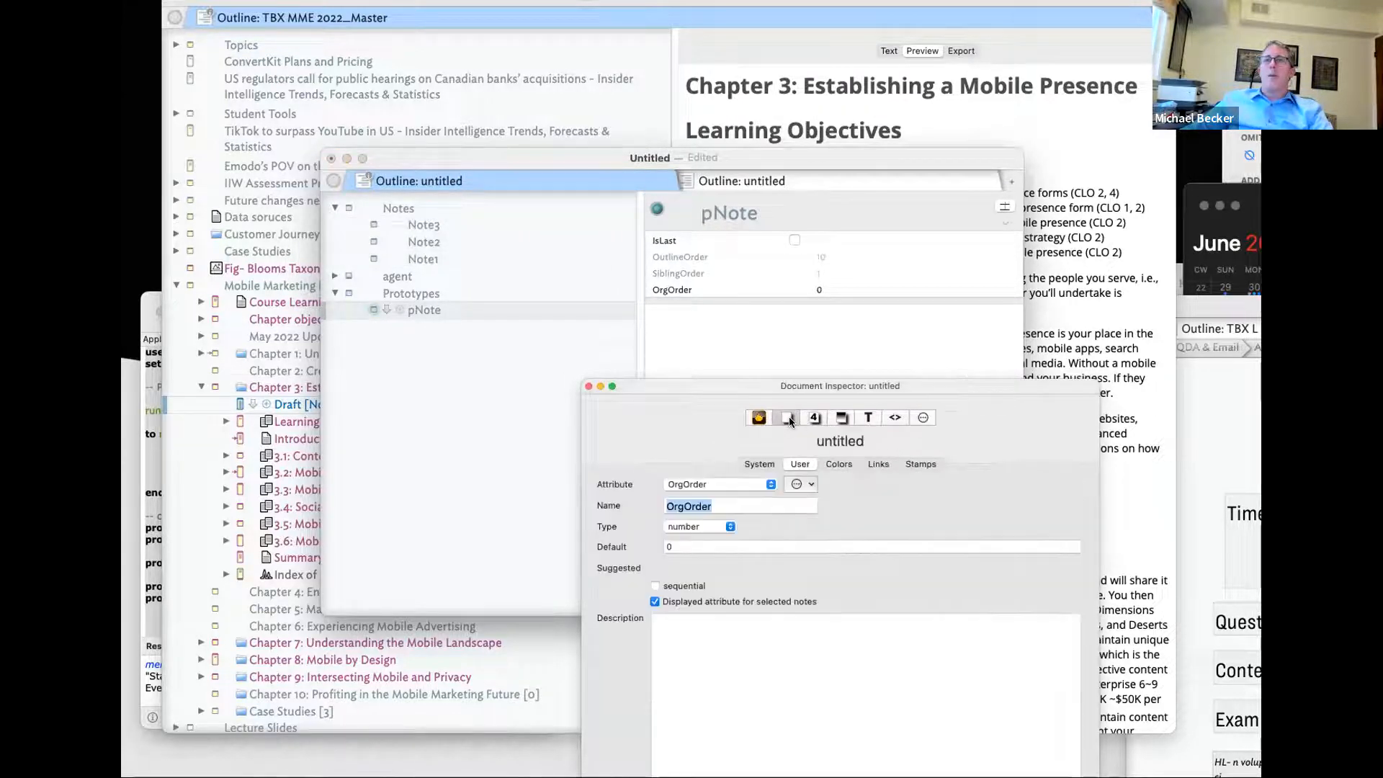
{"action": "left_click", "coordinate": [1005, 208]}
{"action": "type", "text": "OrgOrder Org"}
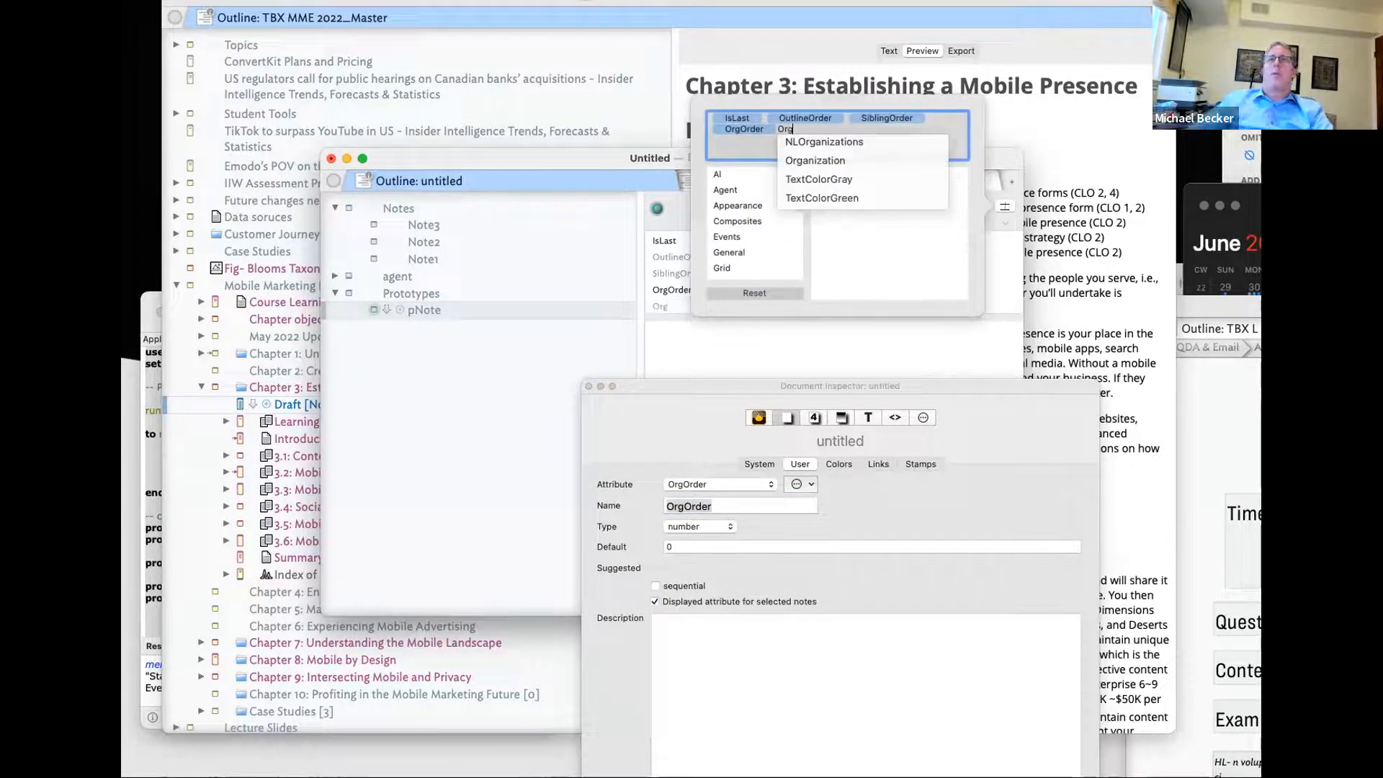
{"action": "key", "text": "BackSpace"}
{"action": "key", "text": "BackSpace"}
{"action": "key", "text": "BackSpace"}
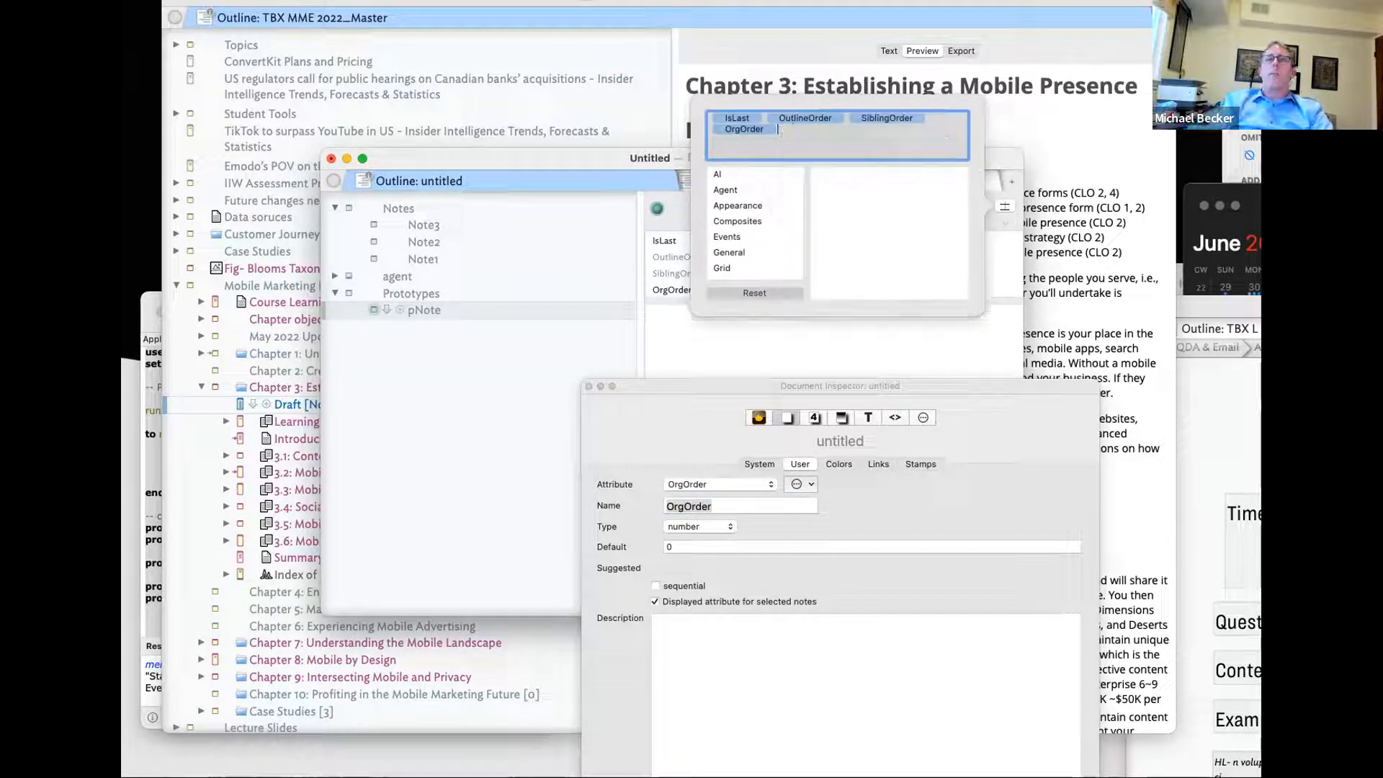
{"action": "type", "text": "OrgOr"}
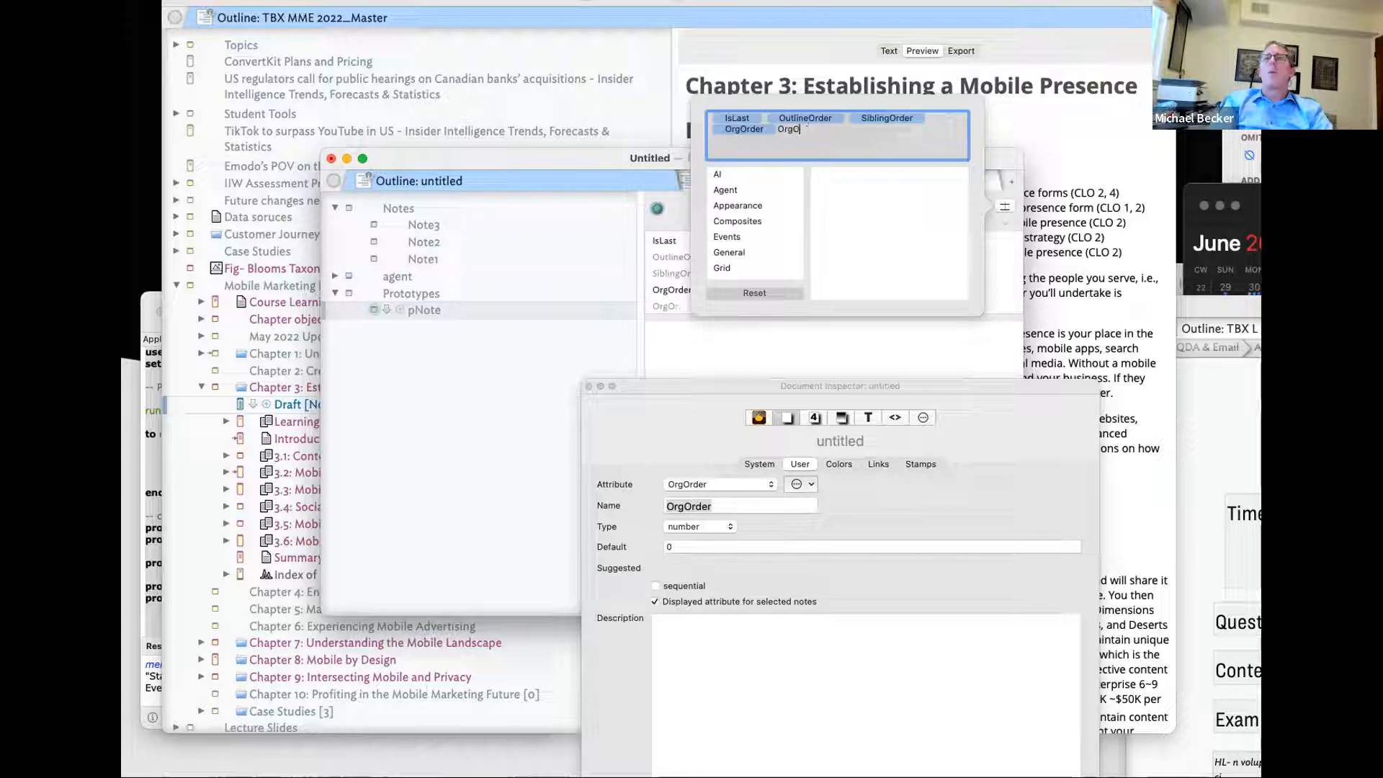
{"action": "left_click", "coordinate": [823, 322]}
- Compare OrgOrder values across the notes: Note1 8, Note2 7, Note3 6
{"action": "left_click", "coordinate": [435, 257]}
{"action": "left_click", "coordinate": [435, 240]}
{"action": "left_click", "coordinate": [435, 226]}
{"action": "left_click", "coordinate": [434, 240]}
{"action": "left_click", "coordinate": [428, 257]}
{"action": "left_click", "coordinate": [427, 242]}
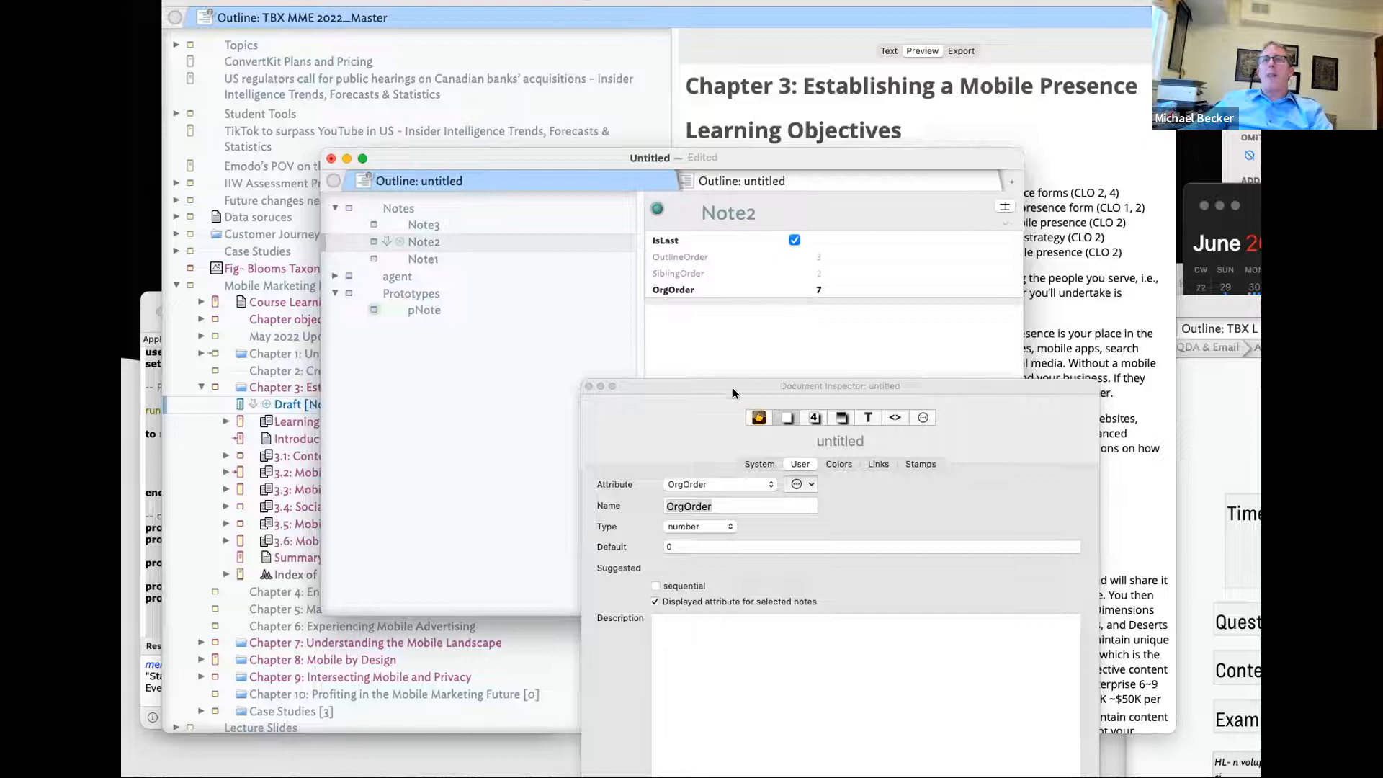
{"action": "left_click_drag", "start_coordinate": [732, 387], "coordinate": [1168, 211]}
{"action": "left_click_drag", "start_coordinate": [940, 152], "coordinate": [836, 144]}
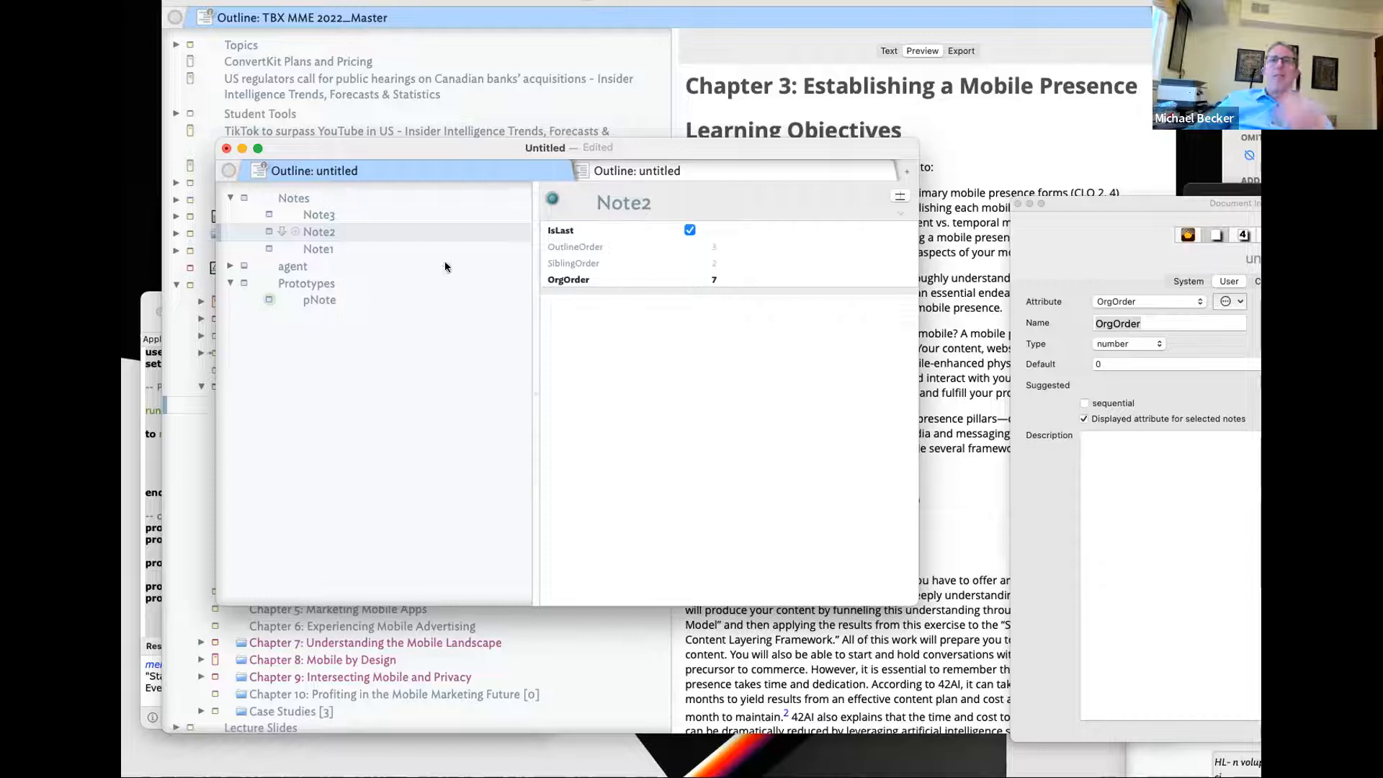
- Sort the Notes container by OrgOrder in the Action Inspector's Sort settings
{"action": "left_click_drag", "start_coordinate": [1203, 205], "coordinate": [907, 231]}
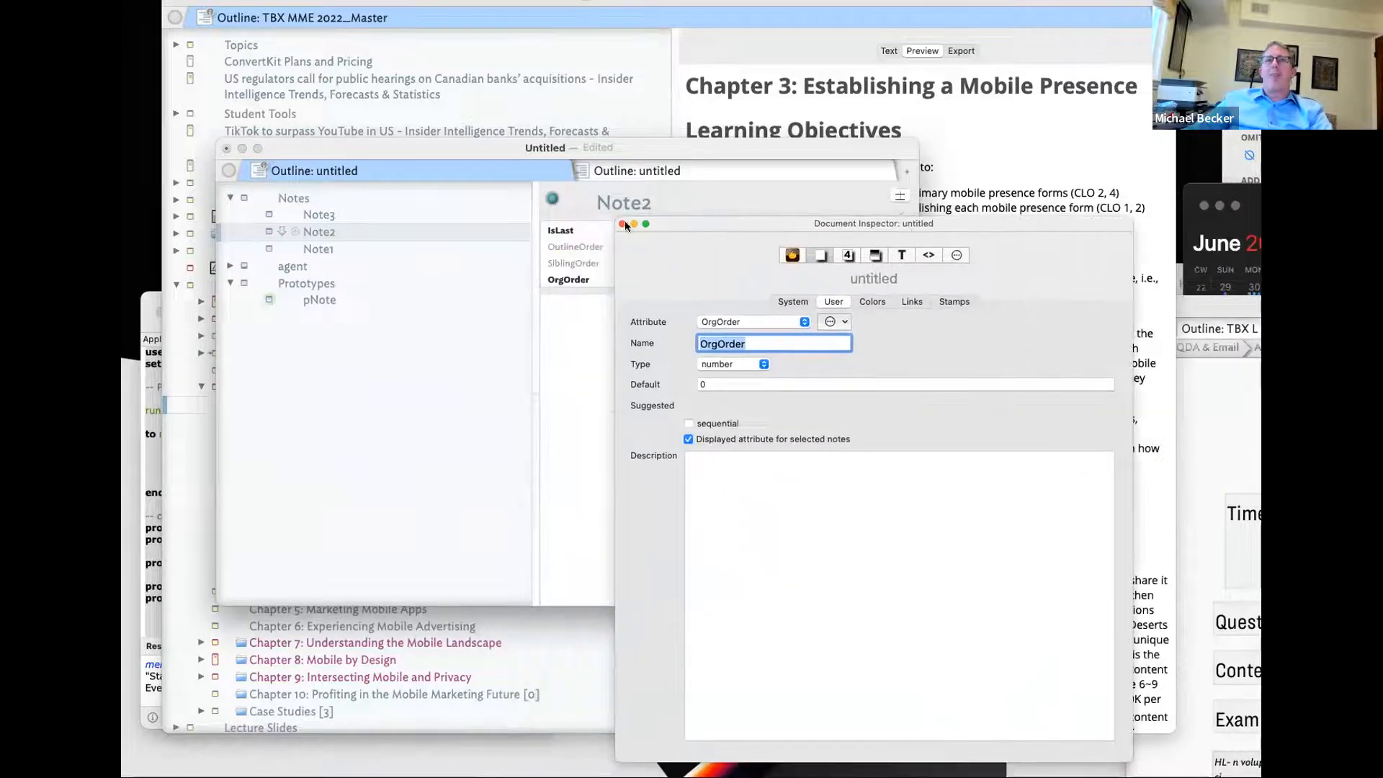
{"action": "left_click_drag", "start_coordinate": [616, 217], "coordinate": [595, 308]}
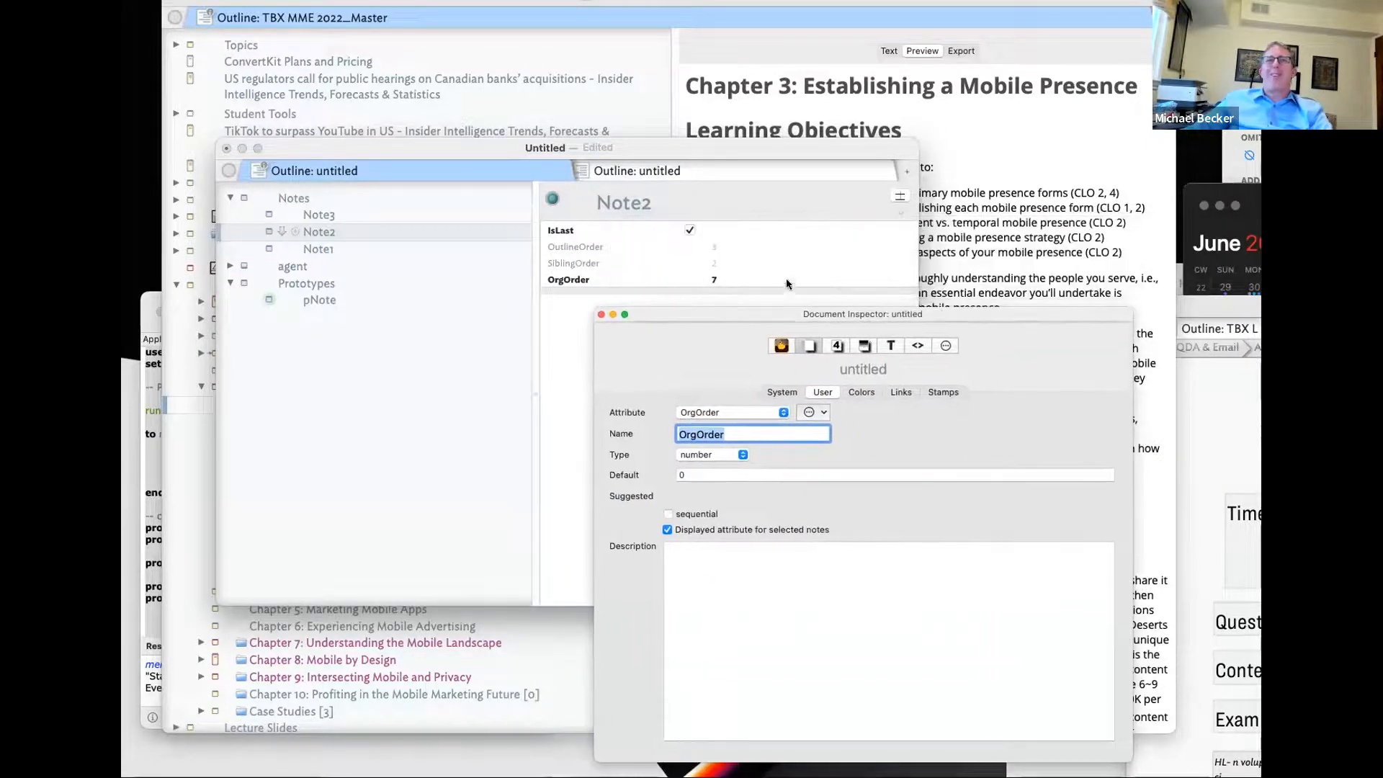
{"action": "left_click", "coordinate": [291, 198]}
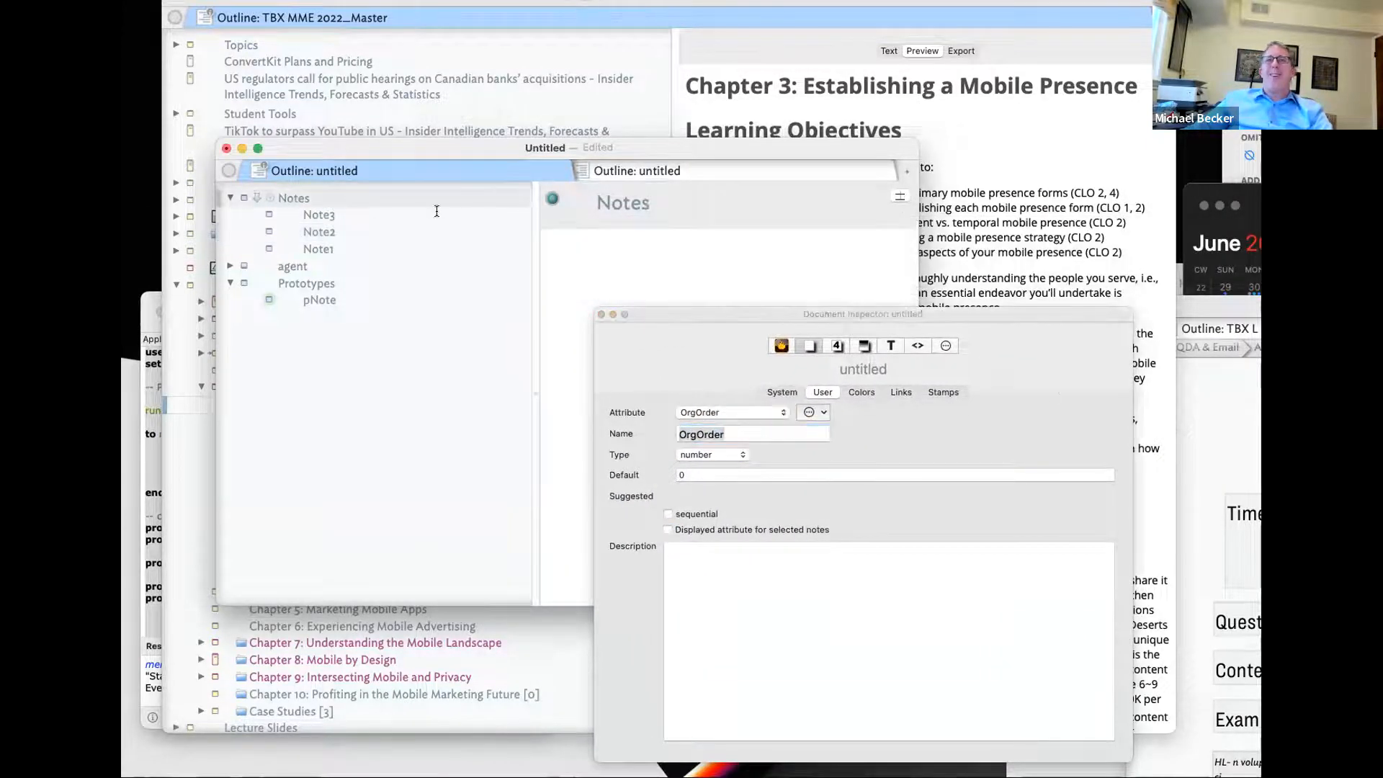
{"action": "left_click", "coordinate": [946, 346]}
{"action": "left_click", "coordinate": [959, 392]}
{"action": "left_click", "coordinate": [693, 448]}
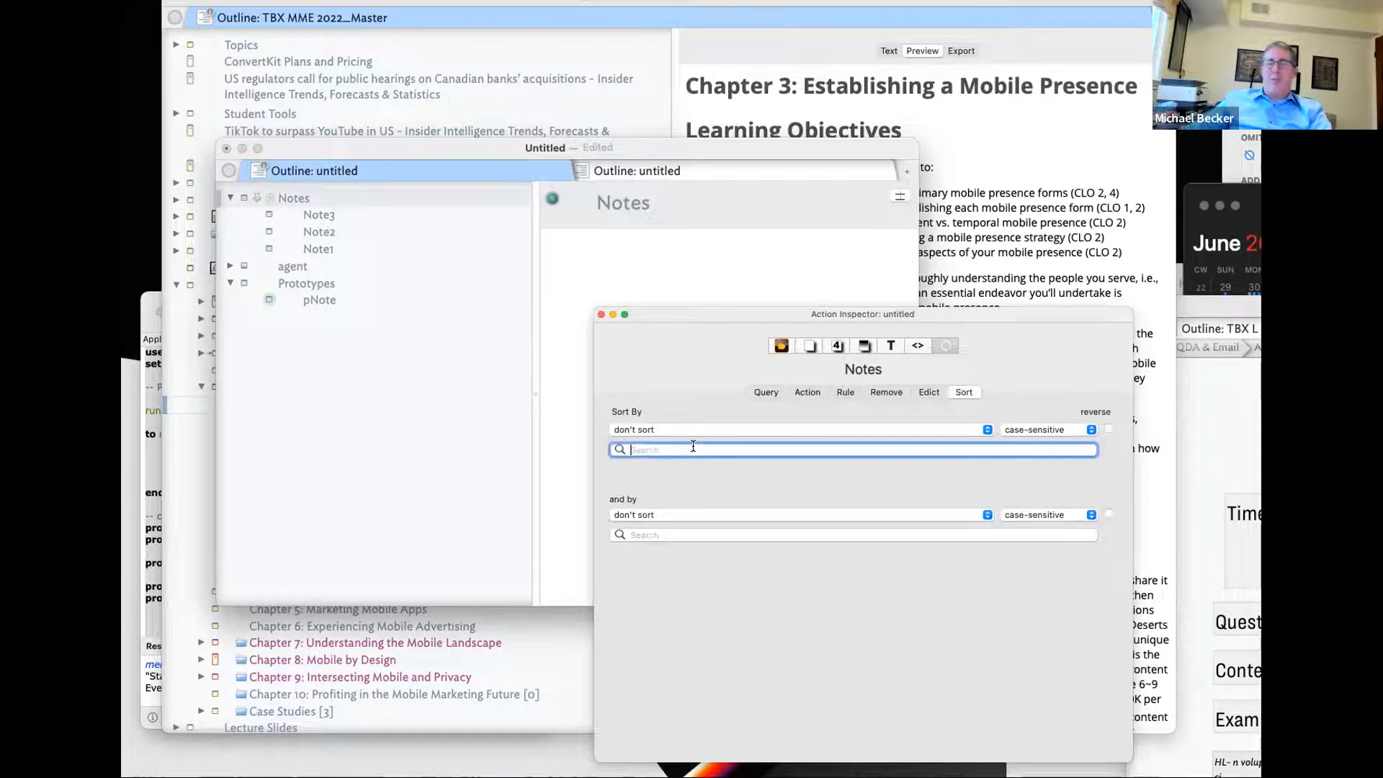
{"action": "type", "text": "Order"}
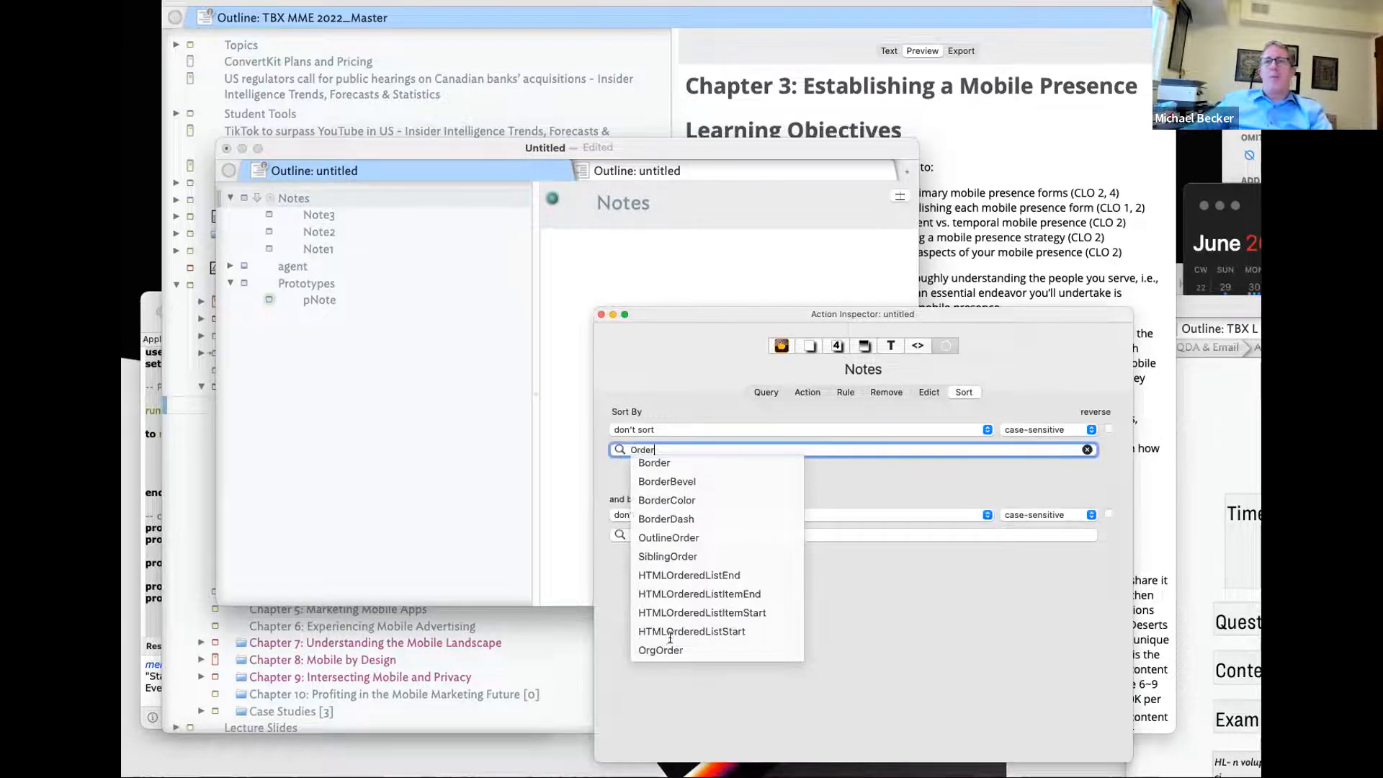
{"action": "left_click", "coordinate": [673, 648]}
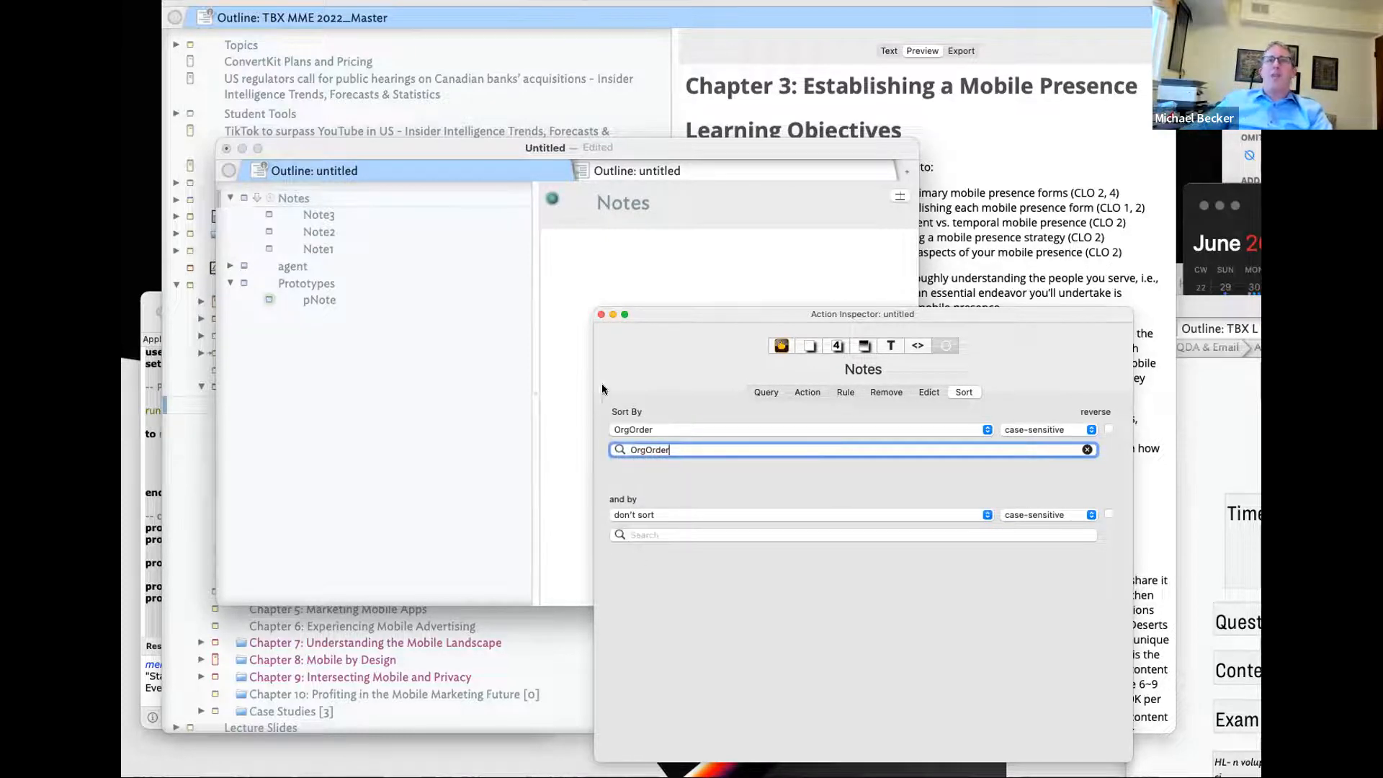
- Review Note3, Note2 and Note1 to confirm their OrgOrder values under the new sort
{"action": "left_click", "coordinate": [574, 306]}
{"action": "left_click", "coordinate": [439, 214]}
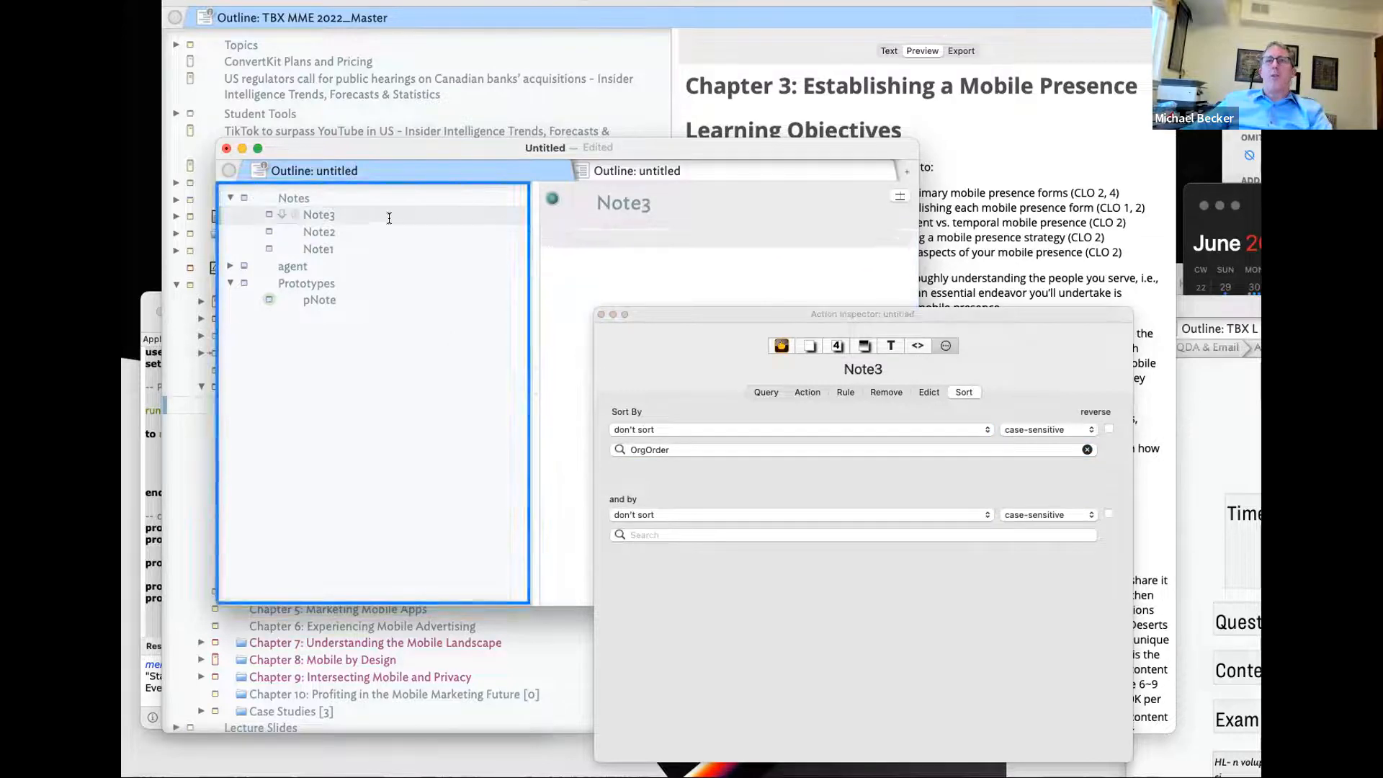
{"action": "left_click", "coordinate": [371, 232]}
{"action": "left_click", "coordinate": [365, 247]}
{"action": "left_click", "coordinate": [355, 213]}
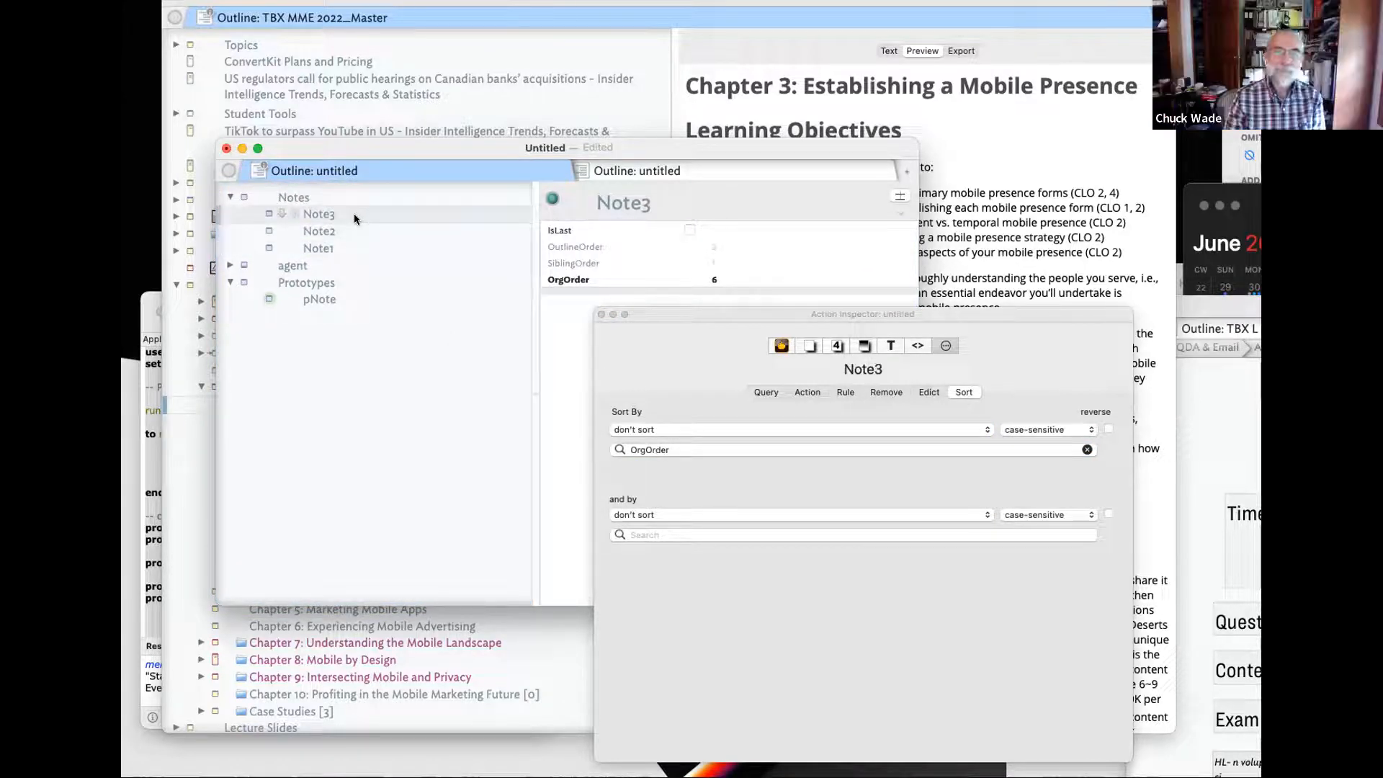
{"action": "left_click", "coordinate": [315, 199]}
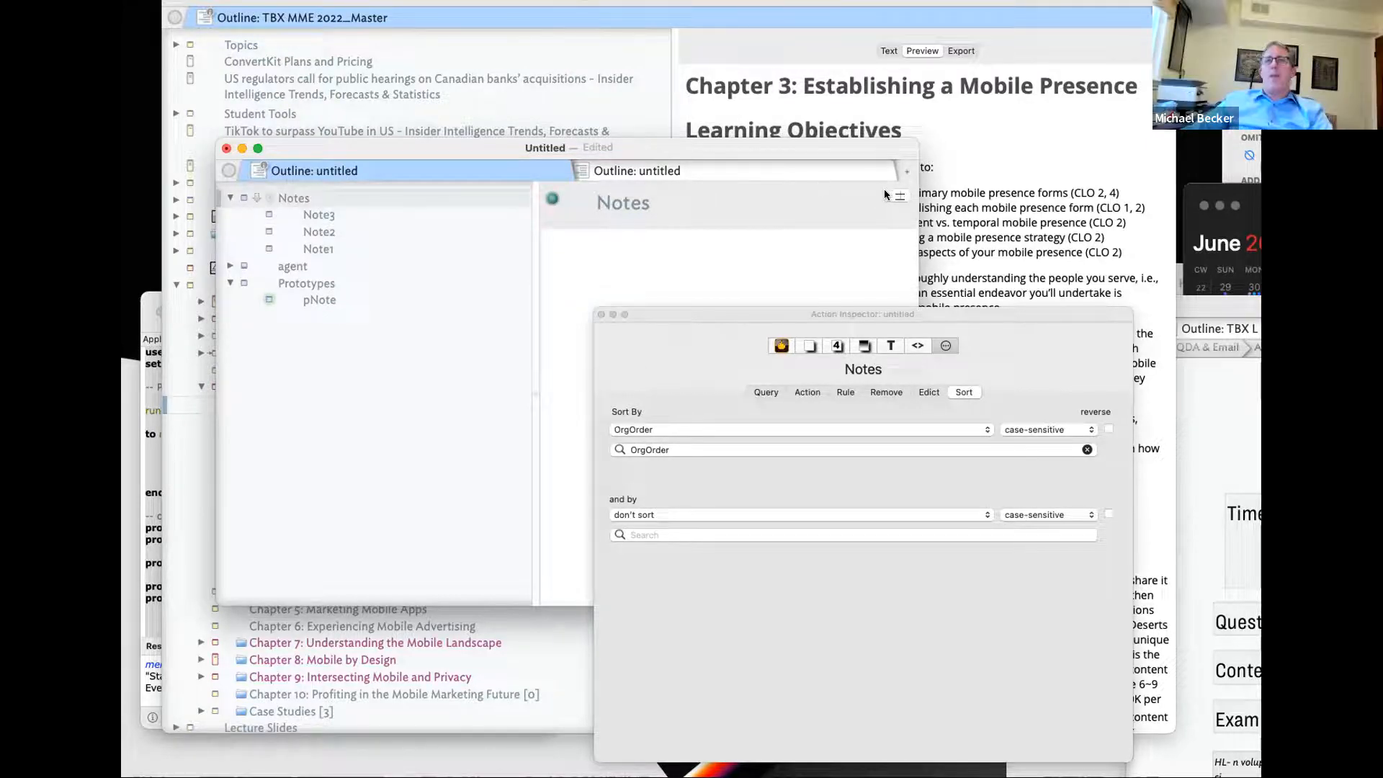
- Add NewOrder to the pNote prototype's displayed attributes
{"action": "left_click", "coordinate": [900, 196]}
{"action": "left_click", "coordinate": [353, 227]}
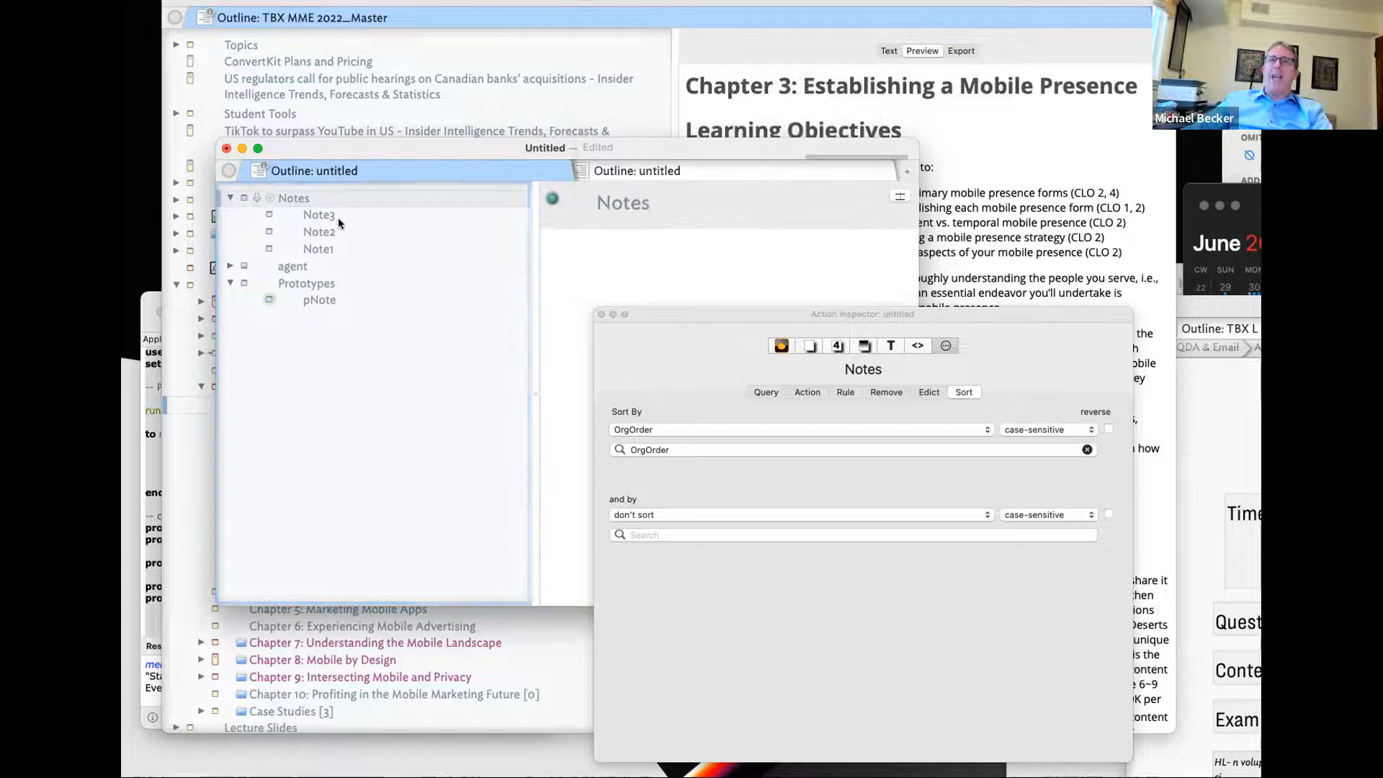
{"action": "left_click", "coordinate": [324, 299]}
{"action": "left_click", "coordinate": [897, 196]}
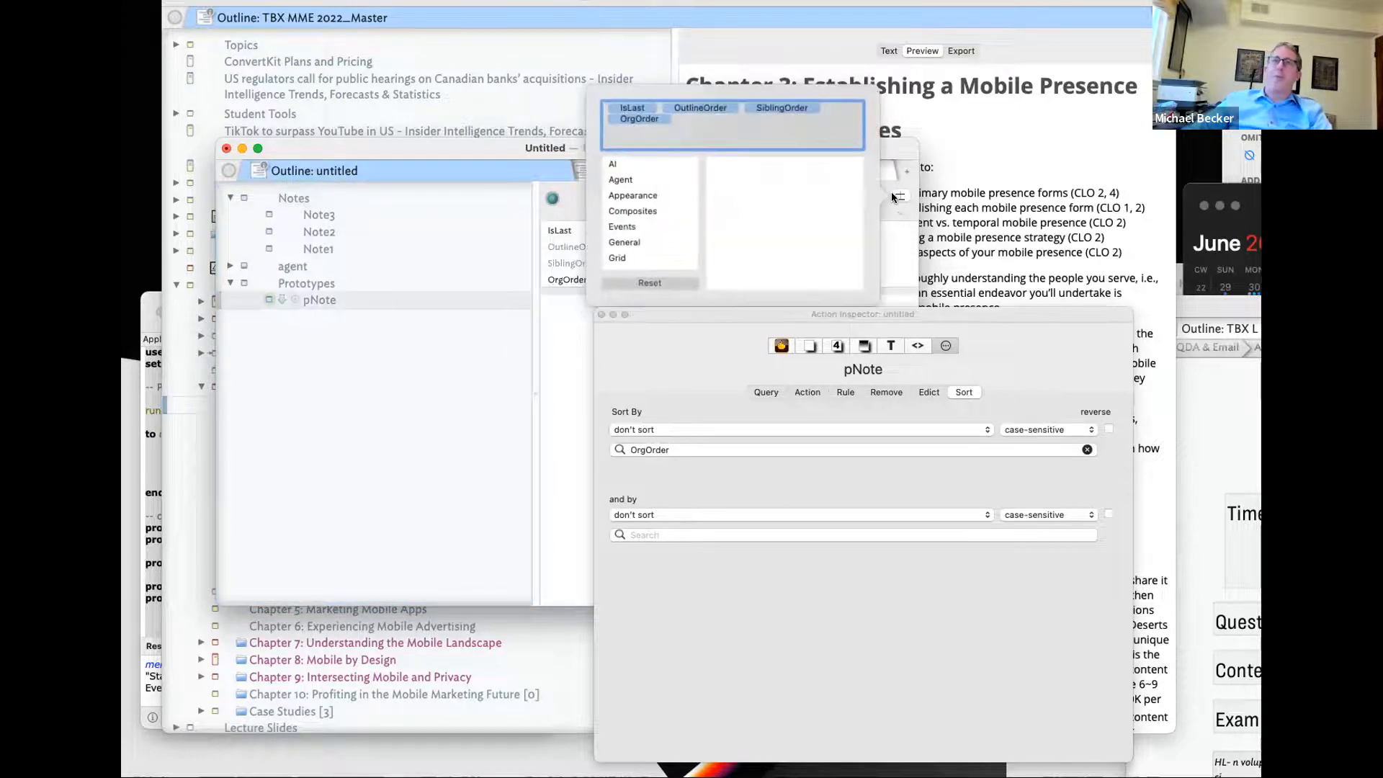
{"action": "type", "text": "NewOrde"}
{"action": "type", "text": "r"}
{"action": "key", "text": "Return"}
{"action": "left_click", "coordinate": [866, 612]}
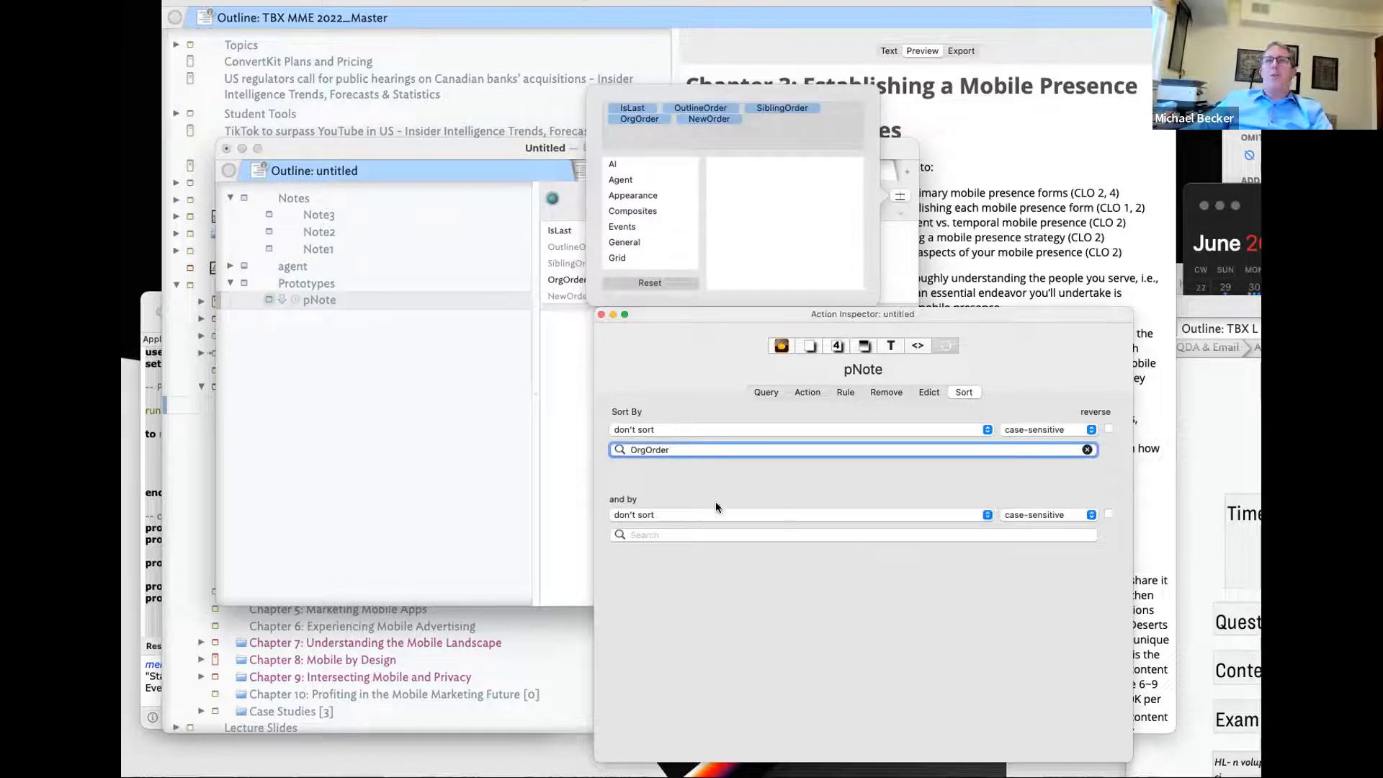
- Create NewOrder as a number attribute for the pNote prototype
{"action": "left_click", "coordinate": [543, 466]}
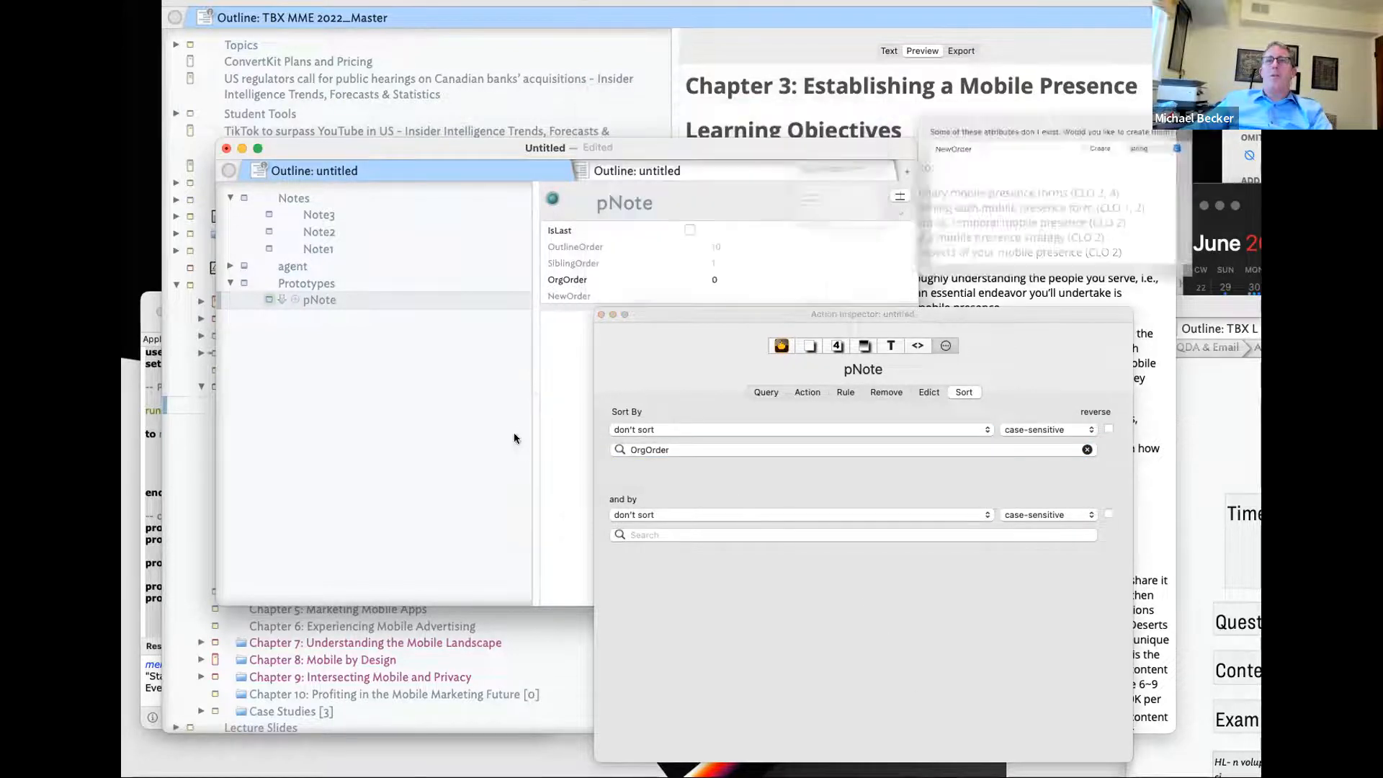
{"action": "left_click", "coordinate": [1172, 134]}
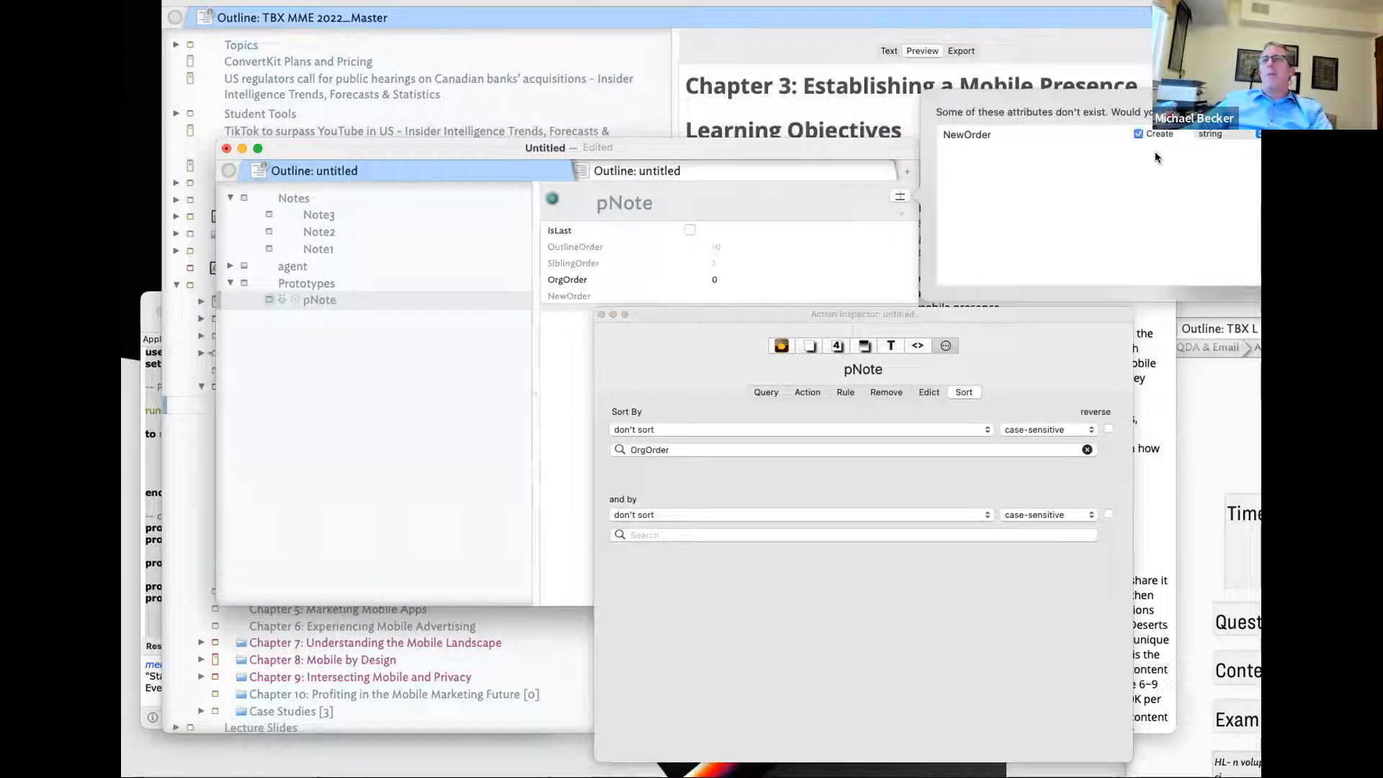
{"action": "left_click", "coordinate": [1206, 135]}
{"action": "left_click", "coordinate": [1217, 262]}
{"action": "left_click", "coordinate": [1099, 376]}
{"action": "left_click", "coordinate": [304, 334]}
{"action": "left_click", "coordinate": [311, 301]}
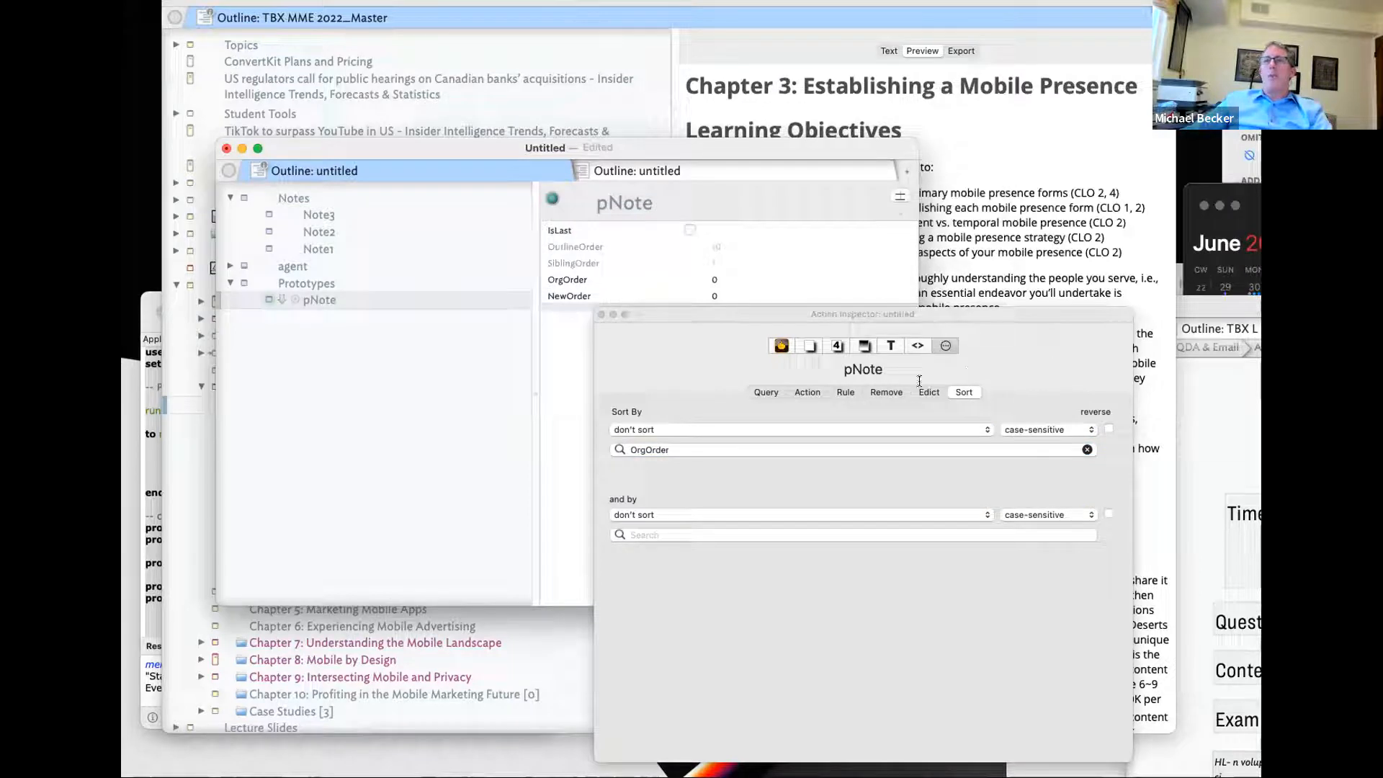
- Start pNote's rule with if($IsLast==false){$SortOrder=, correcting typos along the way
{"action": "left_click", "coordinate": [843, 391]}
{"action": "left_click", "coordinate": [761, 470]}
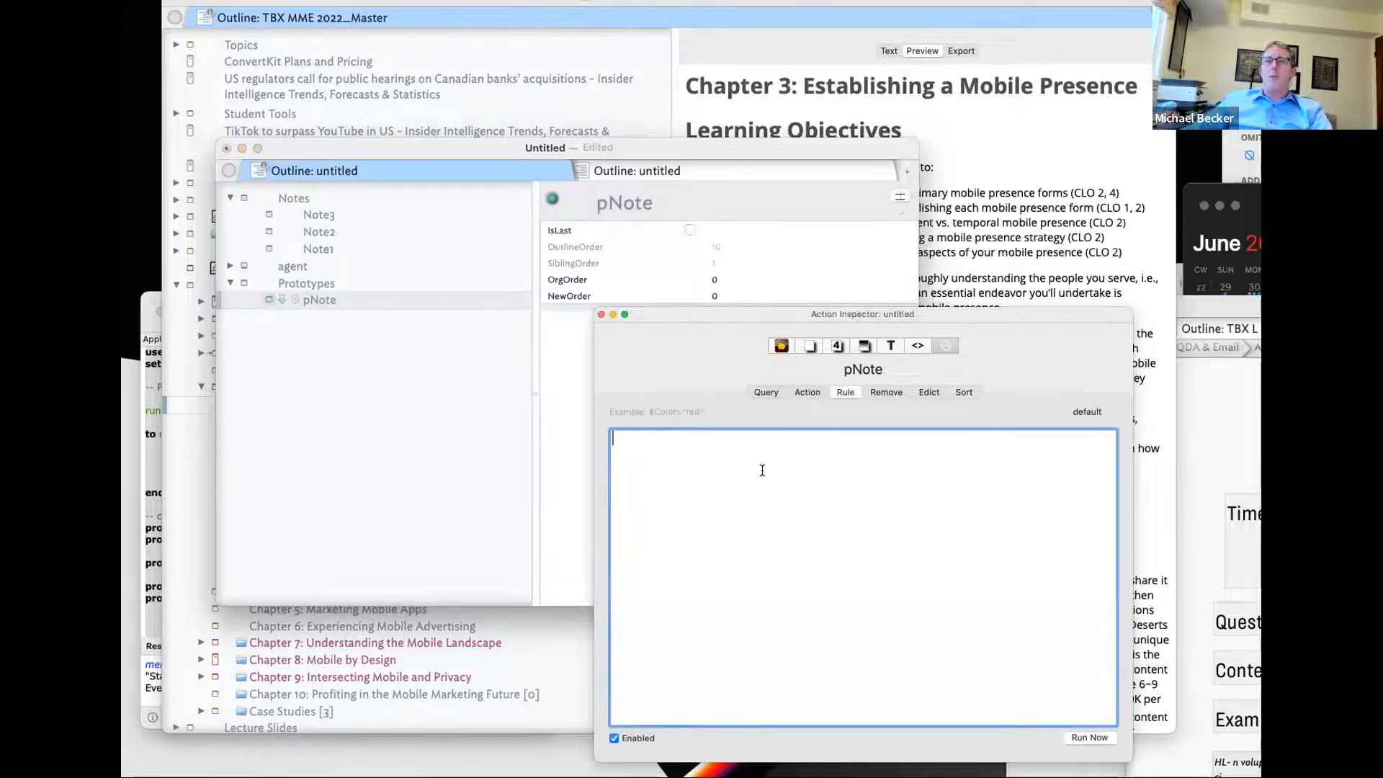
{"action": "type", "text": "$Is"}
{"action": "key", "text": "BackSpace"}
{"action": "key", "text": "BackSpace"}
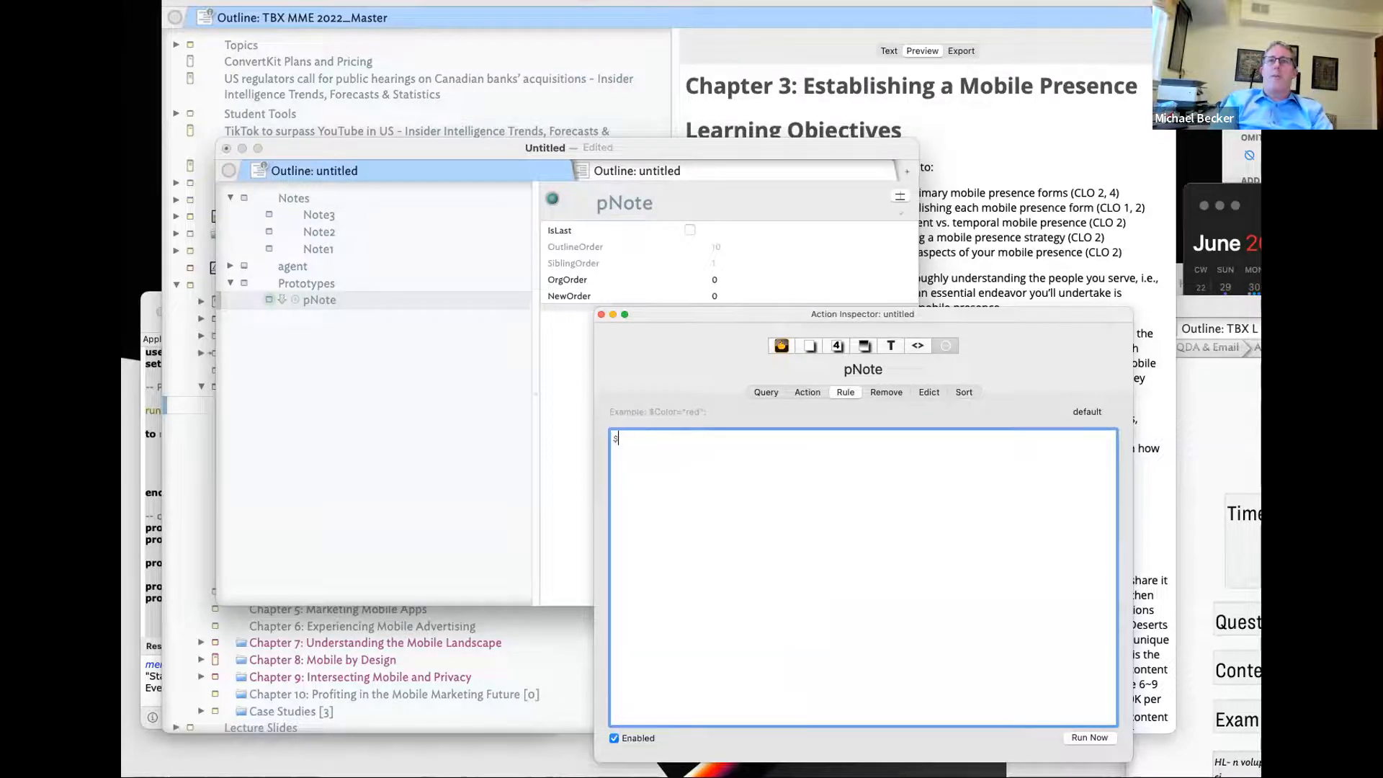
{"action": "type", "text": "if($"}
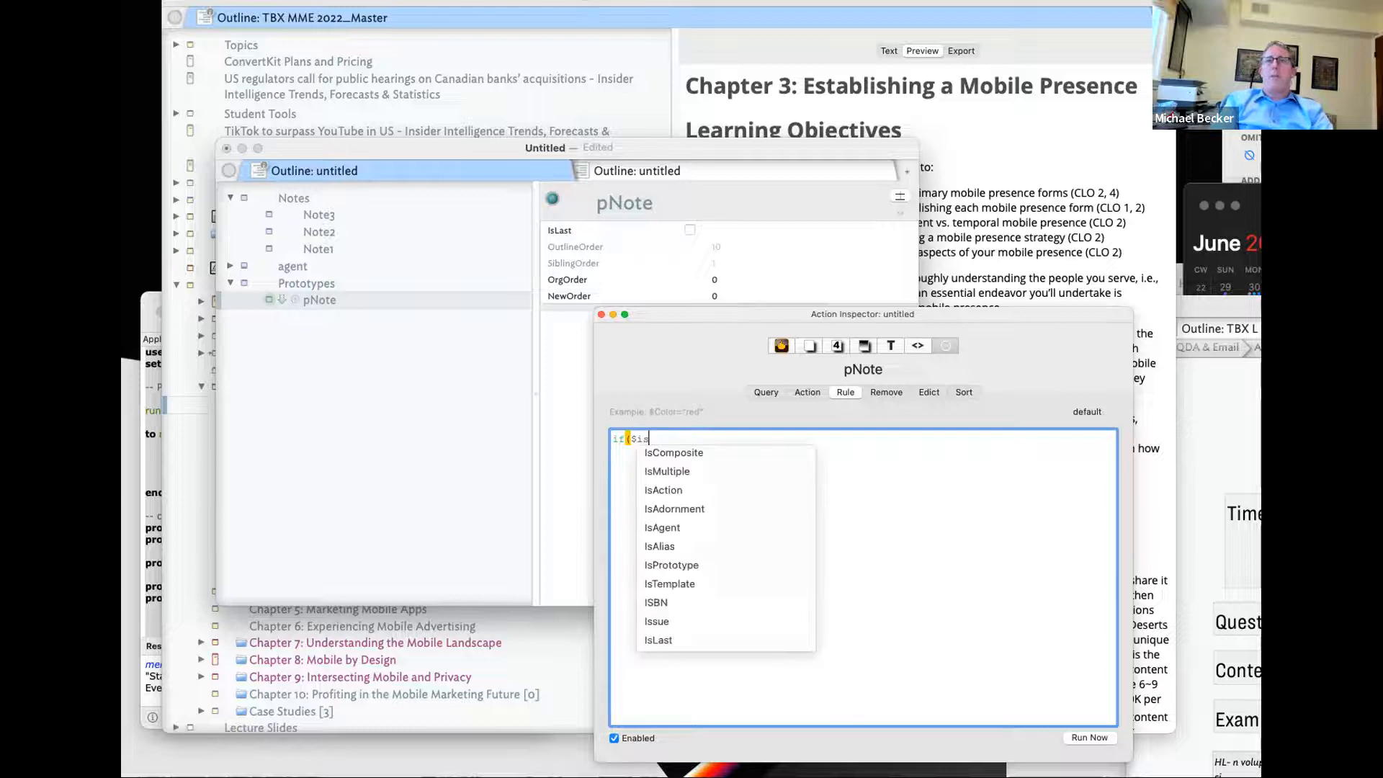
{"action": "type", "text": "I"}
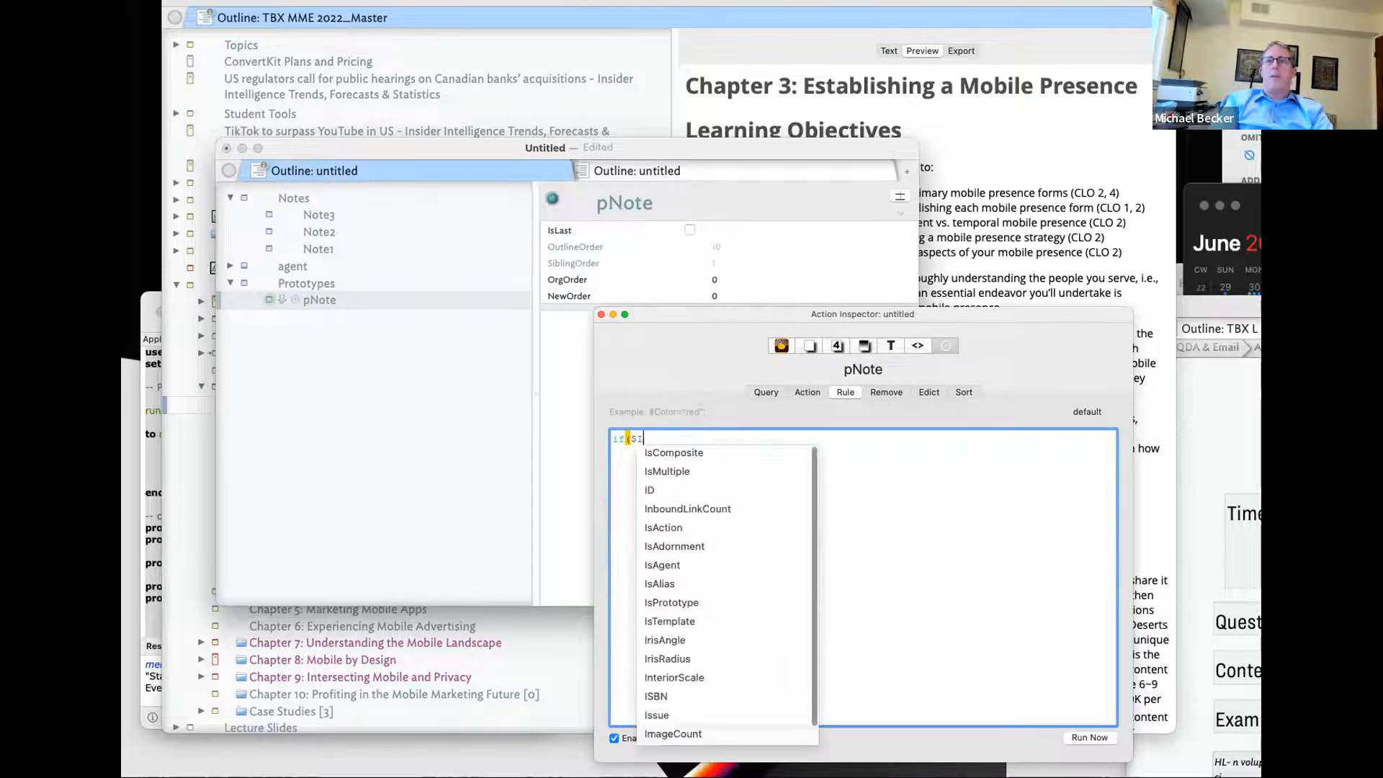
{"action": "type", "text": "sLast"}
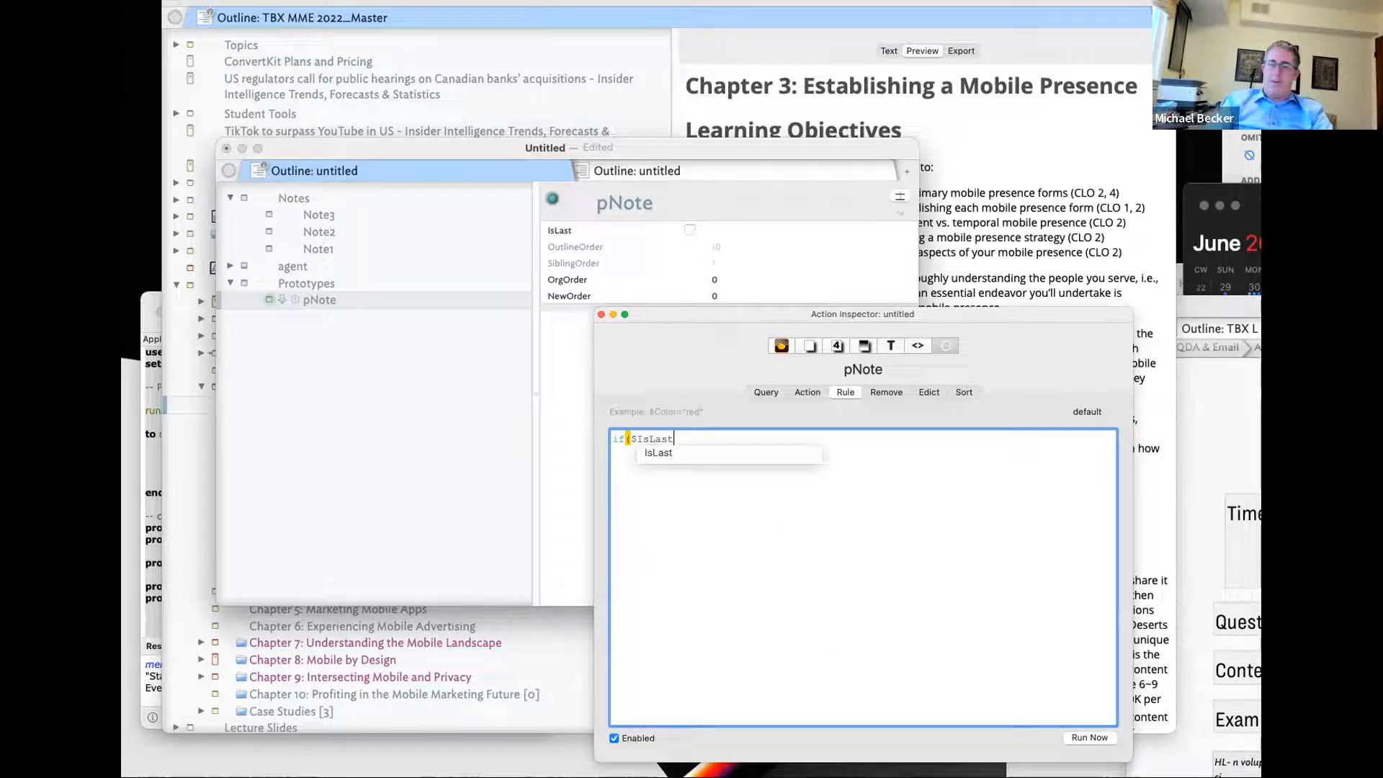
{"action": "type", "text": "==falase"}
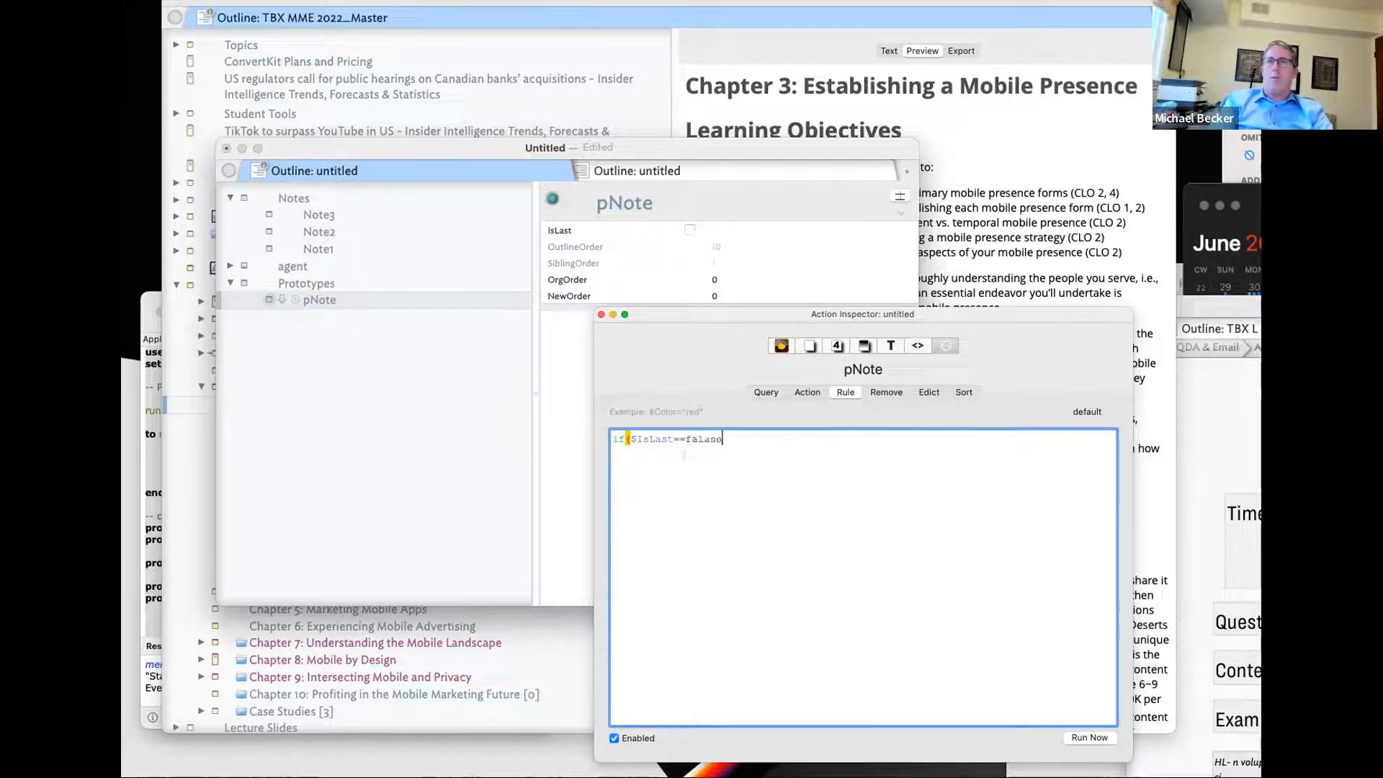
{"action": "key", "text": "BackSpace"}
{"action": "type", "text": "se){"}
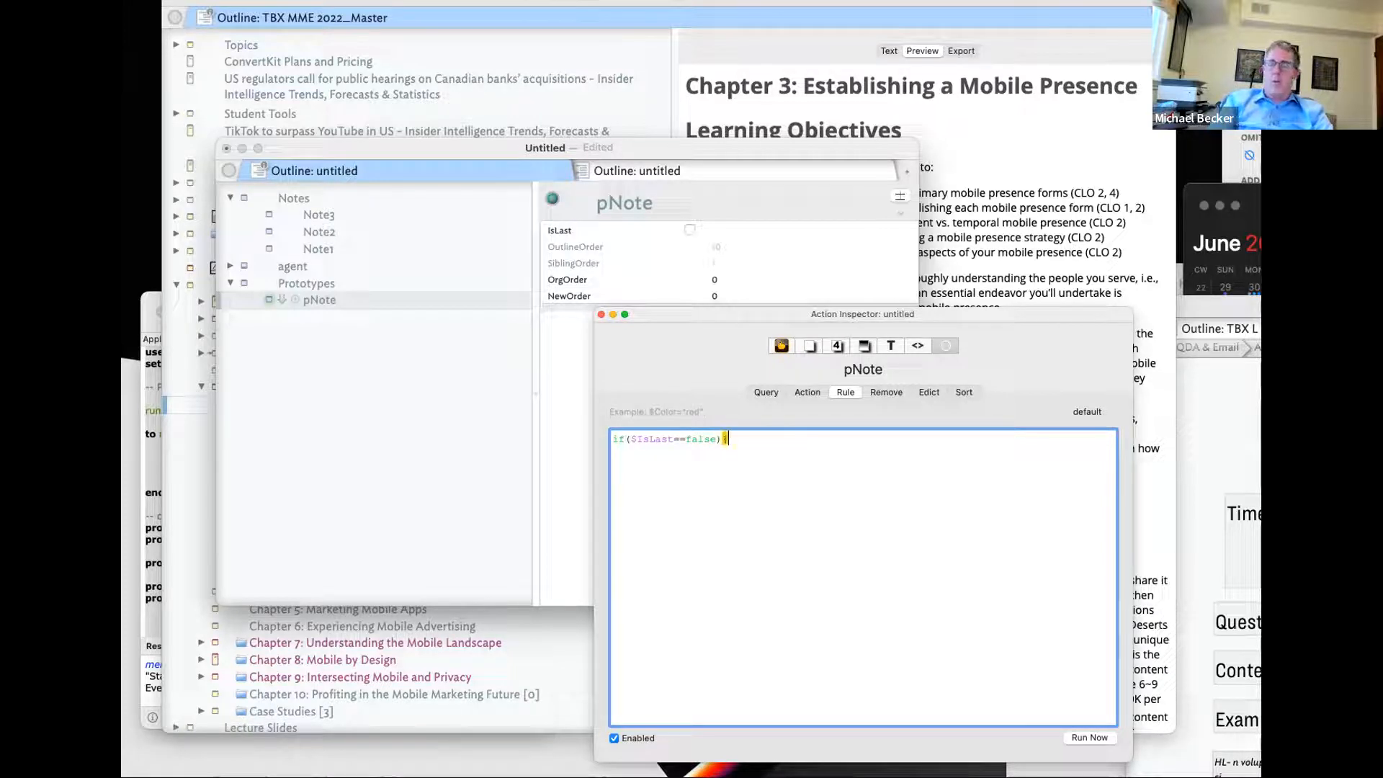
{"action": "type", "text": "$New"}
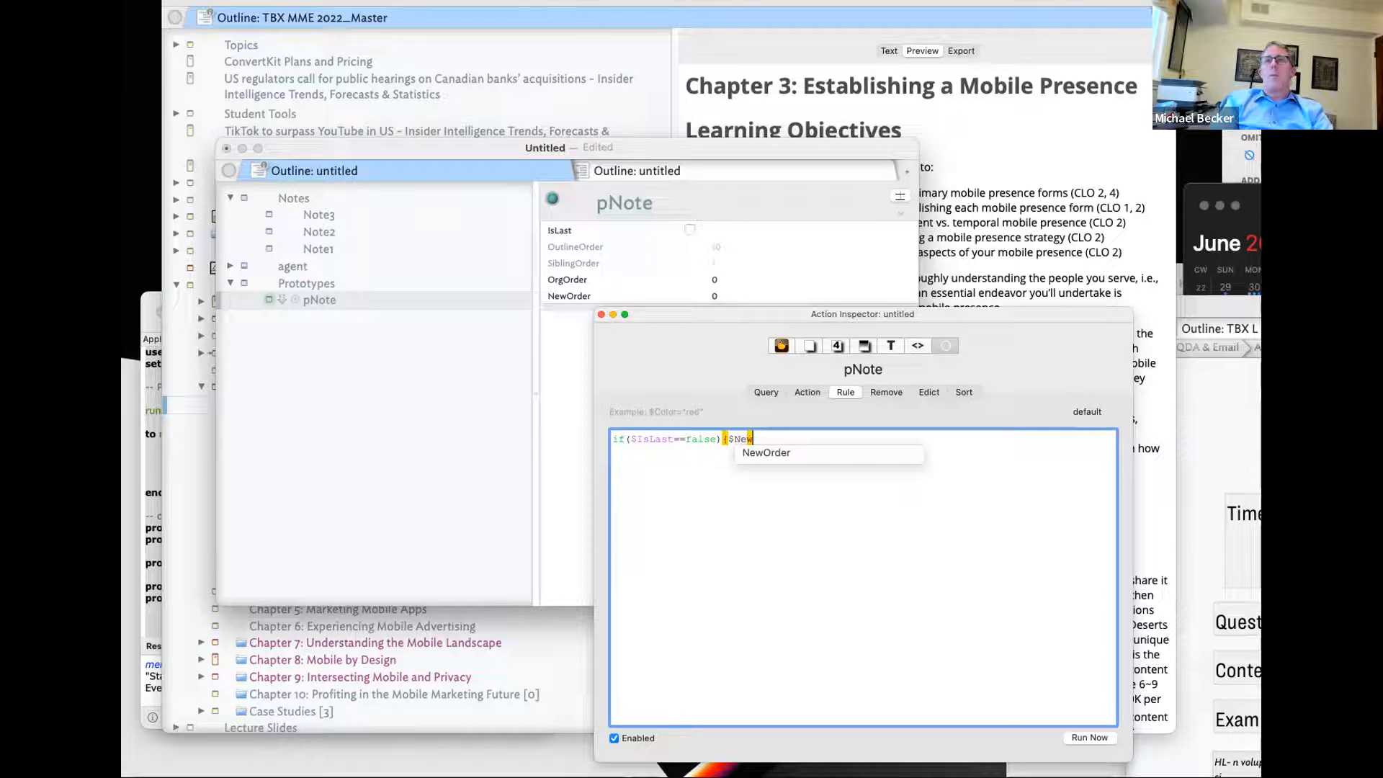
{"action": "key", "text": "Down"}
{"action": "key", "text": "Return"}
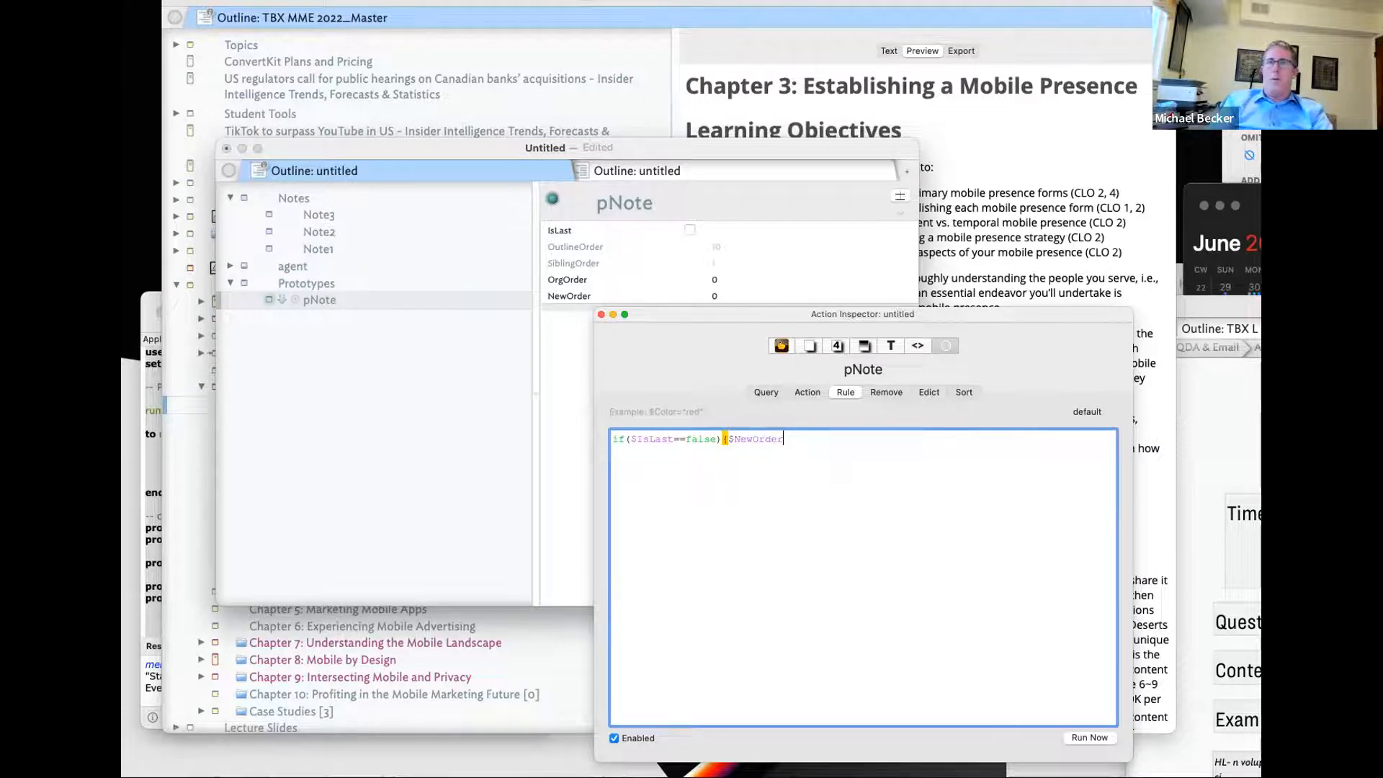
{"action": "key", "text": "BackSpace"}
{"action": "key", "text": "BackSpace"}
{"action": "key", "text": "BackSpace"}
{"action": "key", "text": "BackSpace"}
{"action": "key", "text": "BackSpace"}
{"action": "key", "text": "BackSpace"}
{"action": "key", "text": "BackSpace"}
{"action": "key", "text": "BackSpace"}
{"action": "type", "text": "SortOrder"}
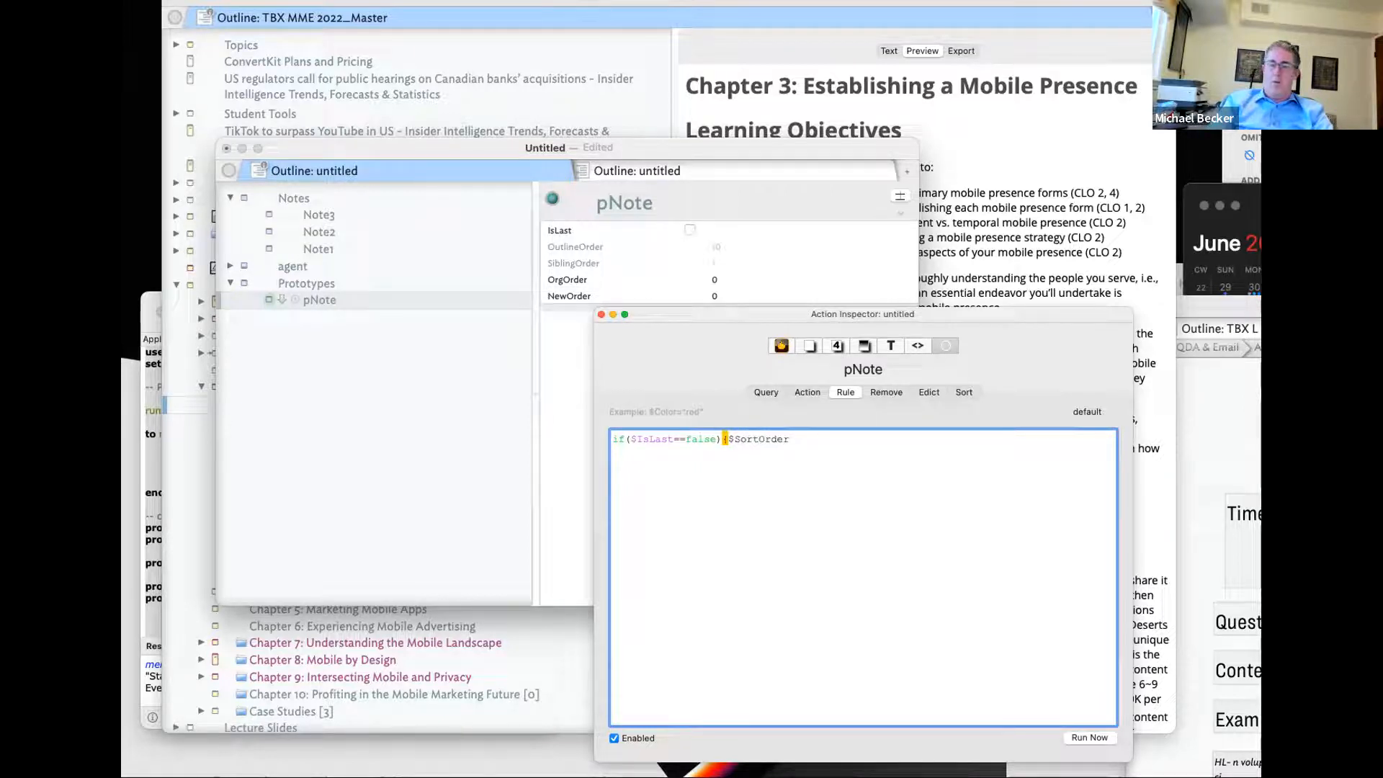
{"action": "type", "text": "=Or"}
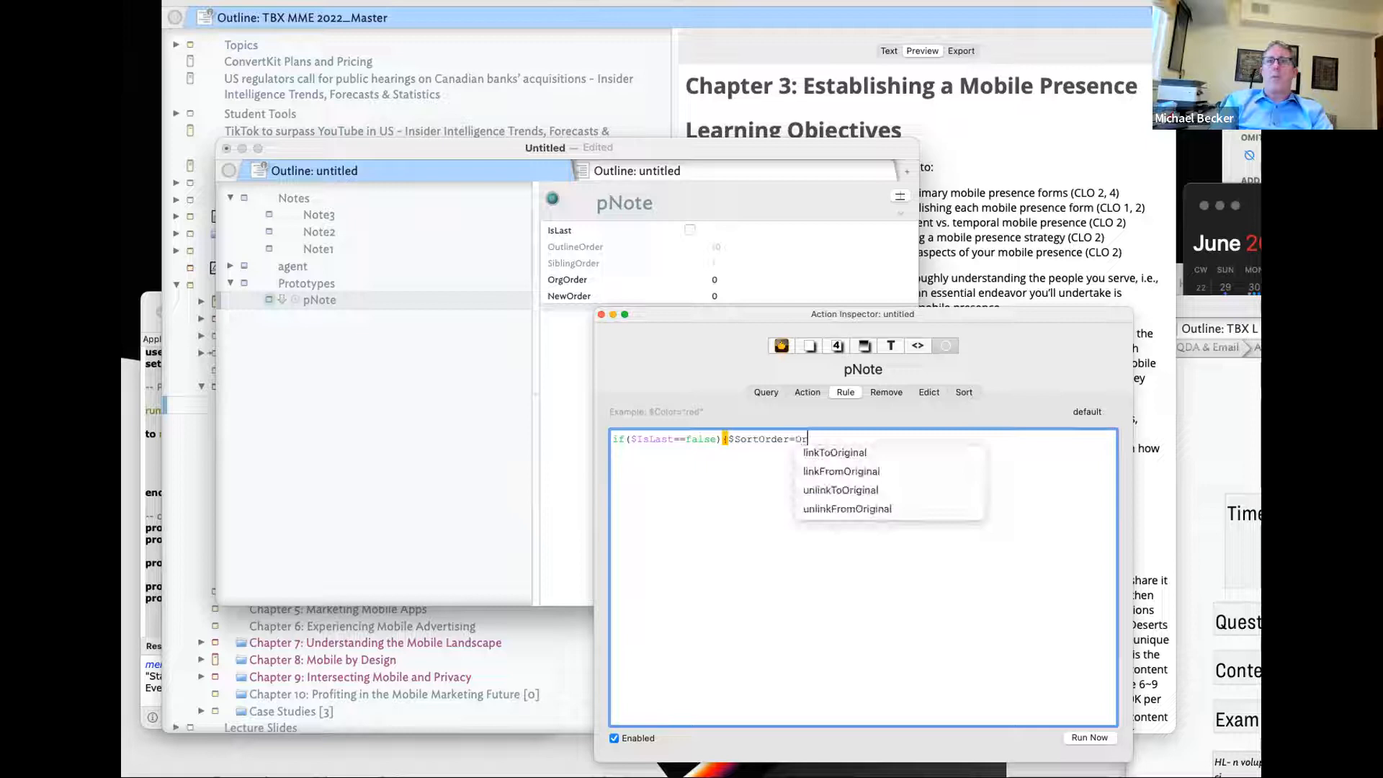
- Complete the true branch as $SortOrder=$OrgOrder} and add the else keyword
{"action": "key", "text": "BackSpace"}
{"action": "key", "text": "BackSpace"}
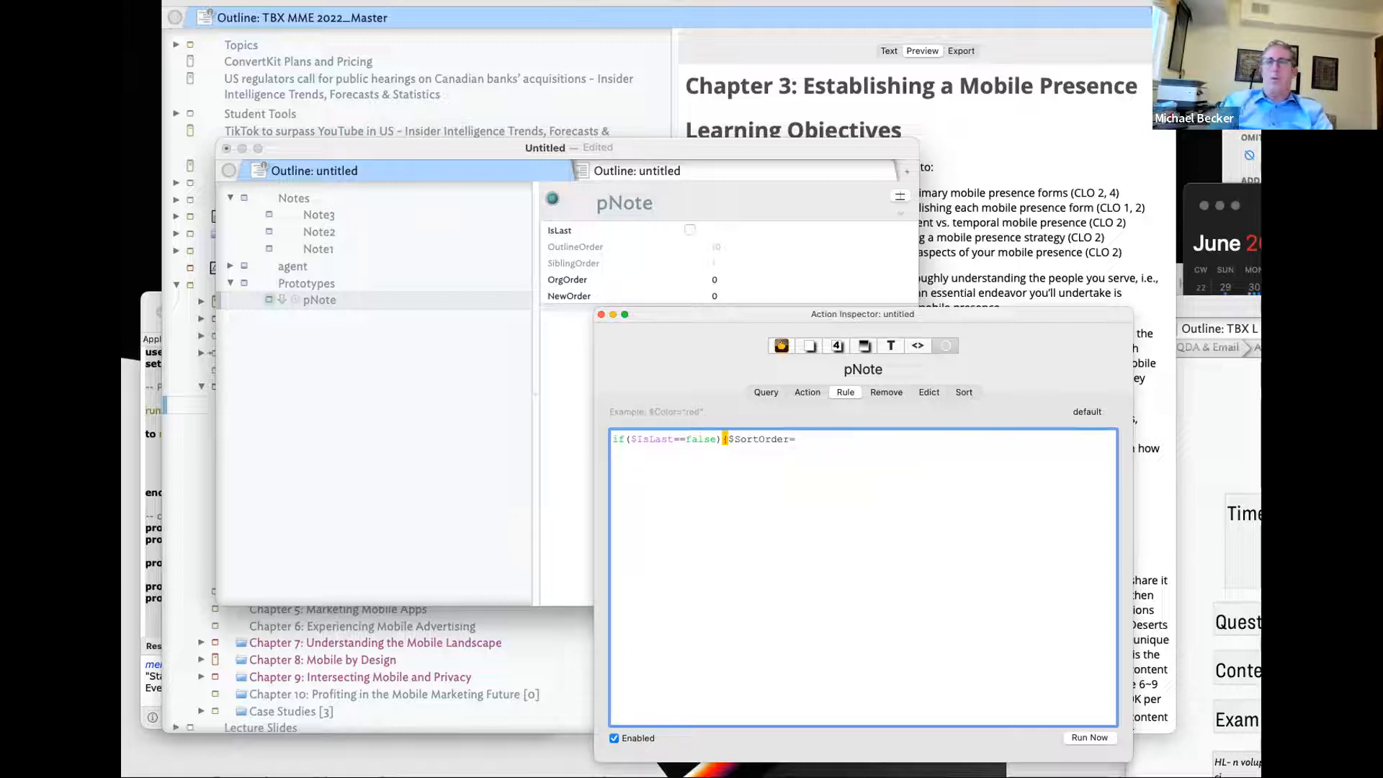
{"action": "type", "text": "$Or"}
{"action": "key", "text": "Down"}
{"action": "key", "text": "Down"}
{"action": "key", "text": "Return"}
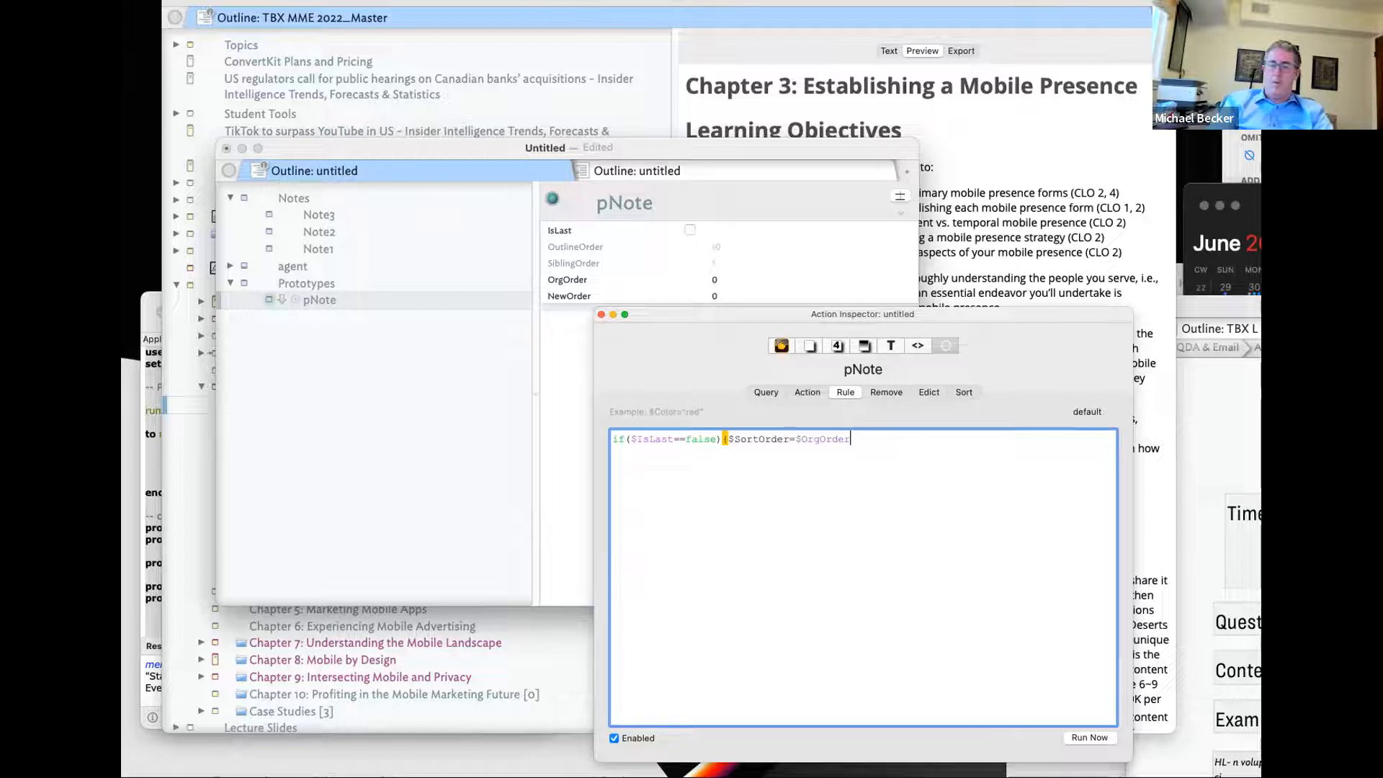
{"action": "type", "text": "esle{"}
{"action": "key", "text": "BackSpace"}
{"action": "key", "text": "BackSpace"}
{"action": "key", "text": "BackSpace"}
{"action": "key", "text": "BackSpace"}
{"action": "type", "text": "lse{"}
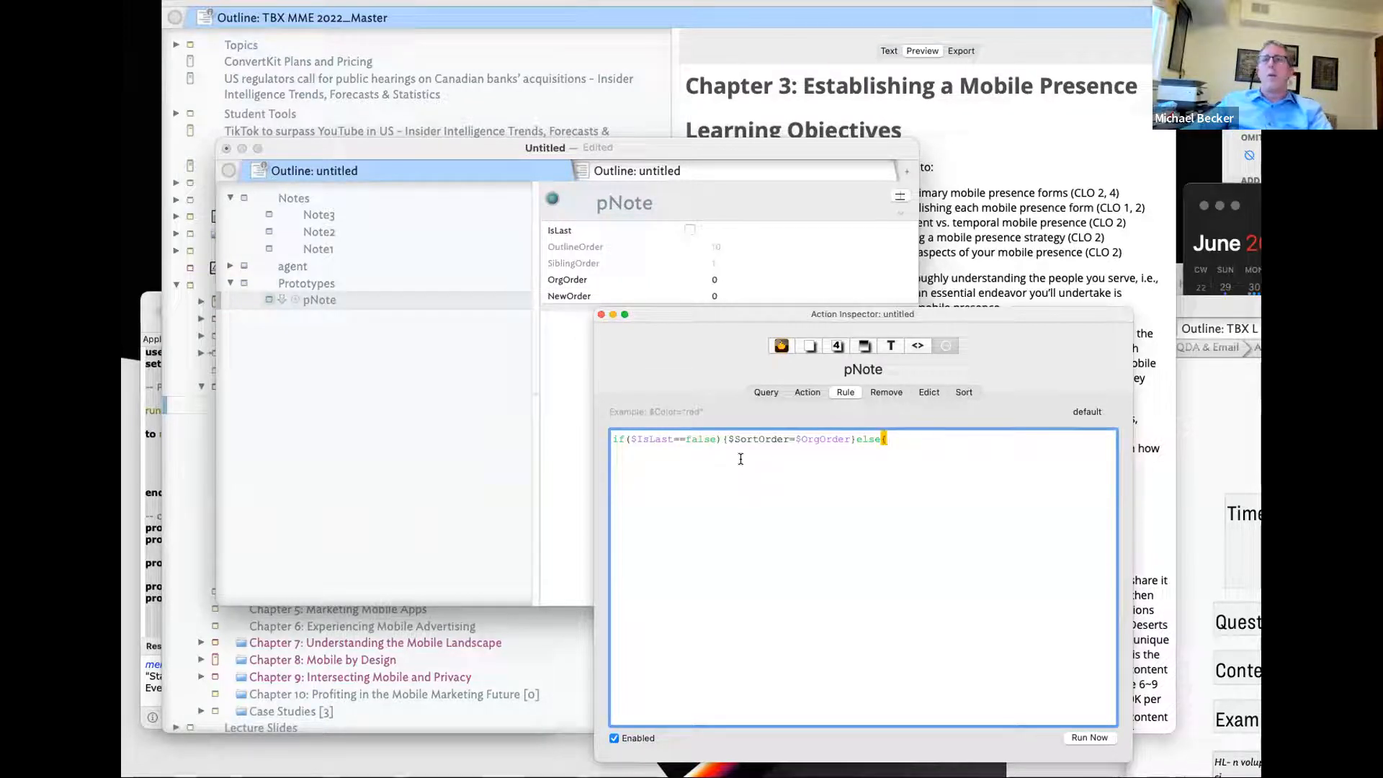
- Fill the else branch with {$SortOrder=$OrgOrder+1}; by reusing the copied assignment
{"action": "left_click_drag", "start_coordinate": [728, 435], "coordinate": [844, 439]}
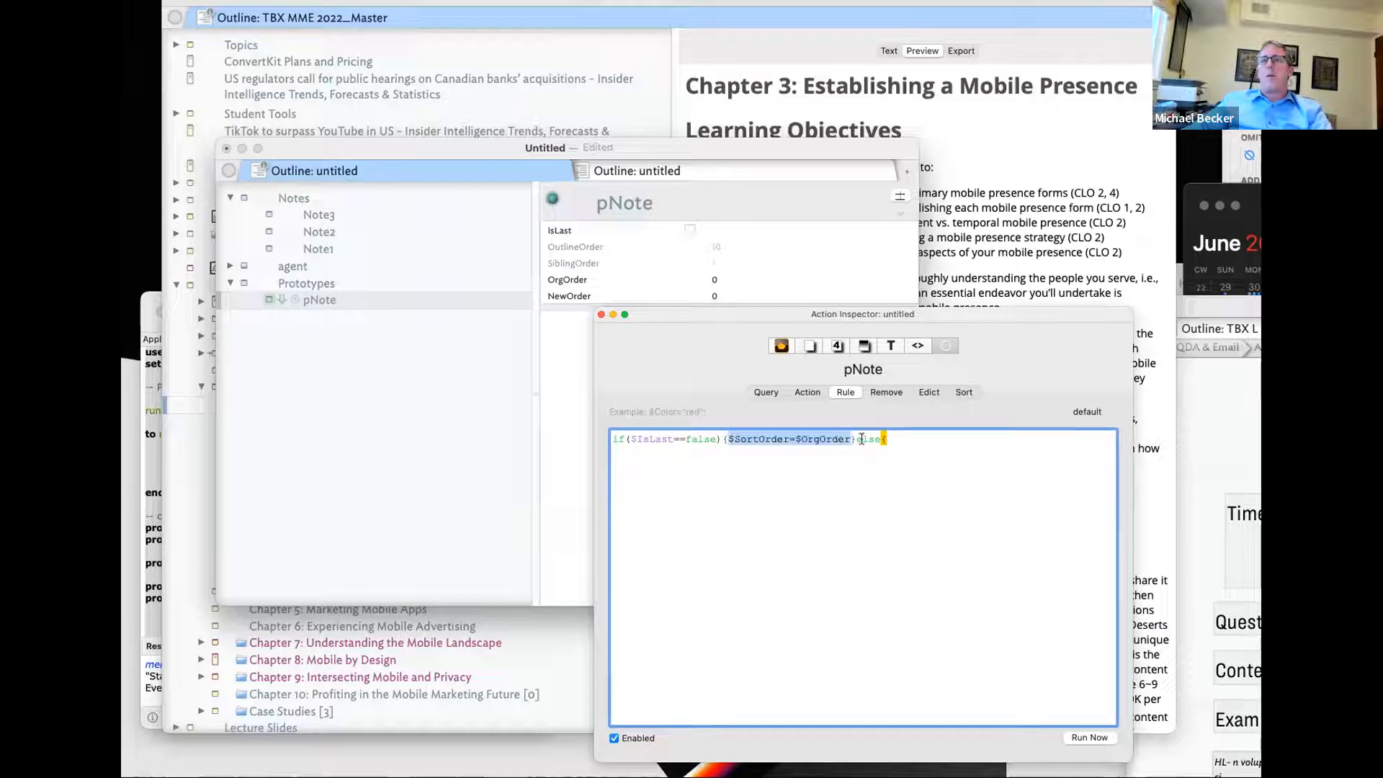
{"action": "key", "text": "ctrl+c"}
{"action": "left_click", "coordinate": [891, 438]}
{"action": "key", "text": "ctrl+v"}
{"action": "type", "text": "=1"}
{"action": "key", "text": "BackSpace"}
{"action": "key", "text": "BackSpace"}
{"action": "type", "text": "+1};"}
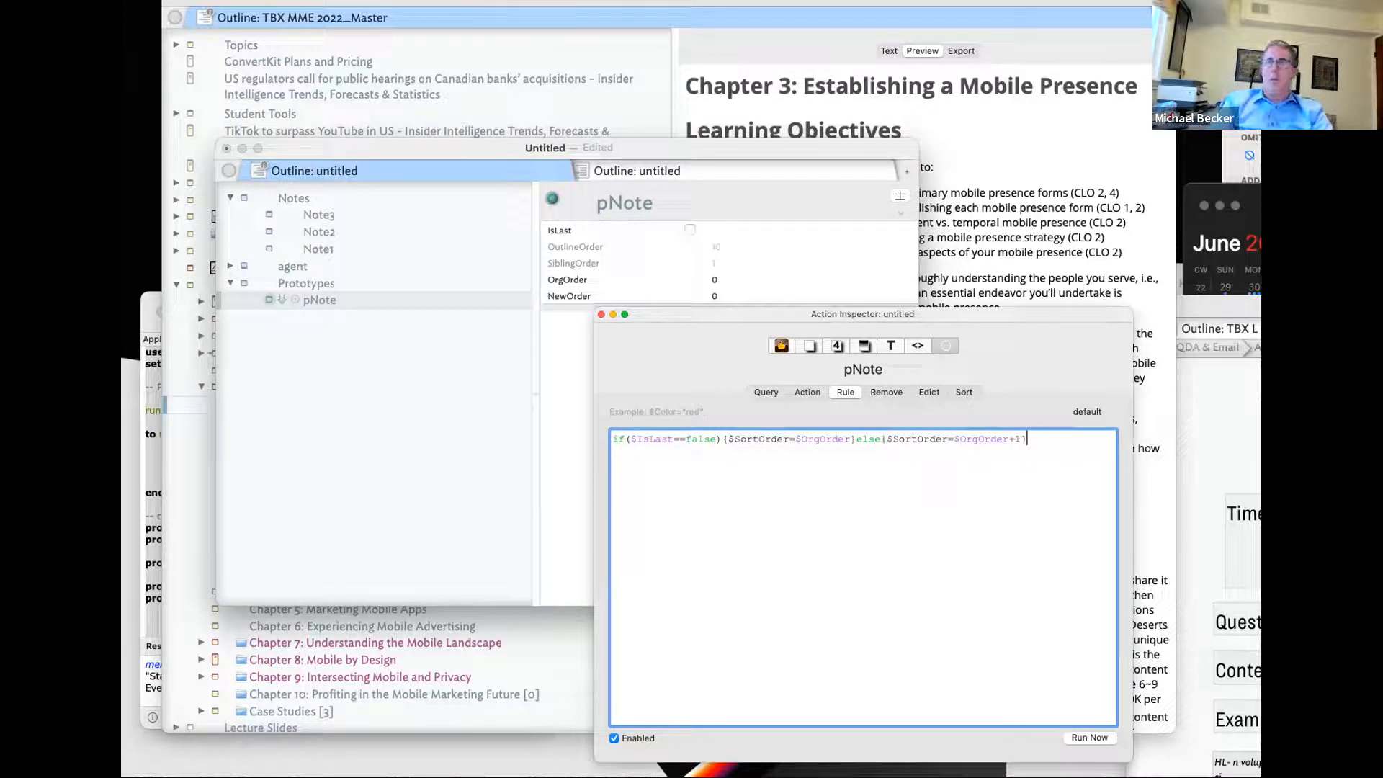
{"action": "key", "text": "Tab"}
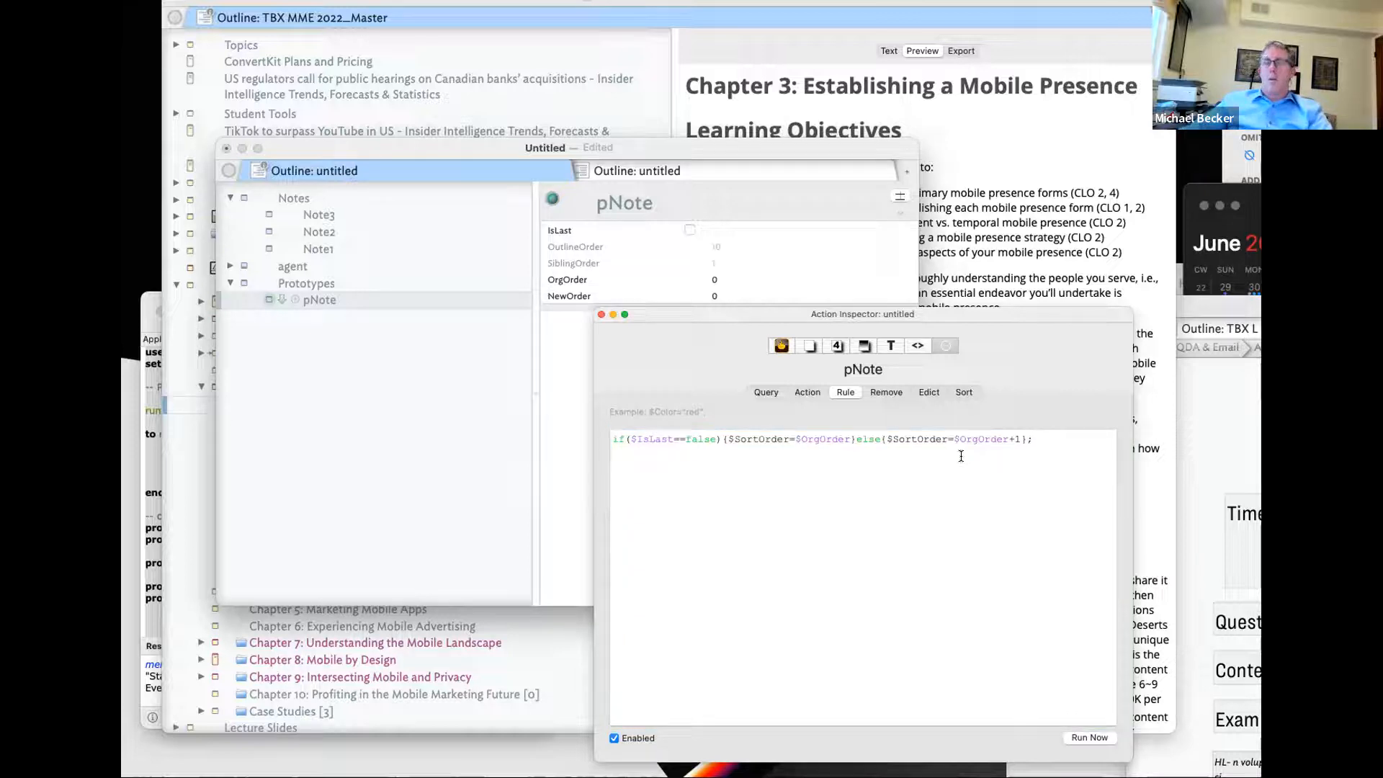
{"action": "key", "text": "Return"}
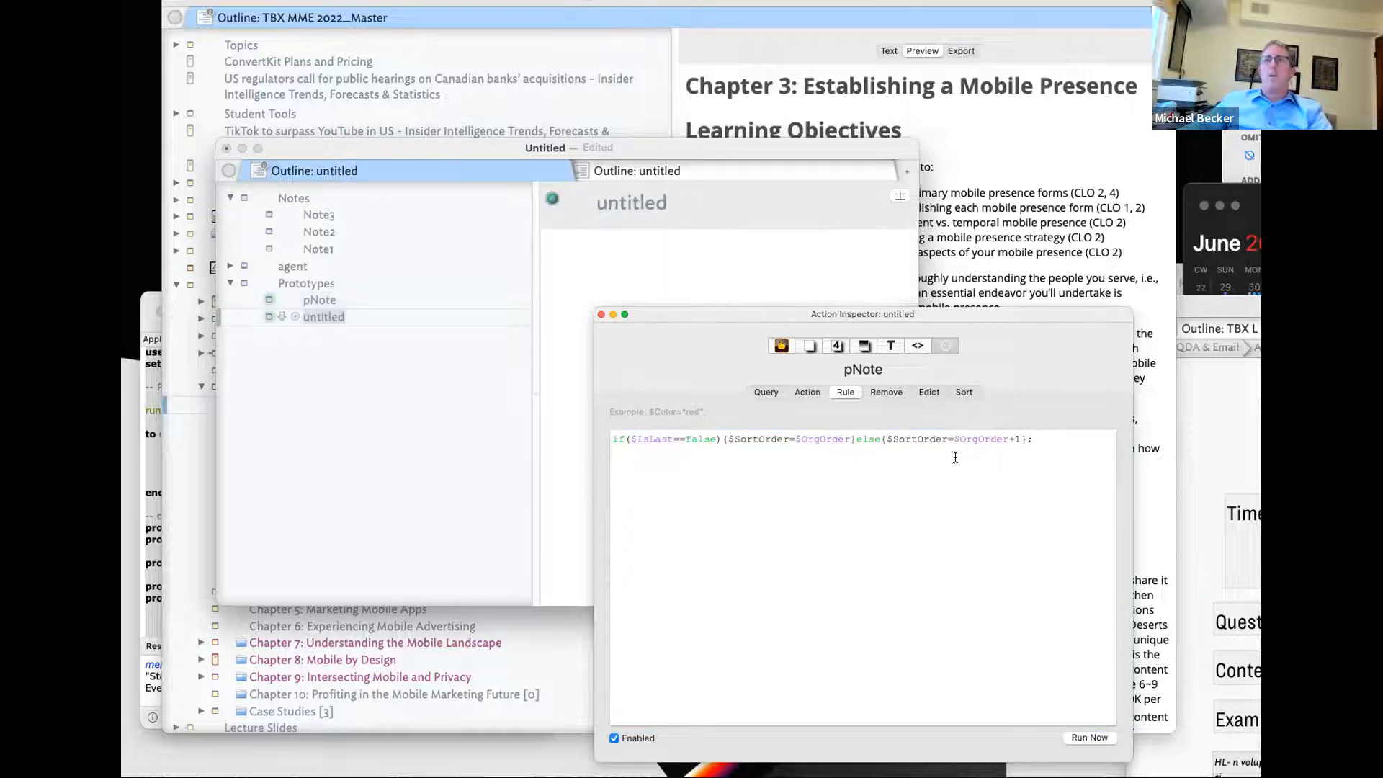
- Rename the user attribute NewOrder to SortOrder in the Document Inspector
{"action": "left_click", "coordinate": [809, 347]}
{"action": "left_click", "coordinate": [694, 433]}
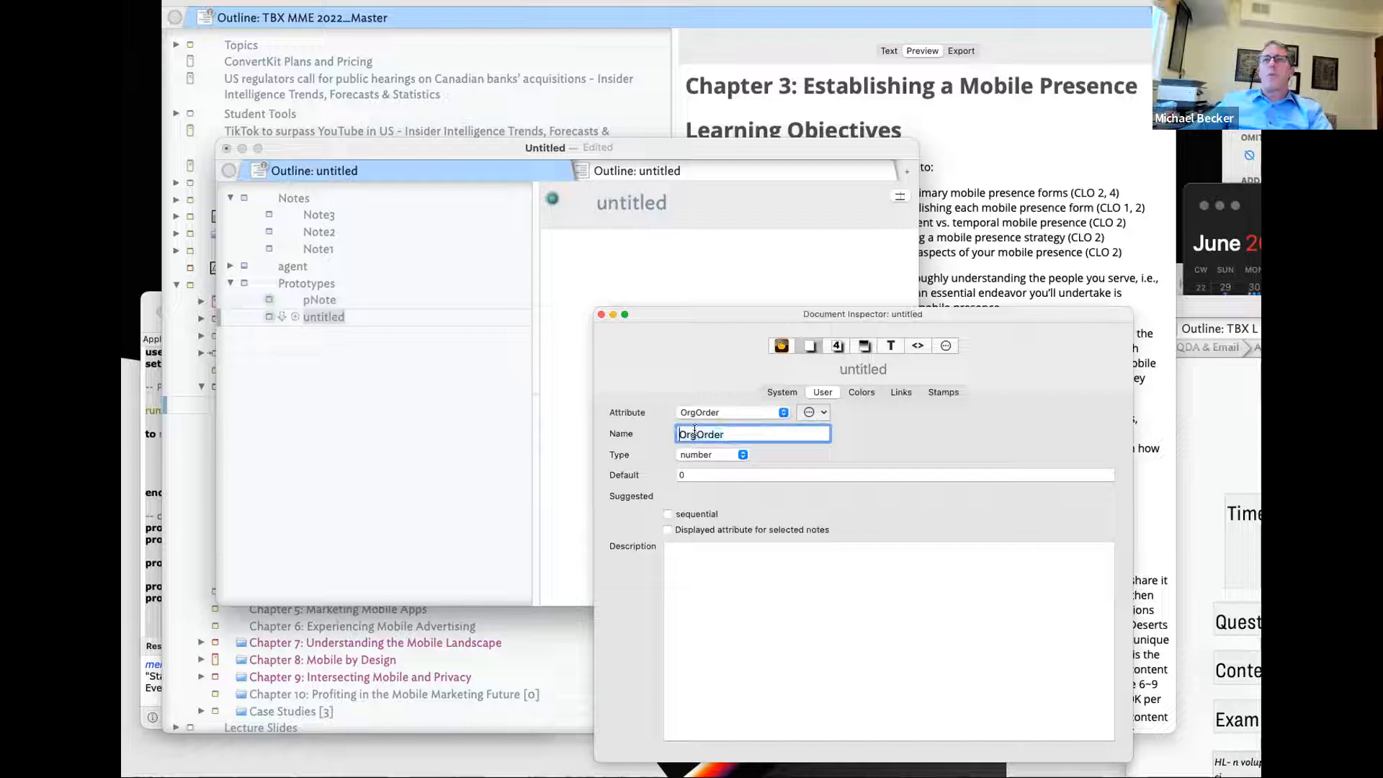
{"action": "left_click", "coordinate": [747, 411]}
{"action": "left_click", "coordinate": [741, 399]}
{"action": "left_click", "coordinate": [677, 433]}
{"action": "left_click", "coordinate": [697, 433]}
{"action": "type", "text": "So"}
{"action": "key", "text": "BackSpace"}
{"action": "key", "text": "BackSpace"}
{"action": "key", "text": "BackSpace"}
{"action": "key", "text": "BackSpace"}
{"action": "key", "text": "BackSpace"}
{"action": "type", "text": "Sort"}
{"action": "key", "text": "Return"}
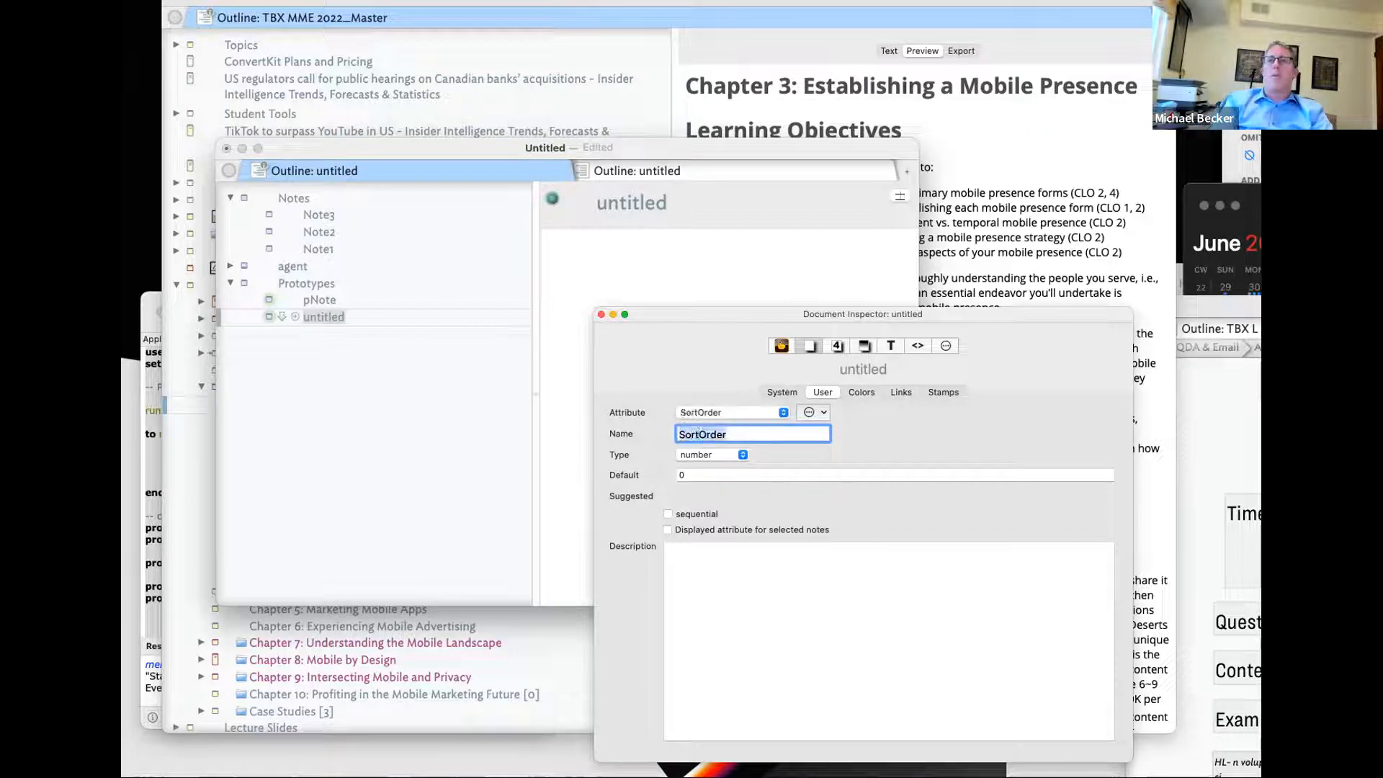
- Sort the Notes container by SortOrder
{"action": "left_click", "coordinate": [321, 195]}
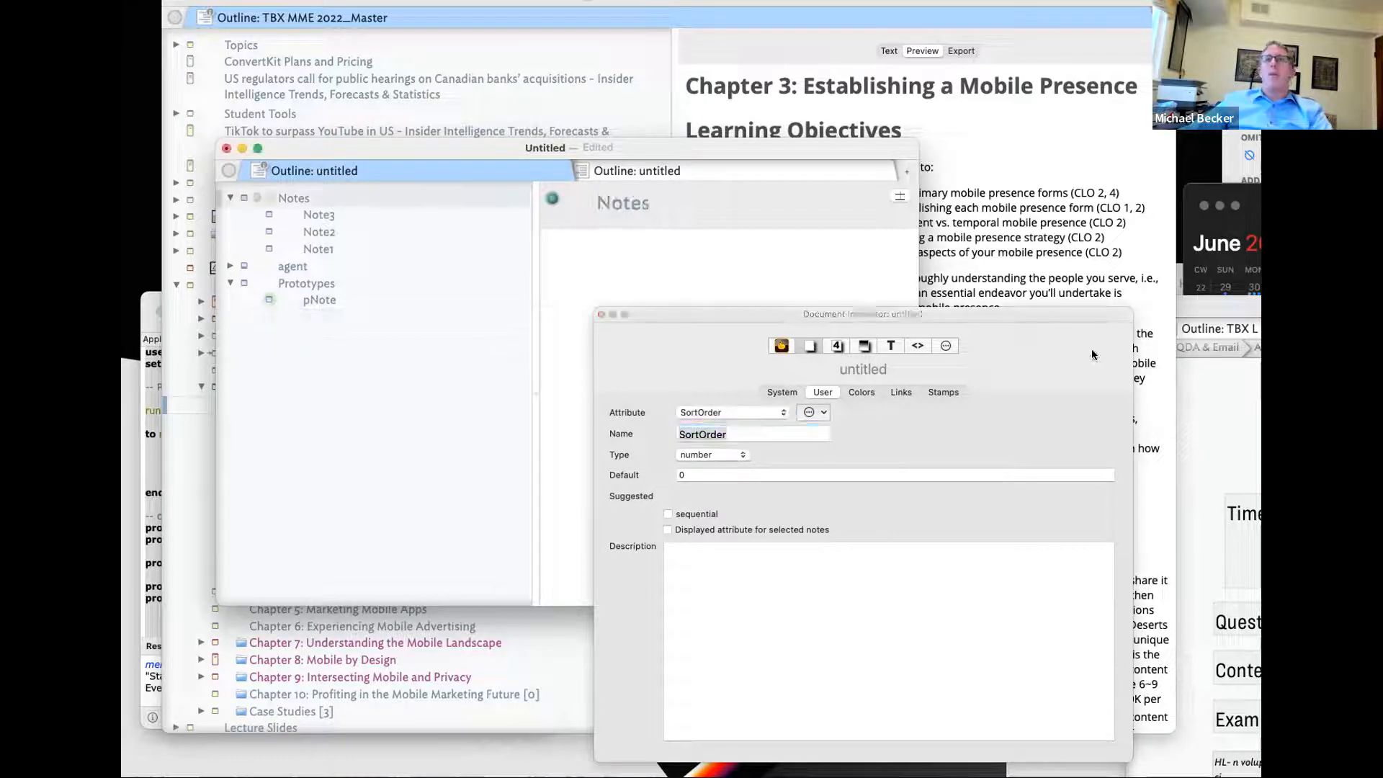
{"action": "left_click", "coordinate": [945, 345]}
{"action": "left_click", "coordinate": [963, 391]}
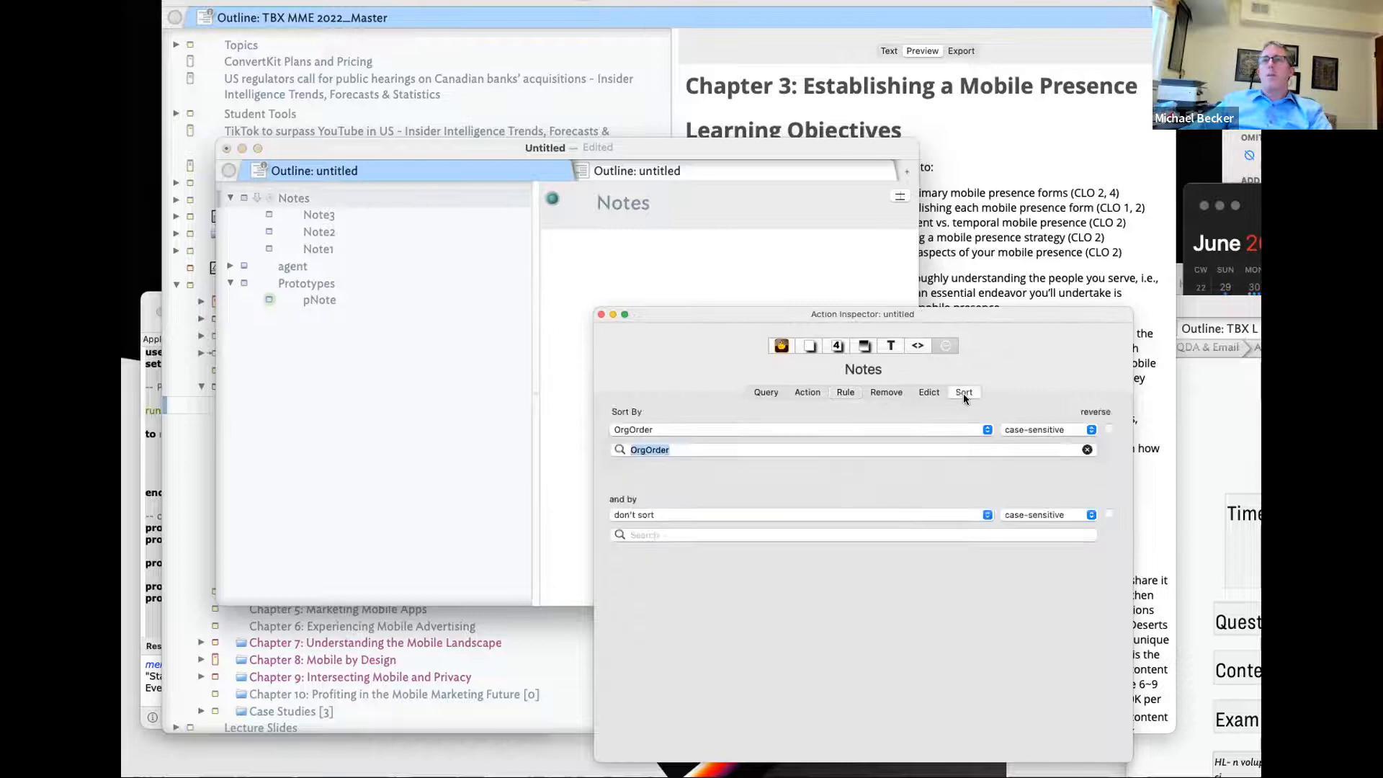
{"action": "type", "text": "sort"}
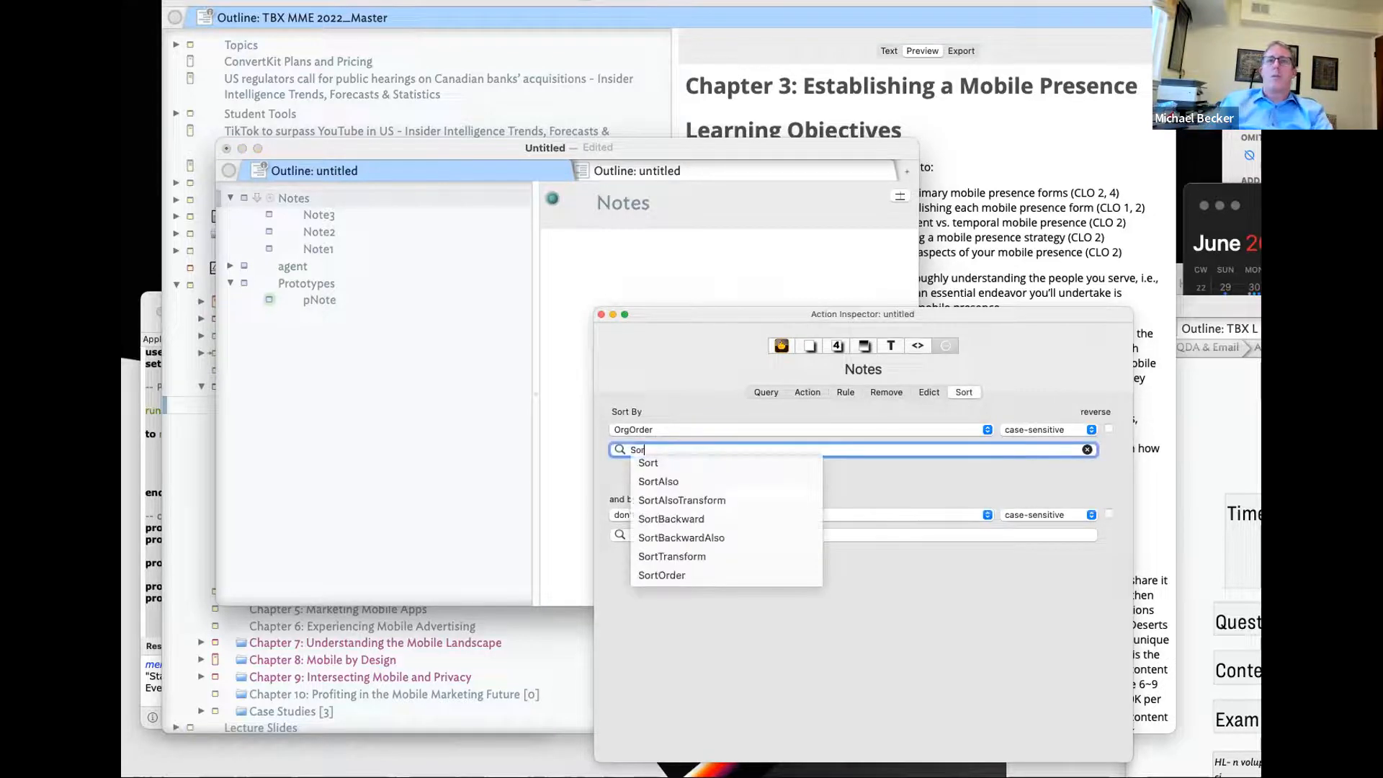
{"action": "left_click", "coordinate": [662, 575]}
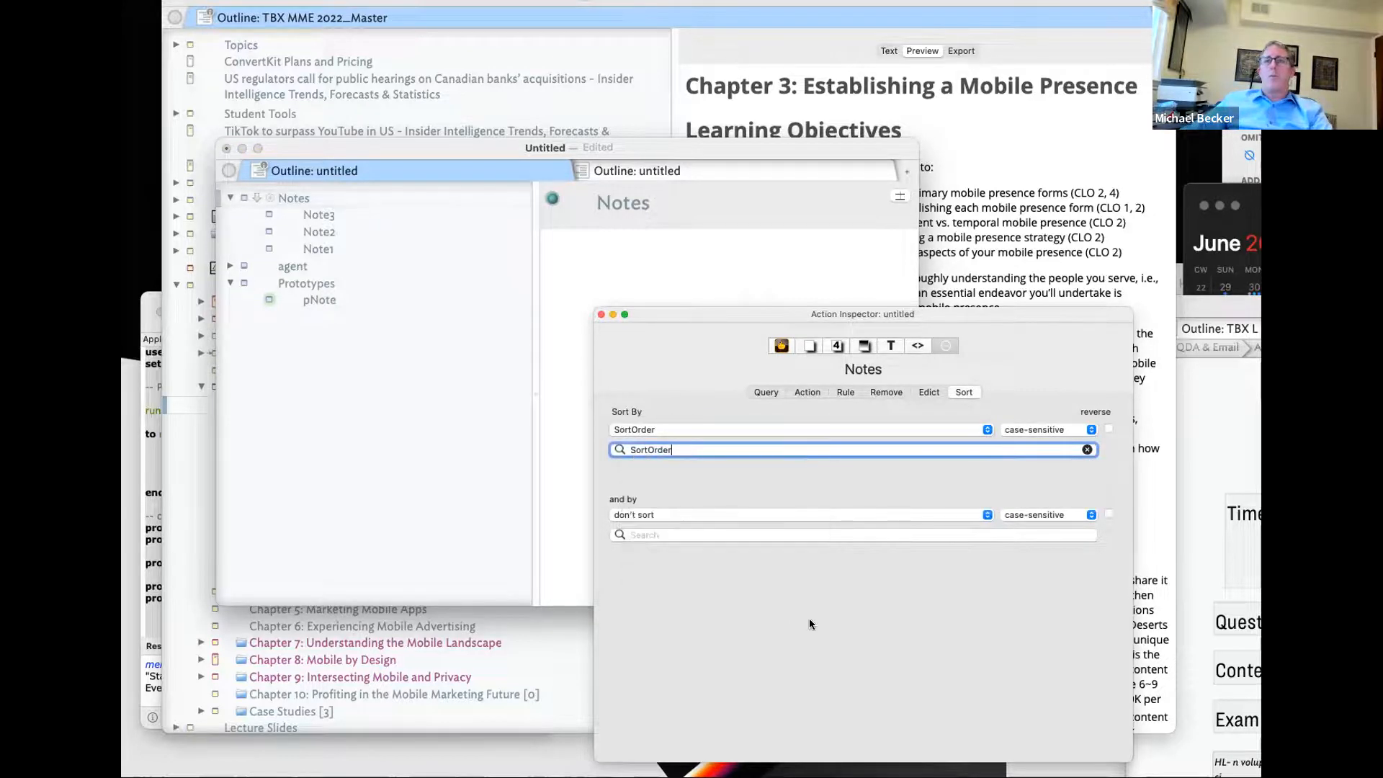
{"action": "left_click", "coordinate": [582, 262]}
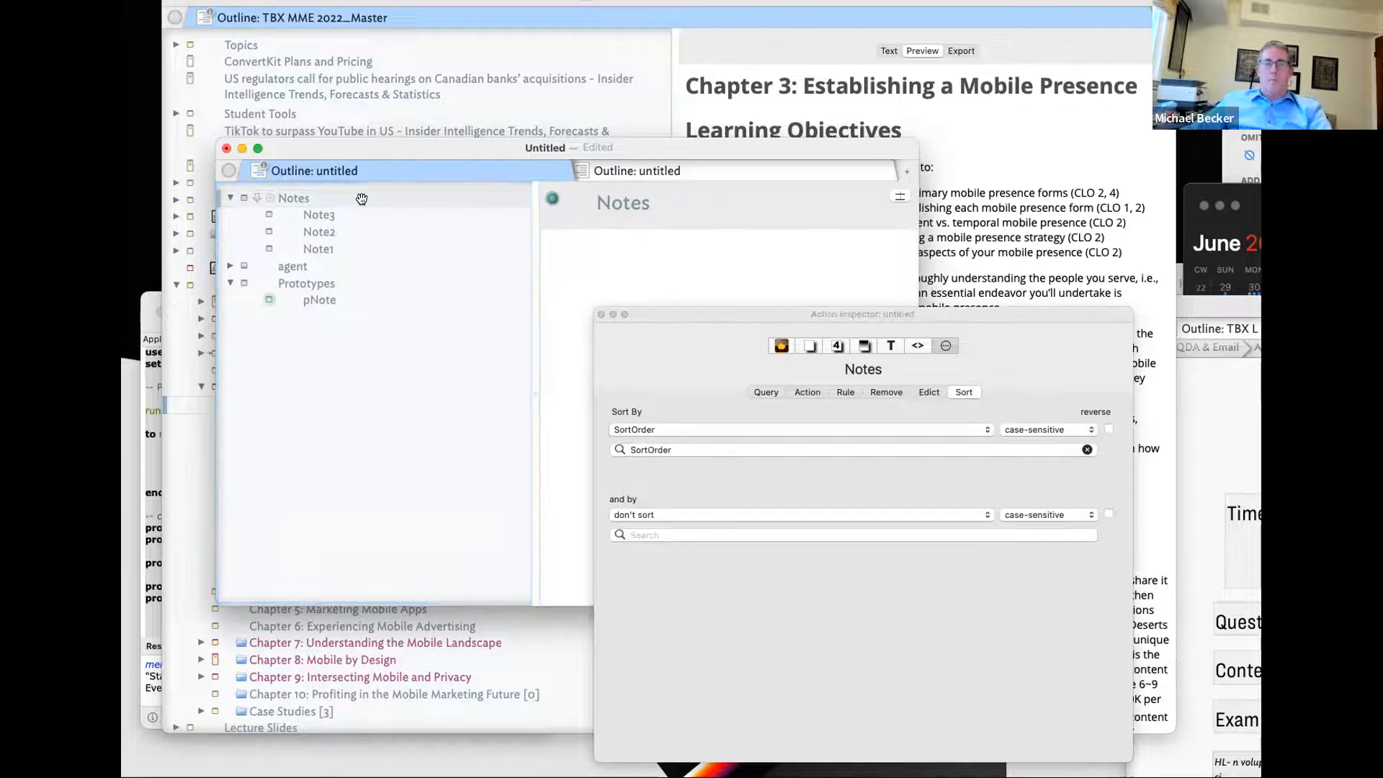
- After cancelling a save, review OrgOrder and SortOrder values of Note1–Note3 and pNote
{"action": "key", "text": "super+s"}
{"action": "left_click_drag", "start_coordinate": [655, 313], "coordinate": [1085, 284]}
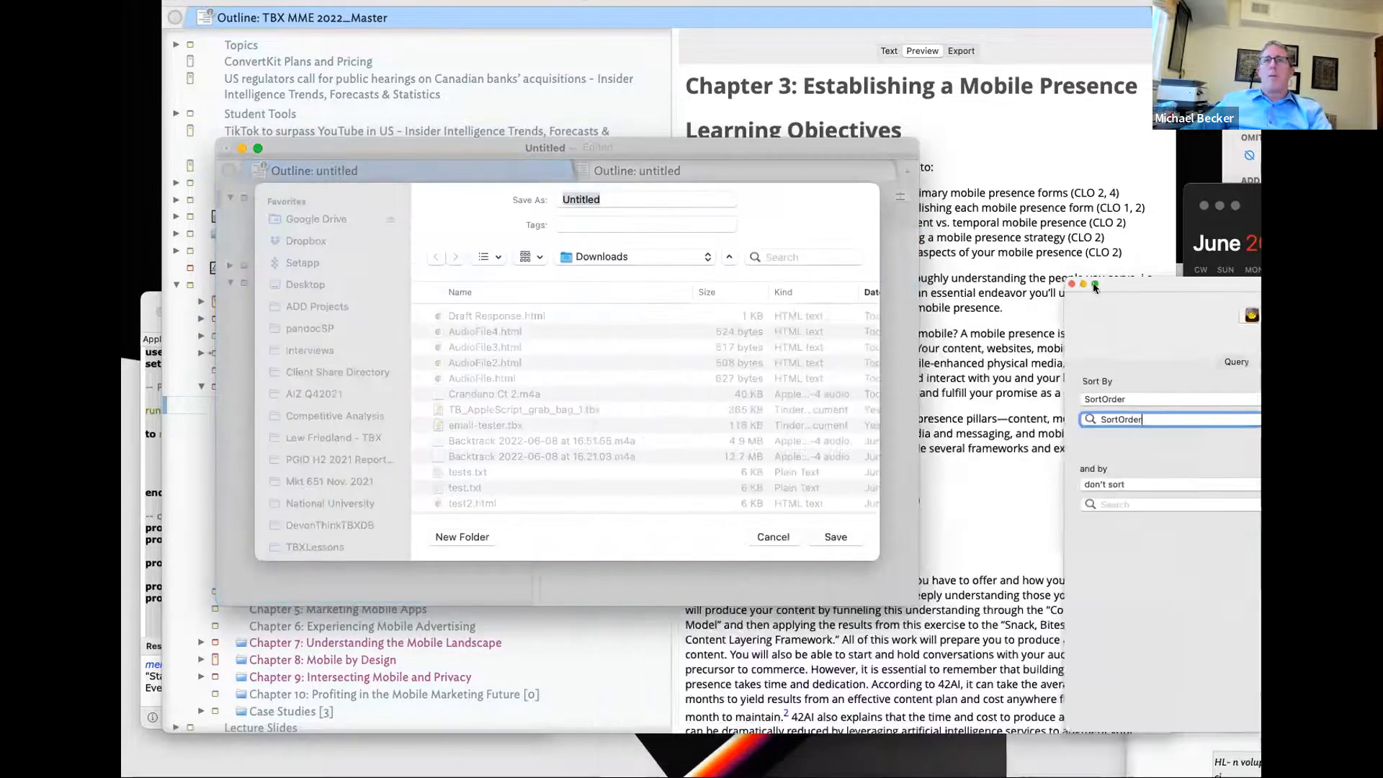
{"action": "left_click", "coordinate": [779, 537]}
{"action": "left_click", "coordinate": [749, 472]}
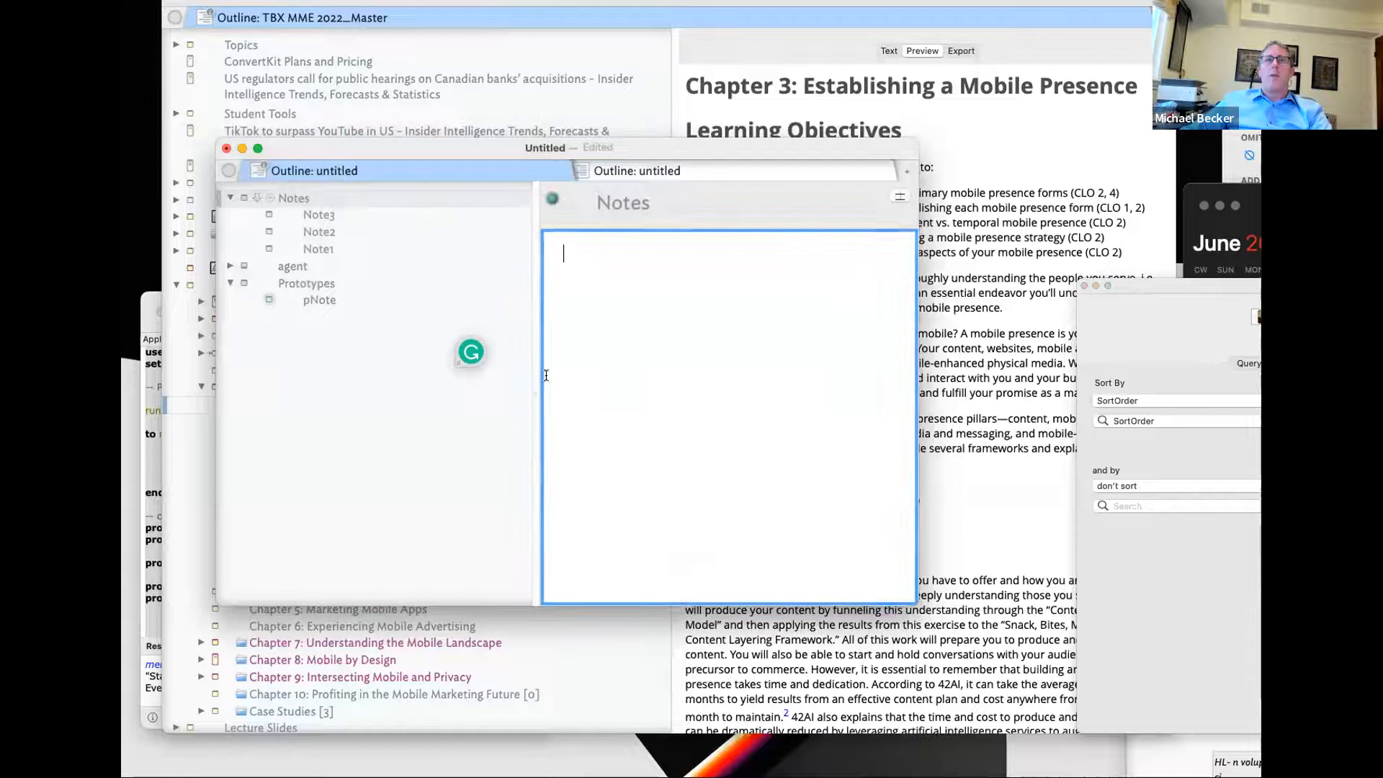
{"action": "left_click", "coordinate": [367, 246]}
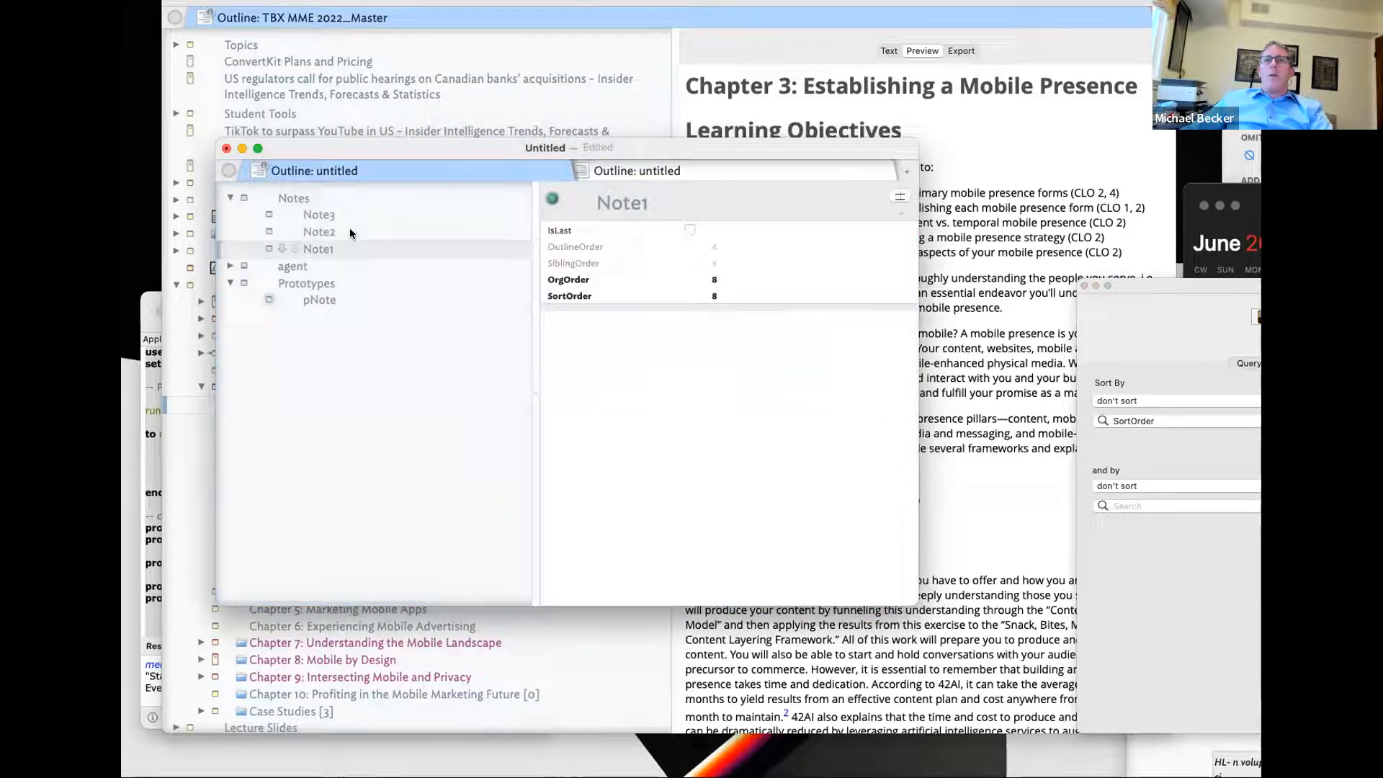
{"action": "left_click", "coordinate": [350, 231]}
{"action": "left_click", "coordinate": [353, 214]}
{"action": "left_click", "coordinate": [344, 232]}
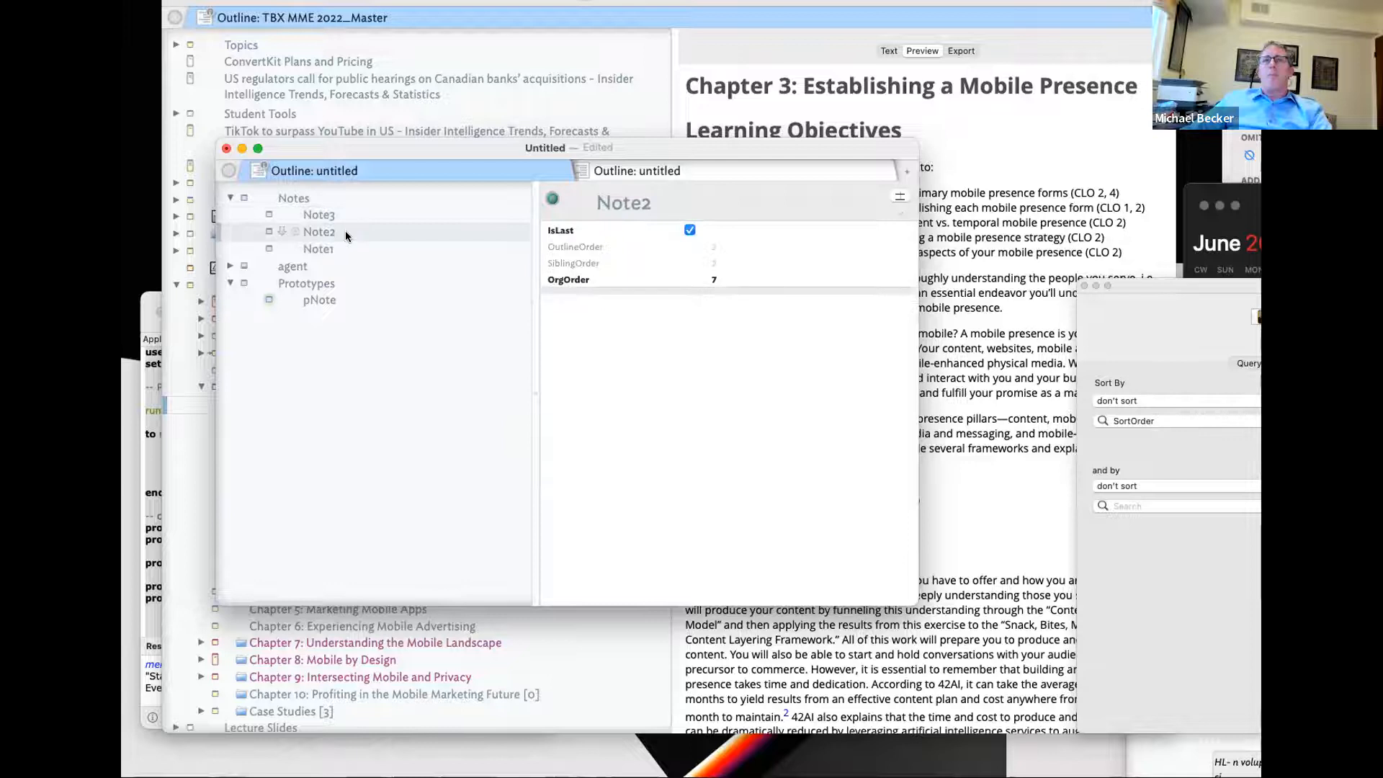
{"action": "left_click", "coordinate": [389, 299]}
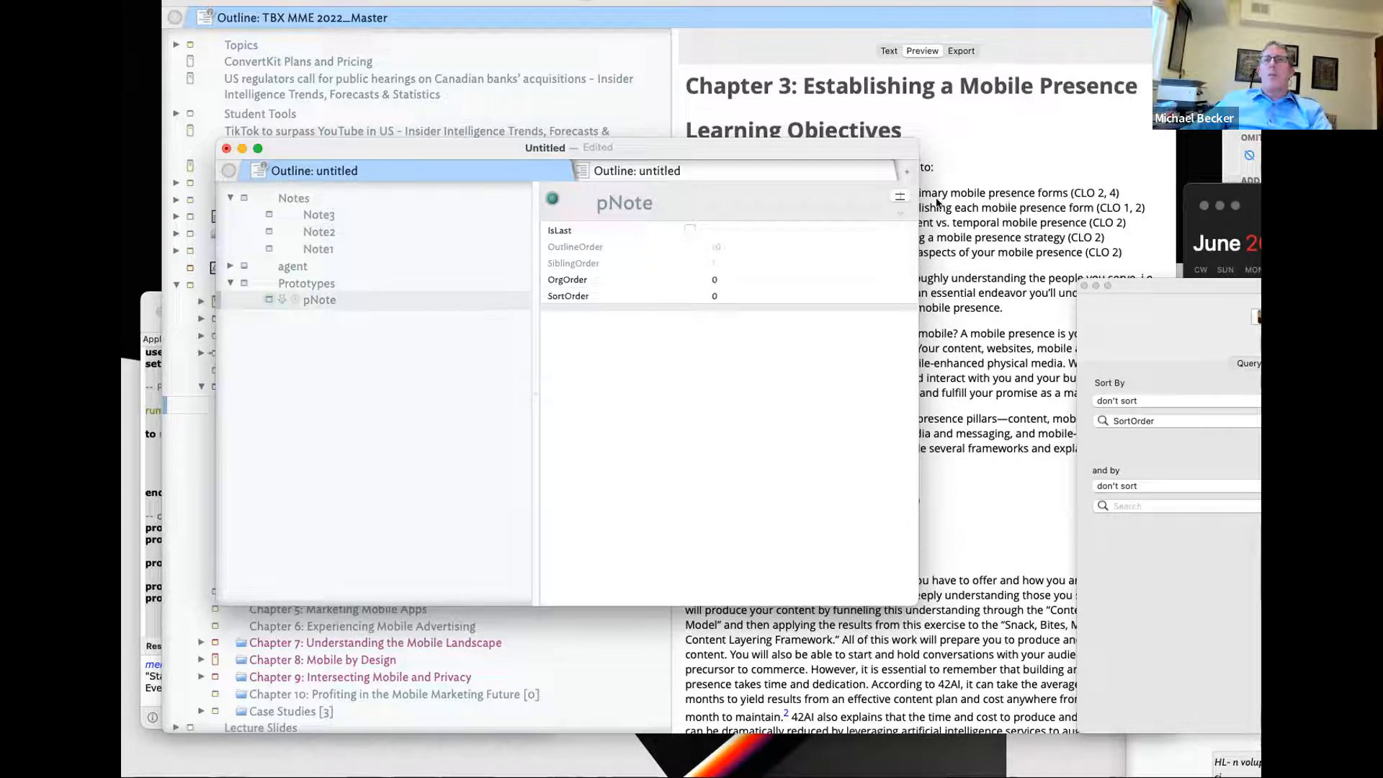
{"action": "left_click", "coordinate": [294, 215]}
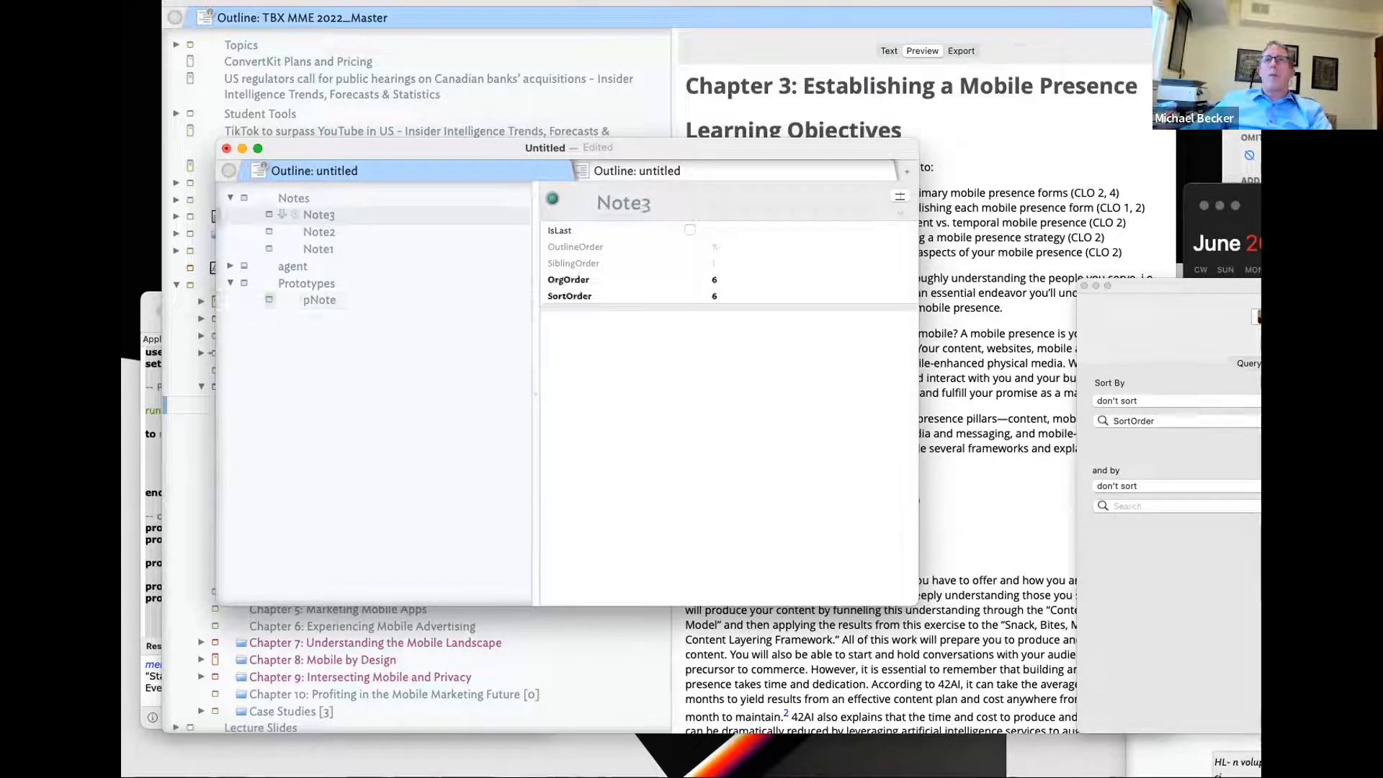
- Look up the SortOrder attribute definition and the DisplayedAttributes setting
{"action": "left_click", "coordinate": [1301, 317]}
{"action": "left_click", "coordinate": [1280, 317]}
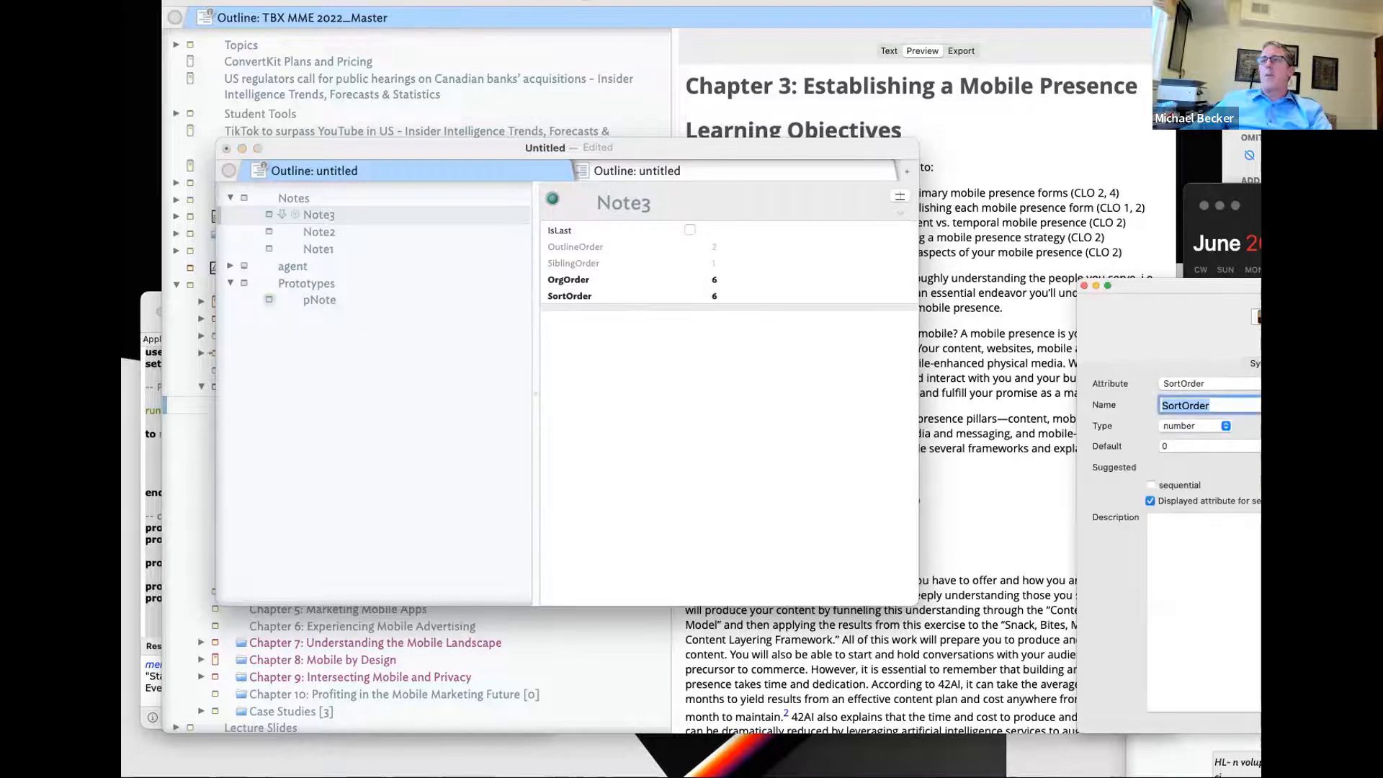
{"action": "left_click", "coordinate": [1300, 317]}
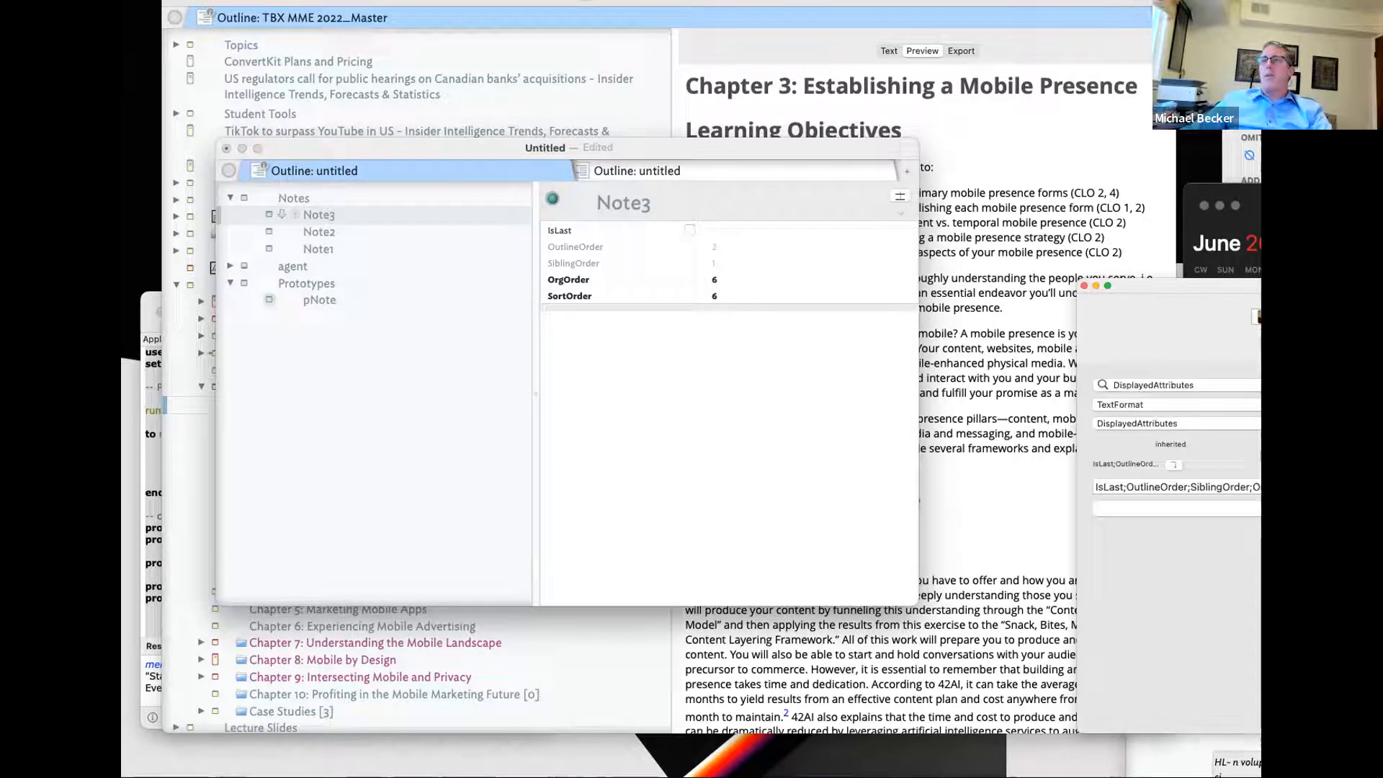
{"action": "left_click", "coordinate": [1281, 317]}
{"action": "left_click", "coordinate": [1301, 317]}
{"action": "left_click", "coordinate": [1211, 387]}
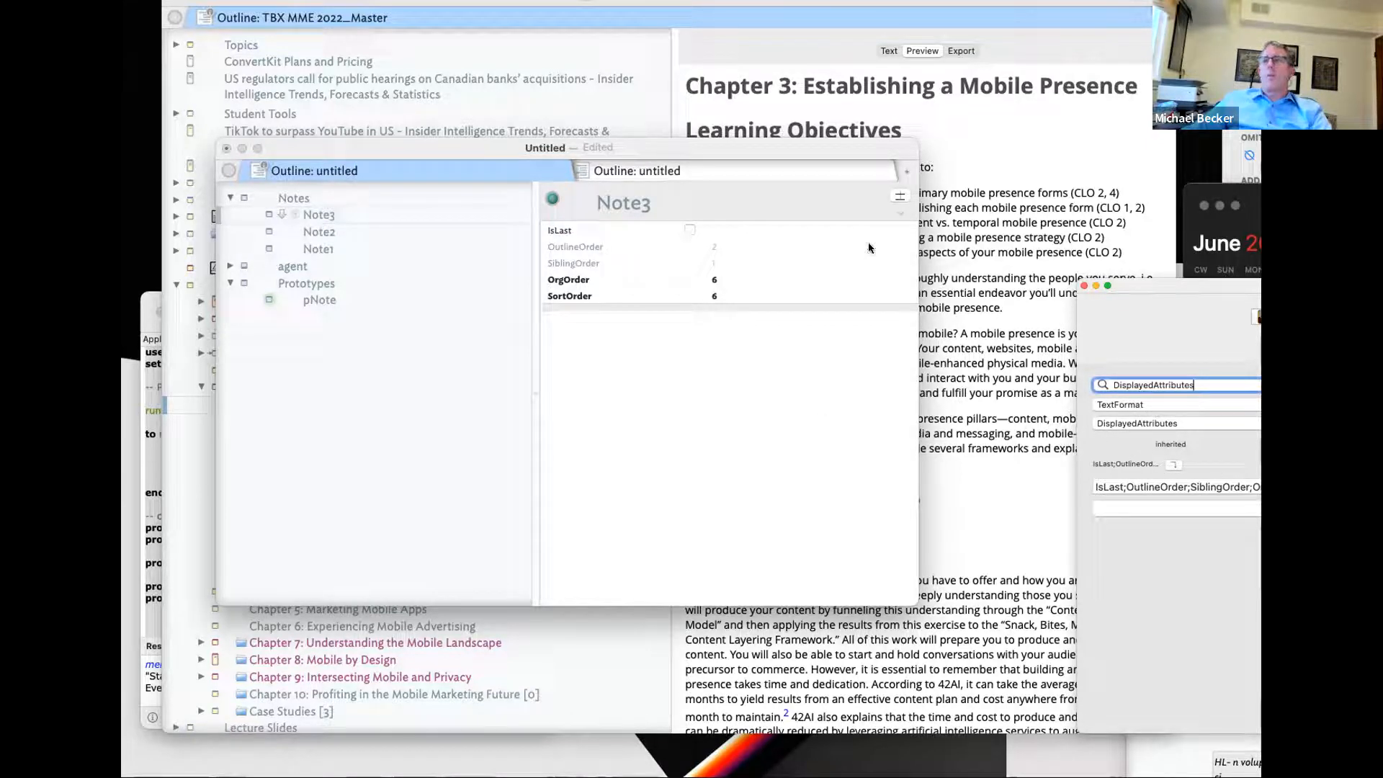
{"action": "left_click", "coordinate": [902, 197]}
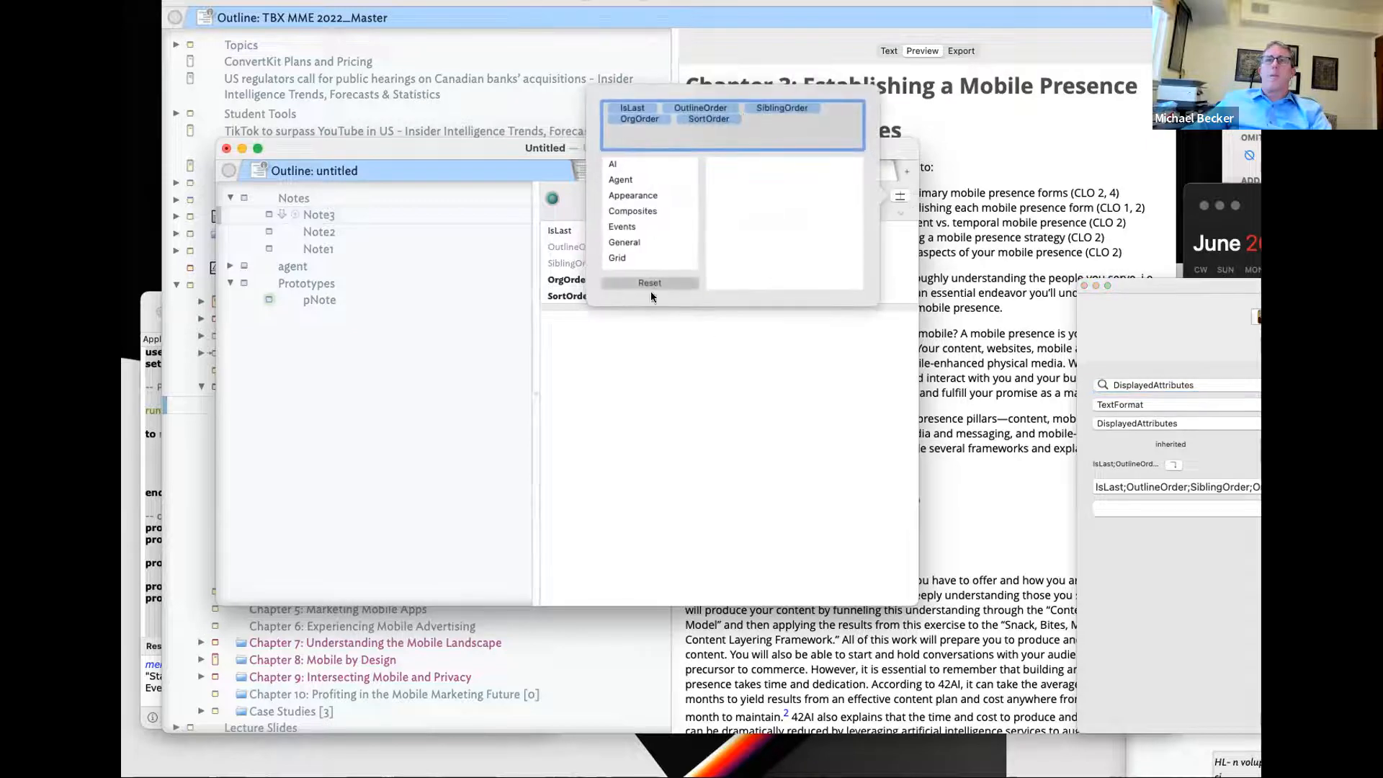
{"action": "left_click", "coordinate": [650, 287]}
{"action": "left_click", "coordinate": [365, 237]}
- Show SortOrder among the displayed attributes of Note2 and Note1
{"action": "left_click", "coordinate": [447, 232]}
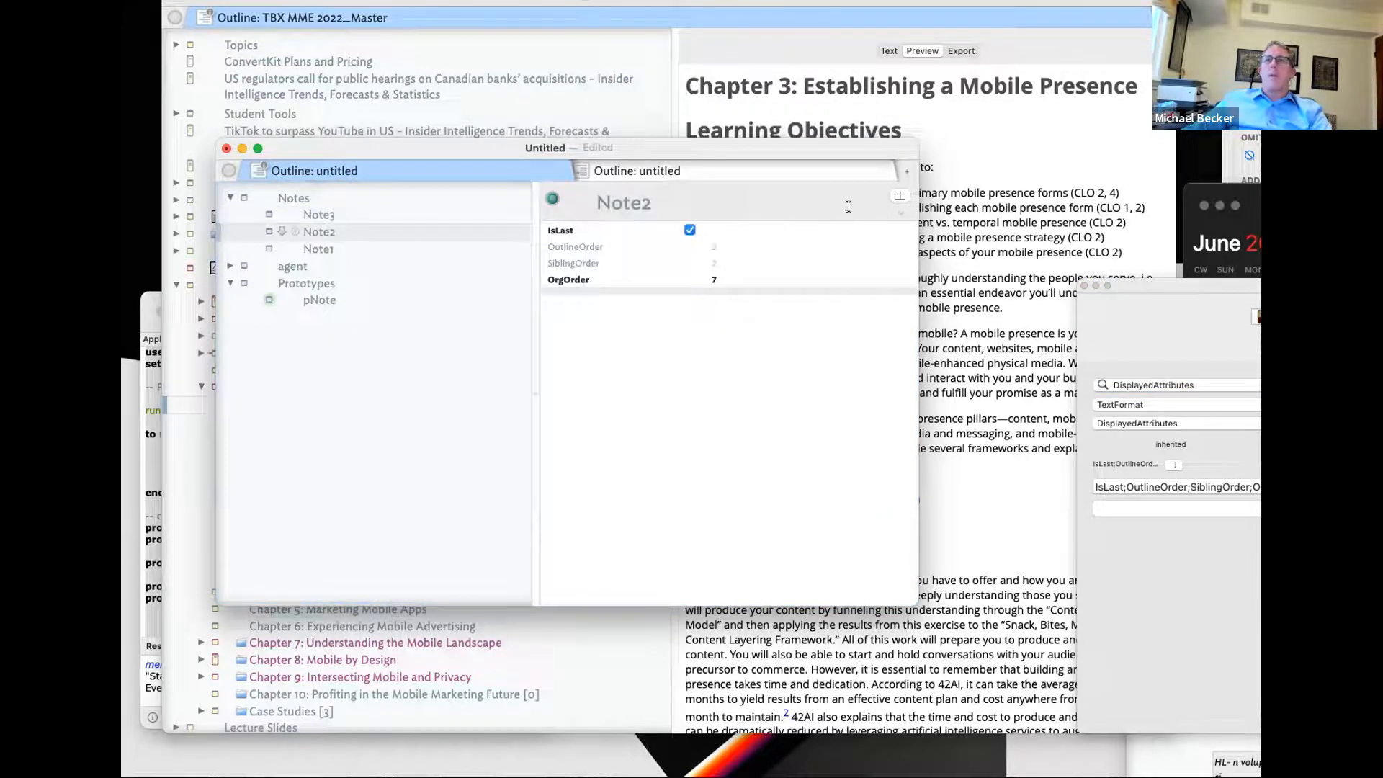
{"action": "left_click", "coordinate": [899, 198]}
{"action": "left_click", "coordinate": [655, 282]}
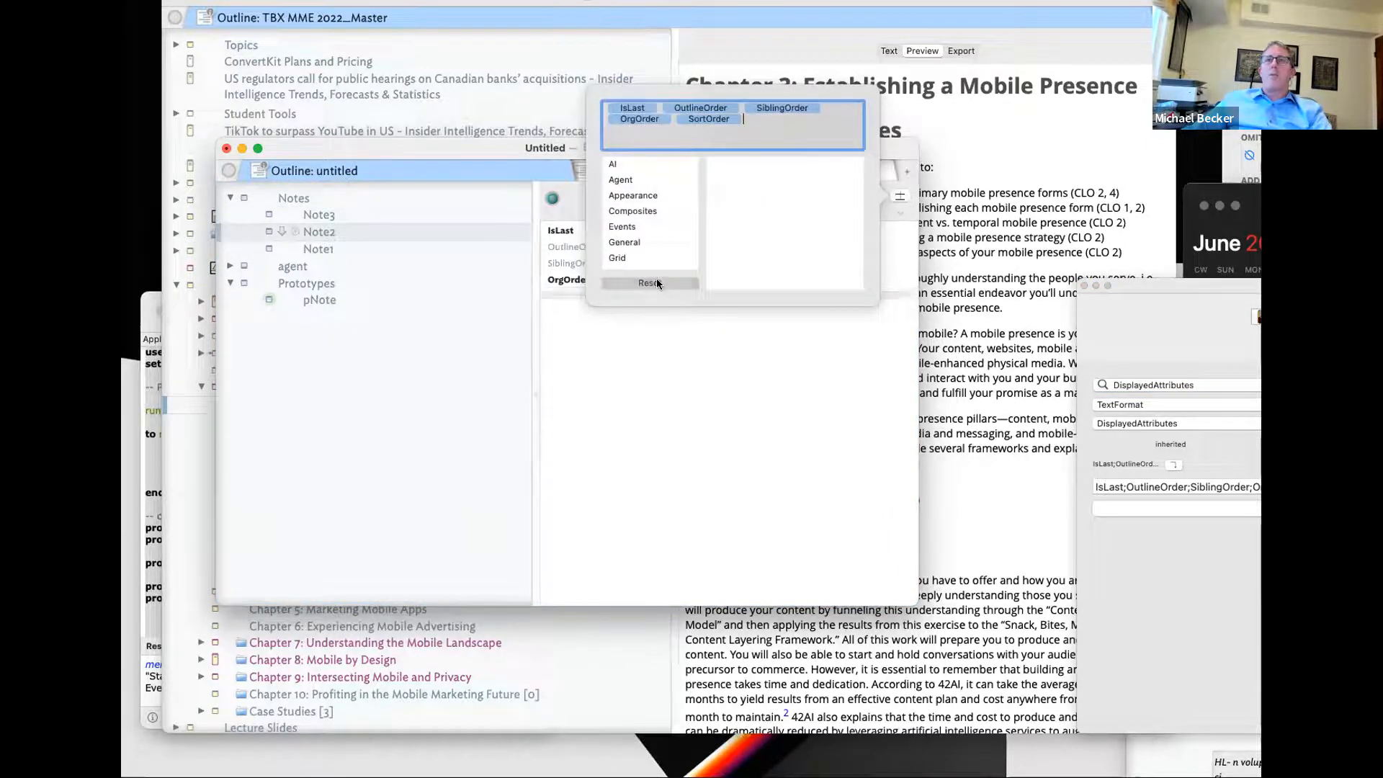
{"action": "left_click", "coordinate": [649, 349]}
{"action": "left_click", "coordinate": [387, 249]}
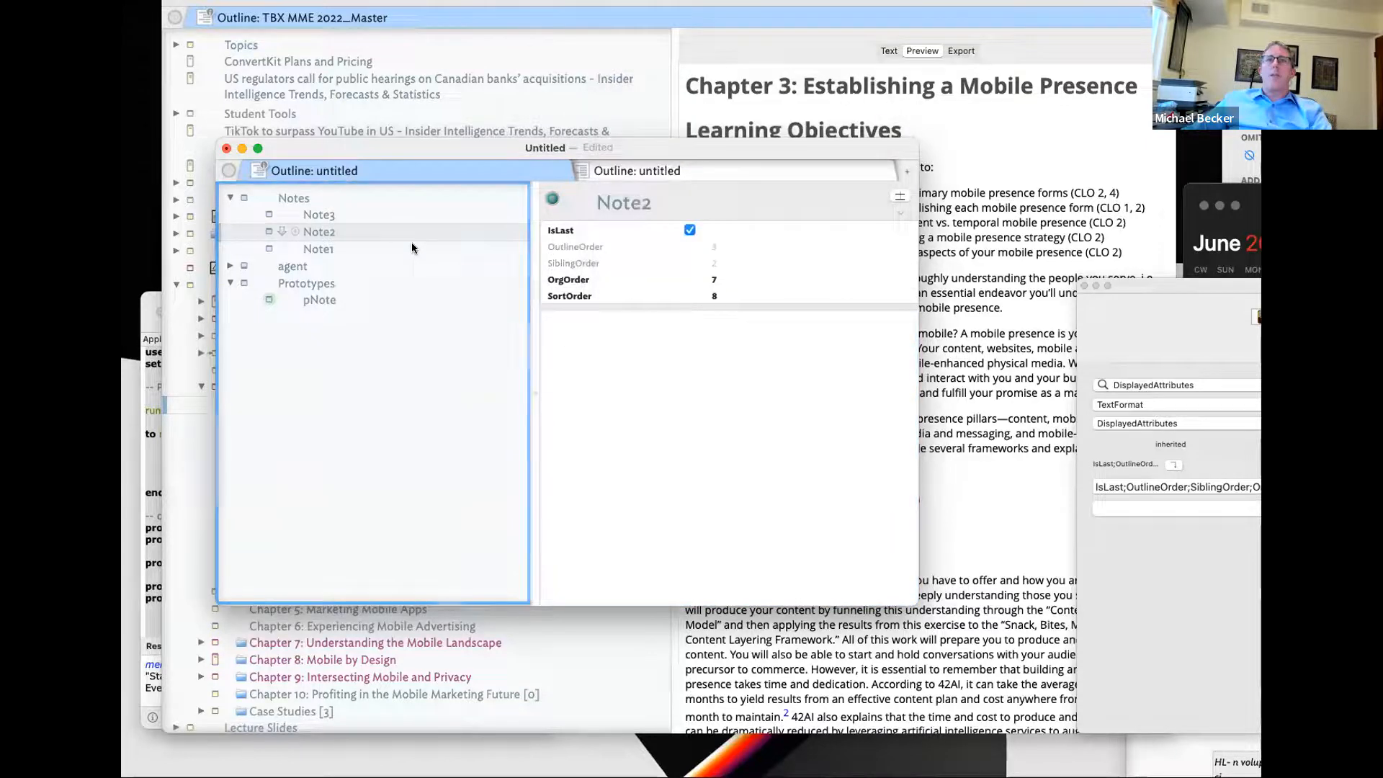
{"action": "left_click", "coordinate": [899, 197]}
{"action": "left_click", "coordinate": [654, 316]}
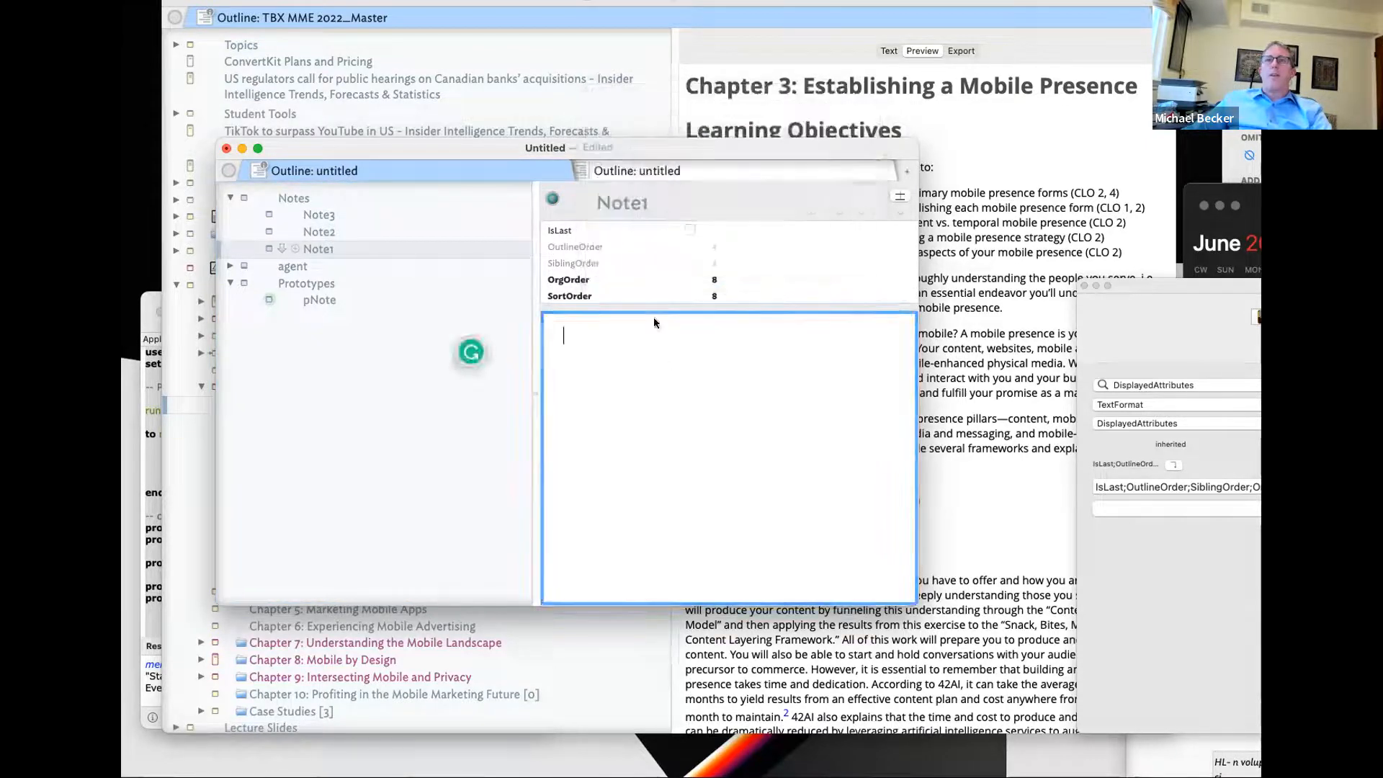
{"action": "left_click", "coordinate": [674, 295]}
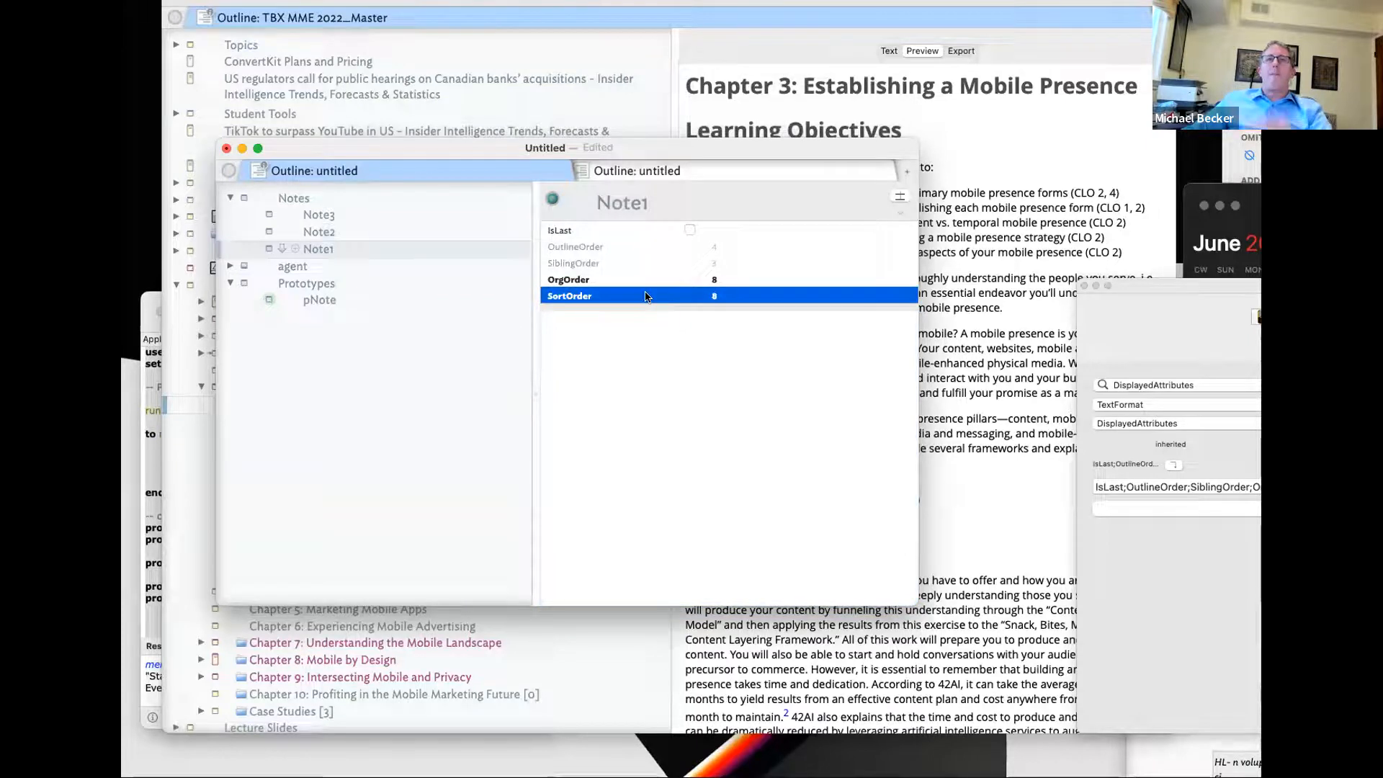
- Expand the agent and compare Note2's and Note1's properties
{"action": "left_click", "coordinate": [228, 267]}
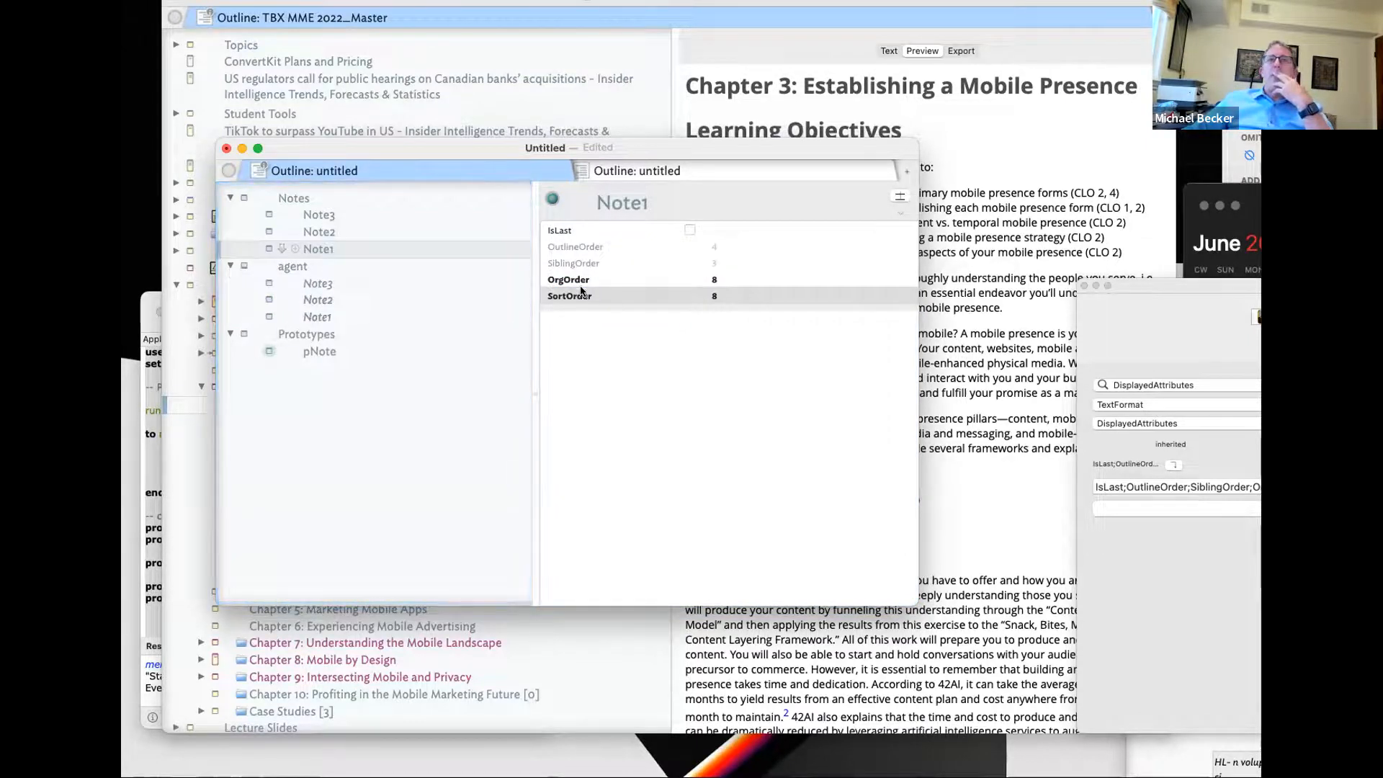
{"action": "left_click", "coordinate": [377, 231]}
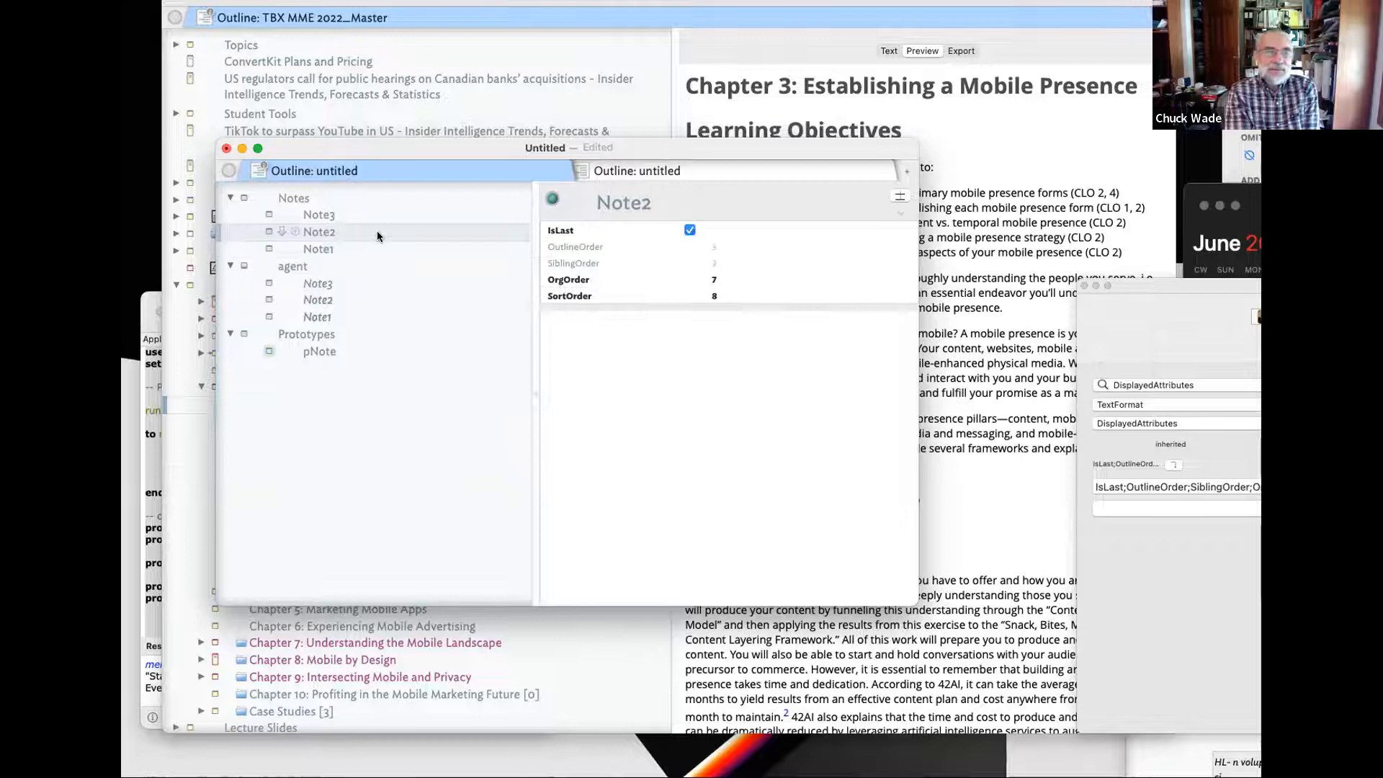
{"action": "left_click_drag", "start_coordinate": [1194, 283], "coordinate": [862, 278]}
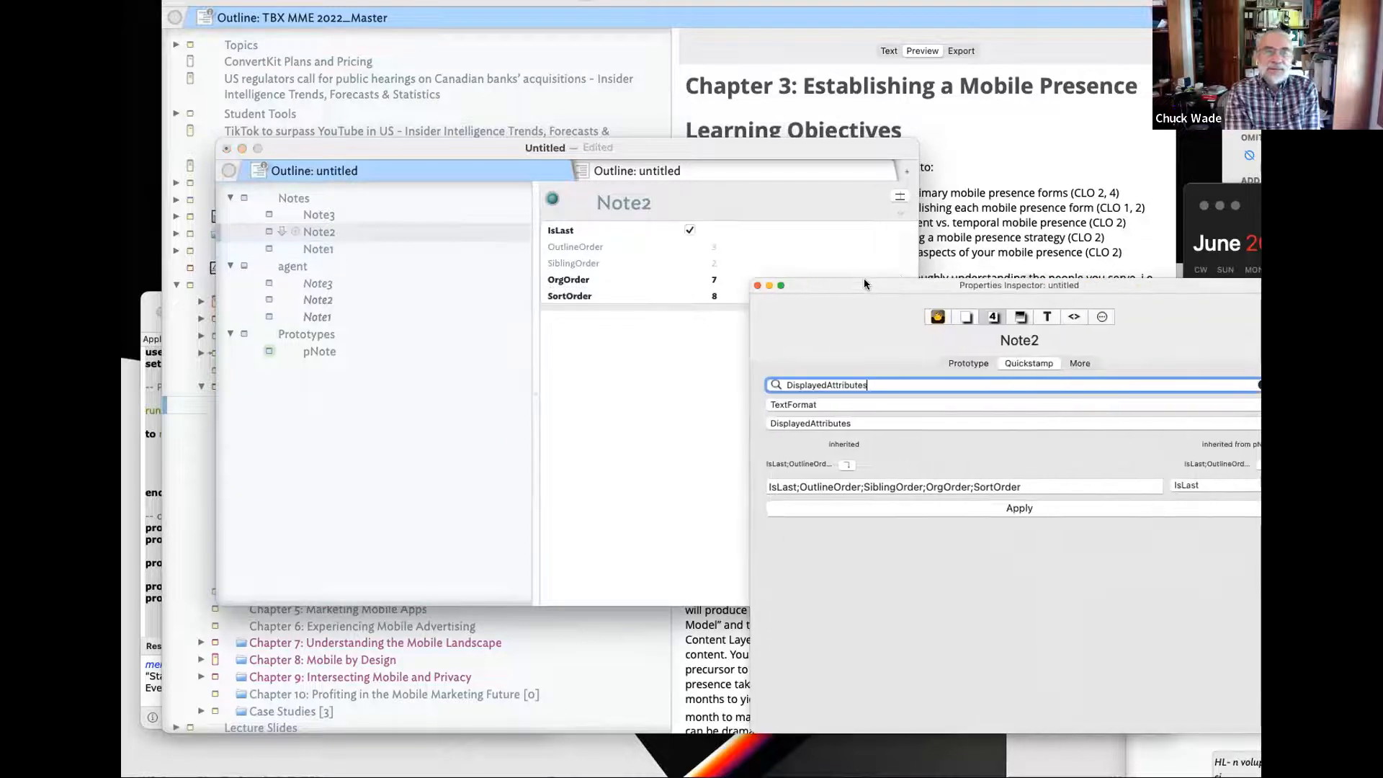
{"action": "left_click", "coordinate": [340, 247]}
{"action": "left_click", "coordinate": [348, 230]}
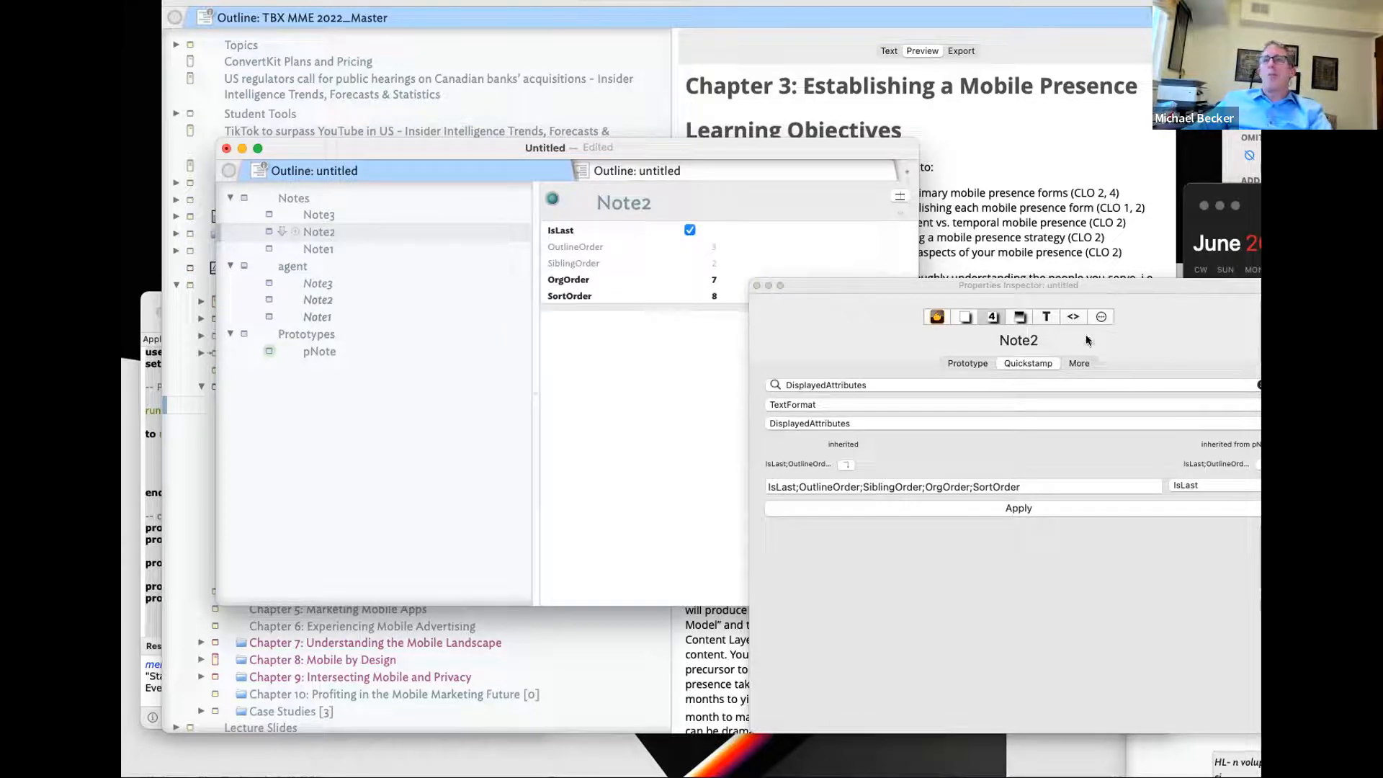
- Change pNote's rule so the else branch sets SortOrder to OrgOrder+2
{"action": "left_click", "coordinate": [392, 352]}
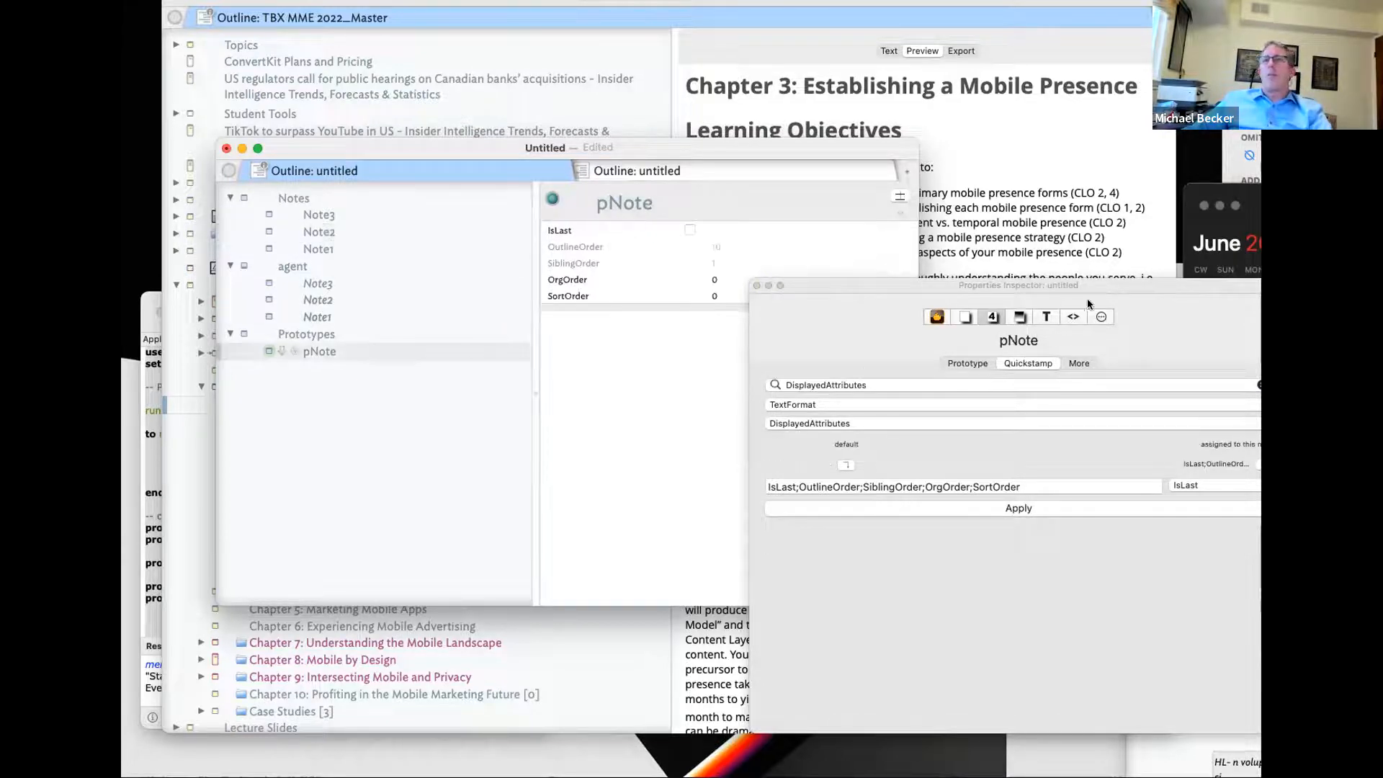
{"action": "left_click", "coordinate": [1073, 317]}
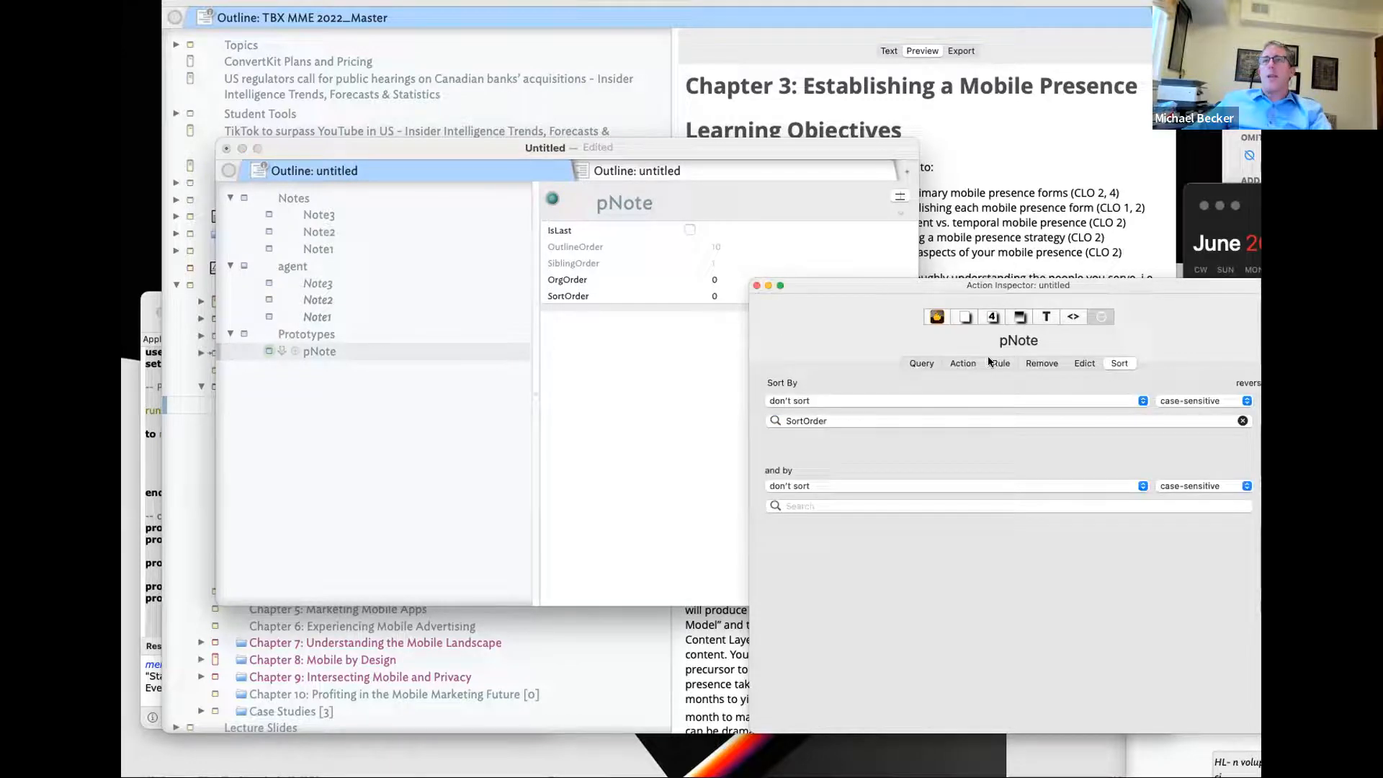
{"action": "left_click", "coordinate": [998, 363]}
{"action": "type", "text": "2"}
{"action": "key", "text": "Escape"}
{"action": "key", "text": "Tab"}
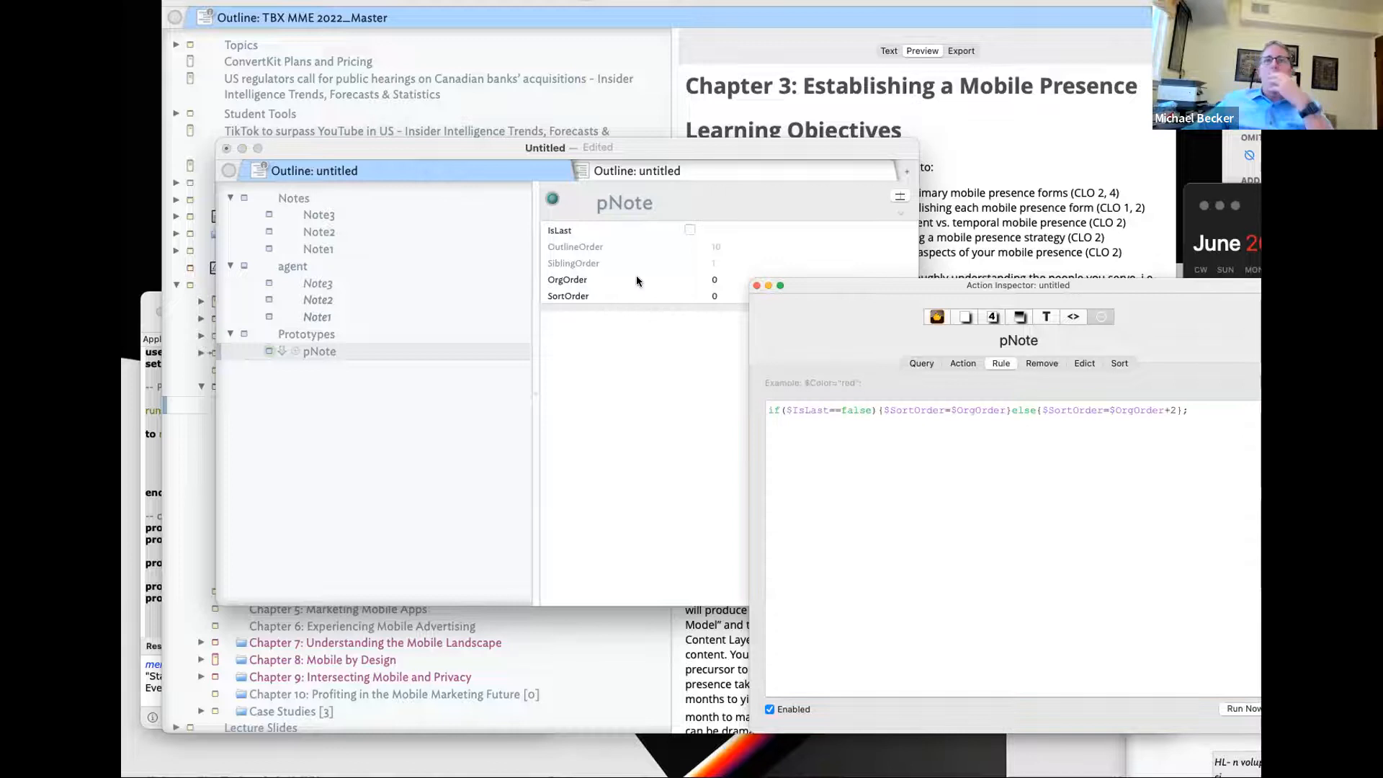
- Move the IsLast flag from Note2 to Note1
{"action": "left_click", "coordinate": [317, 198]}
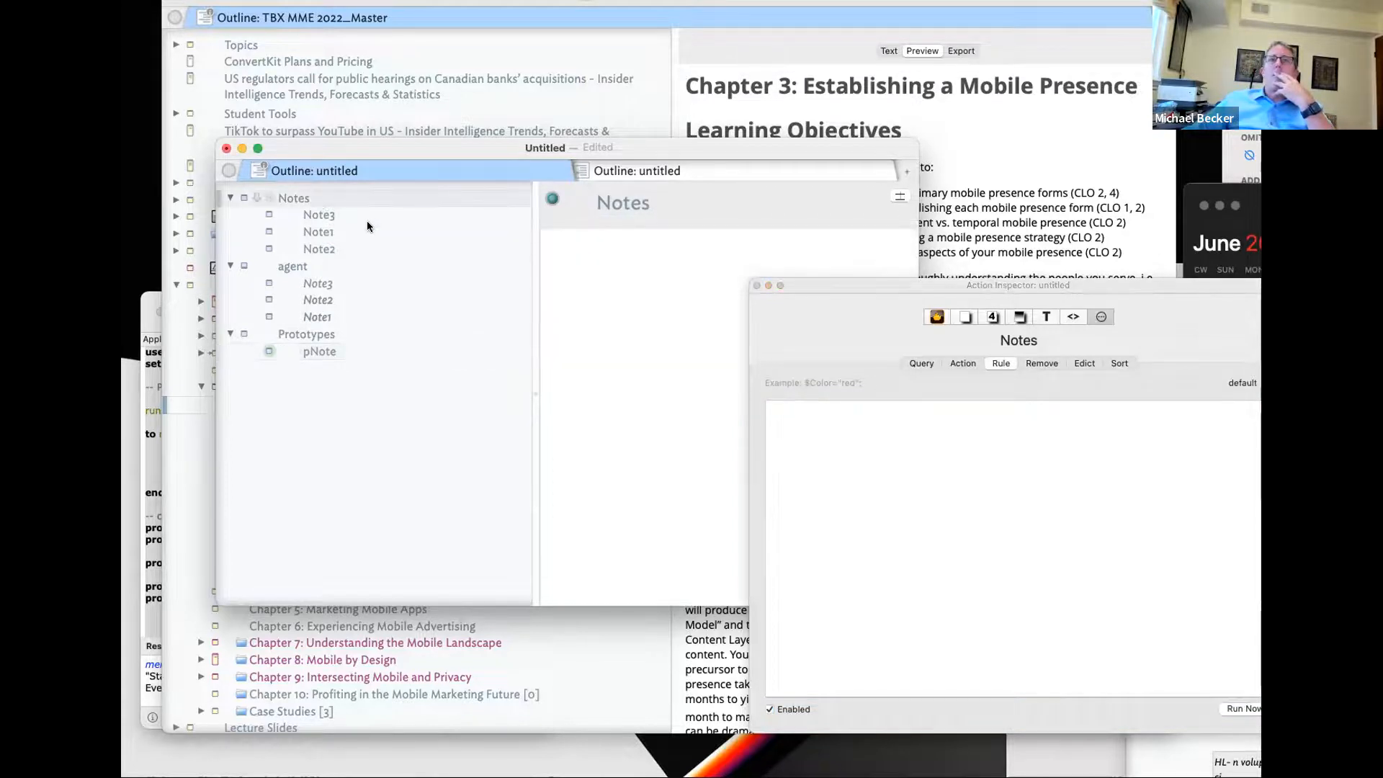
{"action": "left_click", "coordinate": [349, 247]}
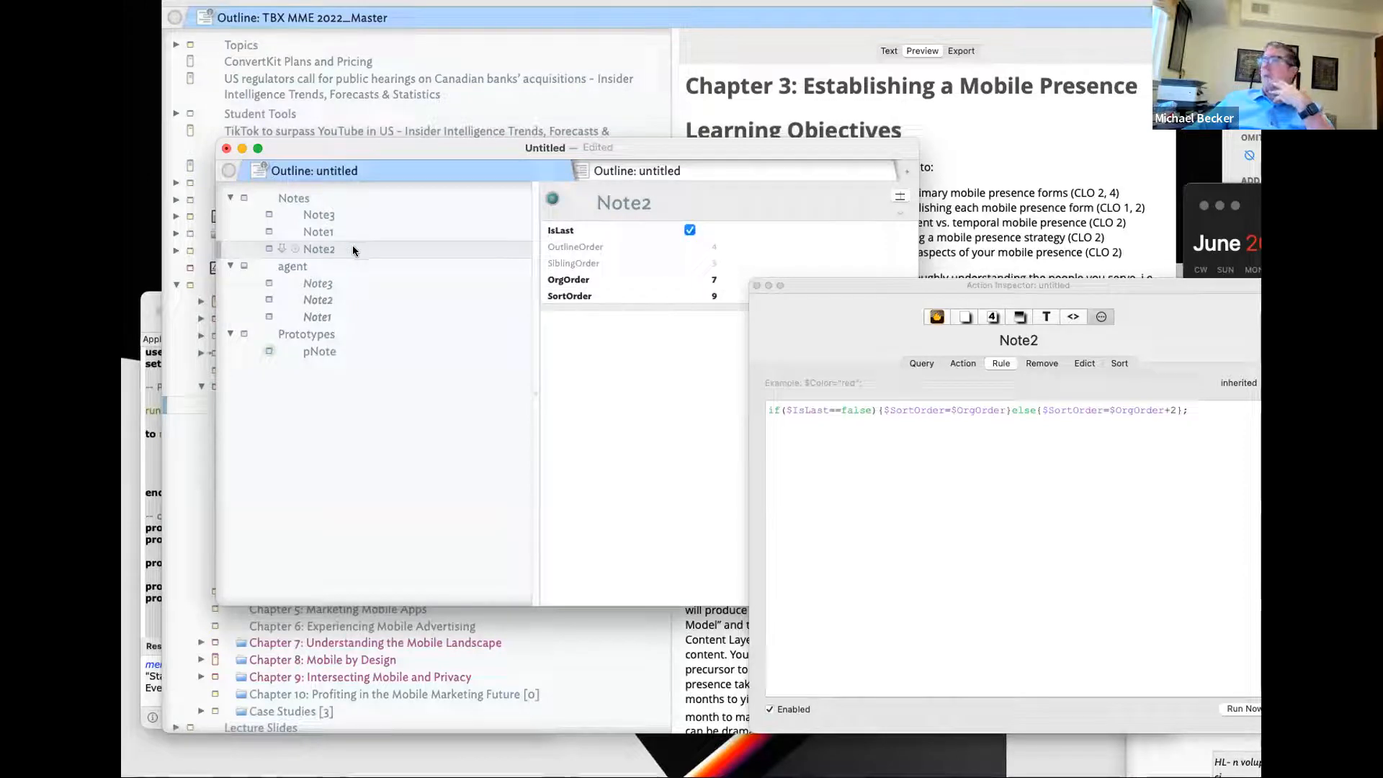
{"action": "left_click", "coordinate": [689, 229]}
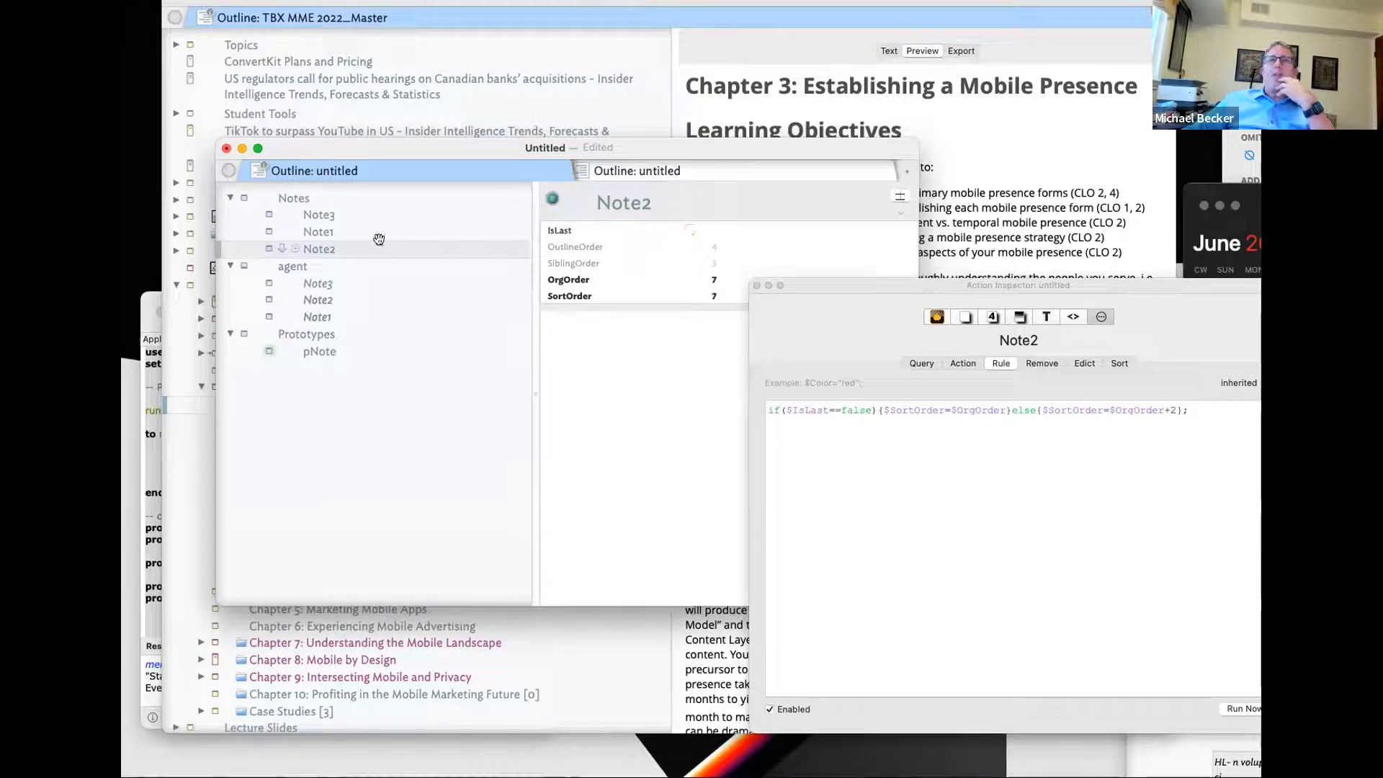
{"action": "left_click", "coordinate": [361, 233]}
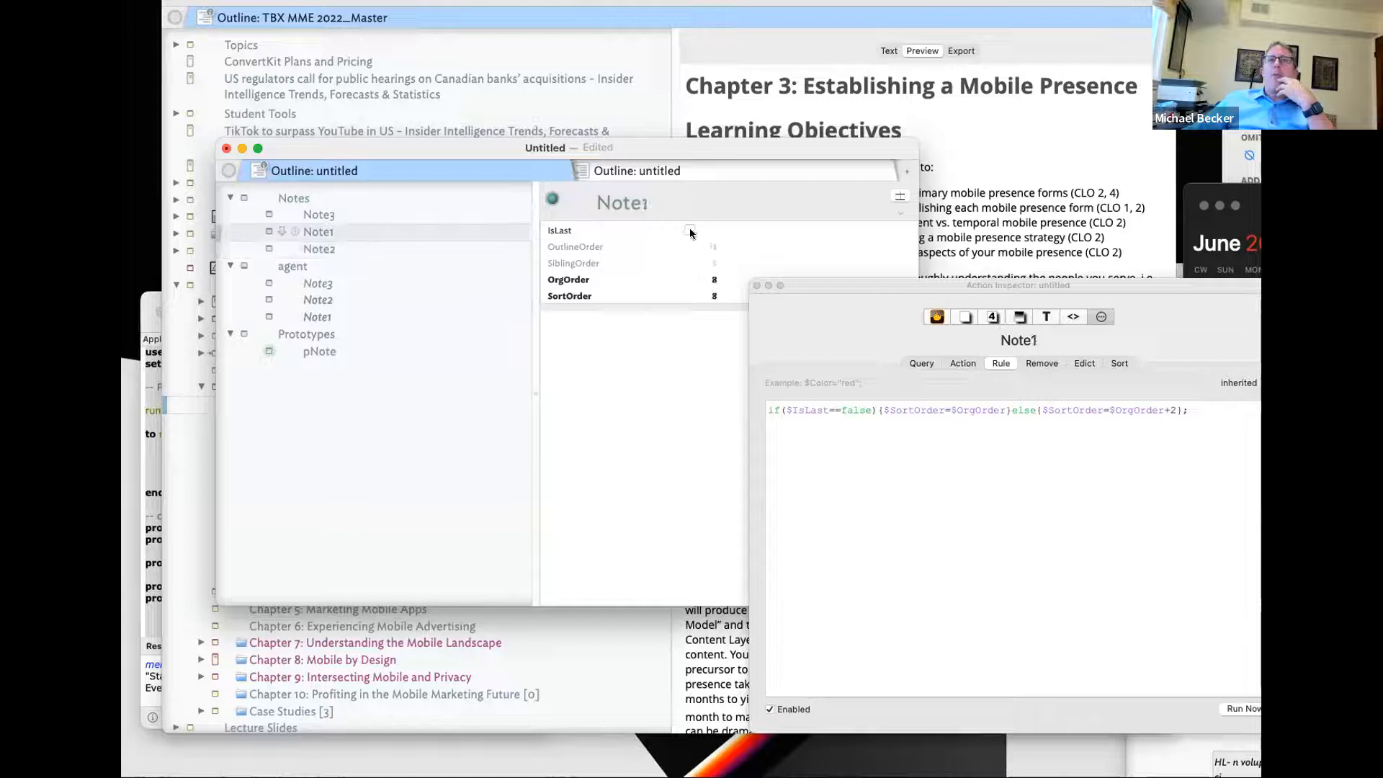
{"action": "left_click", "coordinate": [689, 230]}
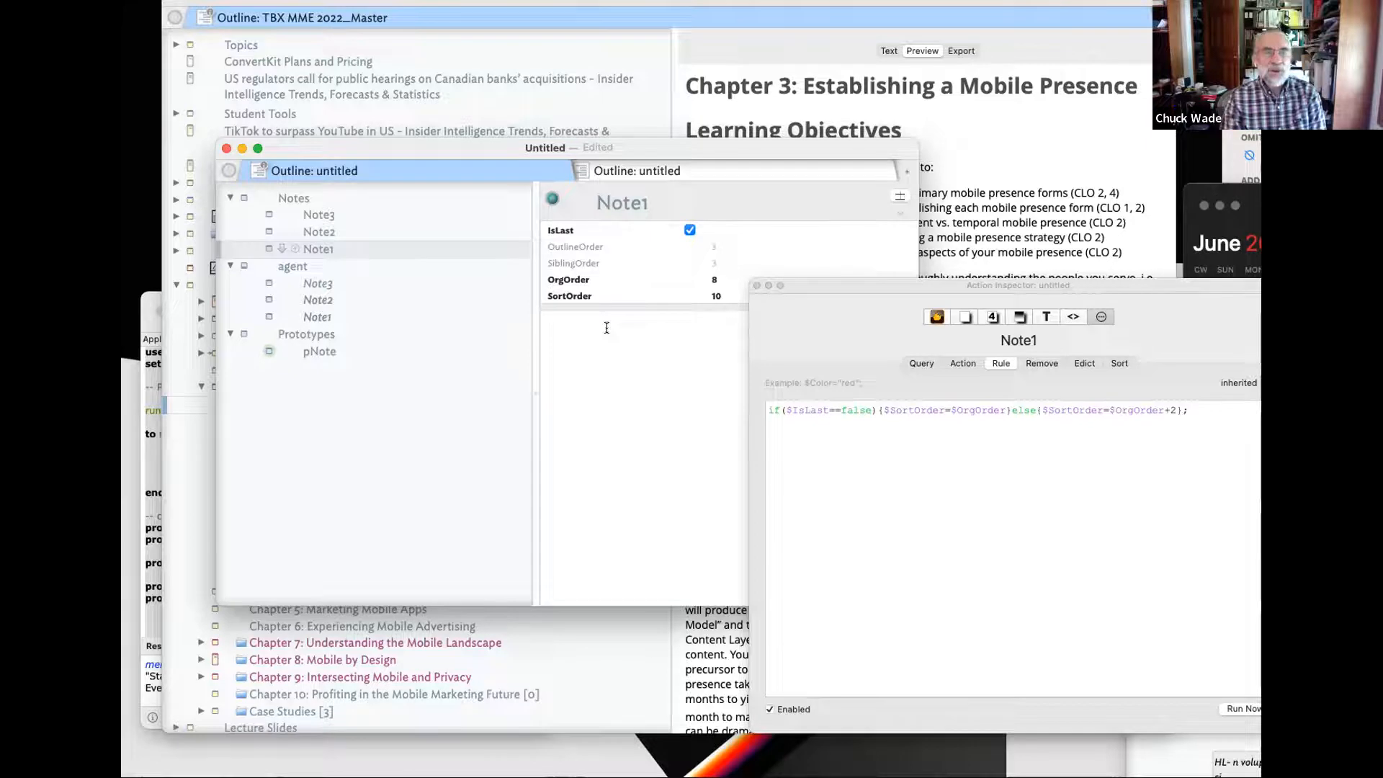
- Create a new note named Note4 after Note2
{"action": "left_click", "coordinate": [373, 234]}
{"action": "key", "text": "Return"}
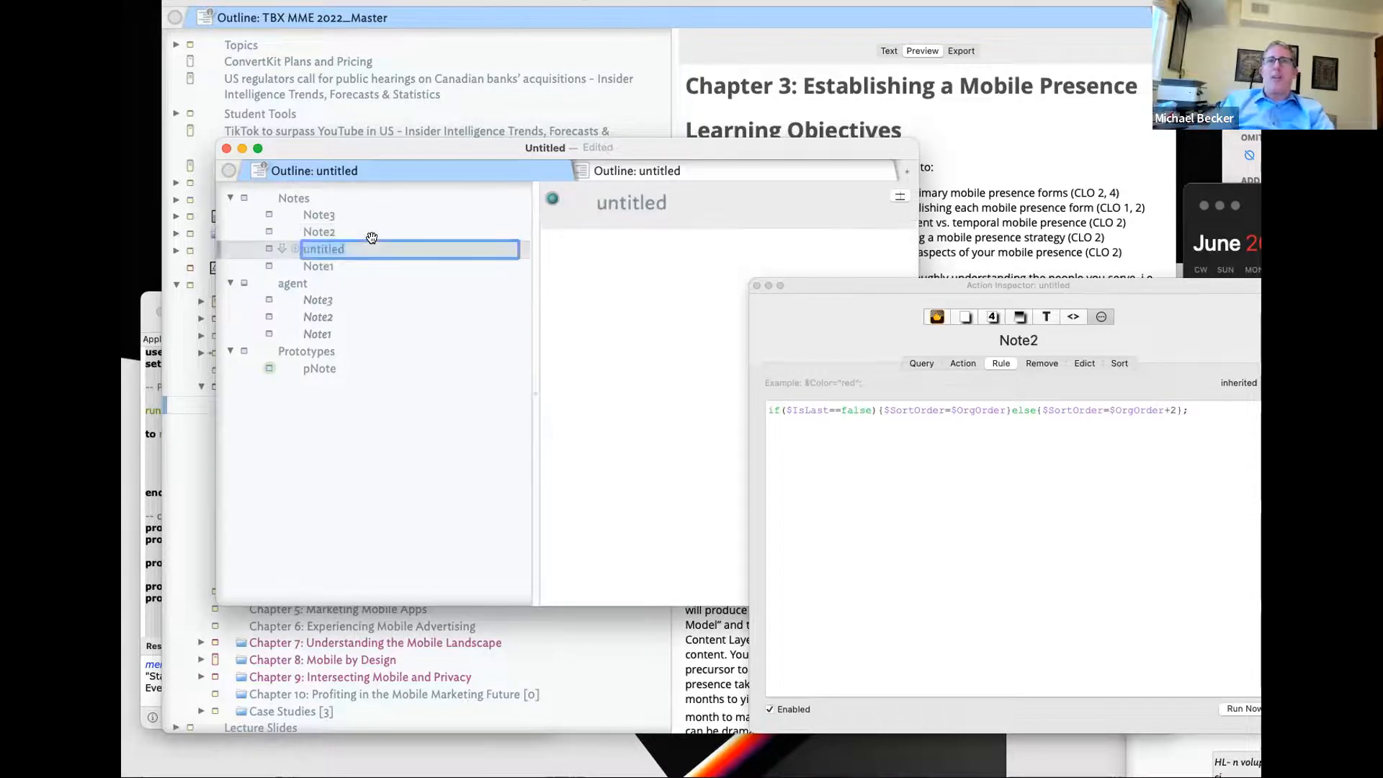
{"action": "type", "text": "Note4"}
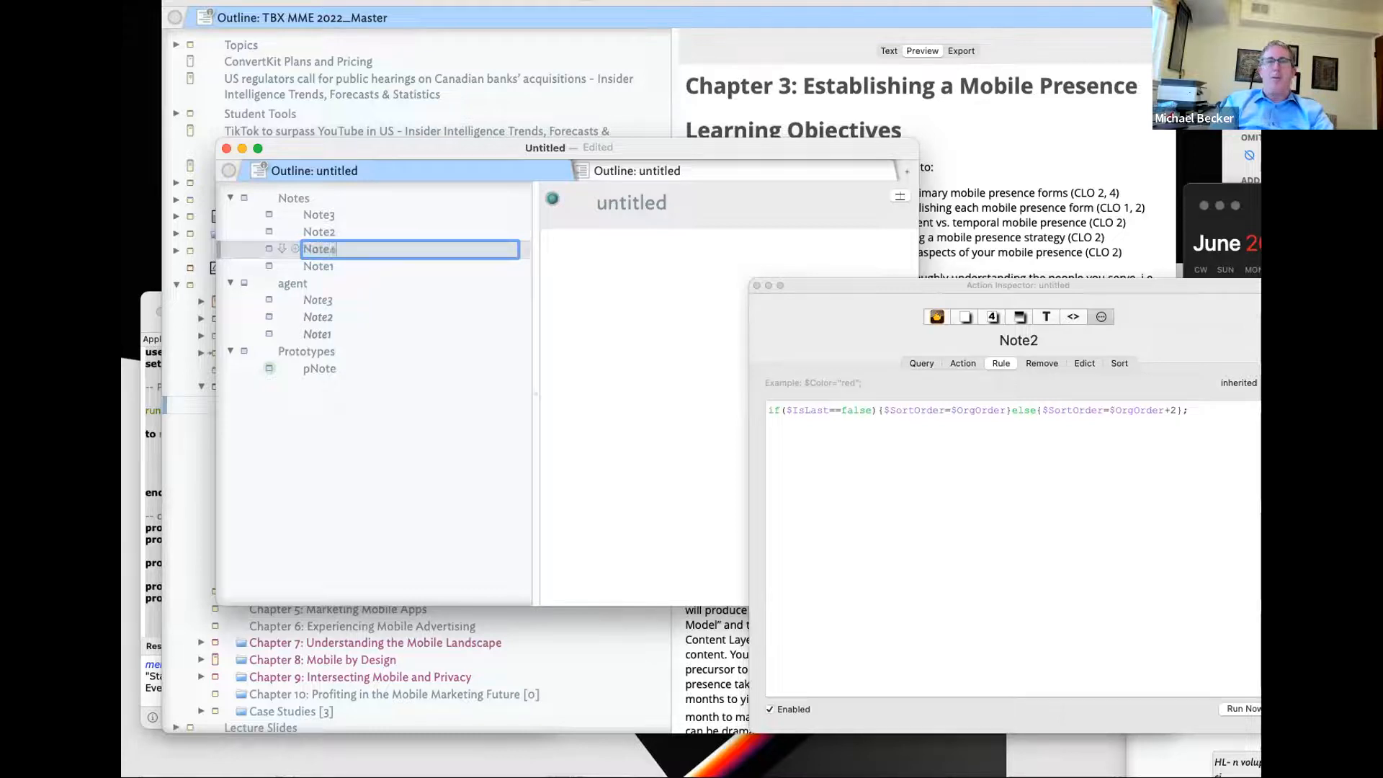
{"action": "key", "text": "Return"}
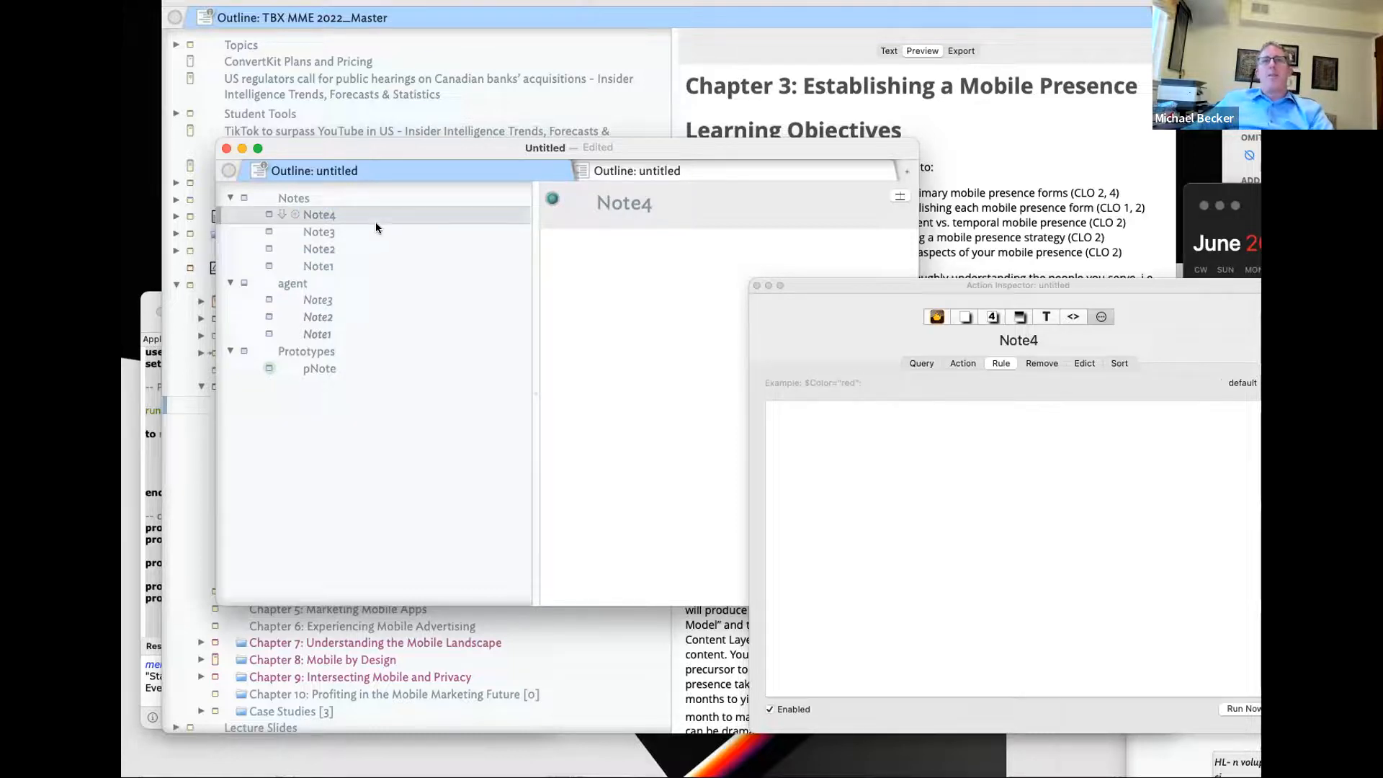
- Check Note3, Note4, Note1 and the agent, confirming Note1 stays last with SortOrder 11
{"action": "left_click", "coordinate": [356, 234]}
{"action": "left_click", "coordinate": [356, 217]}
{"action": "left_click", "coordinate": [340, 278]}
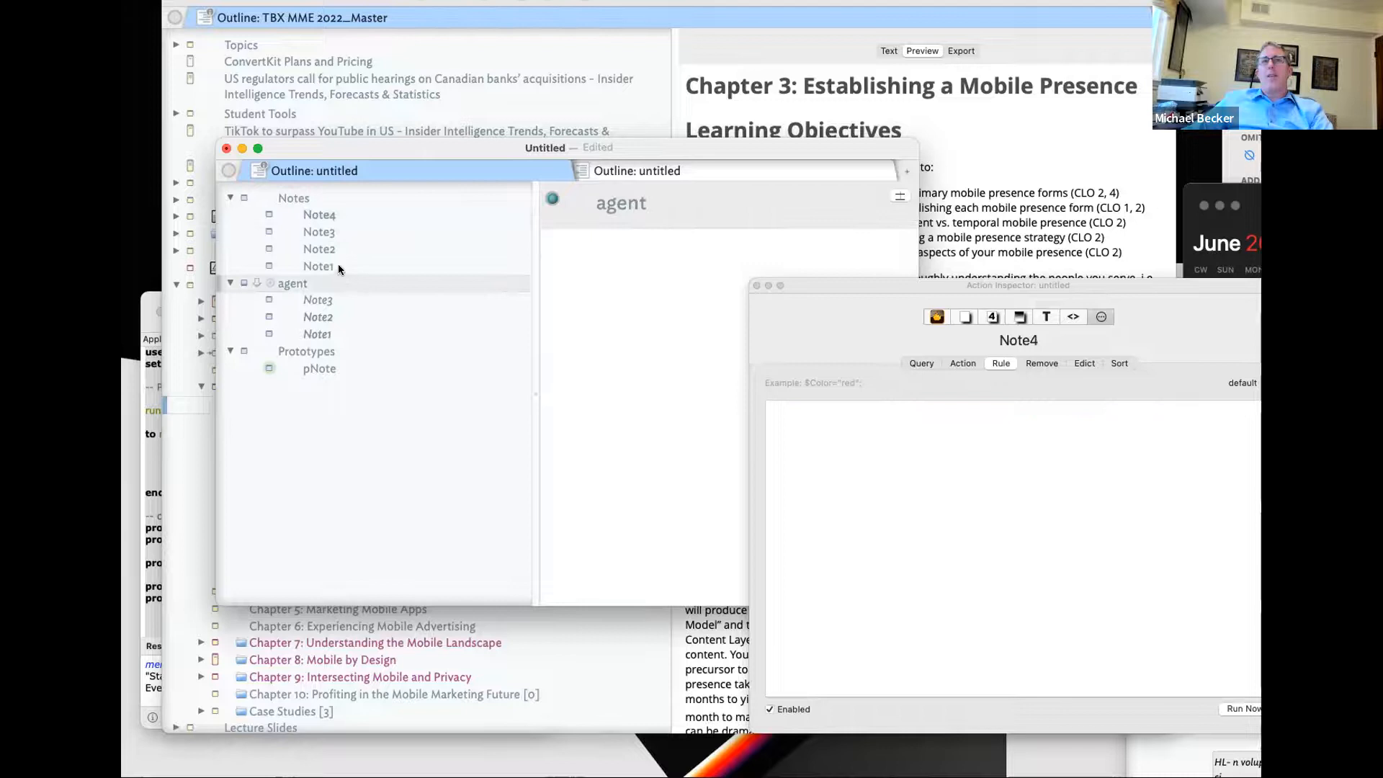
{"action": "left_click", "coordinate": [347, 267]}
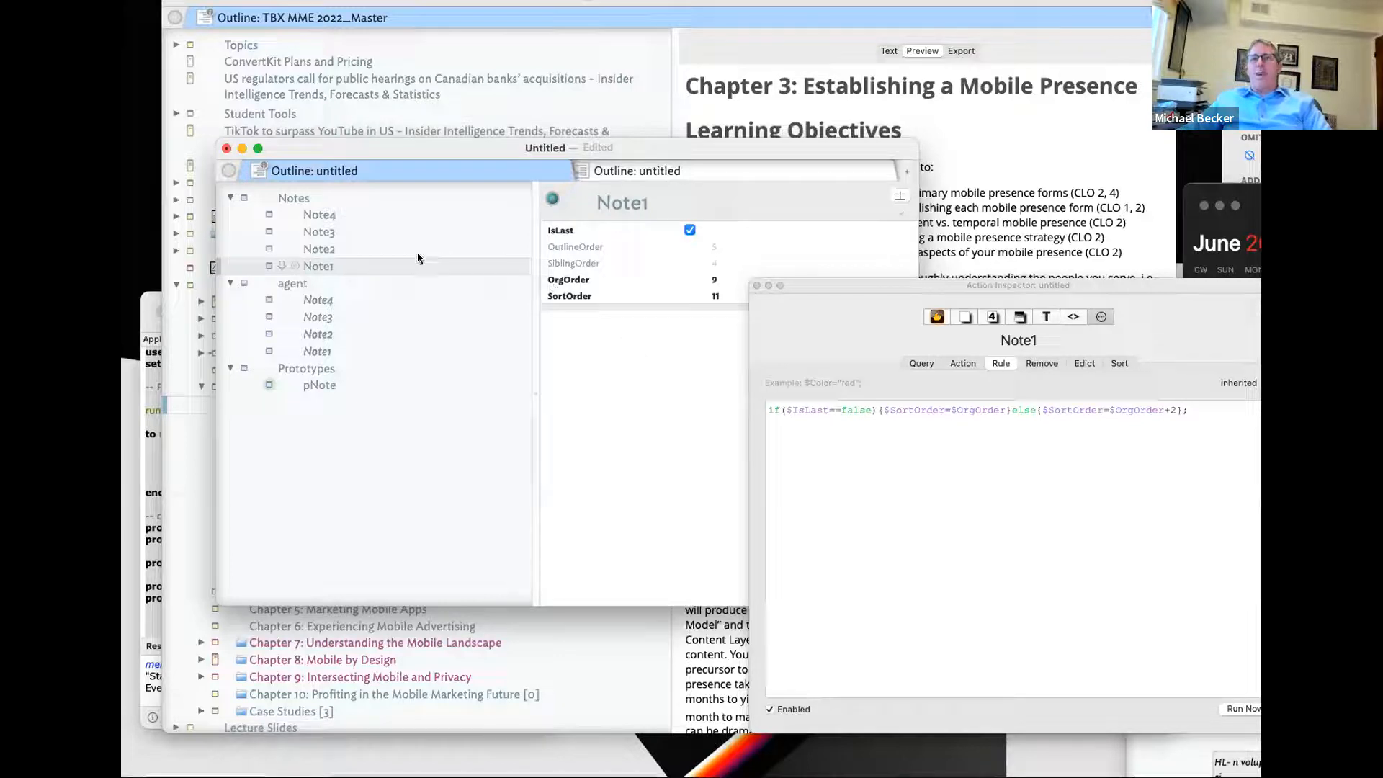
{"action": "left_click", "coordinate": [318, 287]}
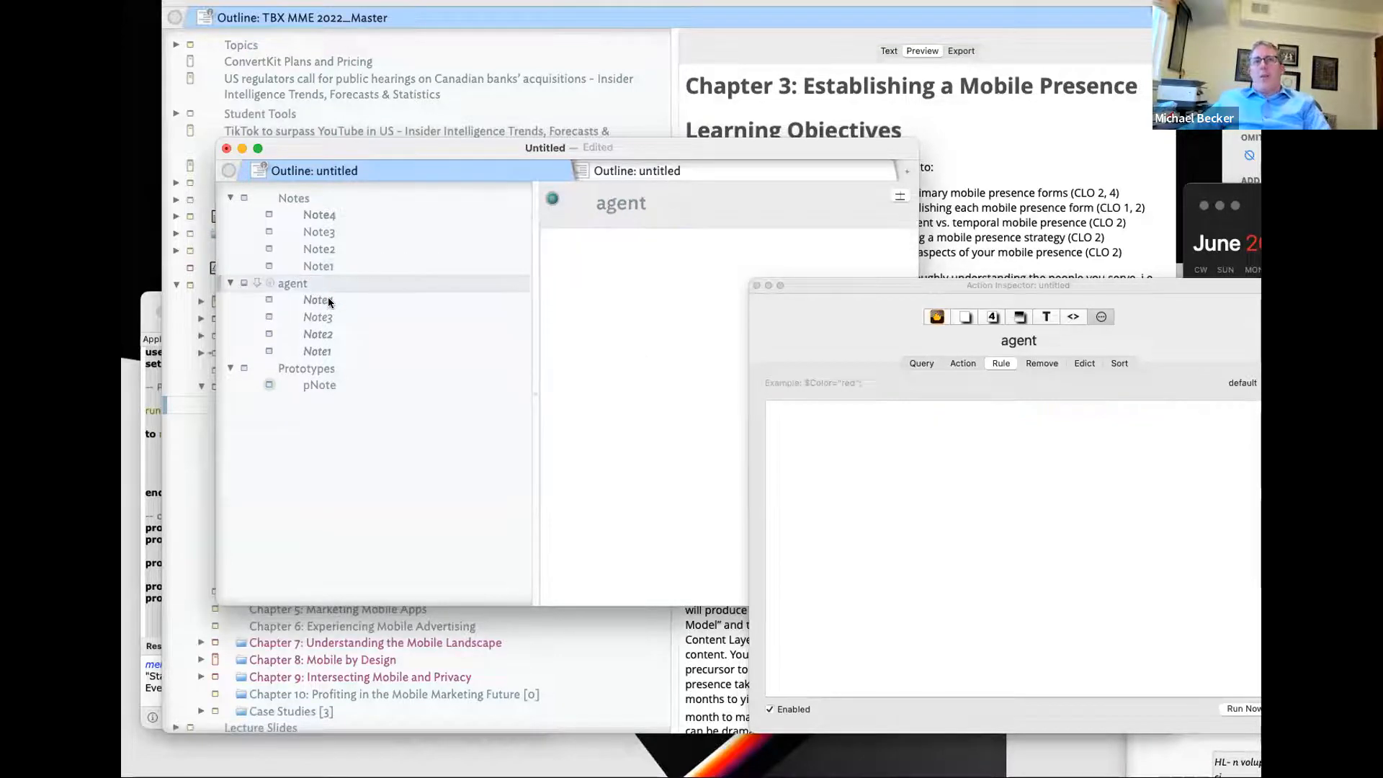
{"action": "left_click", "coordinate": [328, 298]}
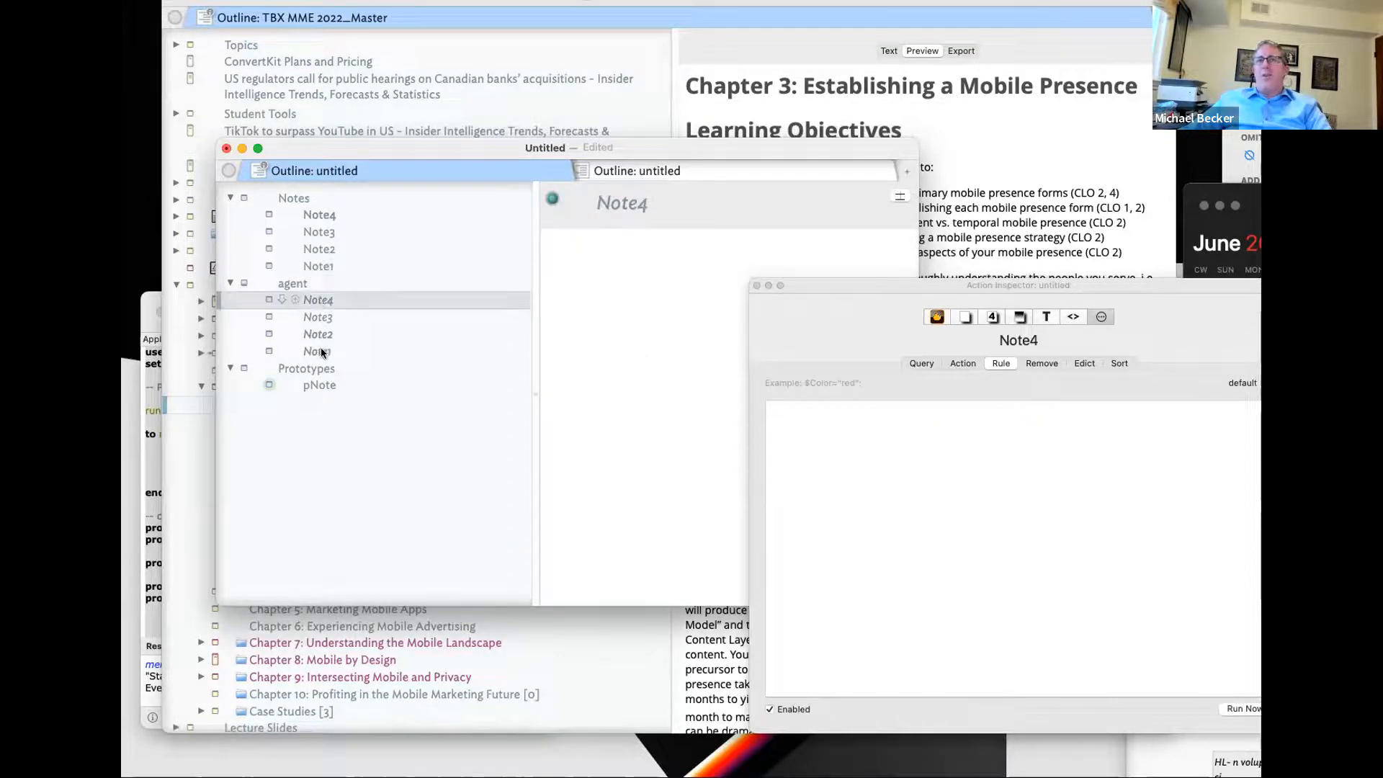
{"action": "left_click", "coordinate": [328, 232]}
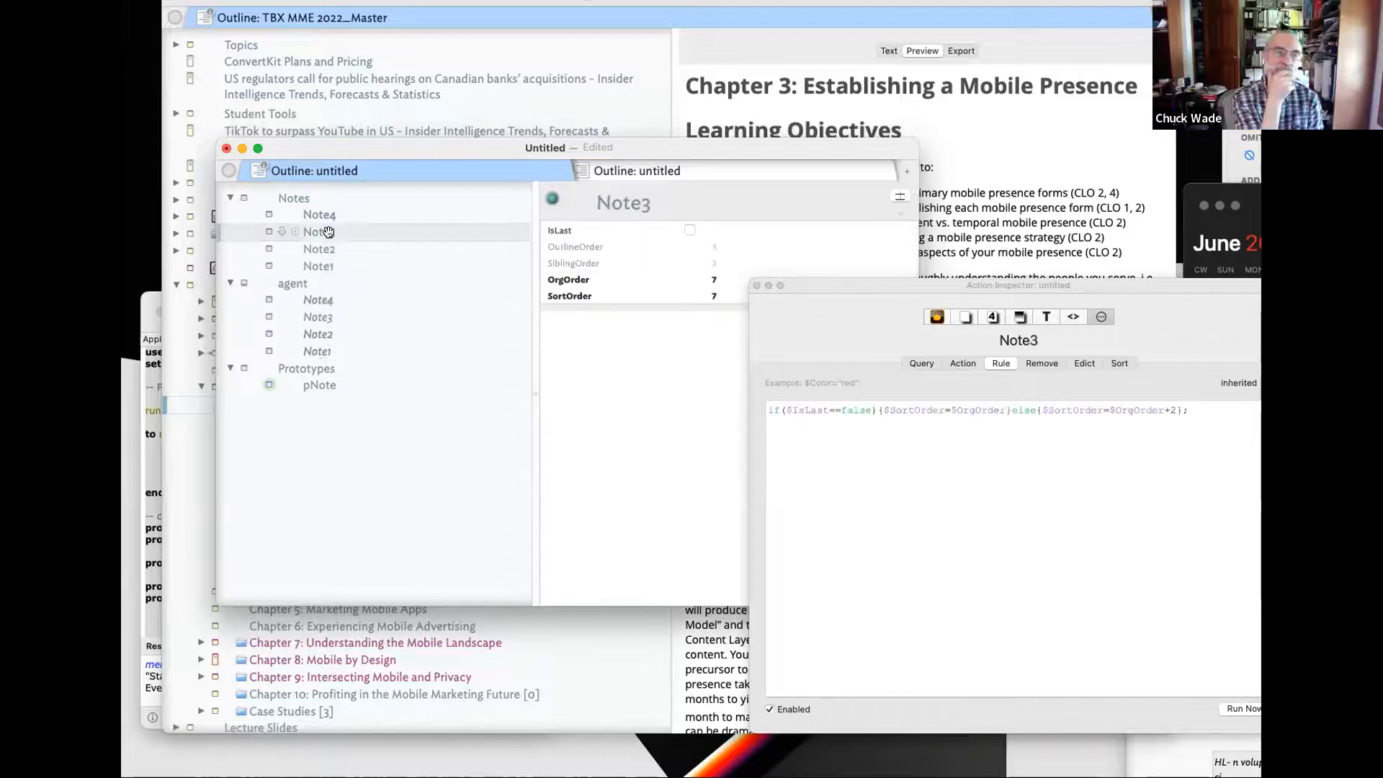
{"action": "left_click", "coordinate": [342, 265]}
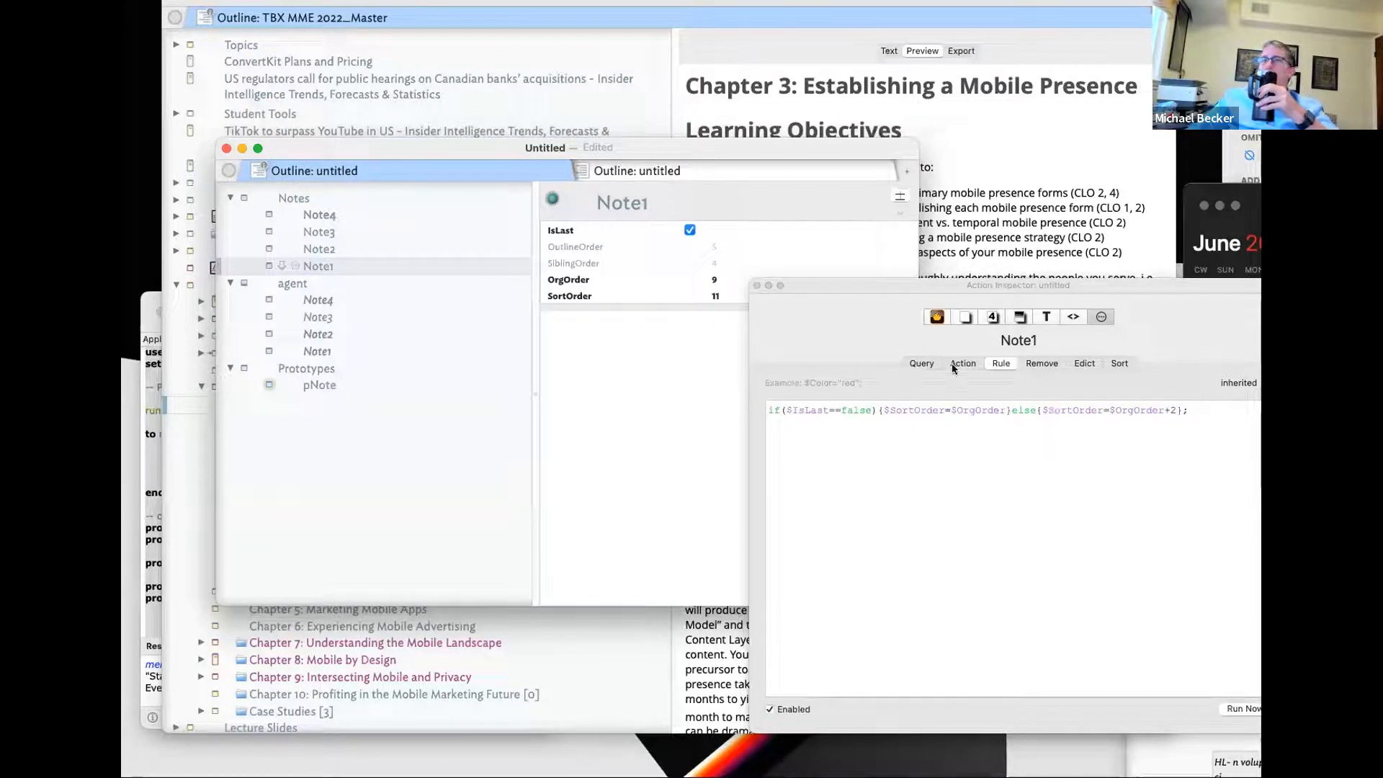
- Check the SortOrder attribute's definition and that Notes sorts by SortOrder
{"action": "left_click", "coordinate": [972, 318]}
{"action": "left_click", "coordinate": [885, 405]}
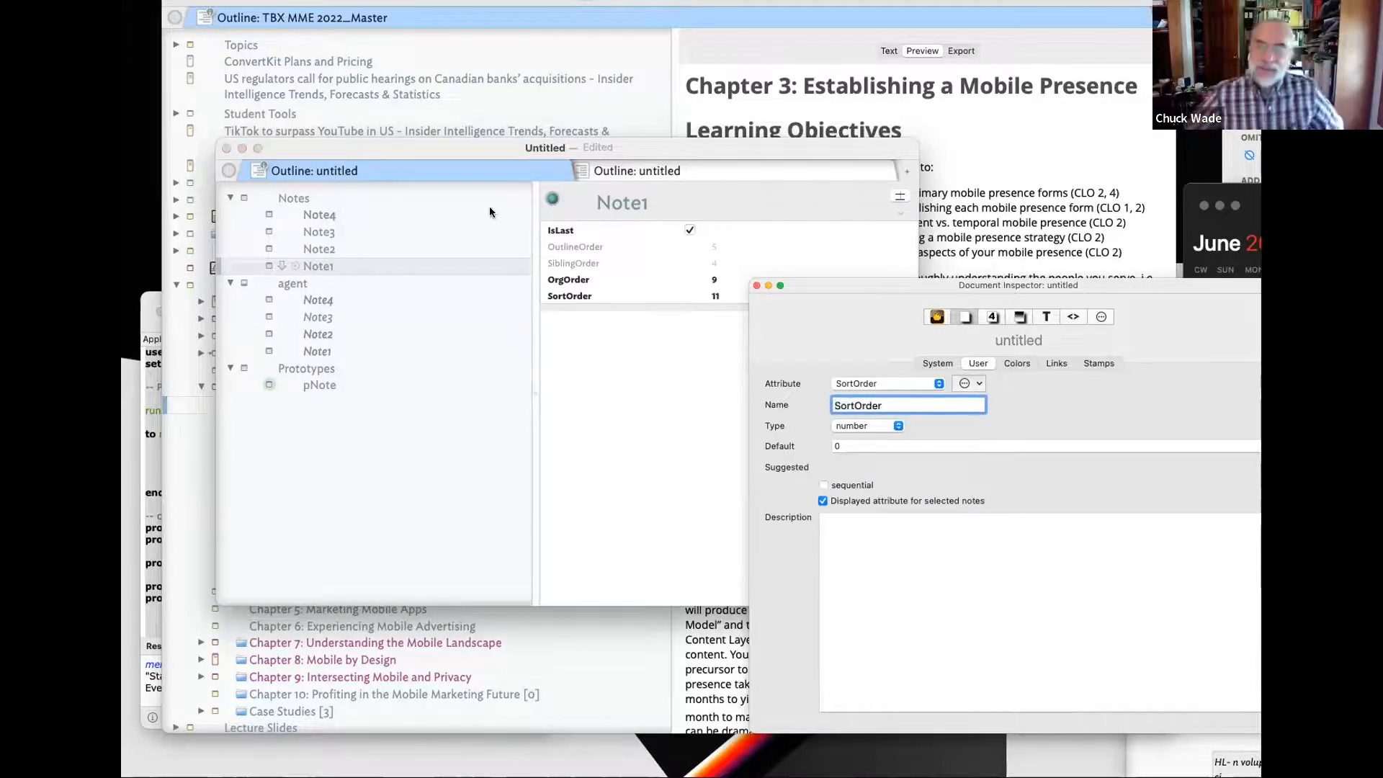
{"action": "left_click", "coordinate": [323, 200]}
{"action": "left_click", "coordinate": [1099, 319]}
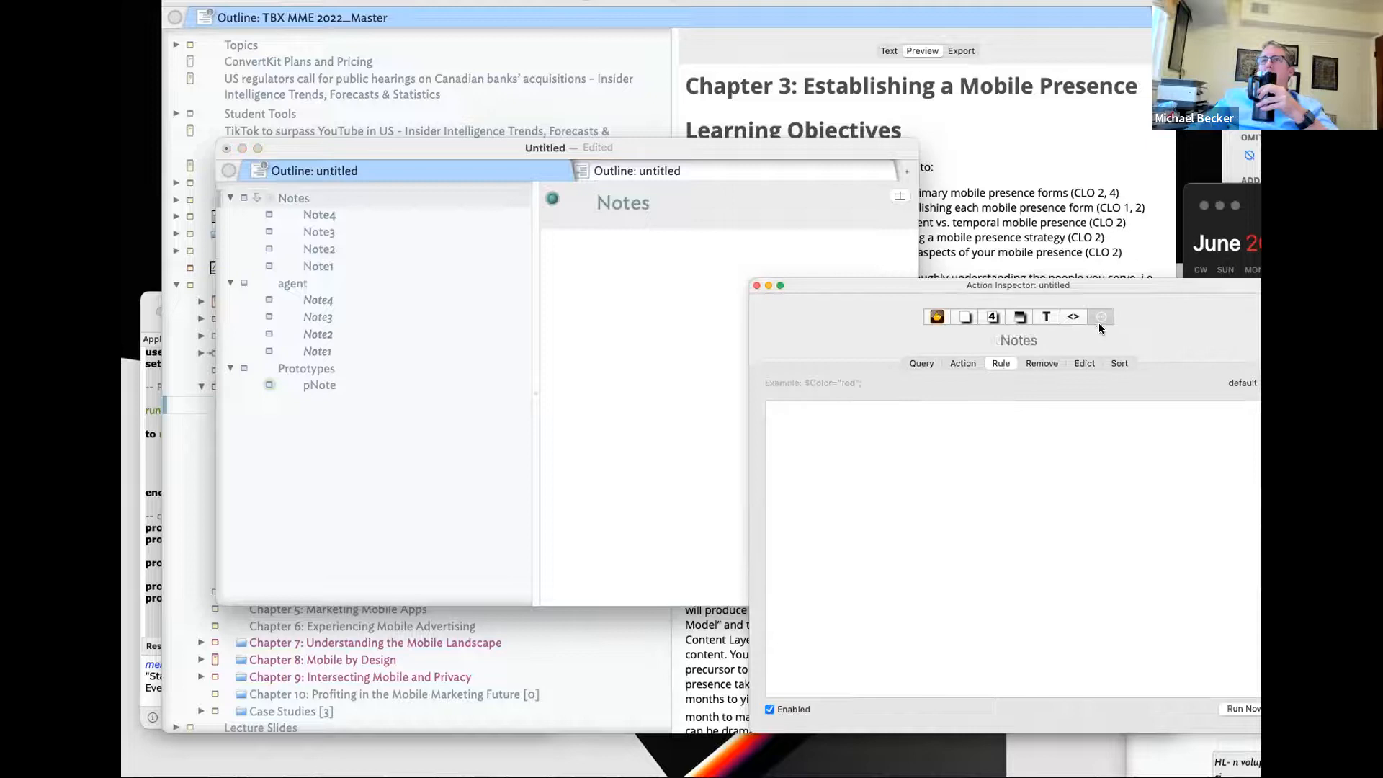
{"action": "left_click", "coordinate": [1120, 363]}
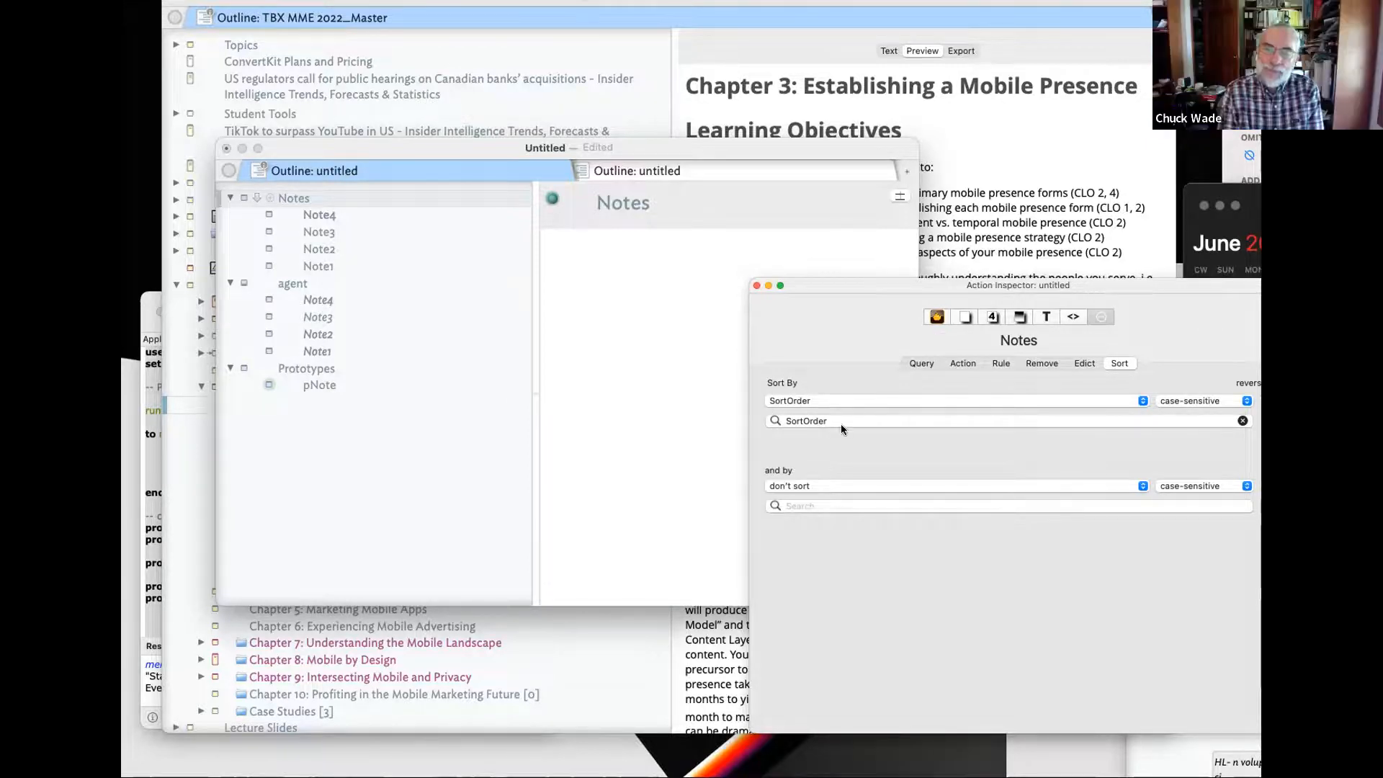
- Inspect Note4, Note1 and Note2 in the agent, then the agent's own settings
{"action": "left_click", "coordinate": [328, 301]}
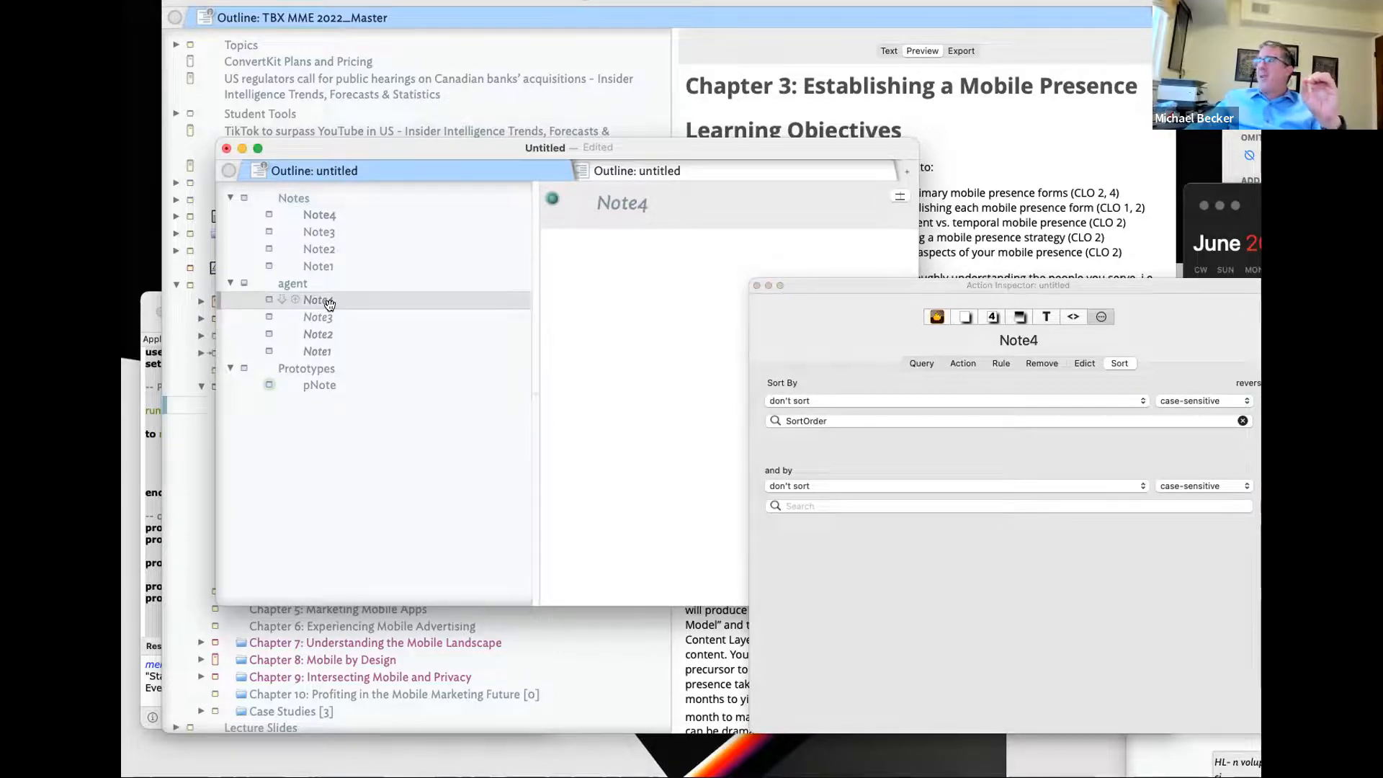
{"action": "left_click", "coordinate": [335, 266]}
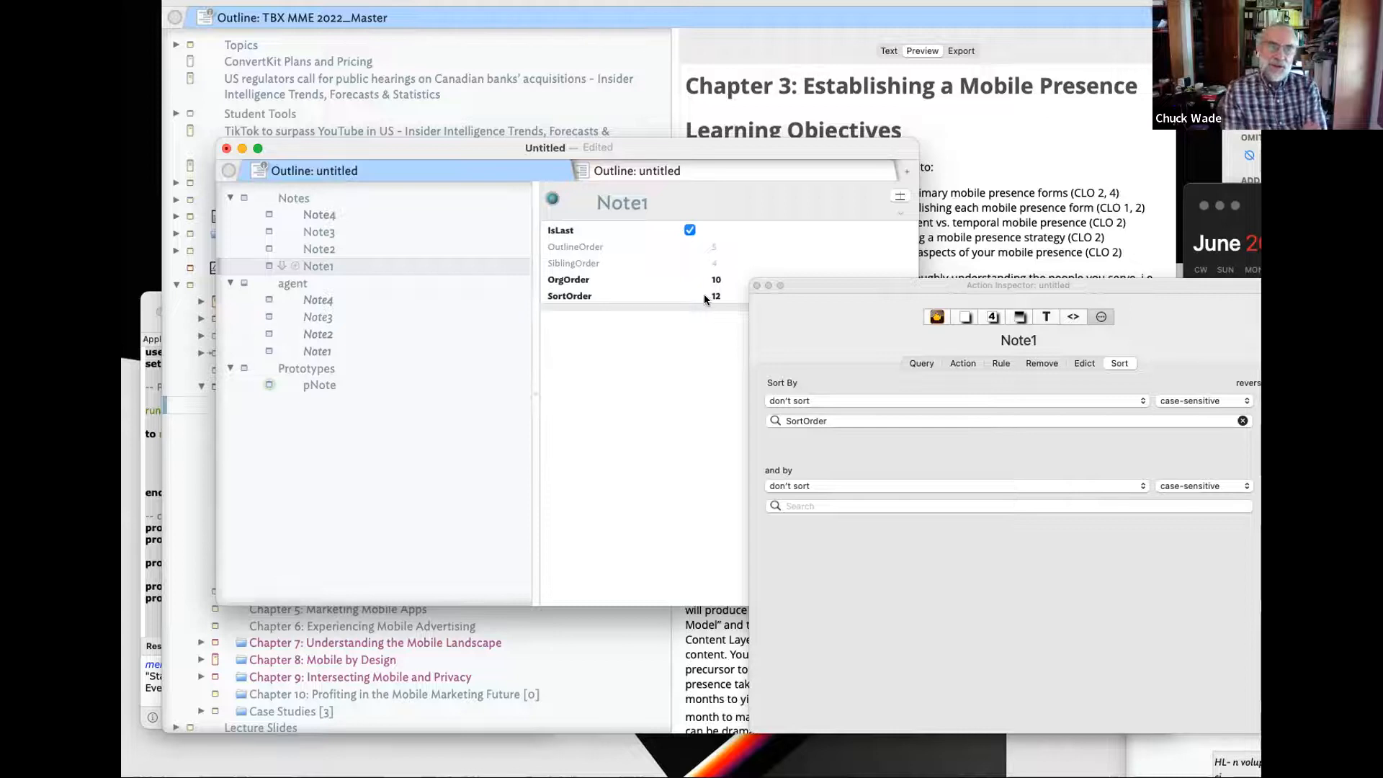
{"action": "left_click", "coordinate": [319, 301]}
{"action": "left_click", "coordinate": [318, 334]}
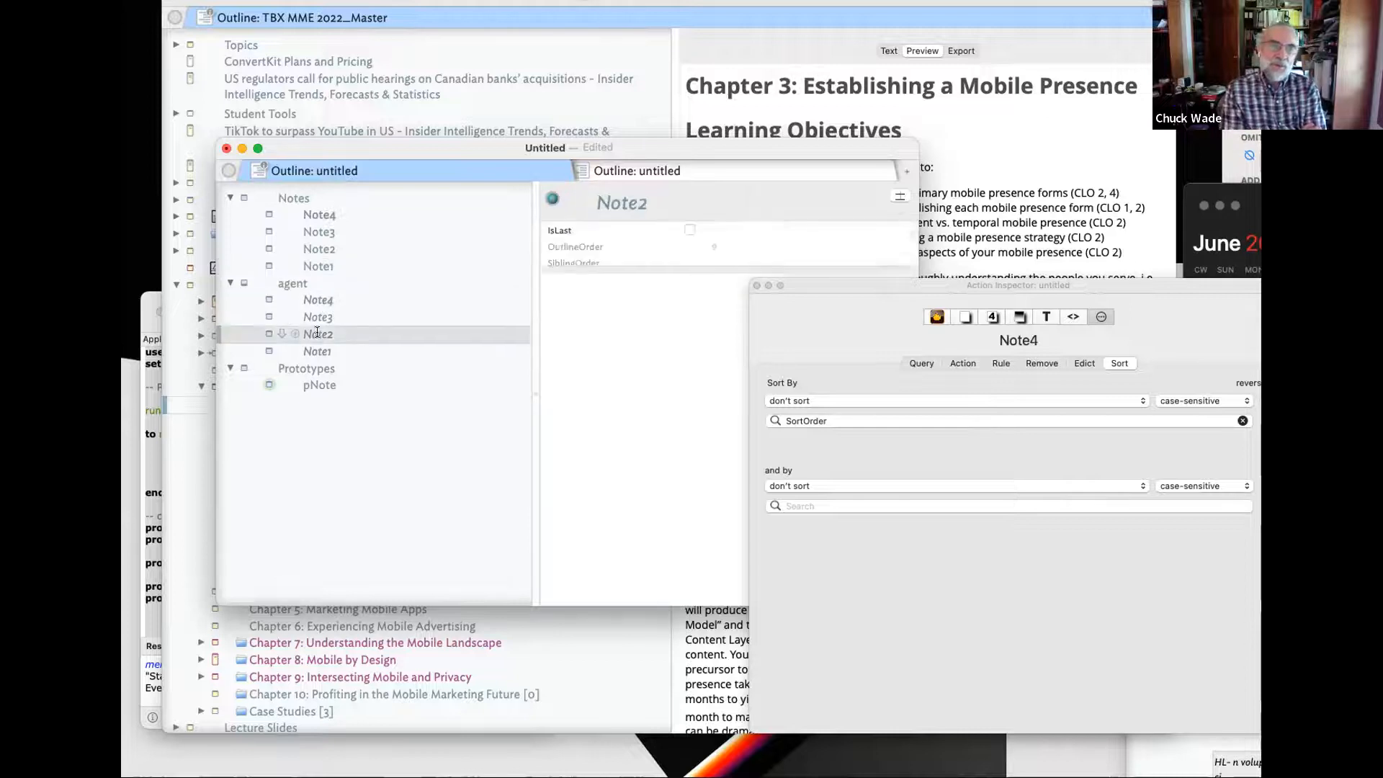
{"action": "left_click", "coordinate": [308, 283]}
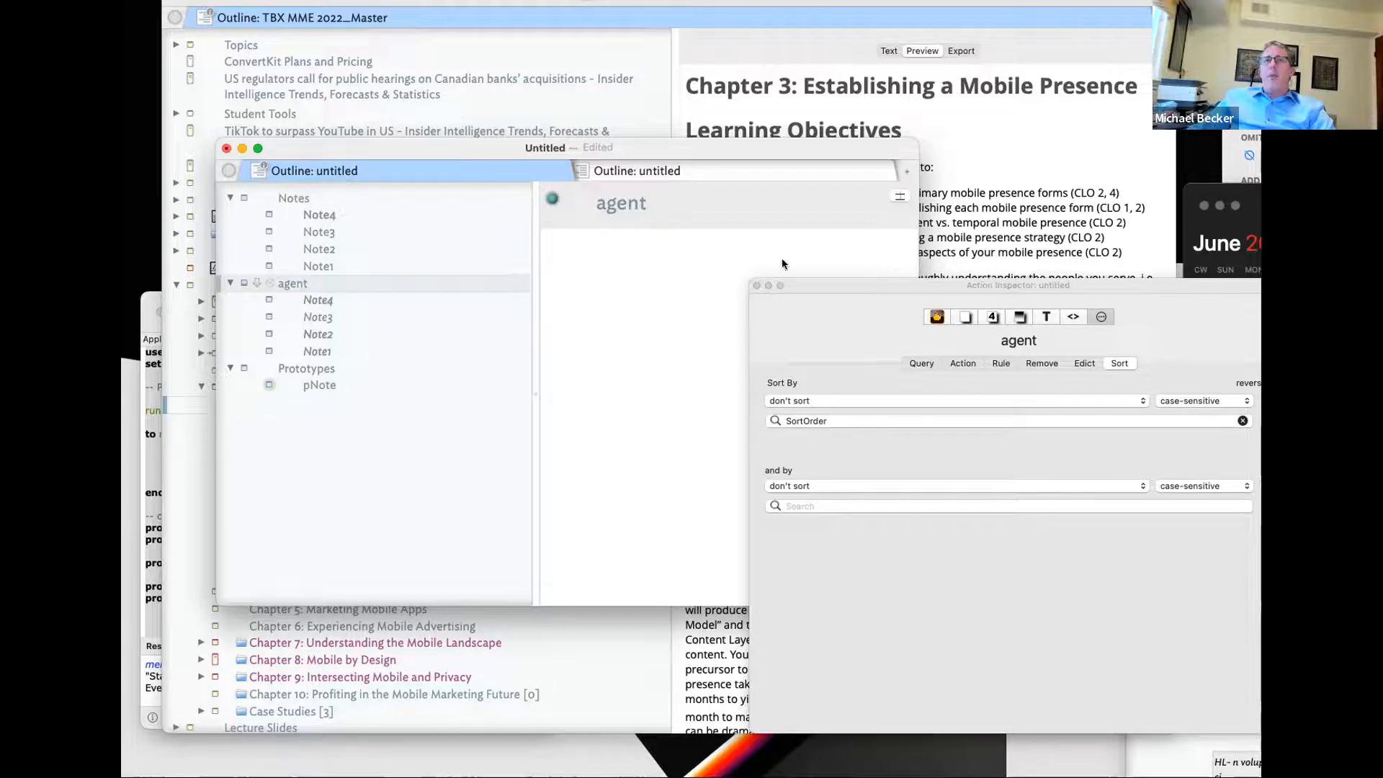
- Add AgentAction and AgentQuery as displayed key attributes for the agent
{"action": "left_click", "coordinate": [896, 198]}
{"action": "type", "text": "Agen"}
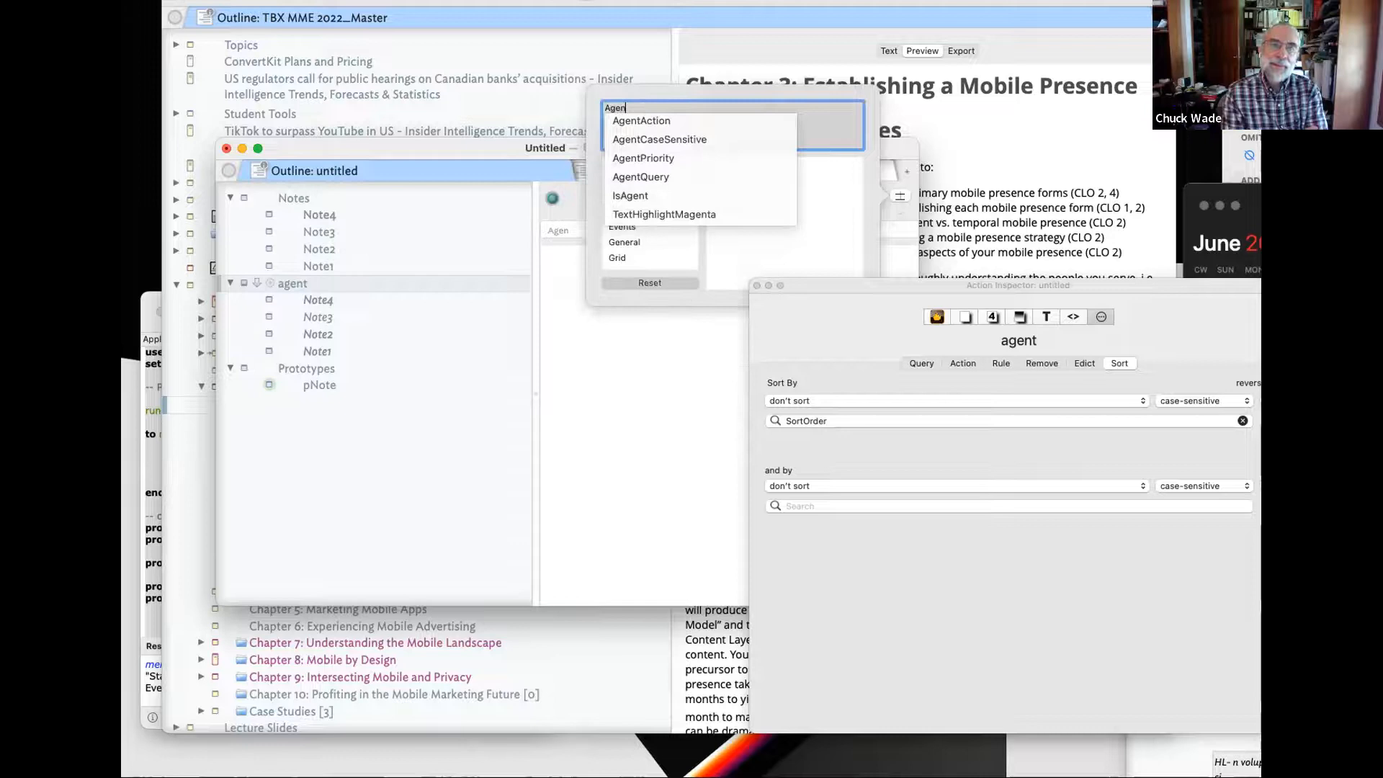
{"action": "key", "text": "Return"}
{"action": "type", "text": "Agent"}
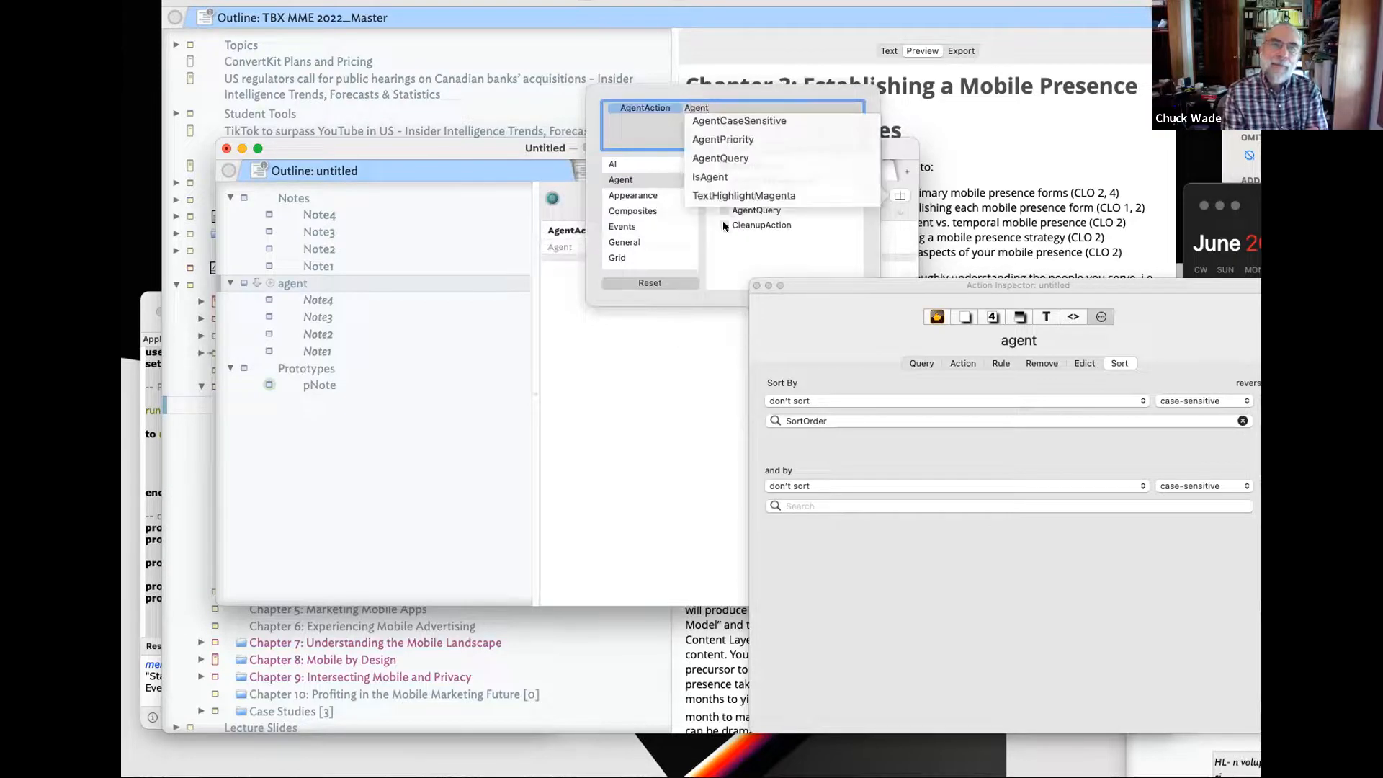
{"action": "type", "text": "q"}
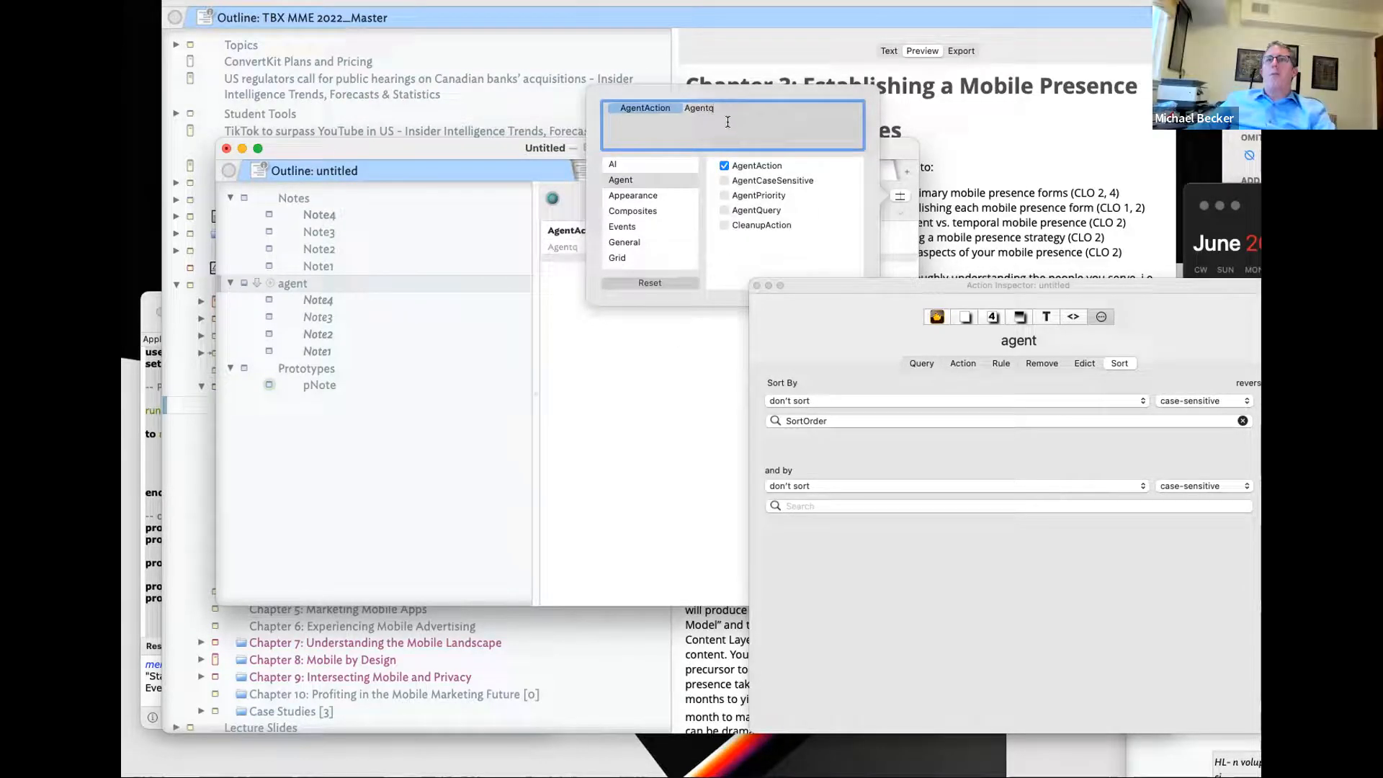
{"action": "key", "text": "BackSpace"}
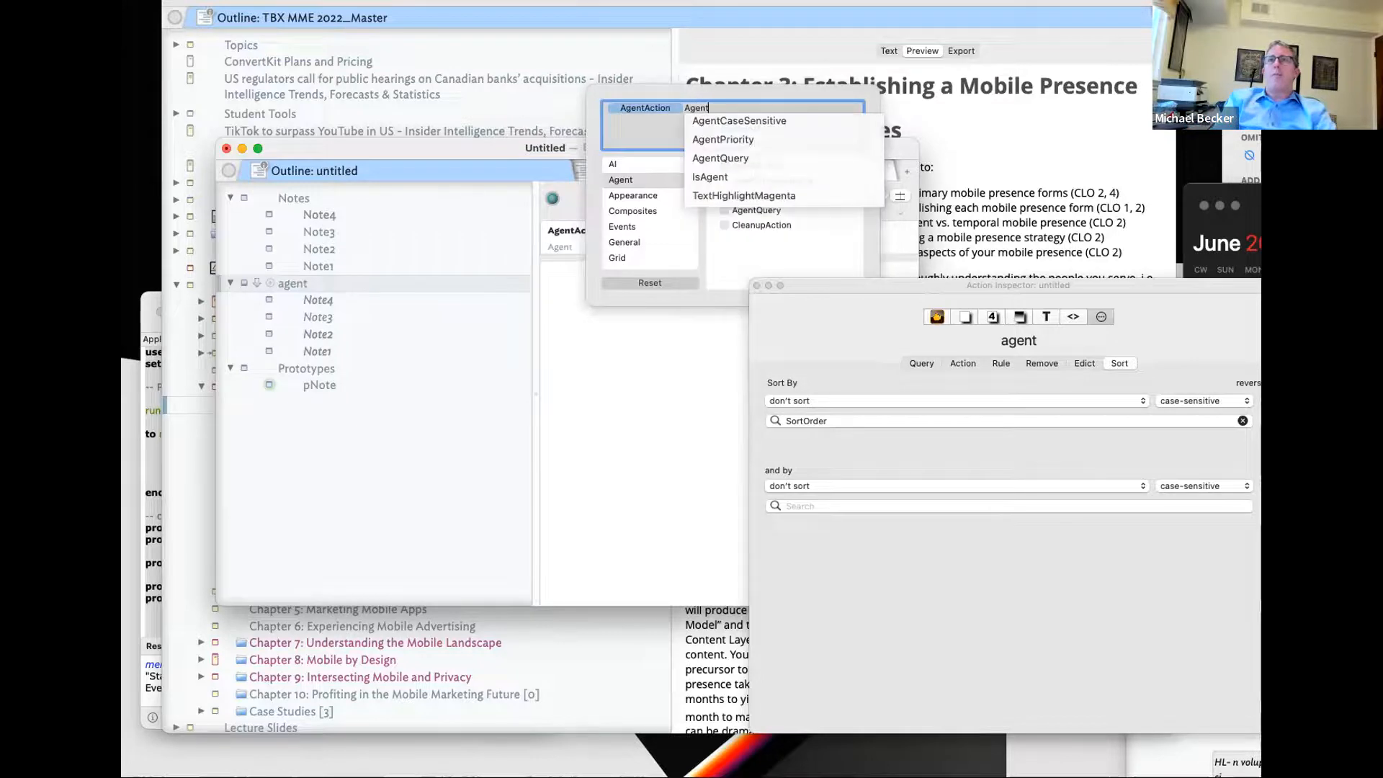
{"action": "left_click", "coordinate": [750, 154]}
{"action": "left_click", "coordinate": [658, 311]}
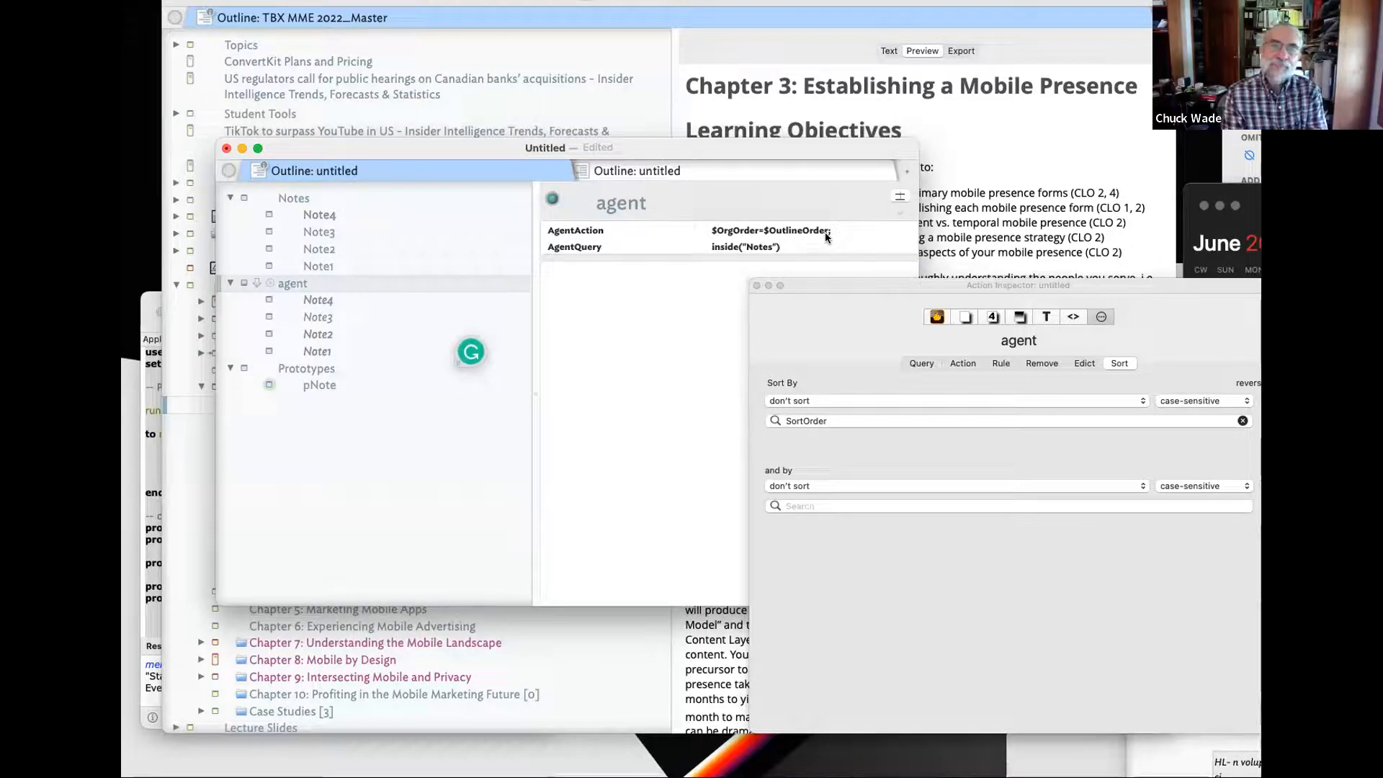
- Drag Note4 below Note3, undo the move, then compare Note3 and Note4
{"action": "left_click_drag", "start_coordinate": [315, 211], "coordinate": [401, 254]}
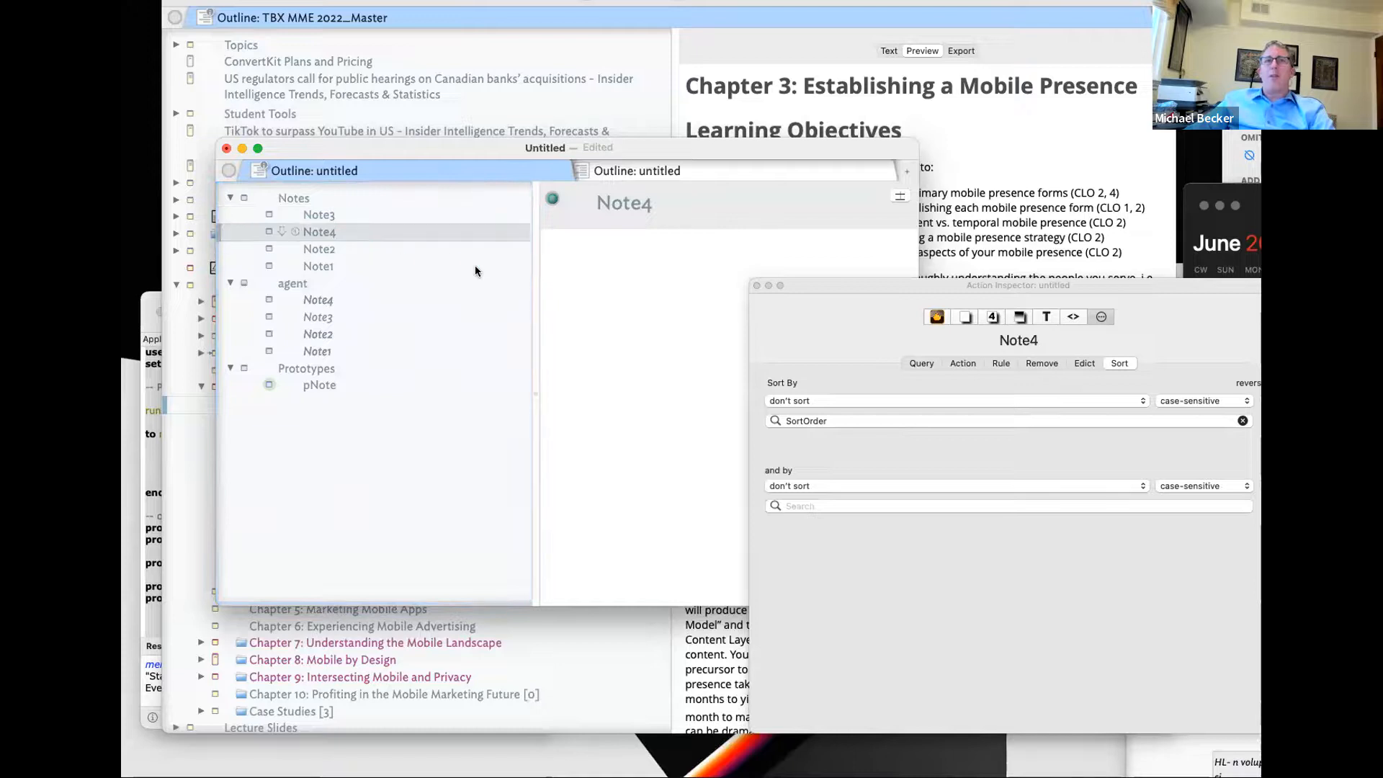
{"action": "key", "text": "super+Up"}
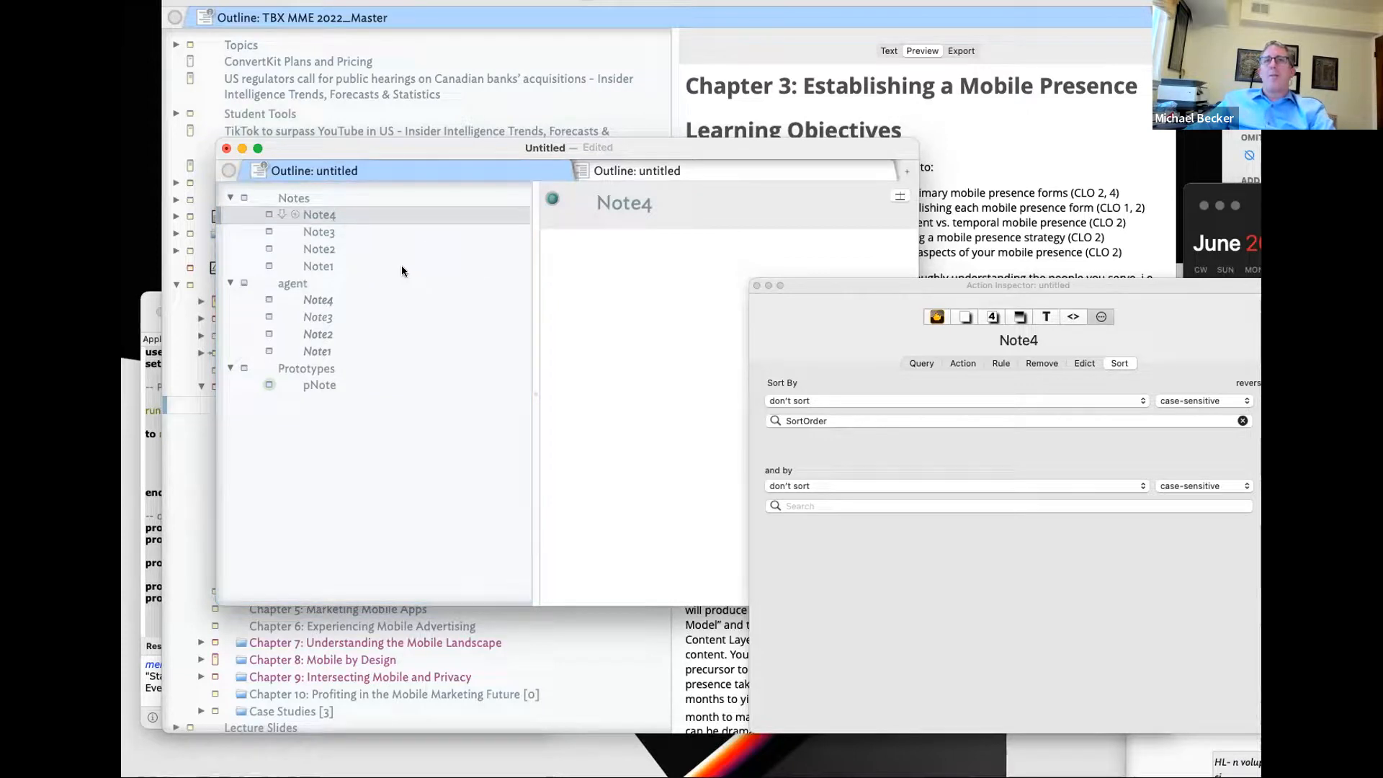
{"action": "left_click", "coordinate": [329, 231]}
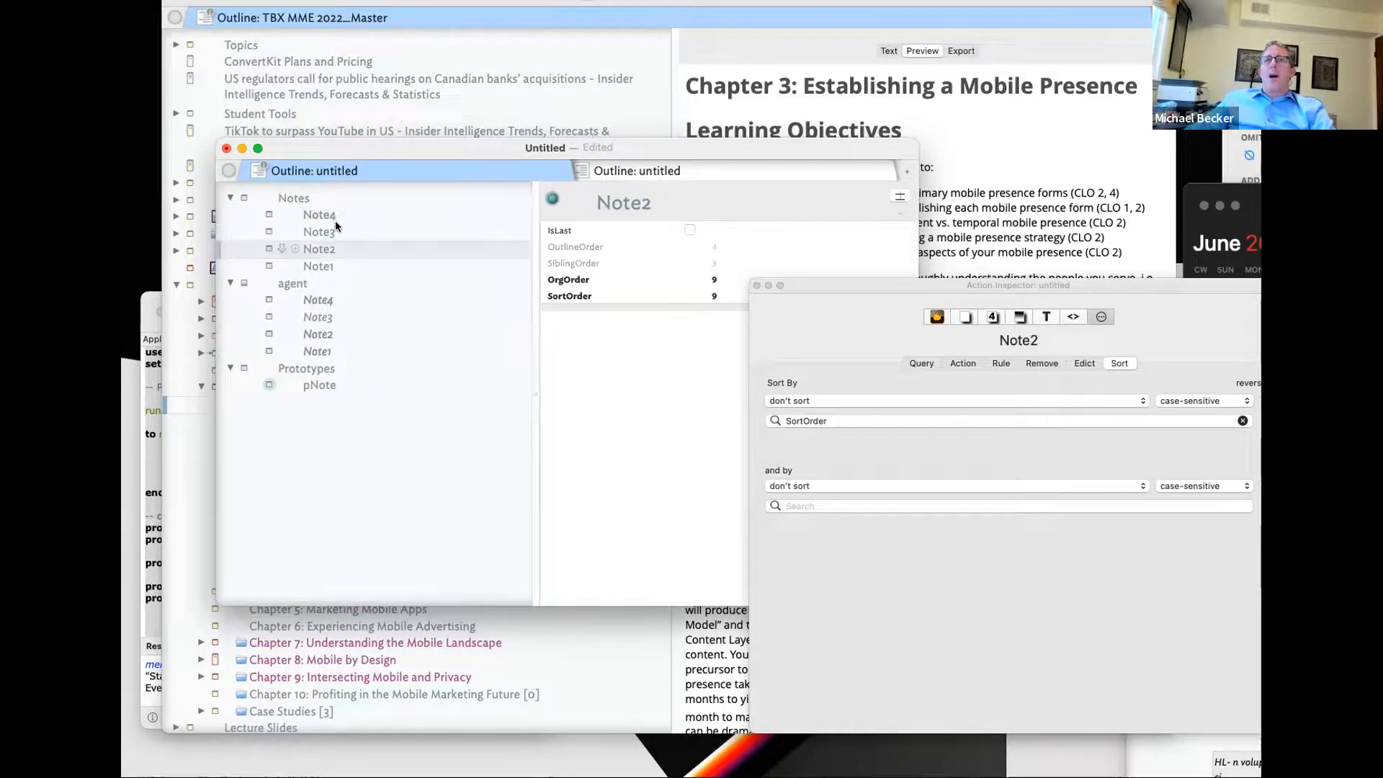
{"action": "left_click", "coordinate": [340, 212]}
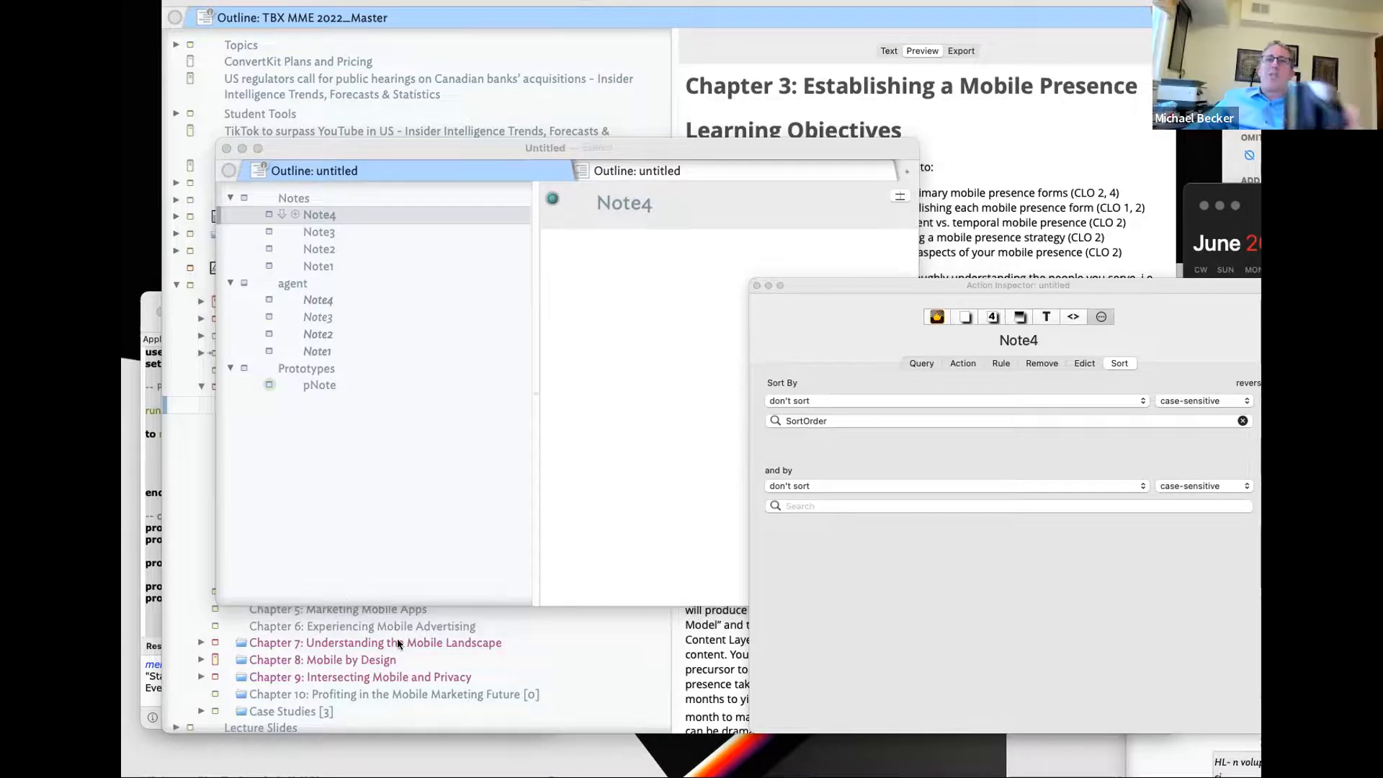
- In TBX MME 2022_Master, expand the Index of Figures Chapter 3 agent to list its figures
{"action": "left_click", "coordinate": [490, 644]}
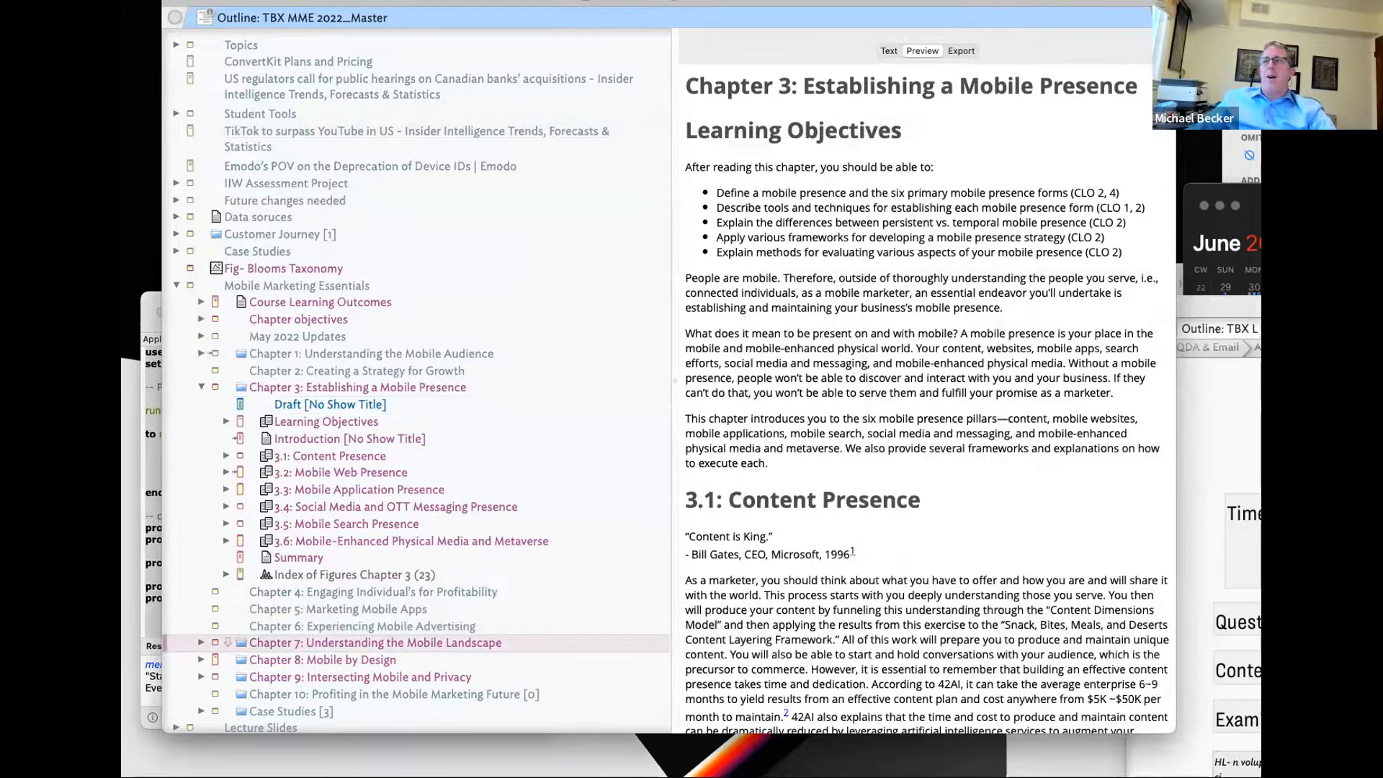
{"action": "scroll", "coordinate": [387, 383], "scroll_direction": "down", "scroll_amount": 2}
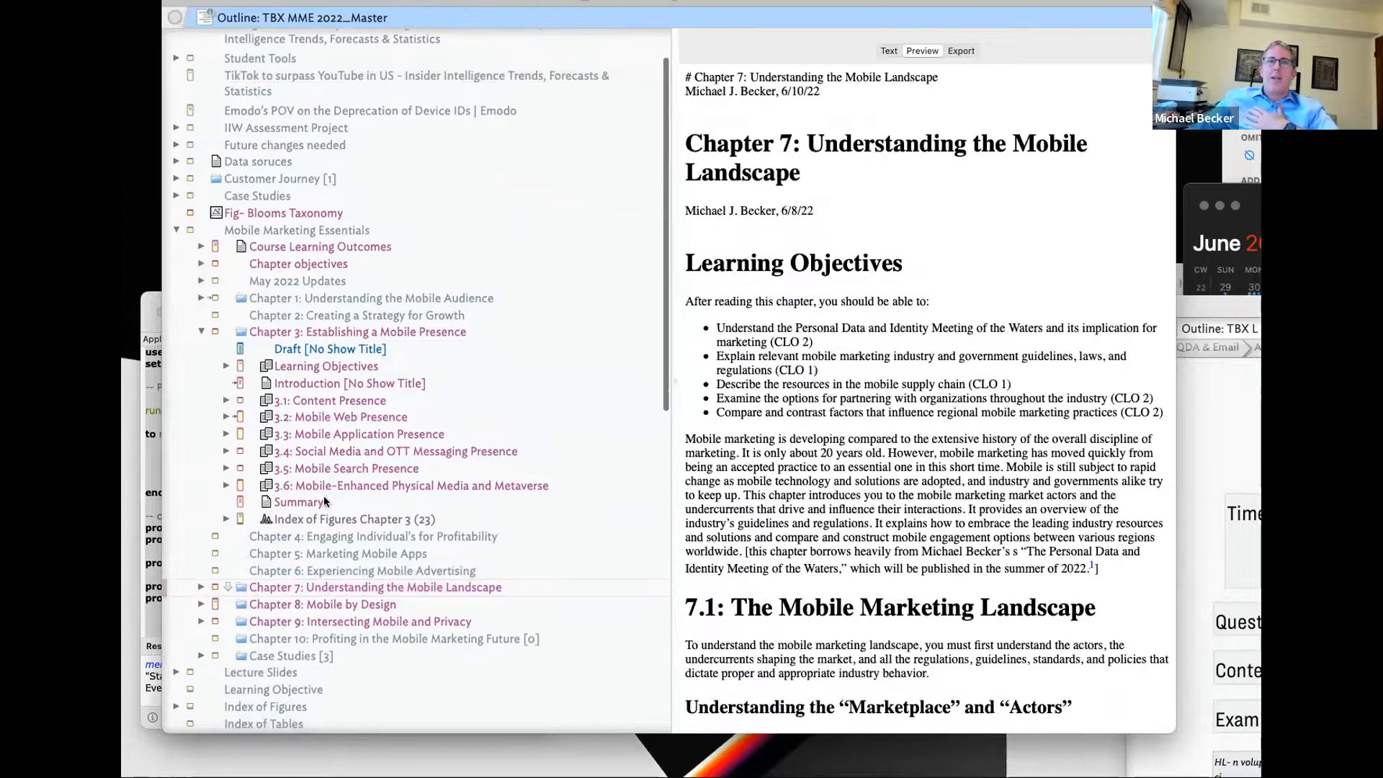
{"action": "left_click_drag", "start_coordinate": [329, 521], "coordinate": [300, 519]}
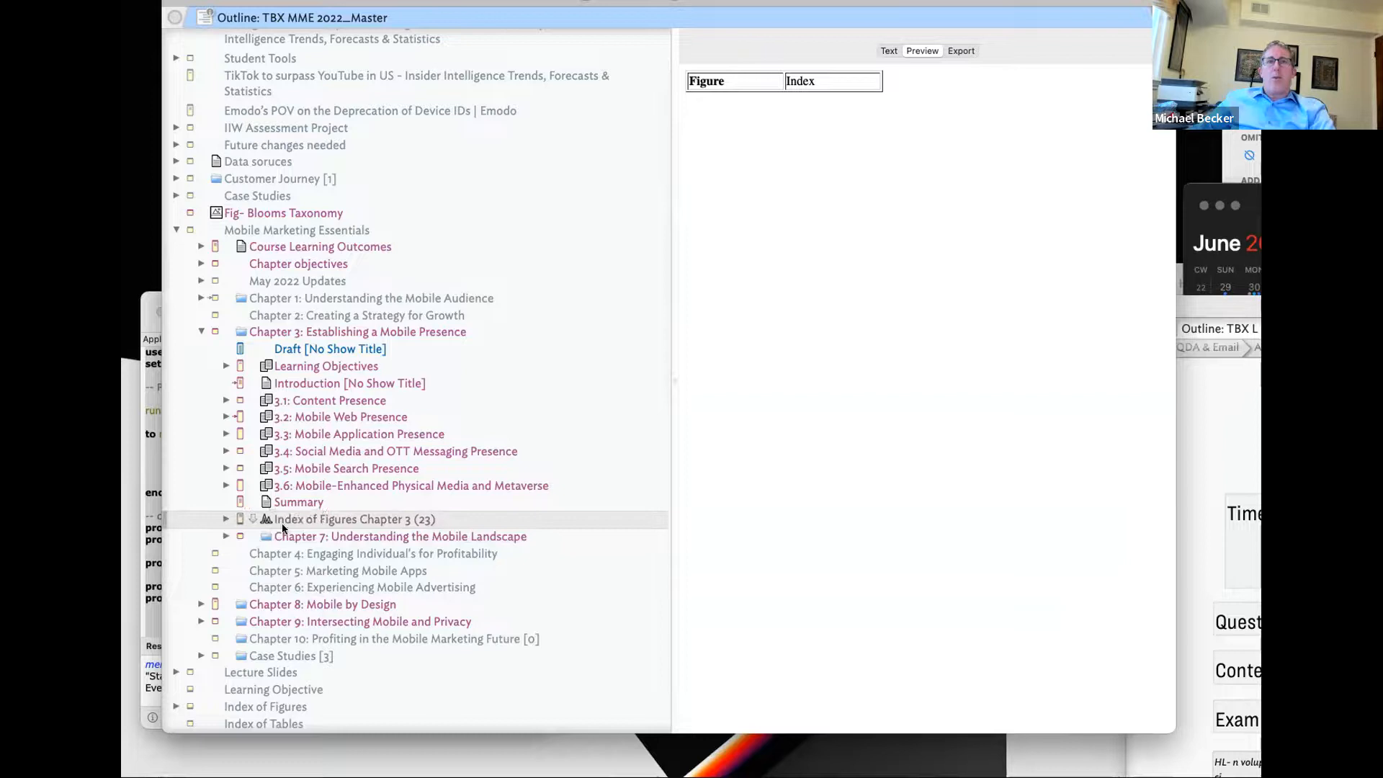
{"action": "left_click", "coordinate": [226, 518]}
{"action": "scroll", "coordinate": [330, 533], "scroll_direction": "down", "scroll_amount": 2}
{"action": "scroll", "coordinate": [331, 530], "scroll_direction": "down", "scroll_amount": 1}
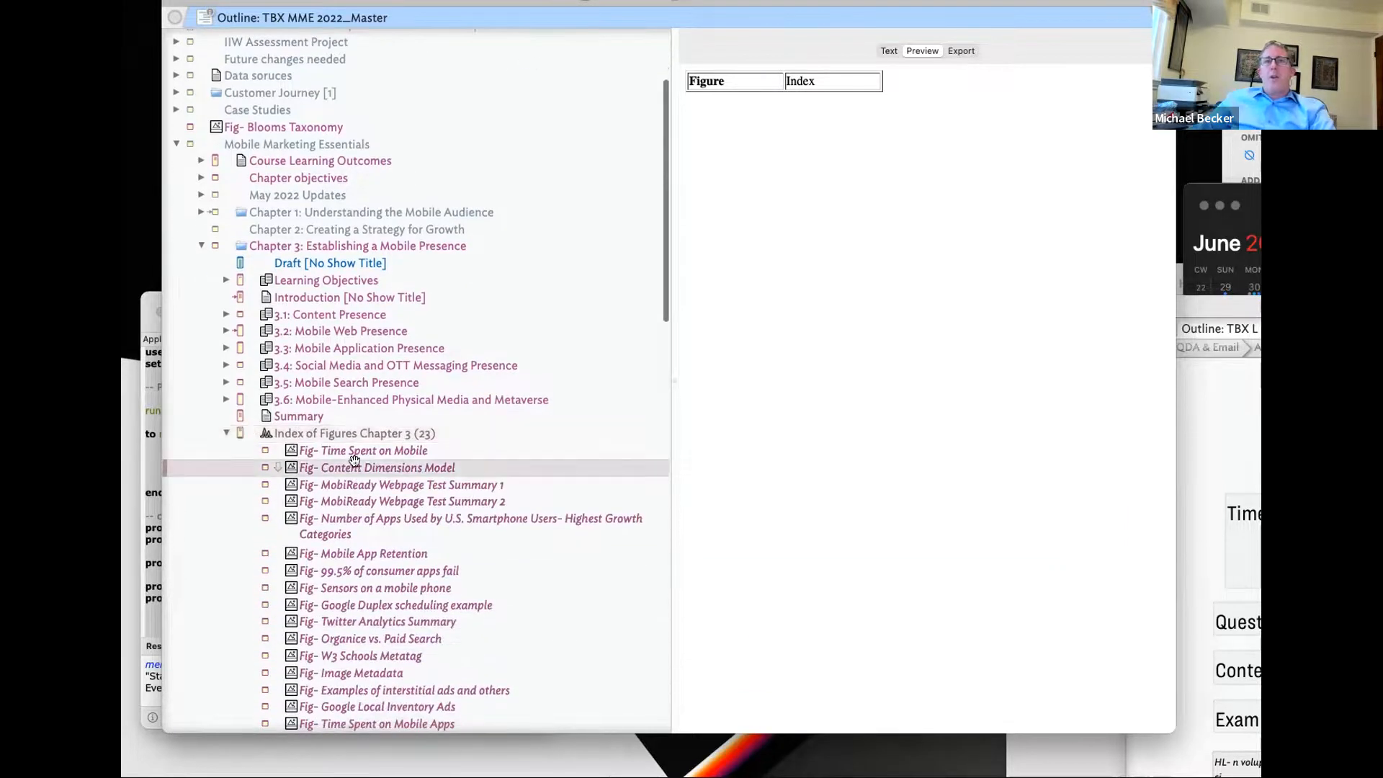
{"action": "left_click", "coordinate": [354, 465]}
{"action": "left_click", "coordinate": [365, 451]}
- Show the agent's attributes and open its AgentAction $CaptionNo=$SiblingOrder for editing
{"action": "left_click", "coordinate": [893, 52]}
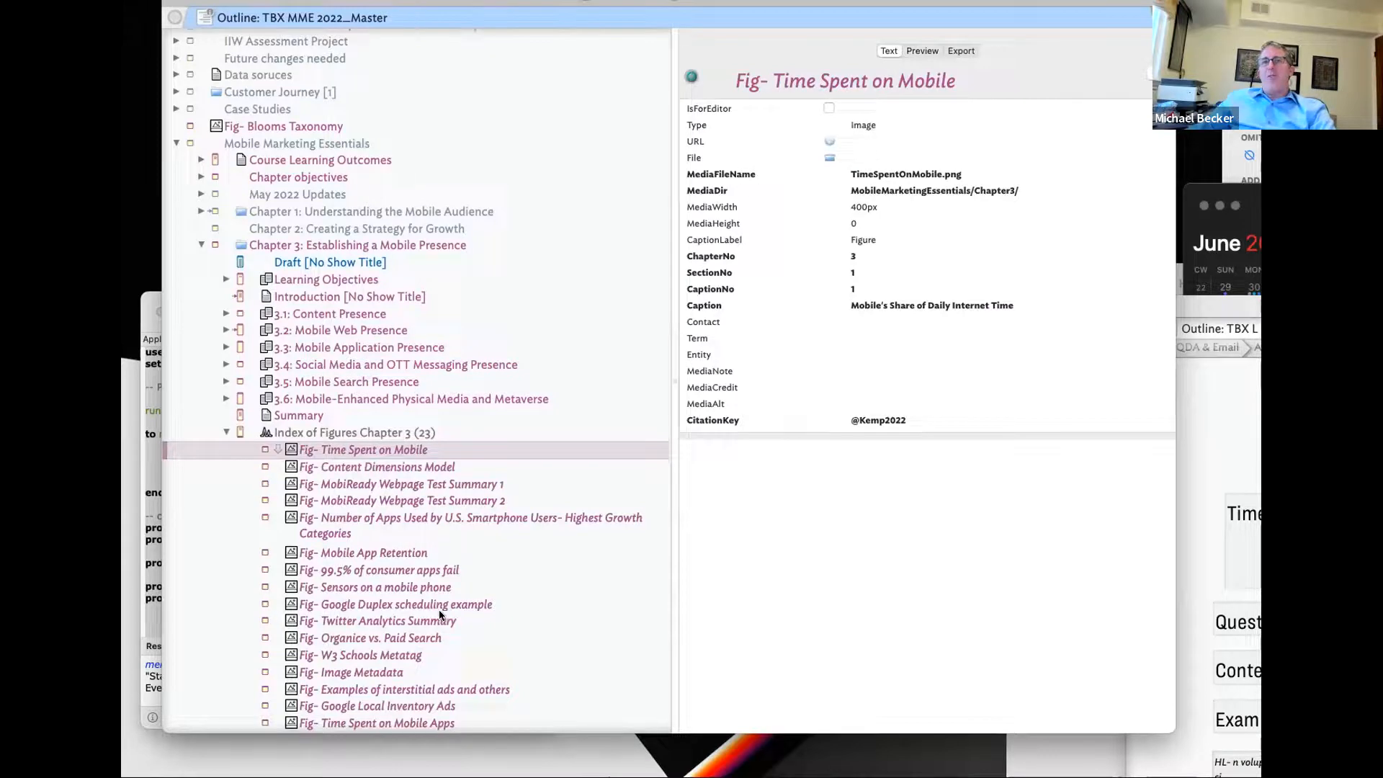
{"action": "left_click", "coordinate": [462, 433]}
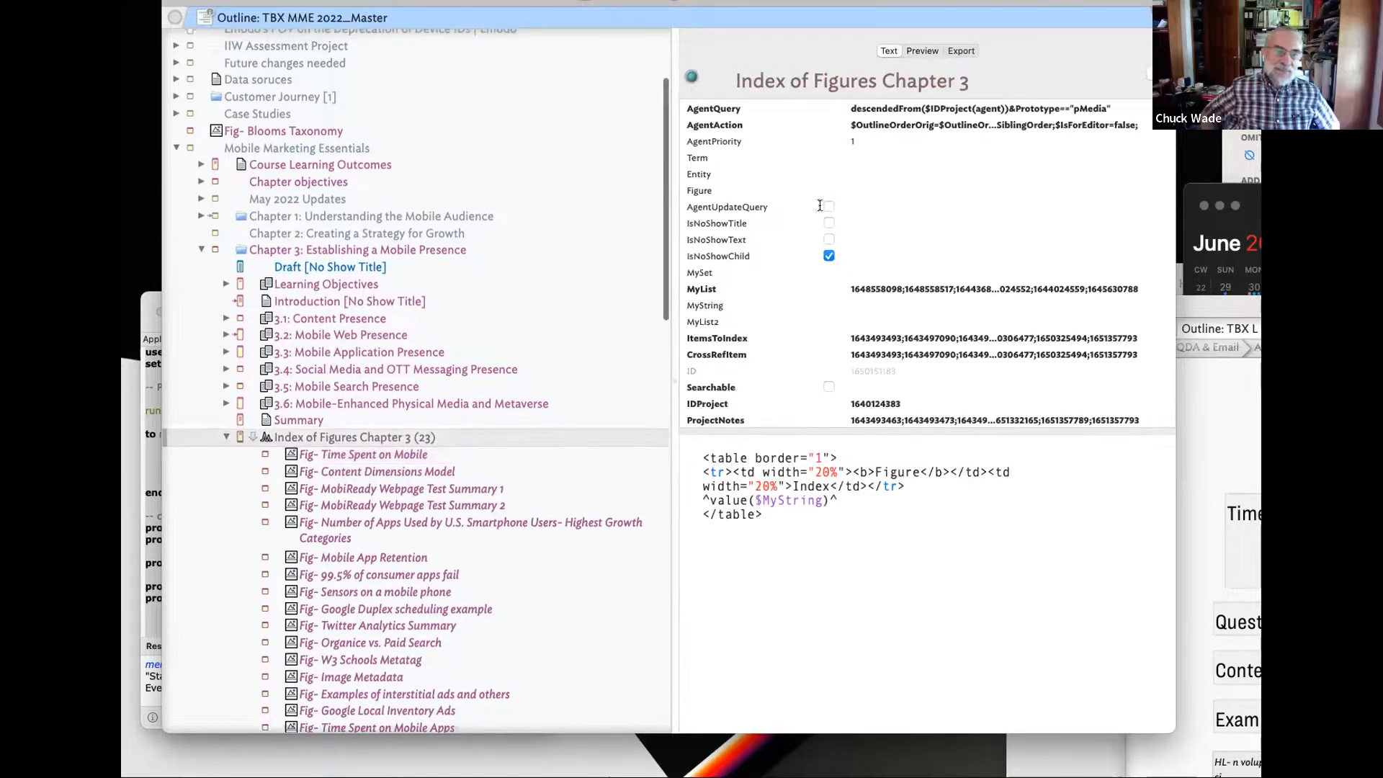
{"action": "left_click", "coordinate": [913, 126]}
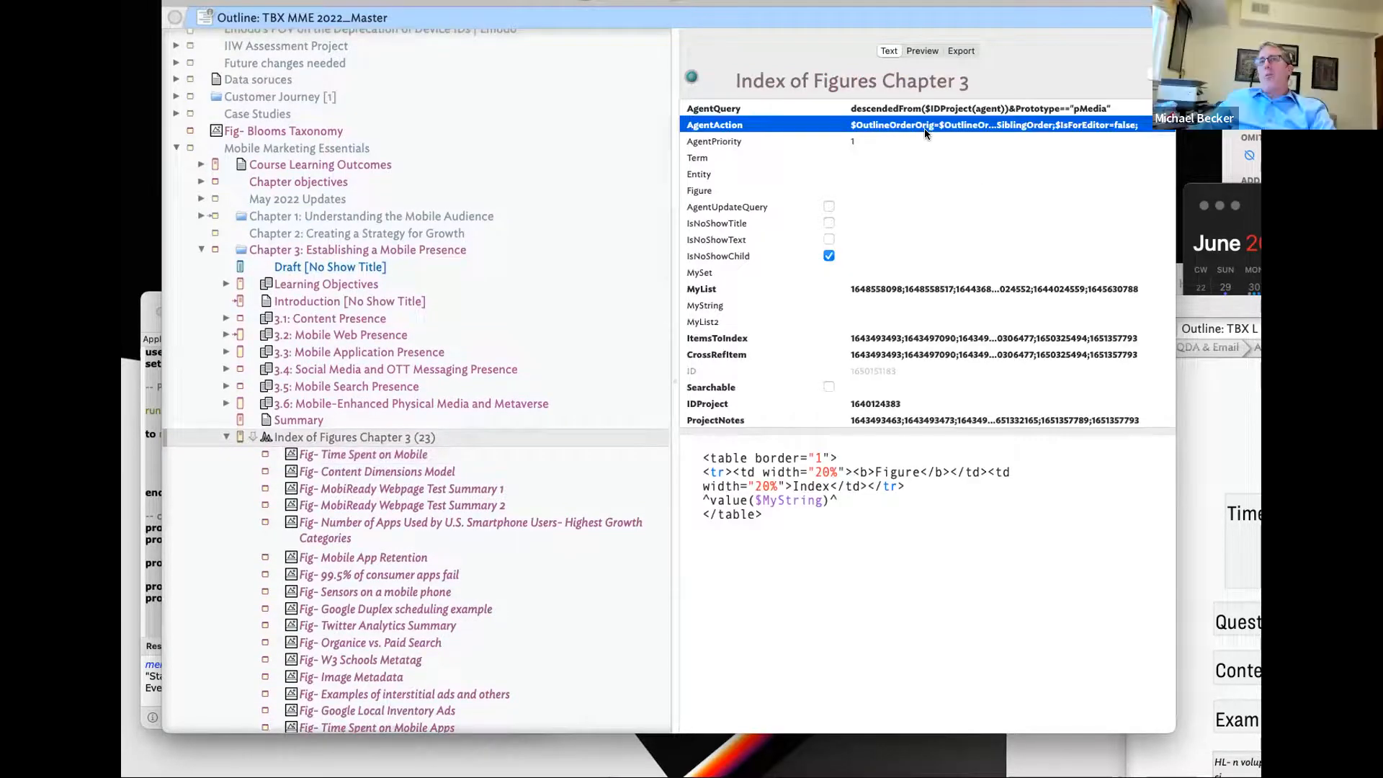
{"action": "left_click", "coordinate": [976, 127]}
{"action": "left_click_drag", "start_coordinate": [1034, 125], "coordinate": [1145, 126]}
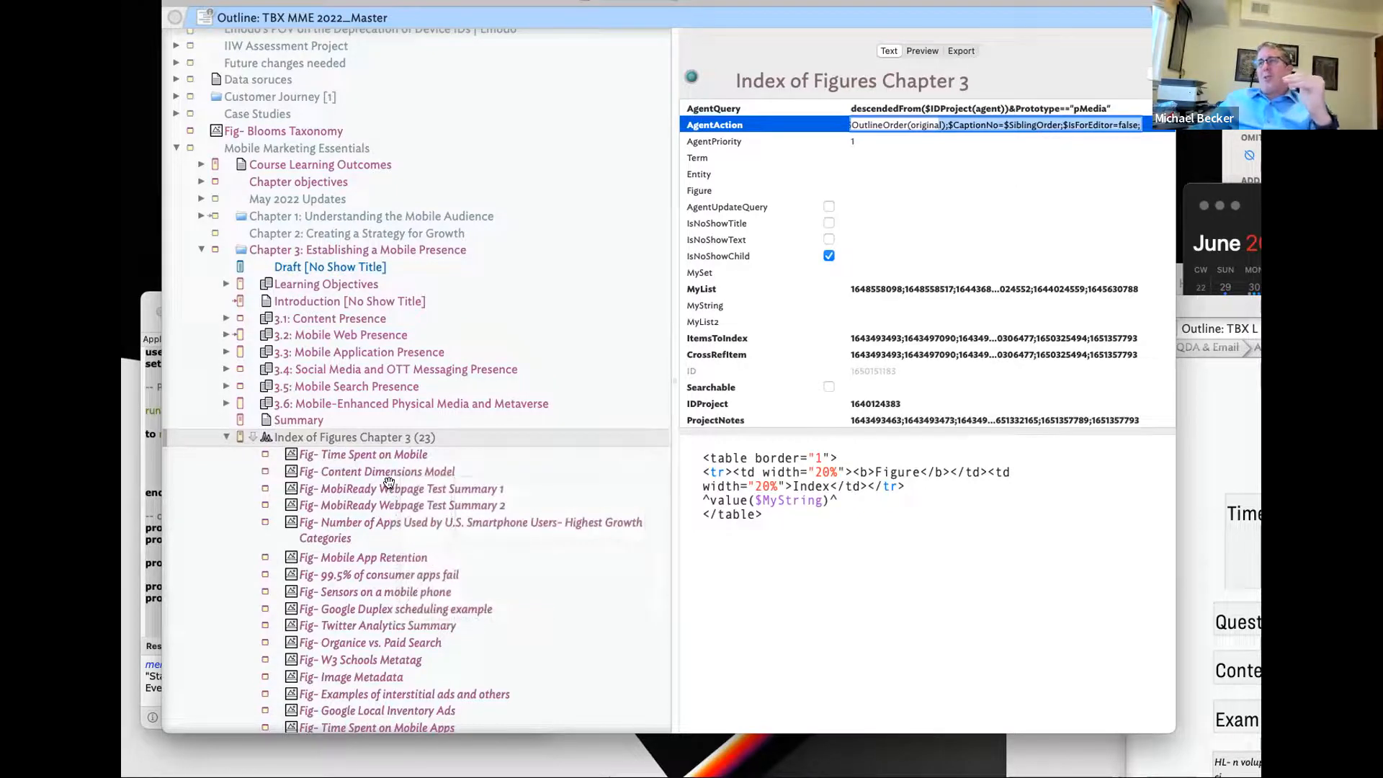
{"action": "mouse_move", "coordinate": [388, 482]}
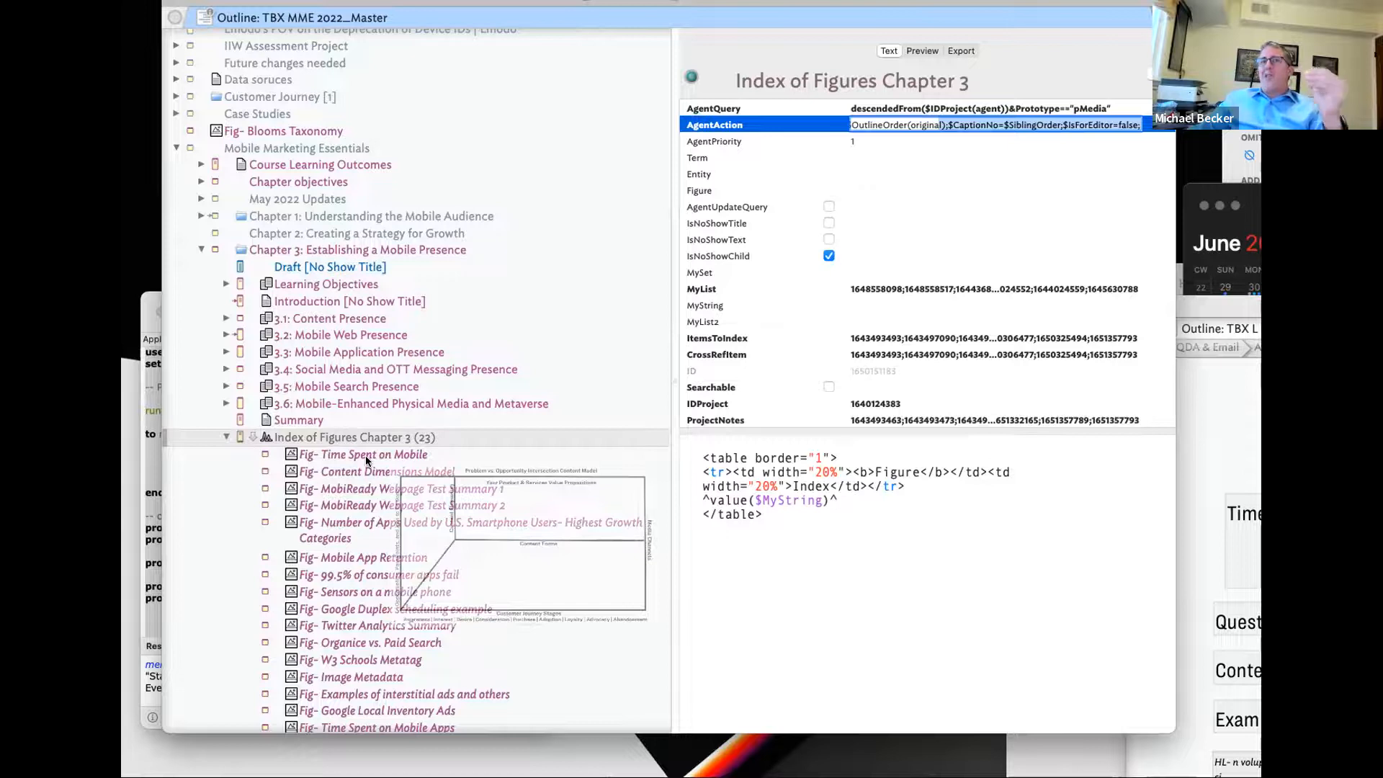
{"action": "mouse_move", "coordinate": [365, 455]}
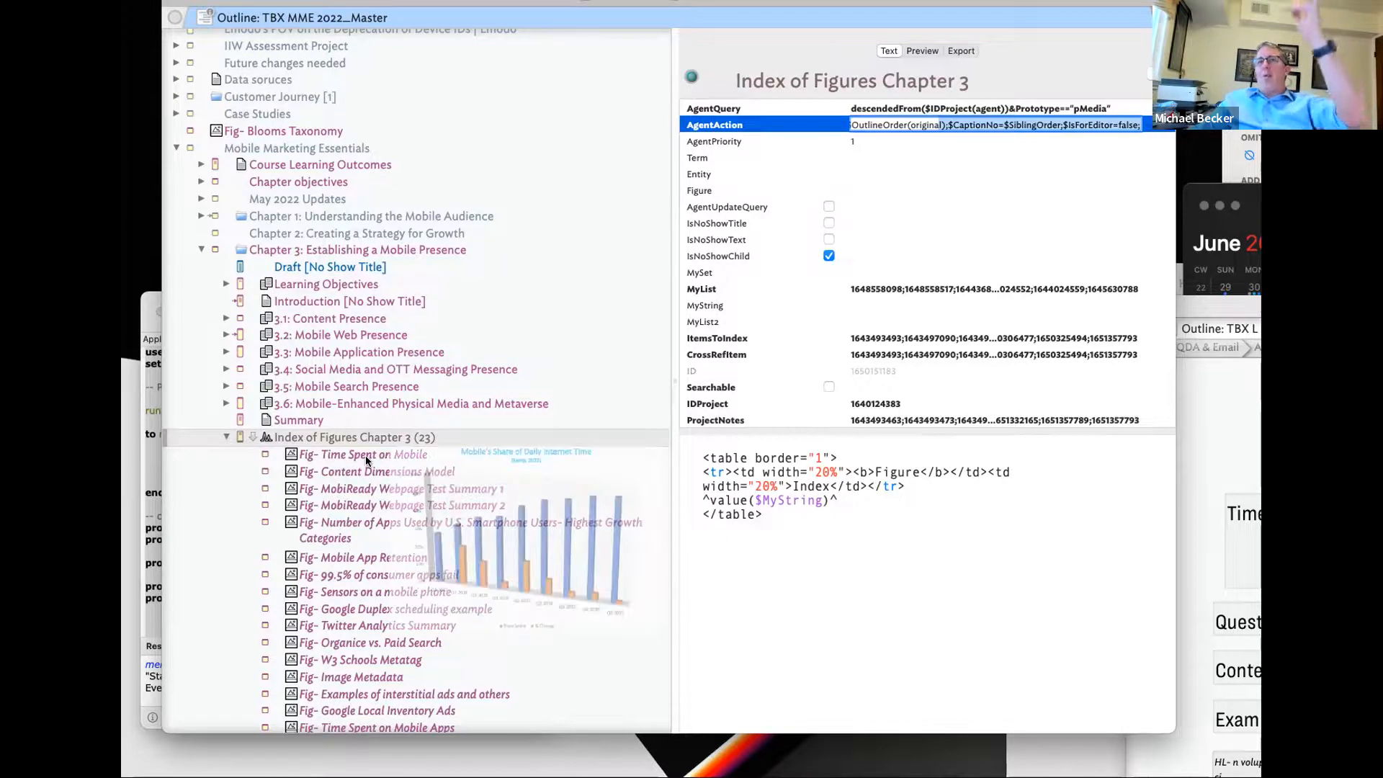